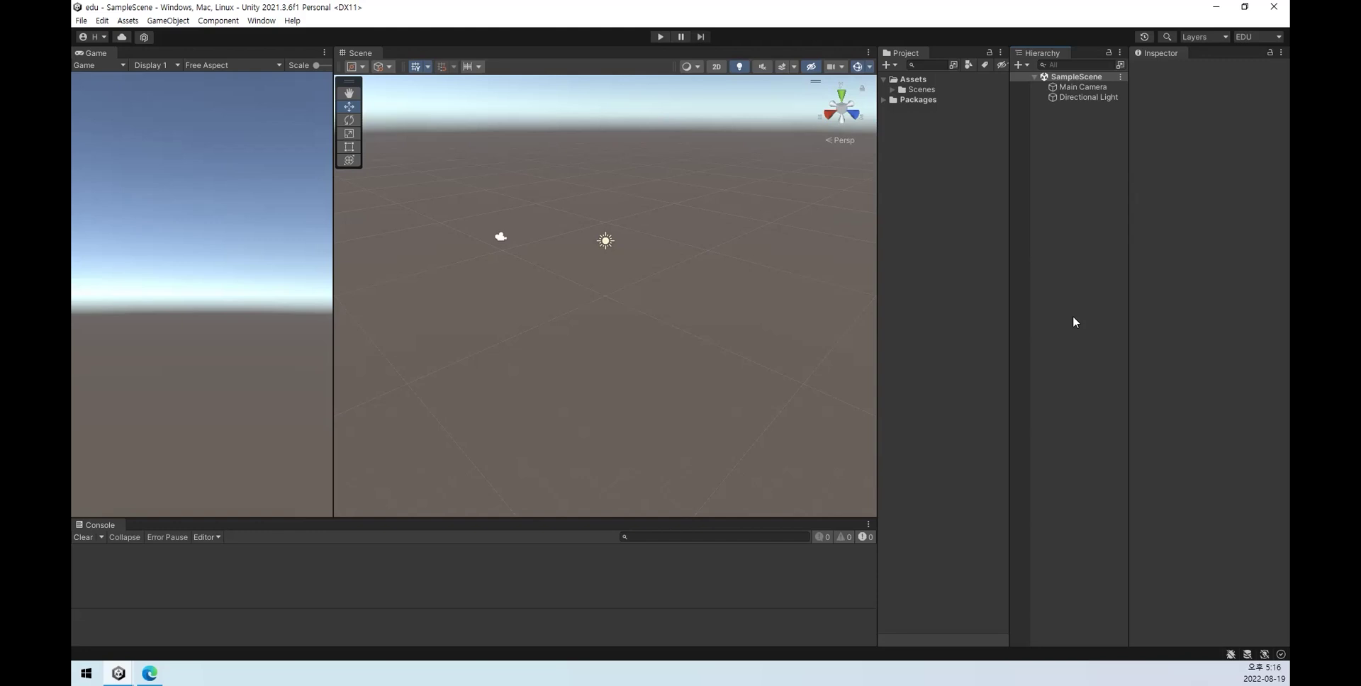
pyautogui.rightClick(1072, 194)
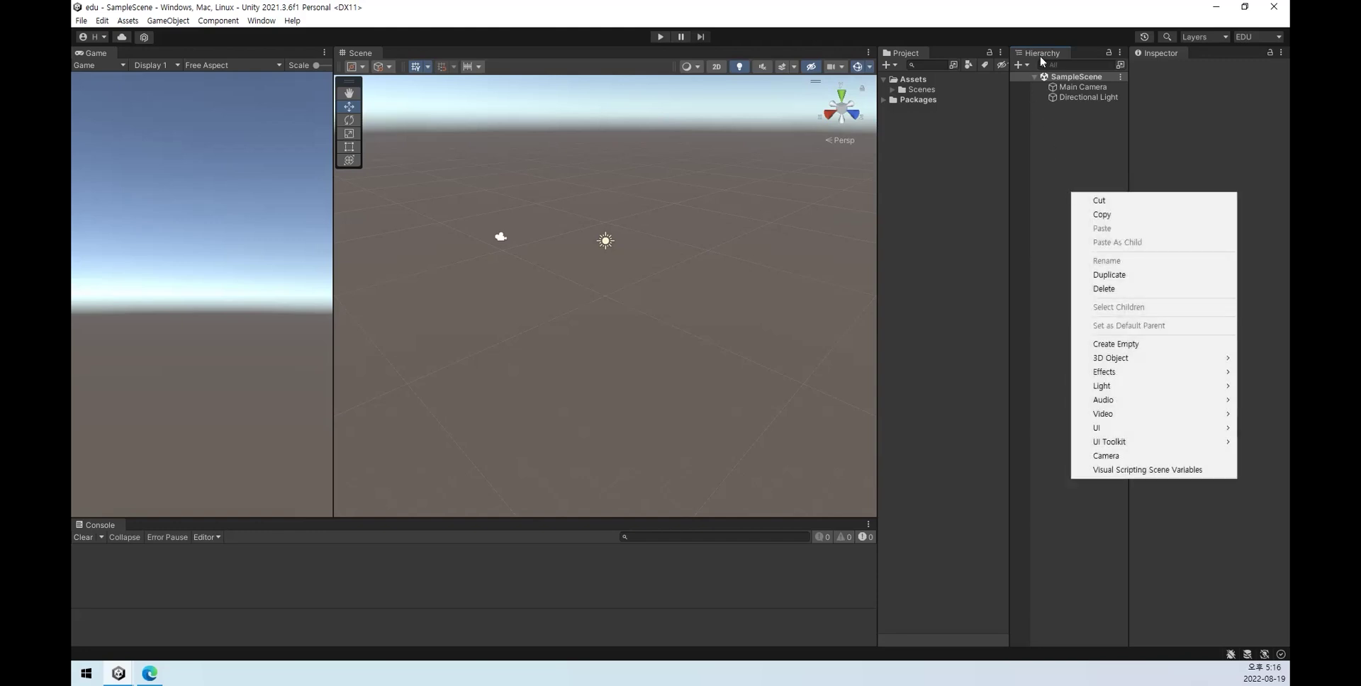
pyautogui.click(914, 143)
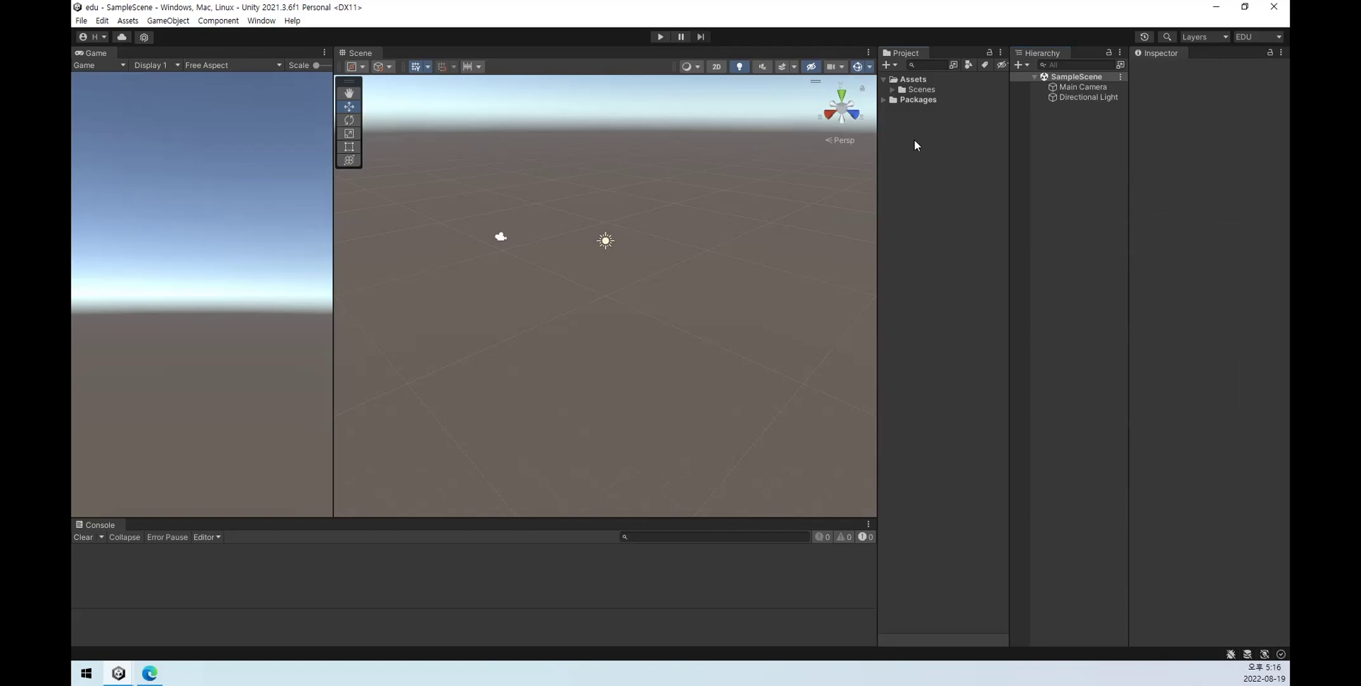
pyautogui.rightClick(953, 175)
pyautogui.moveTo(988, 180)
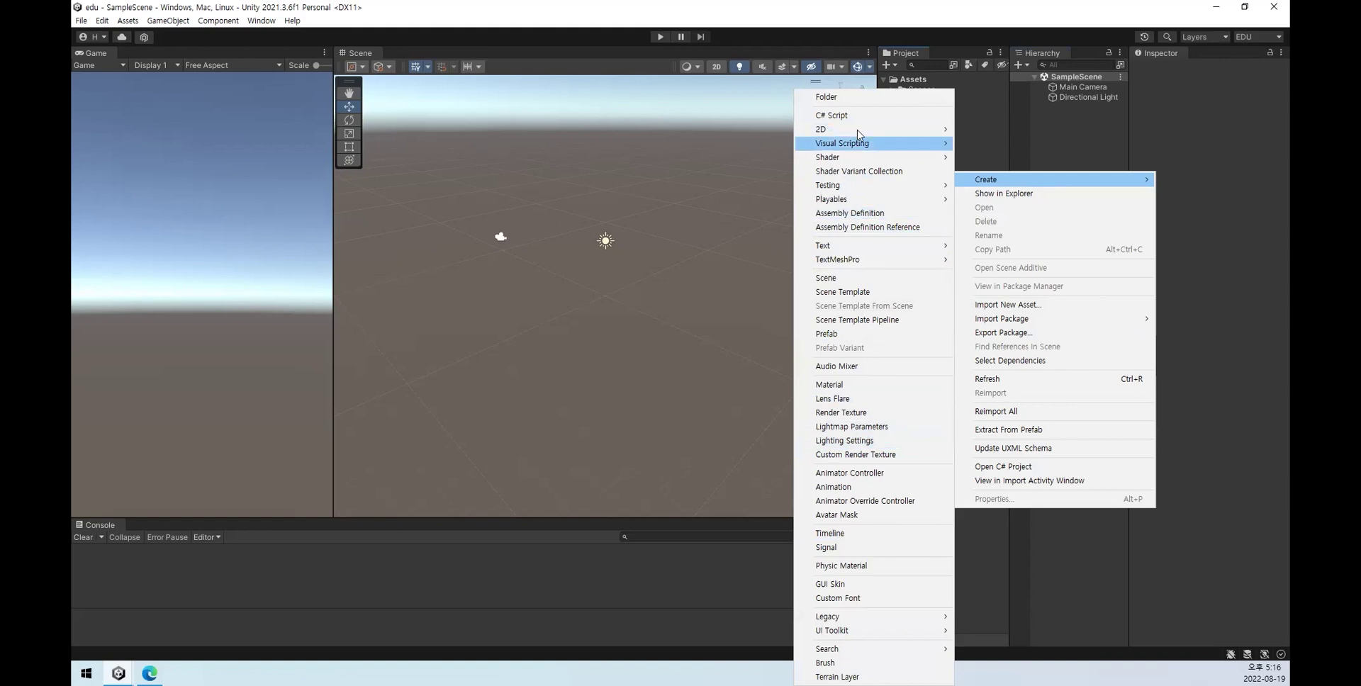
pyautogui.click(1047, 89)
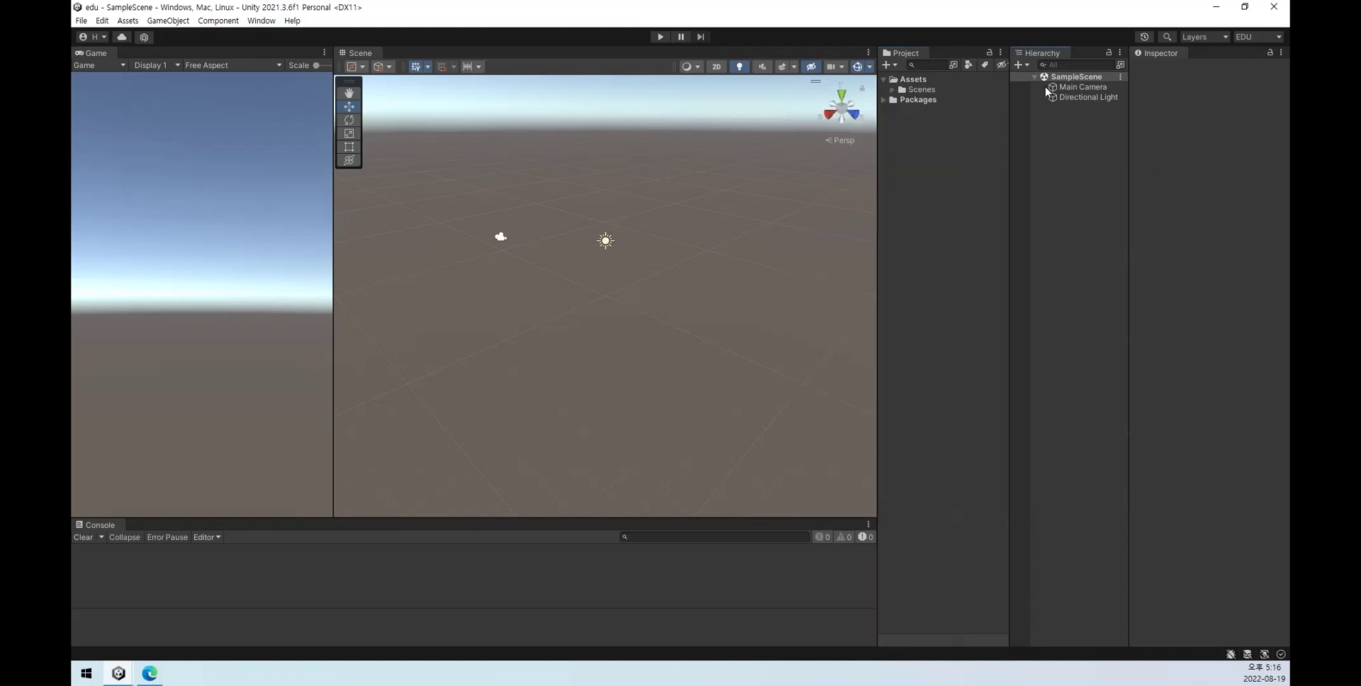
# Step: Add a TextMeshPro text UI object to the scene and import the TMP Essentials resources
pyautogui.rightClick(1066, 164)
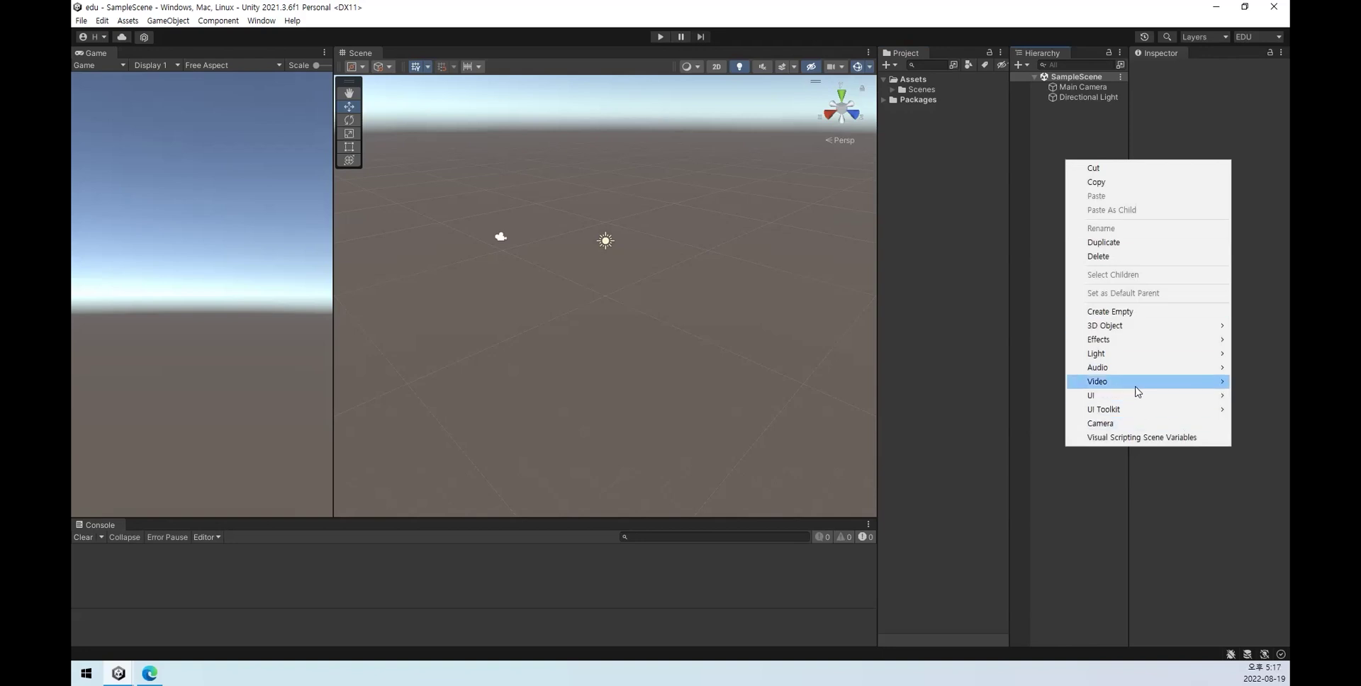
pyautogui.moveTo(1129, 402)
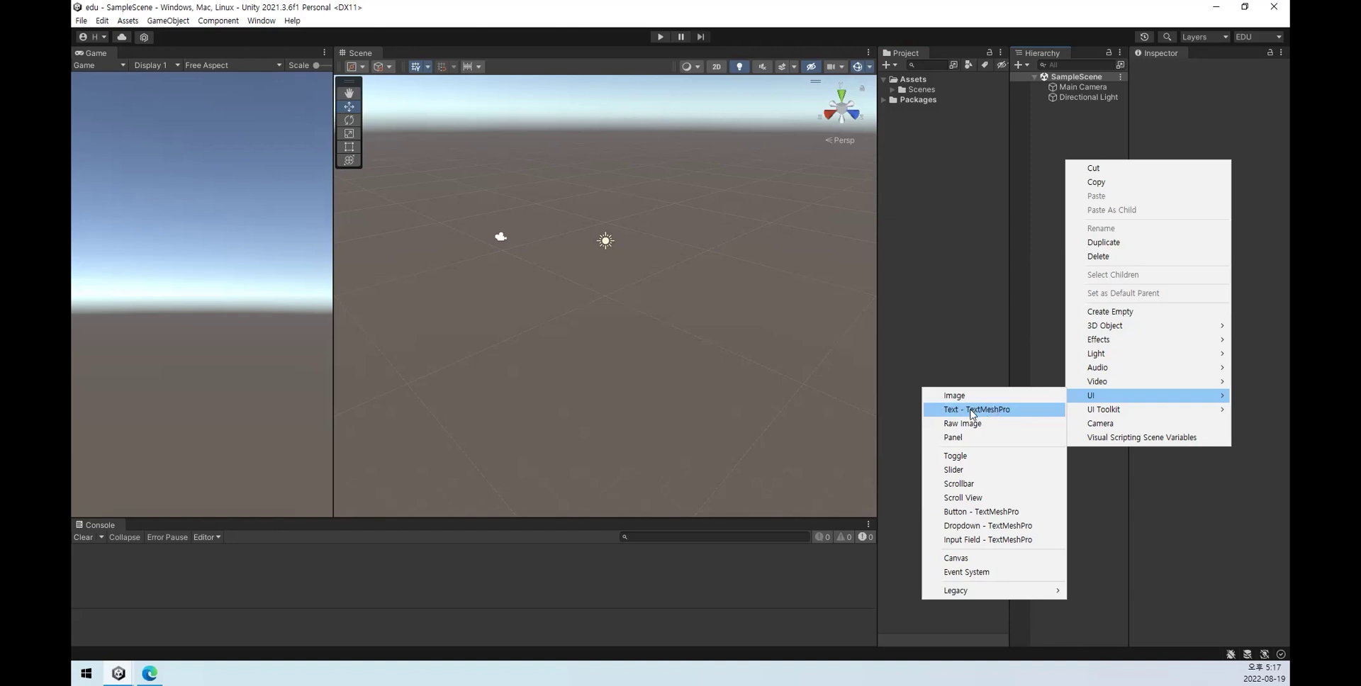
pyautogui.click(984, 411)
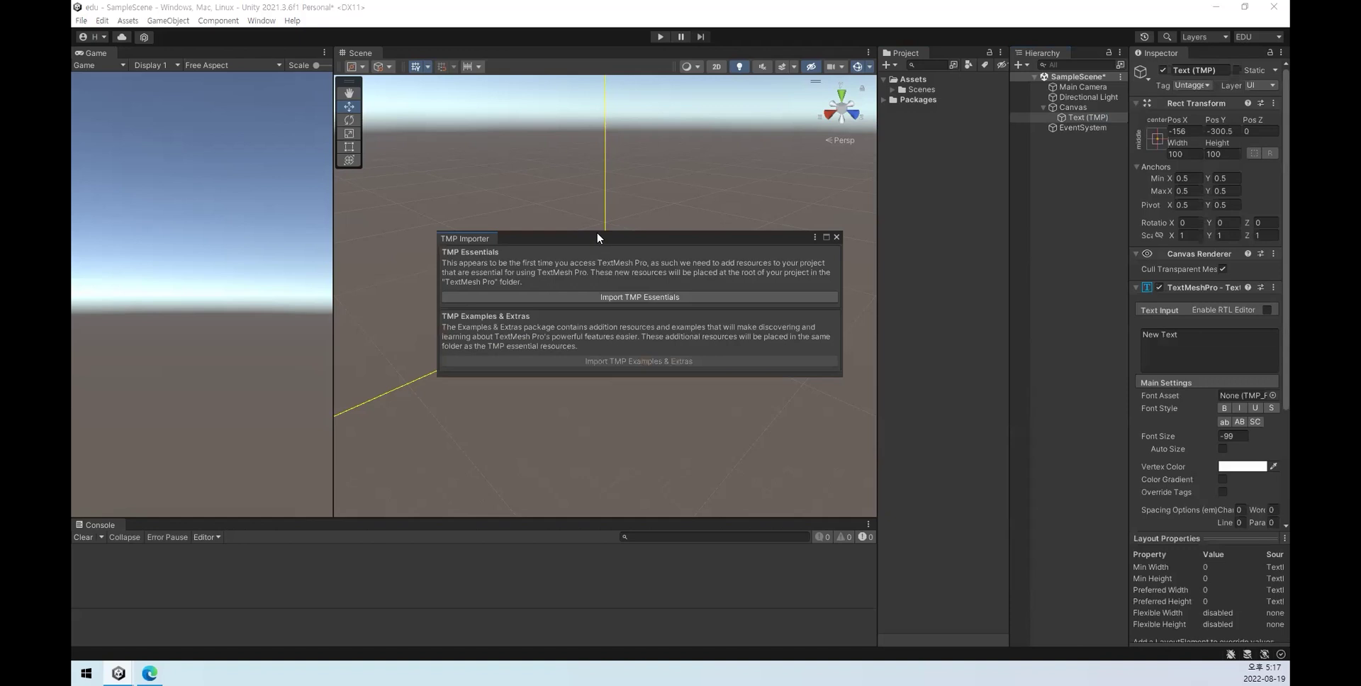
pyautogui.moveTo(426, 215)
pyautogui.mouseDown()
pyautogui.moveTo(428, 342)
pyautogui.moveTo(768, 407)
pyautogui.moveTo(774, 190)
pyautogui.moveTo(425, 205)
pyautogui.mouseUp()
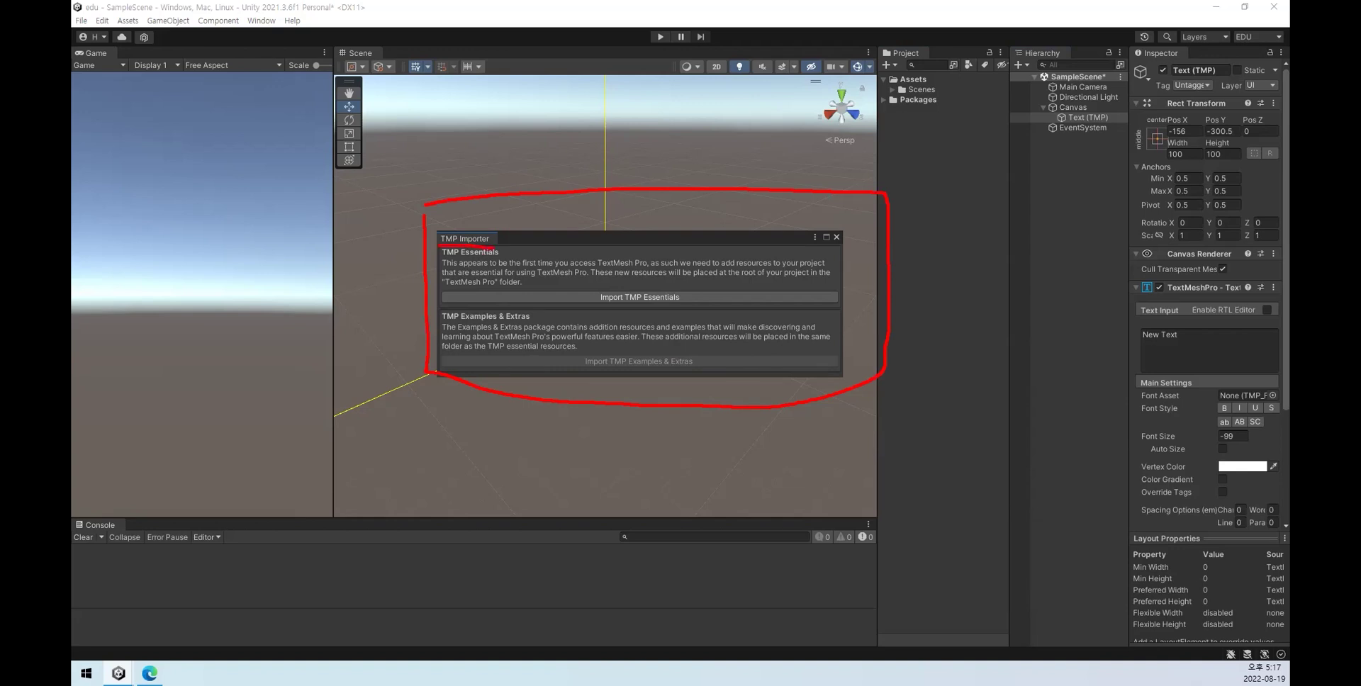
pyautogui.press('Escape')
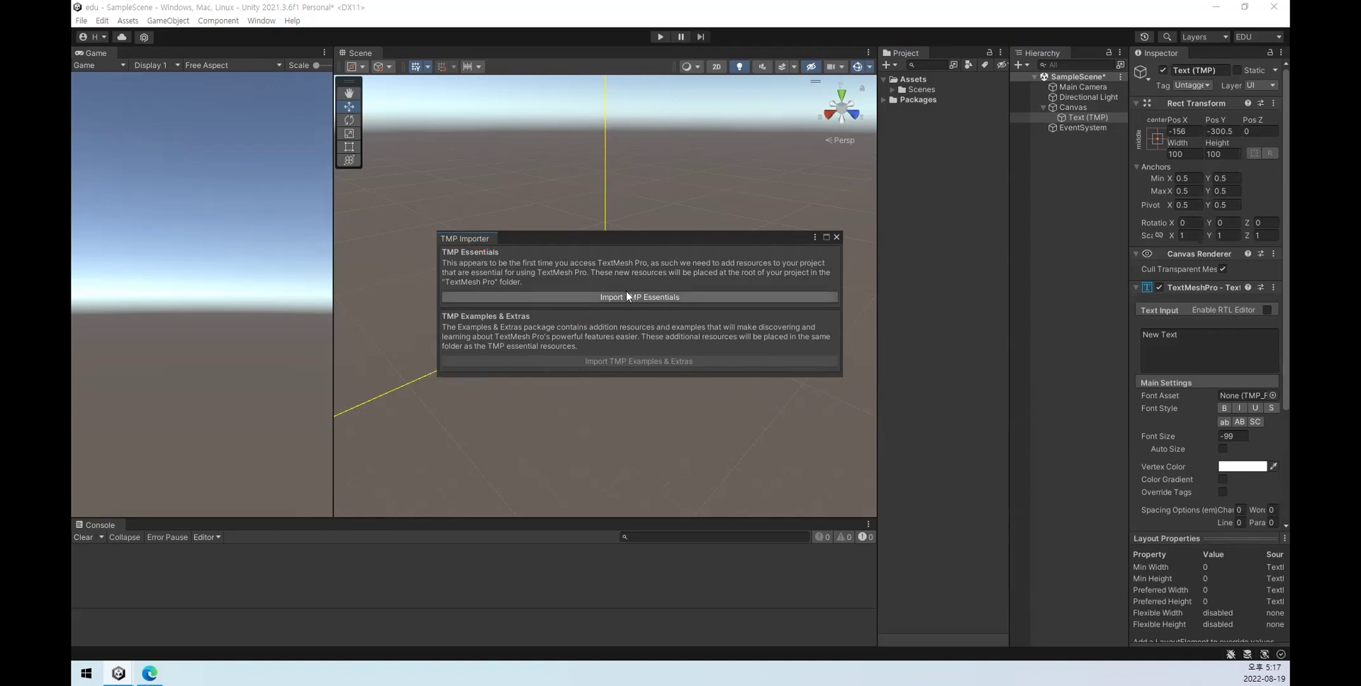
pyautogui.click(678, 300)
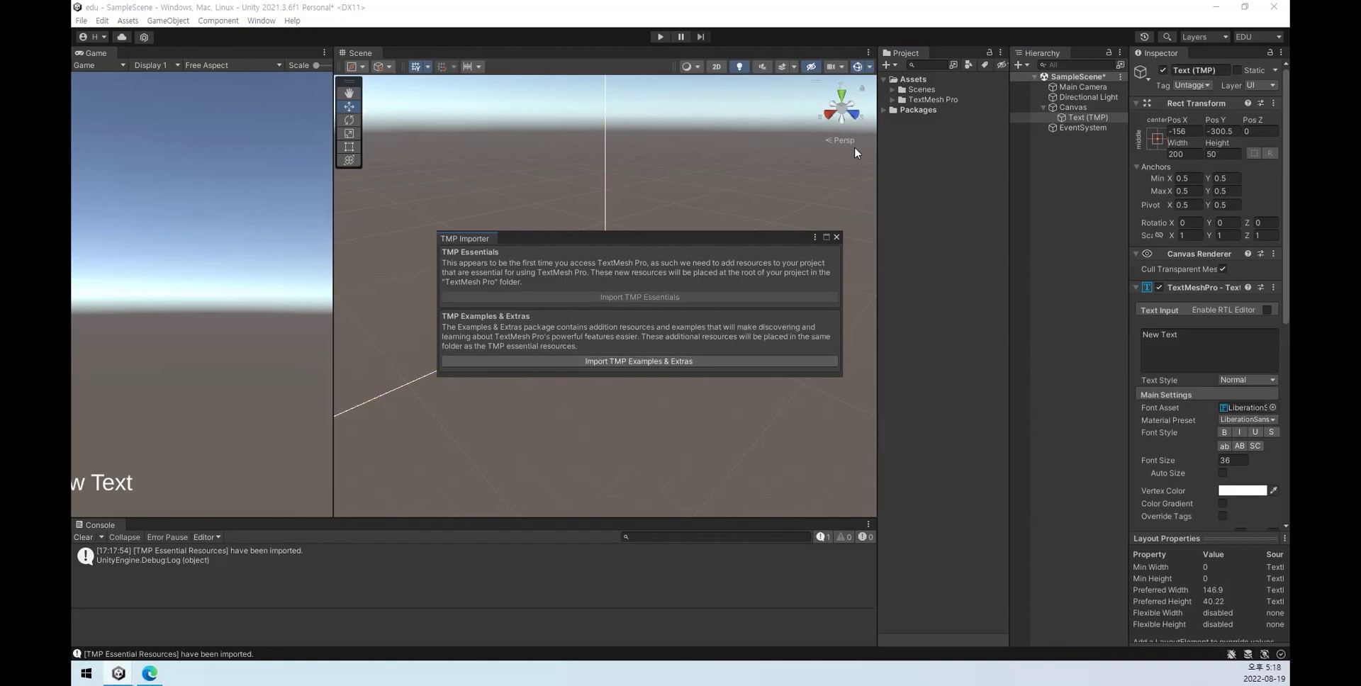
# Step: Look at the TextMeshPro package among the project's Packages and collapse the package list again
pyautogui.moveTo(898, 104)
pyautogui.mouseDown()
pyautogui.moveTo(936, 110)
pyautogui.moveTo(971, 95)
pyautogui.moveTo(896, 99)
pyautogui.mouseUp()
pyautogui.press('Escape')
pyautogui.click(884, 110)
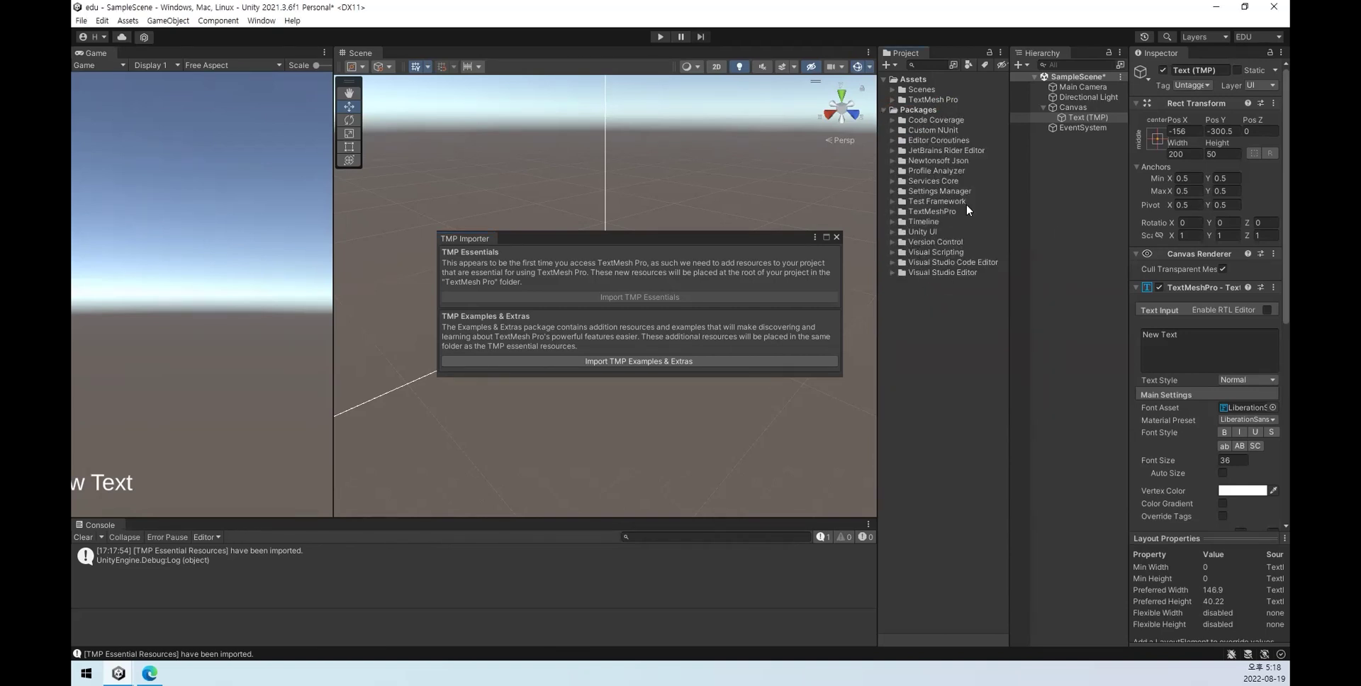
pyautogui.click(940, 214)
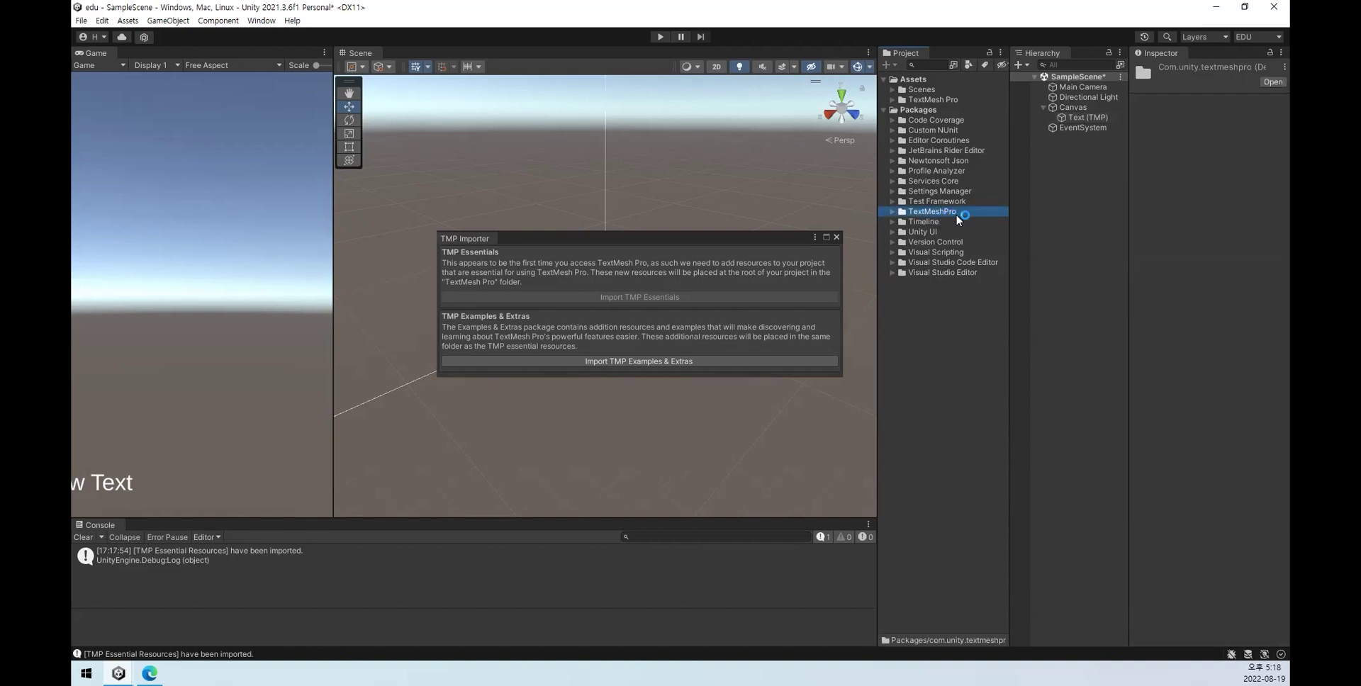
pyautogui.click(885, 111)
# Step: Expand the imported TextMesh Pro asset folder and examine its Documentation, Fonts, Resources and Shaders subfolders
pyautogui.click(892, 99)
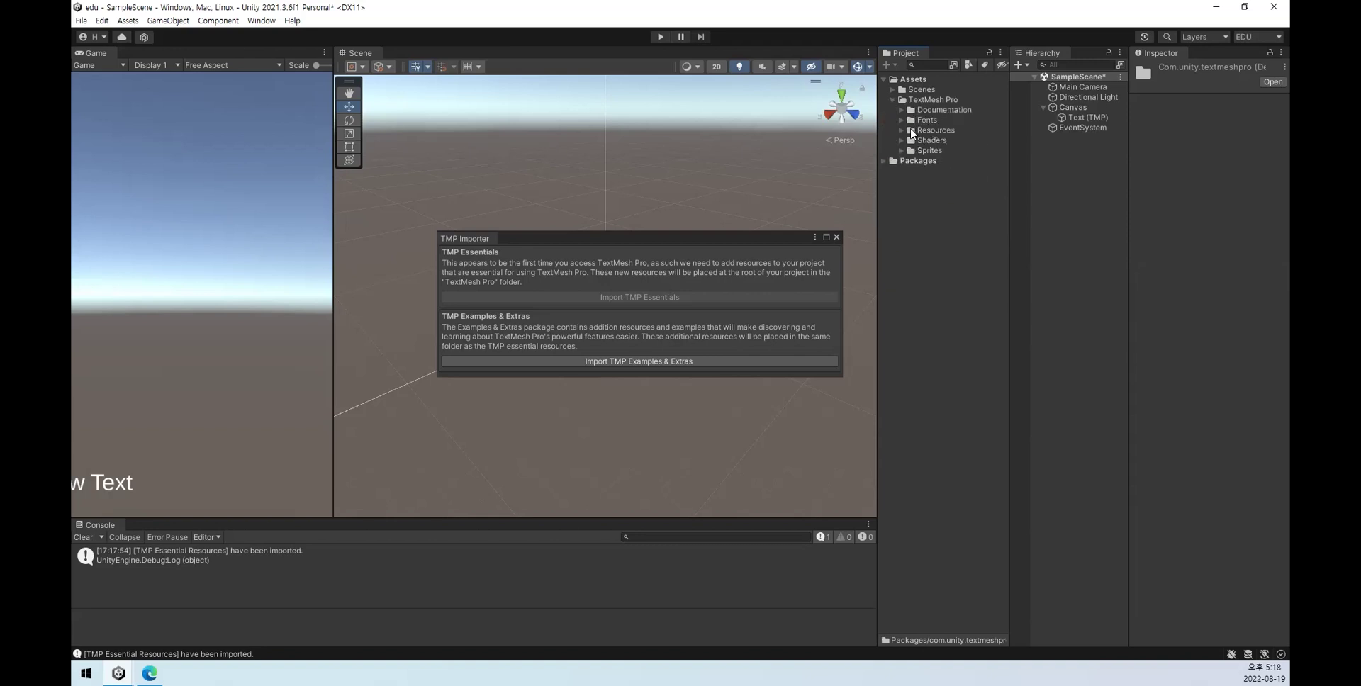
pyautogui.click(899, 119)
pyautogui.click(900, 151)
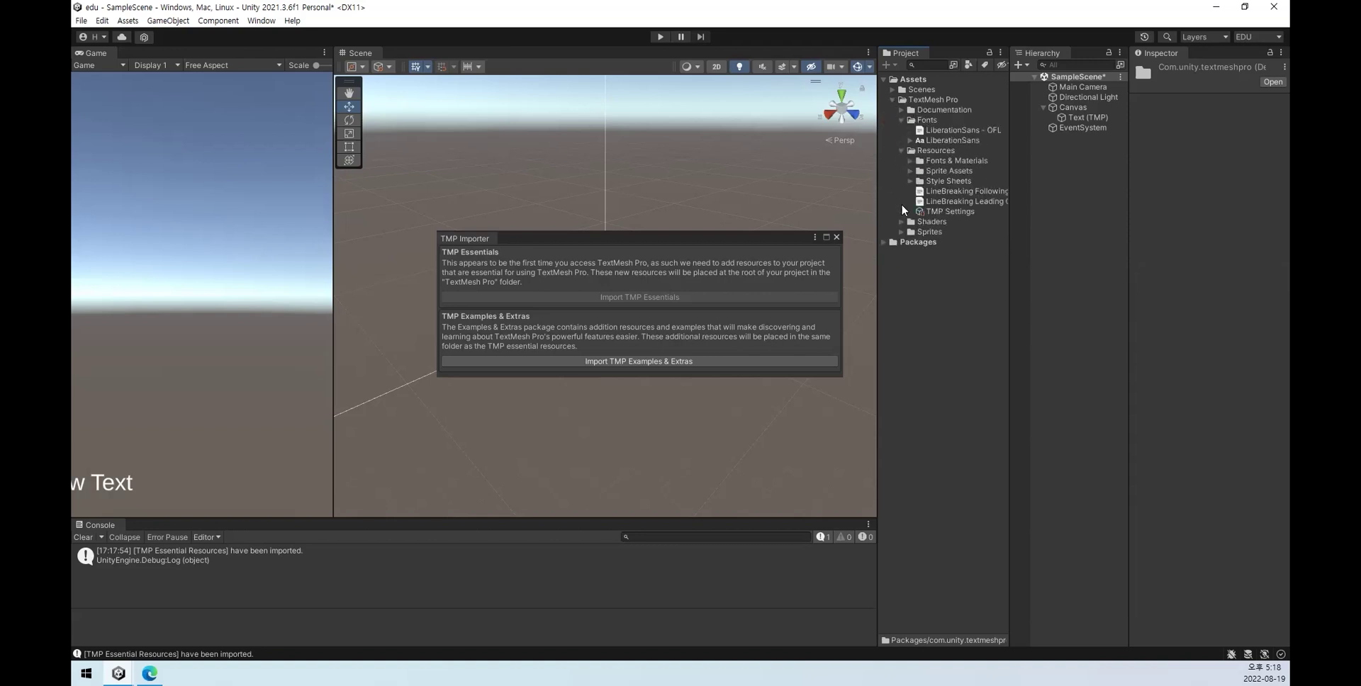
pyautogui.click(898, 222)
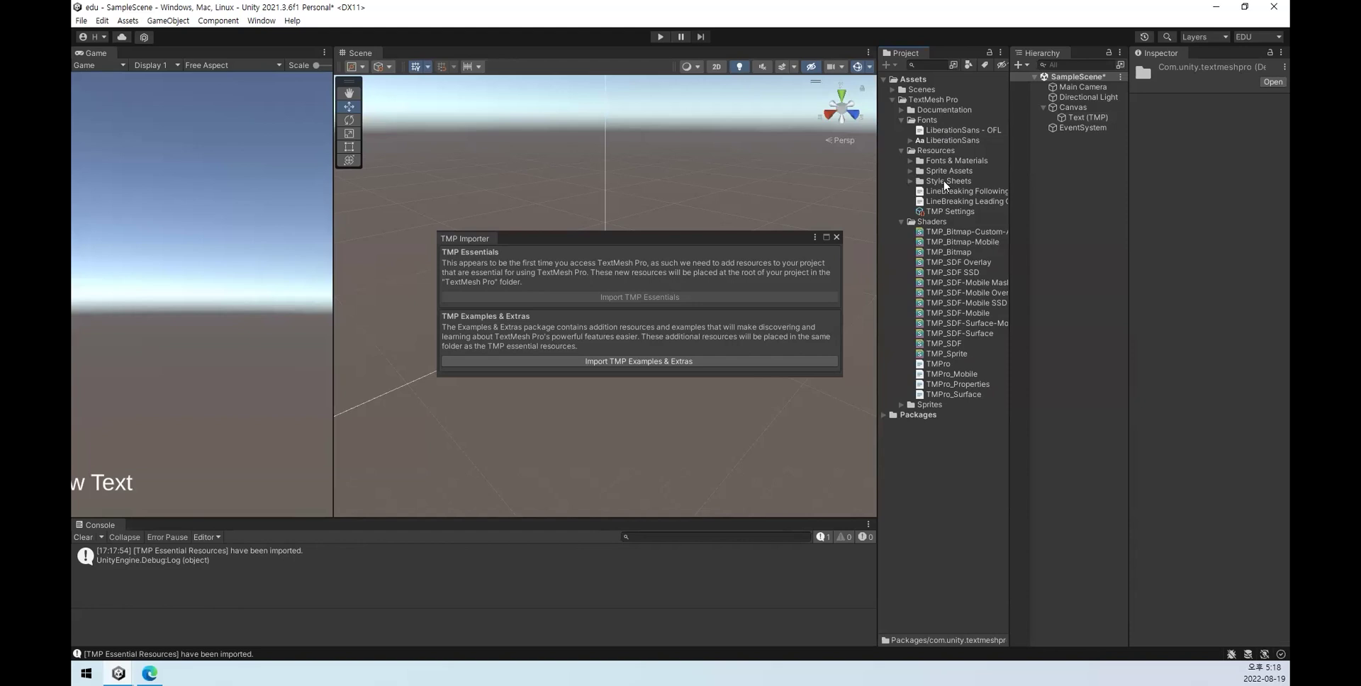
pyautogui.click(901, 110)
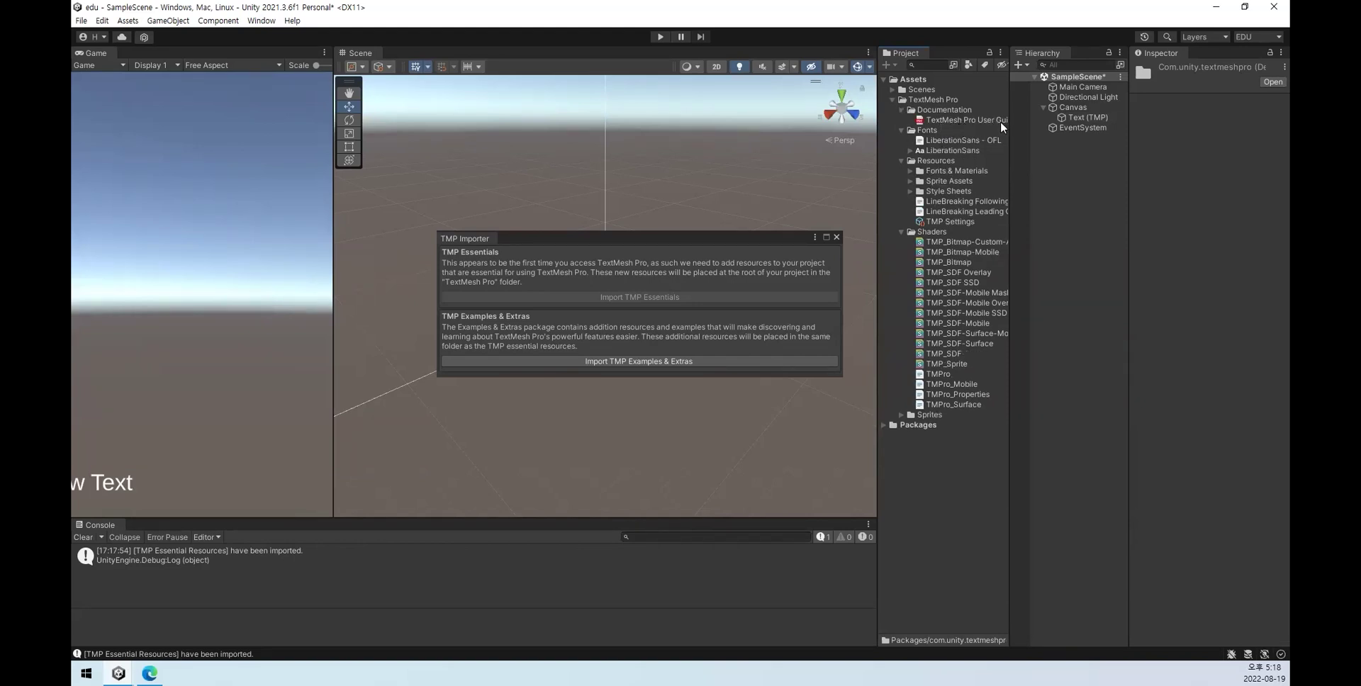
pyautogui.click(968, 110)
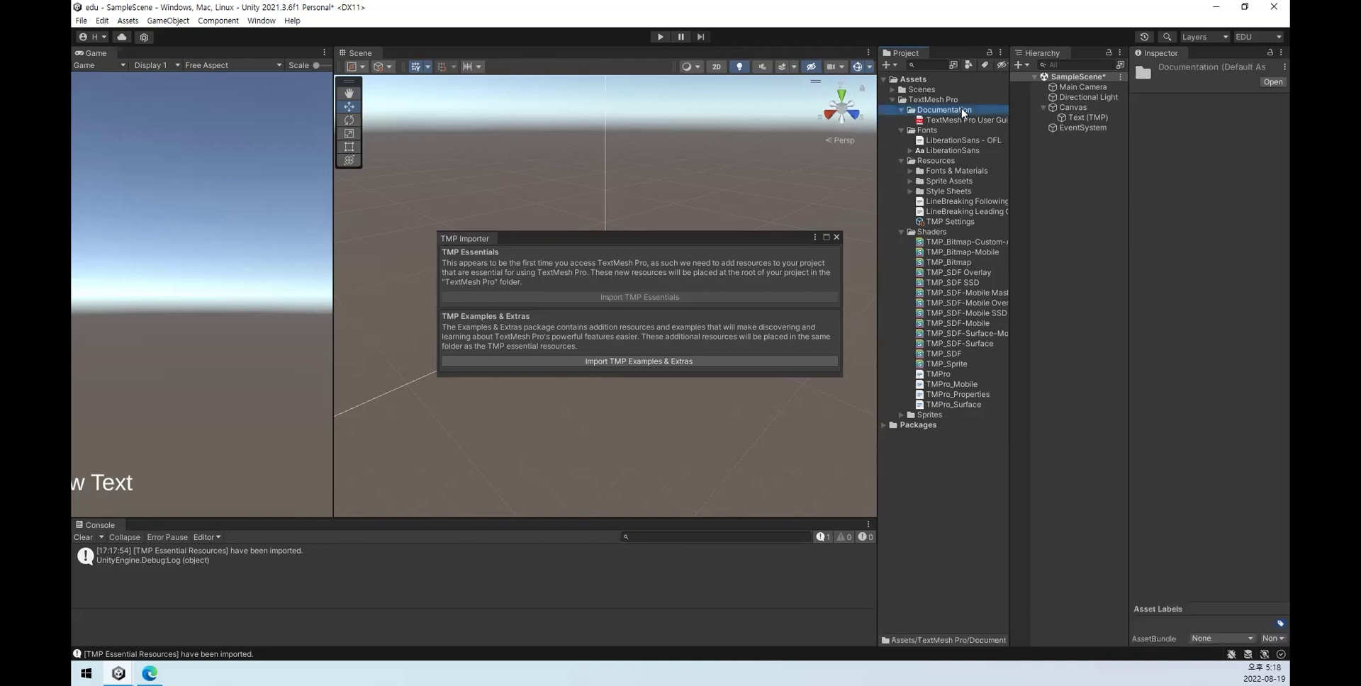
pyautogui.click(927, 131)
pyautogui.click(936, 162)
pyautogui.click(927, 132)
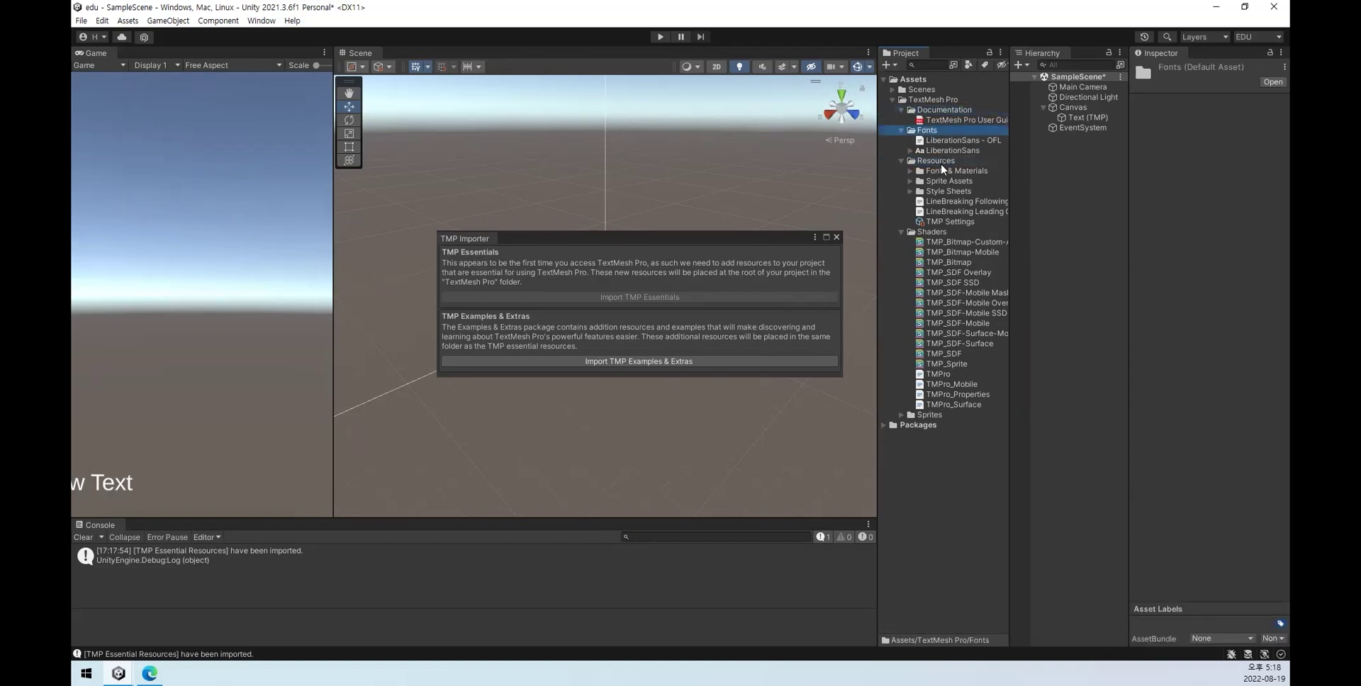
pyautogui.click(941, 162)
pyautogui.click(929, 233)
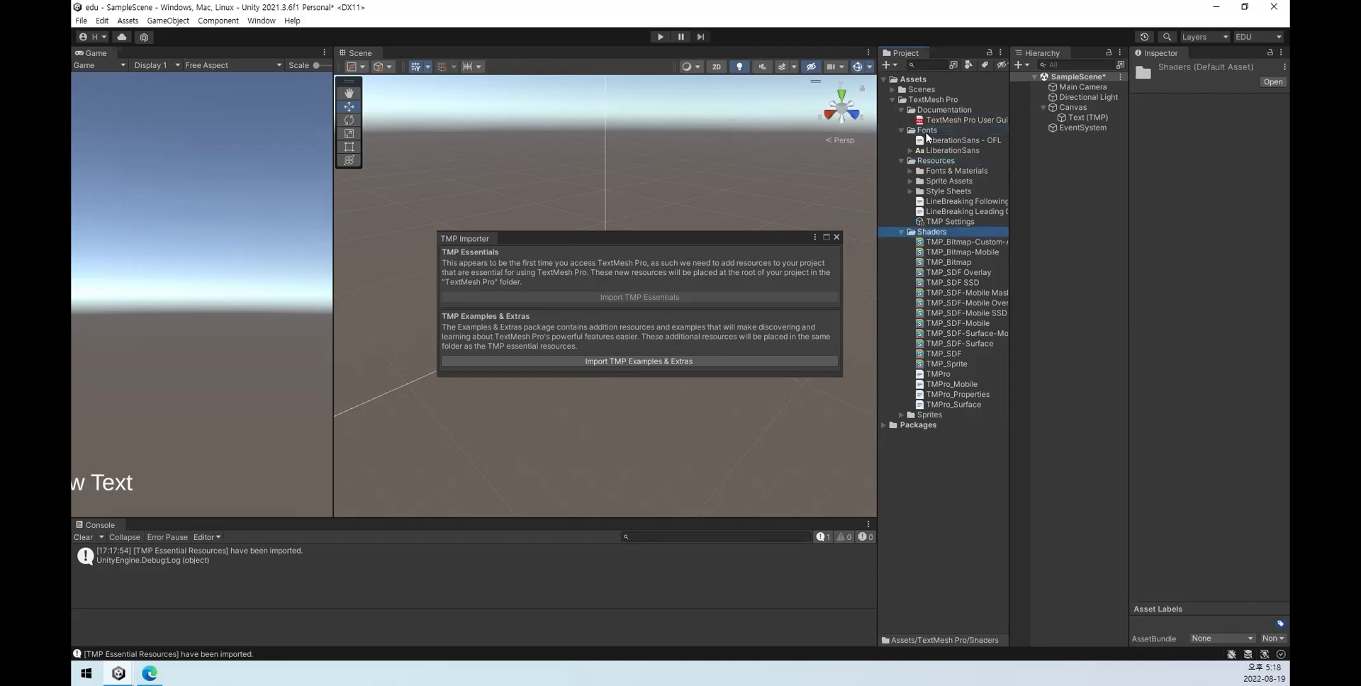
# Step: Collapse the subfolders inside the TextMesh Pro asset folder and close the TMP Importer
pyautogui.click(902, 130)
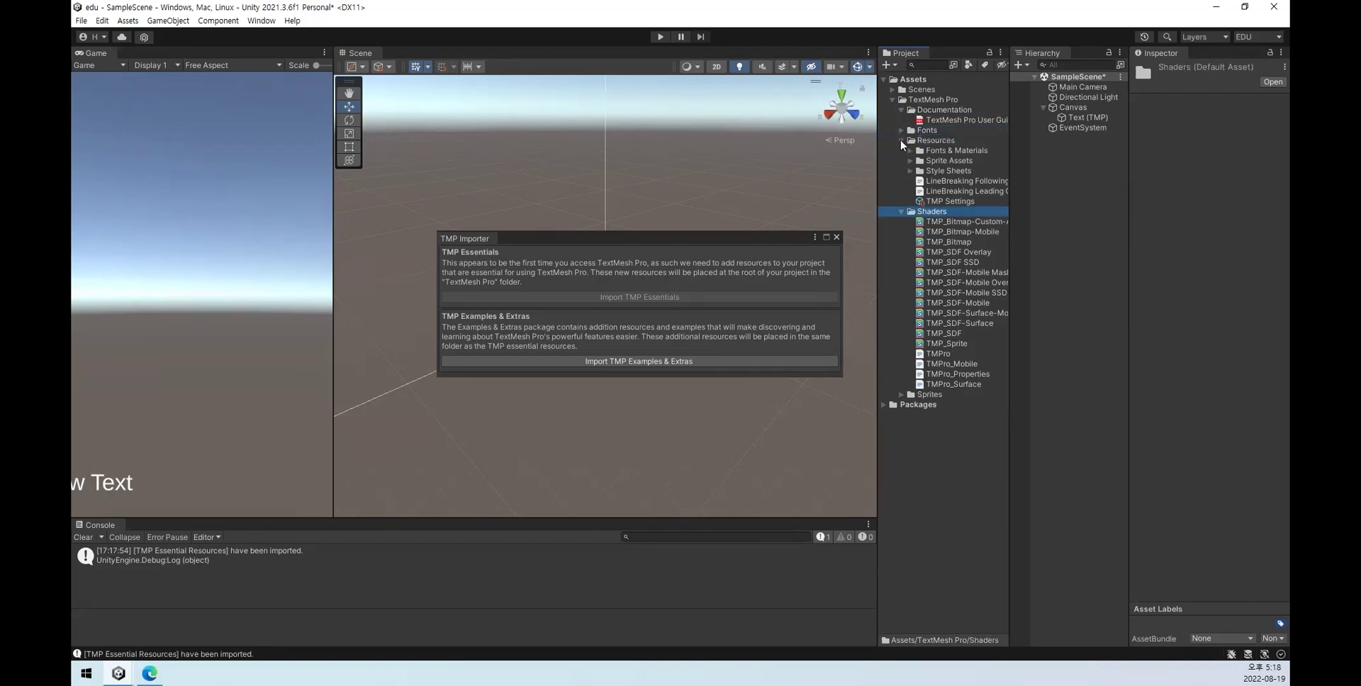
pyautogui.click(901, 140)
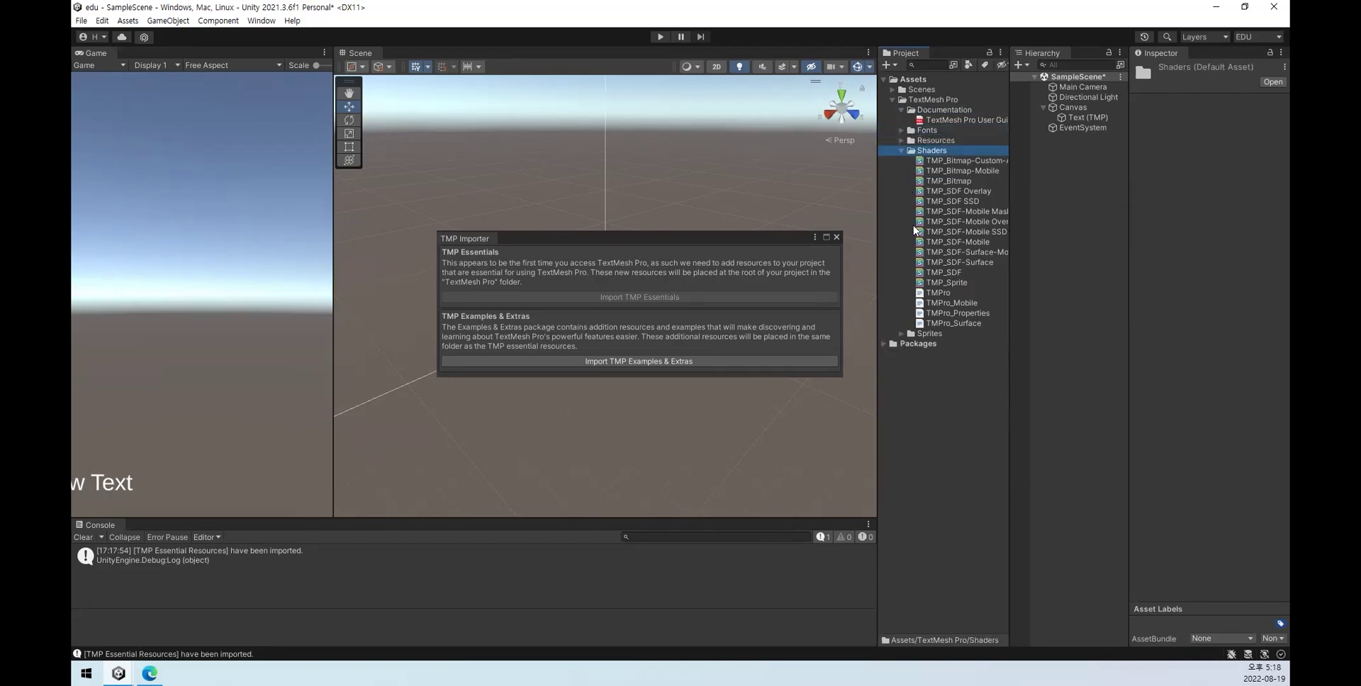
pyautogui.click(901, 151)
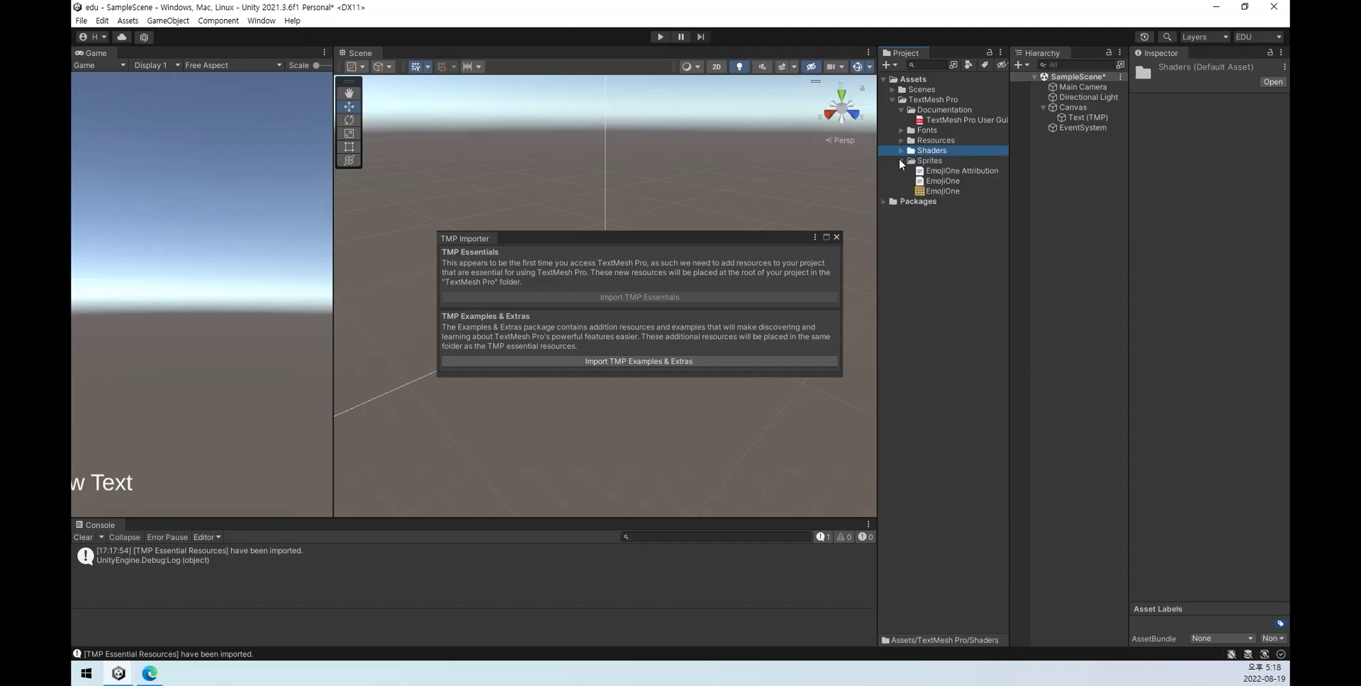
pyautogui.click(901, 160)
pyautogui.click(925, 110)
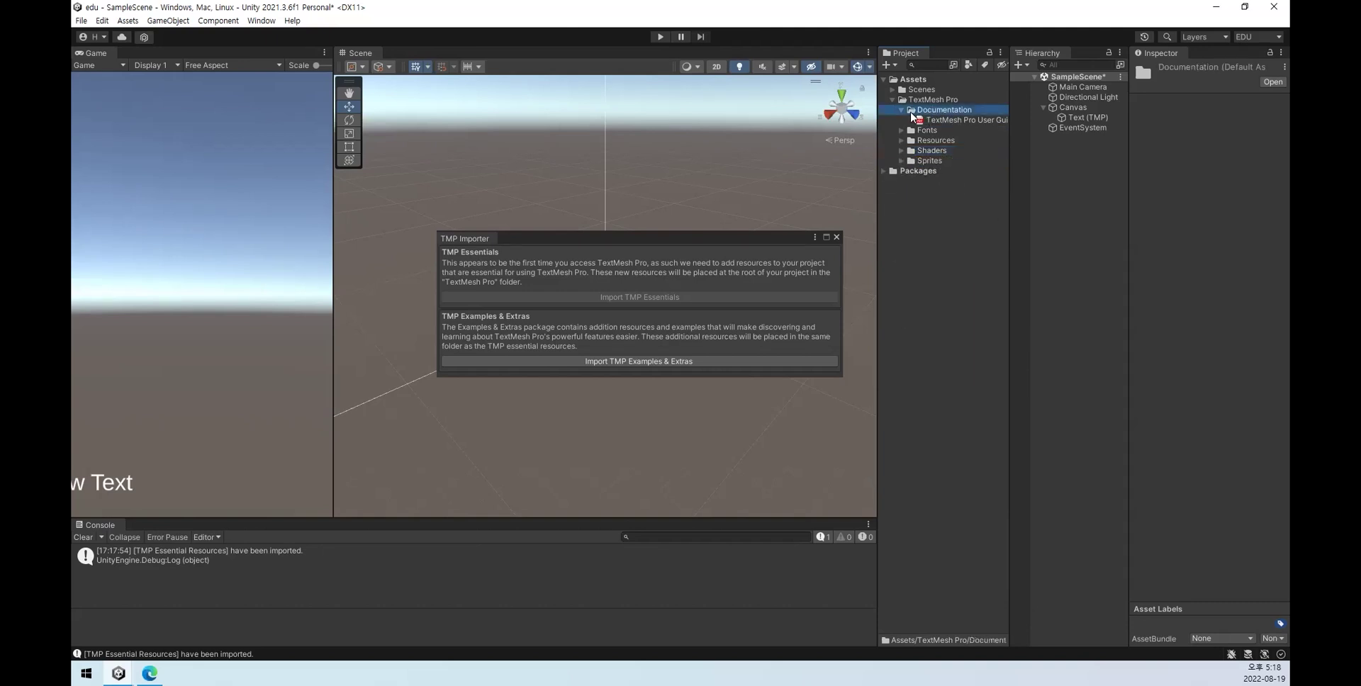
pyautogui.click(898, 109)
pyautogui.press('Down')
pyautogui.press('Down')
pyautogui.press('Down')
pyautogui.press('Down')
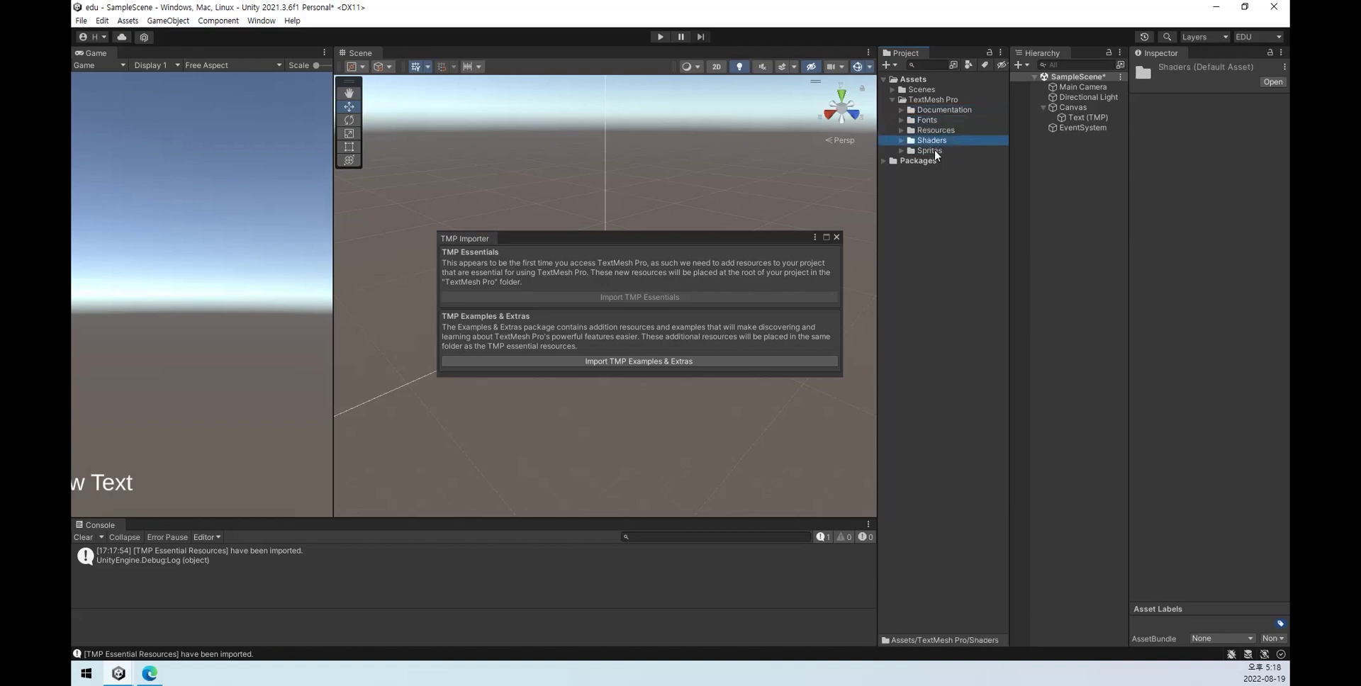
pyautogui.click(925, 130)
pyautogui.click(836, 236)
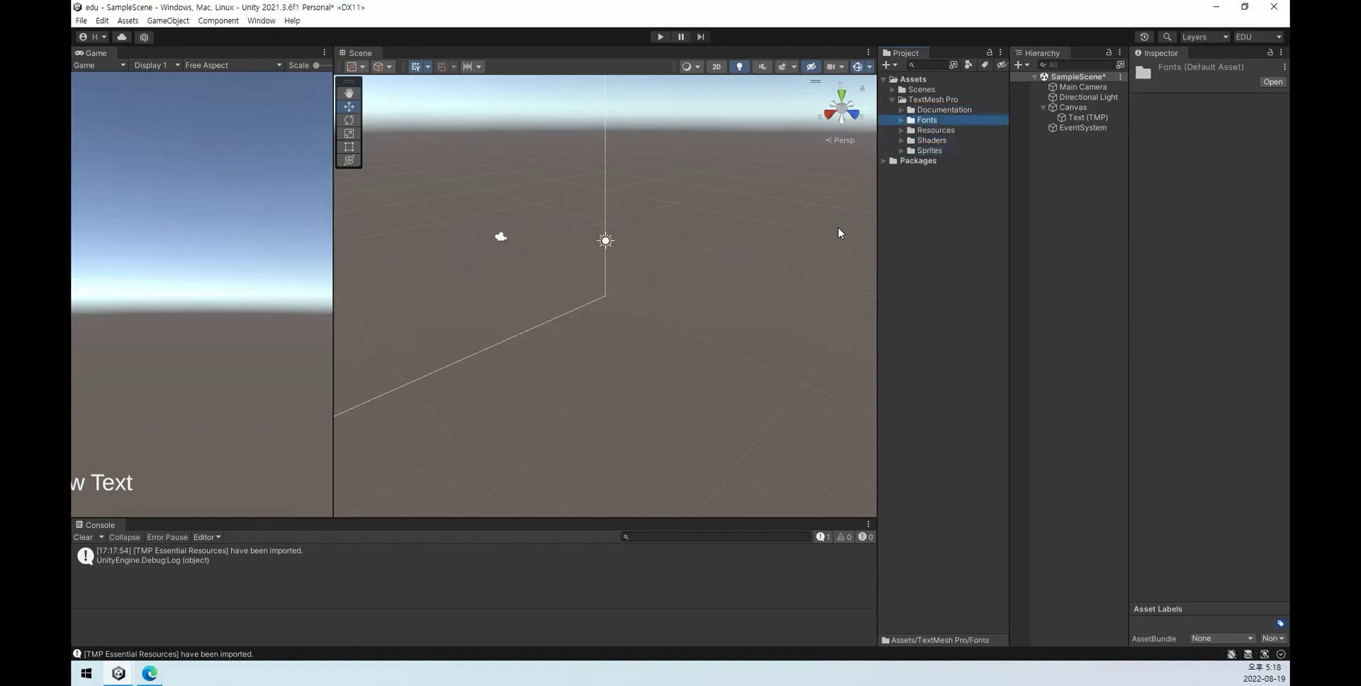
# Step: Locate the font asset used by the Text (TMP) object and inspect the LiberationSans source font in the Fonts folder
pyautogui.click(1079, 116)
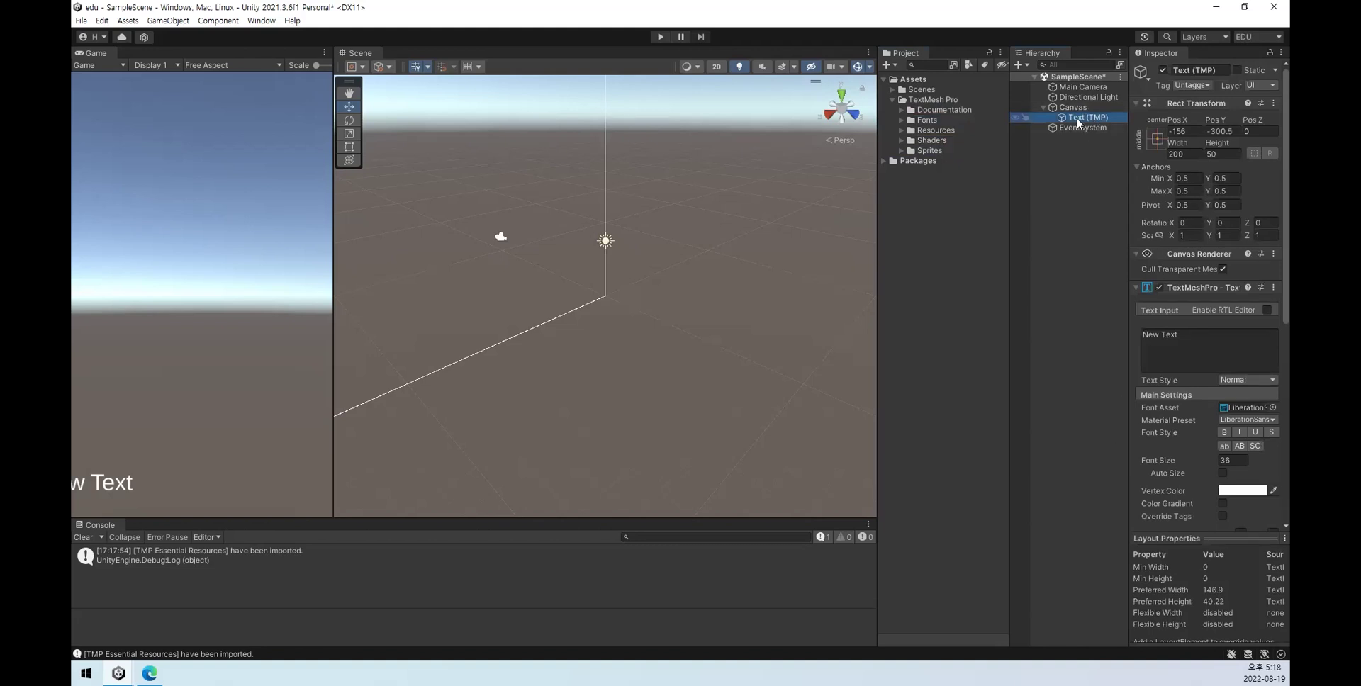
pyautogui.click(1239, 409)
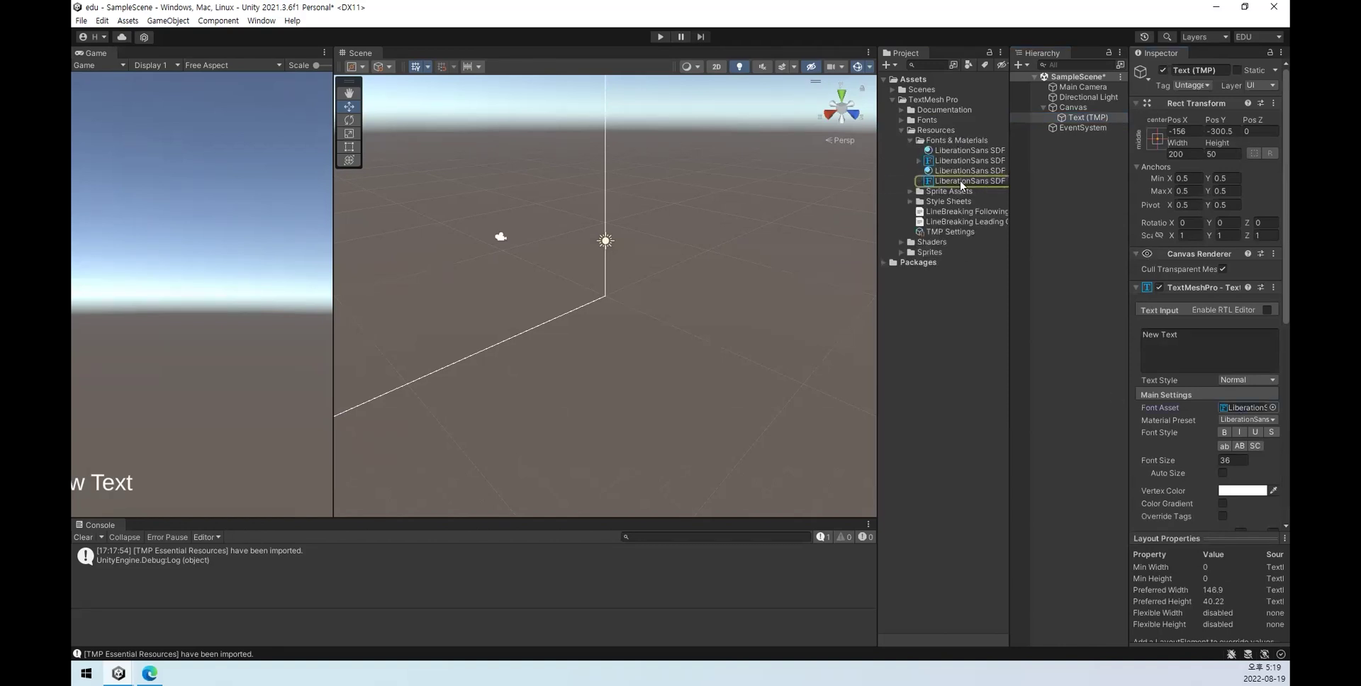
pyautogui.click(900, 121)
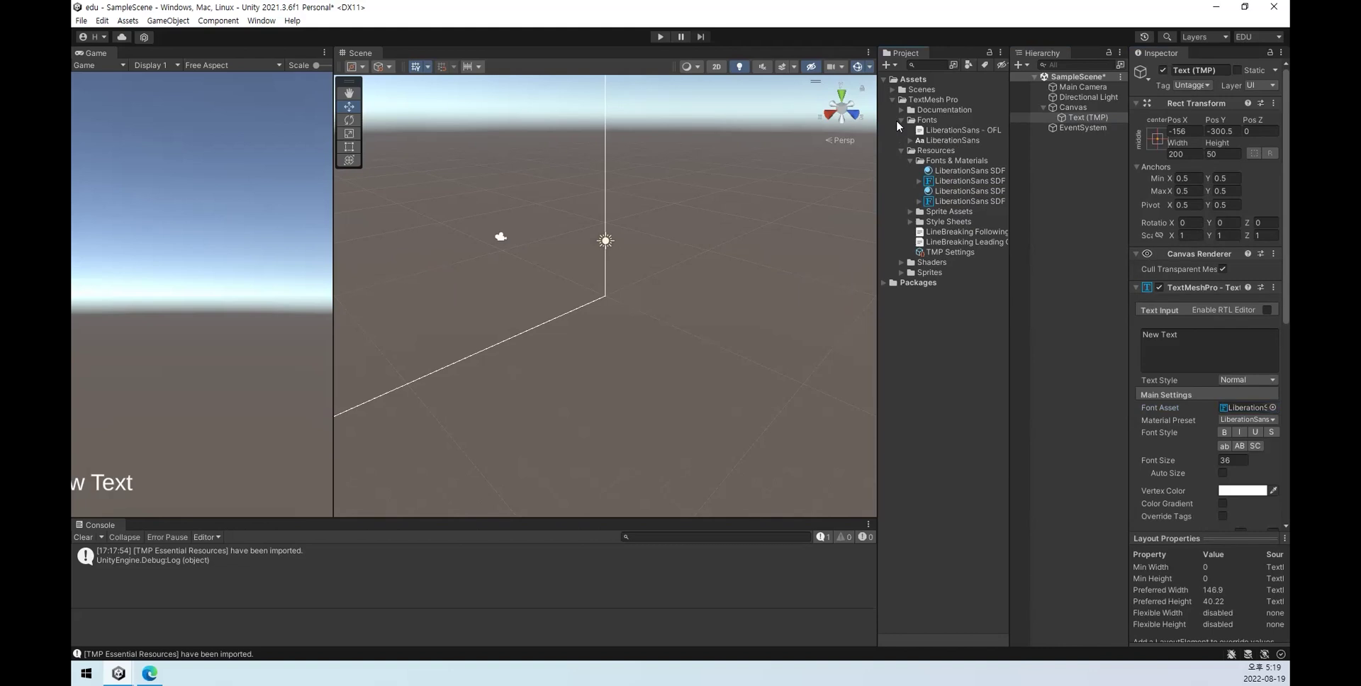
pyautogui.click(947, 142)
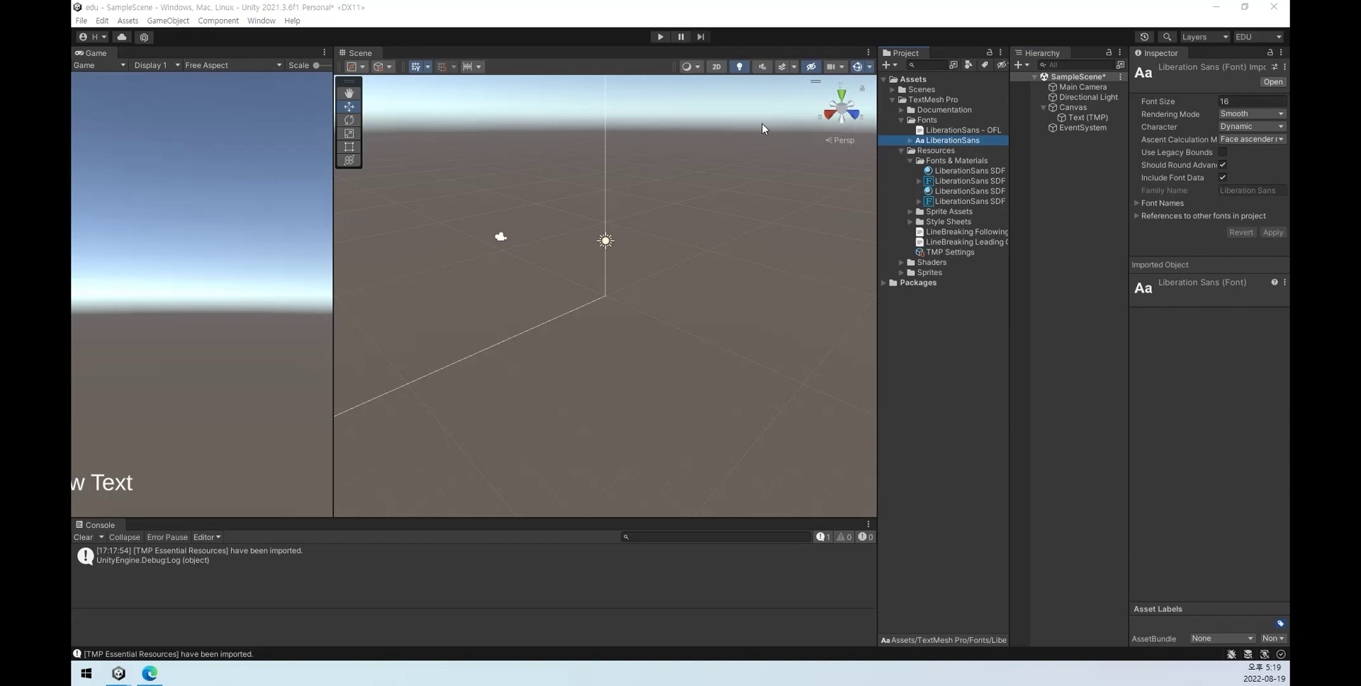
# Step: Append the Korean word 한글 to the Text (TMP) object's text so it reads "New Text 한글"
pyautogui.click(1087, 117)
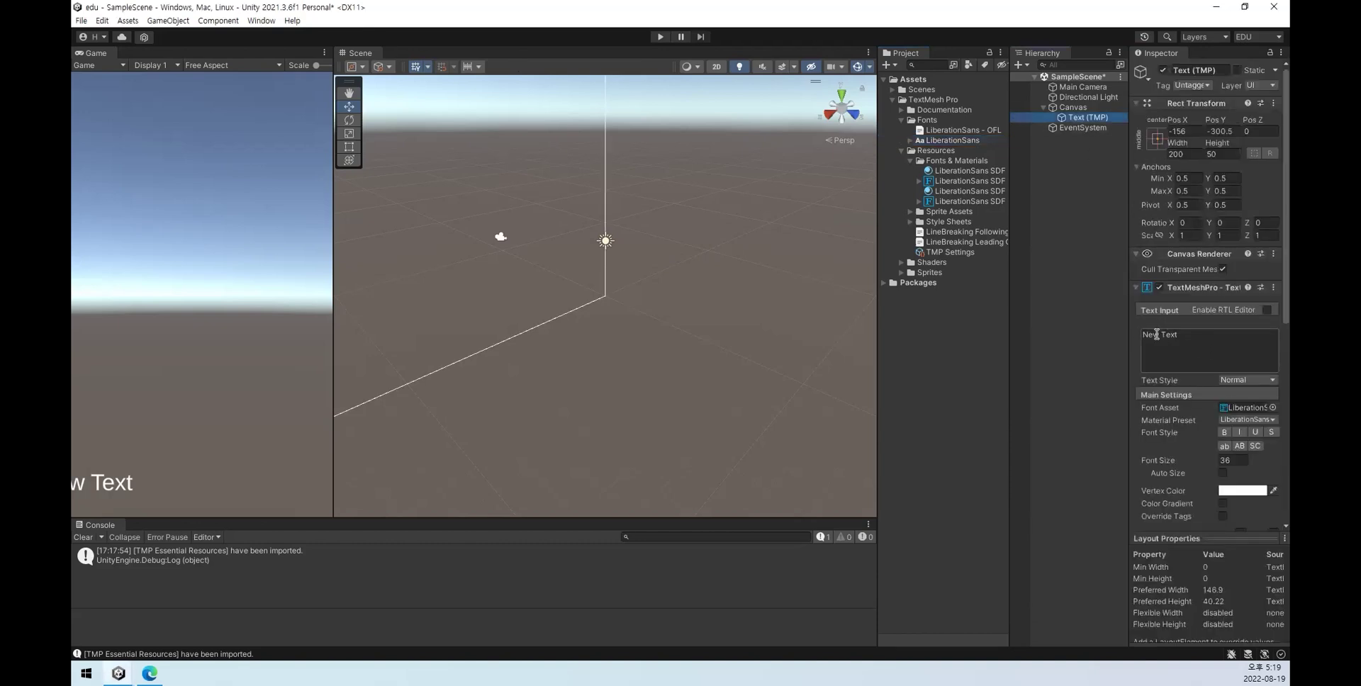
pyautogui.click(1079, 119)
pyautogui.press('f')
pyautogui.moveTo(560, 312); pyautogui.dragTo(610, 320, button='right')
pyautogui.moveTo(610, 320); pyautogui.dragTo(684, 299, button='middle')
pyautogui.moveTo(683, 299); pyautogui.dragTo(743, 256, button='right')
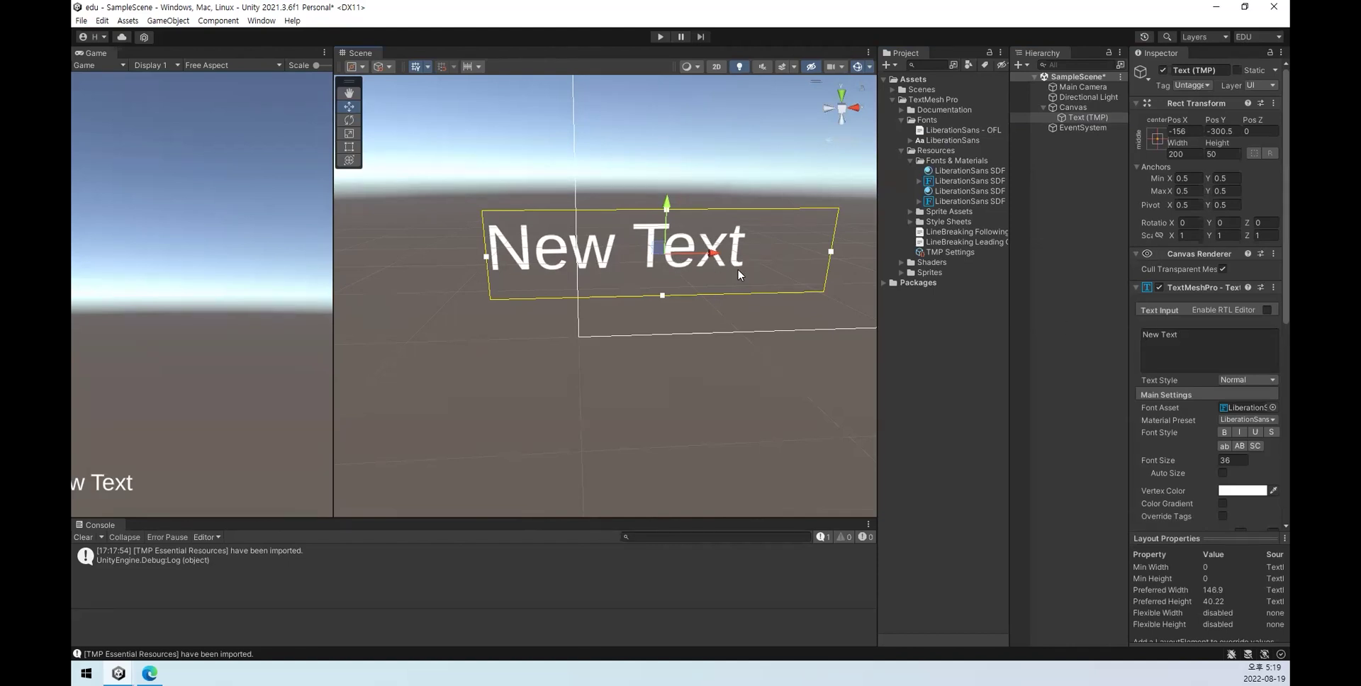
pyautogui.click(1215, 346)
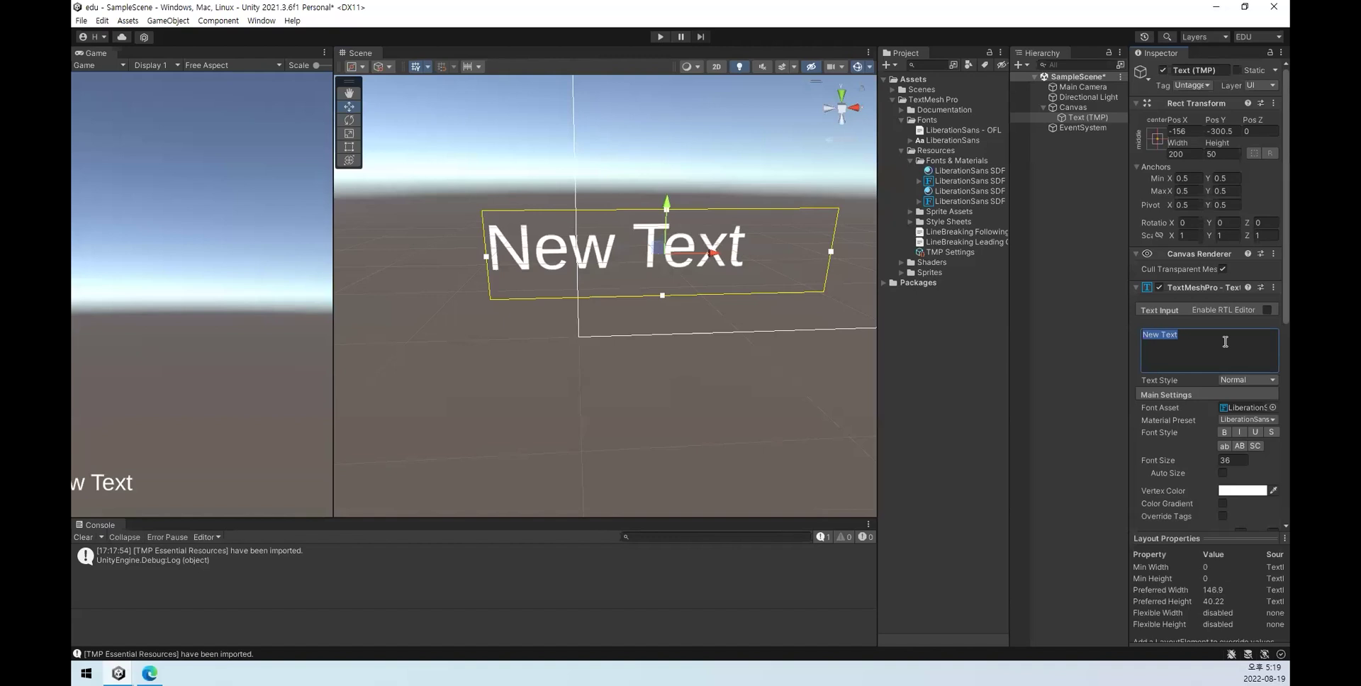
pyautogui.click(1222, 342)
pyautogui.write('하ㄴ그')
pyautogui.press('Left')
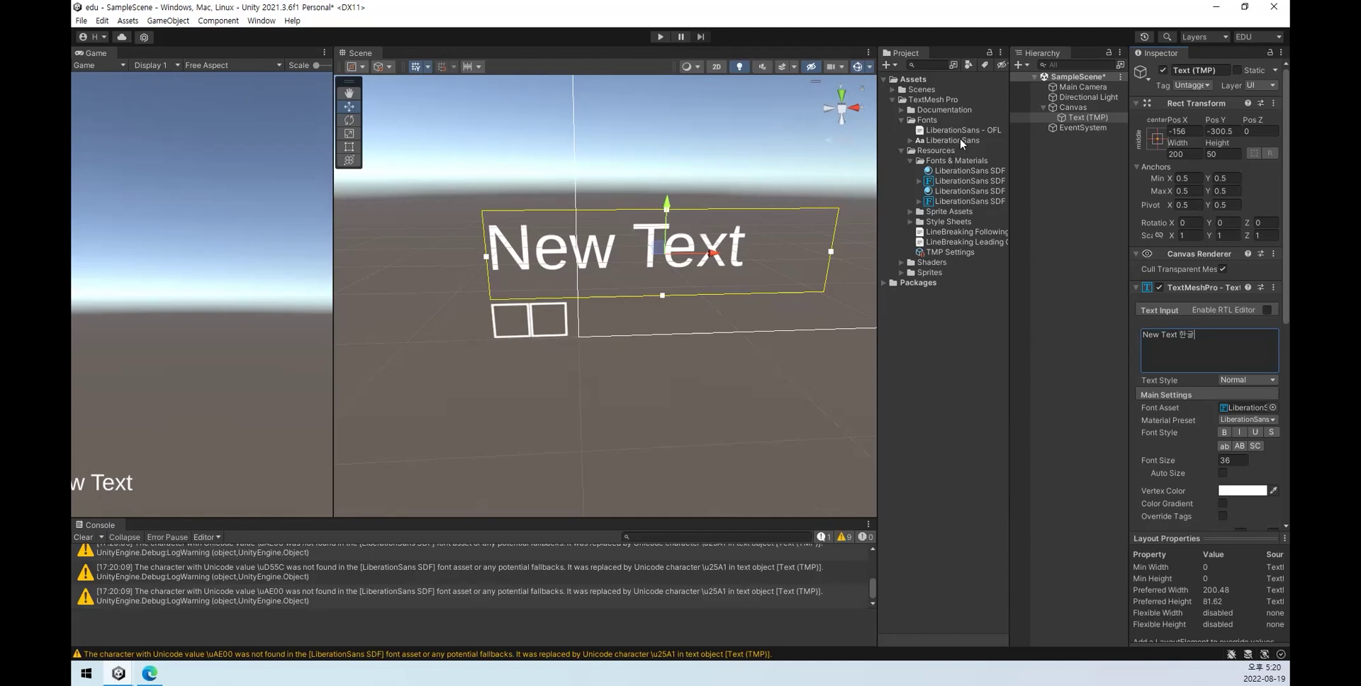
# Step: Expand the two LiberationSans SDF font assets in Fonts & Materials and inspect their atlas textures
pyautogui.click(918, 181)
pyautogui.click(957, 193)
pyautogui.click(964, 202)
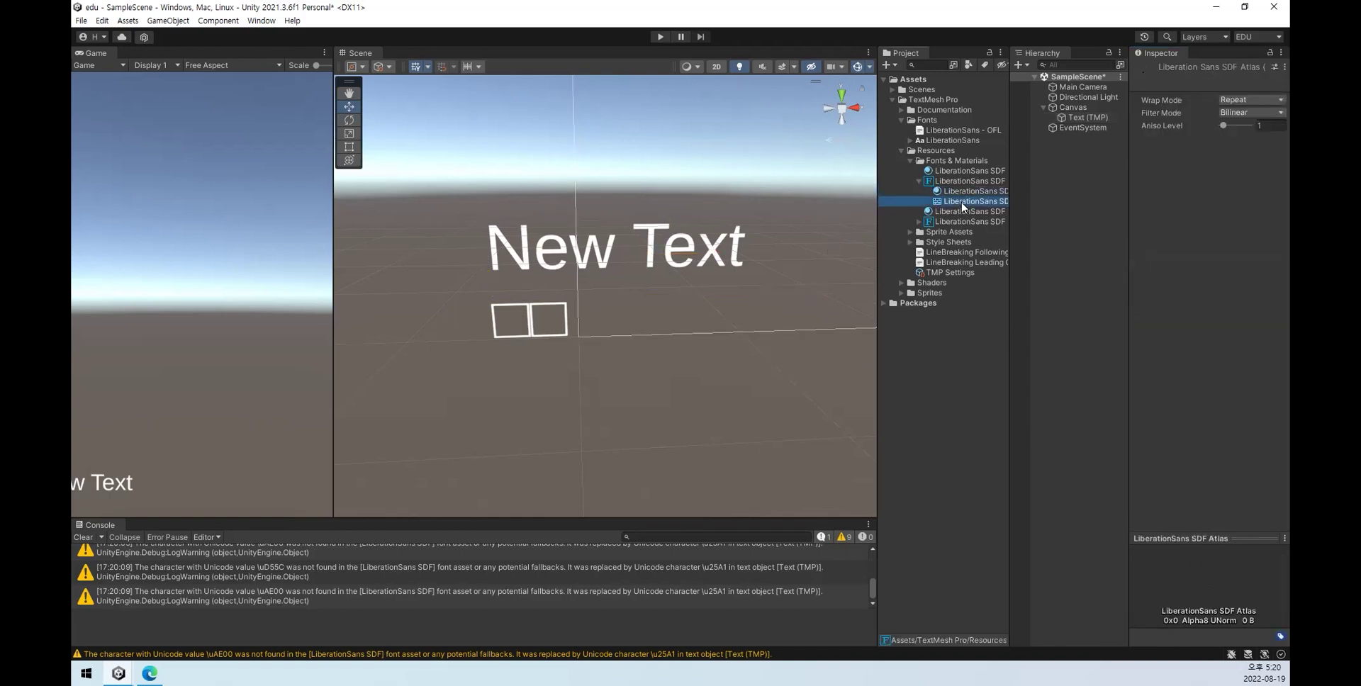
pyautogui.click(919, 222)
pyautogui.click(981, 242)
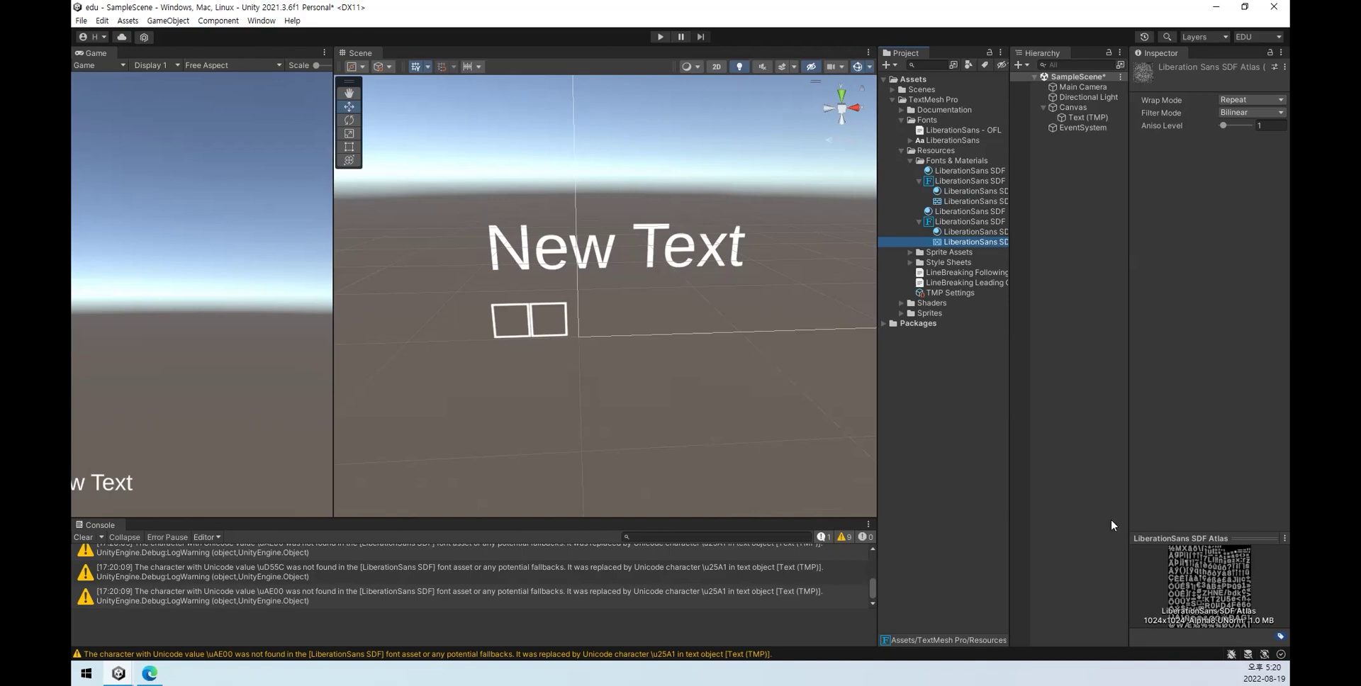
# Step: Collapse the LiberationSans SDF font assets and the Fonts & Materials and Resources folders, and select the TextMesh Pro Fonts folder
pyautogui.click(963, 202)
pyautogui.press('Up')
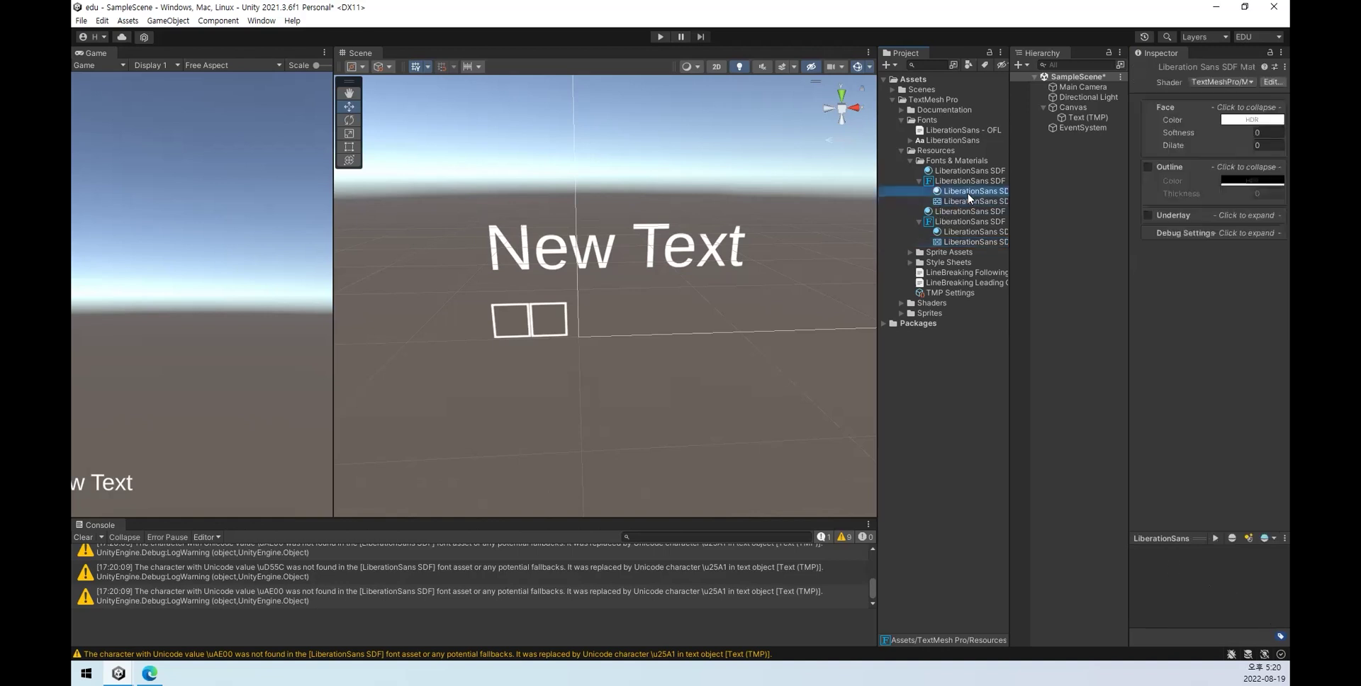
pyautogui.click(922, 222)
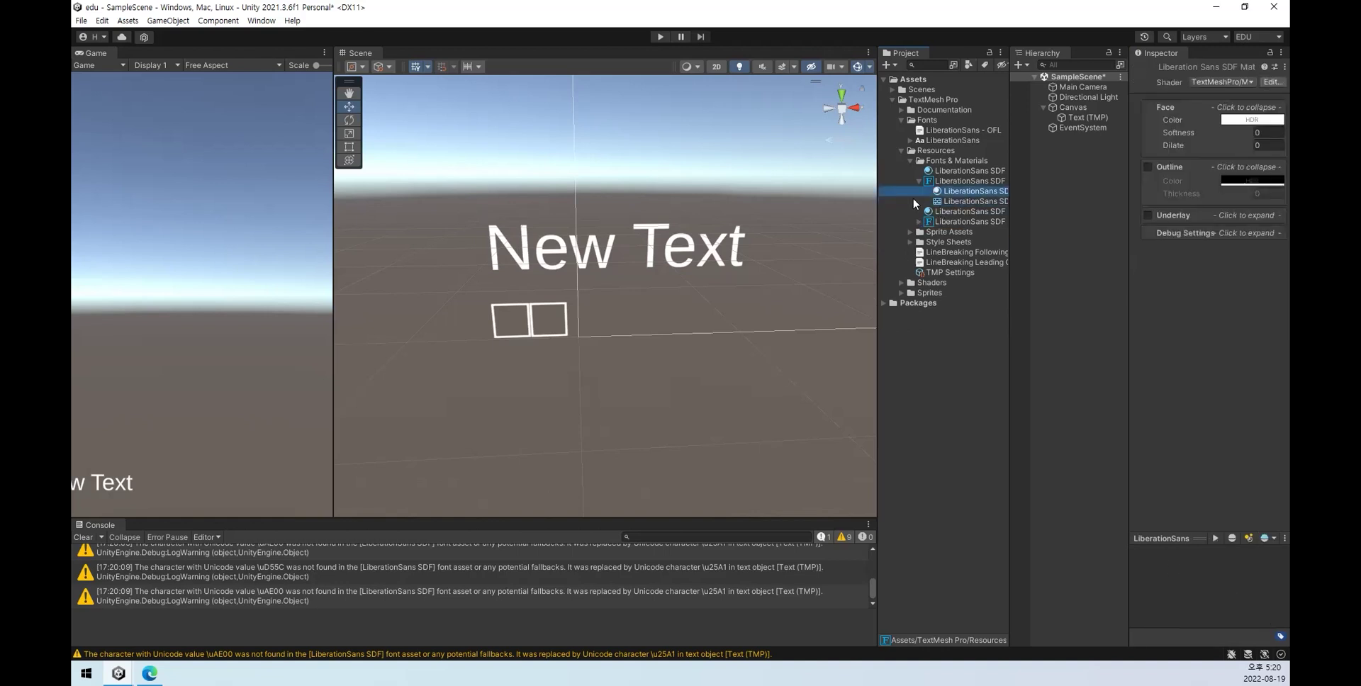
pyautogui.click(920, 182)
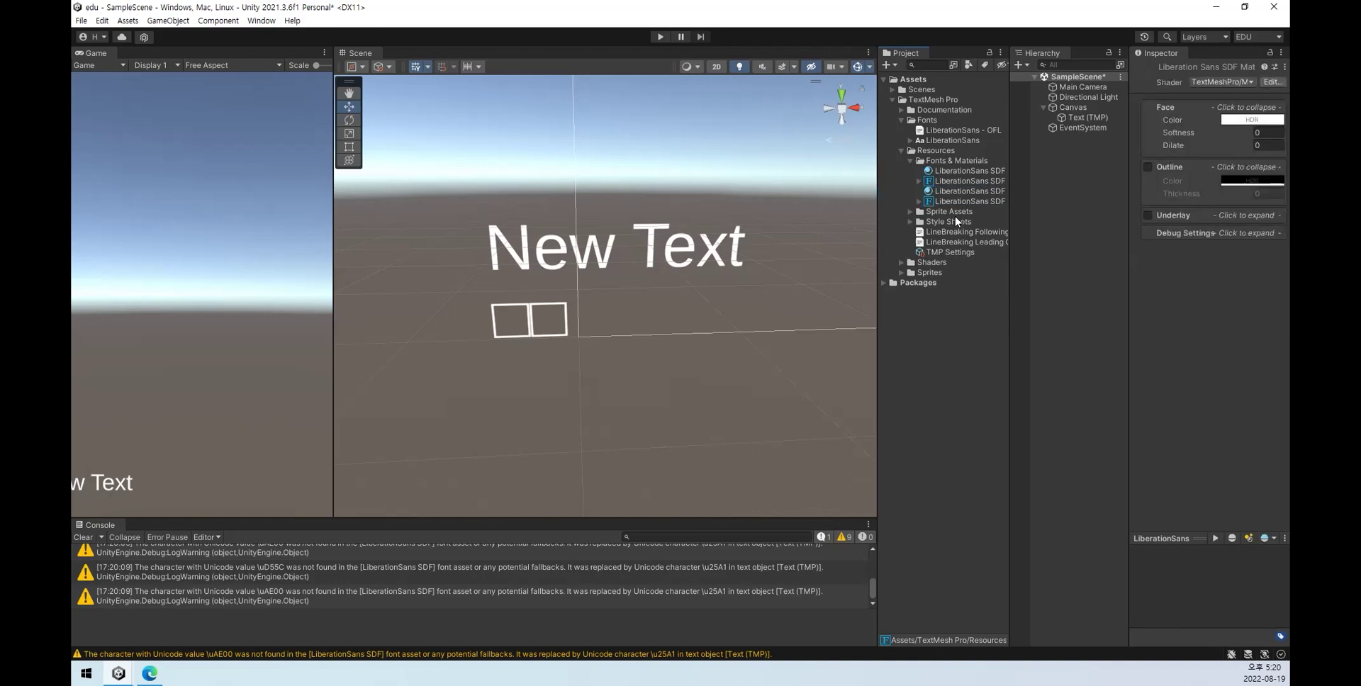
pyautogui.click(910, 161)
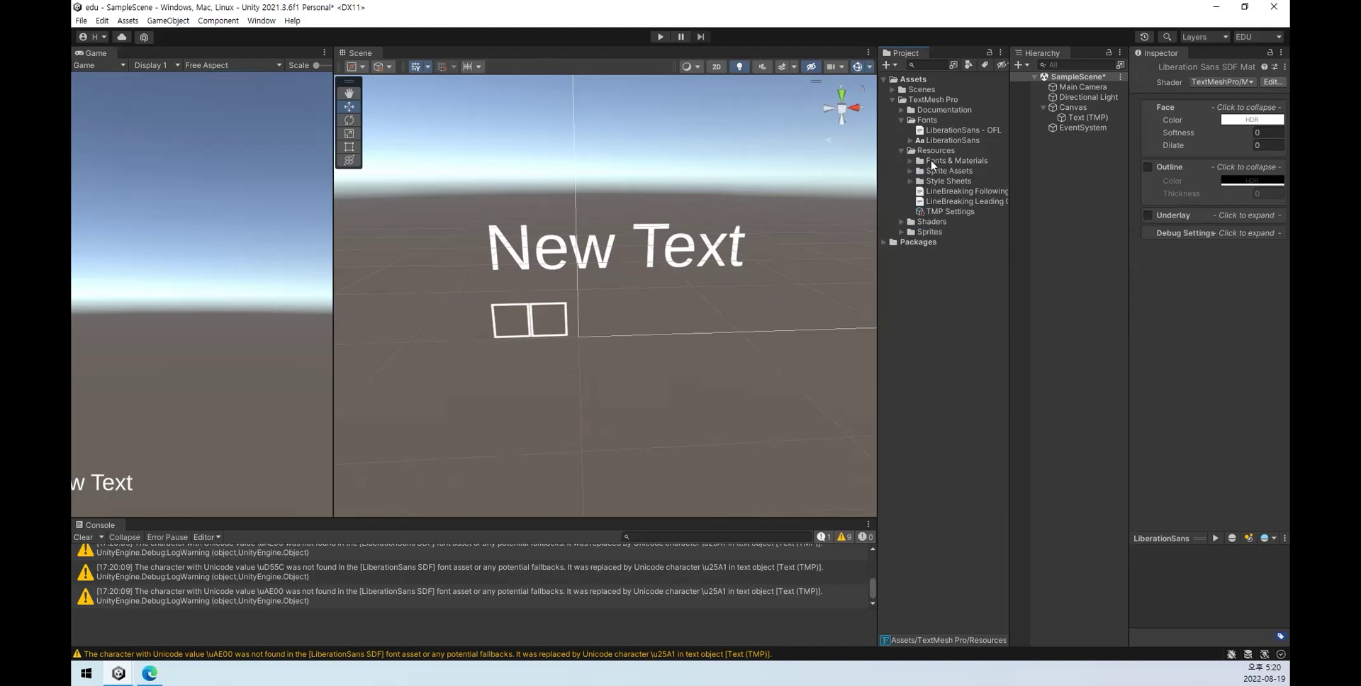
pyautogui.click(946, 161)
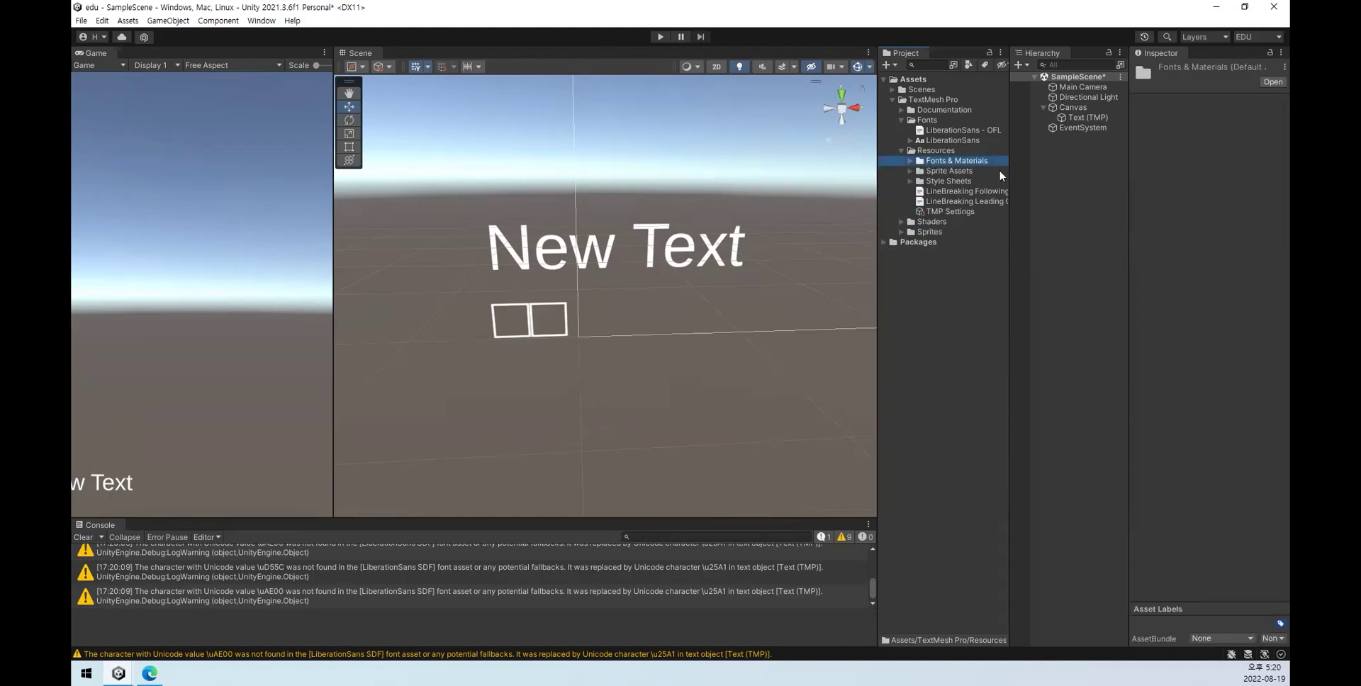
pyautogui.click(928, 120)
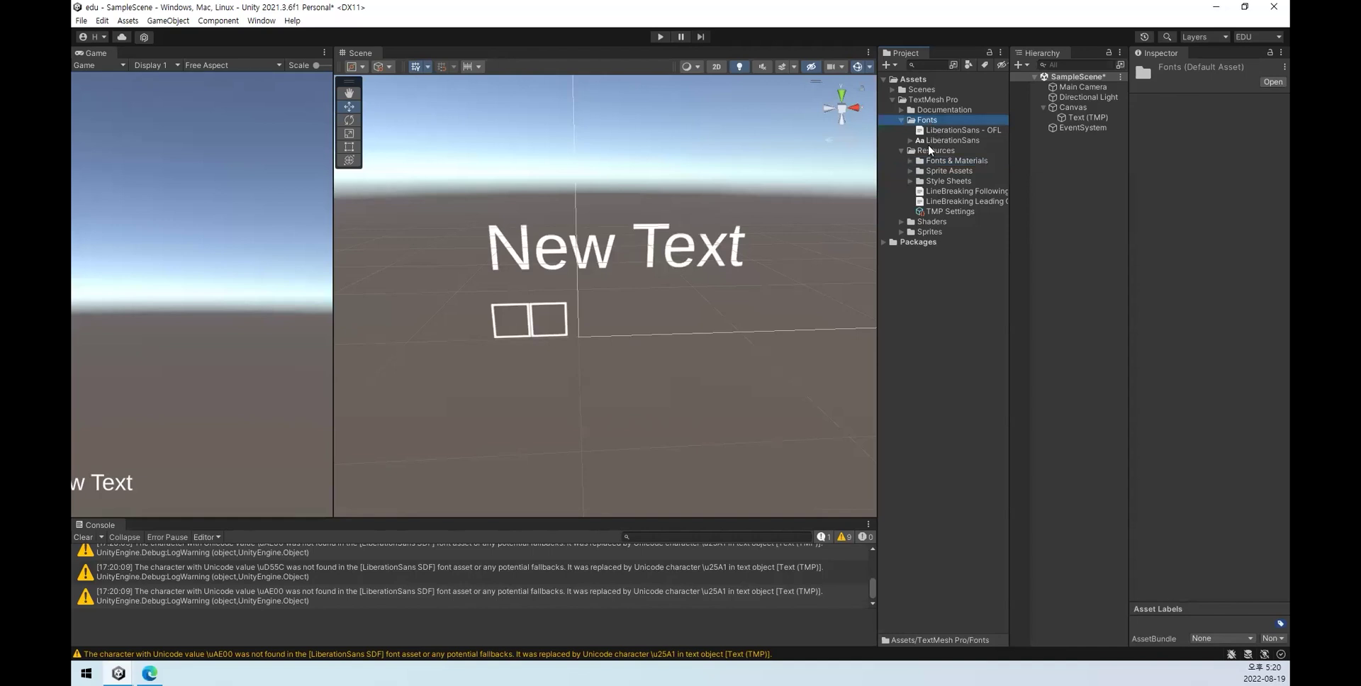
pyautogui.click(898, 151)
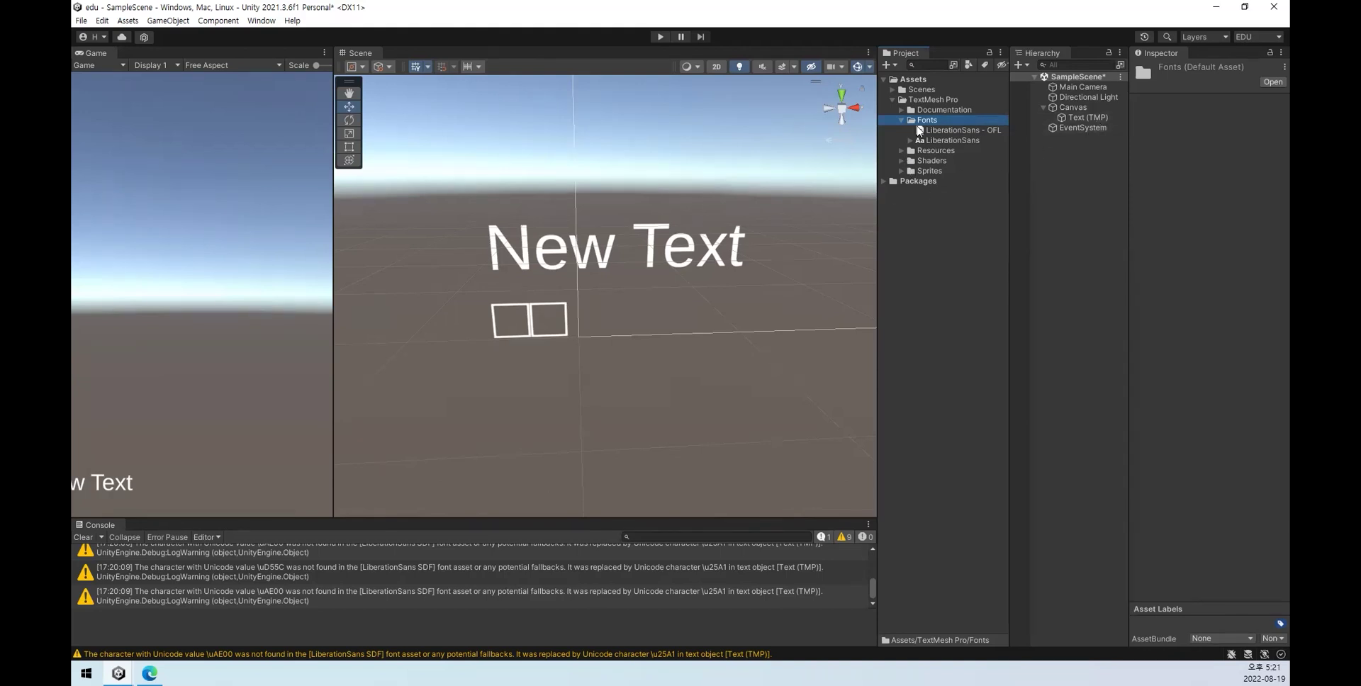
# Step: Open the TextMeshPro Font Asset Creator and move its window clear of the Console, beside the Project panel
pyautogui.click(224, 21)
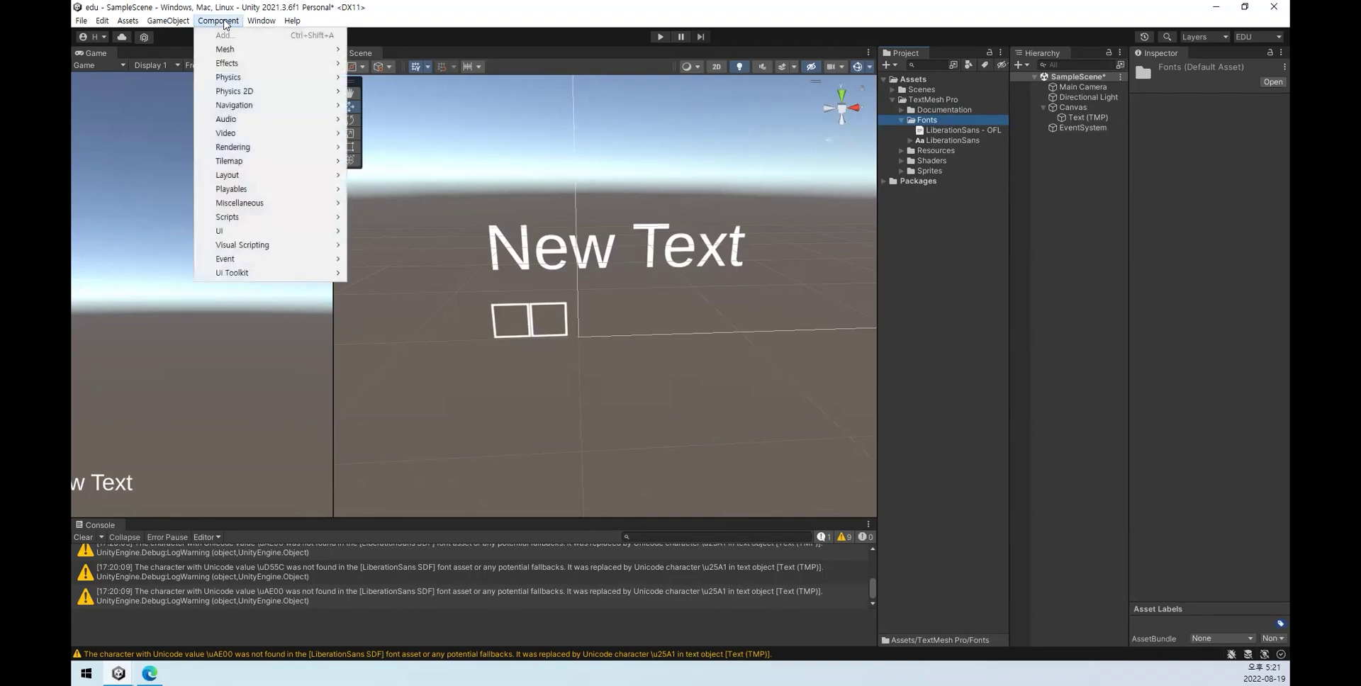
pyautogui.click(261, 21)
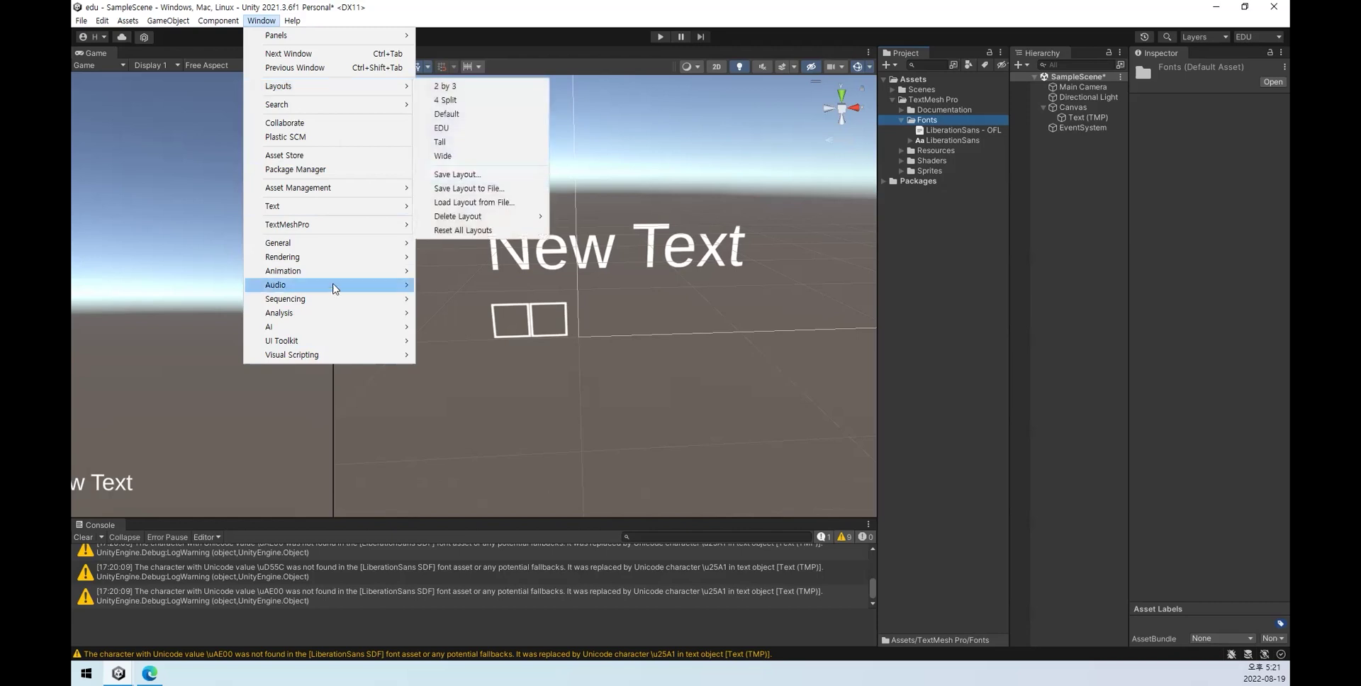
pyautogui.moveTo(338, 247)
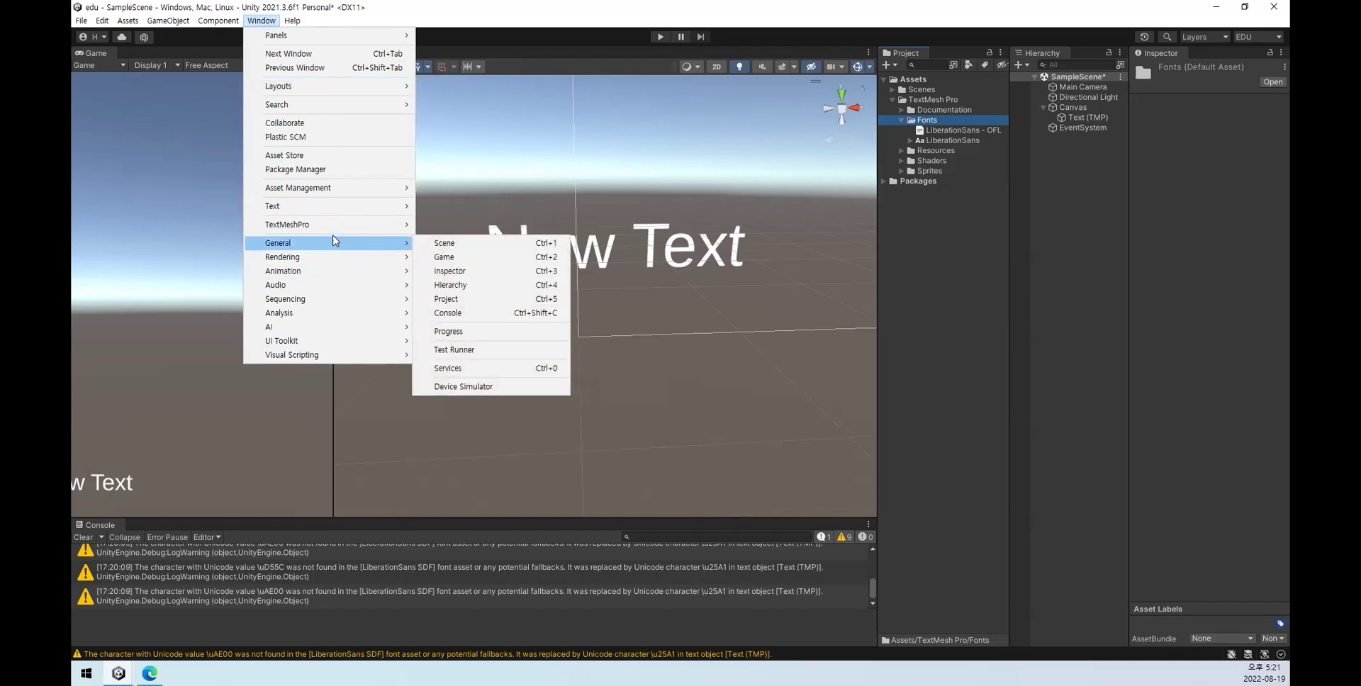
pyautogui.moveTo(338, 225)
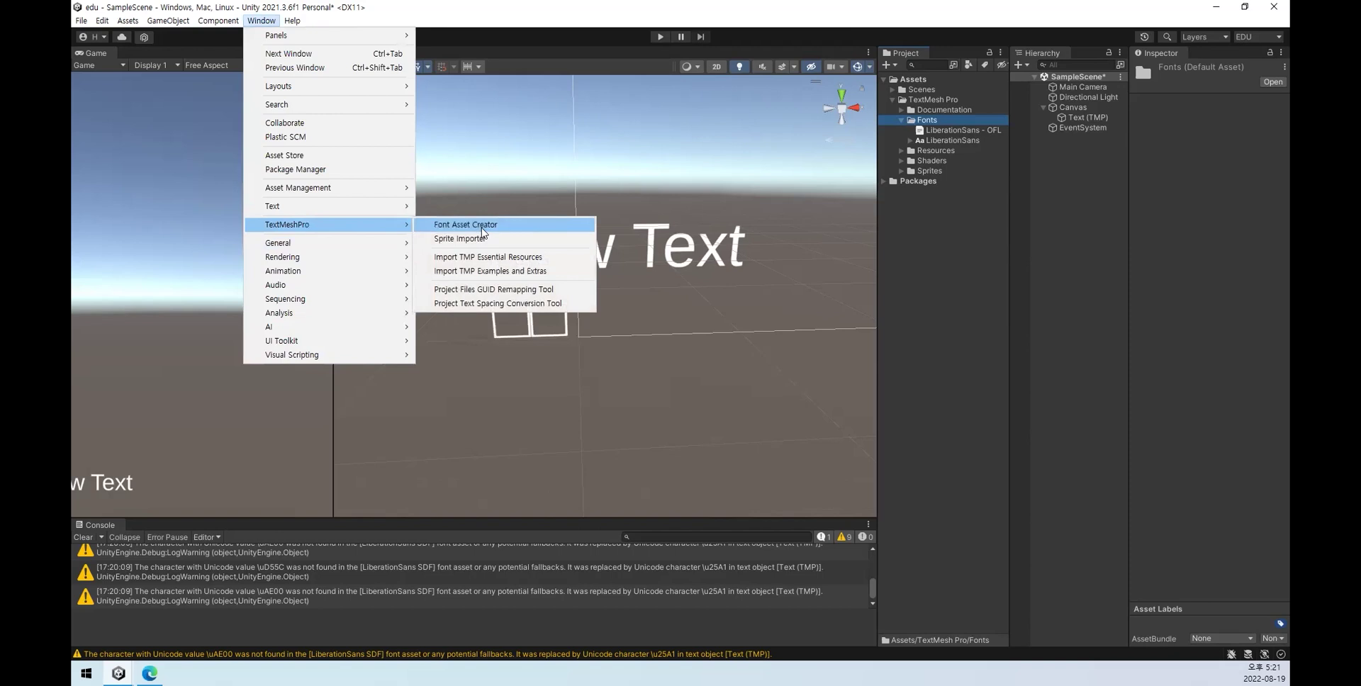
pyautogui.click(482, 225)
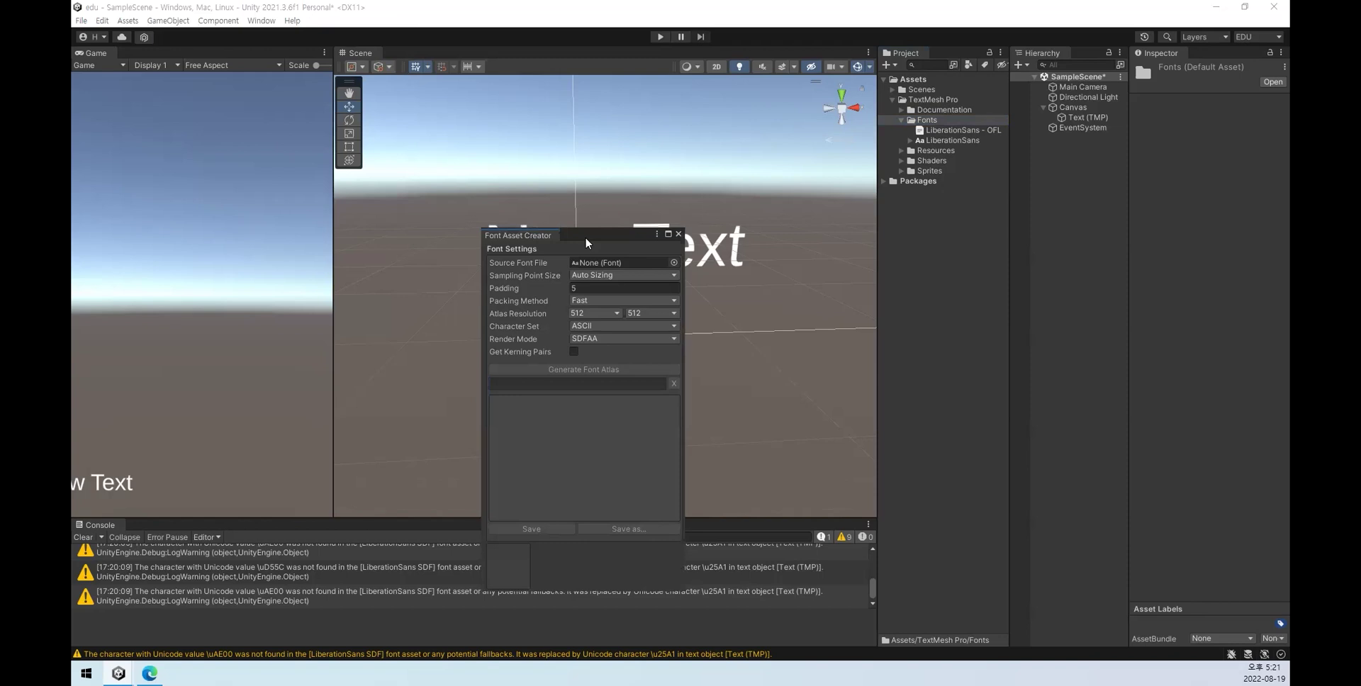
pyautogui.moveTo(586, 241); pyautogui.dragTo(733, 149)
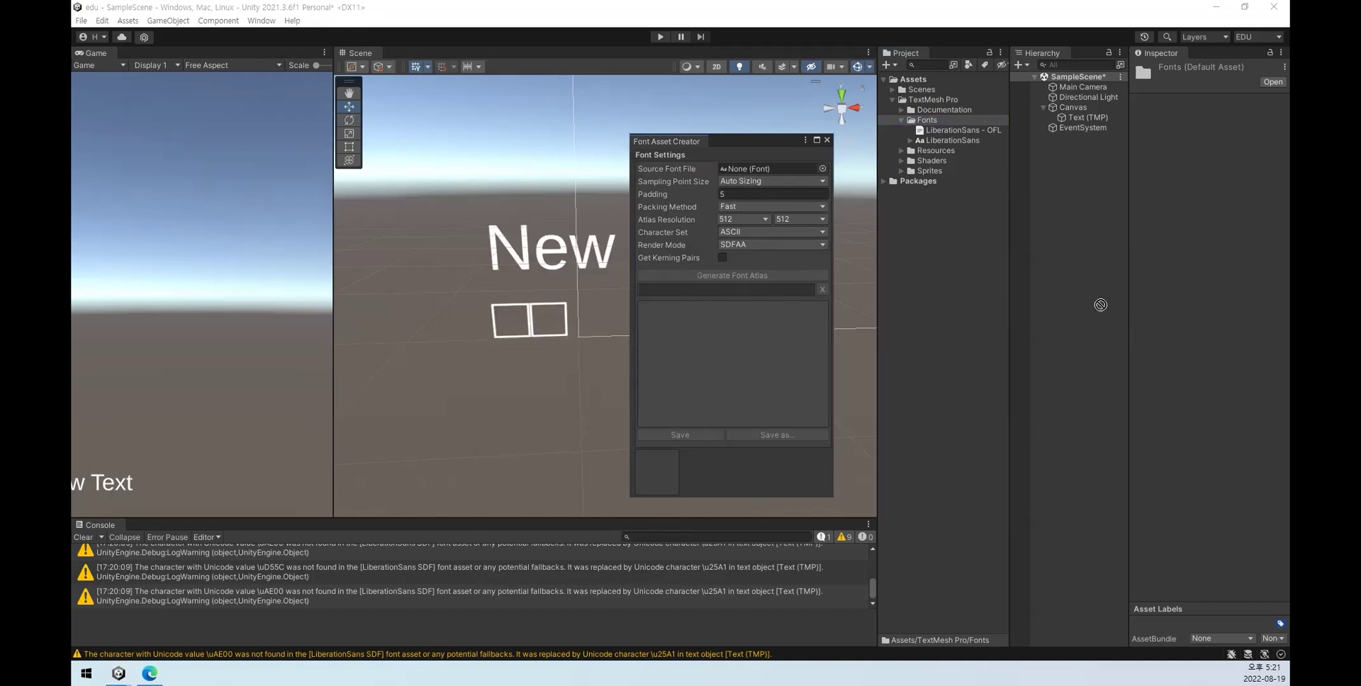
# Step: Import the NanumGothic font file into the TextMesh Pro Fonts folder
pyautogui.click(926, 120)
pyautogui.moveTo(924, 117); pyautogui.dragTo(923, 121)
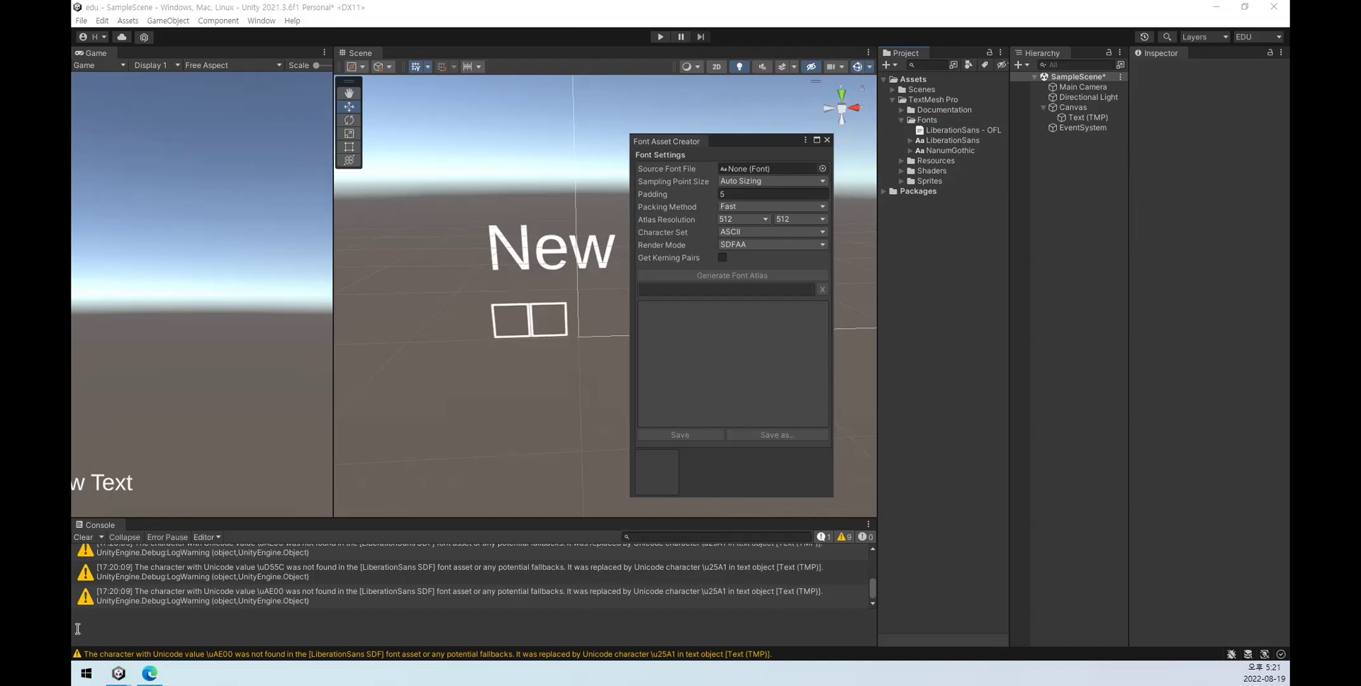
# Step: Switch to Microsoft Edge, open Naver in a new tab and search it for 나눔고딕
pyautogui.click(149, 674)
pyautogui.click(263, 10)
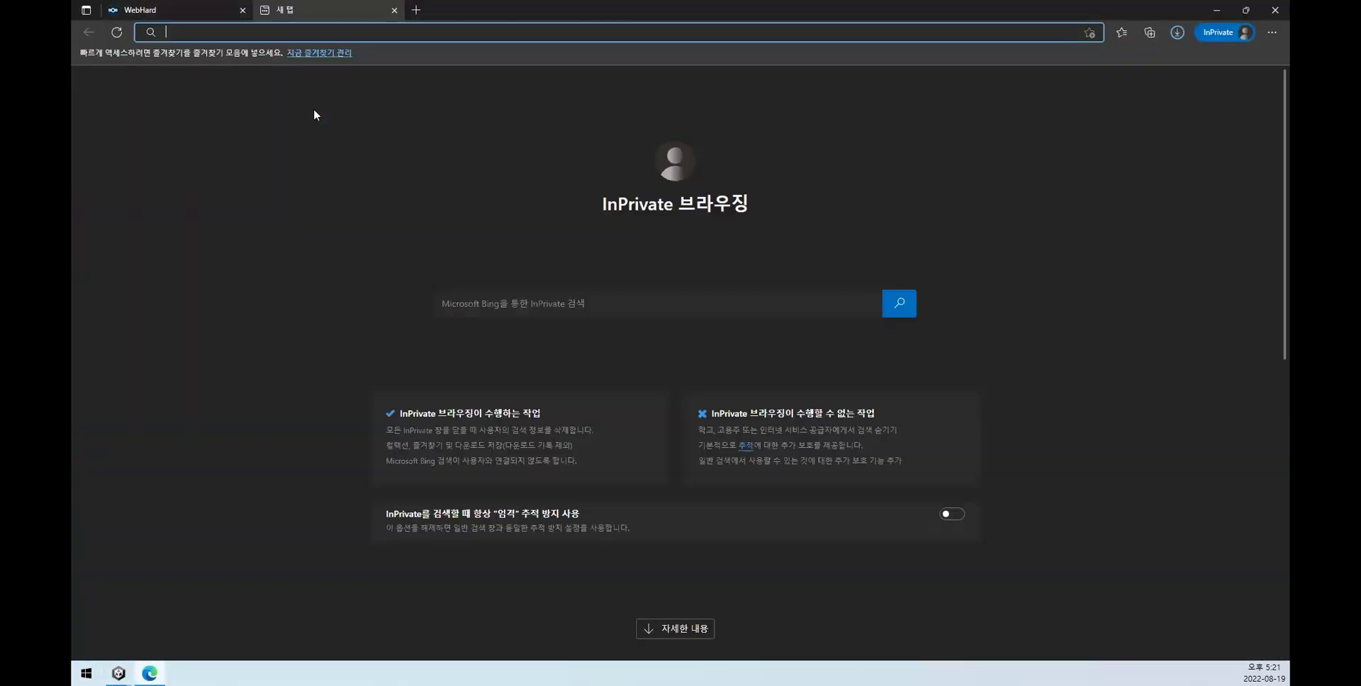
pyautogui.write('naver')
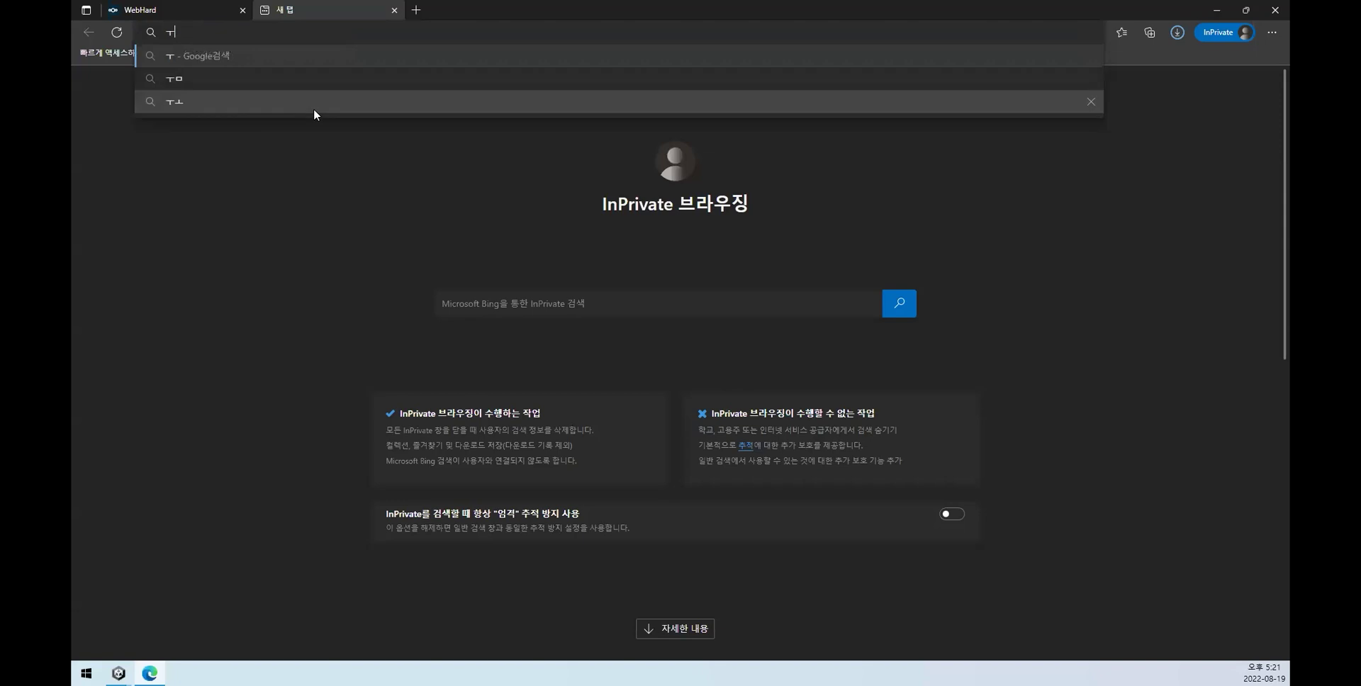
pyautogui.press('Return')
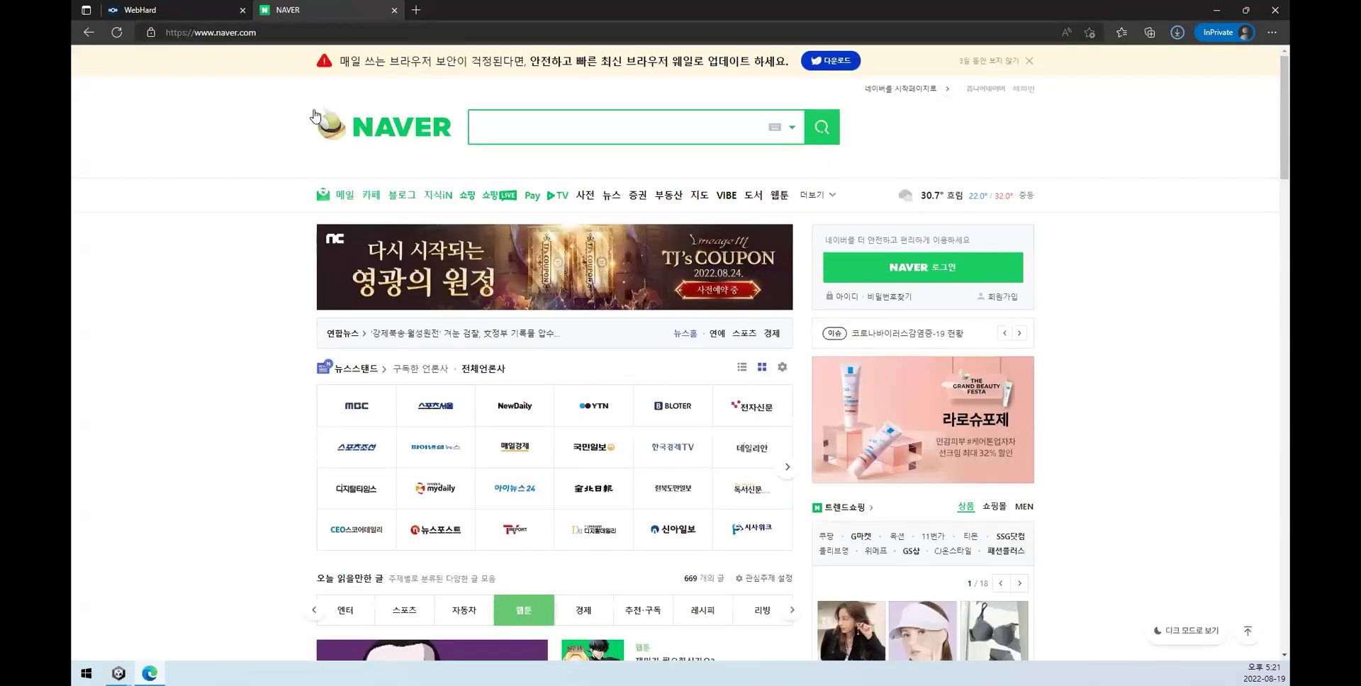
pyautogui.write('나눔고딕')
pyautogui.press('Return')
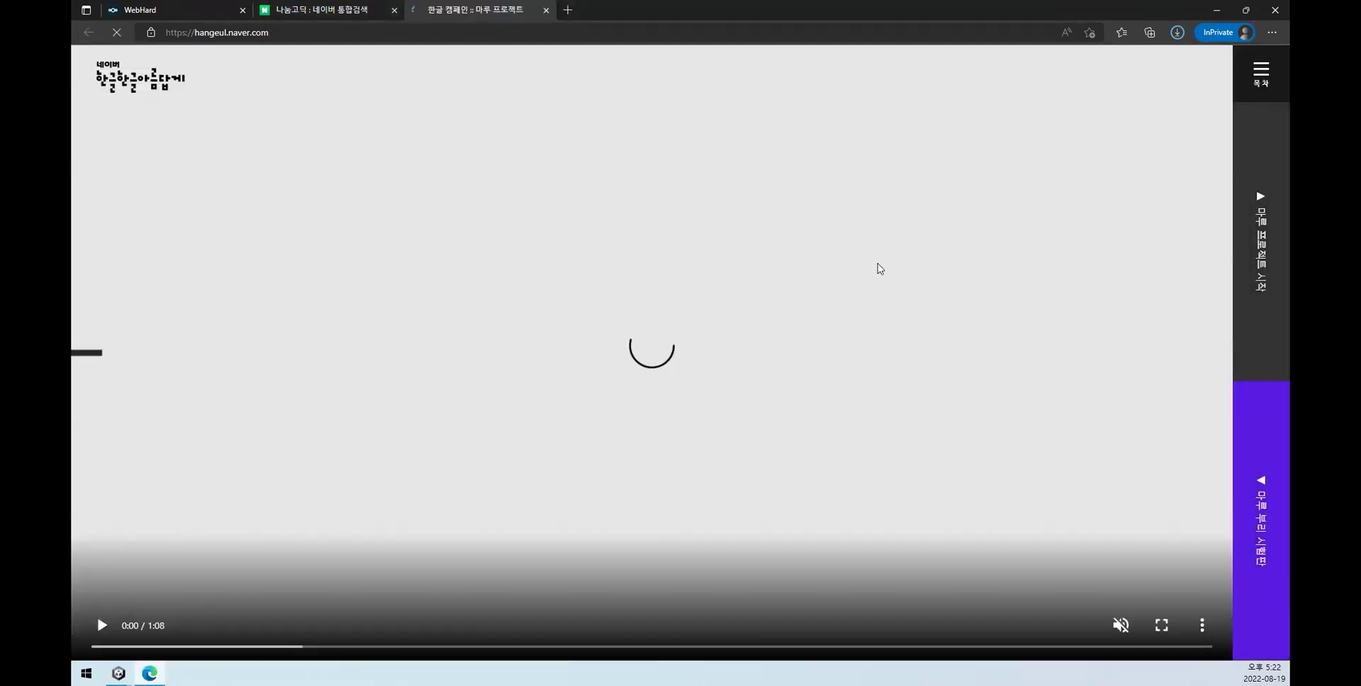
# Step: Open the 글꼴모음 font collection on the Naver Hangeul site and look through the Nanum fonts offered there
pyautogui.click(1254, 77)
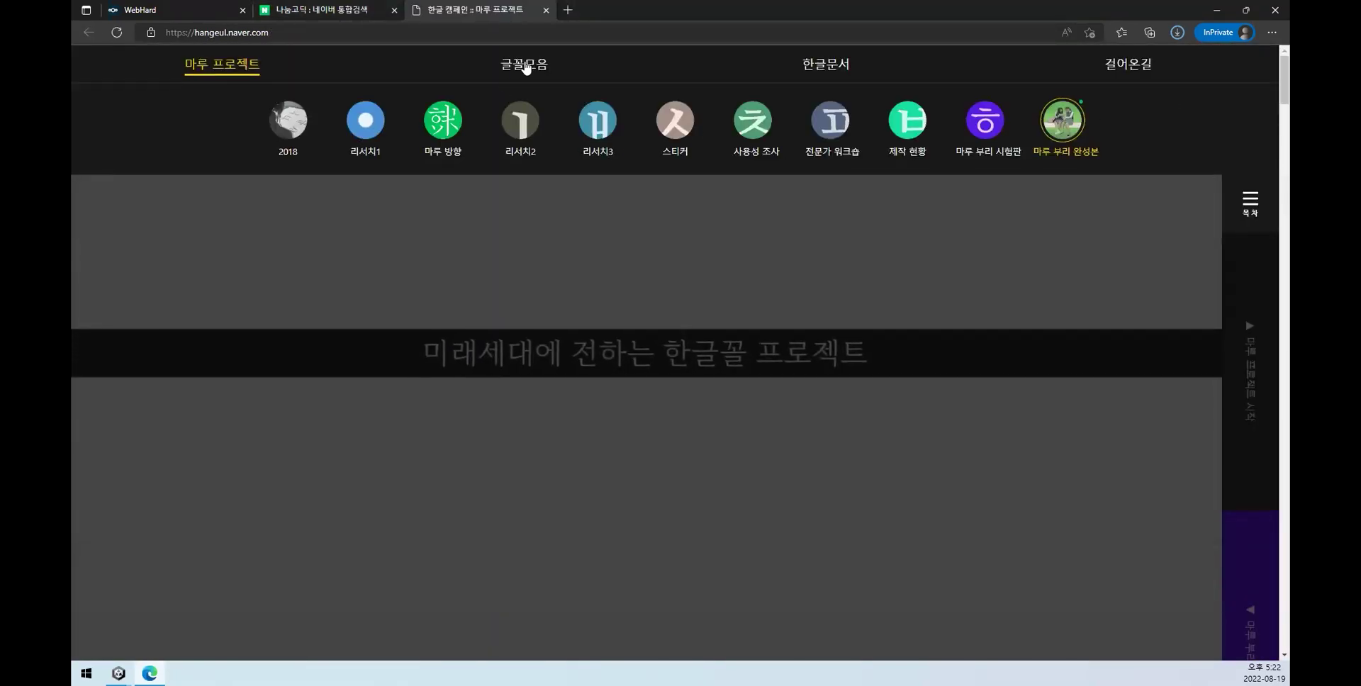
pyautogui.click(522, 63)
pyautogui.scroll(1, 803, 446)
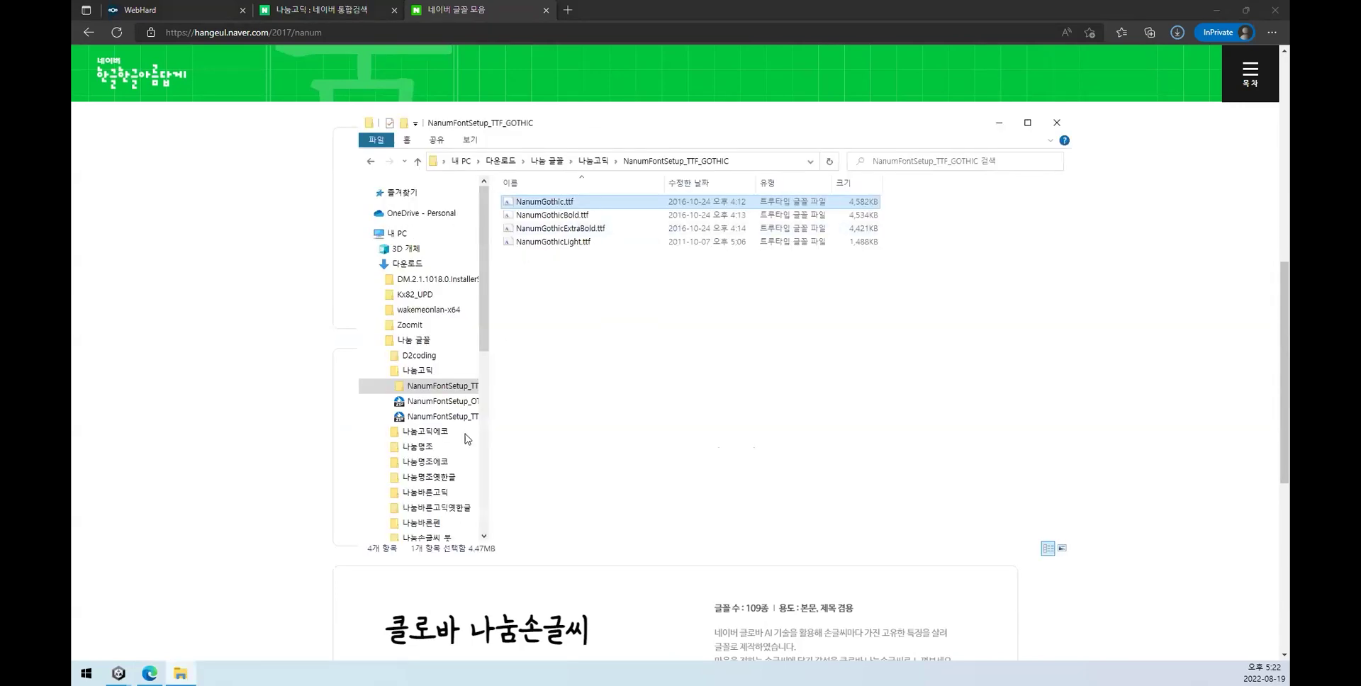
# Step: Examine the downloaded 나눔고딕 folder and its zip archives, and select NanumGothic.ttf in the extracted NanumFontSetup_TTF_GOTHIC folder
pyautogui.click(464, 434)
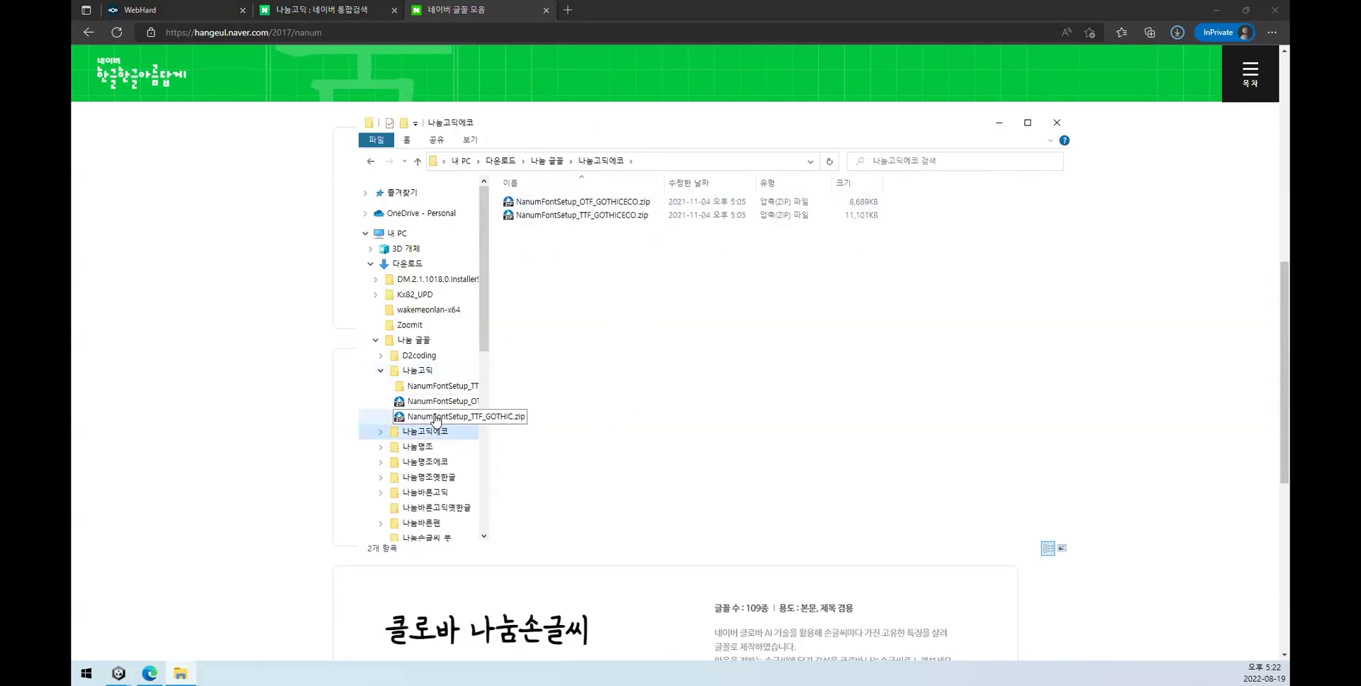
pyautogui.click(419, 371)
pyautogui.click(430, 386)
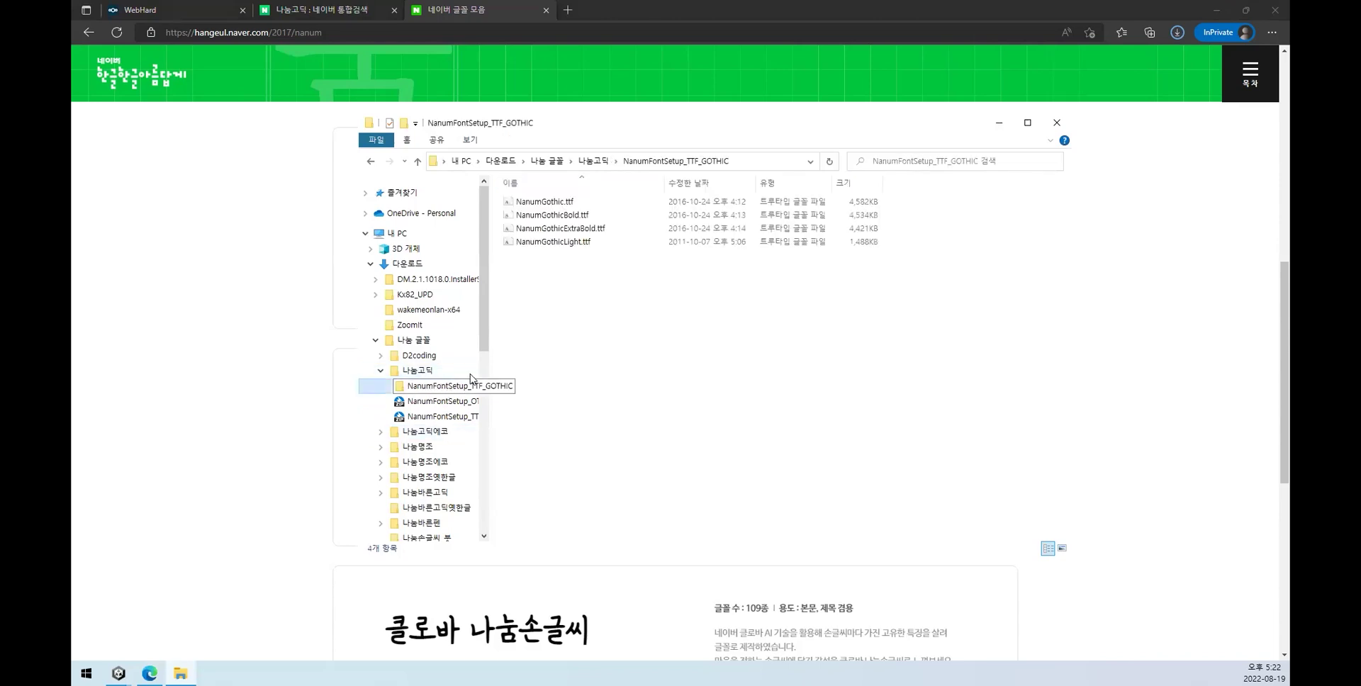
pyautogui.click(427, 372)
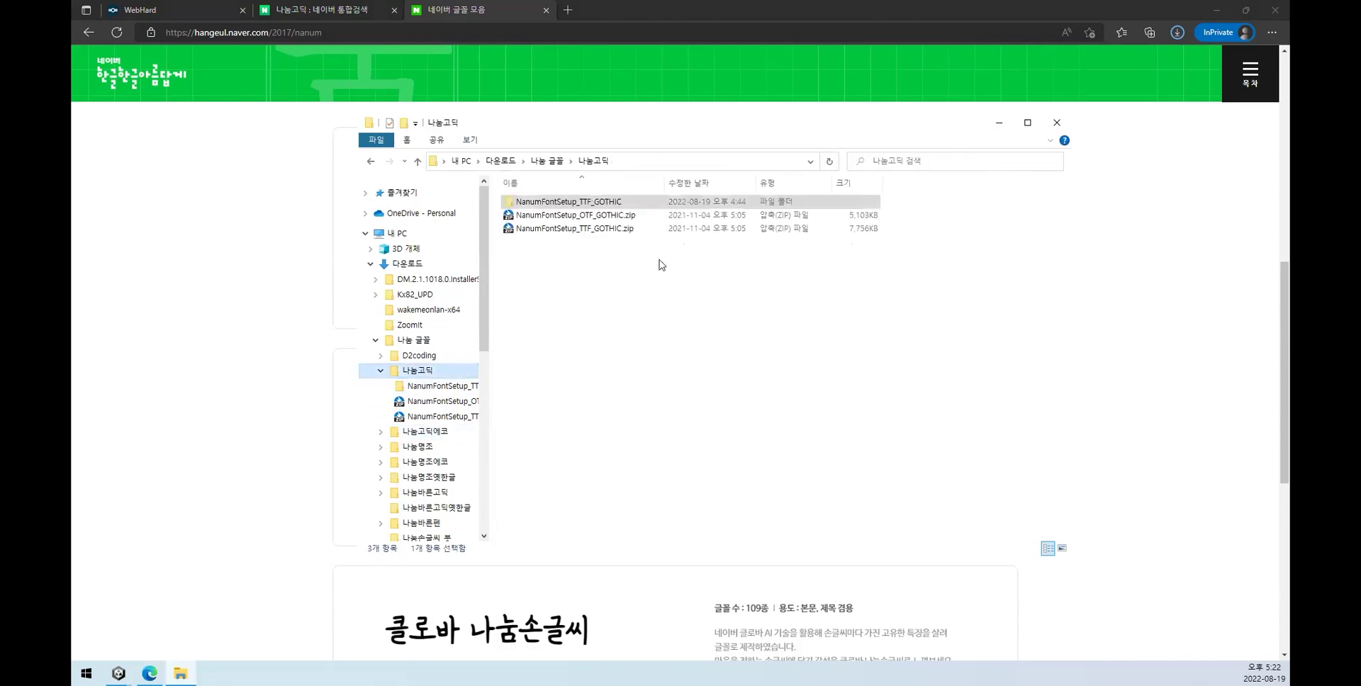
pyautogui.click(567, 229)
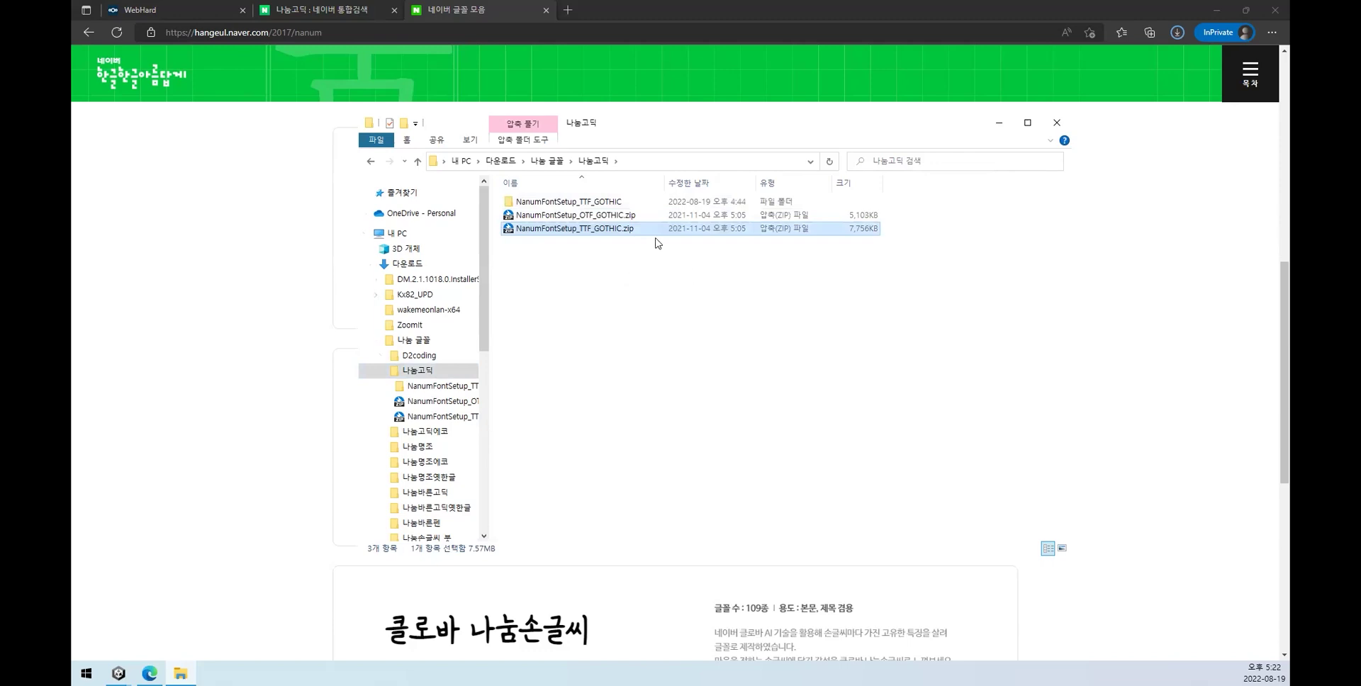
pyautogui.click(618, 249)
pyautogui.click(606, 234)
pyautogui.click(662, 325)
pyautogui.click(597, 234)
pyautogui.doubleClick(570, 202)
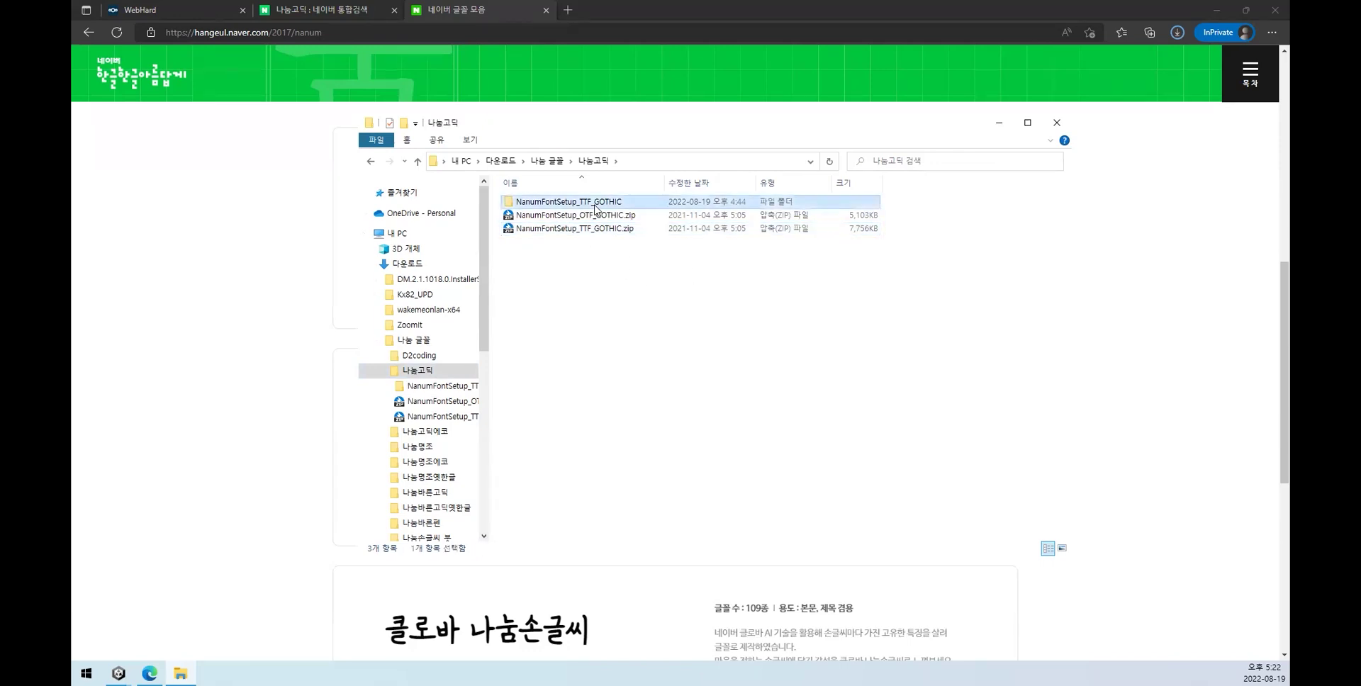
pyautogui.click(542, 202)
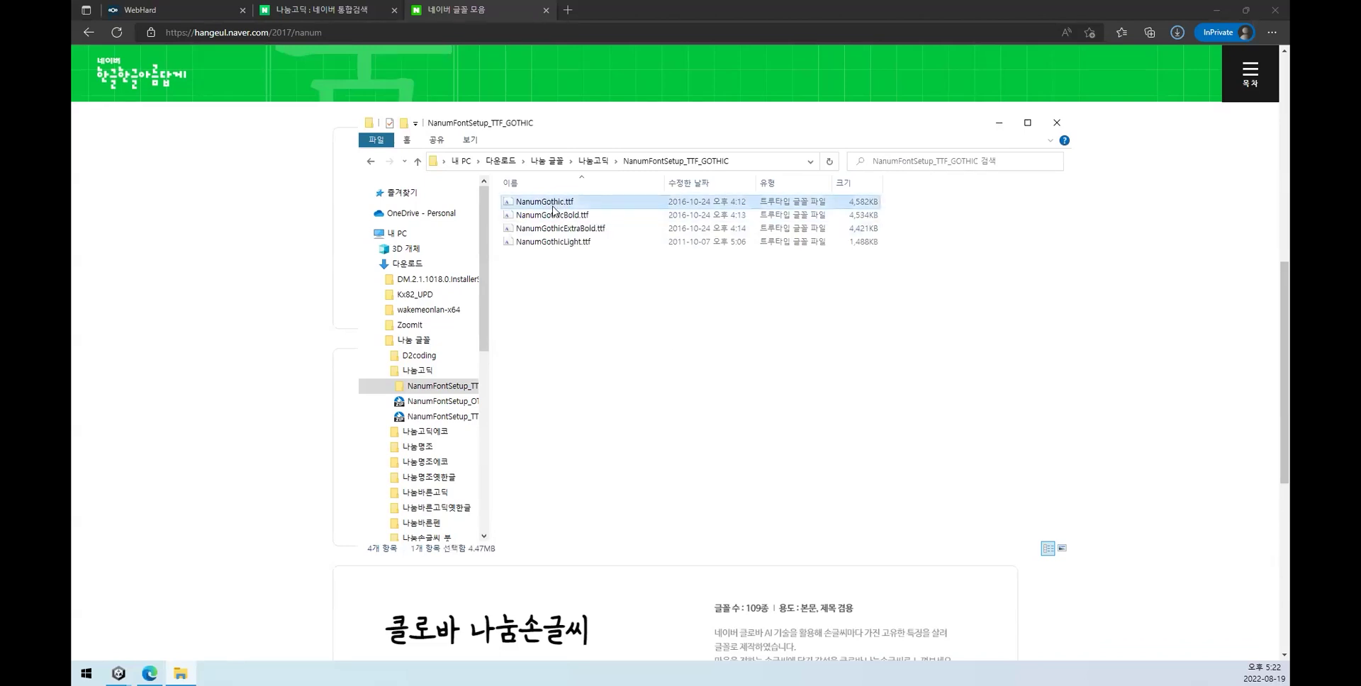
# Step: Switch back to the edu project in Unity and assign NanumGothic as the Font Asset Creator's source font file
pyautogui.click(119, 674)
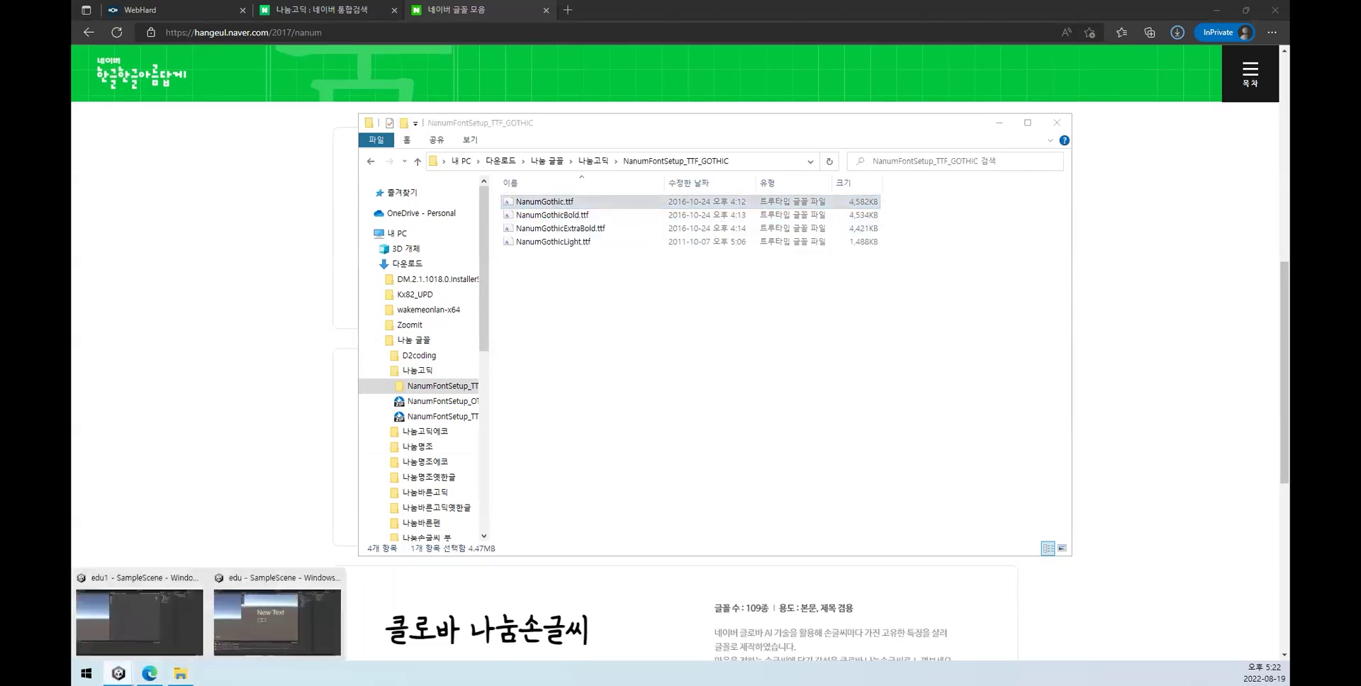
pyautogui.click(277, 617)
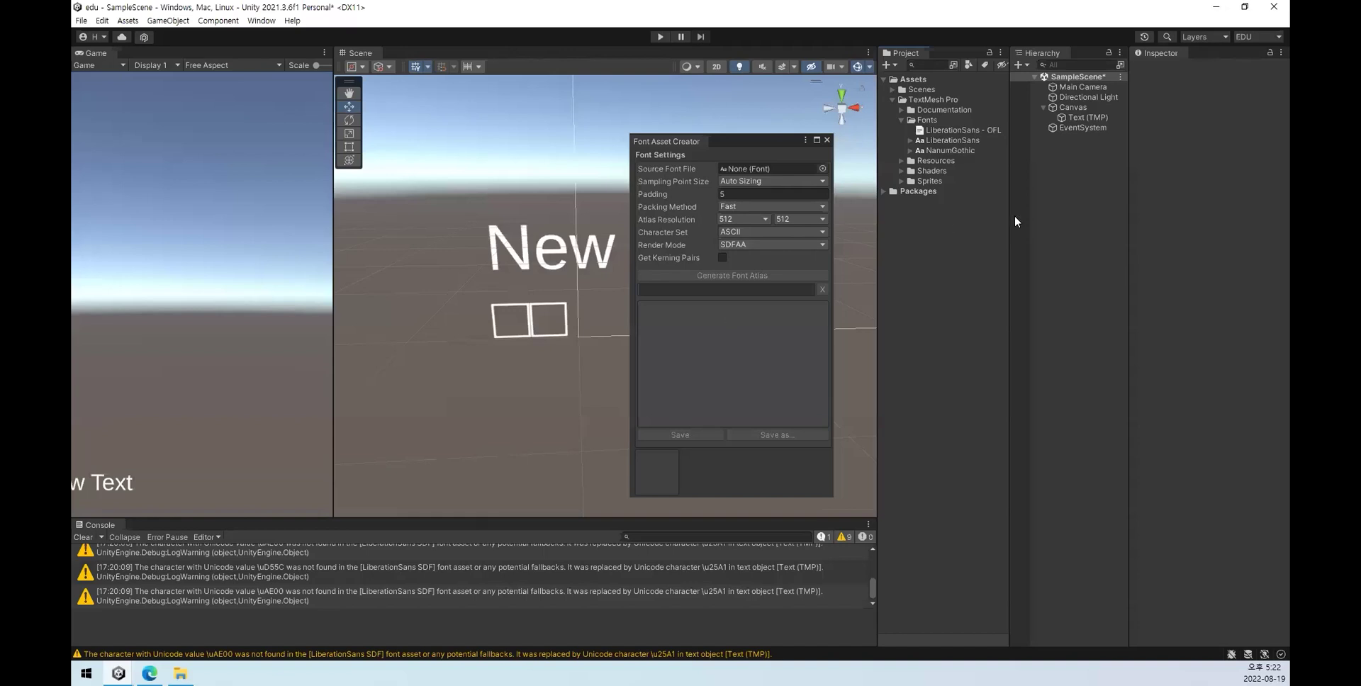
pyautogui.click(935, 154)
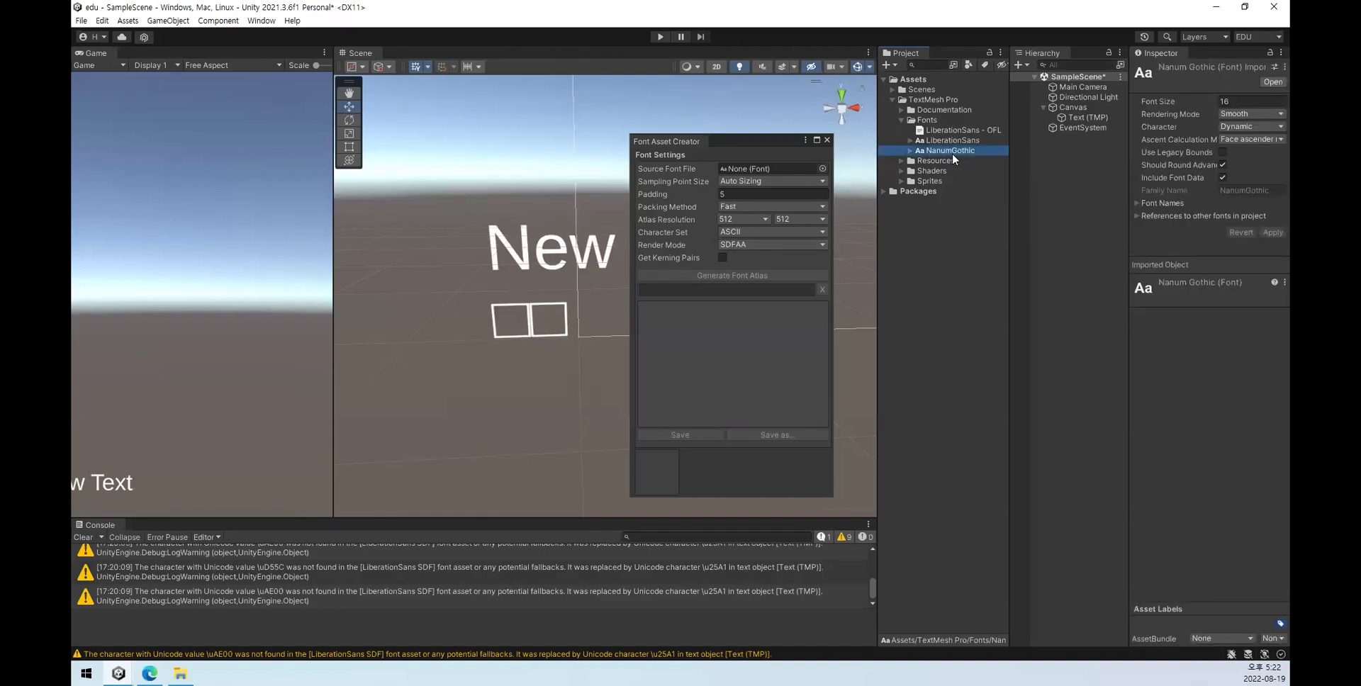
pyautogui.moveTo(956, 154); pyautogui.dragTo(753, 175)
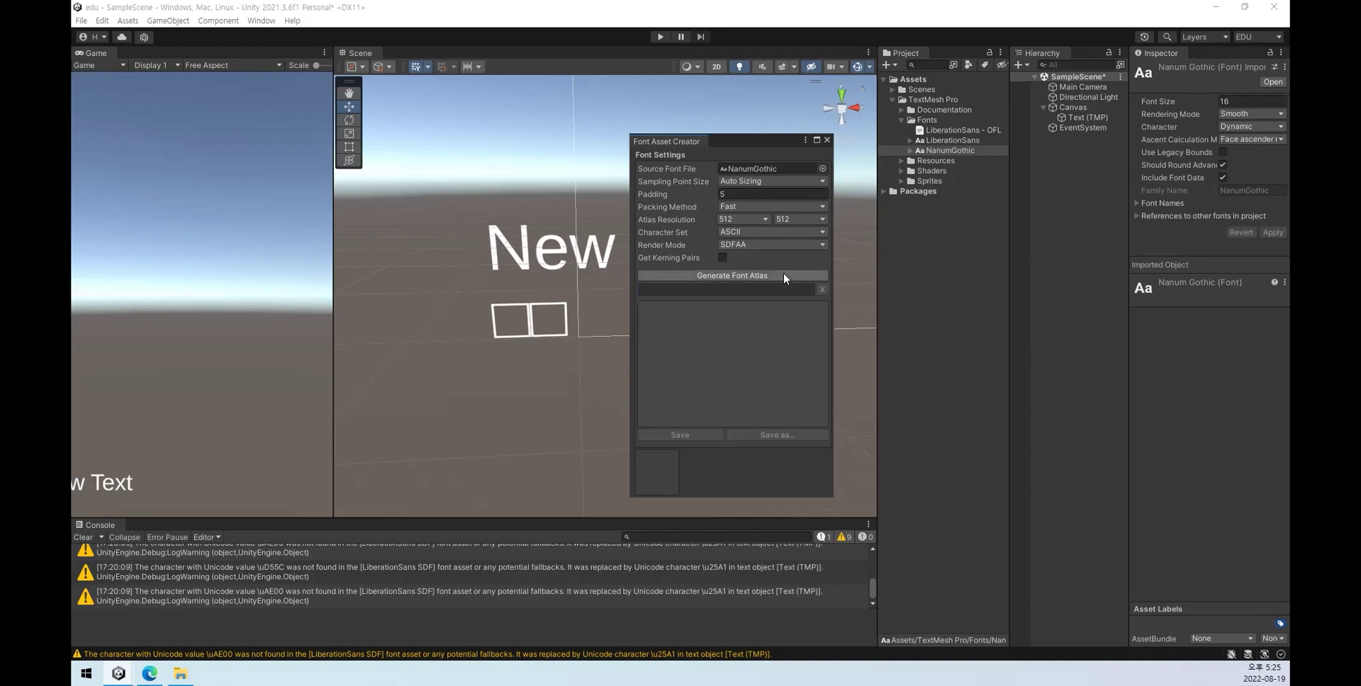
# Step: Try the Custom Range character set by entering a Korean character in its decimal character sequence
pyautogui.click(744, 233)
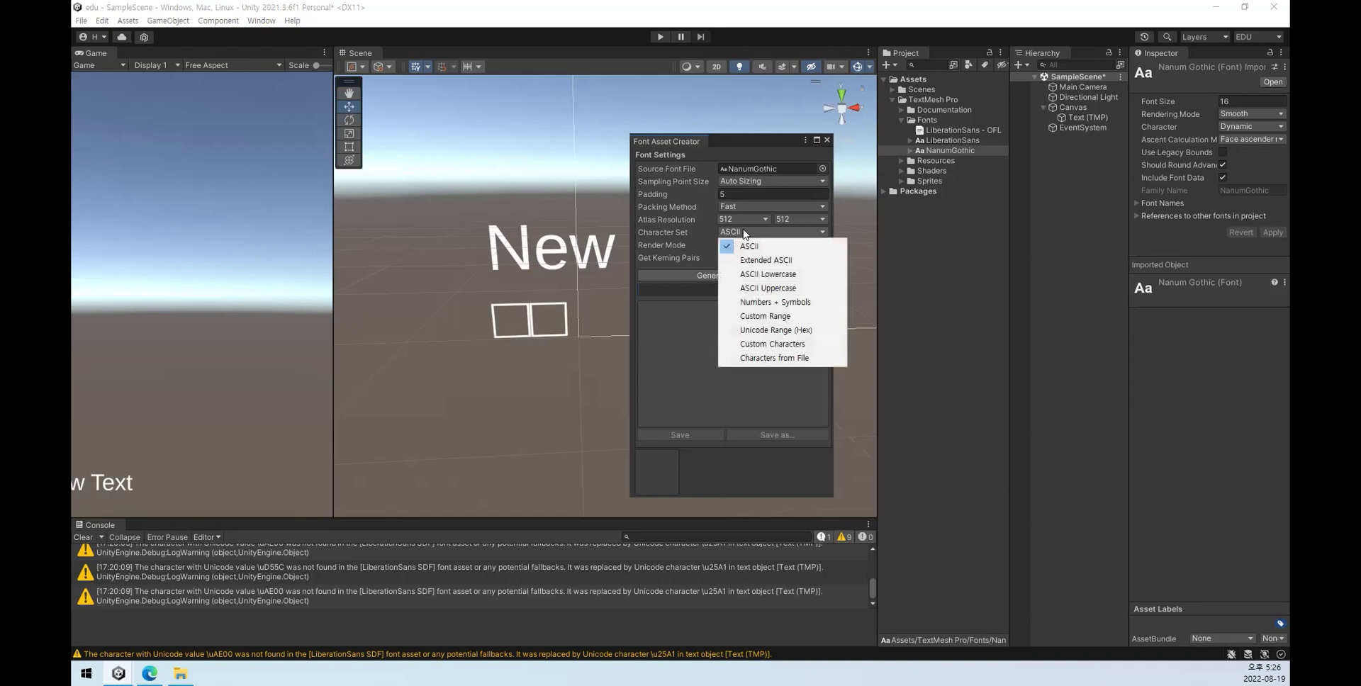
pyautogui.click(779, 316)
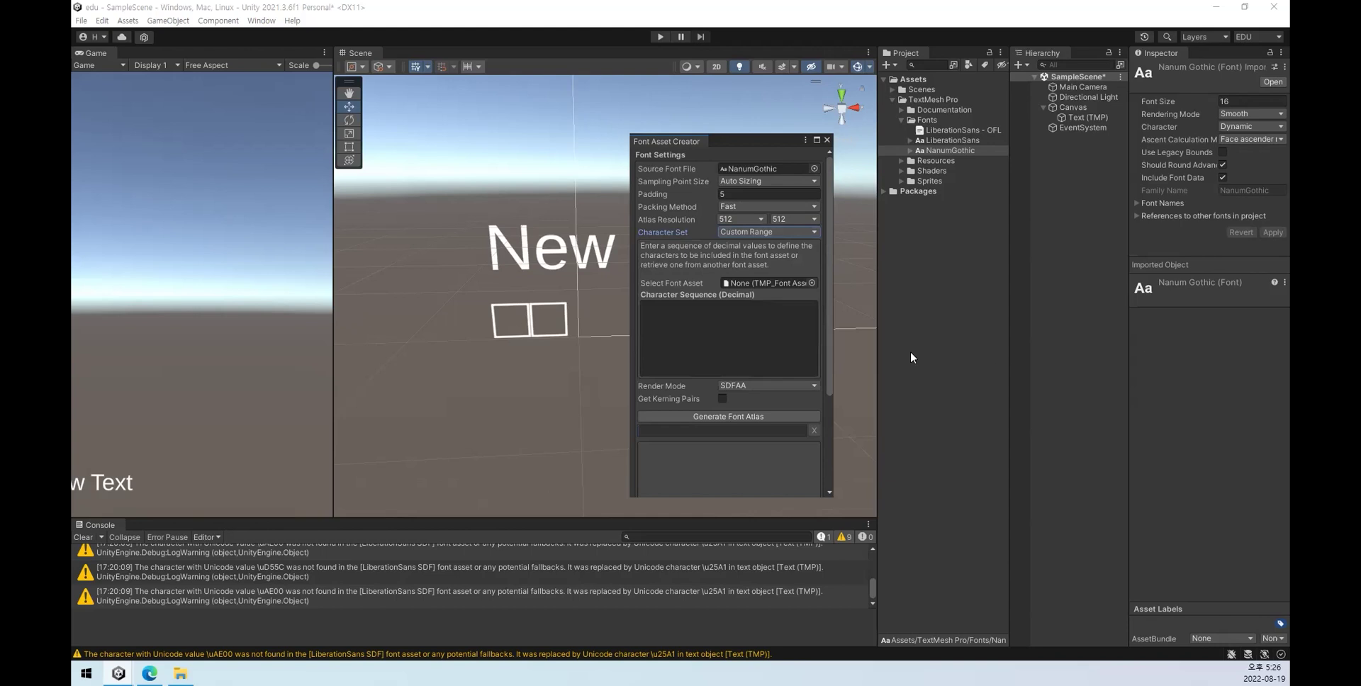
pyautogui.click(715, 339)
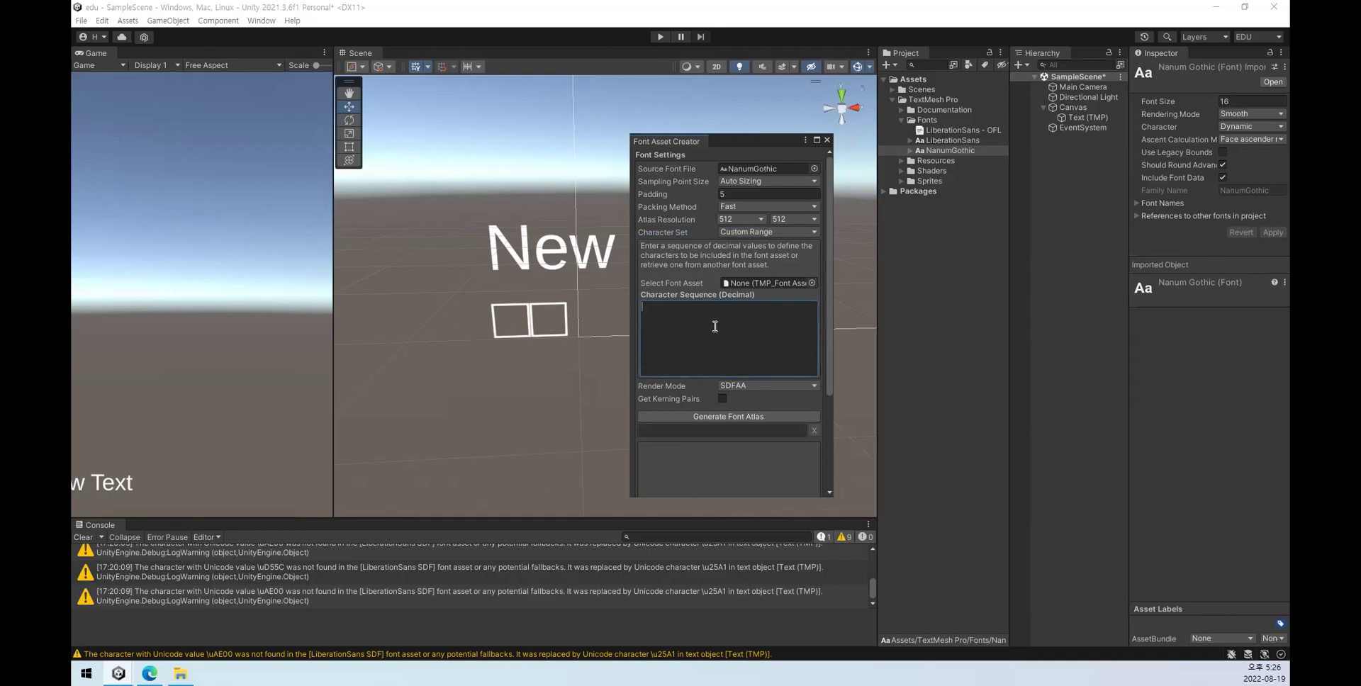
pyautogui.write('하')
pyautogui.press('BackSpace')
# Step: Set the Font Asset Creator's character set to Custom Characters
pyautogui.click(767, 234)
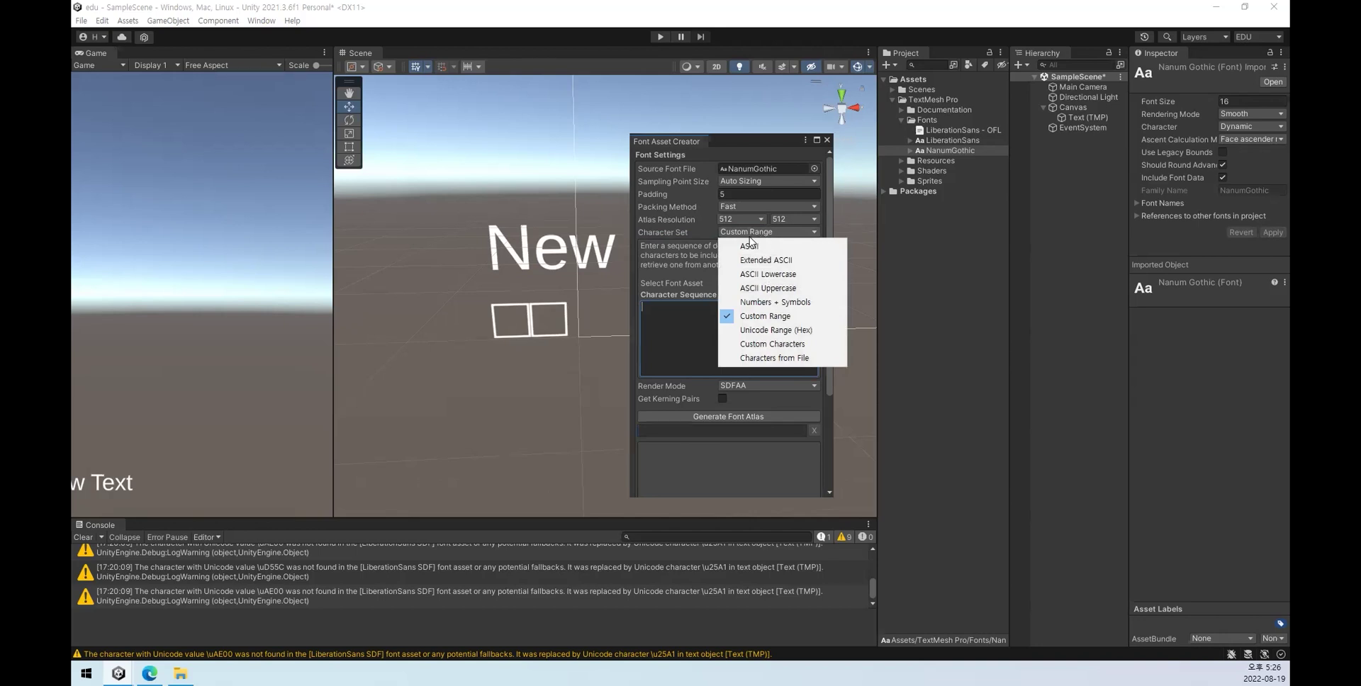
pyautogui.click(785, 346)
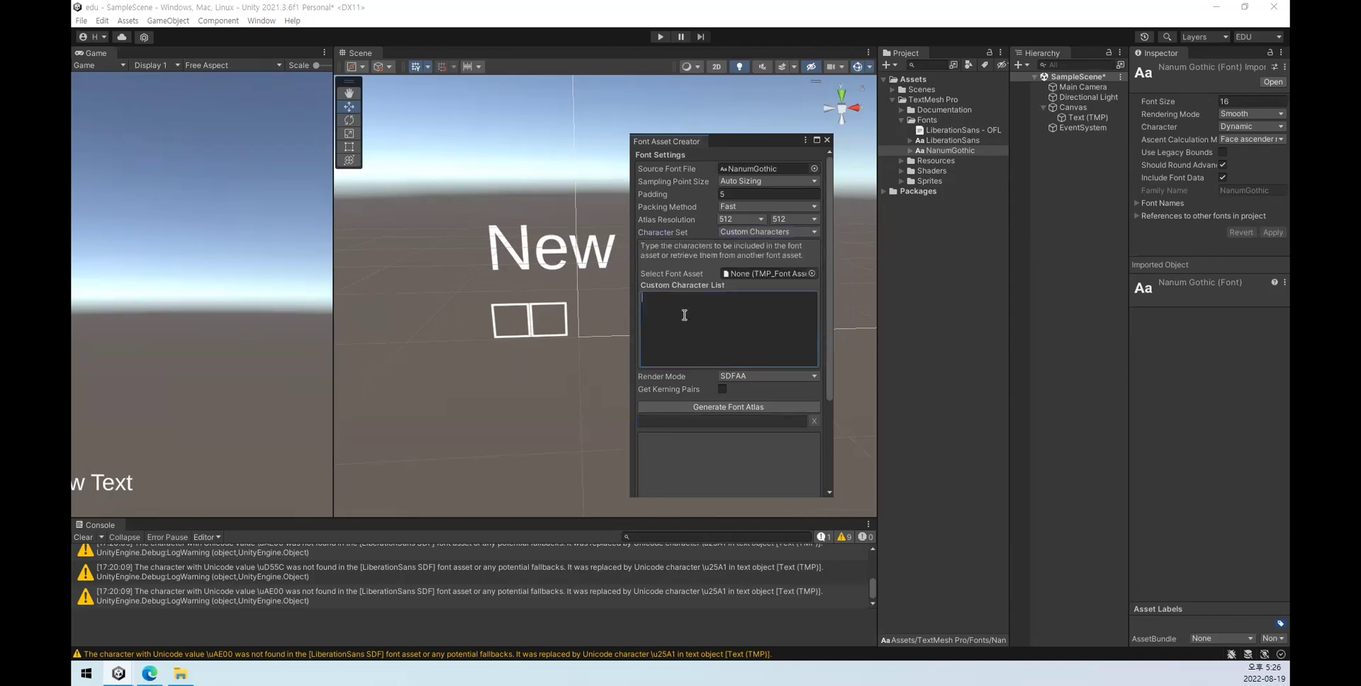
# Step: Enter 한글 as the custom character list and generate the NanumGothic font atlas
pyautogui.write('한그')
pyautogui.click(726, 407)
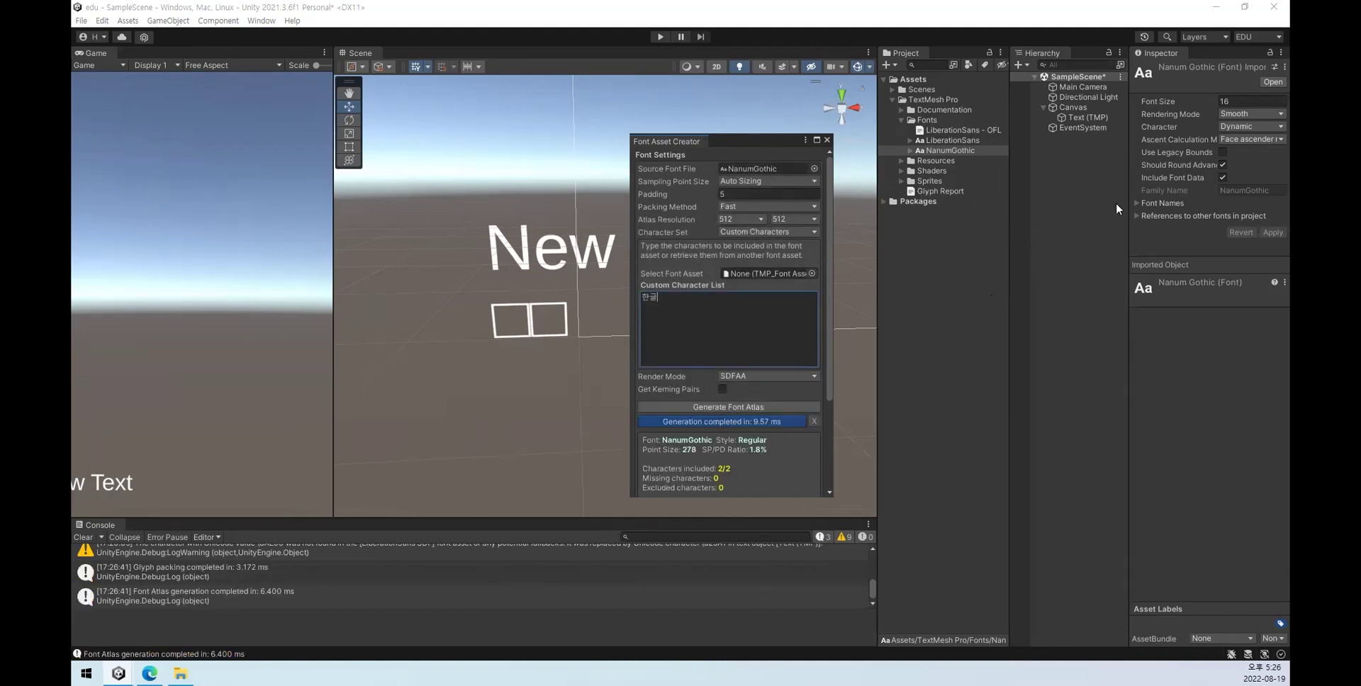
# Step: Select the Text (TMP) object in the scene and look through the font assets available for it
pyautogui.click(1087, 117)
pyautogui.click(1272, 408)
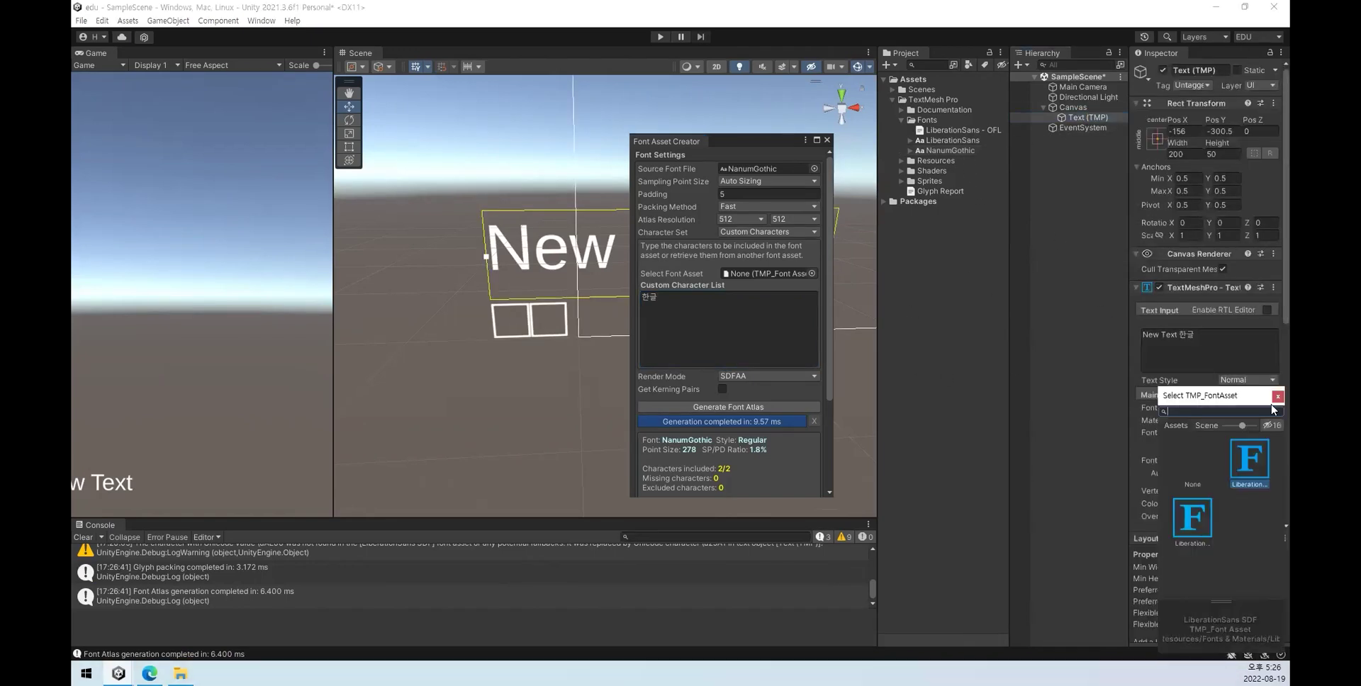
pyautogui.click(1193, 521)
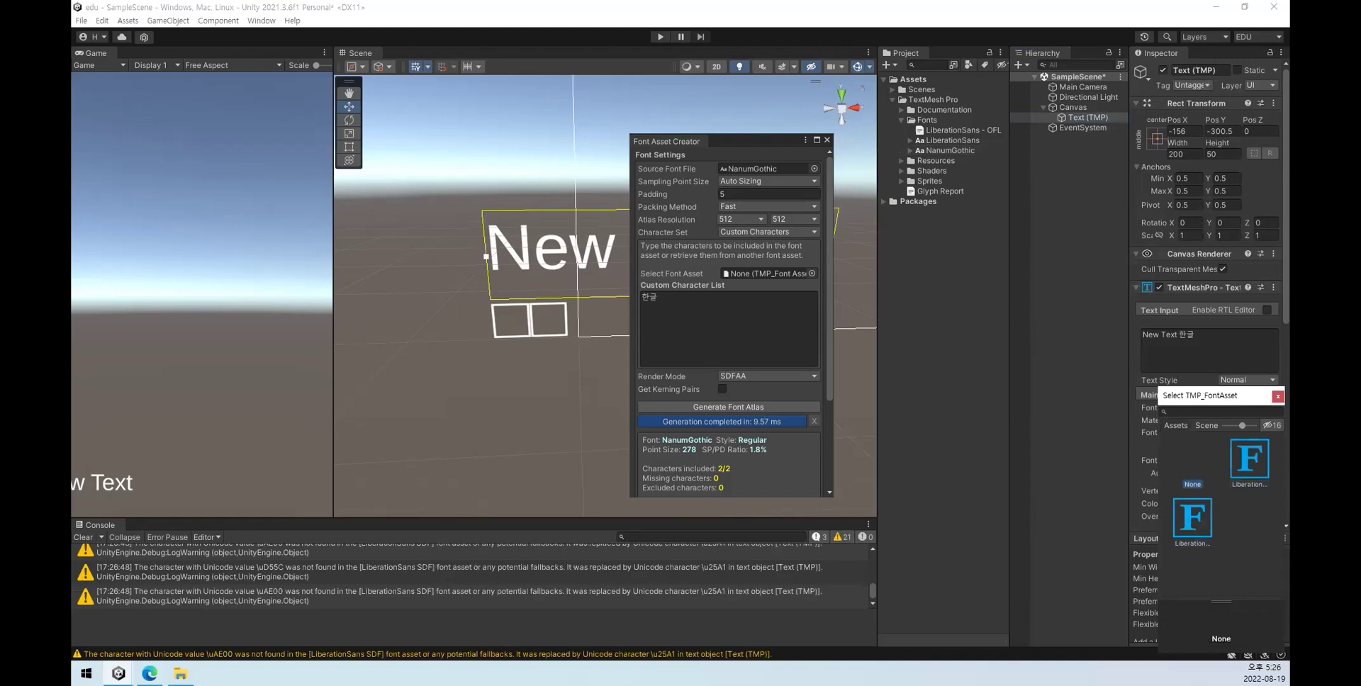
pyautogui.doubleClick(1193, 524)
# Step: Save the generated font asset as NanumGothic SDF.asset in the TextMesh Pro Resources folder's Fonts & Materials subfolder
pyautogui.scroll(-2, 823, 448)
pyautogui.click(699, 440)
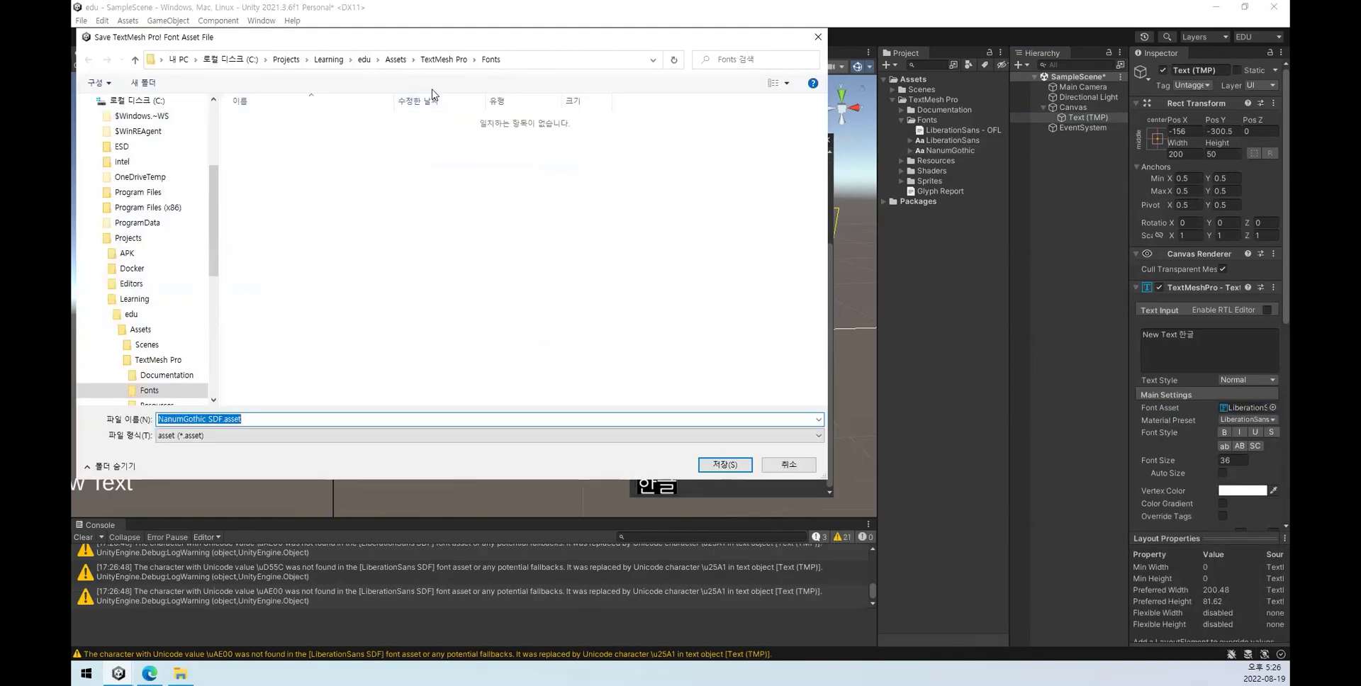
pyautogui.click(441, 60)
pyautogui.doubleClick(294, 147)
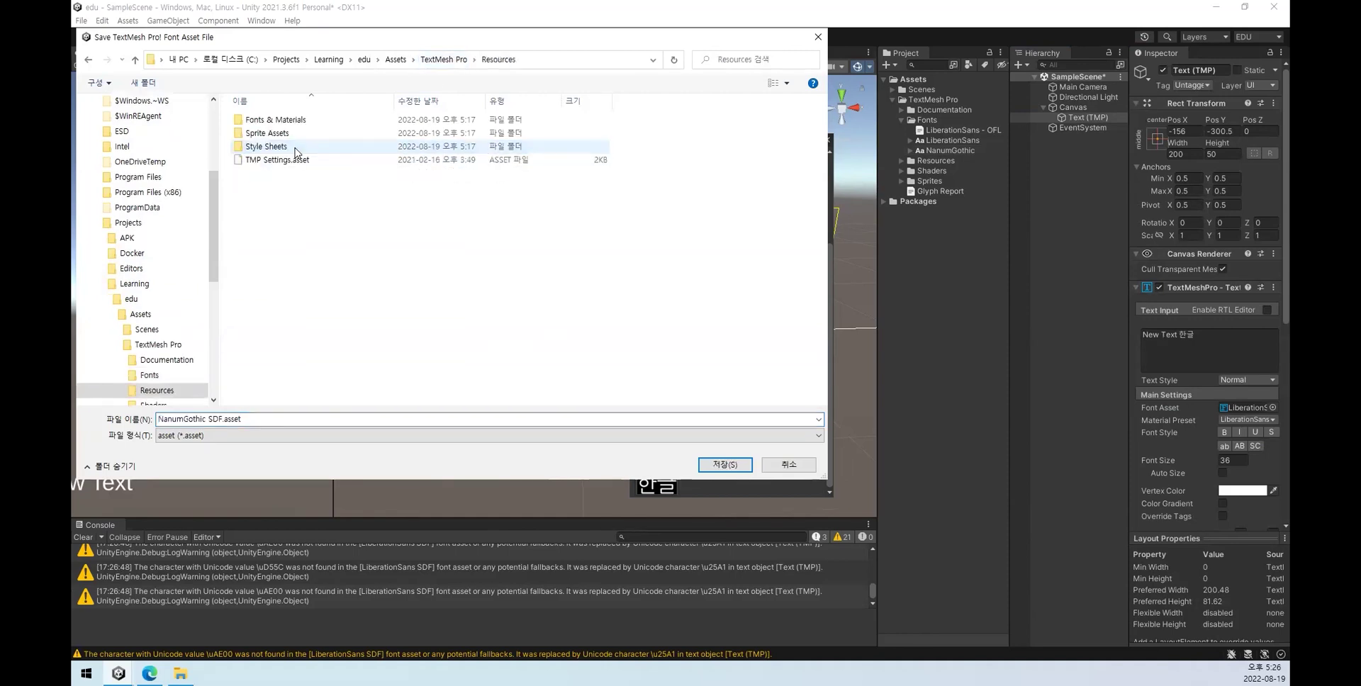
pyautogui.doubleClick(280, 119)
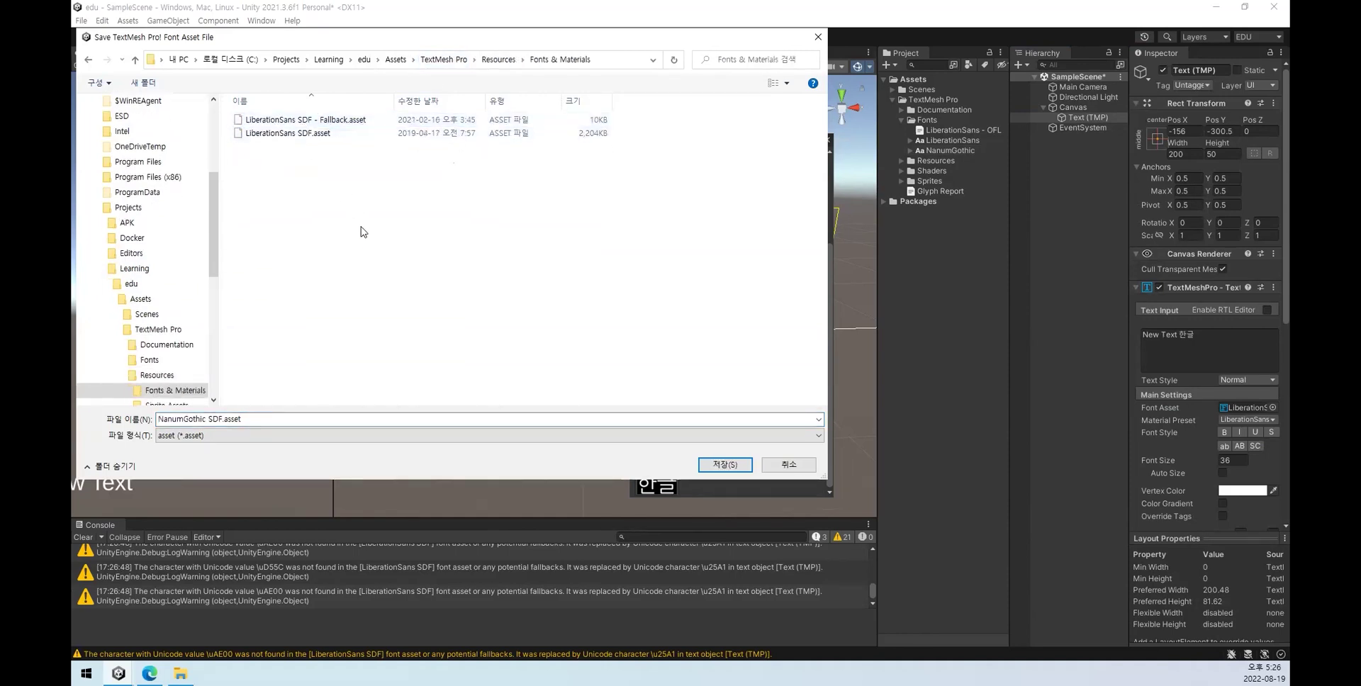
pyautogui.click(724, 464)
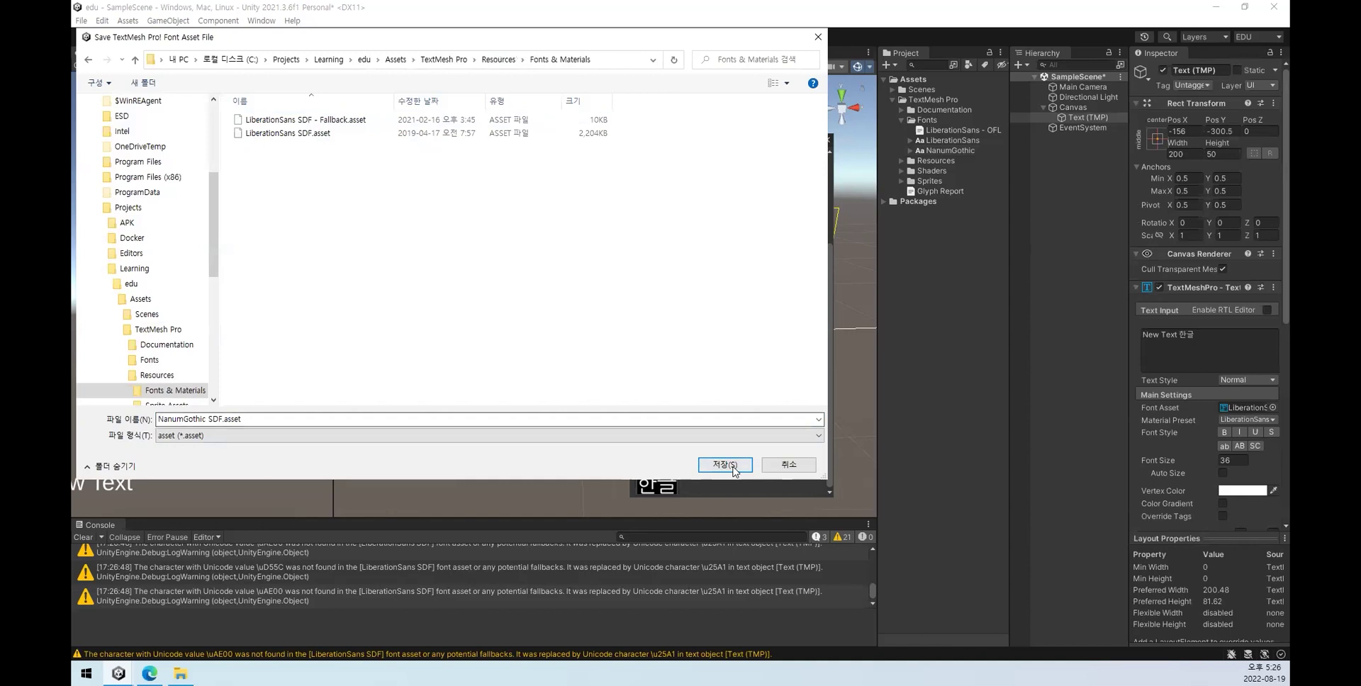
# Step: Assign the NanumGothic SDF font asset to the Text (TMP) object and move the Font Asset Creator away from the scene text
pyautogui.click(1273, 408)
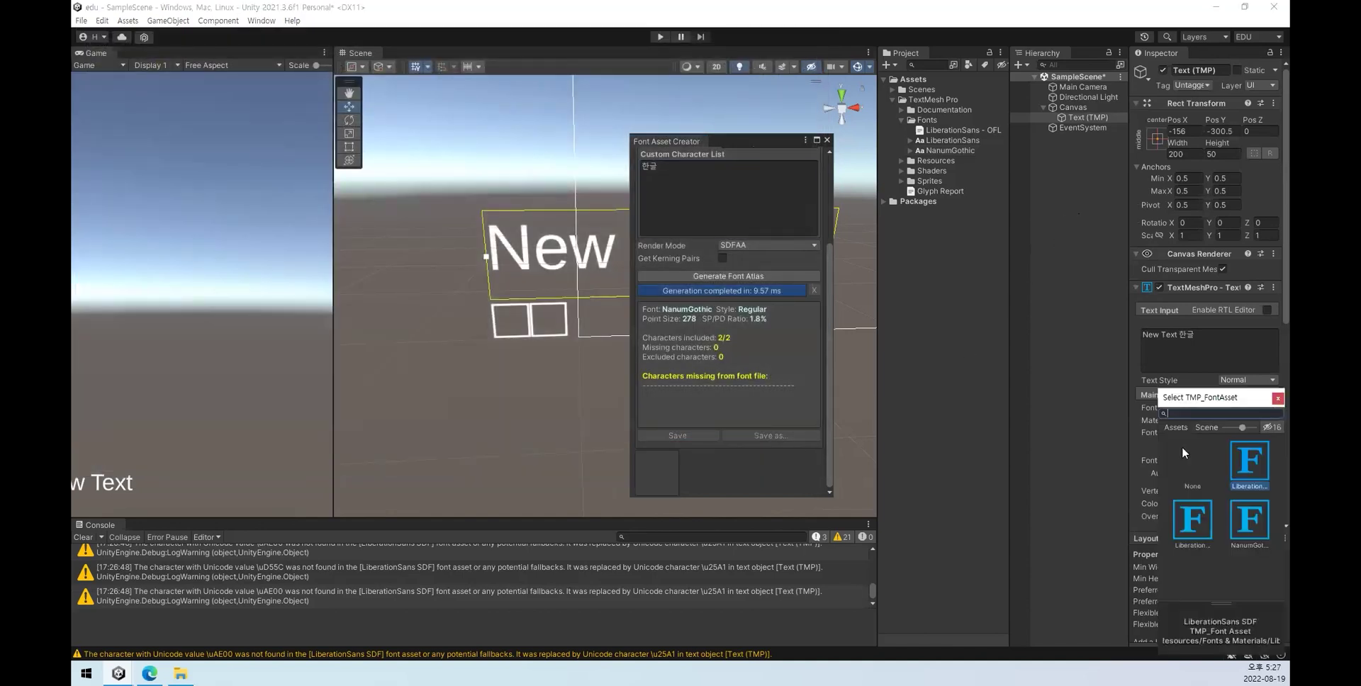
pyautogui.click(1249, 521)
pyautogui.click(1276, 398)
pyautogui.moveTo(749, 141); pyautogui.dragTo(282, 103)
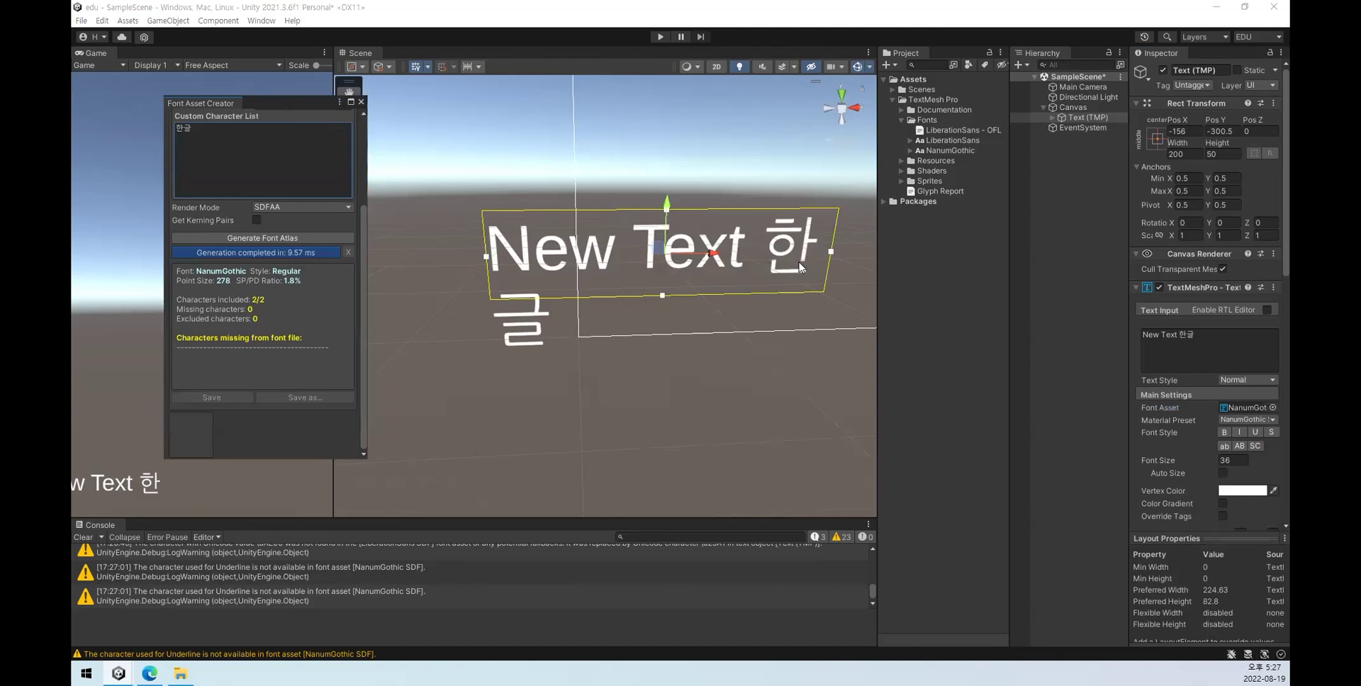
# Step: Extend the Text (TMP) object's text to "New Text 한글ㄱ두글" to test characters outside the generated atlas
pyautogui.click(1234, 340)
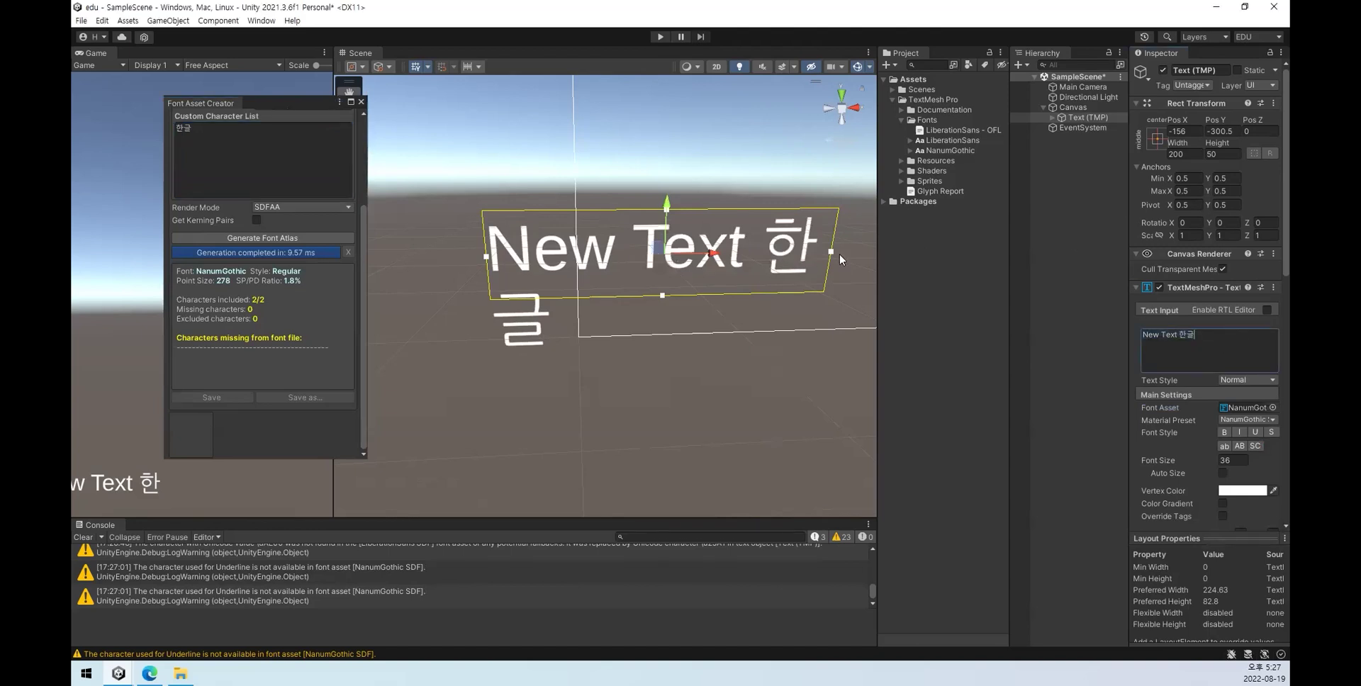
pyautogui.scroll(4, 238, 250)
pyautogui.write('글')
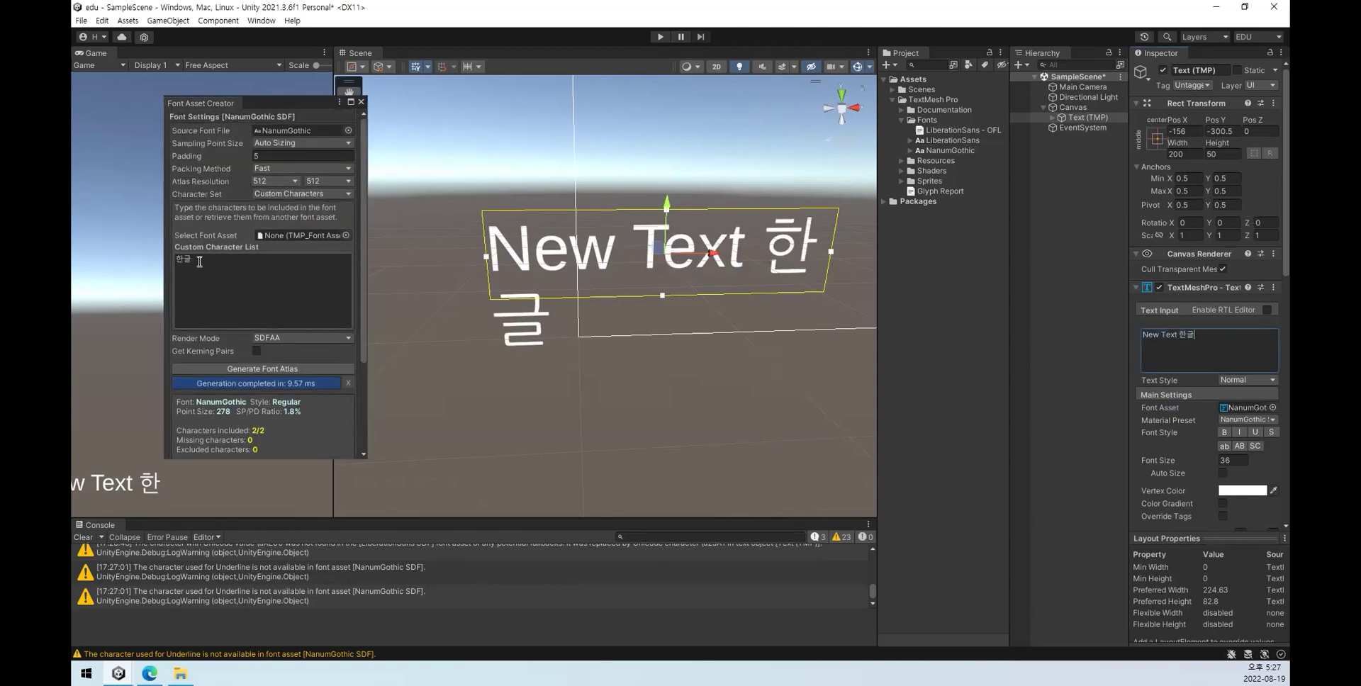
pyautogui.write('ㄱ')
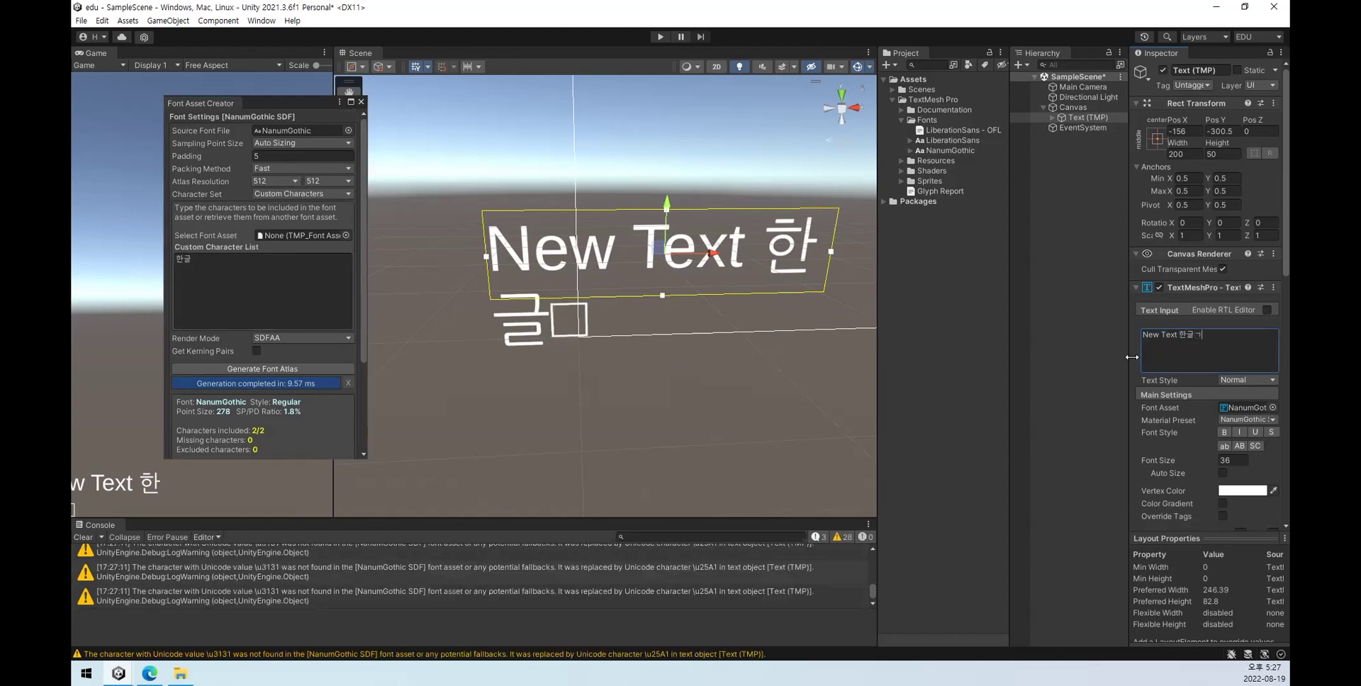
pyautogui.write('ㄷ')
pyautogui.write('두글')
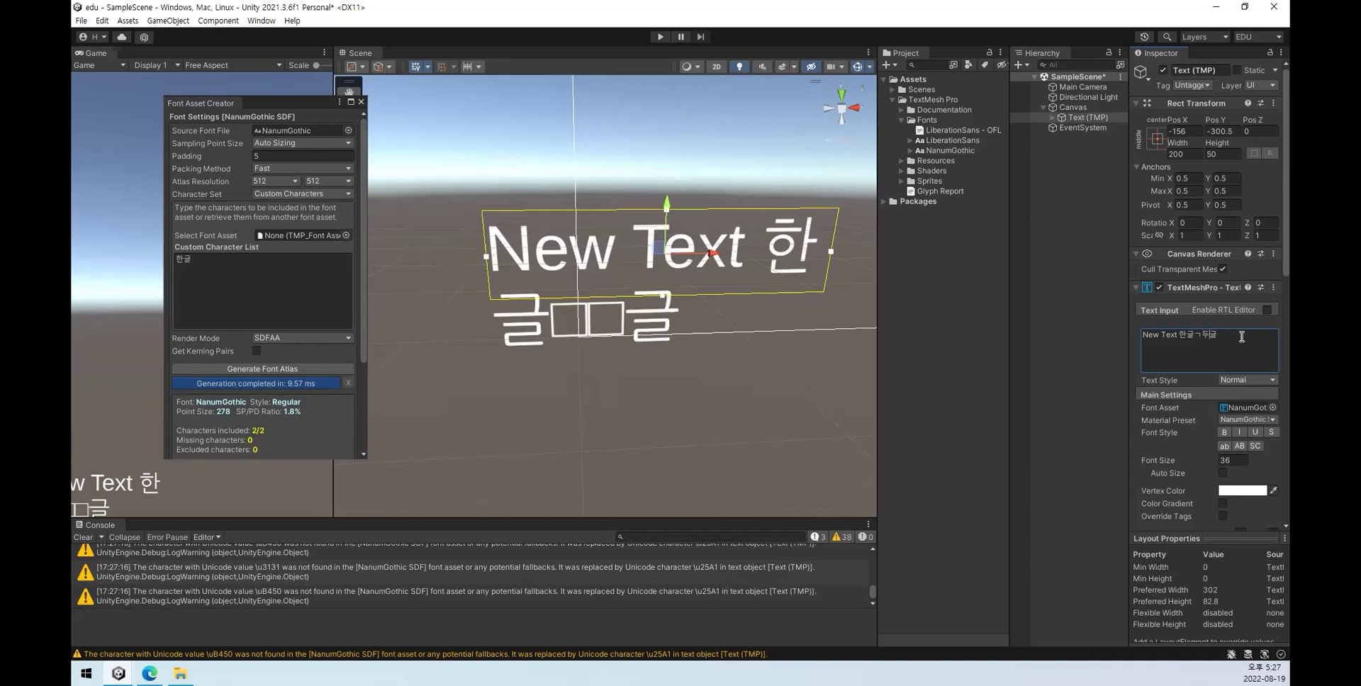
# Step: Move the Font Asset Creator off the Game view and empty its custom character list
pyautogui.moveTo(271, 104); pyautogui.dragTo(993, 214)
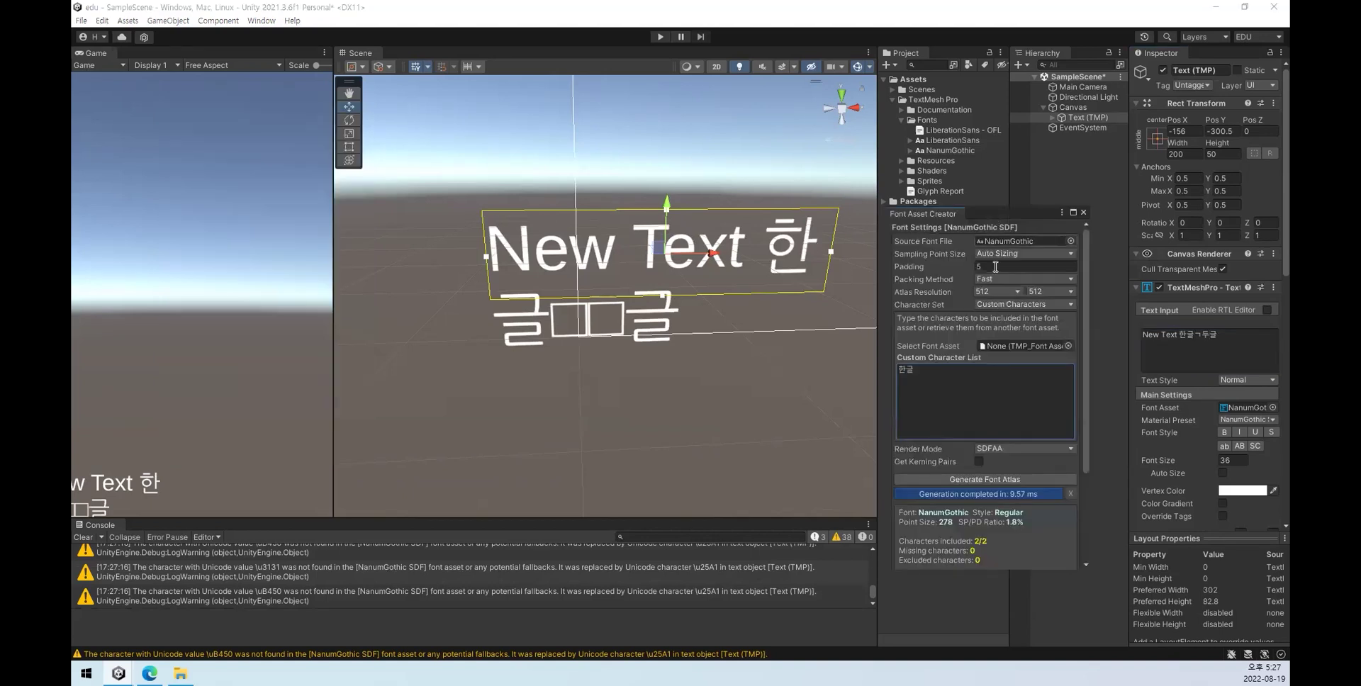
pyautogui.moveTo(933, 377); pyautogui.dragTo(896, 371)
pyautogui.click(942, 374)
pyautogui.press('BackSpace')
pyautogui.press('BackSpace')
pyautogui.write('가나다ㅏ르')
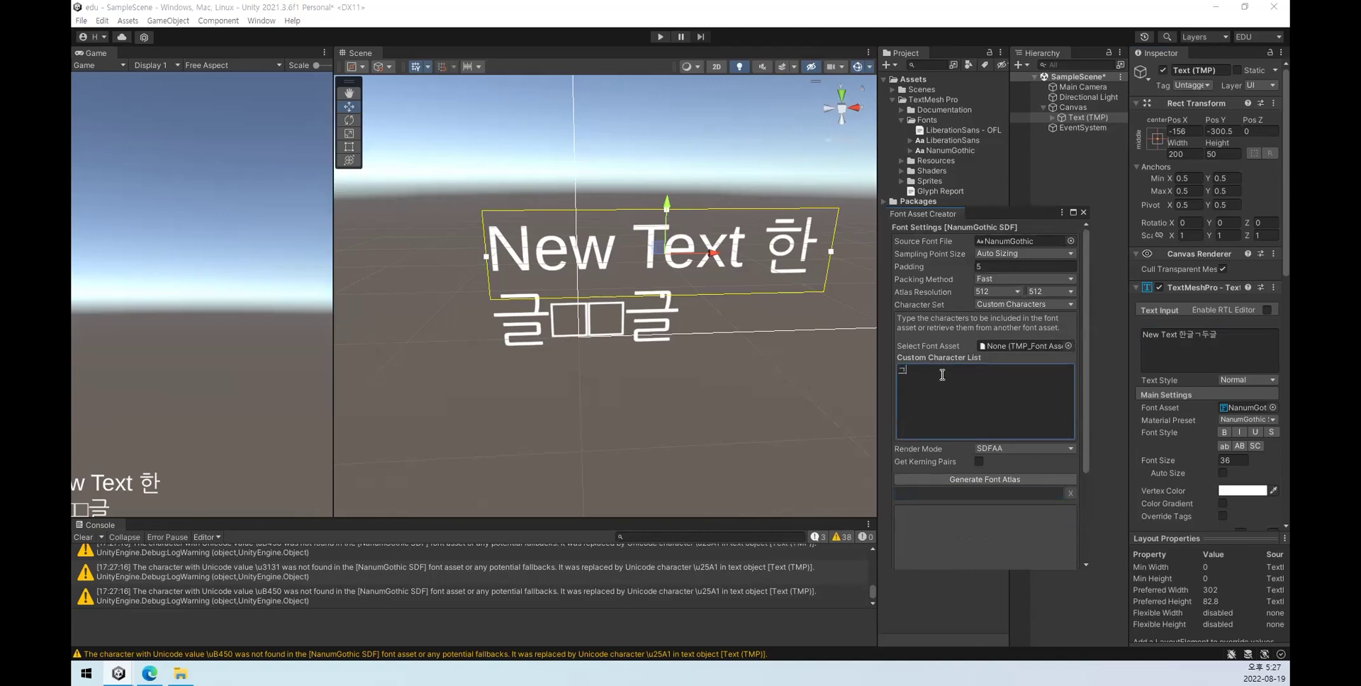
pyautogui.hotkey('ctrl', 'a')
pyautogui.press('BackSpace')
pyautogui.click(1052, 303)
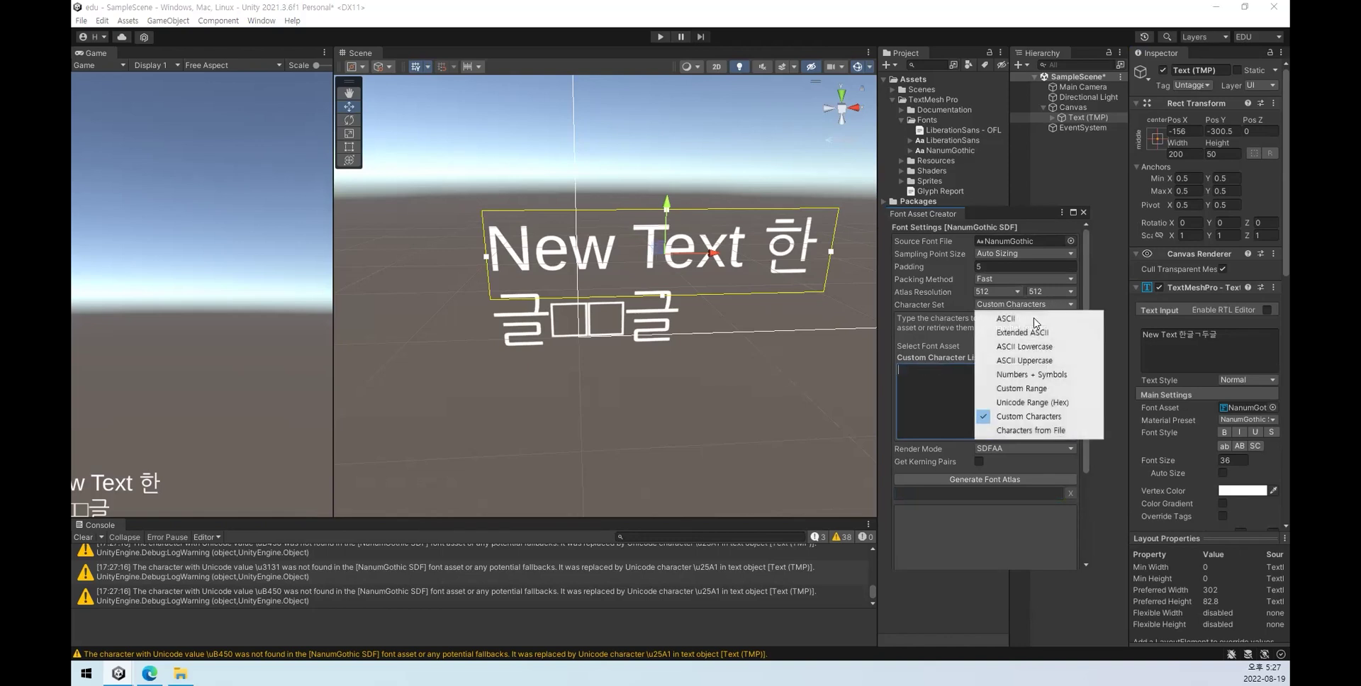
pyautogui.click(1022, 388)
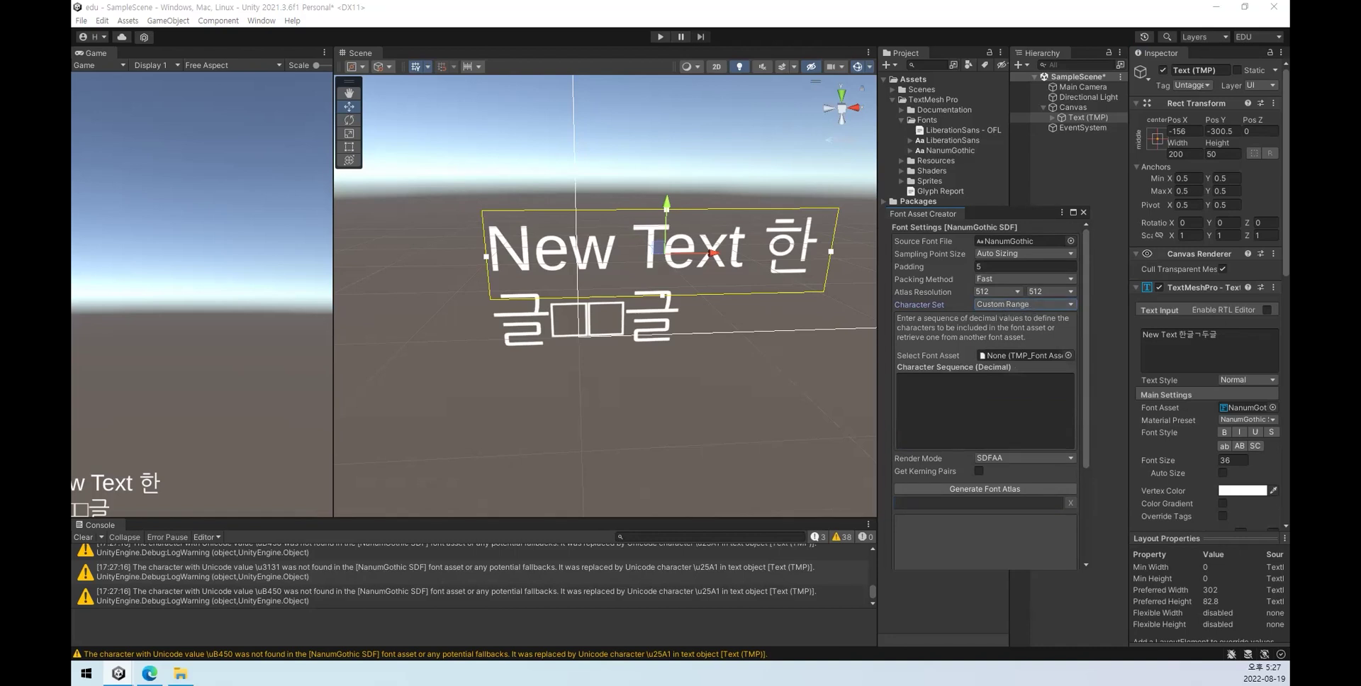
pyautogui.click(956, 404)
pyautogui.hotkey('ctrl', 'v')
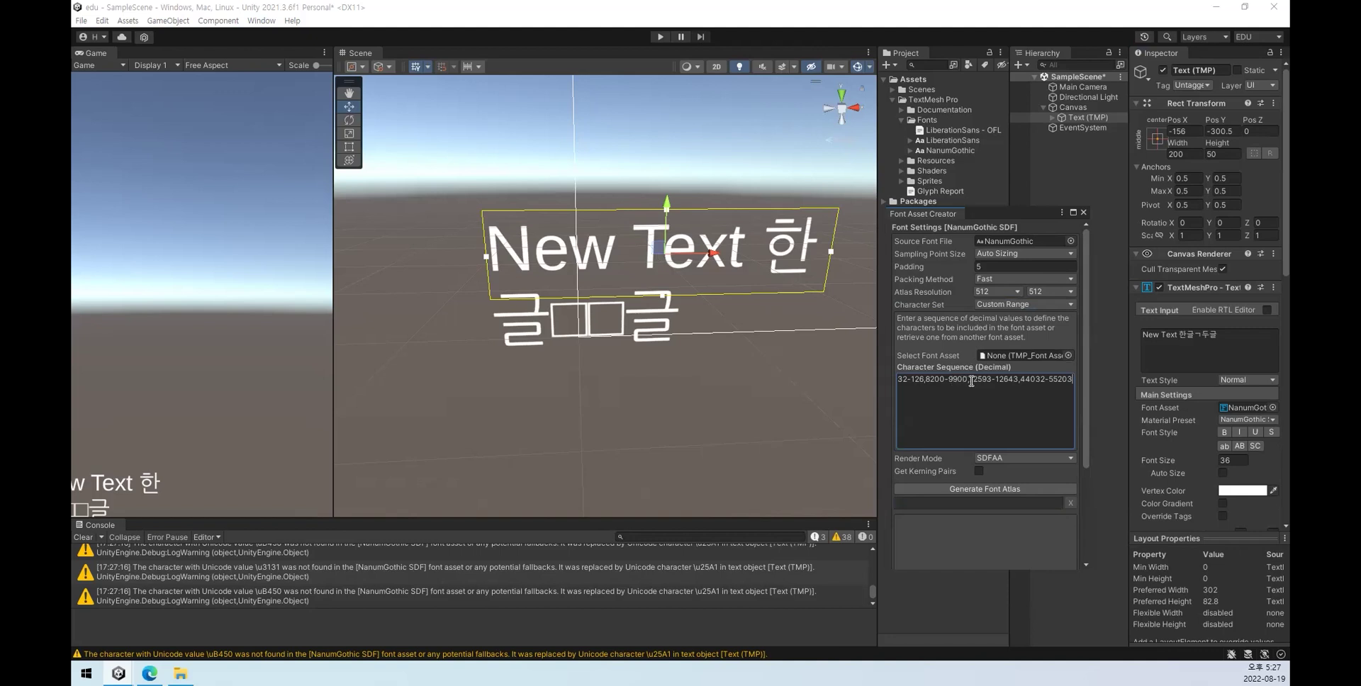
pyautogui.click(1021, 380)
pyautogui.moveTo(1022, 379); pyautogui.dragTo(1075, 380)
pyautogui.click(1021, 402)
pyautogui.hotkey('ctrl', 'a')
pyautogui.click(1032, 415)
# Step: Switch to the browser's WebHard page and open the protected share by entering its share password
pyautogui.click(149, 673)
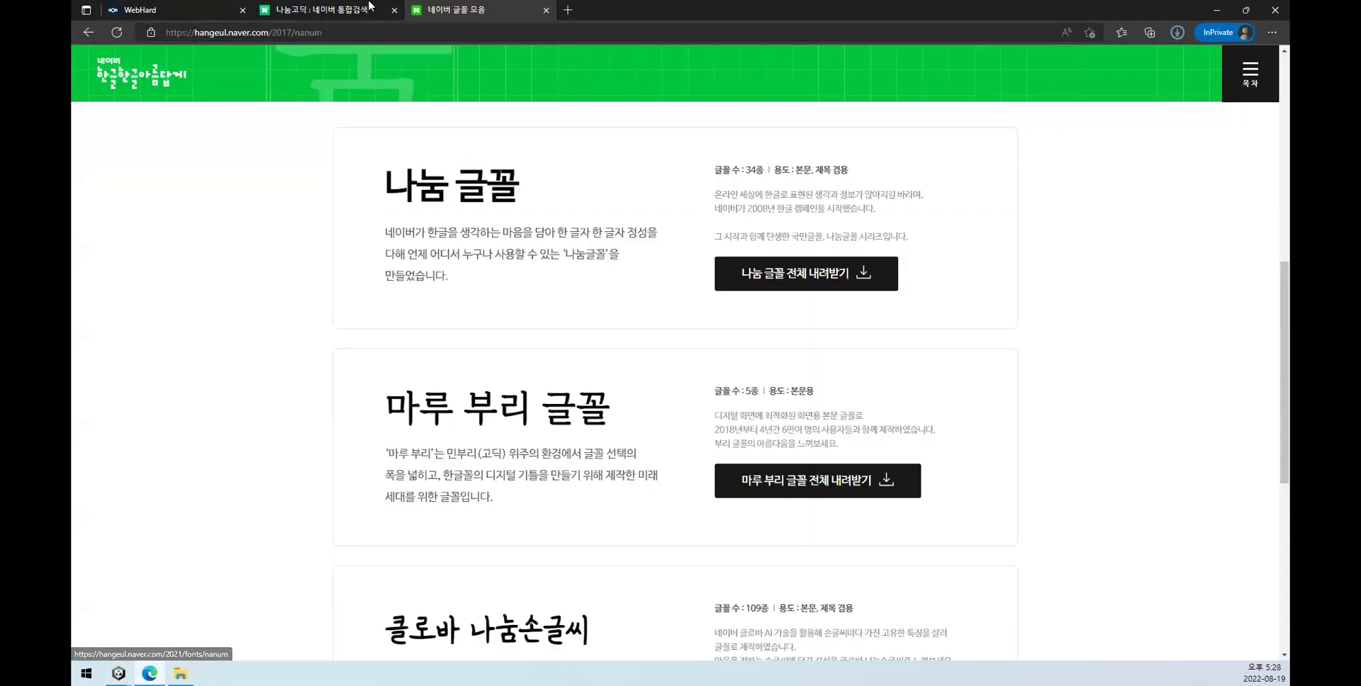
pyautogui.click(192, 8)
pyautogui.write('***')
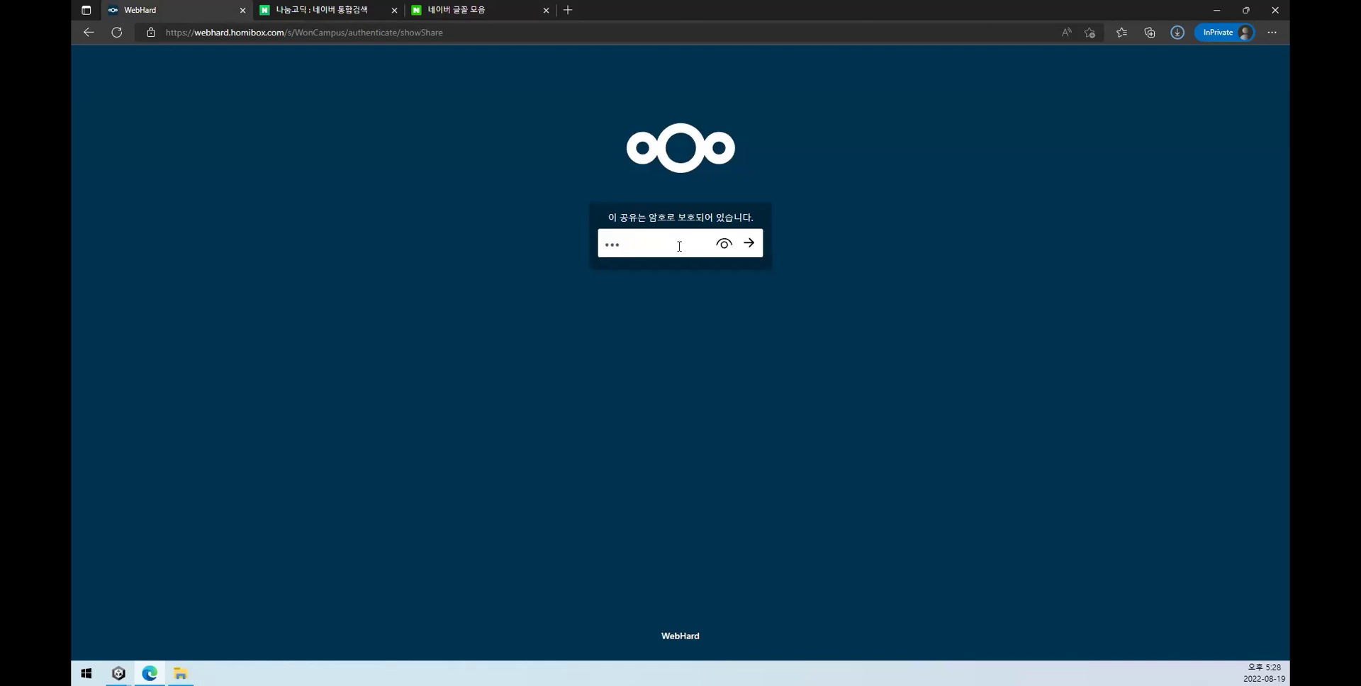
pyautogui.write('*********')
pyautogui.click(724, 244)
pyautogui.click(748, 248)
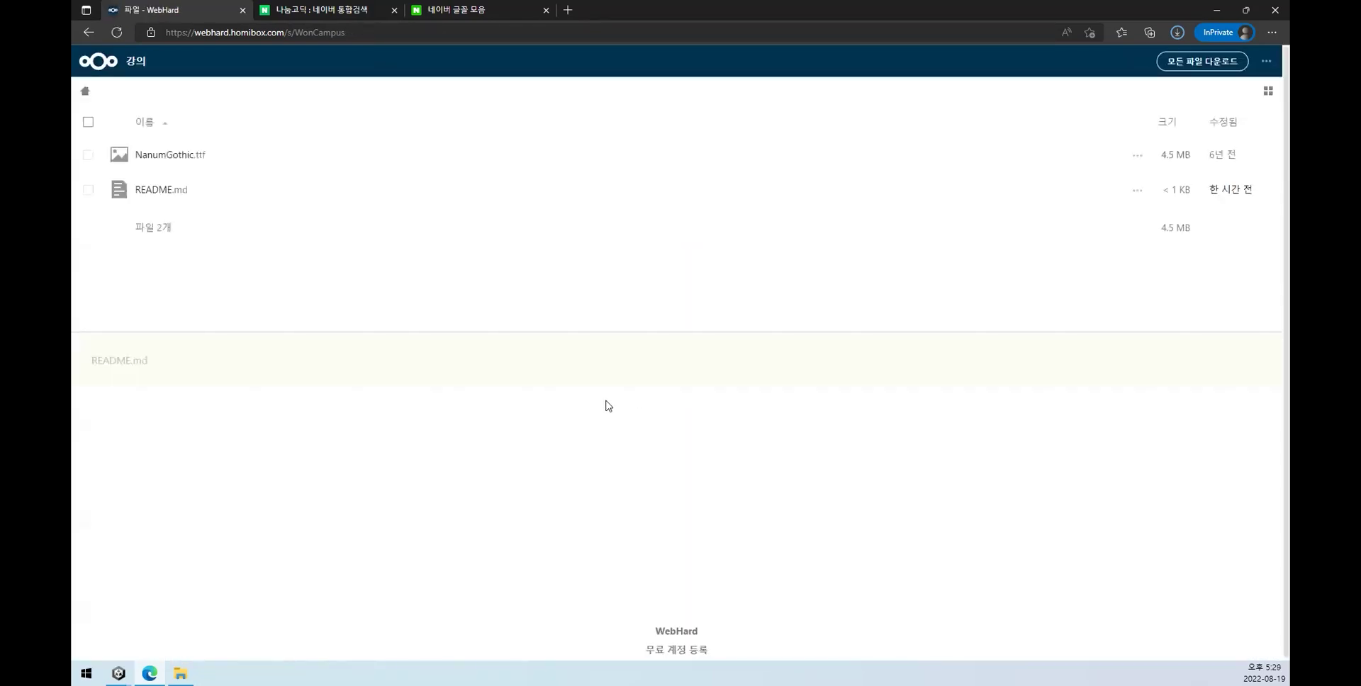
# Step: Examine the README's decimal character ranges for English, Korean syllables, Korean jamo and special characters
pyautogui.moveTo(128, 315); pyautogui.dragTo(213, 364)
pyautogui.click(161, 316)
pyautogui.click(191, 334)
pyautogui.click(162, 369)
pyautogui.click(251, 402)
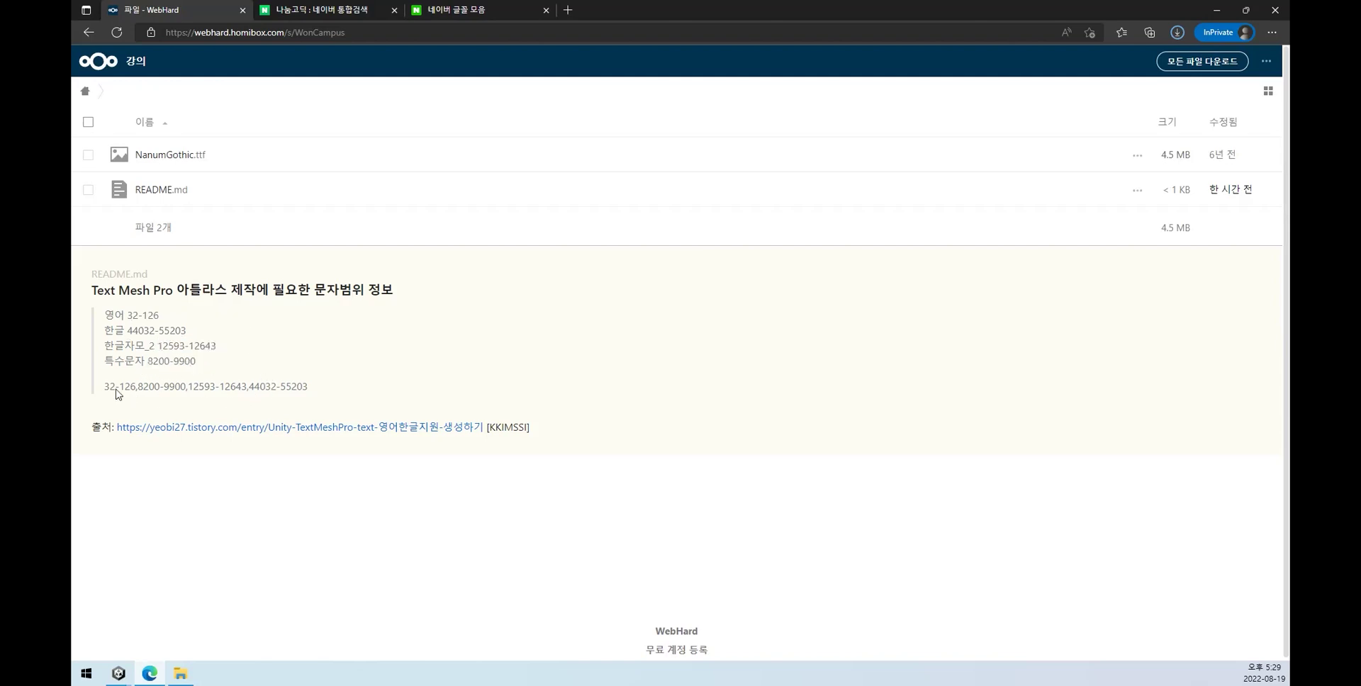
pyautogui.moveTo(105, 386); pyautogui.dragTo(316, 390)
pyautogui.click(426, 405)
pyautogui.moveTo(128, 316); pyautogui.dragTo(160, 316)
pyautogui.click(309, 347)
pyautogui.moveTo(145, 362); pyautogui.dragTo(196, 363)
pyautogui.click(213, 358)
pyautogui.click(118, 673)
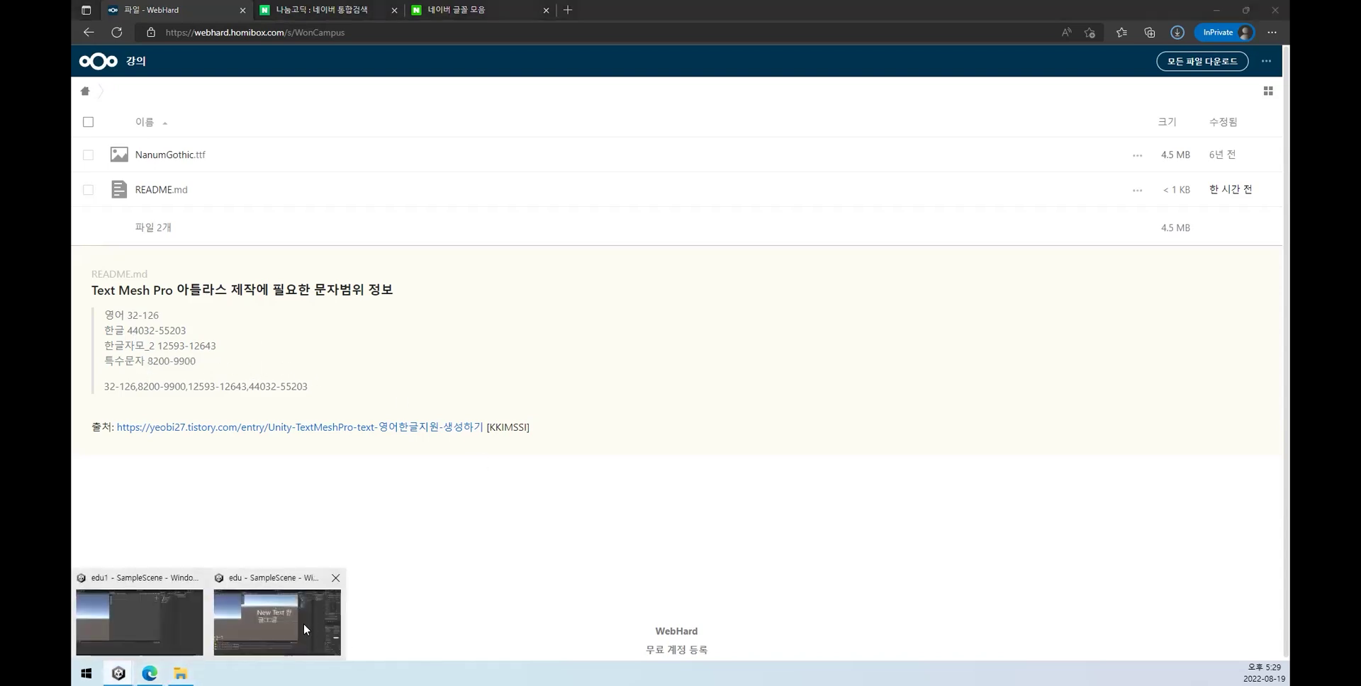
pyautogui.click(304, 623)
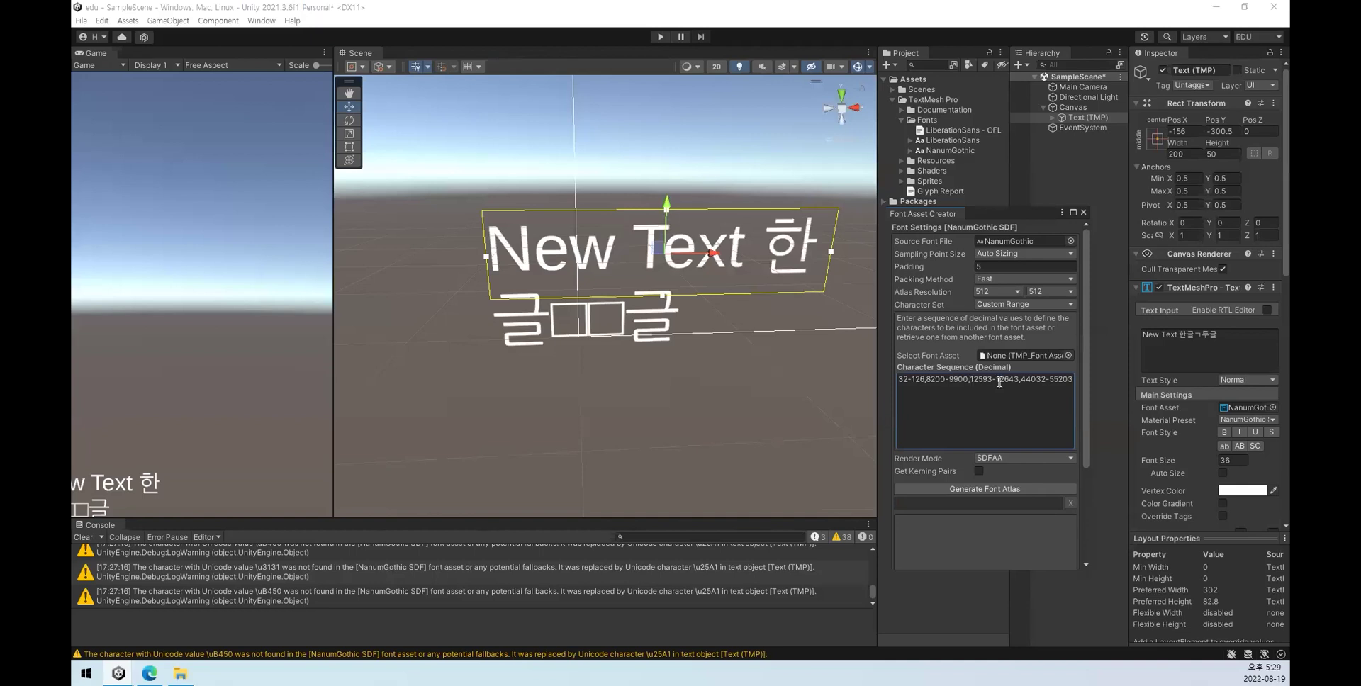
pyautogui.click(1066, 426)
pyautogui.click(1038, 426)
pyautogui.hotkey('shift', 'Right')
pyautogui.hotkey('shift', 'Right')
pyautogui.hotkey('shift', 'Right')
pyautogui.hotkey('shift', 'Right')
pyautogui.hotkey('shift', 'Right')
pyautogui.hotkey('shift', 'Right')
pyautogui.hotkey('shift', 'Right')
pyautogui.hotkey('shift', 'Right')
pyautogui.hotkey('shift', 'Right')
pyautogui.hotkey('shift', 'Right')
pyautogui.hotkey('shift', 'Right')
pyautogui.hotkey('shift', 'Right')
pyautogui.hotkey('shift', 'Right')
pyautogui.hotkey('shift', 'Right')
pyautogui.hotkey('shift', 'Right')
pyautogui.hotkey('shift', 'Right')
pyautogui.press('BackSpace')
# Step: Try generating the font atlas at the current 512 × 512 resolution and check the report for excluded characters
pyautogui.scroll(-5, 1049, 504)
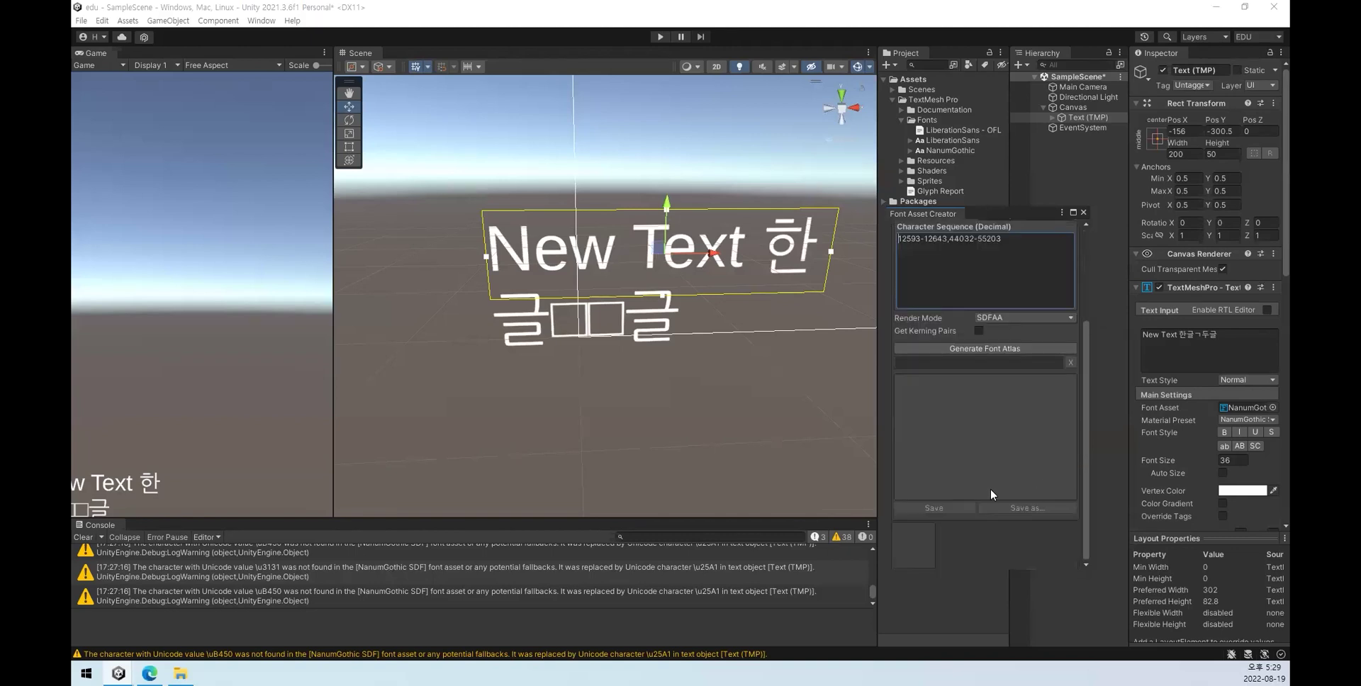
pyautogui.click(1011, 347)
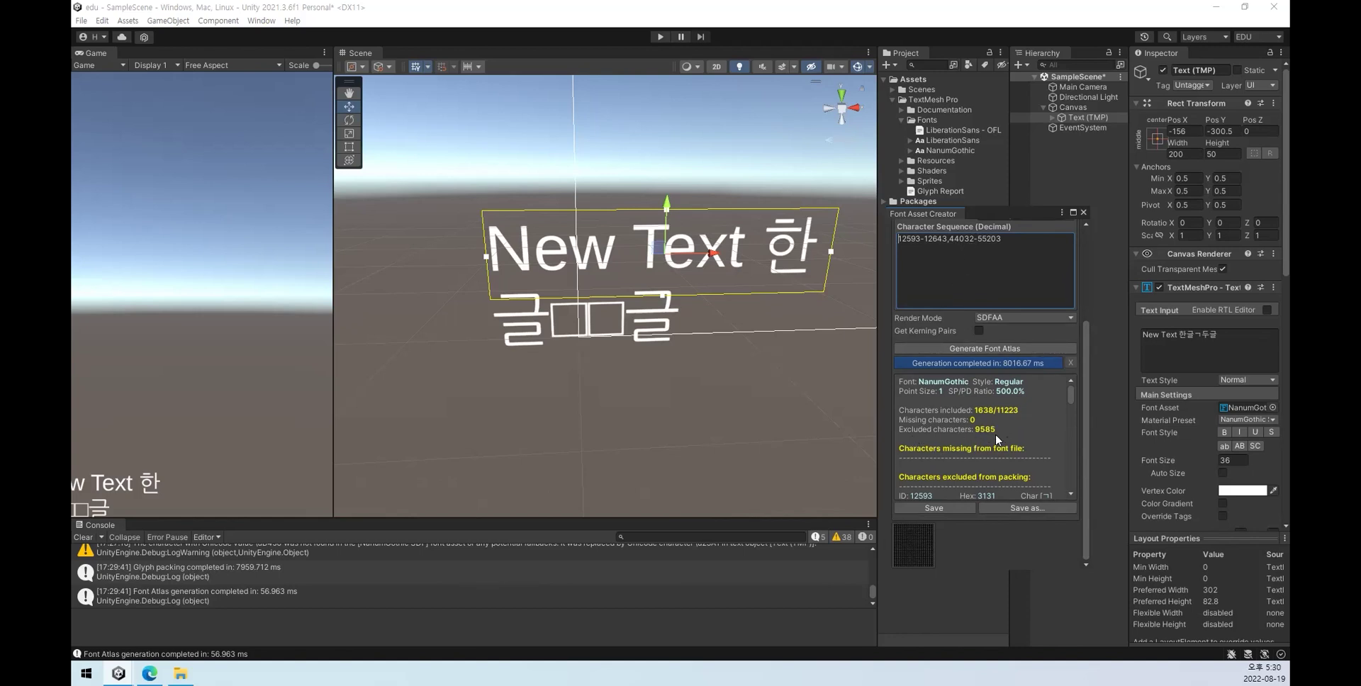
pyautogui.scroll(-10, 941, 434)
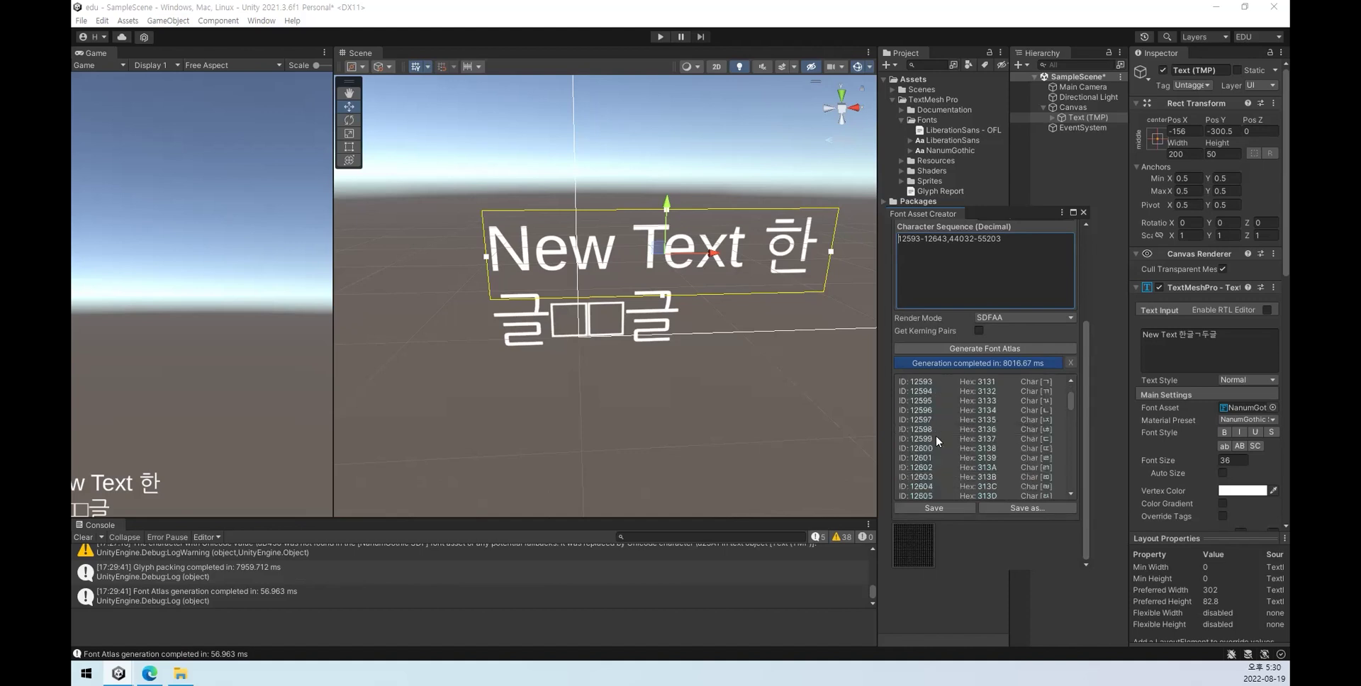
pyautogui.moveTo(1071, 419); pyautogui.dragTo(1071, 384)
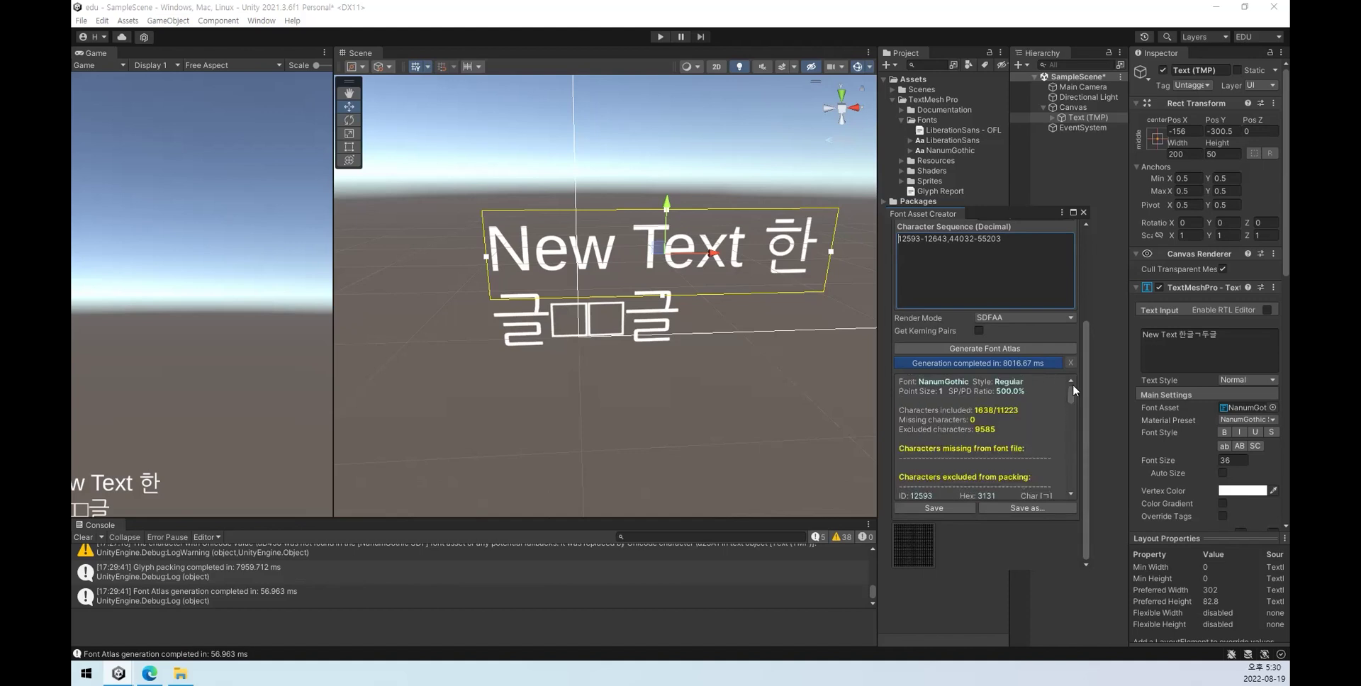
pyautogui.scroll(5, 942, 411)
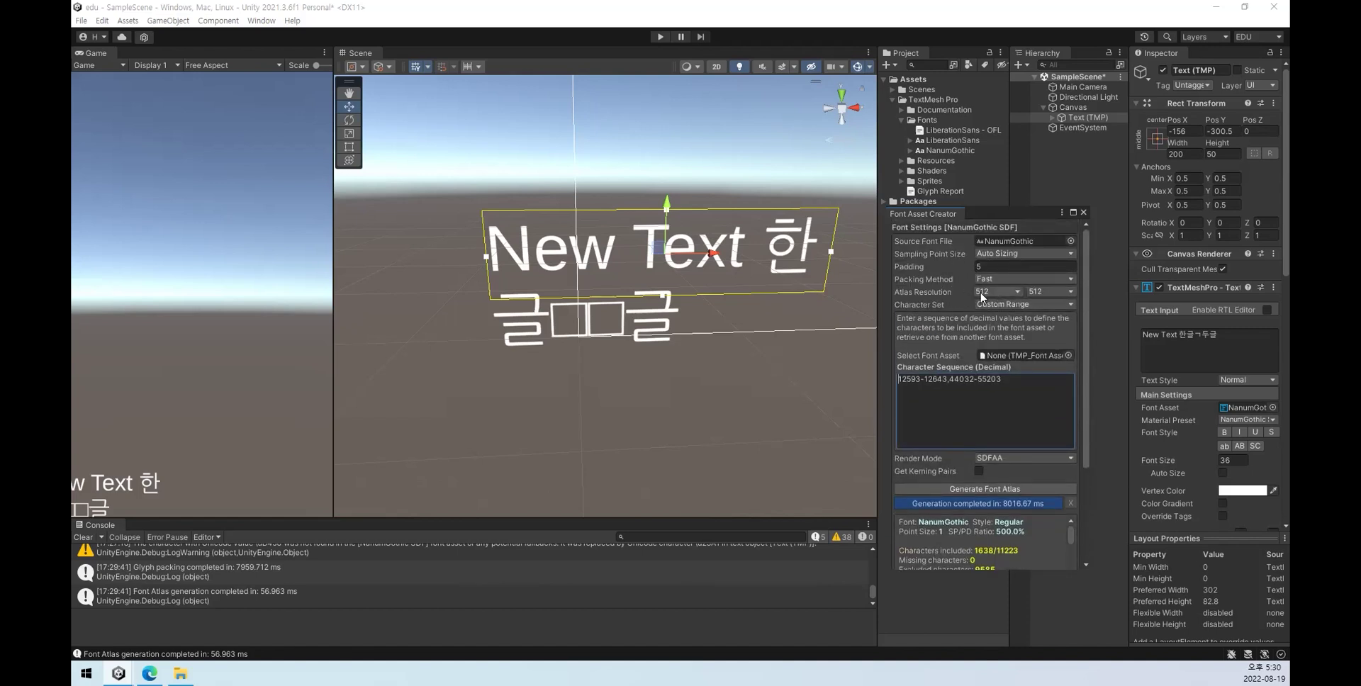
# Step: Set the atlas resolution to 1024 × 1024 and regenerate the font atlas
pyautogui.click(981, 298)
pyautogui.click(1014, 404)
pyautogui.click(1042, 296)
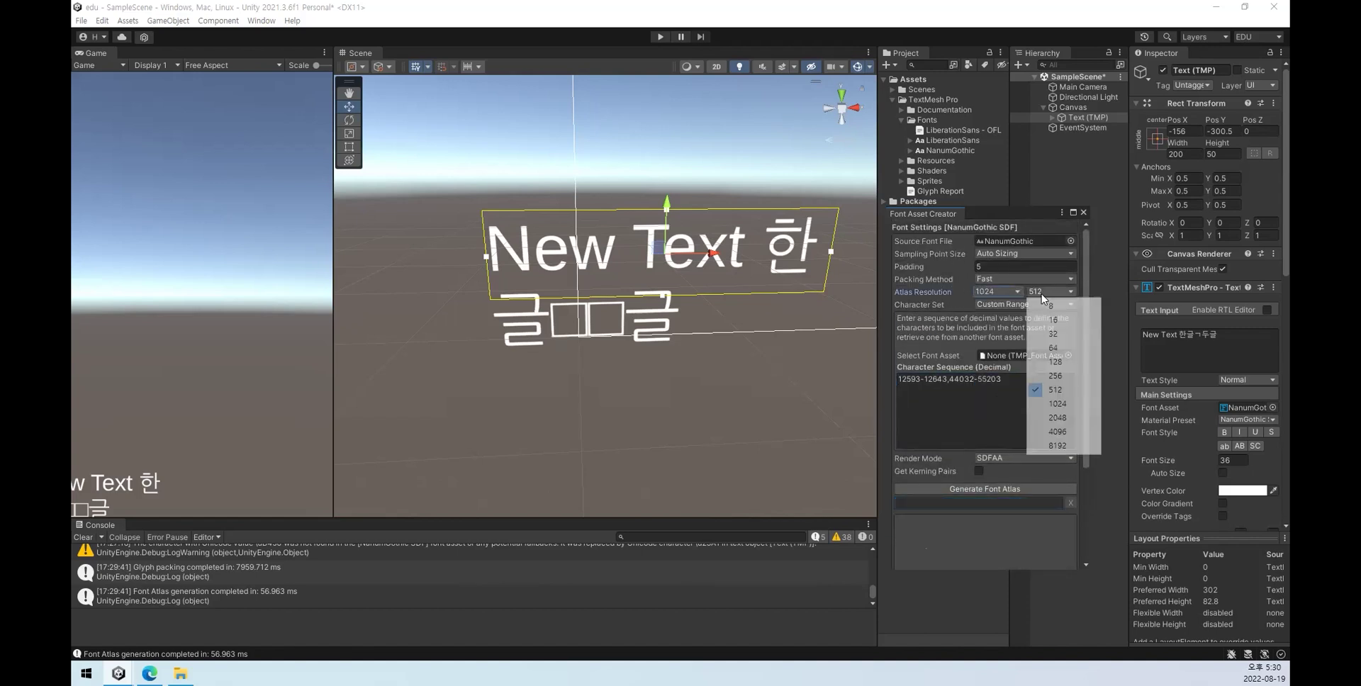
pyautogui.click(1057, 403)
pyautogui.click(981, 489)
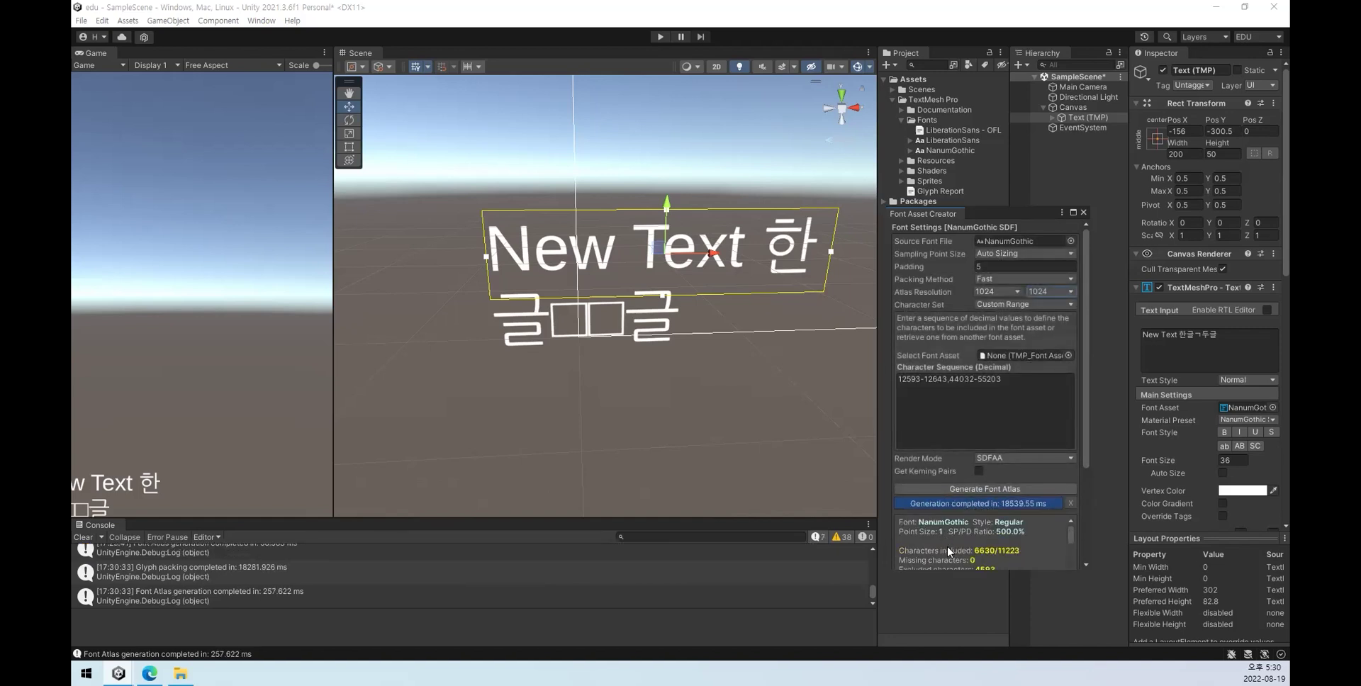
# Step: Review the generation report's excluded characters and save the regenerated atlas to the existing NanumGothic font asset
pyautogui.scroll(-1, 948, 552)
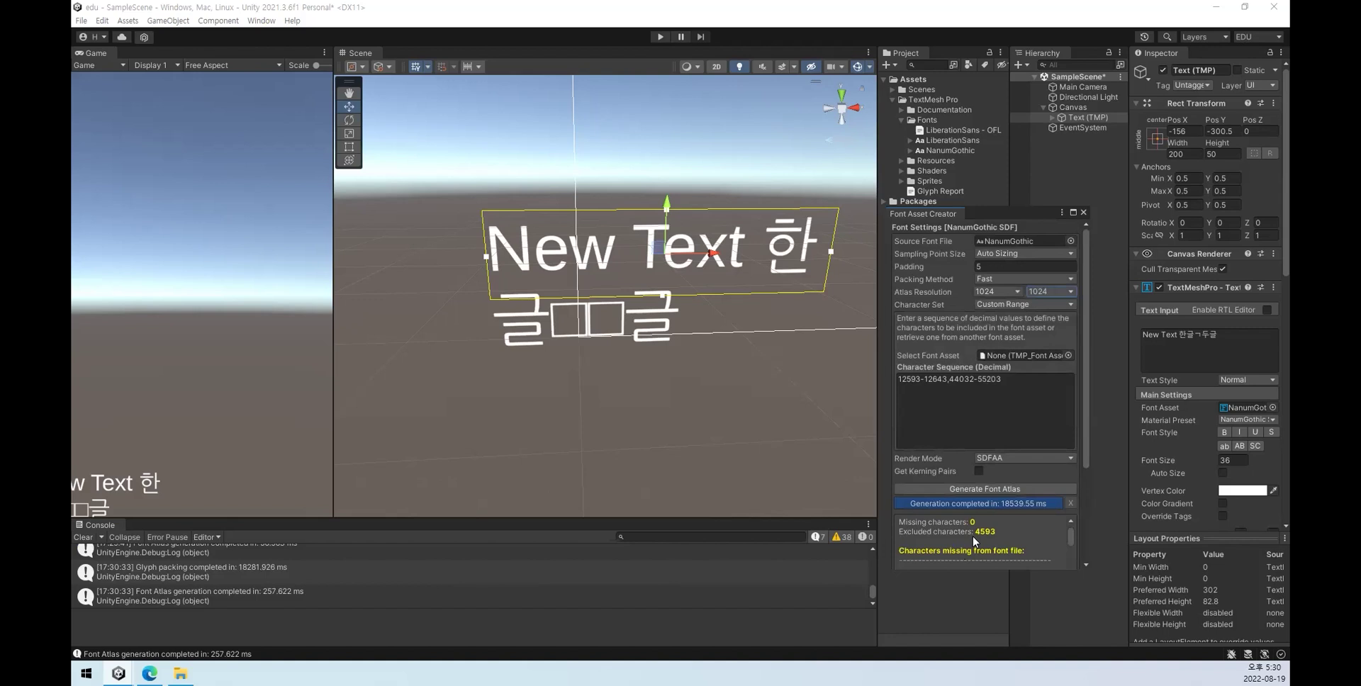
pyautogui.scroll(-3, 1000, 546)
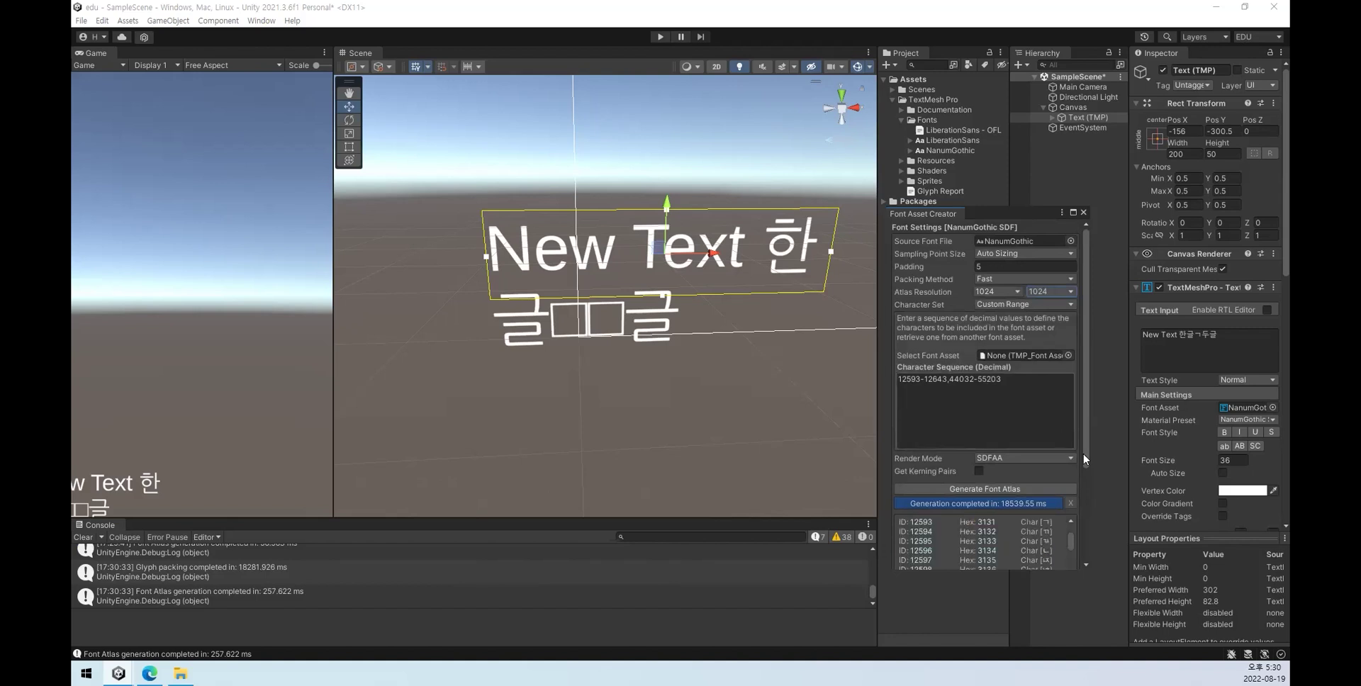
pyautogui.scroll(-3, 1082, 465)
pyautogui.click(943, 508)
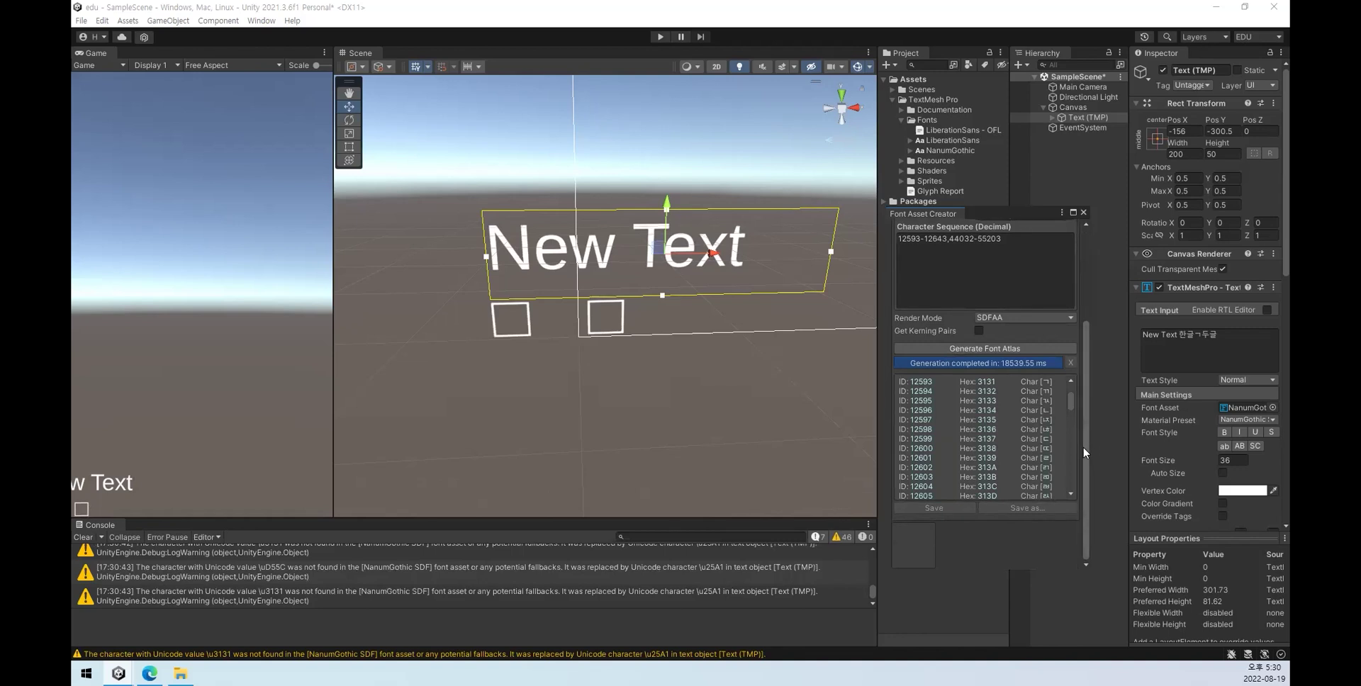
pyautogui.scroll(5, 1060, 453)
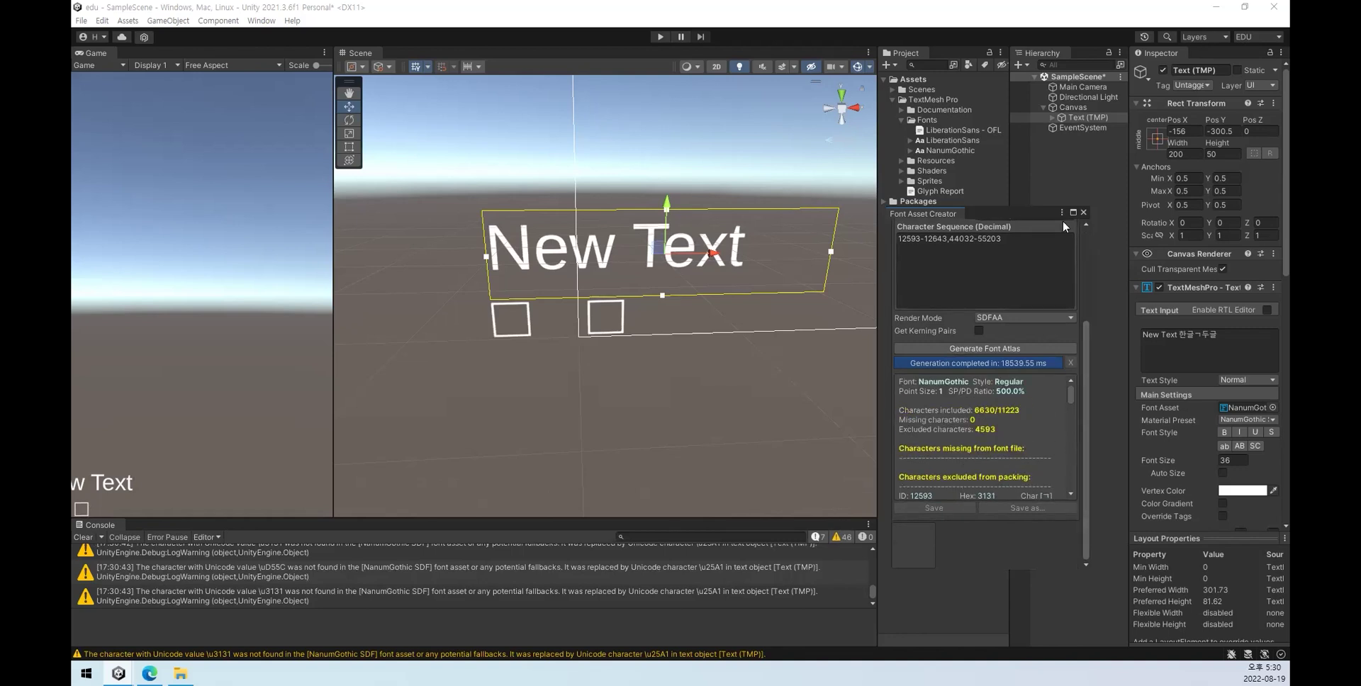
# Step: Close the Font Asset Creator and reapply the NanumGothic SDF font asset to the Text (TMP) object
pyautogui.click(1081, 210)
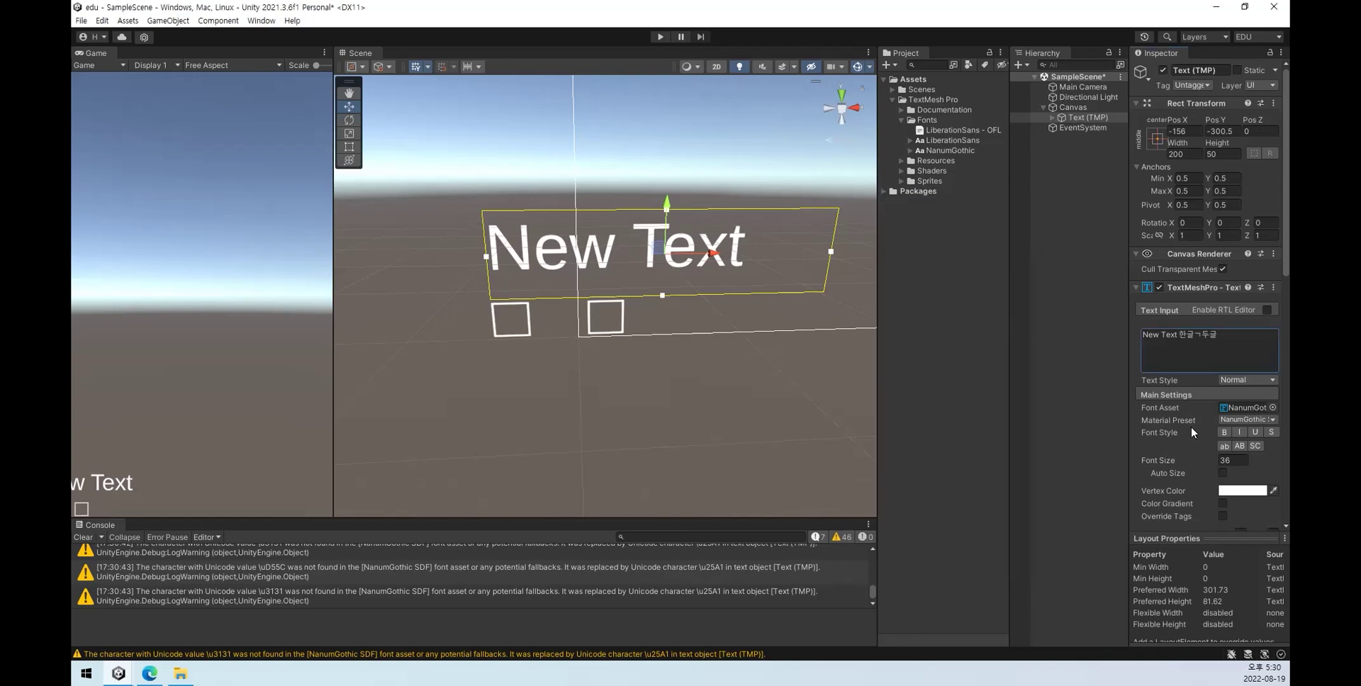
pyautogui.click(1271, 407)
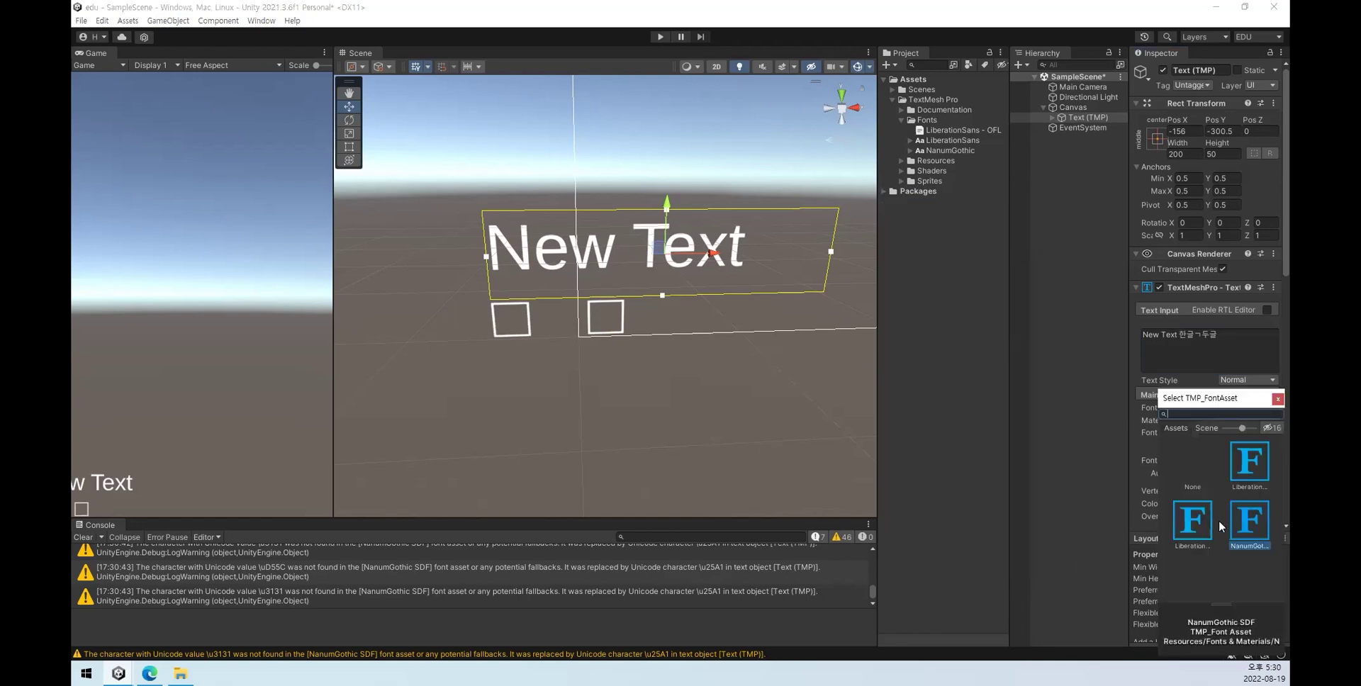
pyautogui.click(1206, 533)
pyautogui.click(1249, 521)
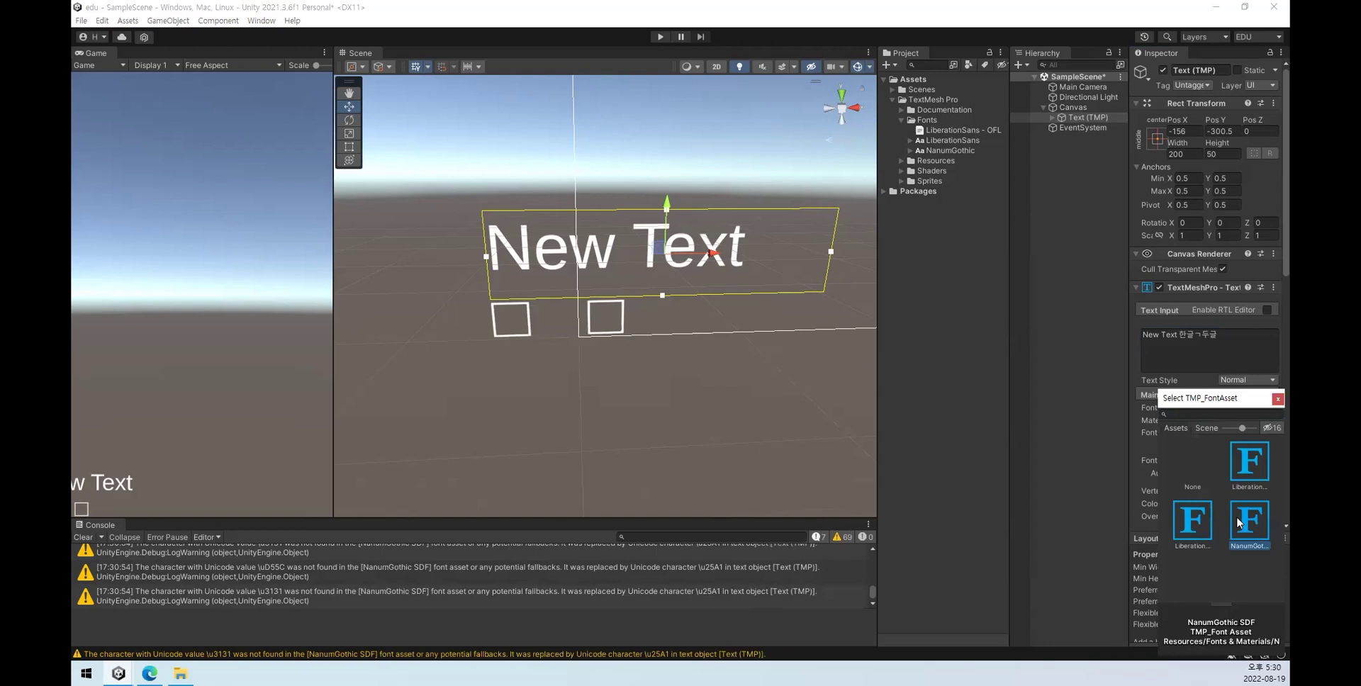
pyautogui.click(1277, 399)
# Step: Reopen the Font Asset Creator and set the padding to 3, keeping Auto Sizing and Fast packing
pyautogui.click(261, 21)
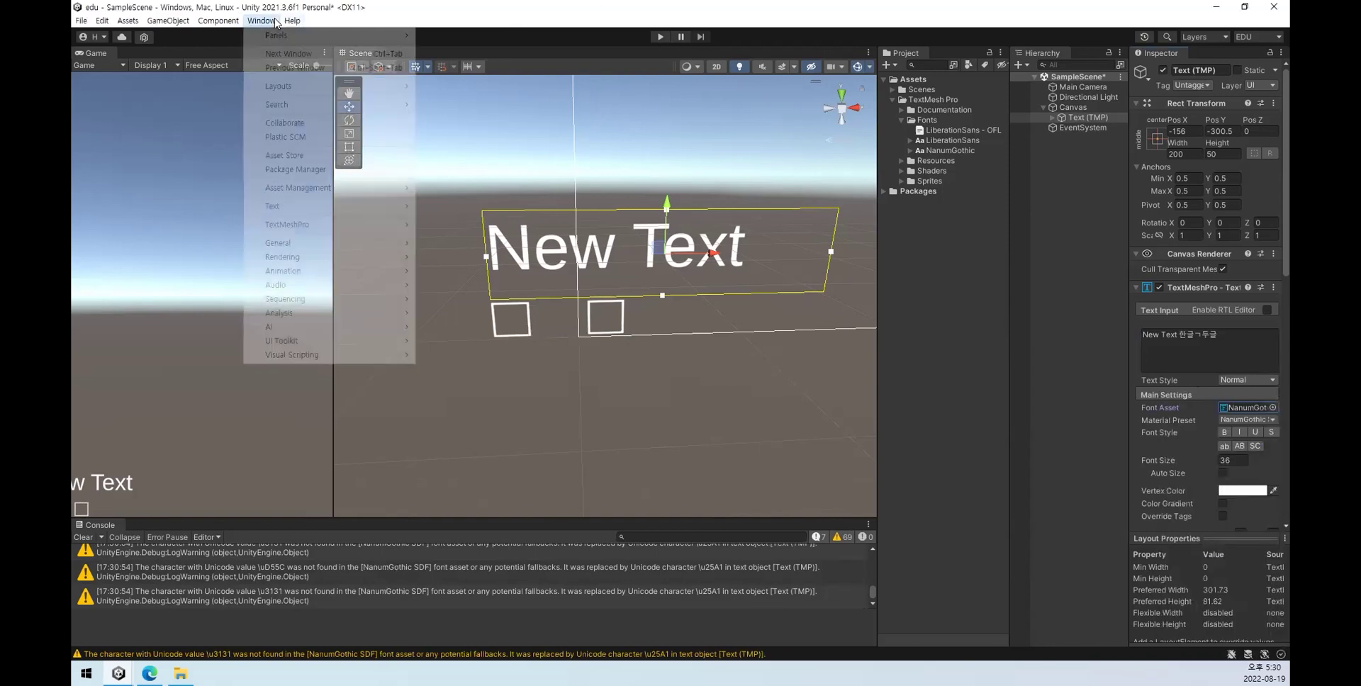
pyautogui.moveTo(333, 224)
pyautogui.click(488, 226)
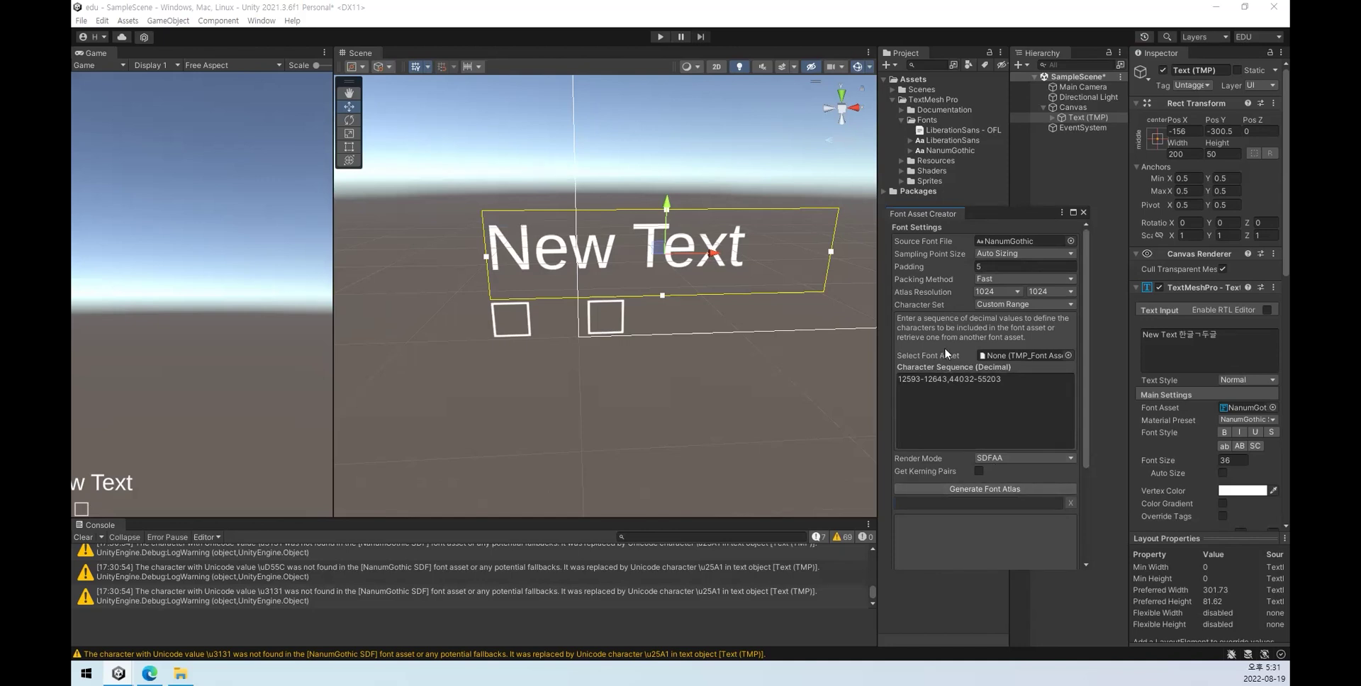
pyautogui.click(1001, 256)
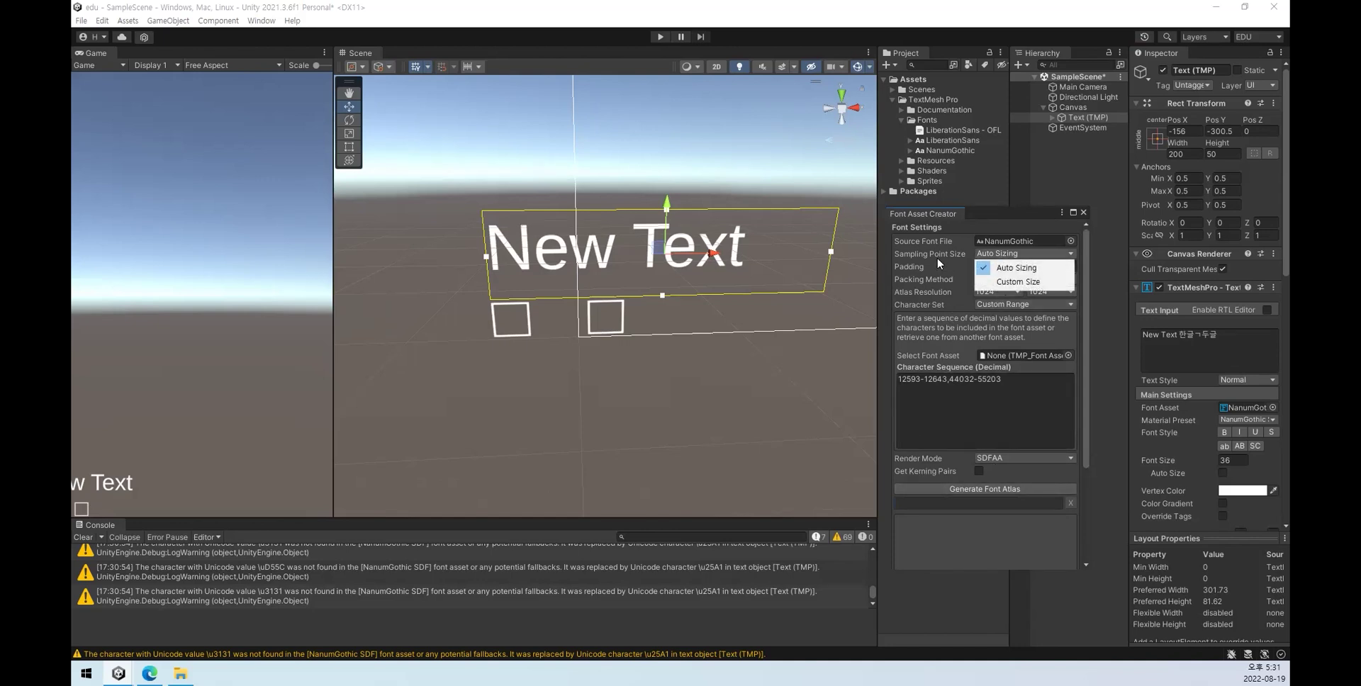
pyautogui.click(991, 266)
pyautogui.click(988, 266)
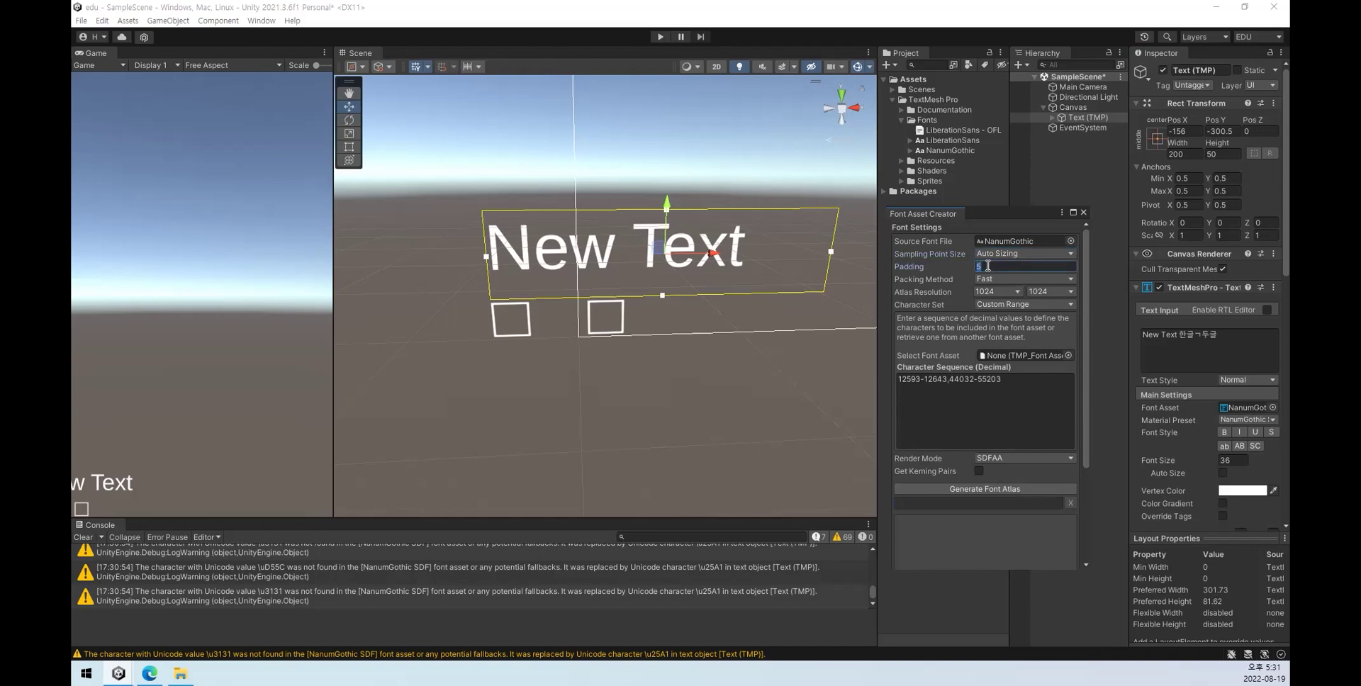
pyautogui.write('3')
pyautogui.click(993, 282)
pyautogui.click(996, 291)
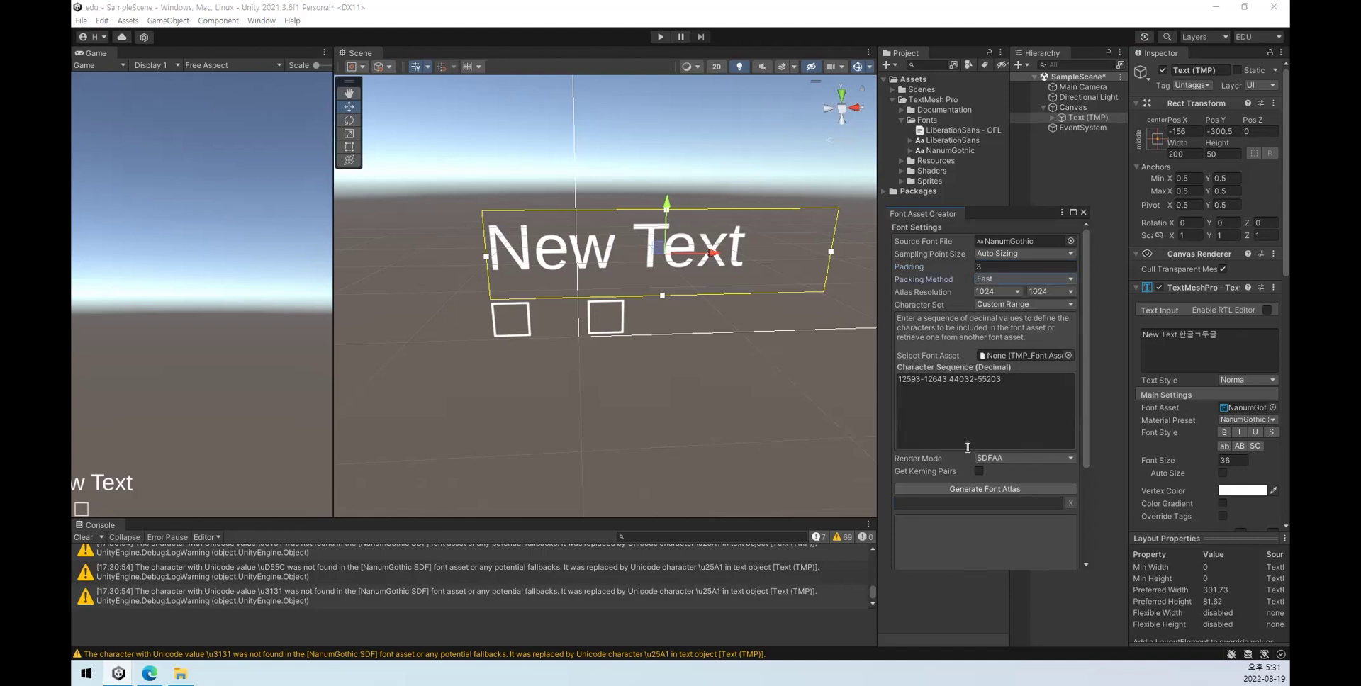
# Step: Generate the font atlas and save it as NanumGothic SDF.asset in the TextMesh Pro Fonts folder
pyautogui.click(970, 488)
pyautogui.scroll(-3, 970, 454)
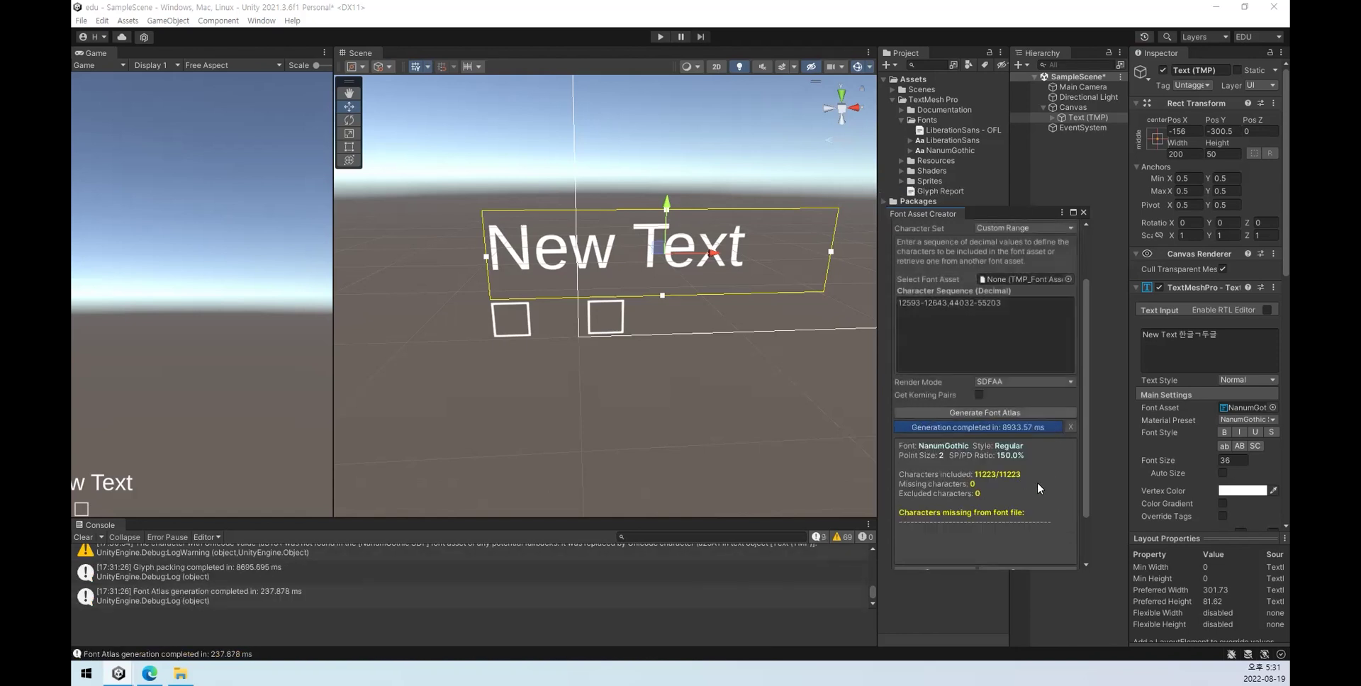
pyautogui.moveTo(1082, 451); pyautogui.dragTo(1088, 497)
pyautogui.click(944, 511)
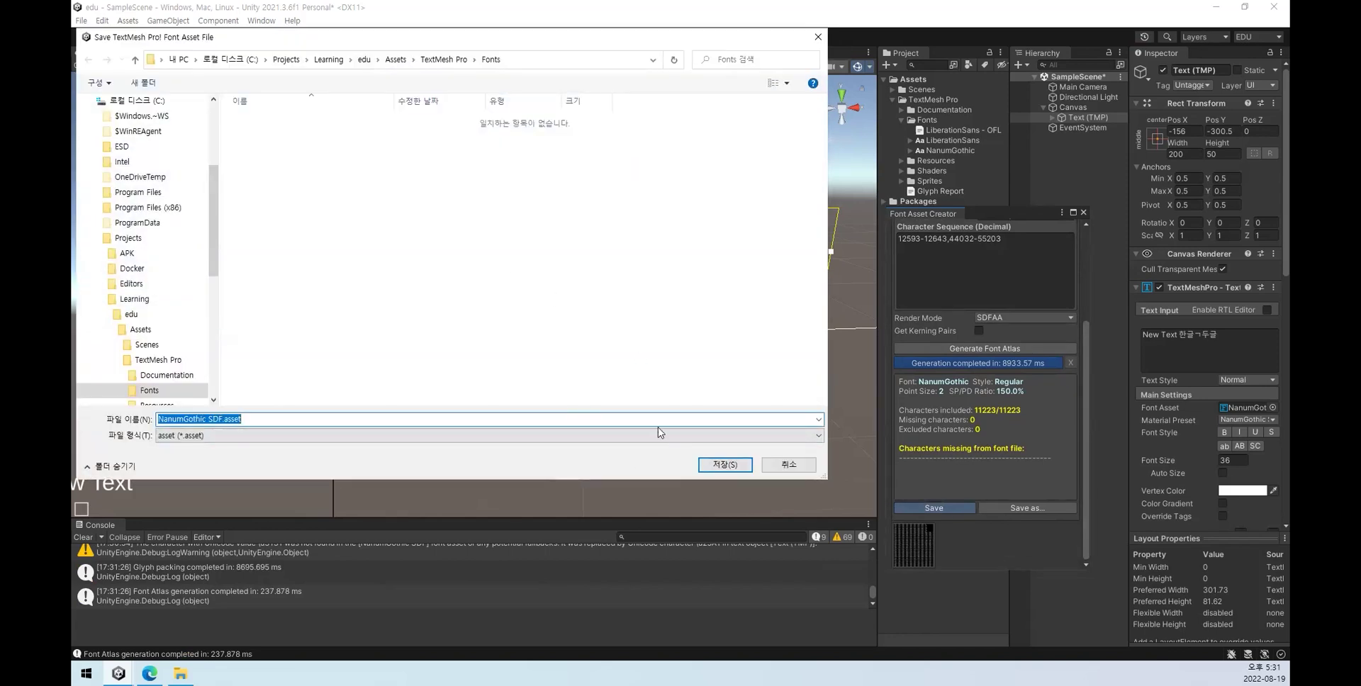
pyautogui.click(725, 465)
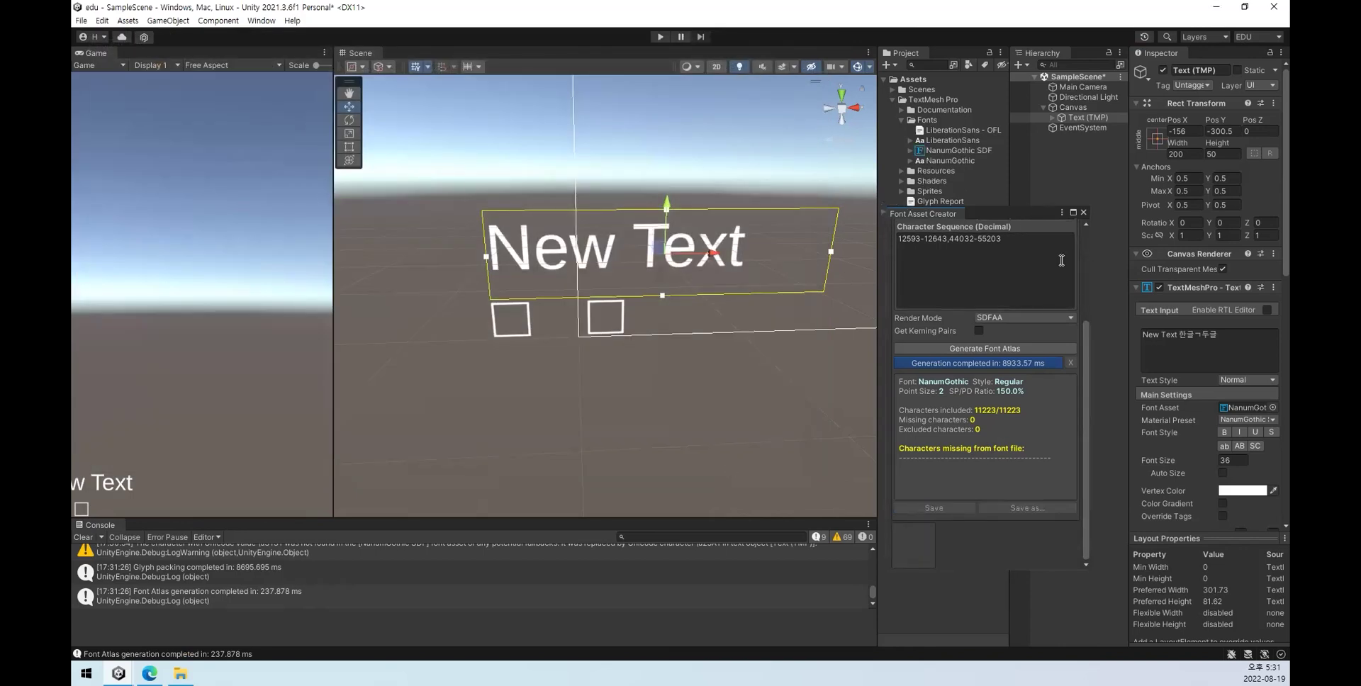
# Step: Select Text (TMP) and try both NanumGothic SDF assets in turn as its font asset
pyautogui.click(1114, 429)
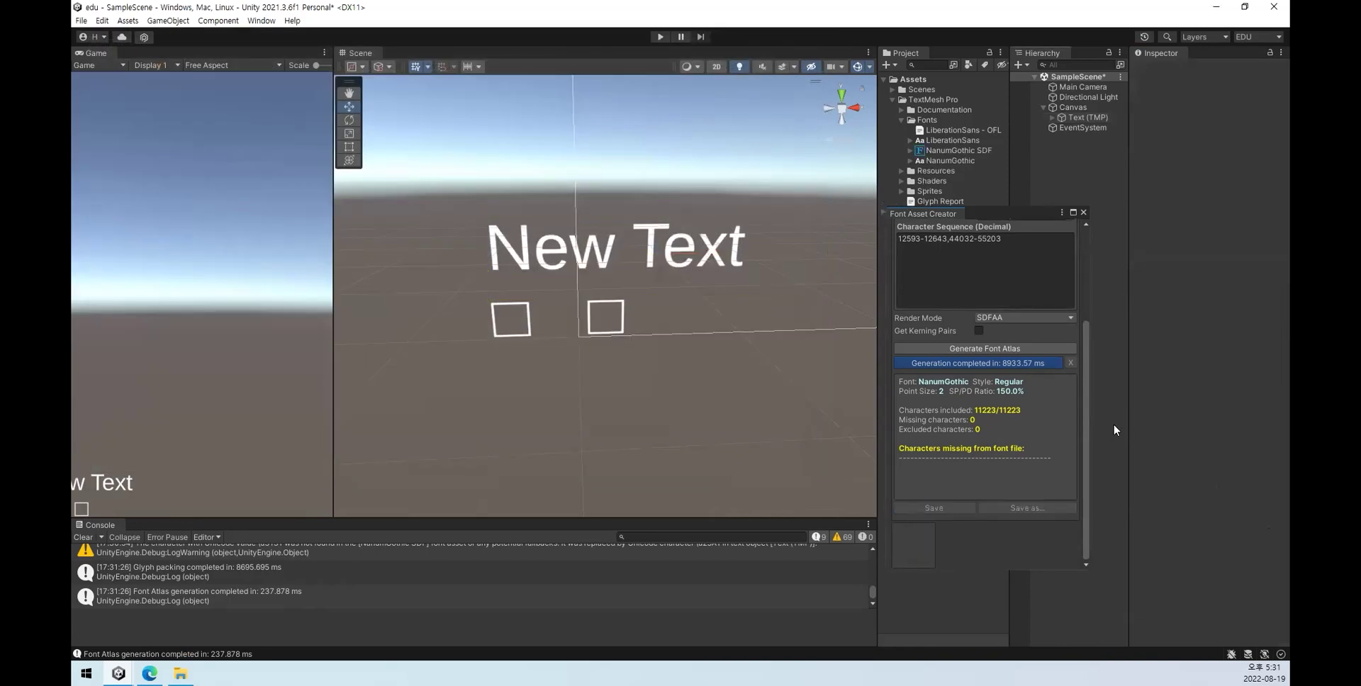
pyautogui.click(1086, 117)
pyautogui.click(1274, 409)
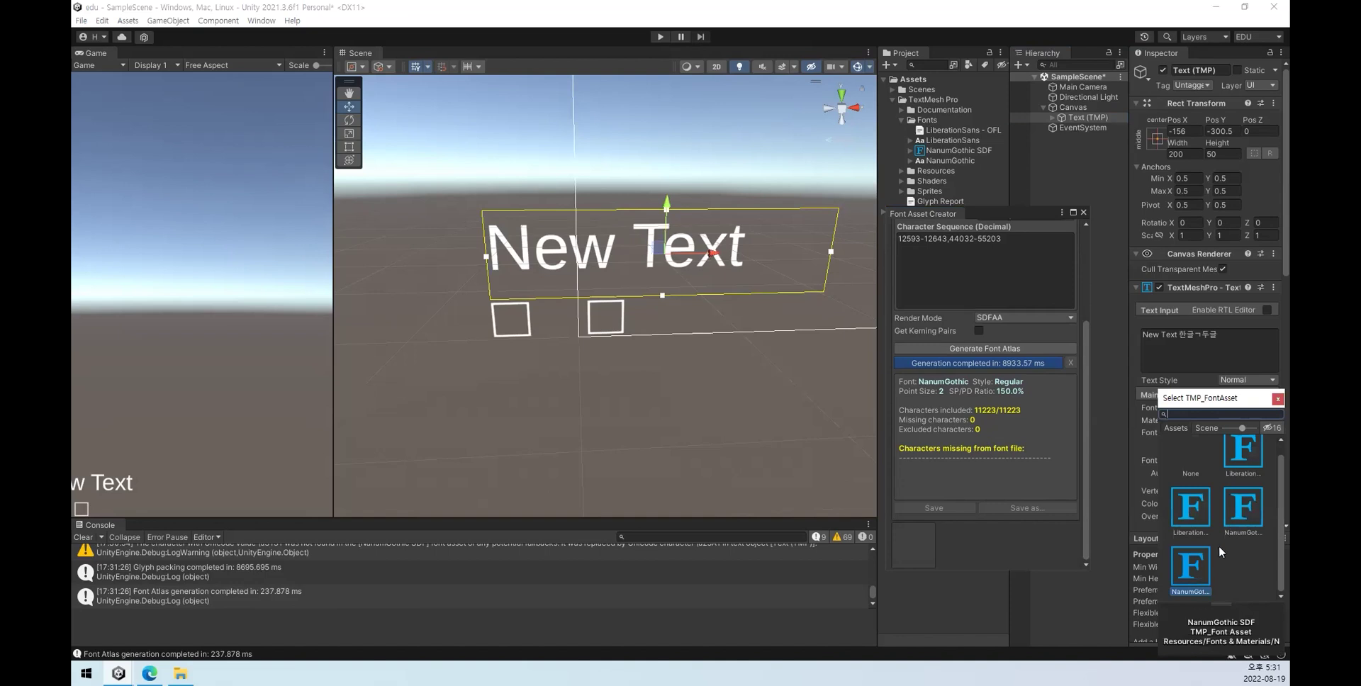
pyautogui.click(1240, 514)
pyautogui.click(1190, 571)
pyautogui.click(1242, 509)
pyautogui.click(1188, 571)
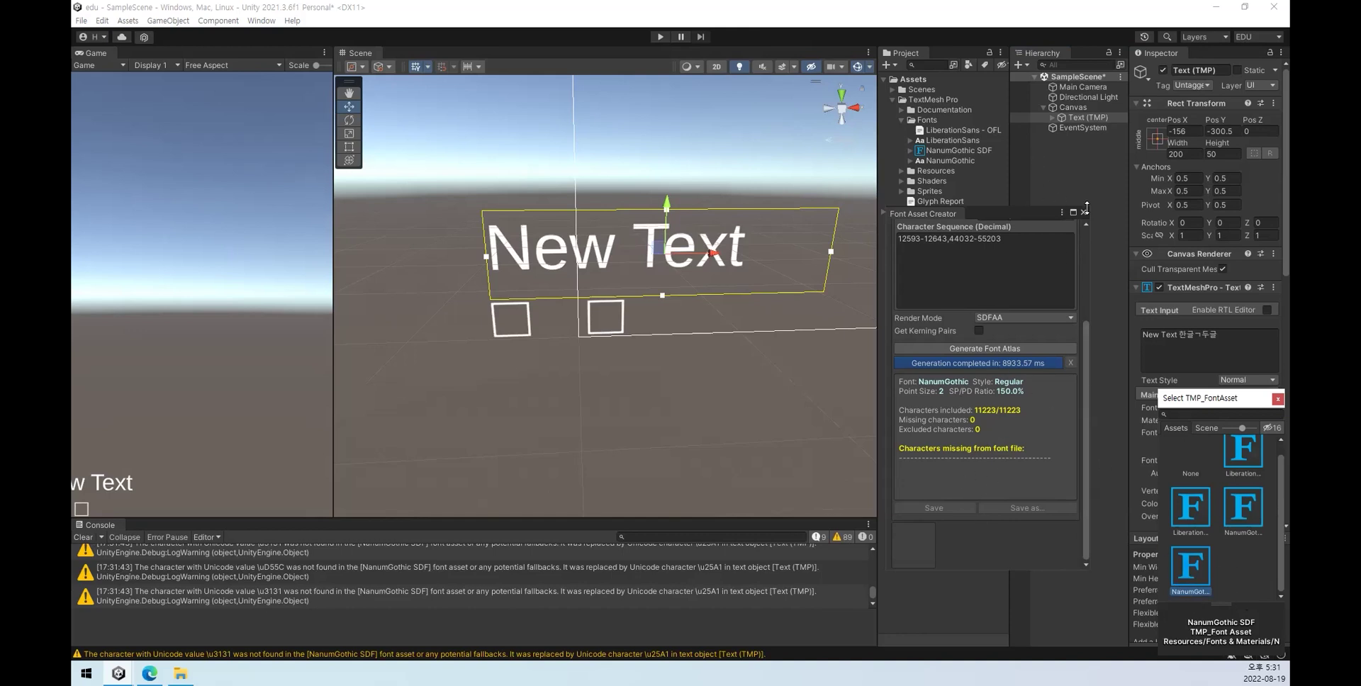
# Step: Move the Font Asset Creator aside and switch Text (TMP) between the Fonts and Resources versions of NanumGothic SDF again
pyautogui.moveTo(1011, 212); pyautogui.dragTo(727, 188)
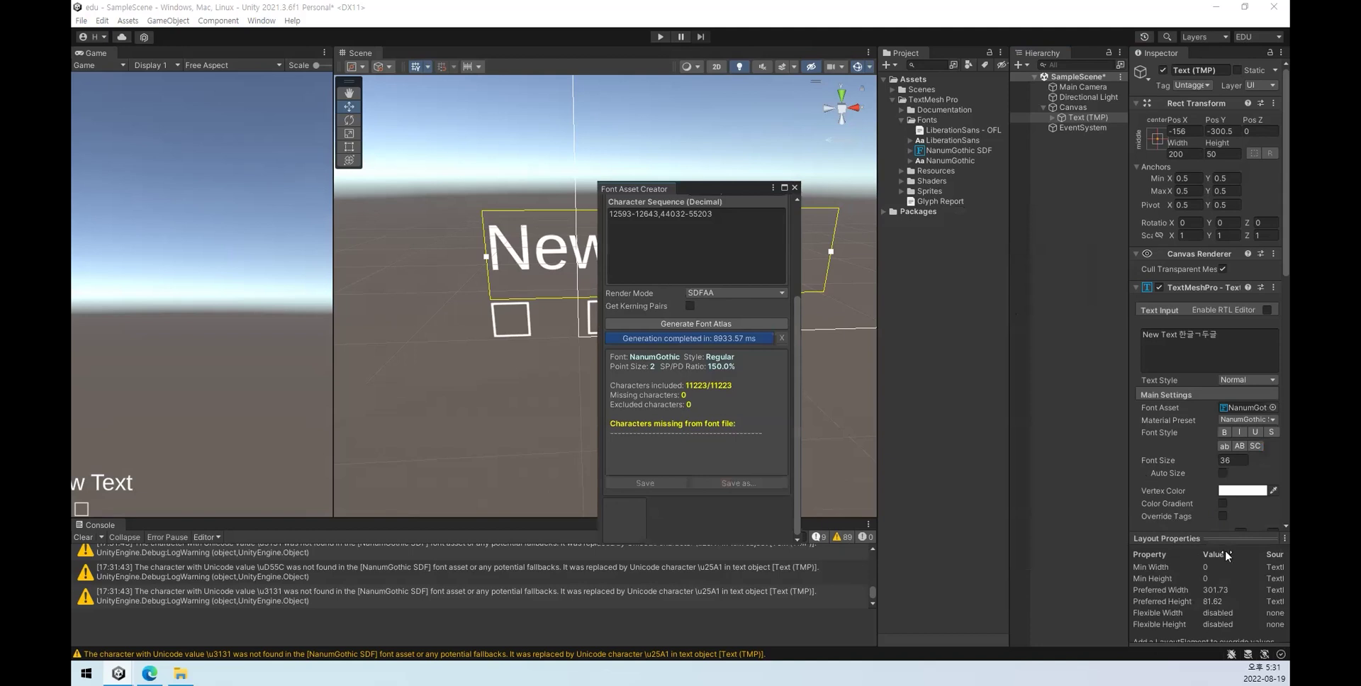
pyautogui.click(1214, 538)
pyautogui.click(1273, 408)
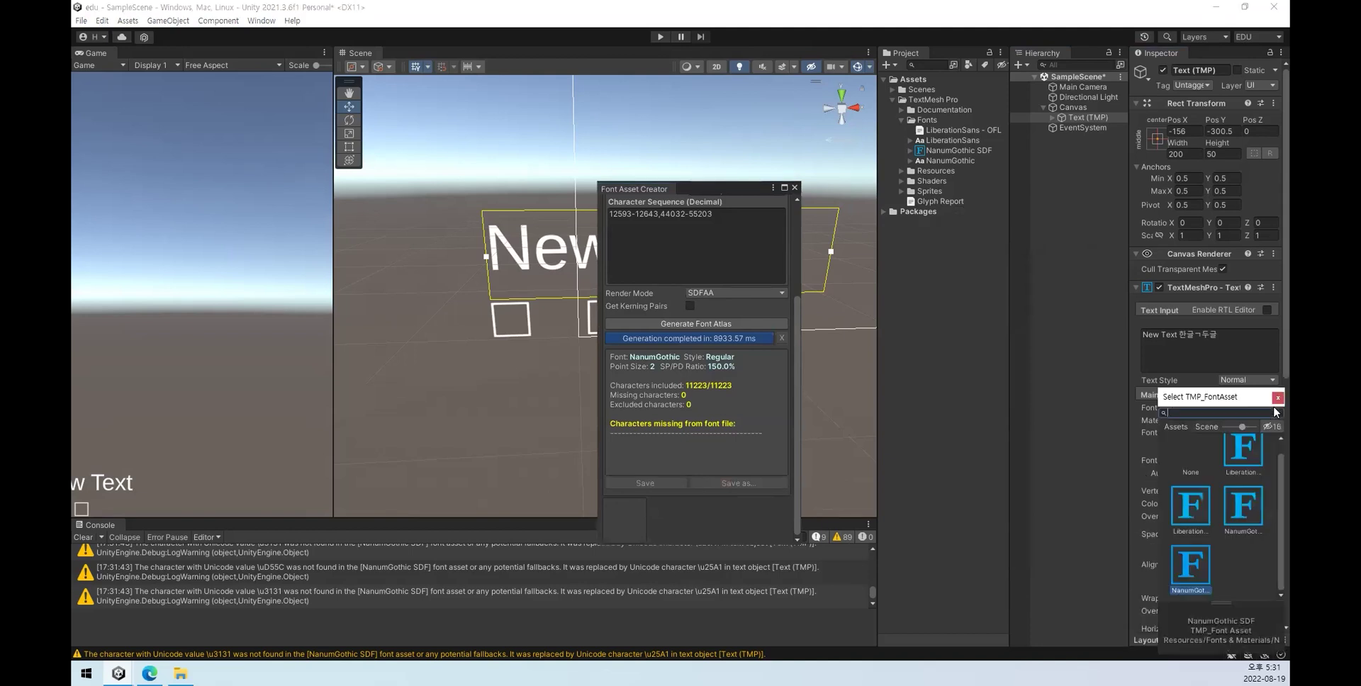
pyautogui.scroll(1, 1244, 462)
pyautogui.click(1250, 533)
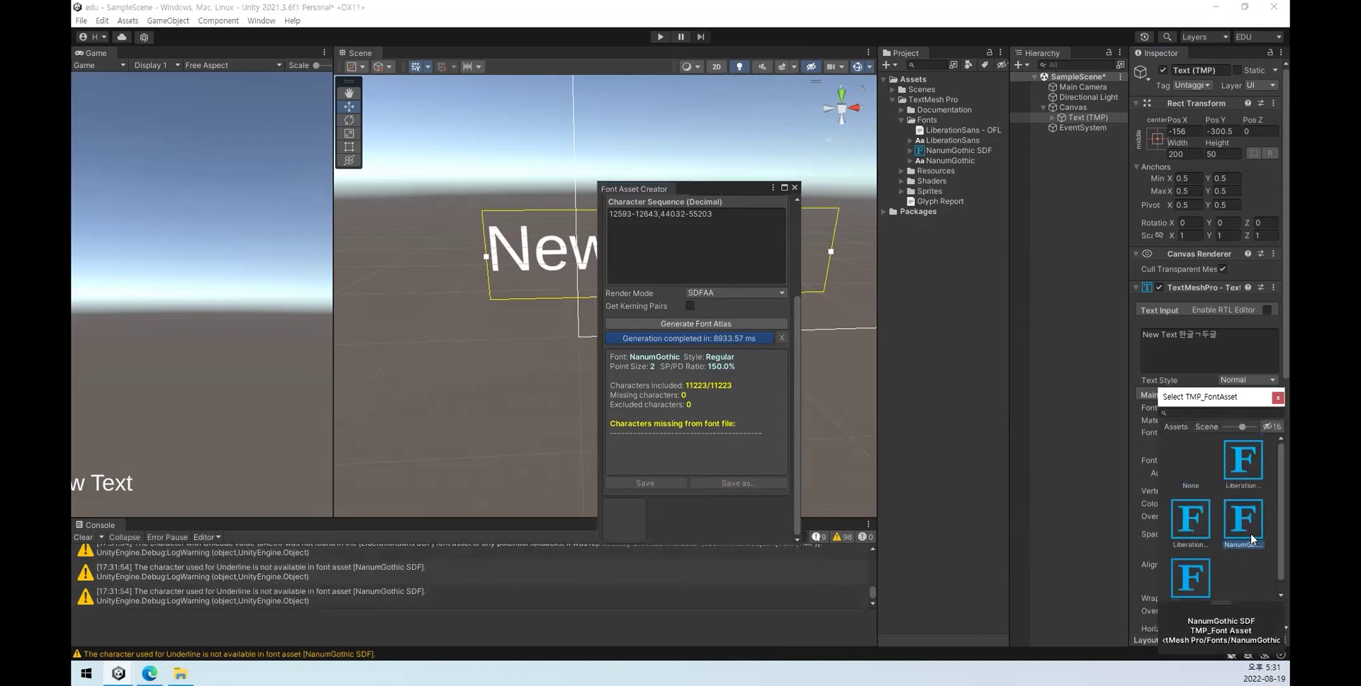
pyautogui.click(1190, 576)
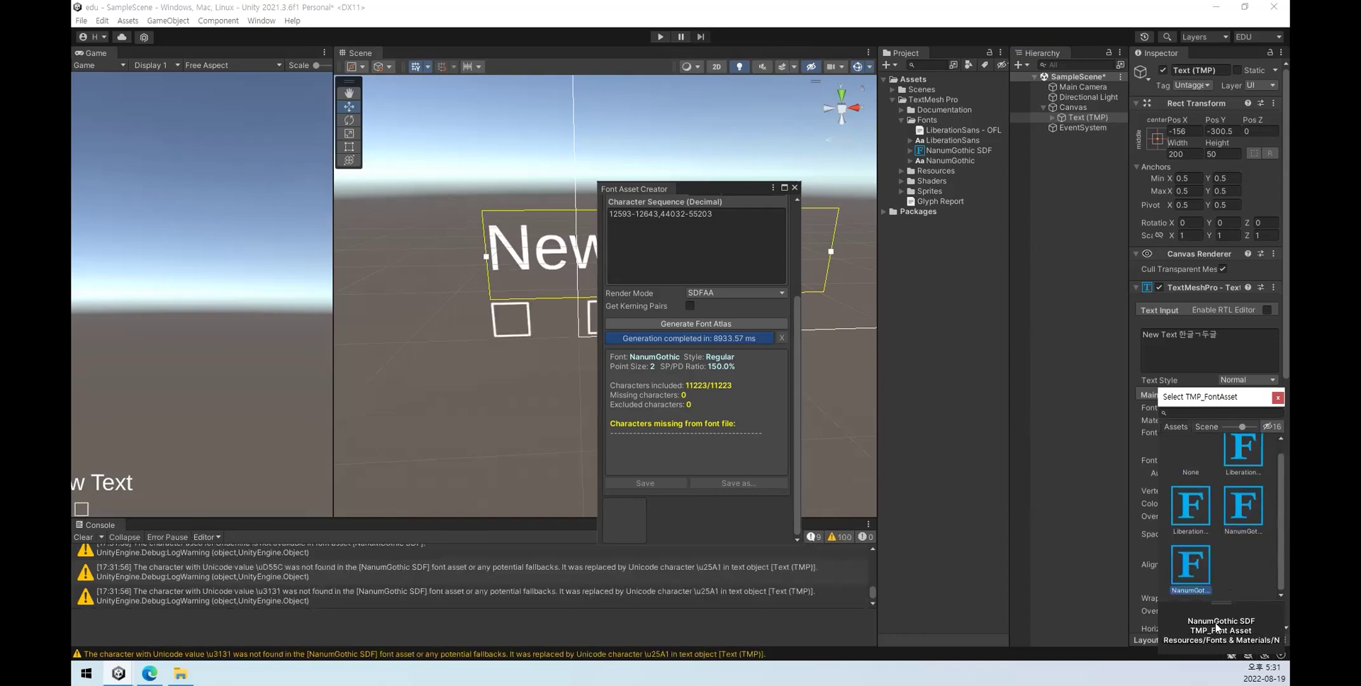
pyautogui.click(1246, 512)
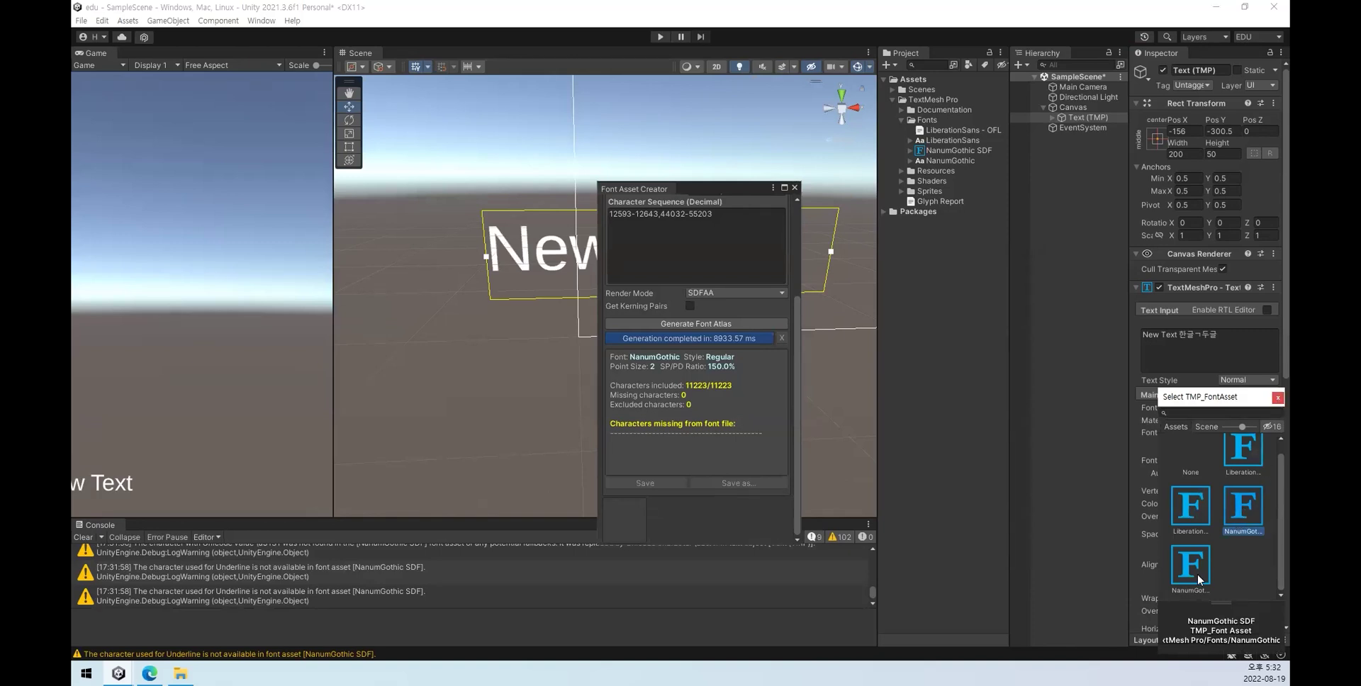
pyautogui.click(713, 184)
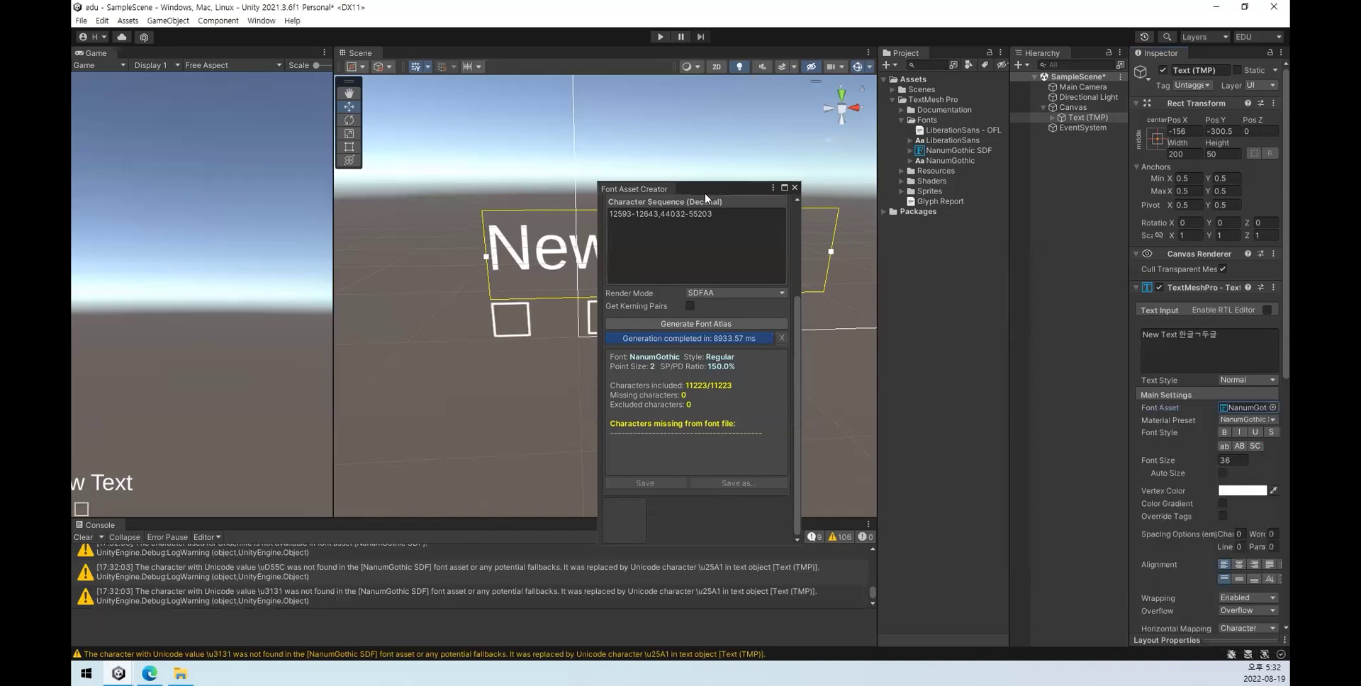
# Step: Review the Font Asset Creator's padding, packing, atlas resolution and character range settings together with the generation report
pyautogui.moveTo(722, 194); pyautogui.dragTo(1026, 250)
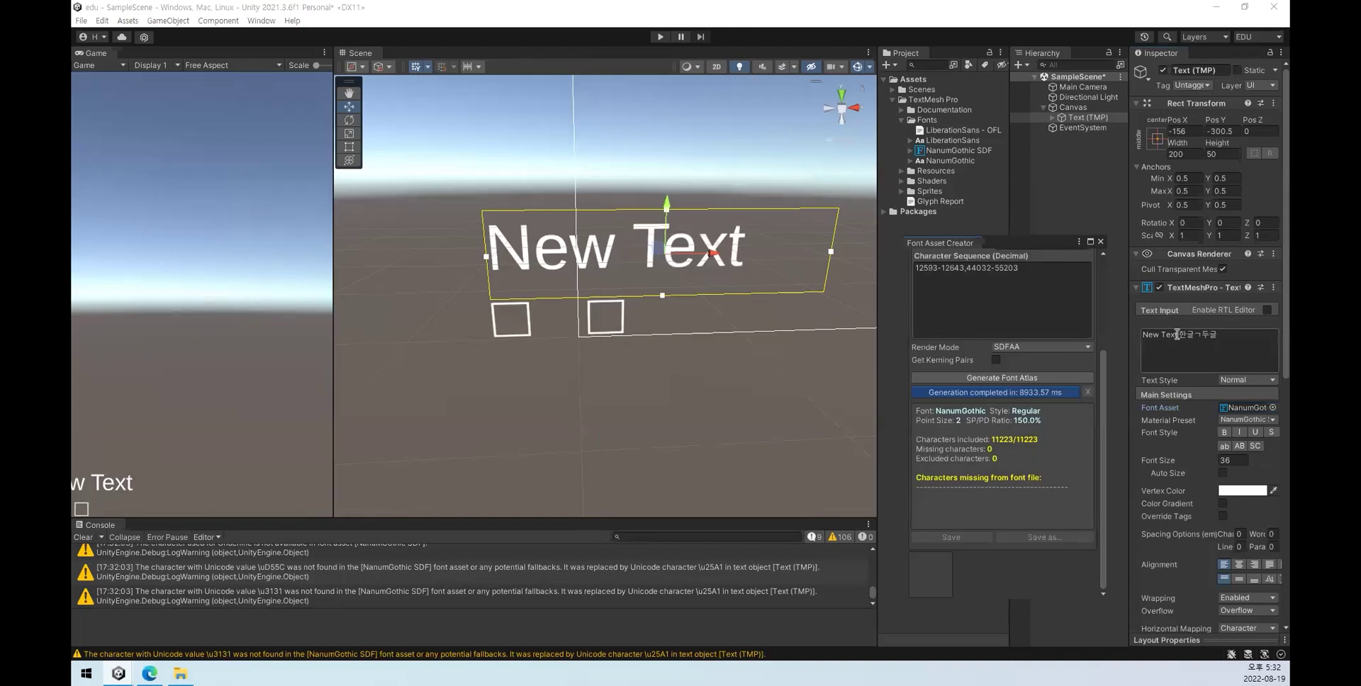
pyautogui.scroll(4, 1062, 492)
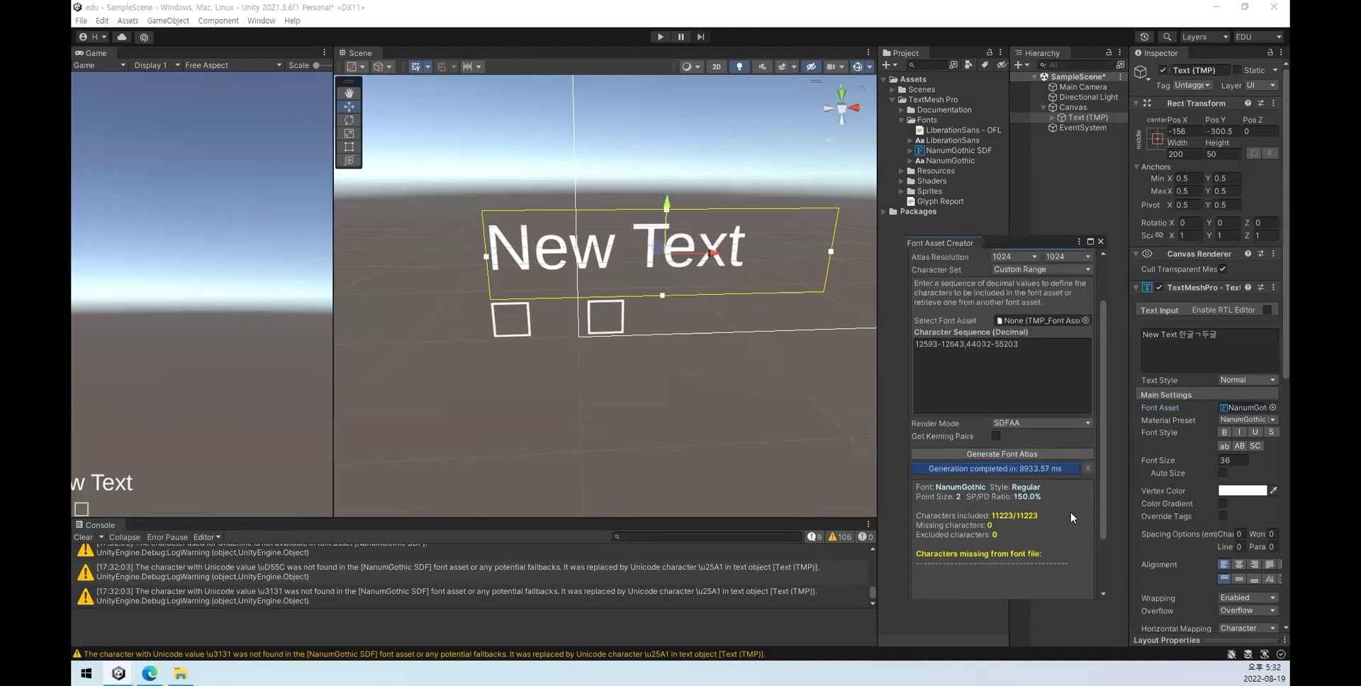
pyautogui.scroll(-1, 1048, 560)
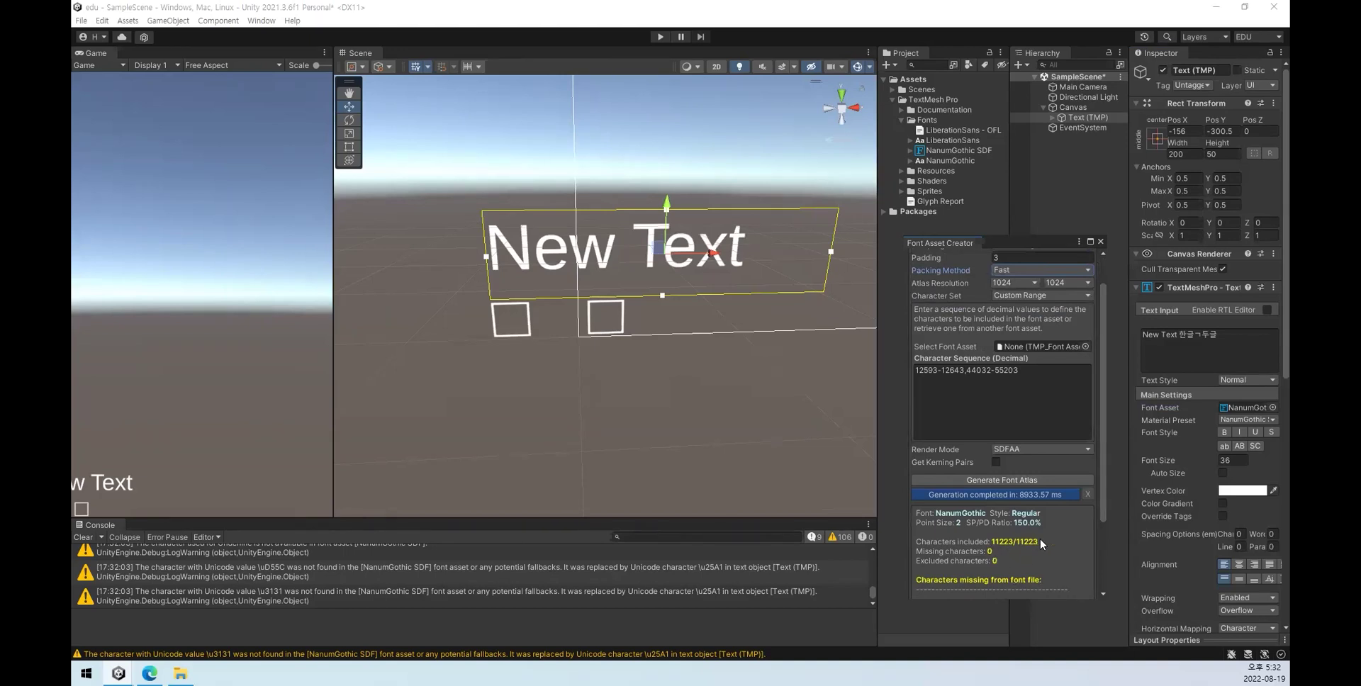
pyautogui.scroll(-2, 1036, 537)
pyautogui.scroll(3, 1036, 529)
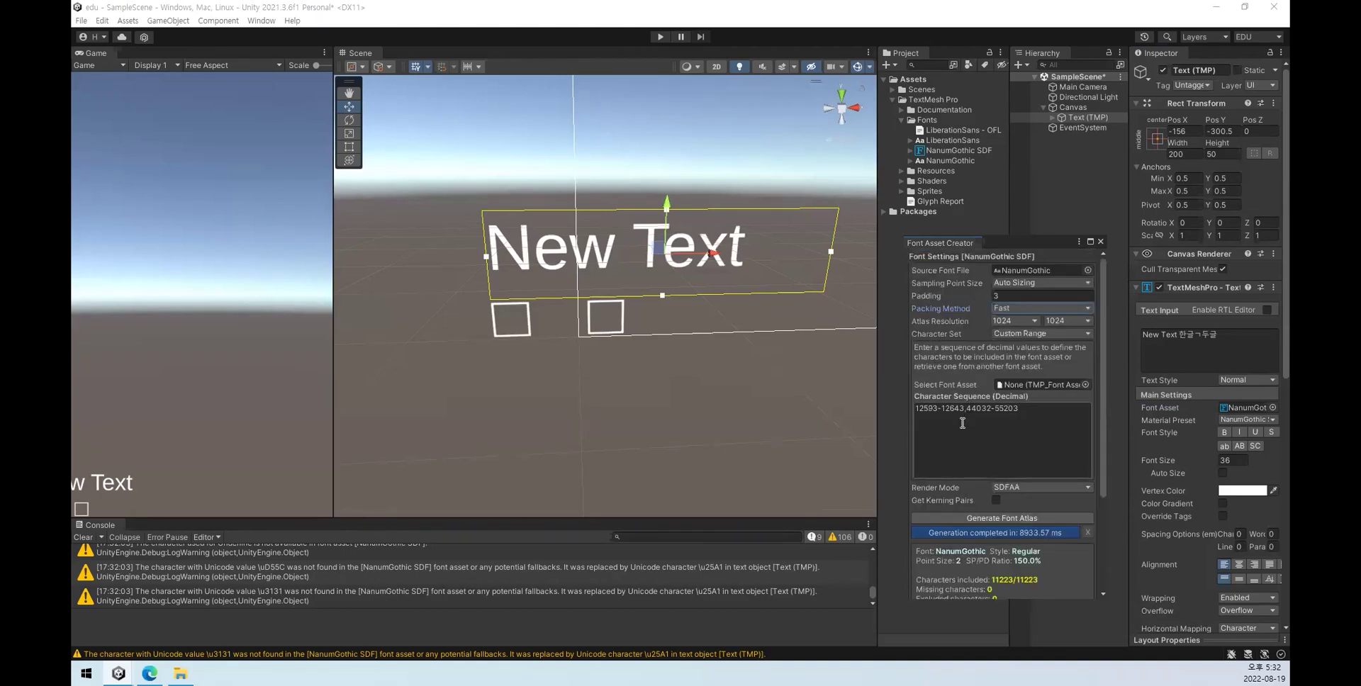
pyautogui.click(1015, 296)
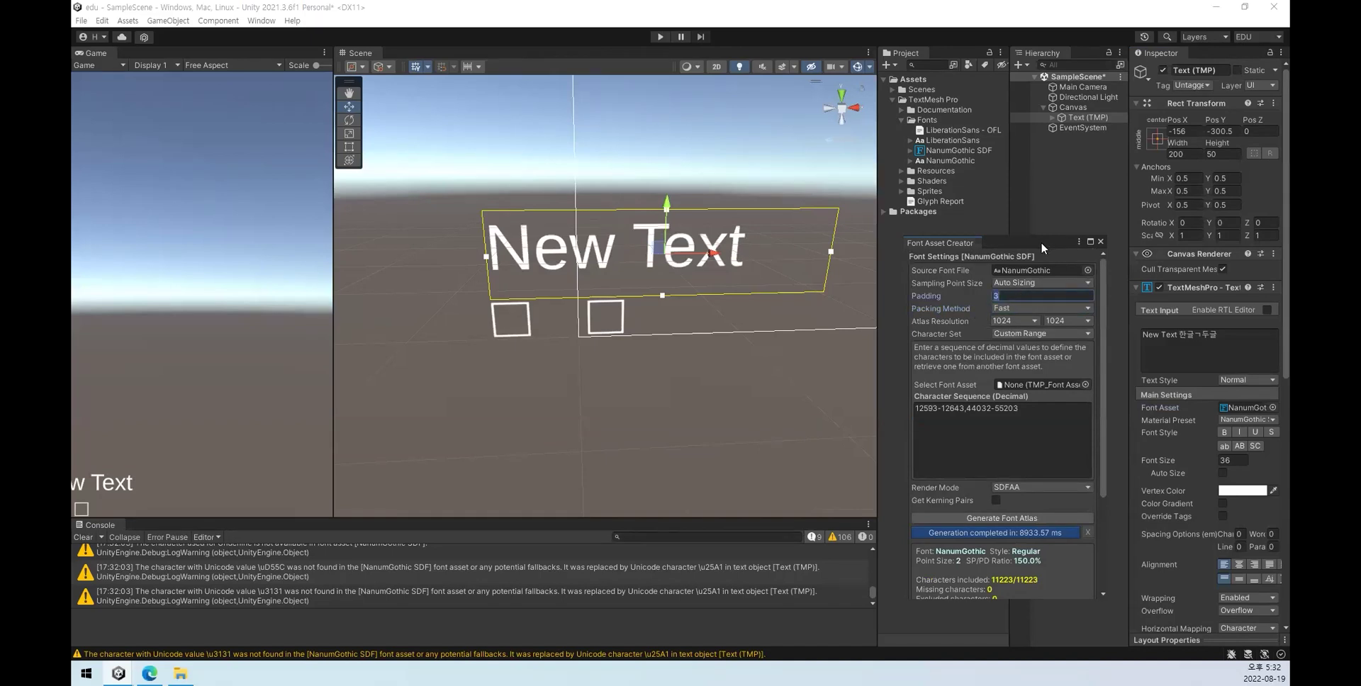
pyautogui.moveTo(1040, 241); pyautogui.dragTo(712, 235)
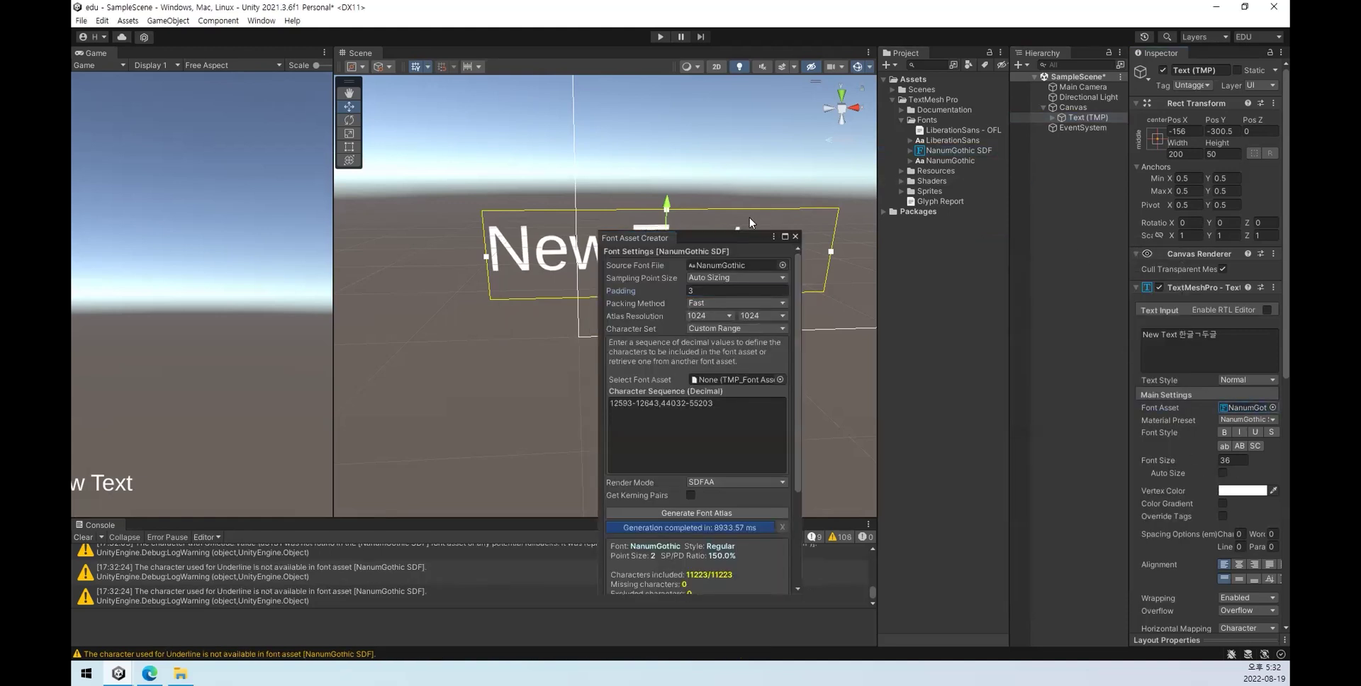
pyautogui.click(733, 241)
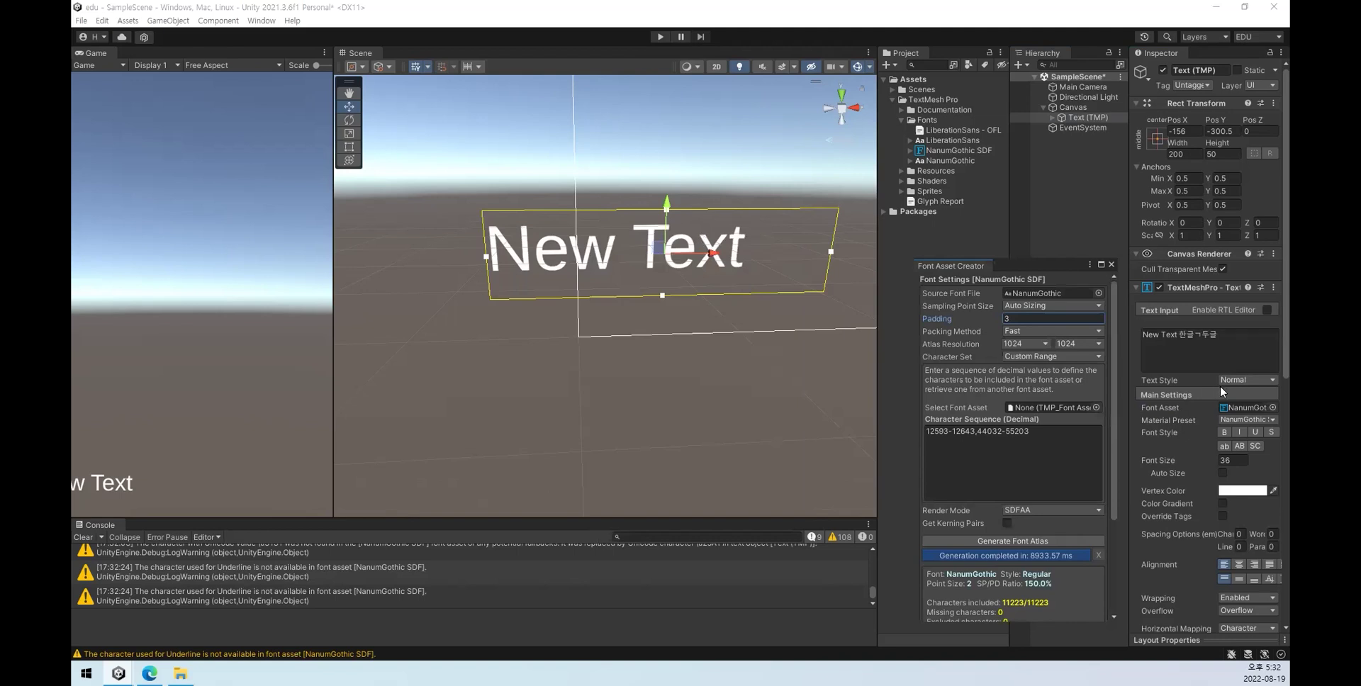
# Step: Replace the whole text of the Text (TMP) object with 한글
pyautogui.click(1241, 335)
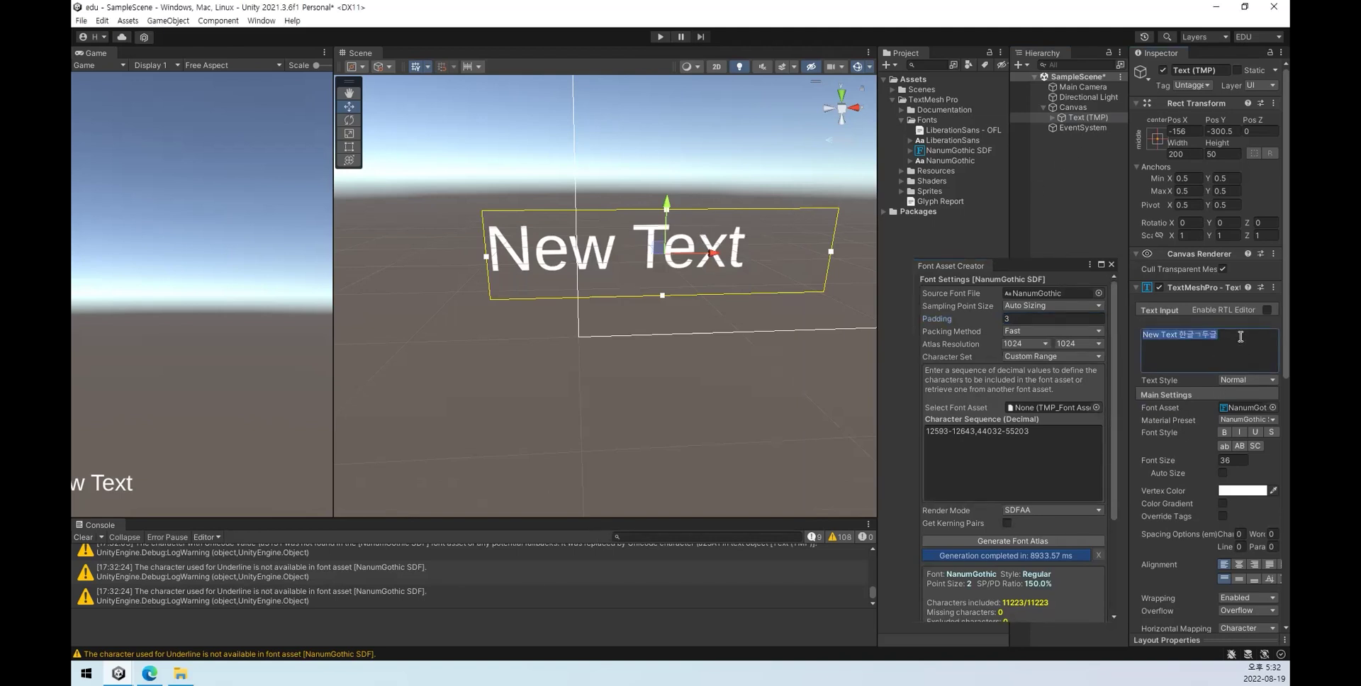
pyautogui.press('BackSpace')
pyautogui.press('BackSpace')
pyautogui.press('BackSpace')
pyautogui.press('BackSpace')
pyautogui.press('BackSpace')
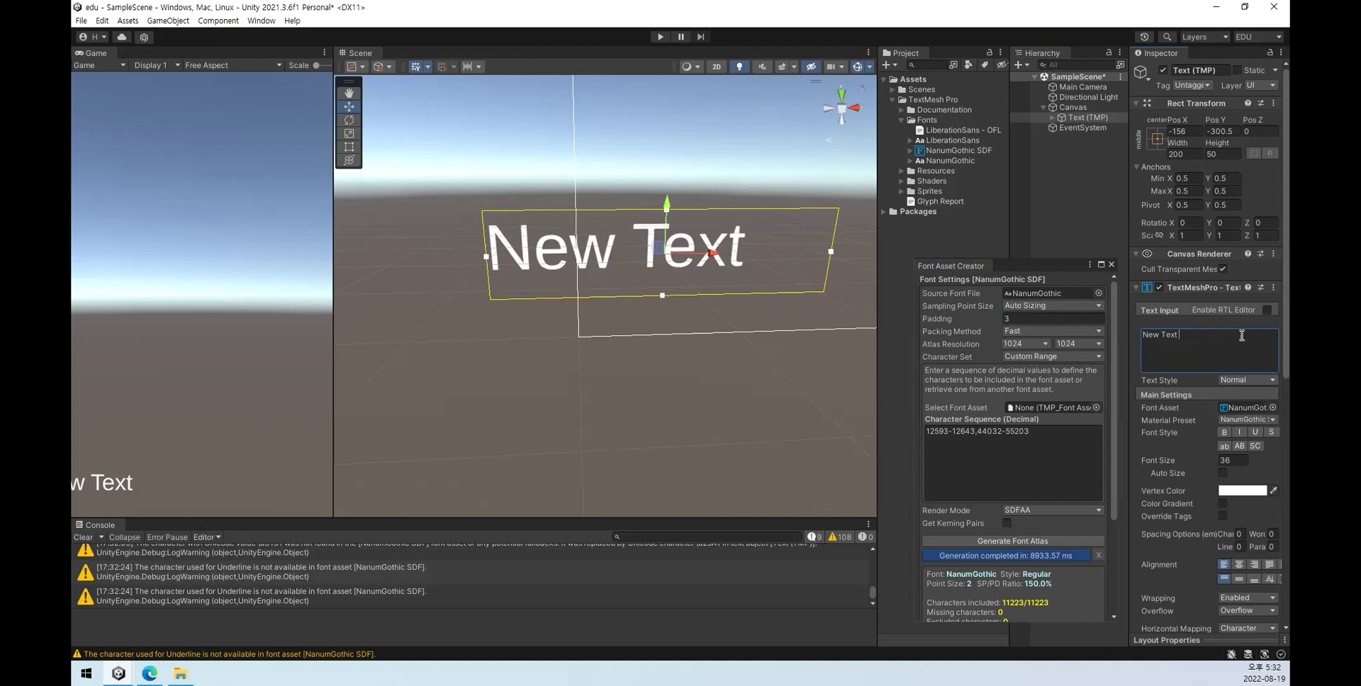
pyautogui.press('BackSpace')
pyautogui.press('BackSpace')
pyautogui.press('BackSpace')
pyautogui.press('BackSpace')
pyautogui.press('BackSpace')
pyautogui.press('BackSpace')
pyautogui.press('BackSpace')
pyautogui.press('BackSpace')
pyautogui.write('한글')
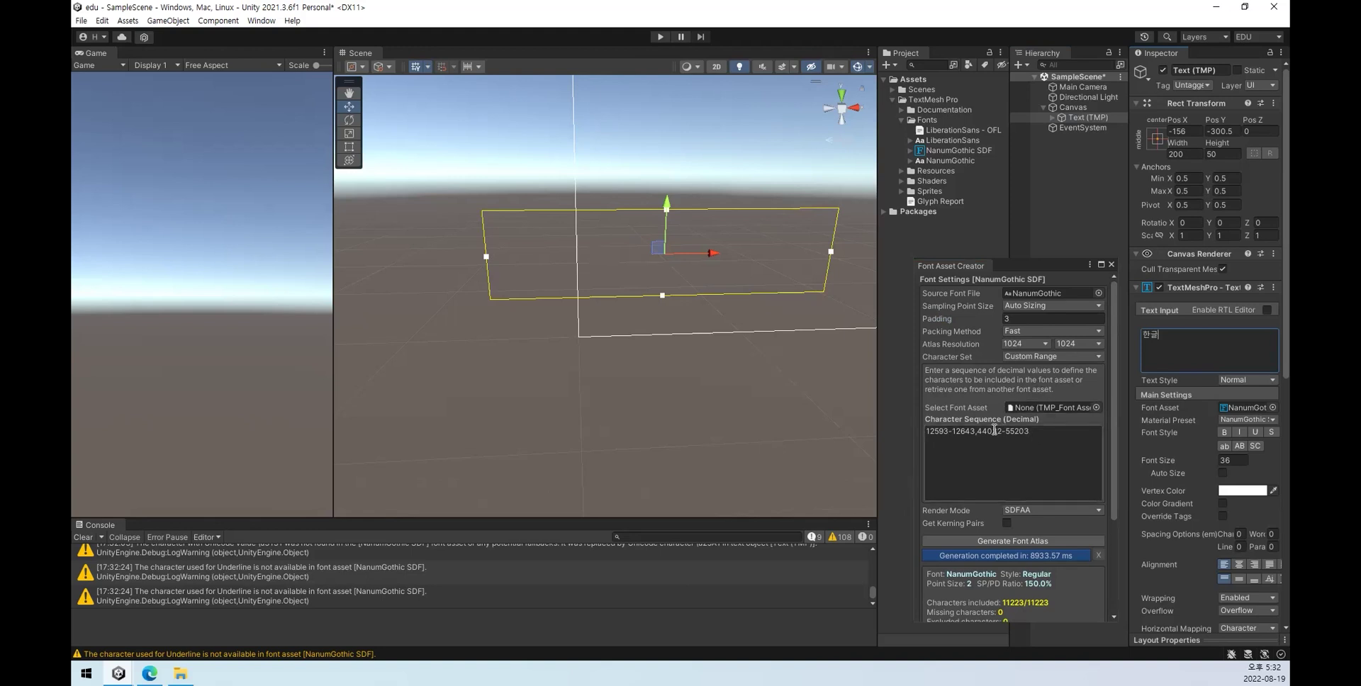
pyautogui.click(1022, 318)
pyautogui.write('5')
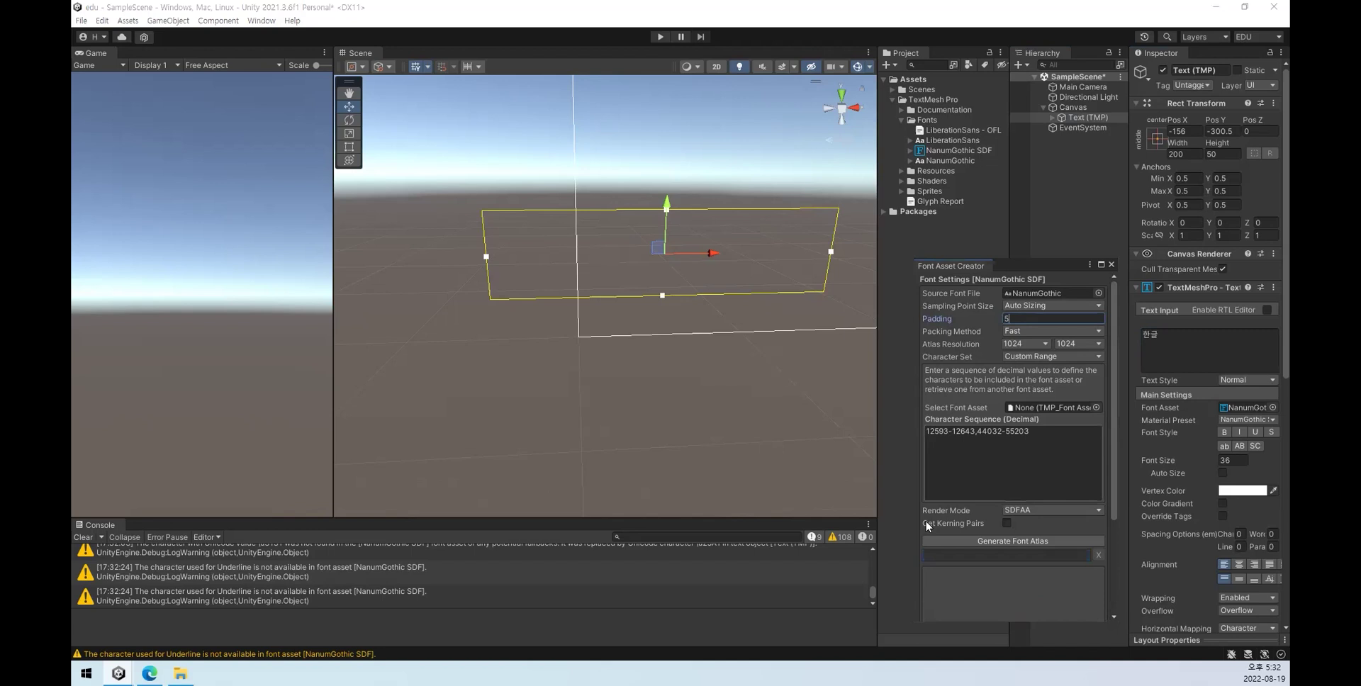
pyautogui.click(978, 435)
pyautogui.click(979, 434)
pyautogui.moveTo(978, 434); pyautogui.dragTo(926, 432)
pyautogui.press('BackSpace')
# Step: Regenerate the font atlas, save it to the NanumGothic SDF asset, and close the Font Asset Creator
pyautogui.click(1035, 541)
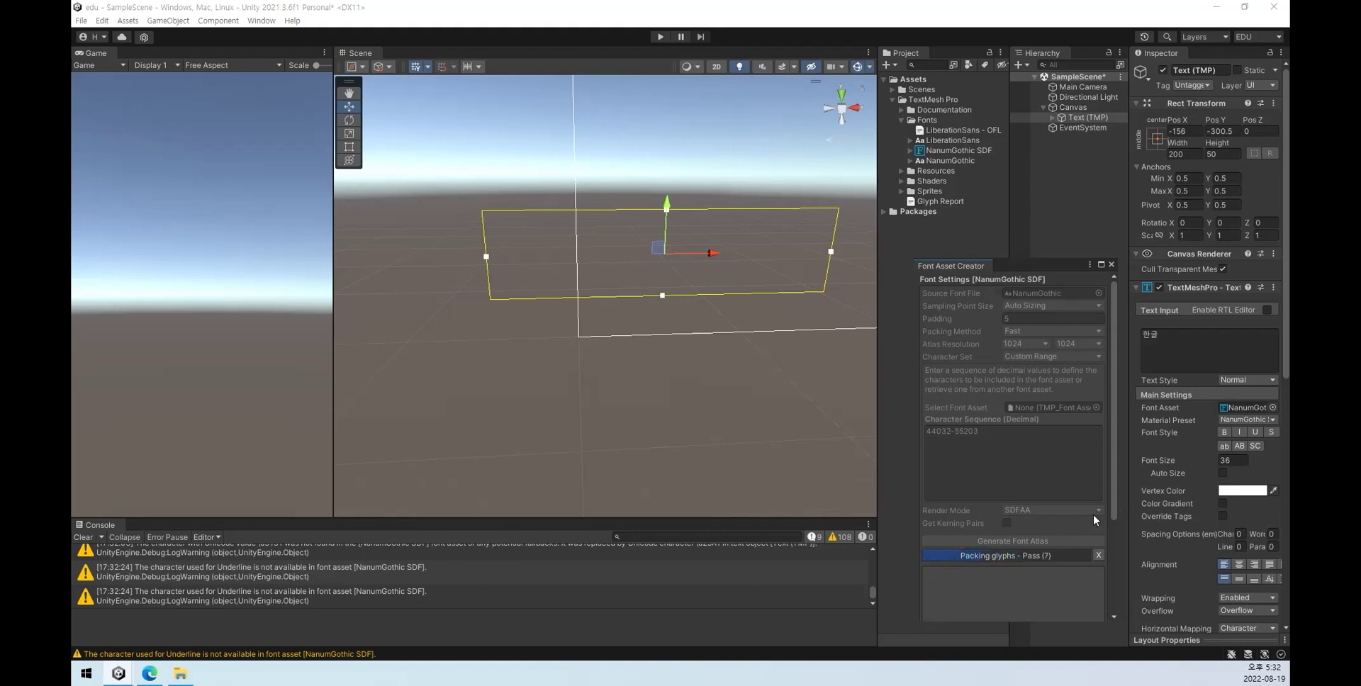
pyautogui.scroll(-3, 1093, 513)
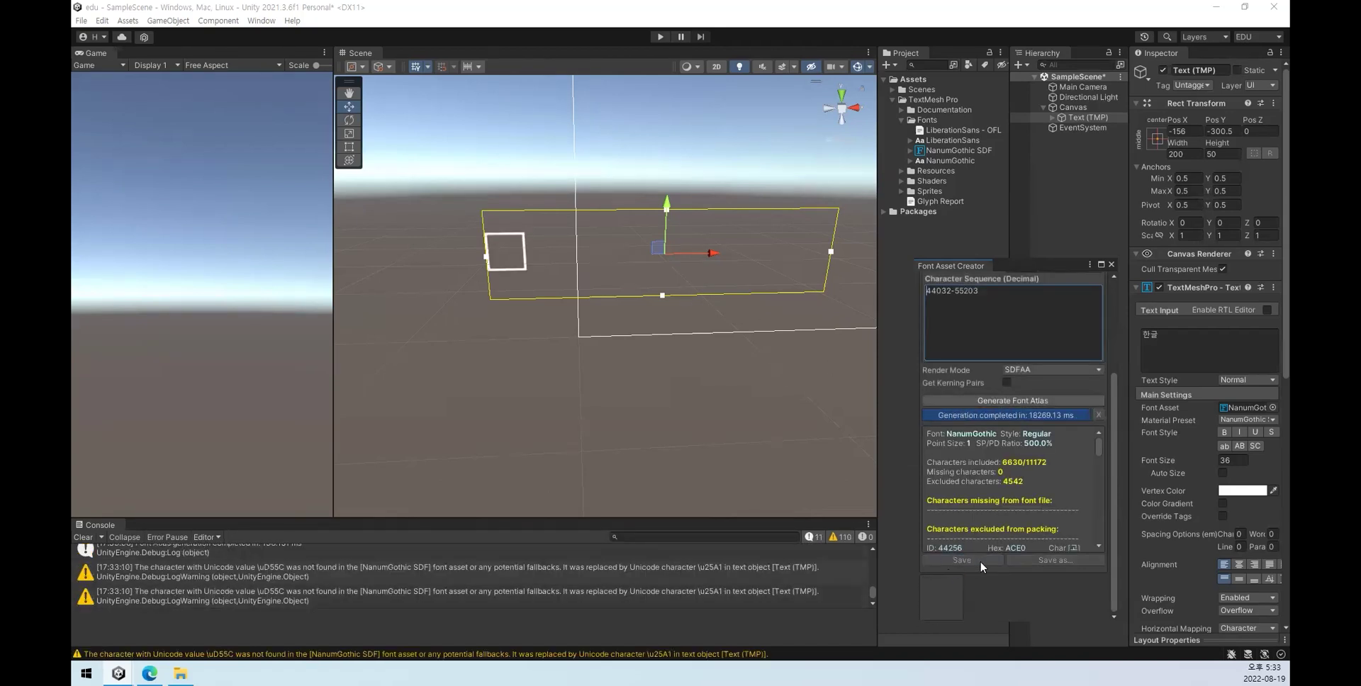
pyautogui.click(1112, 265)
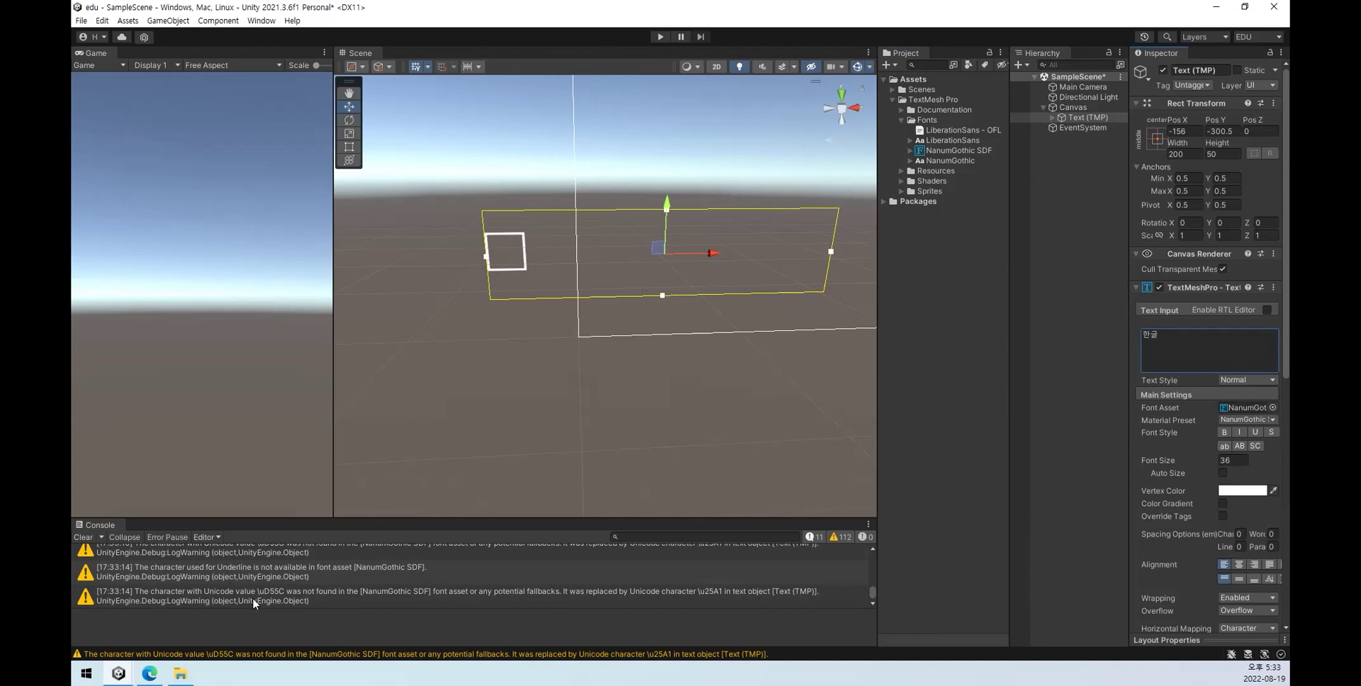
pyautogui.doubleClick(1204, 336)
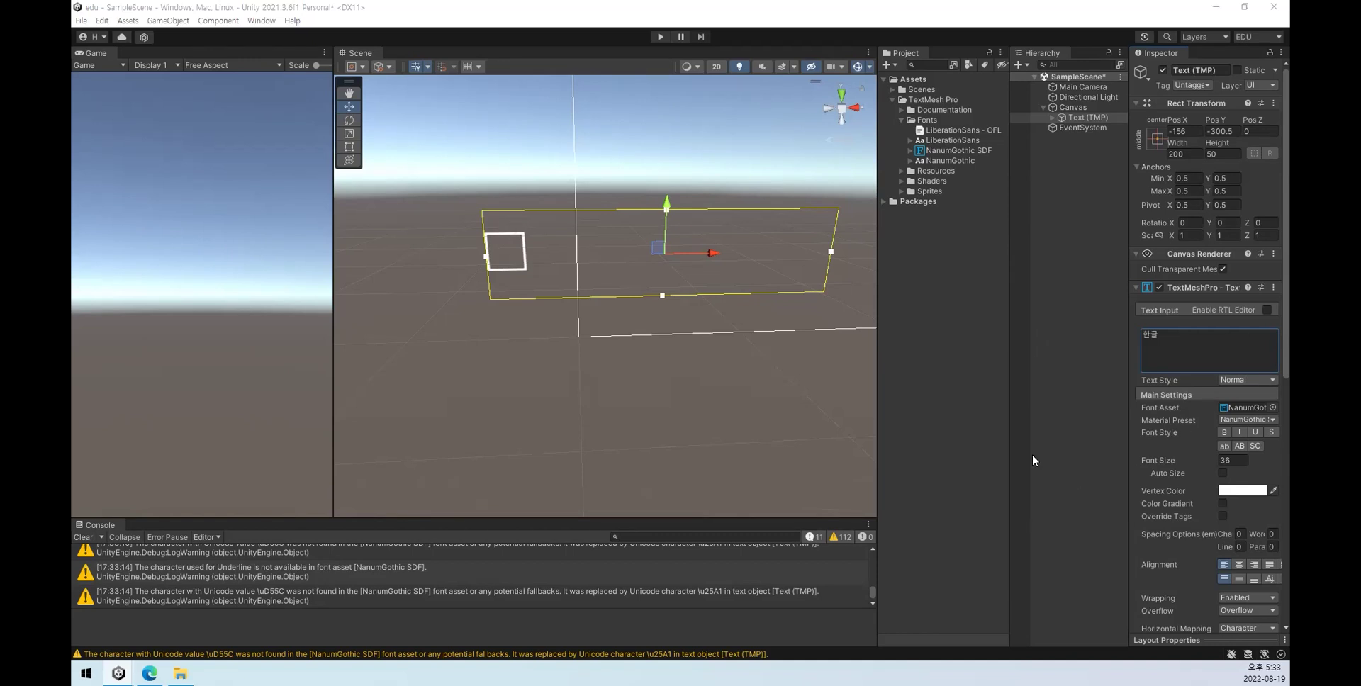
pyautogui.click(262, 21)
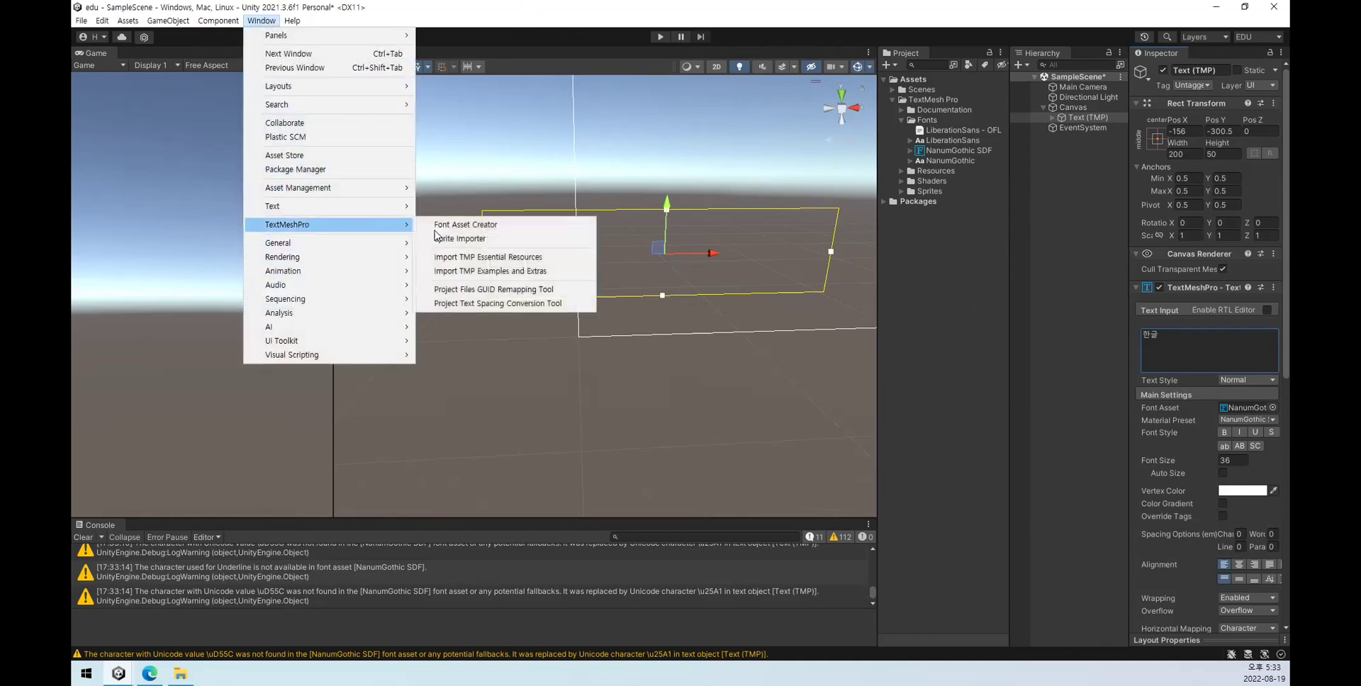
pyautogui.click(460, 224)
pyautogui.click(1018, 452)
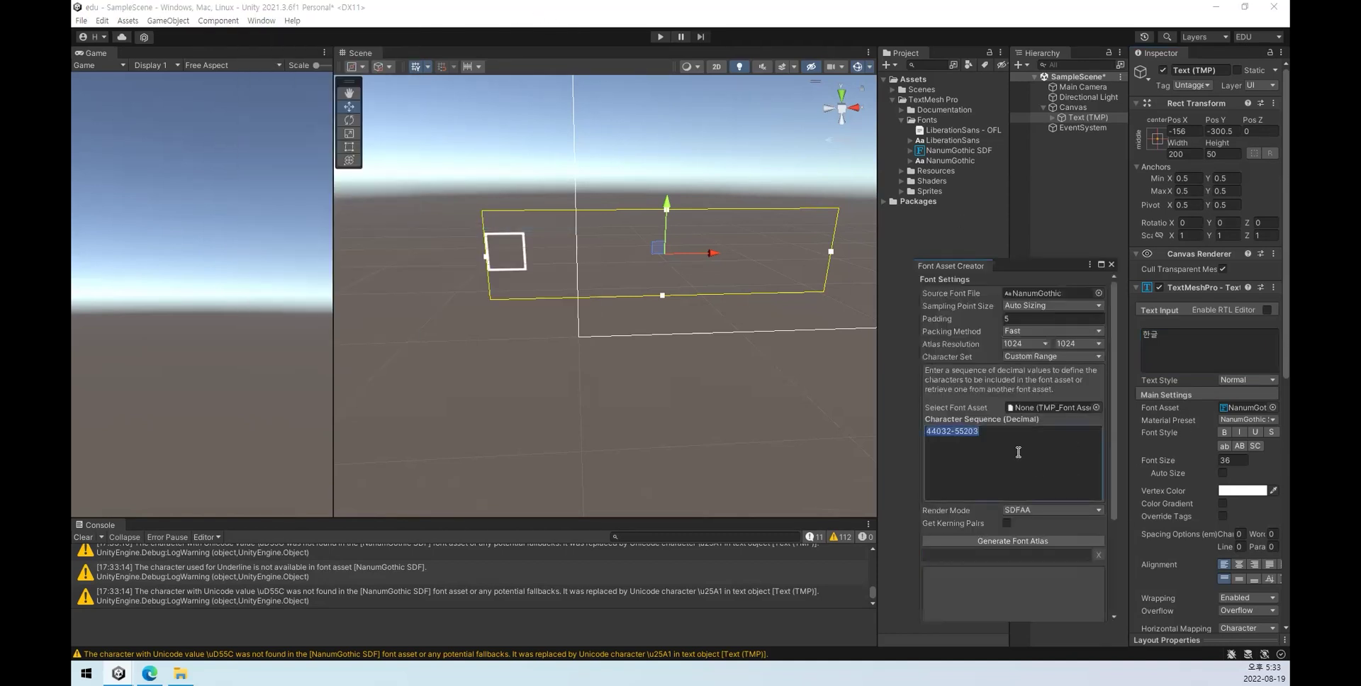
pyautogui.press('Right')
pyautogui.click(1035, 456)
pyautogui.hotkey('ctrl', 'v')
# Step: Replace 한글 in the Text (TMP) object's text with the consonants ㄱㄴㄷ
pyautogui.click(1211, 346)
pyautogui.press('BackSpace')
pyautogui.press('BackSpace')
pyautogui.write('ㄱㄴㄷ')
# Step: Set the atlas resolution to 2048 by 2048, generate the font atlas and check its generation report
pyautogui.click(1056, 468)
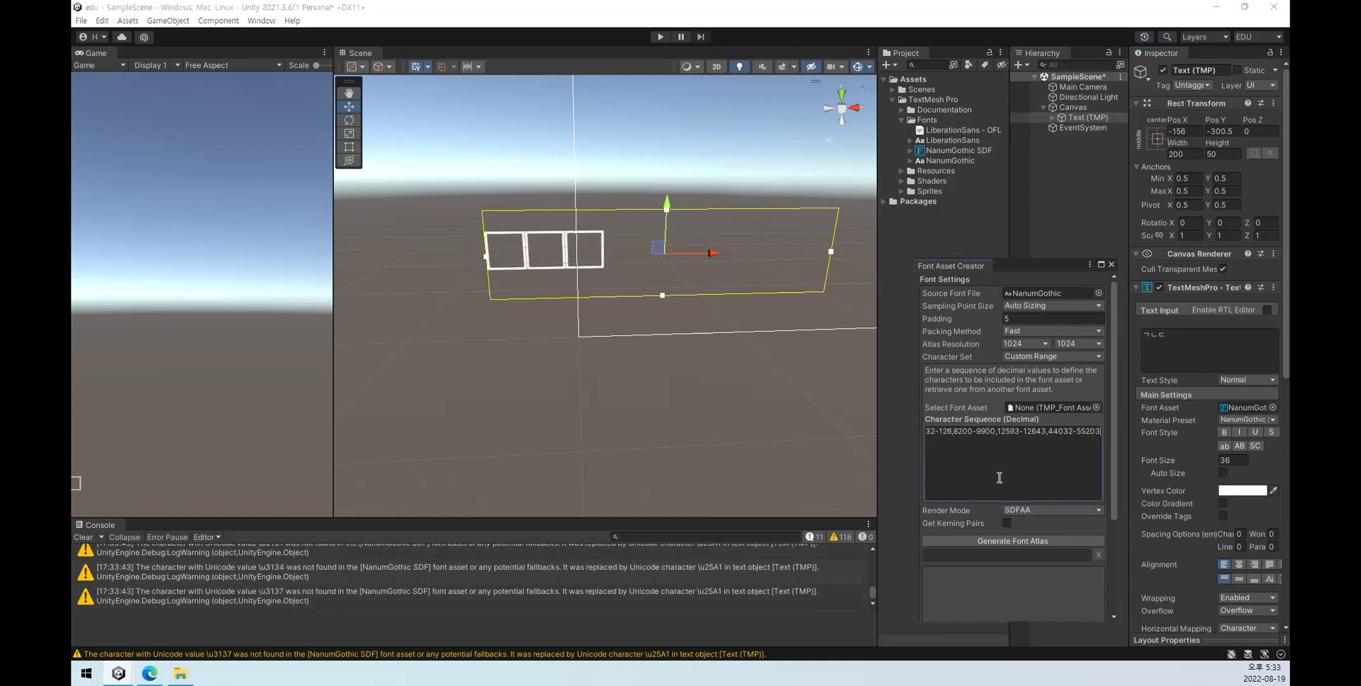
pyautogui.click(1024, 543)
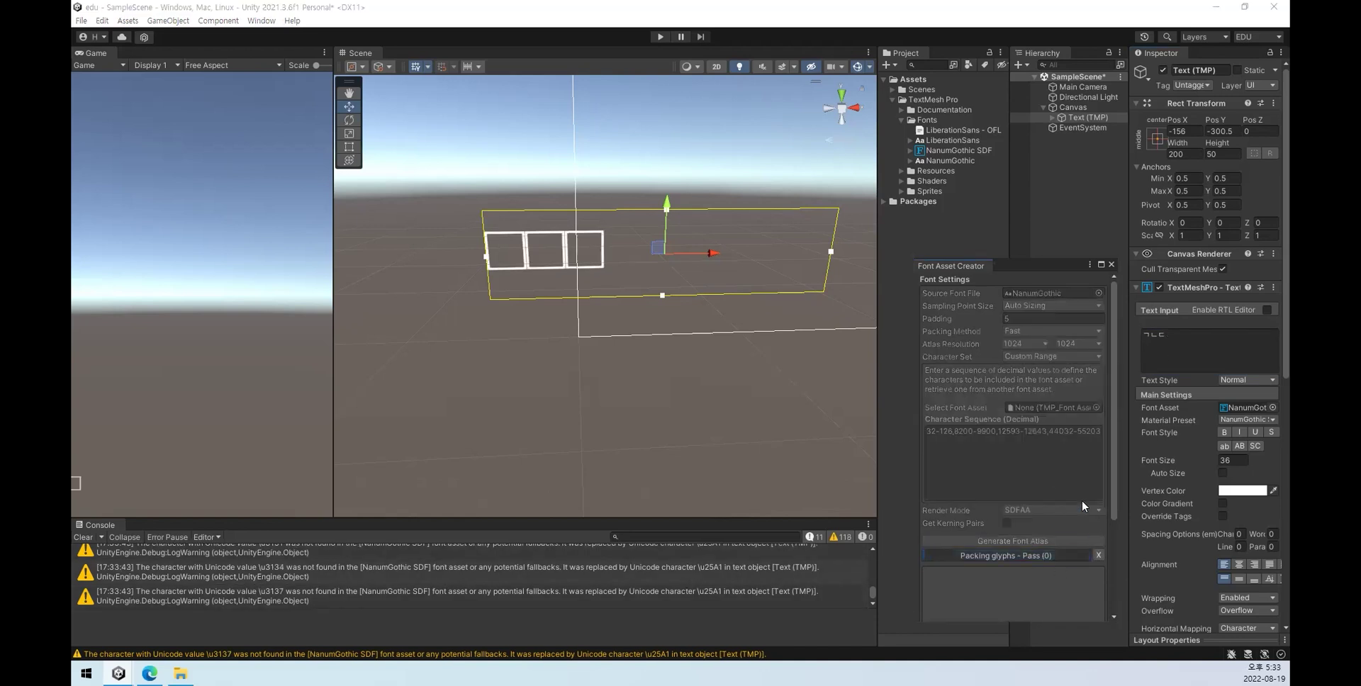
pyautogui.click(1021, 343)
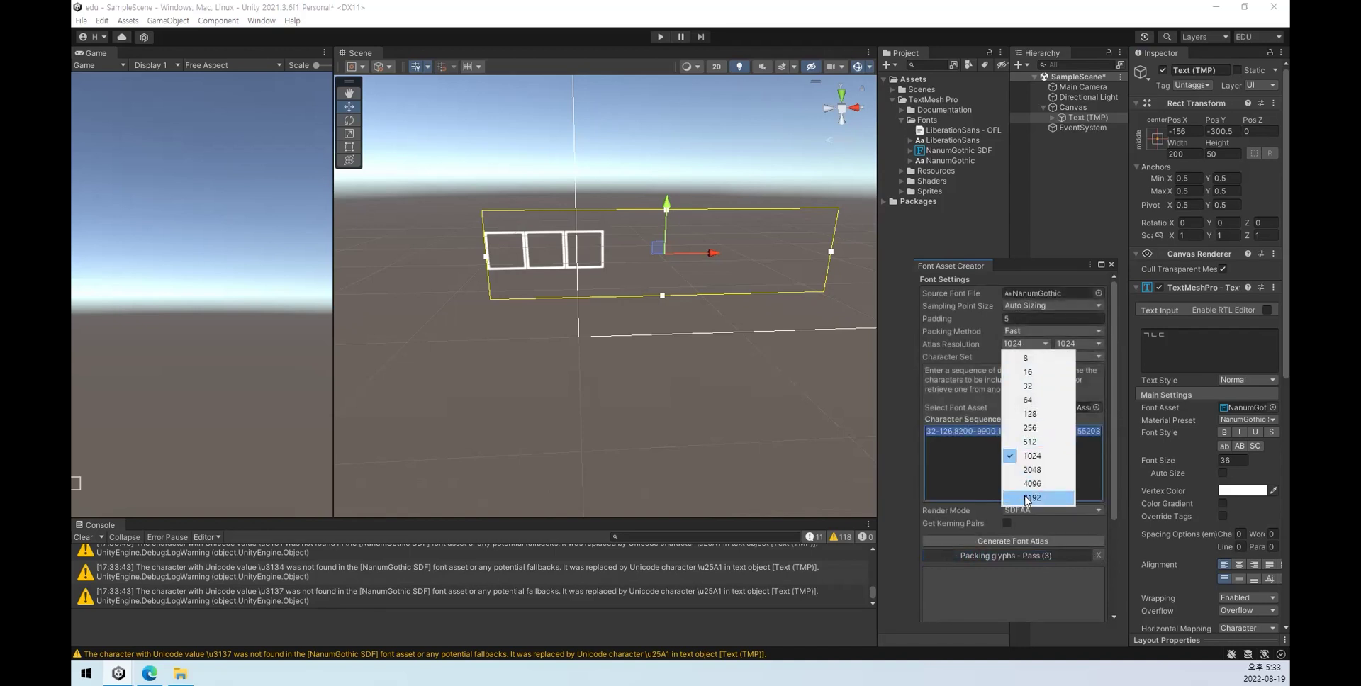
pyautogui.click(1032, 469)
pyautogui.click(1073, 344)
pyautogui.click(1075, 469)
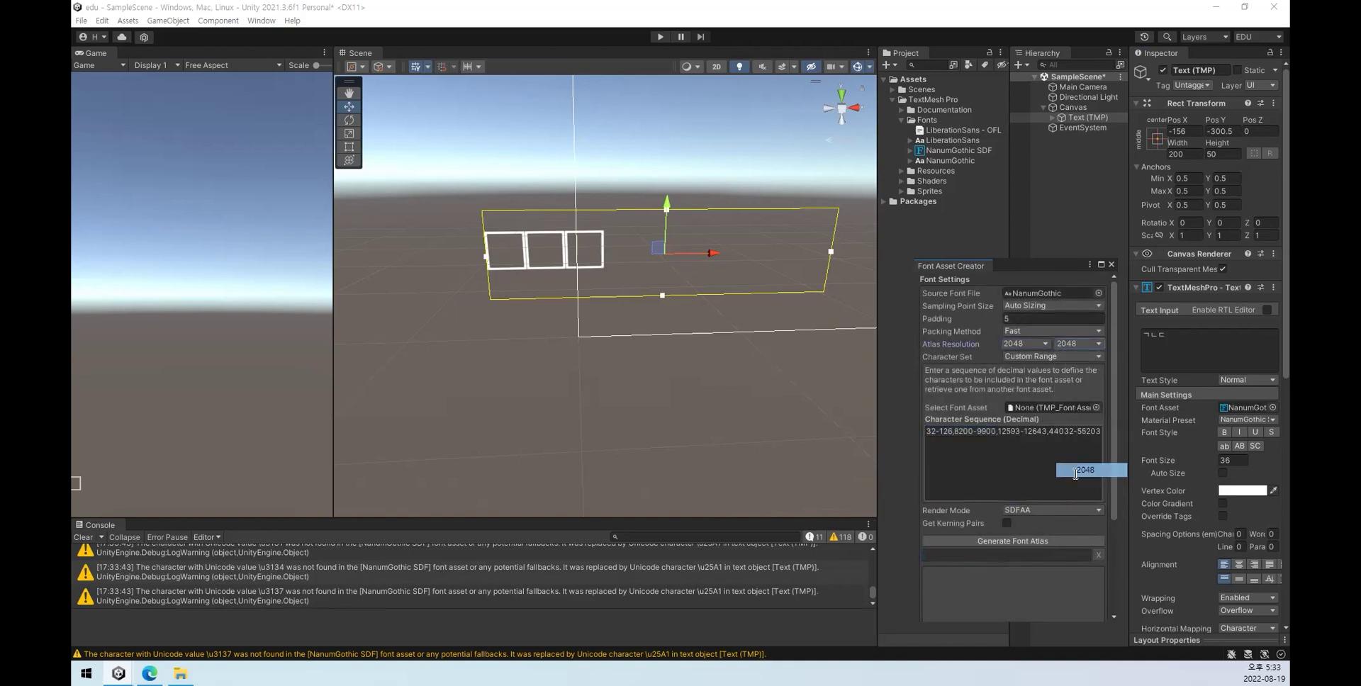
pyautogui.click(1019, 541)
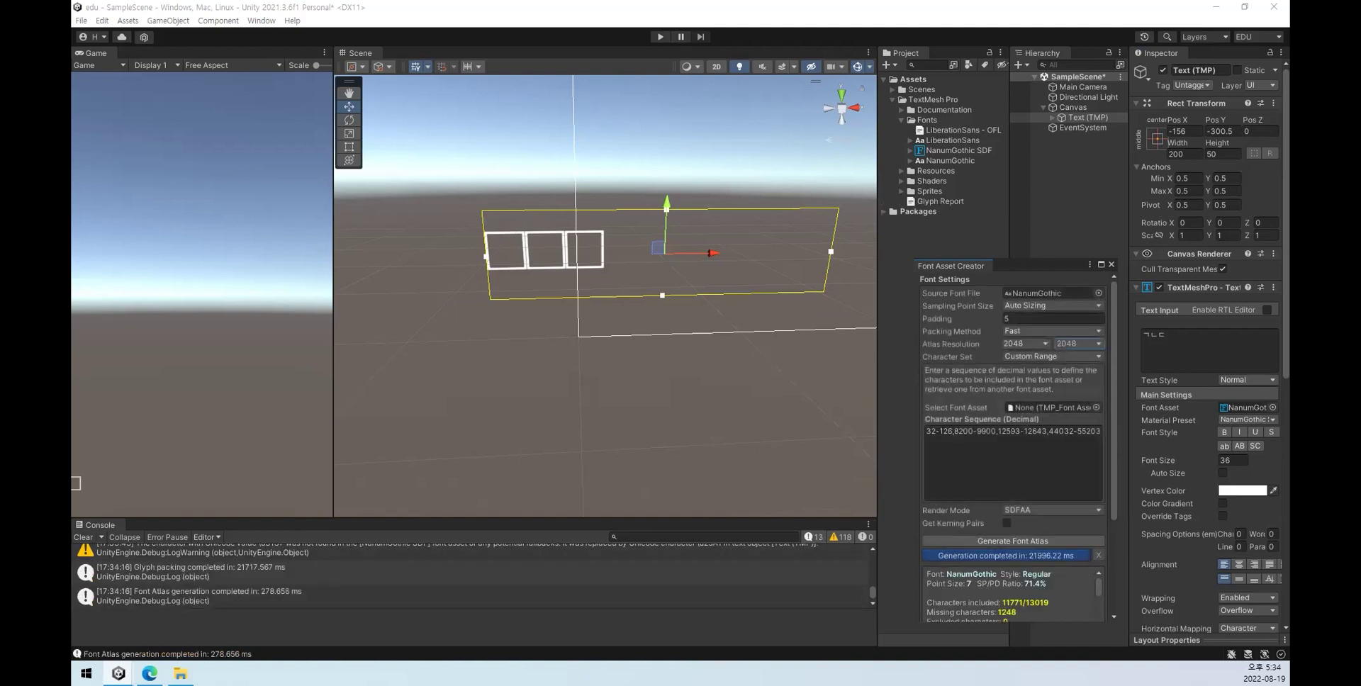
pyautogui.scroll(-3, 1031, 605)
pyautogui.scroll(3, 1049, 601)
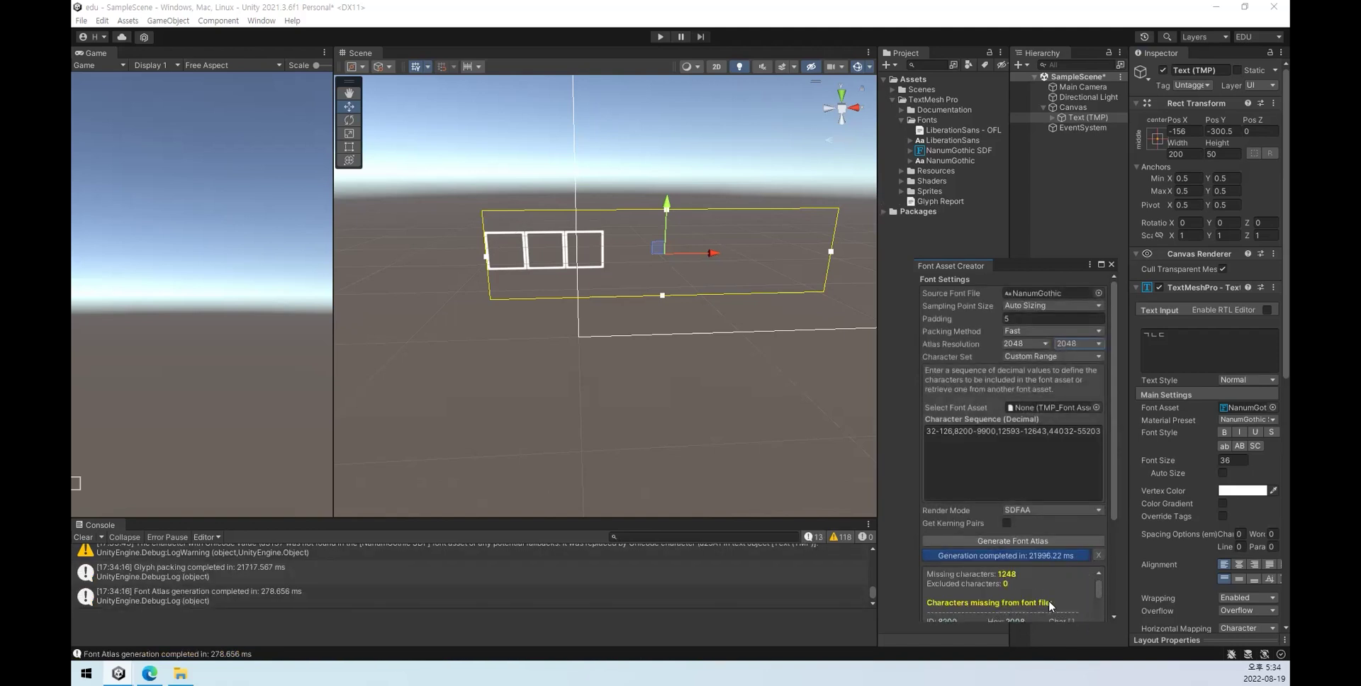
# Step: Append 한글 after ㄱㄴㄷ in the Text (TMP) object and choose the NanumGothic SDF from TextMesh Pro/Fonts as its font asset
pyautogui.click(1223, 342)
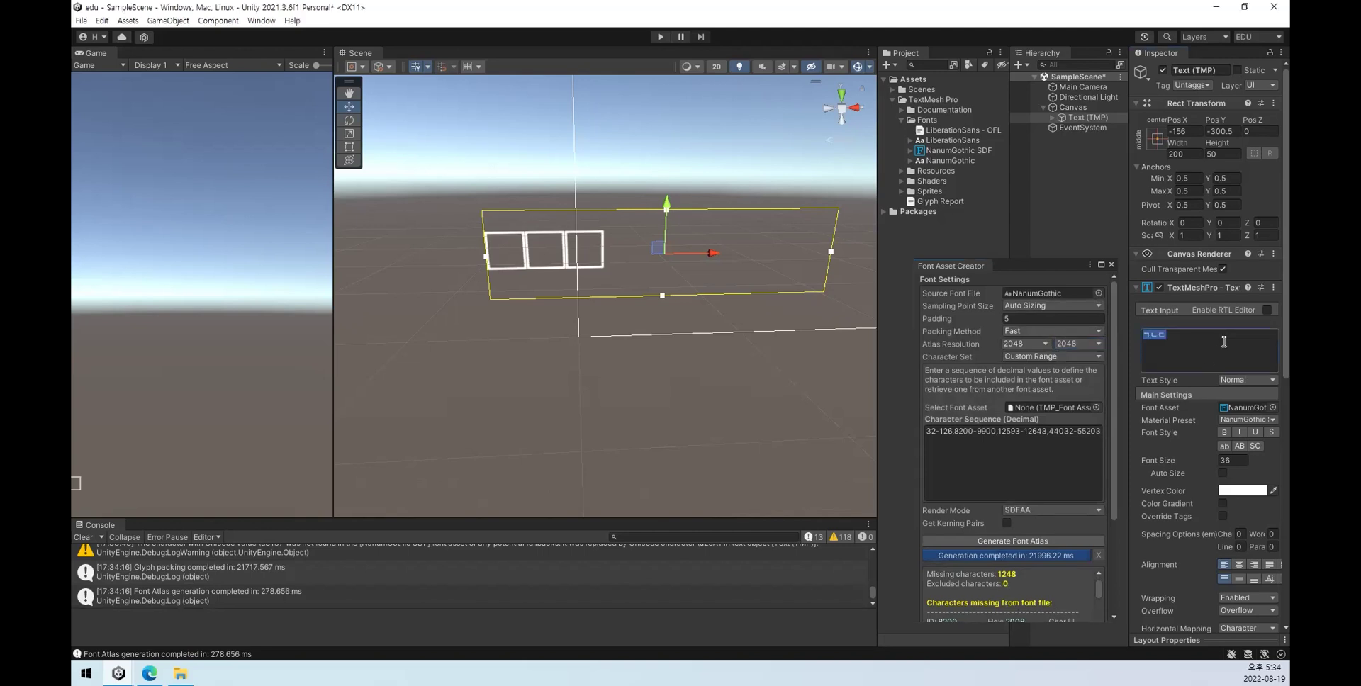
pyautogui.write('해글')
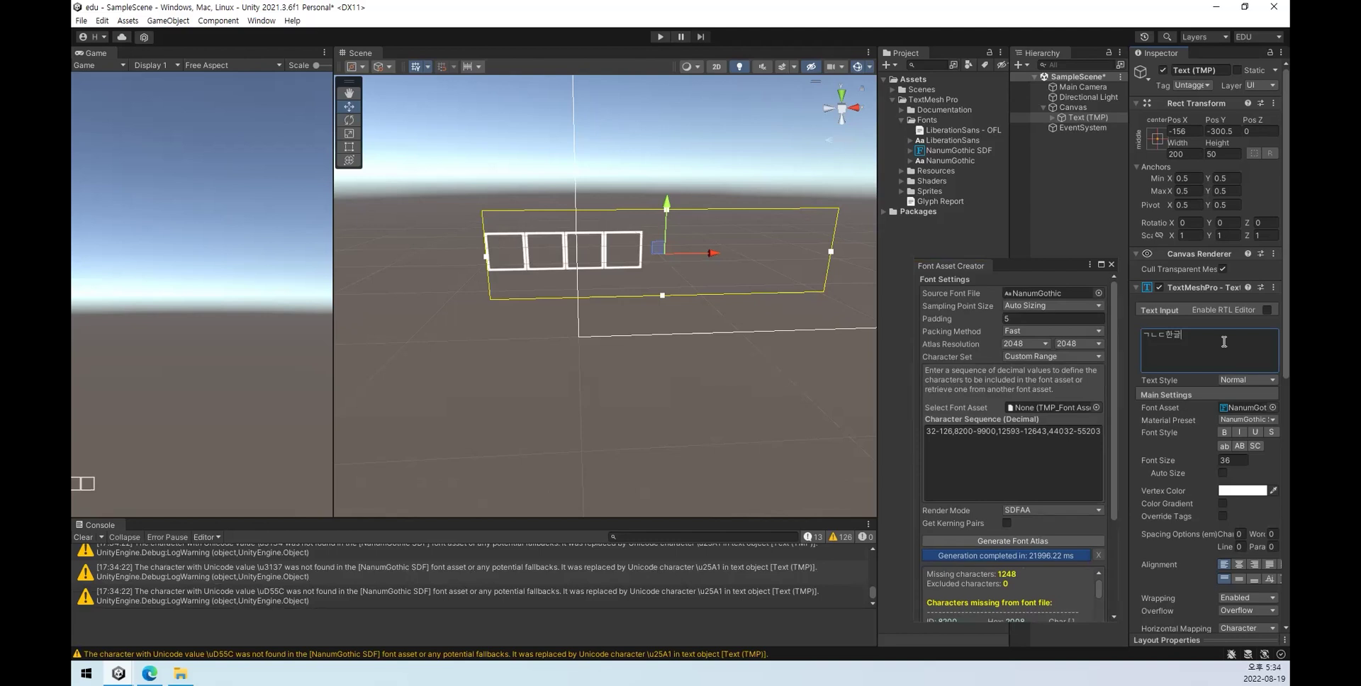
pyautogui.moveTo(1031, 262); pyautogui.dragTo(893, 149)
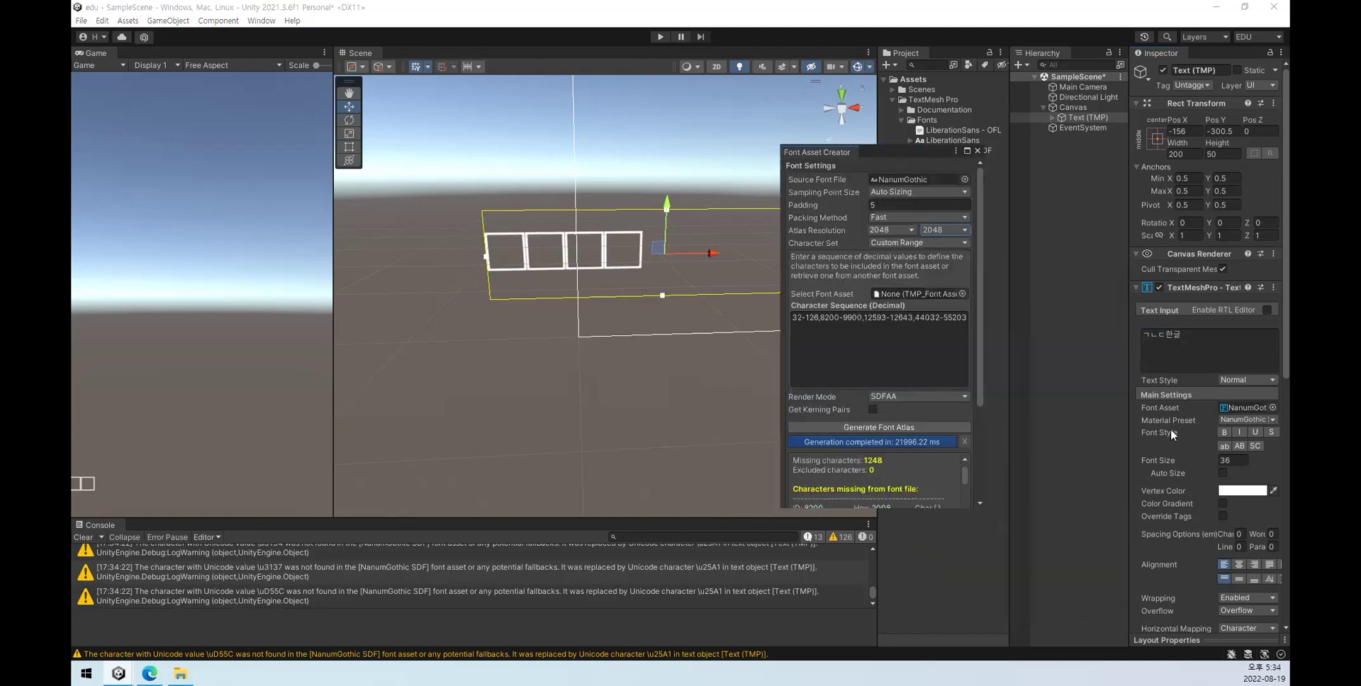
pyautogui.click(1273, 407)
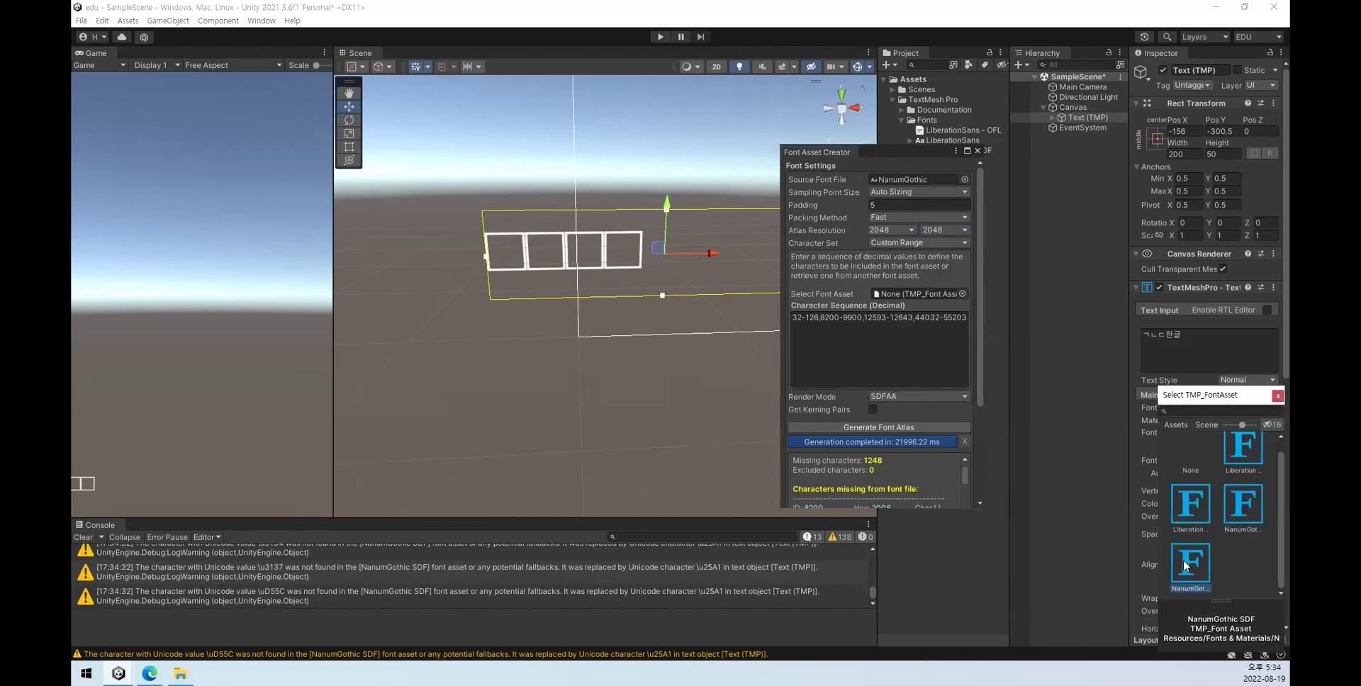
# Step: Switch the Font Asset Creator's character set to Custom Characters and enter 한글 as the character list
pyautogui.click(914, 242)
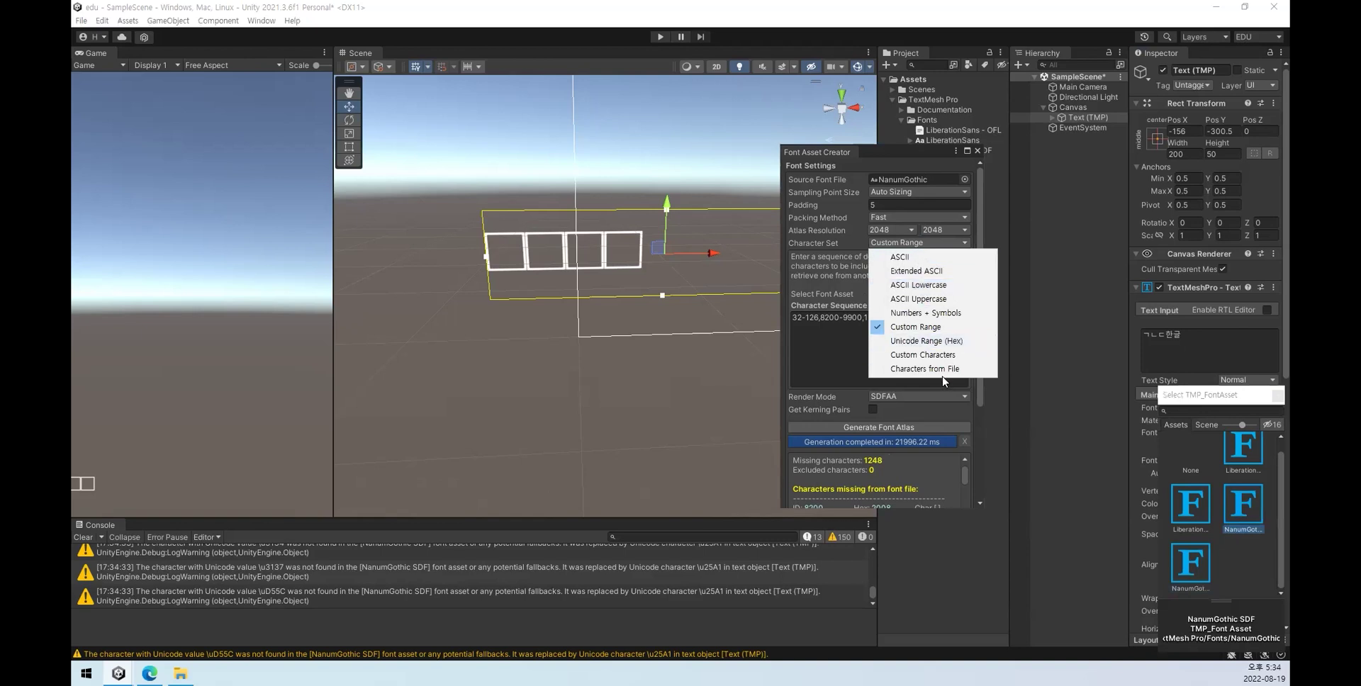
pyautogui.click(936, 354)
pyautogui.click(896, 328)
pyautogui.write('한글')
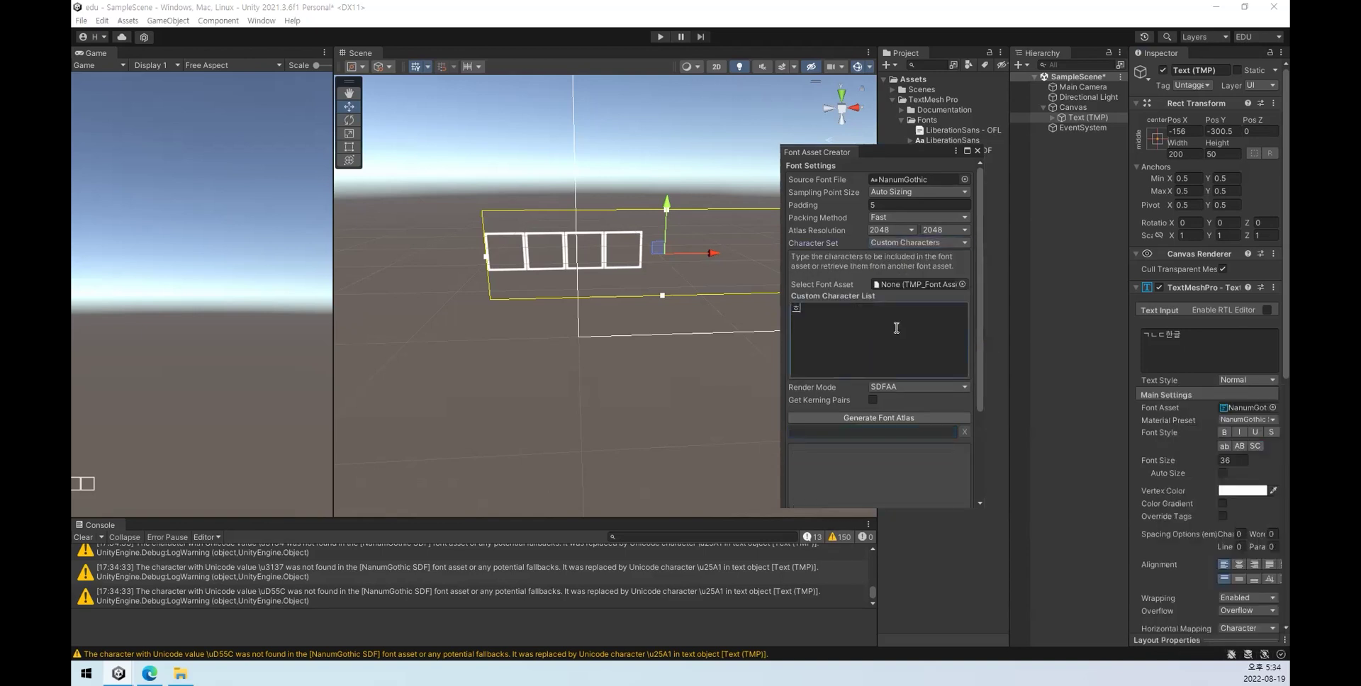
# Step: Generate the font atlas and save it over the existing NanumGothic SDF.asset file
pyautogui.click(883, 418)
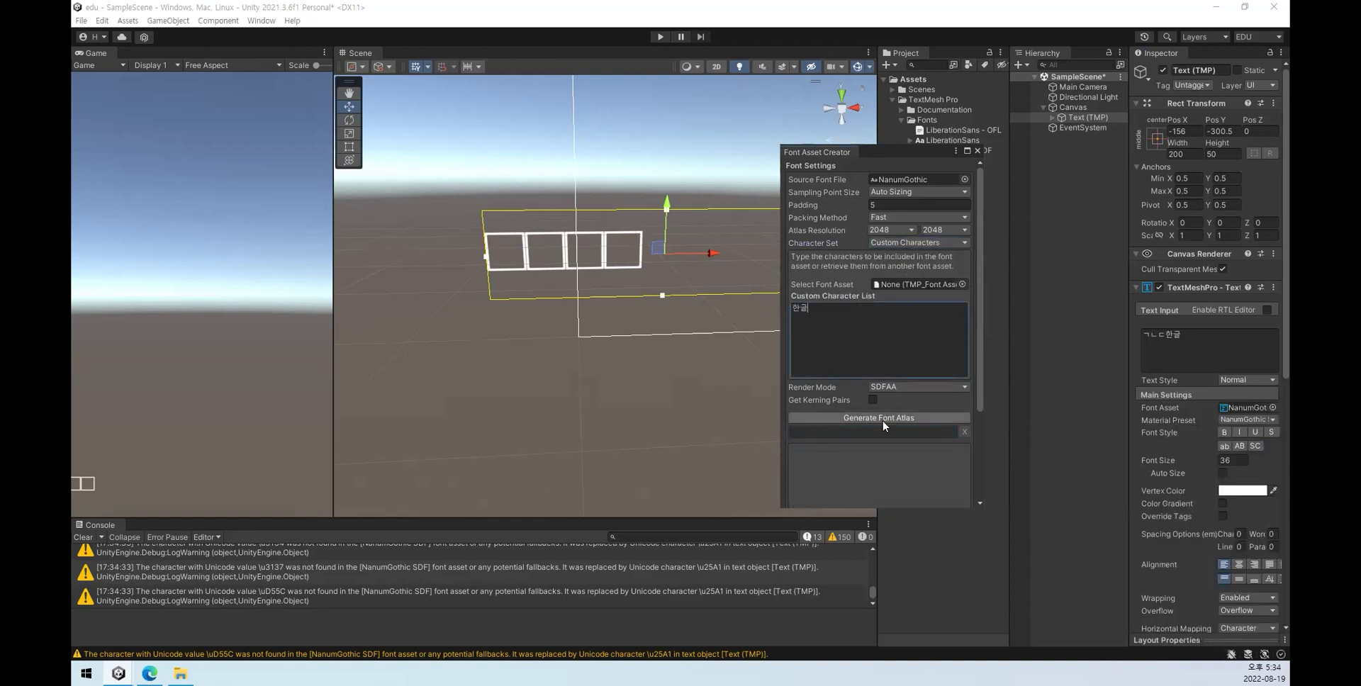
pyautogui.scroll(-3, 879, 426)
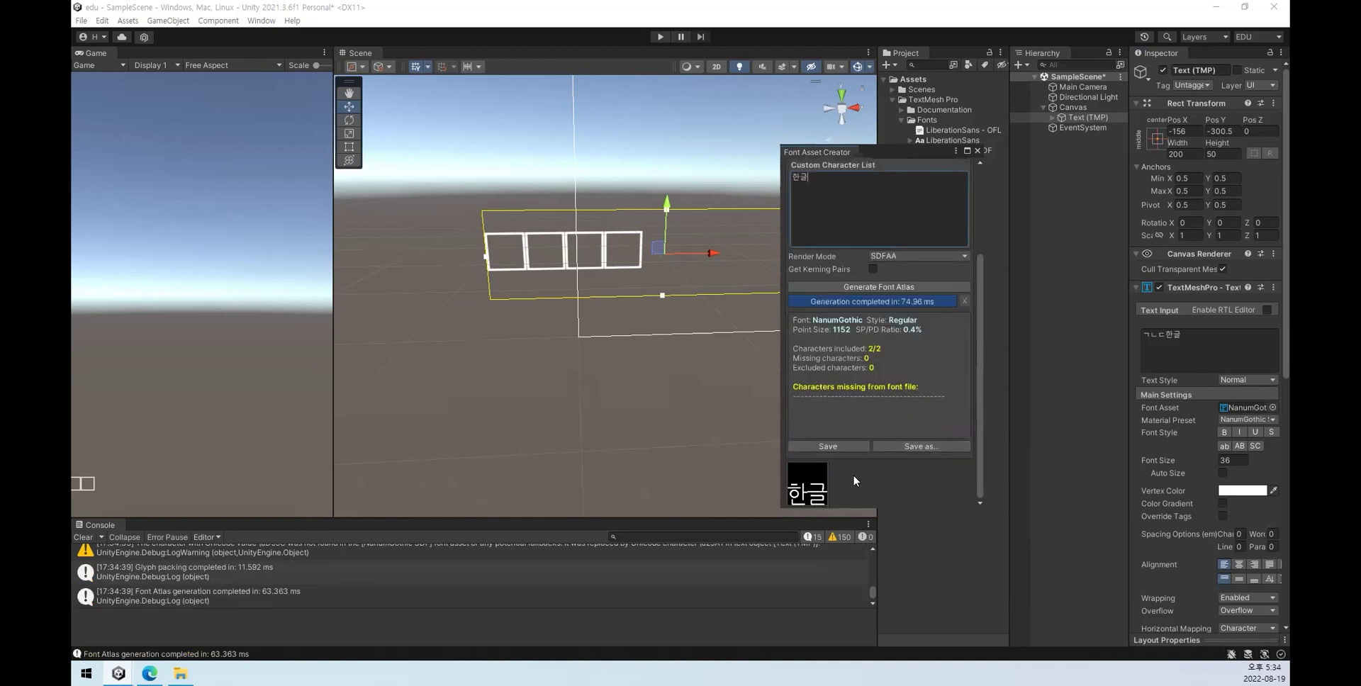
pyautogui.click(832, 448)
pyautogui.doubleClick(313, 120)
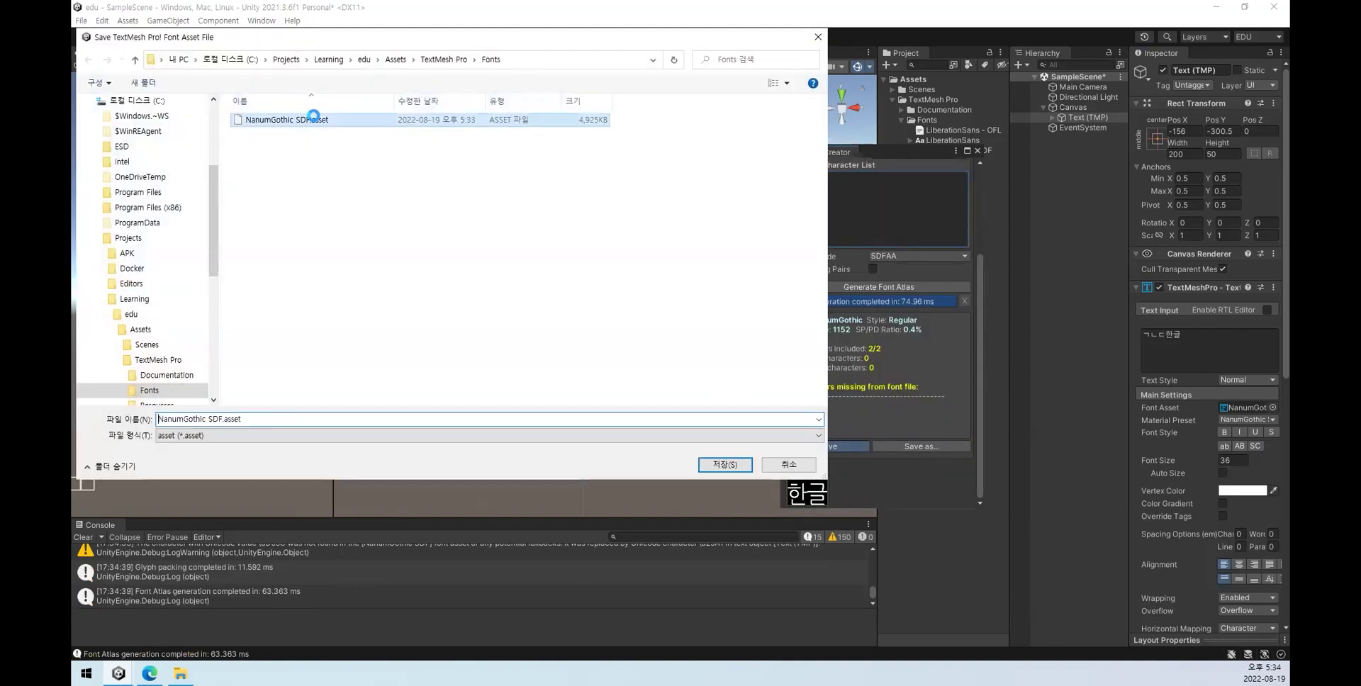
pyautogui.click(698, 336)
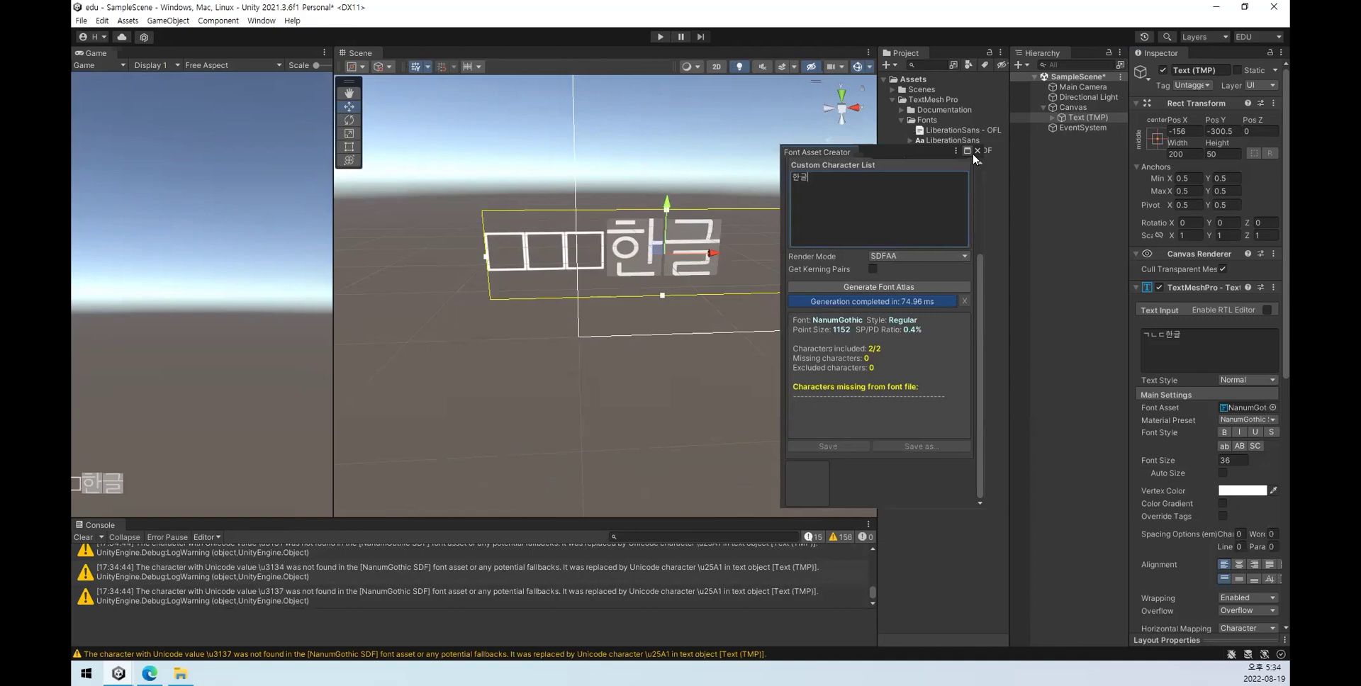
# Step: Remove ㄱㄴㄷ from the Text (TMP) object's text, keeping only 한글, and save the scene
pyautogui.click(1169, 333)
pyautogui.moveTo(1168, 333); pyautogui.dragTo(1073, 312)
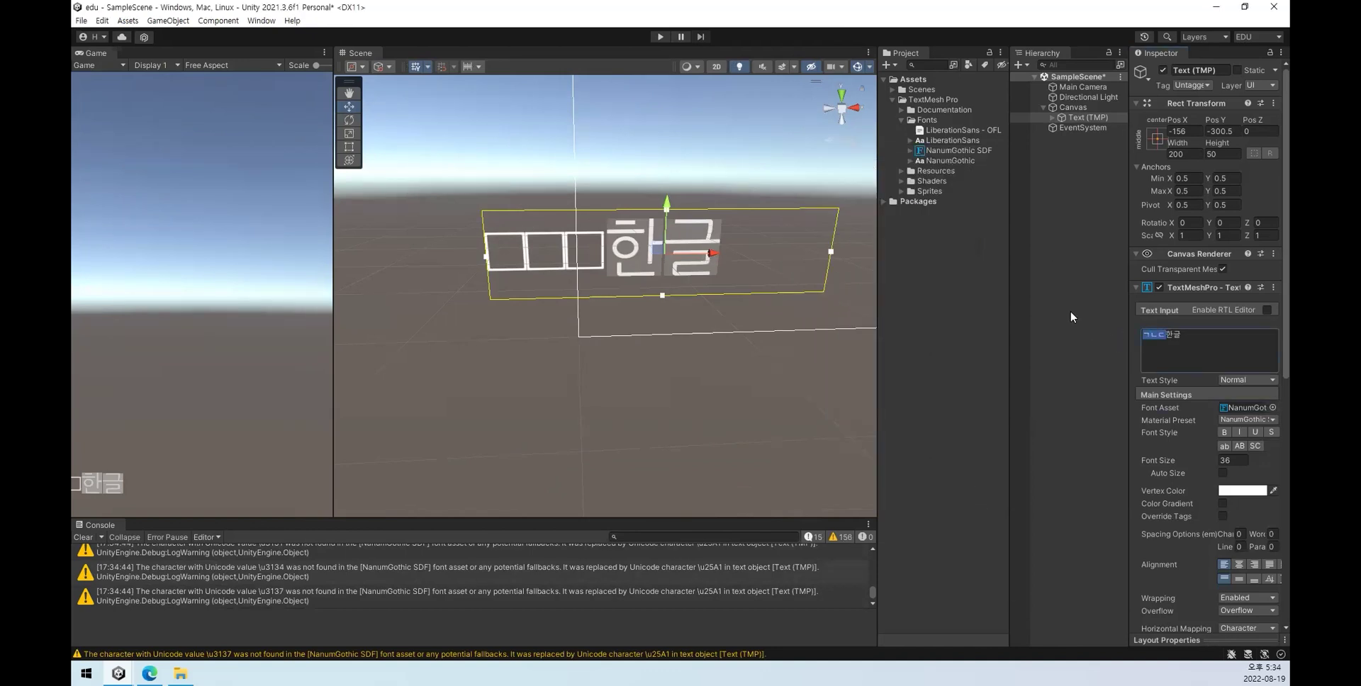
pyautogui.press('BackSpace')
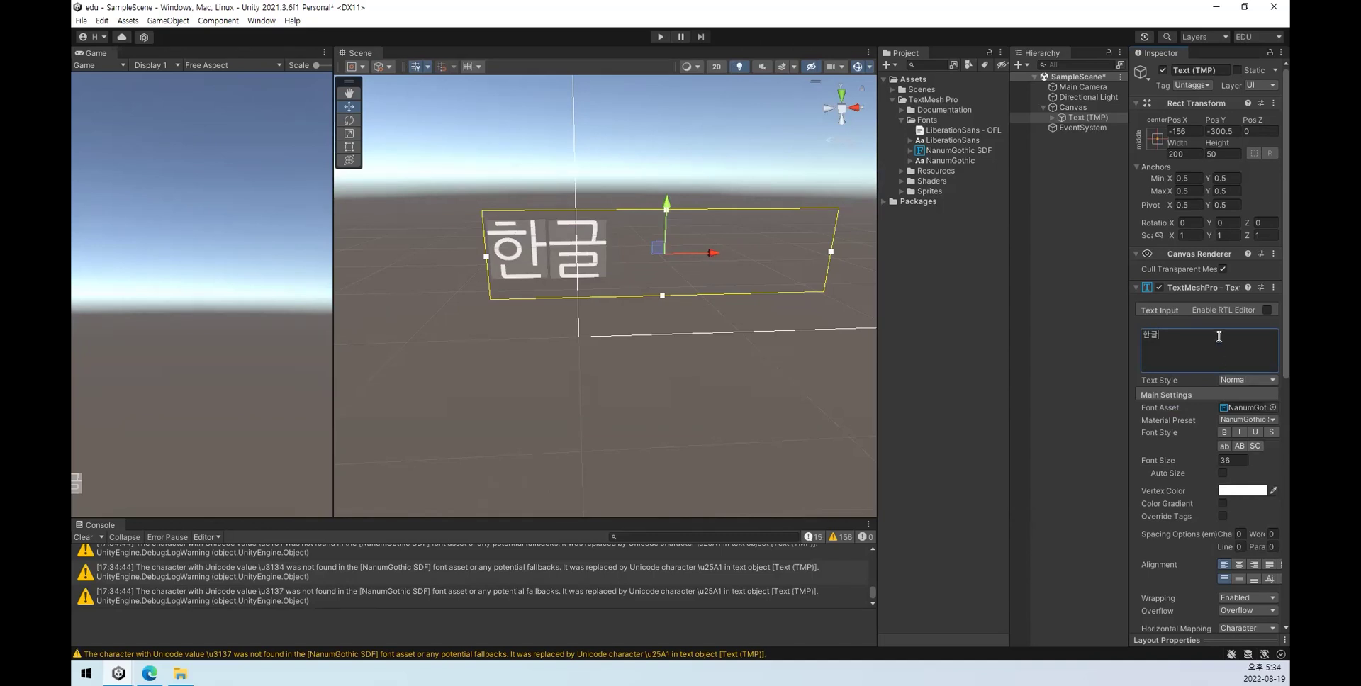
pyautogui.click(1082, 205)
pyautogui.hotkey('ctrl', 's')
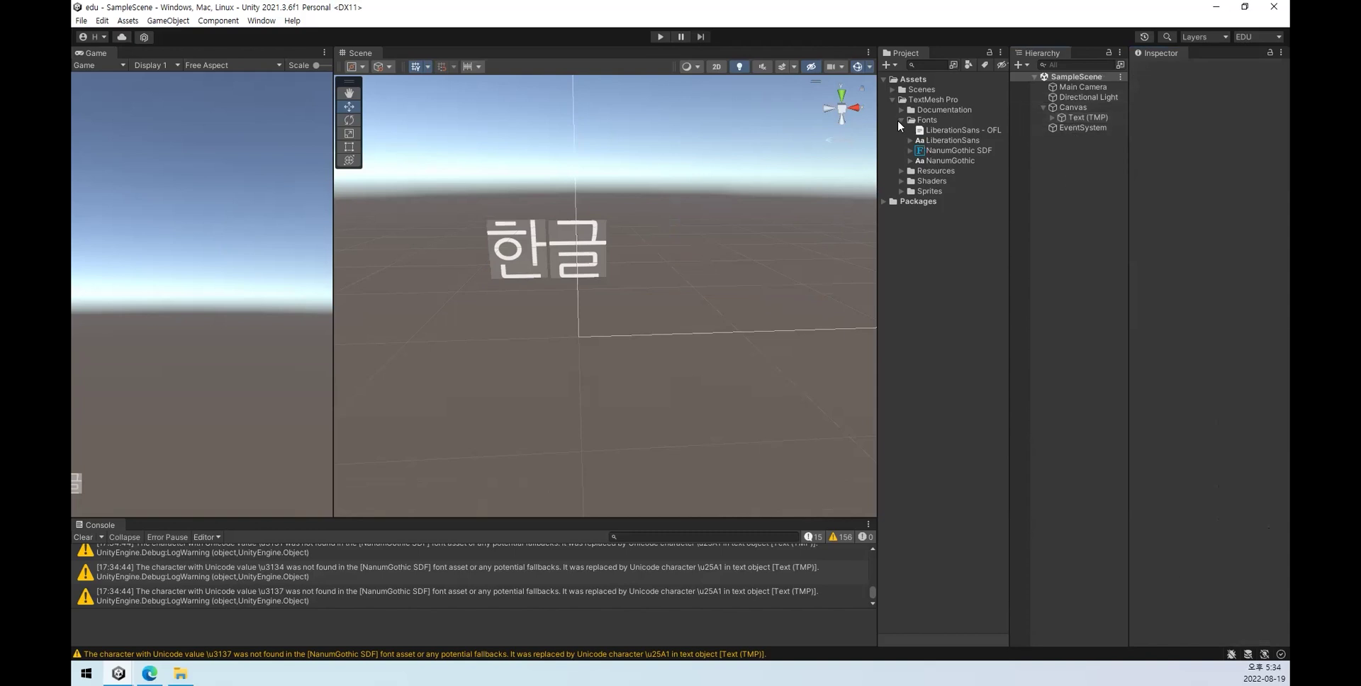
# Step: Review the Text (TMP) object's settings, the Font Asset Creator options and the NanumGothic source font's import settings
pyautogui.click(1069, 118)
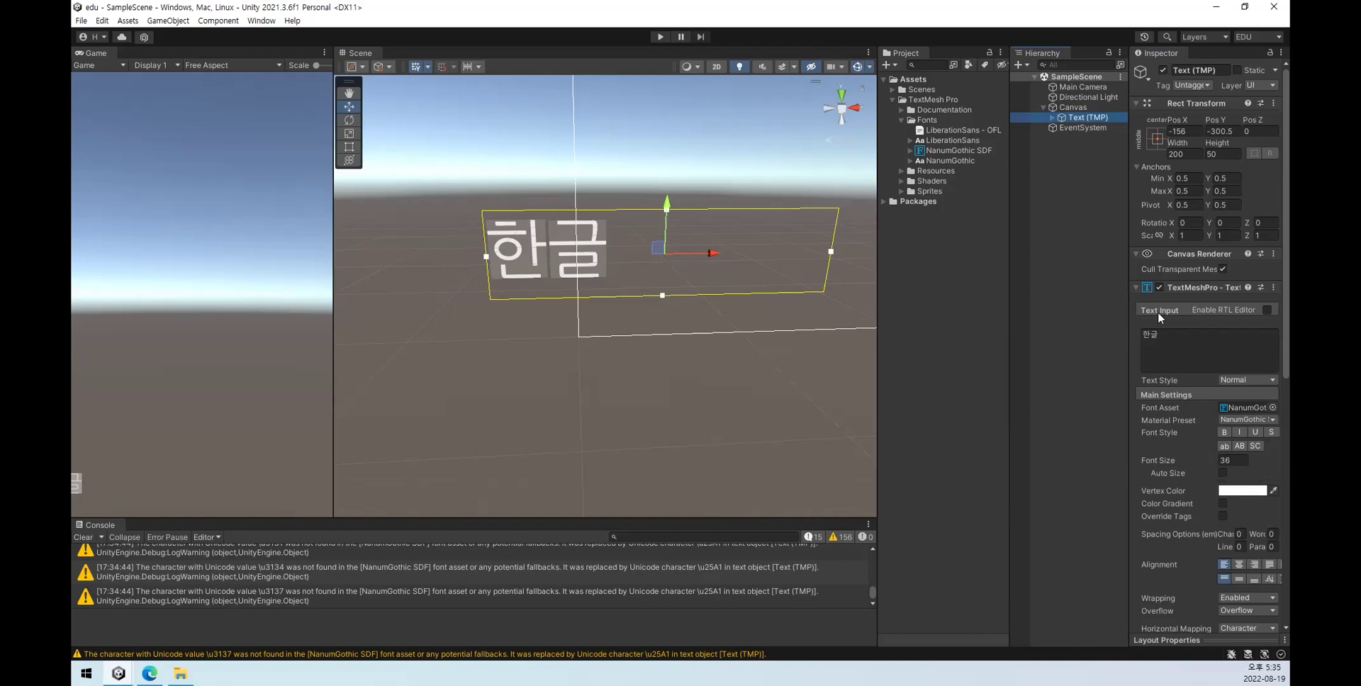
pyautogui.click(1066, 192)
pyautogui.click(1072, 120)
pyautogui.click(261, 21)
pyautogui.moveTo(319, 232)
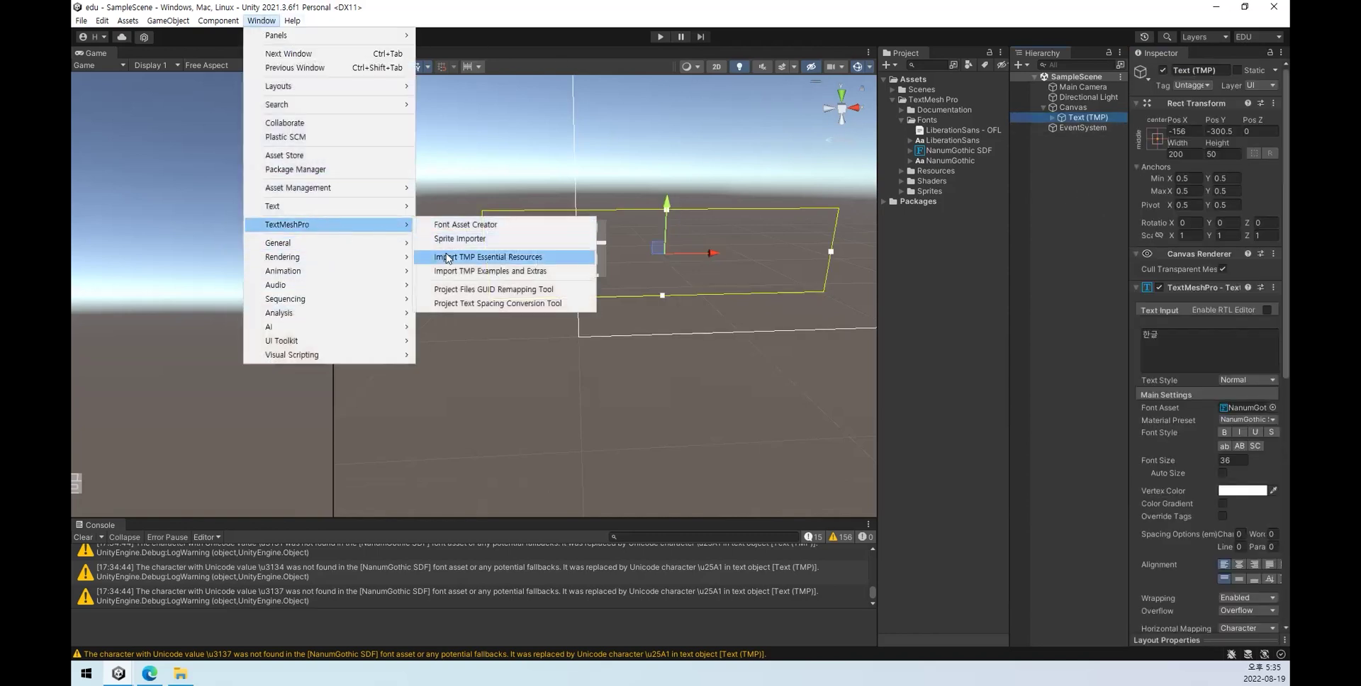
pyautogui.click(465, 224)
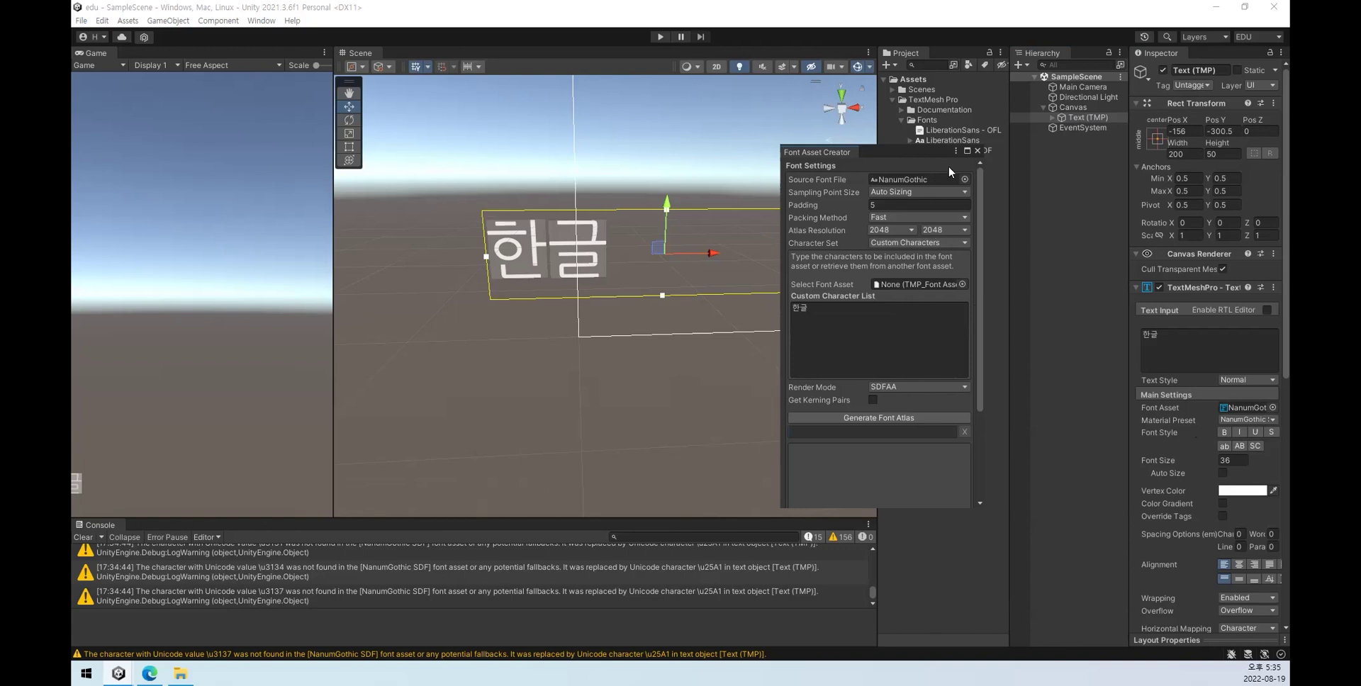
pyautogui.click(902, 121)
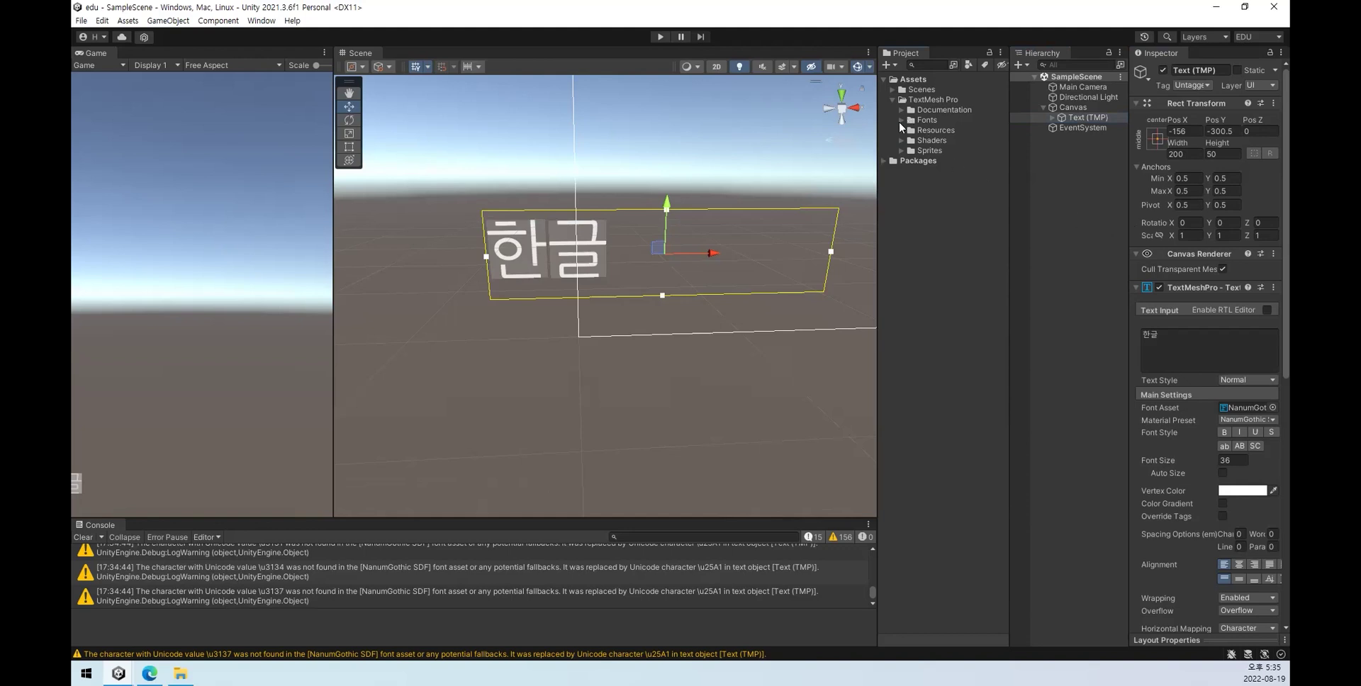
pyautogui.click(901, 120)
pyautogui.click(948, 162)
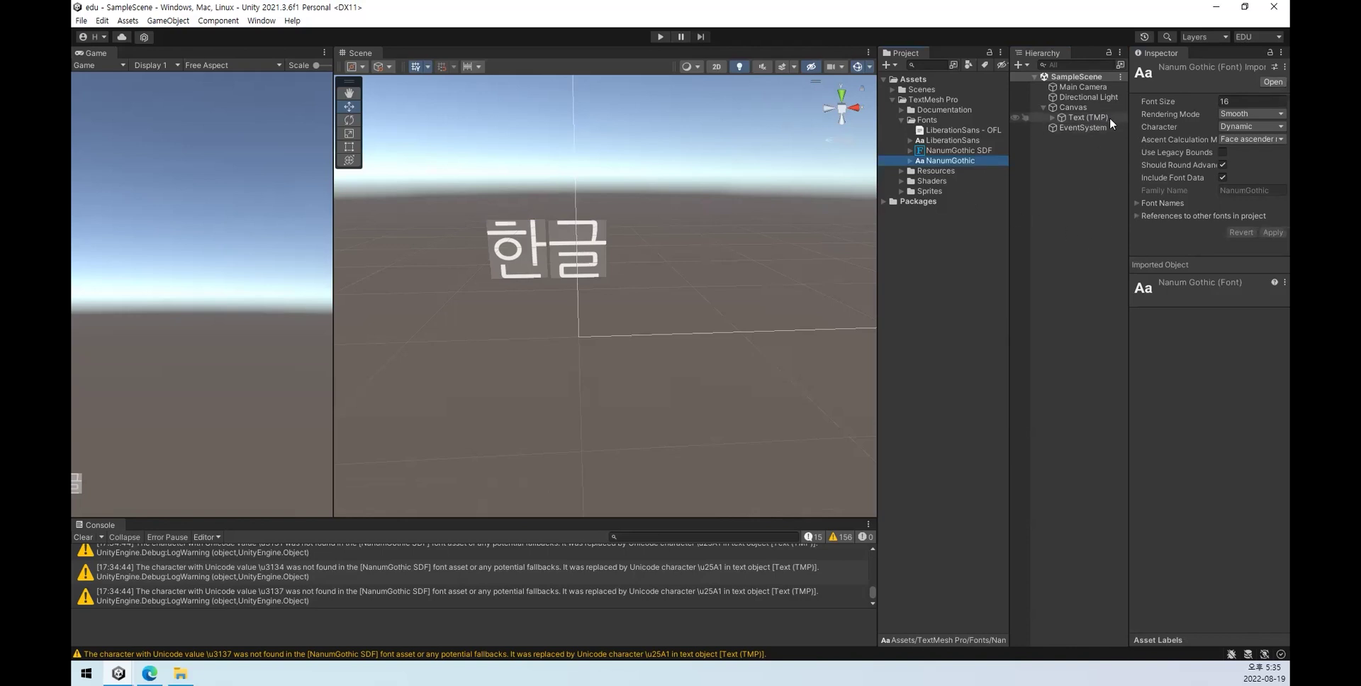
# Step: Inspect the NanumGothic SDF asset's atlas texture preview and its face and generation settings
pyautogui.click(1088, 118)
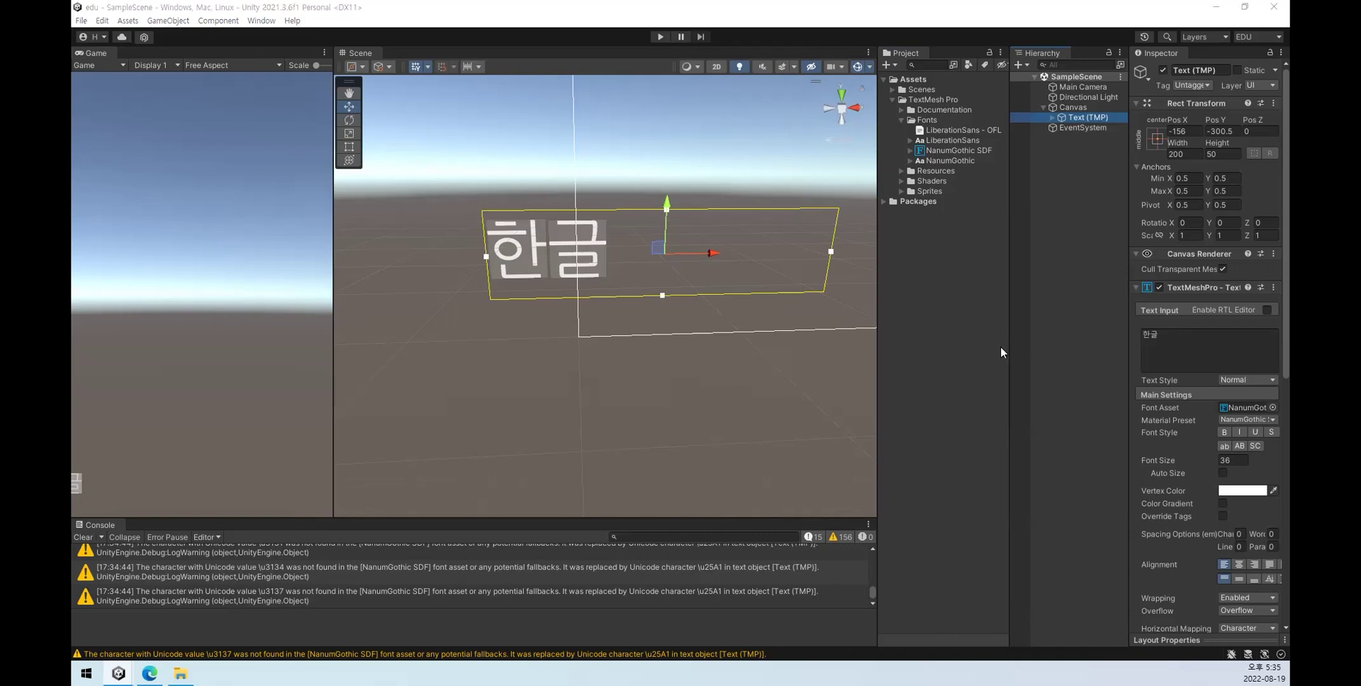
pyautogui.click(910, 151)
pyautogui.click(949, 171)
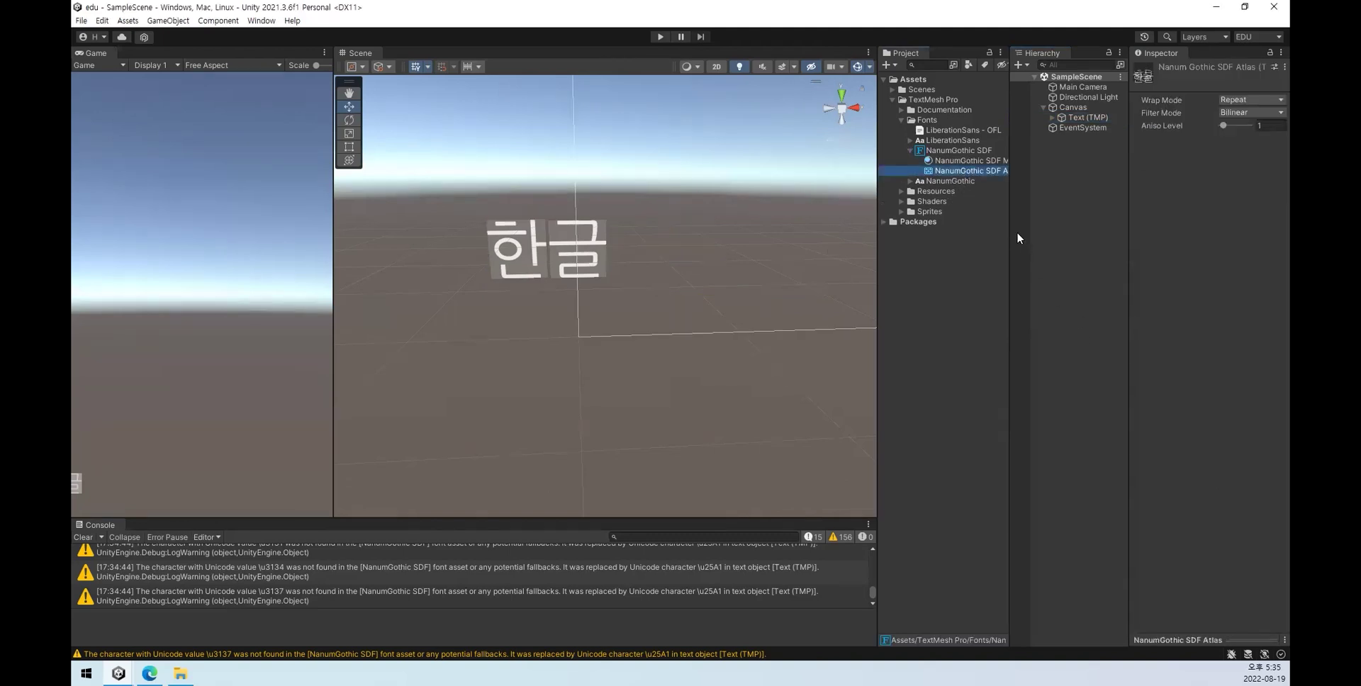
pyautogui.click(1253, 642)
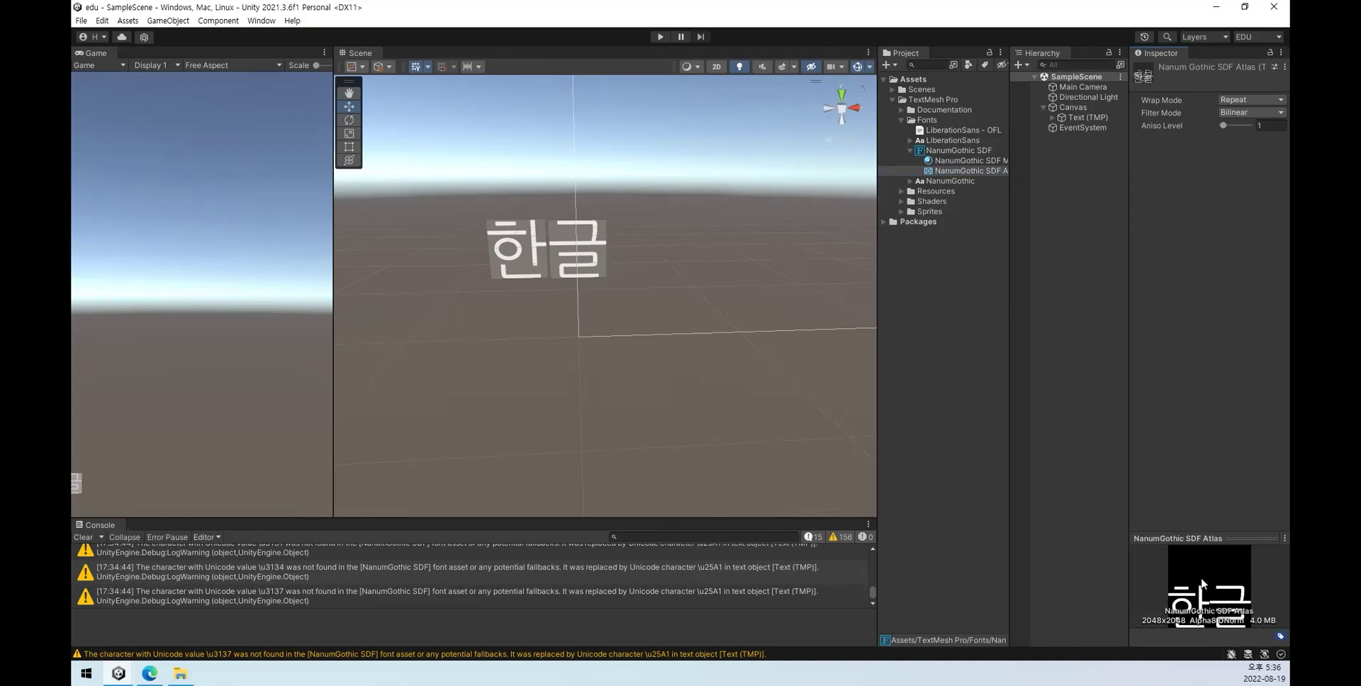
pyautogui.click(945, 150)
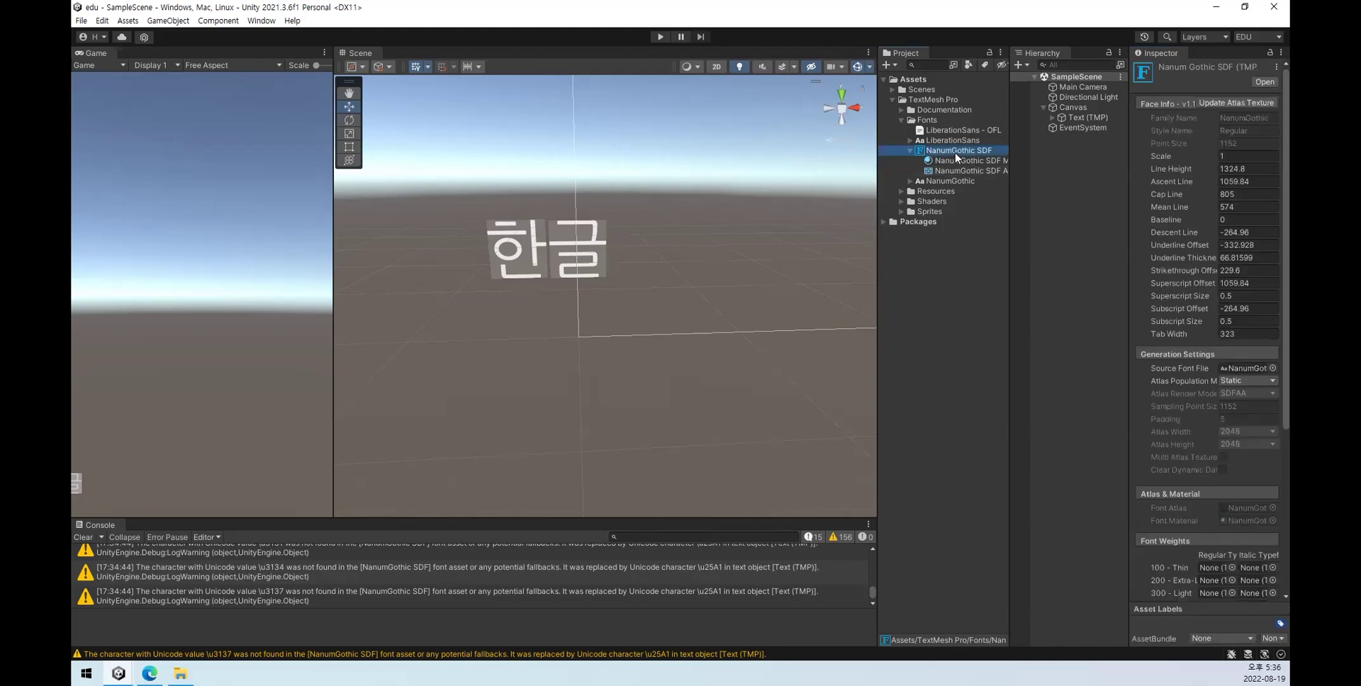
pyautogui.click(910, 150)
# Step: Replace the Text (TMP) object's text with 하한학함합 to test characters missing from the NanumGothic SDF font asset
pyautogui.click(1090, 118)
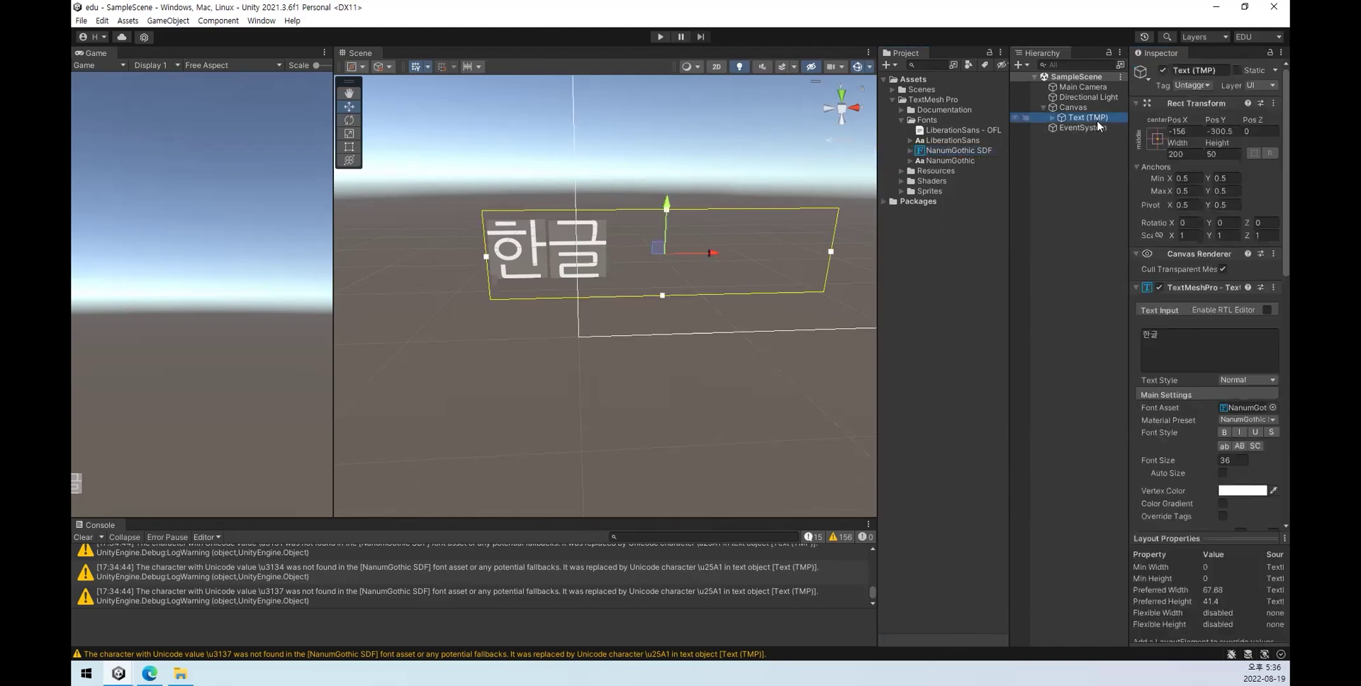
pyautogui.click(1148, 333)
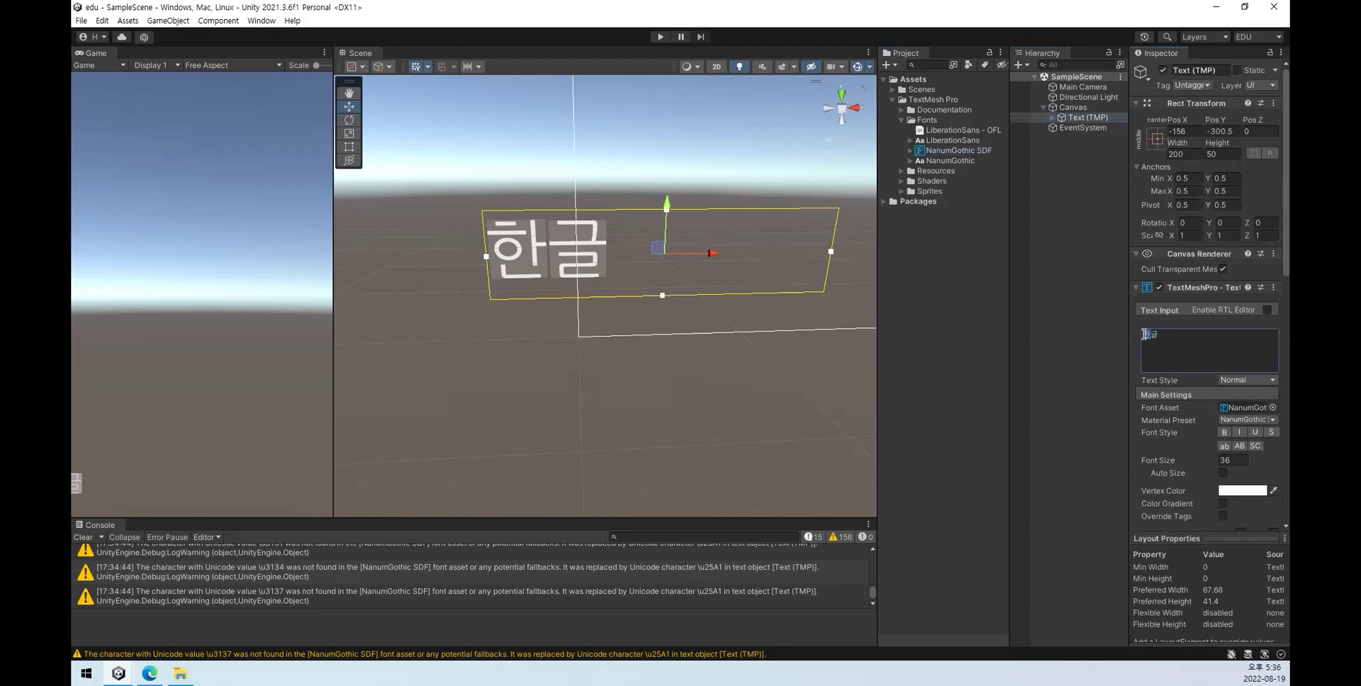
pyautogui.write('한글')
pyautogui.click(1150, 347)
pyautogui.press('BackSpace')
pyautogui.press('BackSpace')
pyautogui.write('하')
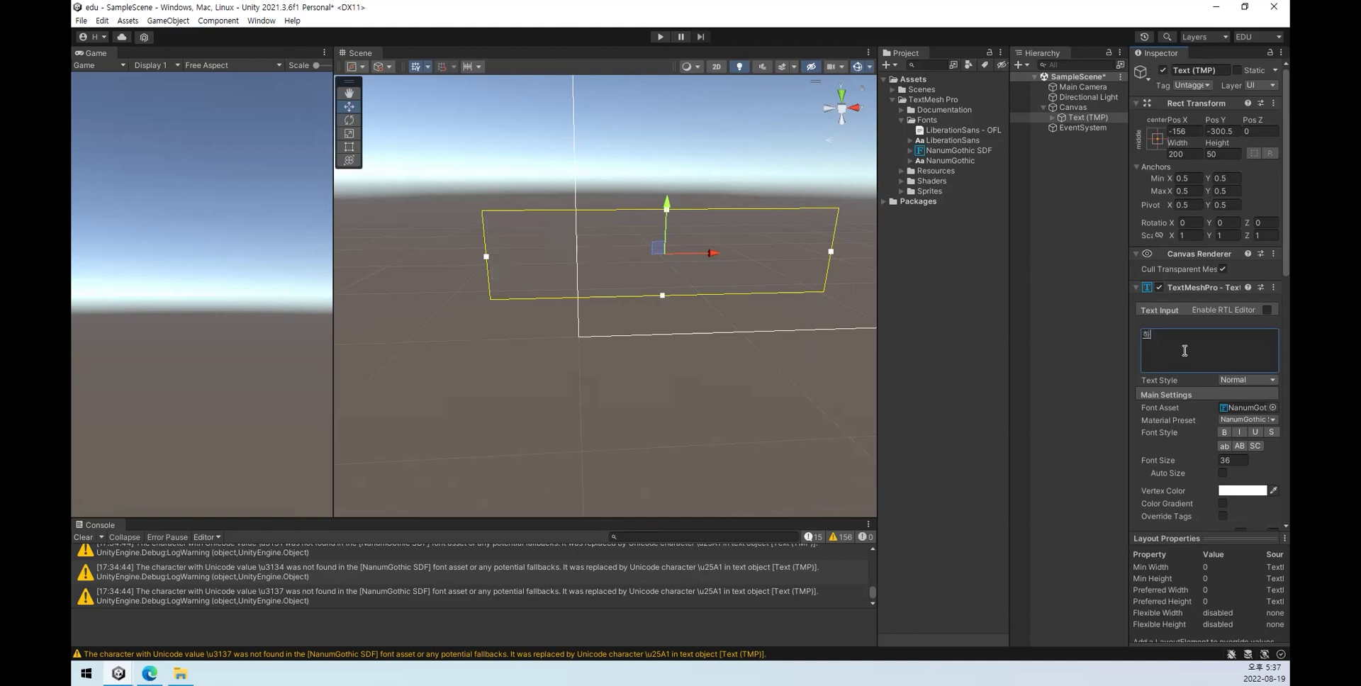
pyautogui.write('ㅎ')
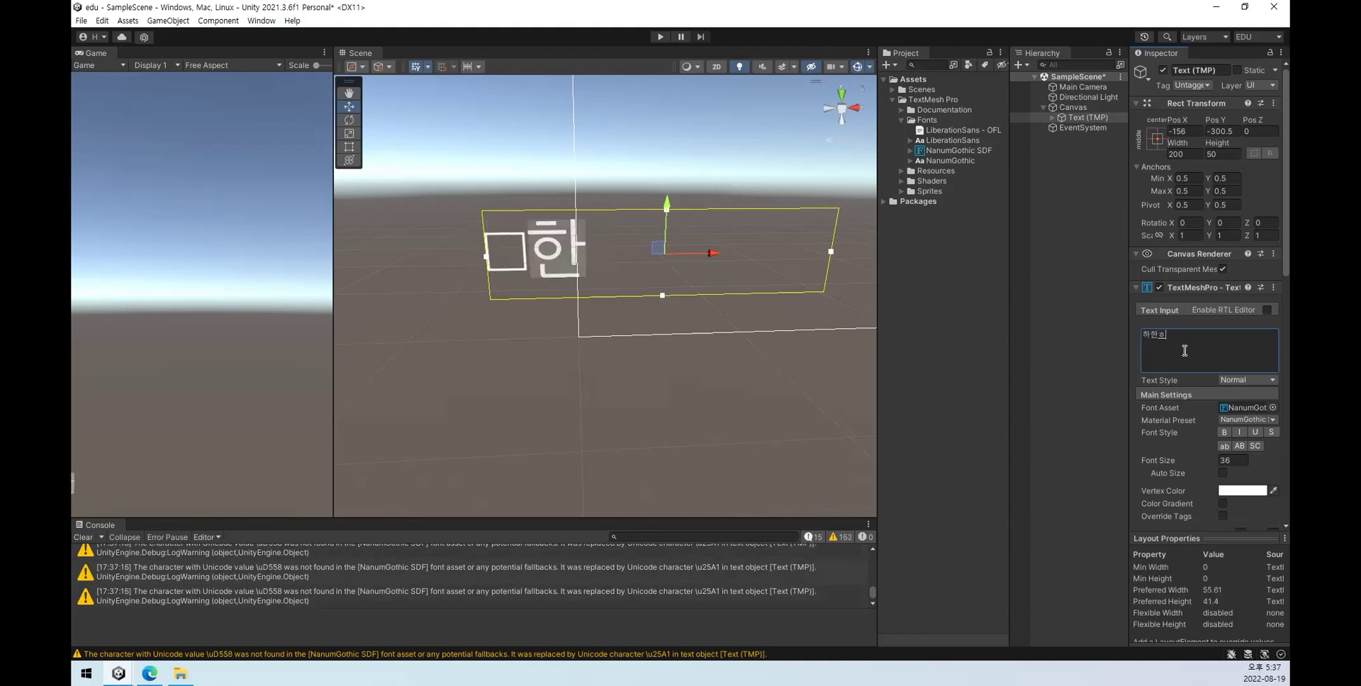
pyautogui.write('한ㅎ학희')
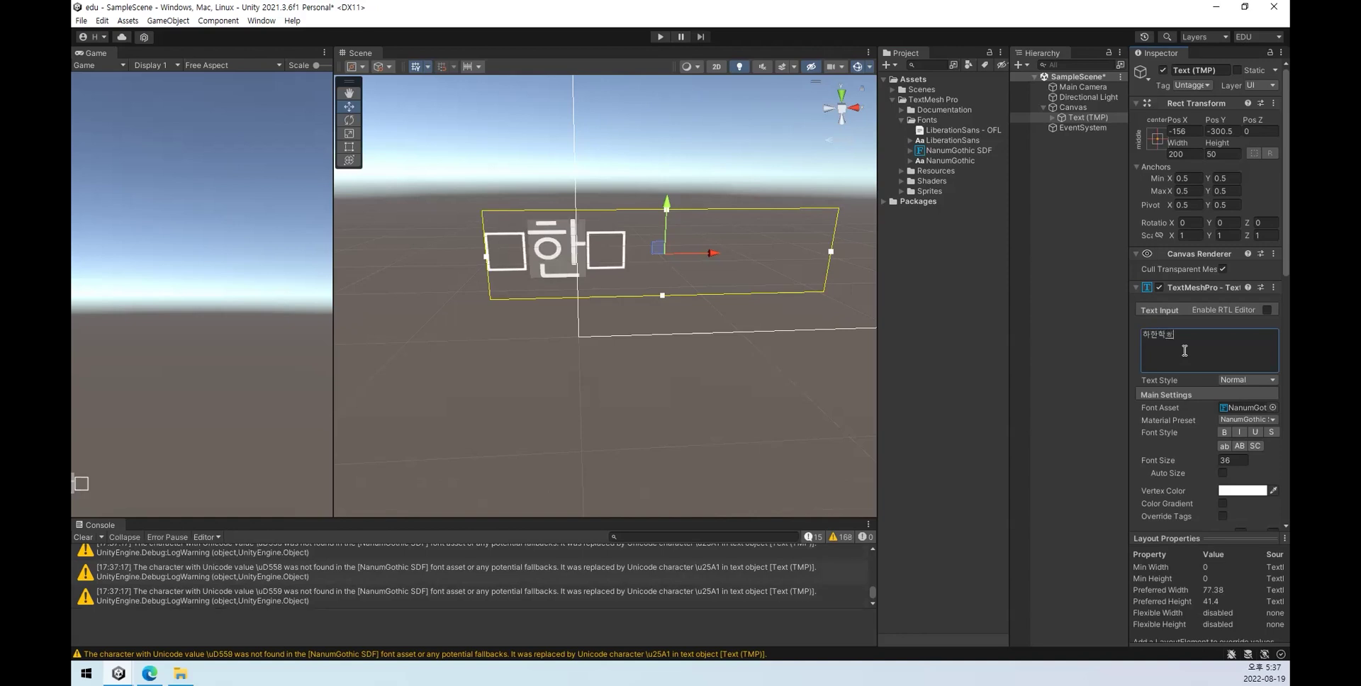
pyautogui.press('BackSpace')
pyautogui.press('BackSpace')
pyautogui.write('헌ㄱ함')
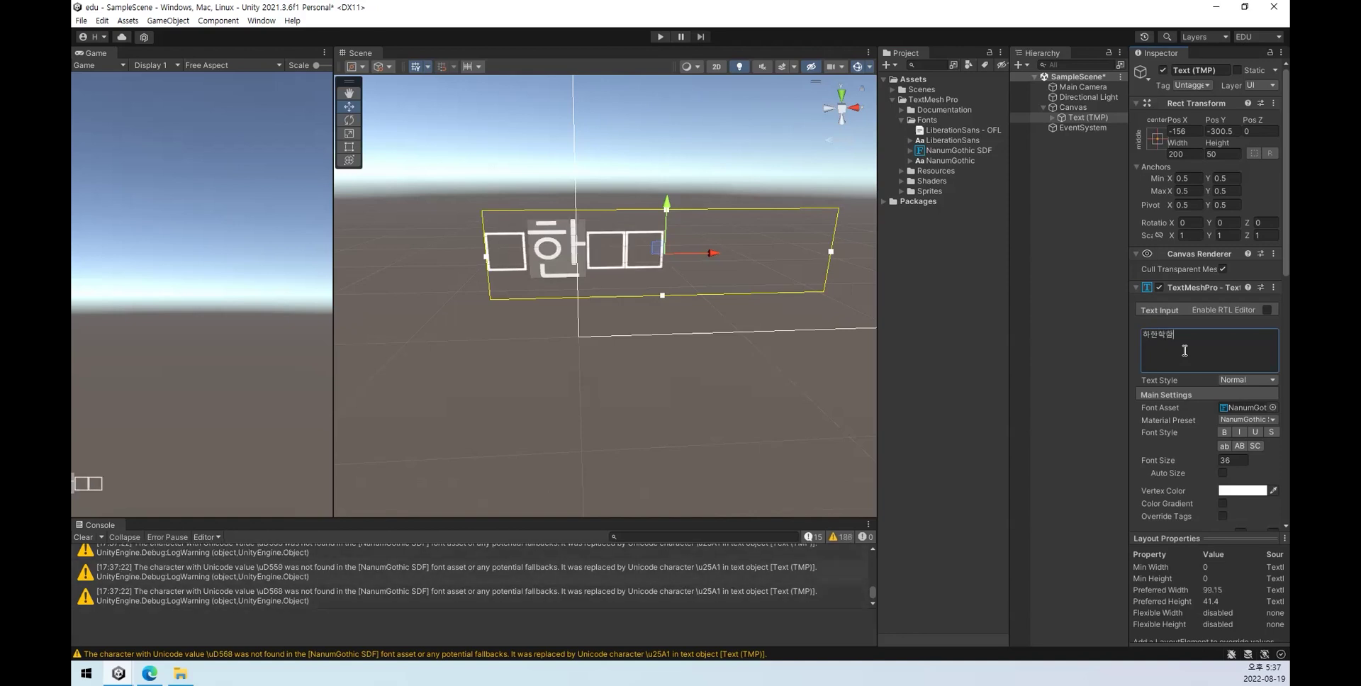
pyautogui.write('함')
# Step: Go through the test characters one by one, and replace the whole text with 한글
pyautogui.press('Home')
pyautogui.hotkey('shift', 'Right')
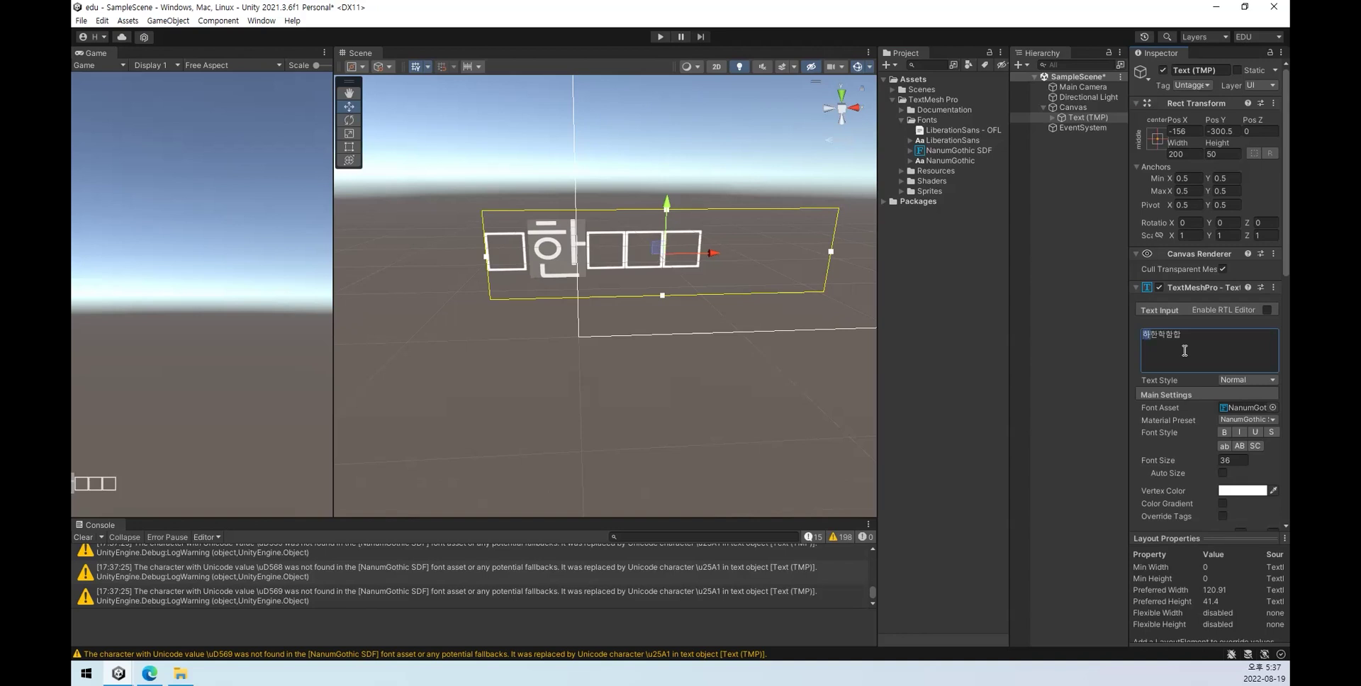
pyautogui.press('Right')
pyautogui.press('Right')
pyautogui.press('Right')
pyautogui.press('Right')
pyautogui.press('Right')
pyautogui.hotkey('ctrl', 'a')
pyautogui.press('BackSpace')
pyautogui.write('한글')
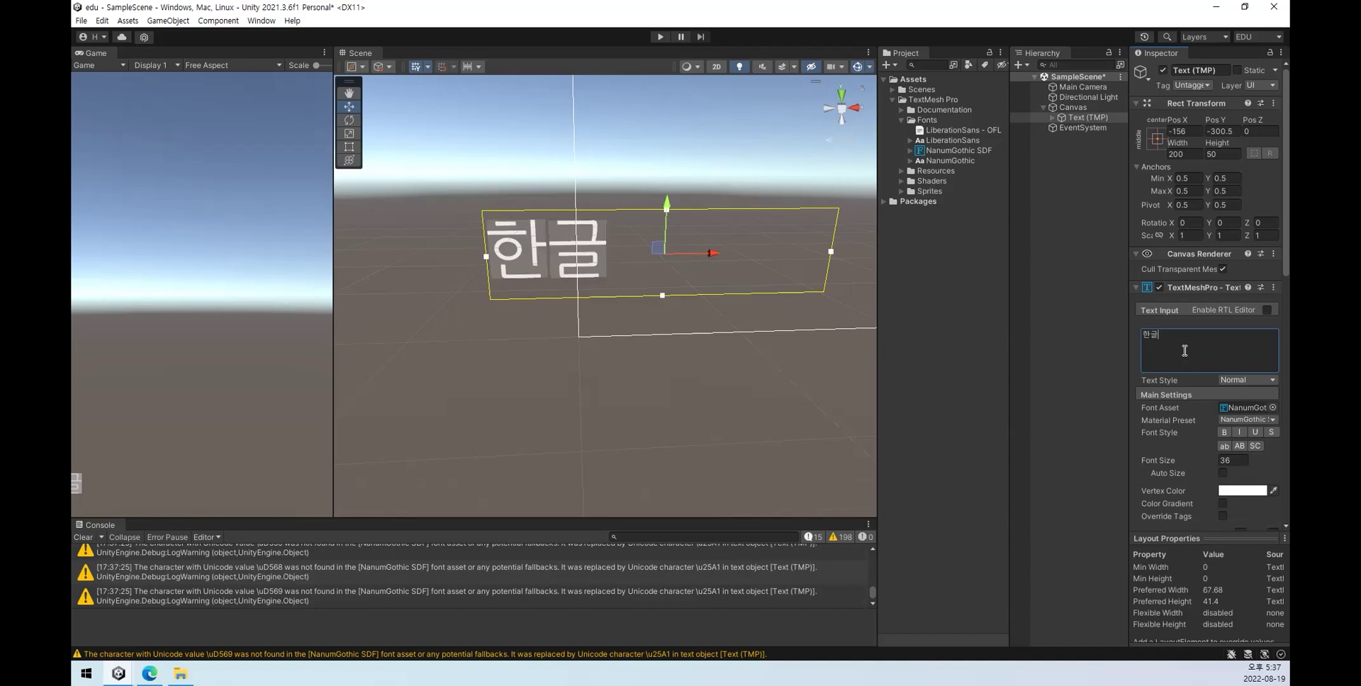
# Step: Inspect the NanumGothic SDF asset's sub-assets and its atlas texture preview
pyautogui.click(959, 150)
pyautogui.click(909, 150)
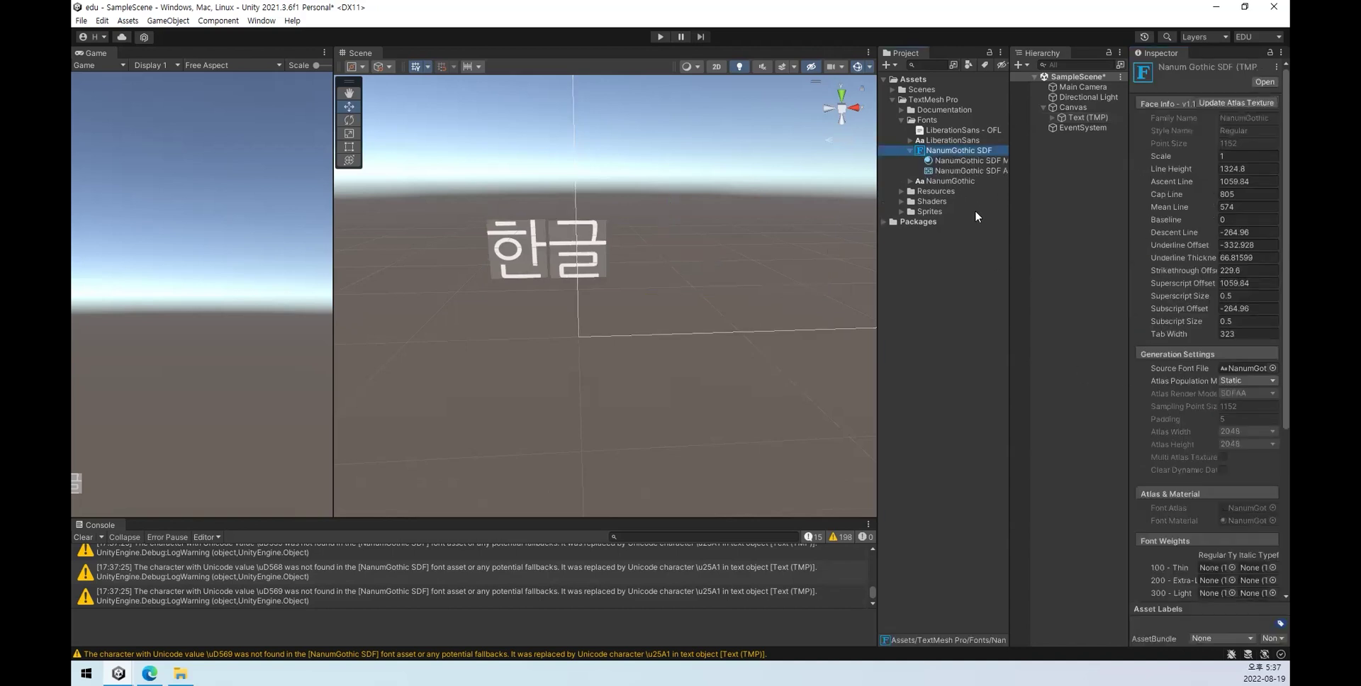
pyautogui.click(973, 171)
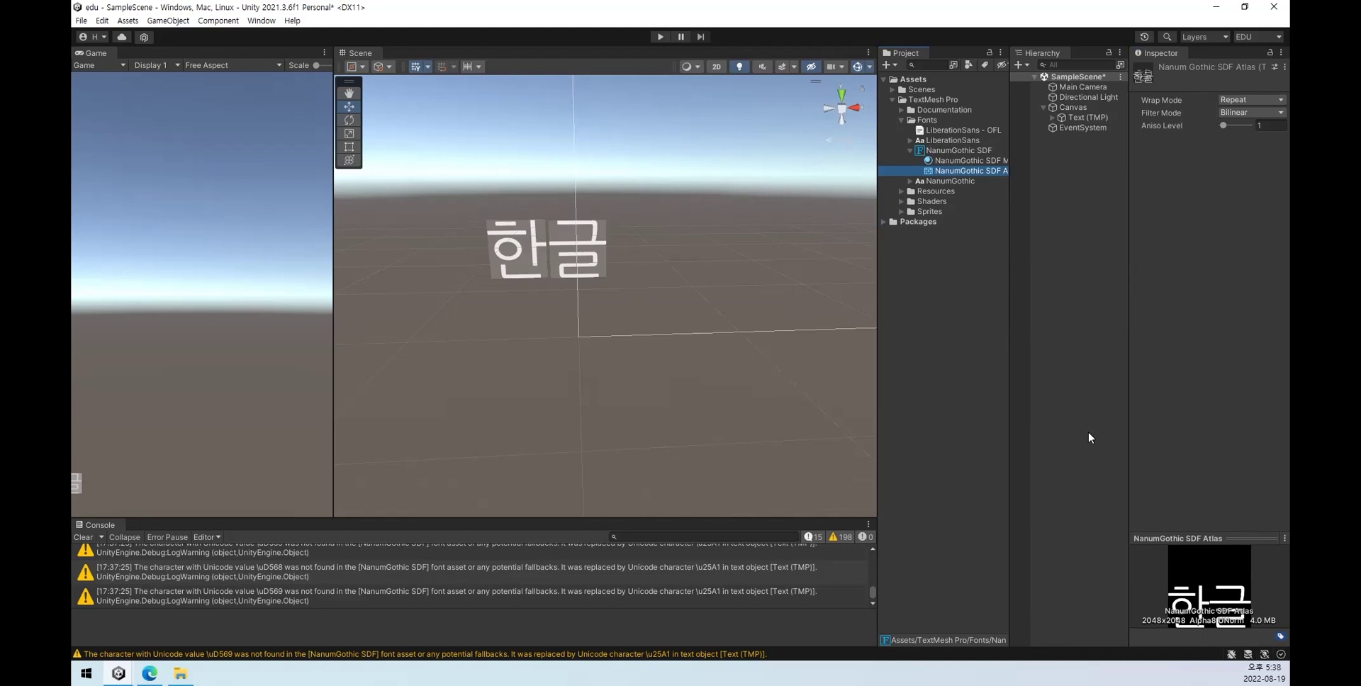
pyautogui.click(942, 151)
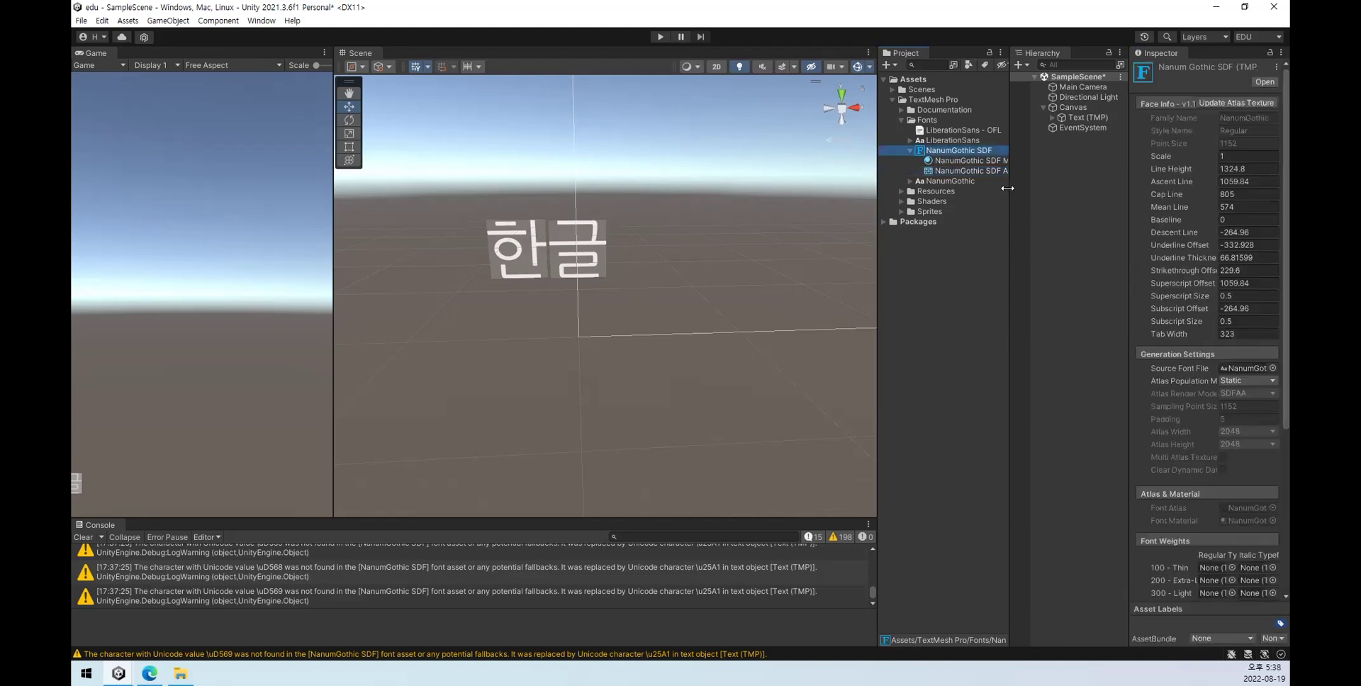
pyautogui.click(910, 151)
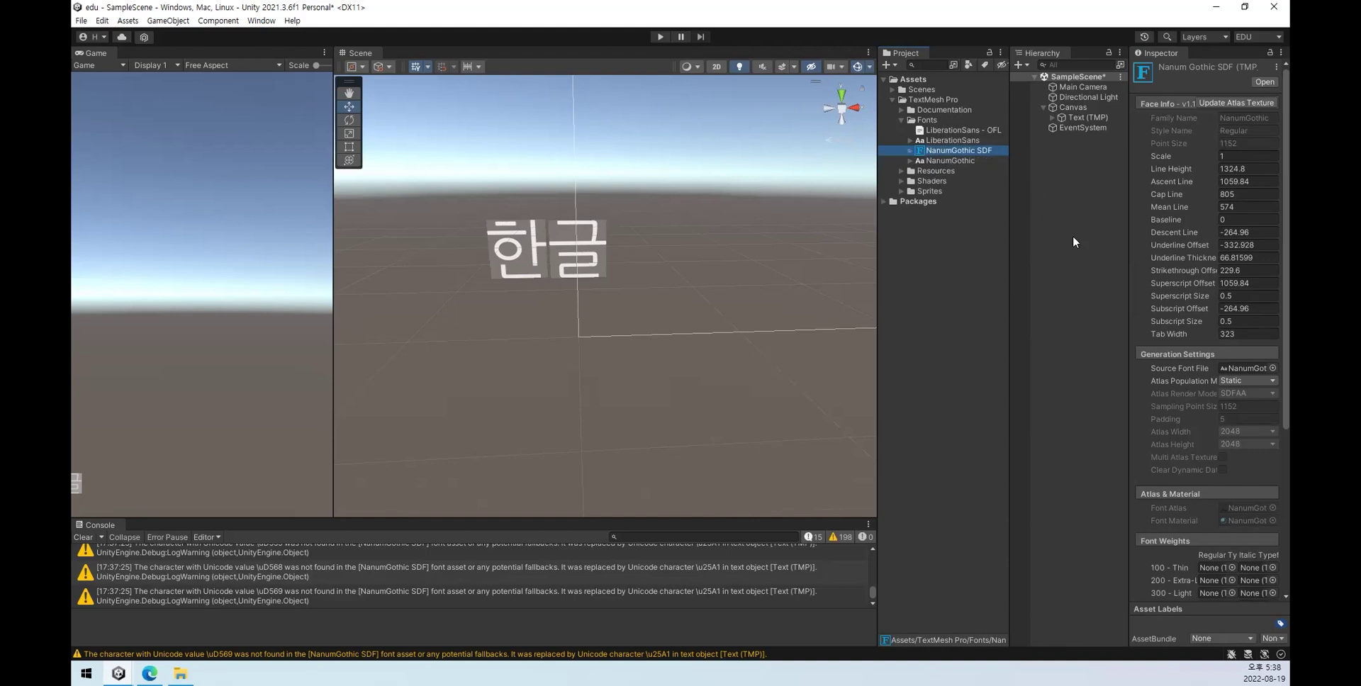
# Step: Move the Text (TMP) object to about X -49.2, Y -84.2 and enlarge its font size to 113.5
pyautogui.click(1077, 119)
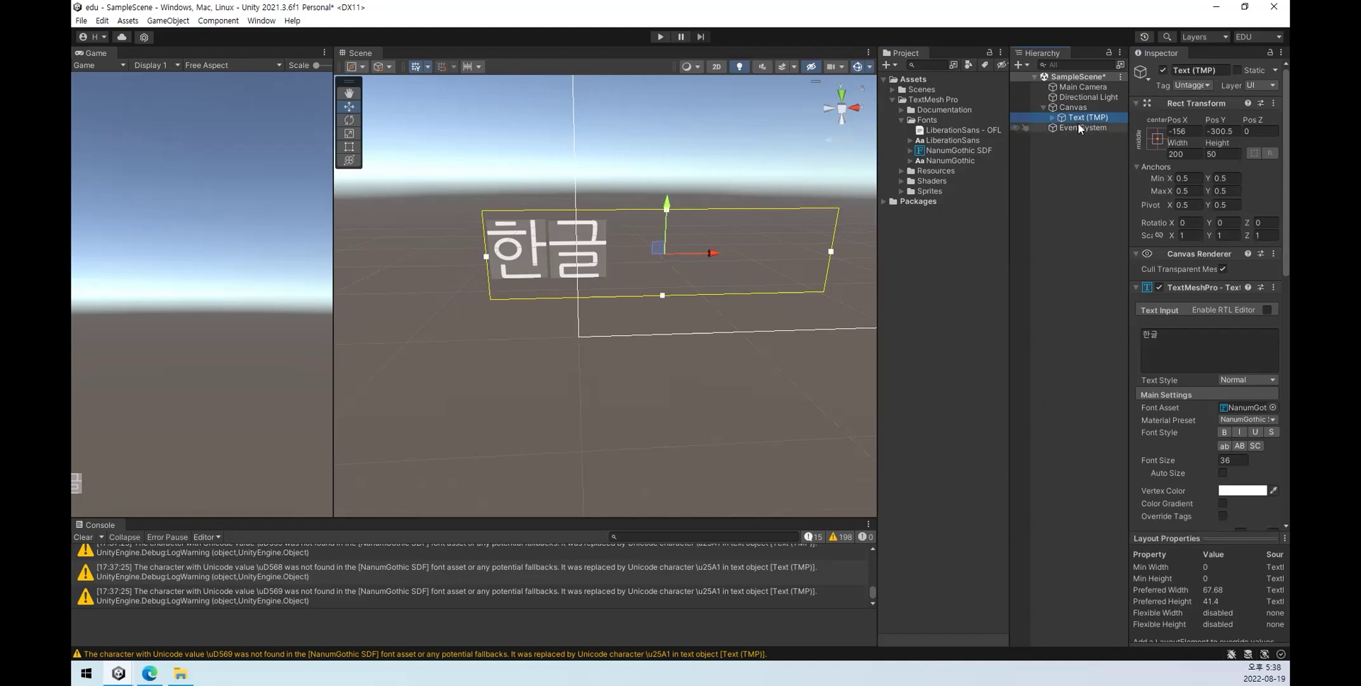
pyautogui.moveTo(664, 253); pyautogui.dragTo(767, 253)
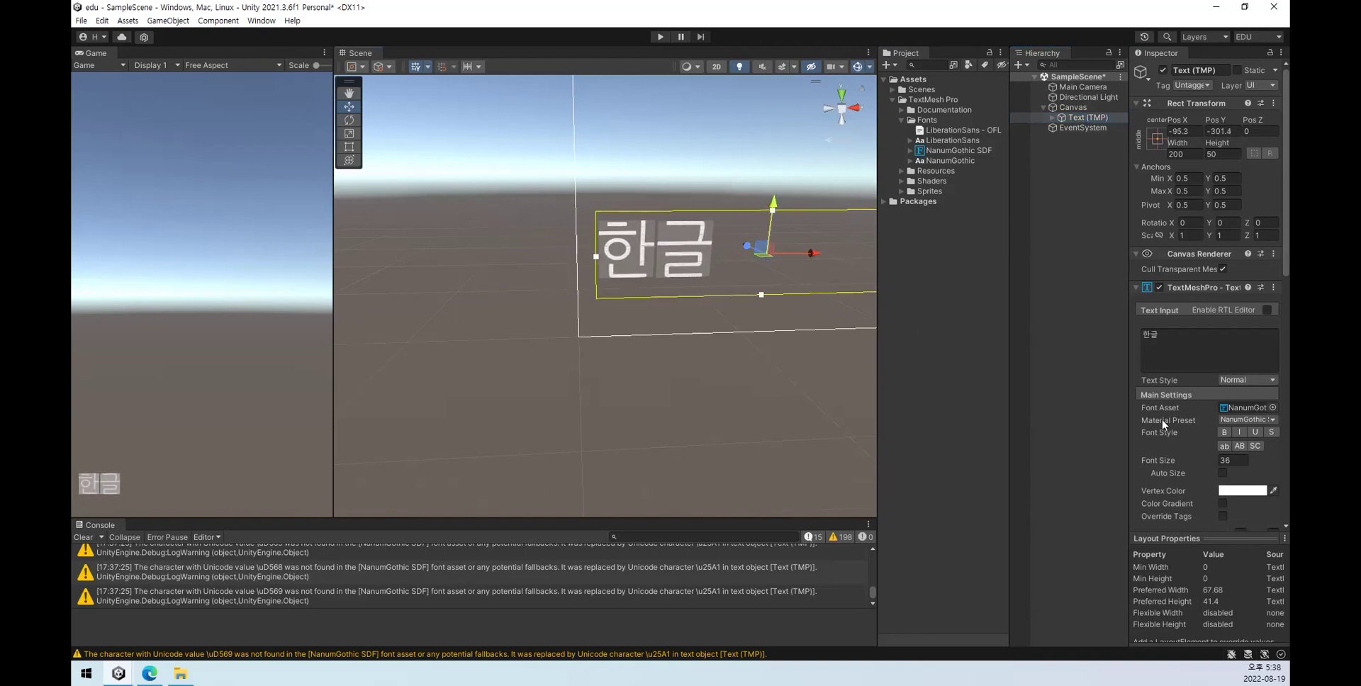
pyautogui.click(1204, 344)
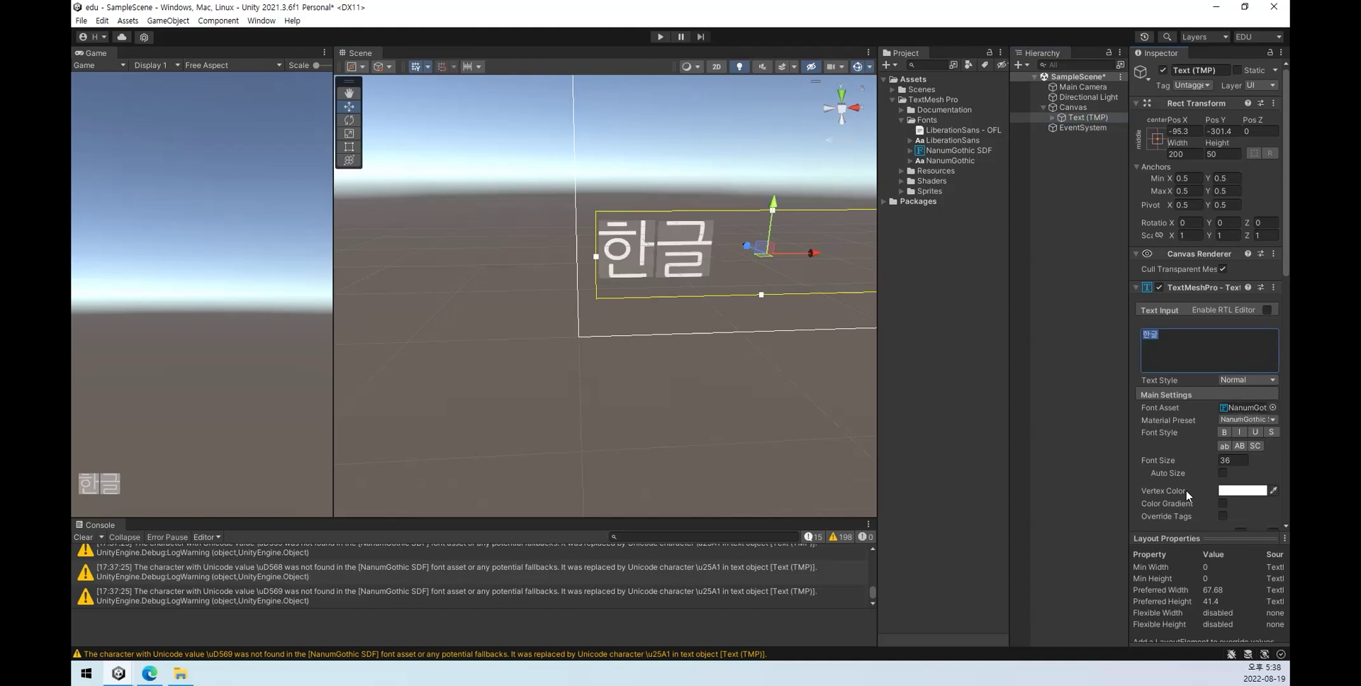
pyautogui.moveTo(1149, 456); pyautogui.dragTo(482, 439)
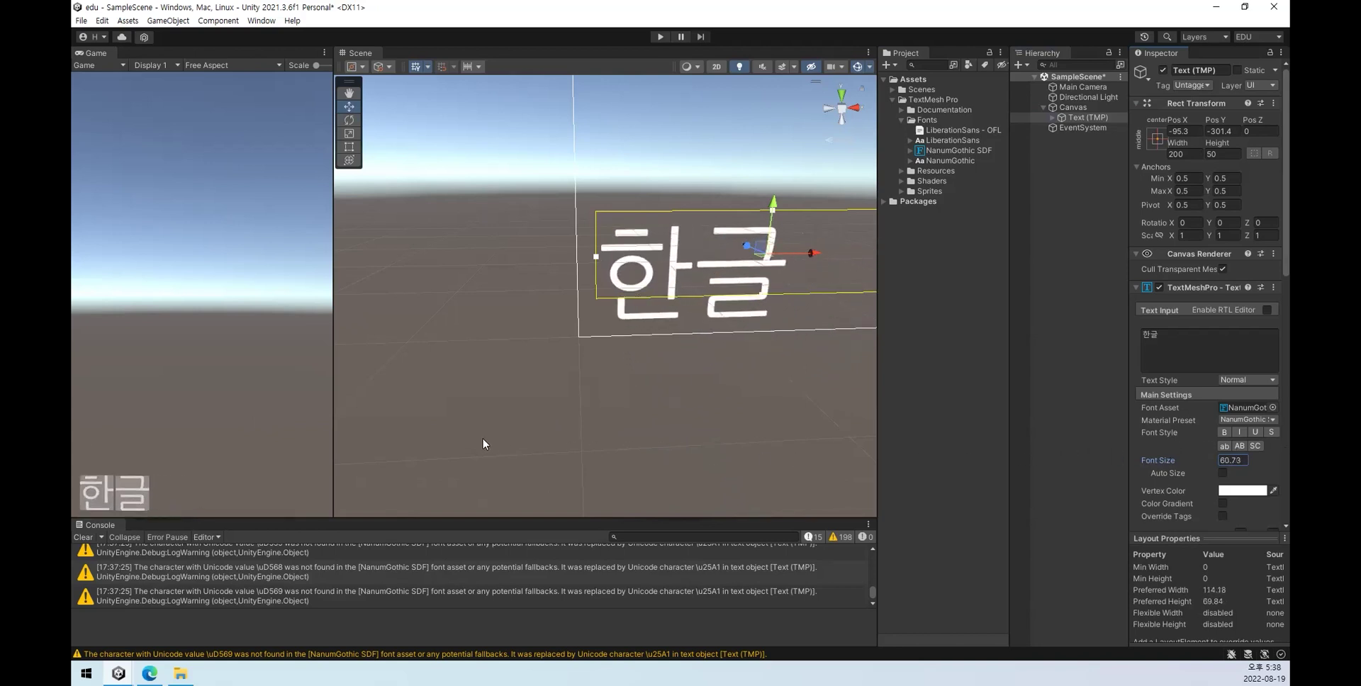
pyautogui.moveTo(747, 324); pyautogui.dragTo(641, 326, button='middle')
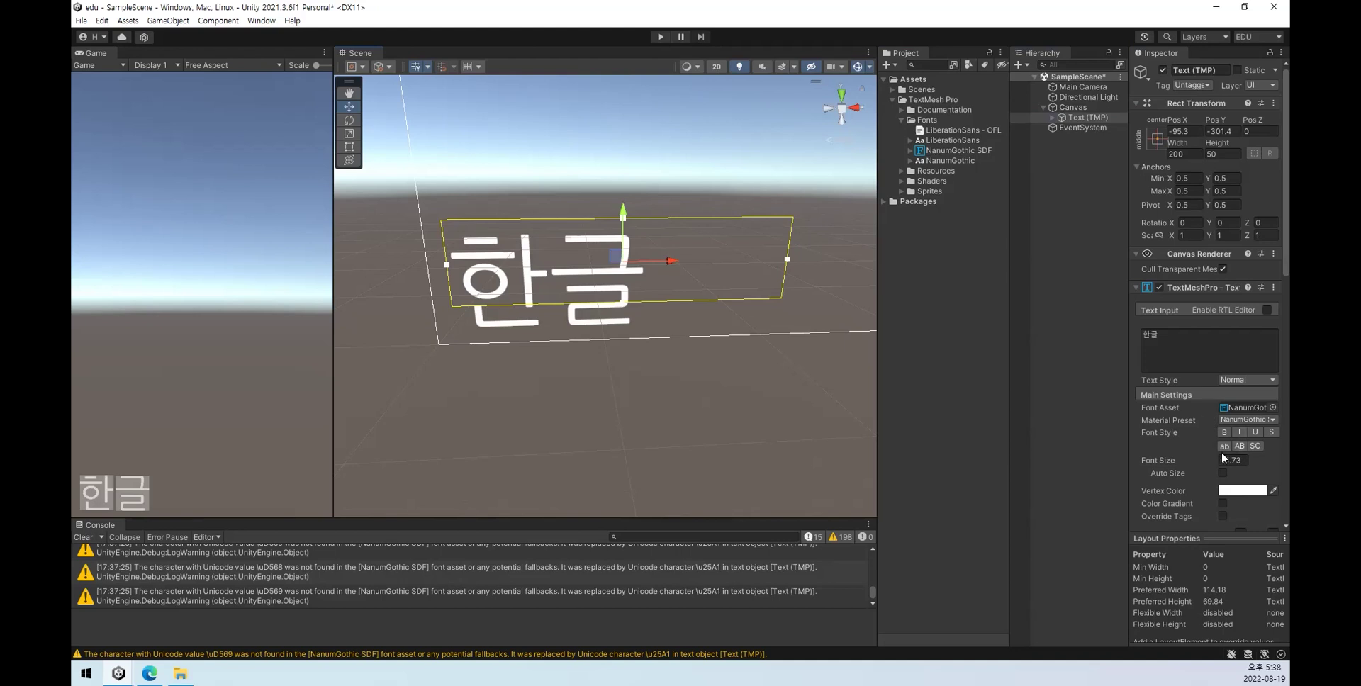
pyautogui.moveTo(1154, 459); pyautogui.dragTo(124, 459)
pyautogui.moveTo(611, 260); pyautogui.dragTo(666, 125)
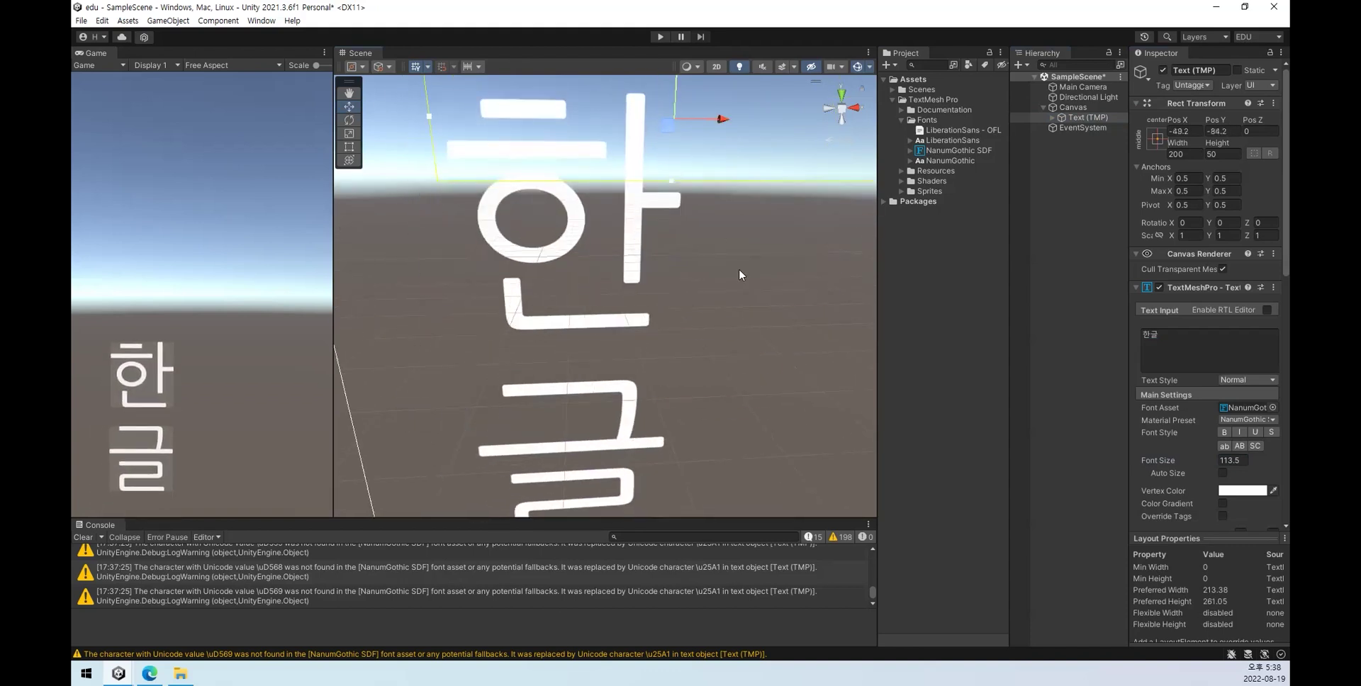
pyautogui.press('f')
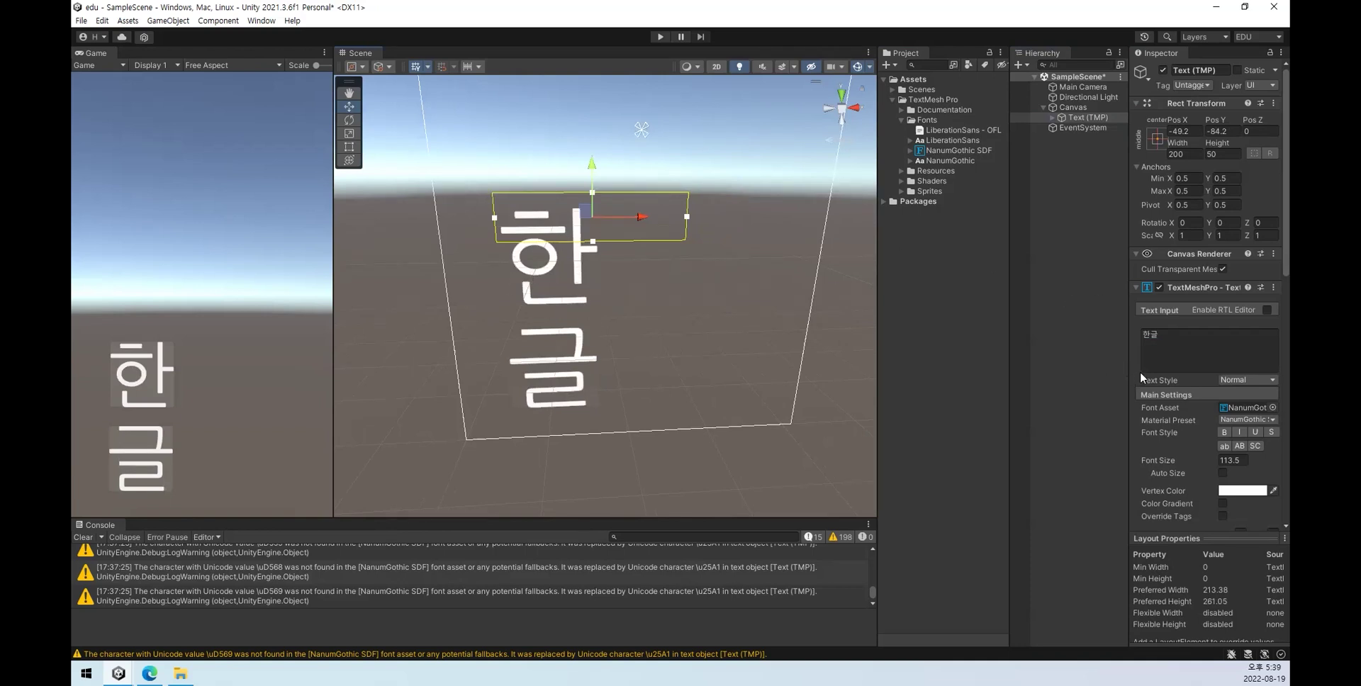
# Step: Disable wrapping for the Text (TMP) object's text
pyautogui.click(1167, 536)
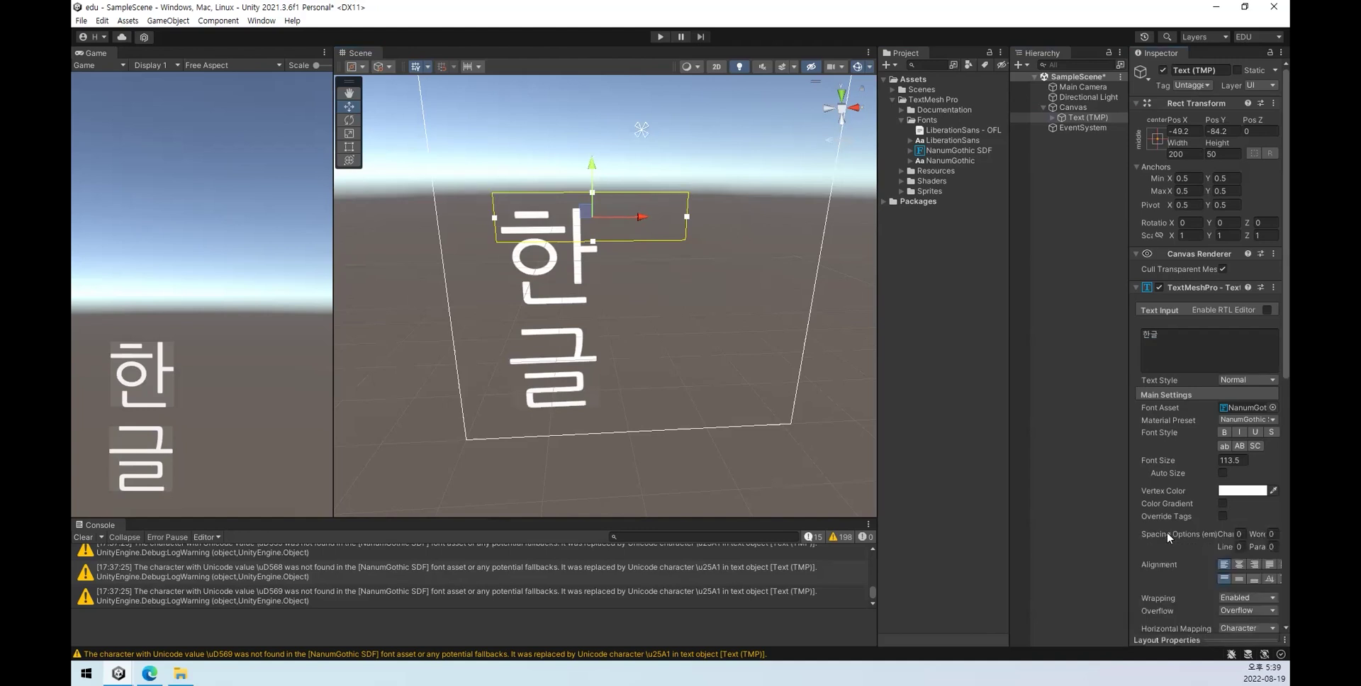
pyautogui.scroll(-2, 1167, 531)
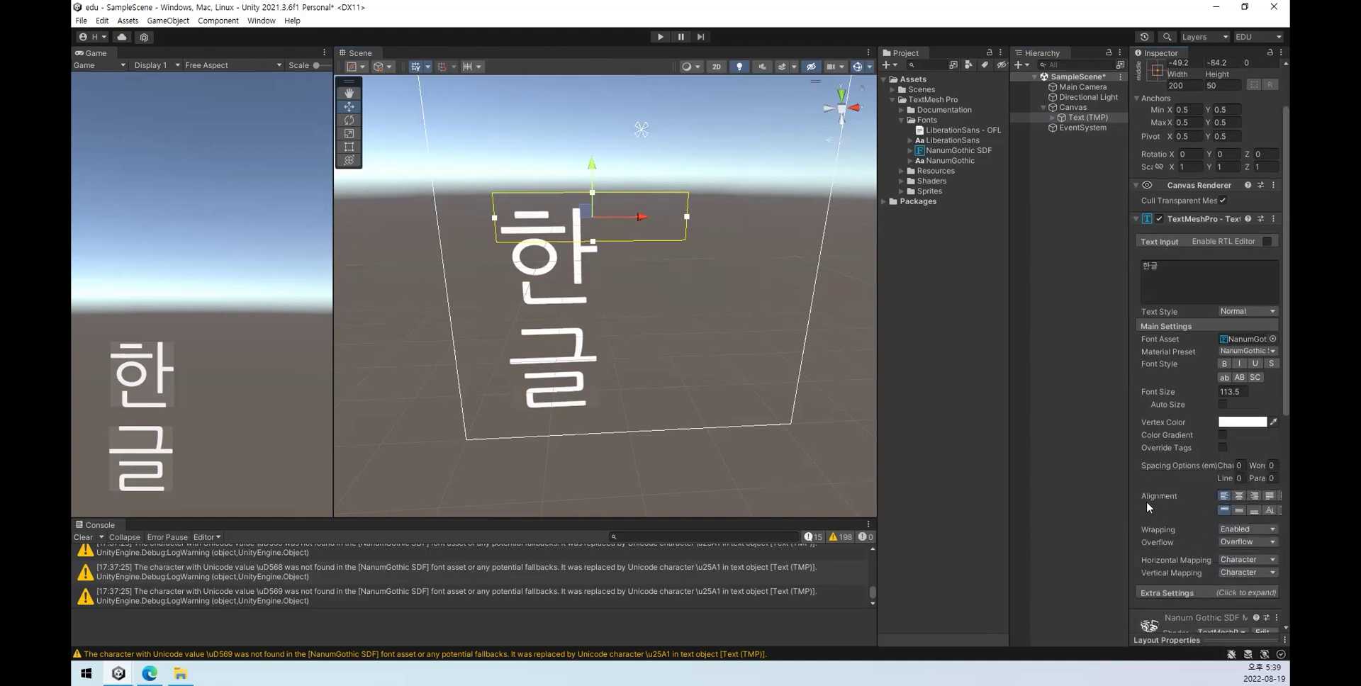
pyautogui.click(1236, 529)
pyautogui.click(1235, 556)
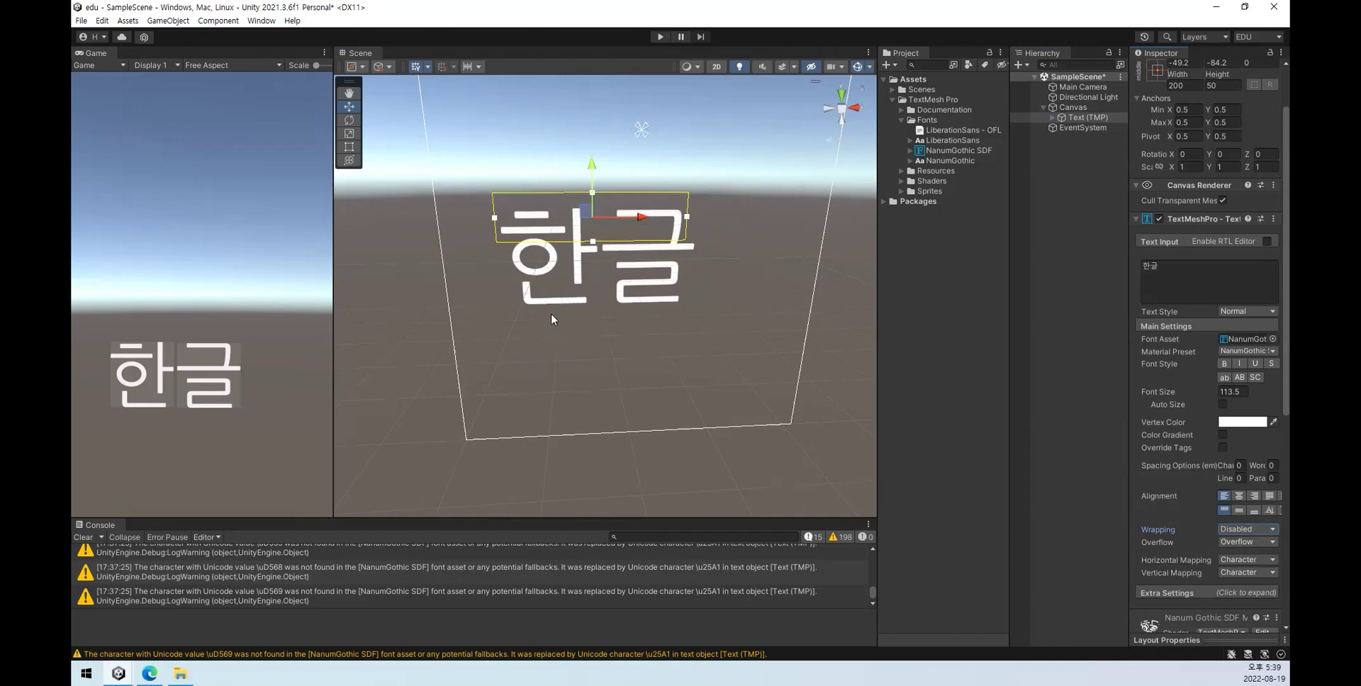
# Step: Try the Truncate overflow mode on the Text (TMP) object, and switch it to Ellipsis
pyautogui.click(1230, 543)
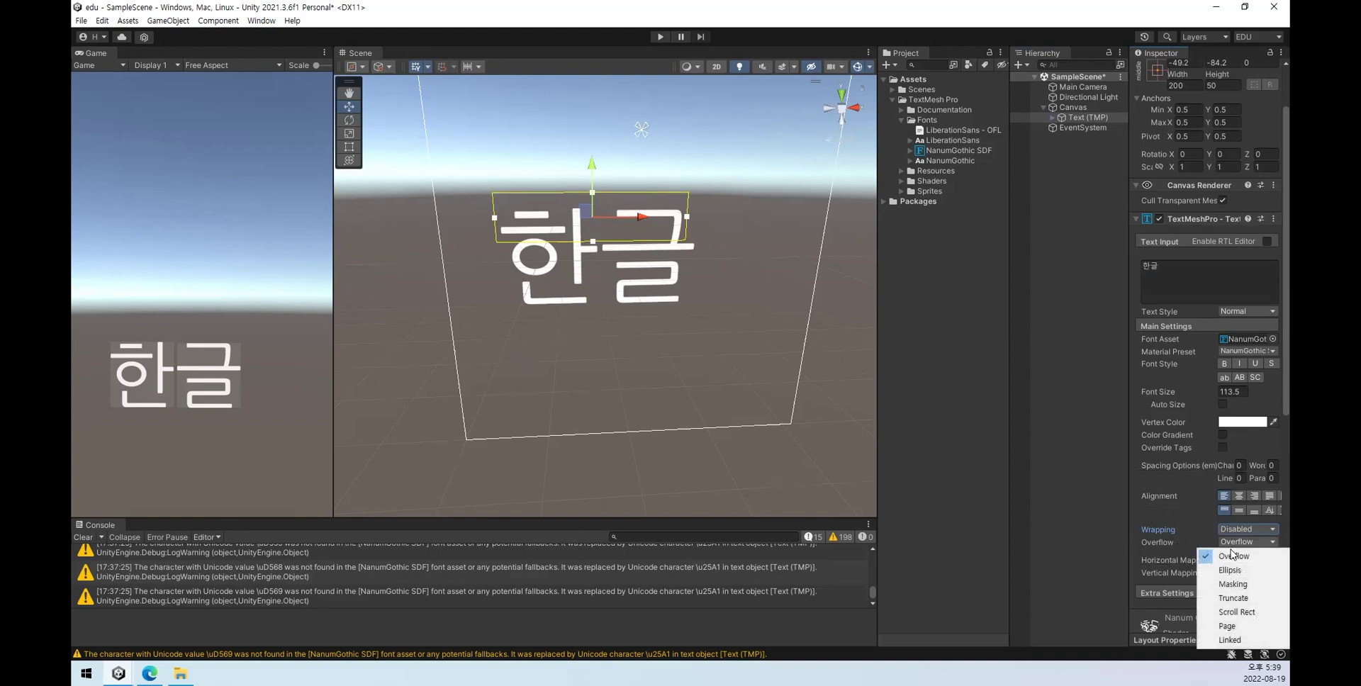
pyautogui.click(1242, 598)
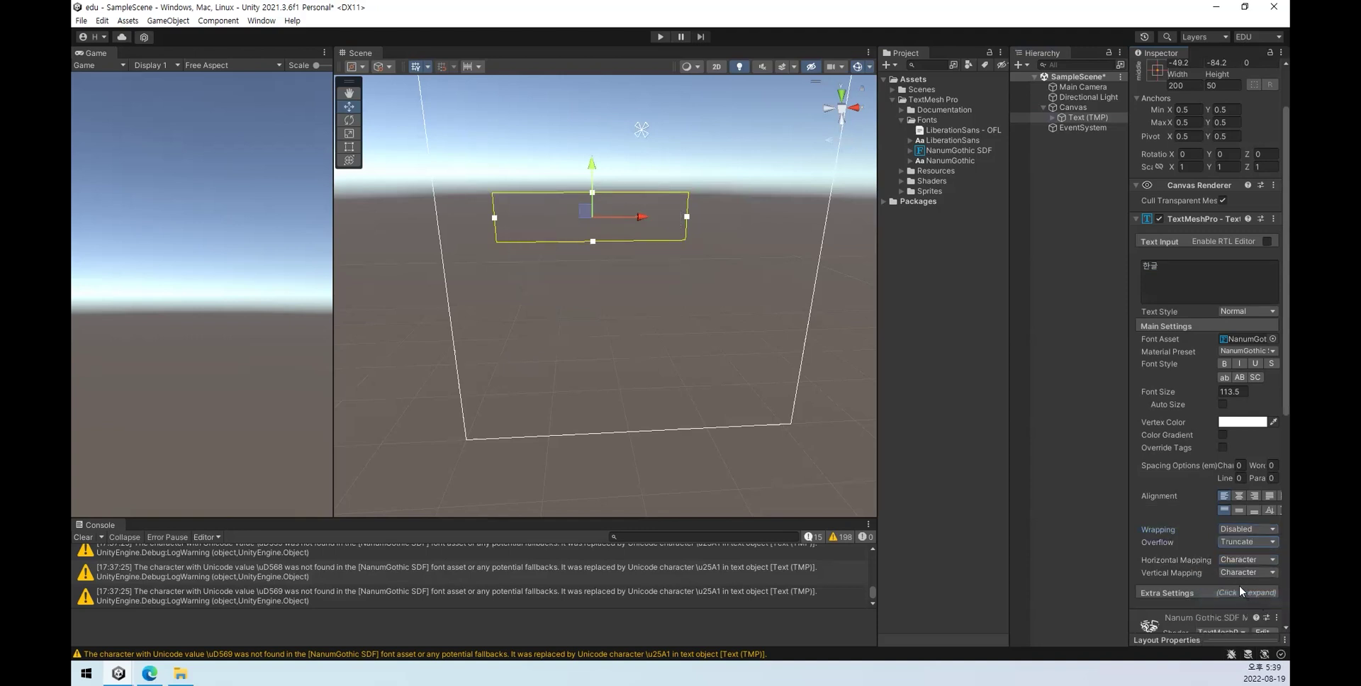
pyautogui.click(1237, 543)
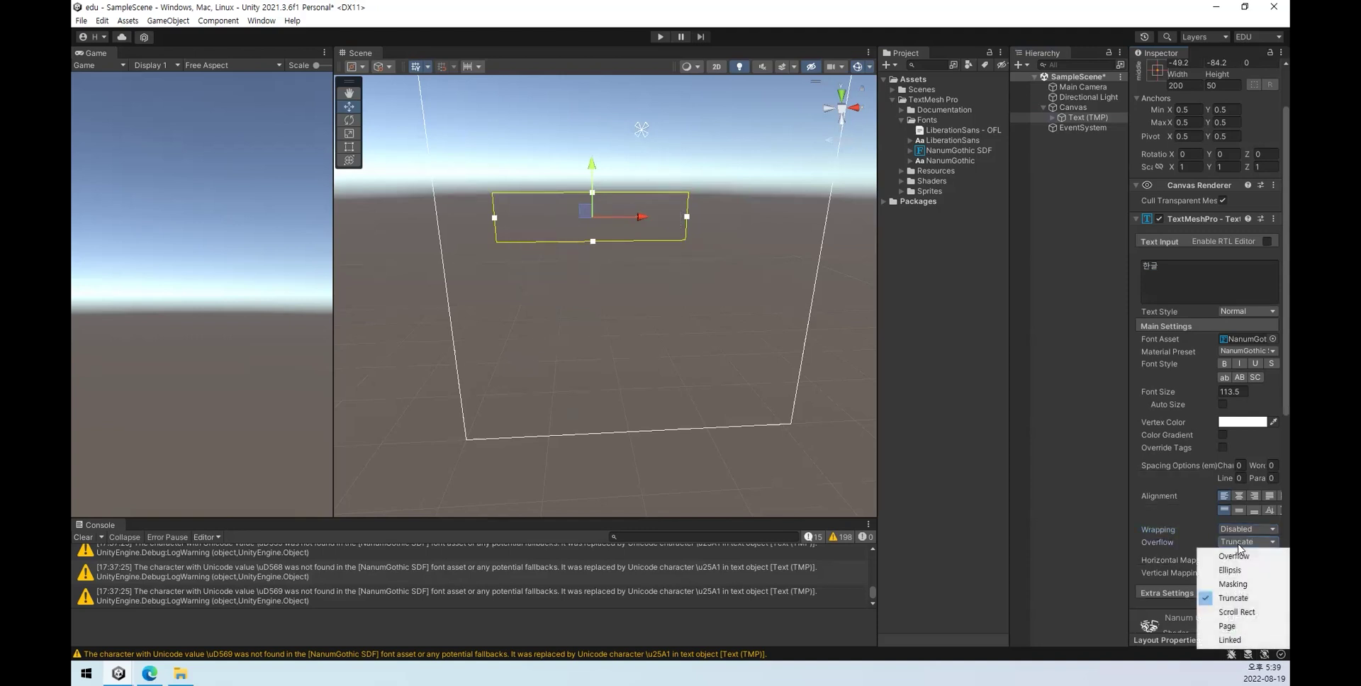
pyautogui.click(1251, 577)
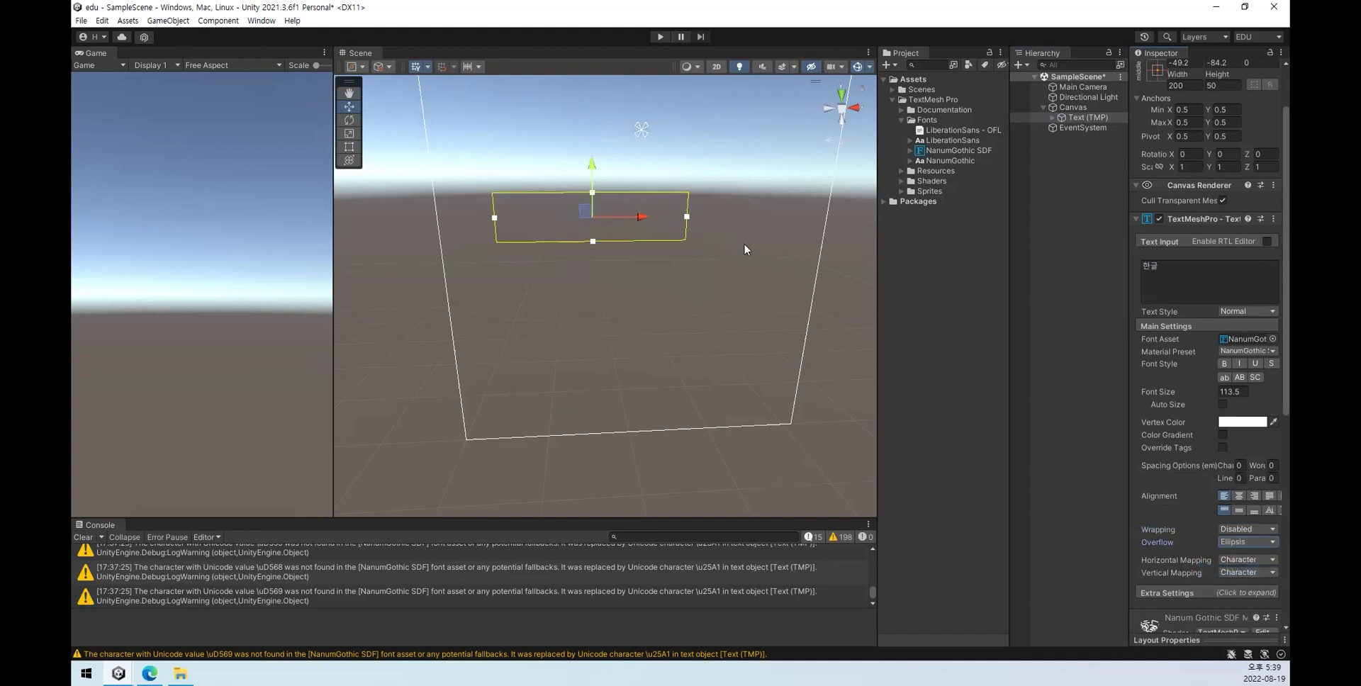
# Step: Extend the text to 한글한글 and stretch the text box downward to a height of about 190.5 with the Rect tool
pyautogui.click(1240, 270)
pyautogui.click(1241, 269)
pyautogui.write('한글')
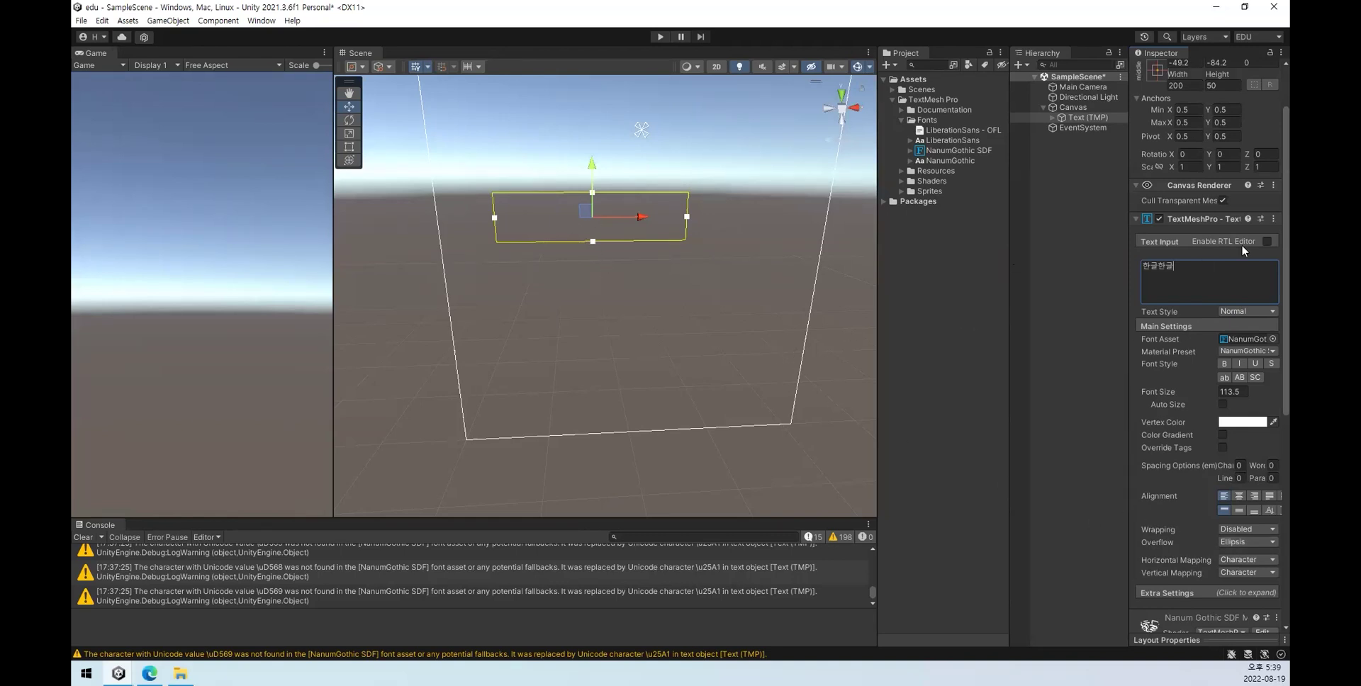
pyautogui.click(348, 147)
pyautogui.moveTo(593, 243); pyautogui.dragTo(583, 358)
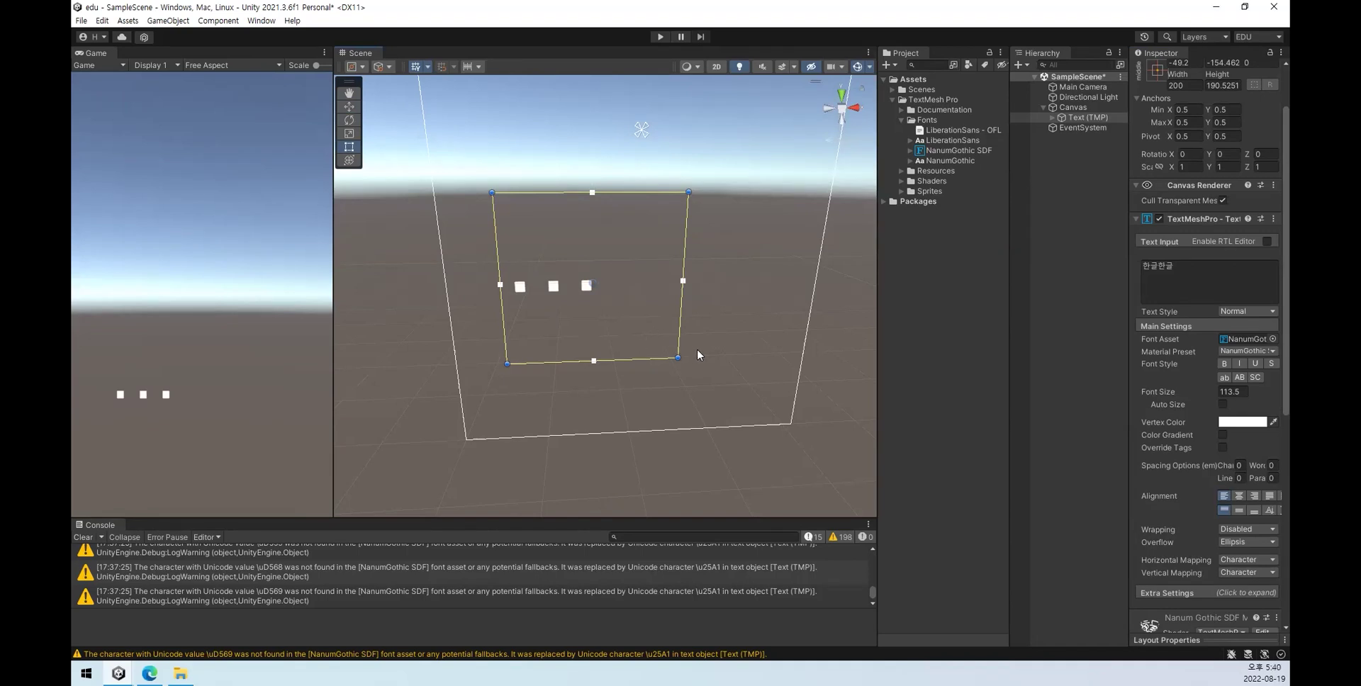
# Step: Delete the last two characters of the Text (TMP) object's text, leaving 한글, and reselect the object
pyautogui.click(1216, 275)
pyautogui.press('Left')
pyautogui.press('Right')
pyautogui.press('Right')
pyautogui.press('Delete')
pyautogui.press('Delete')
pyautogui.click(950, 313)
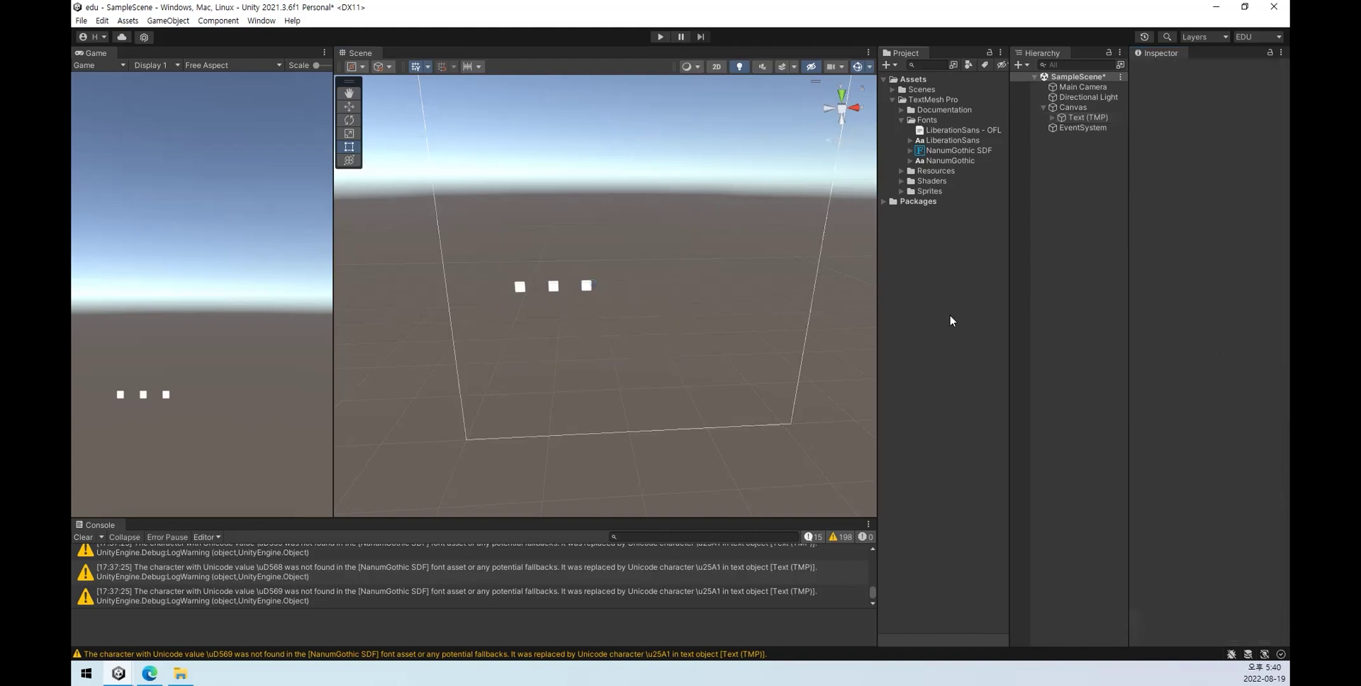
pyautogui.click(1072, 118)
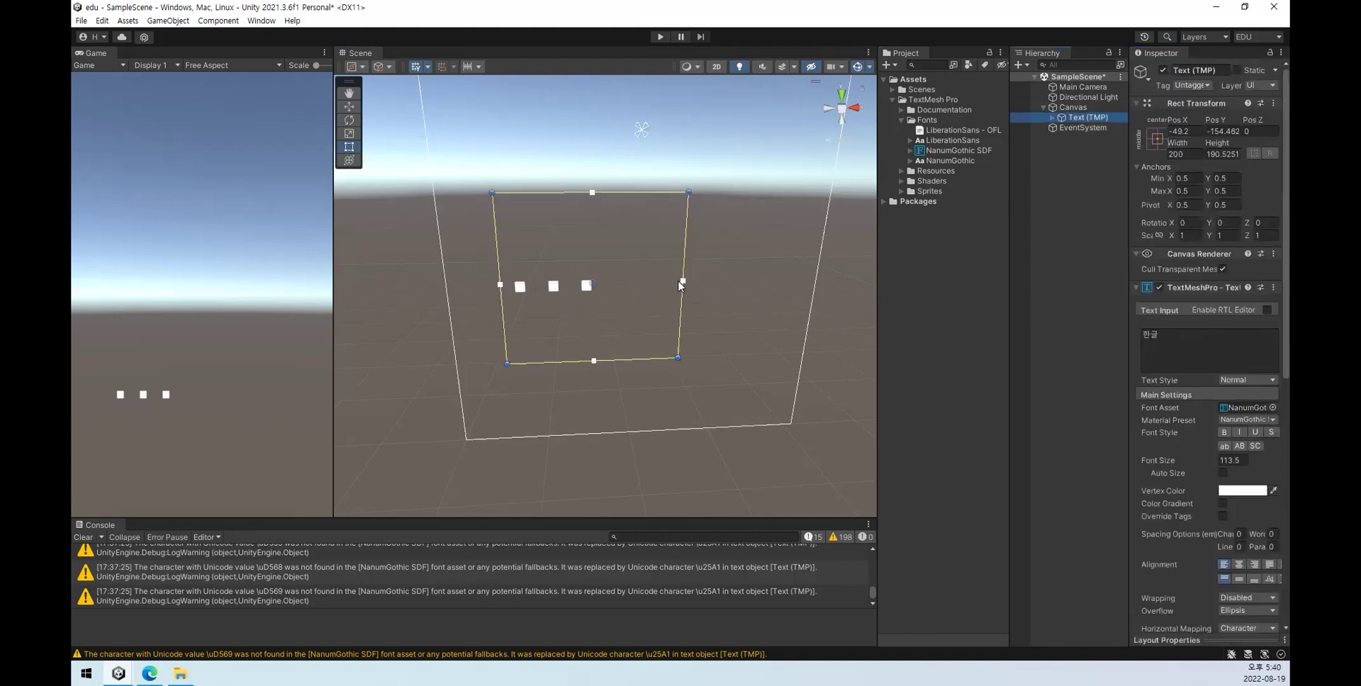
# Step: Widen the text box to about 267.5 and extend the text to 한글한
pyautogui.moveTo(684, 284); pyautogui.dragTo(738, 297)
pyautogui.click(1207, 345)
pyautogui.write('ㅎ')
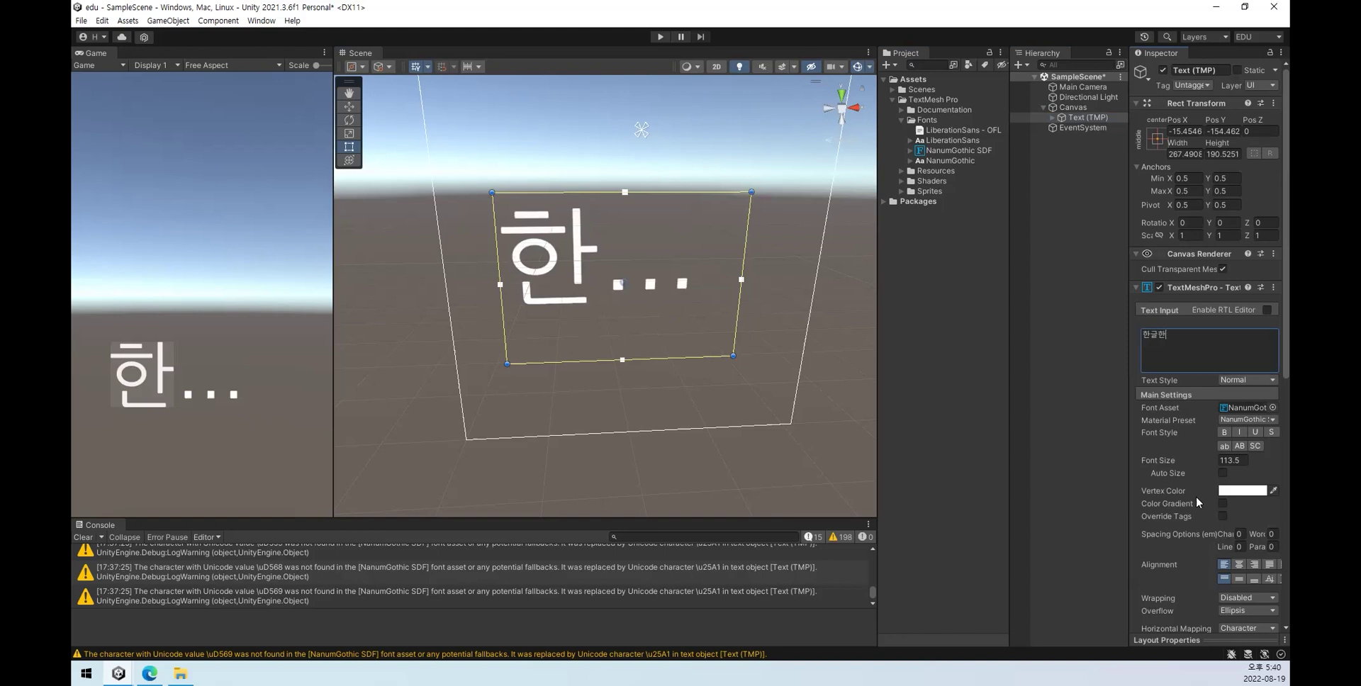
# Step: Set the Text (TMP) object's overflow mode to Overflow
pyautogui.scroll(-2, 1177, 581)
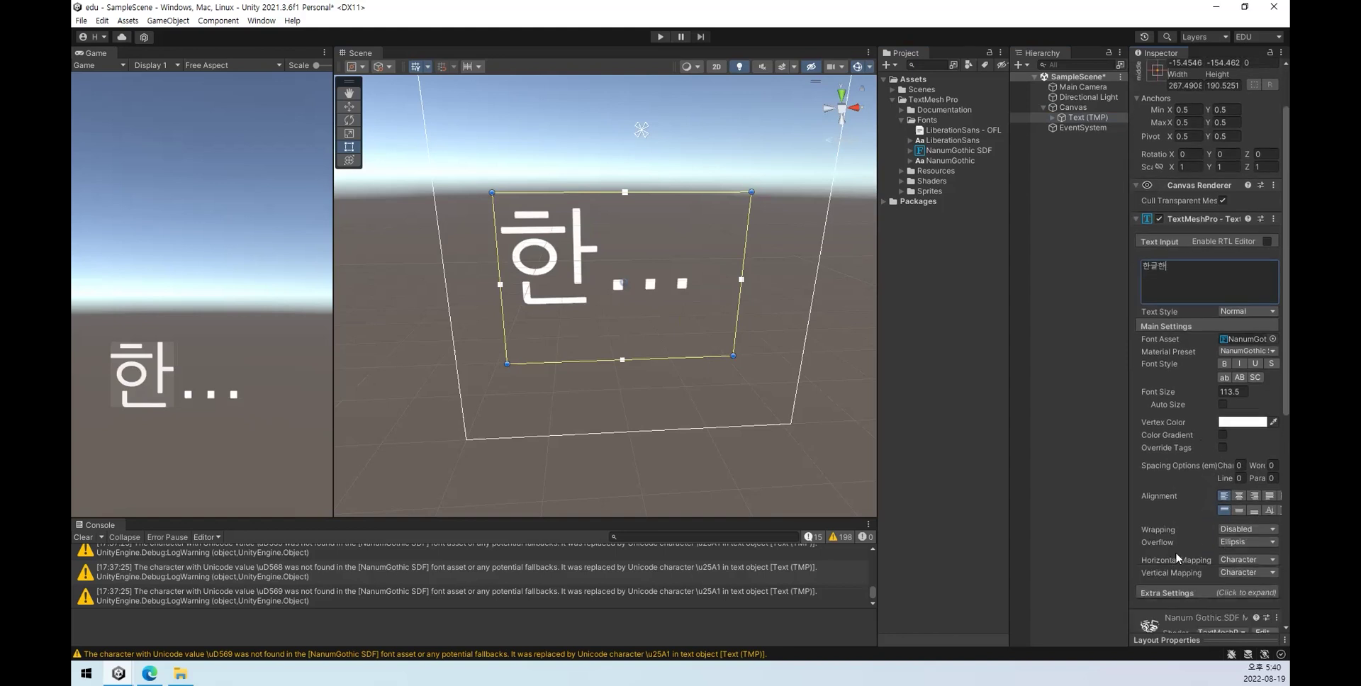
pyautogui.click(1232, 543)
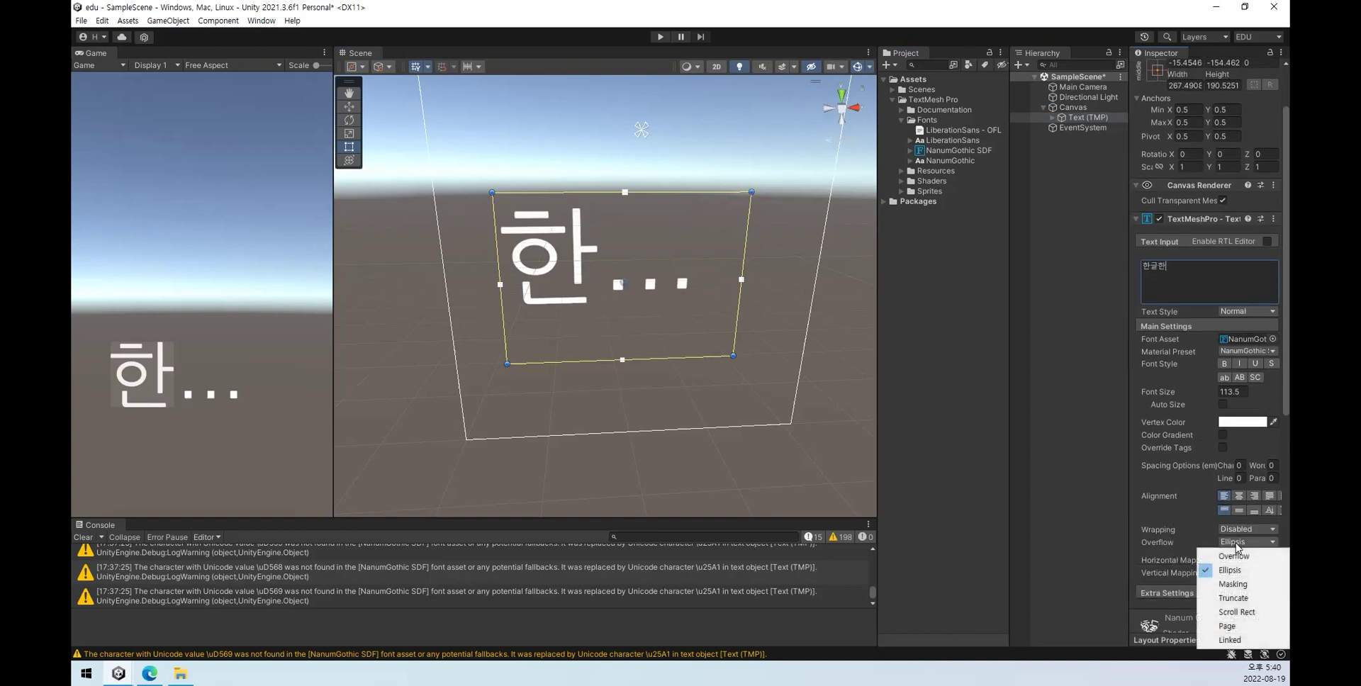
pyautogui.click(1238, 559)
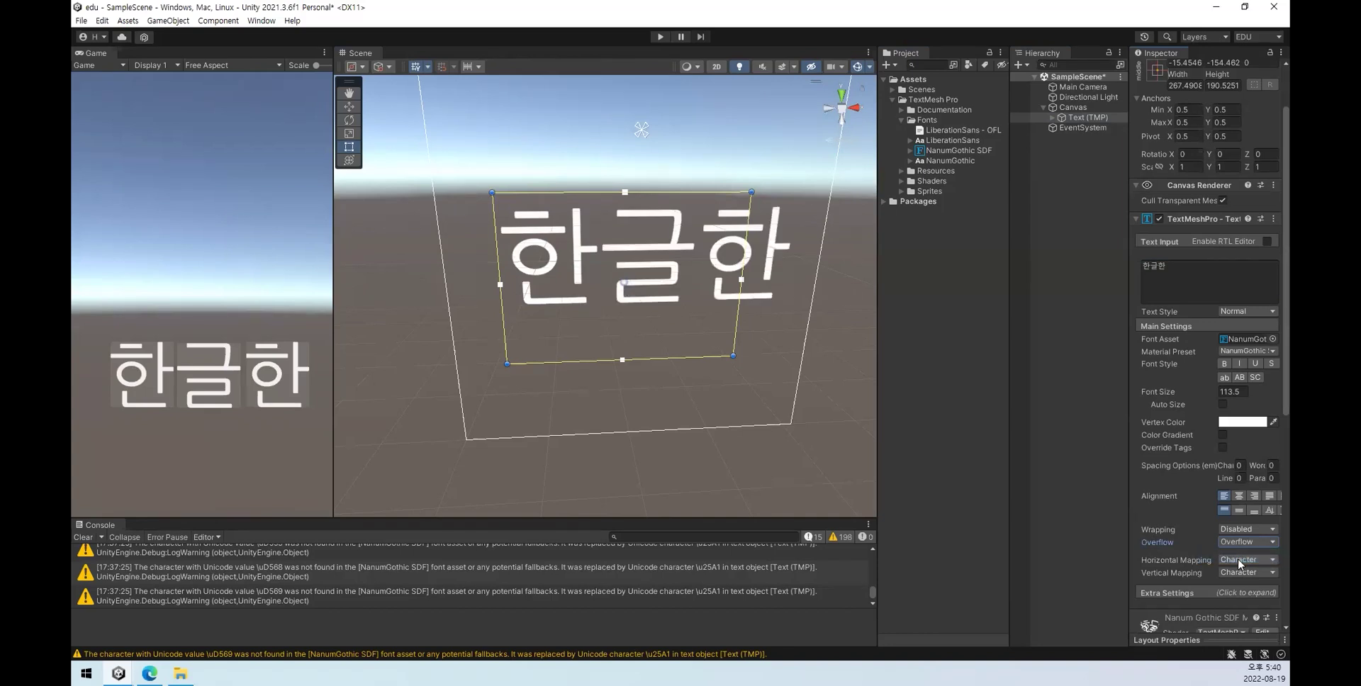
# Step: Try the Ellipsis overflow mode on the Text (TMP) object and return it to Overflow
pyautogui.click(1246, 531)
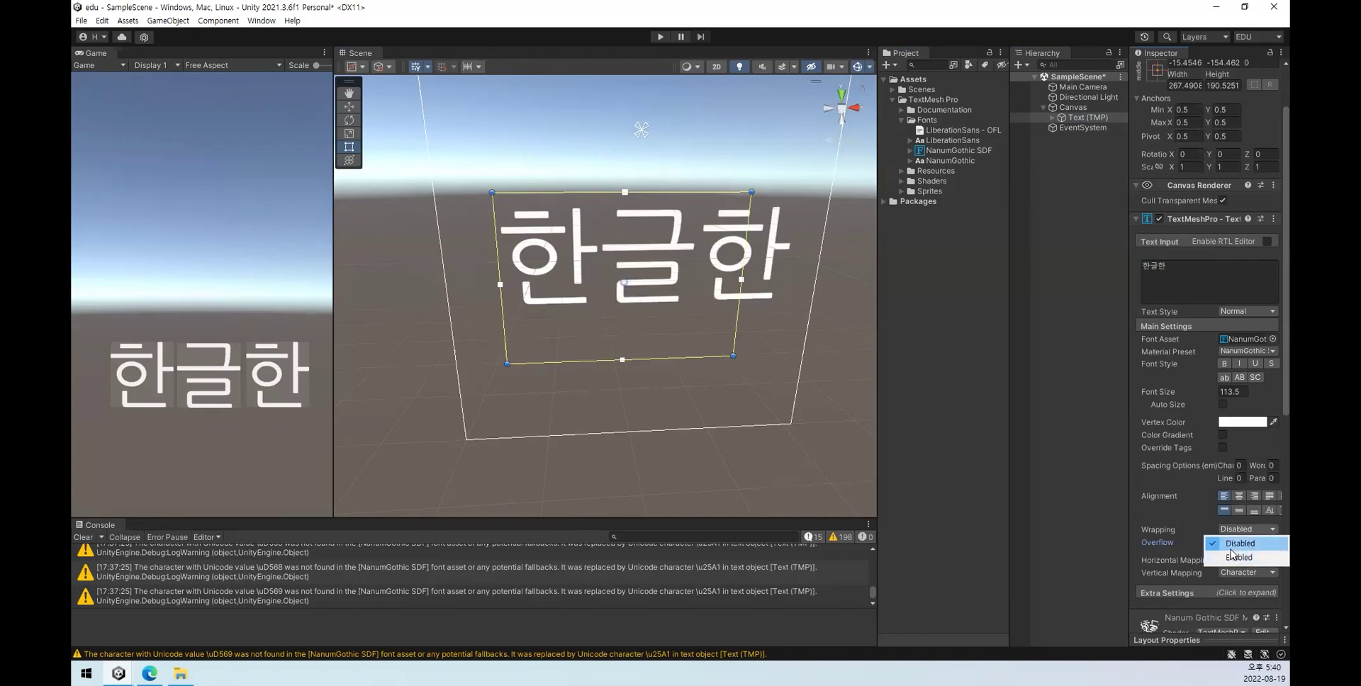
pyautogui.click(1164, 529)
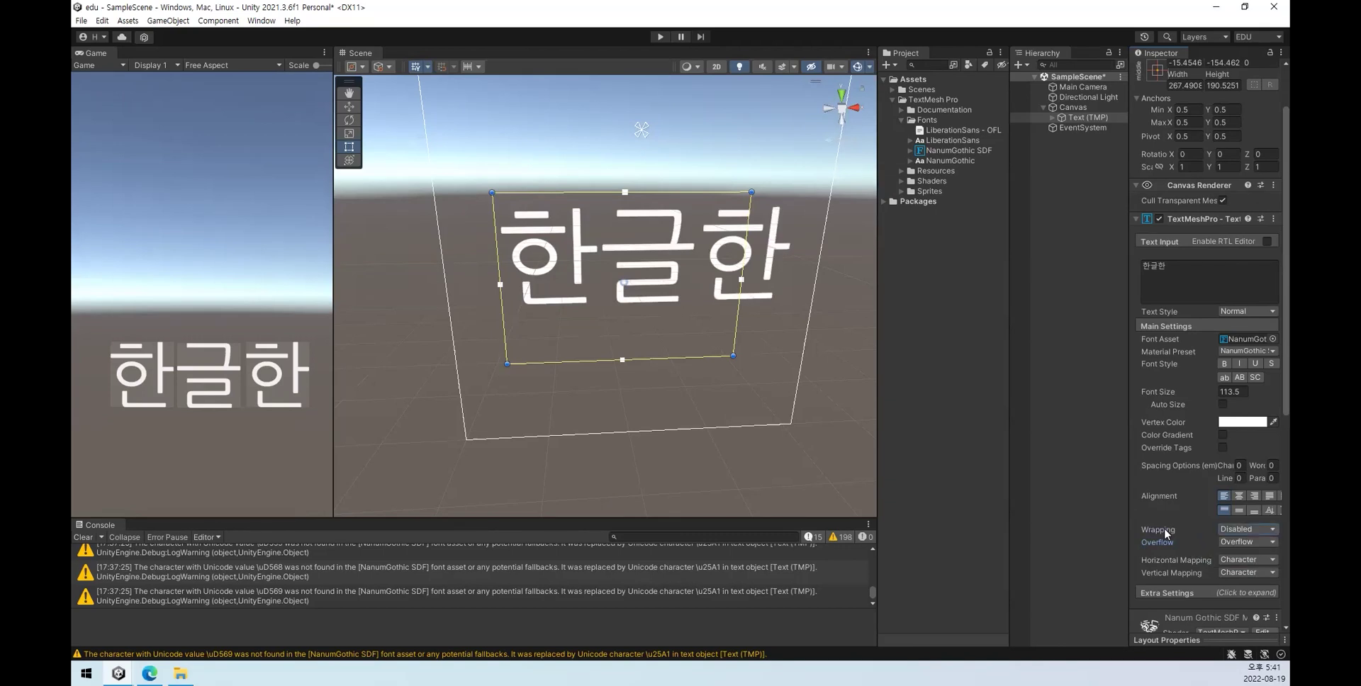
pyautogui.click(1245, 542)
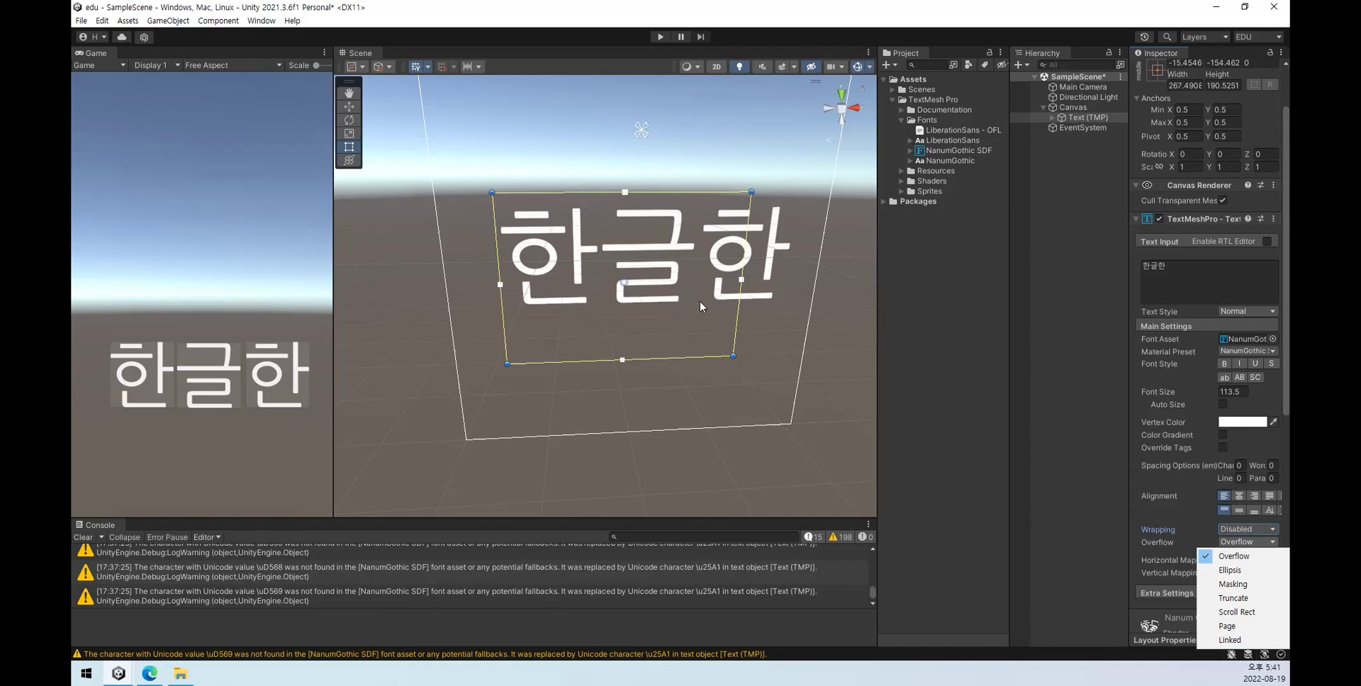
pyautogui.click(1233, 570)
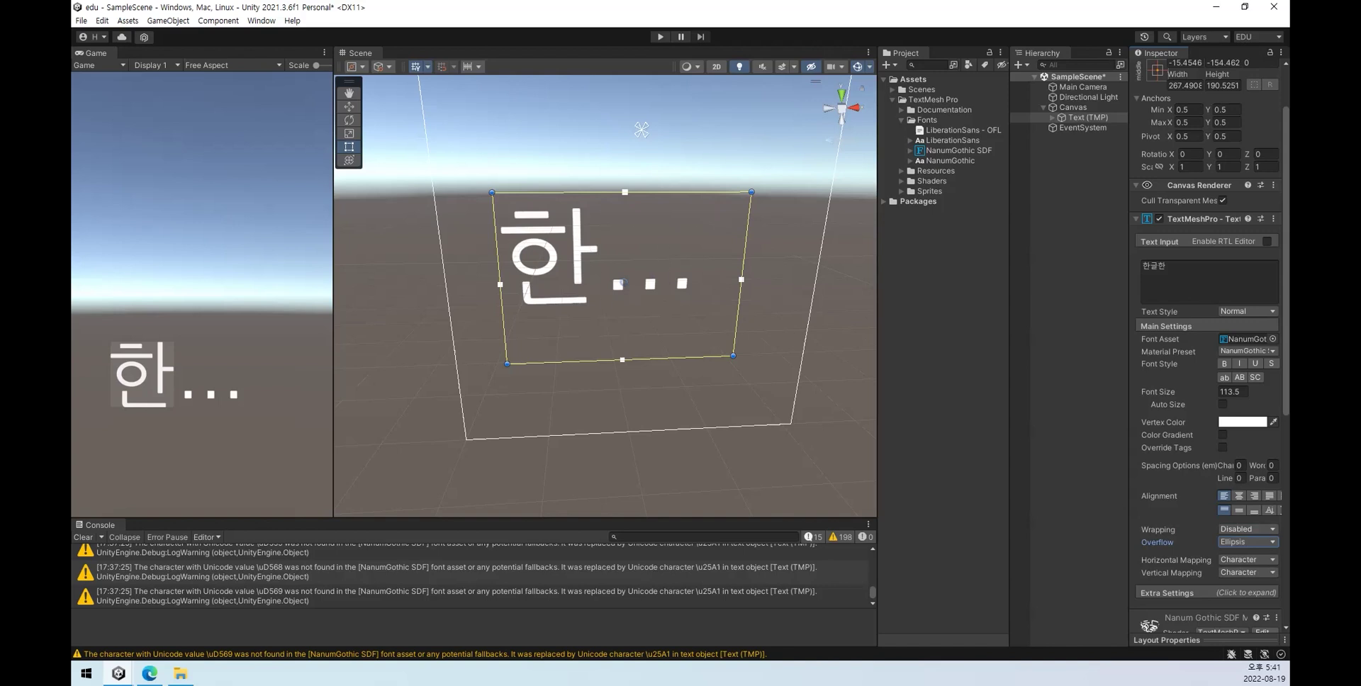
pyautogui.click(1244, 542)
pyautogui.click(1239, 557)
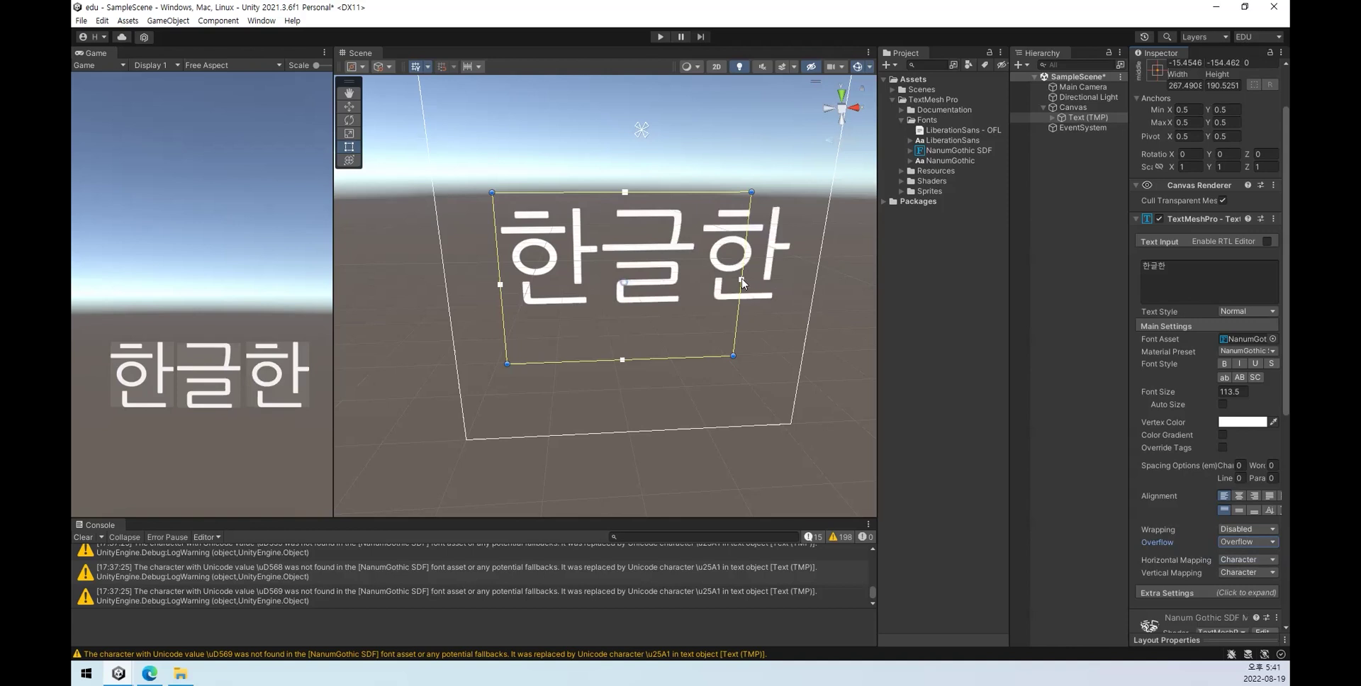
# Step: Widen the text box to about 459.3 with the Rect tool and extend the text to 한글한한한핞한
pyautogui.moveTo(738, 309); pyautogui.dragTo(898, 317)
pyautogui.click(1247, 275)
pyautogui.write('한핞ㄴ')
pyautogui.press('BackSpace')
pyautogui.write('한항현')
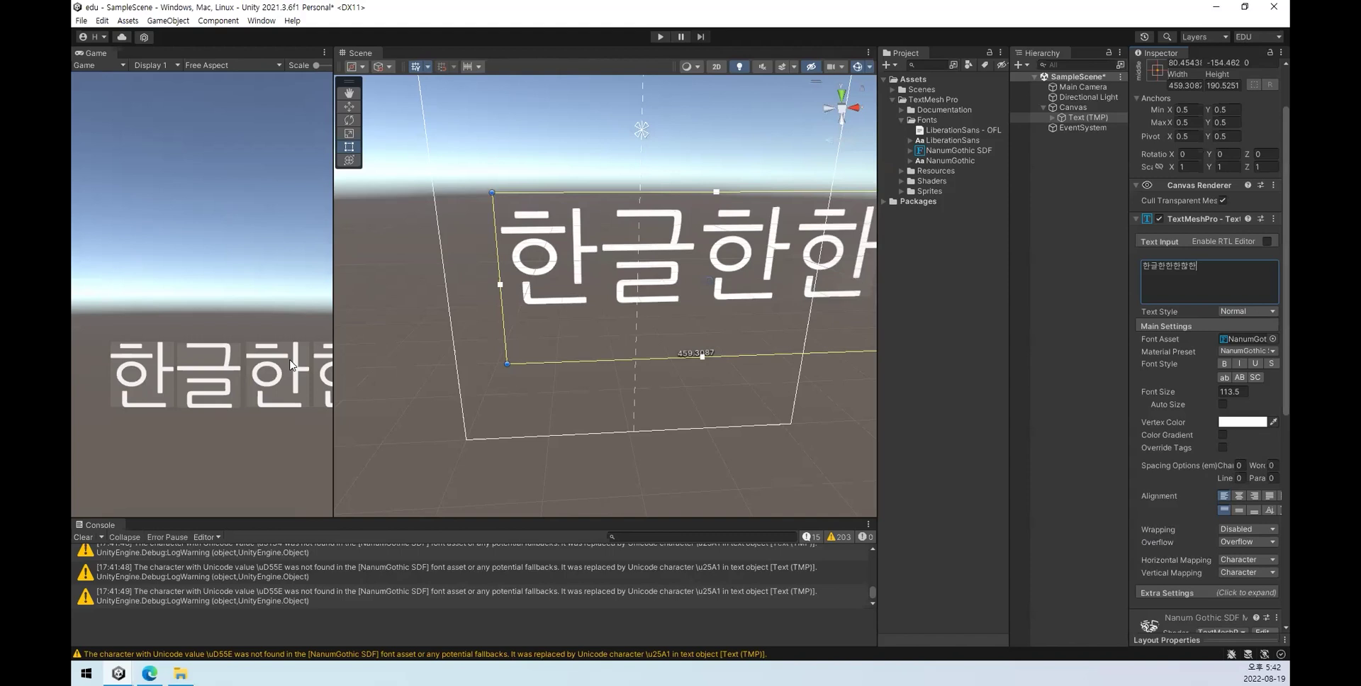
# Step: Try rotating the Main Camera about its Y axis, narrow the Game view slightly, and reset the Y rotation to 0
pyautogui.click(1084, 87)
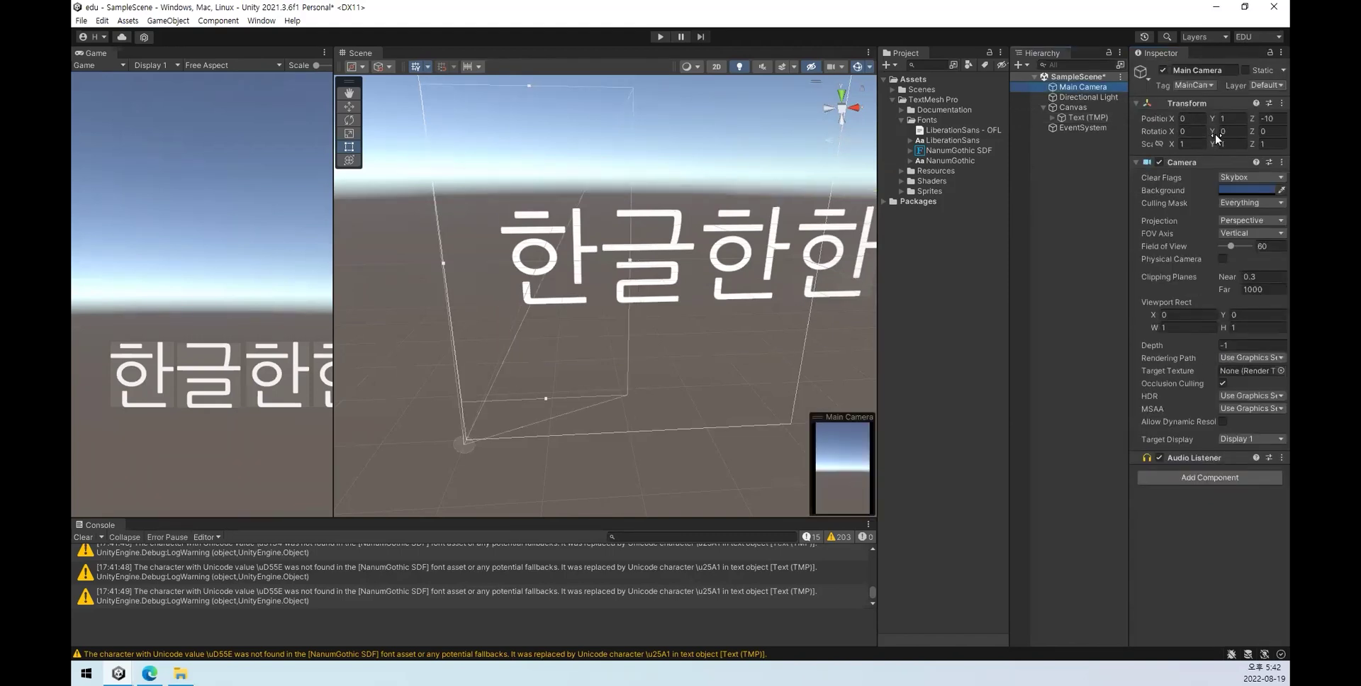
pyautogui.moveTo(1214, 133)
pyautogui.mouseDown()
pyautogui.moveTo(1178, 129)
pyautogui.moveTo(1266, 141)
pyautogui.moveTo(83, 138)
pyautogui.moveTo(1233, 130)
pyautogui.mouseUp()
pyautogui.write('0')
pyautogui.moveTo(333, 284)
pyautogui.mouseDown()
pyautogui.moveTo(653, 283)
pyautogui.moveTo(267, 281)
pyautogui.moveTo(309, 281)
pyautogui.mouseUp()
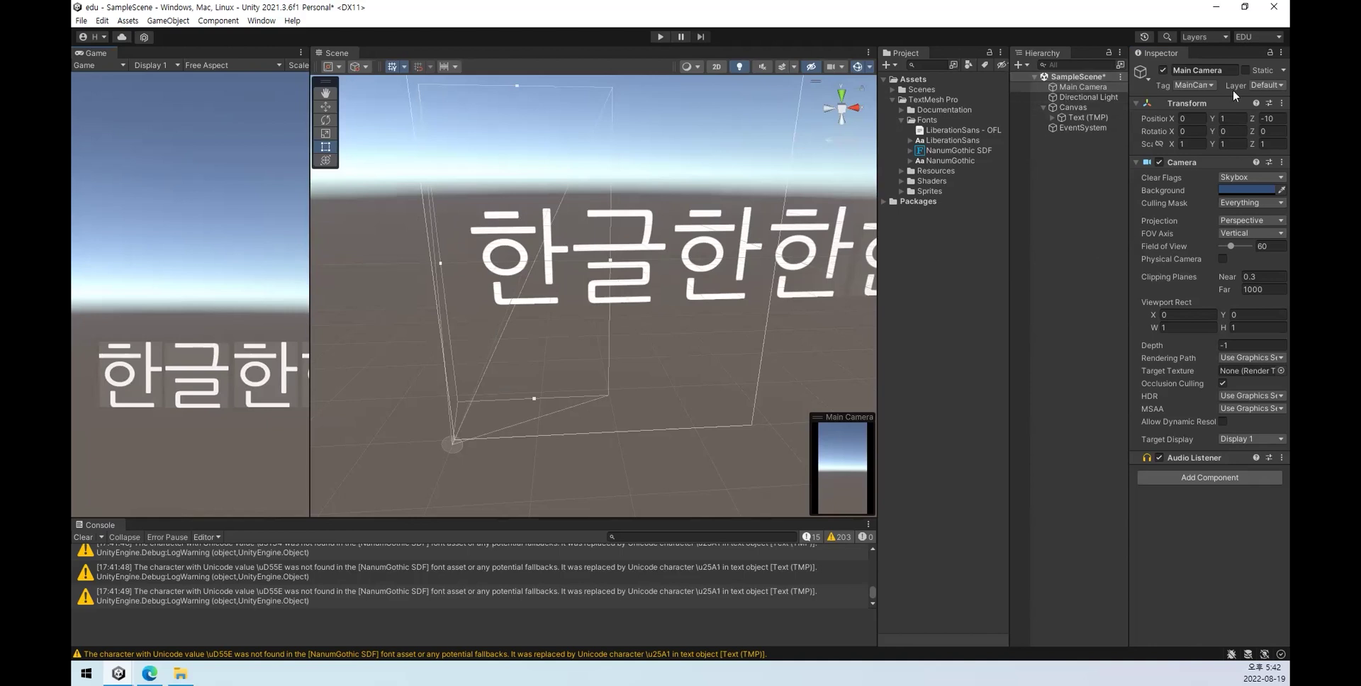
pyautogui.moveTo(1212, 131); pyautogui.dragTo(1241, 132)
pyautogui.click(1240, 131)
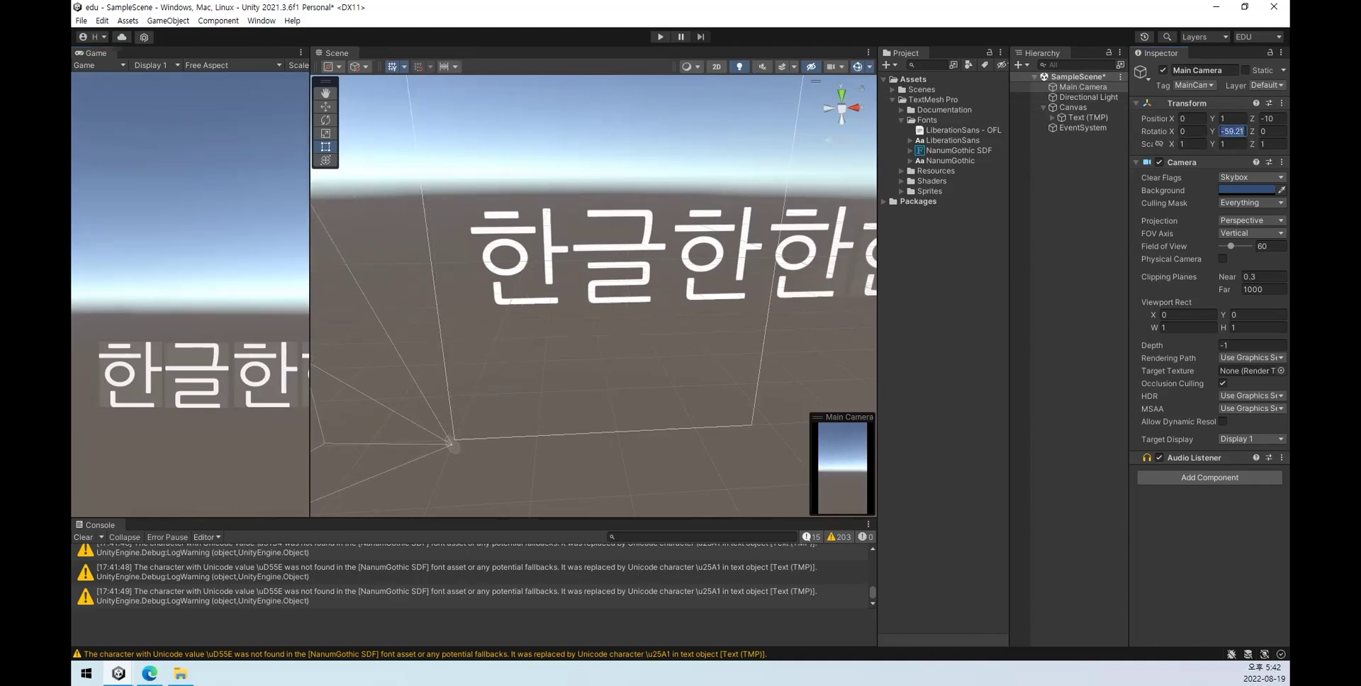
pyautogui.write('0')
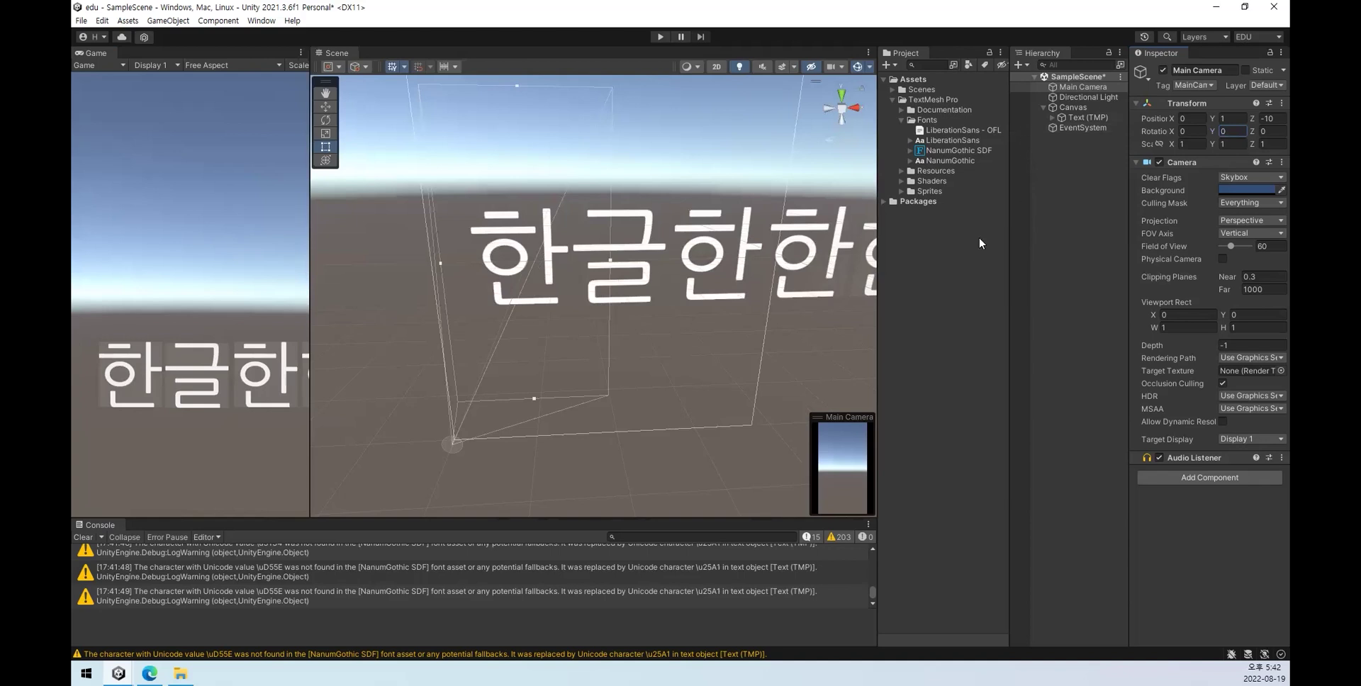
# Step: Nudge the Text (TMP) object along X with the Move tool and narrow its text box to about 300.5 with the Rect tool
pyautogui.click(1095, 118)
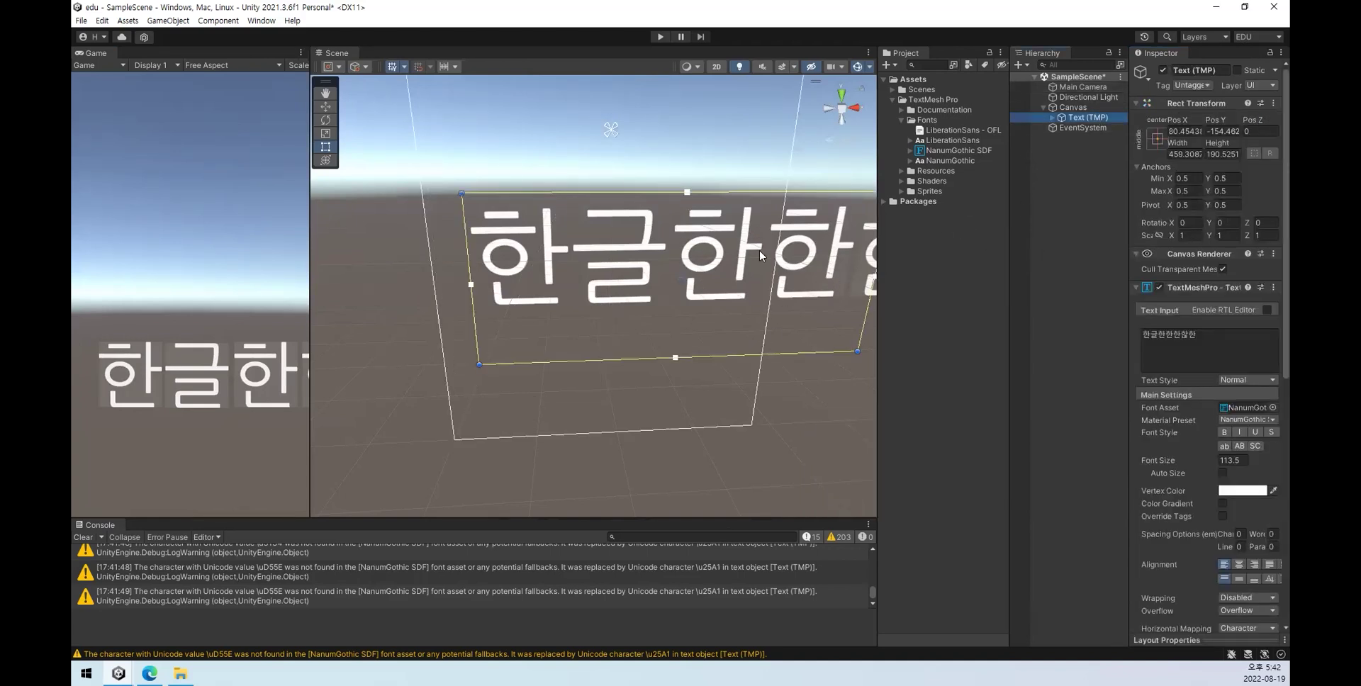
pyautogui.click(326, 107)
pyautogui.moveTo(728, 278)
pyautogui.mouseDown()
pyautogui.moveTo(468, 285)
pyautogui.moveTo(793, 301)
pyautogui.moveTo(724, 287)
pyautogui.mouseUp()
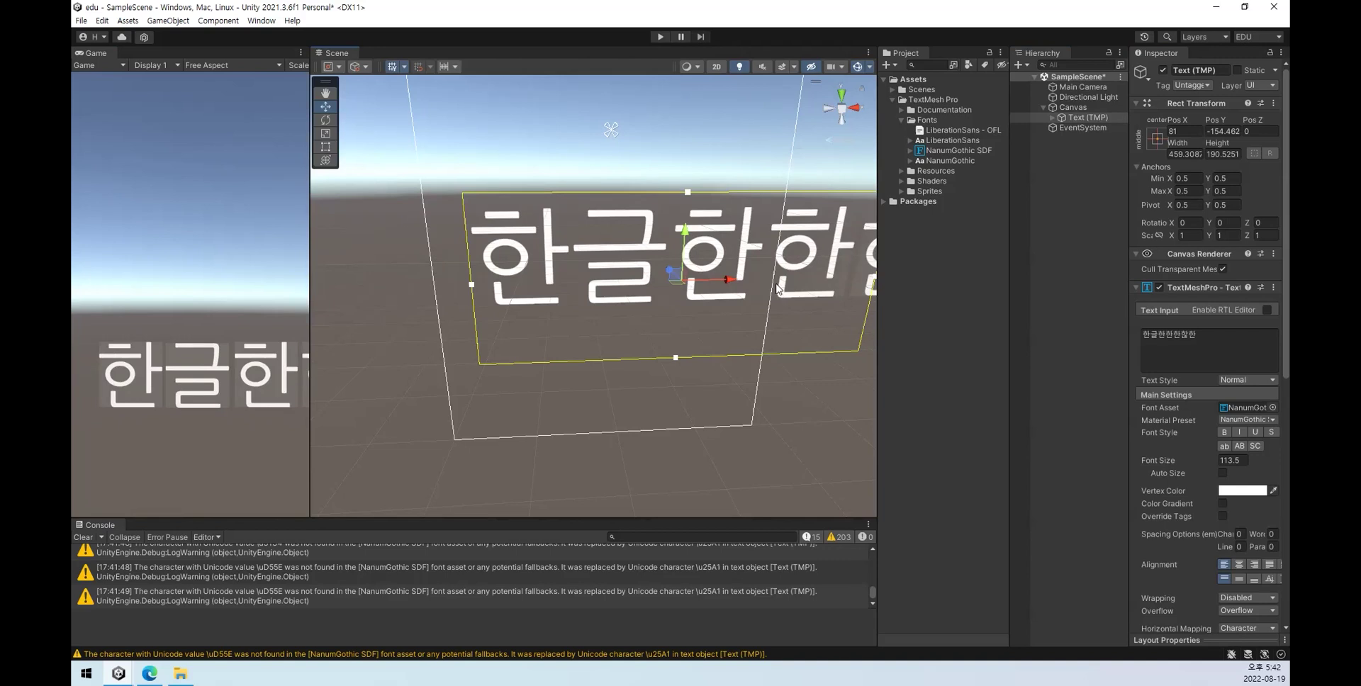
pyautogui.click(325, 147)
pyautogui.moveTo(862, 336); pyautogui.dragTo(736, 333)
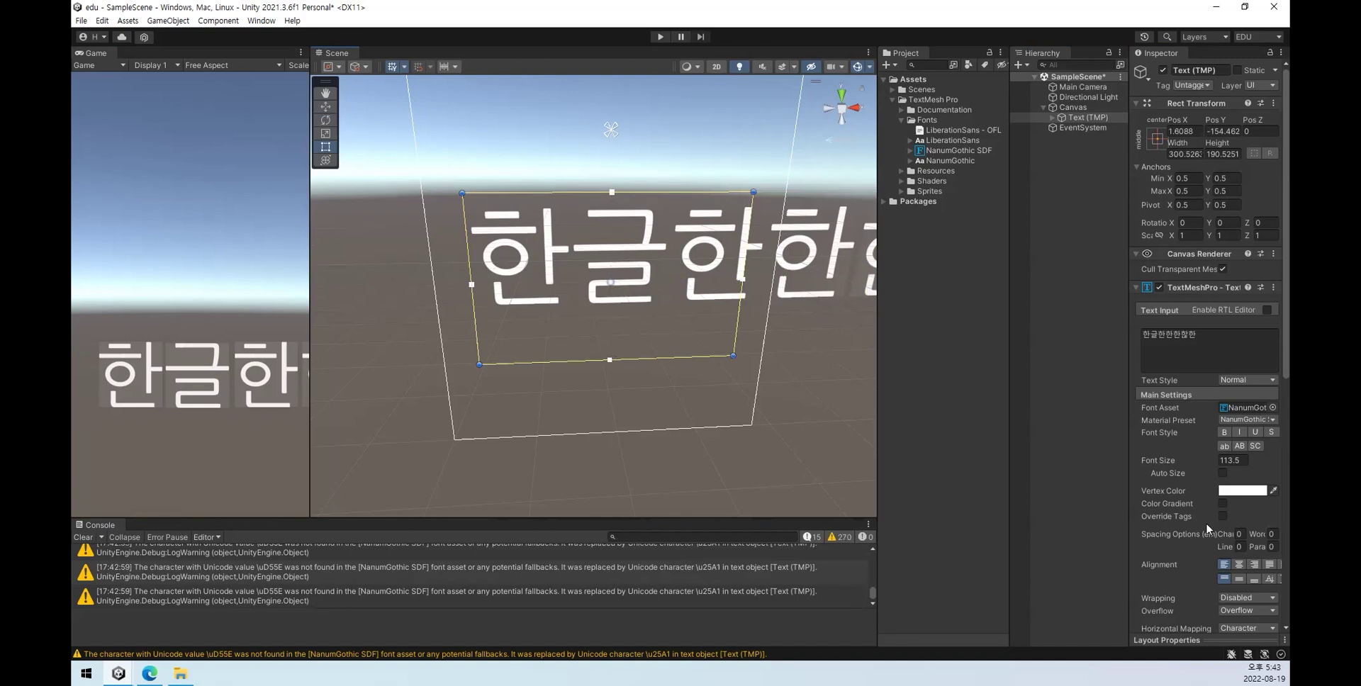
# Step: Shorten the text to 한글한한한한 with Auto Size enabled, and turn Auto Size off again
pyautogui.click(1222, 473)
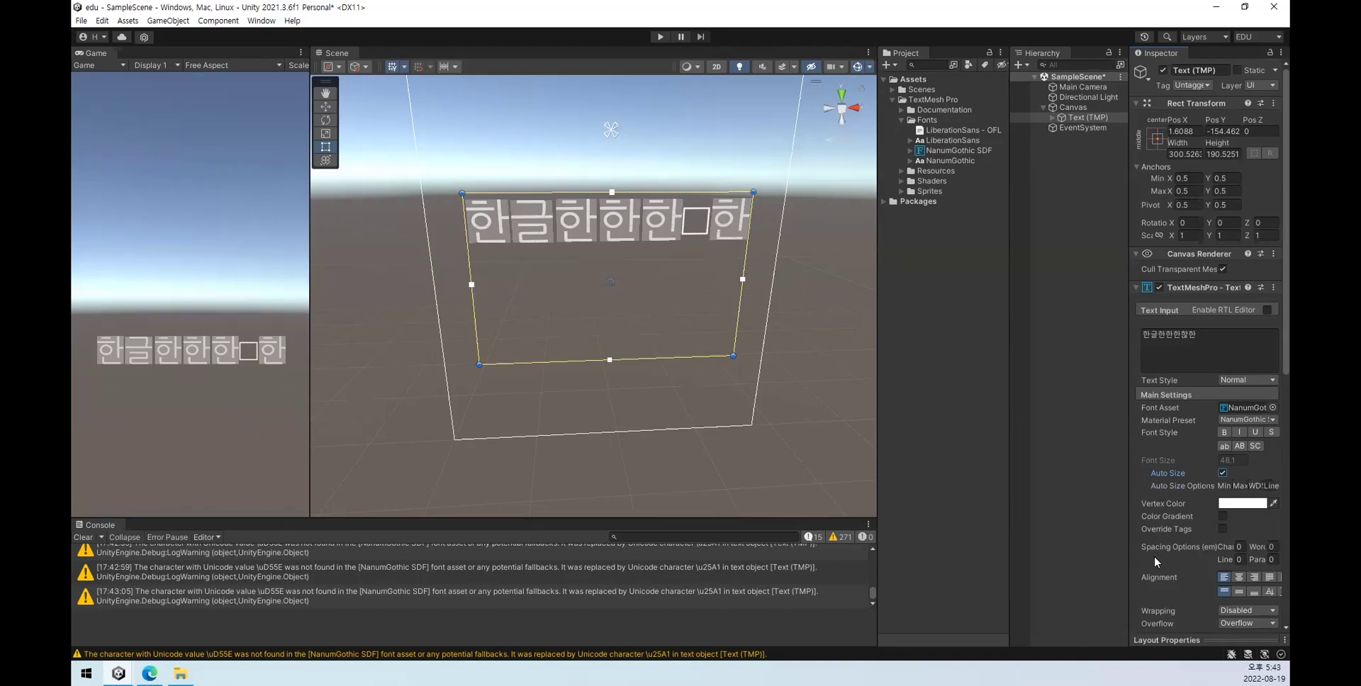
pyautogui.click(1205, 341)
pyautogui.doubleClick(1211, 342)
pyautogui.write('한글한한한한')
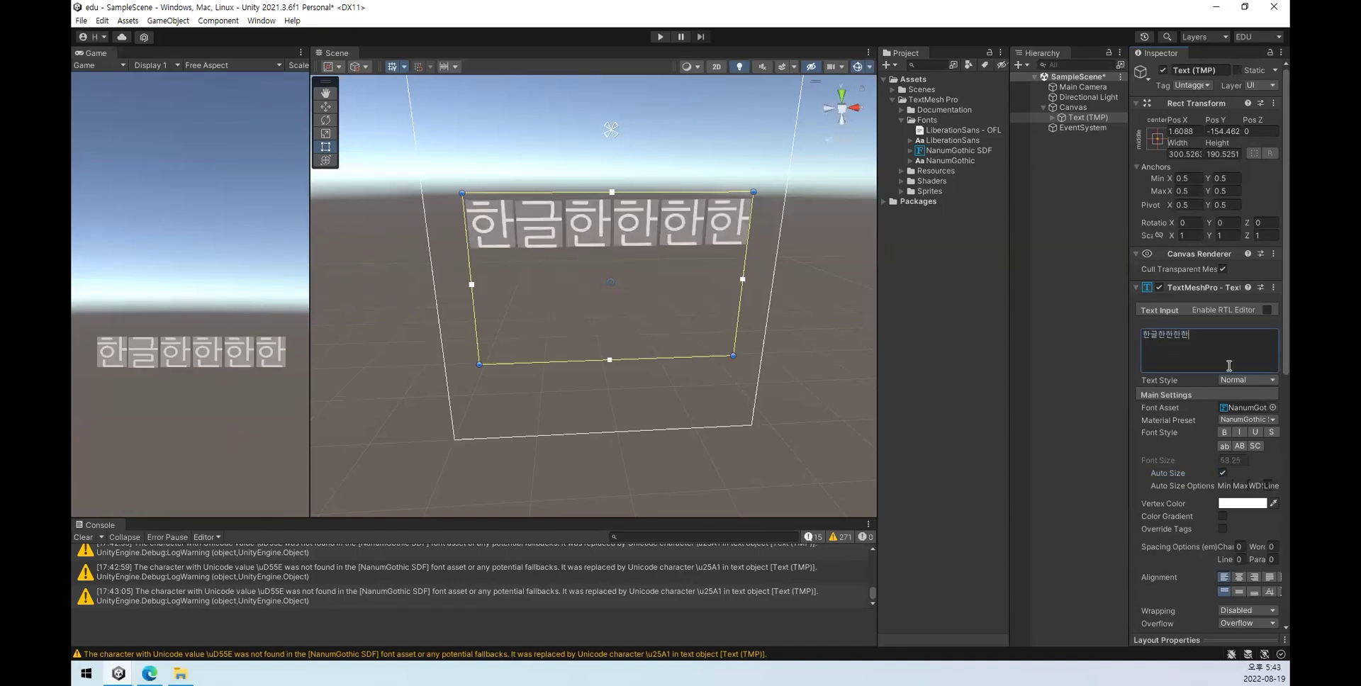
pyautogui.click(1223, 473)
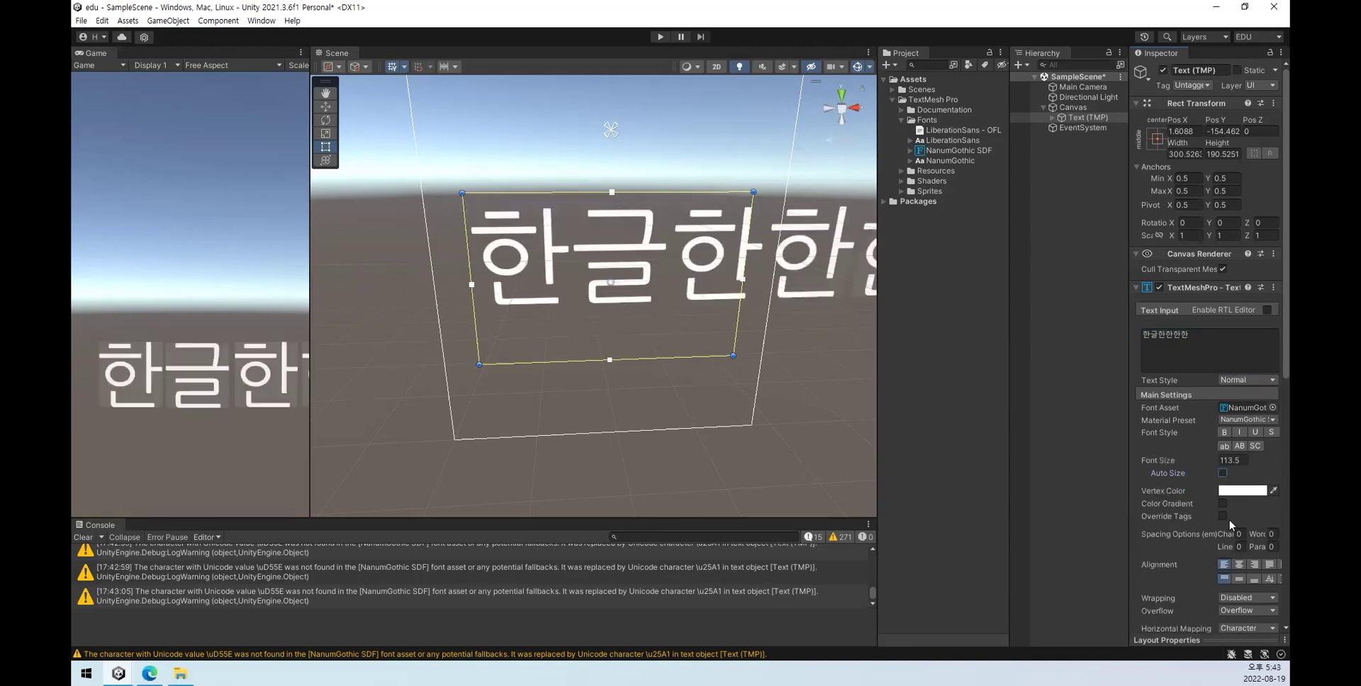
# Step: Try the Center, Left and Right horizontal alignments on the text and finish on Center
pyautogui.click(1245, 598)
pyautogui.click(1248, 599)
pyautogui.click(1238, 565)
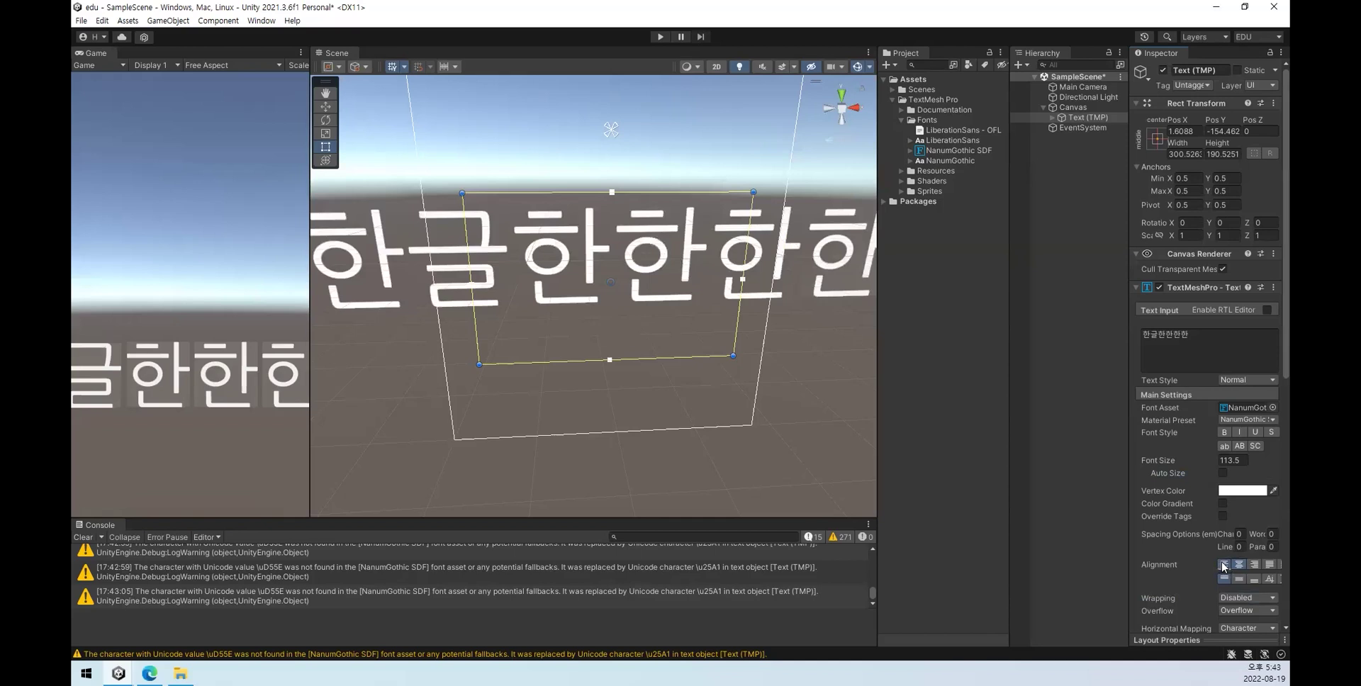
pyautogui.click(1224, 565)
pyautogui.click(1254, 565)
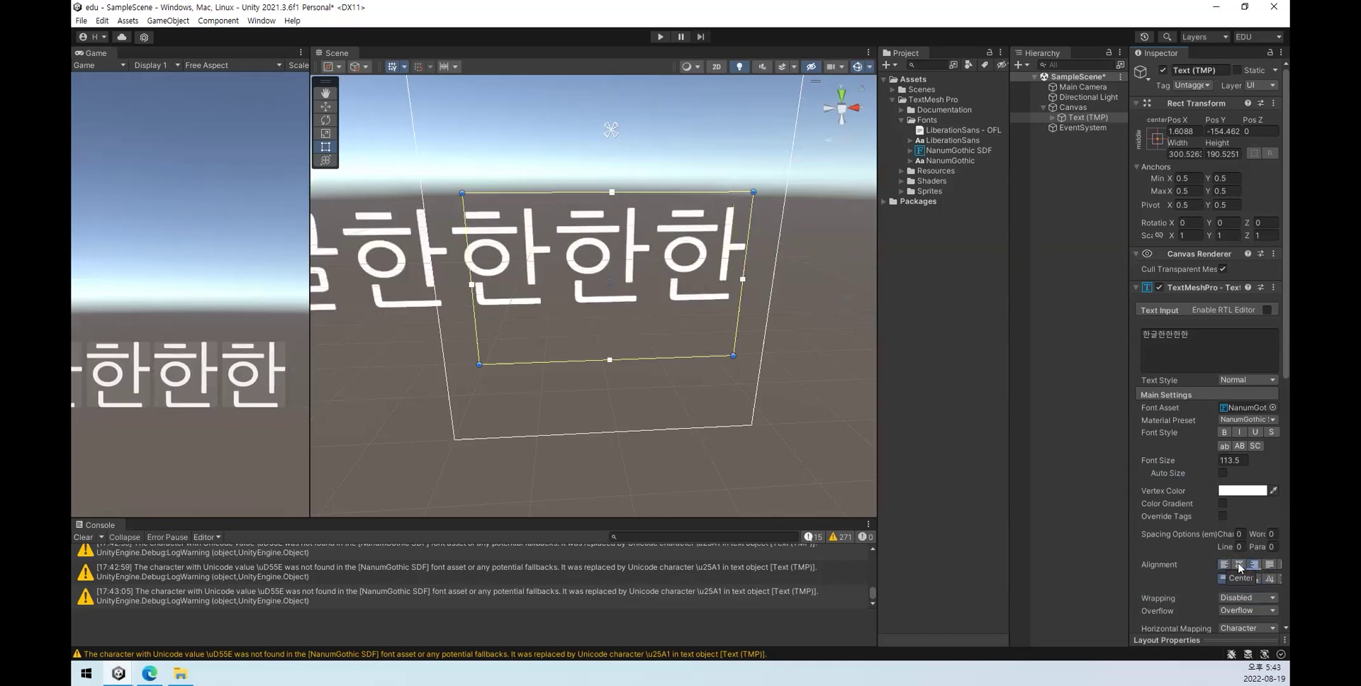
pyautogui.click(1239, 565)
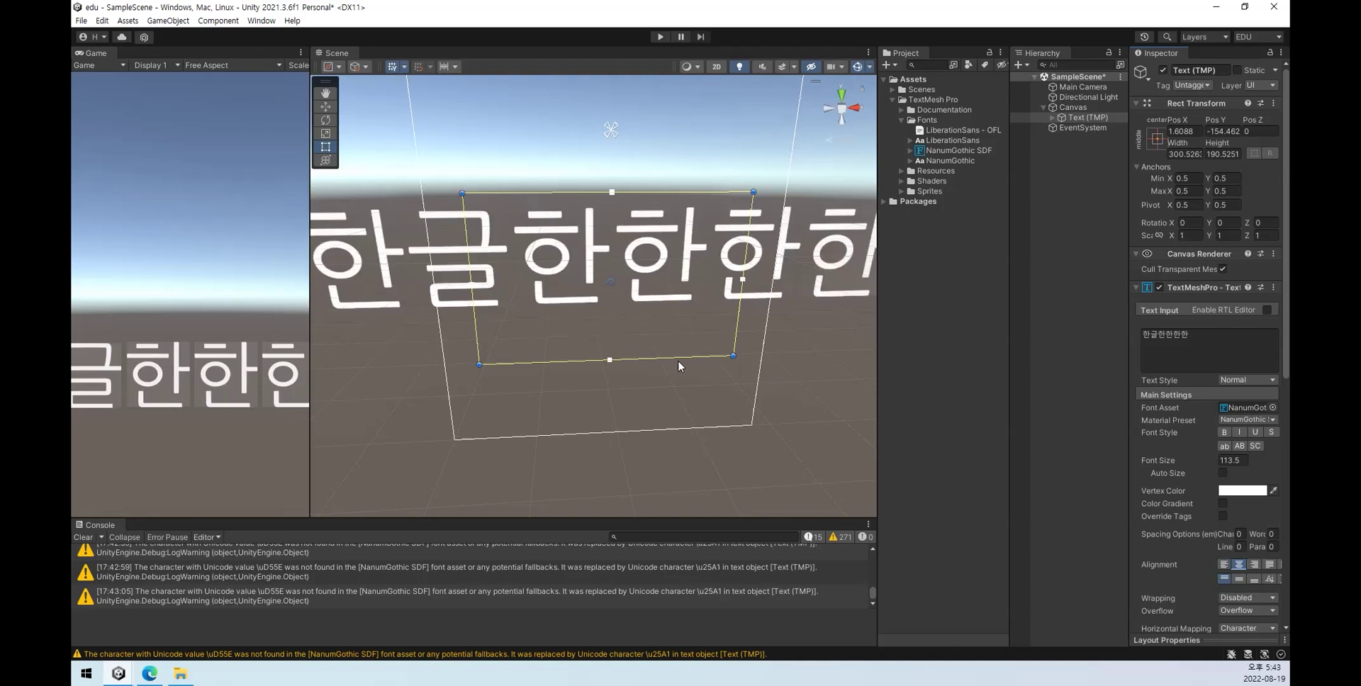
# Step: Try the Middle and Bottom vertical alignments on the text and return it to Top and Left alignment
pyautogui.click(1239, 579)
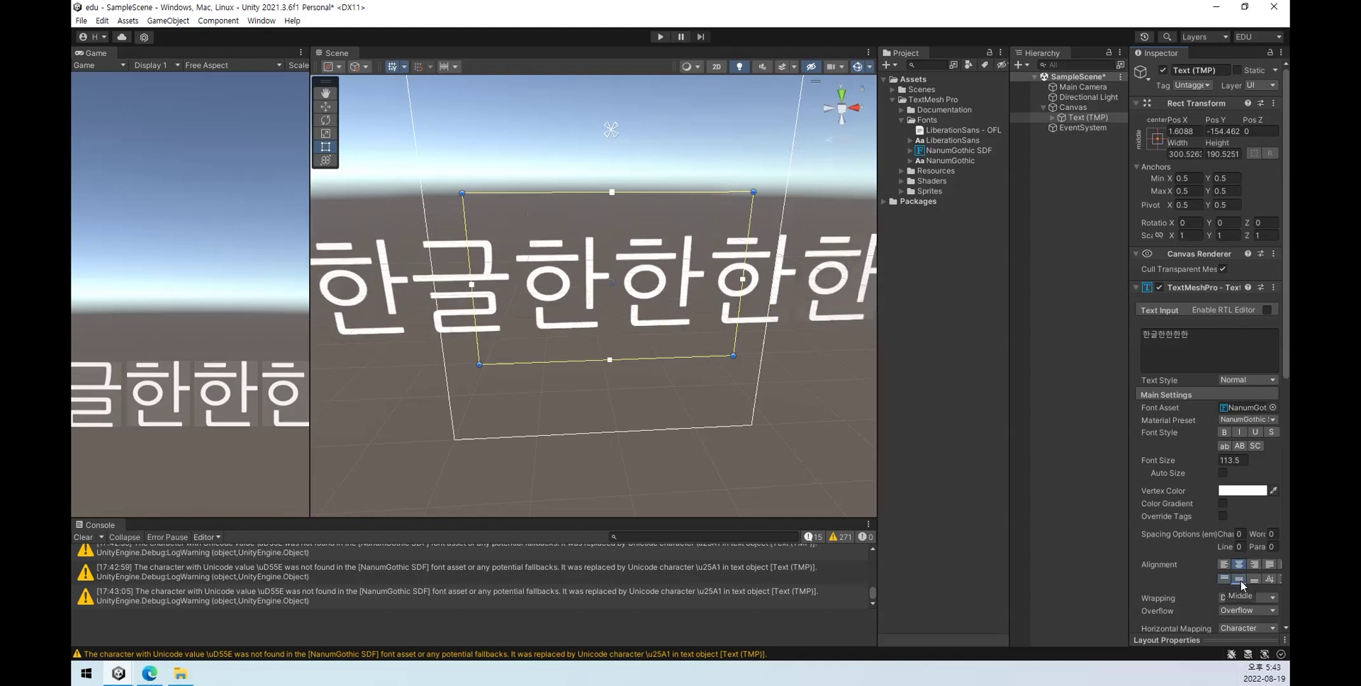
pyautogui.click(1250, 580)
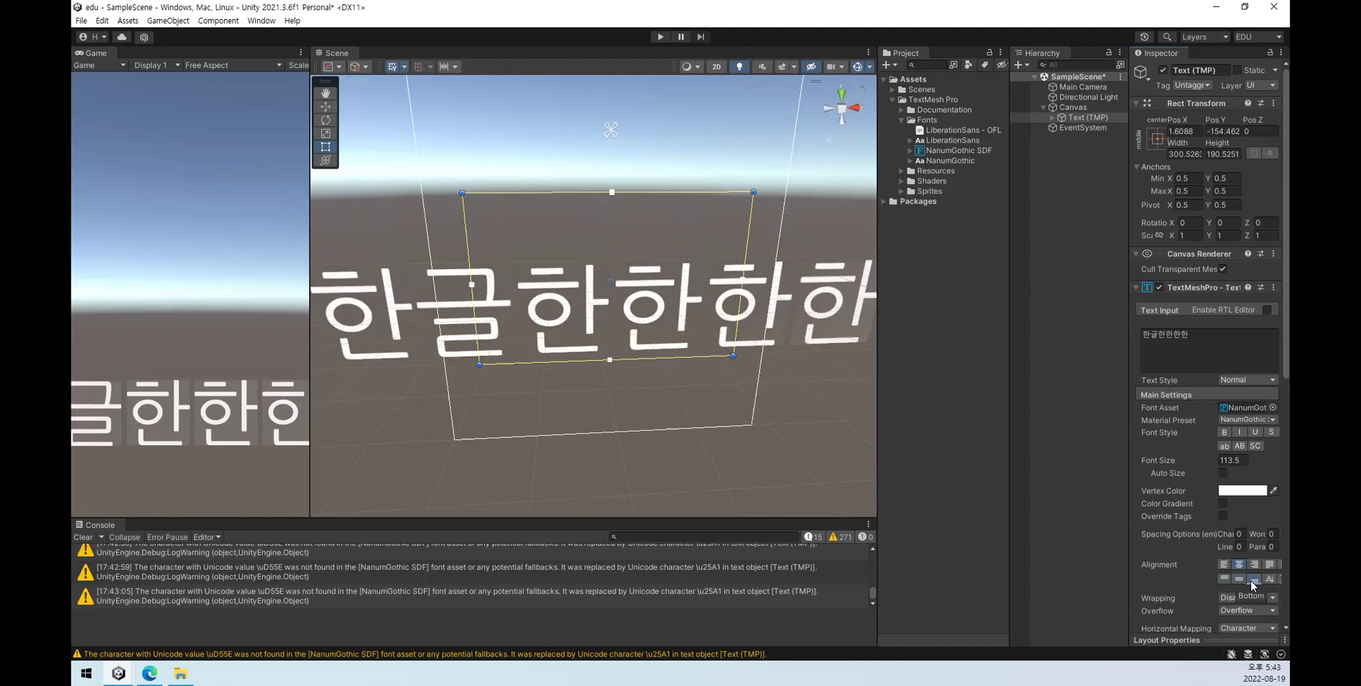
pyautogui.click(1239, 579)
pyautogui.click(1222, 579)
pyautogui.click(1239, 579)
pyautogui.click(1254, 579)
pyautogui.click(1223, 579)
pyautogui.click(1223, 565)
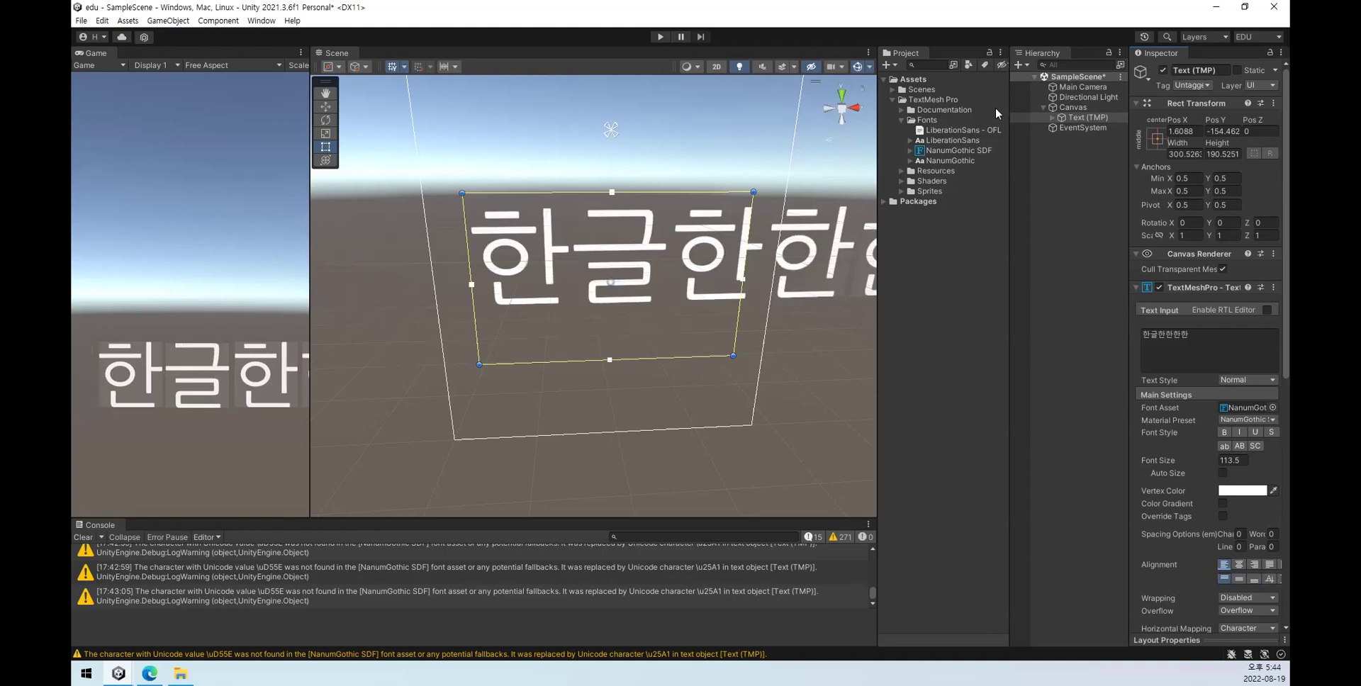
# Step: Change the text's vertex color to dark red B30000
pyautogui.click(1244, 490)
pyautogui.click(1243, 440)
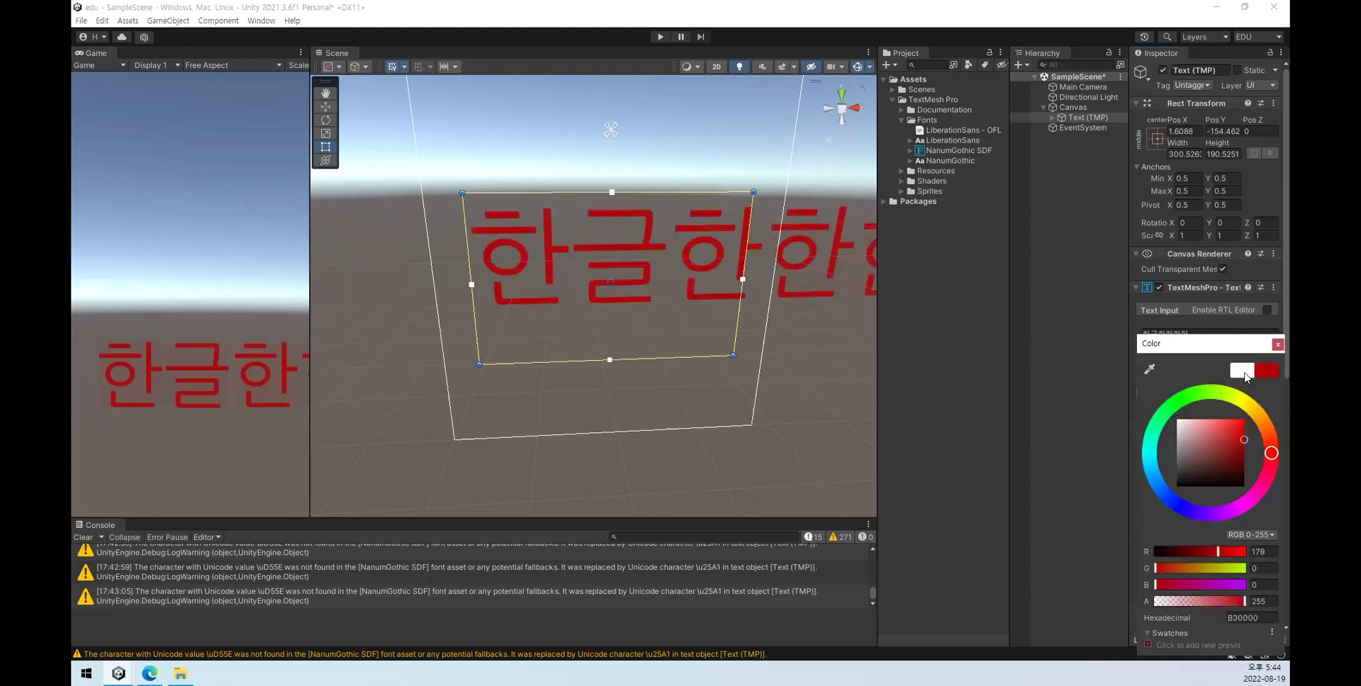
pyautogui.click(1278, 344)
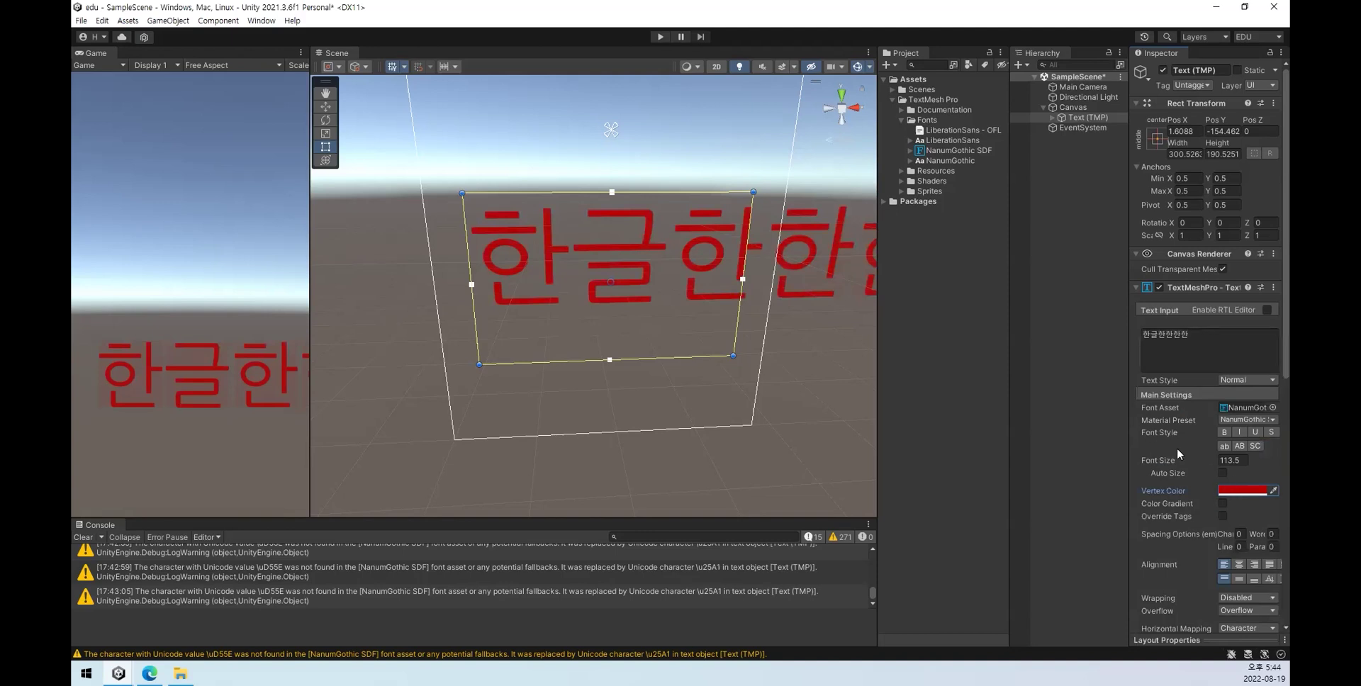
# Step: Try the Bold, Italic, Underline and Strikethrough font styles on the text and clear them again
pyautogui.click(1224, 431)
pyautogui.click(1239, 432)
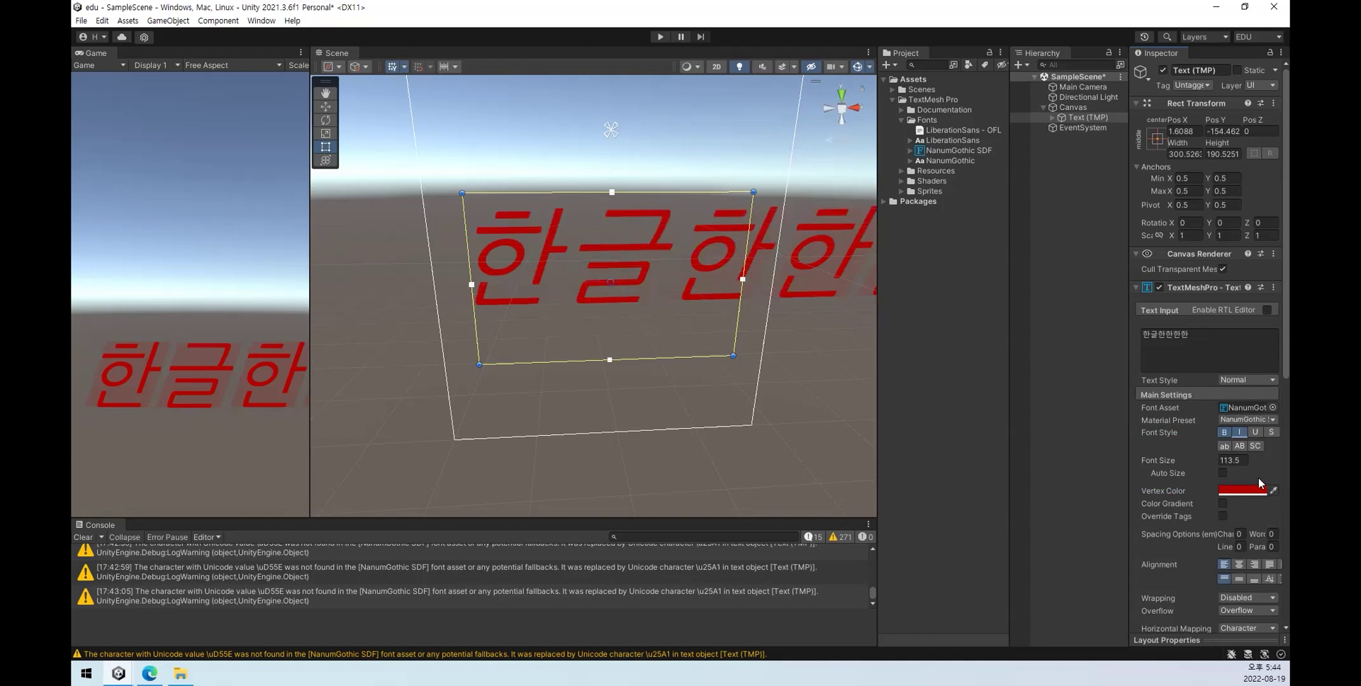
pyautogui.click(1255, 432)
pyautogui.click(1270, 432)
pyautogui.click(1261, 433)
pyautogui.click(1270, 431)
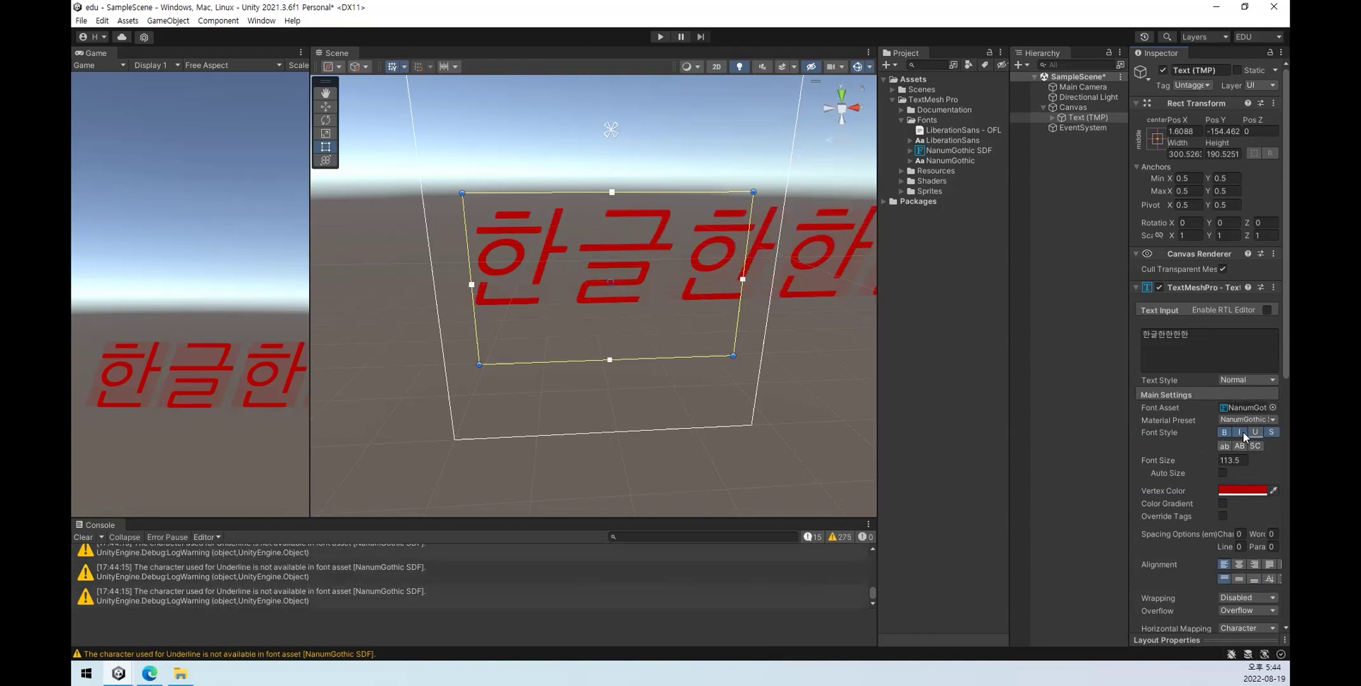
pyautogui.click(1241, 432)
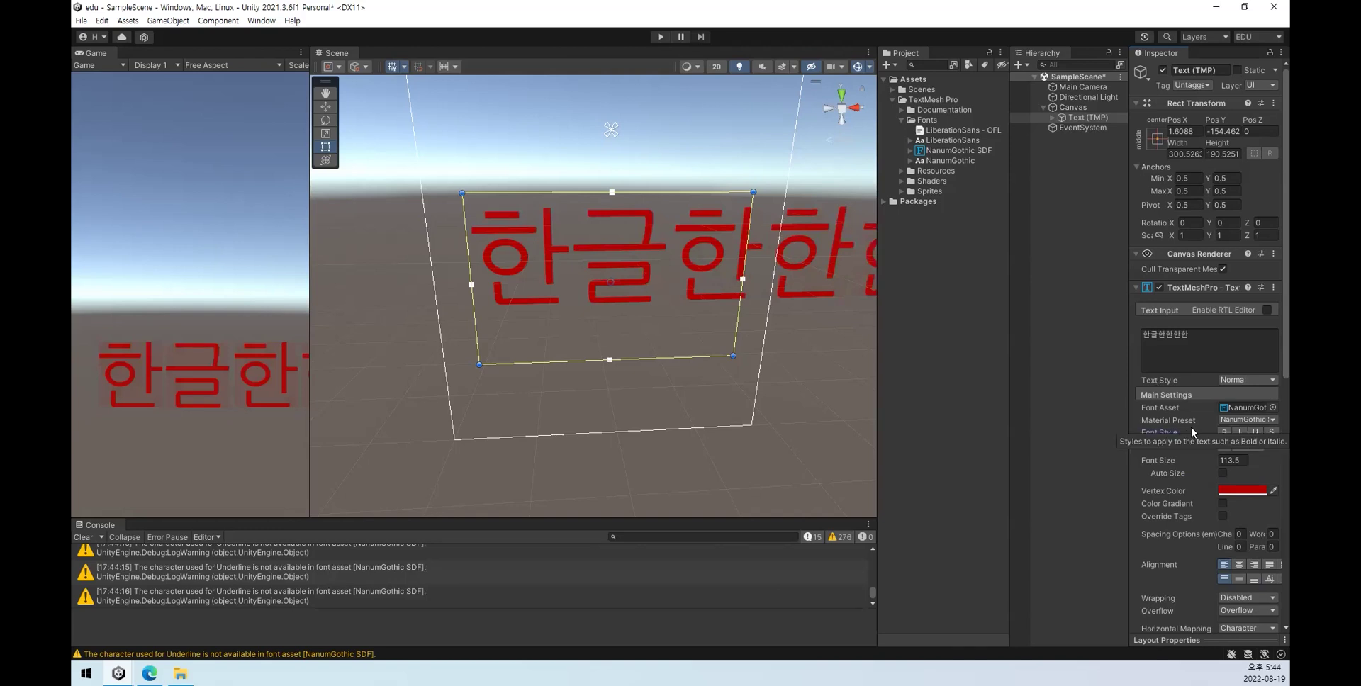
# Step: Set the font size of the Text (TMP) object to 50
pyautogui.write('10')
pyautogui.doubleClick(1242, 461)
pyautogui.write('15')
pyautogui.press('BackSpace')
pyautogui.press('BackSpace')
pyautogui.write('50')
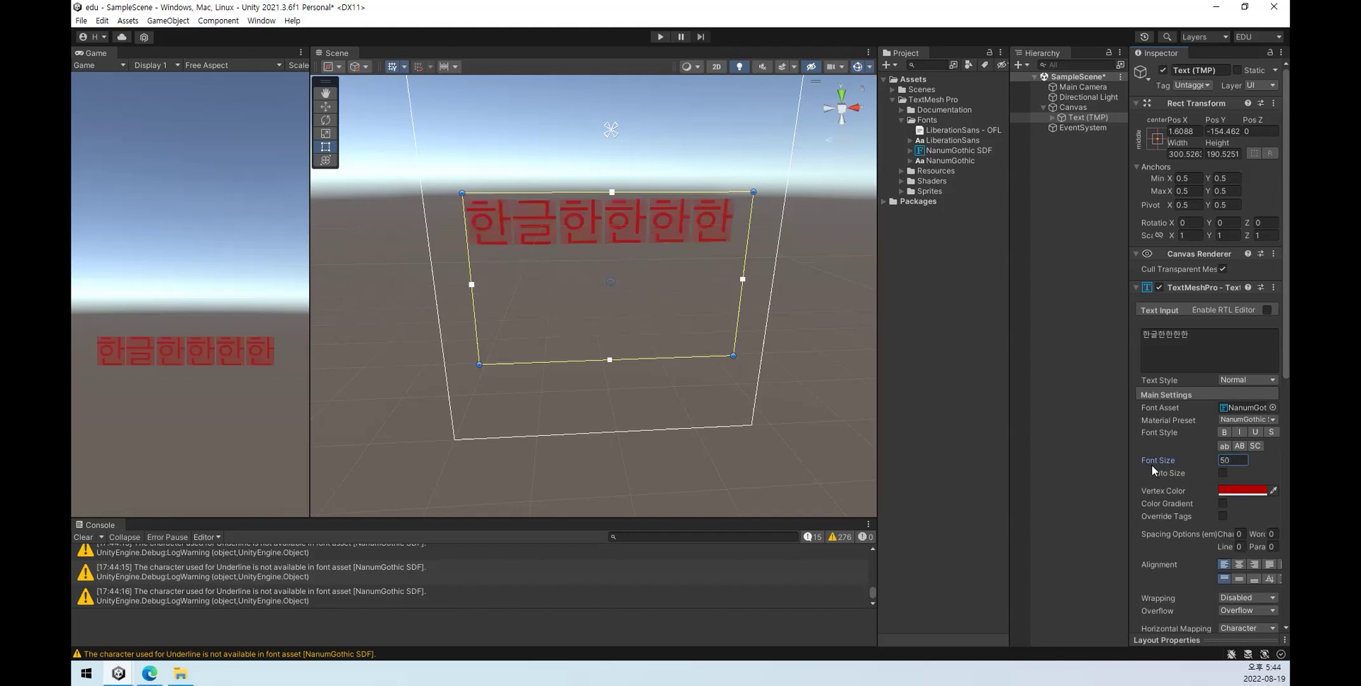
# Step: Set the text's vertex color back to white FFFFFF
pyautogui.click(1251, 491)
pyautogui.moveTo(1212, 439); pyautogui.dragTo(1177, 420)
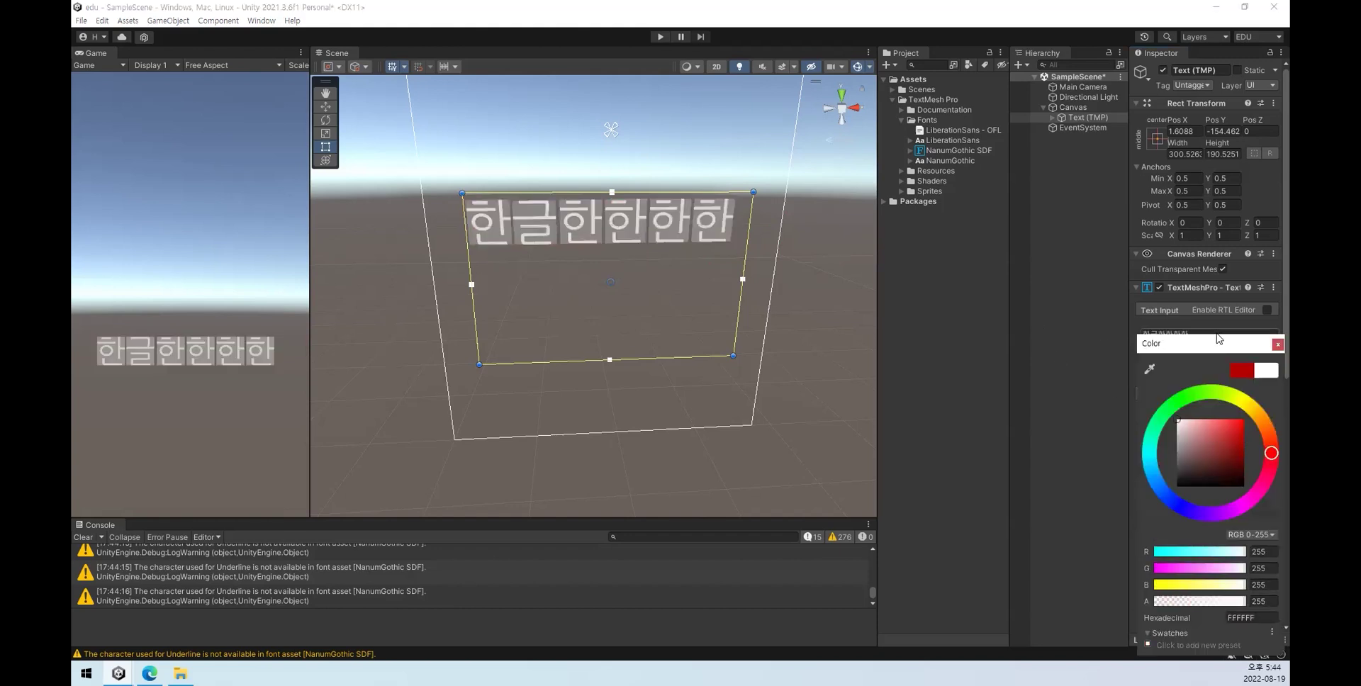
pyautogui.click(1277, 344)
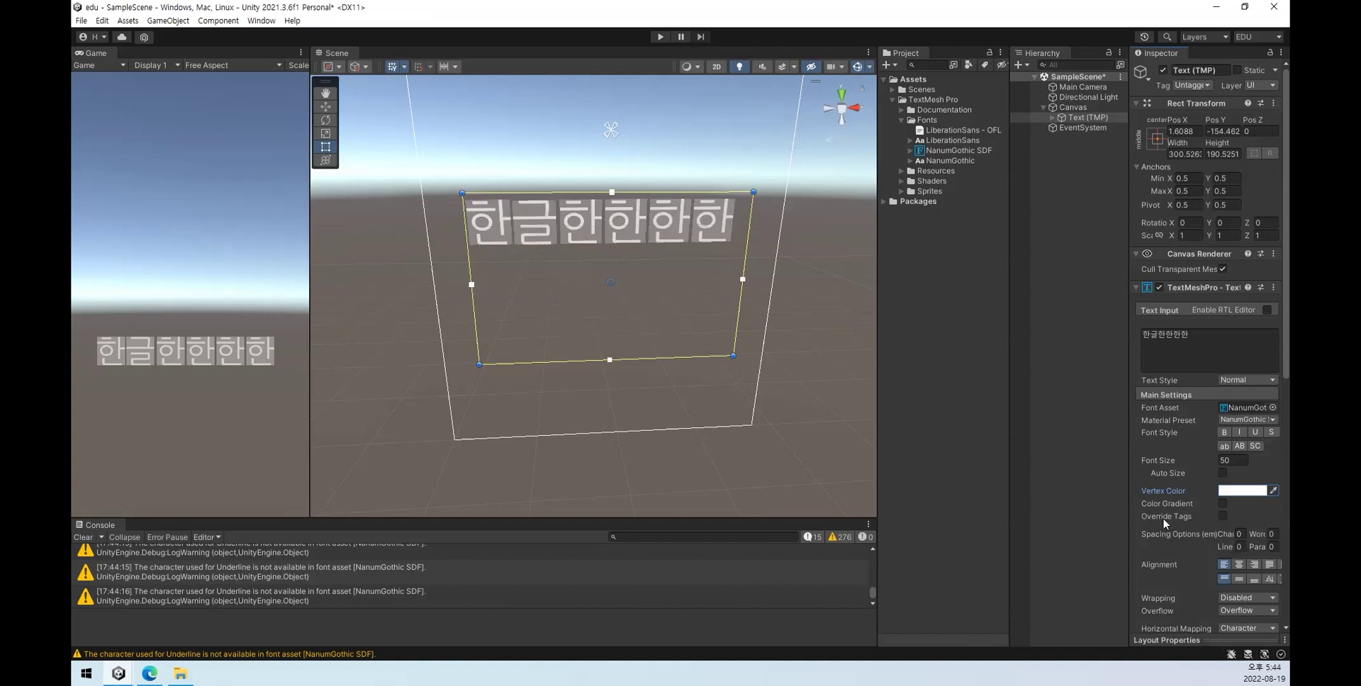
# Step: Expand the Extra Settings of the TextMeshPro component and set the left margin to 20
pyautogui.scroll(-2, 1166, 524)
pyautogui.scroll(-2, 1168, 539)
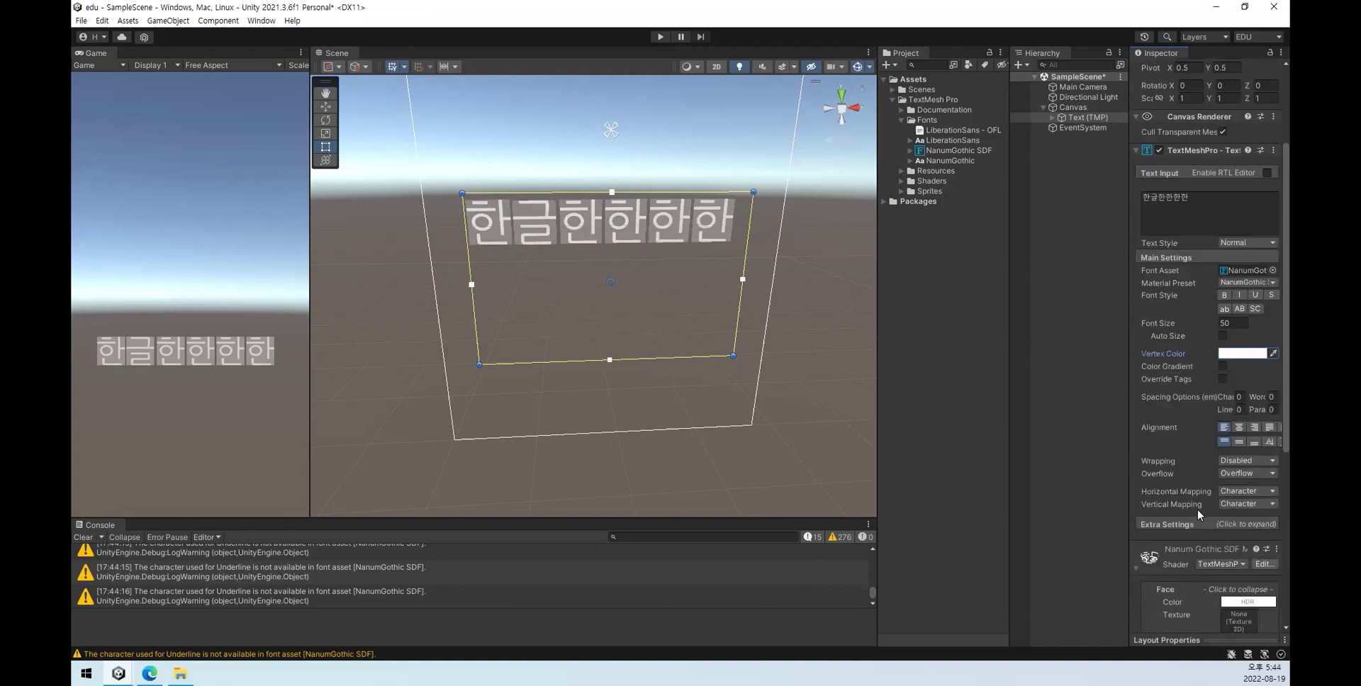
pyautogui.click(1152, 525)
pyautogui.scroll(-4, 1148, 475)
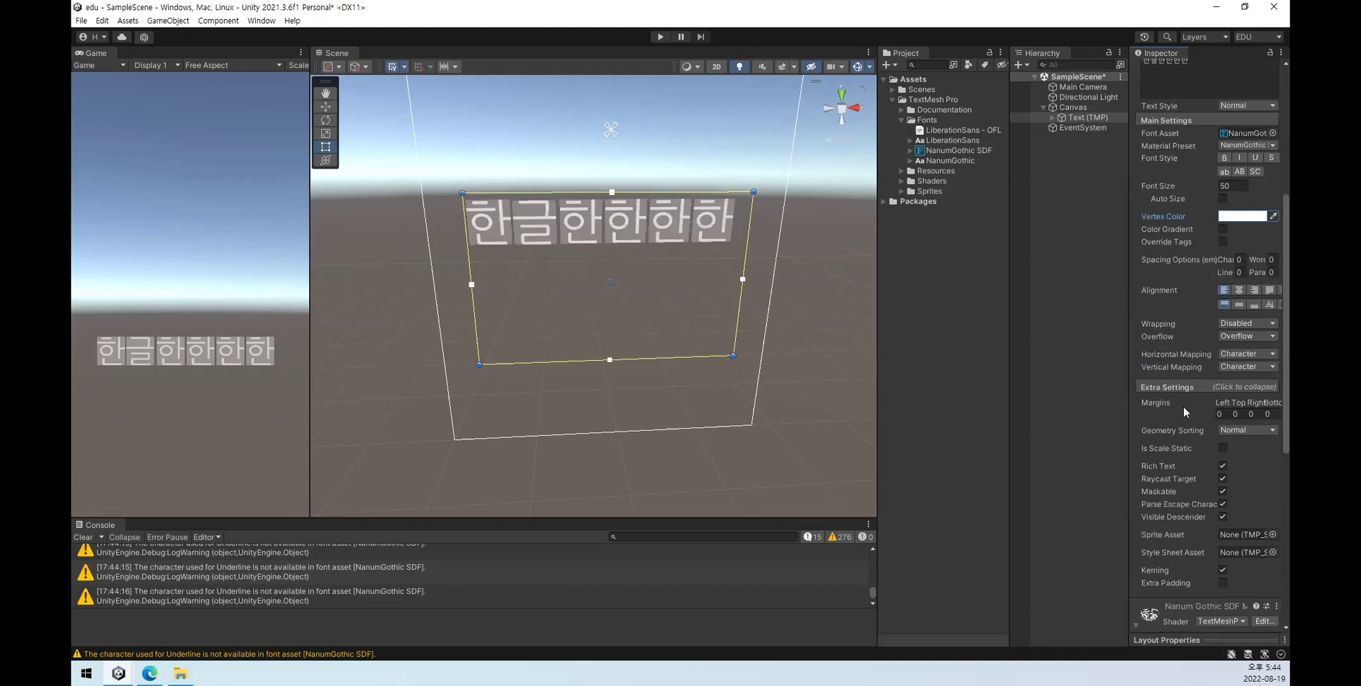
pyautogui.click(1219, 414)
pyautogui.write('20')
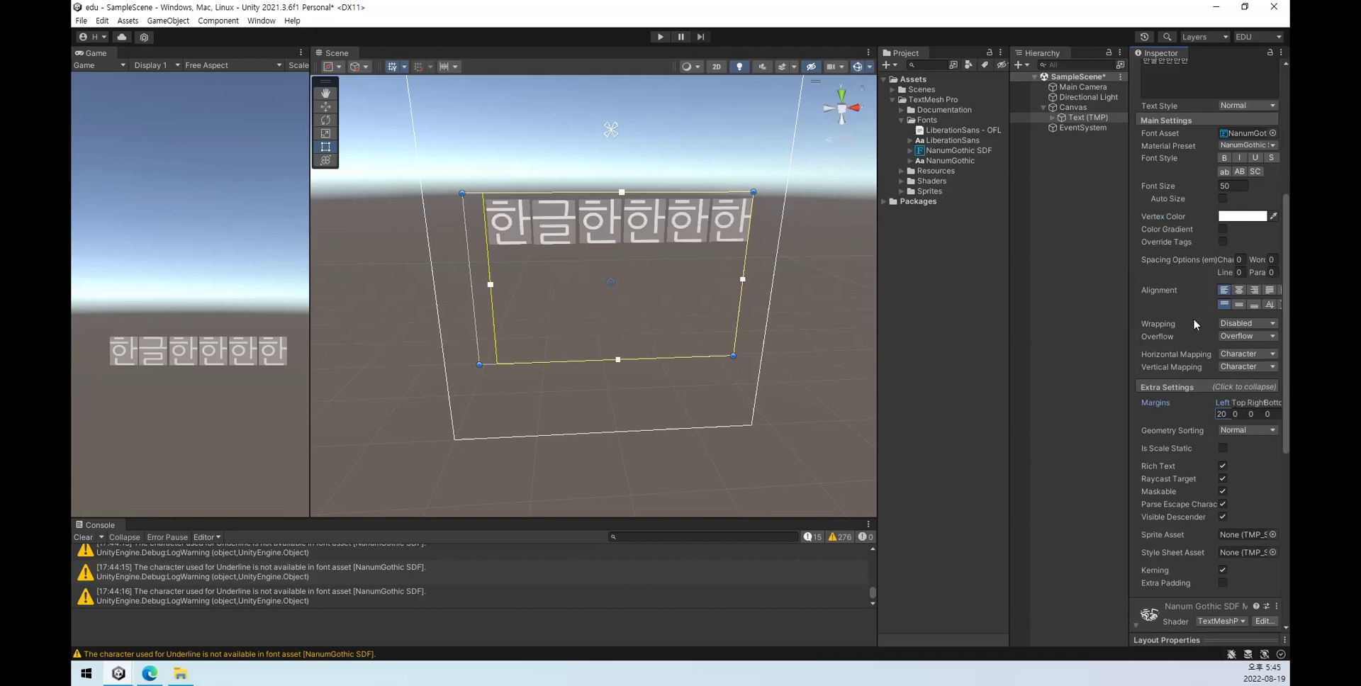
# Step: Replace the Text (TMP) object's text with 한한한
pyautogui.scroll(3, 1184, 319)
pyautogui.click(1211, 143)
pyautogui.click(1211, 143)
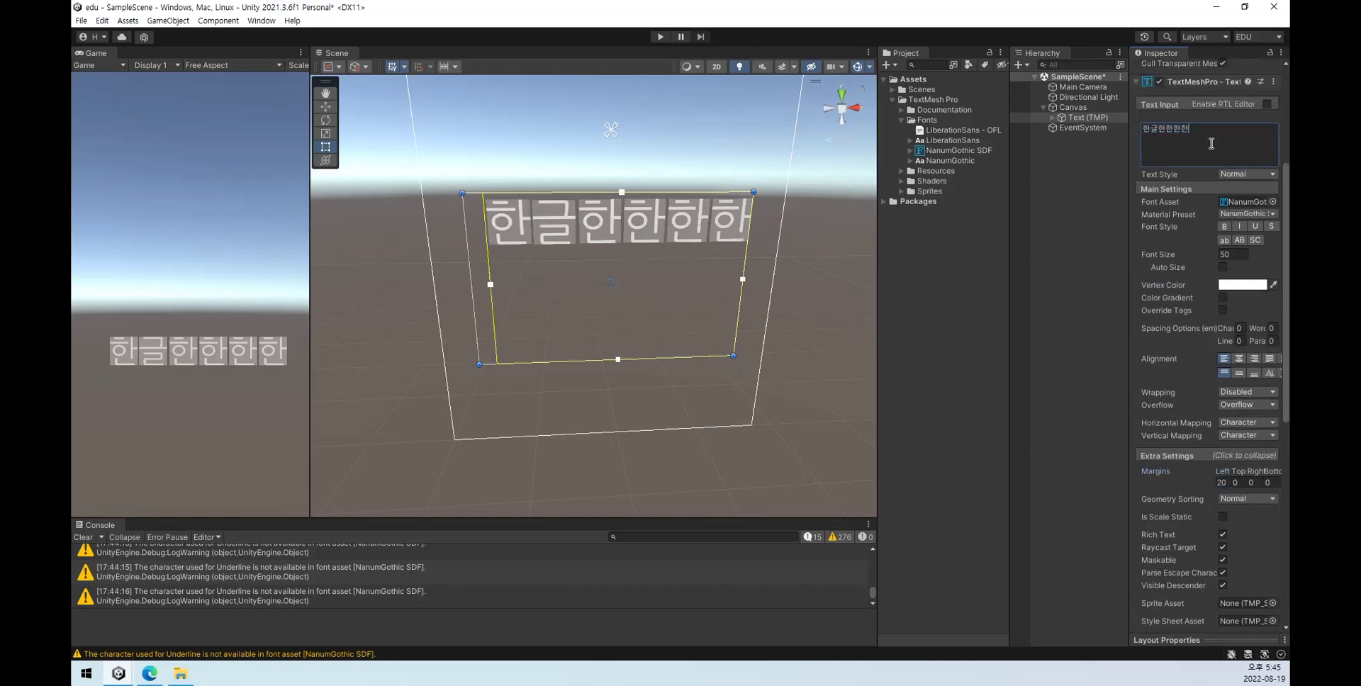
pyautogui.doubleClick(1211, 144)
pyautogui.click(1212, 144)
pyautogui.doubleClick(1233, 144)
pyautogui.write('ㅇ')
pyautogui.press('BackSpace')
pyautogui.write('ㄹ한한한')
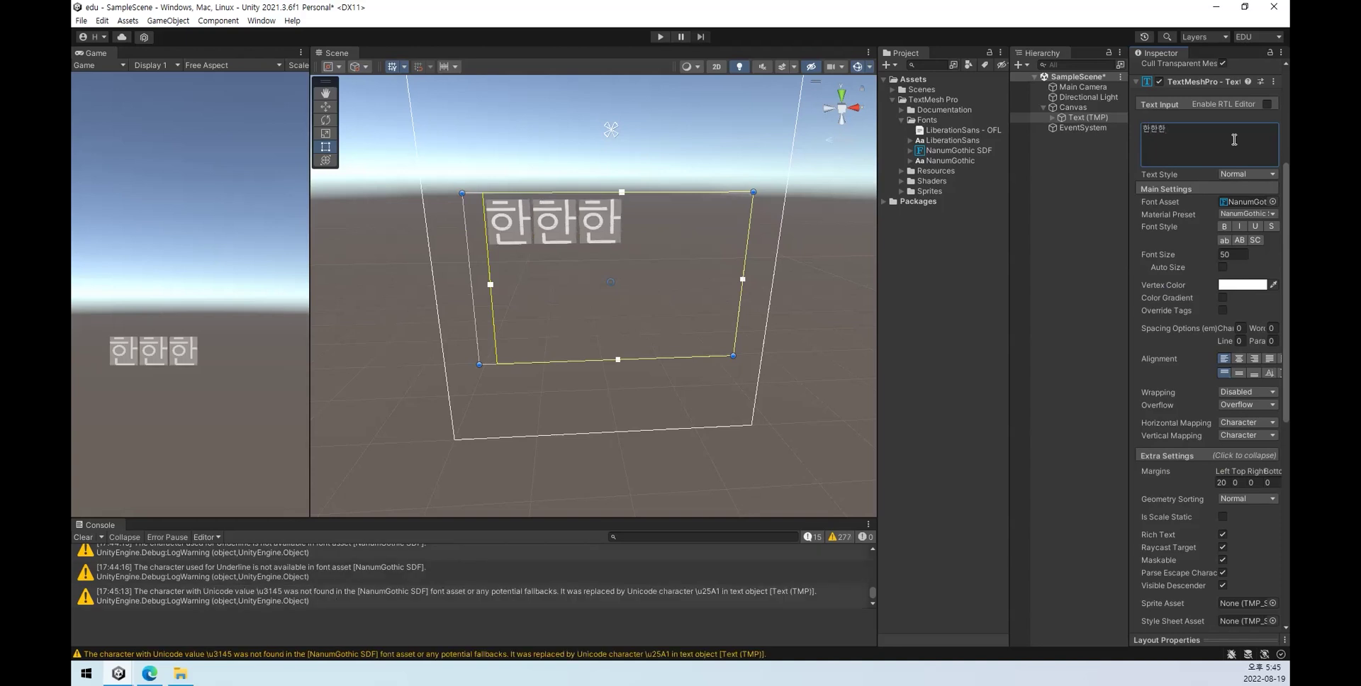
# Step: Add a second line reading 한한한 to the Text (TMP) object's text and frame the object in the scene view
pyautogui.write('f')
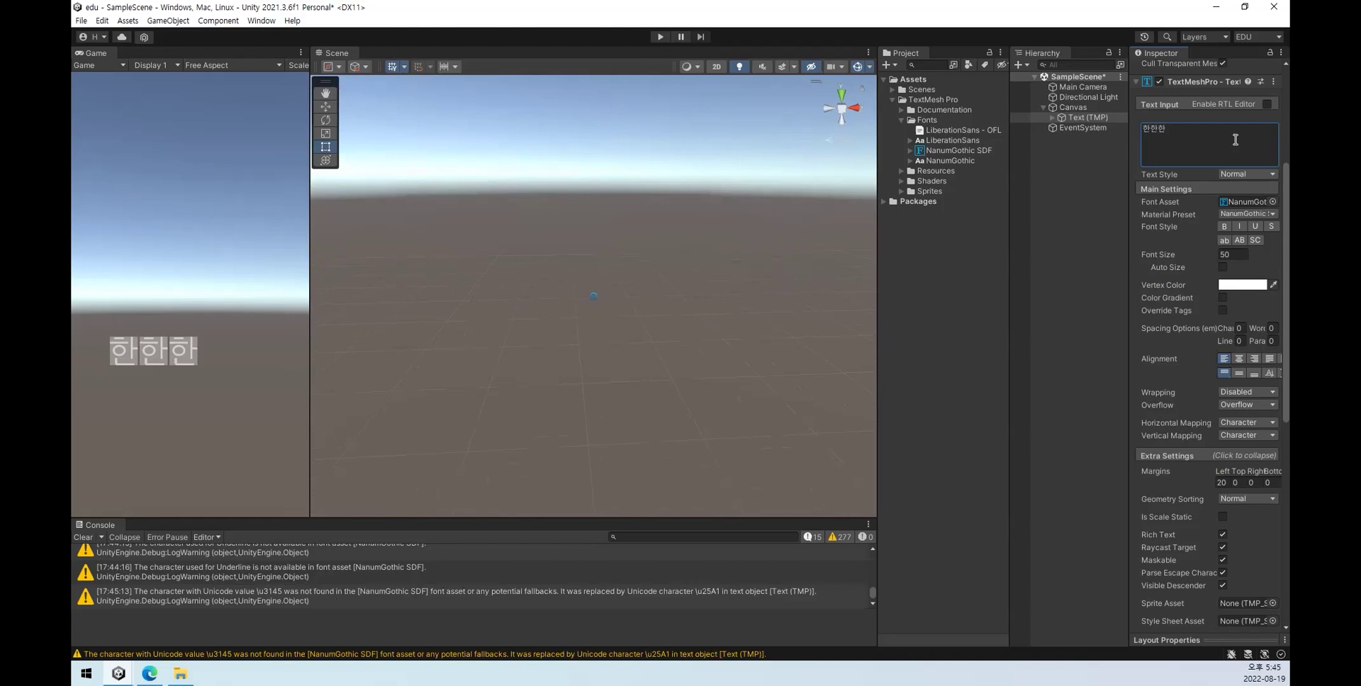
pyautogui.scroll(-5, 612, 306)
pyautogui.scroll(-5, 612, 305)
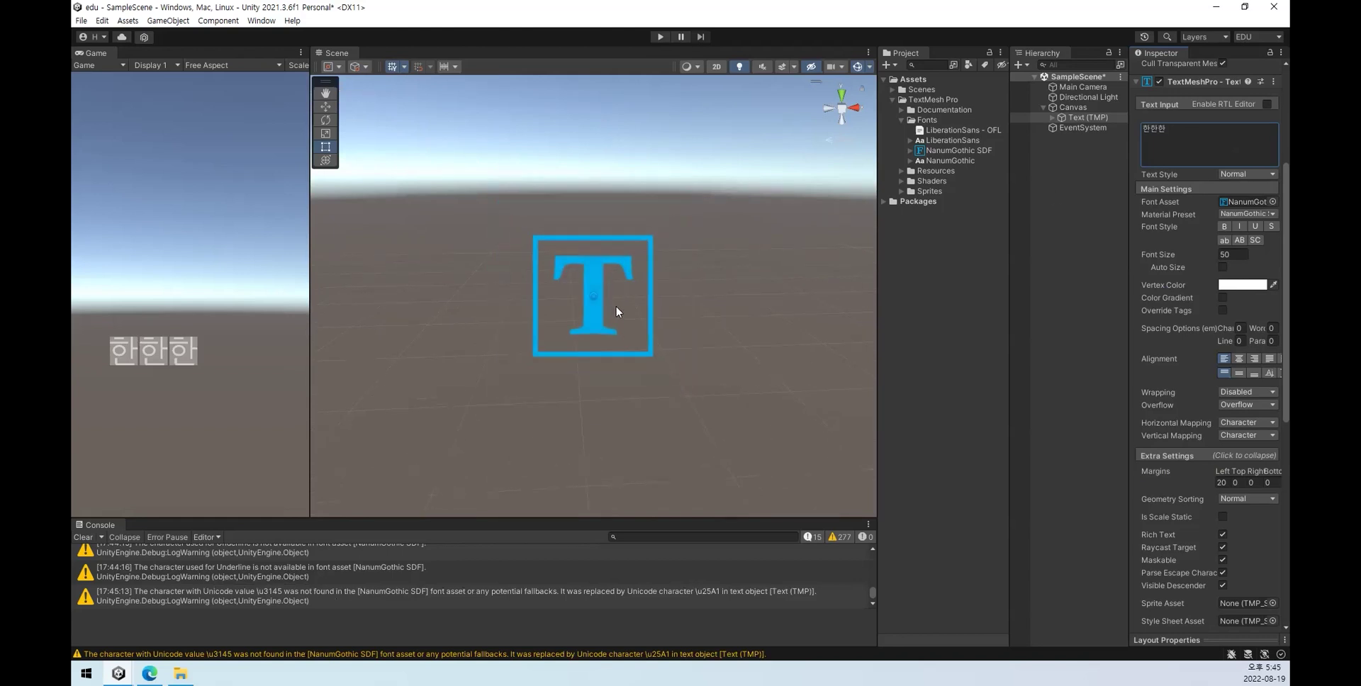
pyautogui.click(1222, 140)
pyautogui.click(1224, 148)
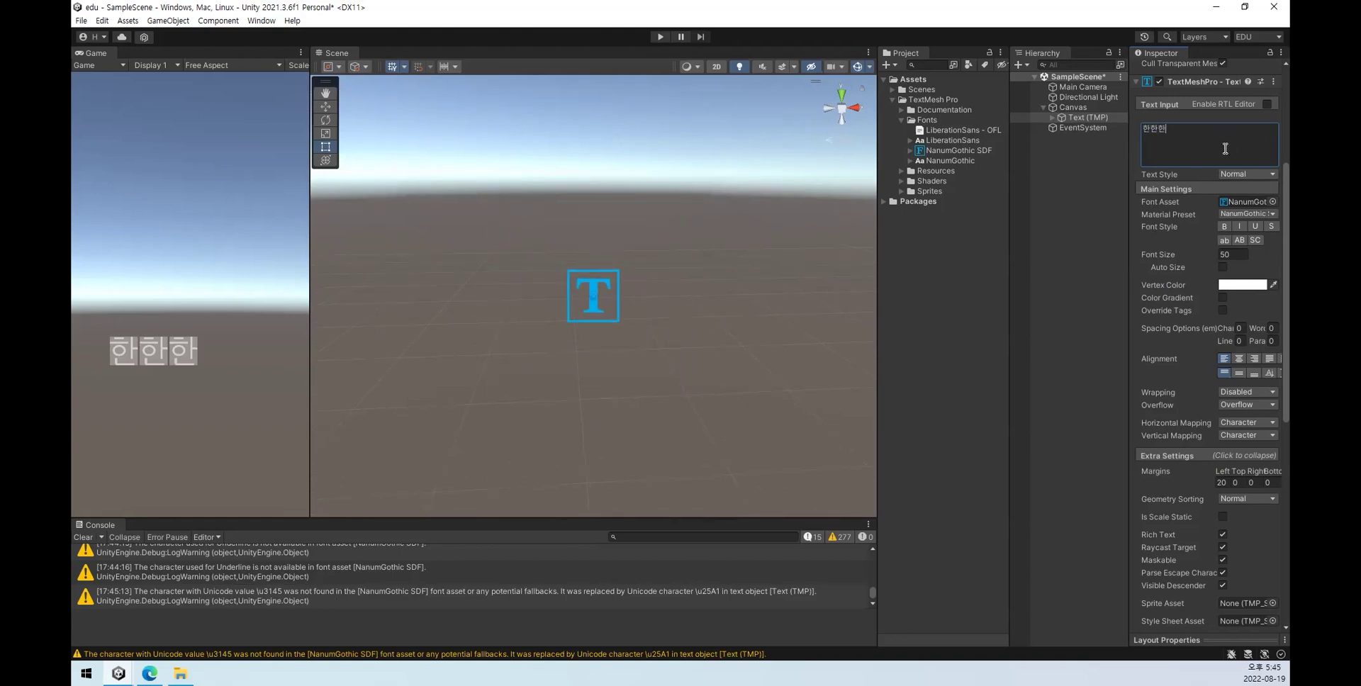
pyautogui.write('ㄴㅇㄹ')
pyautogui.press('BackSpace')
pyautogui.press('BackSpace')
pyautogui.press('BackSpace')
pyautogui.write('가나')
pyautogui.press('BackSpace')
pyautogui.press('BackSpace')
pyautogui.press('BackSpace')
pyautogui.write('한한한')
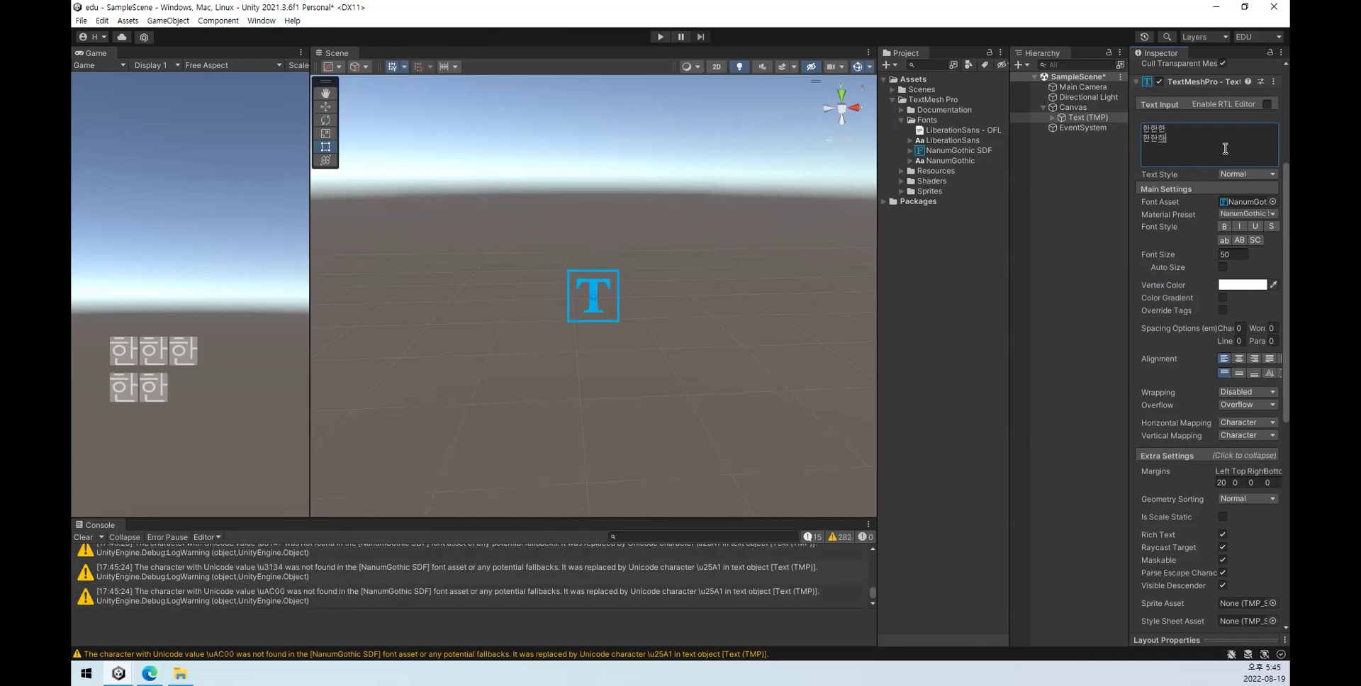
pyautogui.doubleClick(1075, 117)
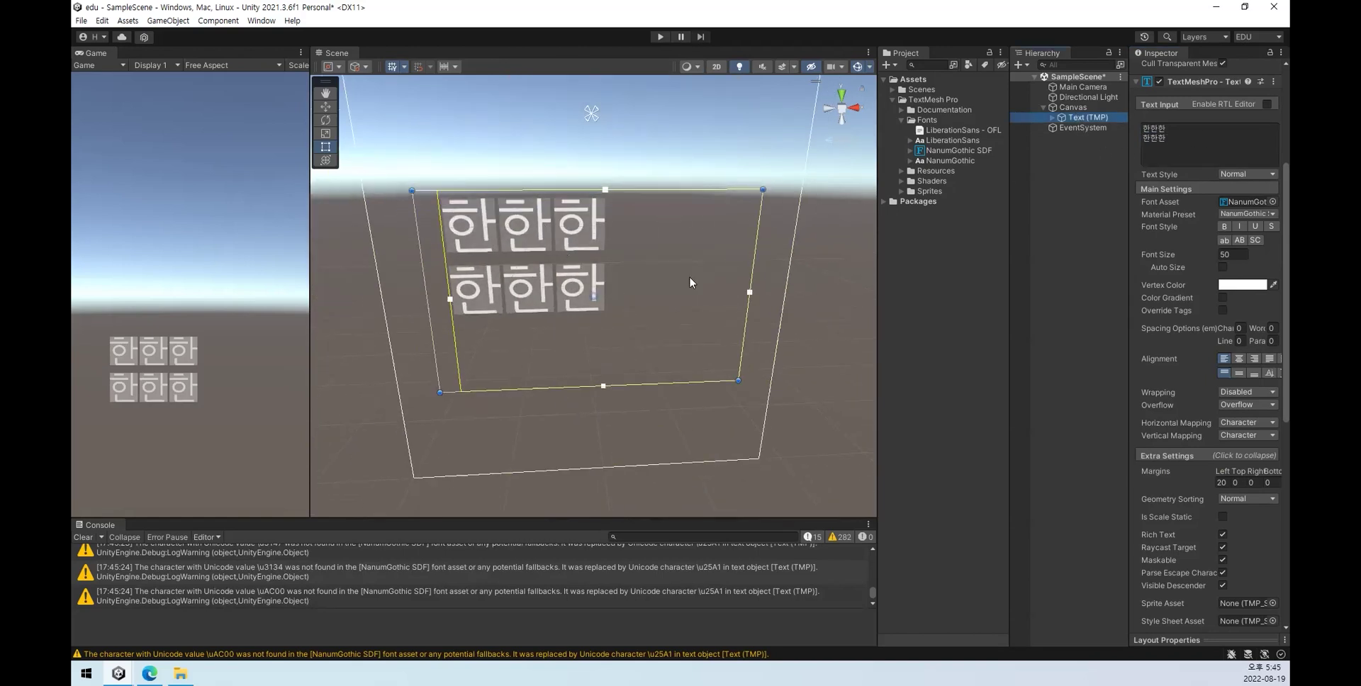
# Step: Switch the Rich Text option of the Text (TMP) object off and back on repeatedly to compare the display
pyautogui.click(1222, 534)
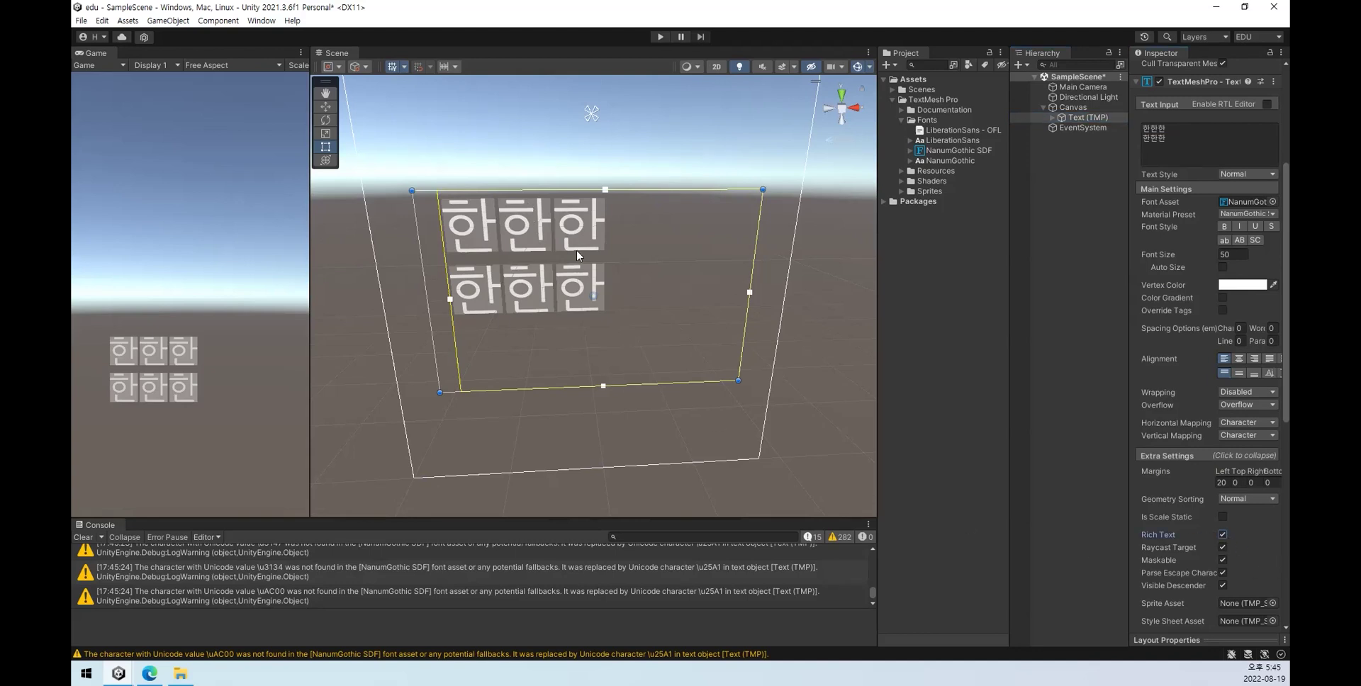
pyautogui.click(1183, 143)
pyautogui.click(1223, 537)
pyautogui.click(1224, 537)
pyautogui.click(1224, 537)
pyautogui.click(1225, 537)
pyautogui.click(1225, 537)
pyautogui.click(1224, 537)
pyautogui.click(1225, 536)
pyautogui.click(1223, 536)
# Step: Raise the text's bottom margin to about 47.5 and resize the text box to about 175.7 high
pyautogui.moveTo(596, 387); pyautogui.dragTo(598, 341)
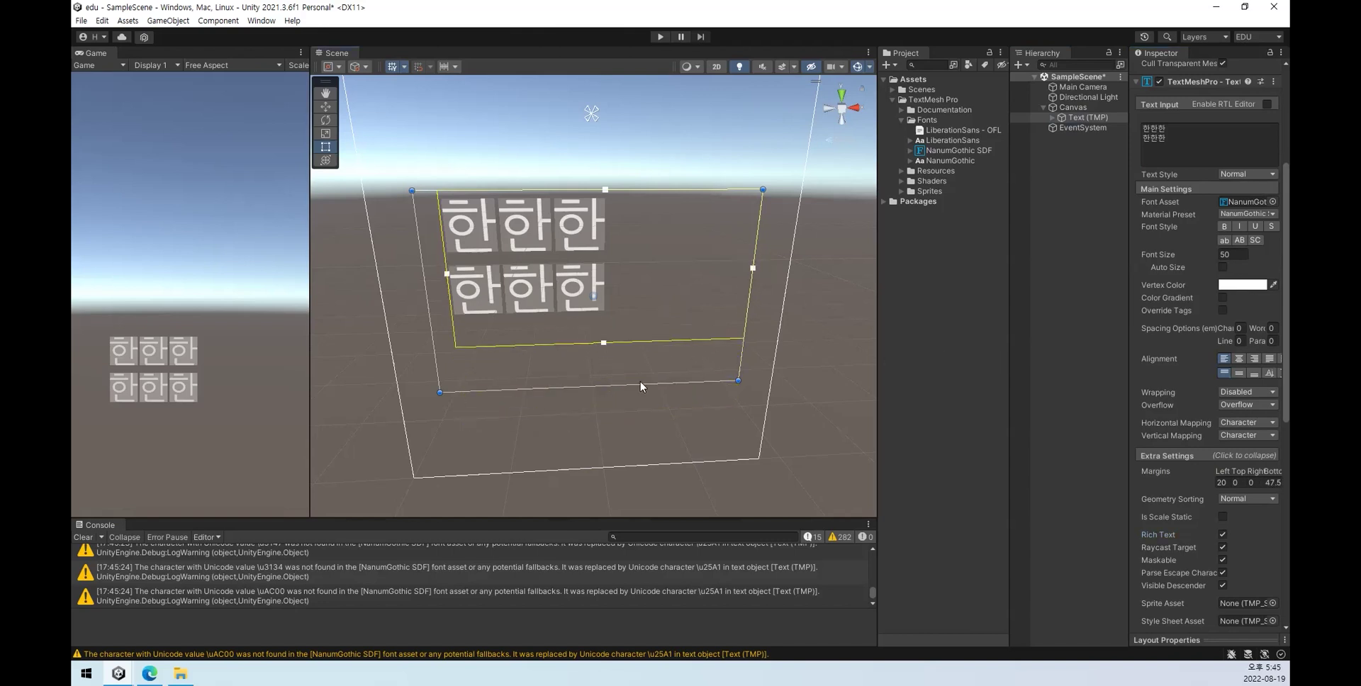
pyautogui.moveTo(642, 385); pyautogui.dragTo(631, 311)
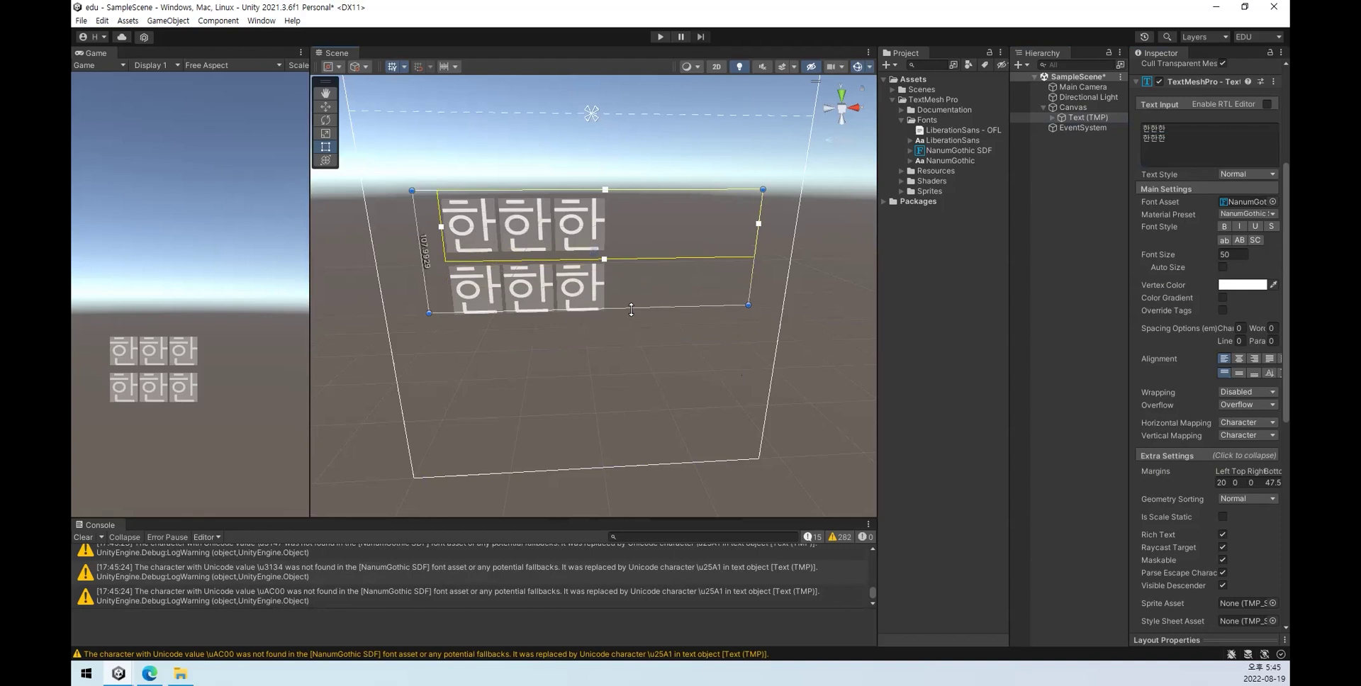
pyautogui.click(1222, 535)
pyautogui.click(1222, 535)
pyautogui.moveTo(628, 311); pyautogui.dragTo(635, 371)
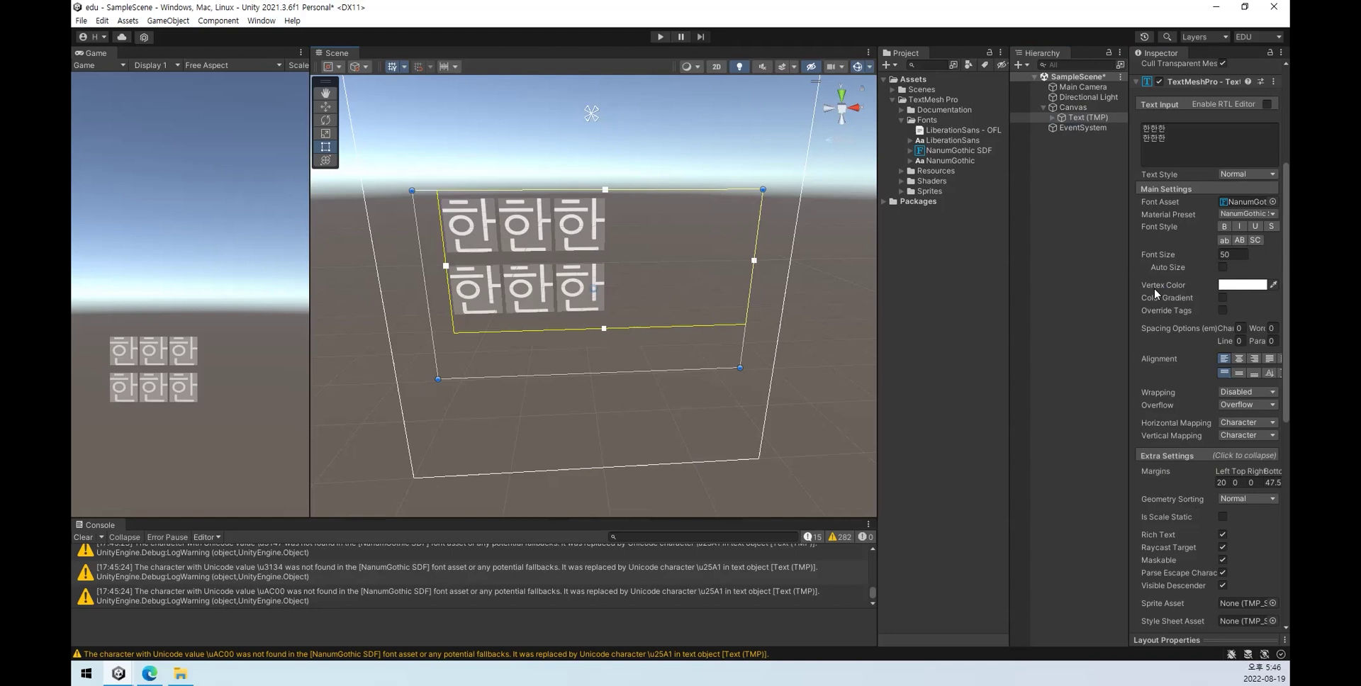
pyautogui.click(1146, 131)
pyautogui.click(1244, 404)
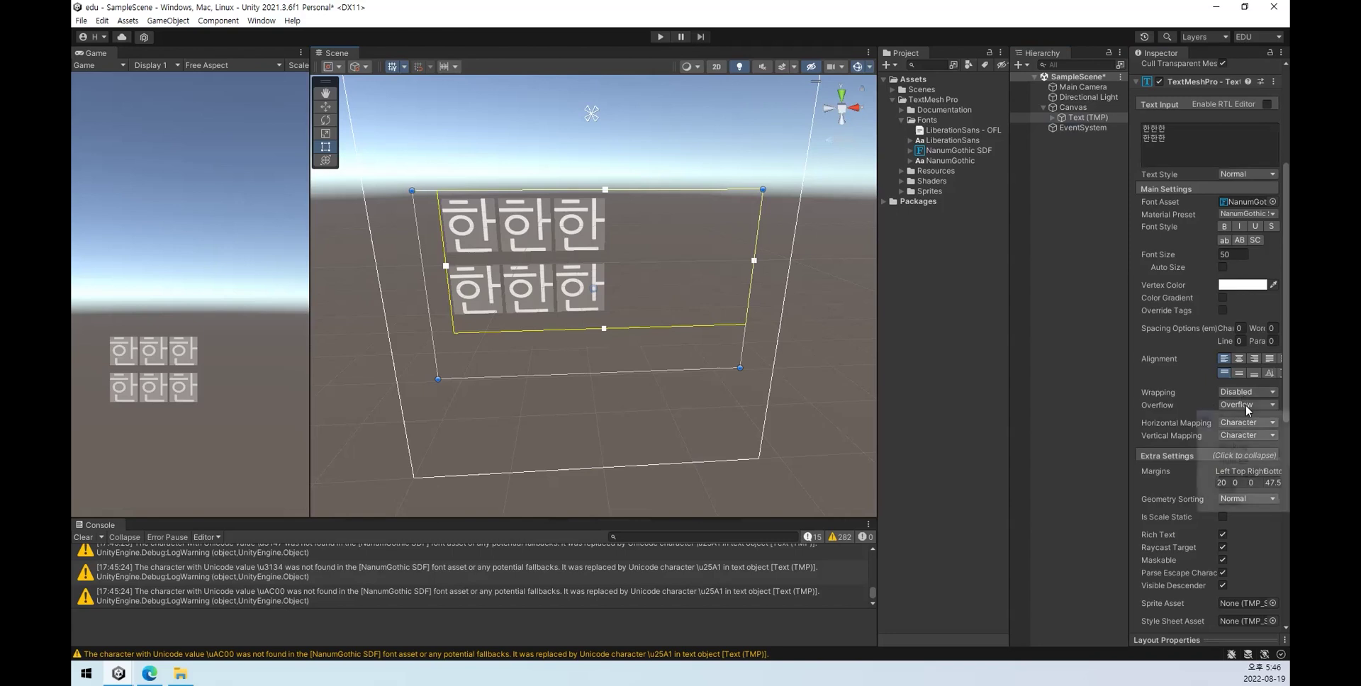
pyautogui.click(1168, 403)
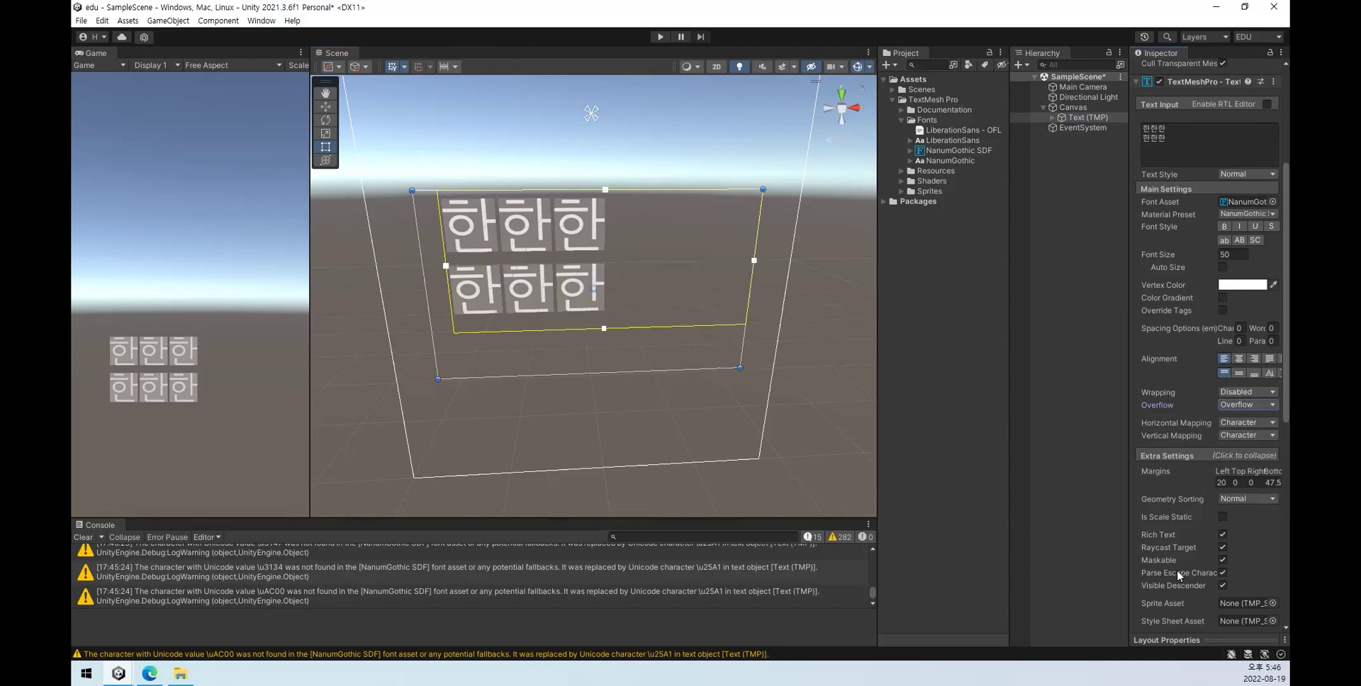
# Step: Set the text's Wrapping to Enabled and join its two lines into the single line 한한한한한한
pyautogui.scroll(-3, 1176, 572)
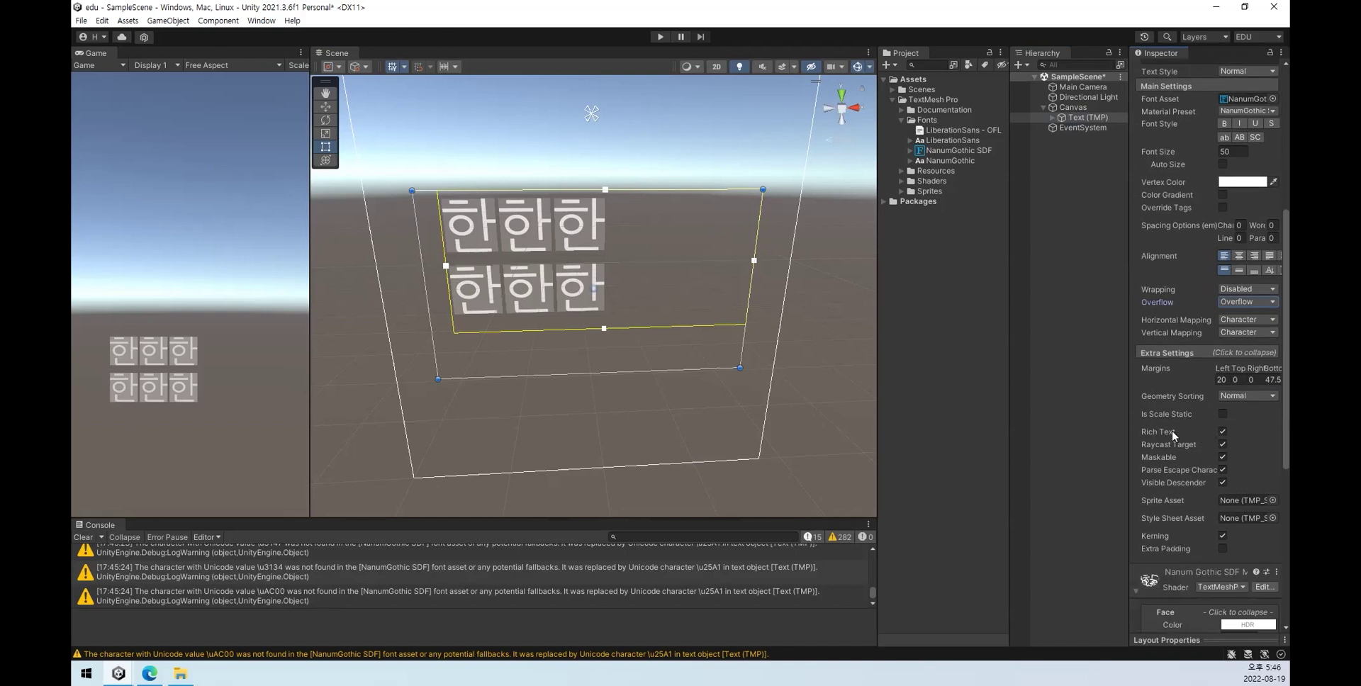
pyautogui.scroll(2, 1168, 430)
pyautogui.click(1248, 357)
pyautogui.click(1240, 383)
pyautogui.click(1211, 110)
pyautogui.press('Home')
pyautogui.press('BackSpace')
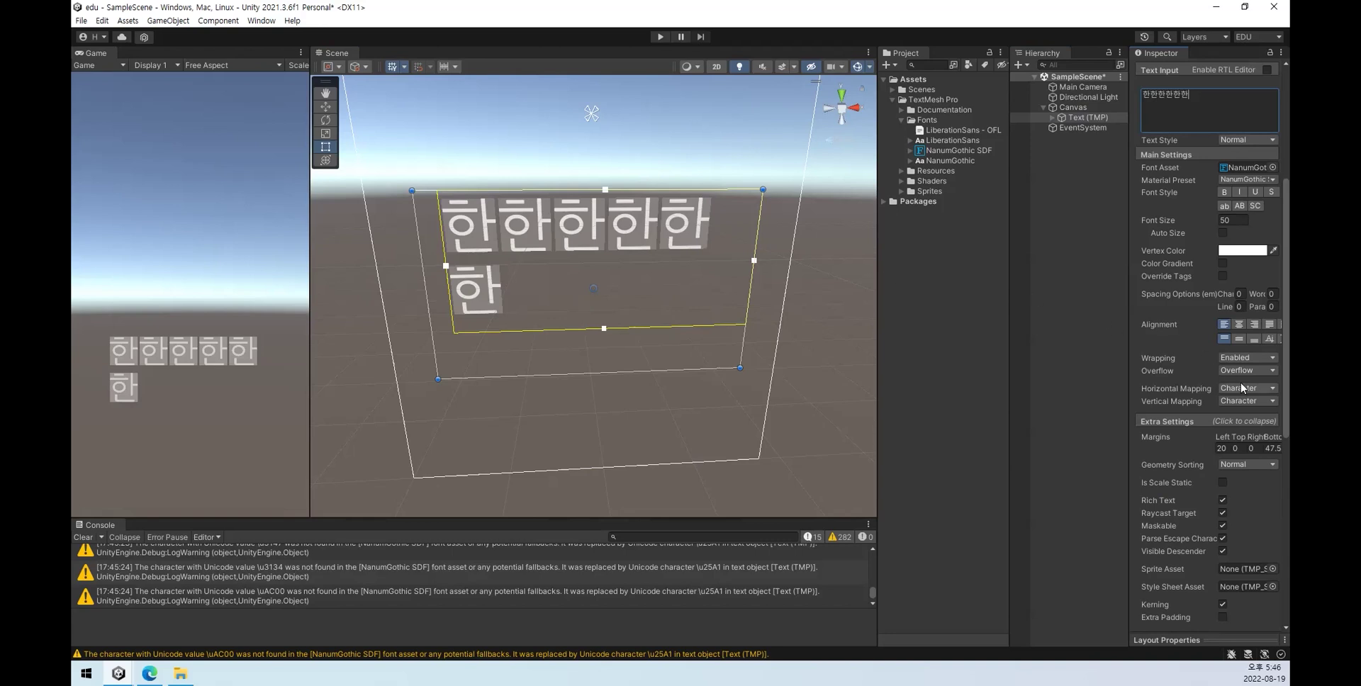
# Step: Examine how the Text (TMP) object sits inside the Canvas outline in the scene view
pyautogui.click(1065, 157)
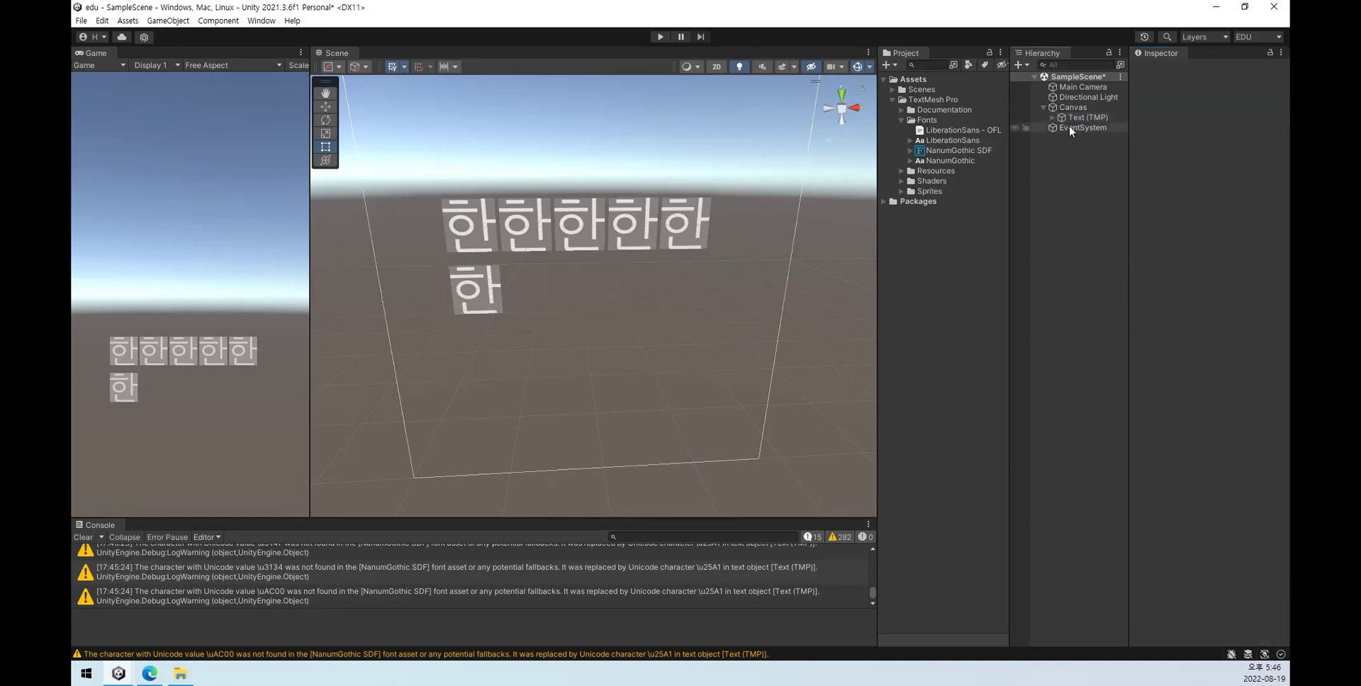
pyautogui.click(1104, 119)
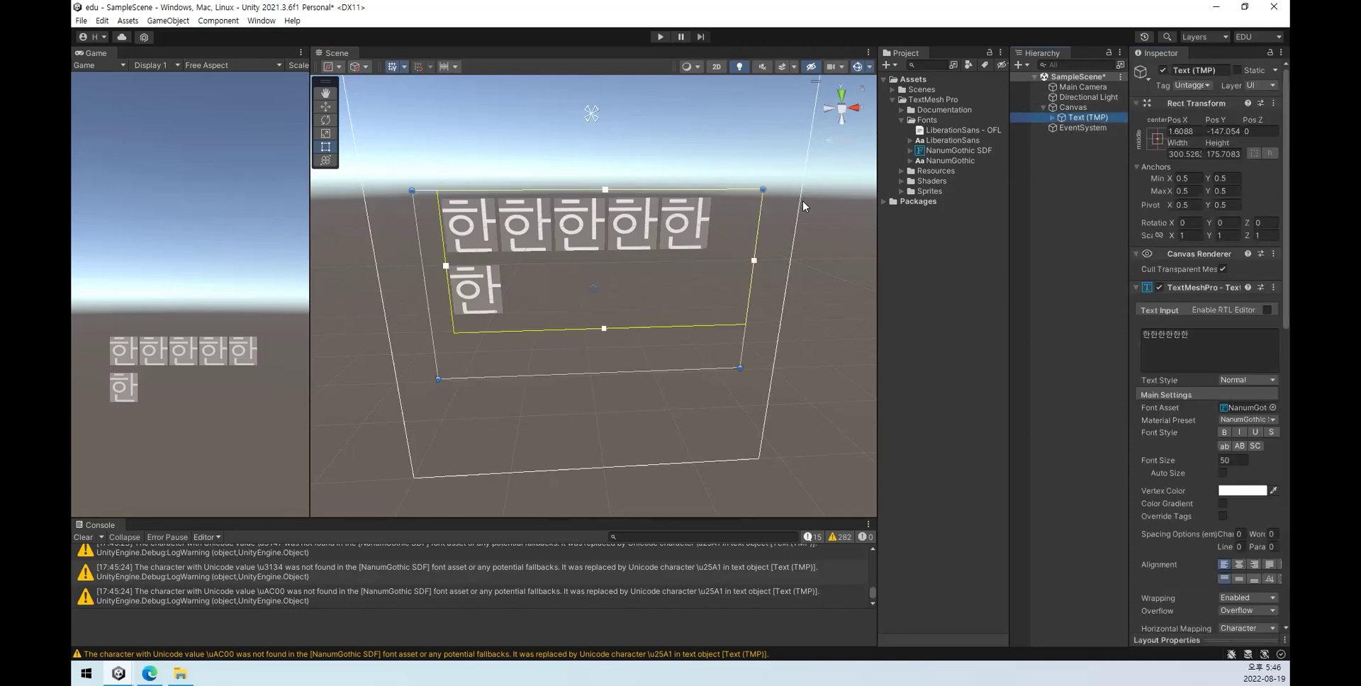
pyautogui.scroll(-5, 619, 252)
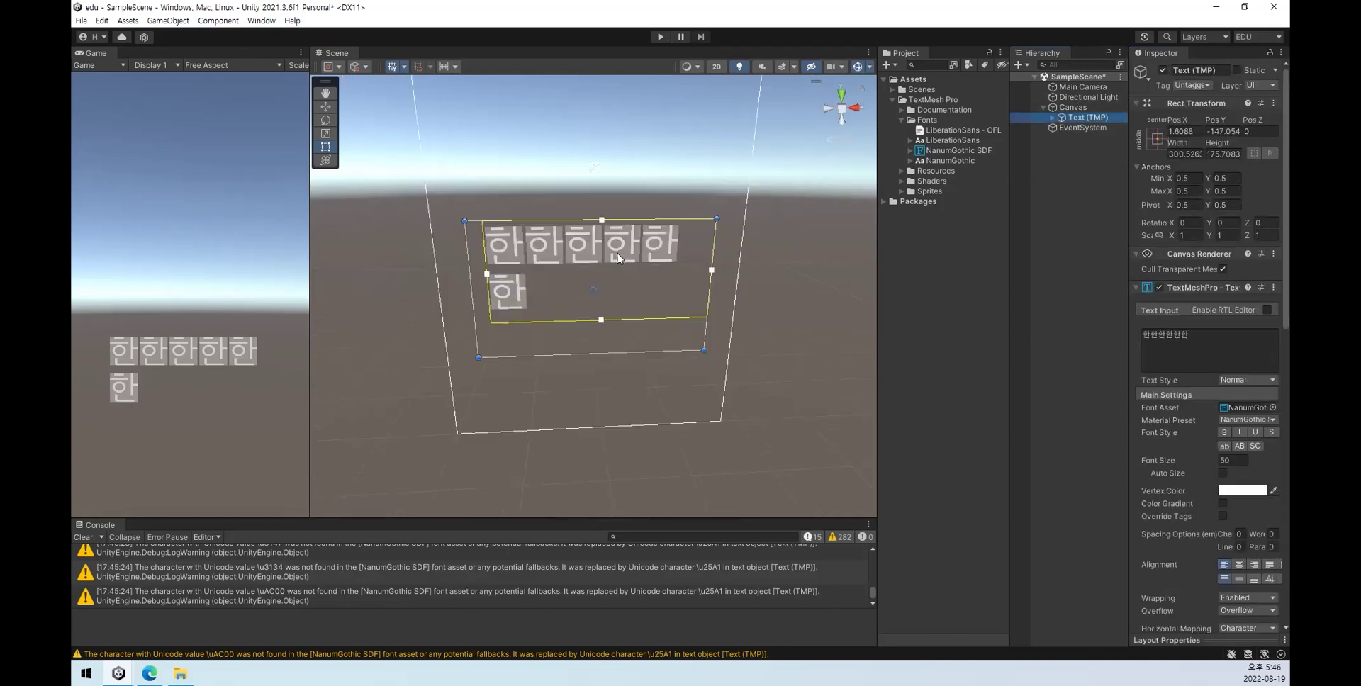
pyautogui.scroll(-3, 619, 252)
pyautogui.moveTo(637, 178); pyautogui.dragTo(660, 262, button='middle')
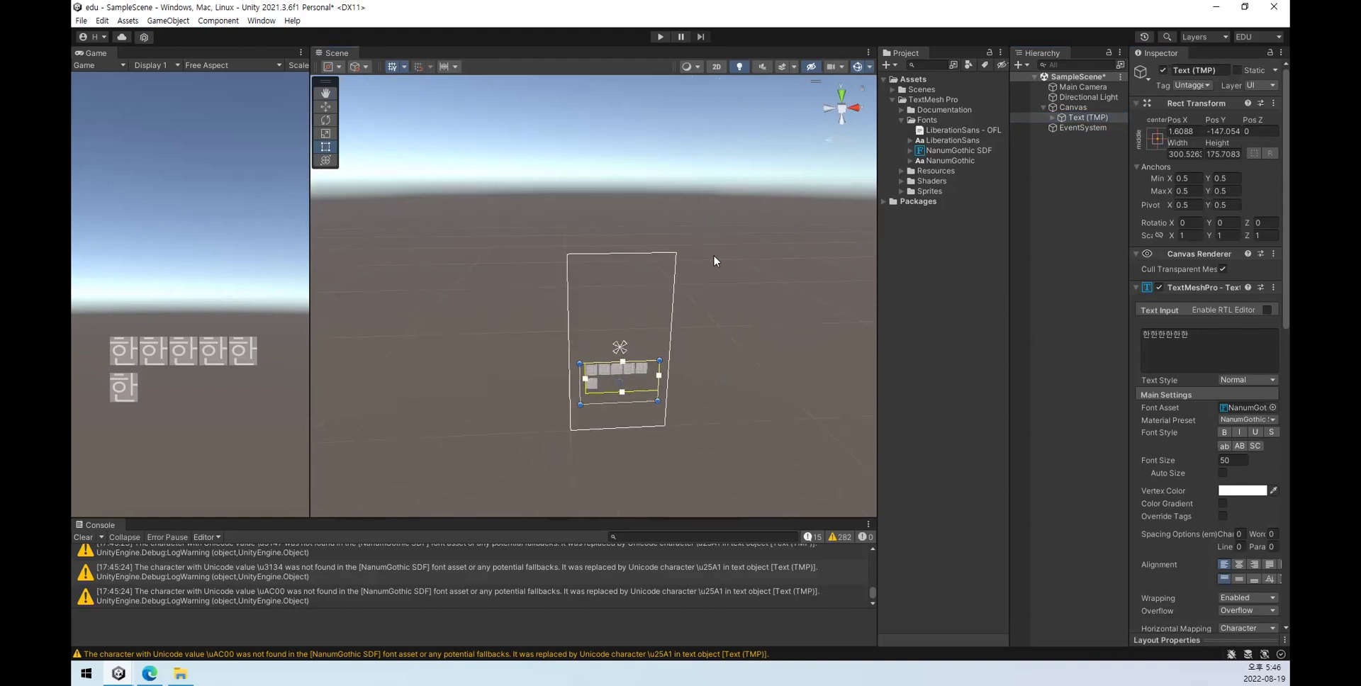
pyautogui.click(1070, 107)
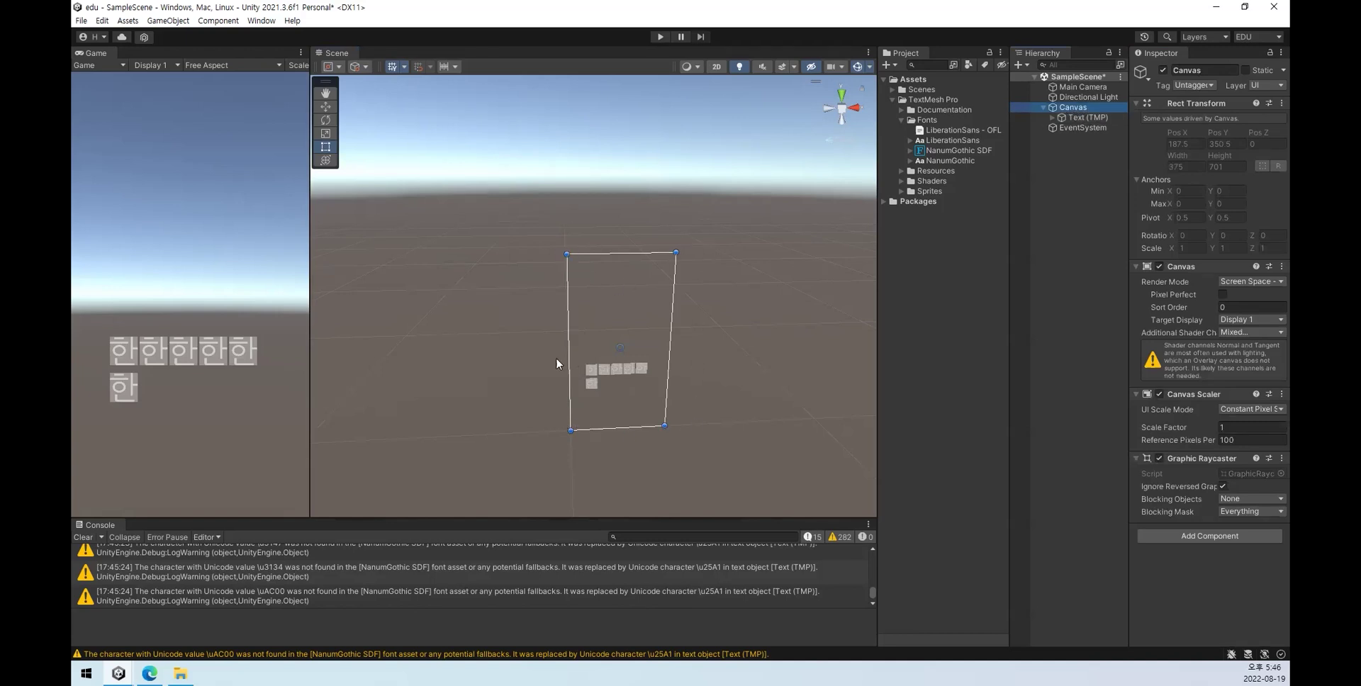
pyautogui.click(628, 252)
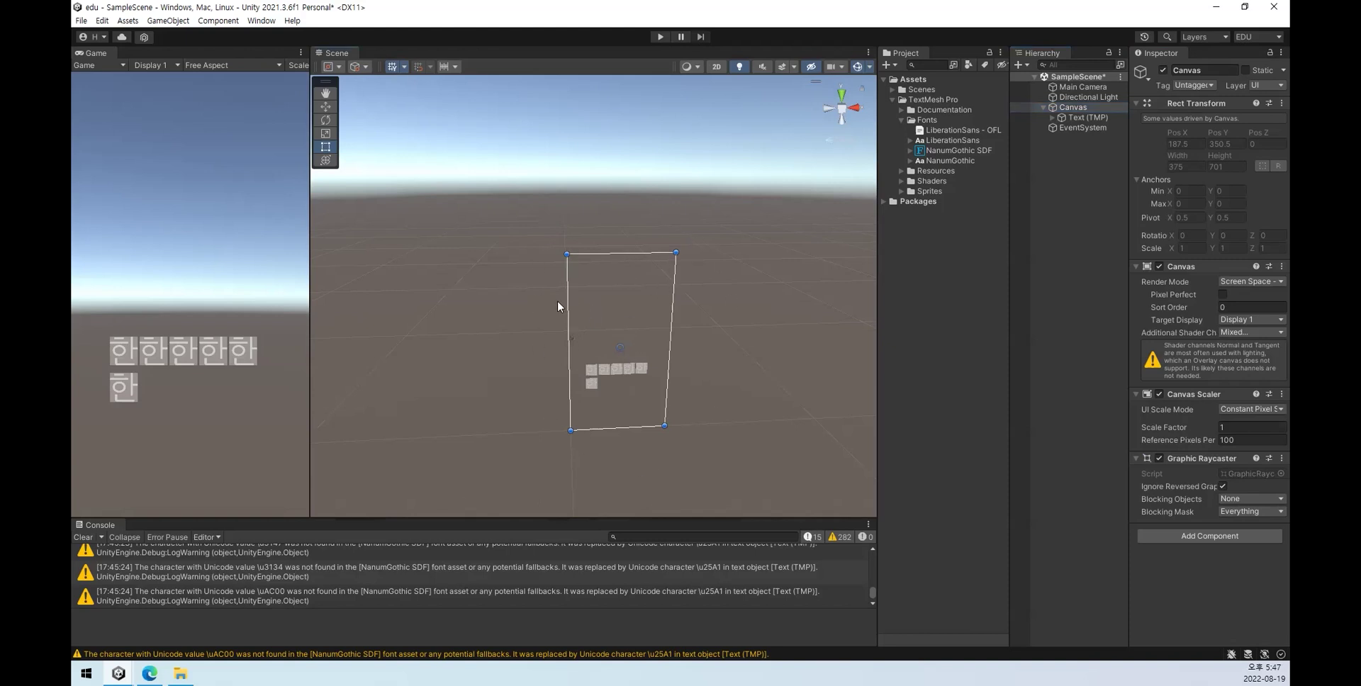
pyautogui.click(603, 259)
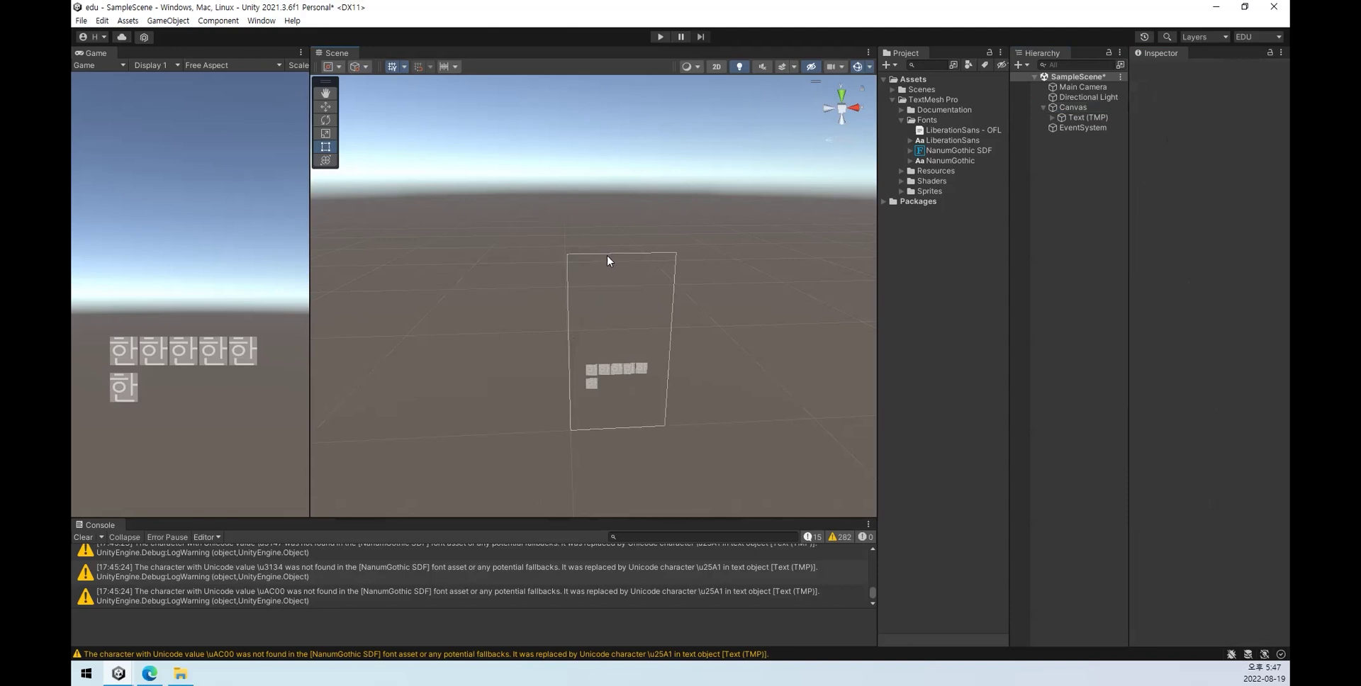
# Step: Select the Canvas, give its properties more room and review its Render Mode options
pyautogui.click(1073, 107)
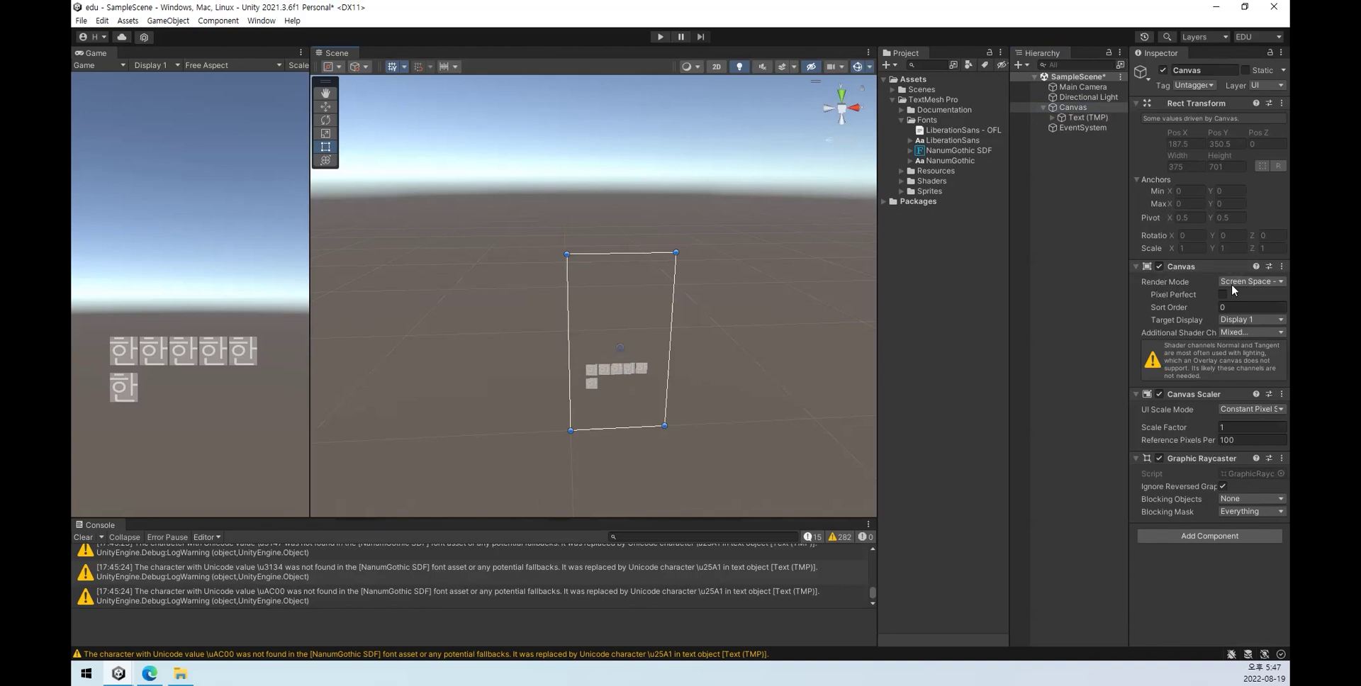
pyautogui.moveTo(1126, 282); pyautogui.dragTo(1024, 283)
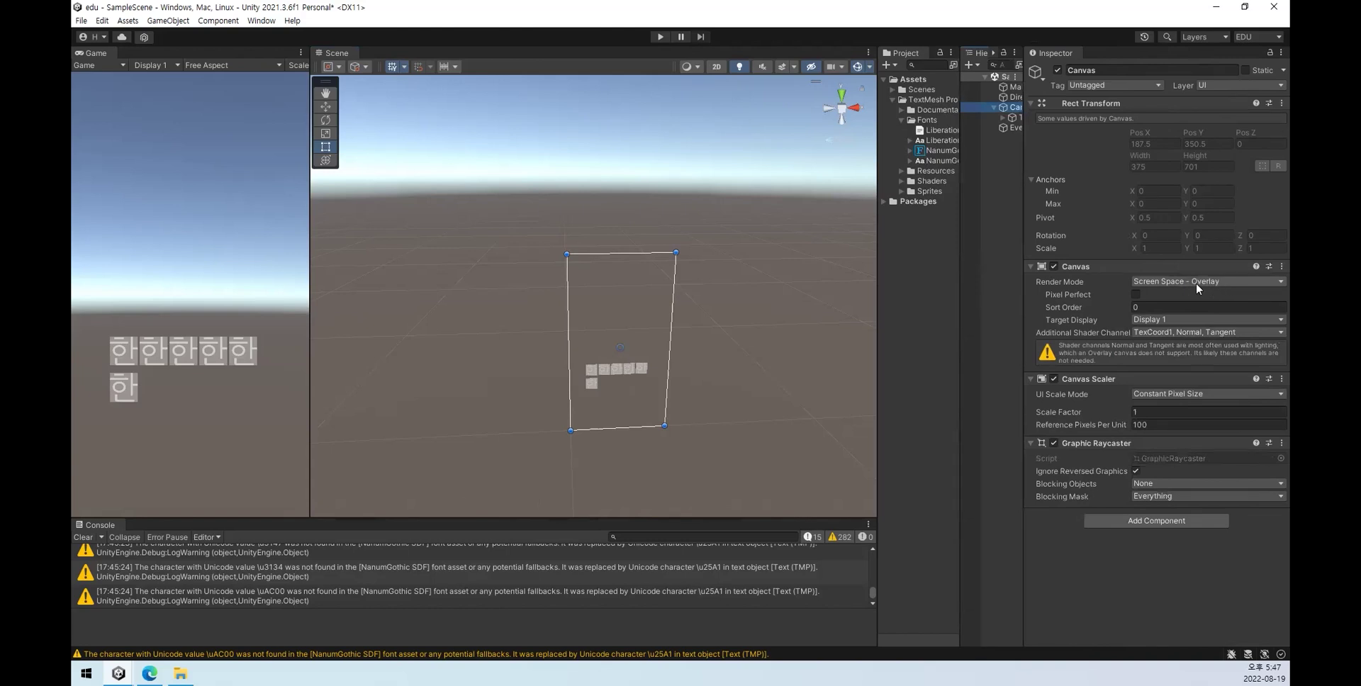
pyautogui.click(1217, 284)
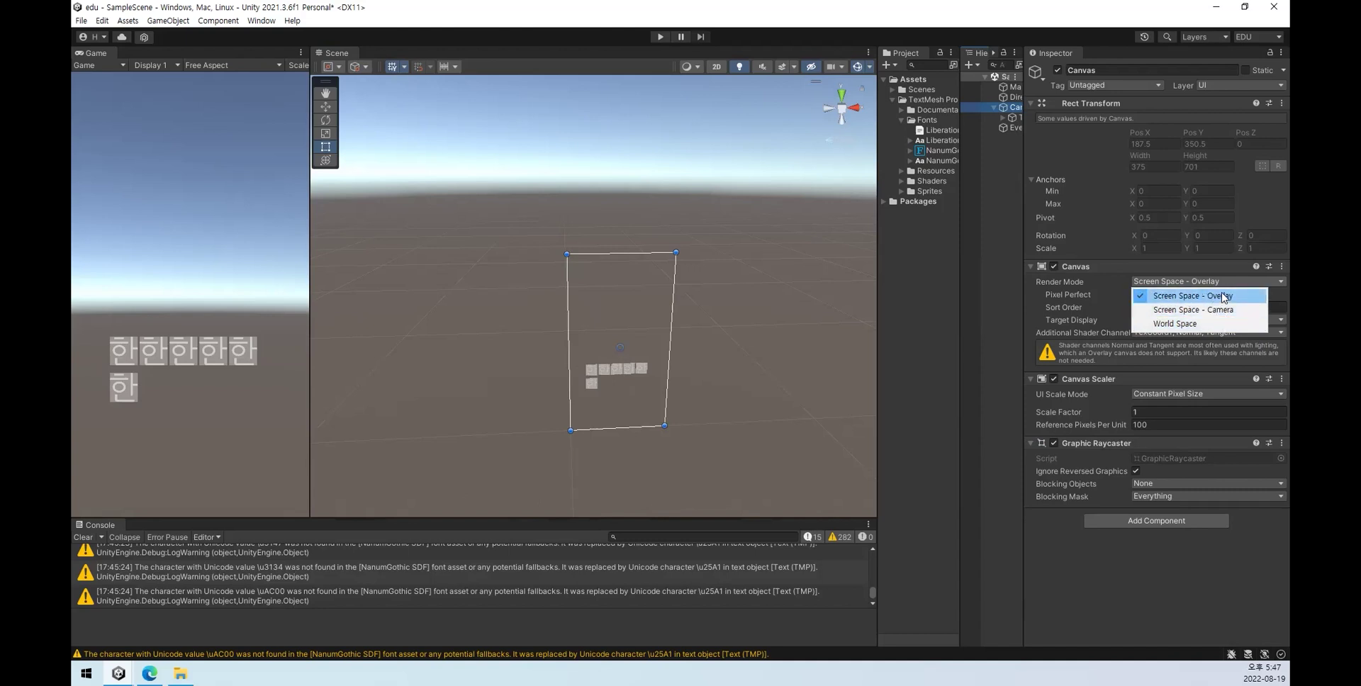
pyautogui.click(1095, 283)
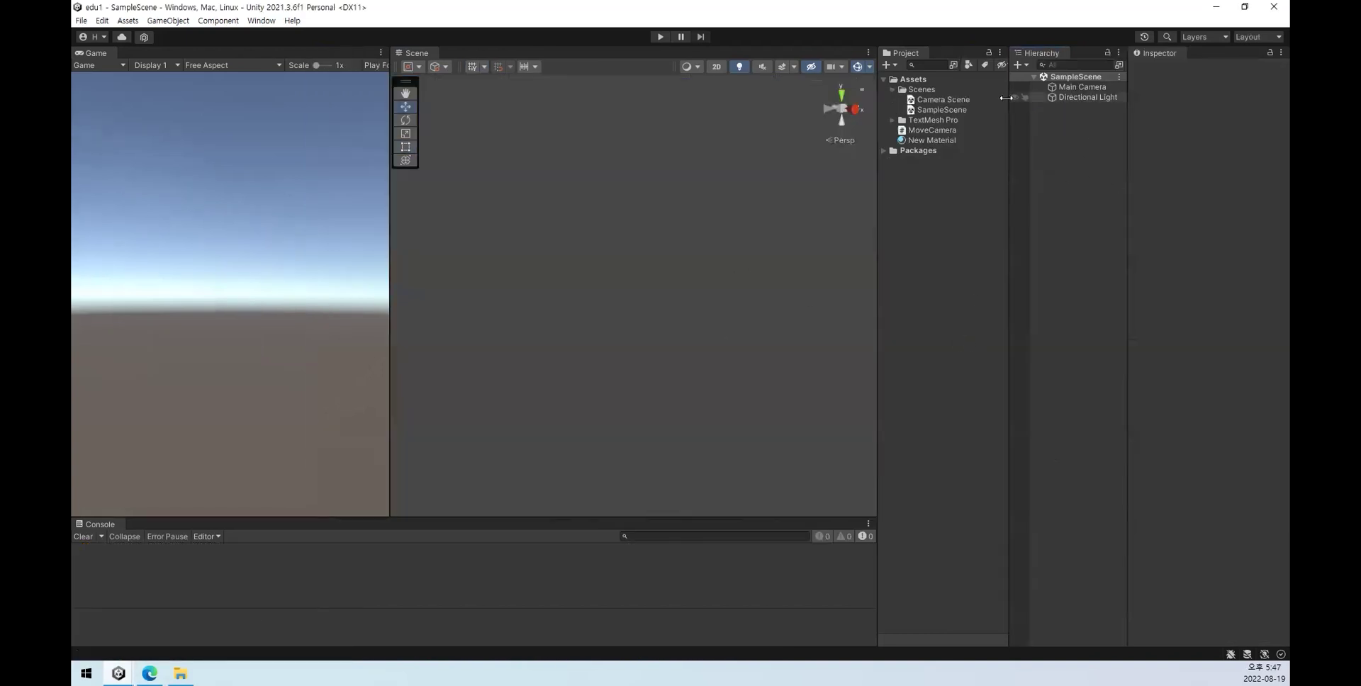
# Step: Open Camera Scene in the edu1 project and activate its Canvas - Overlay object
pyautogui.doubleClick(940, 100)
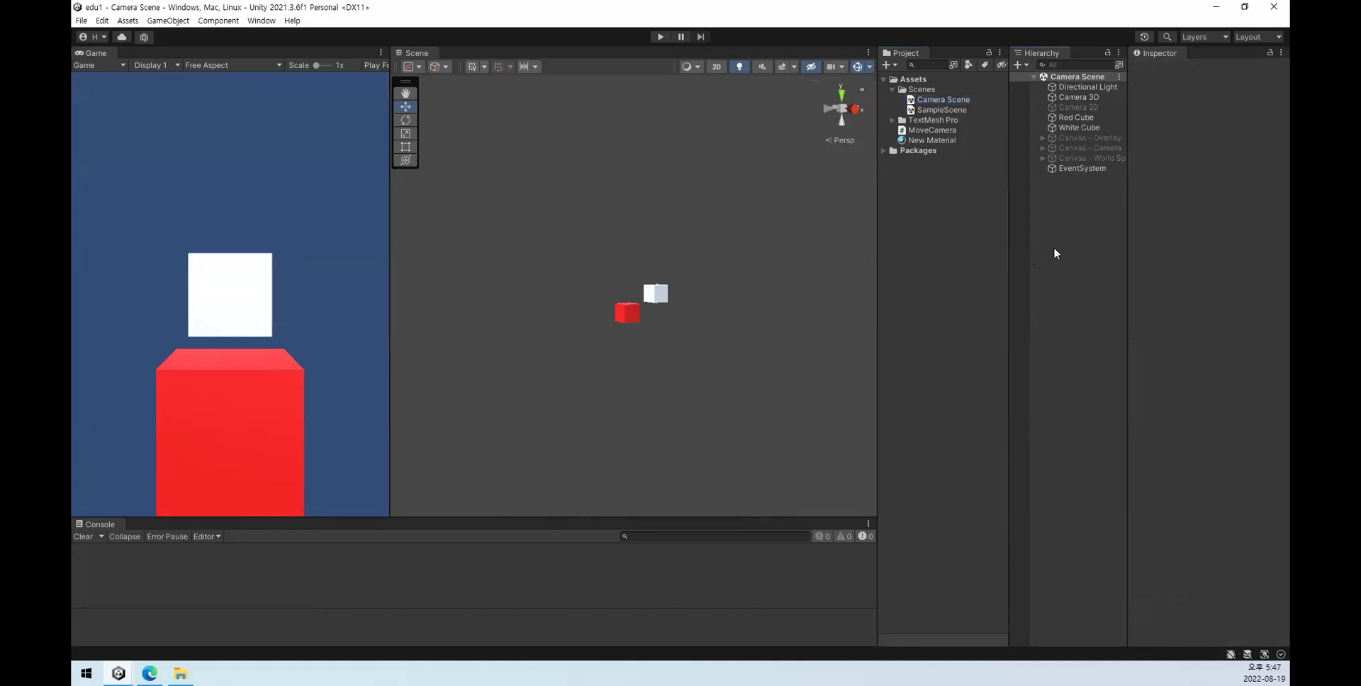
pyautogui.click(1070, 138)
pyautogui.click(1161, 70)
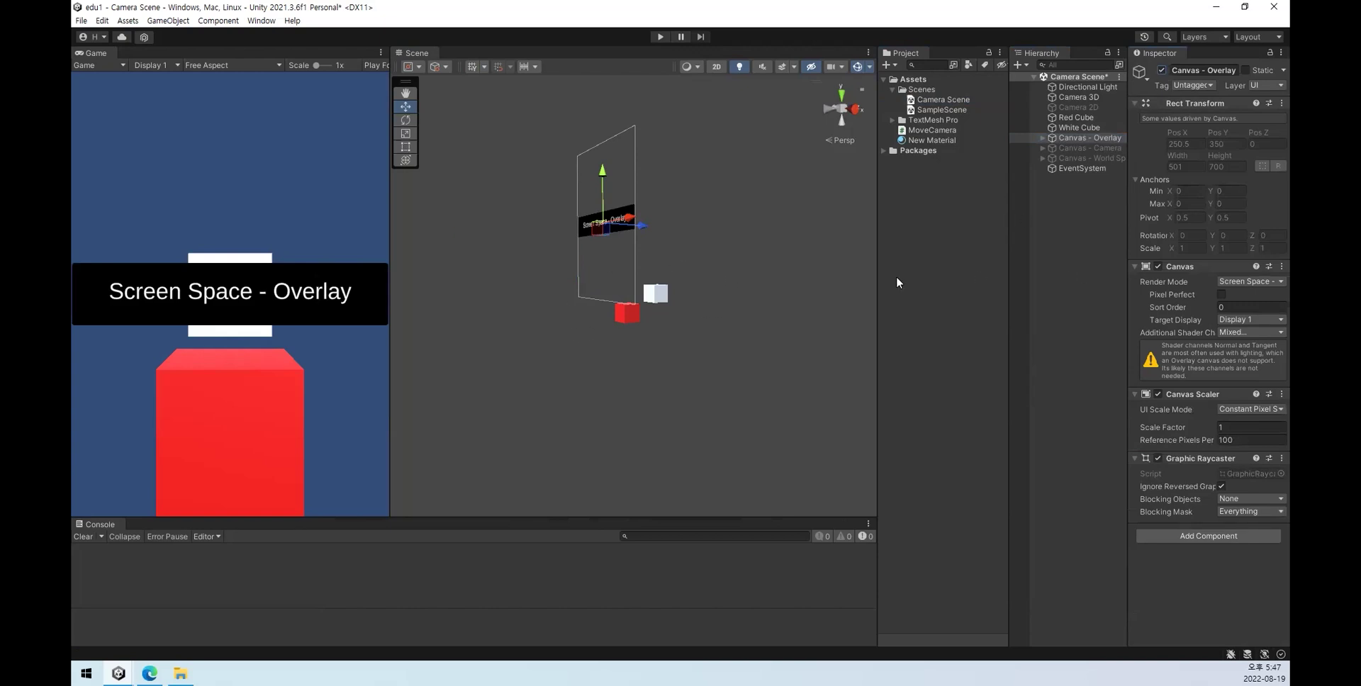
# Step: Compare the placement of Camera 3D and Canvas - Overlay from the right side and at an angle
pyautogui.click(1085, 97)
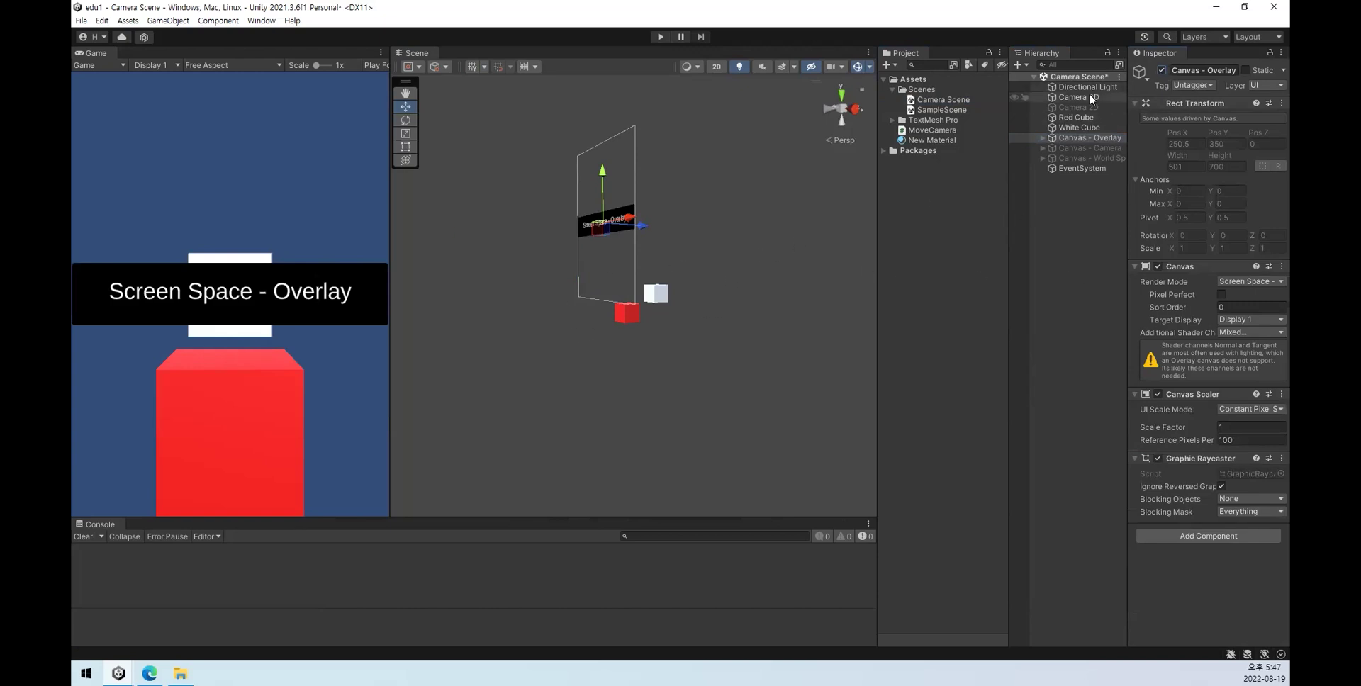
pyautogui.click(856, 109)
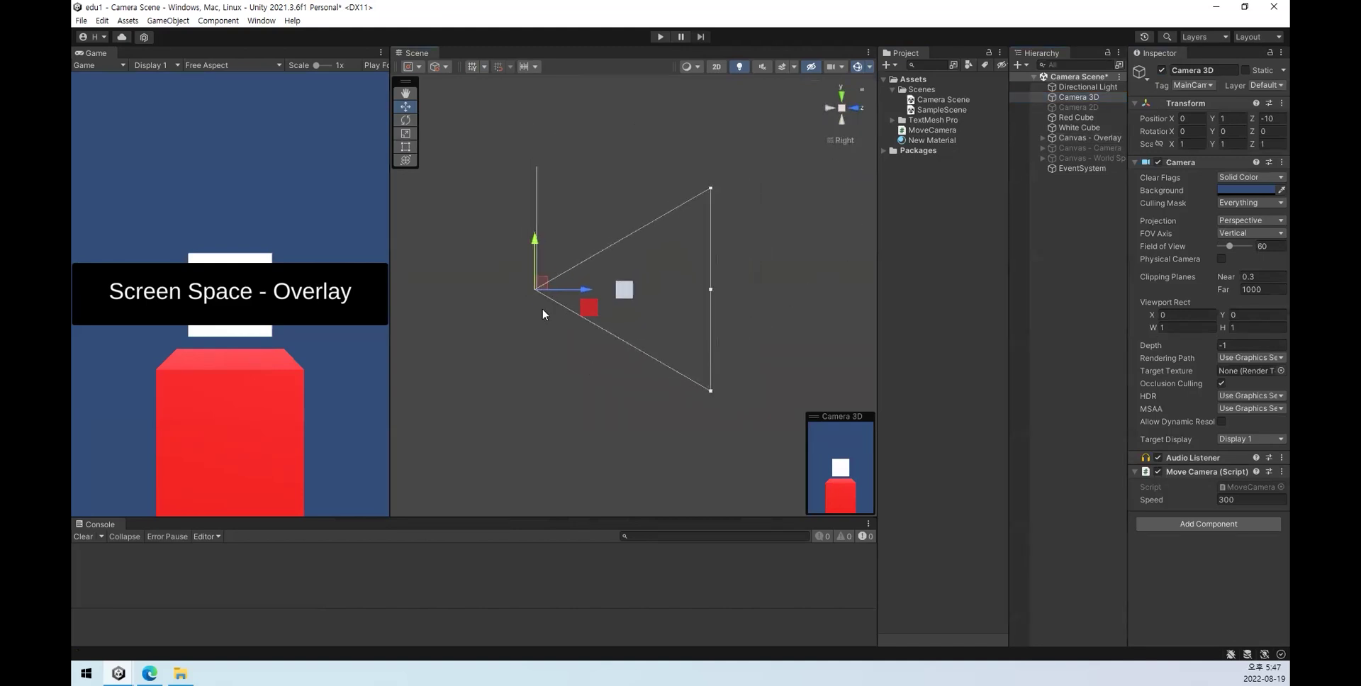
pyautogui.scroll(2, 533, 324)
pyautogui.scroll(1, 533, 326)
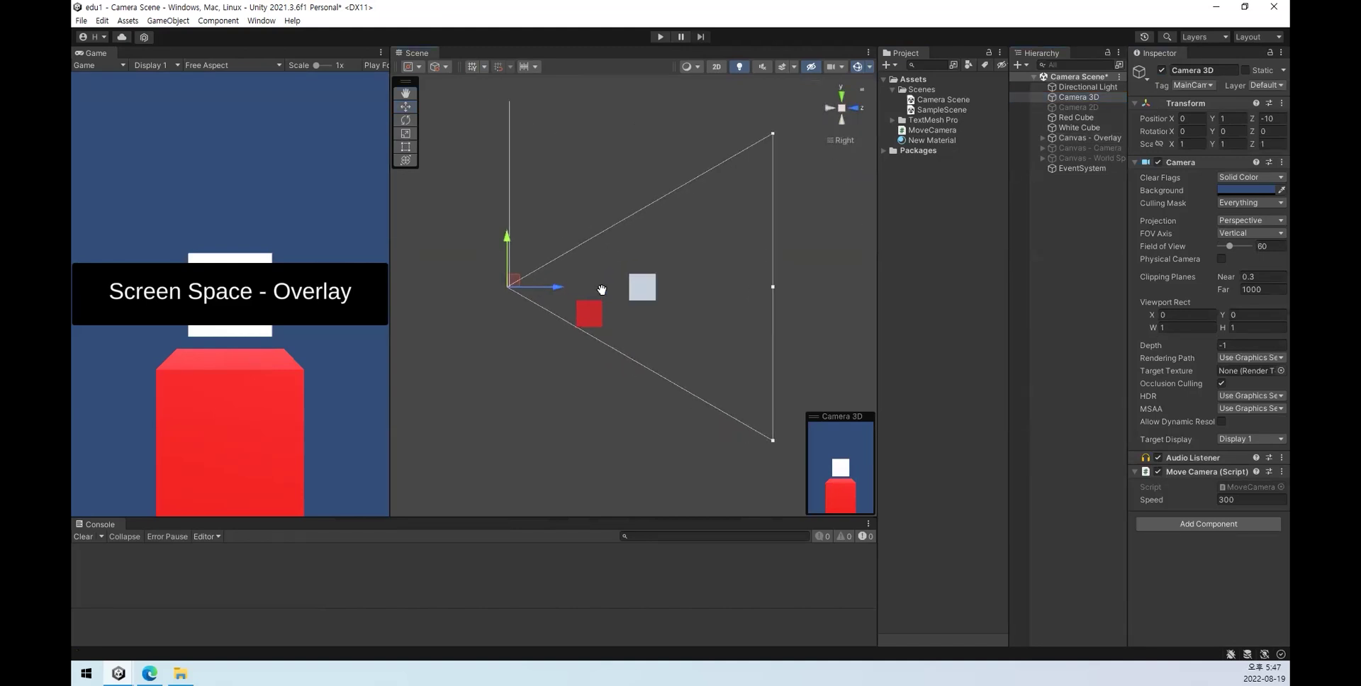
pyautogui.moveTo(494, 292); pyautogui.dragTo(594, 299, button='middle')
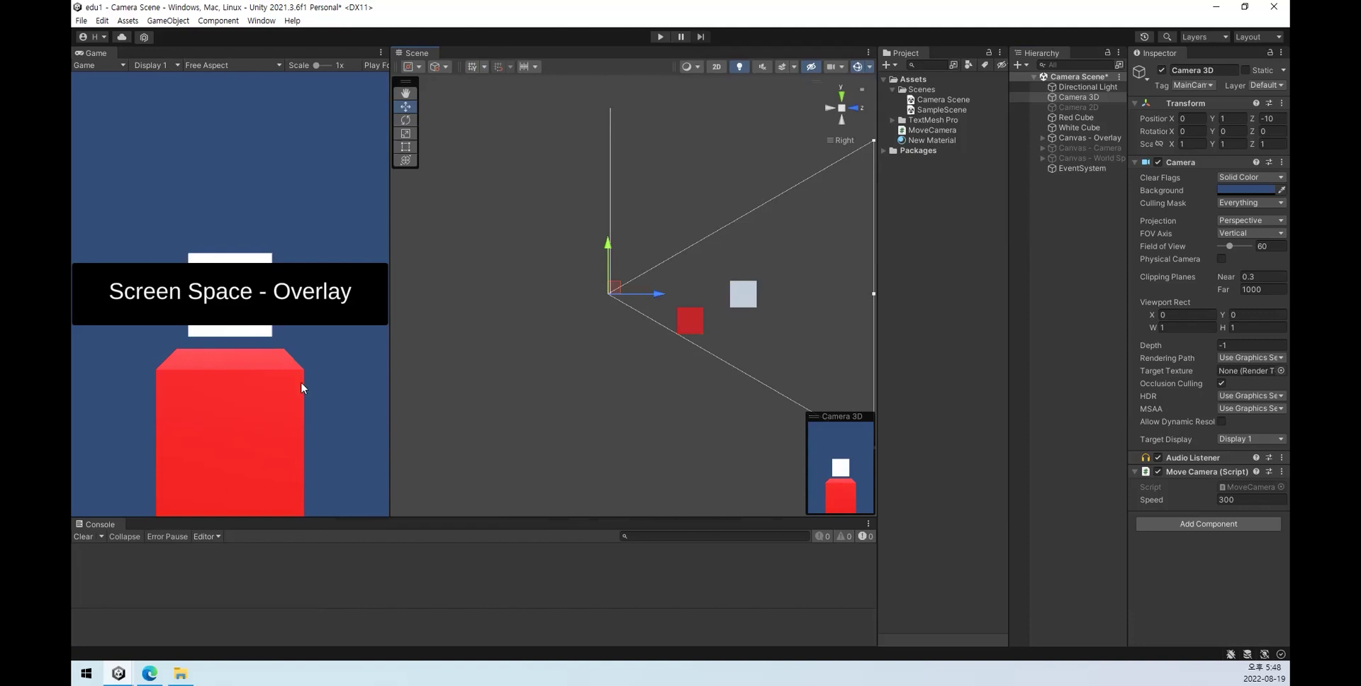
pyautogui.click(1092, 139)
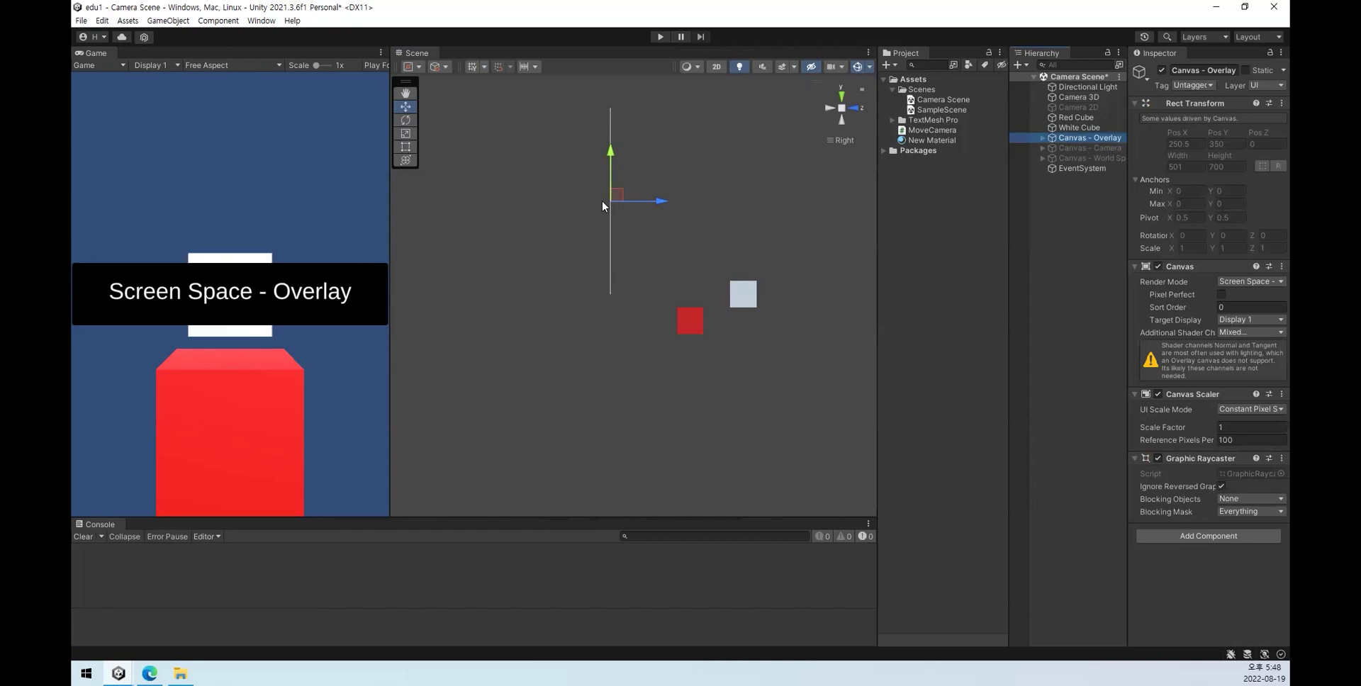
pyautogui.keyDown('ctrl'); pyautogui.click(1104, 96); pyautogui.keyUp('ctrl')
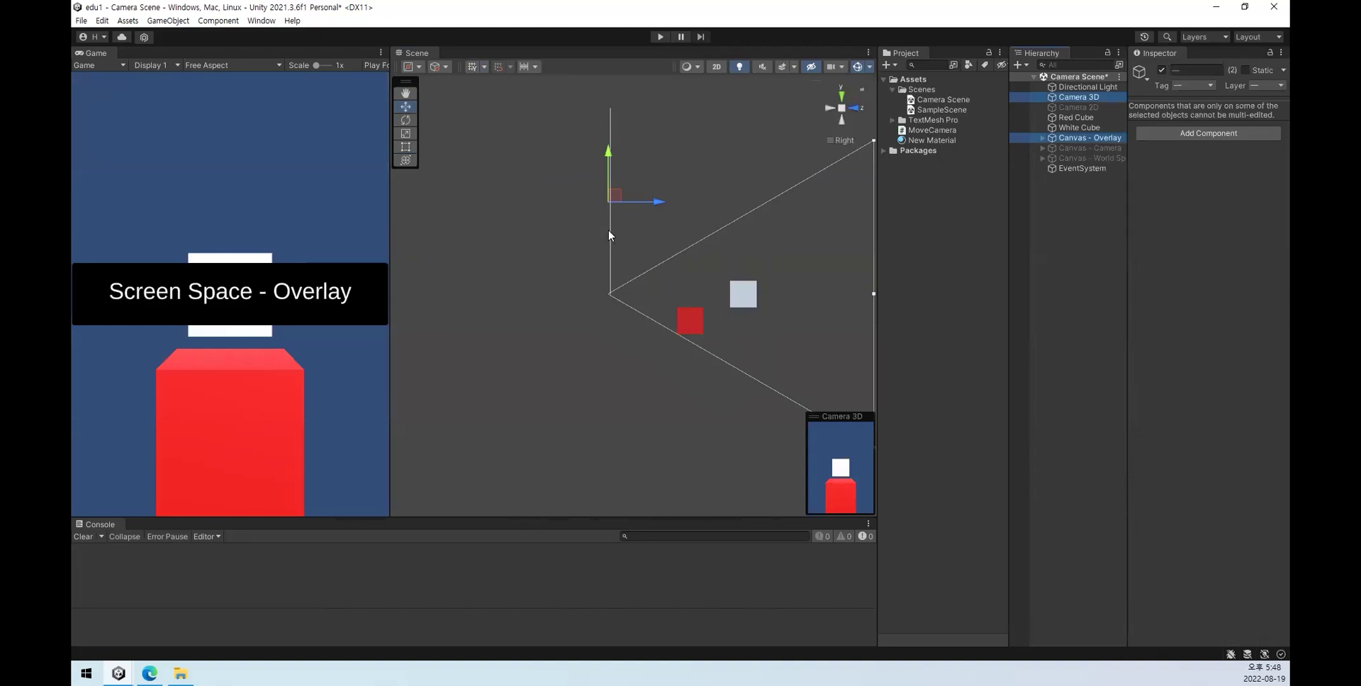
pyautogui.keyDown('alt'); pyautogui.moveTo(609, 230); pyautogui.dragTo(685, 270); pyautogui.keyUp('alt')
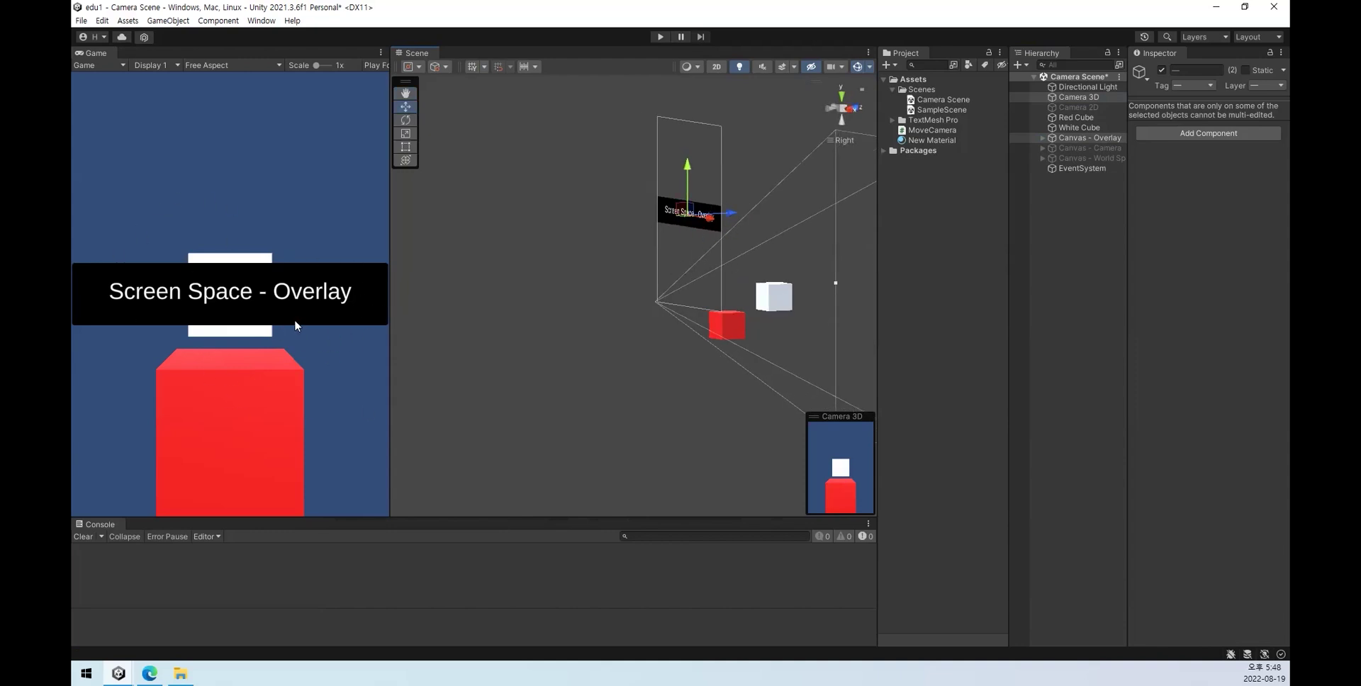
# Step: Review the Render Mode options of Canvas - Overlay, keeping Screen Space - Overlay, and clear the selection
pyautogui.click(1081, 137)
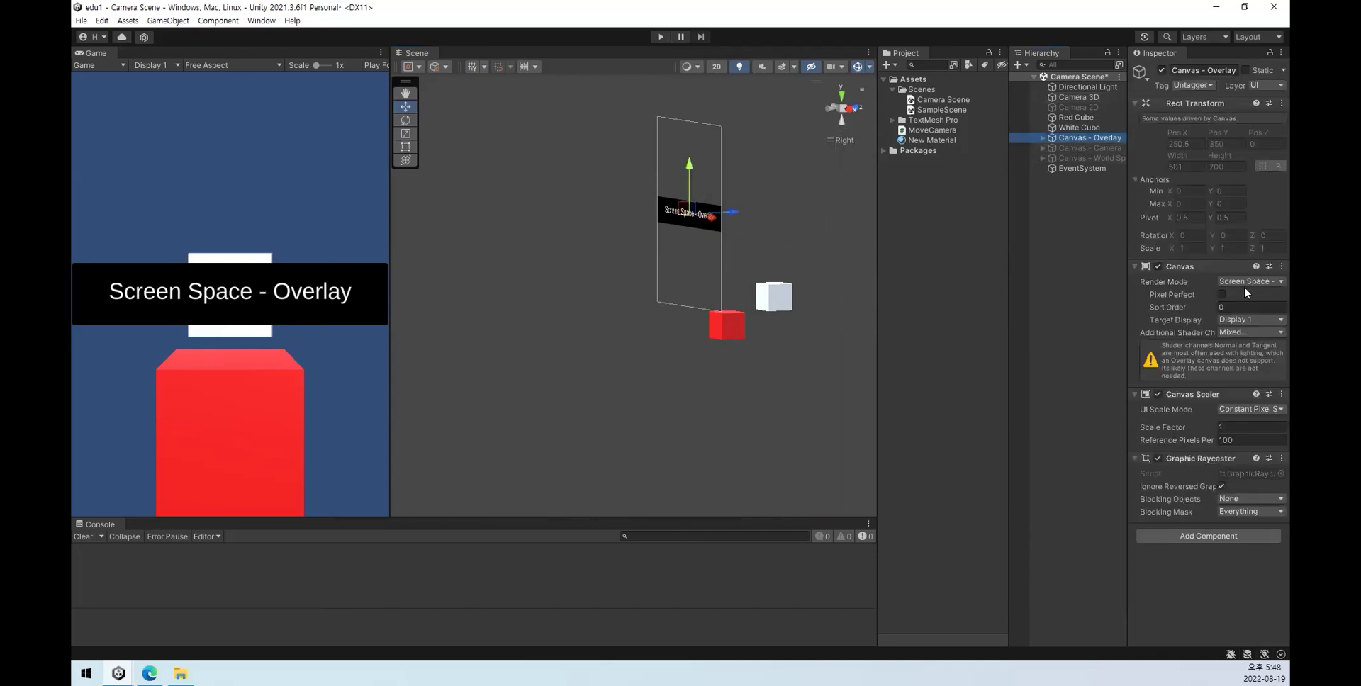
pyautogui.click(1261, 282)
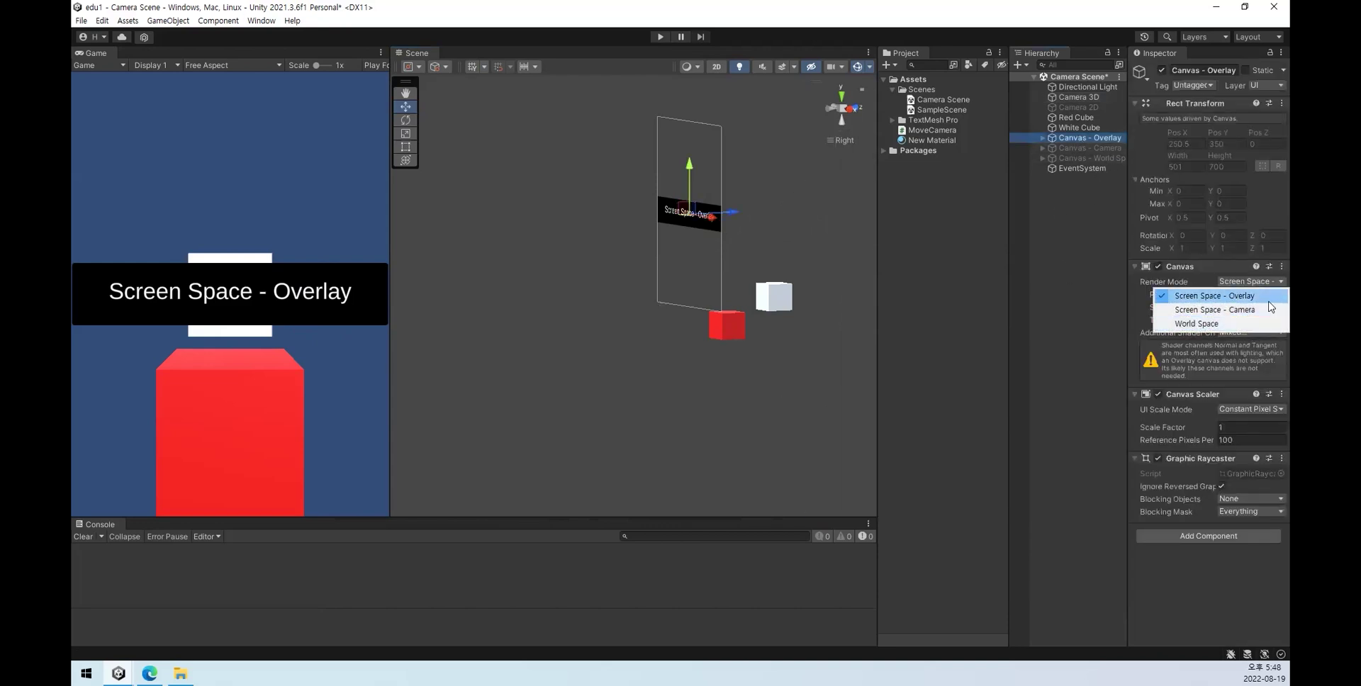
pyautogui.click(1233, 297)
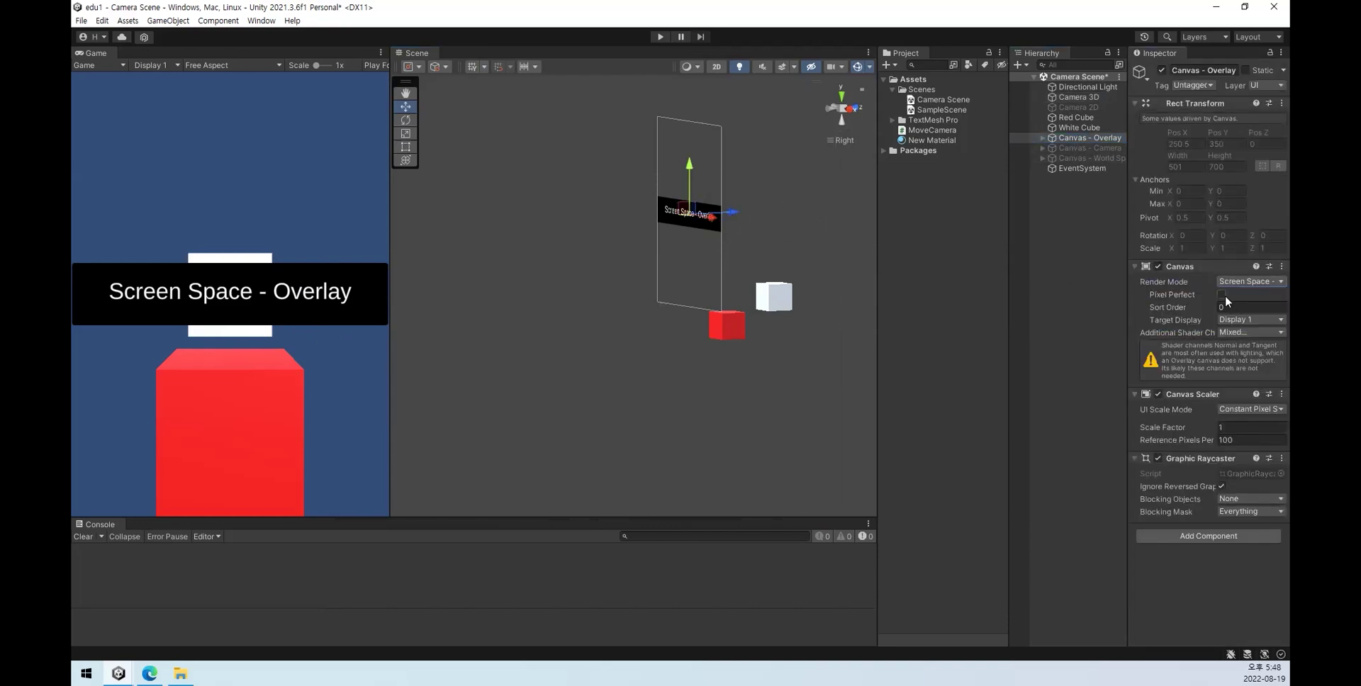
pyautogui.click(1080, 295)
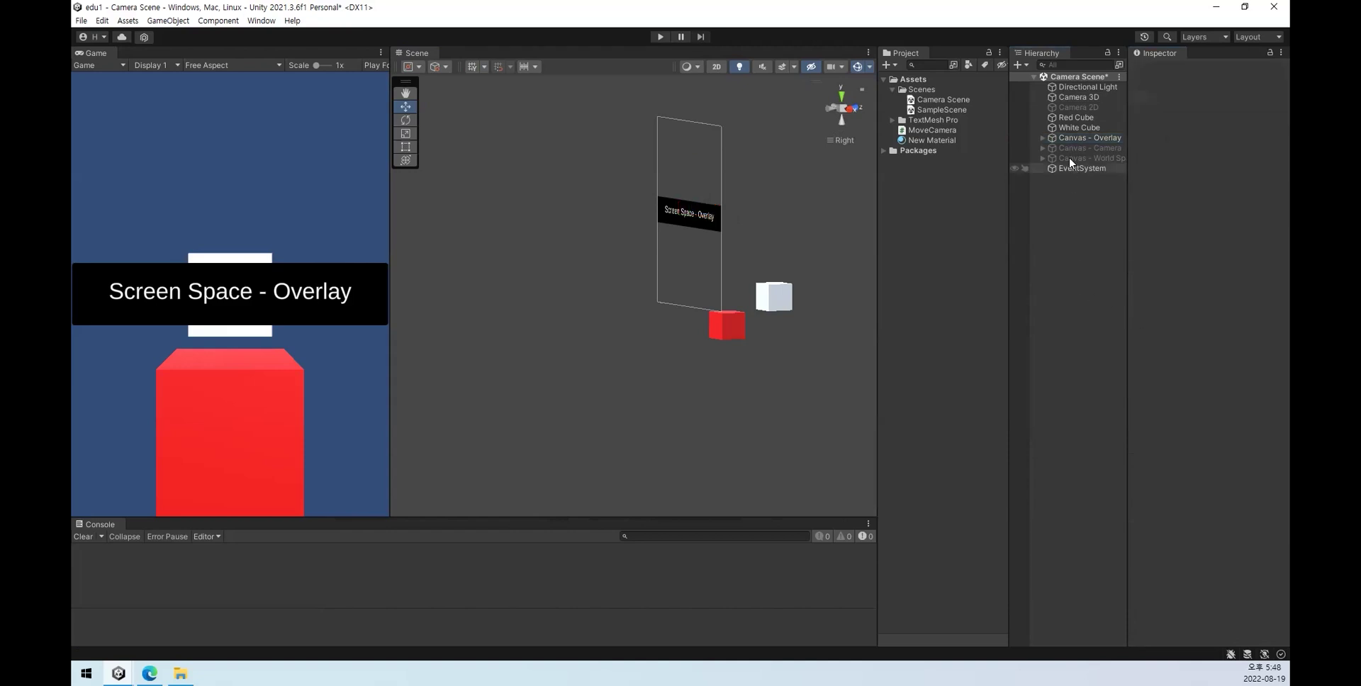
# Step: Frame Camera 3D and the Red Cube in the scene view, looking along the camera's direction
pyautogui.doubleClick(1067, 97)
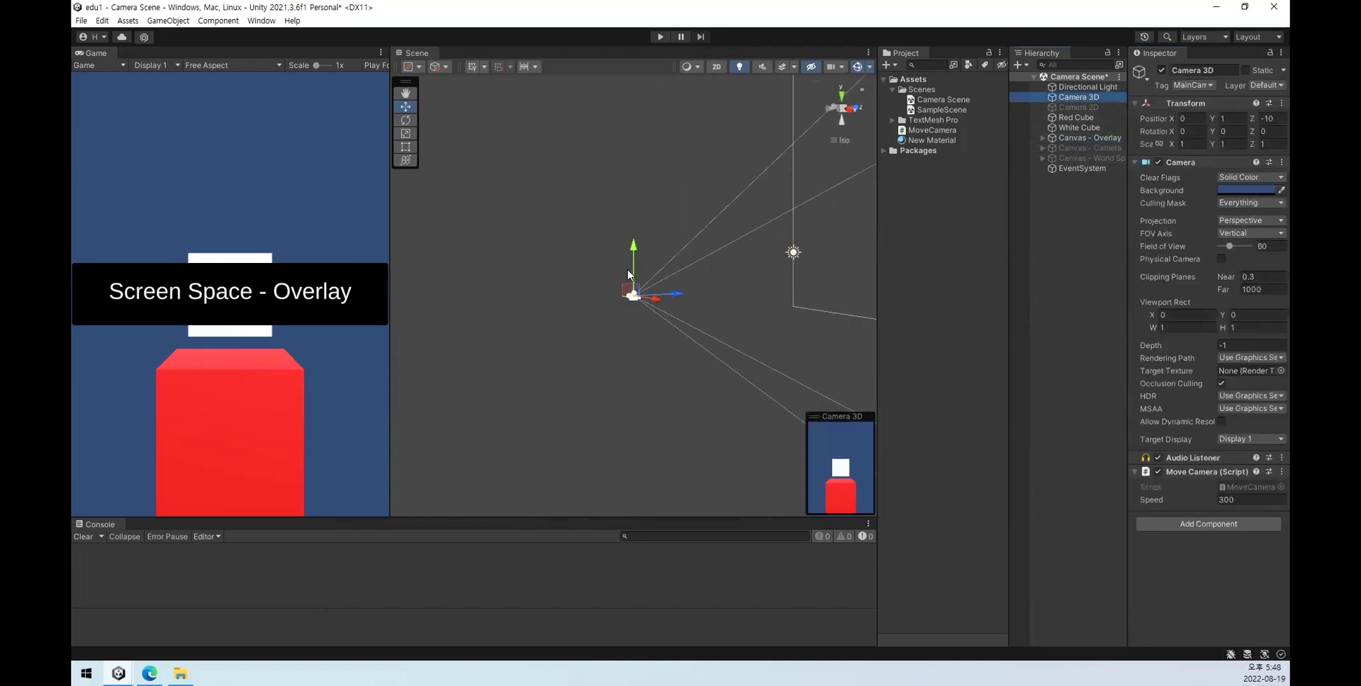
pyautogui.moveTo(633, 323); pyautogui.dragTo(680, 291, button='right')
pyautogui.doubleClick(1078, 97)
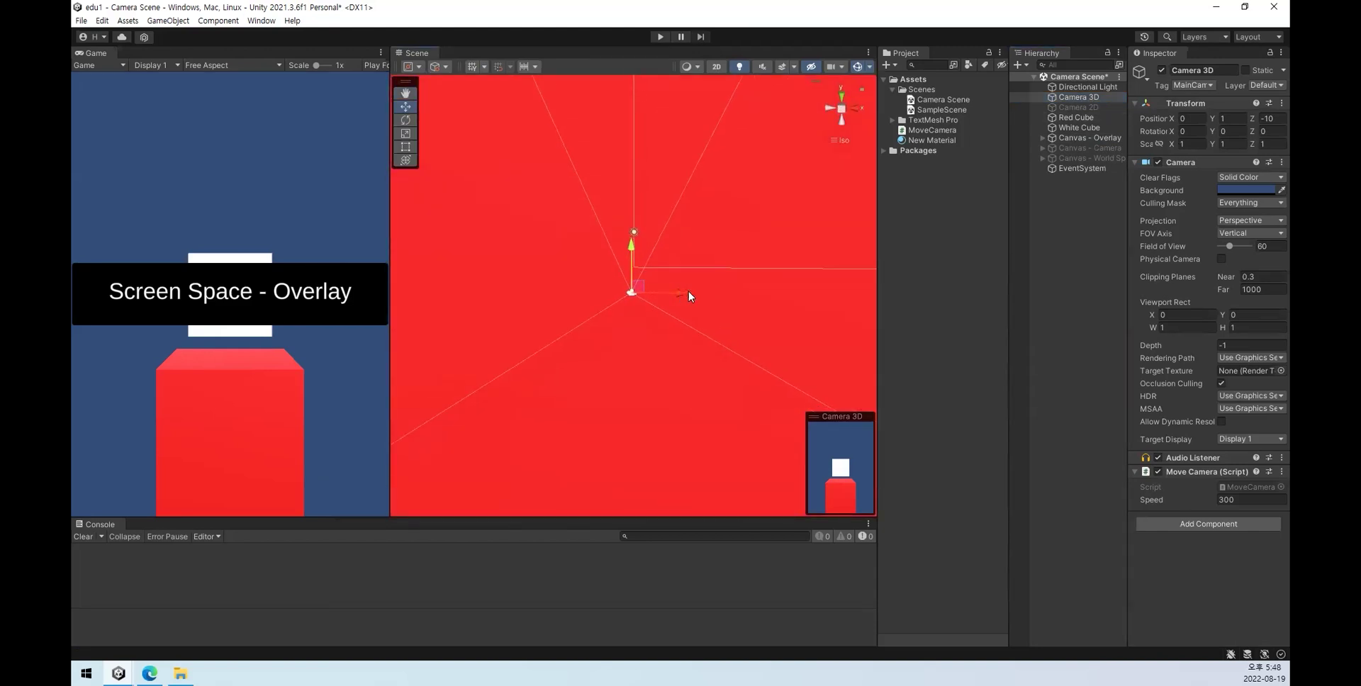
pyautogui.doubleClick(1077, 116)
pyautogui.scroll(-6, 721, 367)
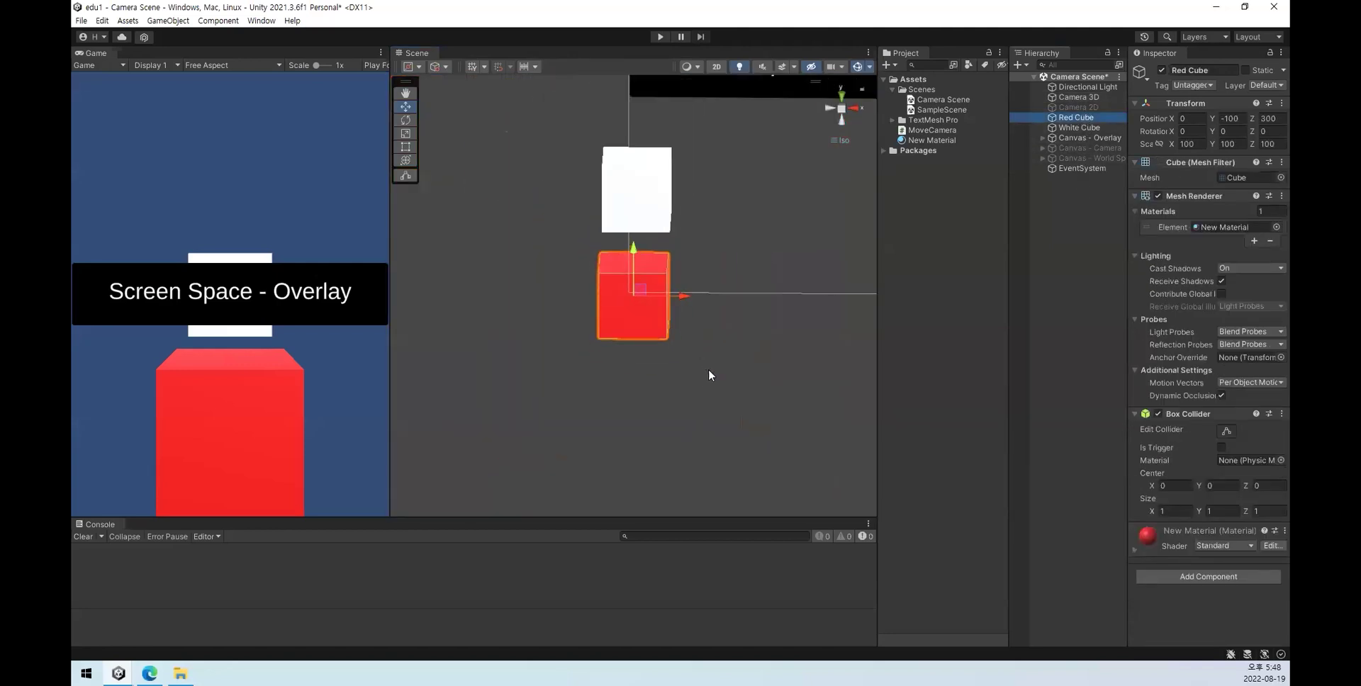
# Step: Compare the Camera 3D preview and view frustum with the Canvas - Overlay outline and properties
pyautogui.click(1079, 97)
pyautogui.moveTo(539, 139); pyautogui.dragTo(585, 354, button='middle')
pyautogui.scroll(-2, 609, 318)
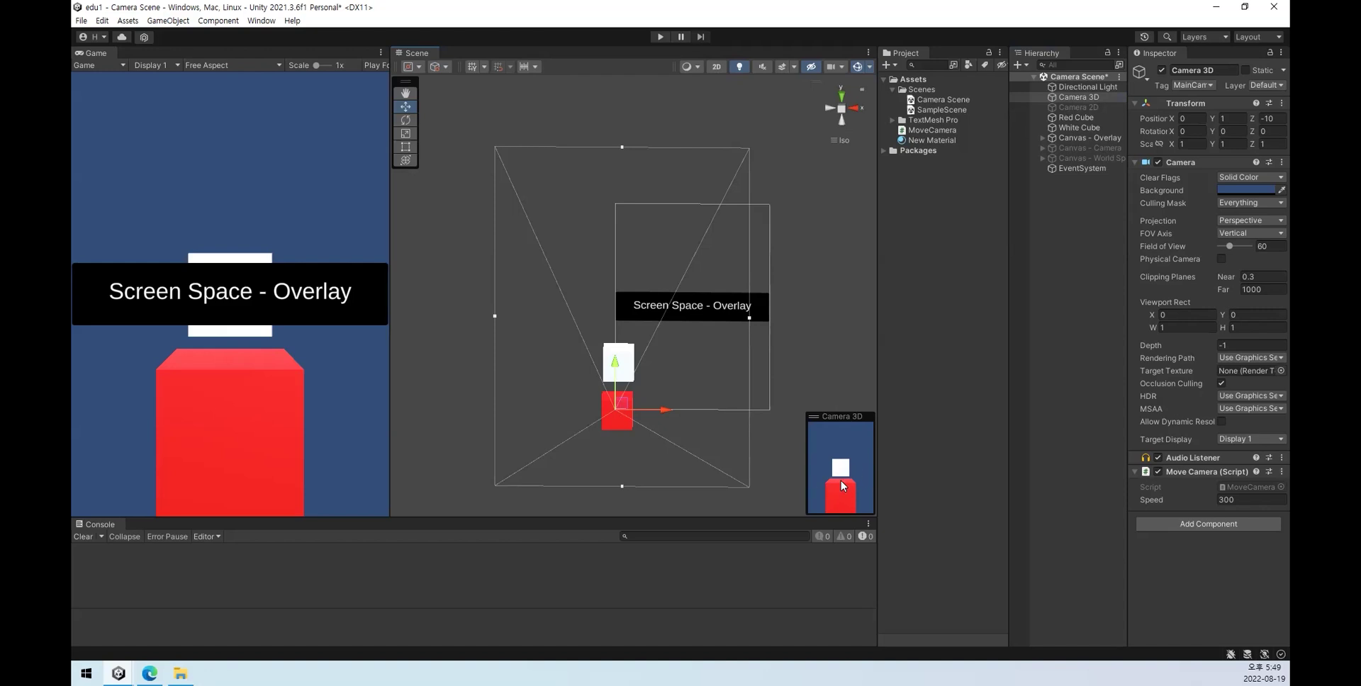
pyautogui.click(1091, 136)
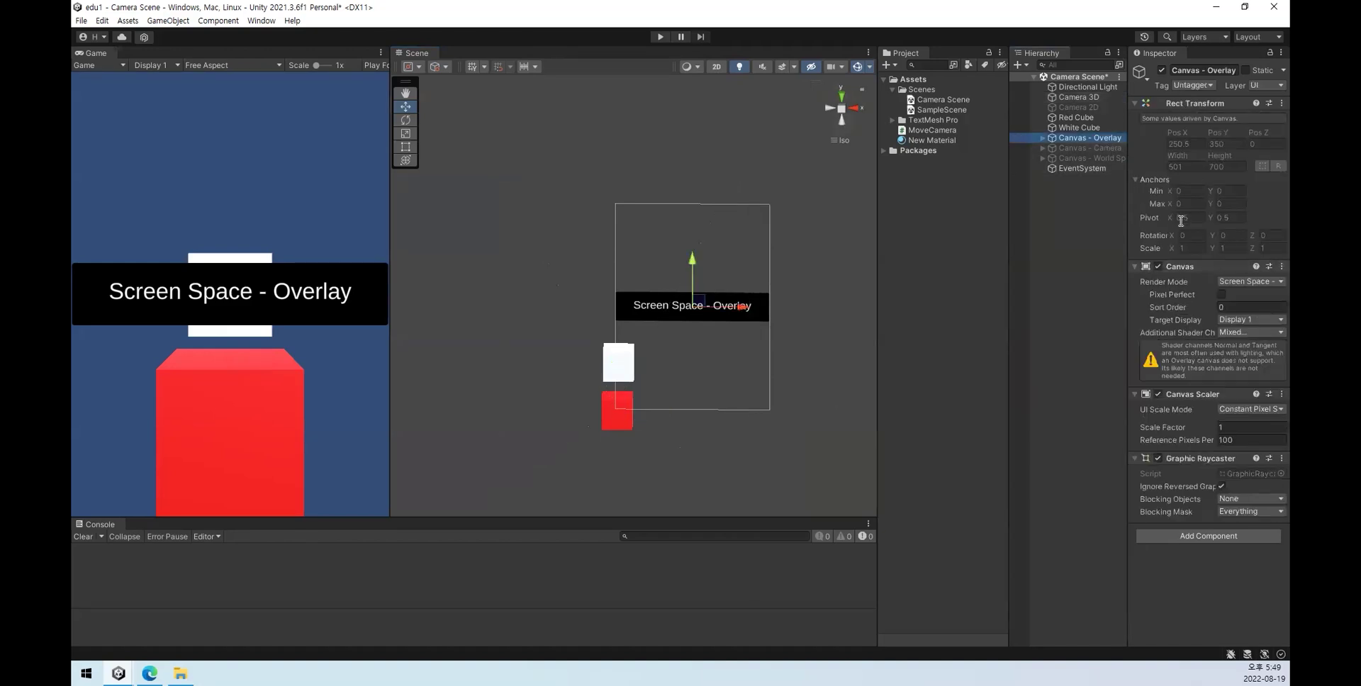
pyautogui.click(1079, 98)
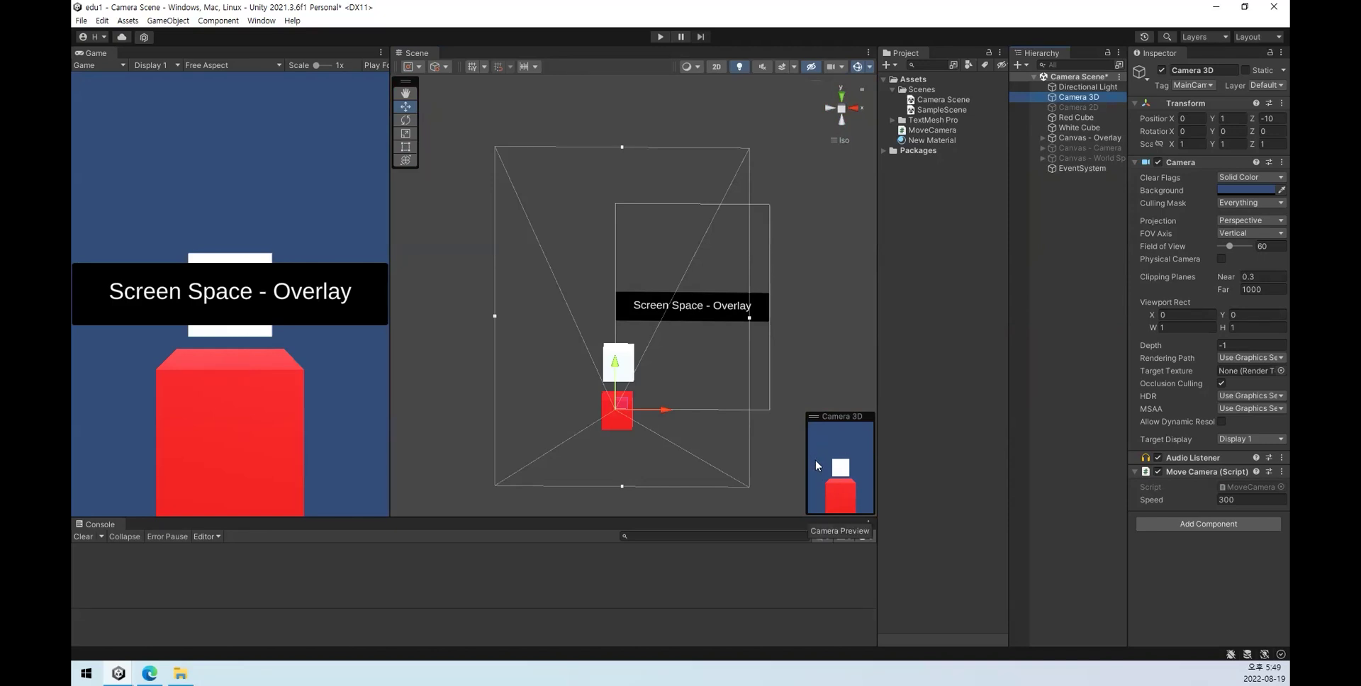
pyautogui.click(1112, 141)
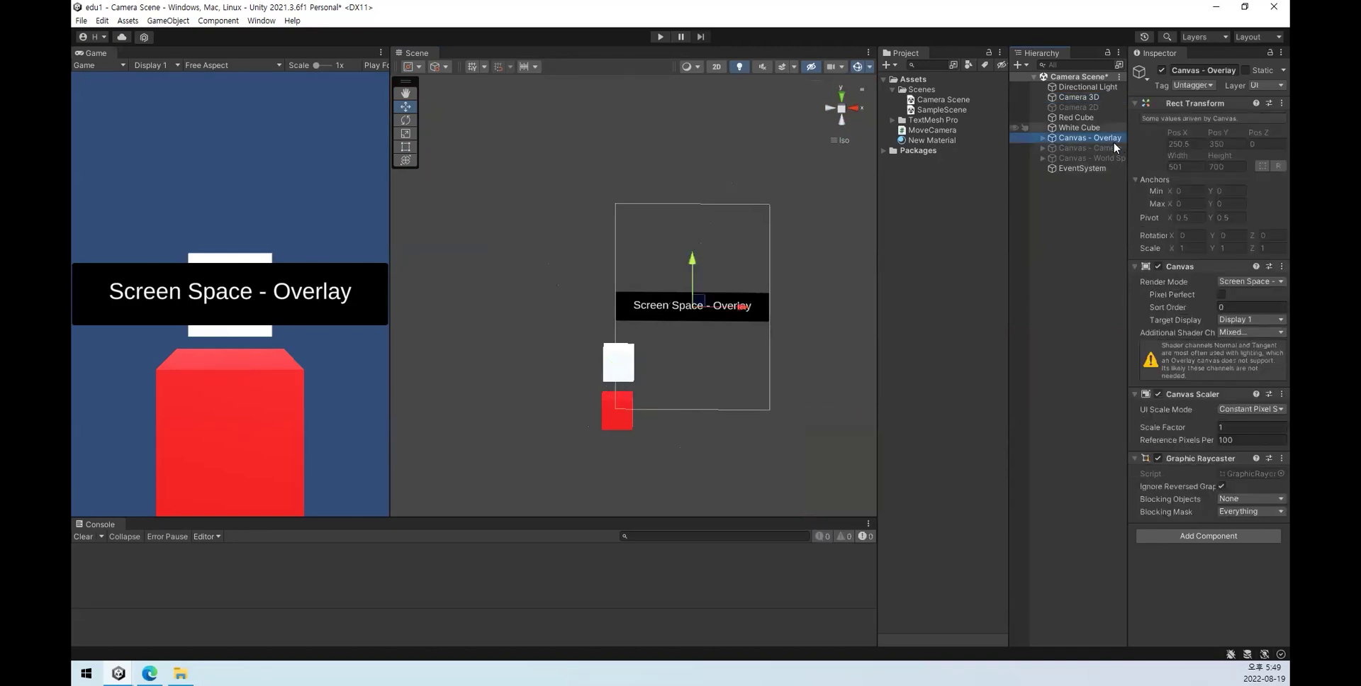
# Step: Switch to the edu project and set its Canvas Render Mode to Screen Space - Camera
pyautogui.hotkey('alt', 'Tab')
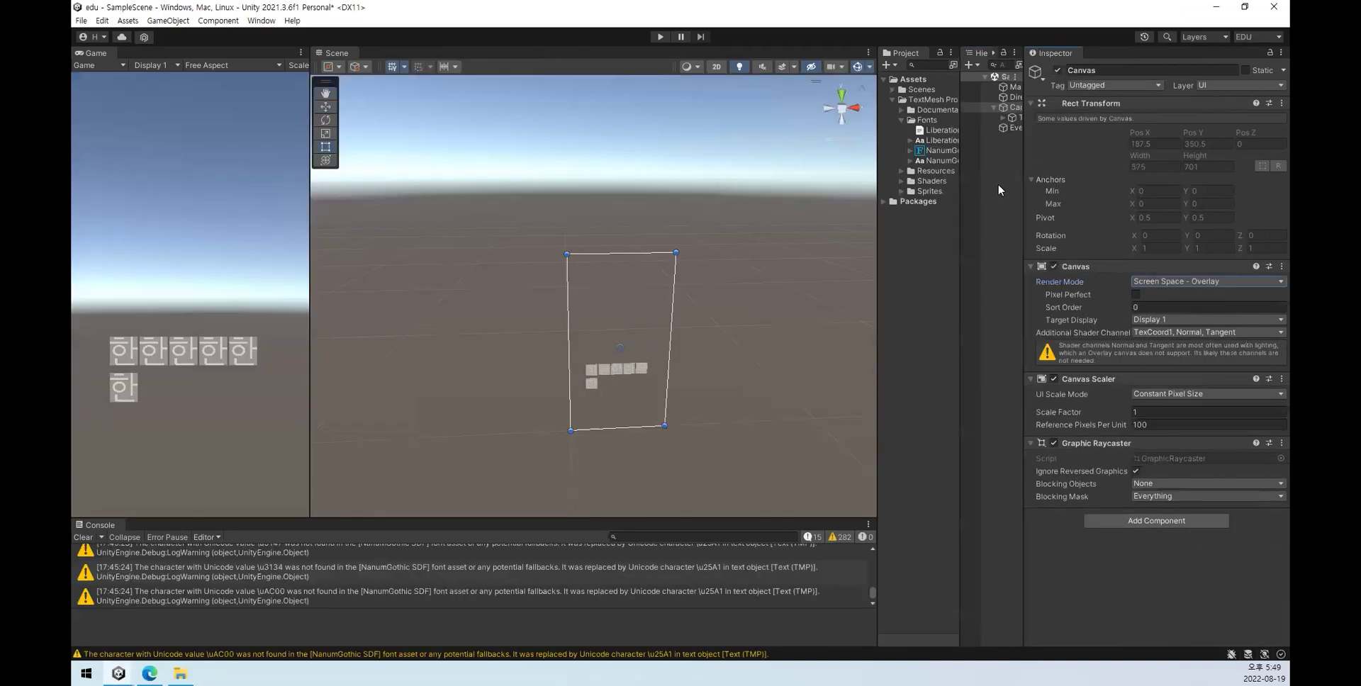
pyautogui.click(1190, 282)
pyautogui.click(1162, 306)
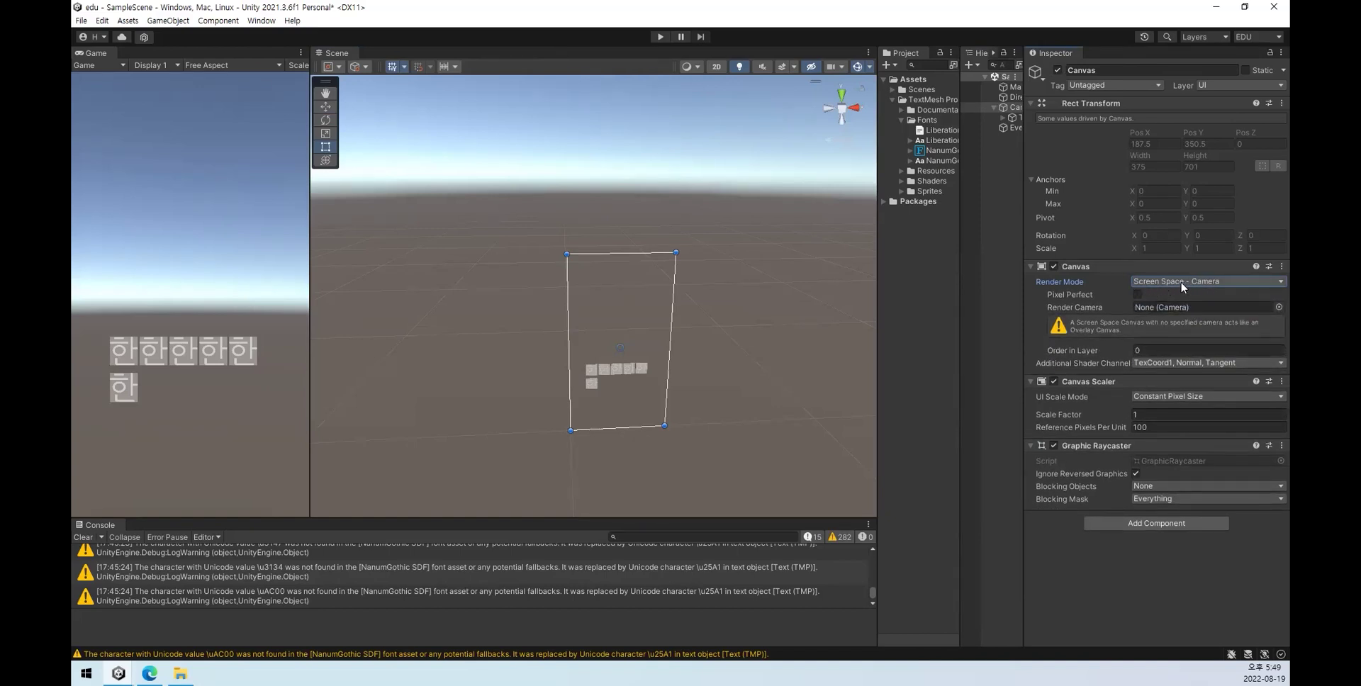
pyautogui.click(1182, 283)
pyautogui.click(1230, 307)
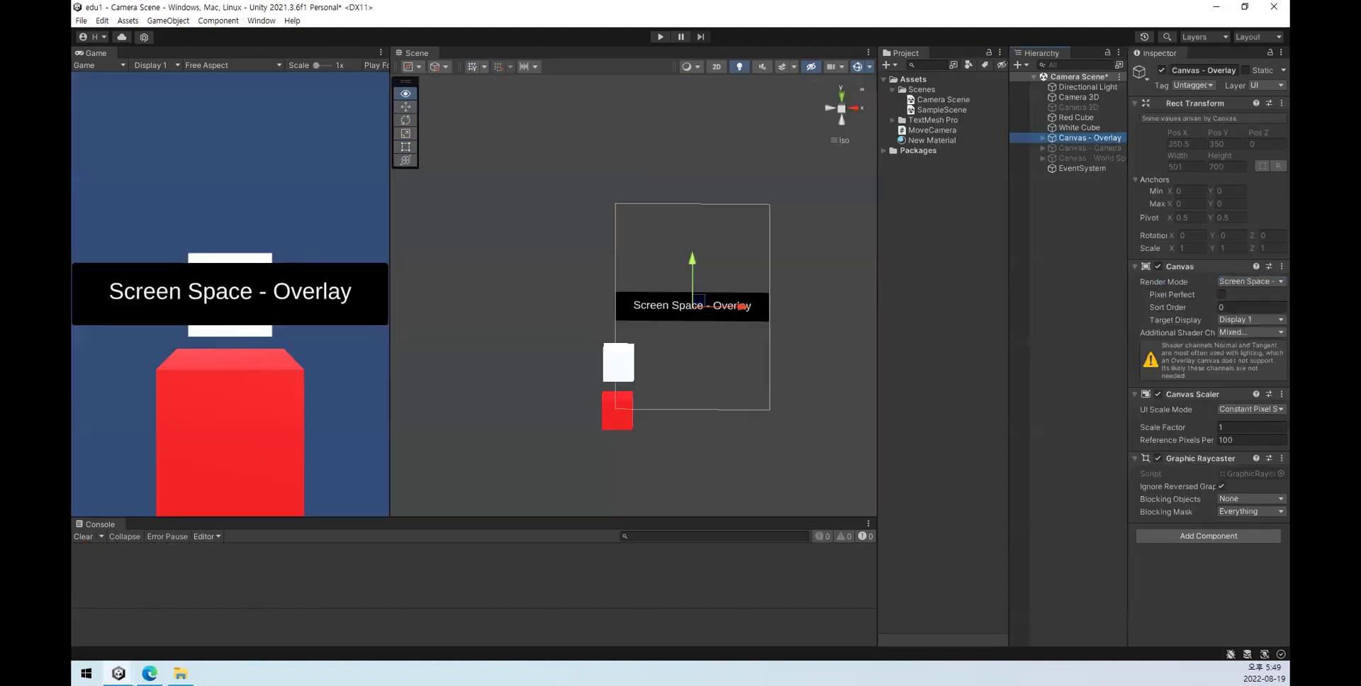
# Step: Deactivate the Canvas - Overlay object and activate Canvas - Camera in the edu1 project's Camera Scene
pyautogui.click(1083, 224)
pyautogui.click(1088, 138)
pyautogui.click(1161, 70)
pyautogui.click(1090, 149)
pyautogui.click(1153, 71)
pyautogui.click(1157, 69)
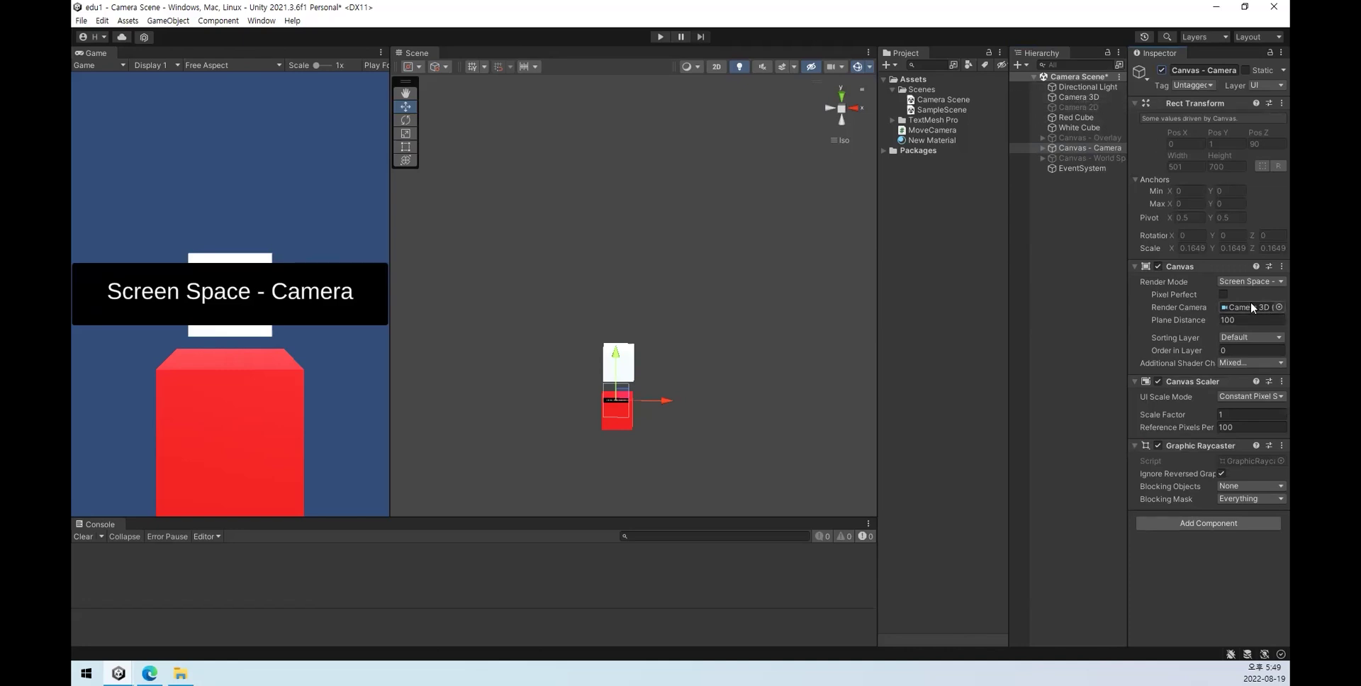
# Step: Examine from the right side how Canvas - Camera sits within the Camera 3D view frustum
pyautogui.click(854, 108)
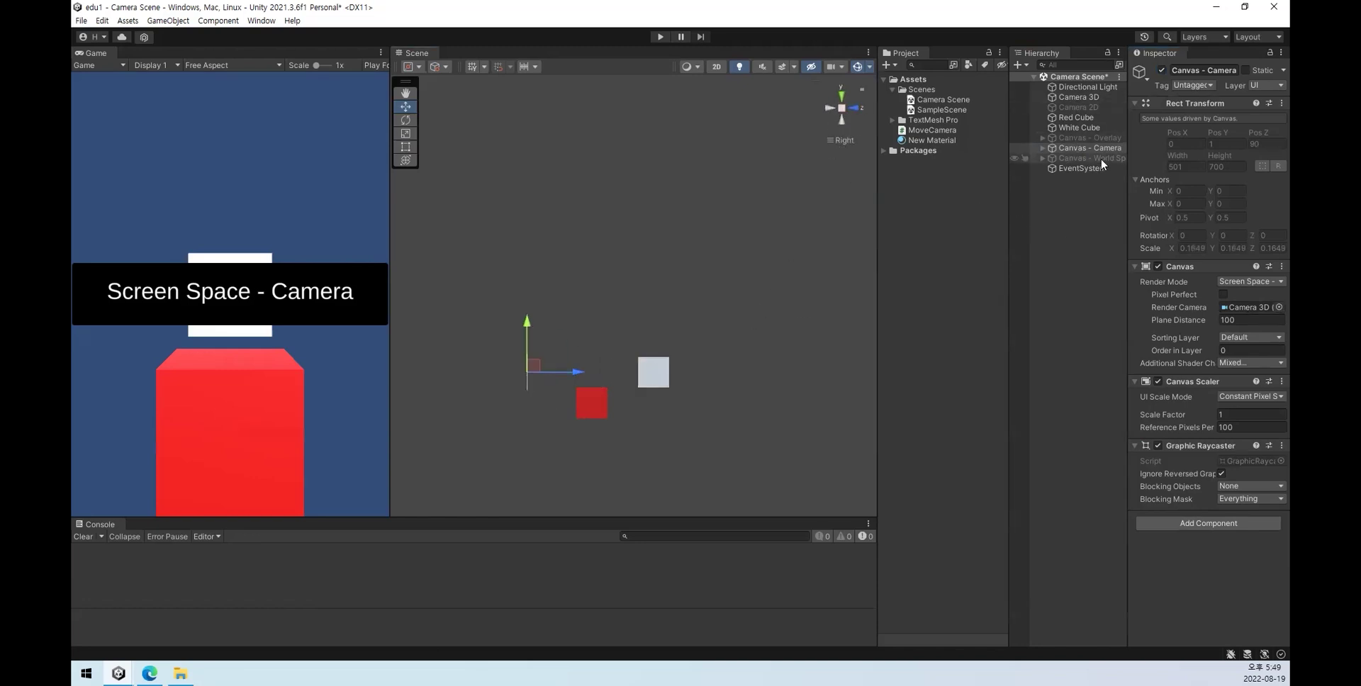
pyautogui.keyDown('ctrl'); pyautogui.click(1078, 97); pyautogui.keyUp('ctrl')
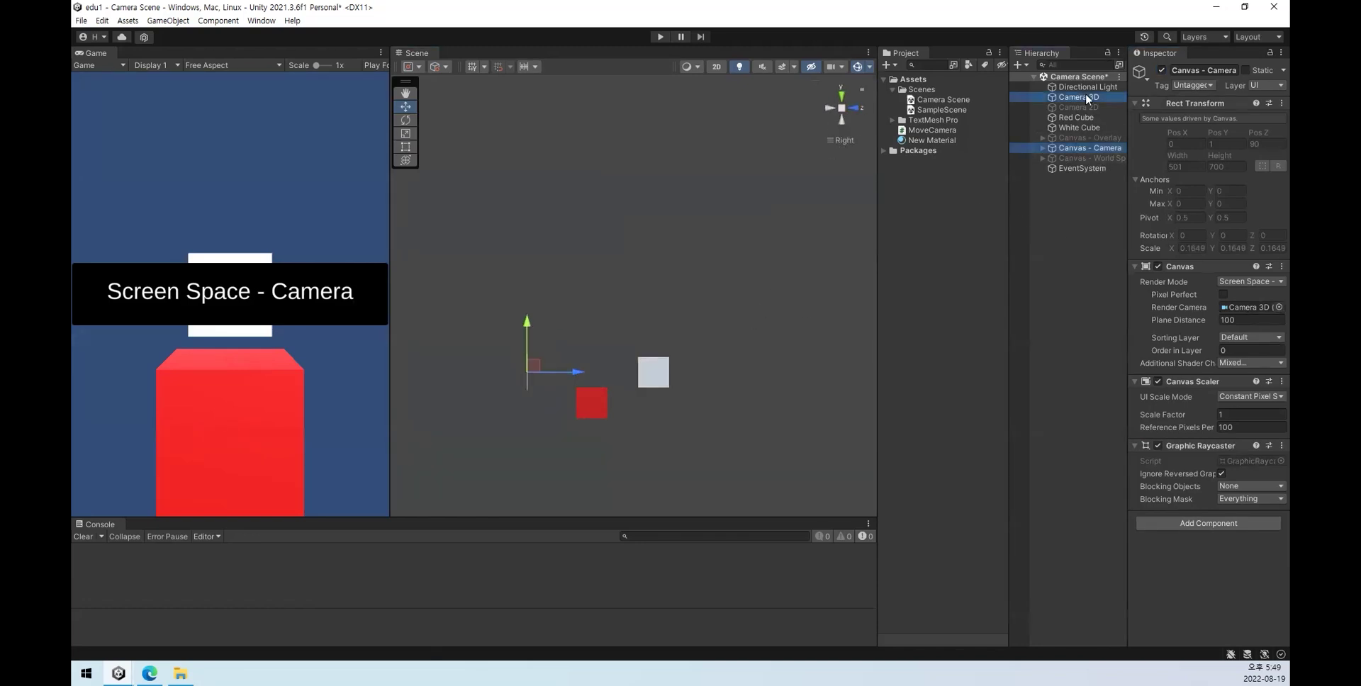
pyautogui.click(1083, 292)
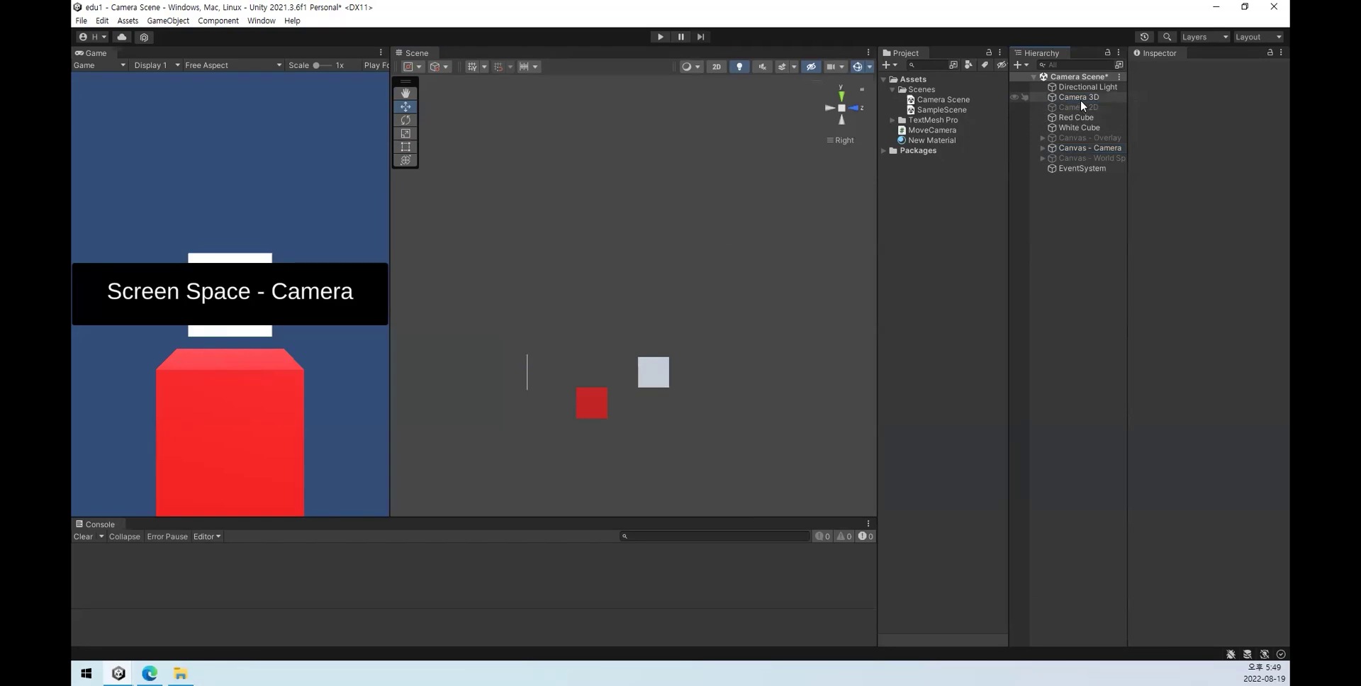
pyautogui.click(1079, 98)
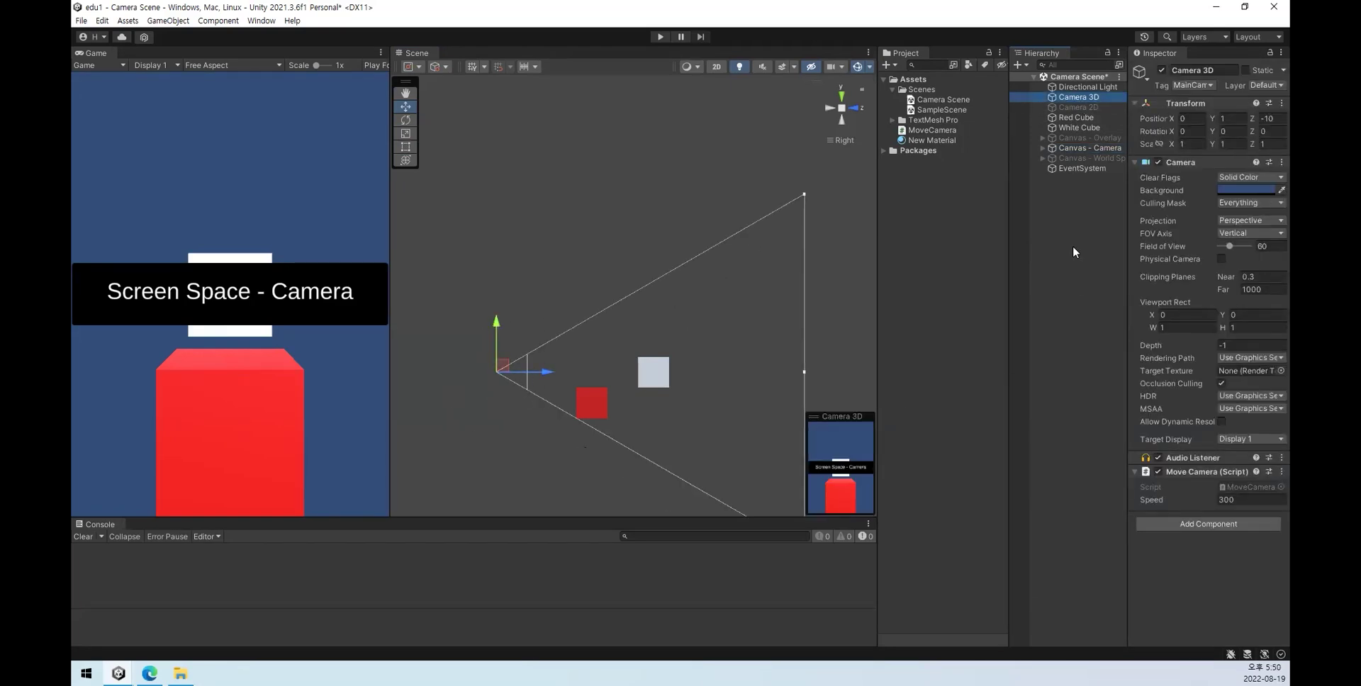
pyautogui.click(1085, 149)
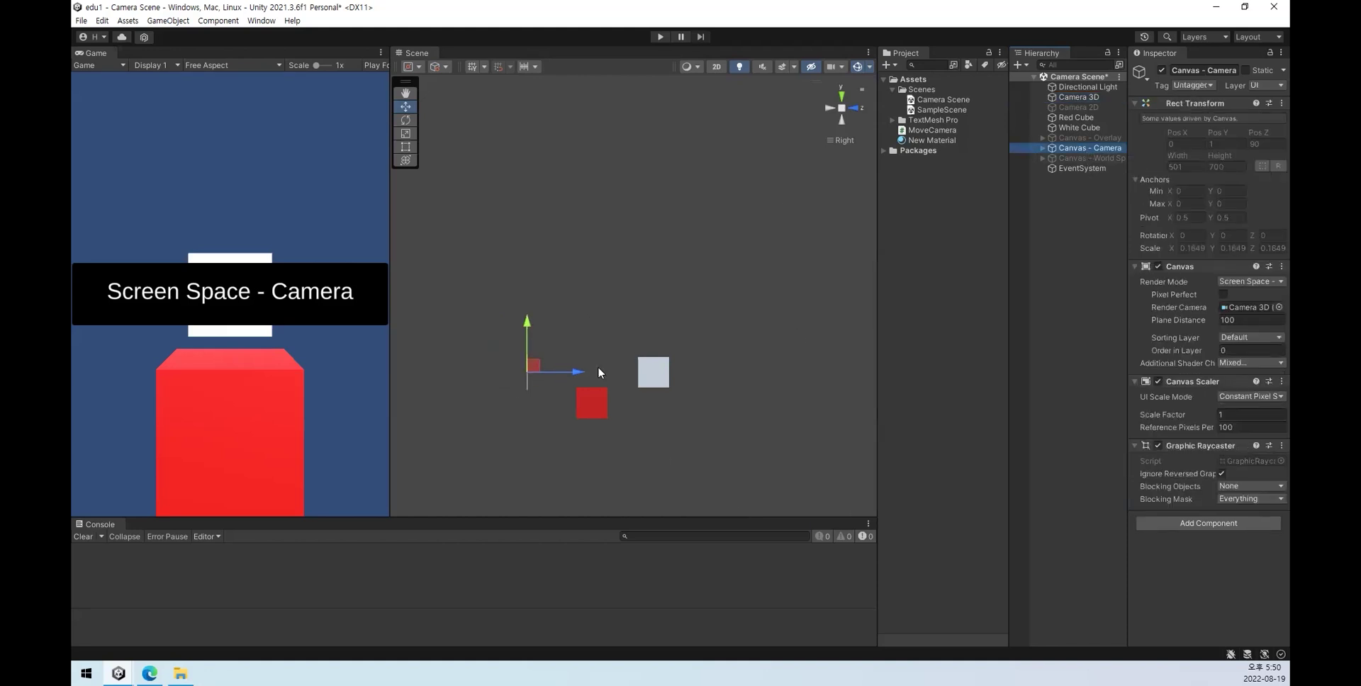
pyautogui.click(1074, 99)
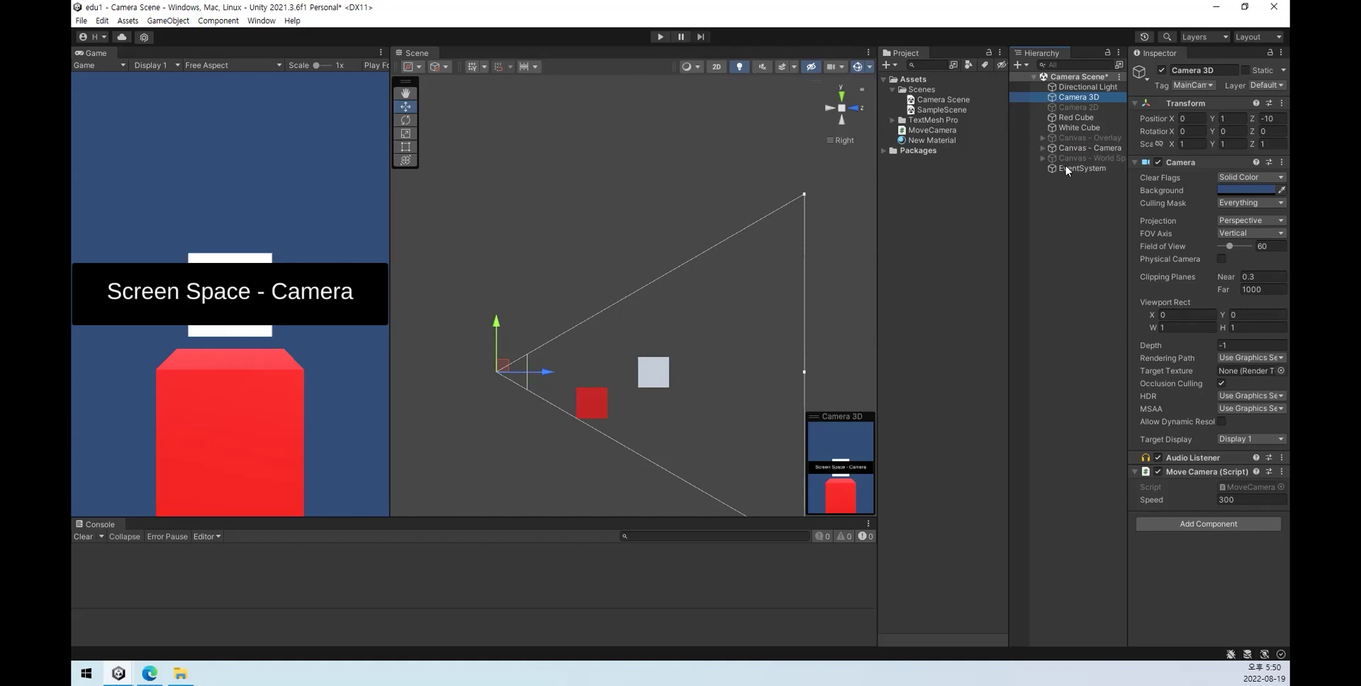
pyautogui.click(1092, 149)
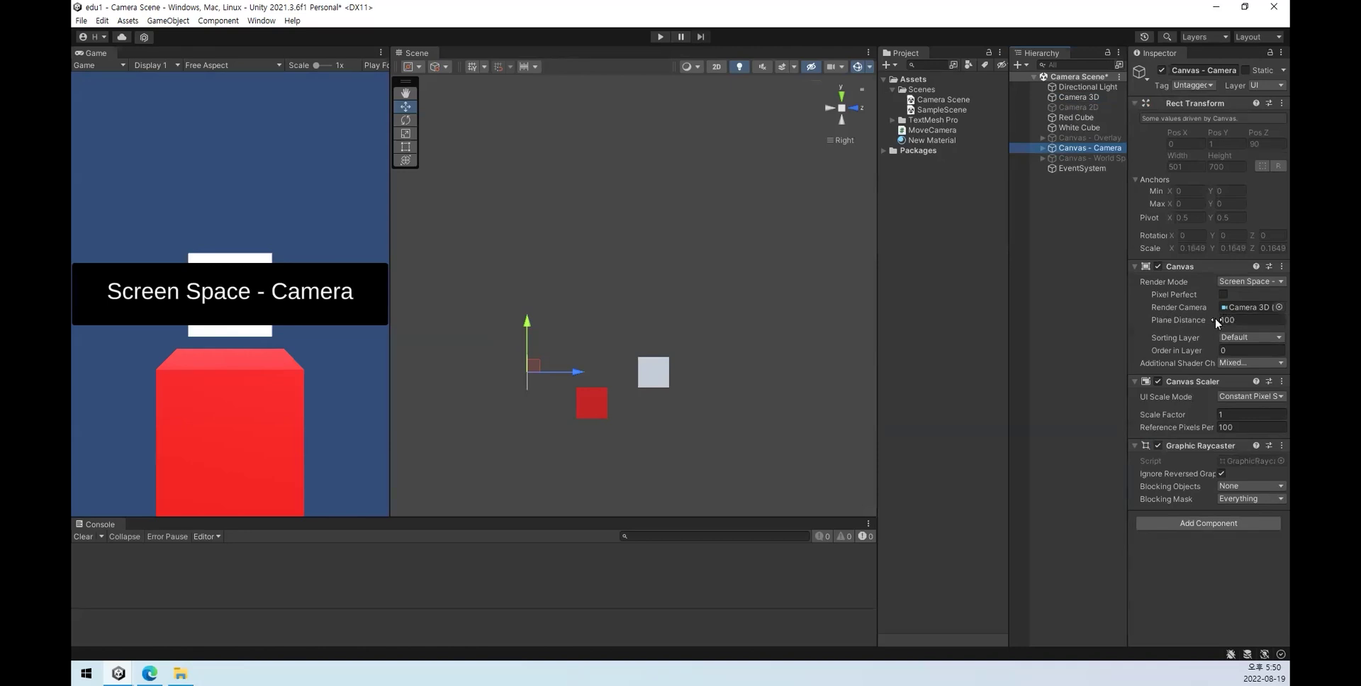
pyautogui.click(1079, 97)
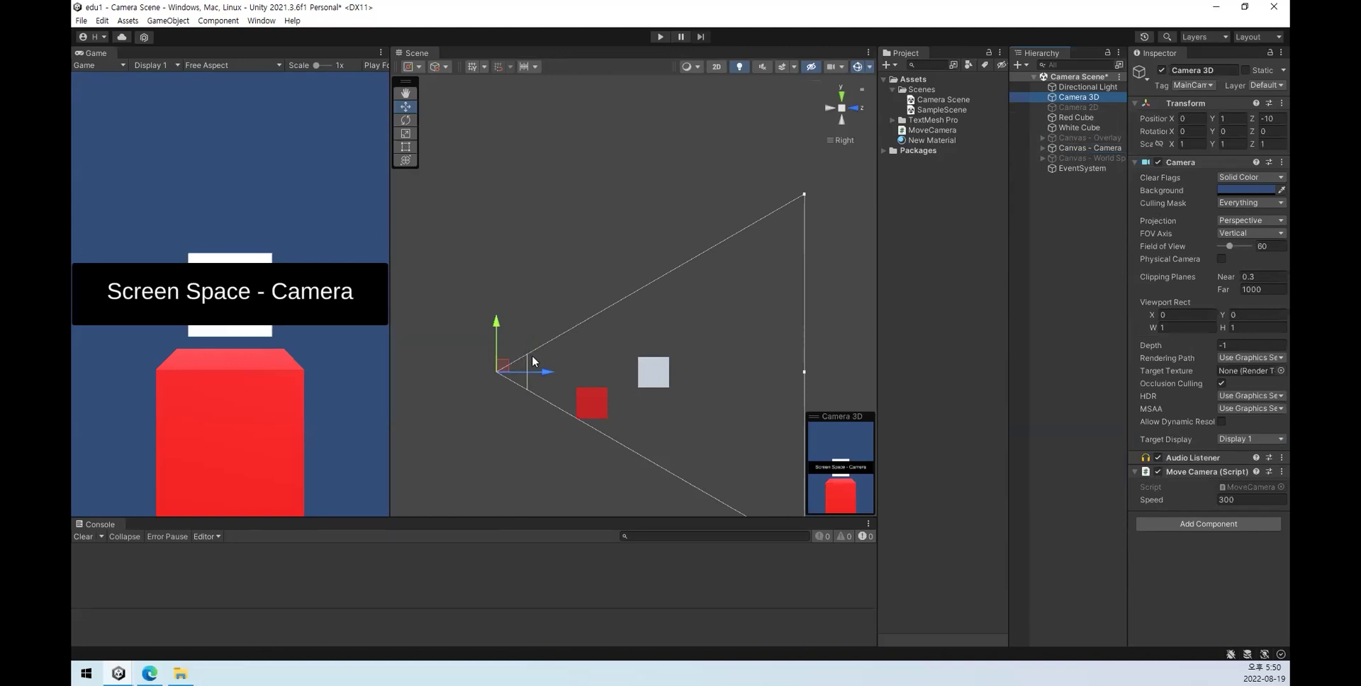
# Step: Reduce the Plane Distance of Canvas - Camera to 73.14 and try to move the canvas along its depth axis
pyautogui.click(1114, 147)
pyautogui.moveTo(1181, 323); pyautogui.dragTo(995, 291)
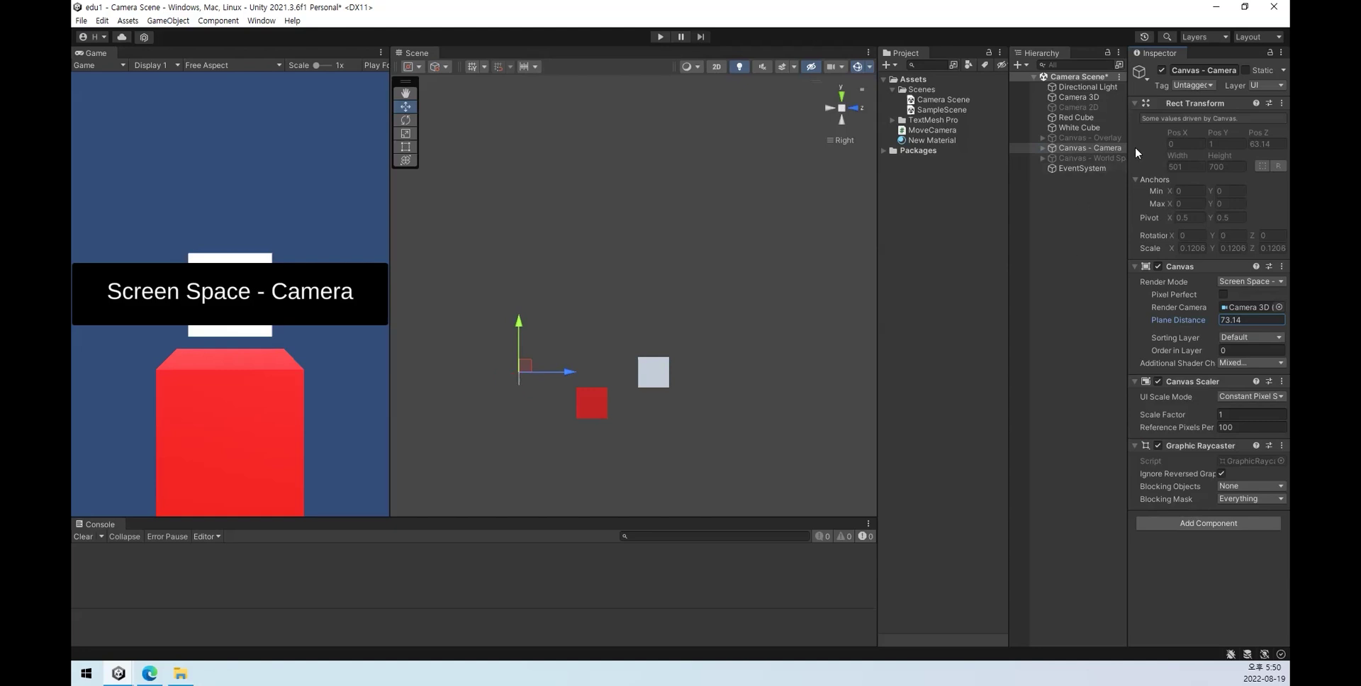
pyautogui.moveTo(618, 312); pyautogui.dragTo(769, 314, button='right')
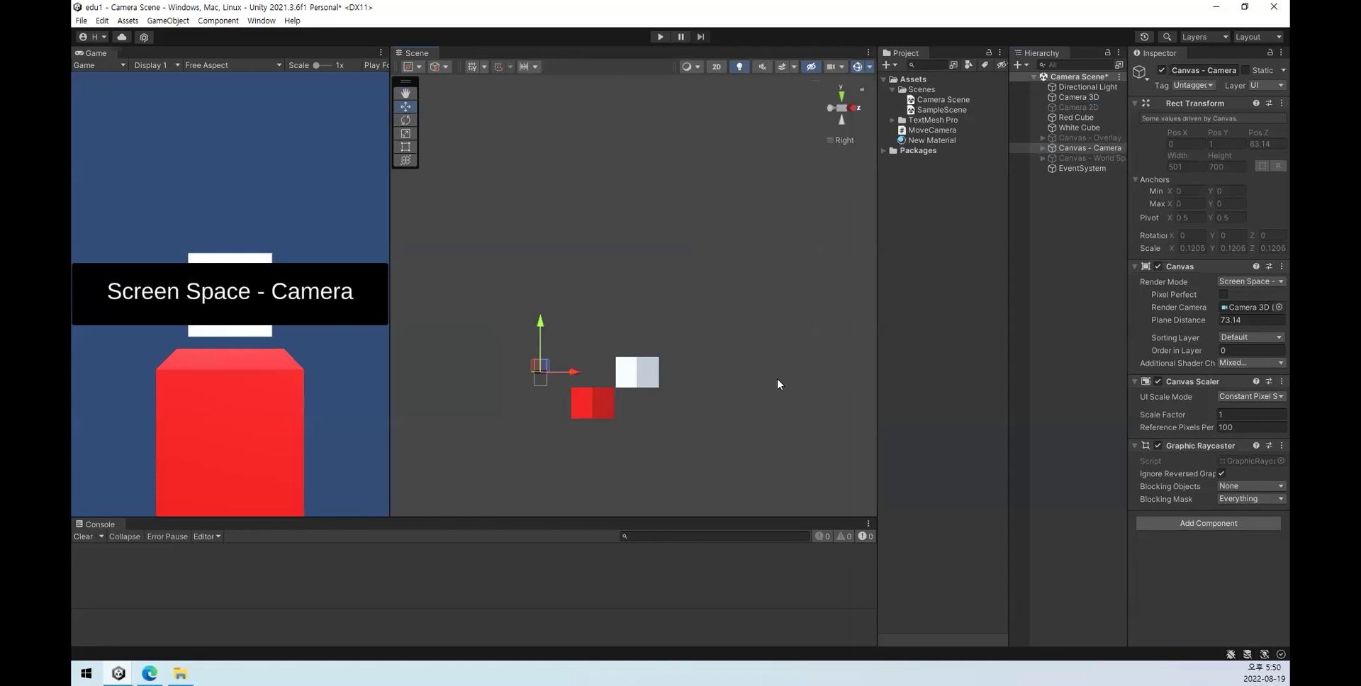
pyautogui.moveTo(777, 379); pyautogui.dragTo(672, 386, button='right')
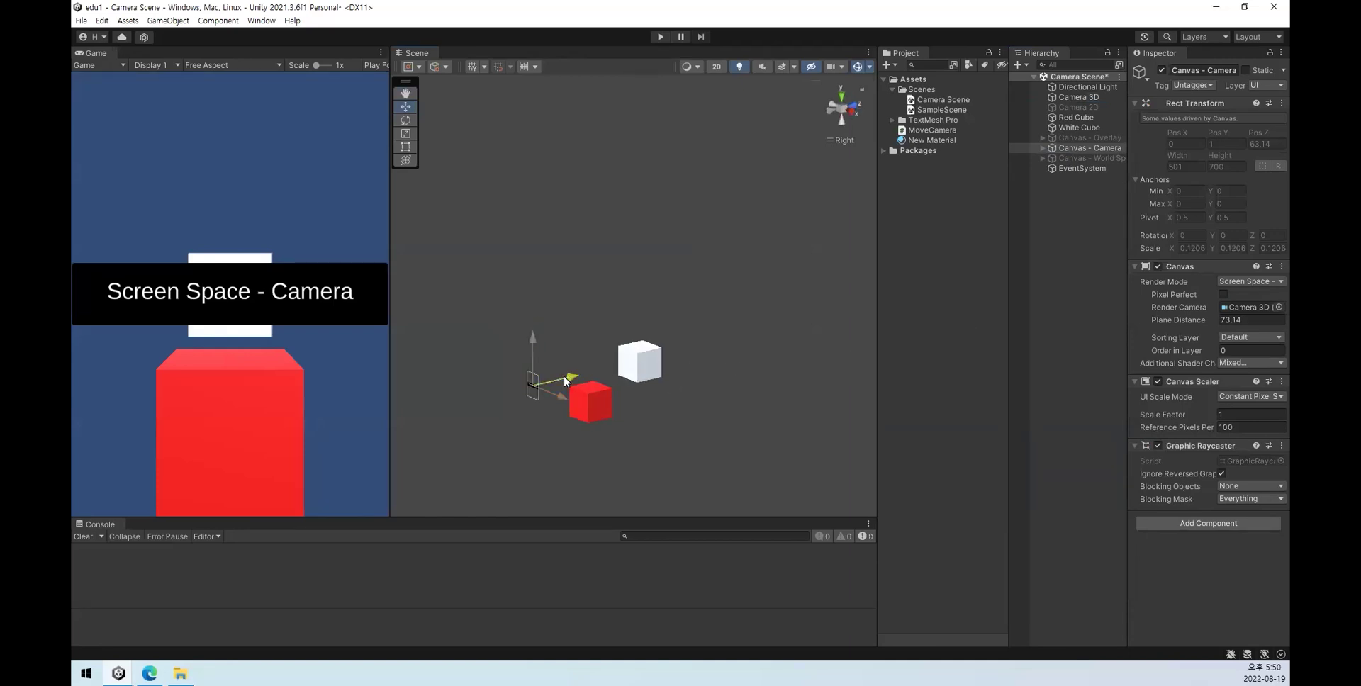
pyautogui.moveTo(582, 371); pyautogui.dragTo(590, 372)
# Step: Increase the Plane Distance of Canvas - Camera to 357.3 and check the canvas against the Camera 3D frustum
pyautogui.moveTo(1165, 320); pyautogui.dragTo(557, 399)
pyautogui.click(1078, 99)
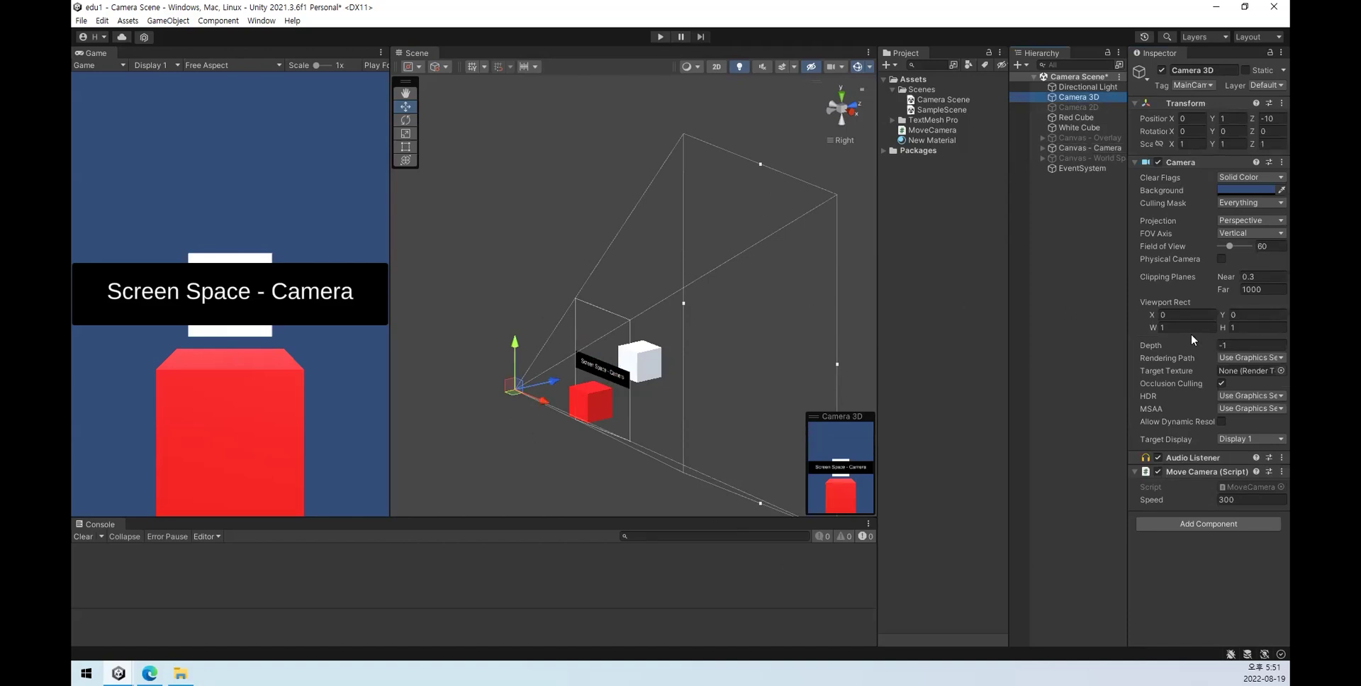
pyautogui.click(1087, 146)
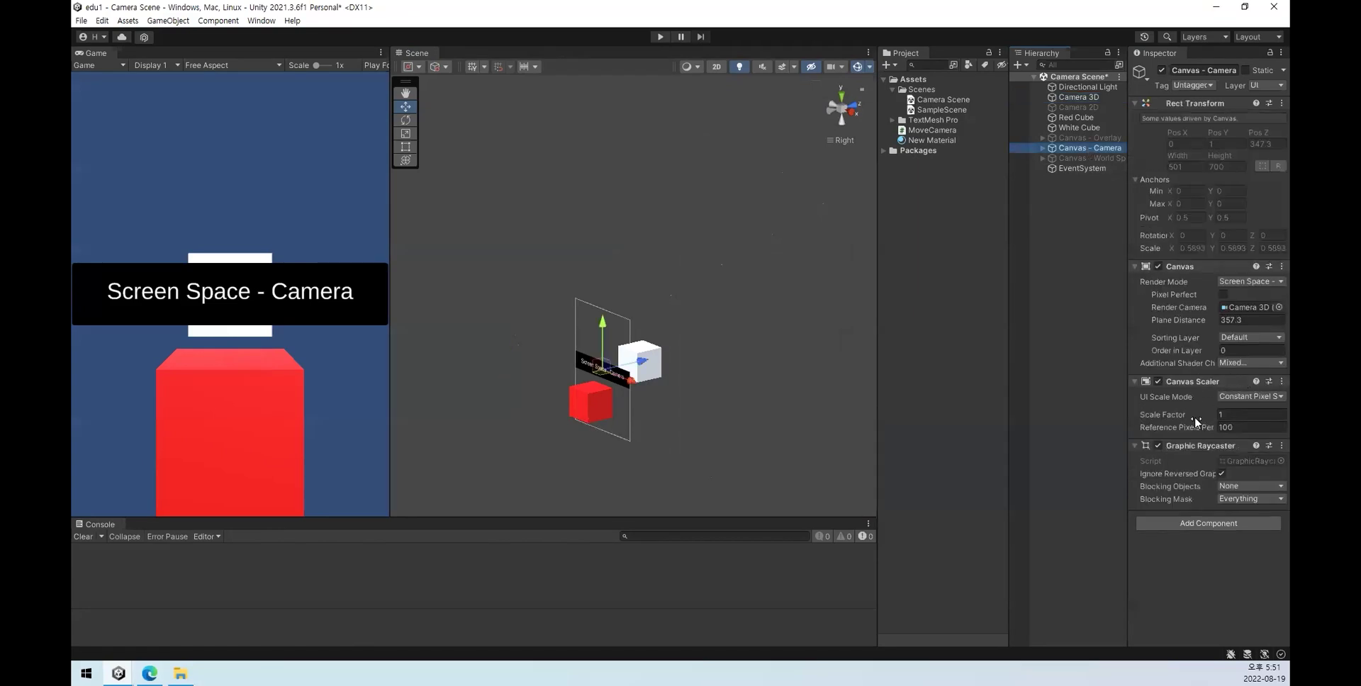
# Step: Bring Canvas - Camera closer to the camera and set its Plane Distance to 100
pyautogui.moveTo(1193, 327); pyautogui.dragTo(882, 319)
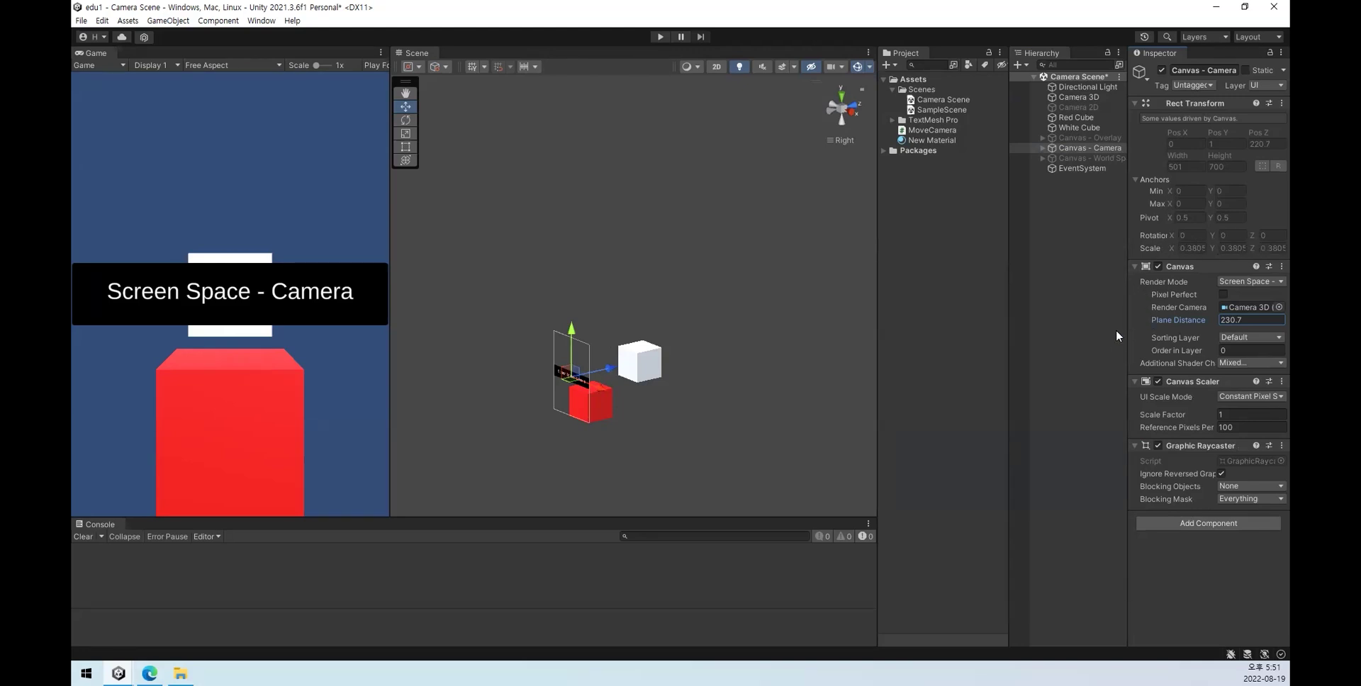
pyautogui.moveTo(1177, 321); pyautogui.dragTo(1063, 321)
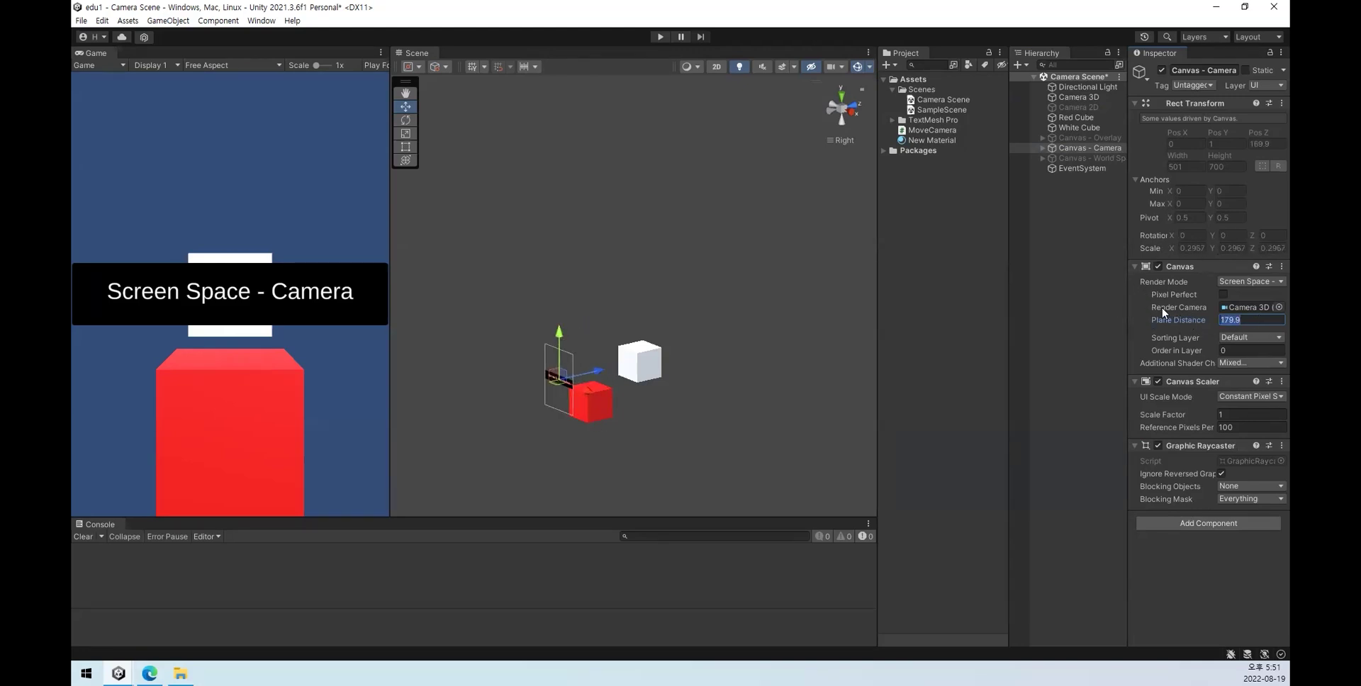
pyautogui.write('100')
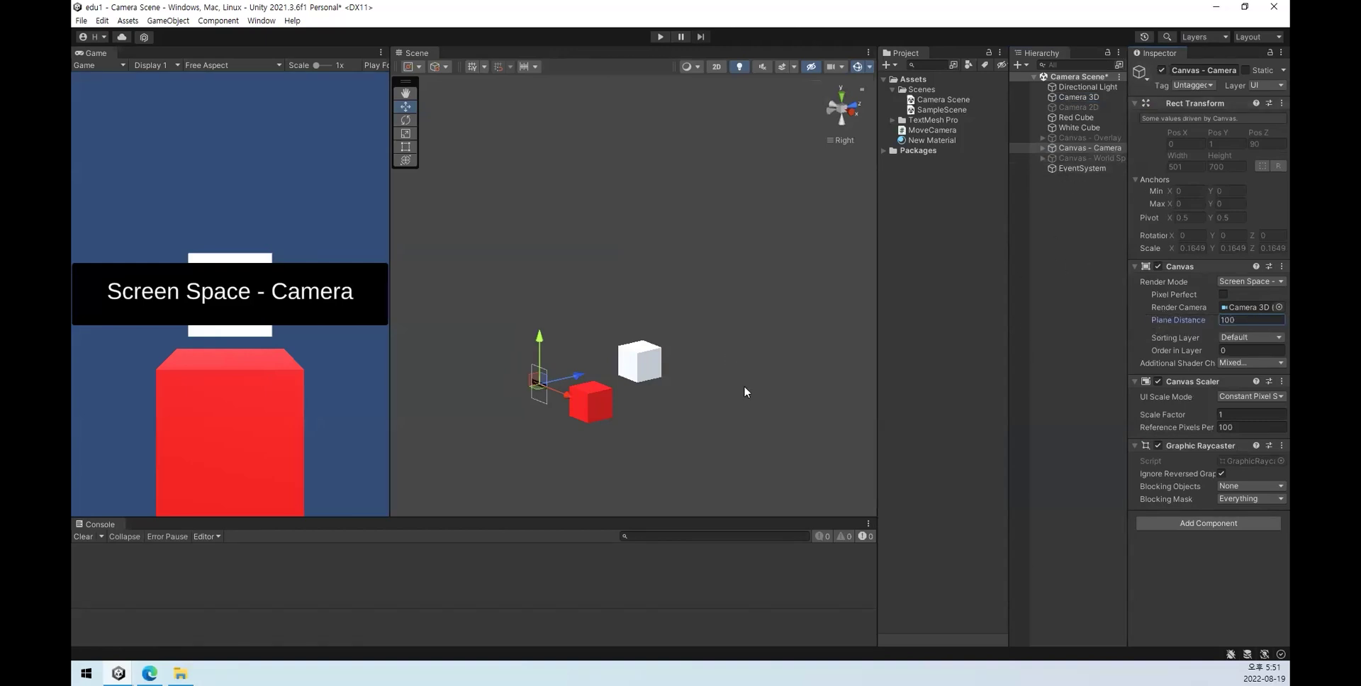
# Step: Review the Camera 3D settings and the Render Mode options of Canvas - Camera
pyautogui.click(1084, 97)
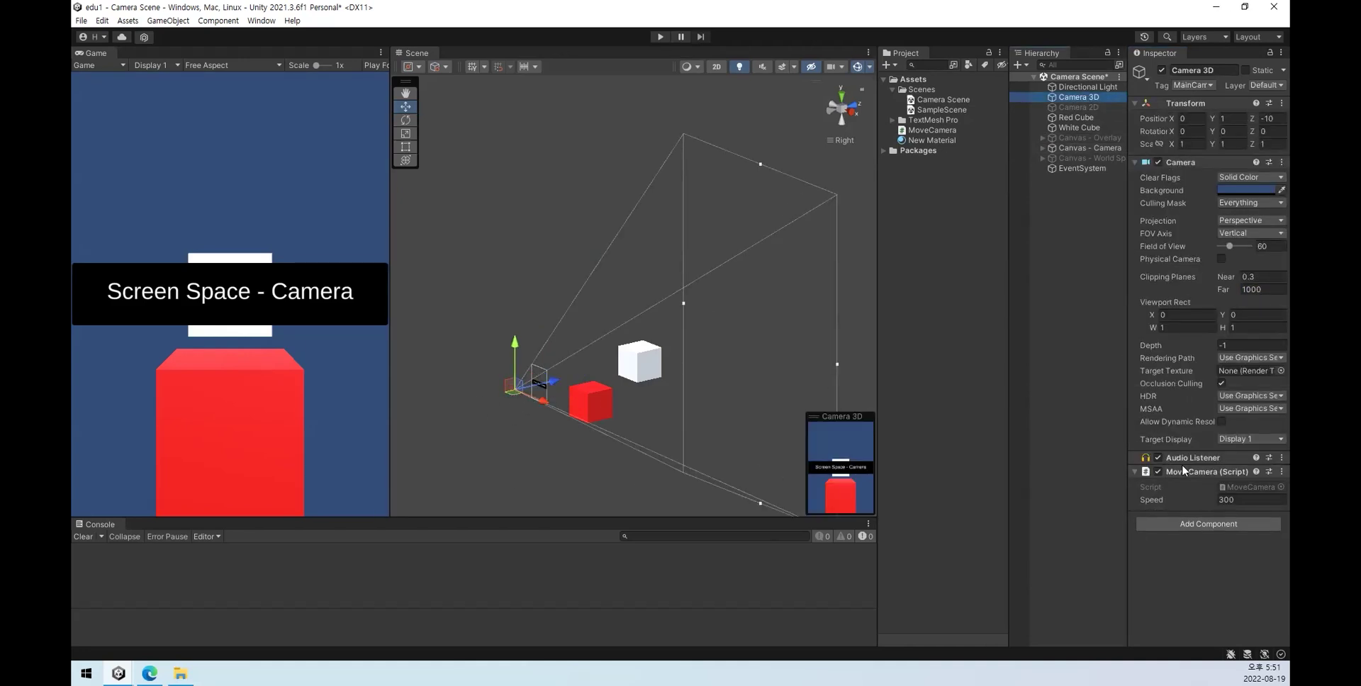
pyautogui.click(1101, 150)
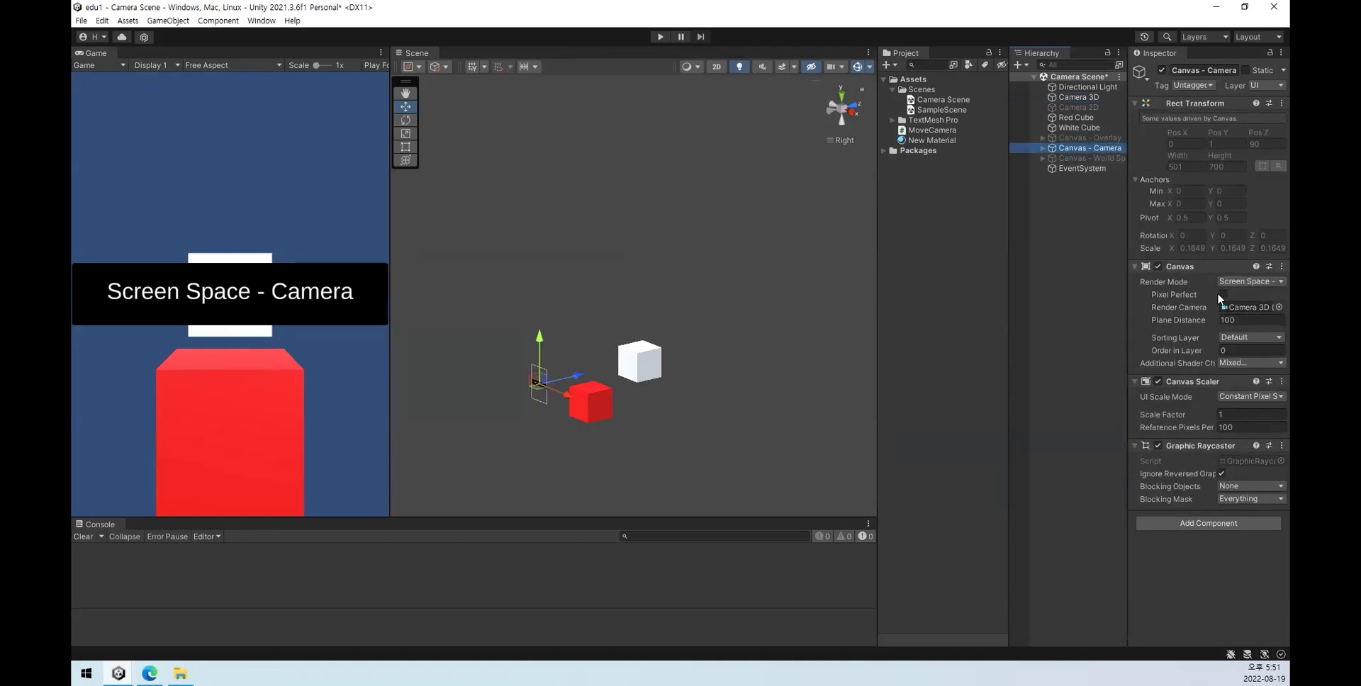
pyautogui.click(1268, 281)
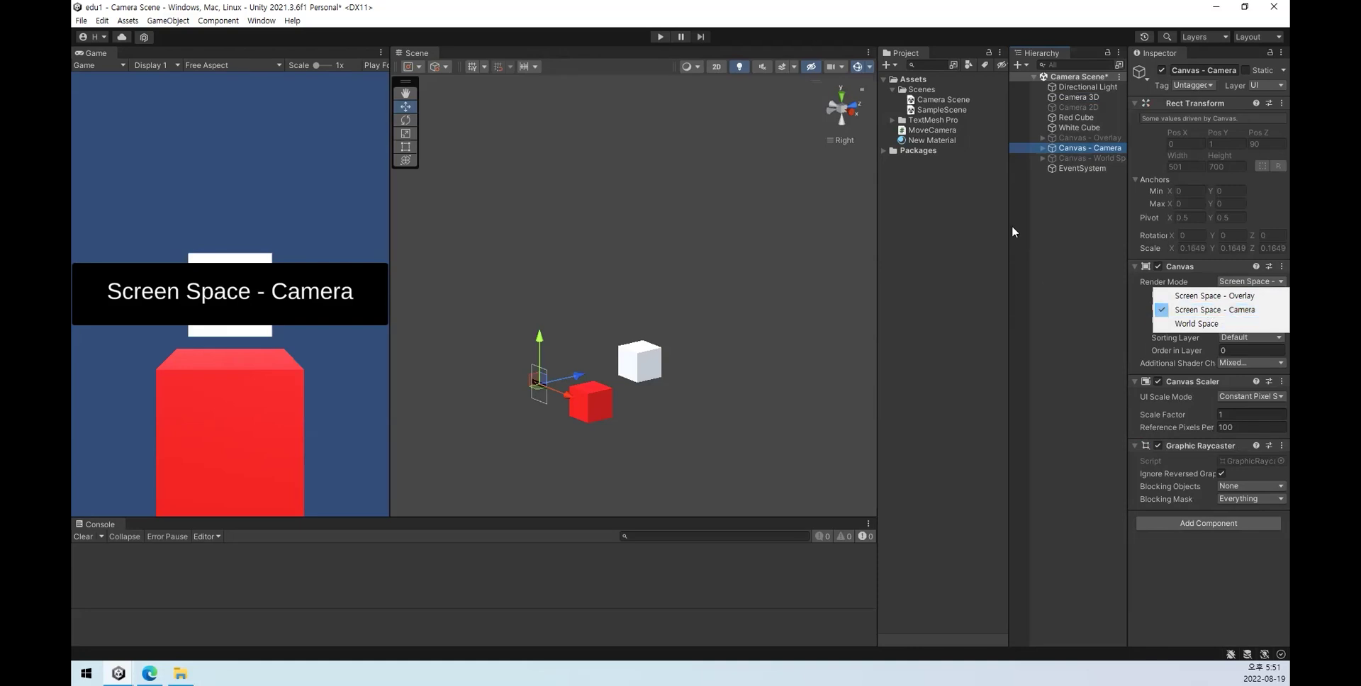
pyautogui.click(1043, 230)
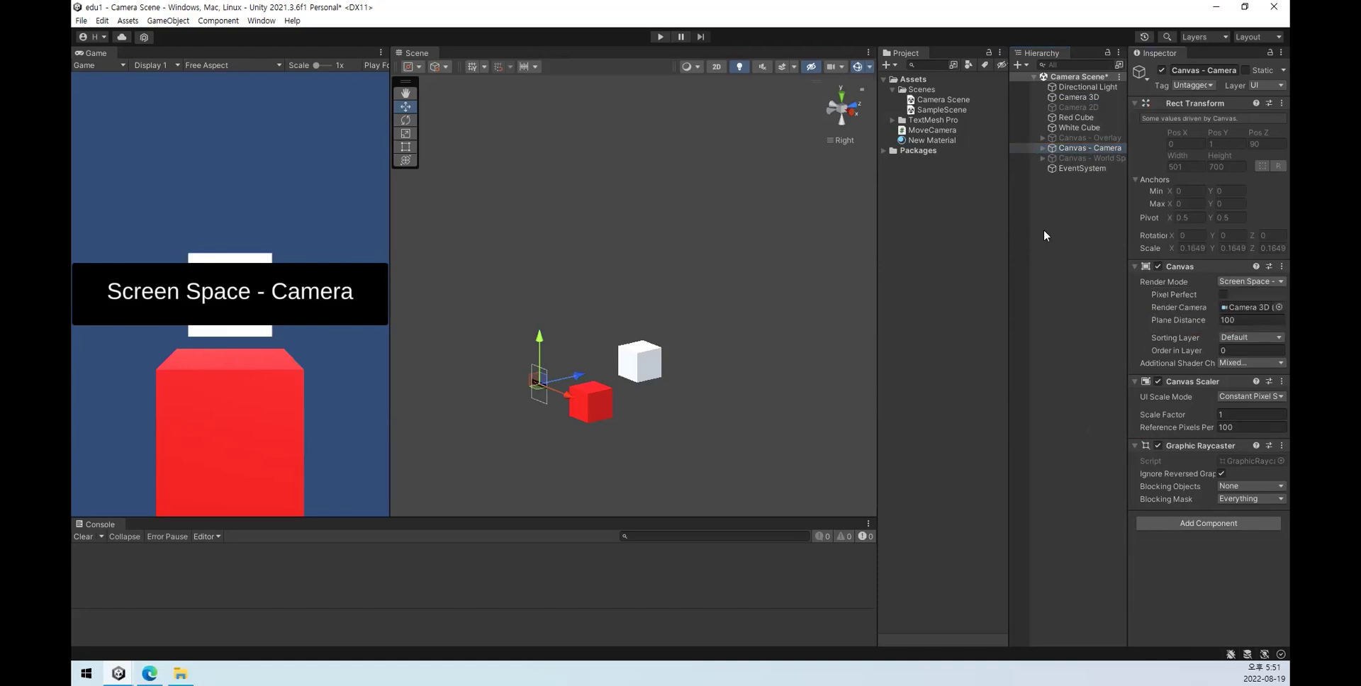
# Step: Deactivate Canvas - Camera and activate the World Space canvas in Camera Scene
pyautogui.click(1161, 69)
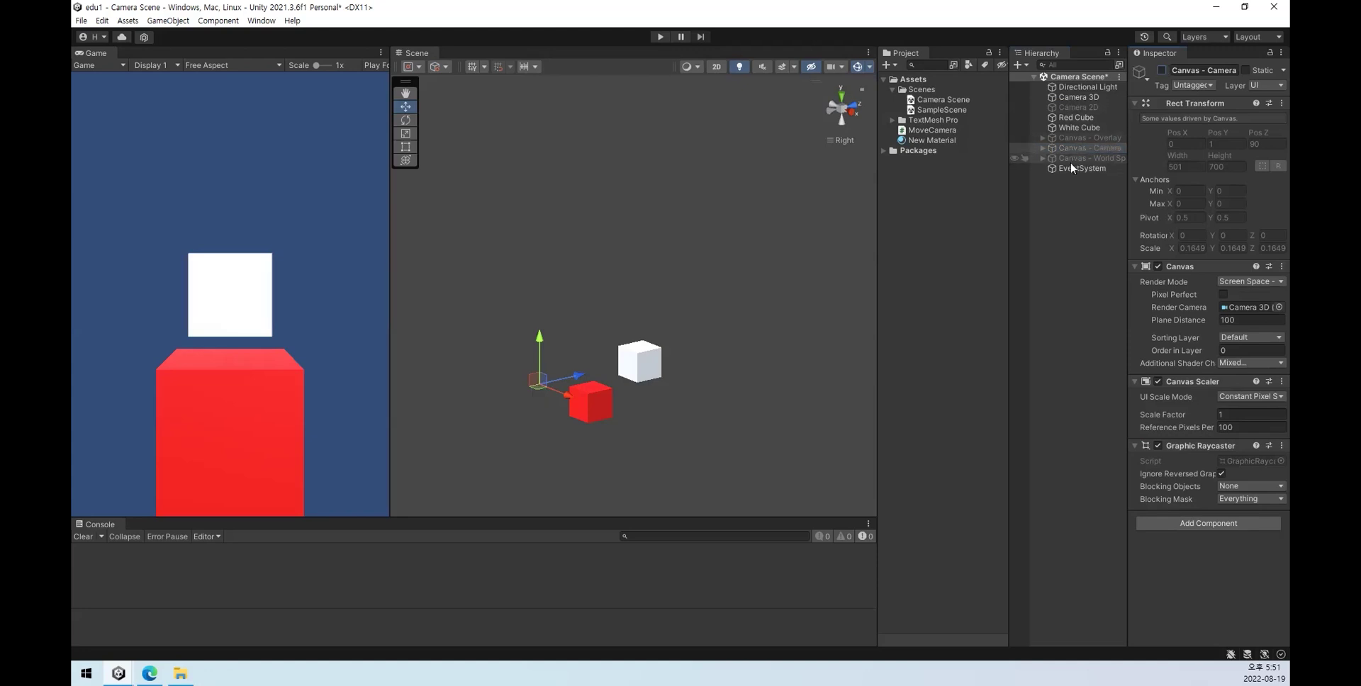
pyautogui.click(1084, 158)
pyautogui.click(1161, 69)
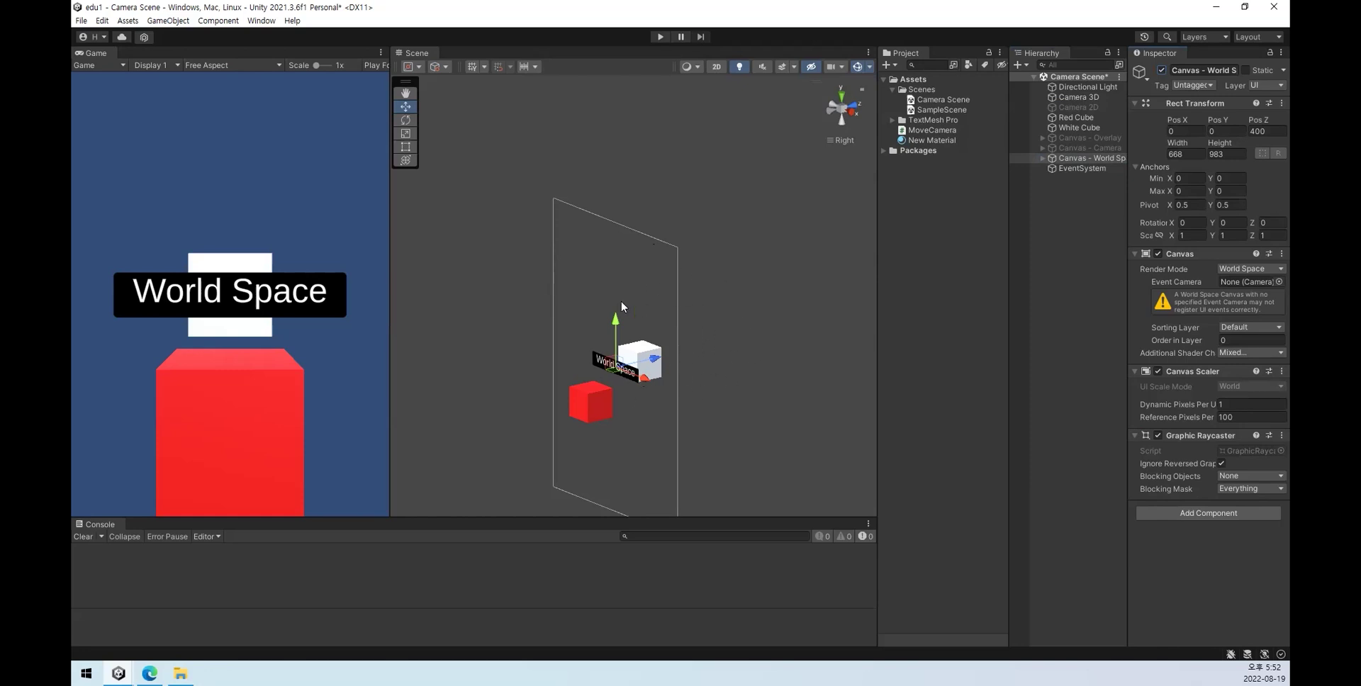
# Step: Inspect the World Space canvas's placement relative to the red and white cubes by selecting each in the scene
pyautogui.click(591, 406)
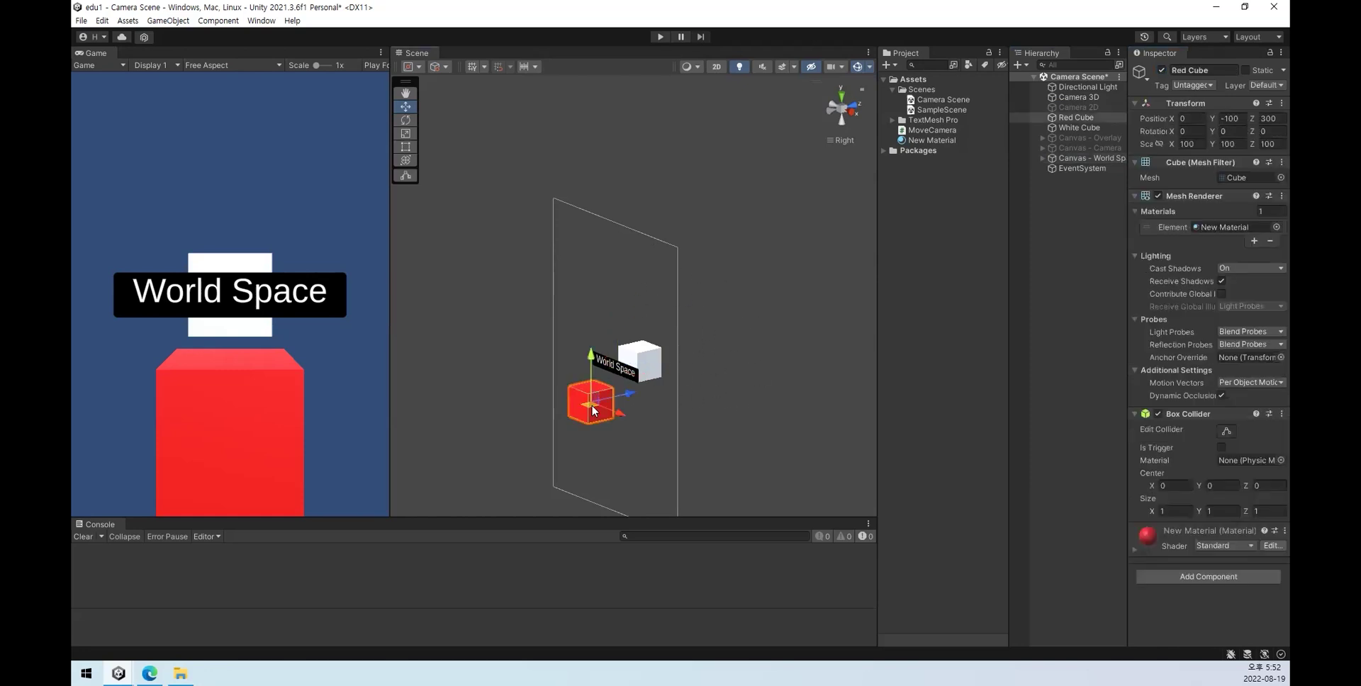
pyautogui.click(645, 358)
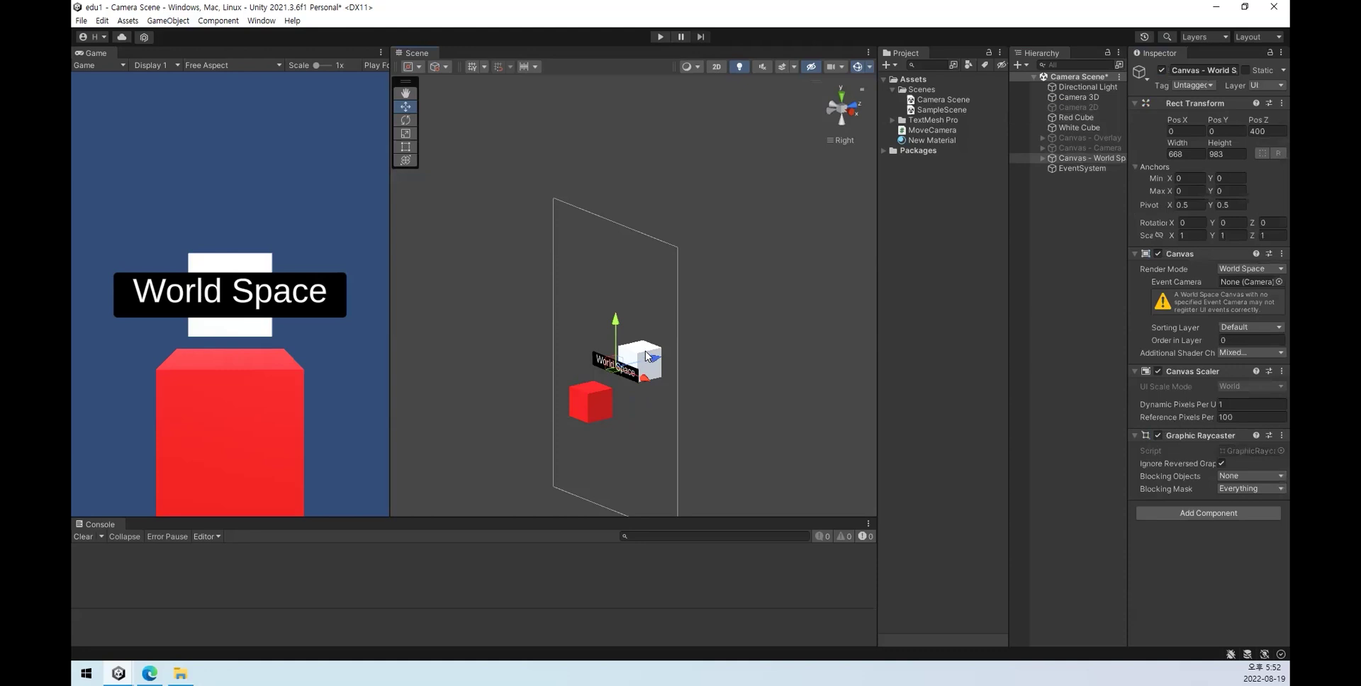
pyautogui.click(646, 356)
pyautogui.click(721, 394)
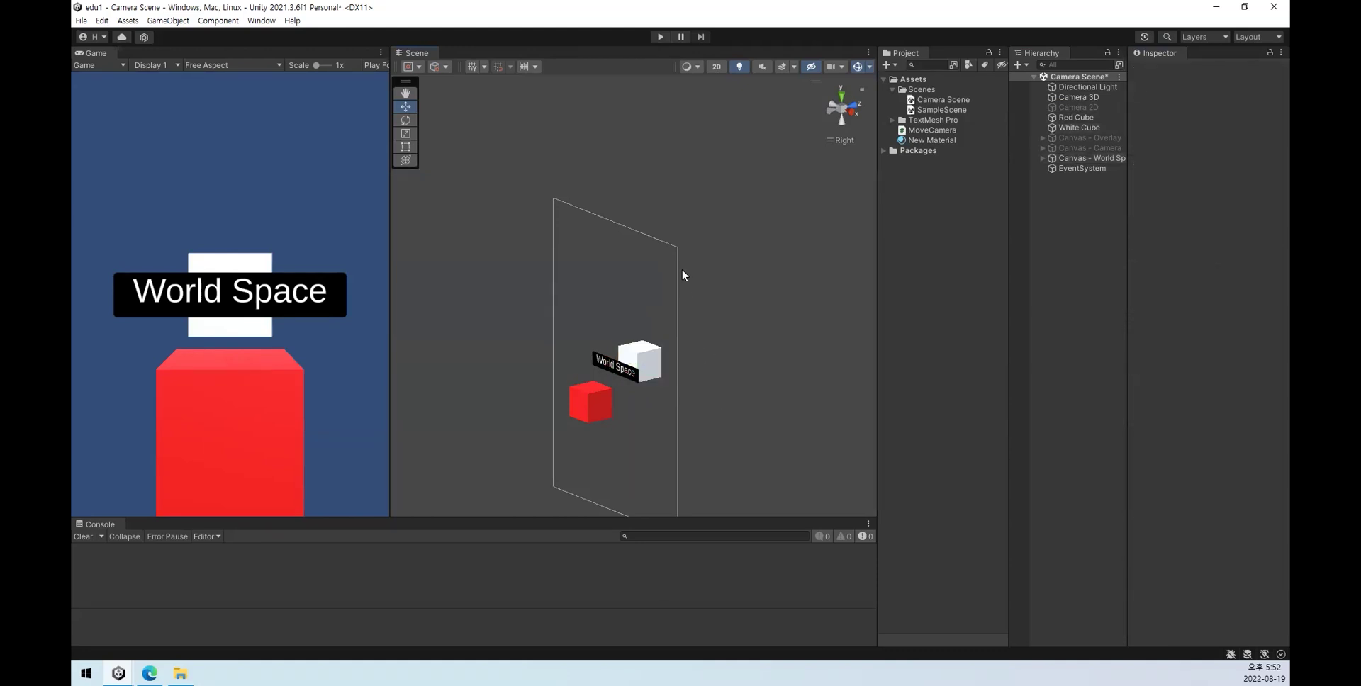
pyautogui.click(677, 256)
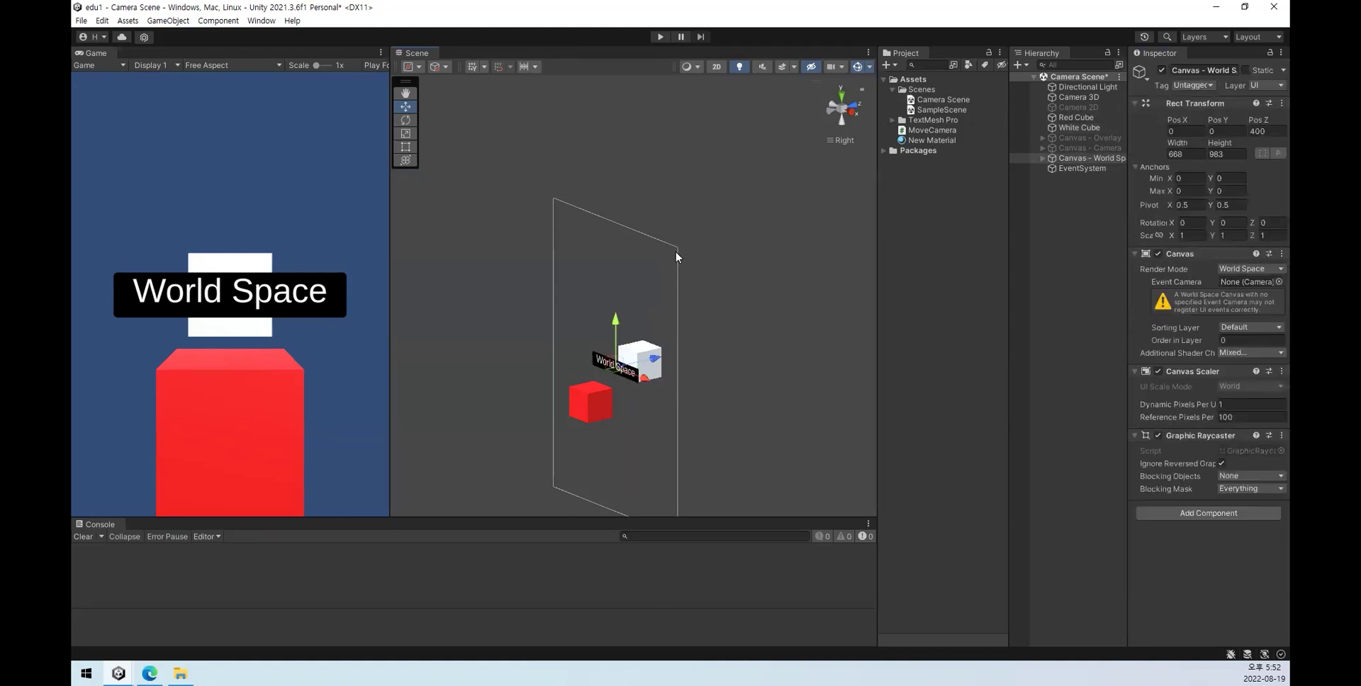
pyautogui.click(1090, 284)
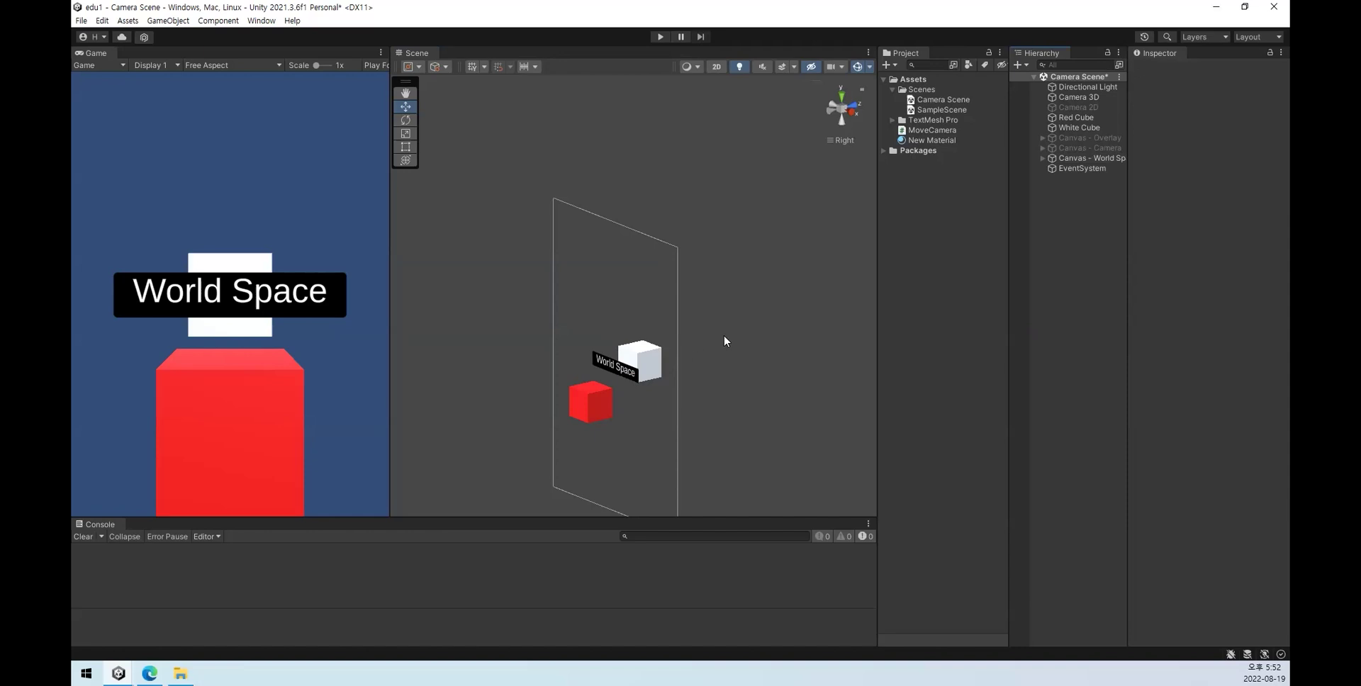
# Step: Deactivate the World Space canvas and activate Canvas - Overlay, leaving nothing selected
pyautogui.click(1117, 159)
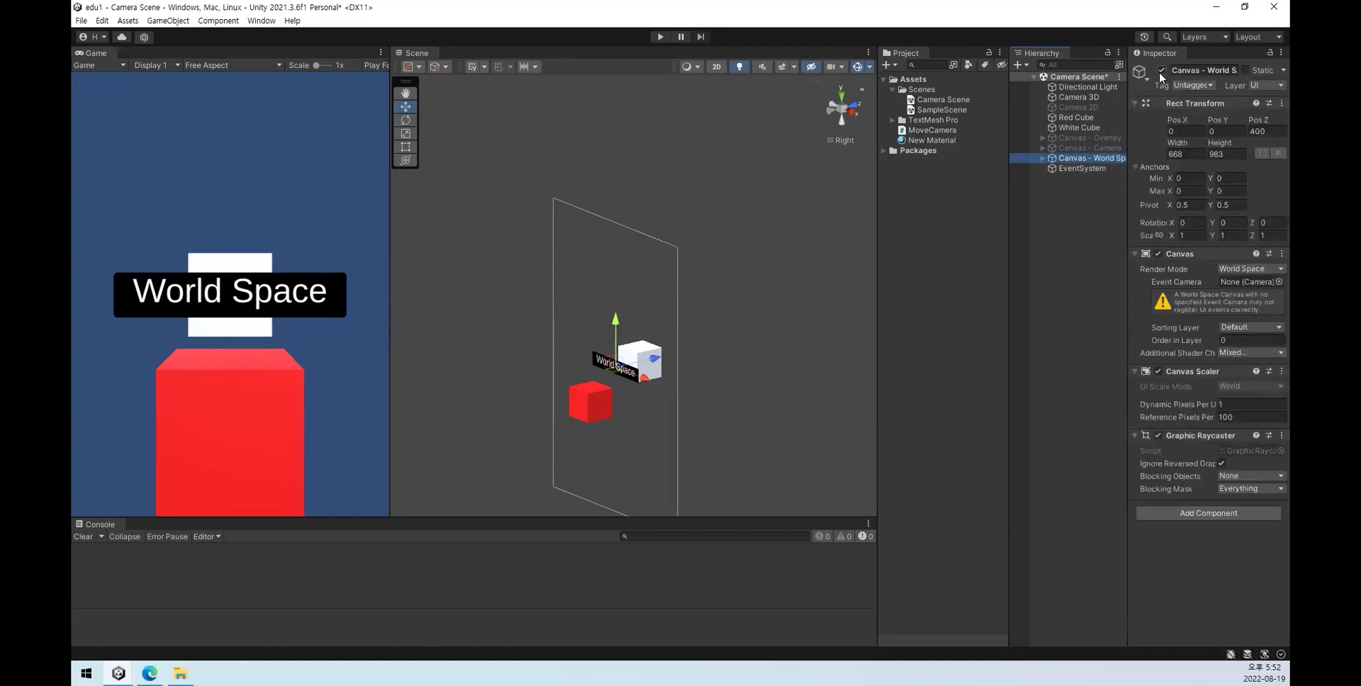
pyautogui.click(1161, 70)
pyautogui.click(1077, 139)
pyautogui.click(1161, 70)
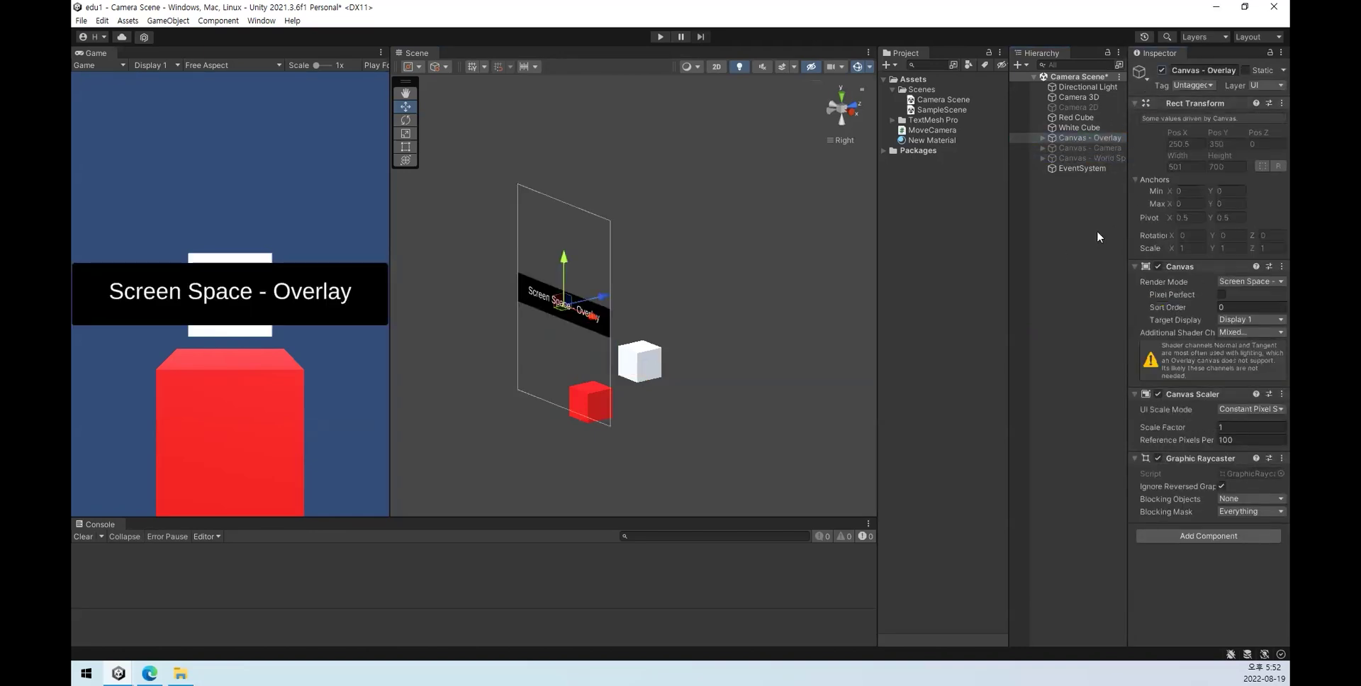
pyautogui.click(1074, 231)
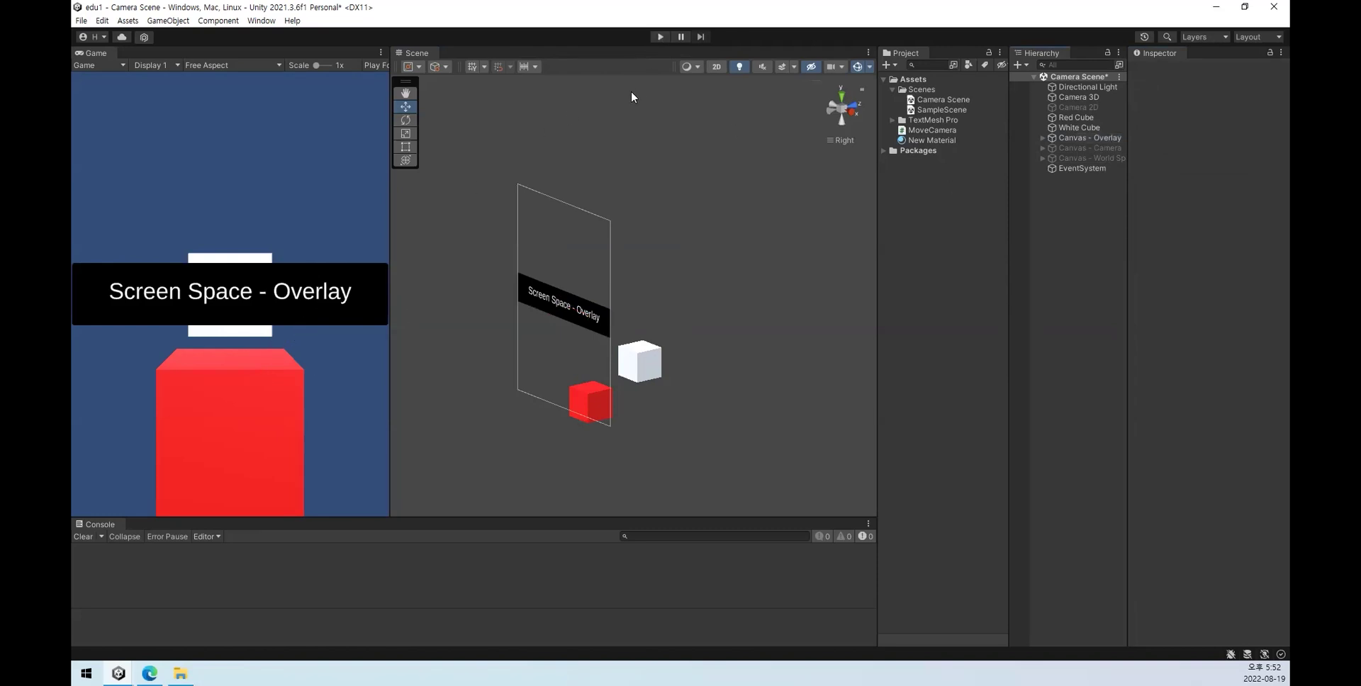
# Step: Run the scene and move Camera 3D repeatedly forward and back to test how the overlay canvas renders over the cubes
pyautogui.click(661, 36)
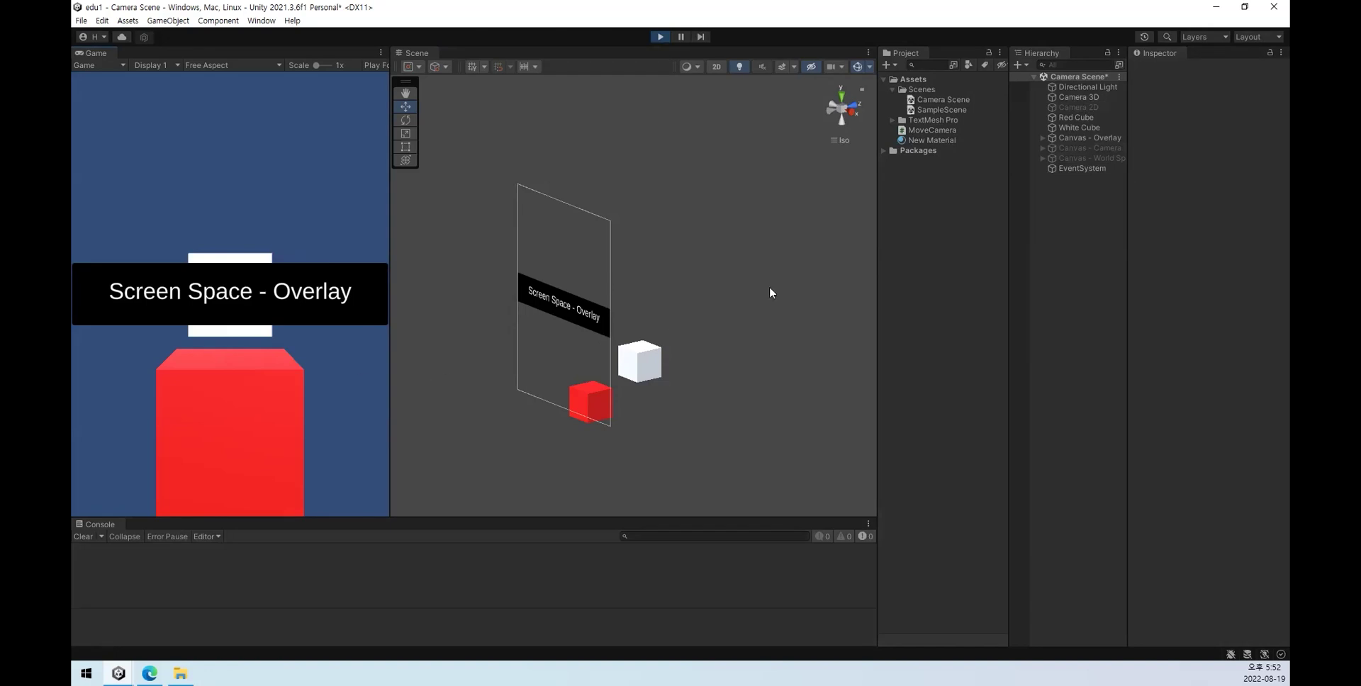
pyautogui.click(1079, 97)
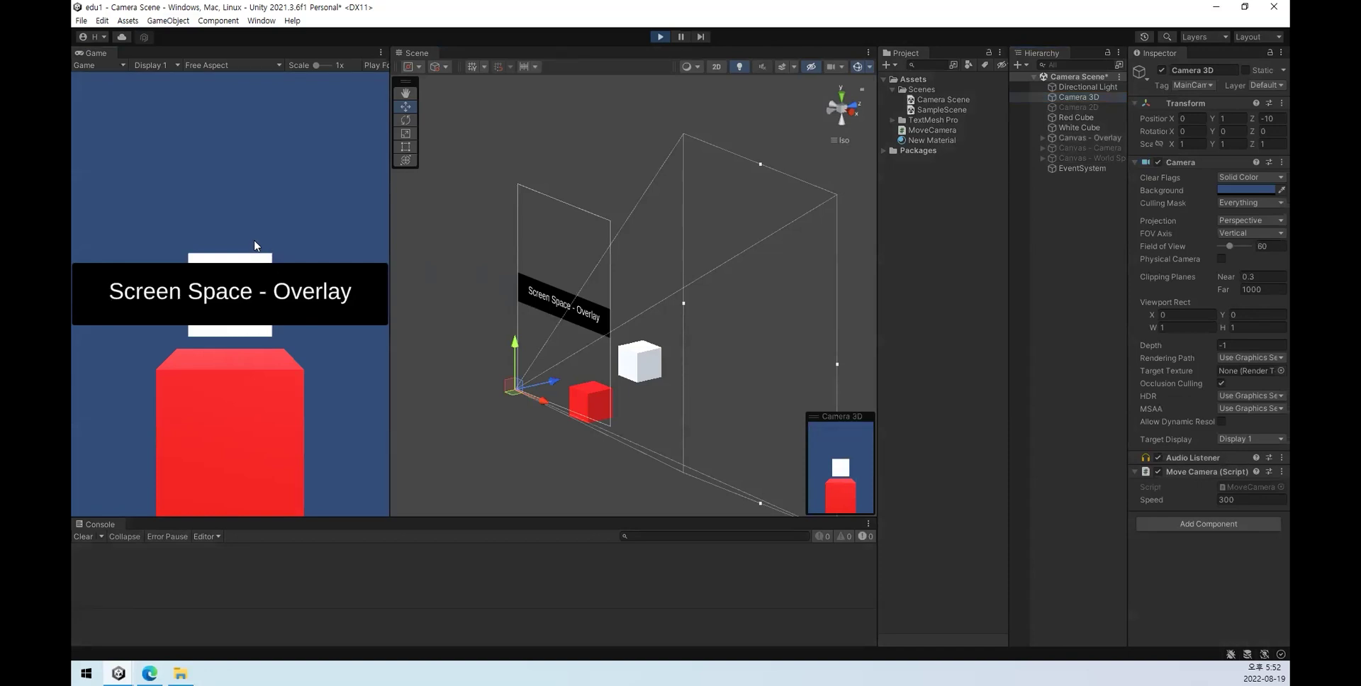
pyautogui.press('Up')
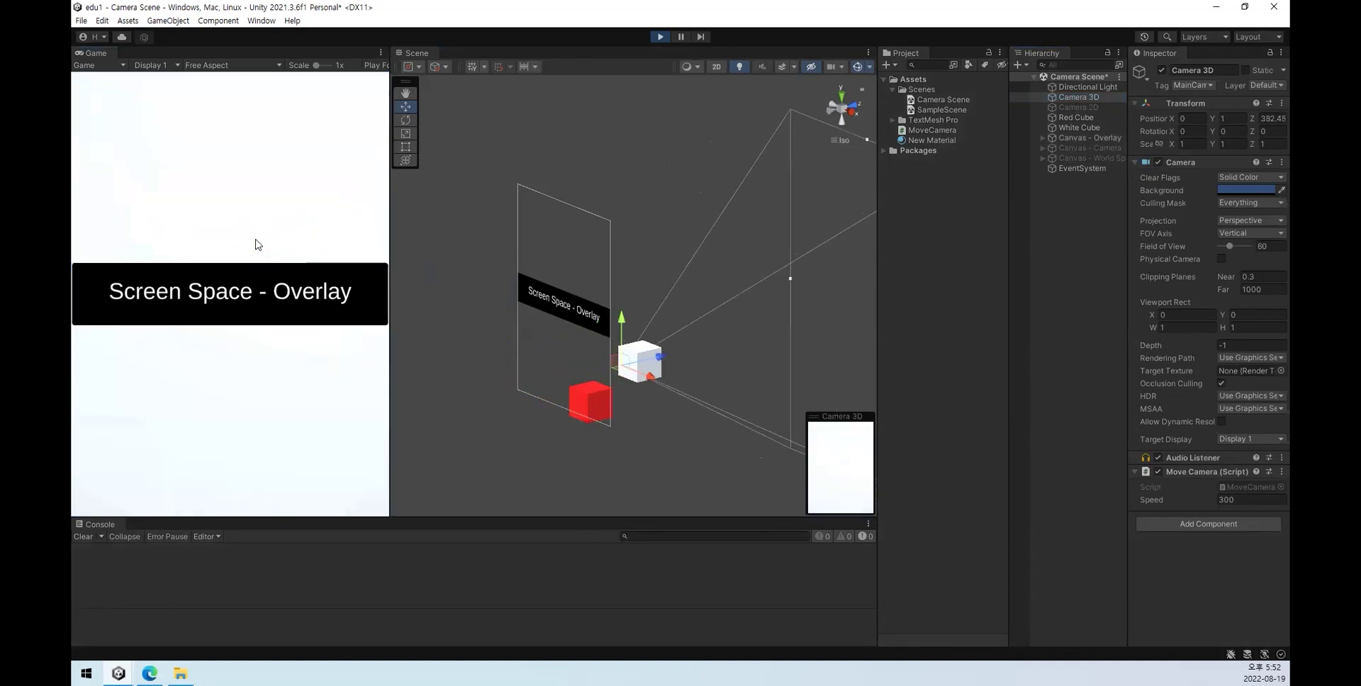
pyautogui.press('Down')
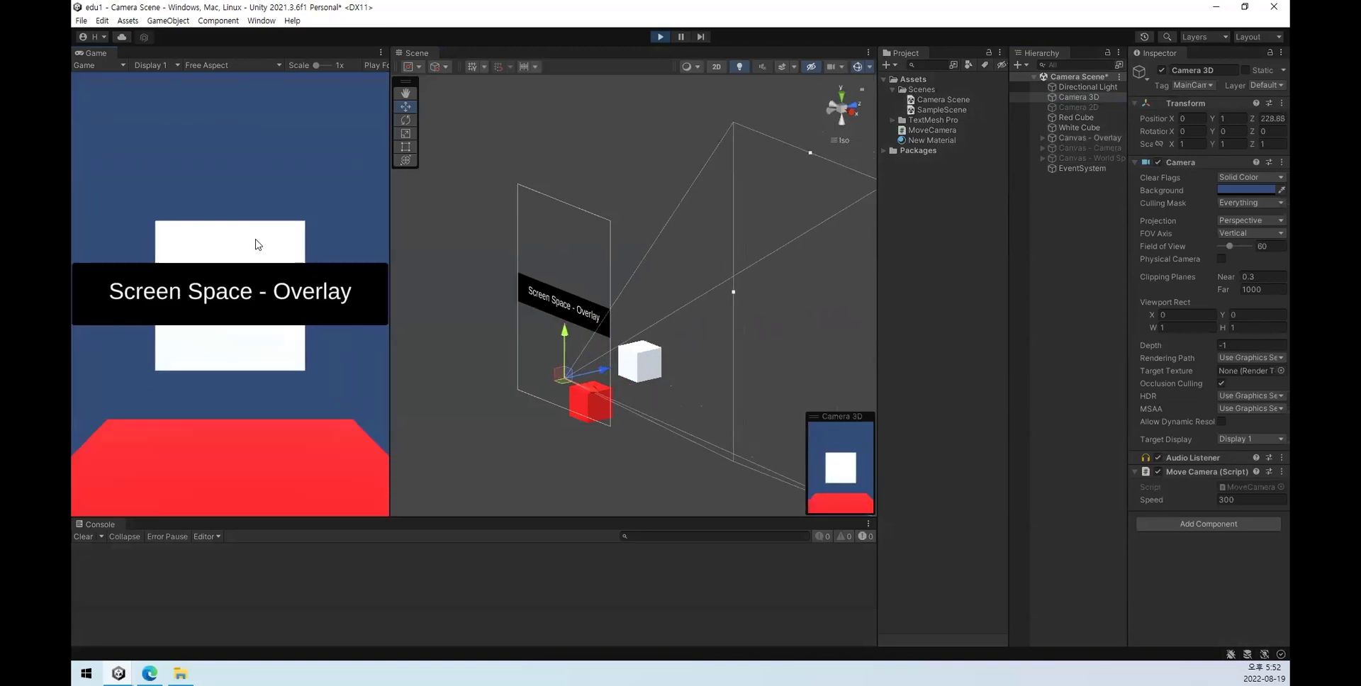
pyautogui.press('Up')
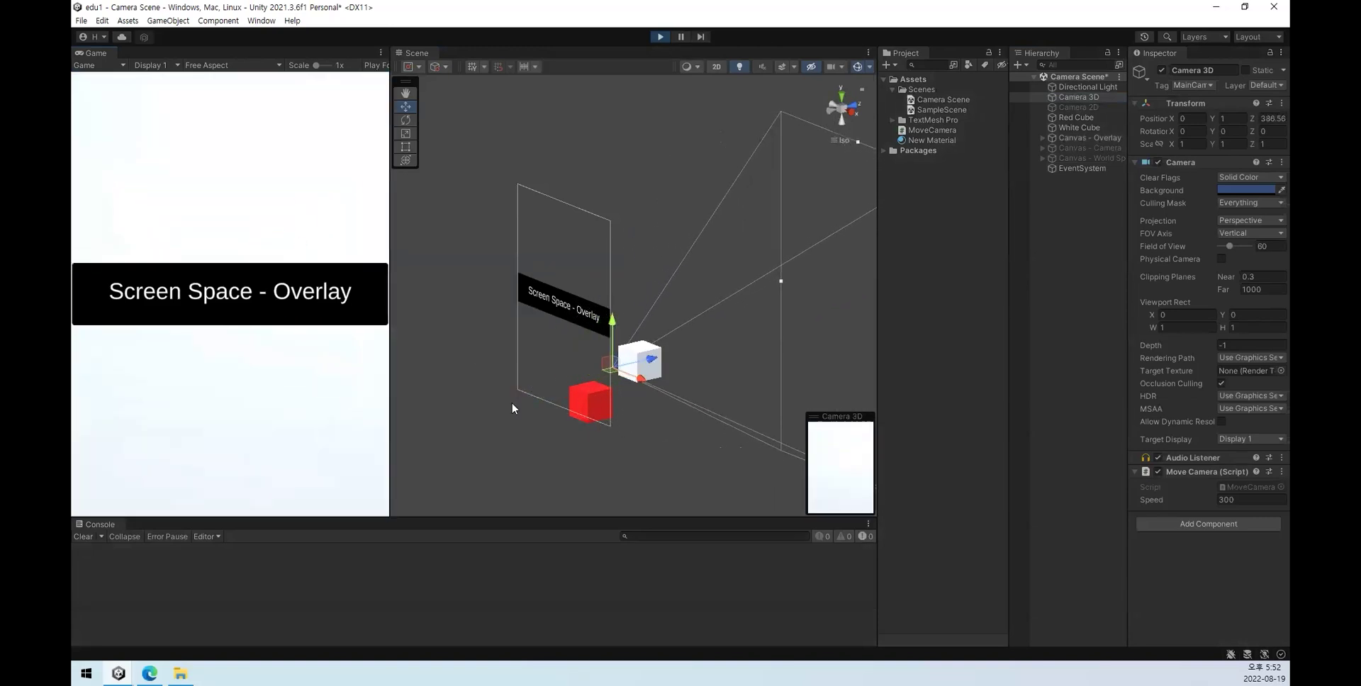
pyautogui.press('Down')
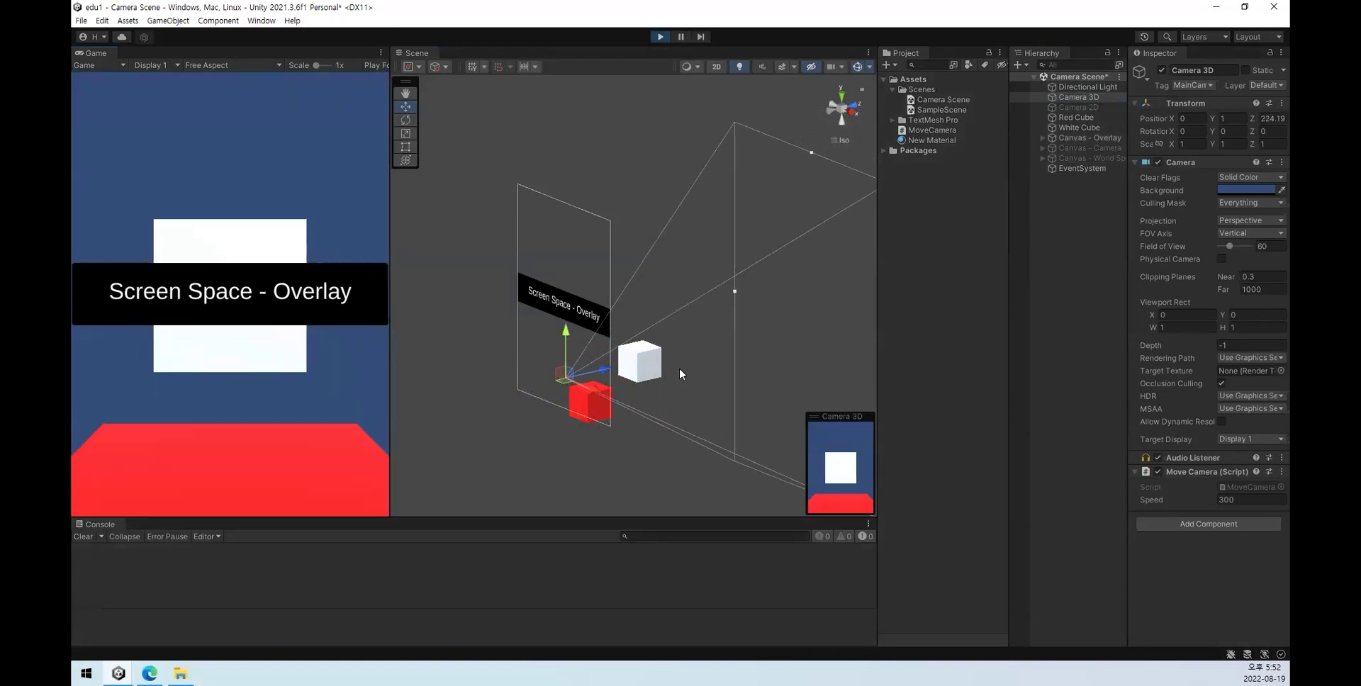
pyautogui.press('Up')
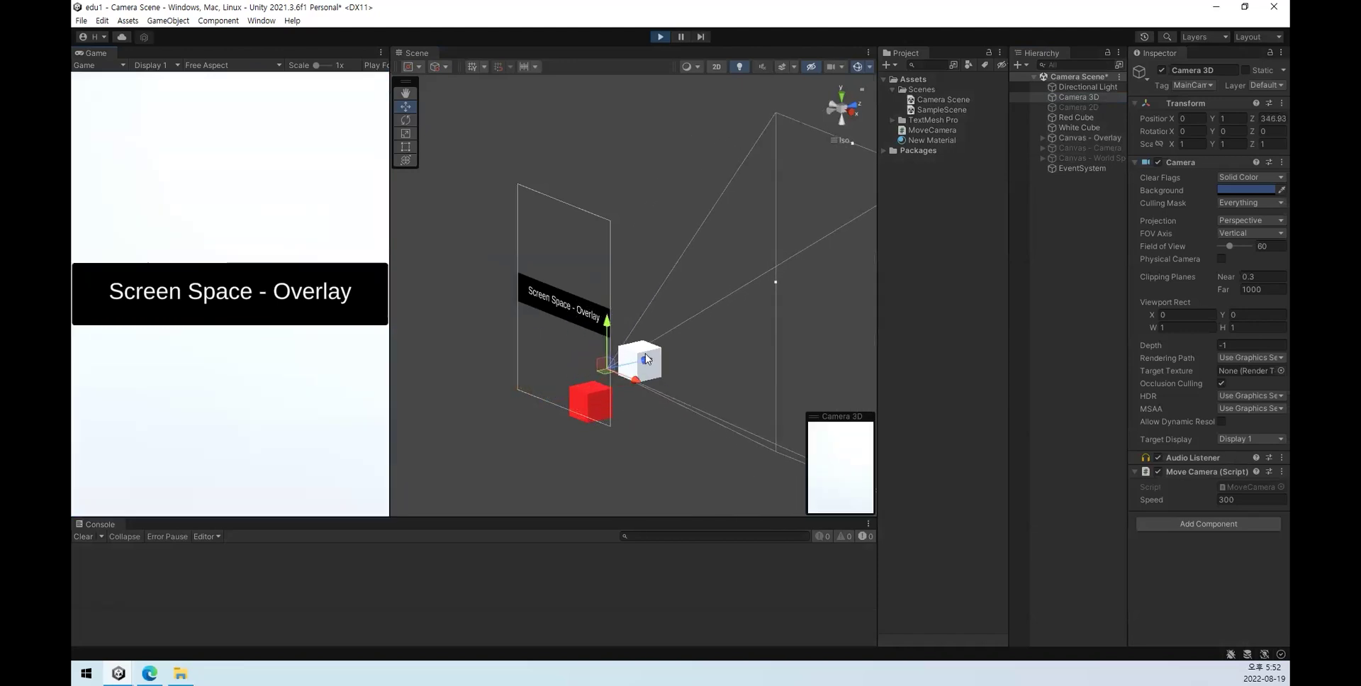
pyautogui.press('Down')
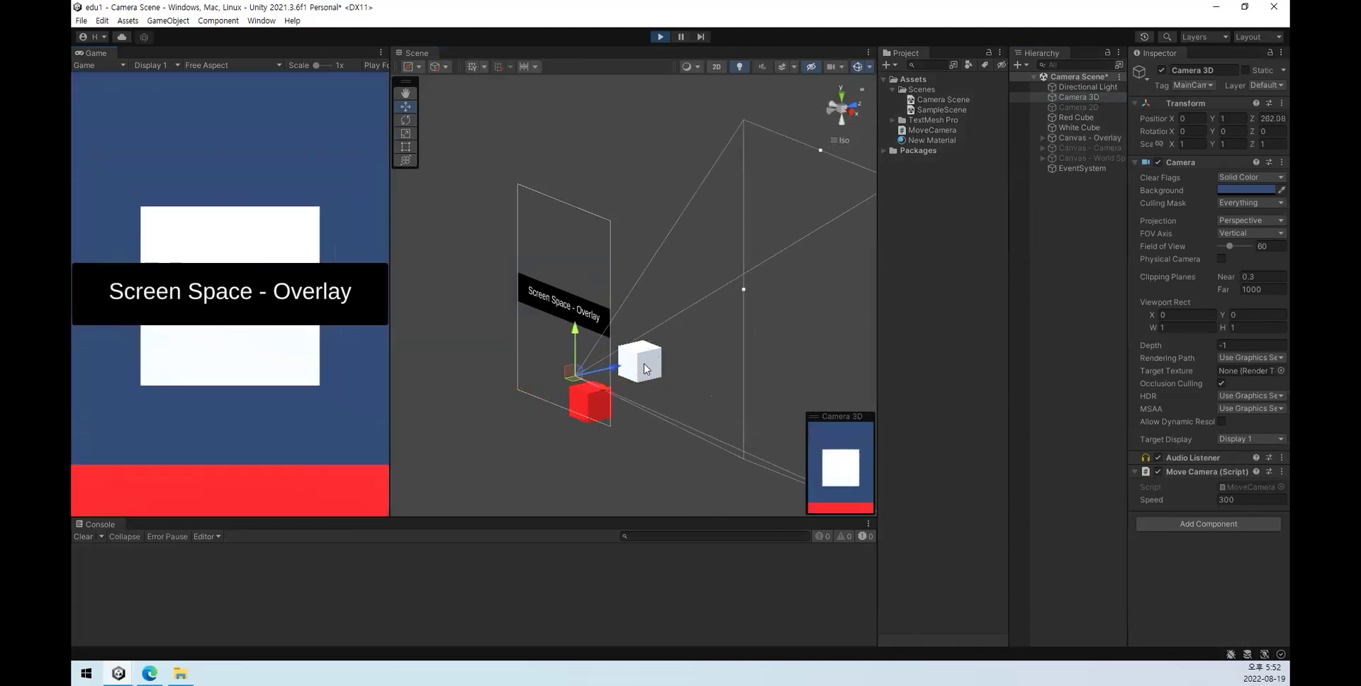
# Step: Move Camera 3D repeatedly forward and backward along Z in the running scene to examine how the Screen Space - Overlay canvas is rendered
pyautogui.press('Up')
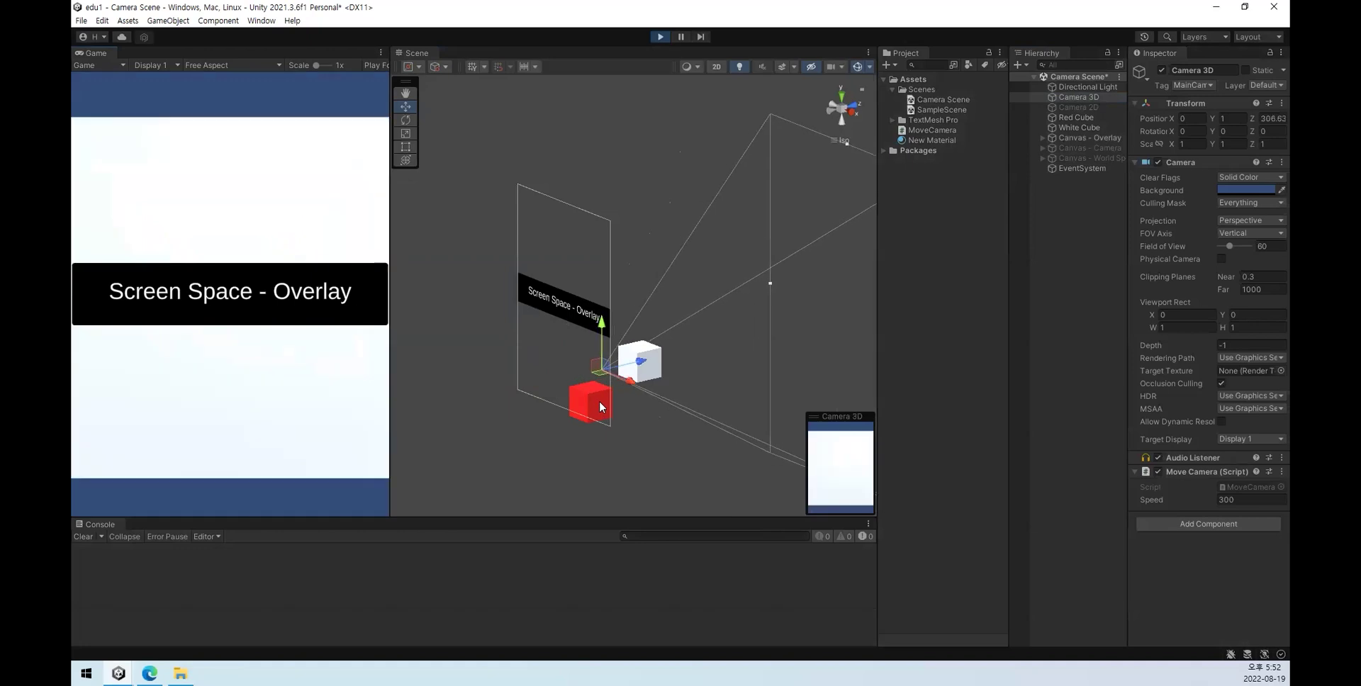
pyautogui.press('Down')
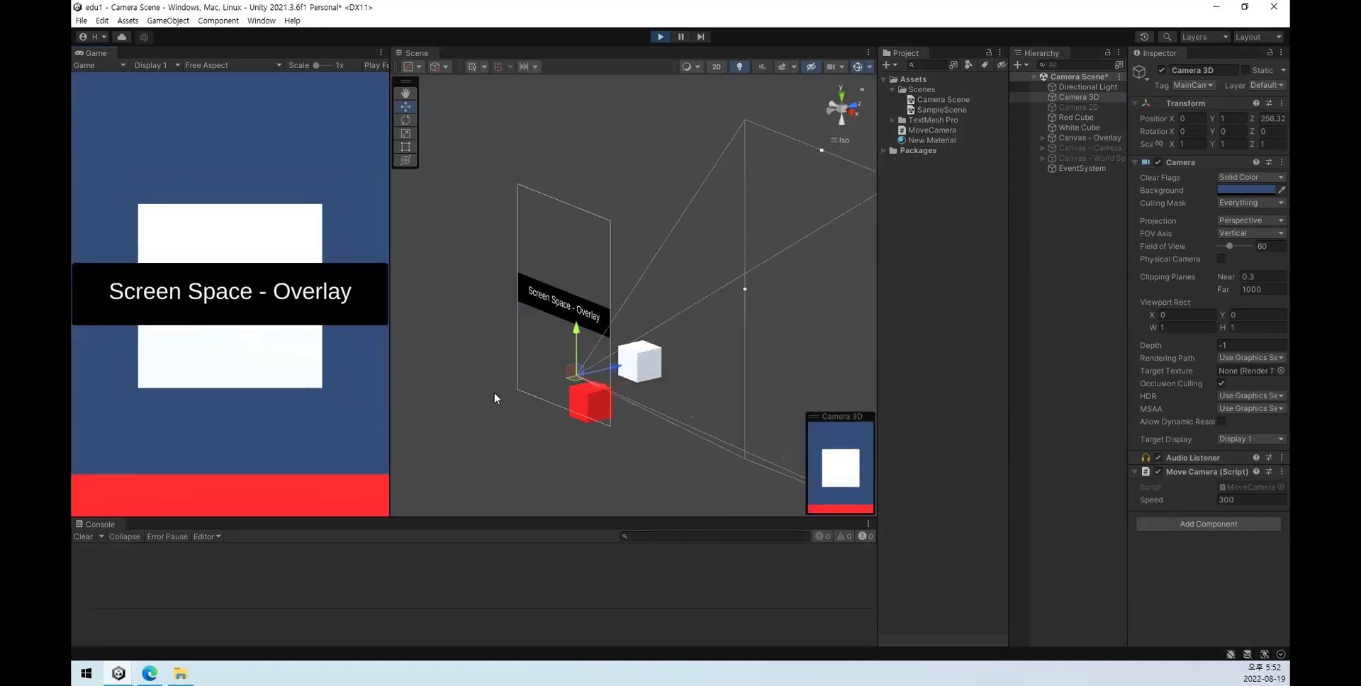
pyautogui.press('Up')
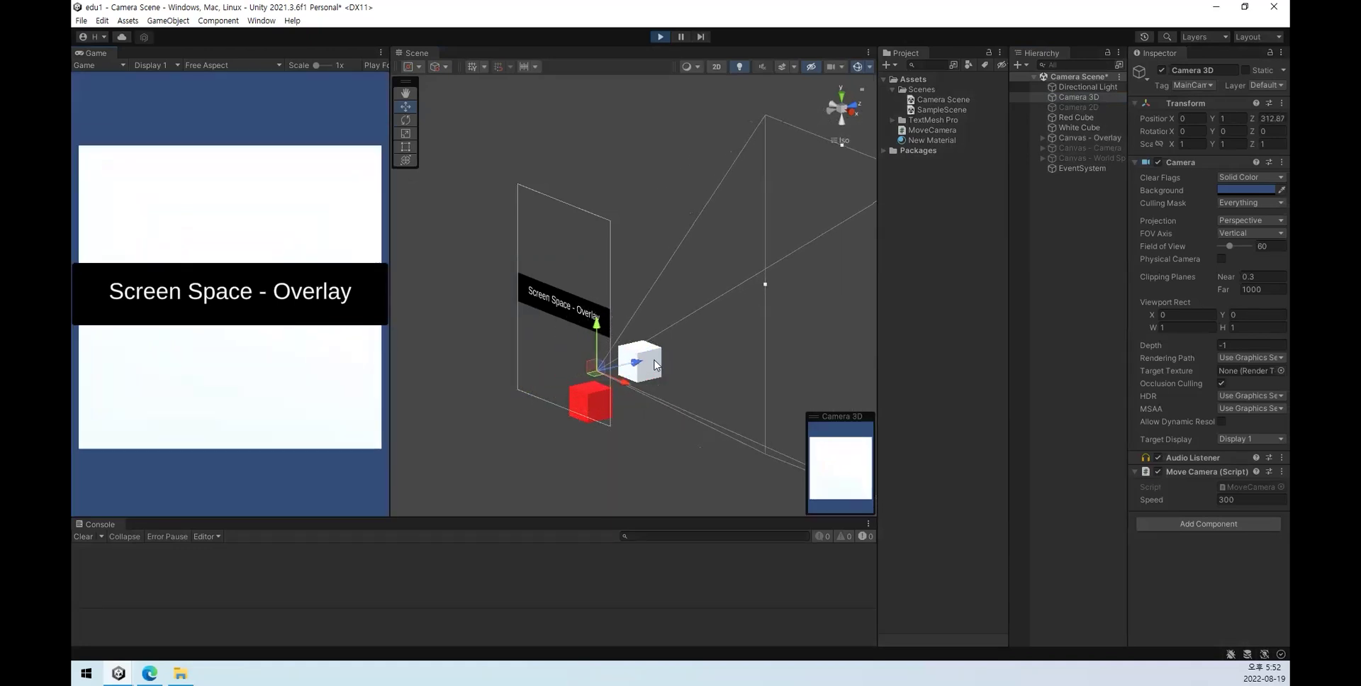
pyautogui.press('Down')
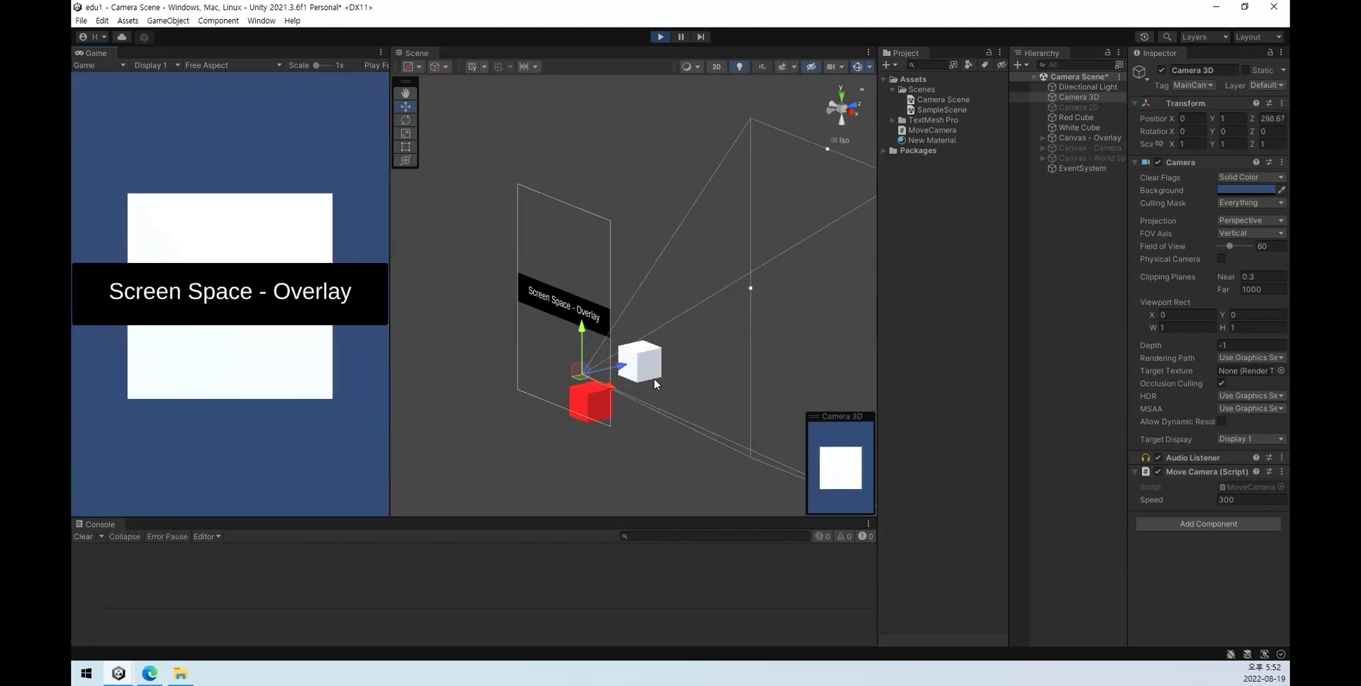
pyautogui.press('Up')
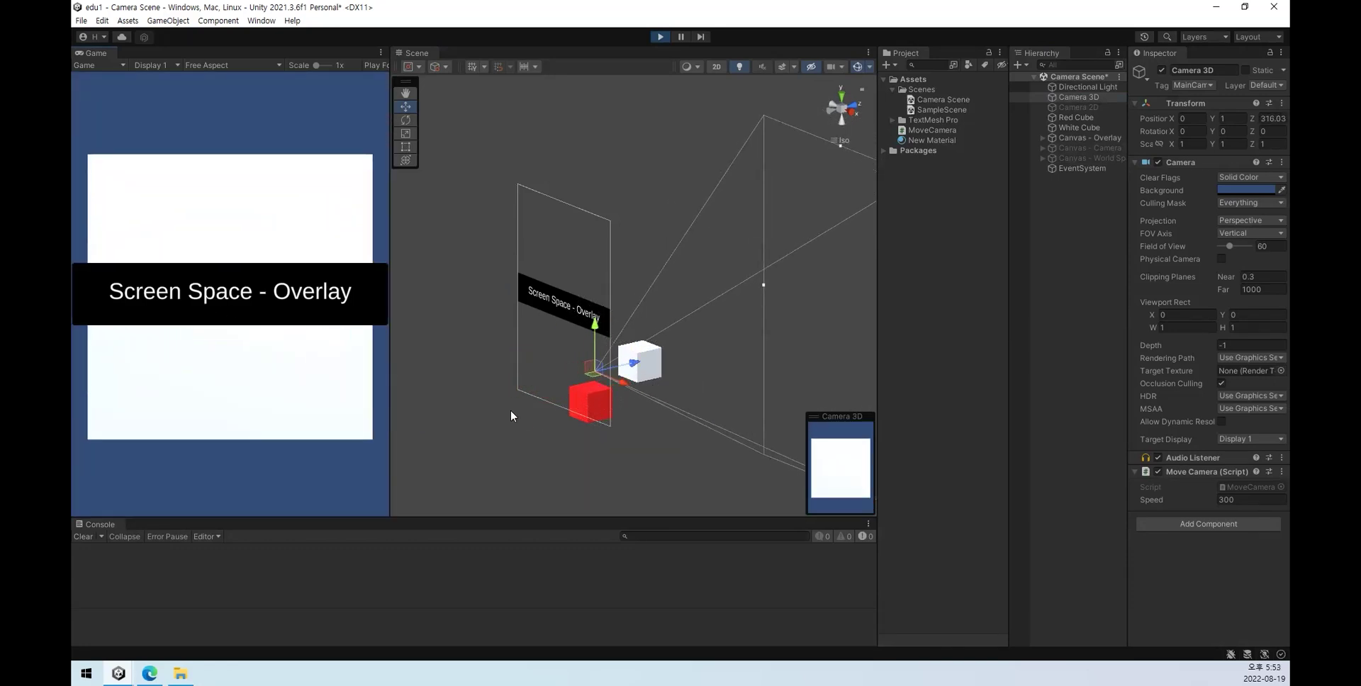
pyautogui.press('Down')
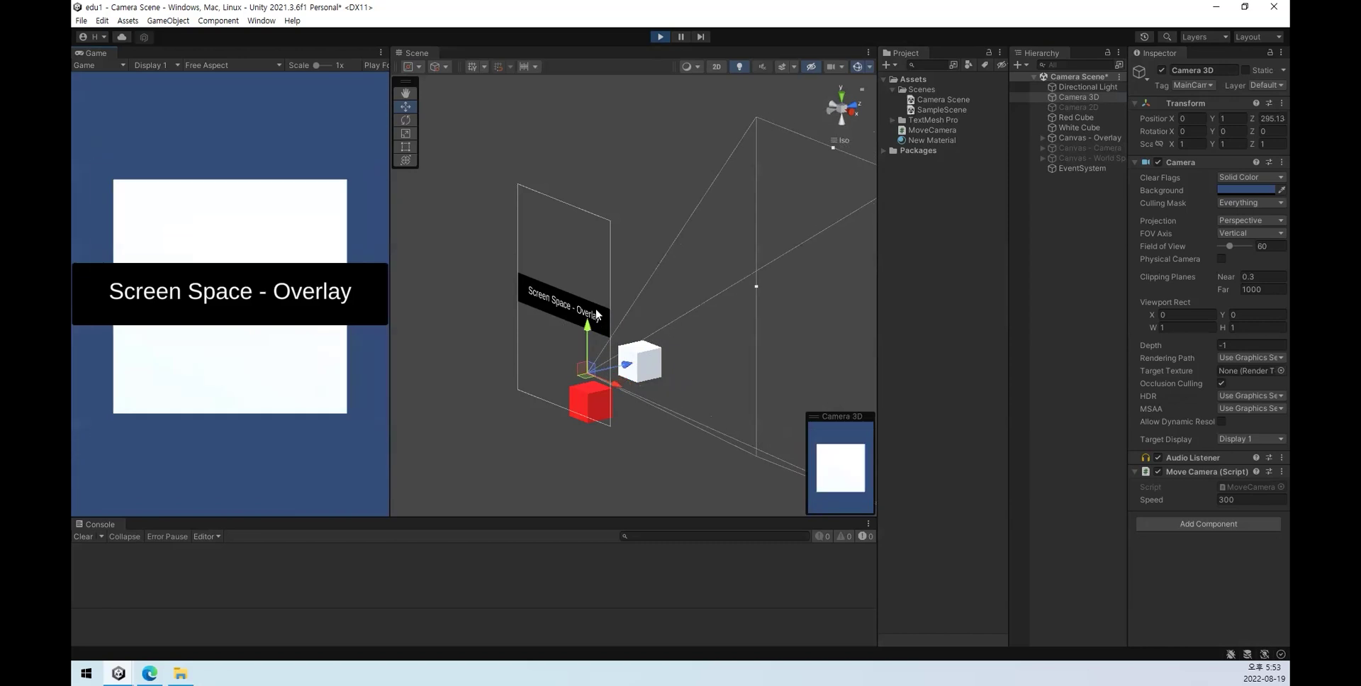
pyautogui.press('Up')
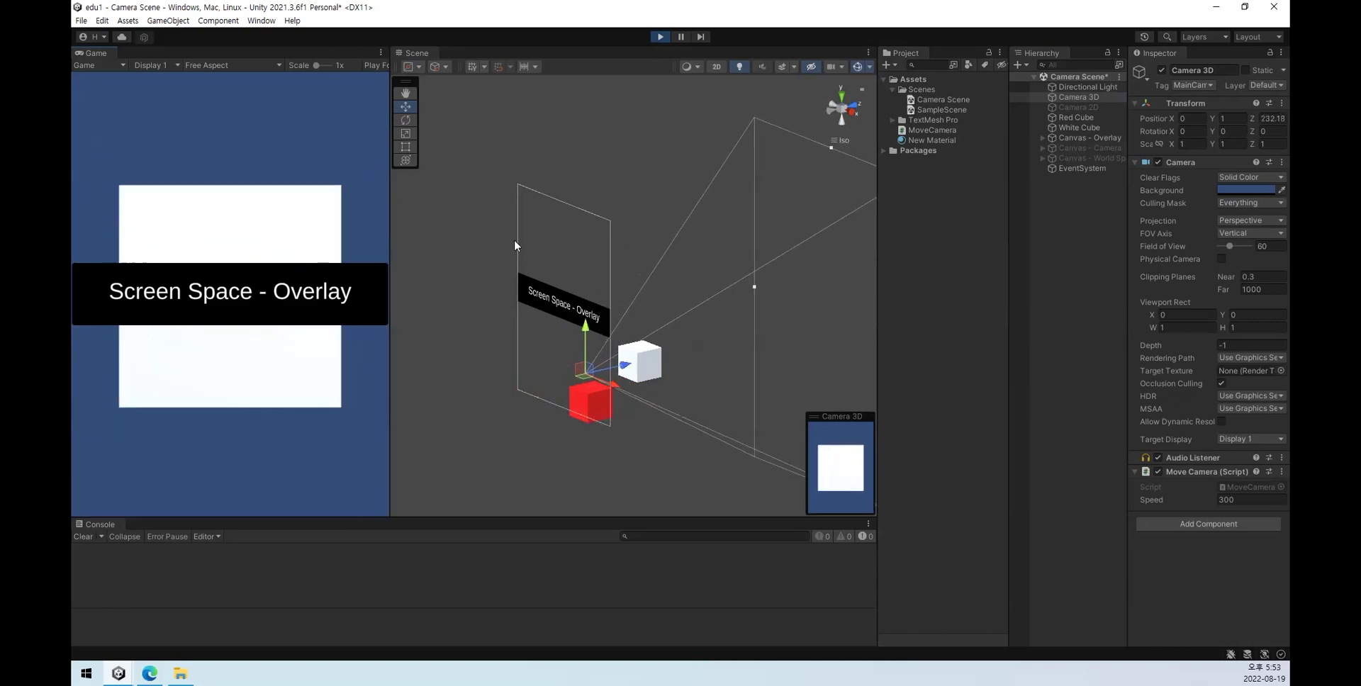
pyautogui.press('Down')
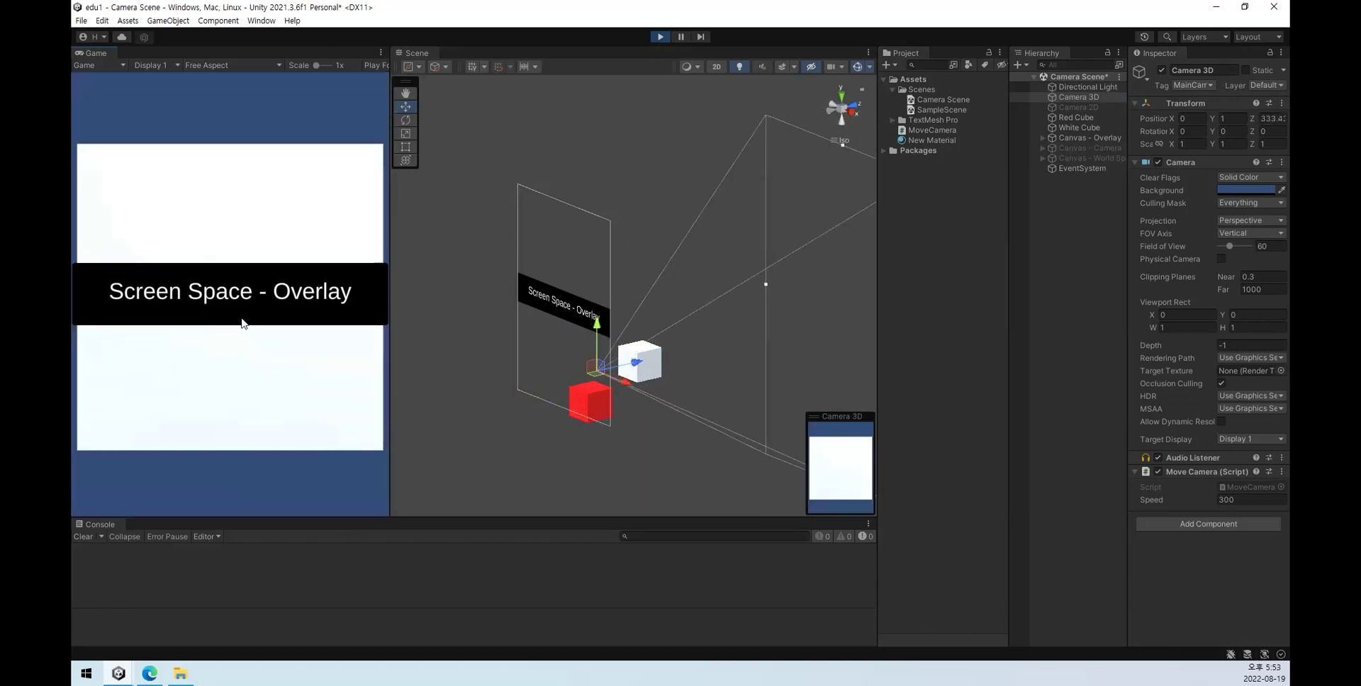
pyautogui.press('Up')
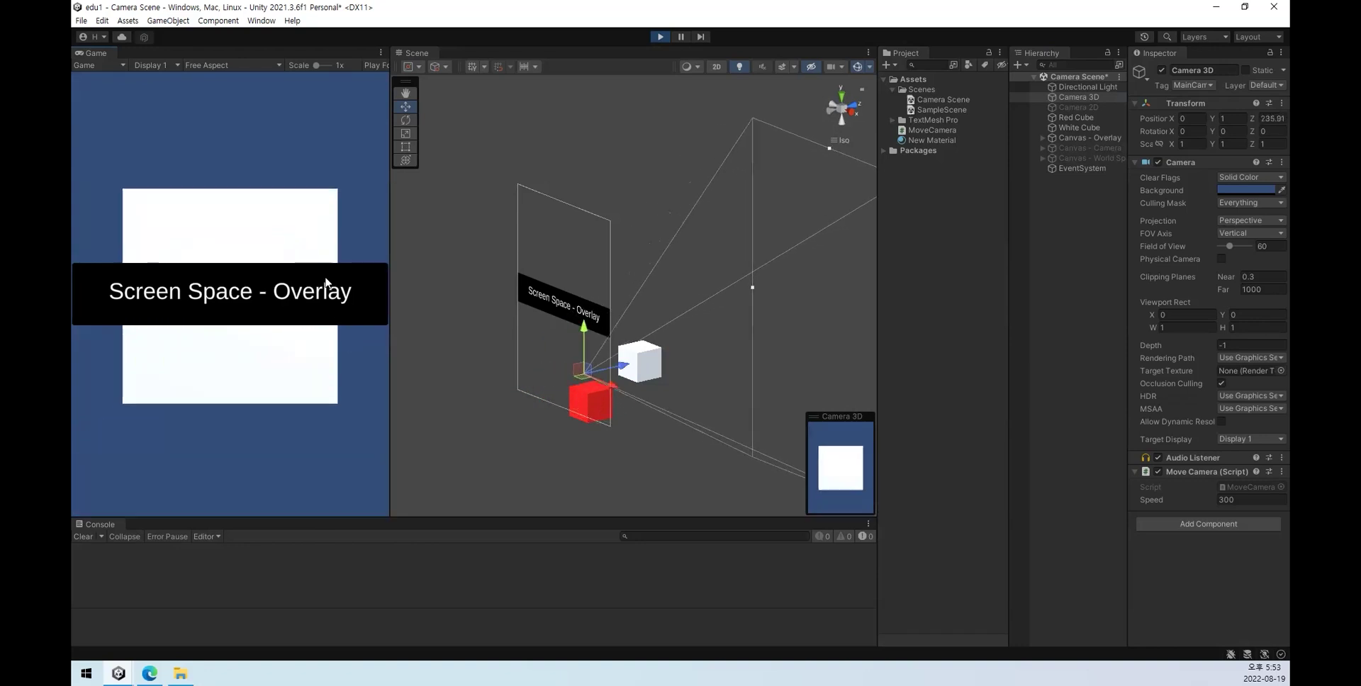
pyautogui.press('Down')
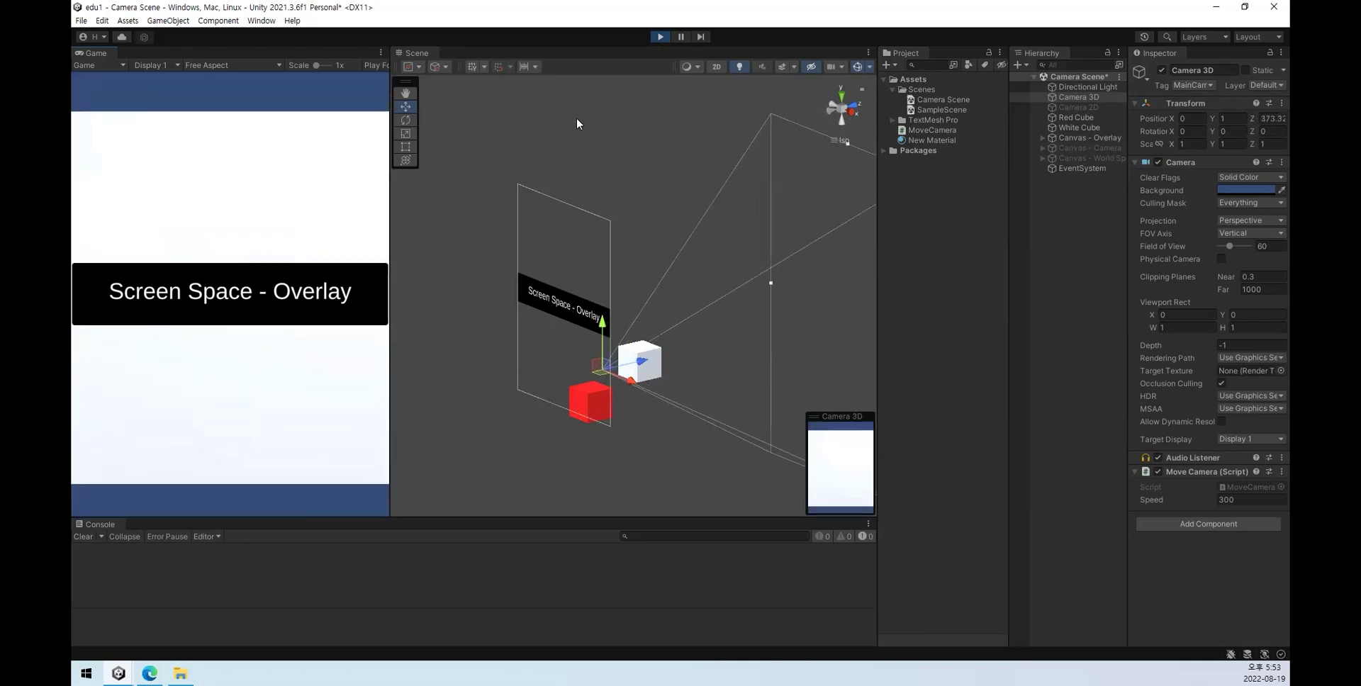
pyautogui.press('Down')
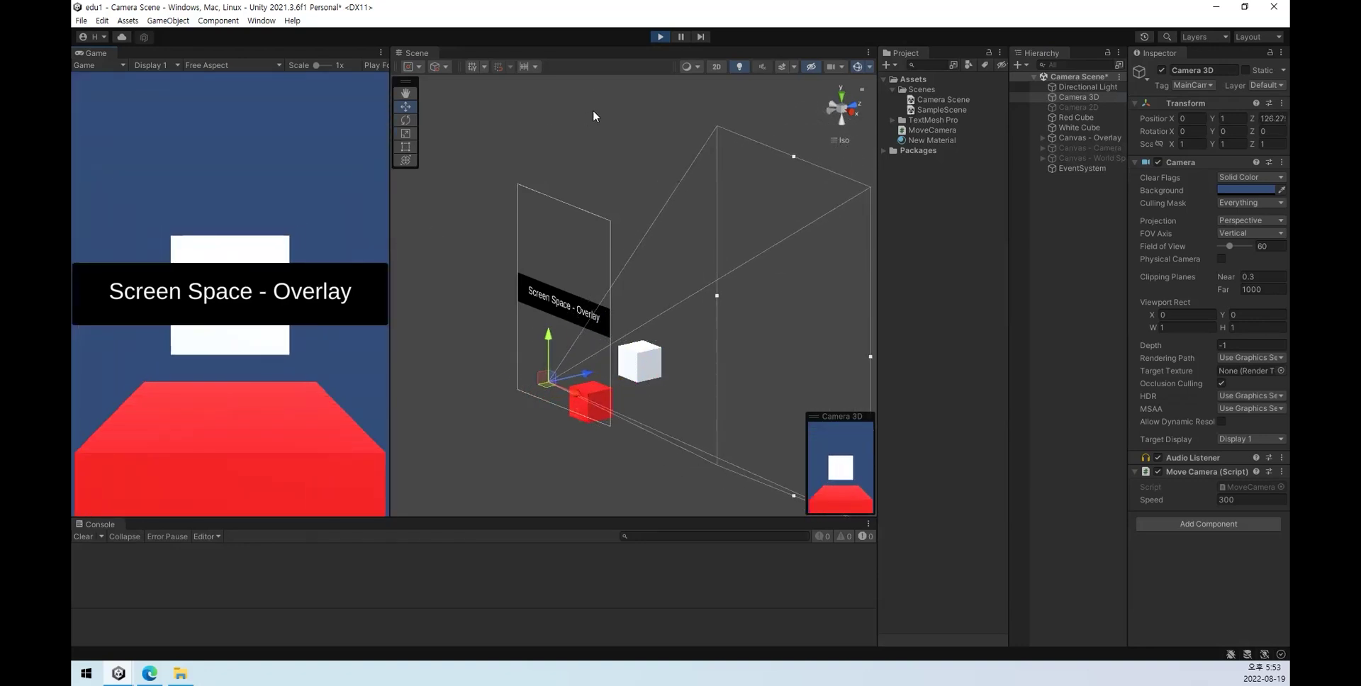
# Step: Deactivate the Canvas - Overlay object and activate the Canvas - Camera object instead
pyautogui.click(1104, 137)
pyautogui.click(1162, 70)
pyautogui.click(1120, 147)
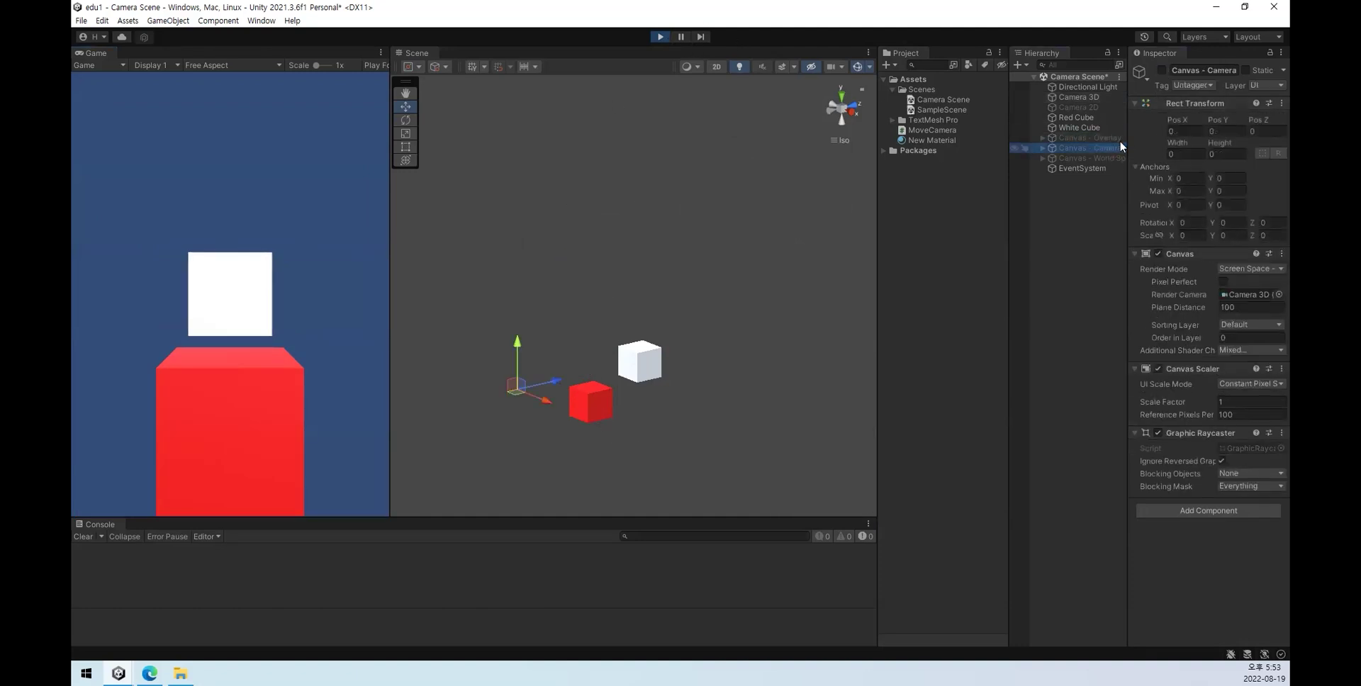
pyautogui.click(1160, 70)
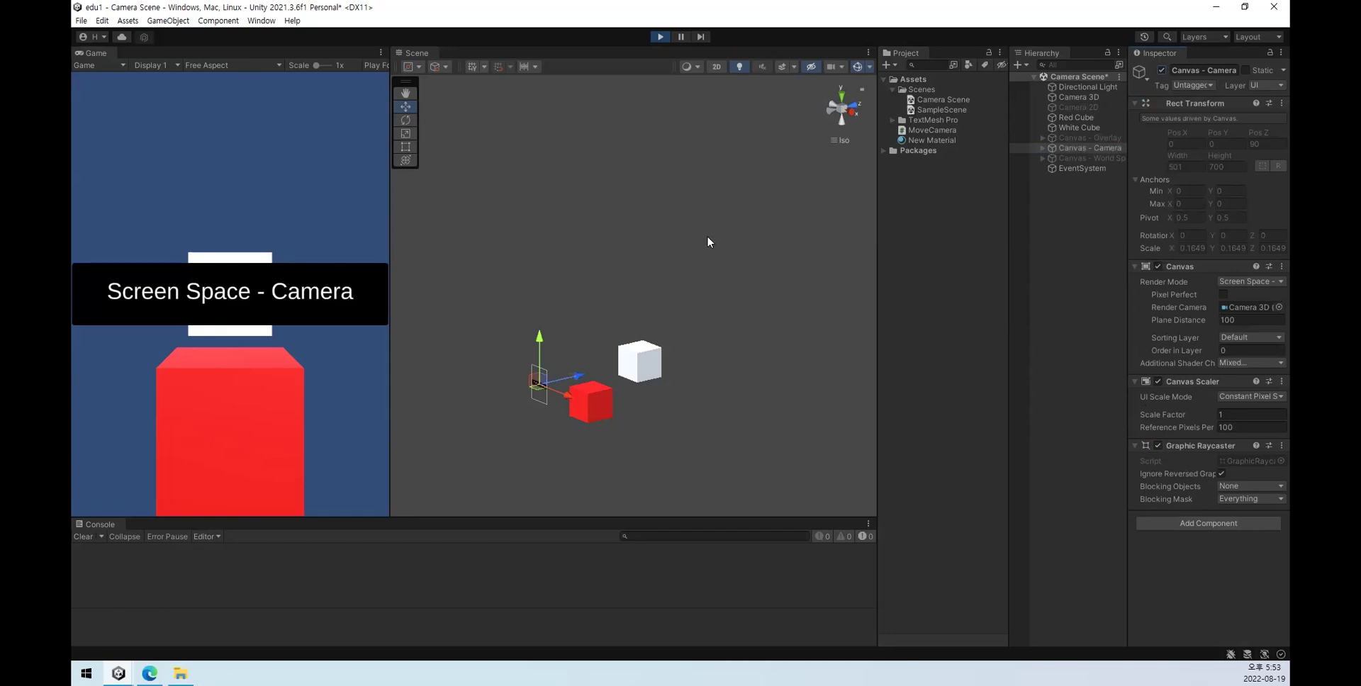
# Step: Select Camera 3D and move it repeatedly toward and away from the cubes to examine how the Screen Space - Camera canvas follows and gets occluded
pyautogui.click(1095, 96)
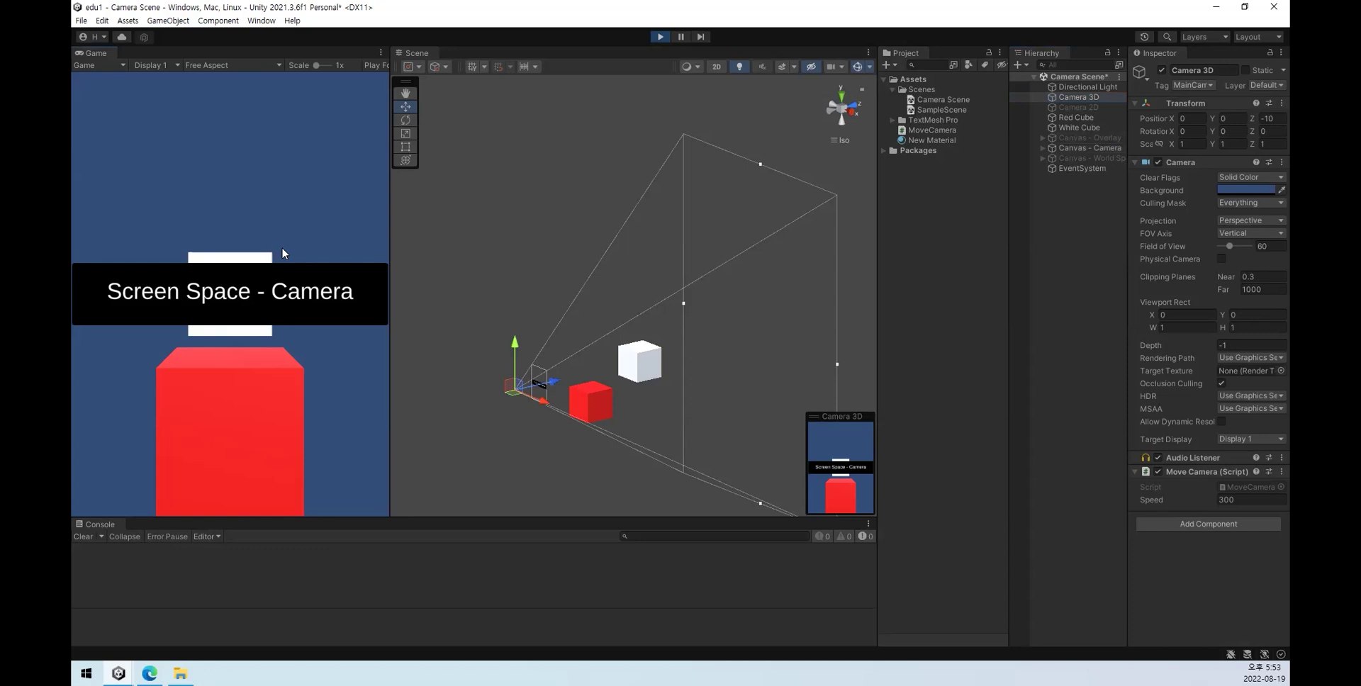
pyautogui.press('w')
pyautogui.press('s')
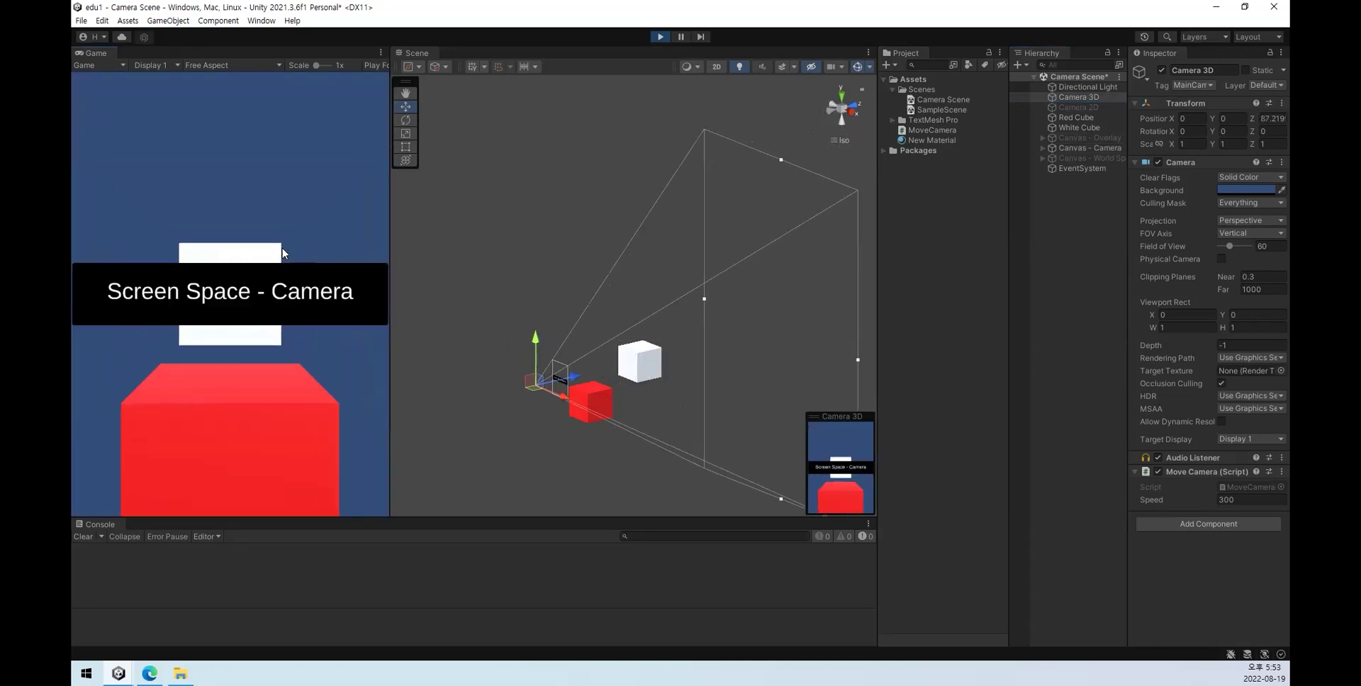
pyautogui.press('w')
pyautogui.press('w')
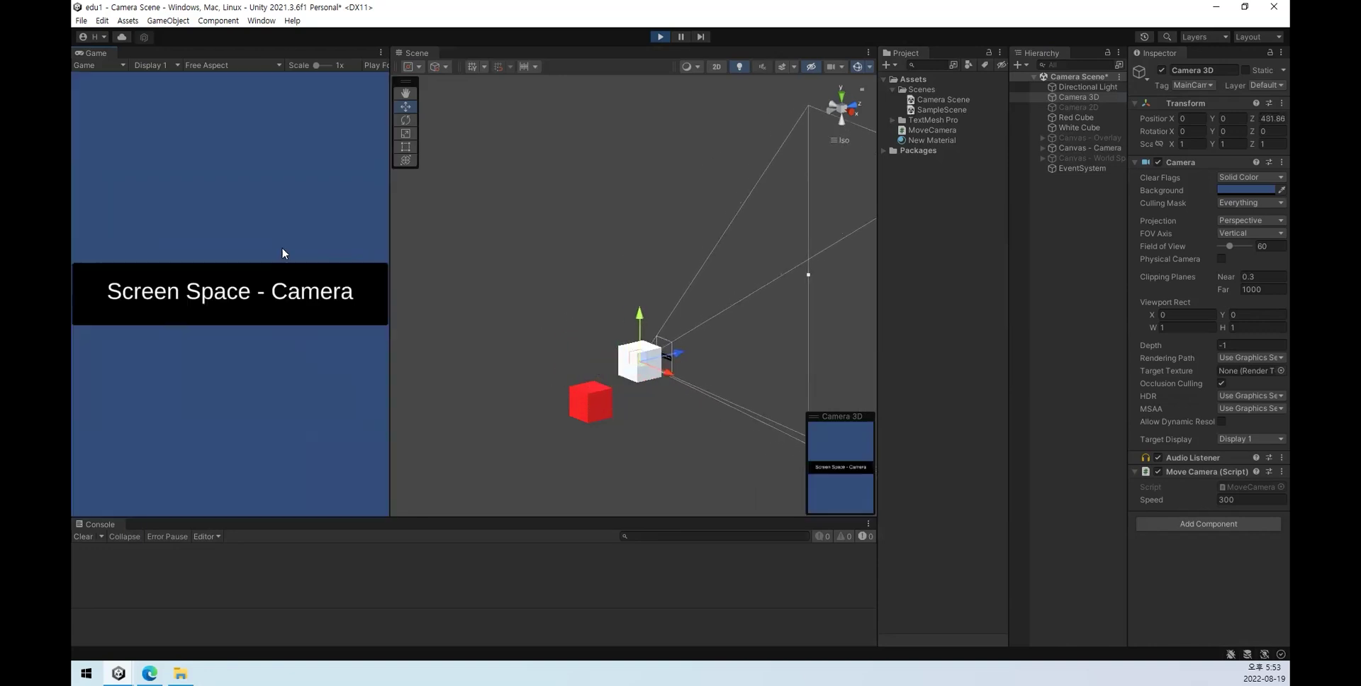
pyautogui.press('s')
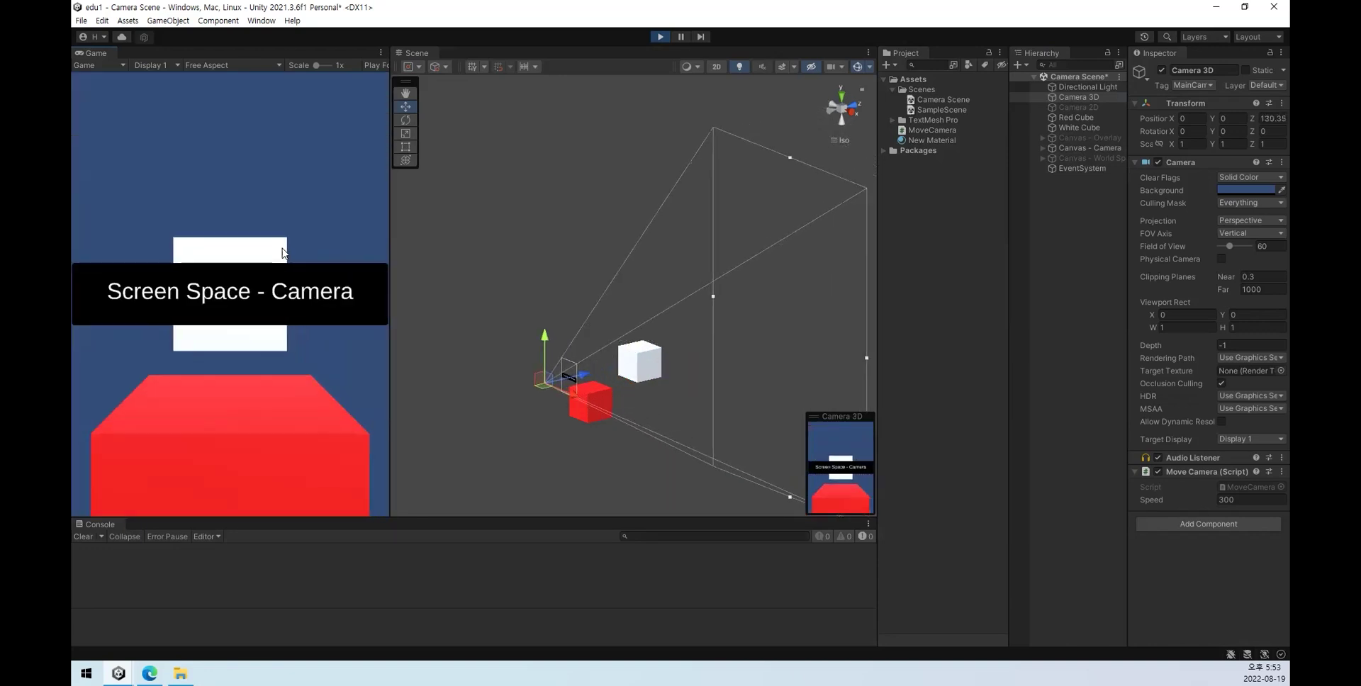
pyautogui.press('w')
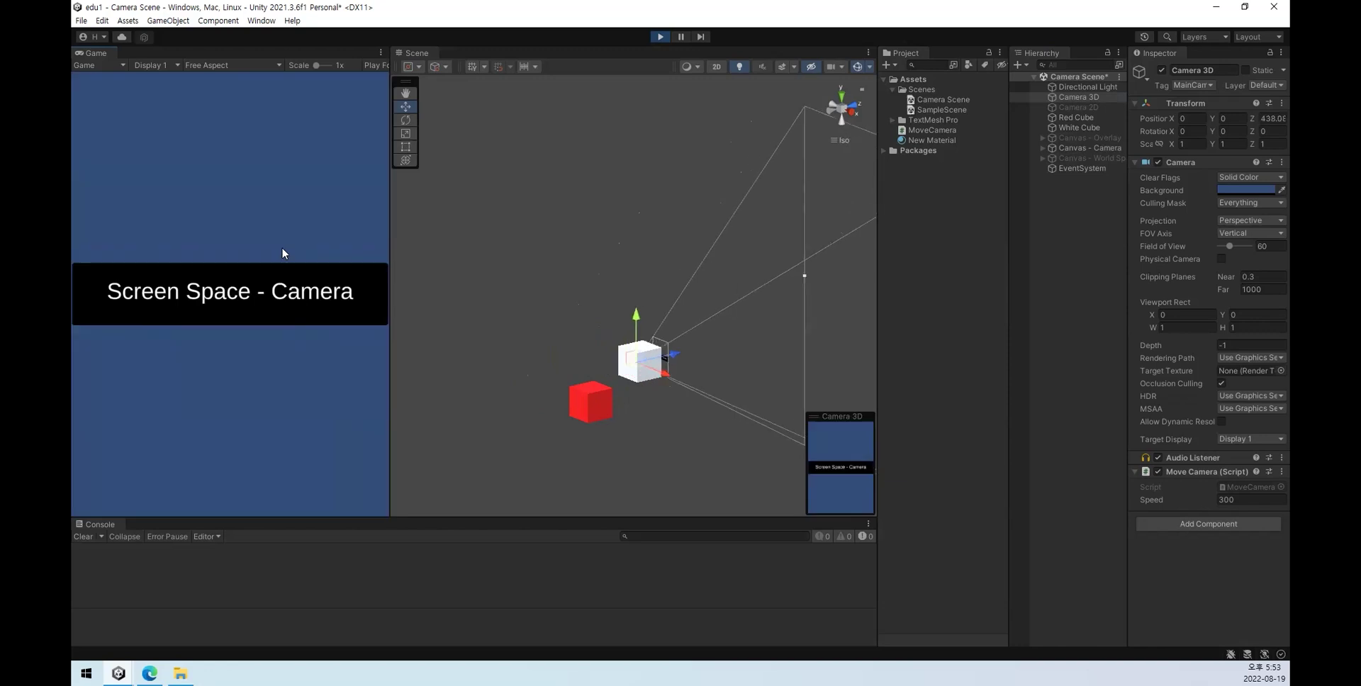
pyautogui.press('s')
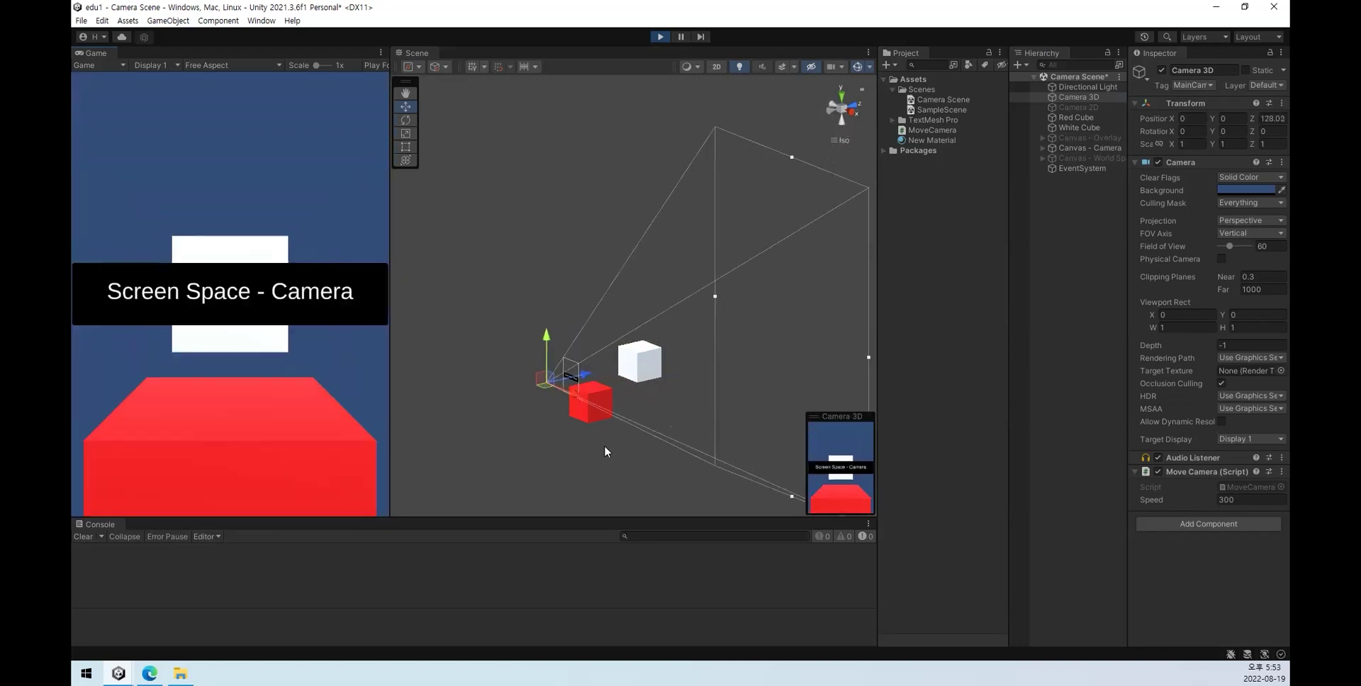
pyautogui.press('w')
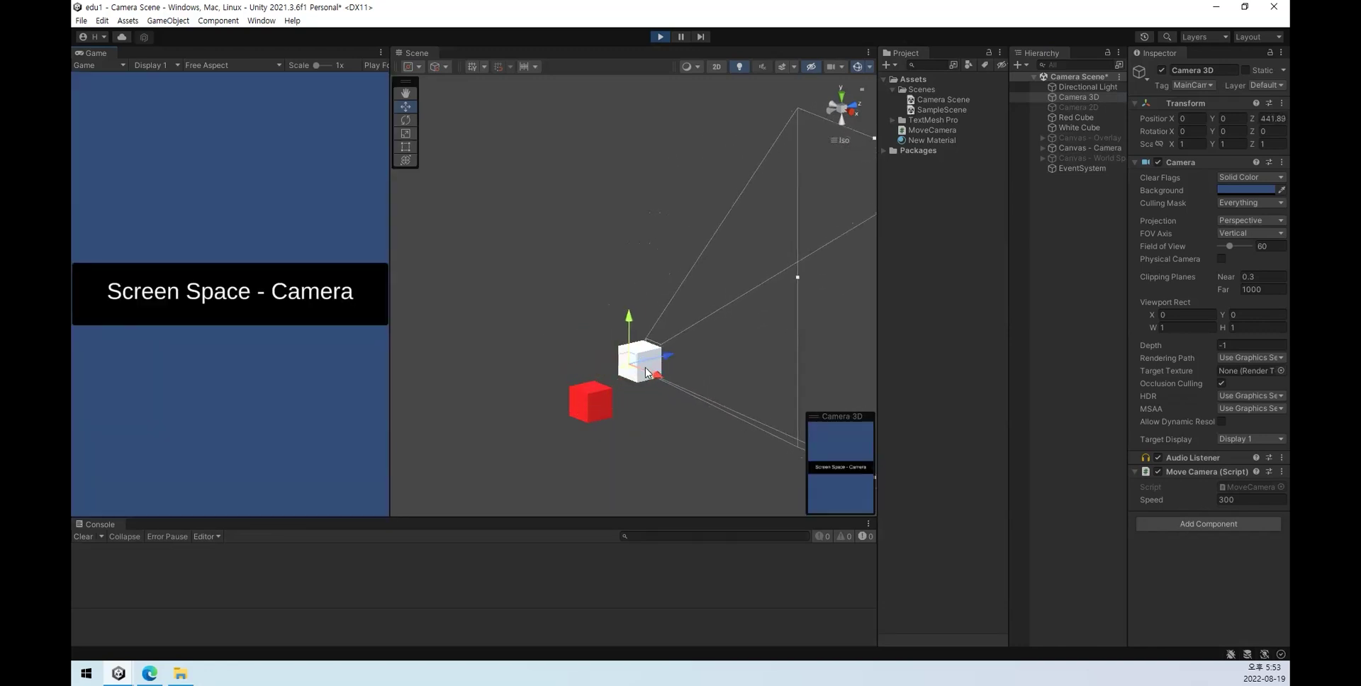
pyautogui.press('s')
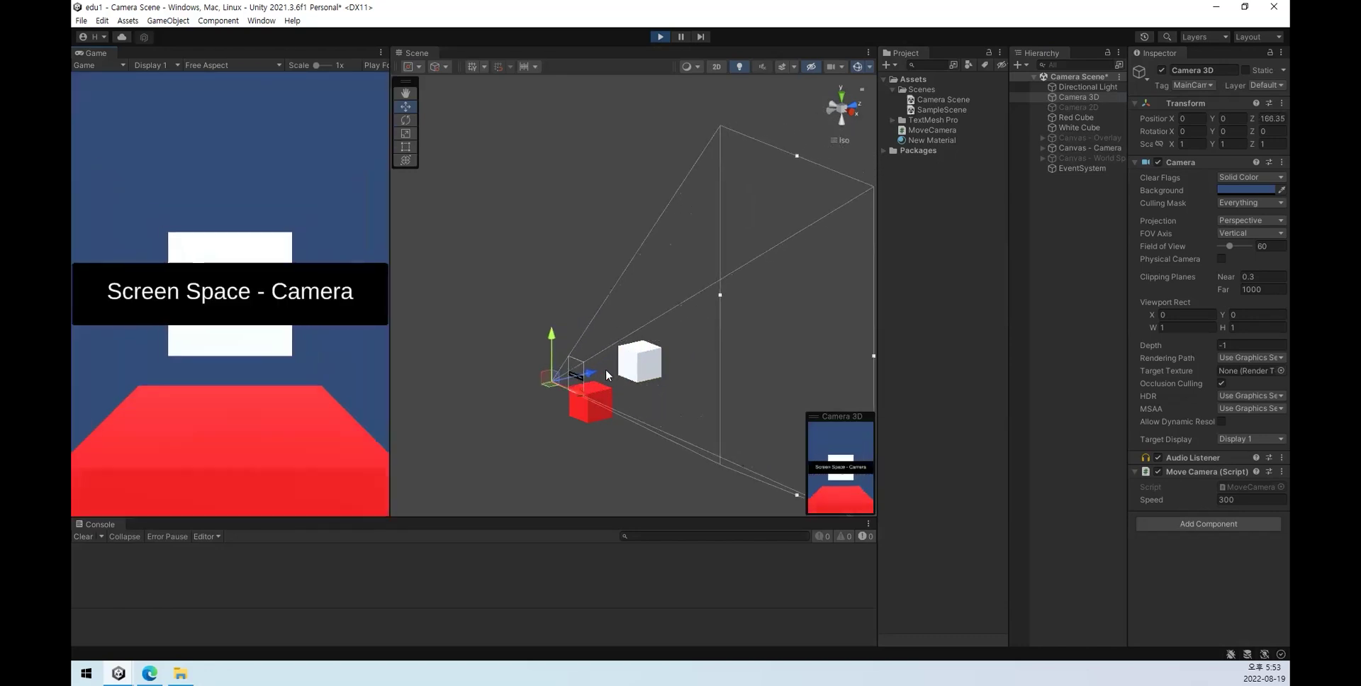
pyautogui.press('w')
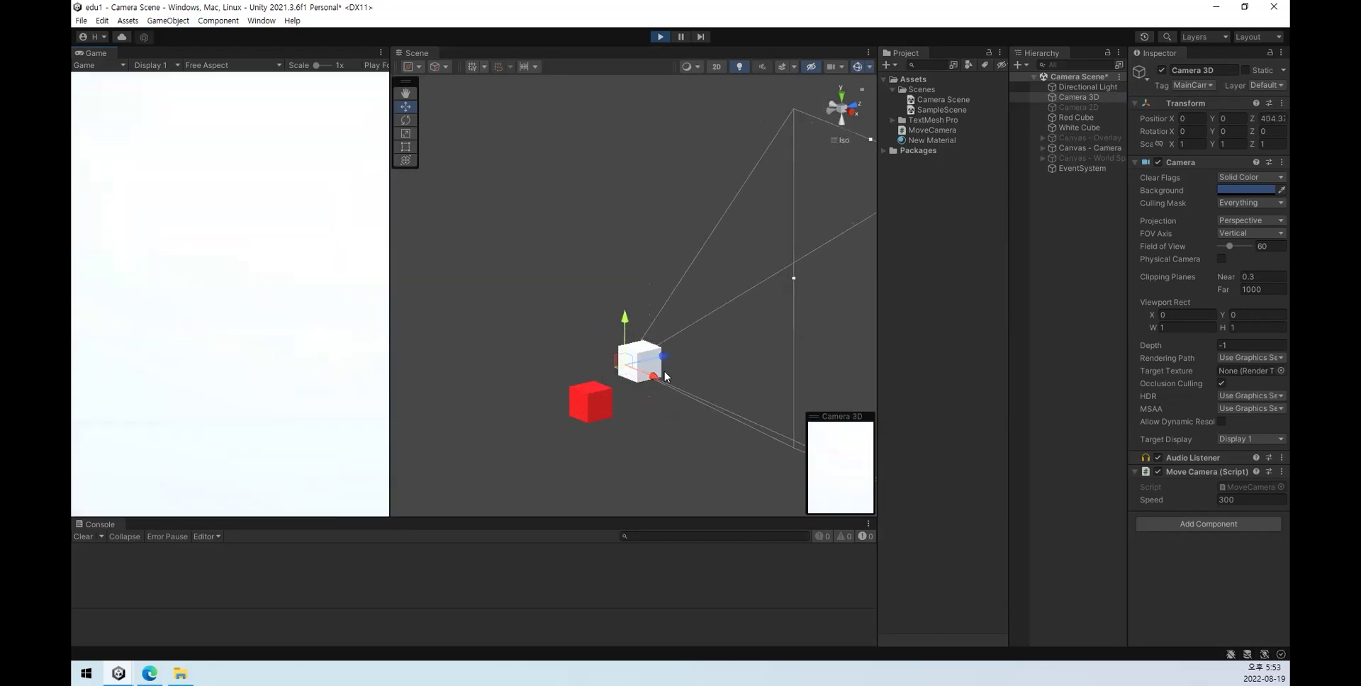
pyautogui.press('s')
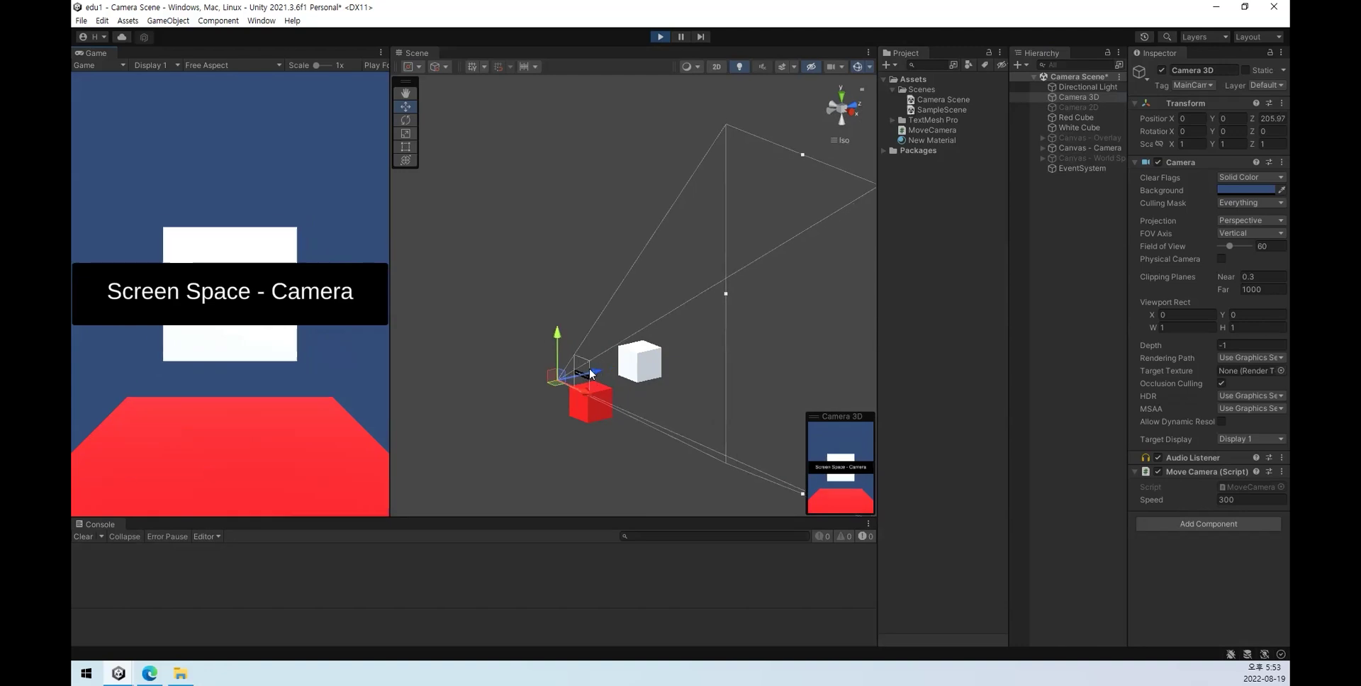
pyautogui.press('w')
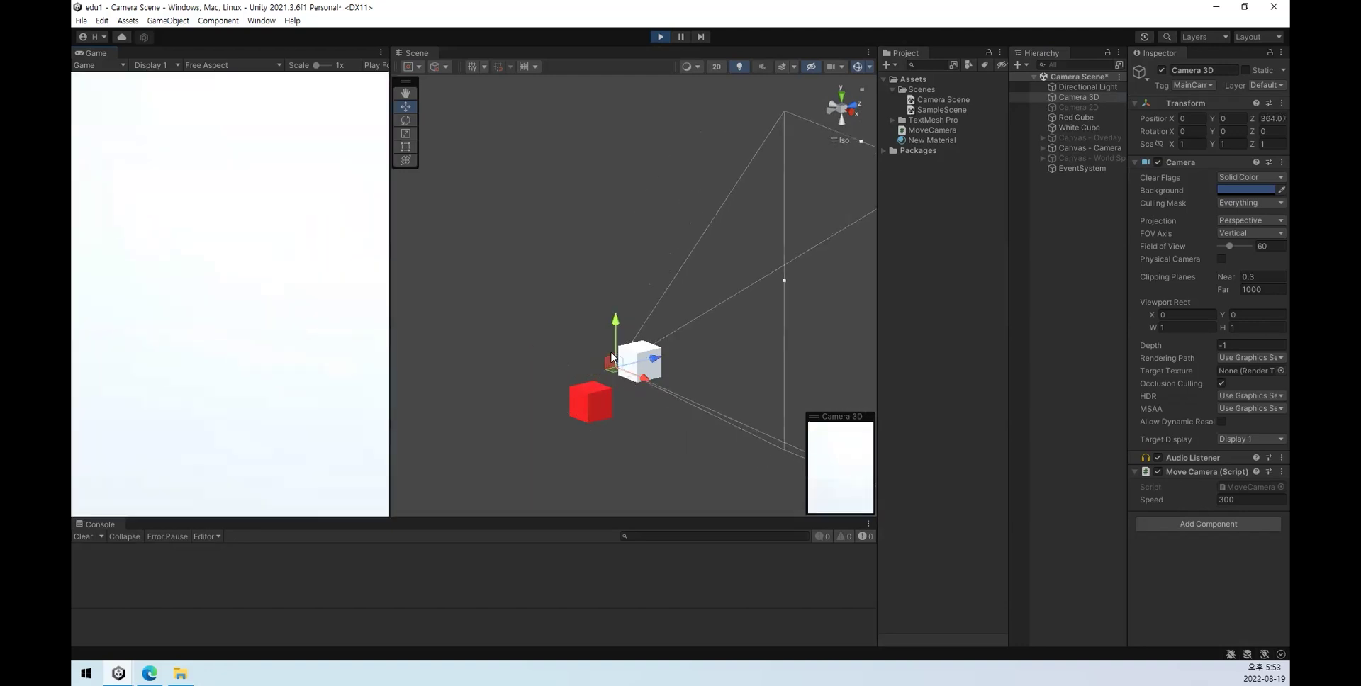
pyautogui.press('s')
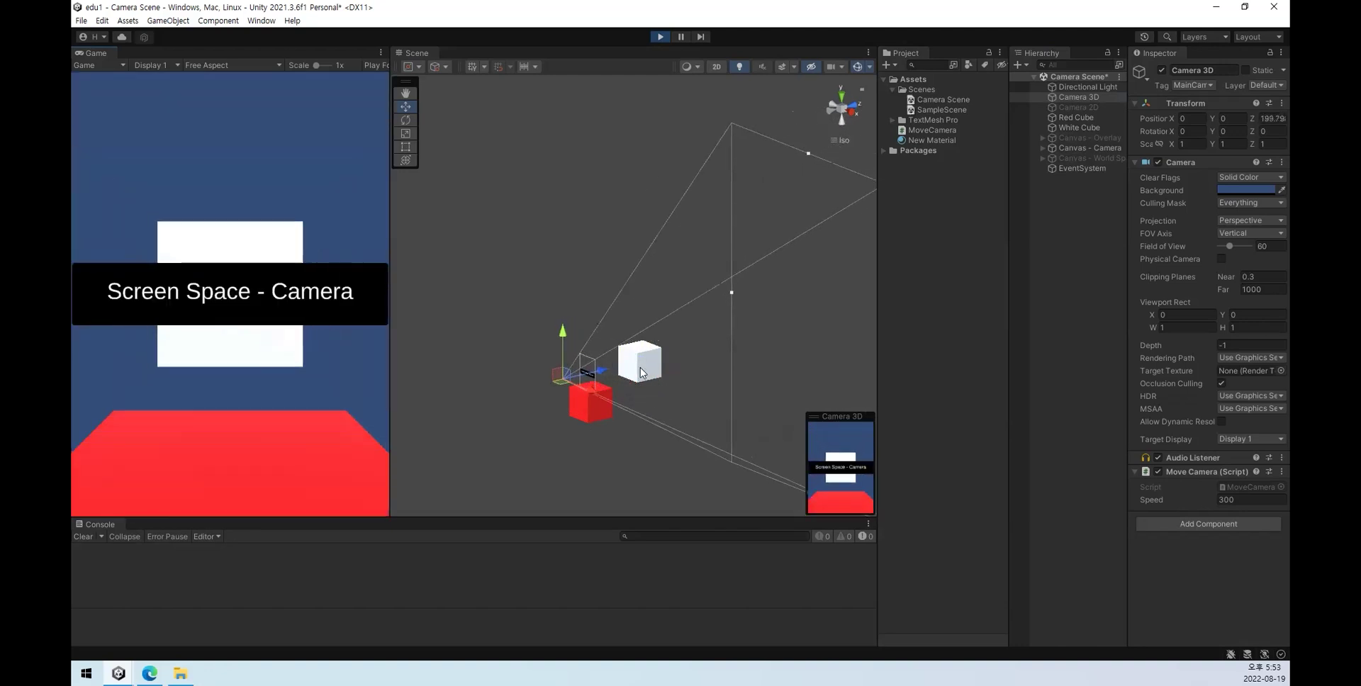
pyautogui.press('w')
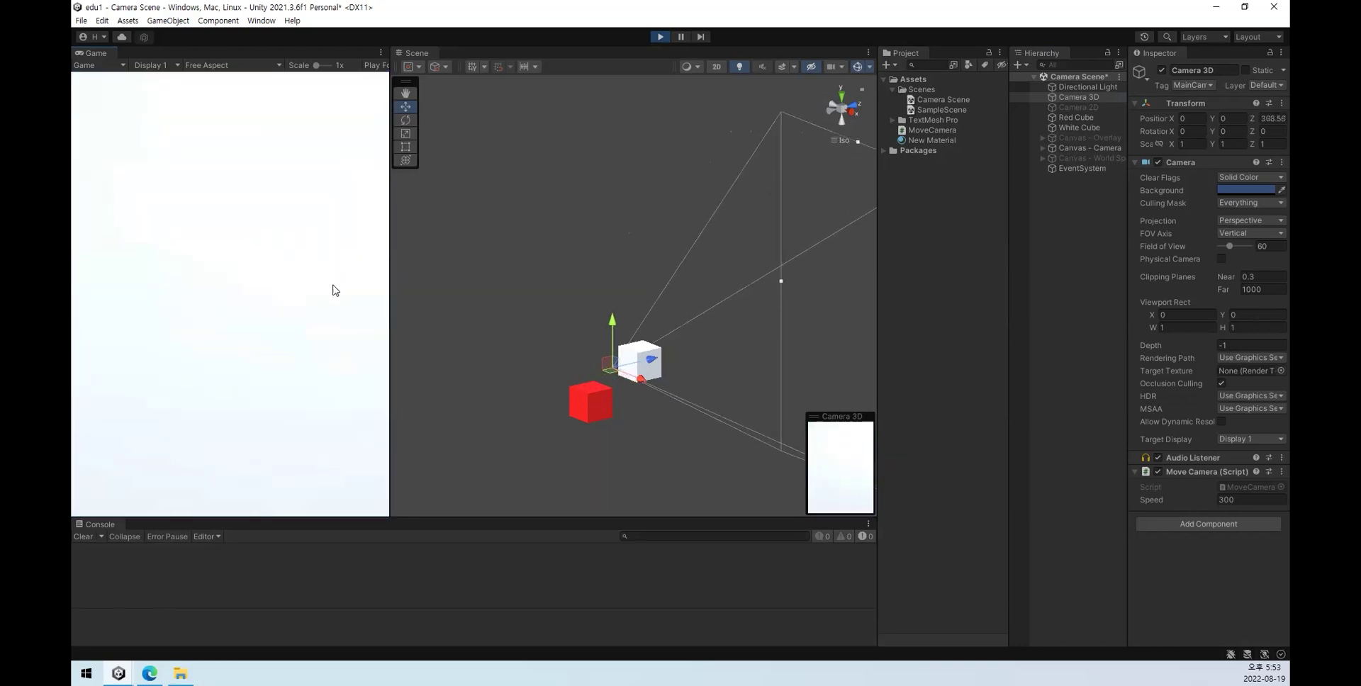
pyautogui.press('s')
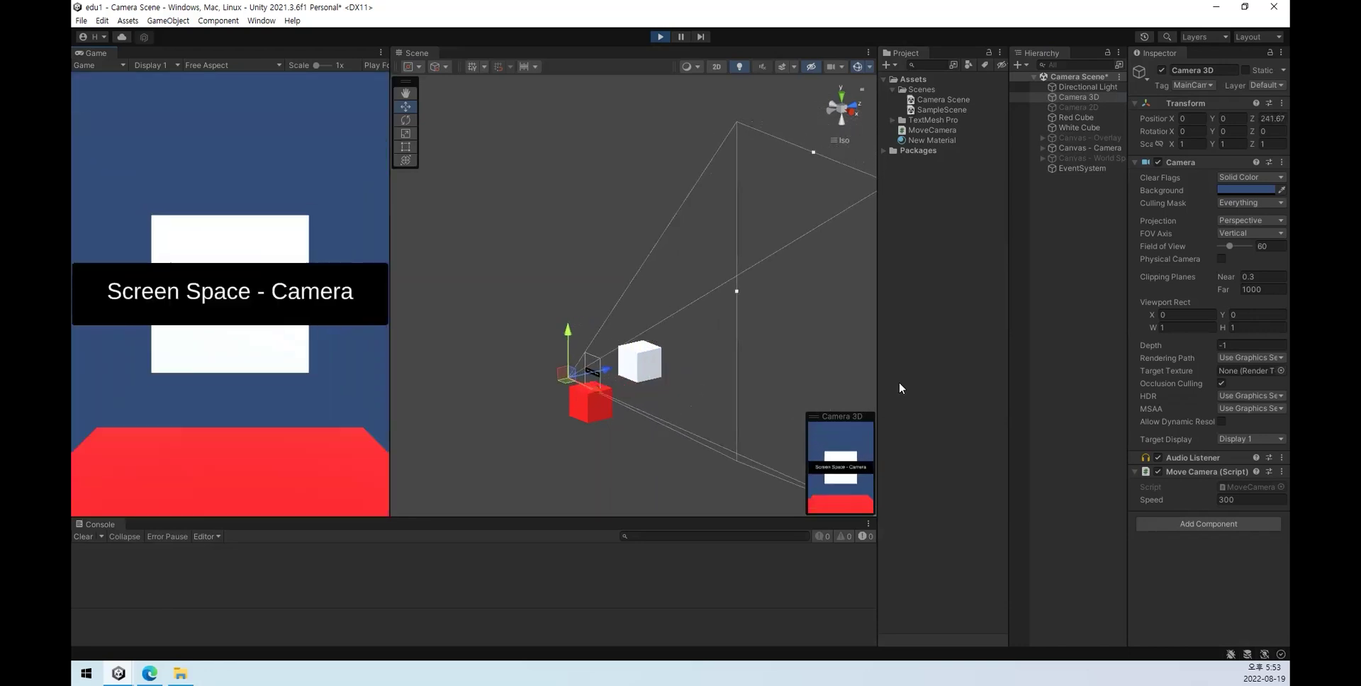
pyautogui.press('w')
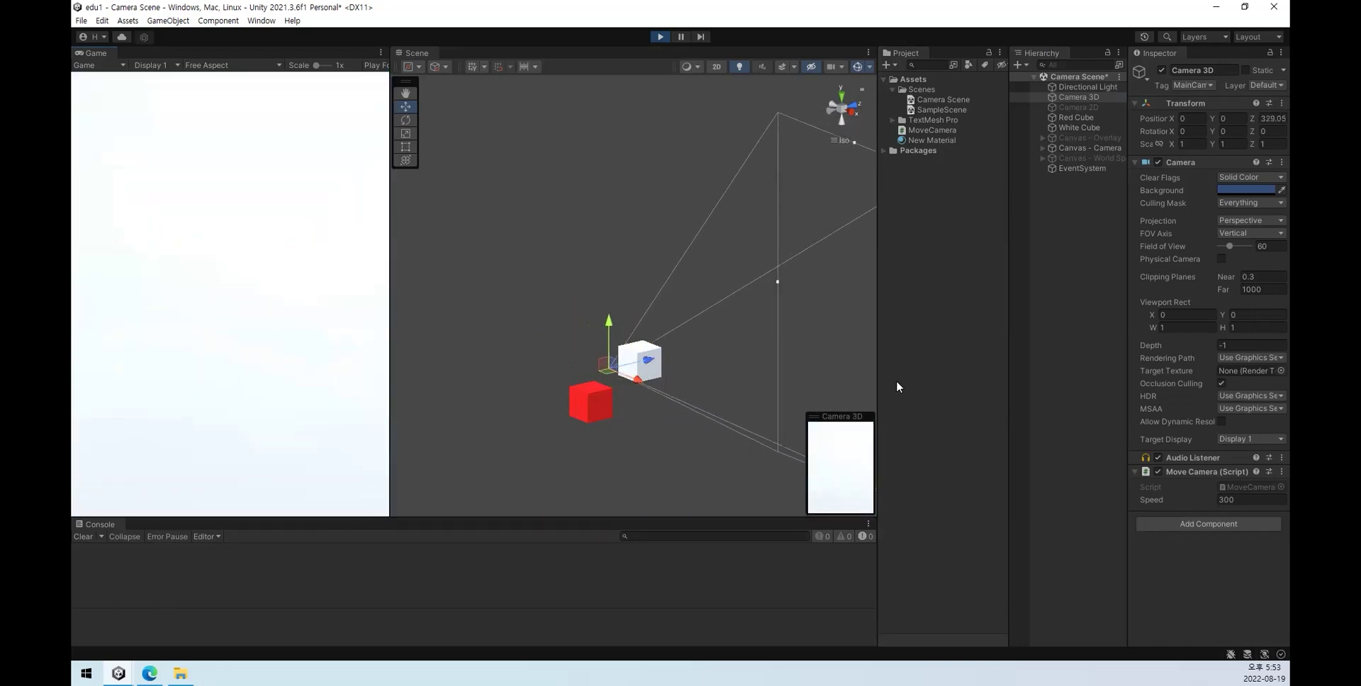
pyautogui.press('s')
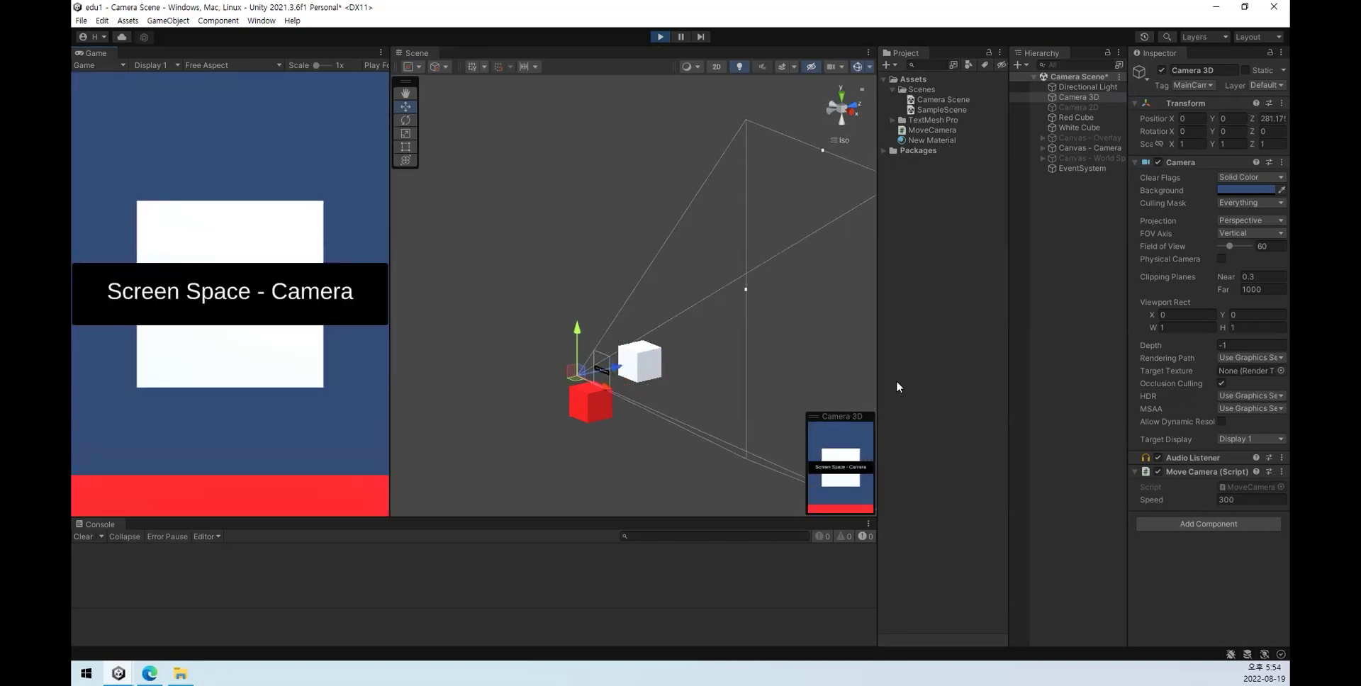
pyautogui.press('w')
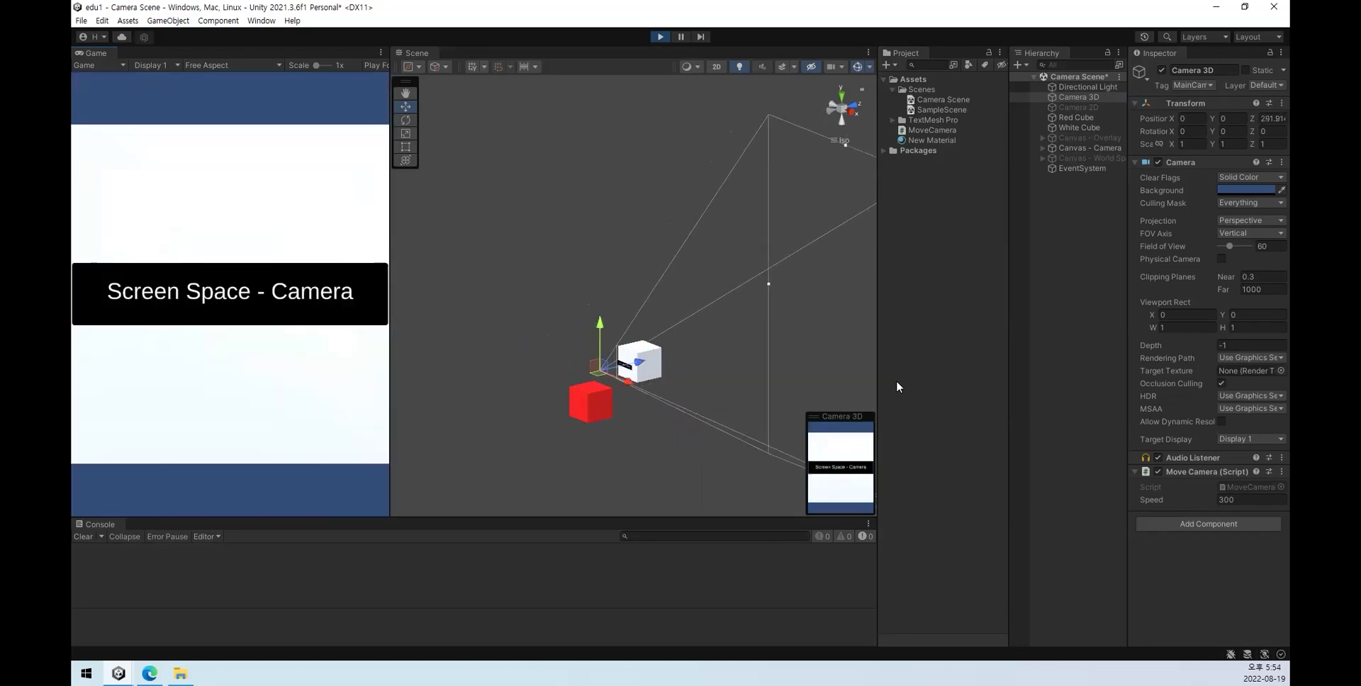
pyautogui.press('s')
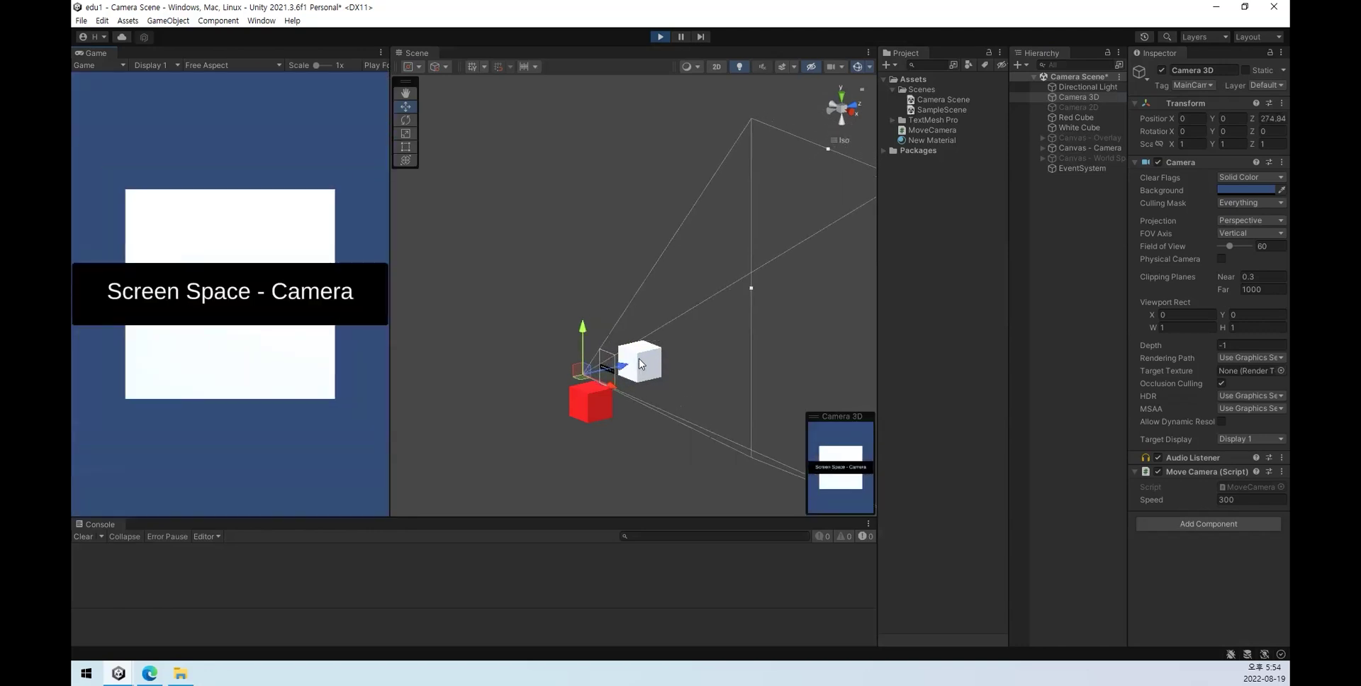
pyautogui.press('w')
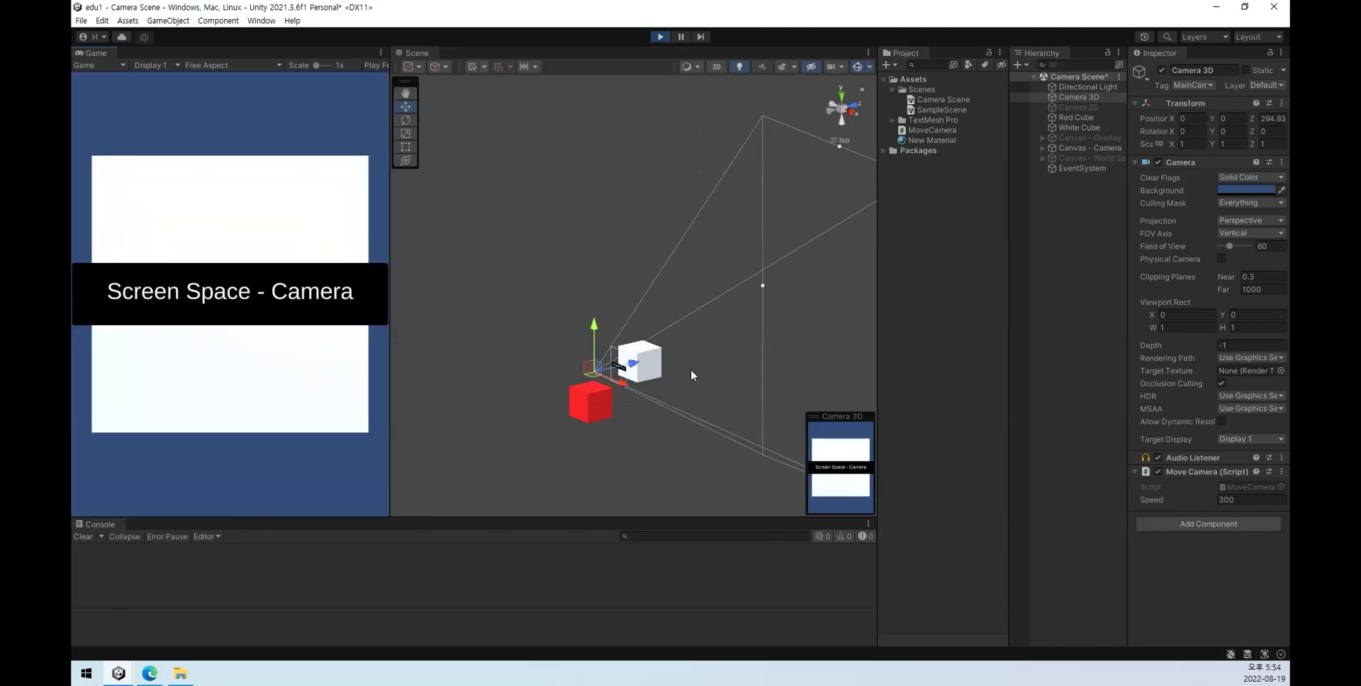
pyautogui.press('s')
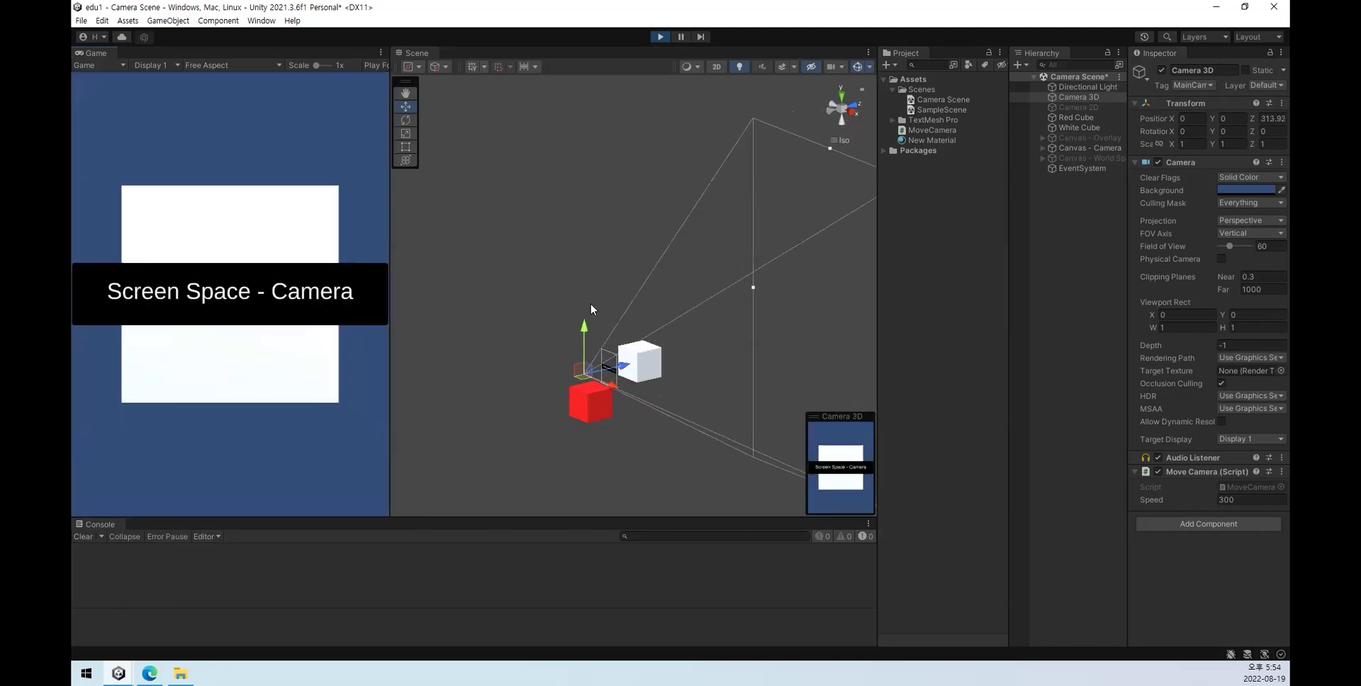
pyautogui.press('w')
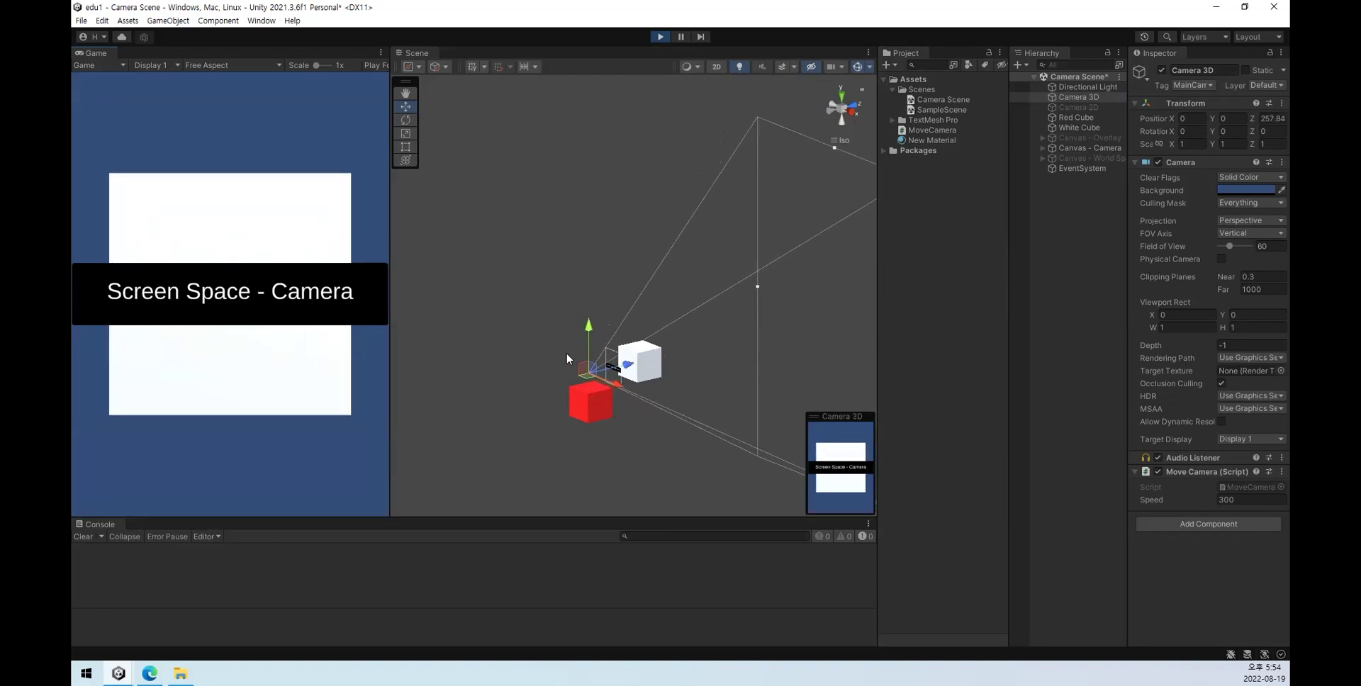
pyautogui.press('s')
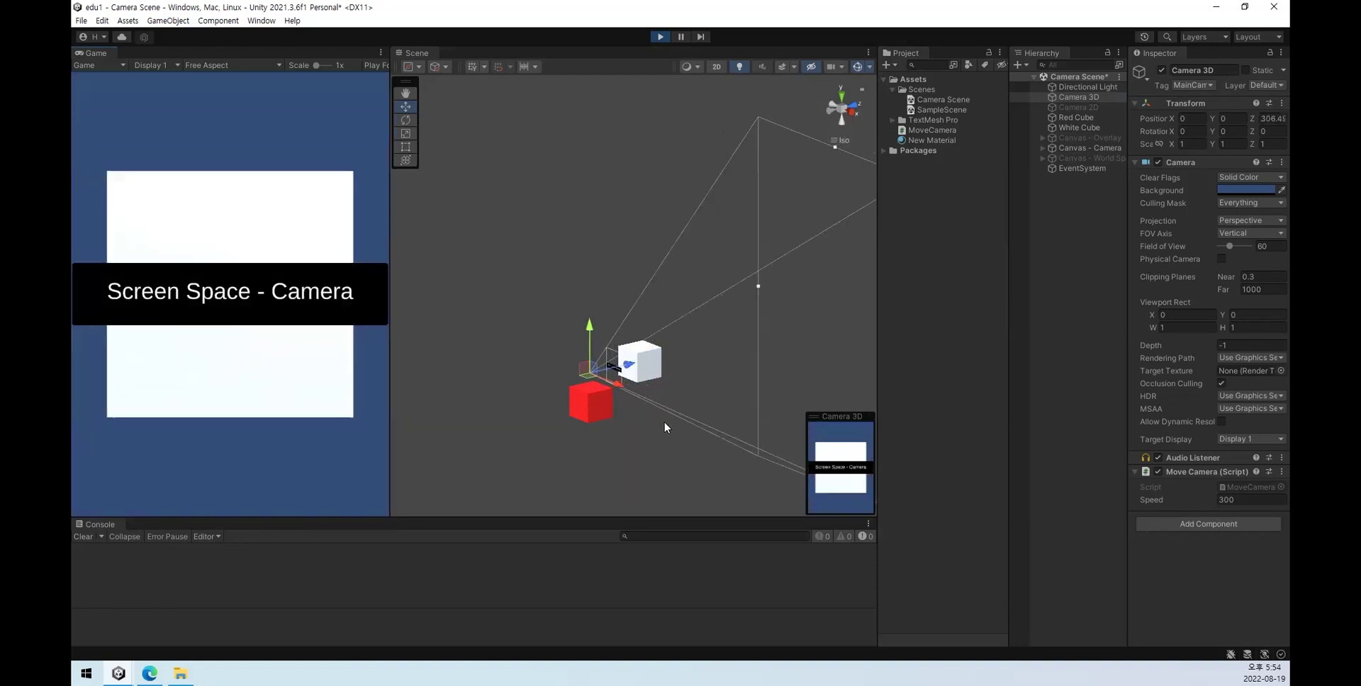
# Step: Keep moving Camera 3D back and forth between the red and white cubes to examine when they cover the Screen Space - Camera text
pyautogui.press('w')
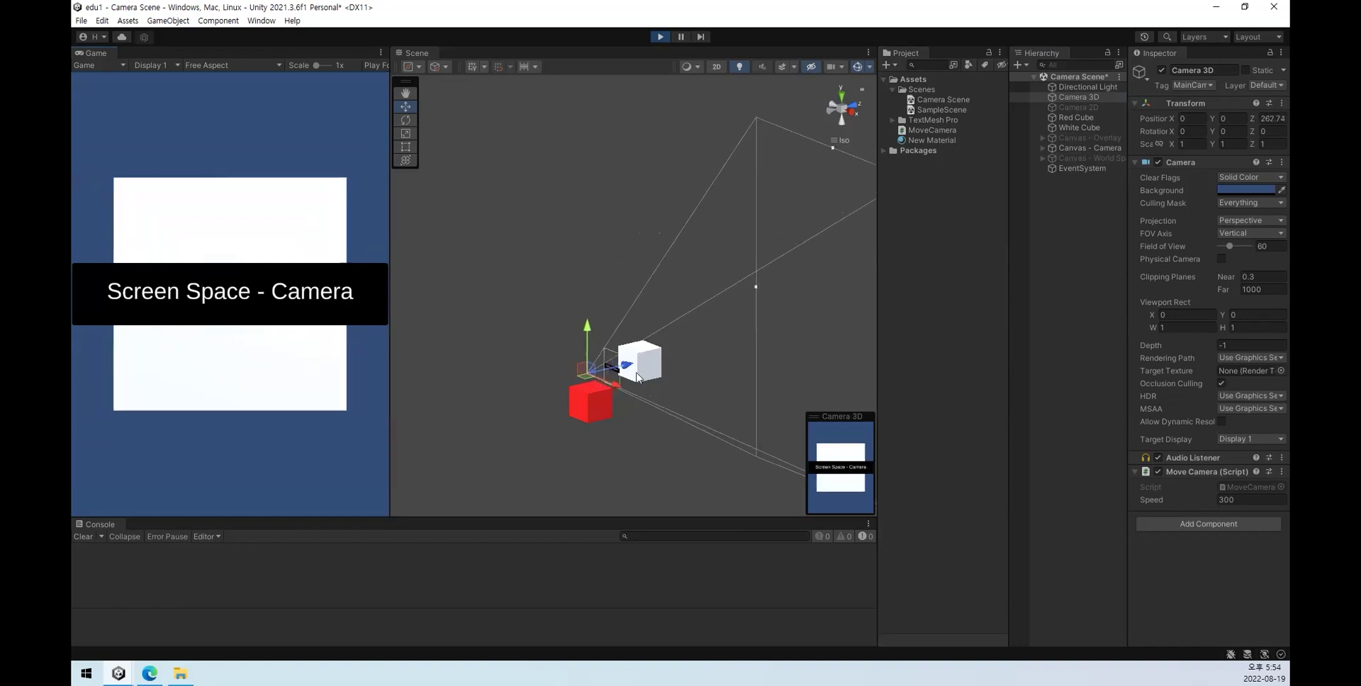
pyautogui.press('s')
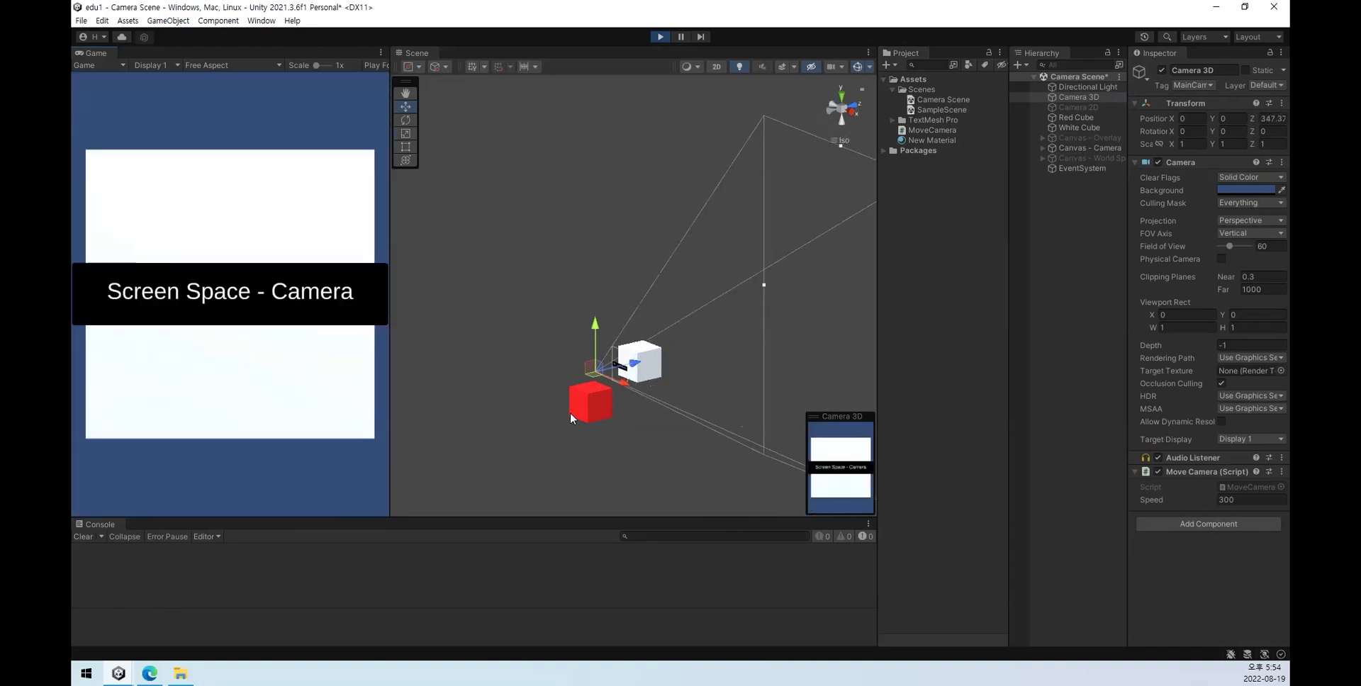
pyautogui.press('w')
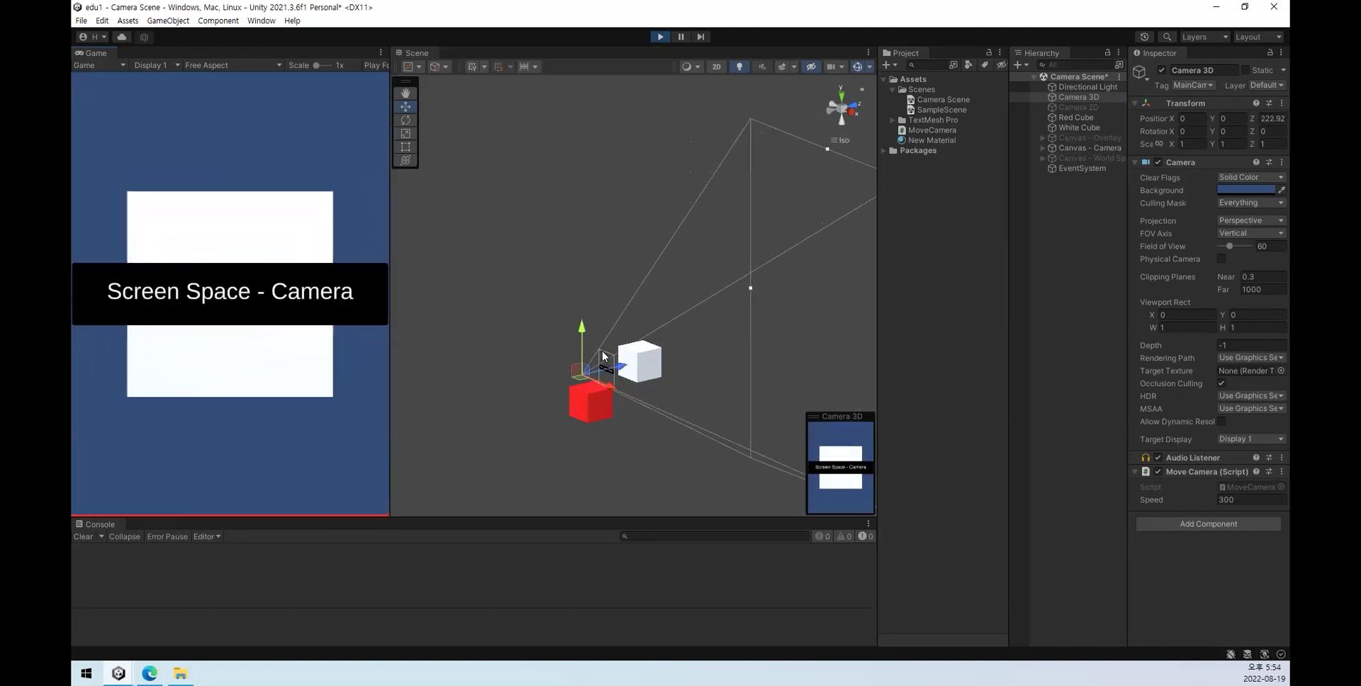
pyautogui.press('s')
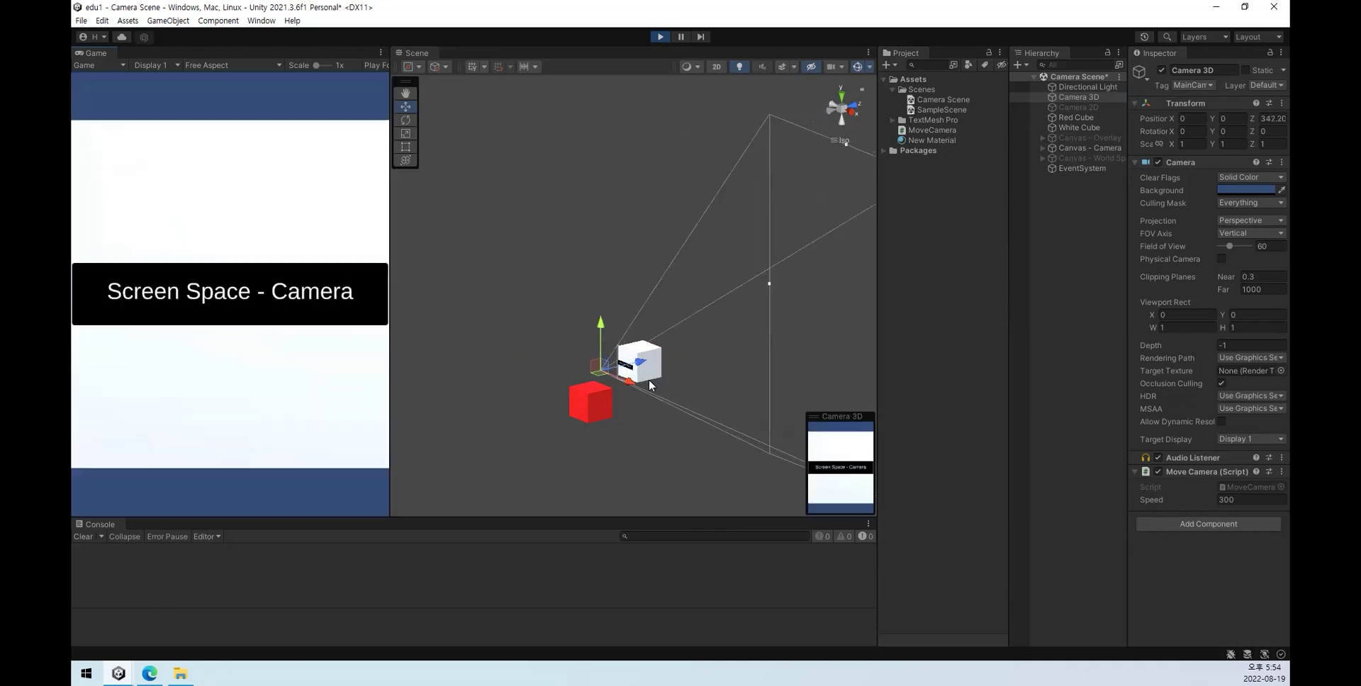
pyautogui.press('w')
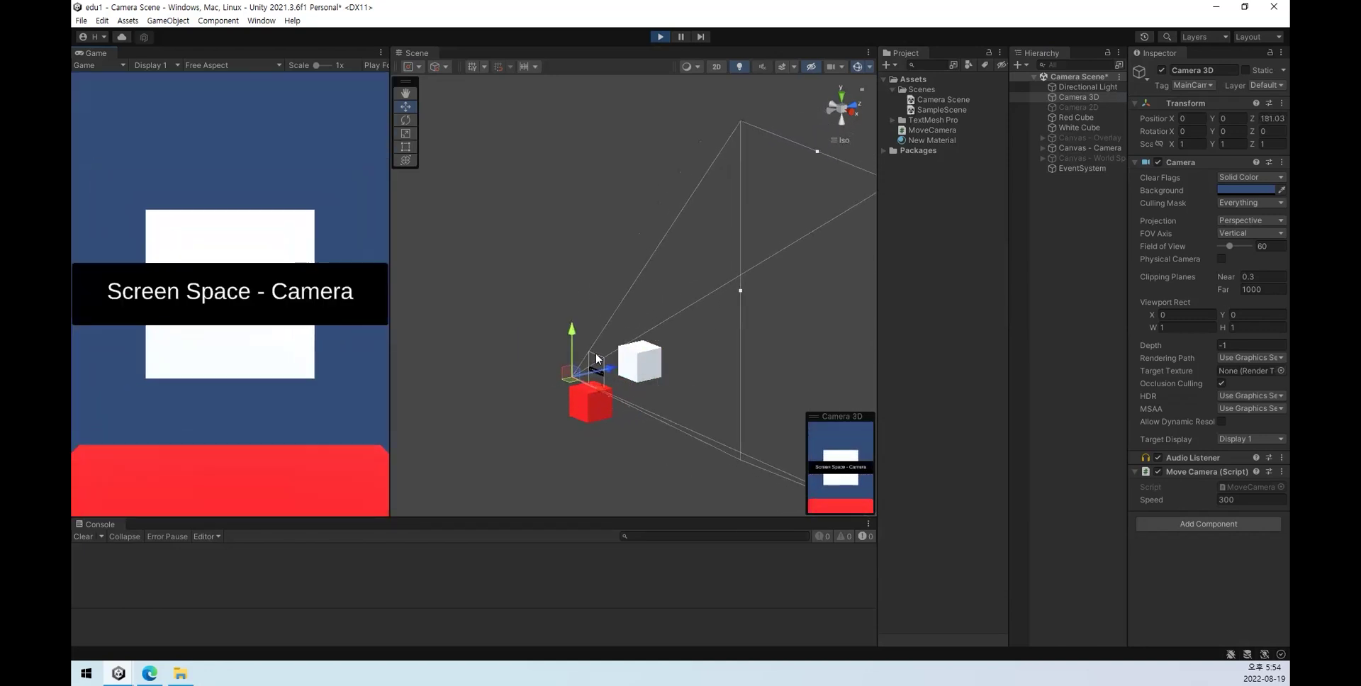
pyautogui.press('s')
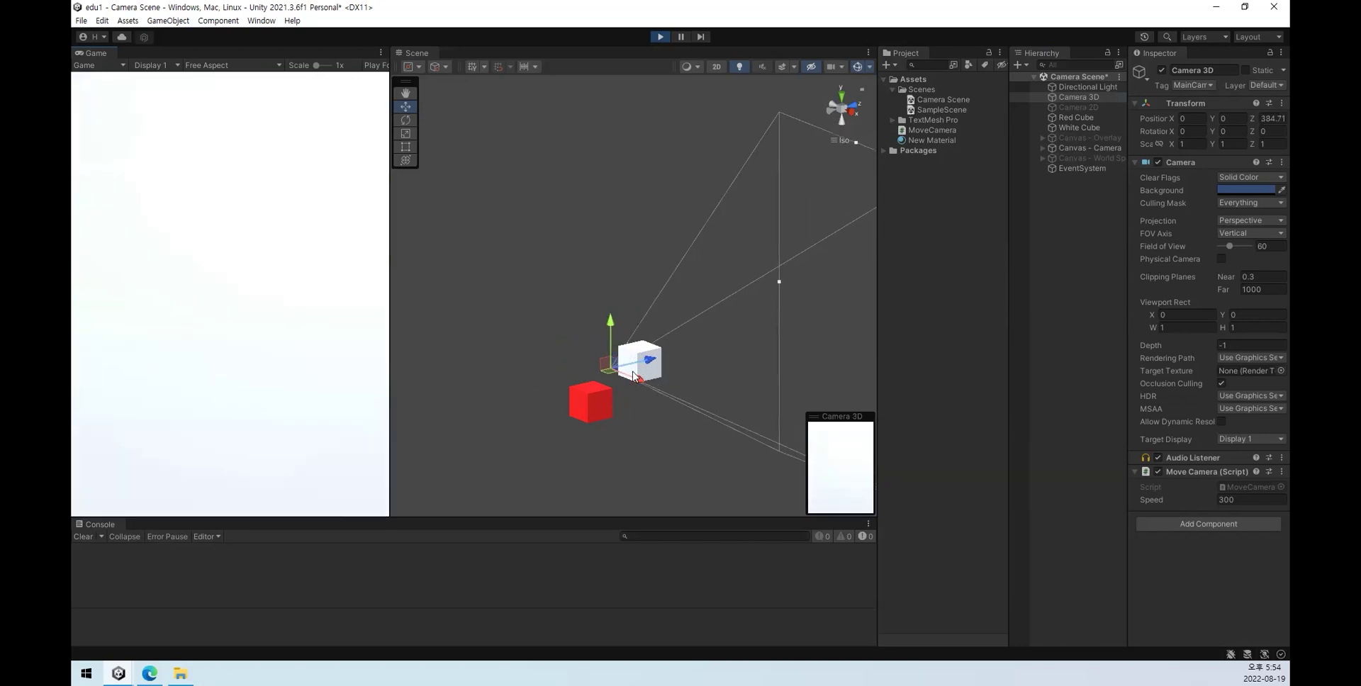
pyautogui.press('w')
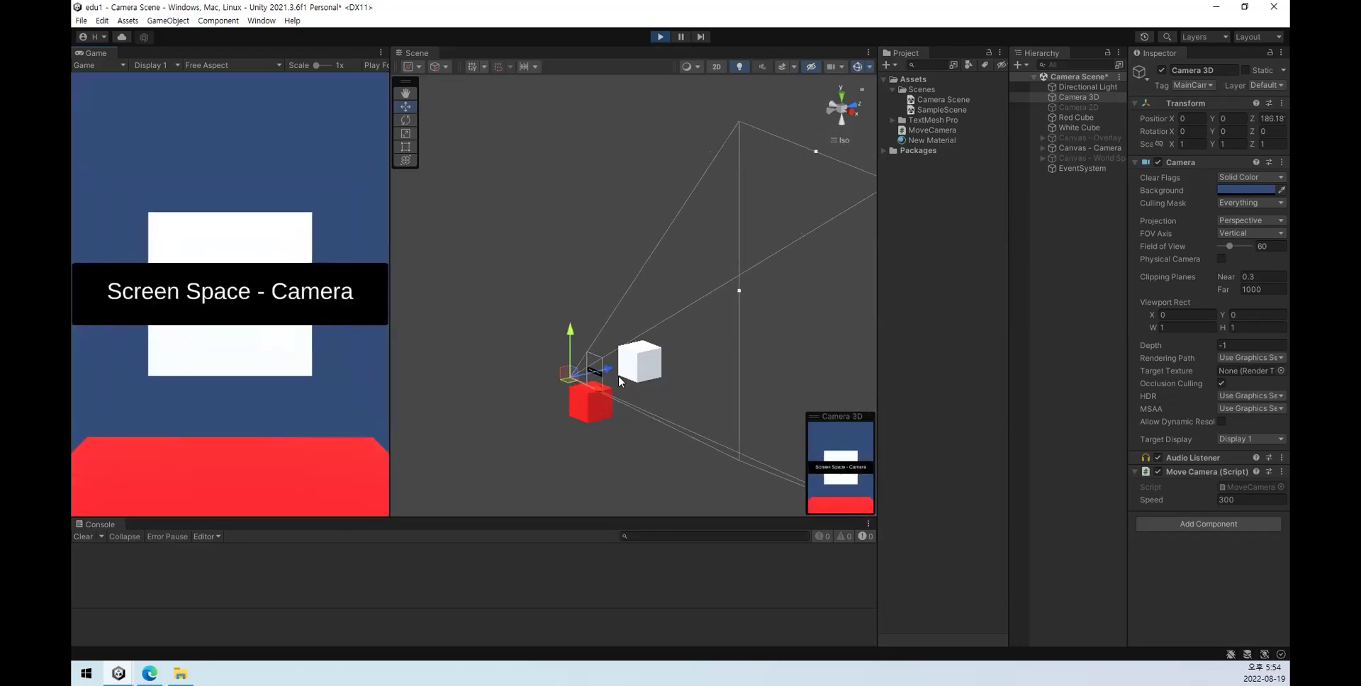
pyautogui.press('s')
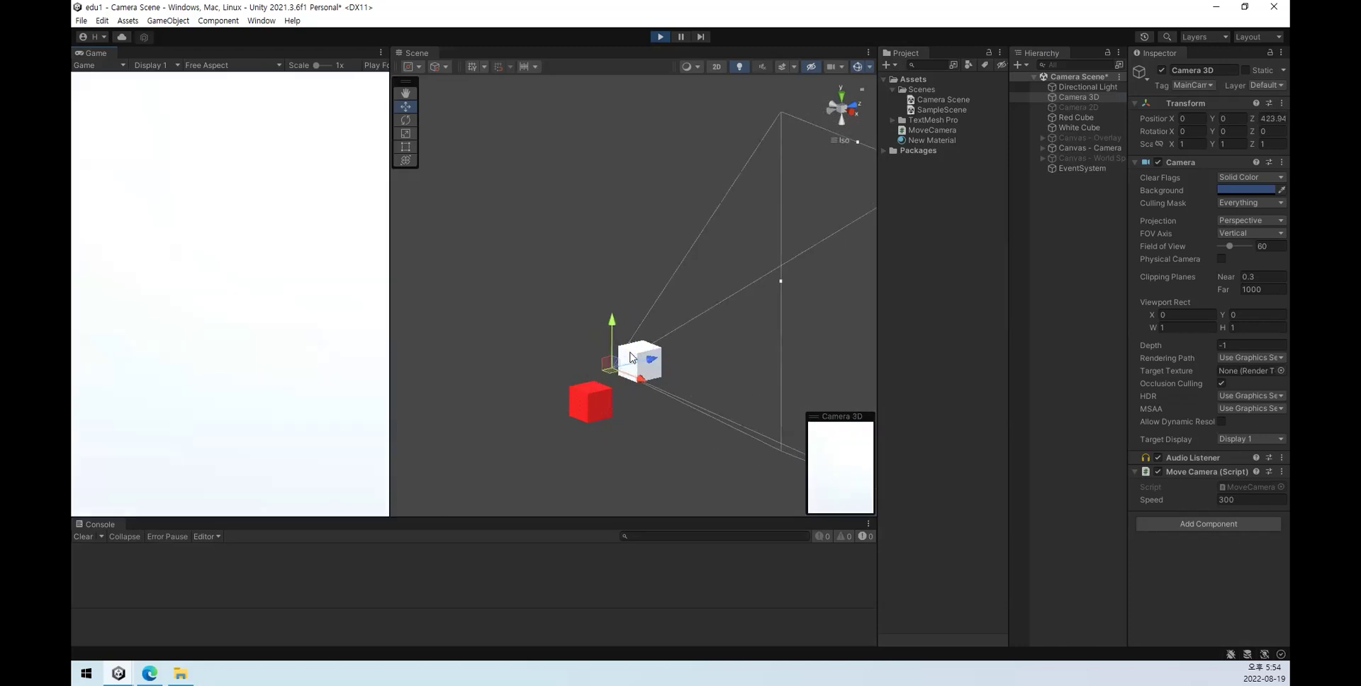
# Step: Select the Canvas - Camera object and move the camera along Z to examine how the canvas position follows it
pyautogui.click(1091, 148)
pyautogui.press('w')
pyautogui.press('s')
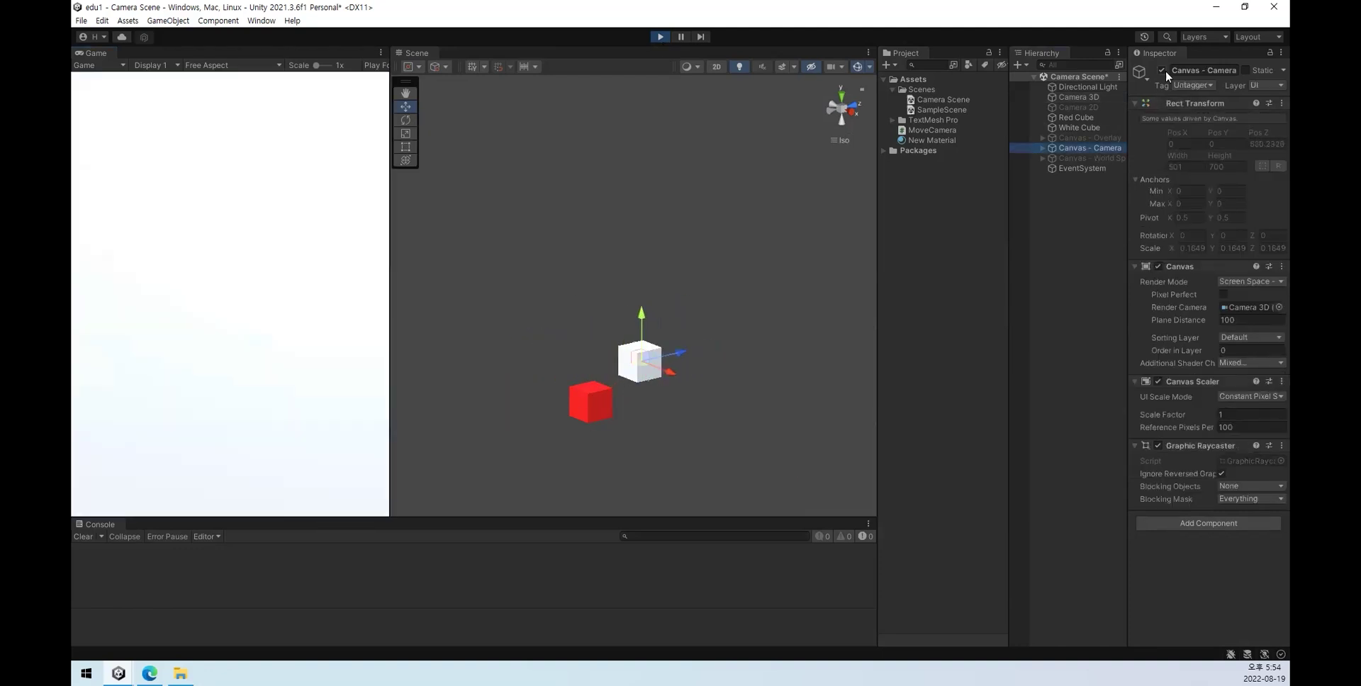
pyautogui.press('w')
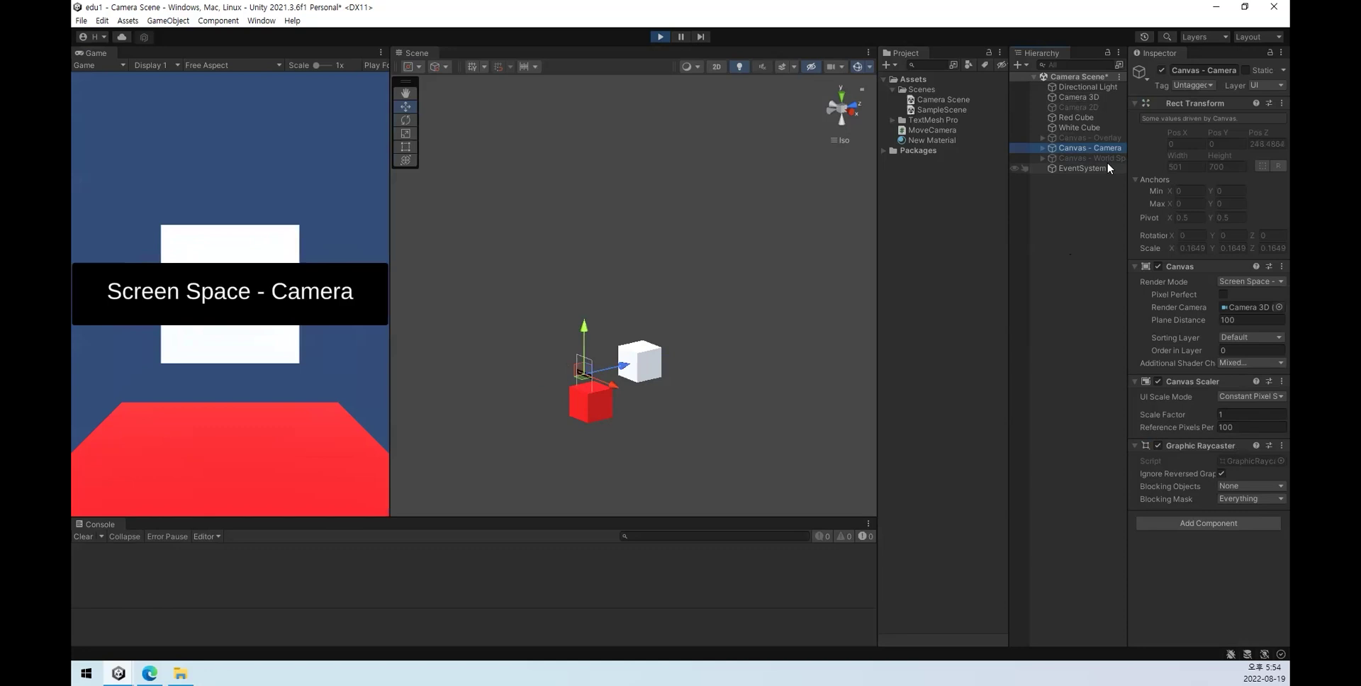
pyautogui.press('s')
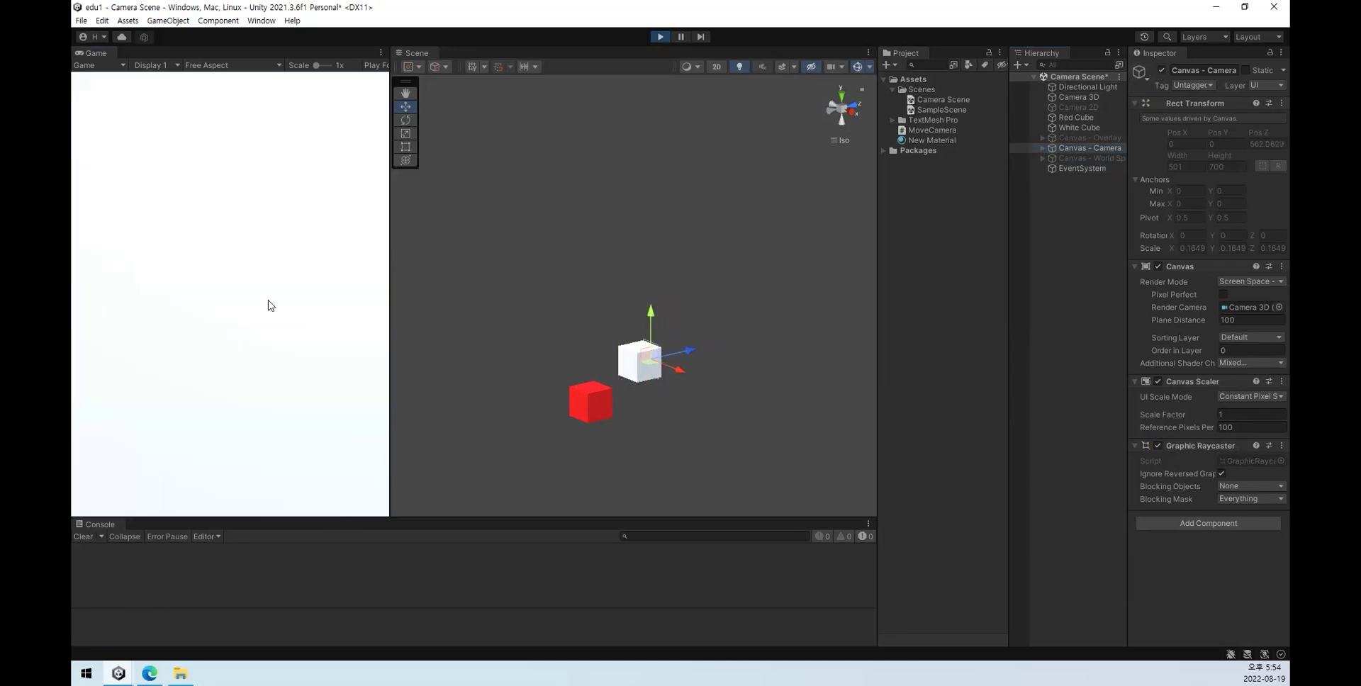
# Step: Deactivate the Canvas - Camera object and activate the Canvas - World Space object instead
pyautogui.click(1162, 71)
pyautogui.click(1092, 158)
pyautogui.click(1161, 71)
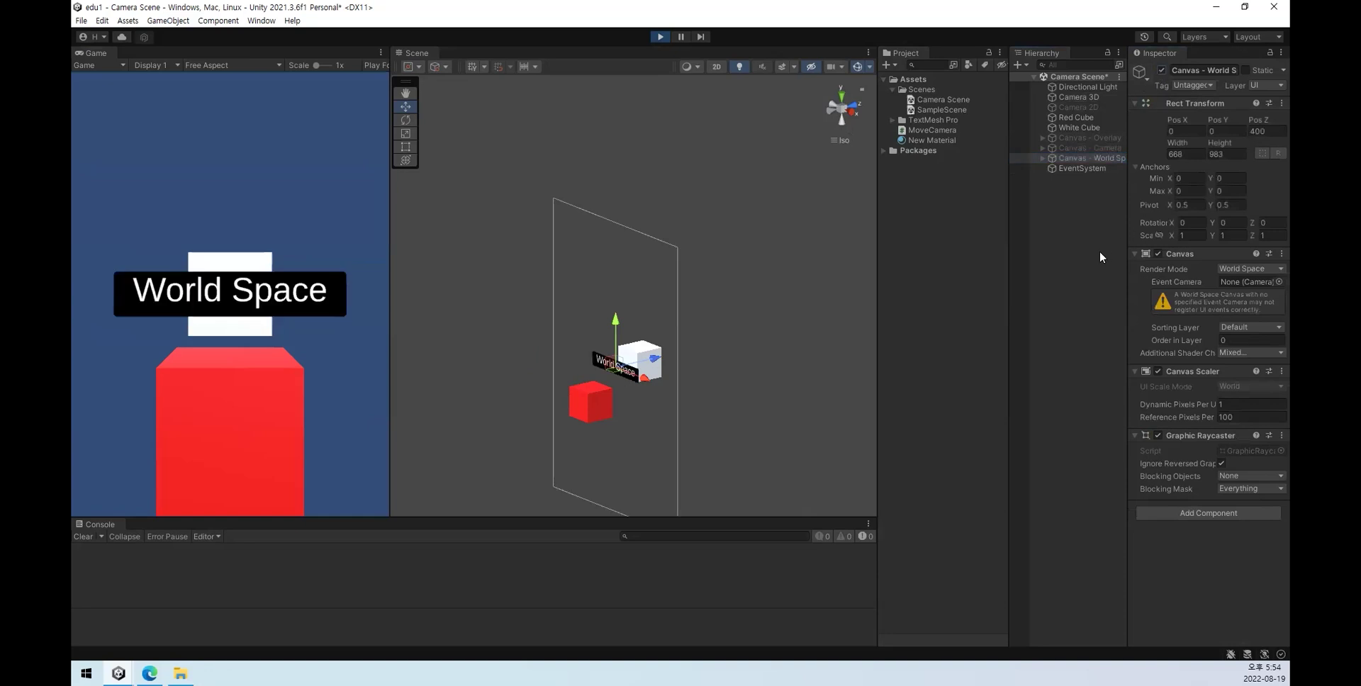
# Step: Select Camera 3D and move it repeatedly forward and backward along Z to examine how the World Space canvas behaves relative to the cubes
pyautogui.click(1087, 97)
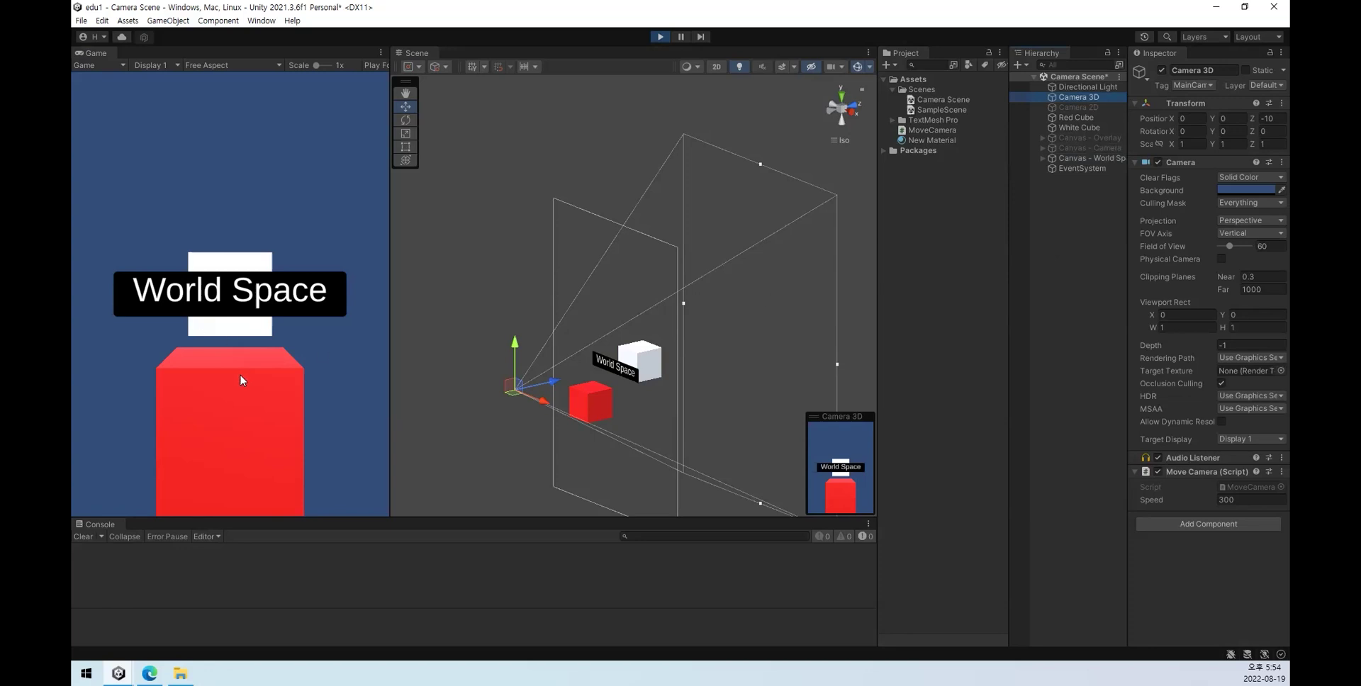
pyautogui.press('w')
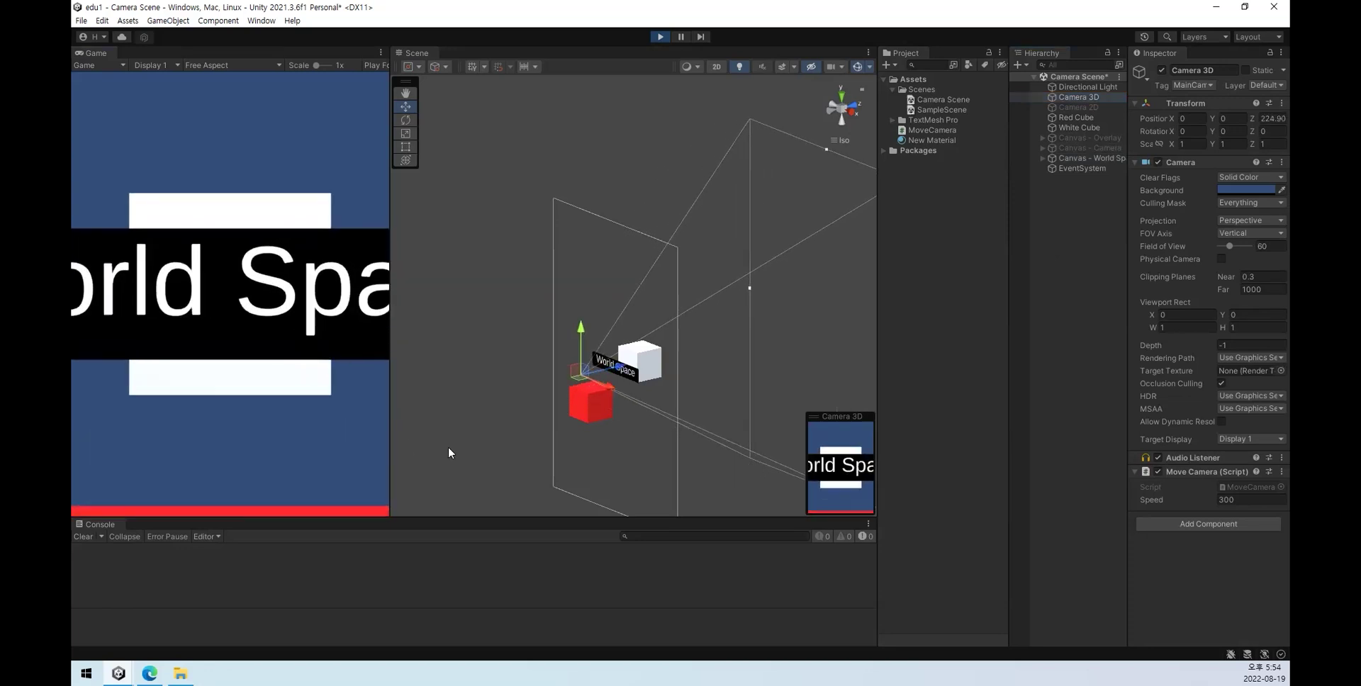
pyautogui.press('s')
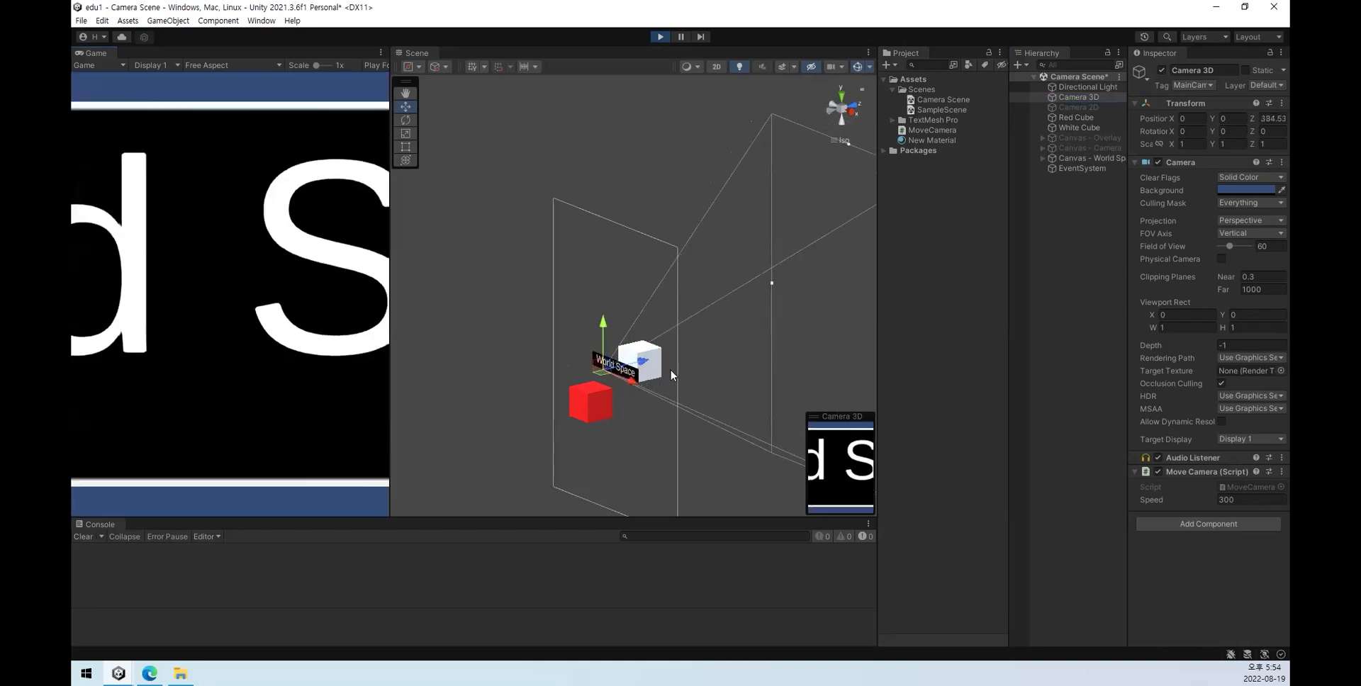
pyautogui.press('w')
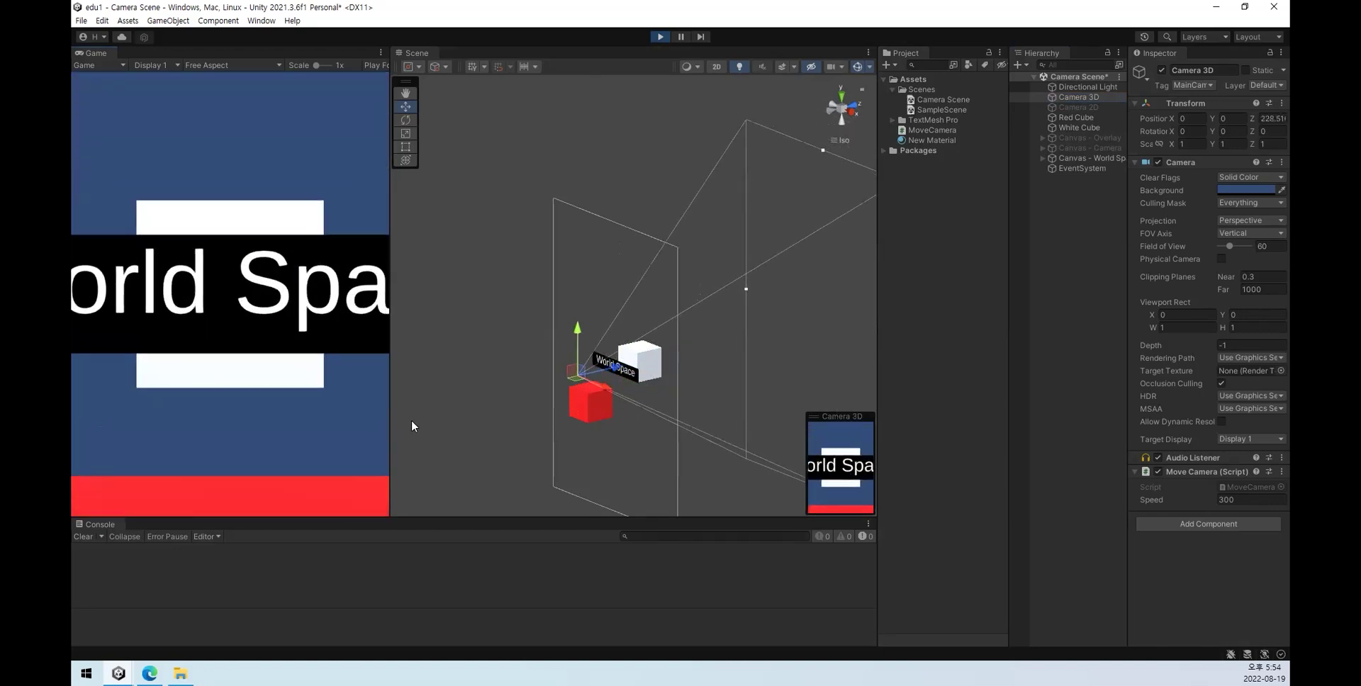
pyautogui.press('s')
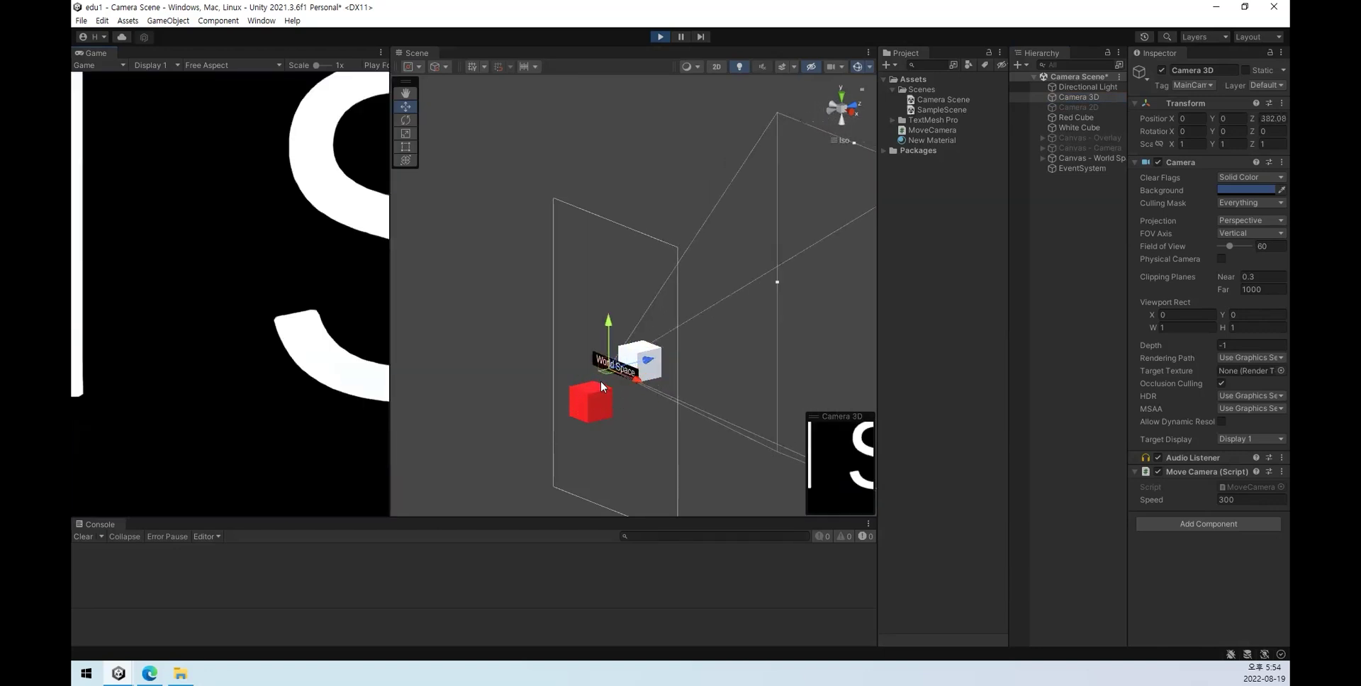
pyautogui.press('w')
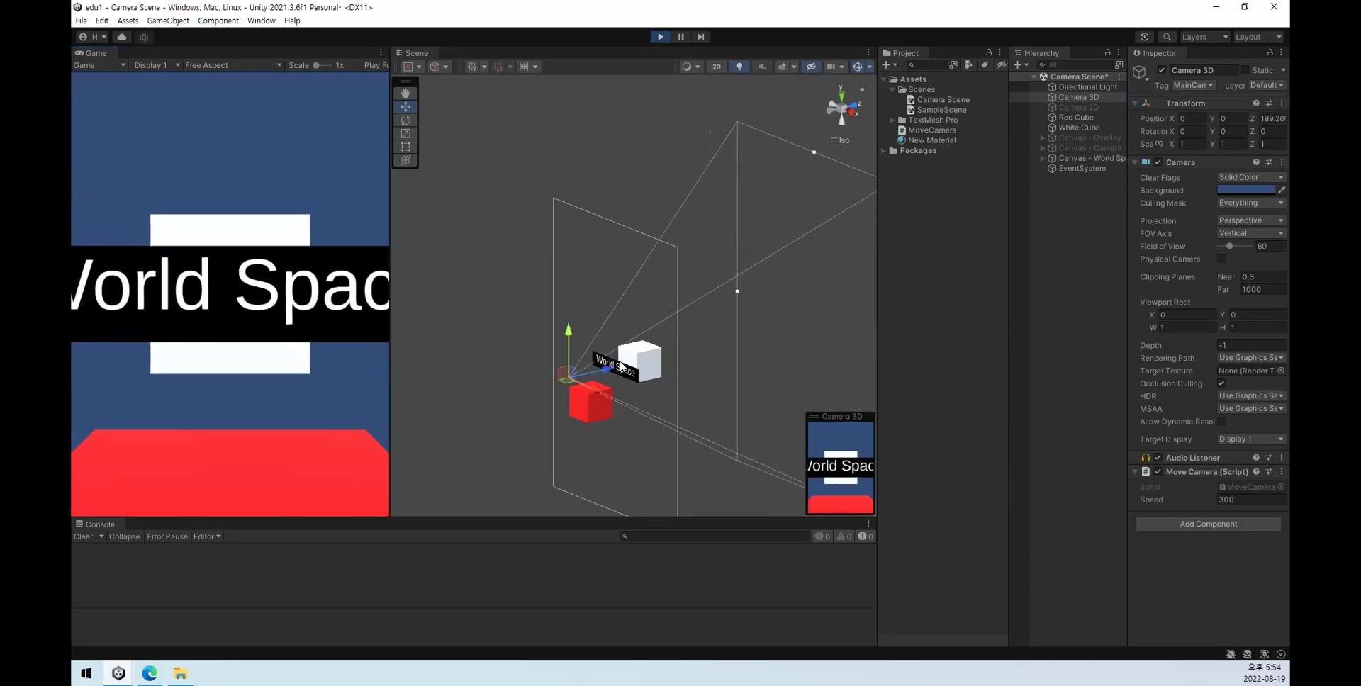
pyautogui.press('s')
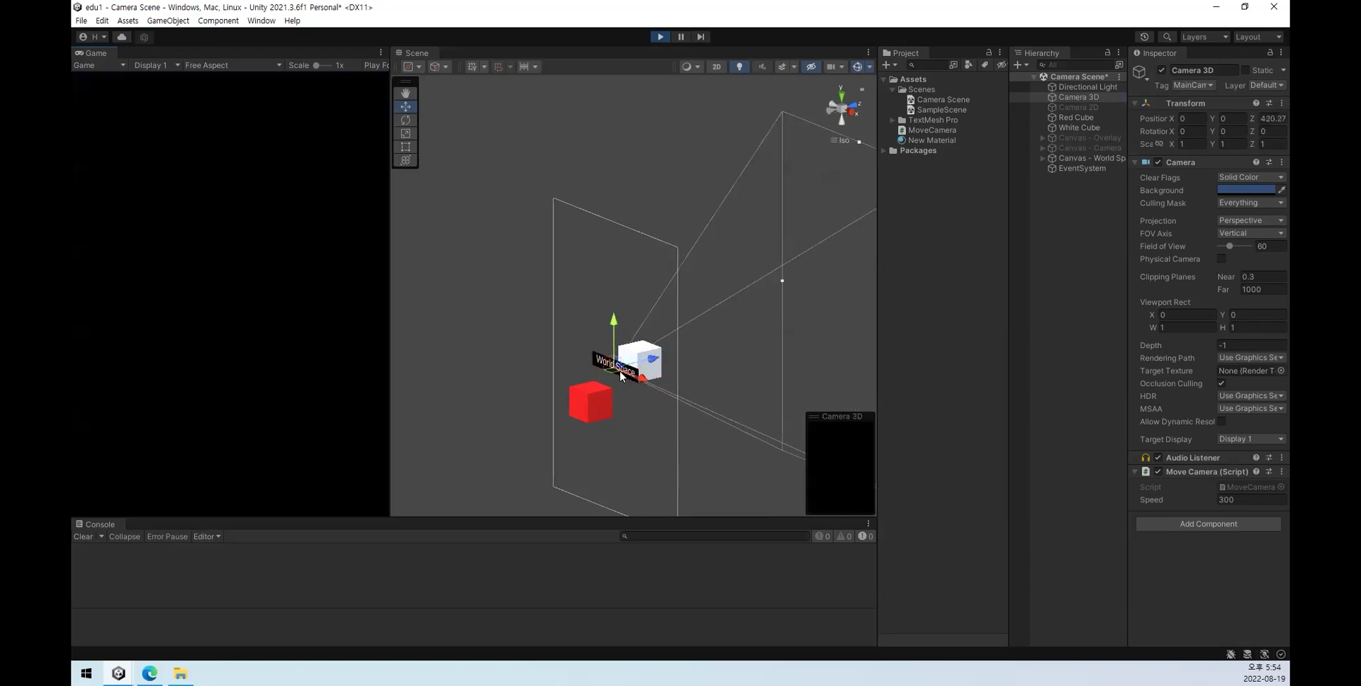
pyautogui.press('w')
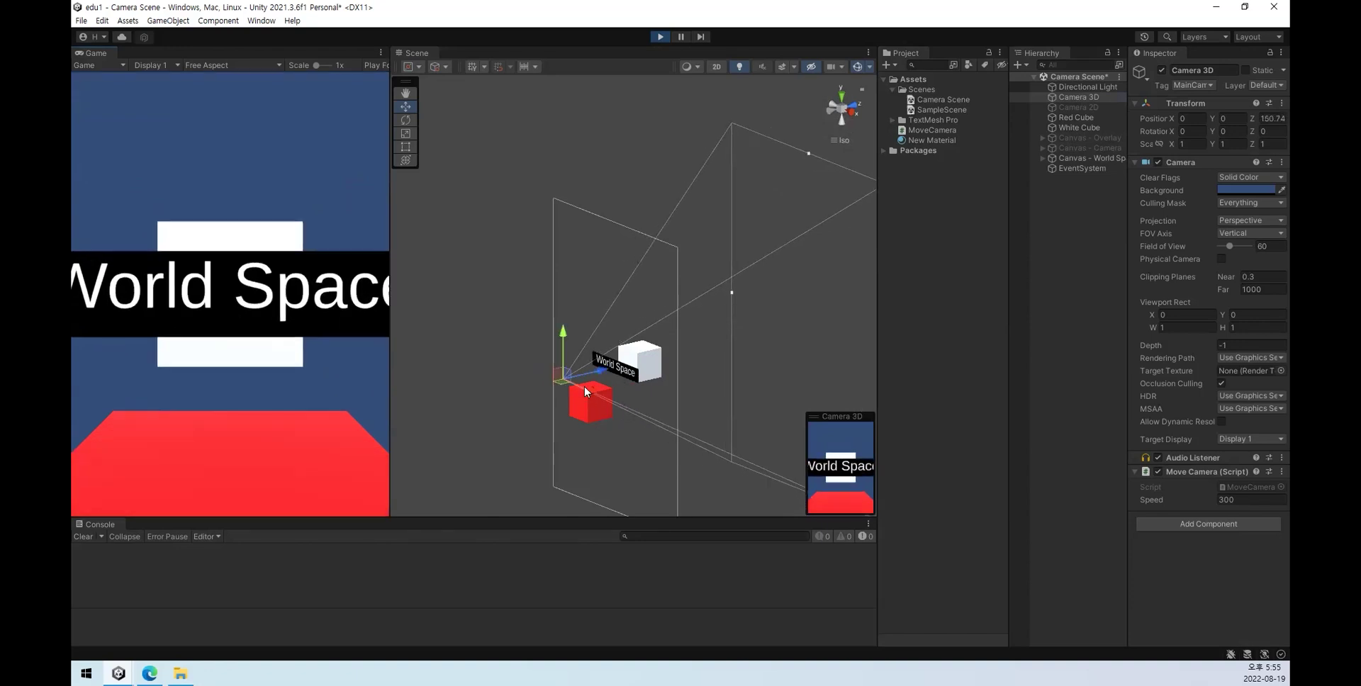
pyautogui.press('w')
pyautogui.press('s')
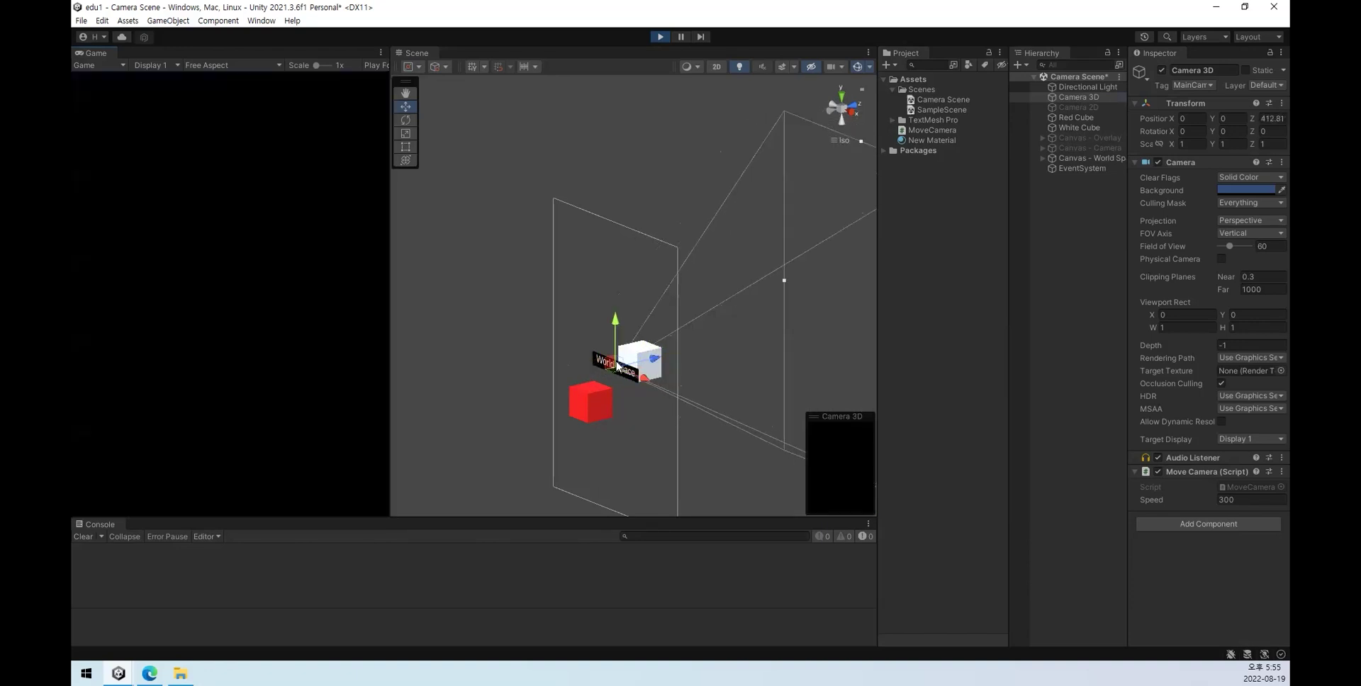
pyautogui.press('w')
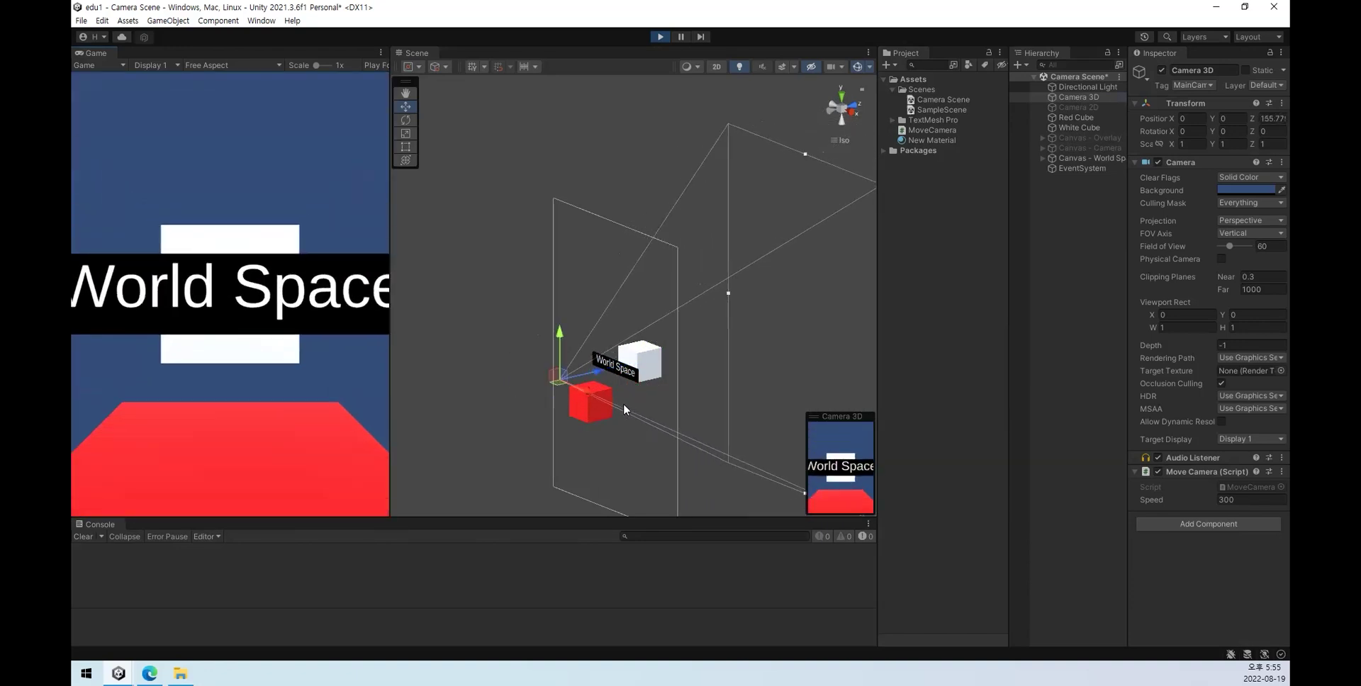
pyautogui.press('s')
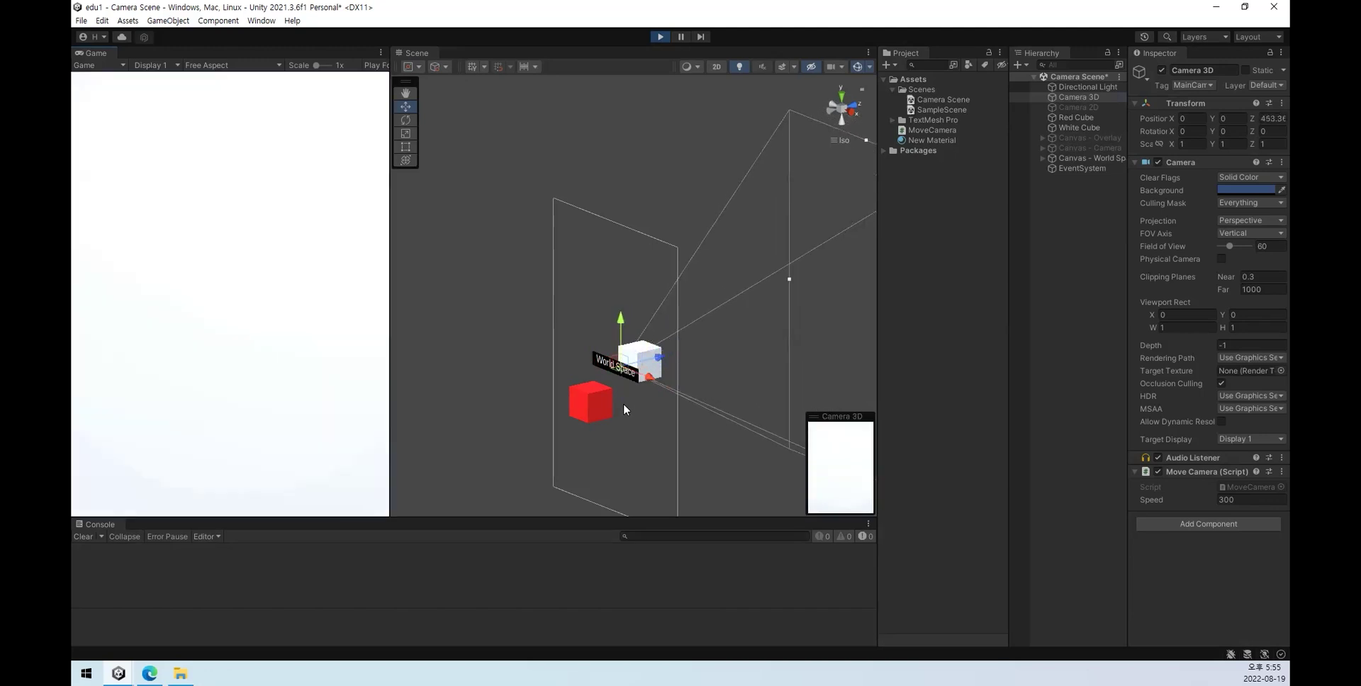
pyautogui.press('w')
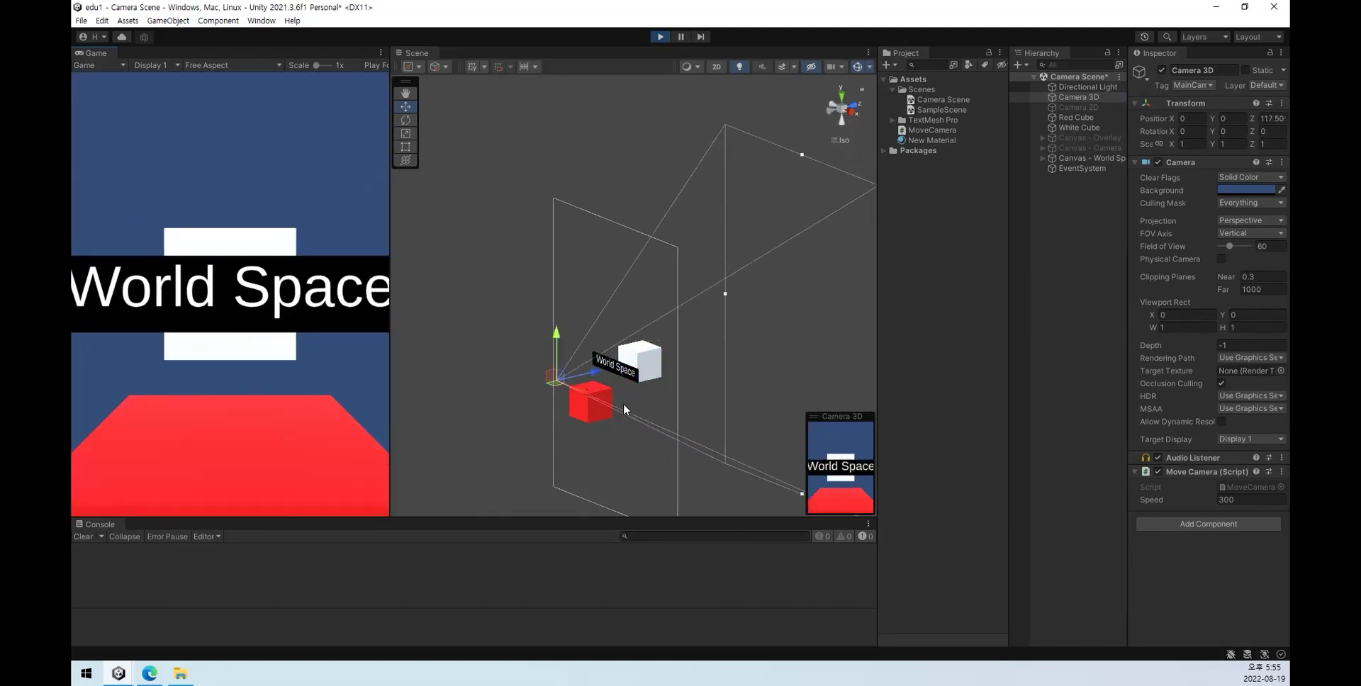
pyautogui.press('s')
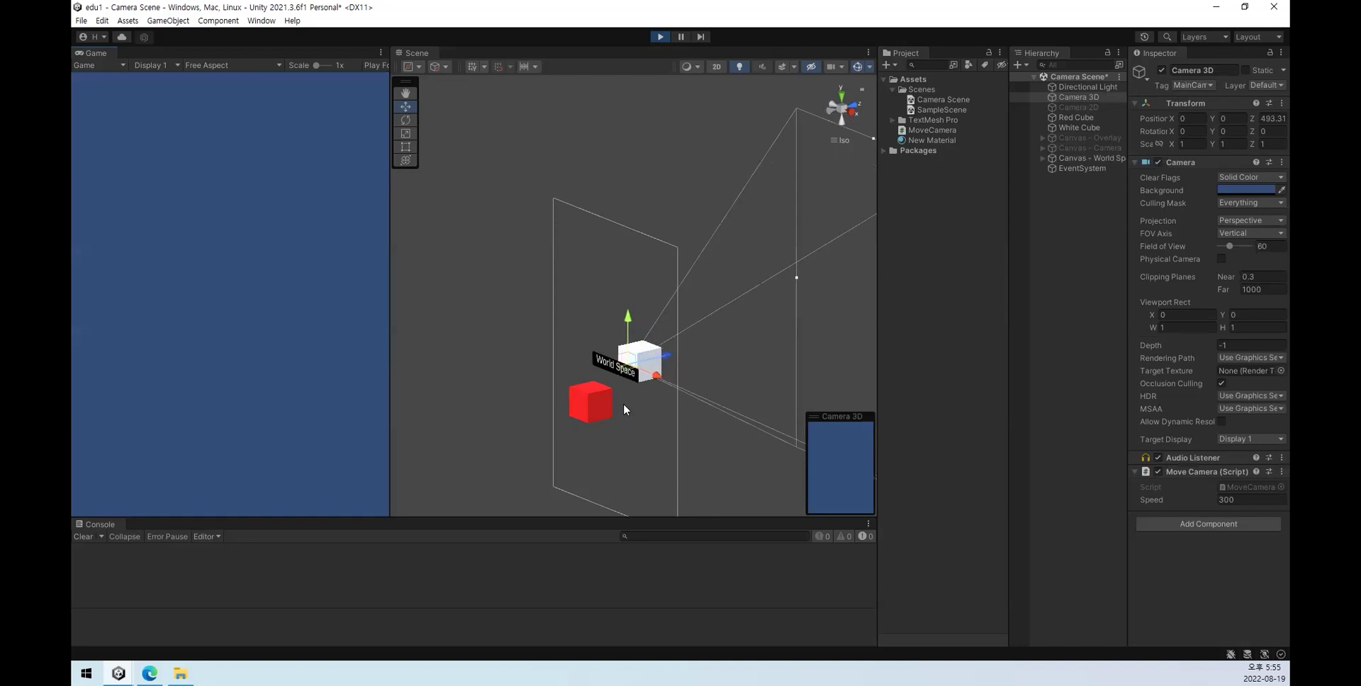
pyautogui.press('w')
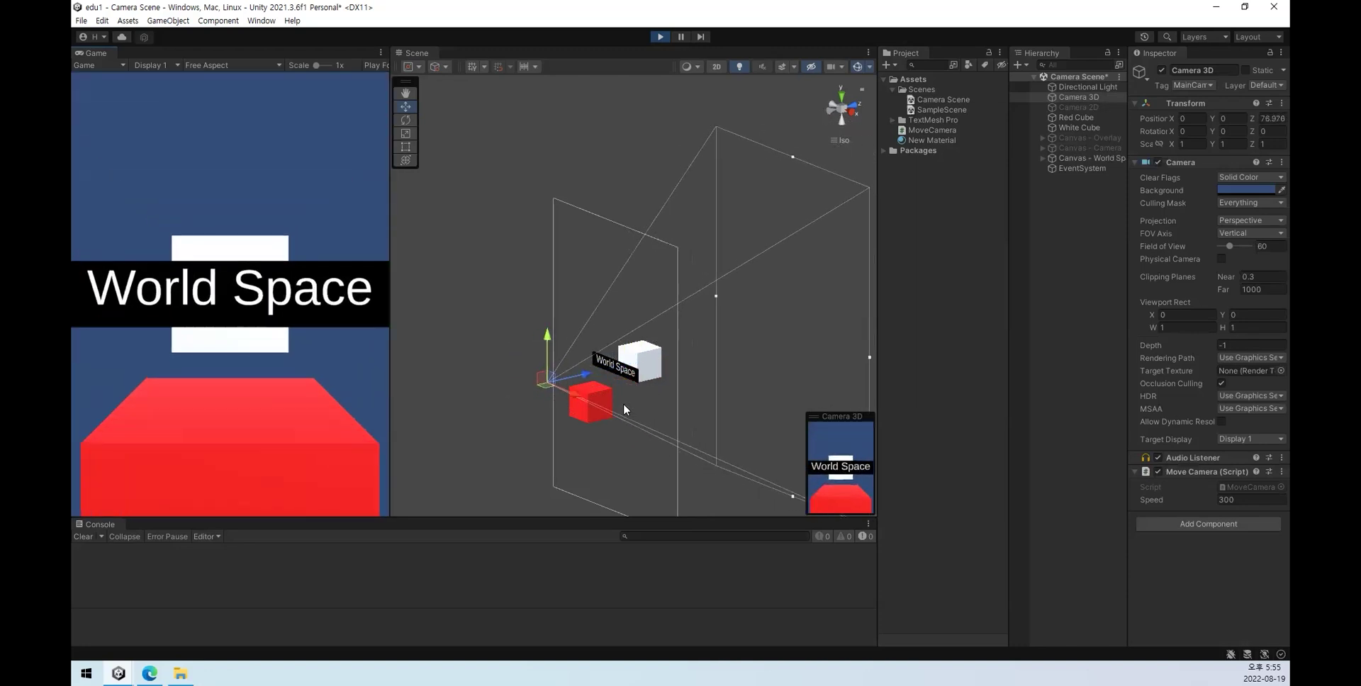
pyautogui.press('s')
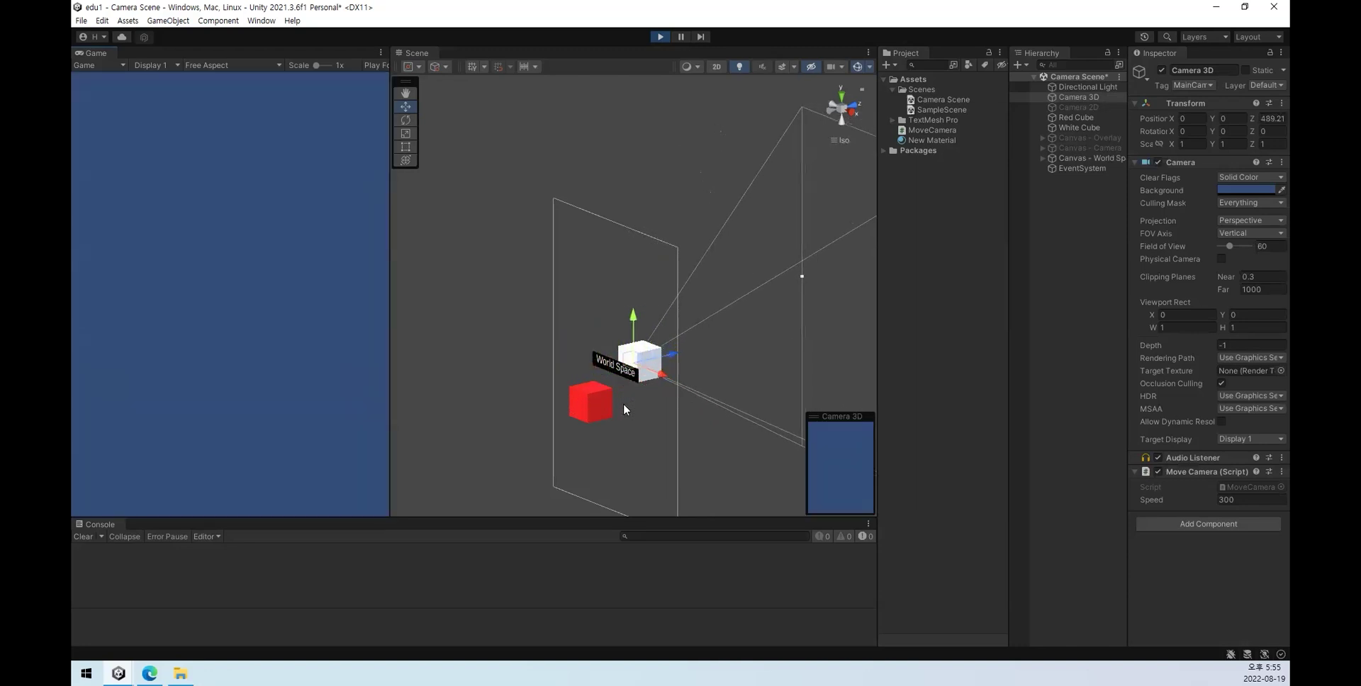
pyautogui.press('w')
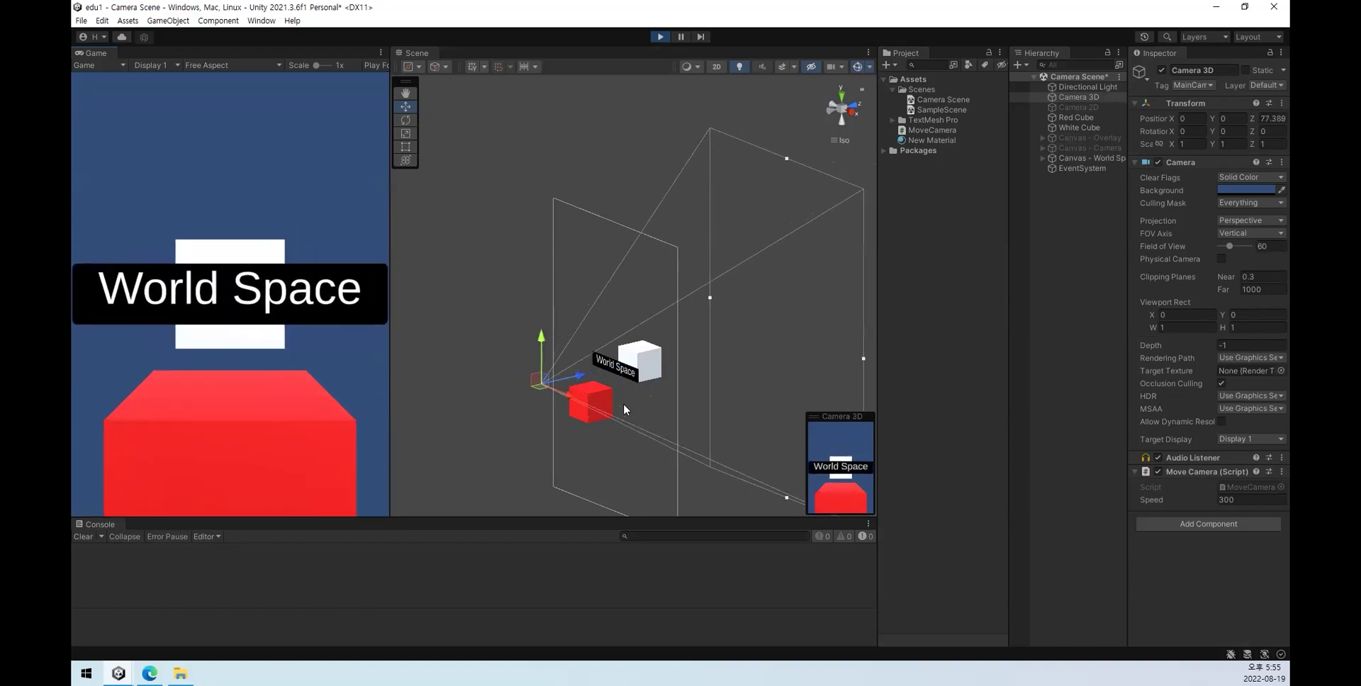
pyautogui.press('s')
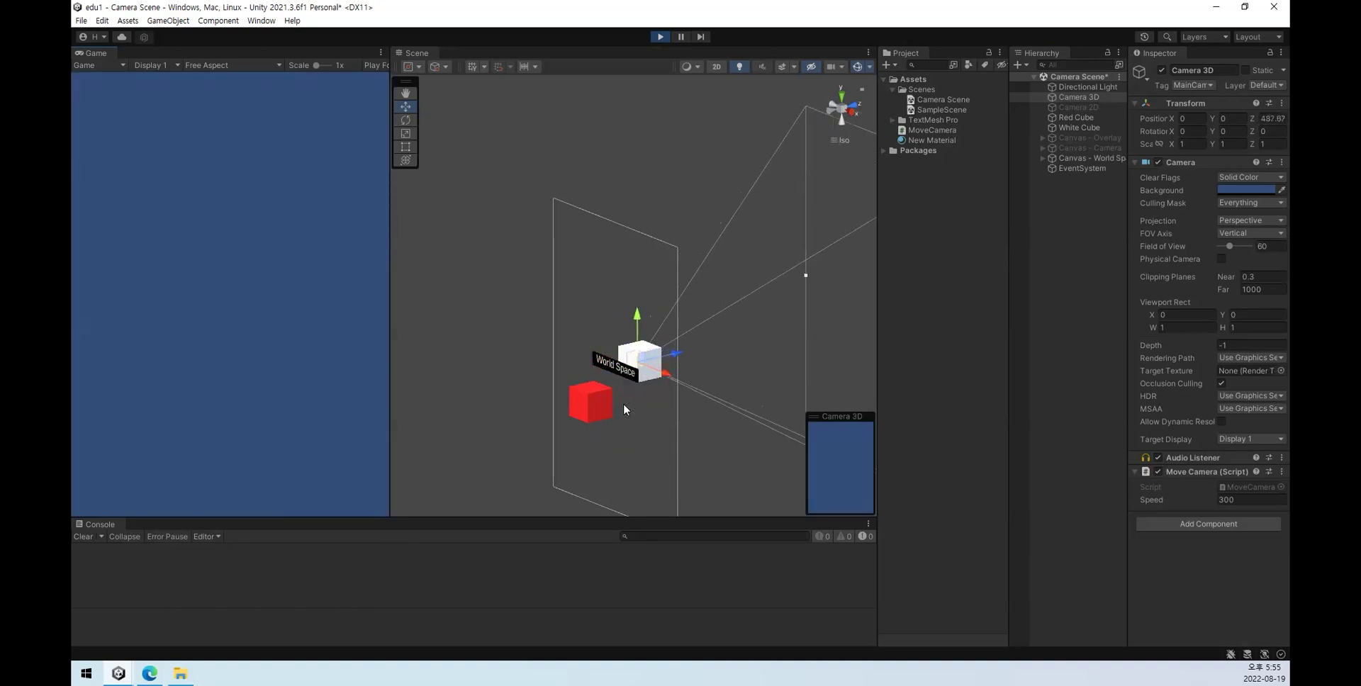
pyautogui.press('w')
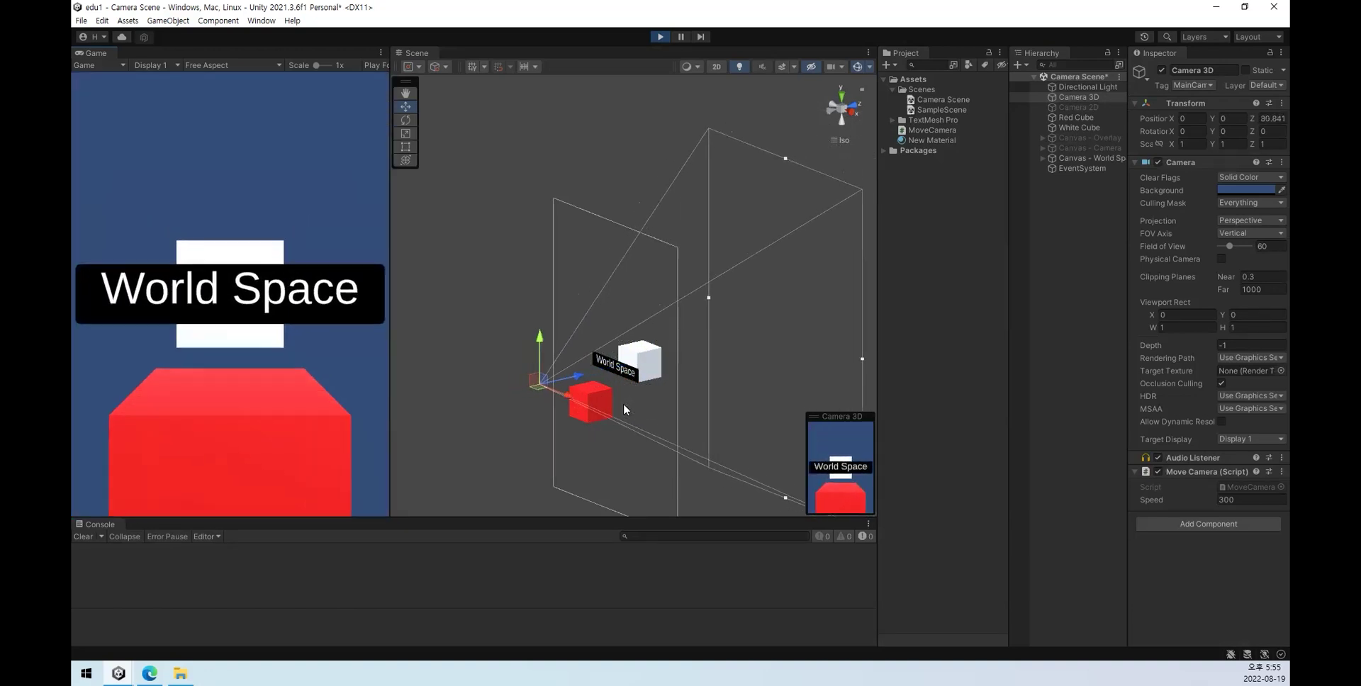
pyautogui.press('s')
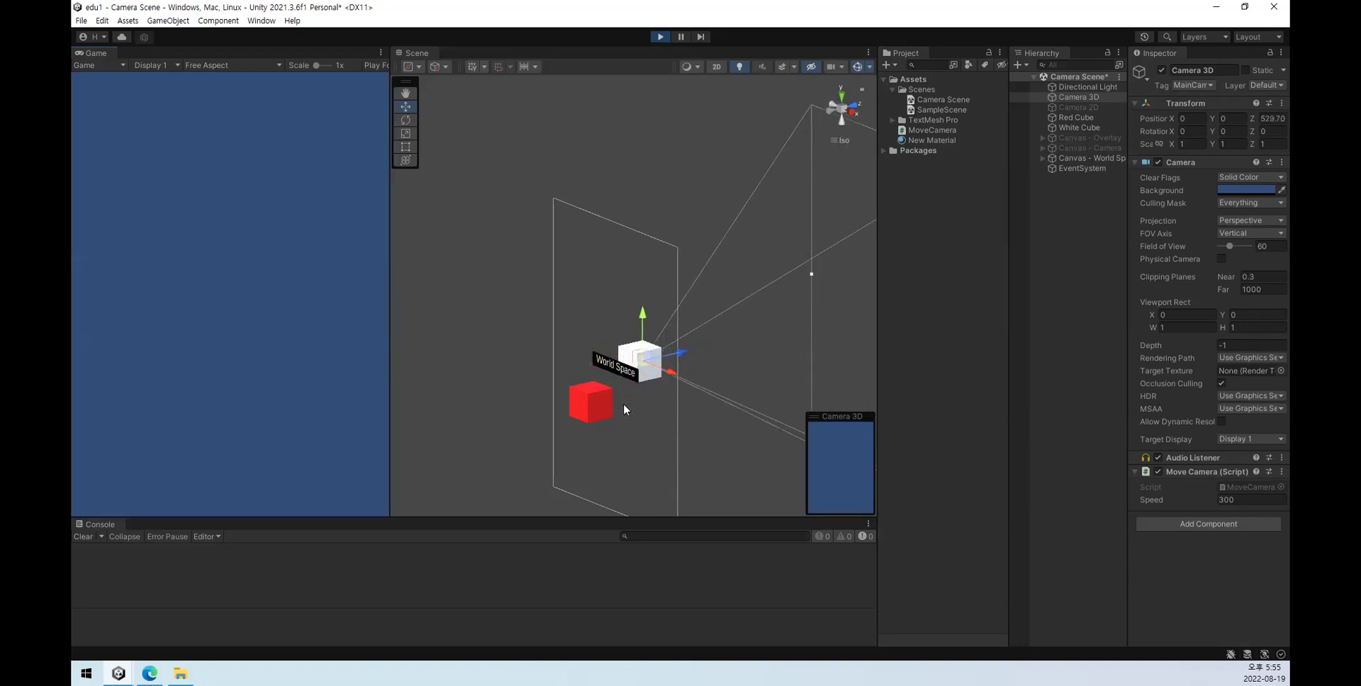
pyautogui.press('w')
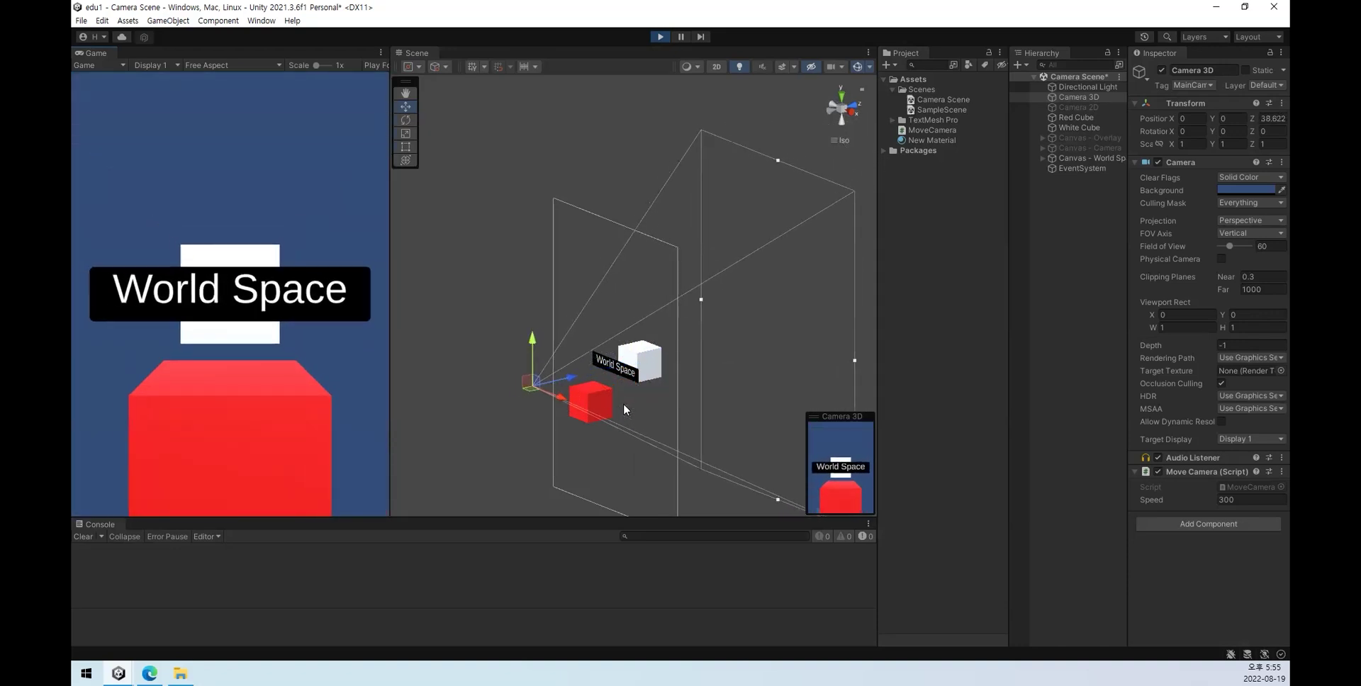
pyautogui.press('s')
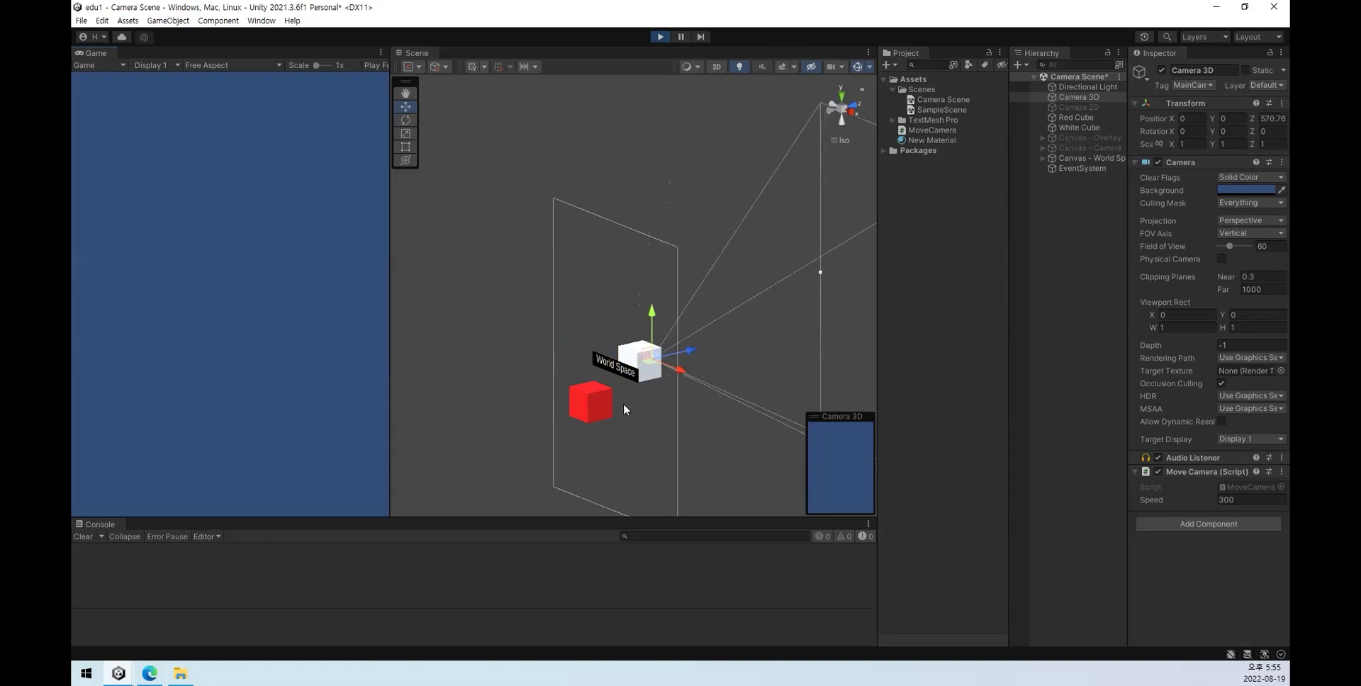
pyautogui.press('w')
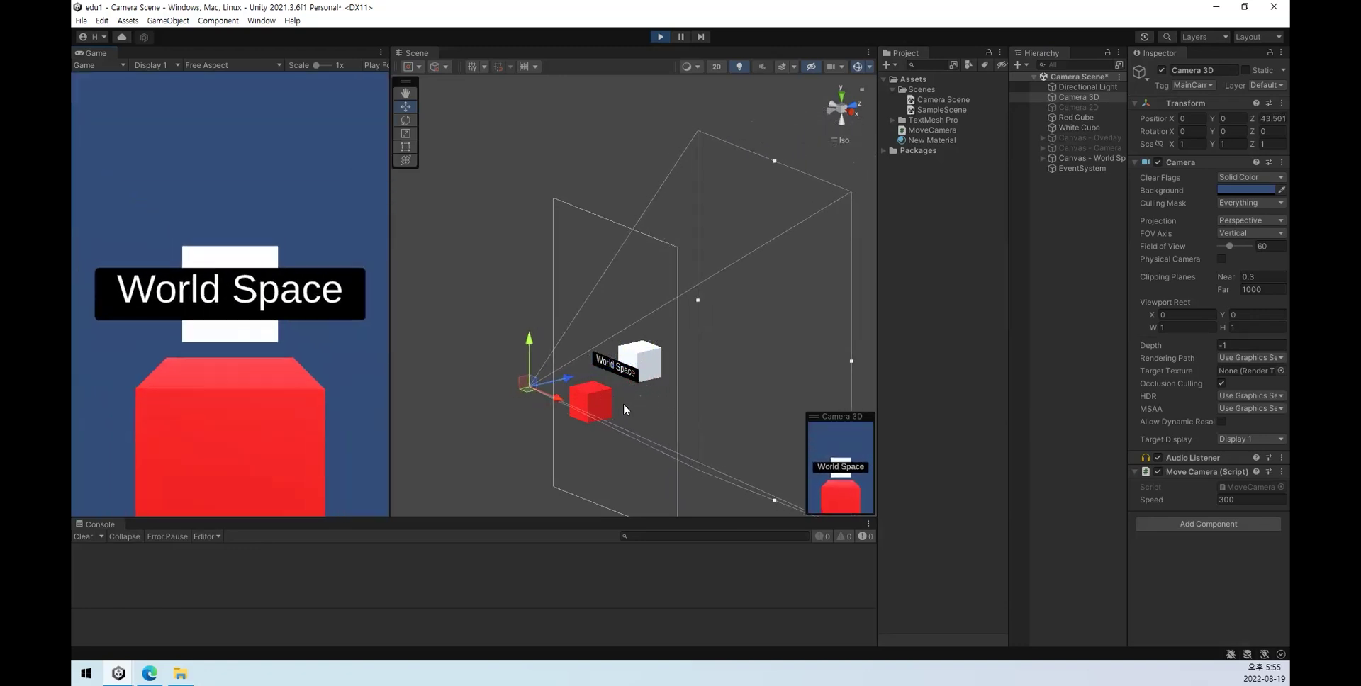
pyautogui.press('s')
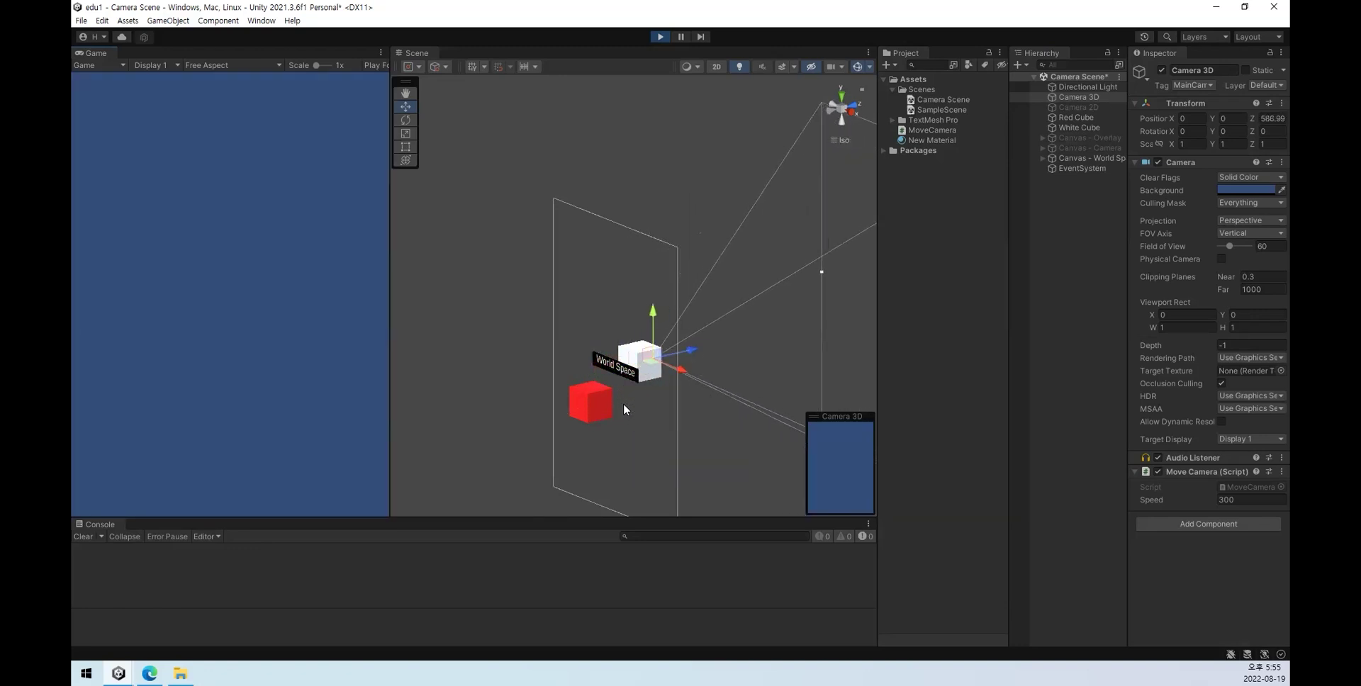
# Step: End the play test and examine how Canvas - Overlay and Canvas - World Space are placed relative to the cubes
pyautogui.press('w')
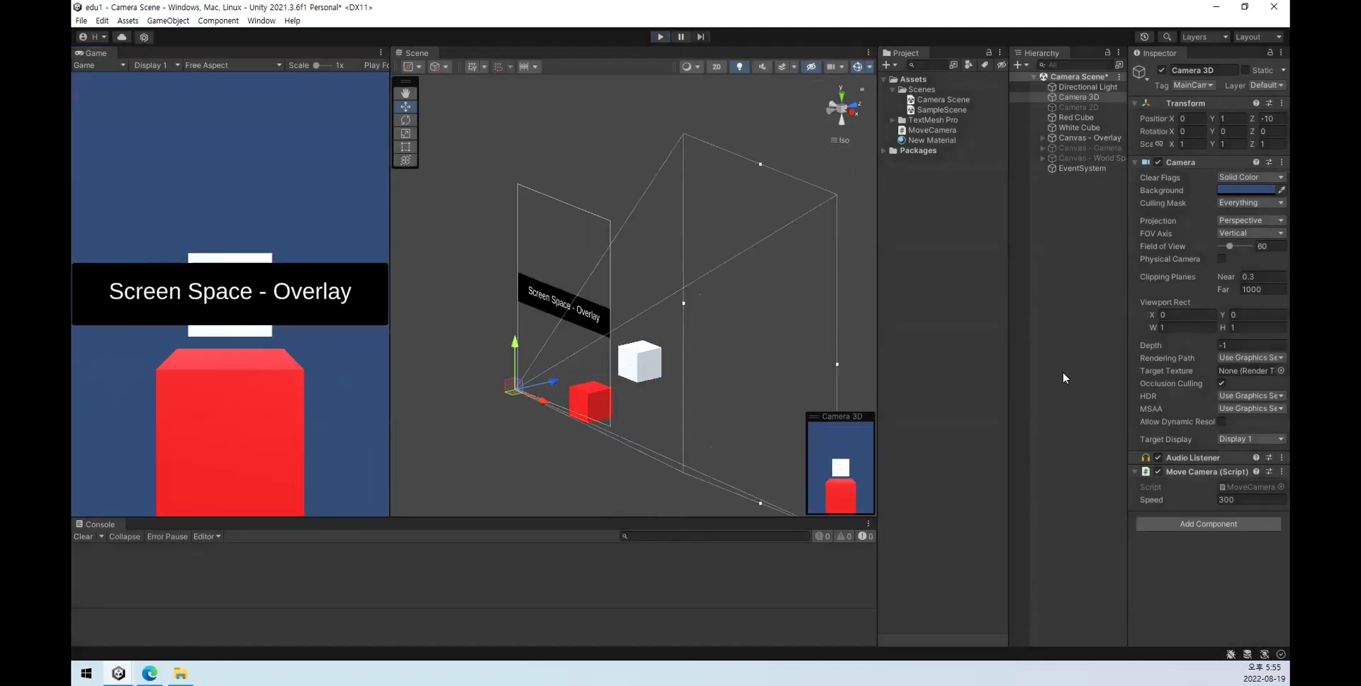
pyautogui.click(1060, 376)
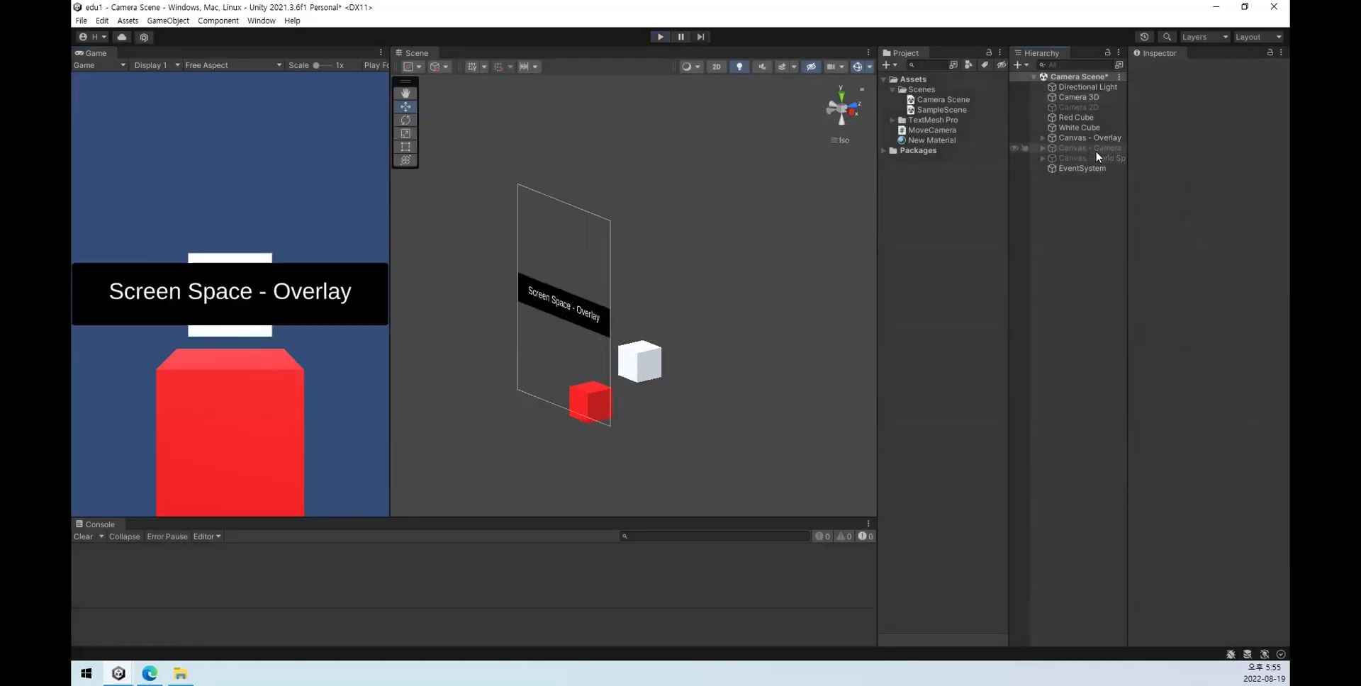
pyautogui.click(1093, 139)
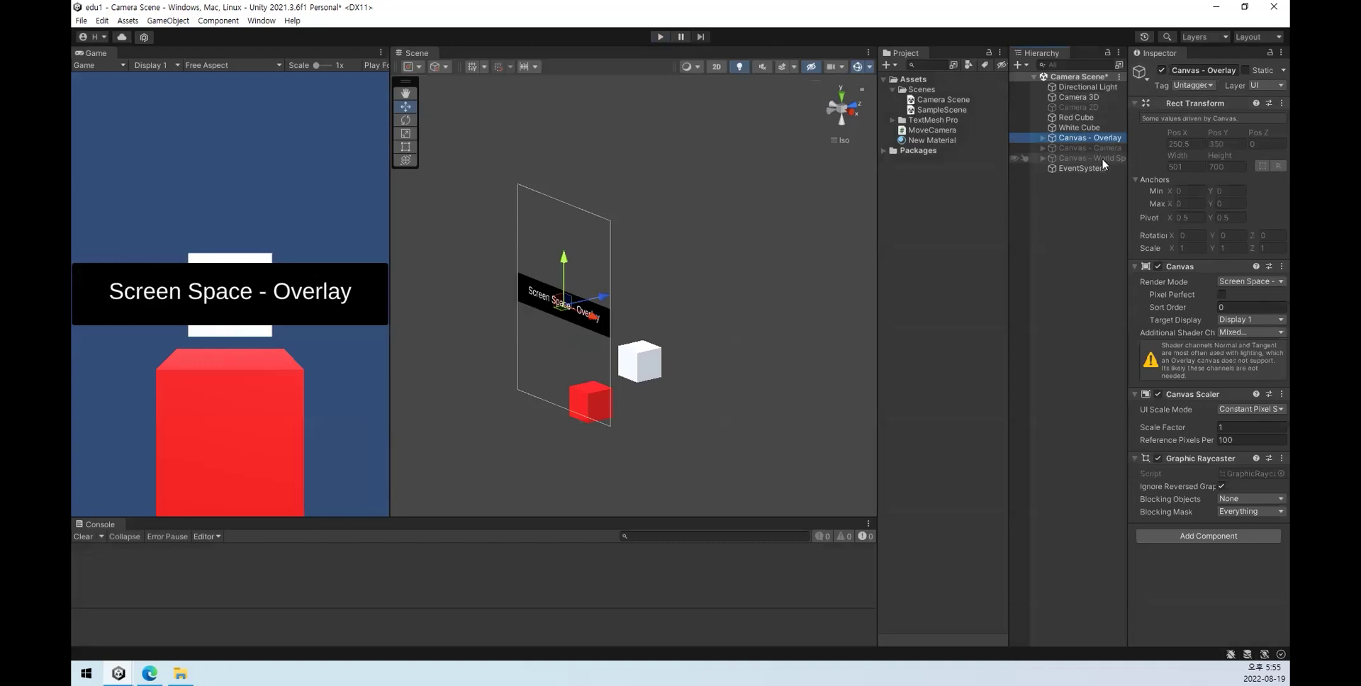
pyautogui.click(1101, 158)
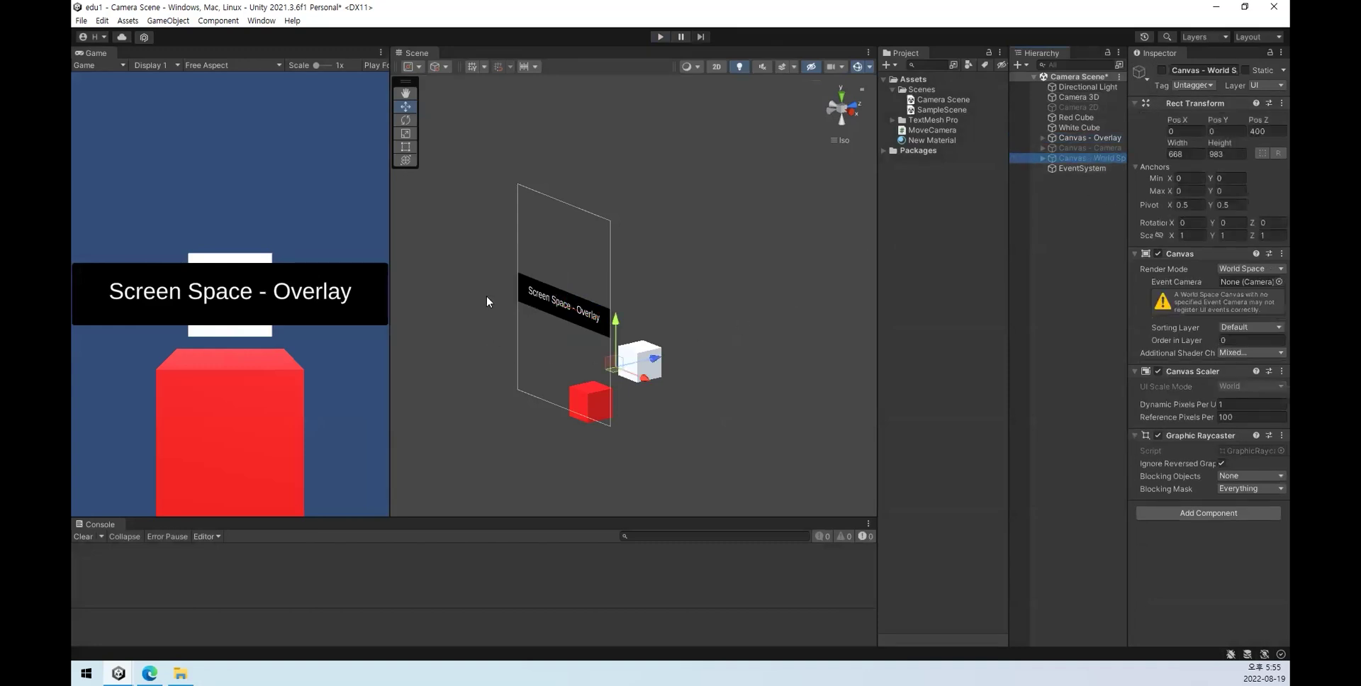
pyautogui.keyDown('alt'); pyautogui.moveTo(720, 363); pyautogui.dragTo(663, 402); pyautogui.keyUp('alt')
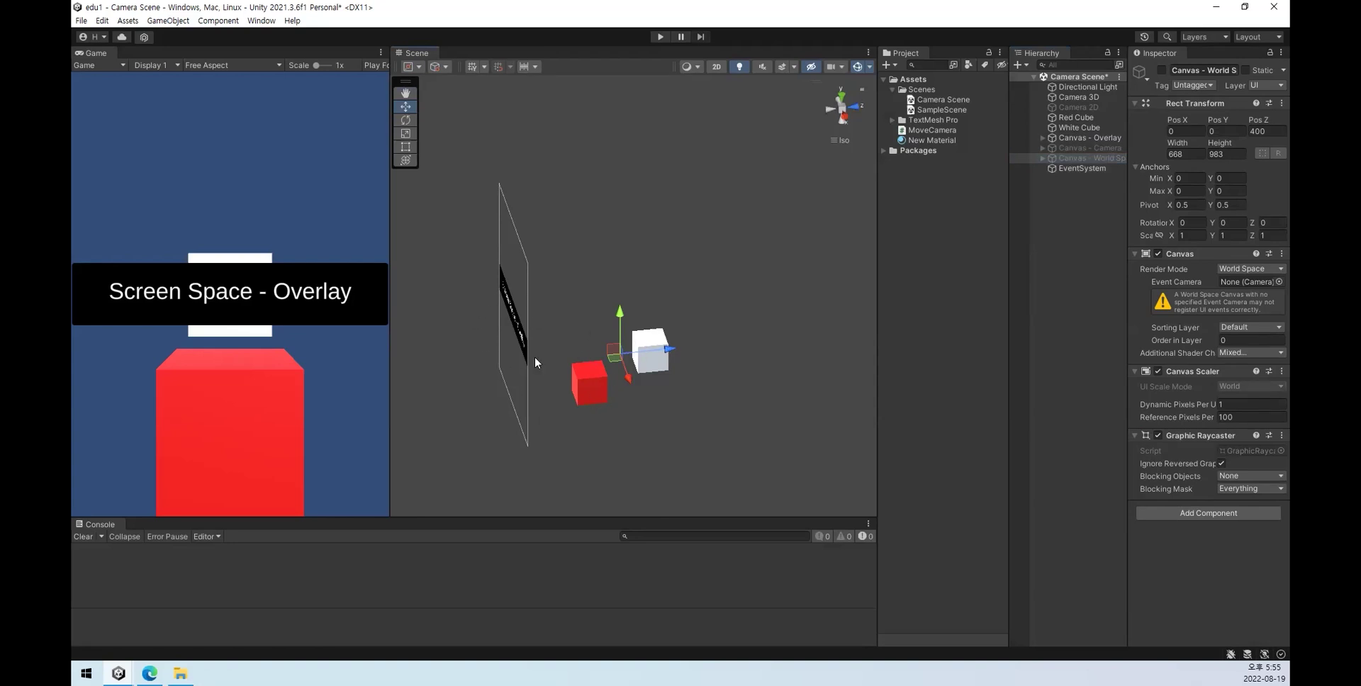
pyautogui.keyDown('alt'); pyautogui.moveTo(563, 415); pyautogui.dragTo(636, 376); pyautogui.keyUp('alt')
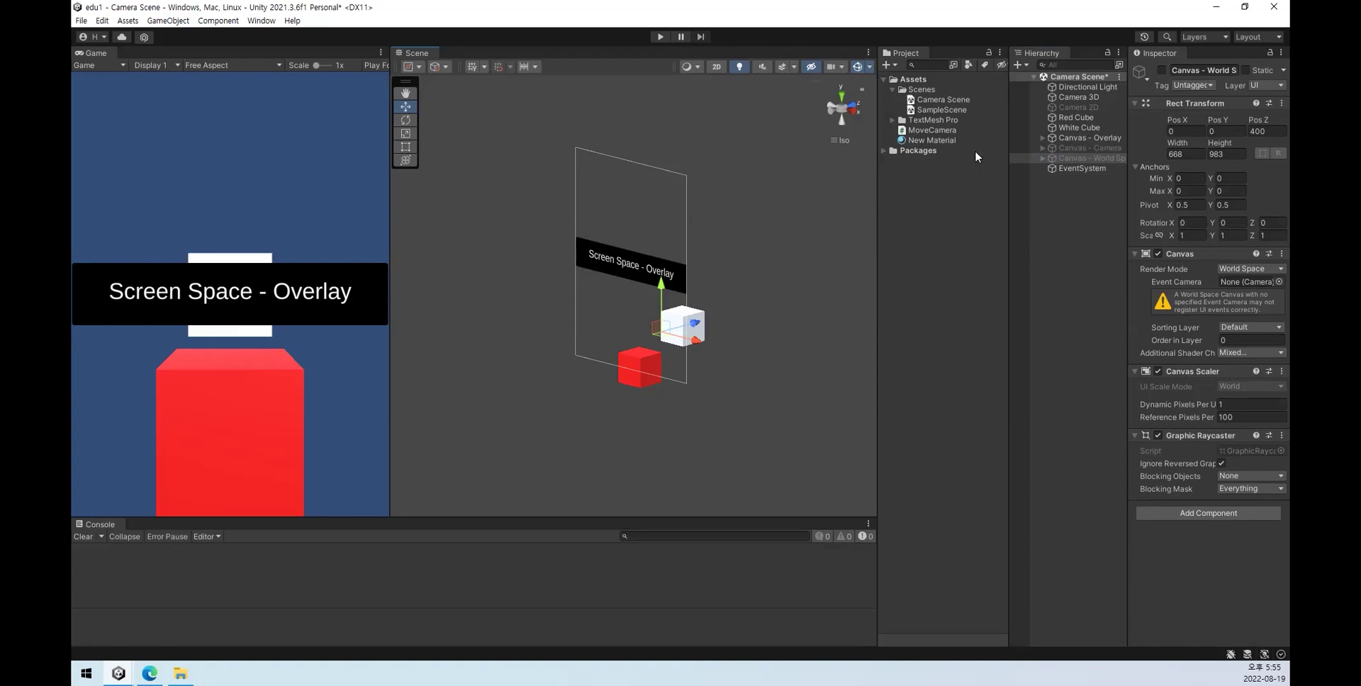
# Step: Try moving Camera 3D forward along Z to the white cube with Canvas - Overlay active, undoing each move
pyautogui.click(1100, 97)
pyautogui.moveTo(604, 348); pyautogui.dragTo(726, 317)
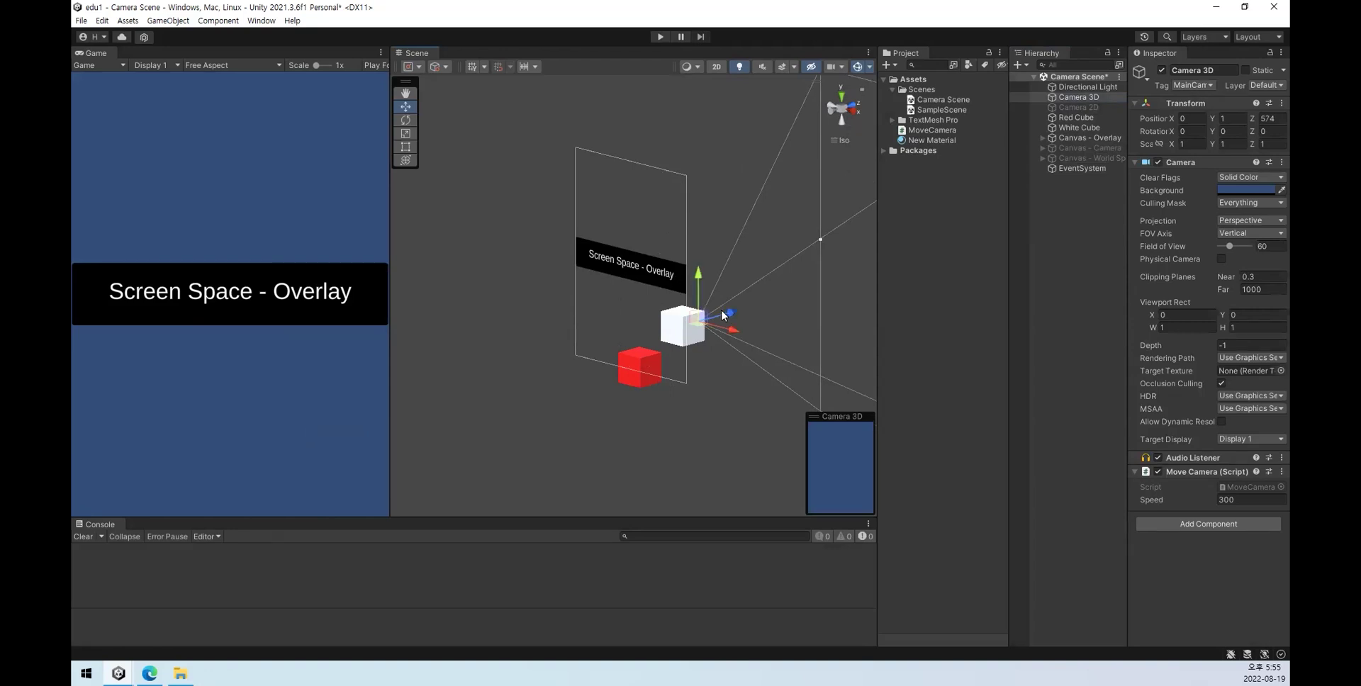
pyautogui.hotkey('ctrl', 'z')
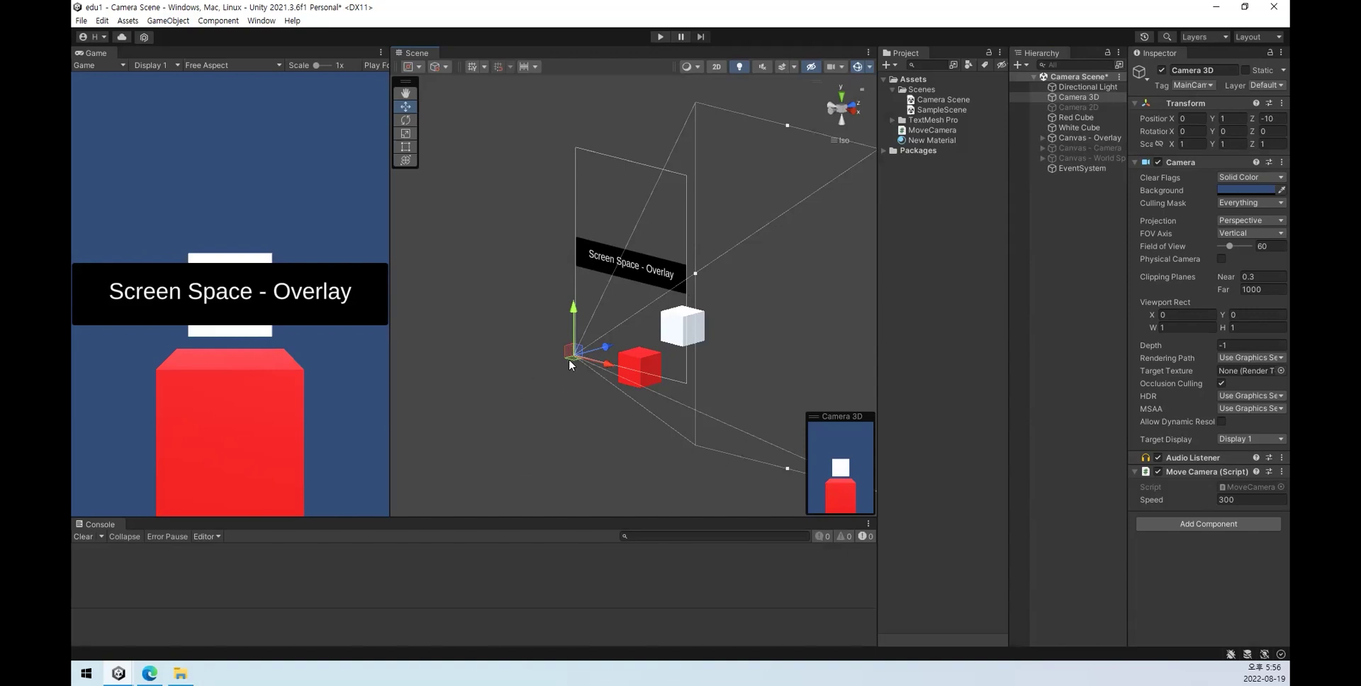
pyautogui.moveTo(602, 352); pyautogui.dragTo(604, 352)
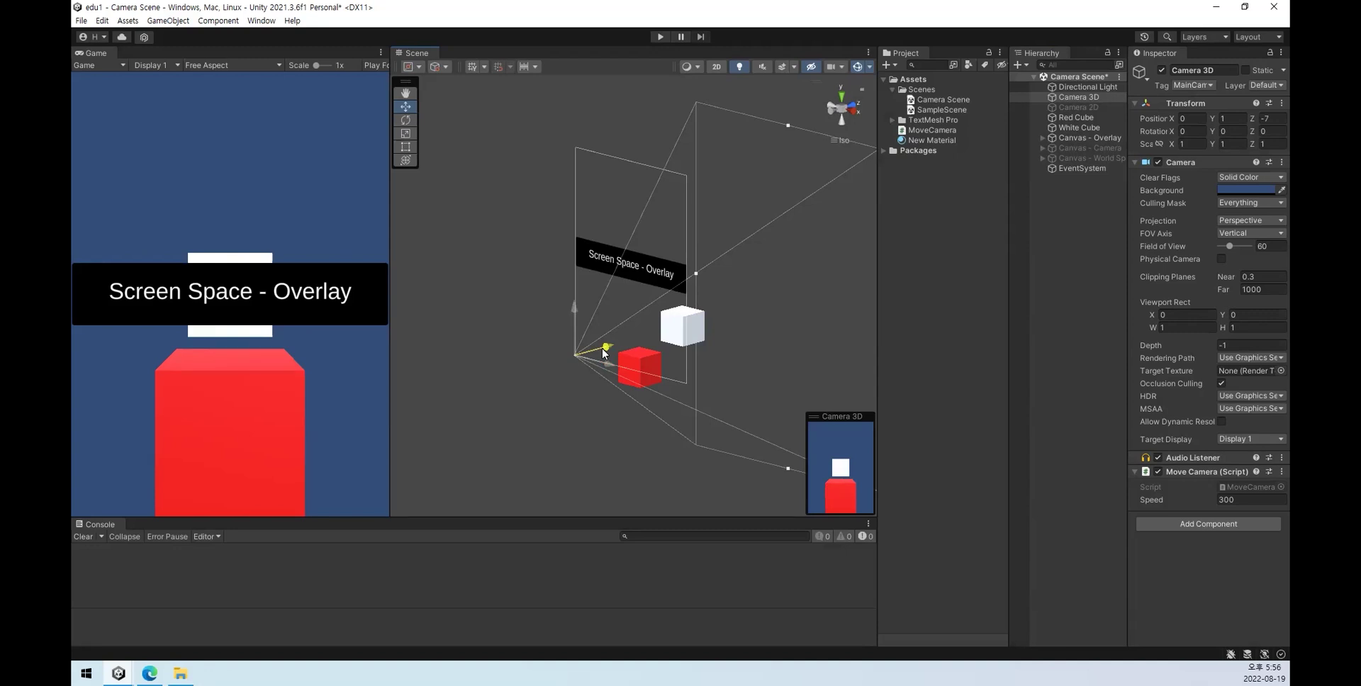
pyautogui.moveTo(604, 352); pyautogui.dragTo(703, 323)
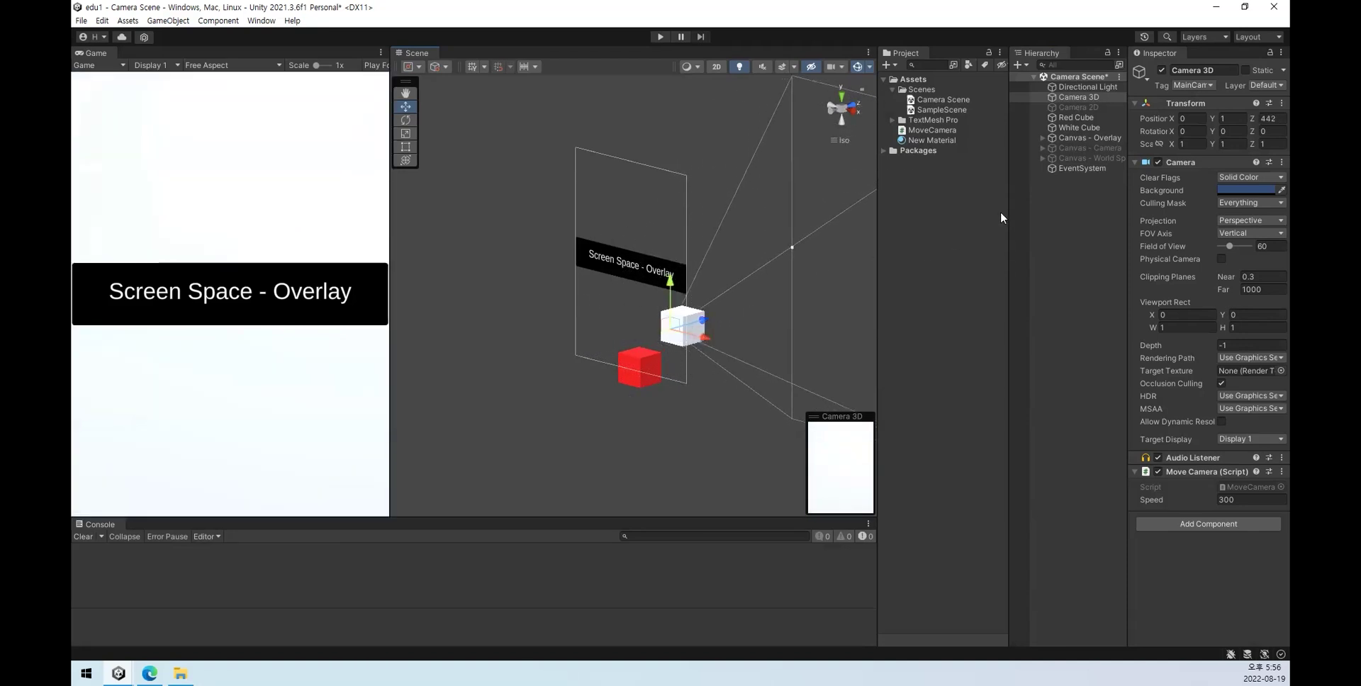
pyautogui.hotkey('ctrl', 'z')
# Step: Deactivate the Canvas - Overlay object and activate the Canvas - World Space object instead
pyautogui.click(1092, 138)
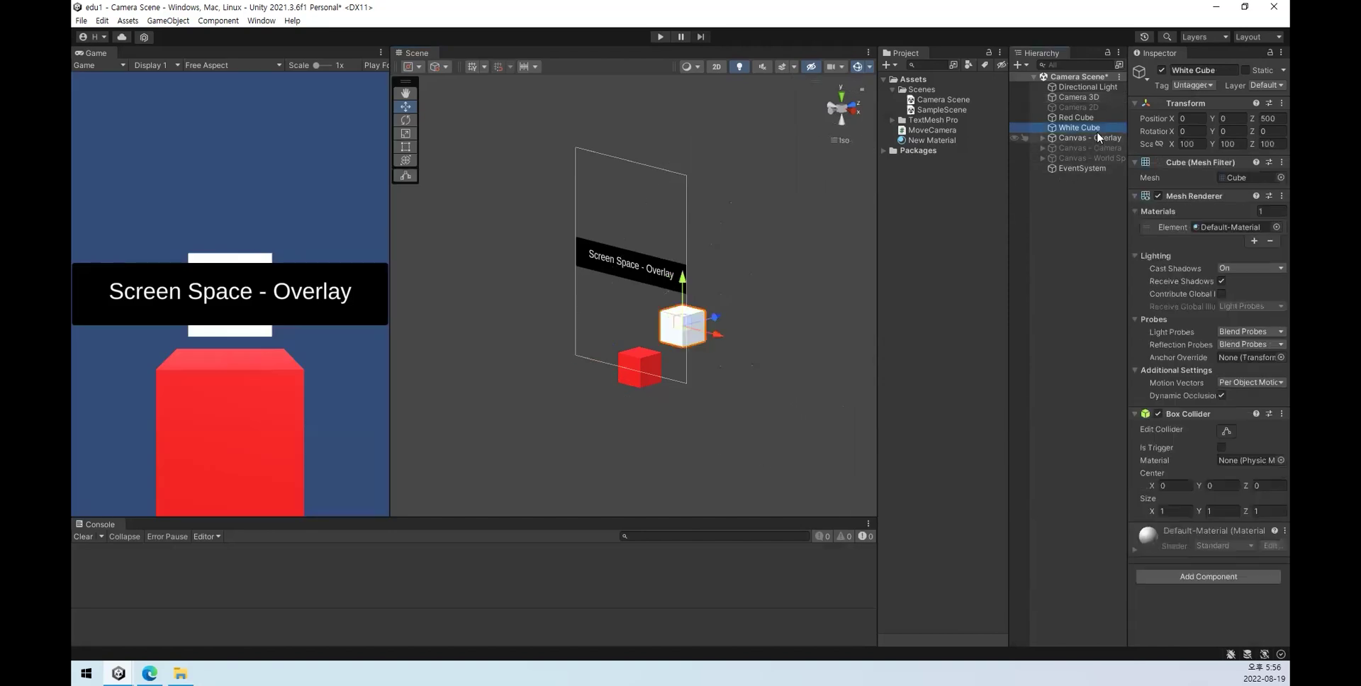
pyautogui.click(1161, 69)
pyautogui.click(1091, 158)
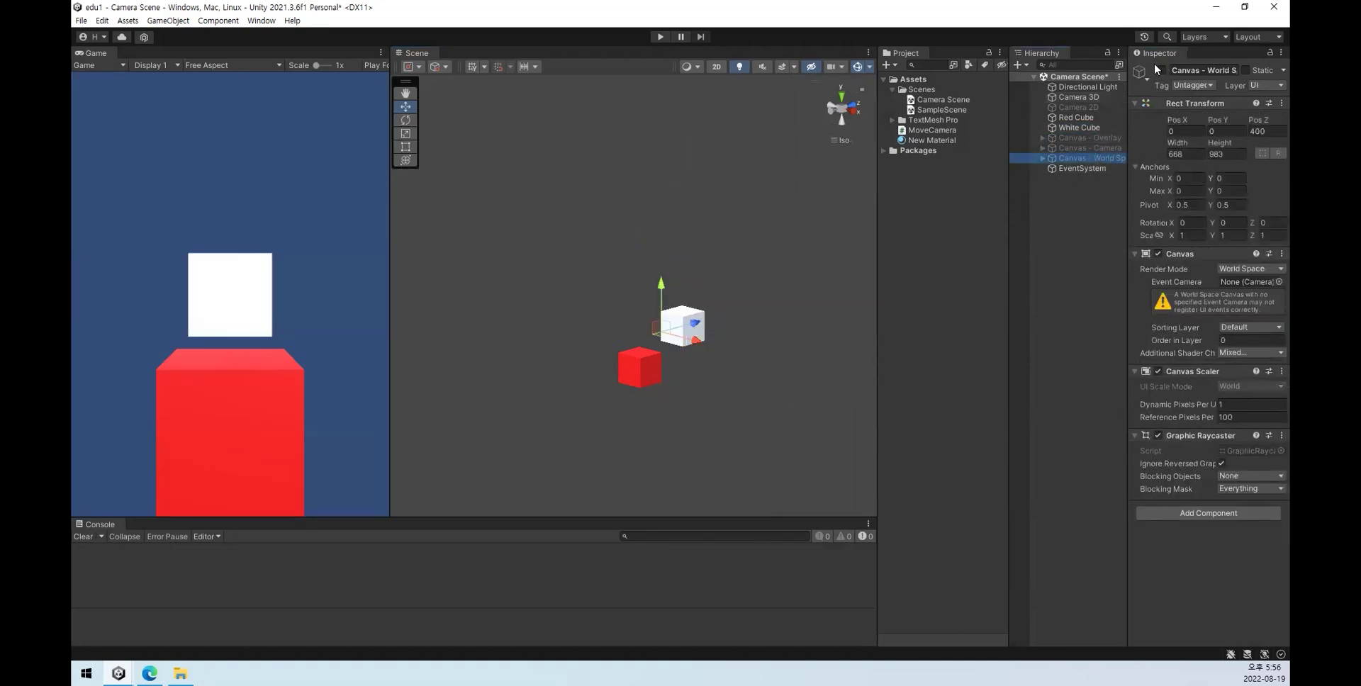
pyautogui.click(1161, 69)
# Step: Try moving Camera 3D along Z past the World Space canvas, and undo the move
pyautogui.click(1074, 97)
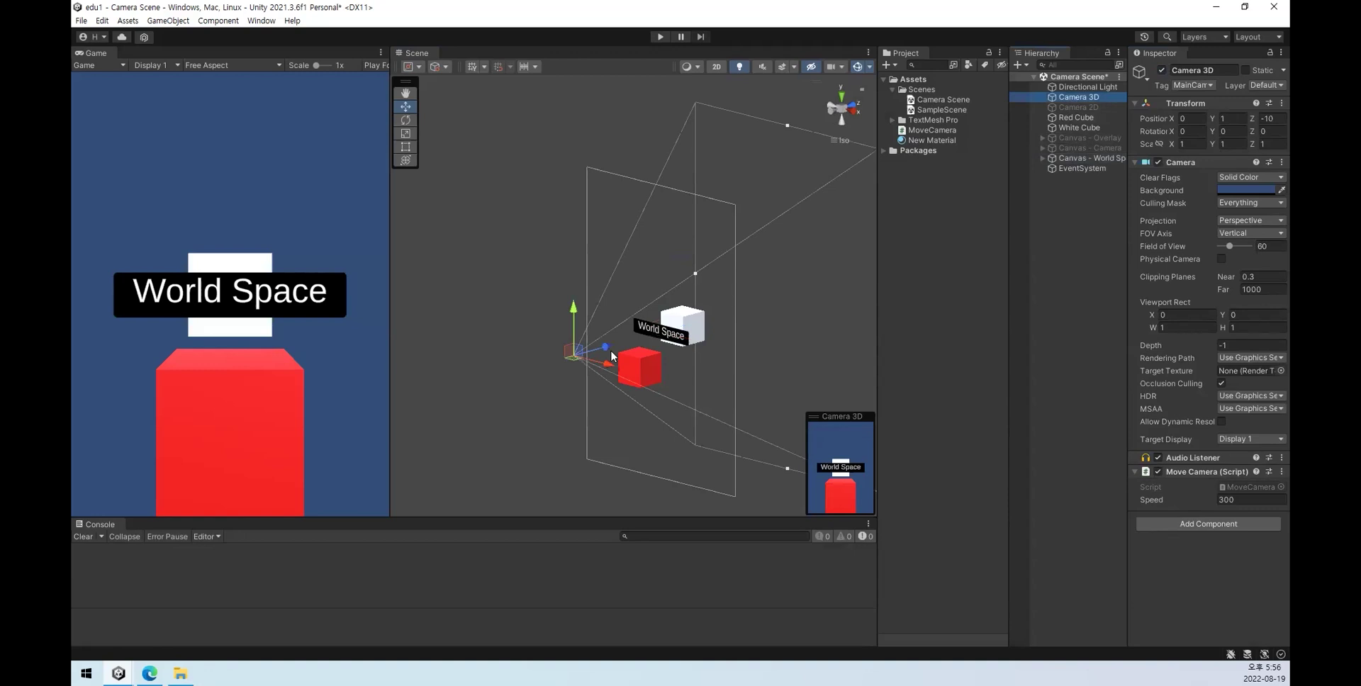
pyautogui.moveTo(606, 351); pyautogui.dragTo(700, 309)
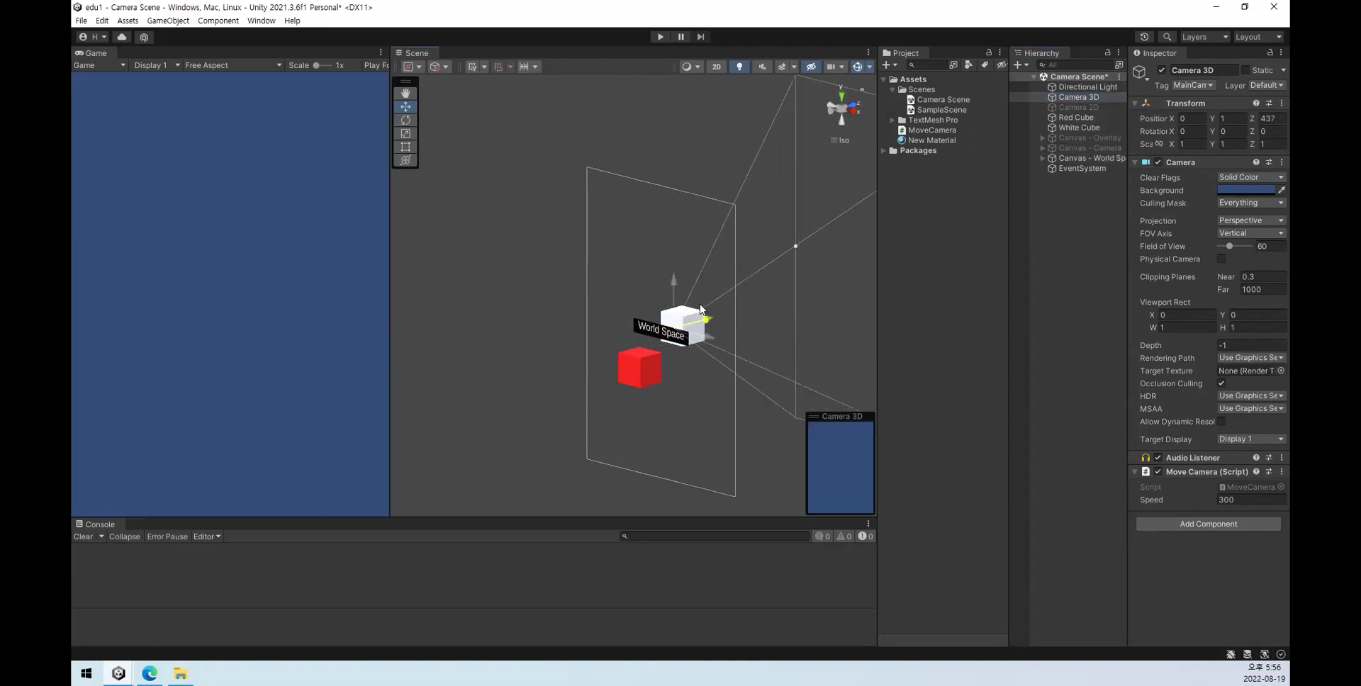
pyautogui.hotkey('ctrl', 'z')
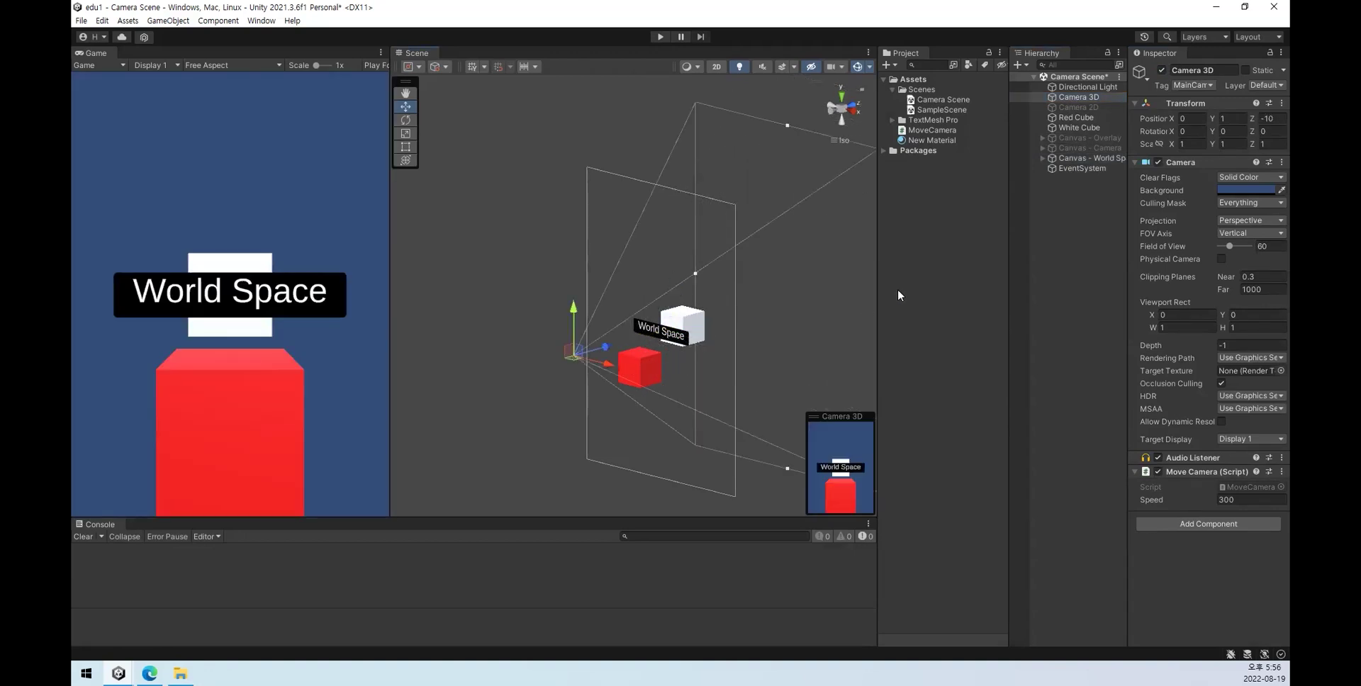
# Step: Deactivate the Canvas - World Space object and activate Canvas - Overlay again
pyautogui.click(1091, 158)
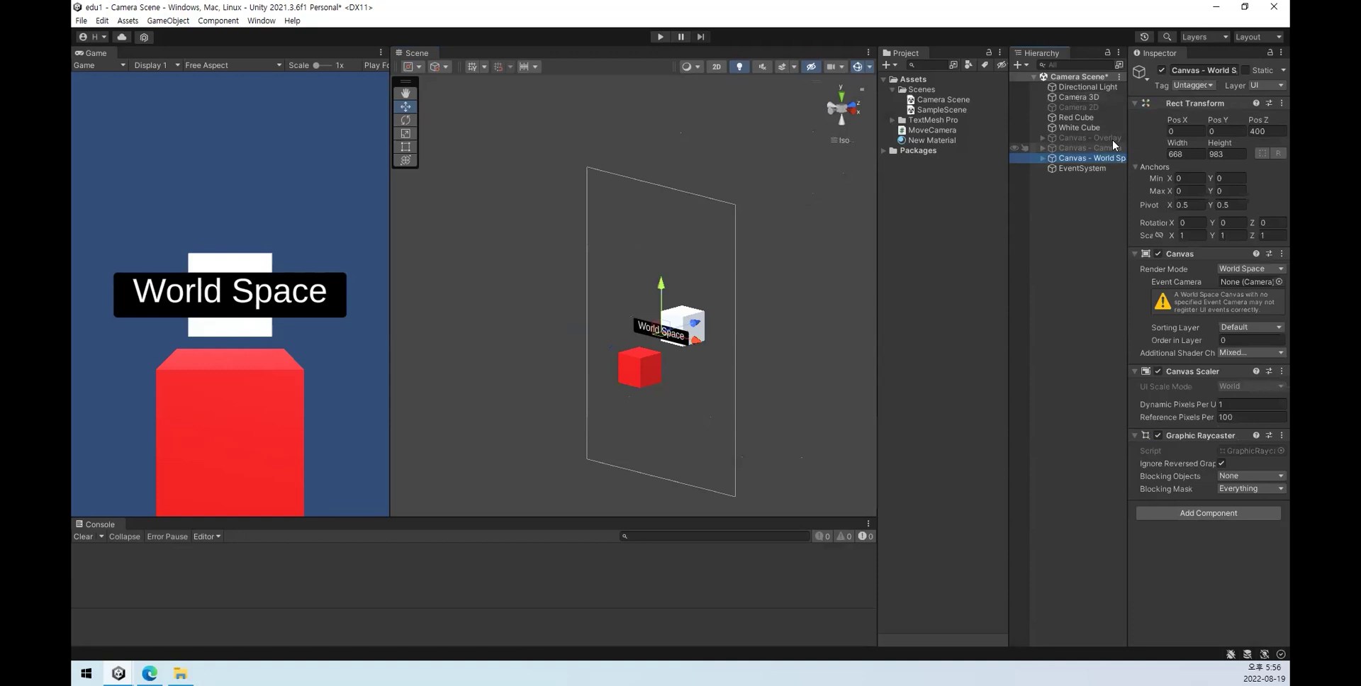
pyautogui.click(1162, 69)
pyautogui.click(1110, 149)
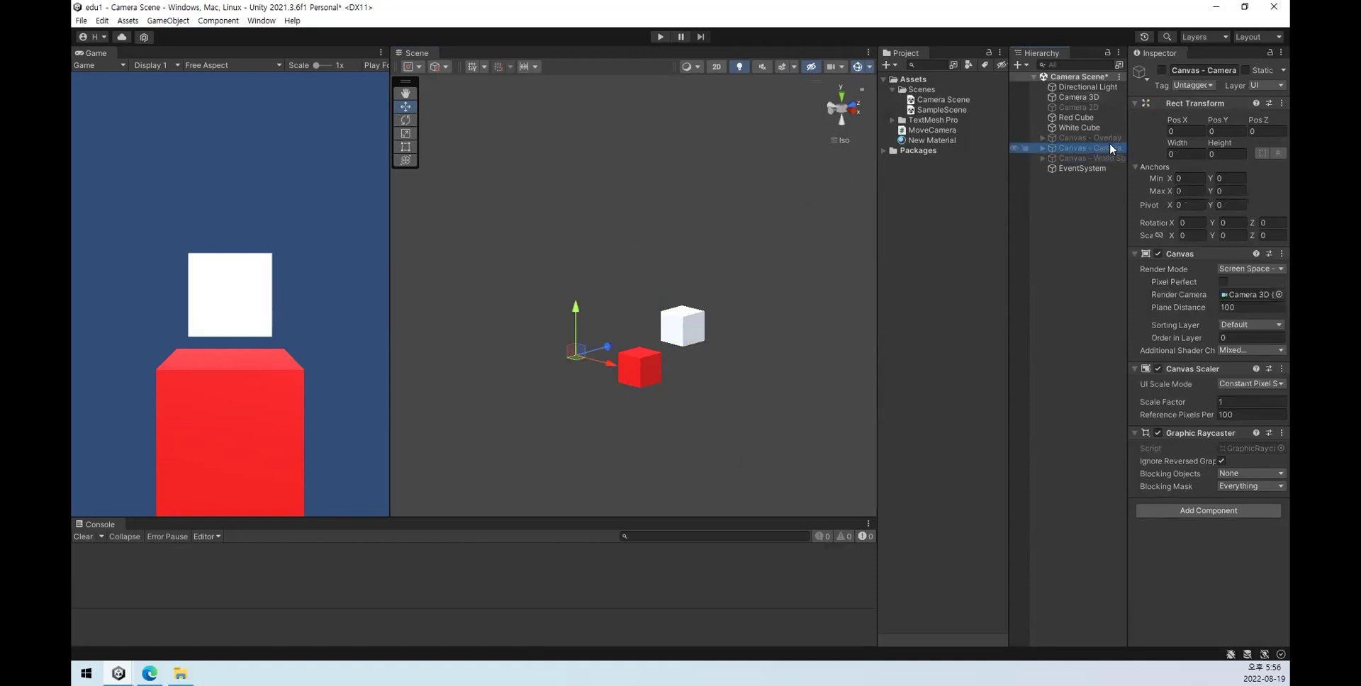
pyautogui.click(1108, 138)
pyautogui.click(1163, 70)
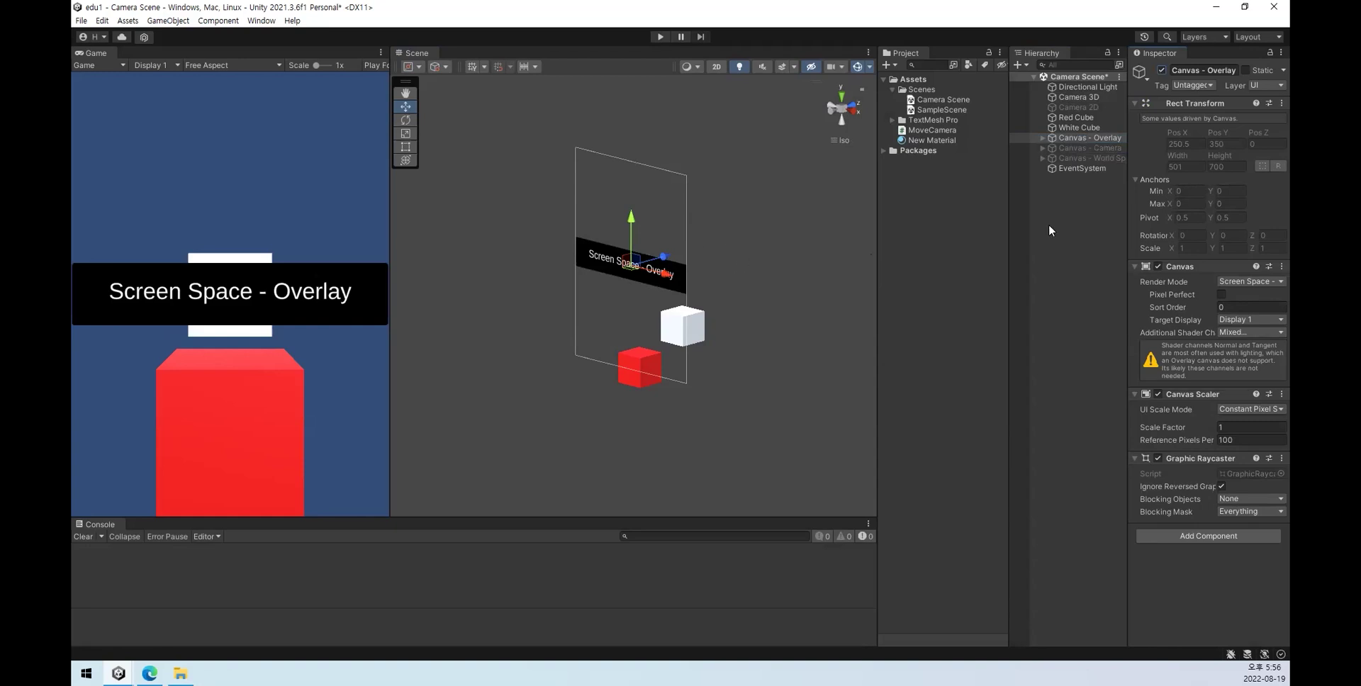
# Step: Deactivate the Canvas - Overlay object and activate the Canvas - Camera object
pyautogui.click(1163, 70)
pyautogui.click(1090, 148)
pyautogui.click(1162, 69)
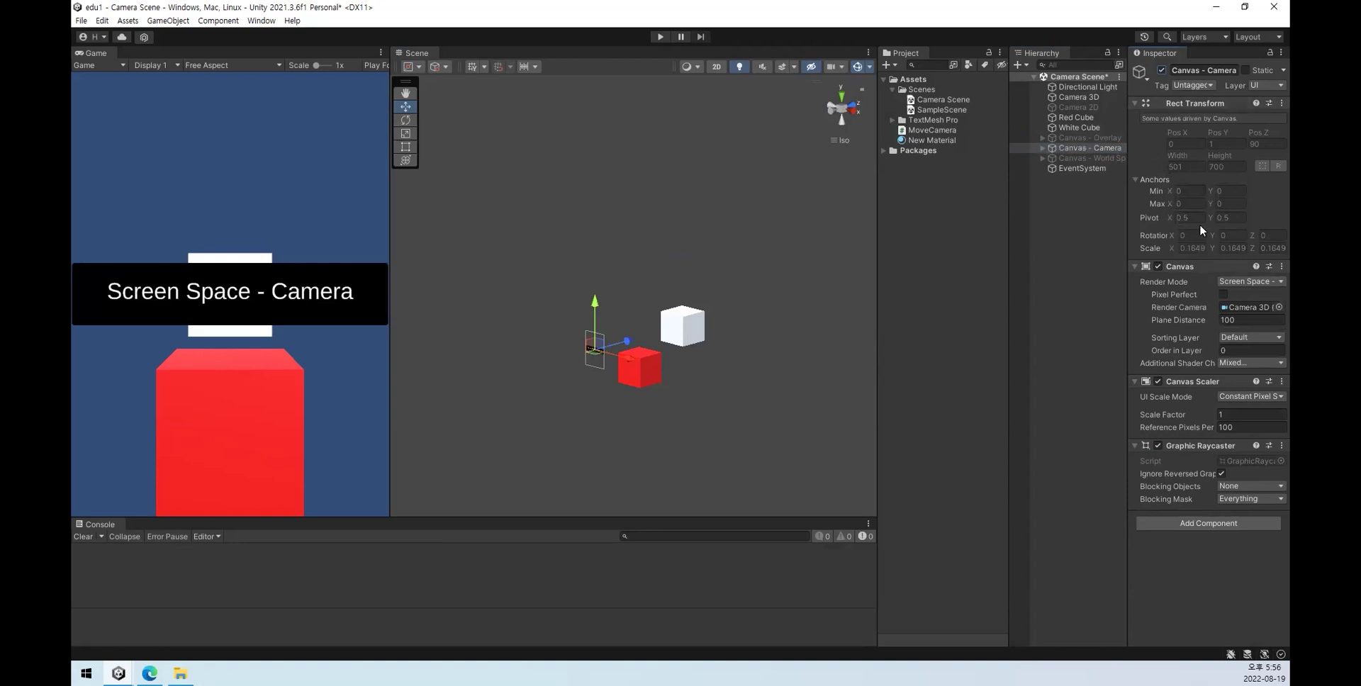
# Step: Add a new Camera object to the scene and name it UI Camera
pyautogui.rightClick(1078, 229)
pyautogui.moveTo(1146, 397)
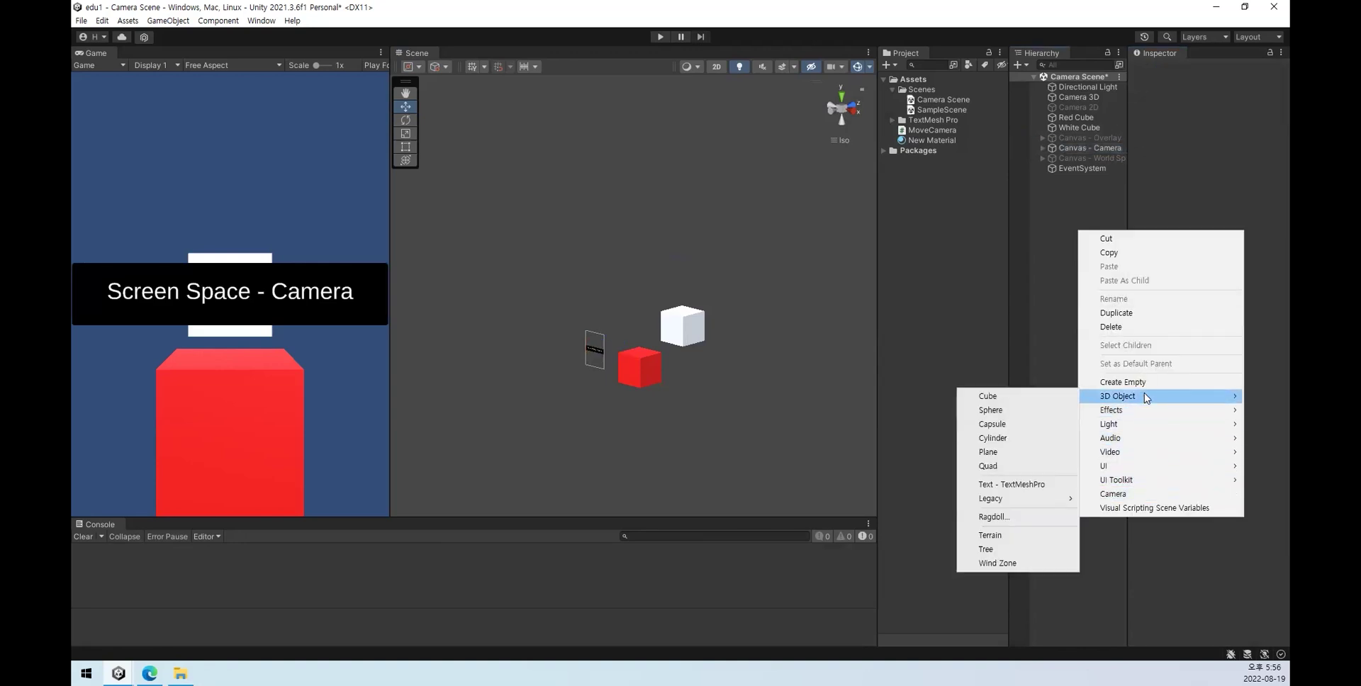
pyautogui.click(1135, 494)
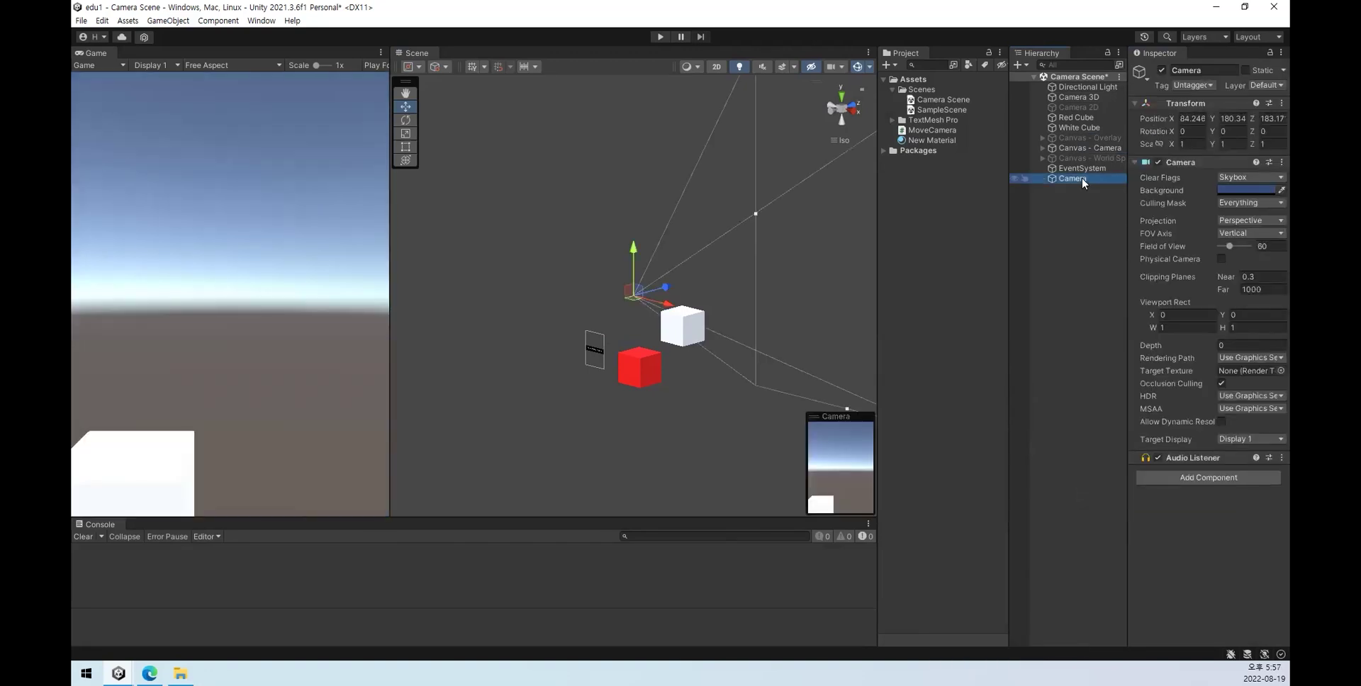
pyautogui.press('Home')
pyautogui.write('UI')
pyautogui.press('Return')
# Step: Reset UI Camera's Transform and remove its Audio Listener component
pyautogui.click(1281, 103)
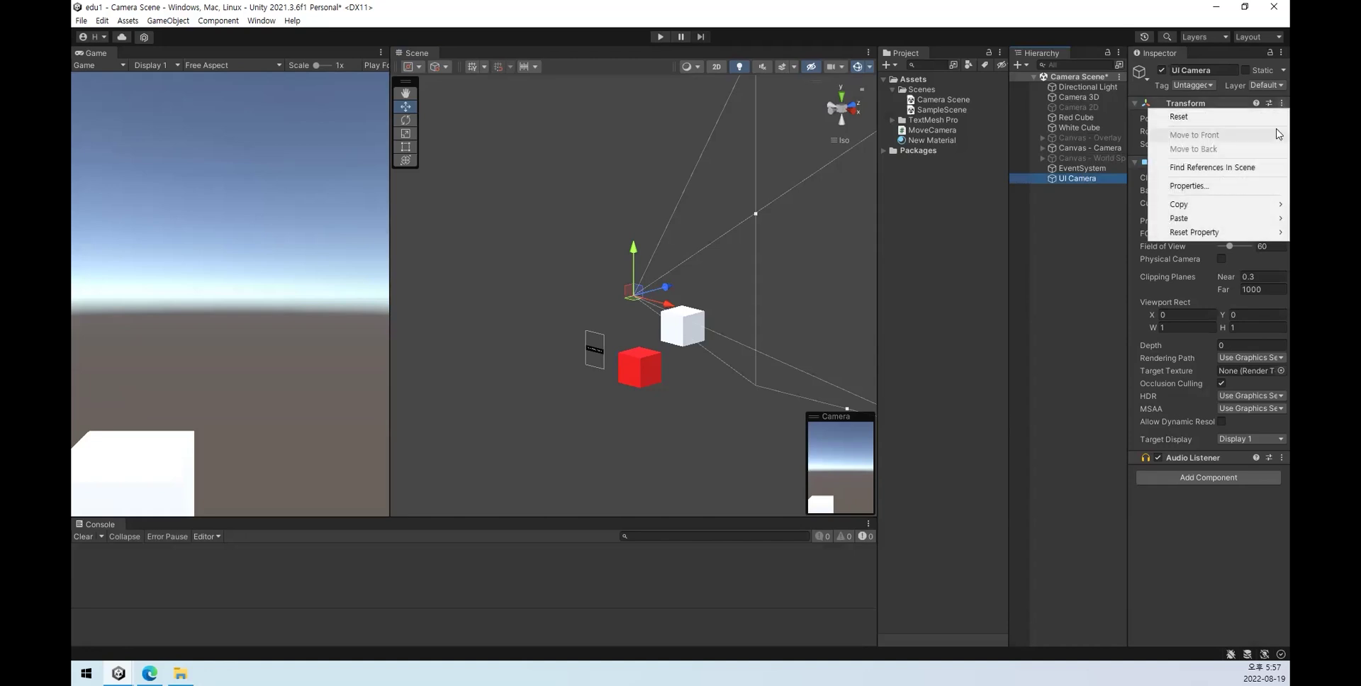
pyautogui.click(1179, 116)
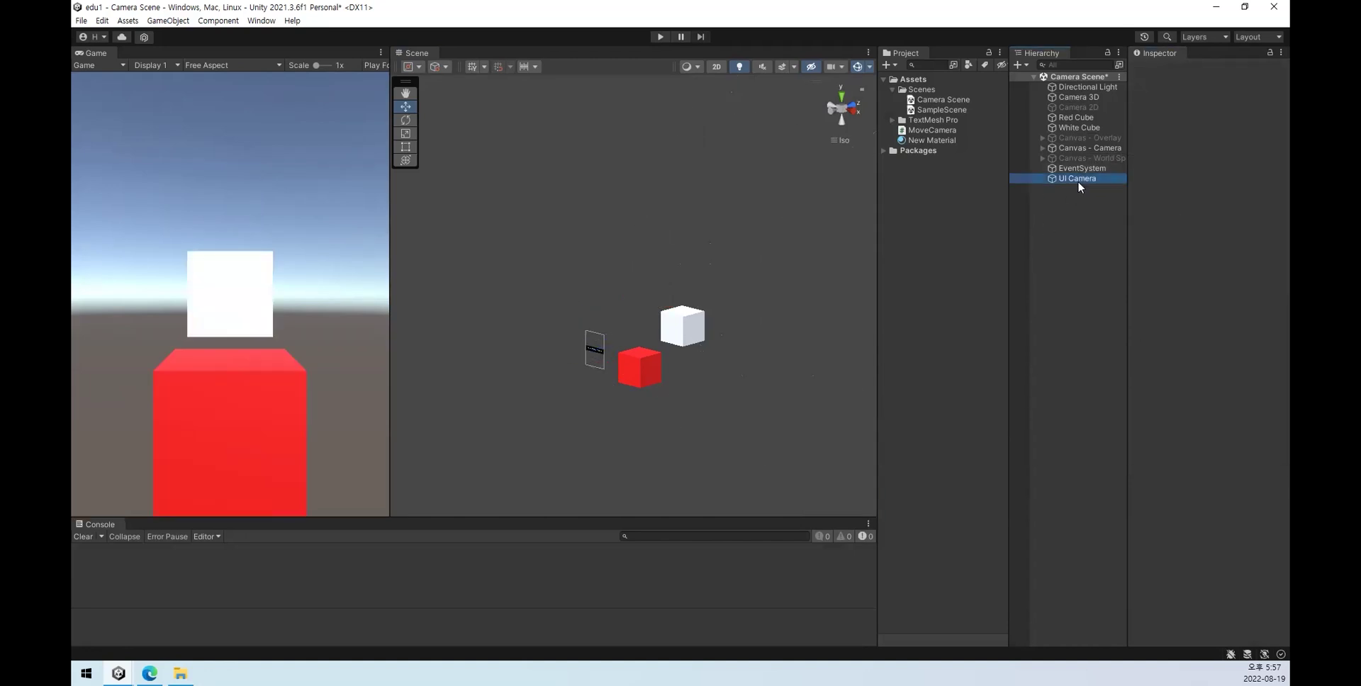
pyautogui.click(1282, 458)
pyautogui.click(1191, 515)
pyautogui.click(1092, 189)
# Step: Make UI Camera a child of Camera 3D and set its local position to 0, 0, 0
pyautogui.click(1073, 178)
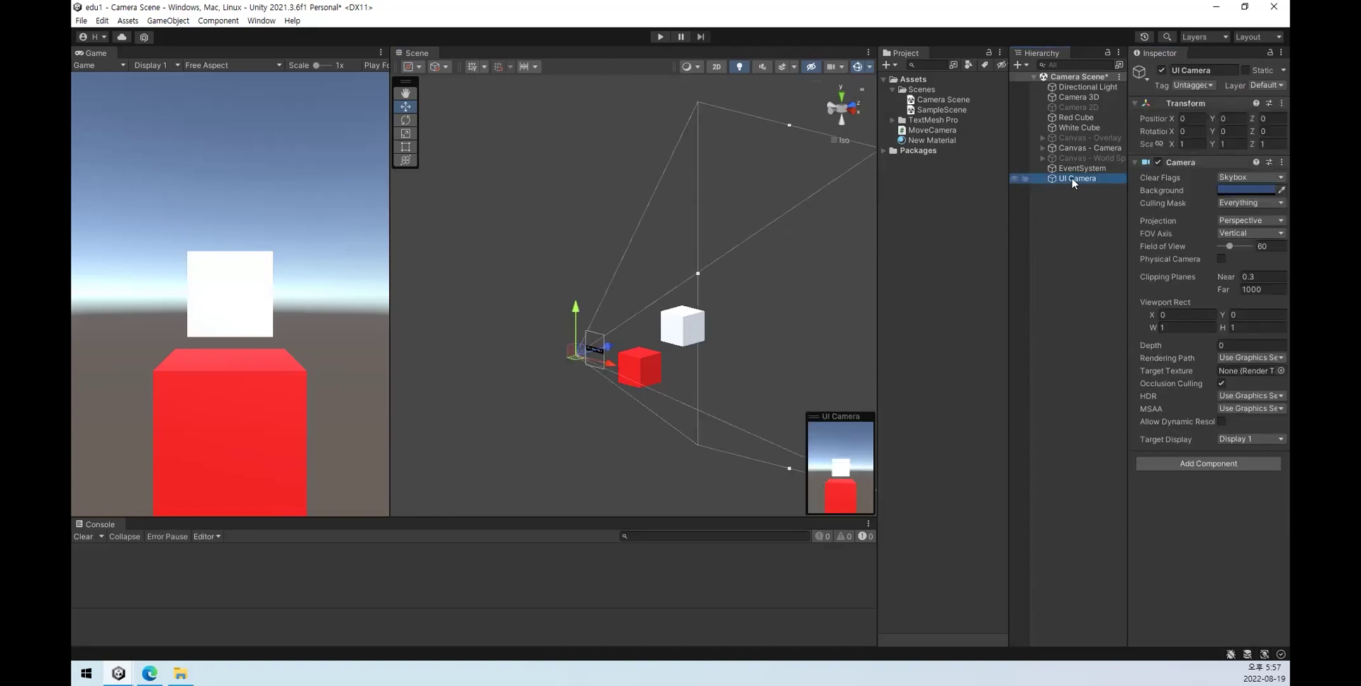
pyautogui.moveTo(1073, 177); pyautogui.dragTo(1088, 99)
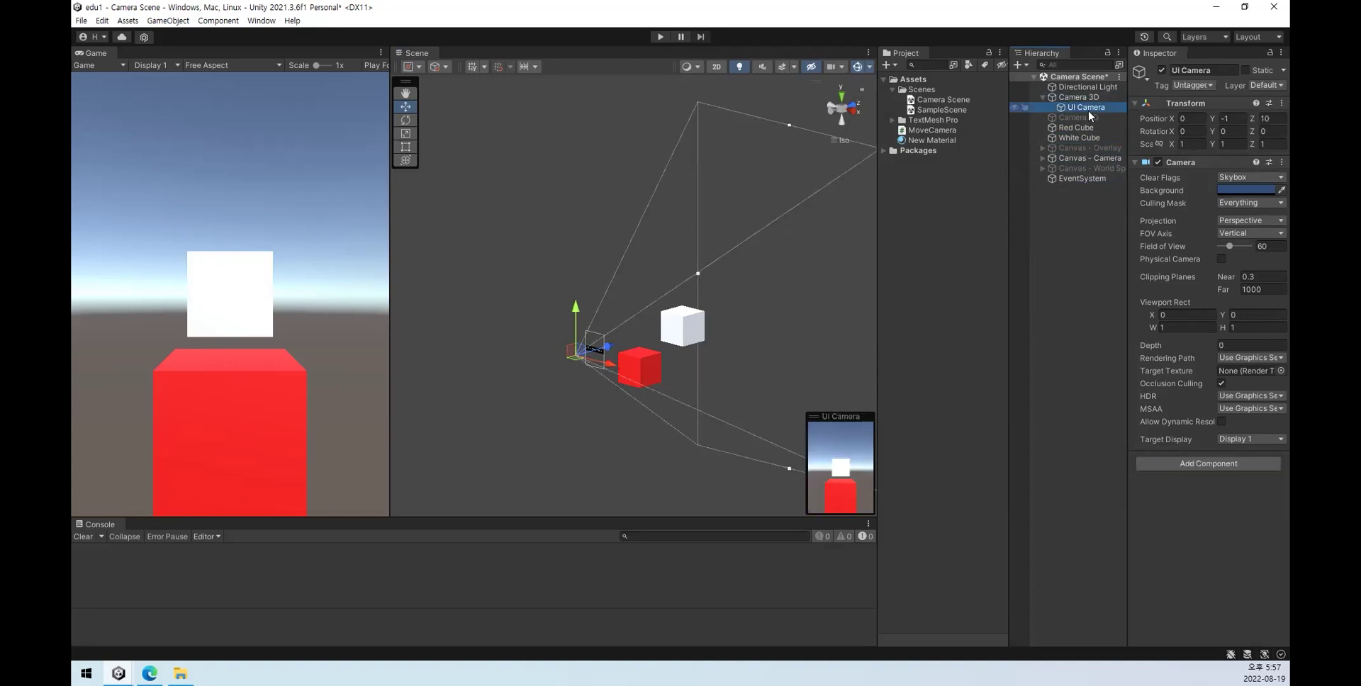
pyautogui.click(1084, 117)
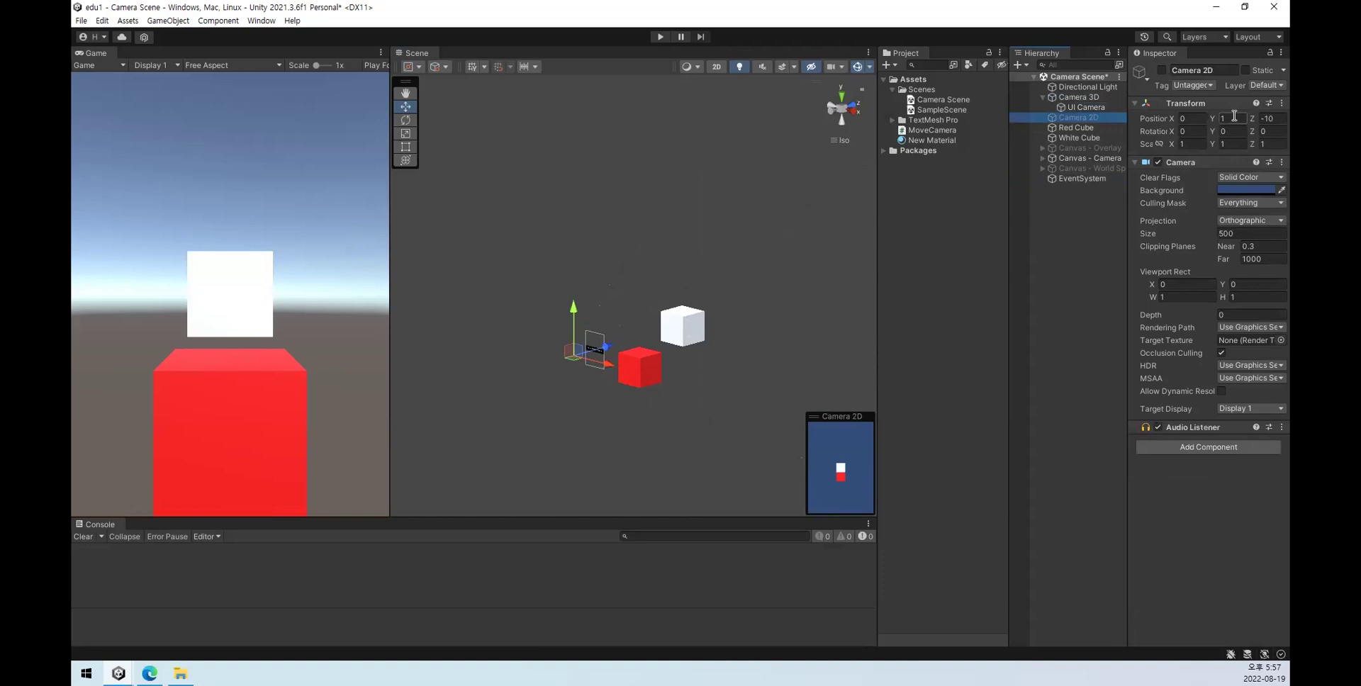
pyautogui.click(1084, 107)
pyautogui.click(1275, 119)
pyautogui.write('0')
# Step: Assign UI Camera as the Render Camera of Canvas - Camera, and move Camera 3D backward along Z
pyautogui.click(1087, 108)
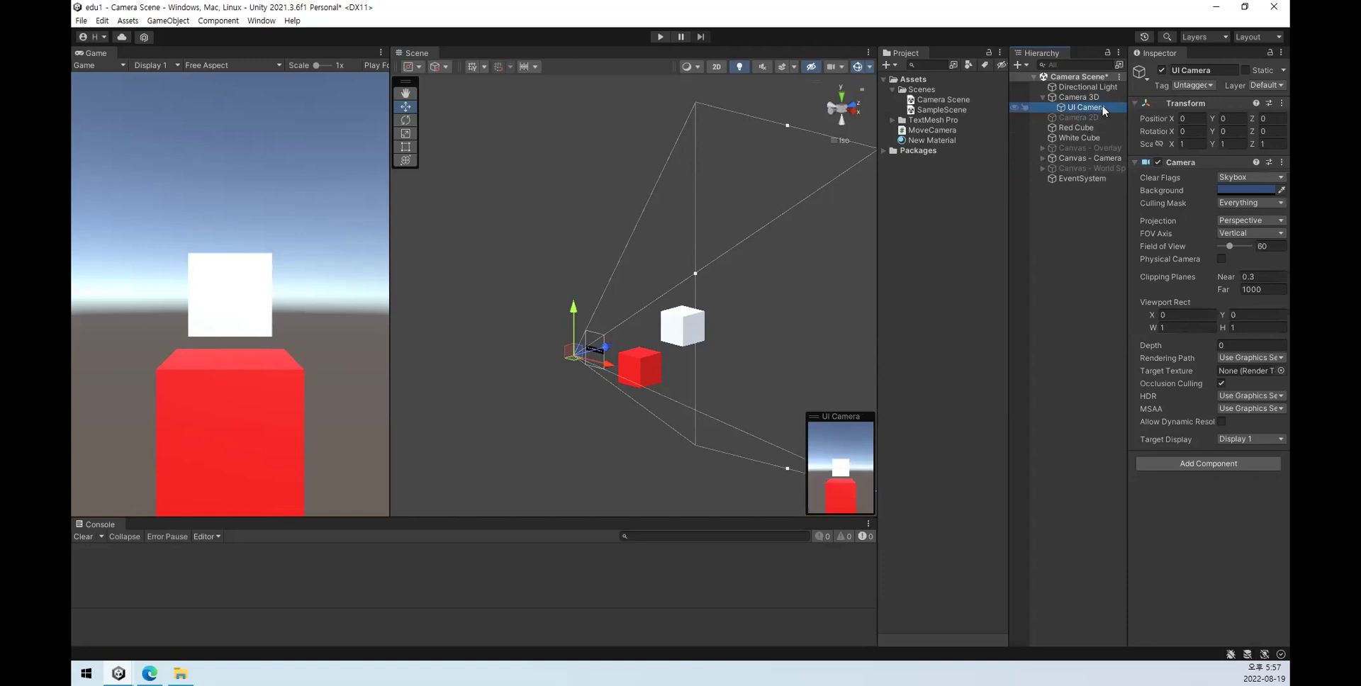
pyautogui.click(1066, 160)
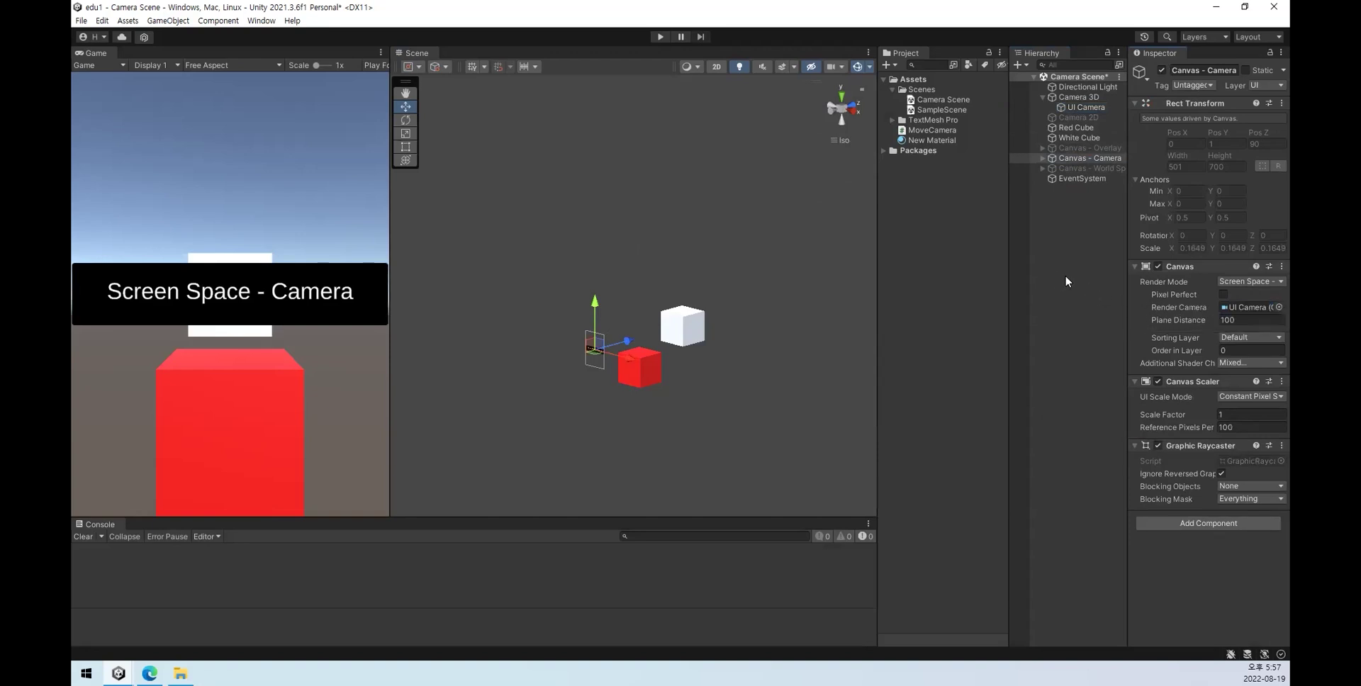
pyautogui.click(1086, 100)
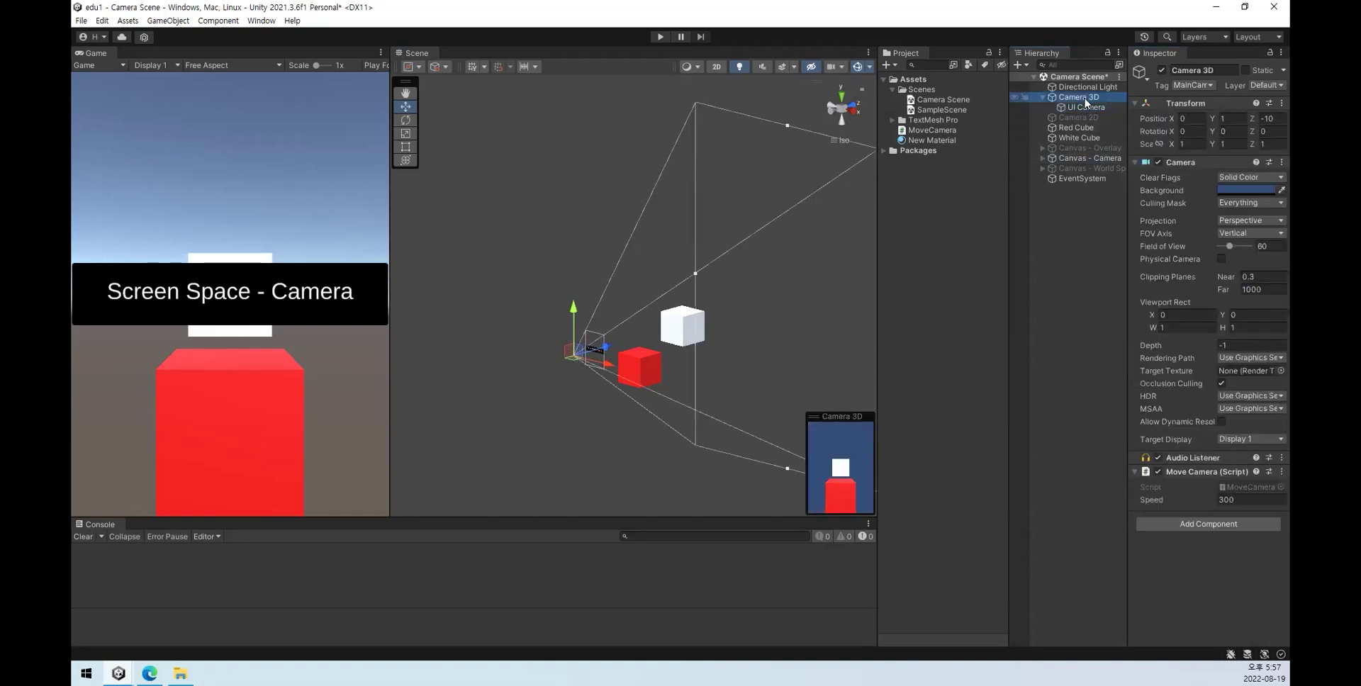
pyautogui.moveTo(605, 347); pyautogui.dragTo(648, 352)
# Step: Limit UI Camera's Culling Mask to the UI layer and set its Depth to 1
pyautogui.click(1082, 110)
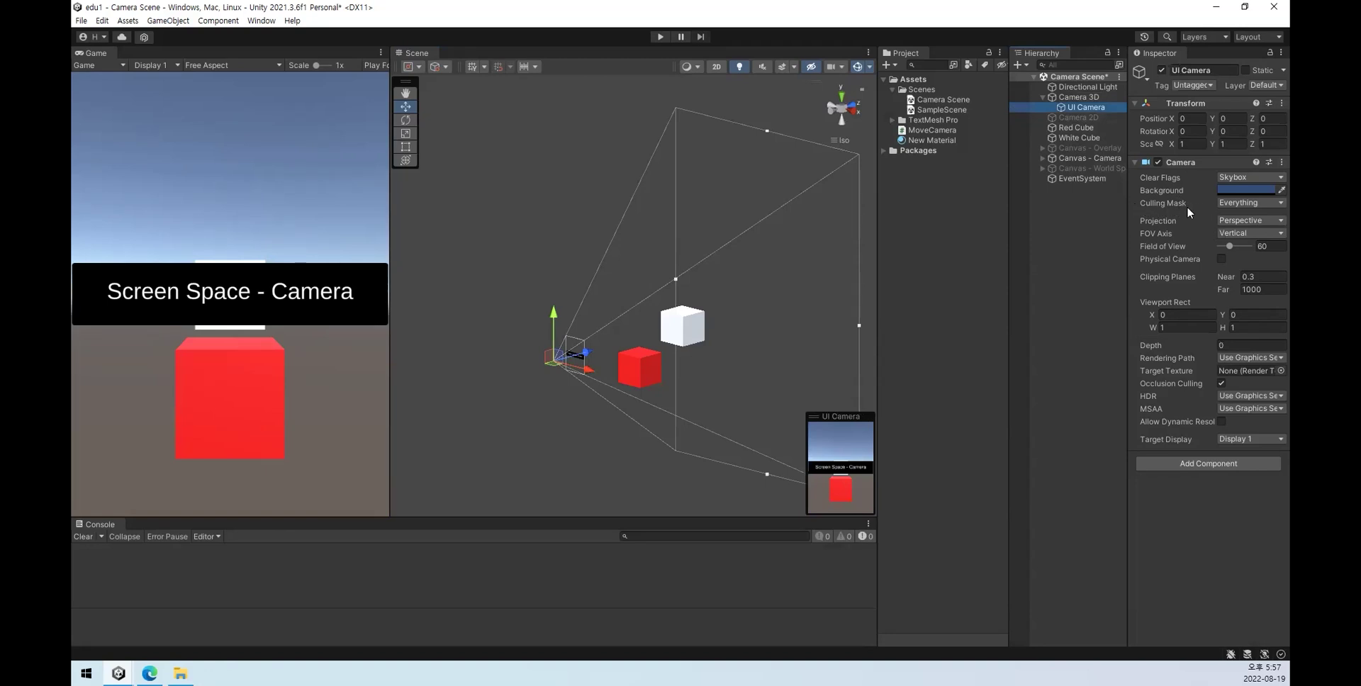
pyautogui.click(1231, 203)
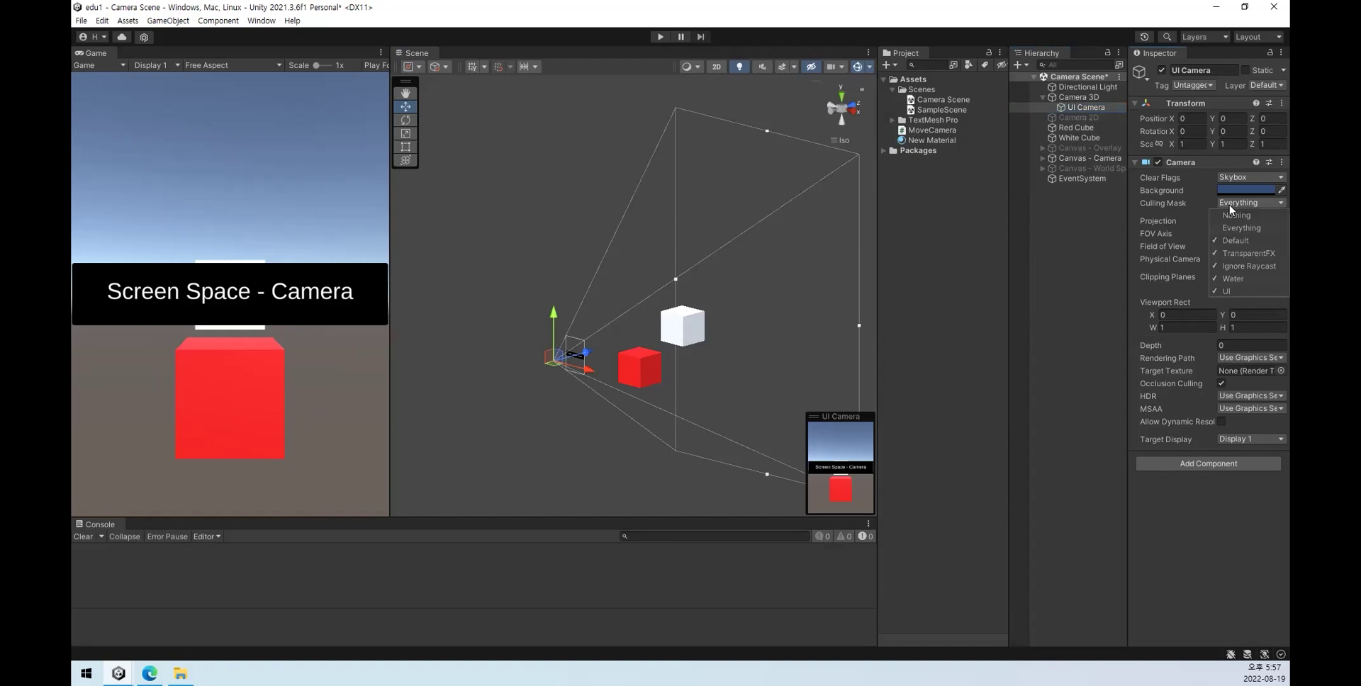
pyautogui.click(1240, 214)
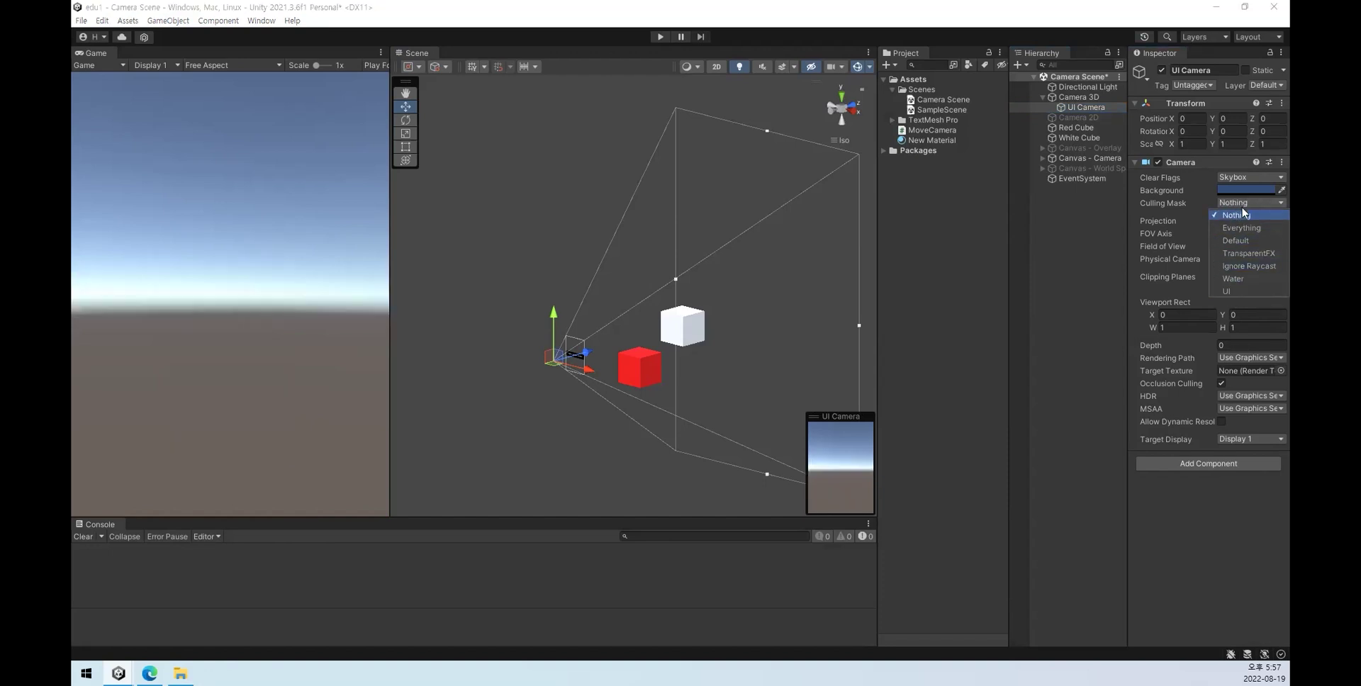
pyautogui.click(1242, 203)
pyautogui.click(1230, 292)
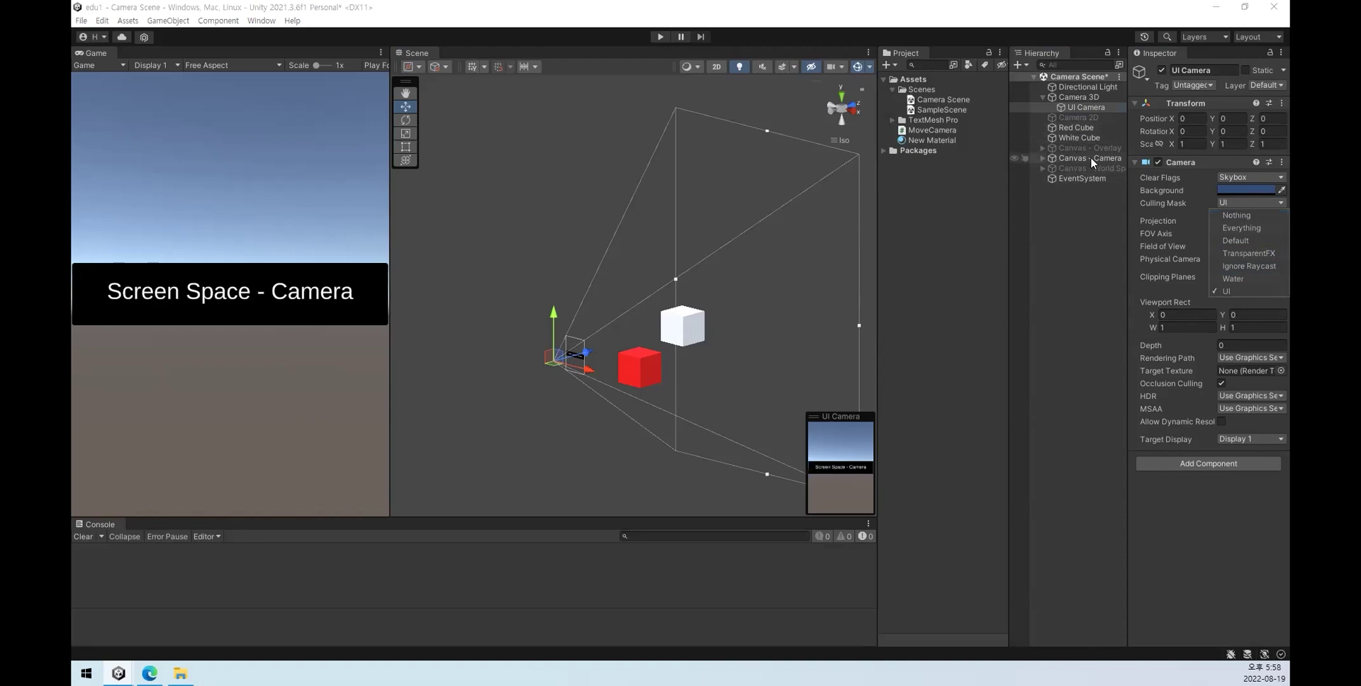
pyautogui.click(1184, 563)
pyautogui.click(1080, 107)
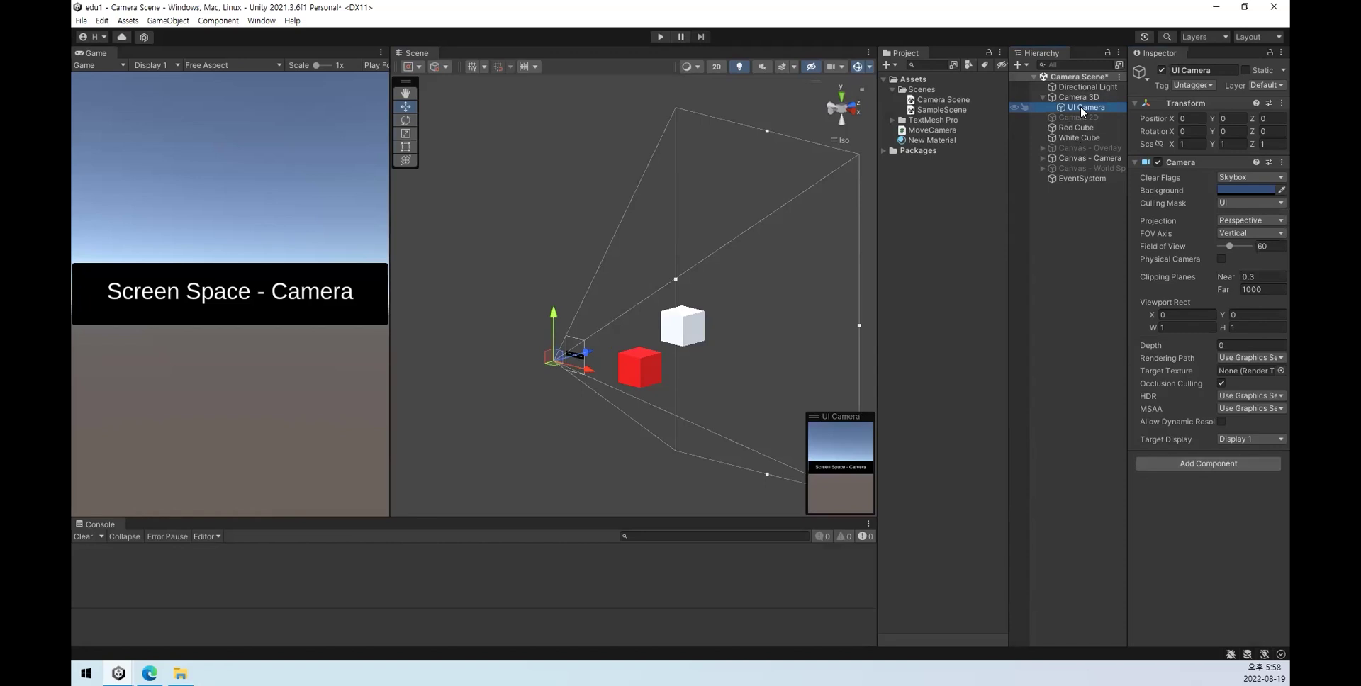
pyautogui.click(1237, 346)
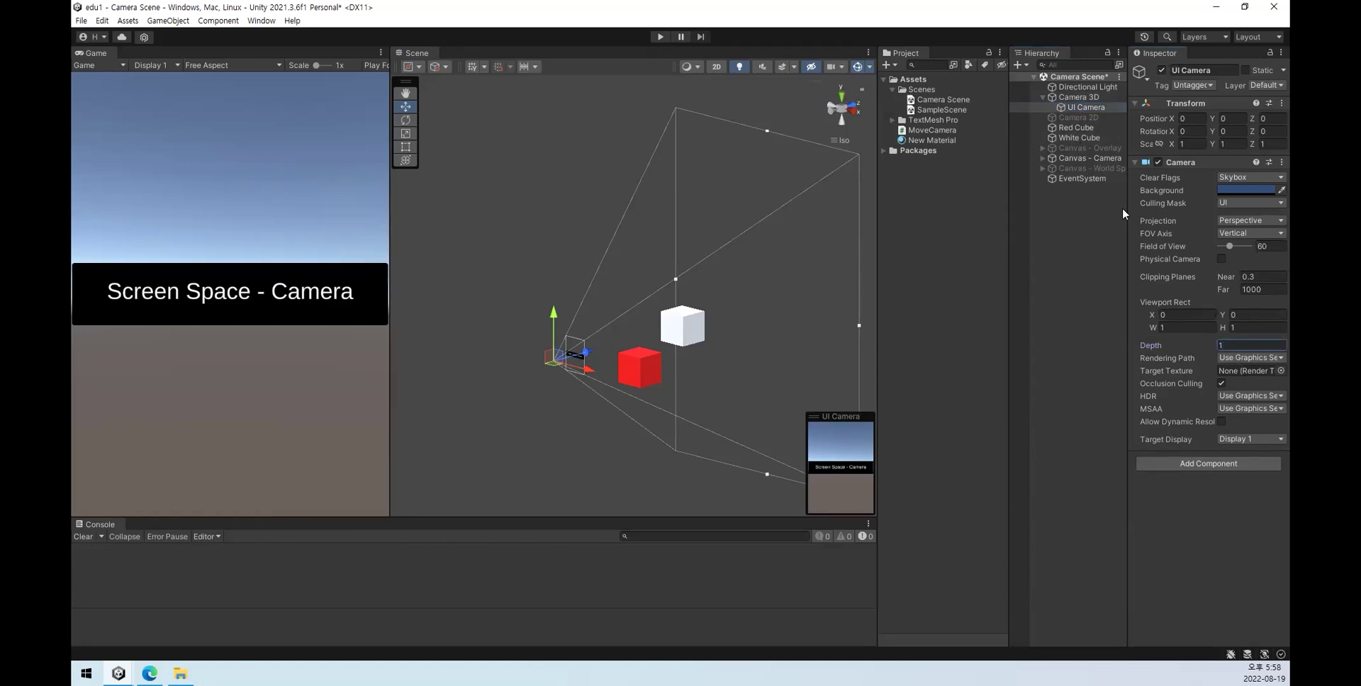
# Step: Compare Camera 3D with its child UI Camera and set UI Camera's Depth to 0
pyautogui.click(1070, 97)
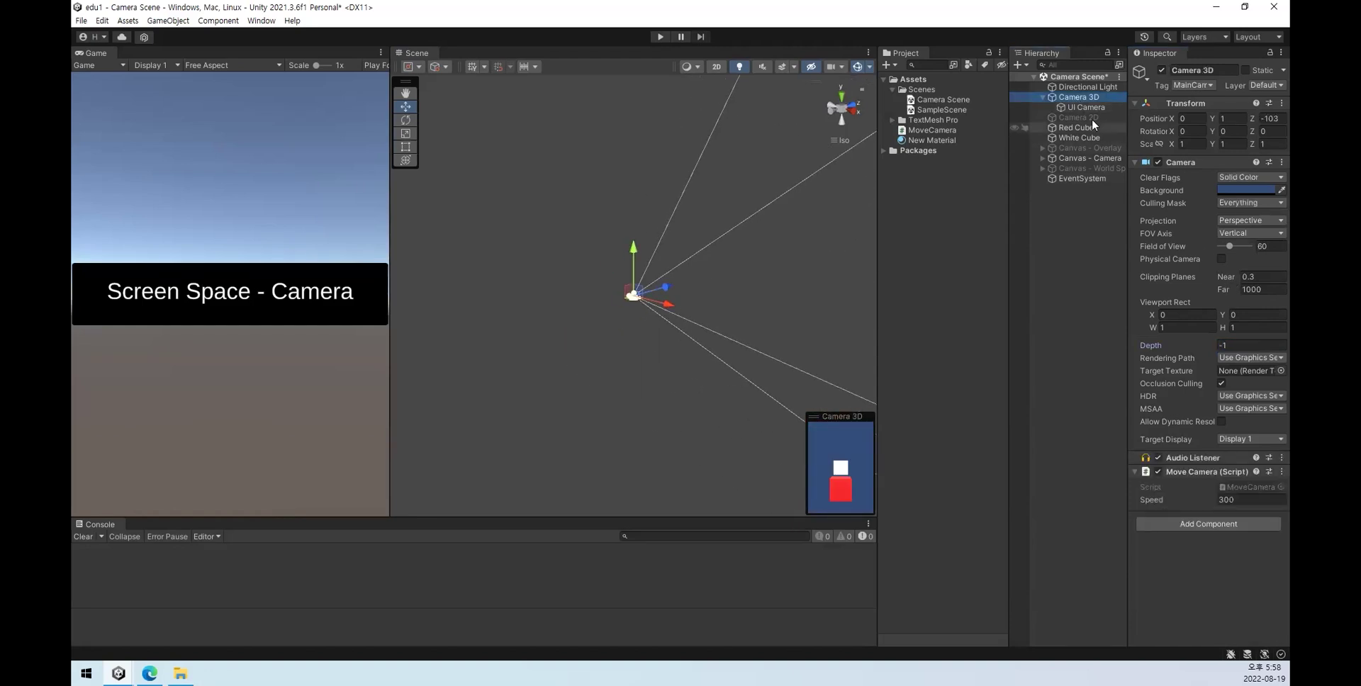
pyautogui.click(1087, 107)
pyautogui.click(1239, 346)
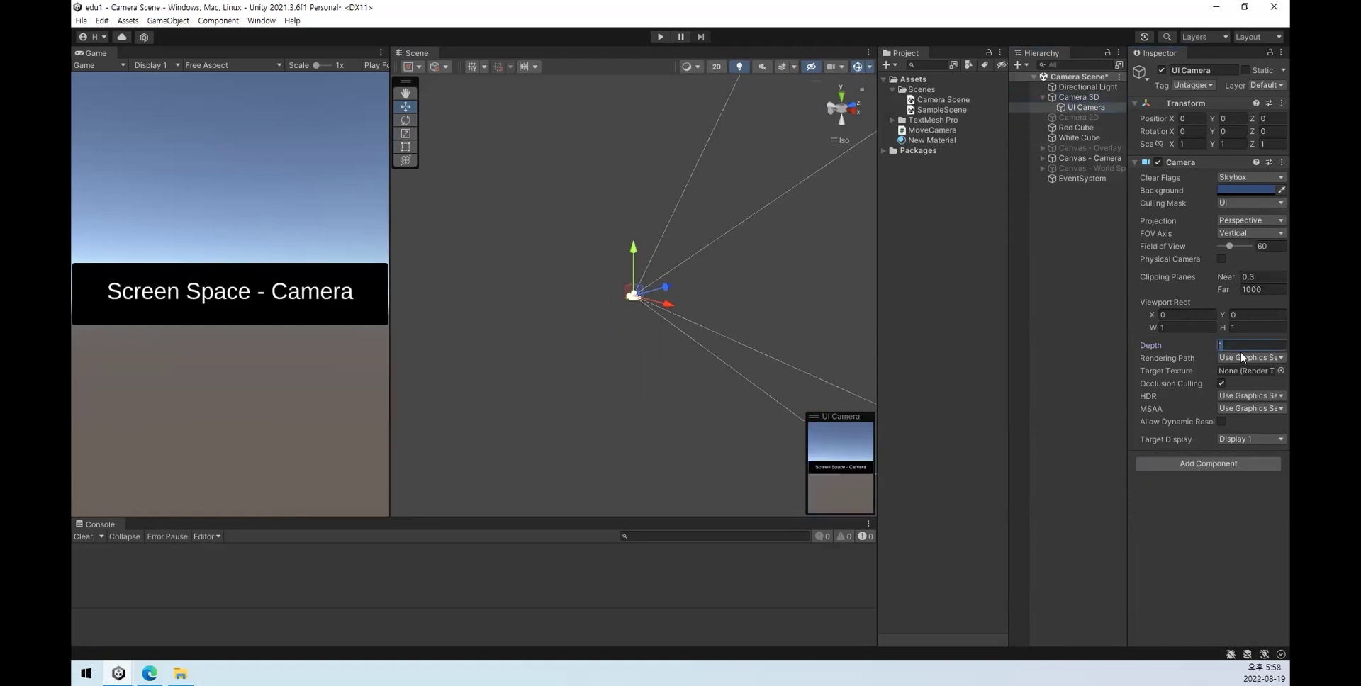
pyautogui.click(1075, 248)
# Step: Set Camera 3D's Z position to -10
pyautogui.click(1075, 100)
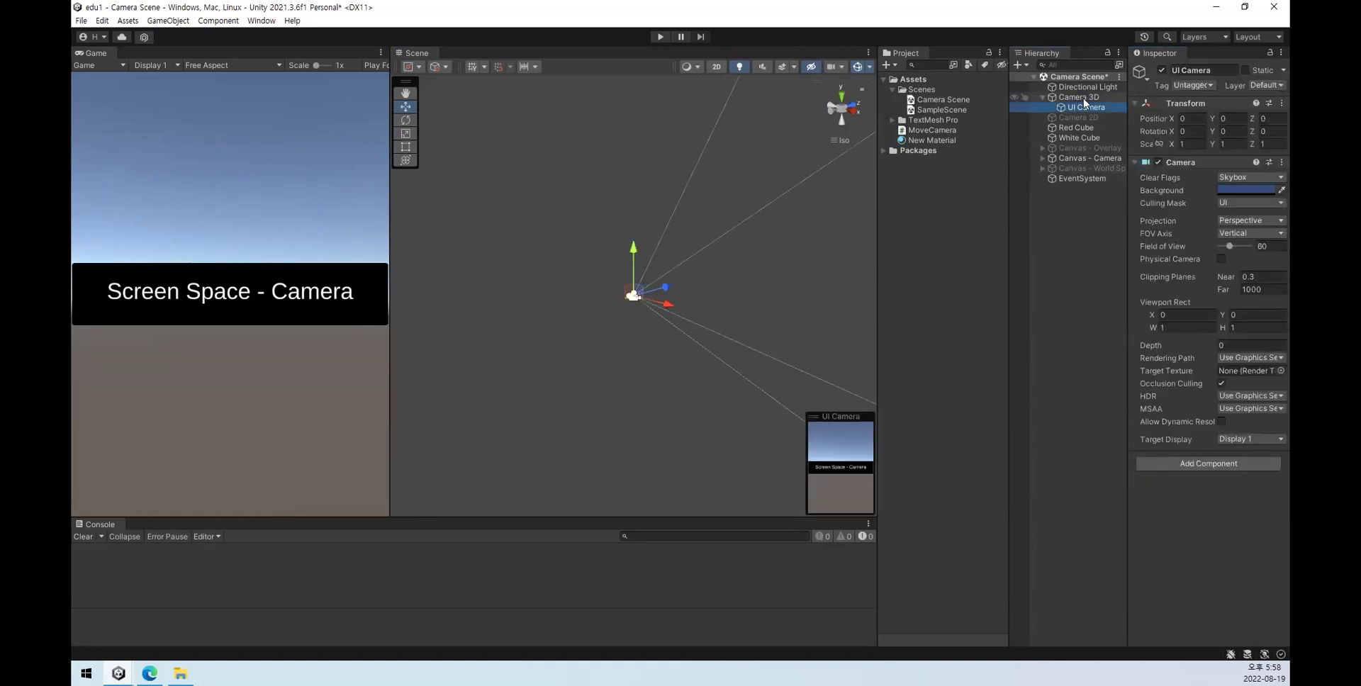
pyautogui.moveTo(669, 283)
pyautogui.mouseDown()
pyautogui.moveTo(683, 282)
pyautogui.moveTo(644, 298)
pyautogui.moveTo(739, 267)
pyautogui.moveTo(672, 285)
pyautogui.mouseUp()
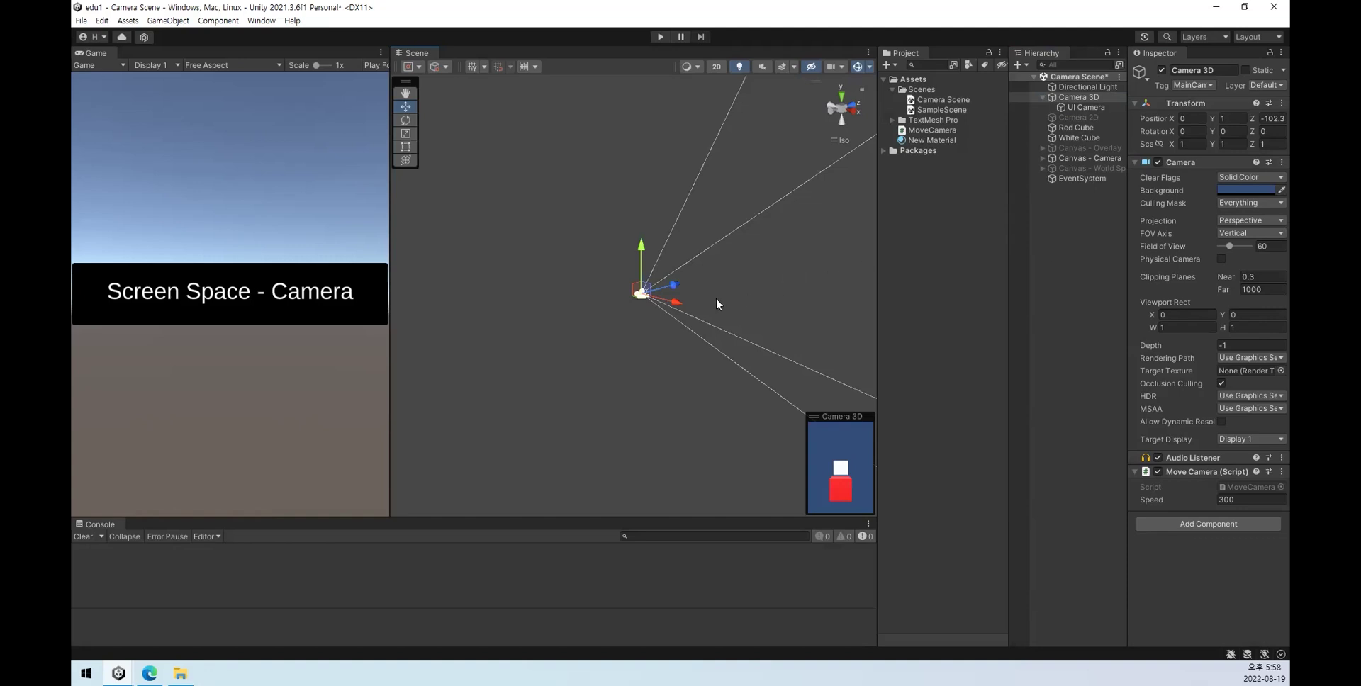
pyautogui.doubleClick(1073, 99)
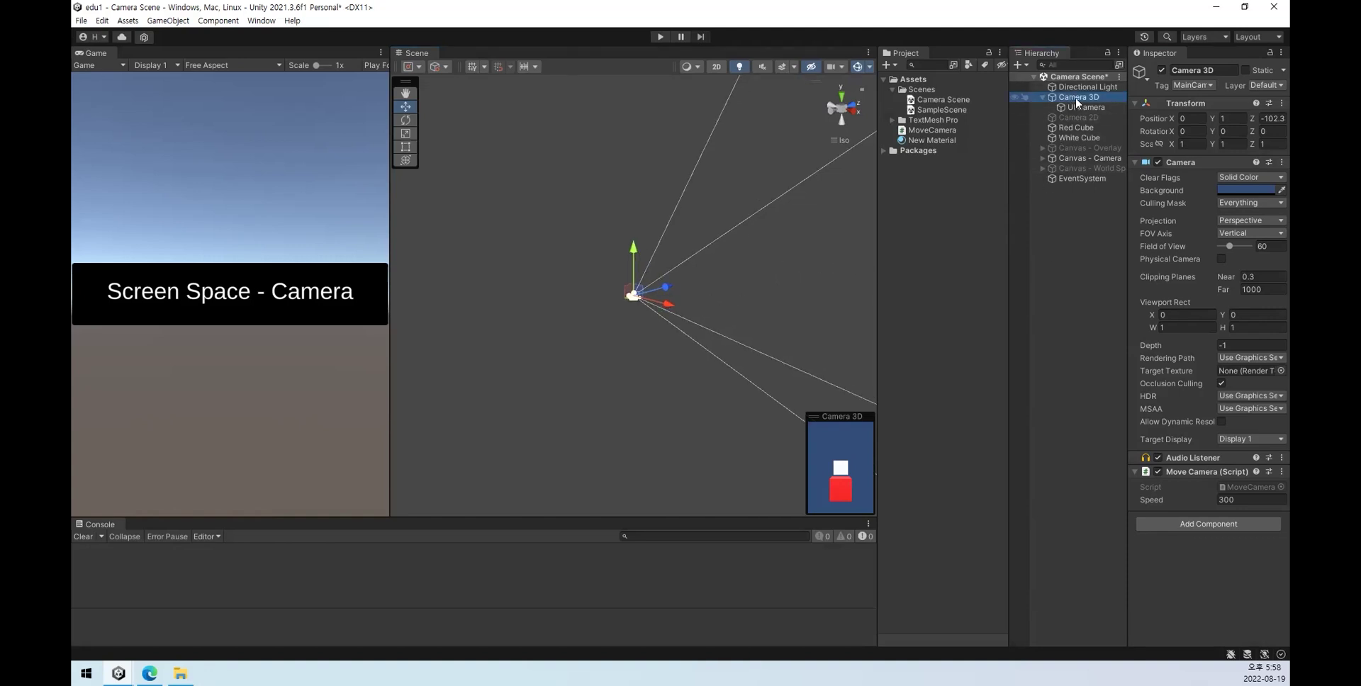
pyautogui.scroll(-5, 814, 285)
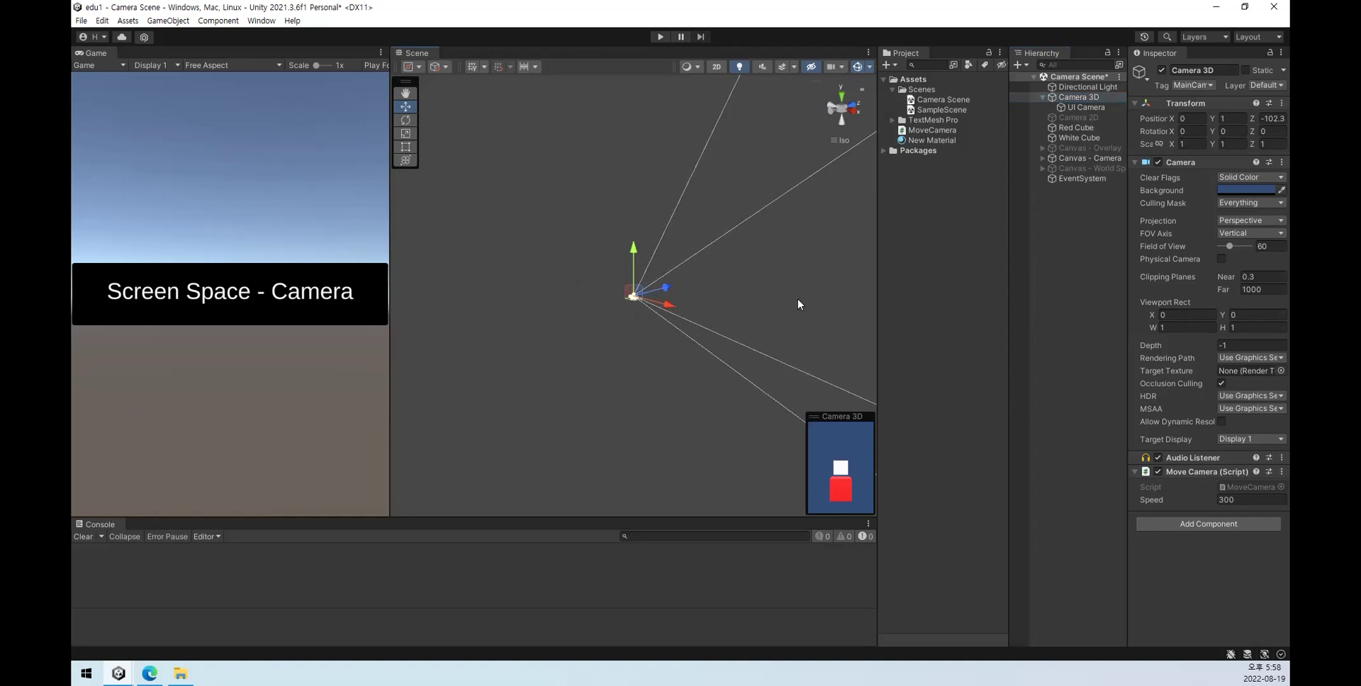
pyautogui.click(1269, 119)
pyautogui.write('-10')
pyautogui.doubleClick(1075, 99)
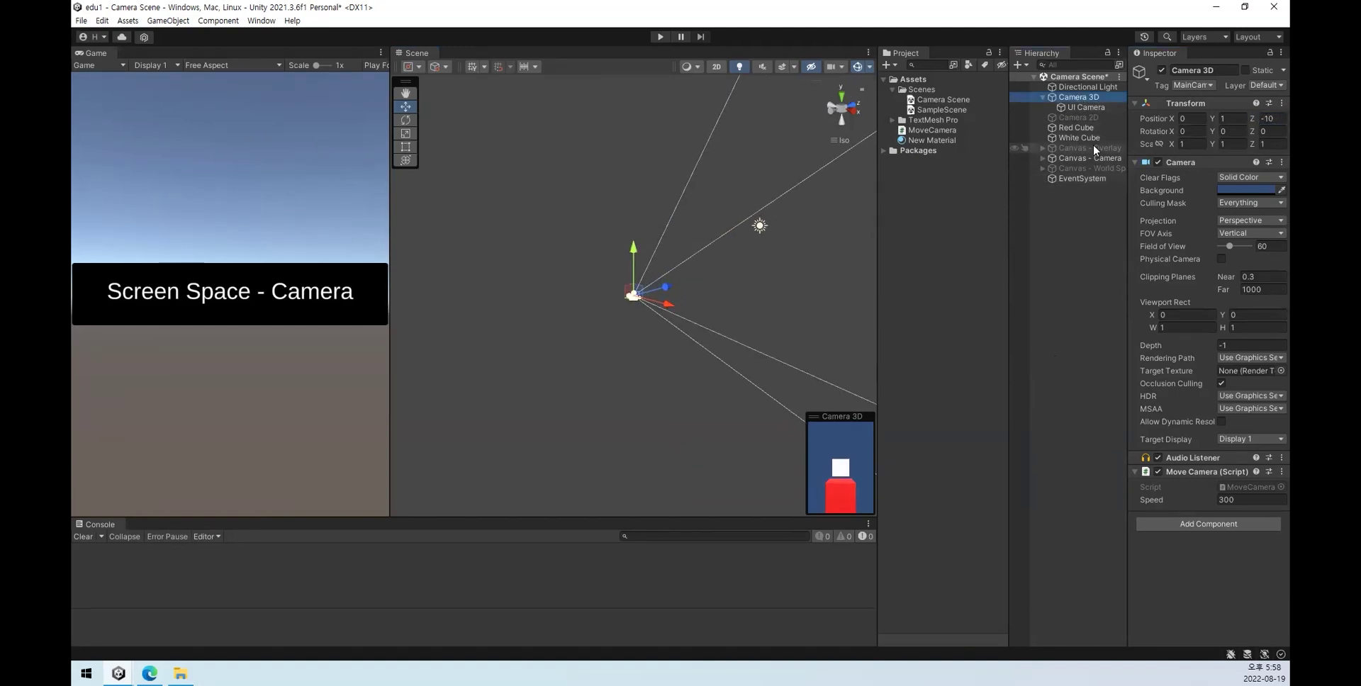
# Step: Frame Red Cube in the scene and move Camera 3D backward along Z to about -43.4
pyautogui.click(1076, 128)
pyautogui.doubleClick(1076, 127)
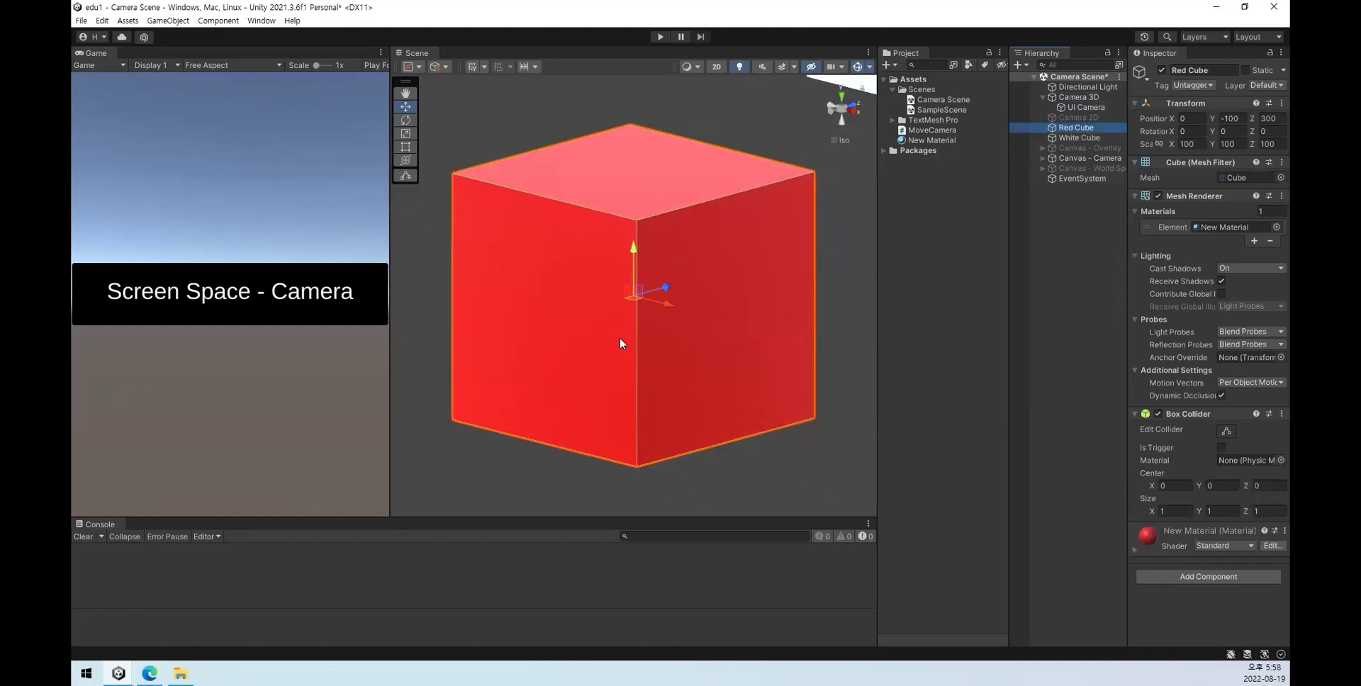
pyautogui.scroll(-8, 638, 343)
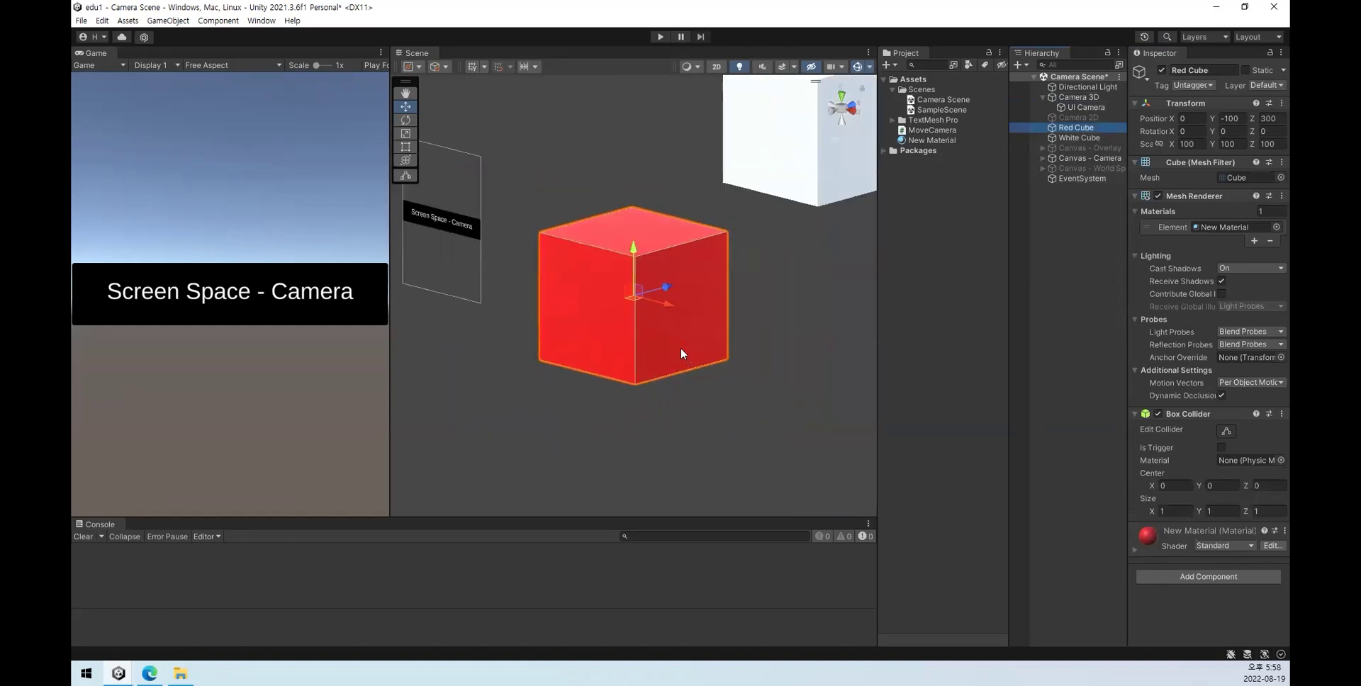
pyautogui.click(1090, 97)
pyautogui.moveTo(664, 219); pyautogui.dragTo(513, 304)
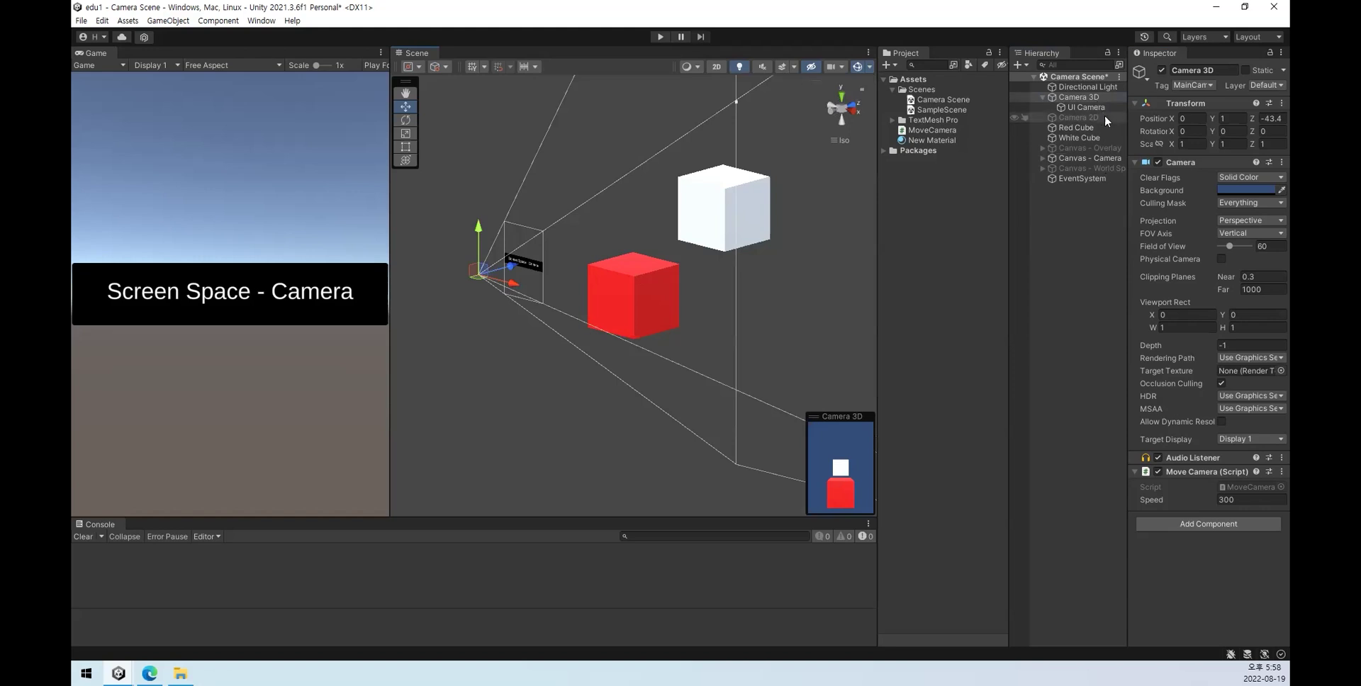
# Step: Try Depth only as UI Camera's Clear Flags, and return the setting to Skybox
pyautogui.click(1087, 107)
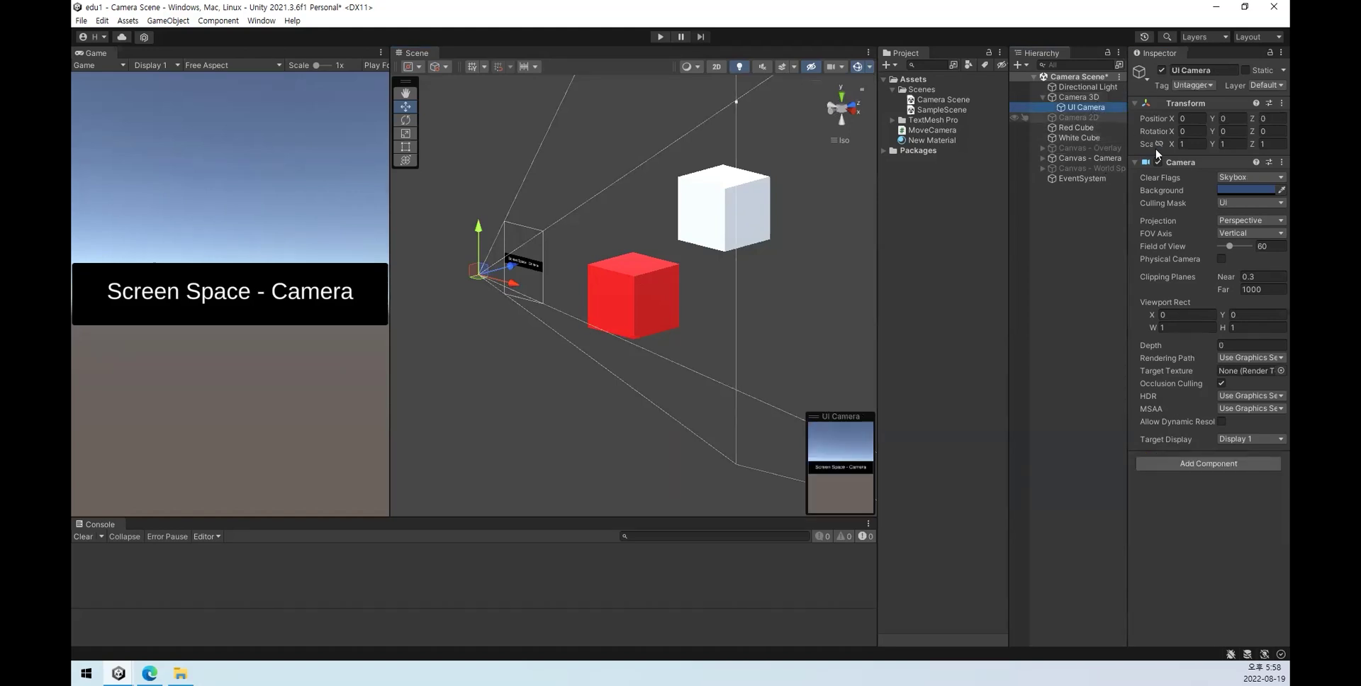
pyautogui.click(1242, 177)
pyautogui.click(1236, 220)
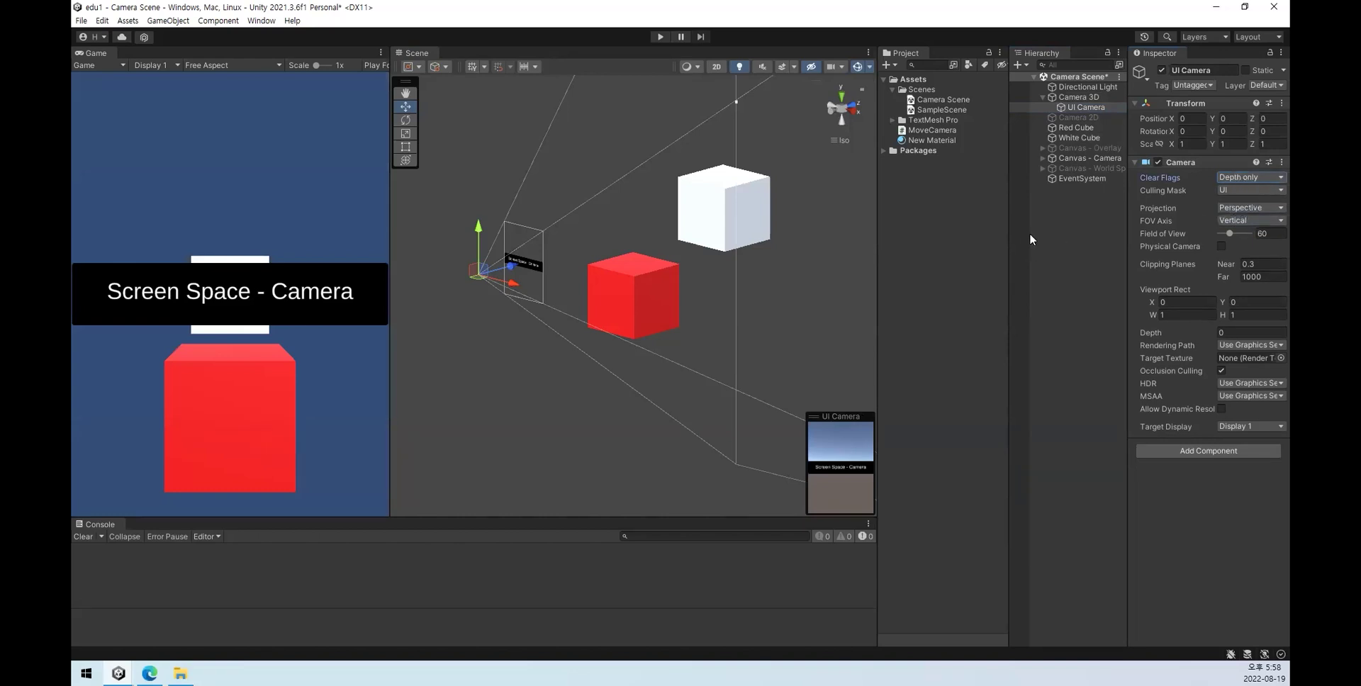
pyautogui.click(1261, 181)
pyautogui.click(1202, 188)
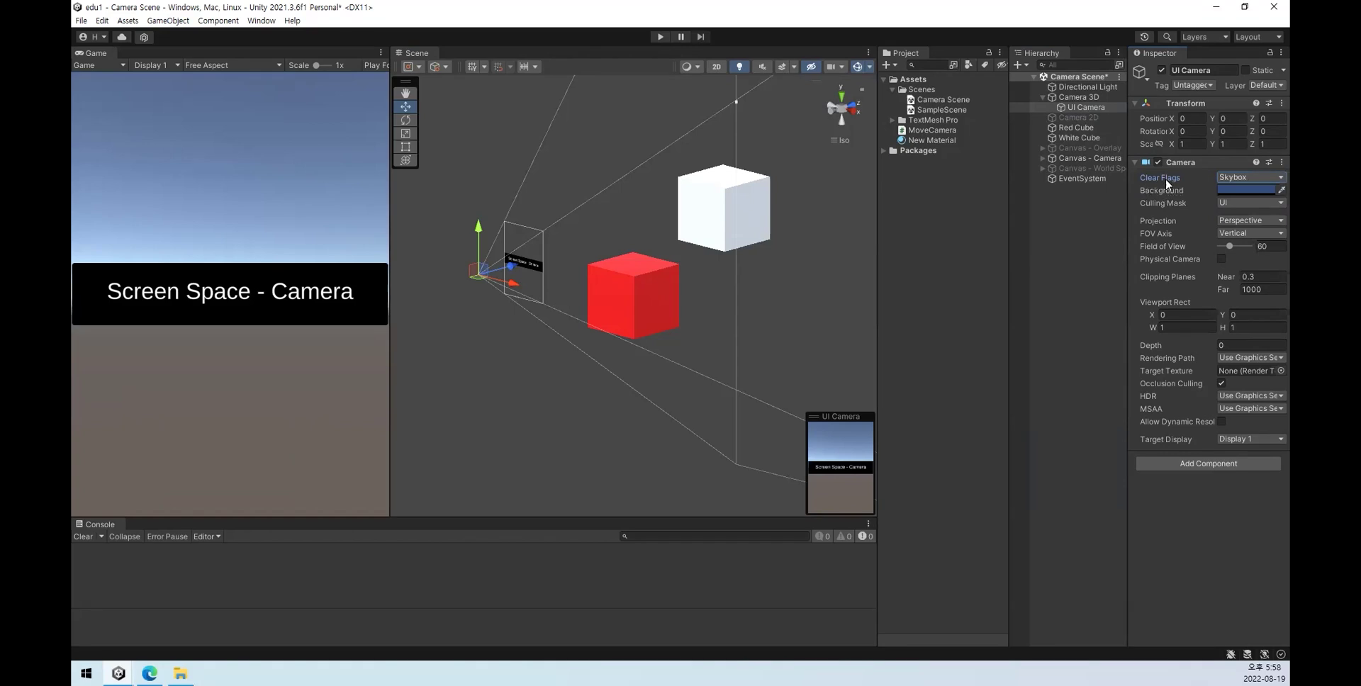
pyautogui.moveTo(1165, 178)
# Step: Set UI Camera's Culling Mask to Everything and check its camera preview
pyautogui.click(1226, 204)
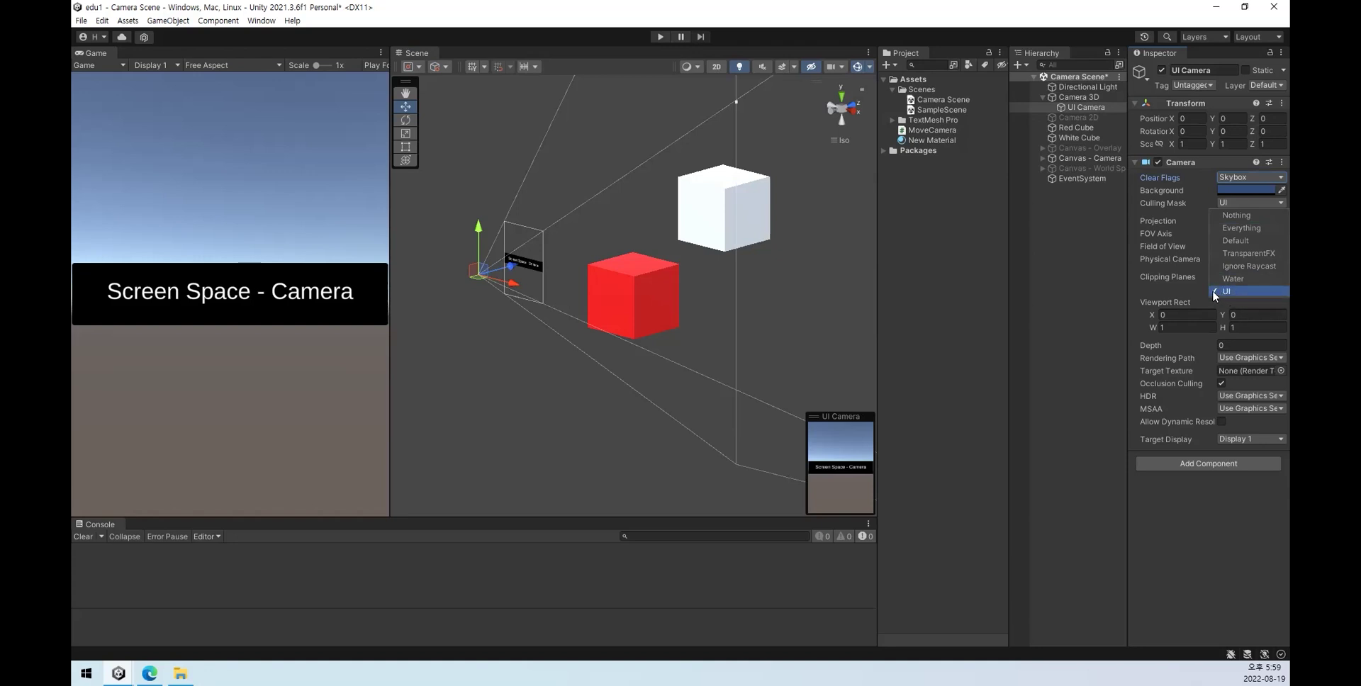
pyautogui.click(1241, 228)
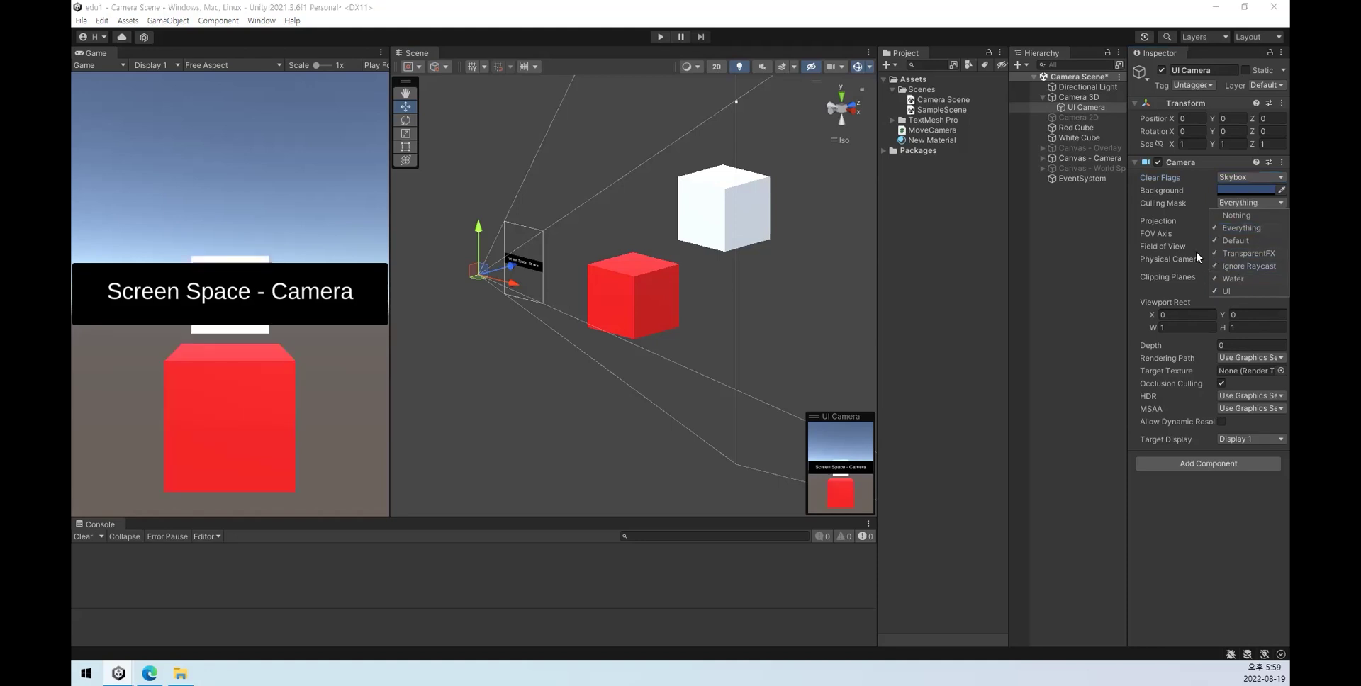
pyautogui.click(1213, 538)
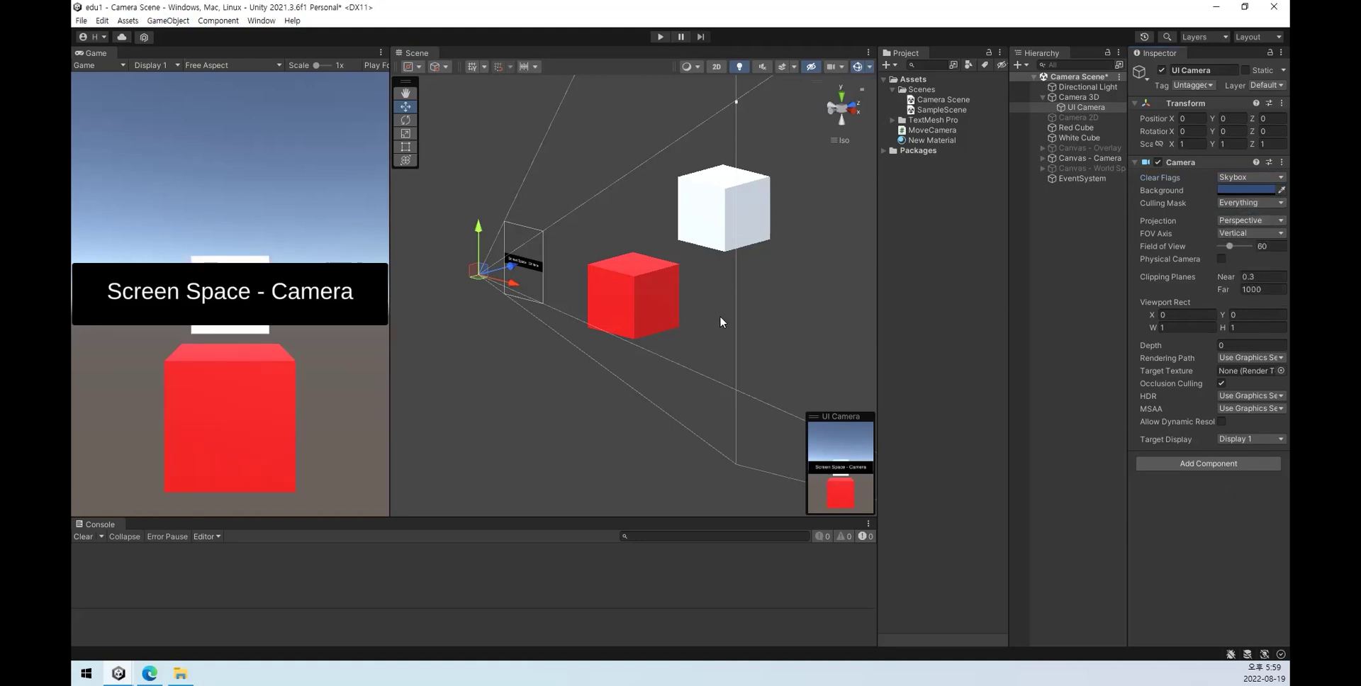
pyautogui.click(1077, 107)
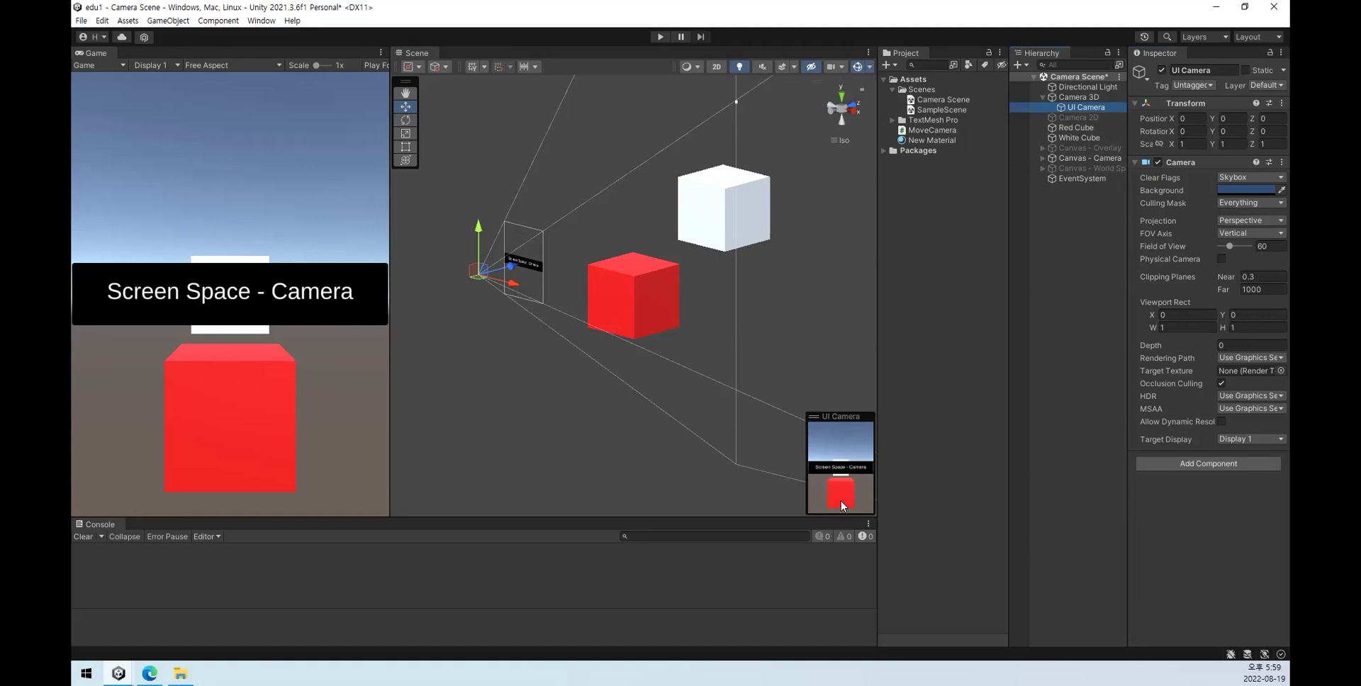
# Step: Exclude the Default layer from UI Camera's Culling Mask and check which layer Red Cube uses
pyautogui.click(1248, 203)
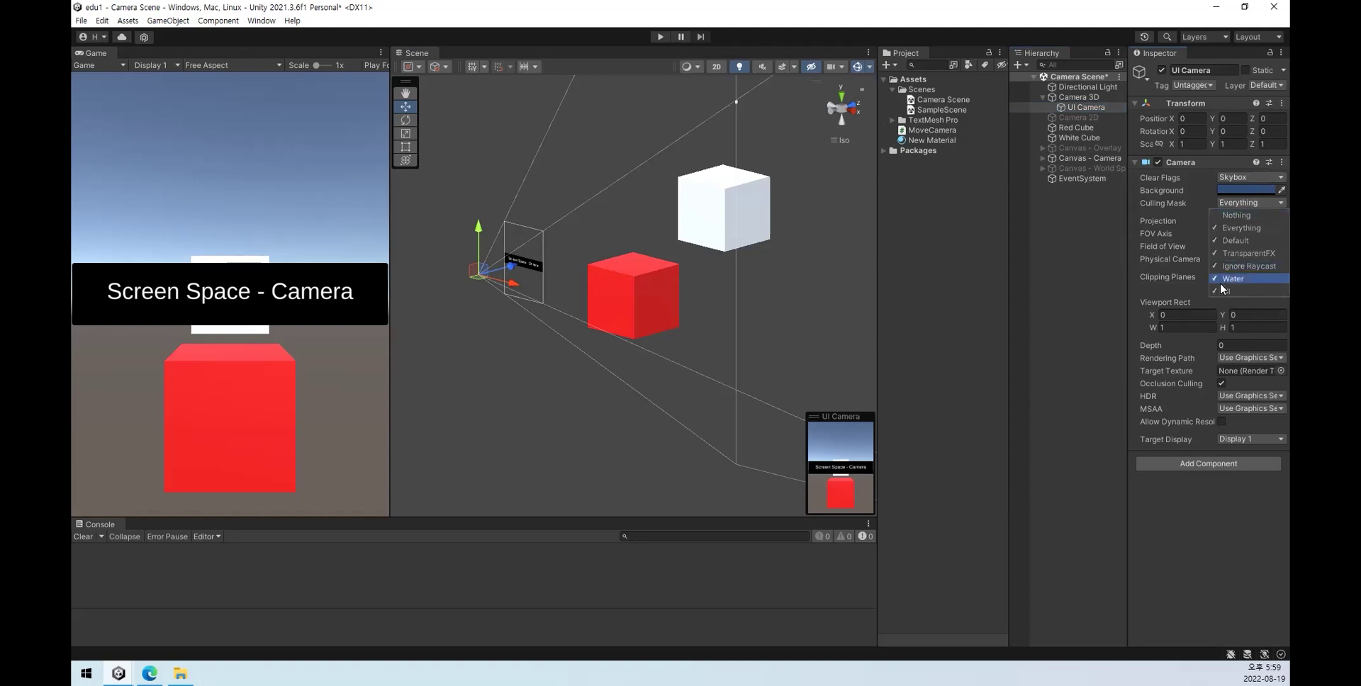
pyautogui.click(1215, 242)
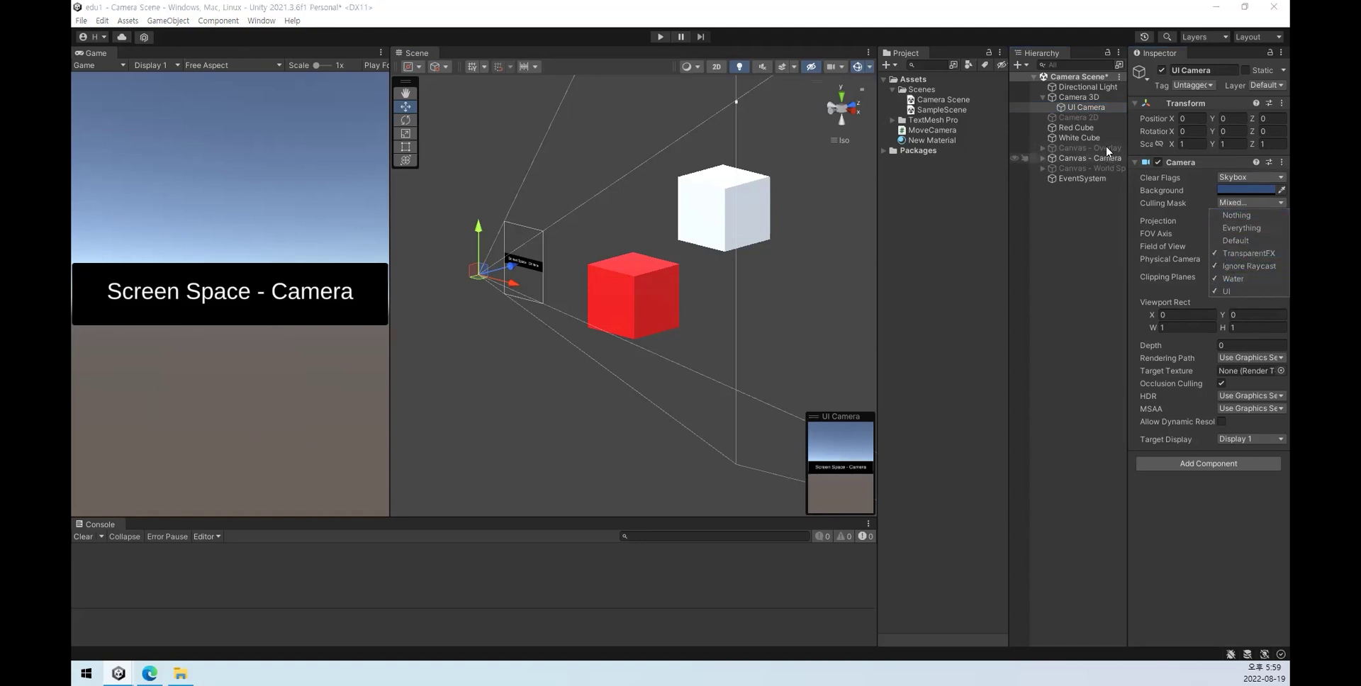
pyautogui.click(1076, 128)
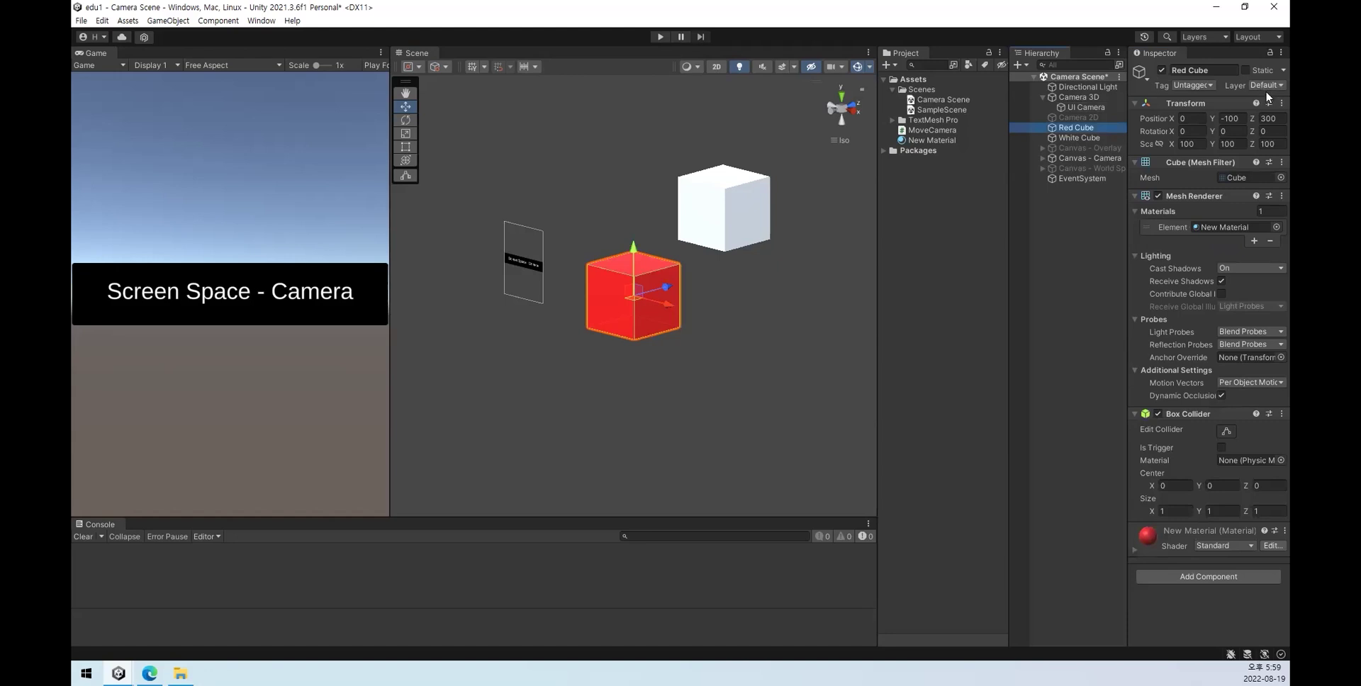
pyautogui.click(1103, 107)
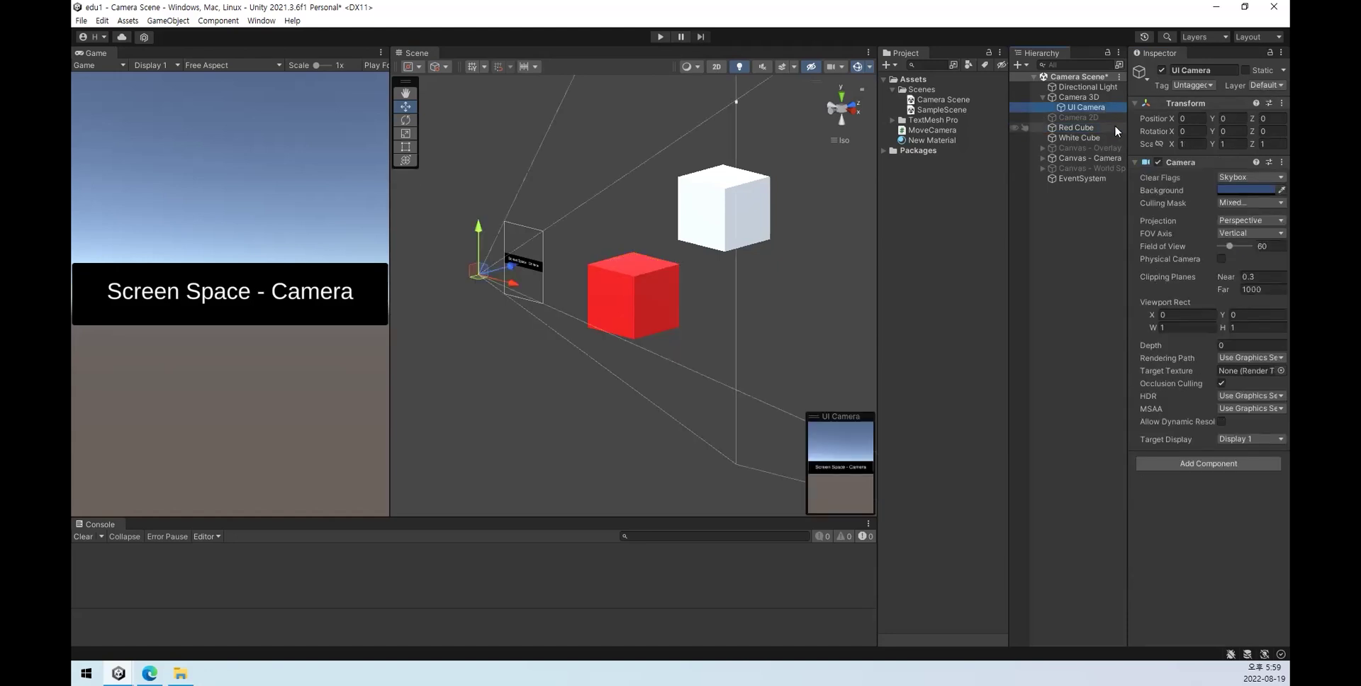
# Step: Clear UI Camera's Culling Mask to Nothing and enable only the UI layer
pyautogui.click(1247, 204)
pyautogui.click(1237, 215)
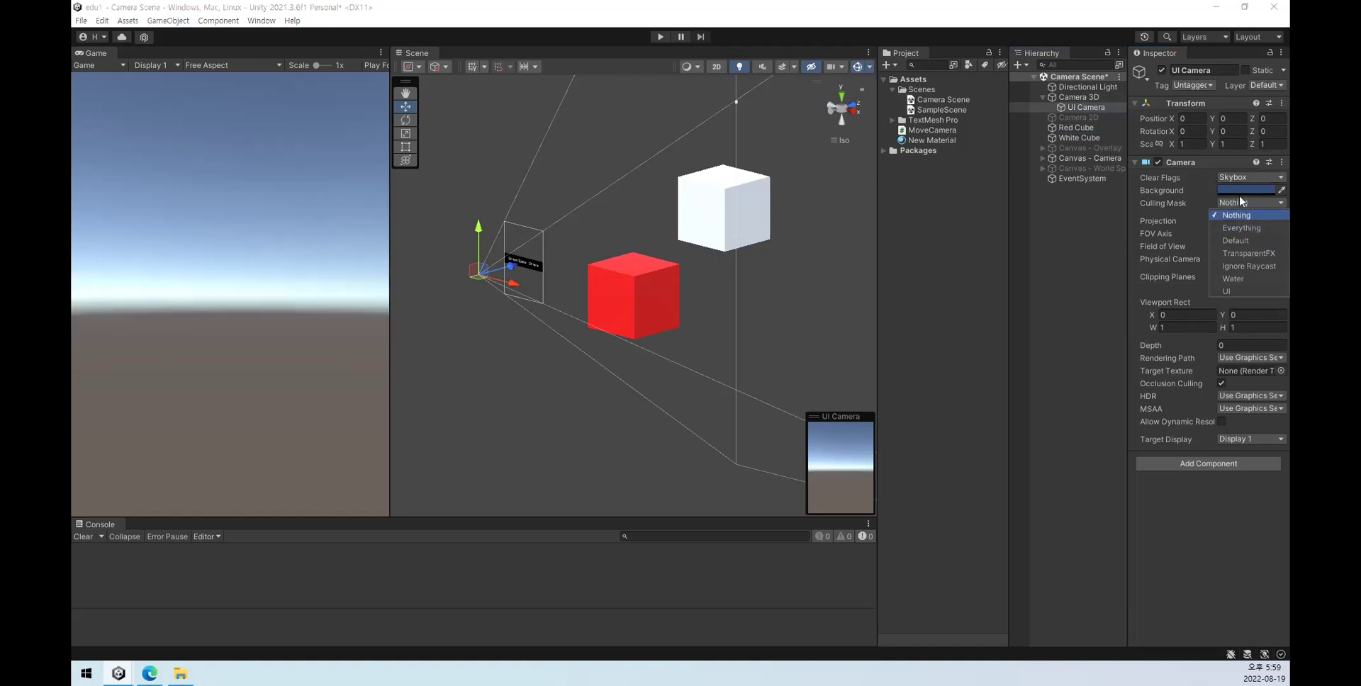
pyautogui.click(1232, 291)
pyautogui.click(1199, 557)
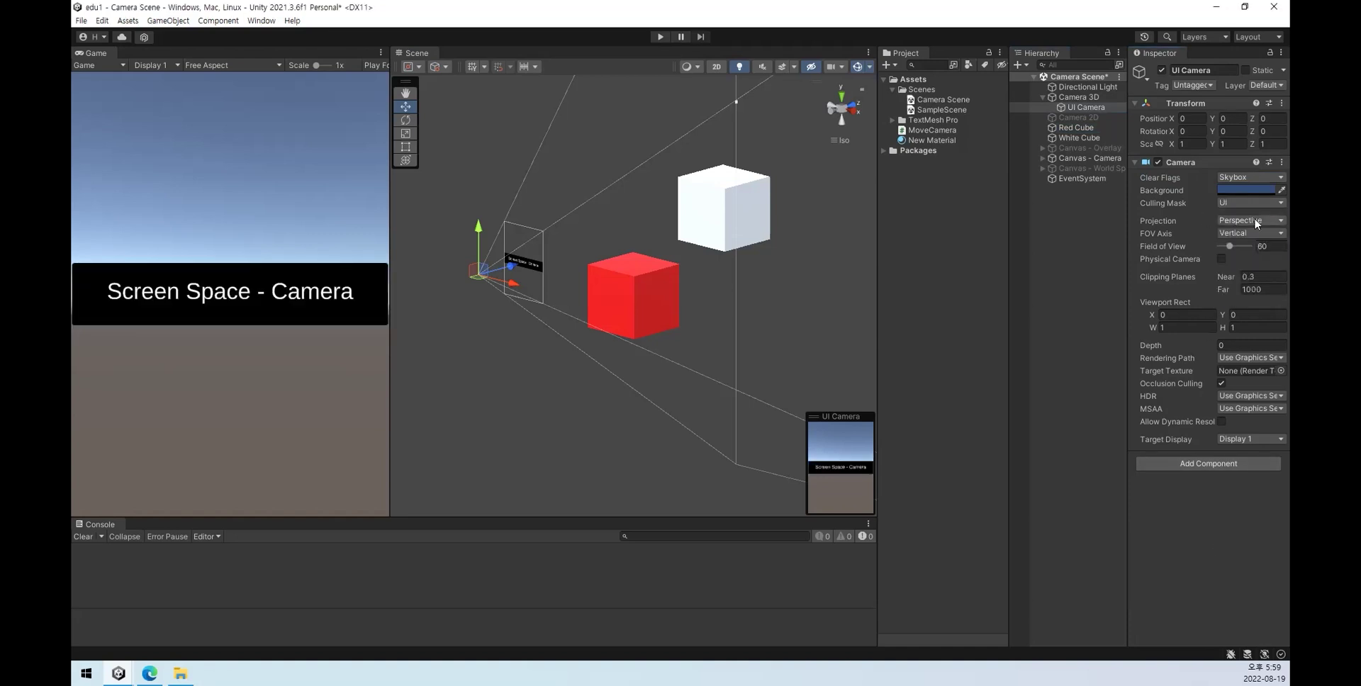
# Step: Review UI Camera's Clear Flags options and leave the setting on Skybox
pyautogui.click(1233, 177)
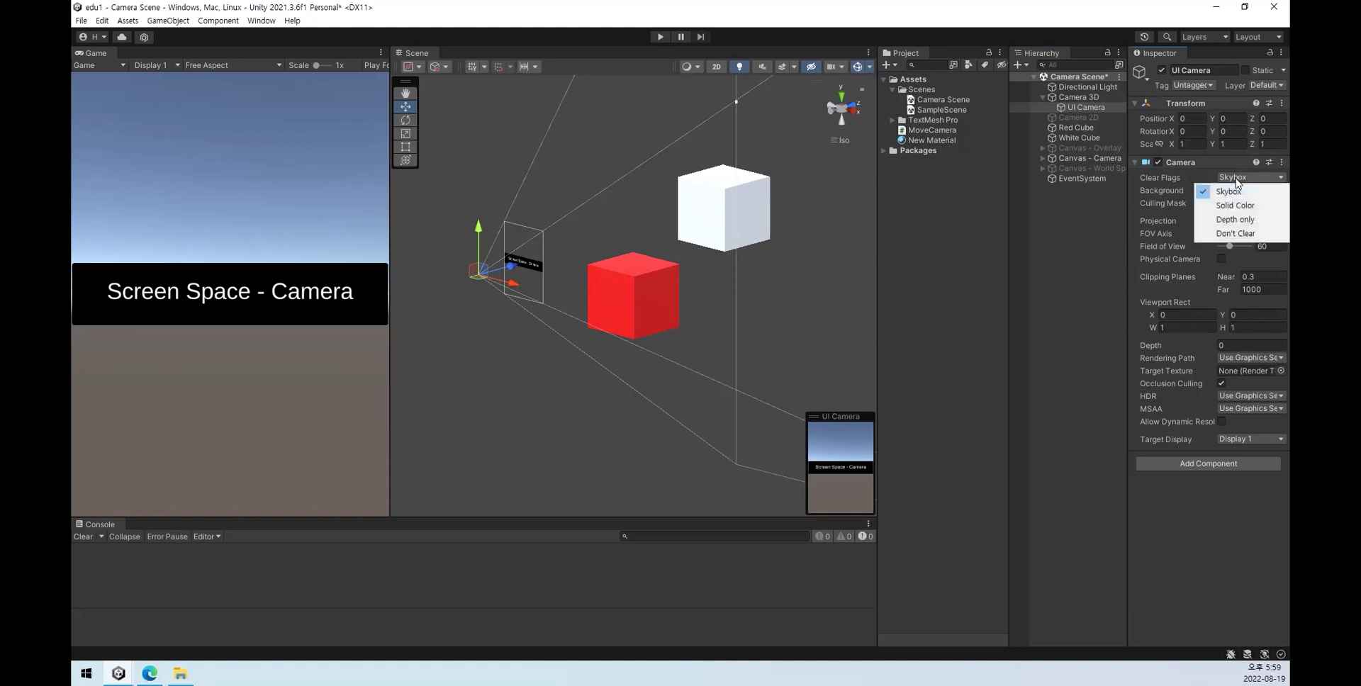
pyautogui.click(1207, 204)
pyautogui.click(1238, 178)
pyautogui.click(1231, 188)
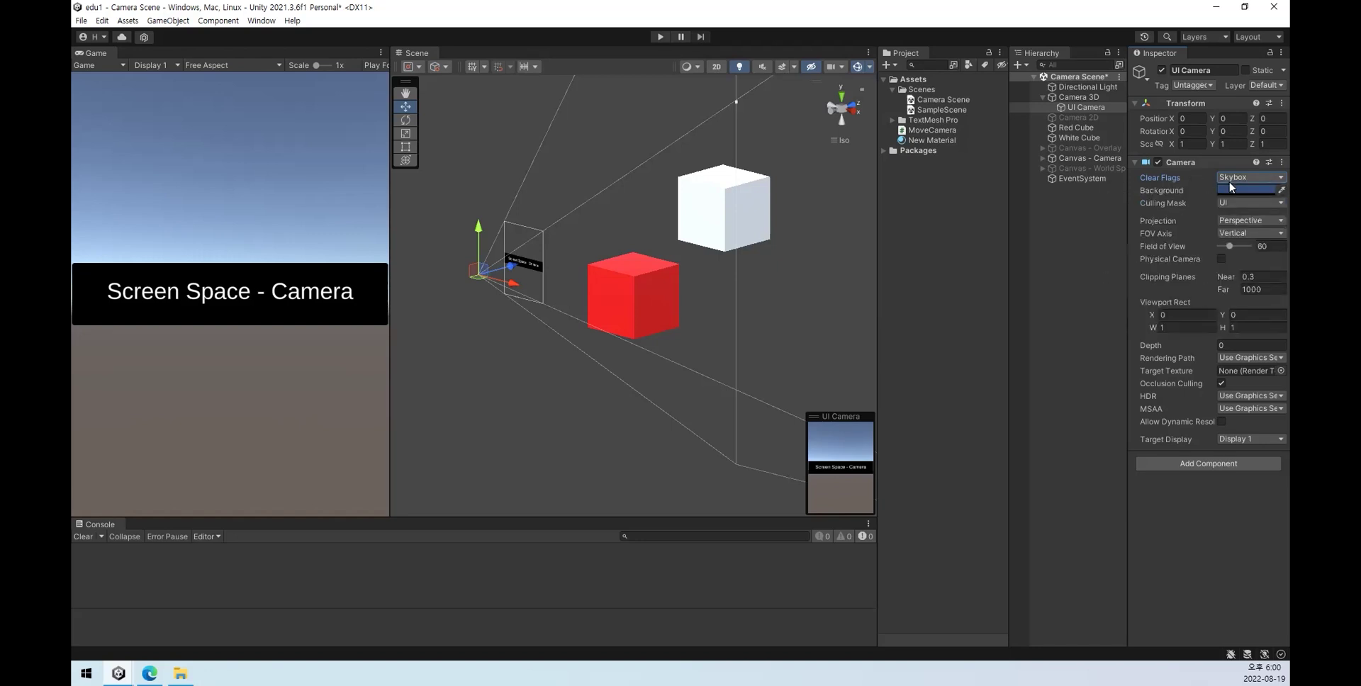
# Step: Try Solid Color and Don't Clear as UI Camera's Clear Flags, and settle on Depth only
pyautogui.click(1253, 178)
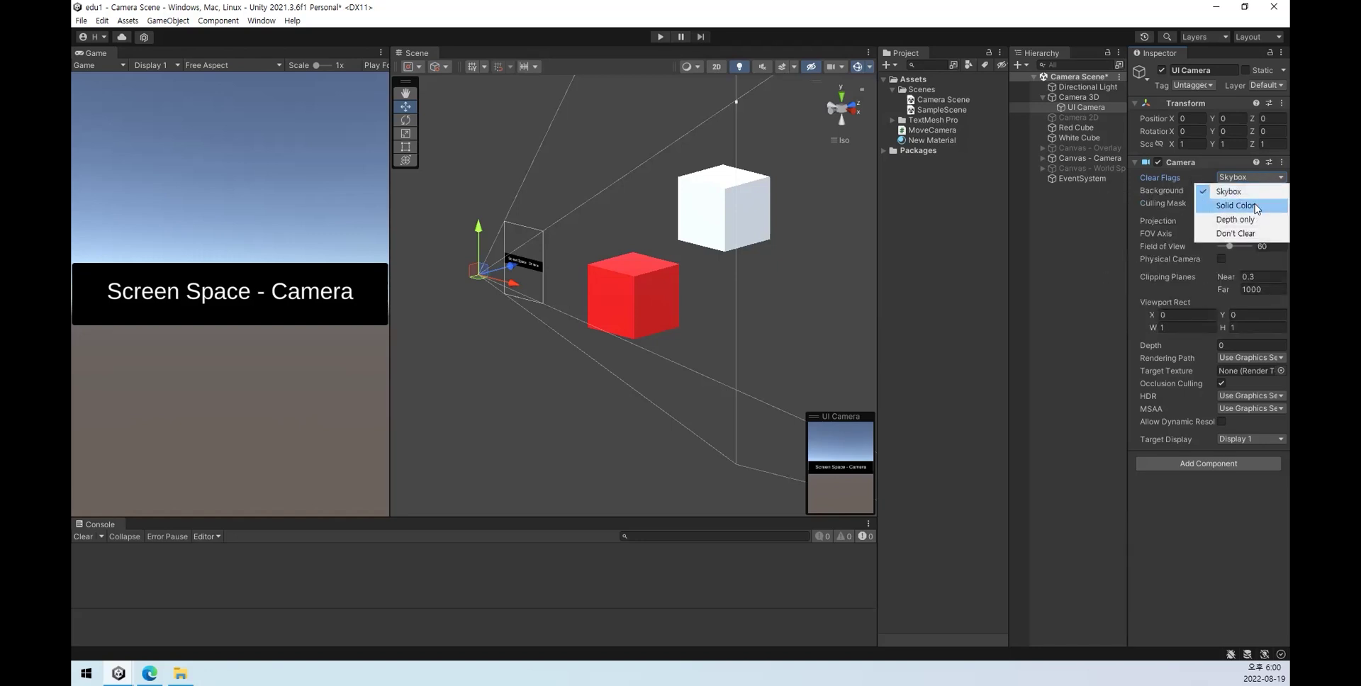
pyautogui.click(1237, 202)
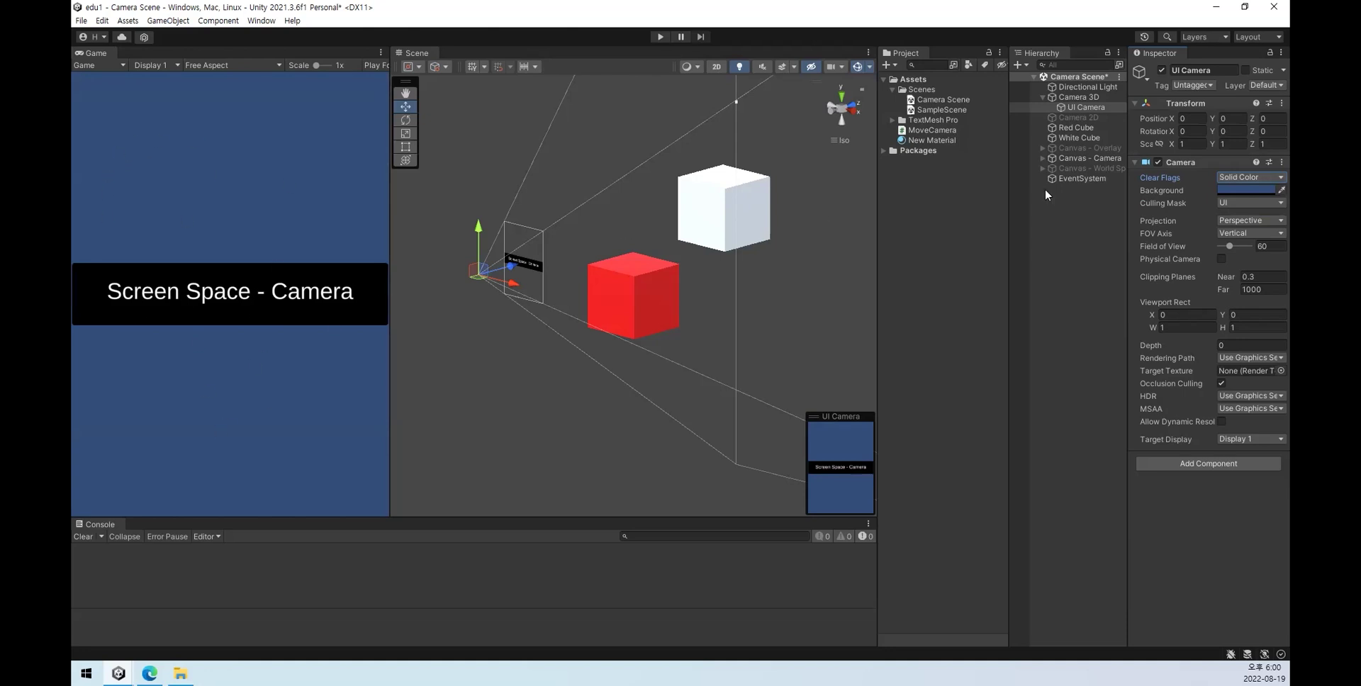
pyautogui.click(1253, 177)
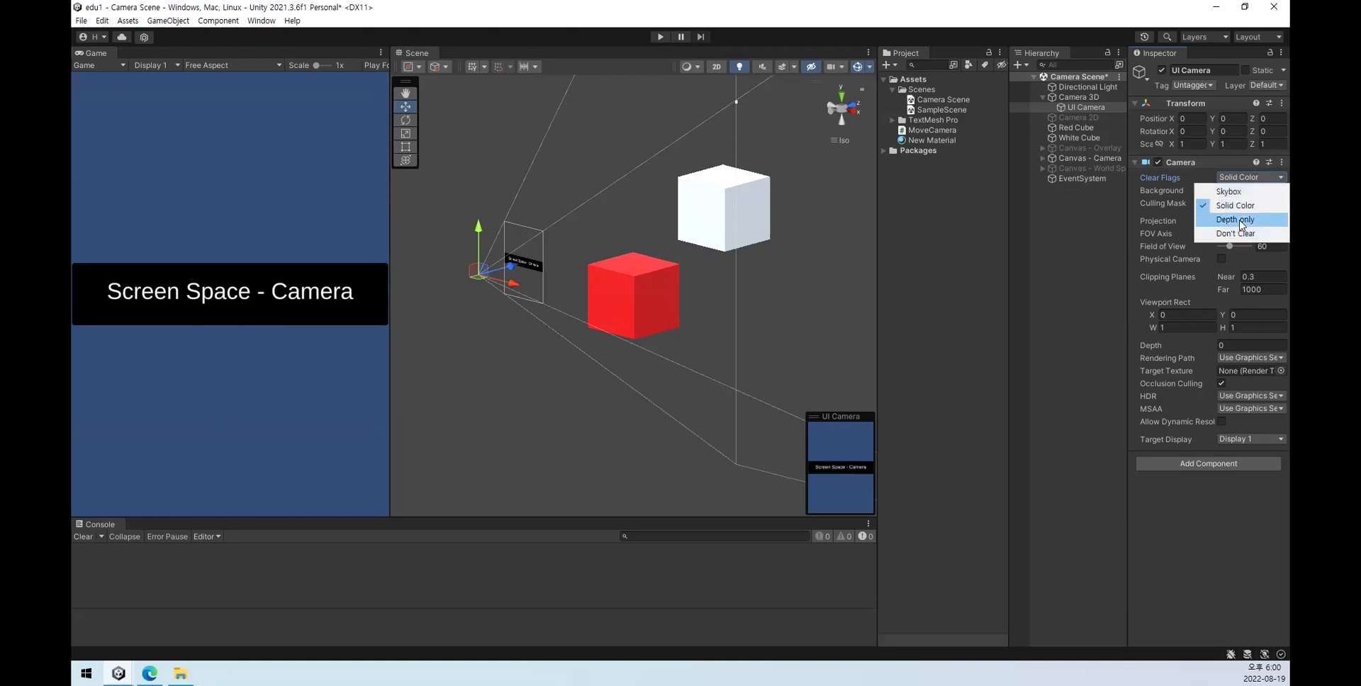
pyautogui.click(1240, 221)
pyautogui.click(1236, 179)
pyautogui.click(1240, 233)
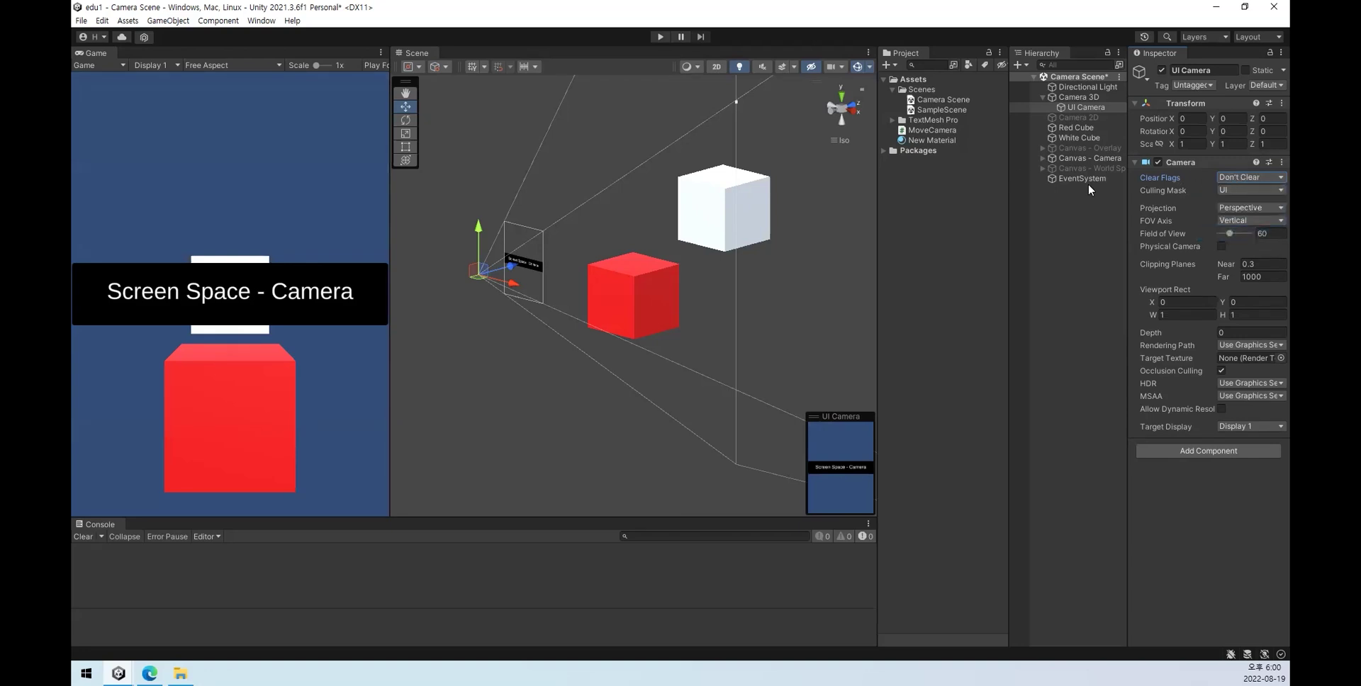
pyautogui.click(1249, 179)
pyautogui.click(1249, 221)
# Step: Move Camera 3D forward along Z to about -21
pyautogui.click(1080, 99)
pyautogui.moveTo(510, 270); pyautogui.dragTo(524, 323)
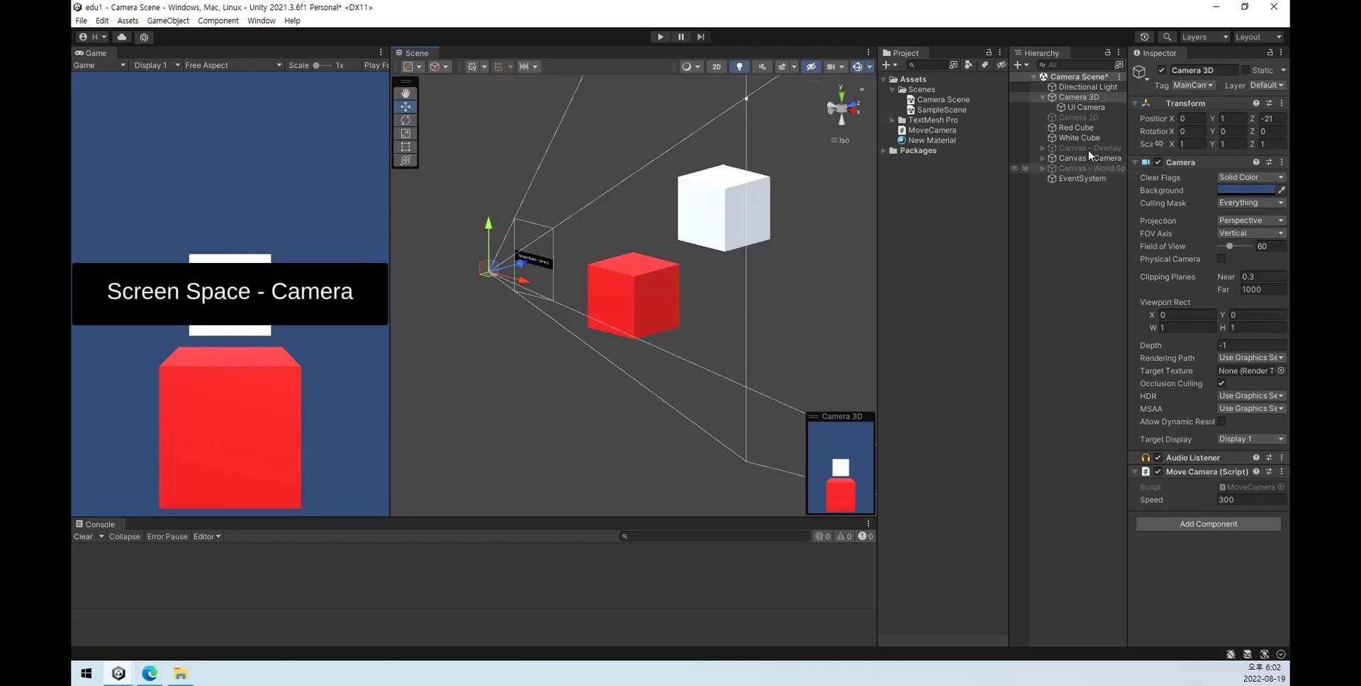
# Step: Toggle UI Camera inactive and active repeatedly to compare the Game view with and without the UI layer, leaving it active
pyautogui.click(1087, 107)
pyautogui.click(1160, 71)
pyautogui.click(1161, 70)
pyautogui.click(1160, 70)
pyautogui.click(1160, 71)
pyautogui.click(1160, 70)
pyautogui.click(1160, 70)
pyautogui.click(1161, 70)
pyautogui.click(1160, 71)
pyautogui.click(1160, 70)
pyautogui.click(1161, 70)
pyautogui.click(1160, 70)
pyautogui.click(1160, 70)
pyautogui.click(1161, 71)
pyautogui.click(1160, 71)
pyautogui.click(1160, 71)
pyautogui.click(1160, 70)
pyautogui.click(1161, 70)
pyautogui.click(1160, 70)
pyautogui.click(1160, 70)
pyautogui.click(1160, 70)
# Step: Move Camera 3D forward along Z to about 362.1, right up to White Cube
pyautogui.moveTo(520, 266); pyautogui.dragTo(696, 220)
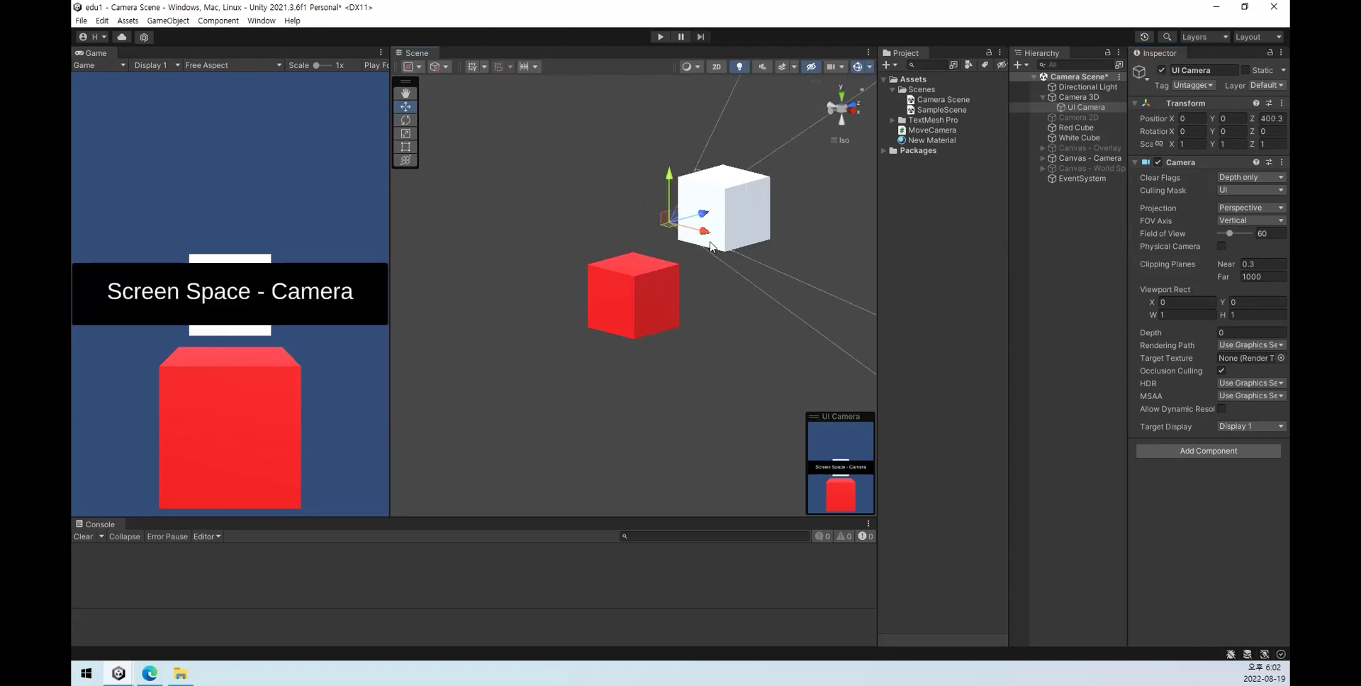
pyautogui.click(1078, 97)
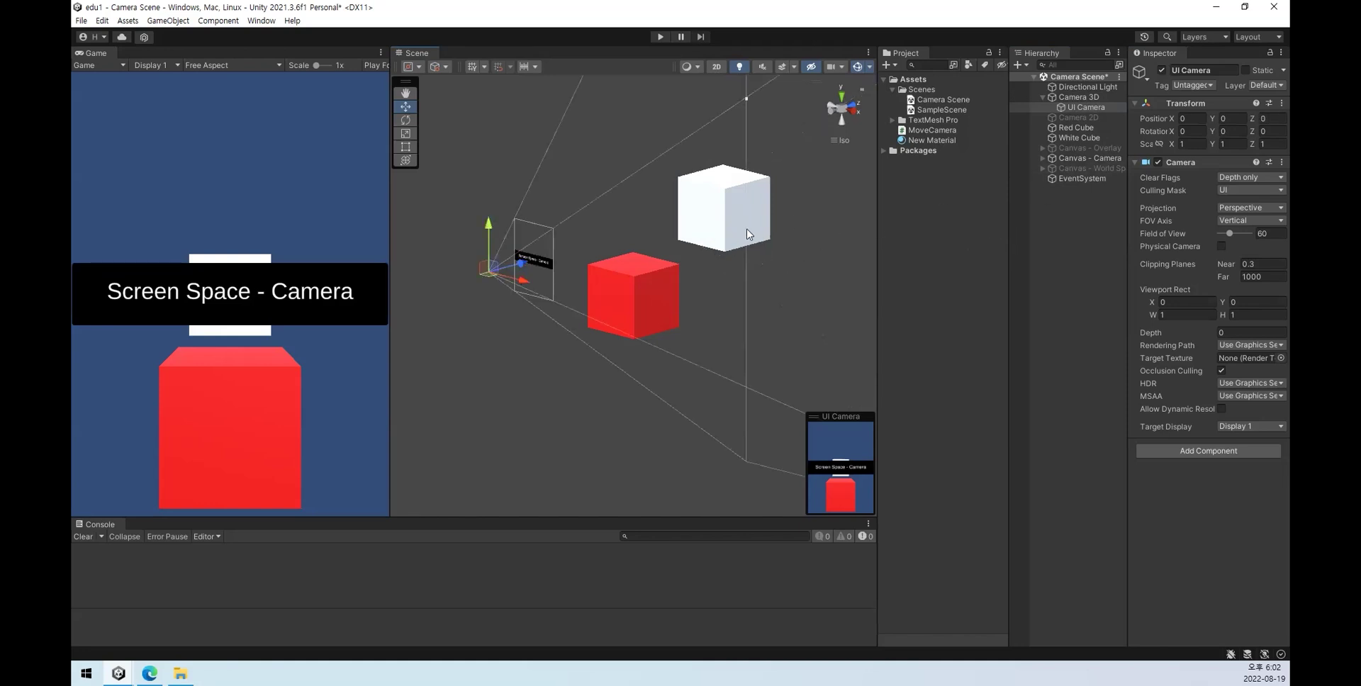
pyautogui.moveTo(528, 263); pyautogui.dragTo(709, 225)
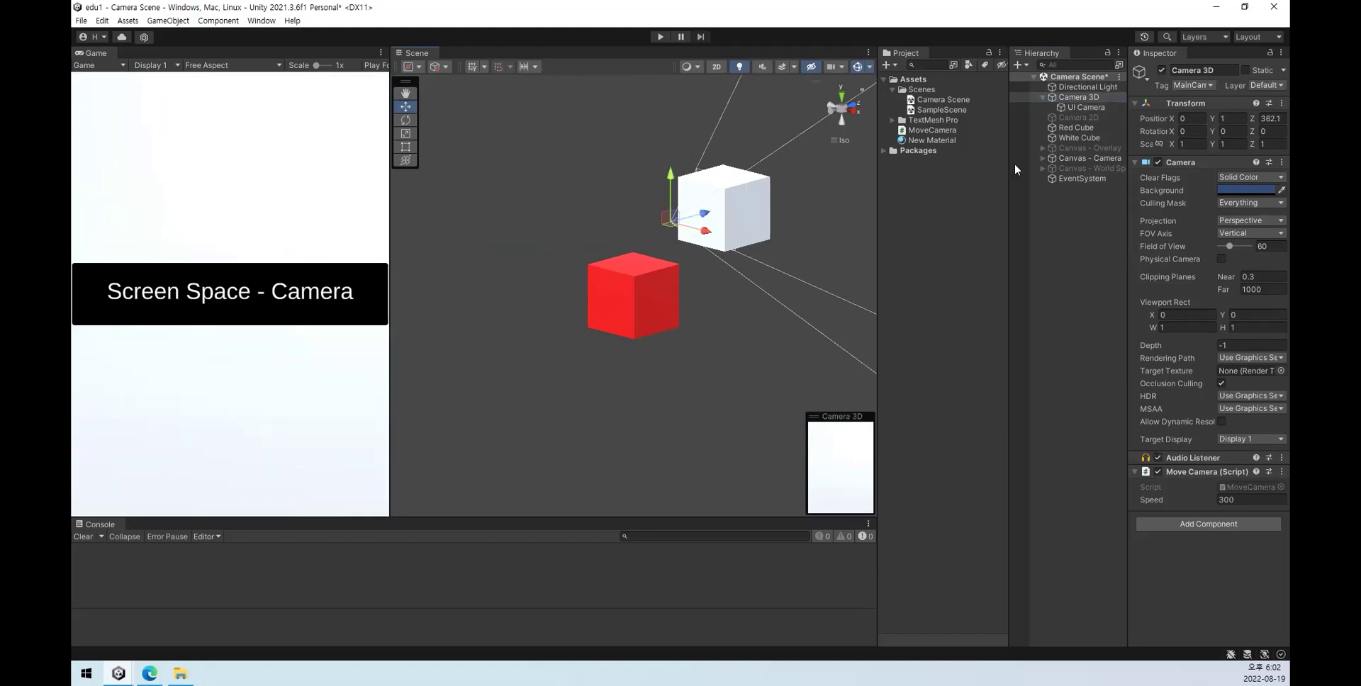
# Step: With Camera 3D close to White Cube, toggle UI Camera off and on to compare the Game view, leaving it active
pyautogui.click(1027, 107)
pyautogui.click(1160, 70)
pyautogui.click(1160, 70)
pyautogui.click(1161, 71)
pyautogui.click(1161, 71)
pyautogui.click(1161, 71)
pyautogui.click(1161, 71)
pyautogui.click(1161, 70)
pyautogui.click(1161, 71)
pyautogui.click(1161, 71)
pyautogui.click(1161, 70)
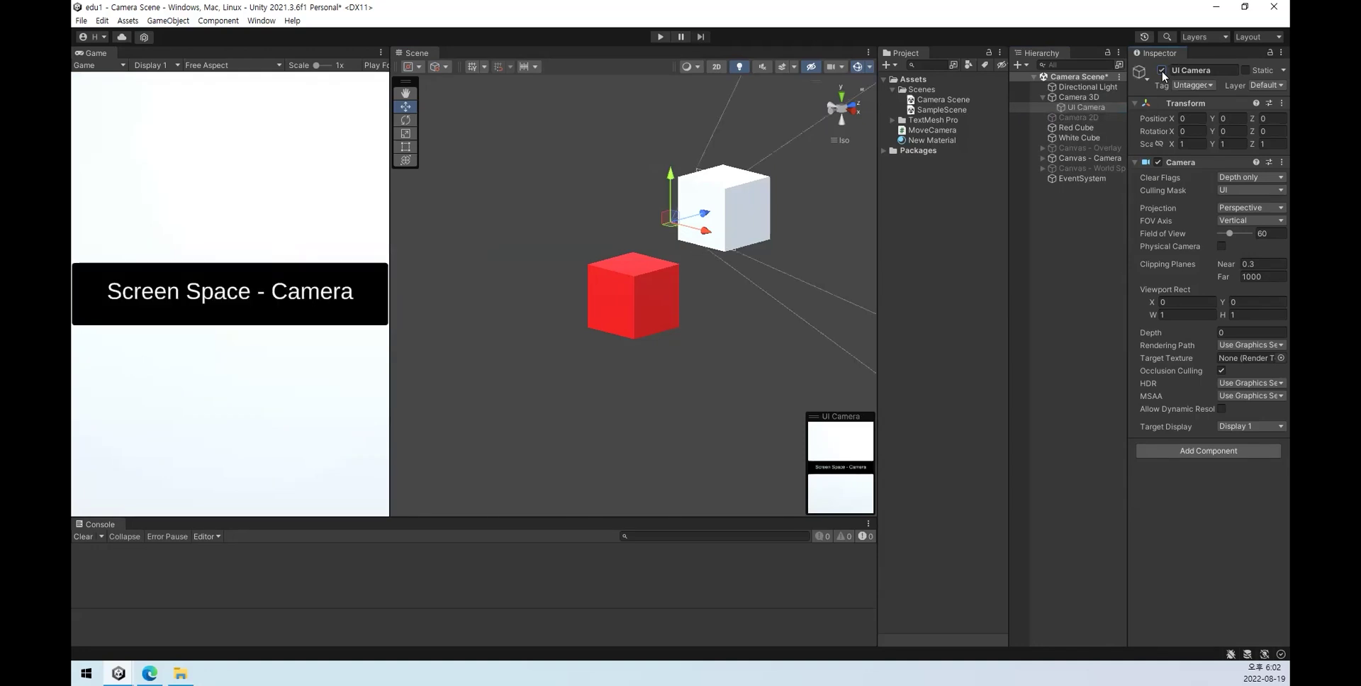
pyautogui.click(1161, 71)
pyautogui.click(1161, 71)
pyautogui.click(1161, 71)
pyautogui.click(1161, 71)
pyautogui.click(1161, 70)
pyautogui.click(1161, 71)
# Step: Activate the Canvas - Overlay object
pyautogui.click(1091, 148)
pyautogui.click(1162, 69)
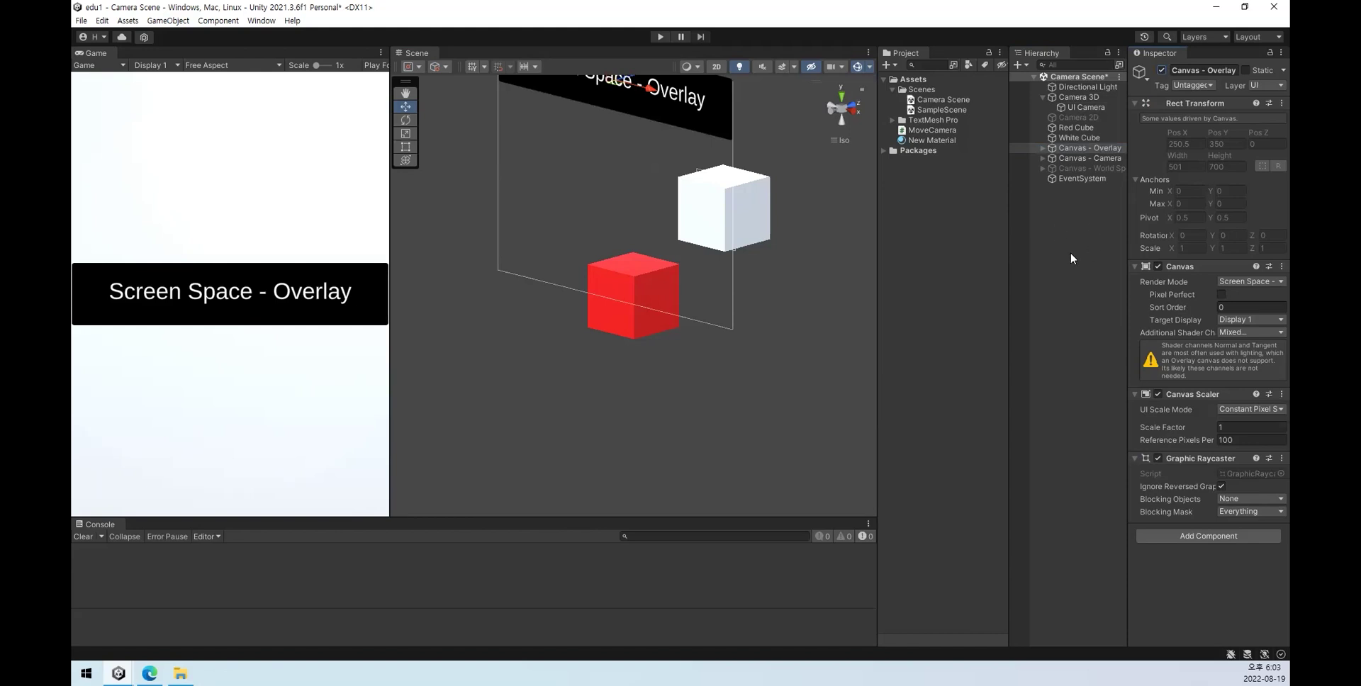
# Step: Facing the Canvas - Overlay frame in the Scene view, try to move the canvas sideways with its move gizmo
pyautogui.scroll(-5, 631, 248)
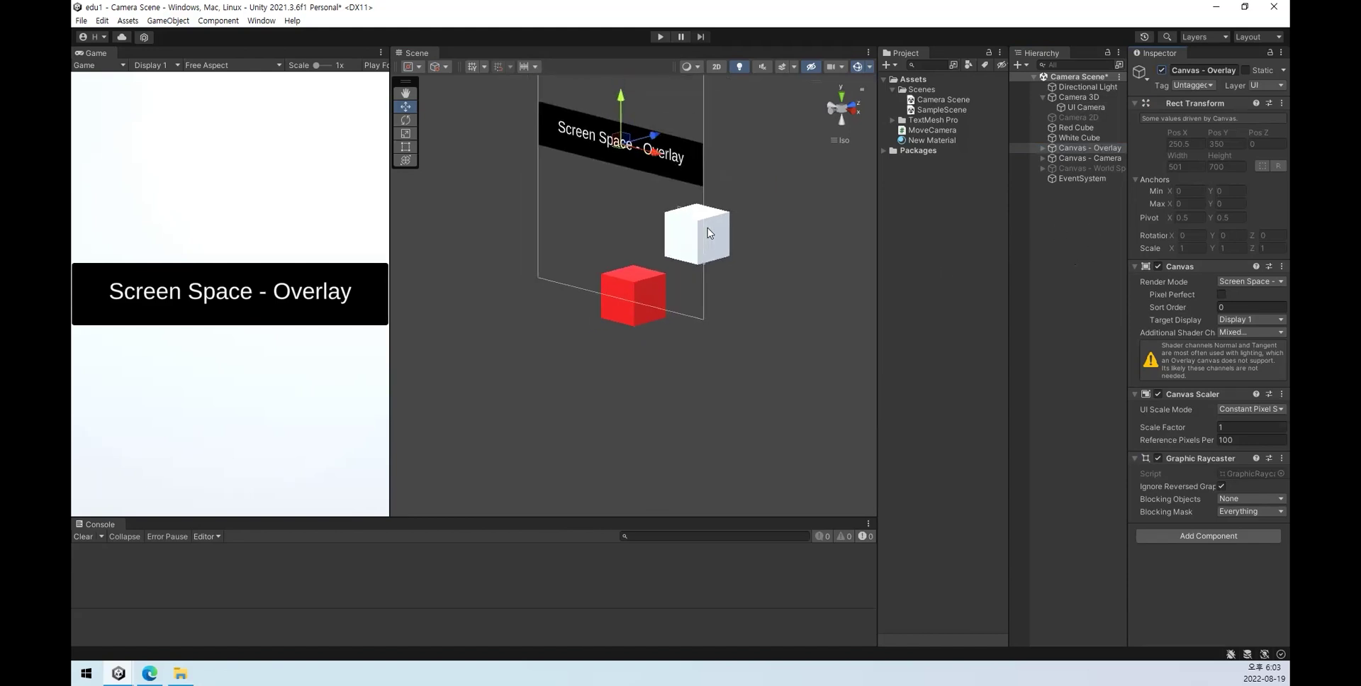
pyautogui.keyDown('alt'); pyautogui.moveTo(569, 213); pyautogui.dragTo(789, 252); pyautogui.keyUp('alt')
pyautogui.moveTo(790, 252); pyautogui.dragTo(654, 320, button='middle')
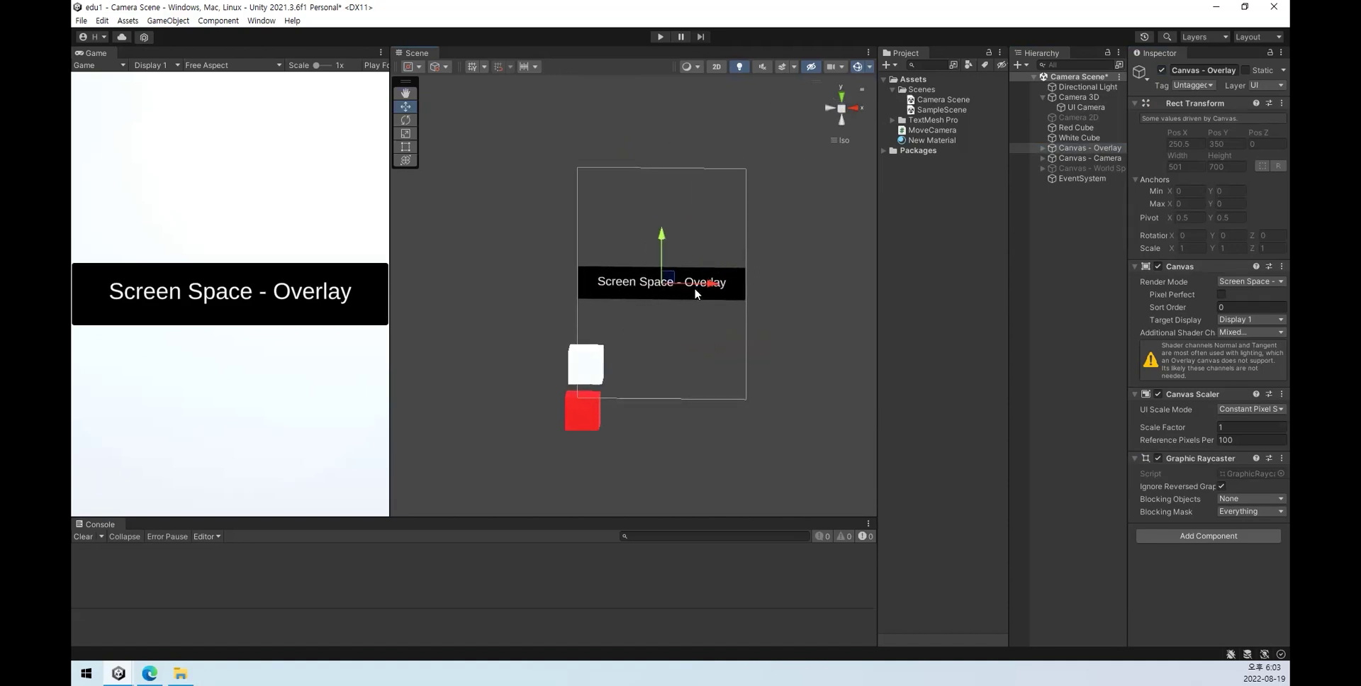
pyautogui.moveTo(708, 284); pyautogui.dragTo(925, 282)
pyautogui.moveTo(698, 277); pyautogui.dragTo(833, 282)
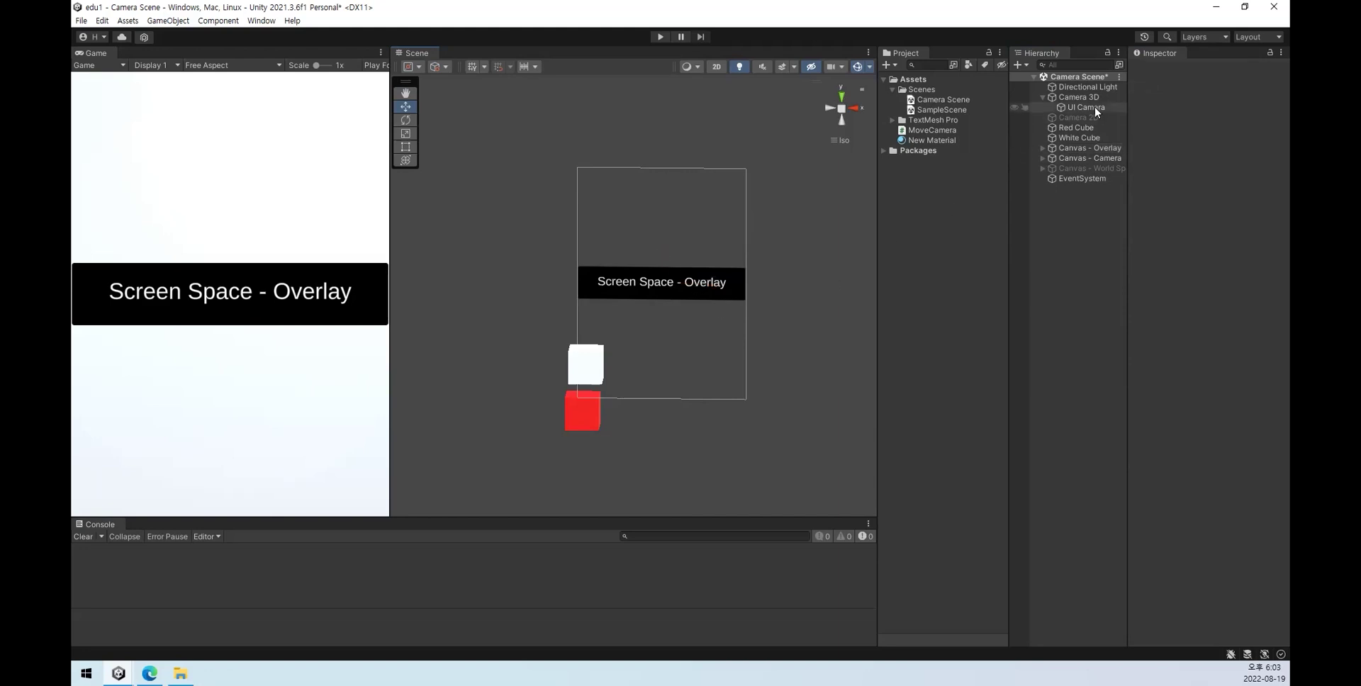
pyautogui.click(1078, 148)
pyautogui.moveTo(671, 279); pyautogui.dragTo(803, 206)
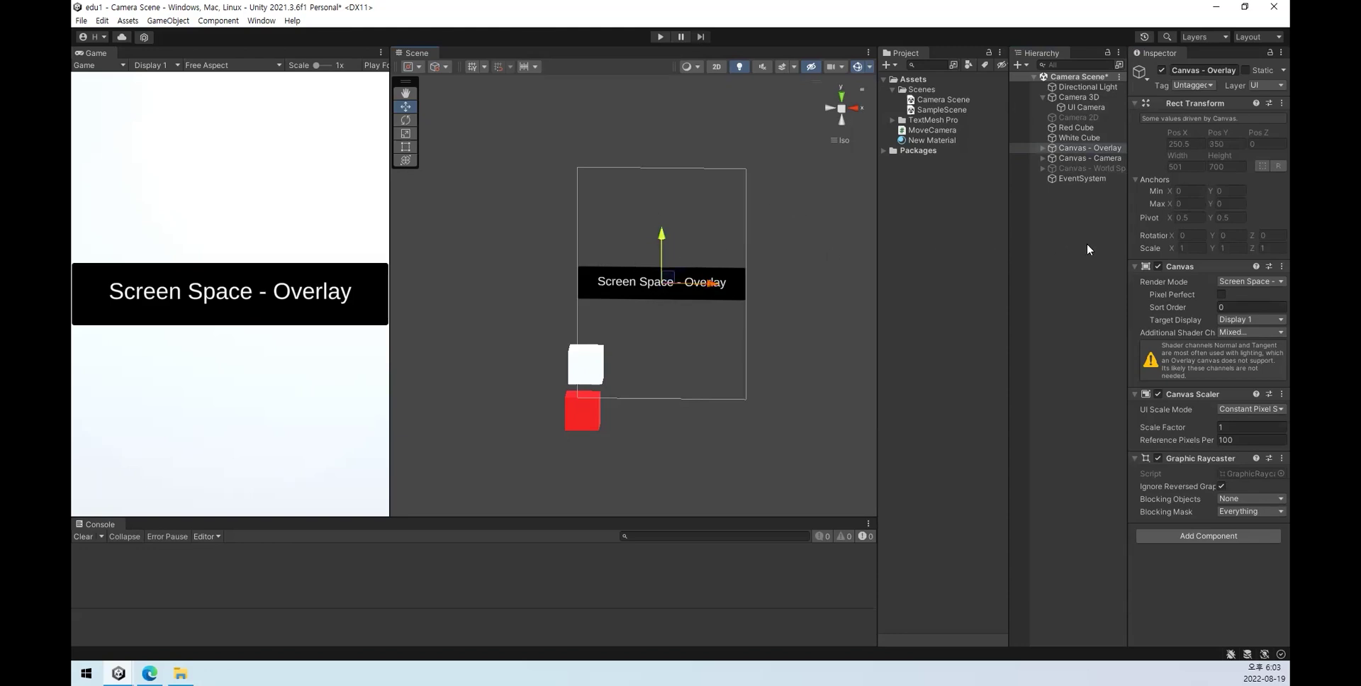
# Step: Move UI Camera far away from the cubes, to about X -1270 and Y -38
pyautogui.click(1092, 107)
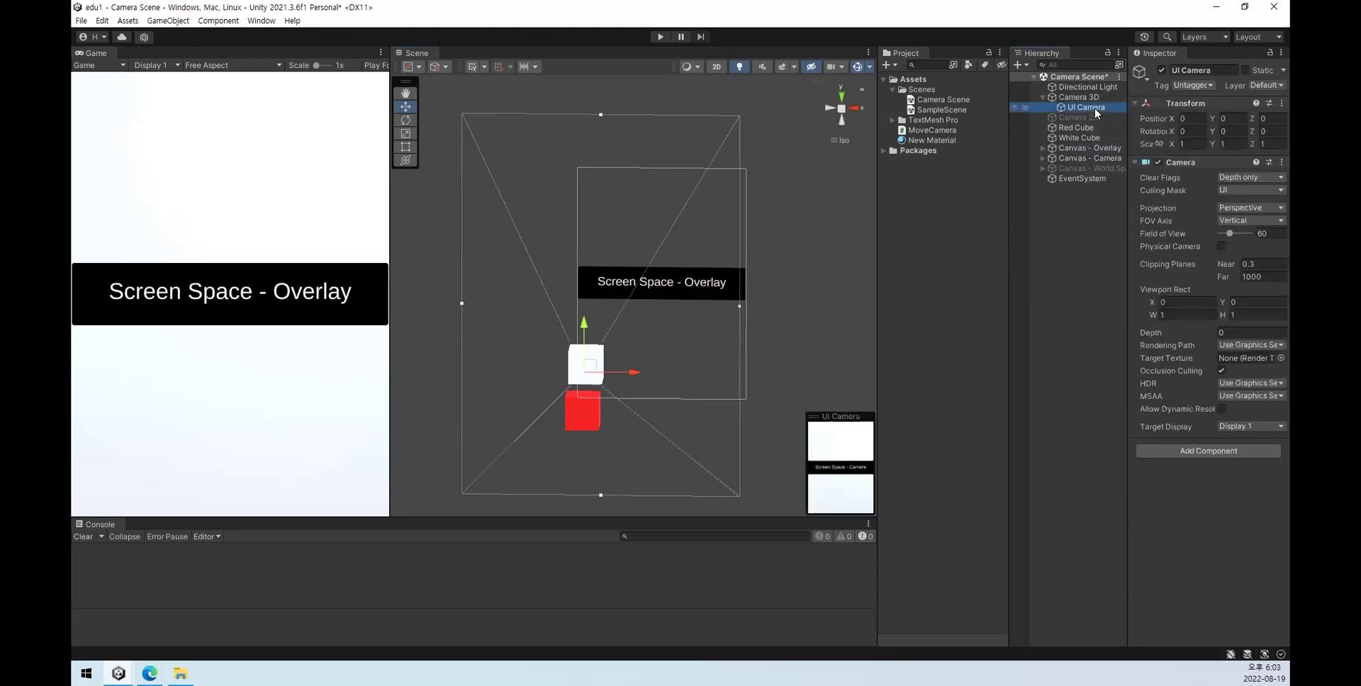
pyautogui.click(1095, 158)
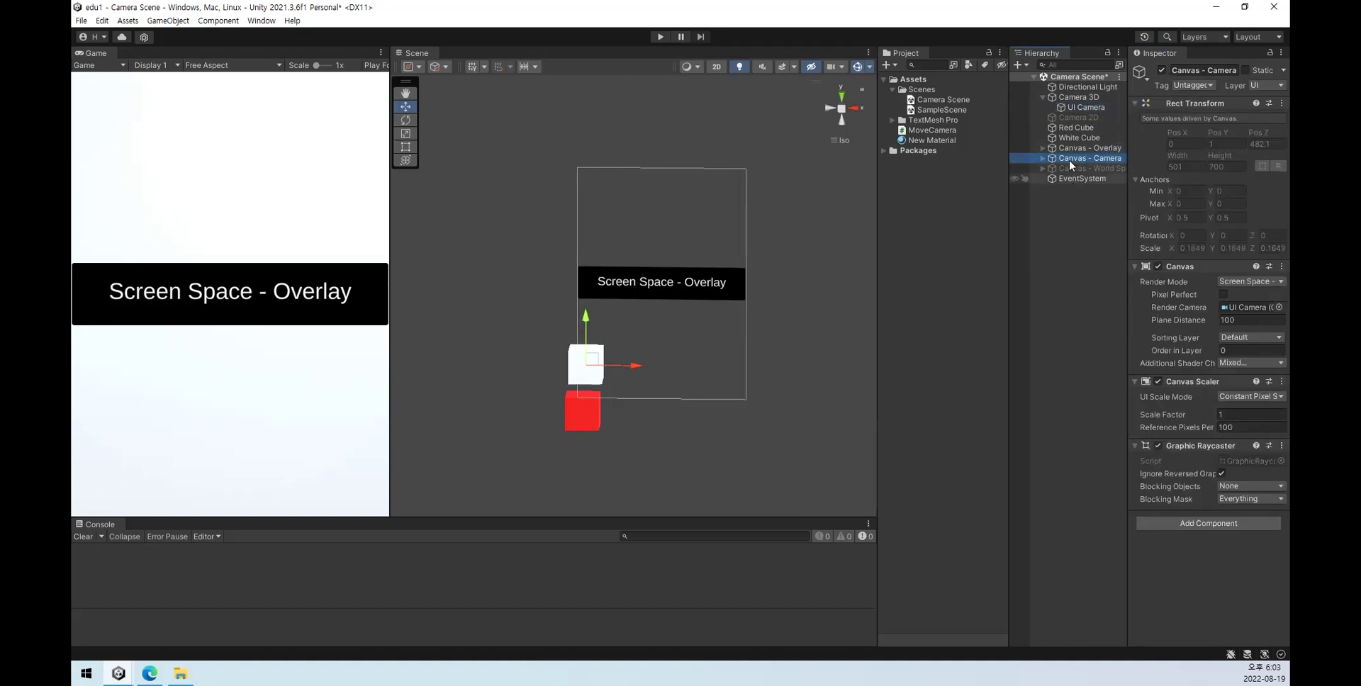
pyautogui.click(589, 364)
pyautogui.click(1093, 107)
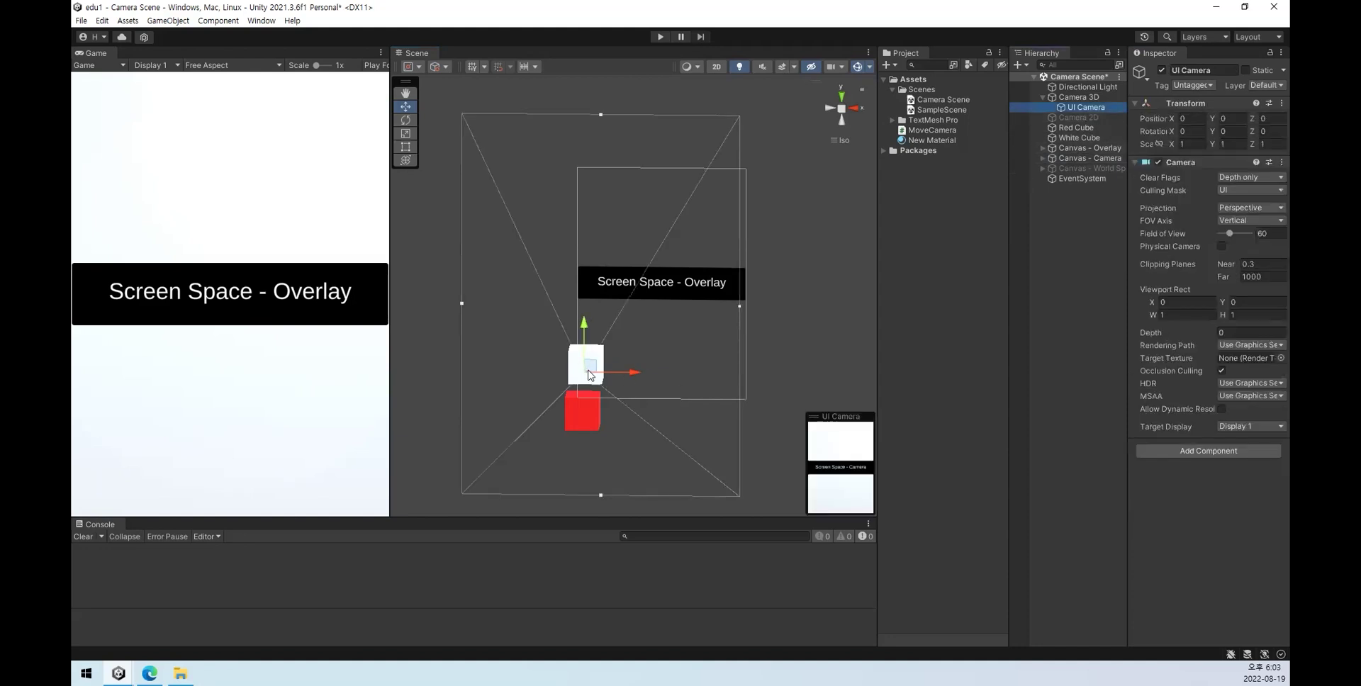
pyautogui.moveTo(702, 345); pyautogui.dragTo(491, 350)
pyautogui.moveTo(515, 328); pyautogui.dragTo(859, 276, button='middle')
pyautogui.moveTo(783, 309); pyautogui.dragTo(499, 346)
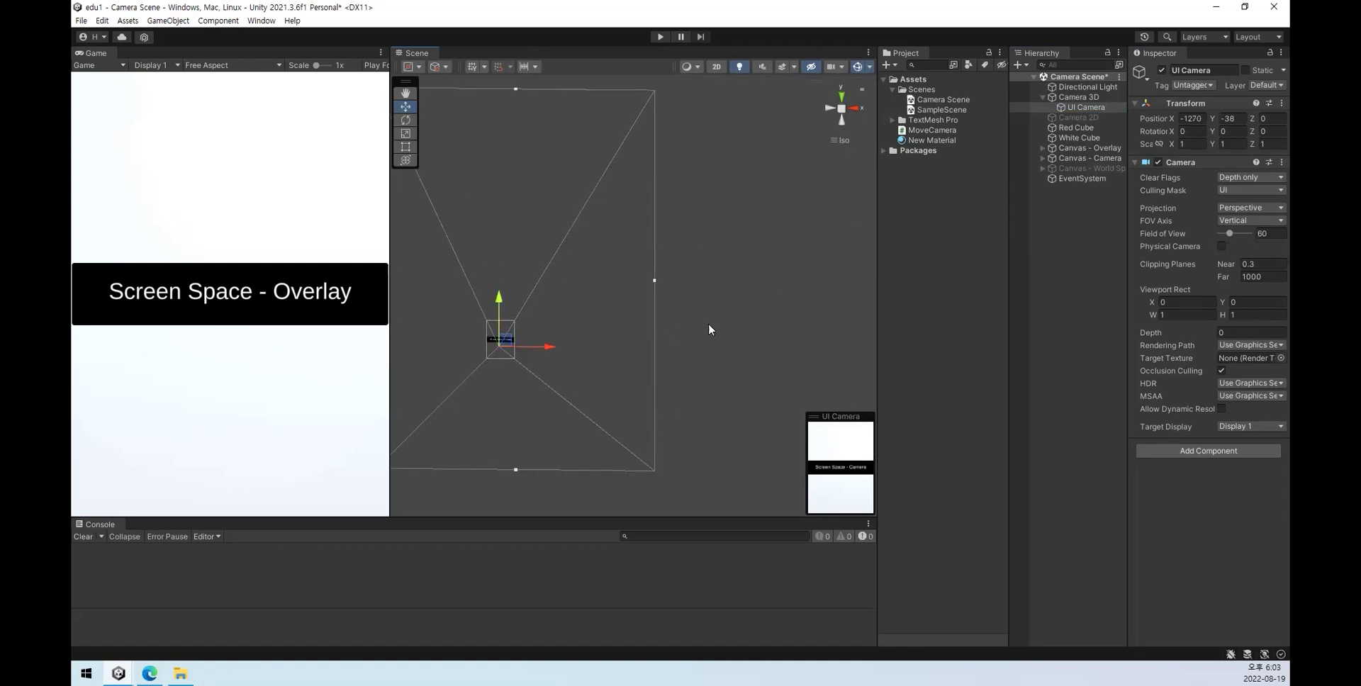
# Step: Pull Camera 3D back along Z to about -74, in front of both cubes
pyautogui.keyDown('alt'); pyautogui.moveTo(759, 291); pyautogui.dragTo(615, 324); pyautogui.keyUp('alt')
pyautogui.click(1078, 97)
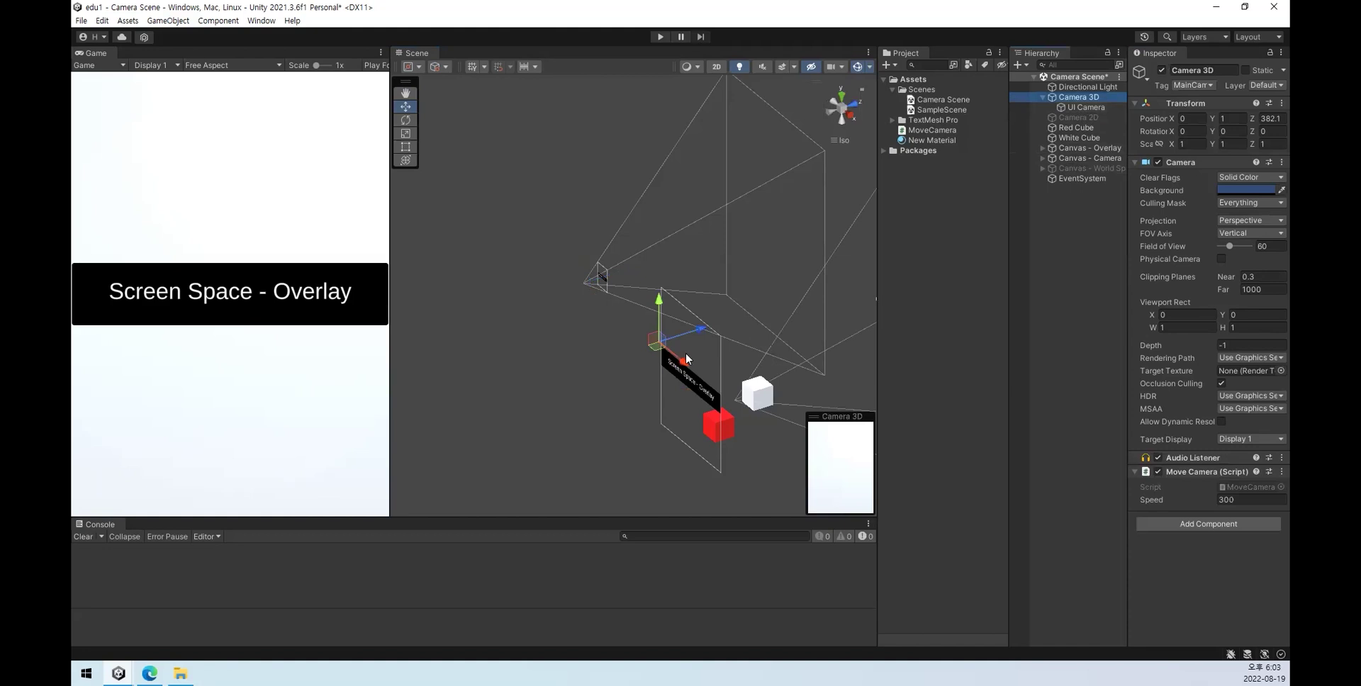
pyautogui.moveTo(699, 326); pyautogui.dragTo(615, 367)
# Step: Set UI Camera's projection to Orthographic
pyautogui.click(1087, 107)
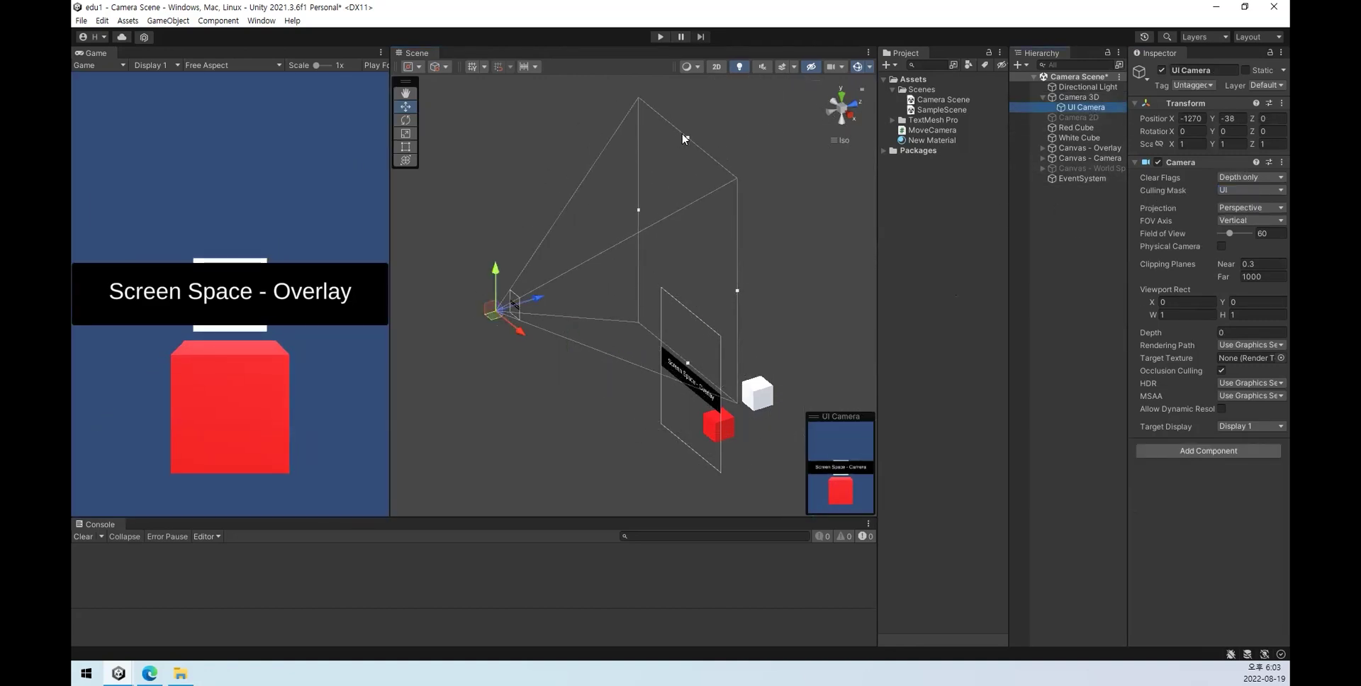
pyautogui.click(1235, 209)
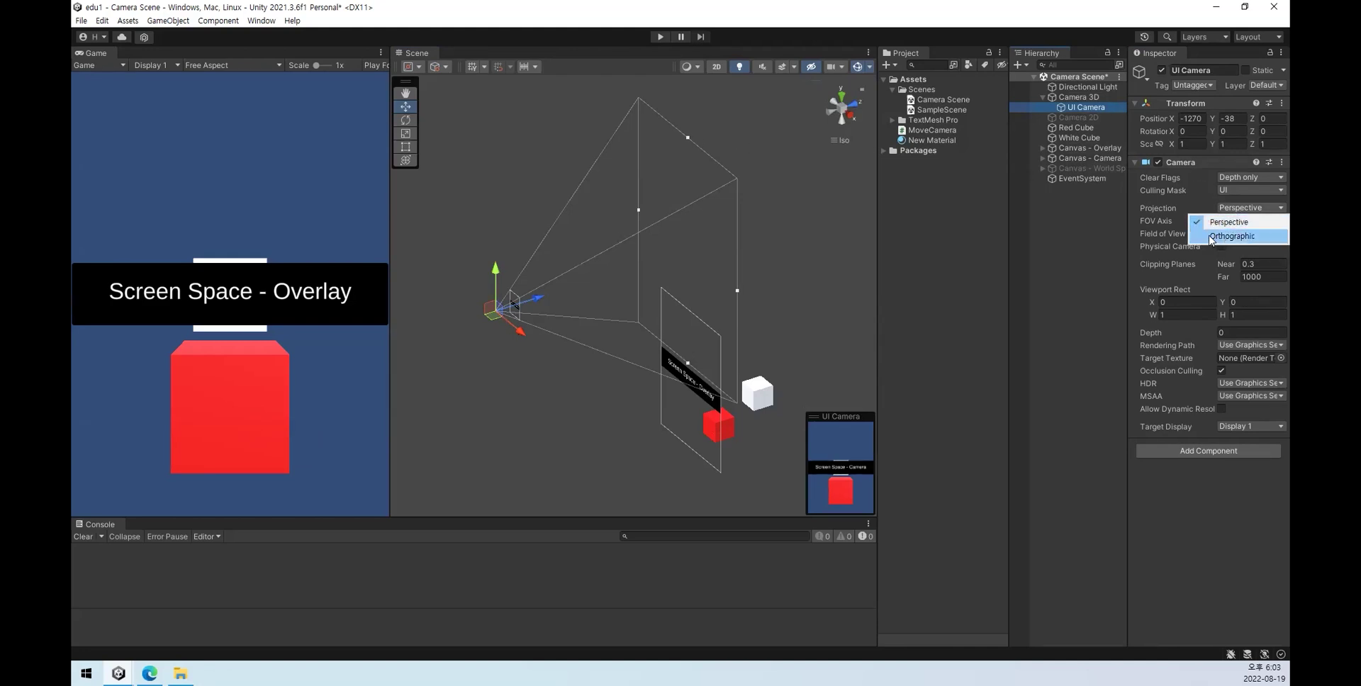
pyautogui.click(1230, 236)
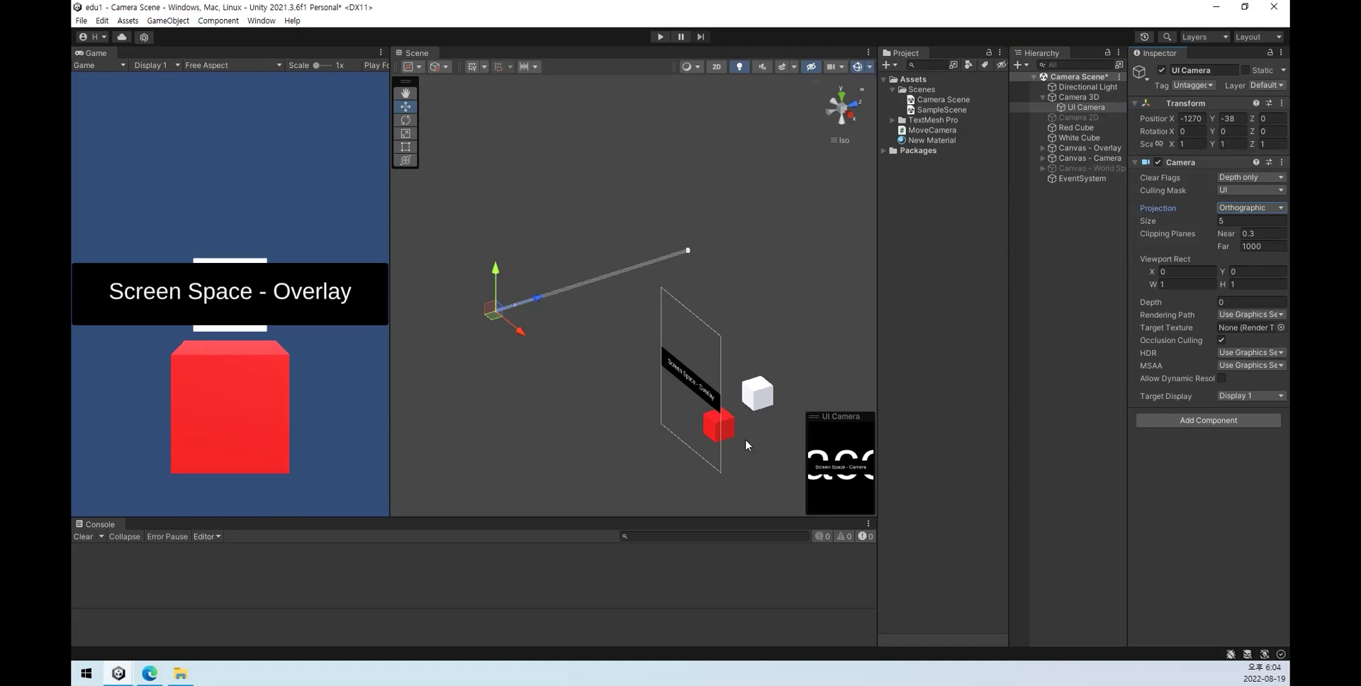
# Step: Frame White Cube in the Scene view to examine it up close, then clear the selection
pyautogui.click(756, 392)
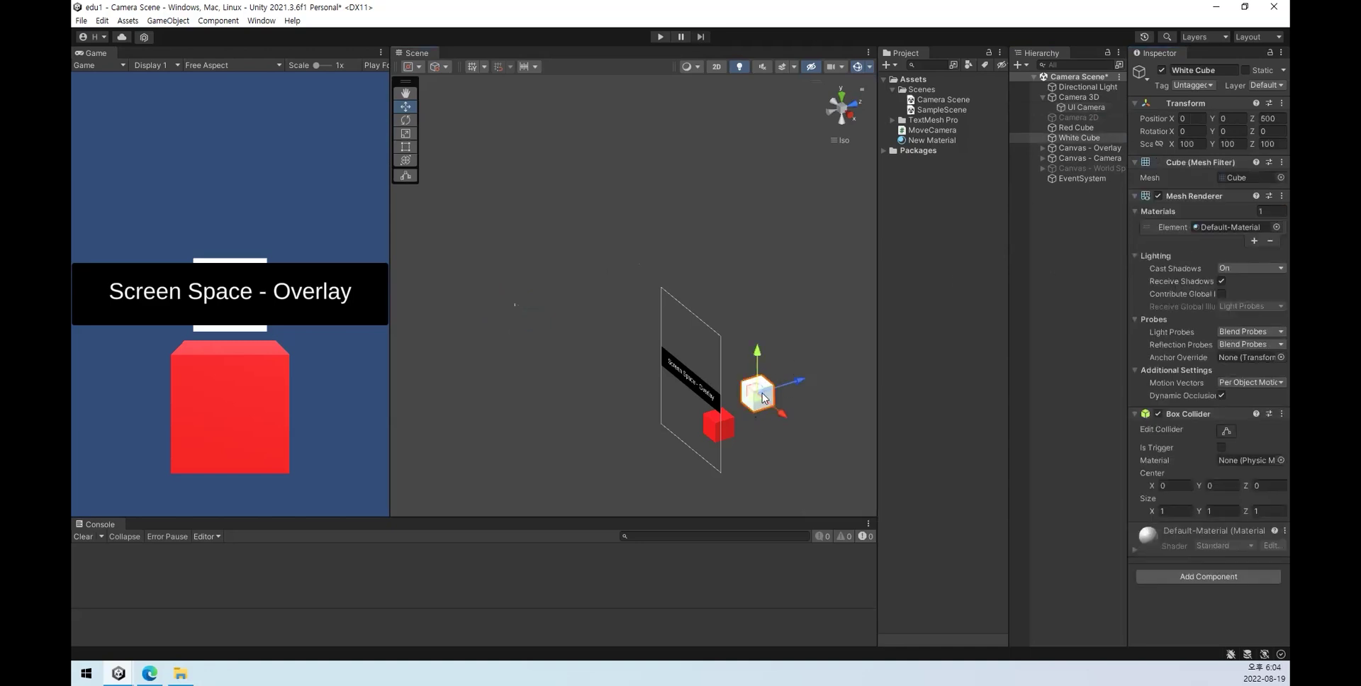
pyautogui.scroll(1, 760, 407)
pyautogui.click(1087, 139)
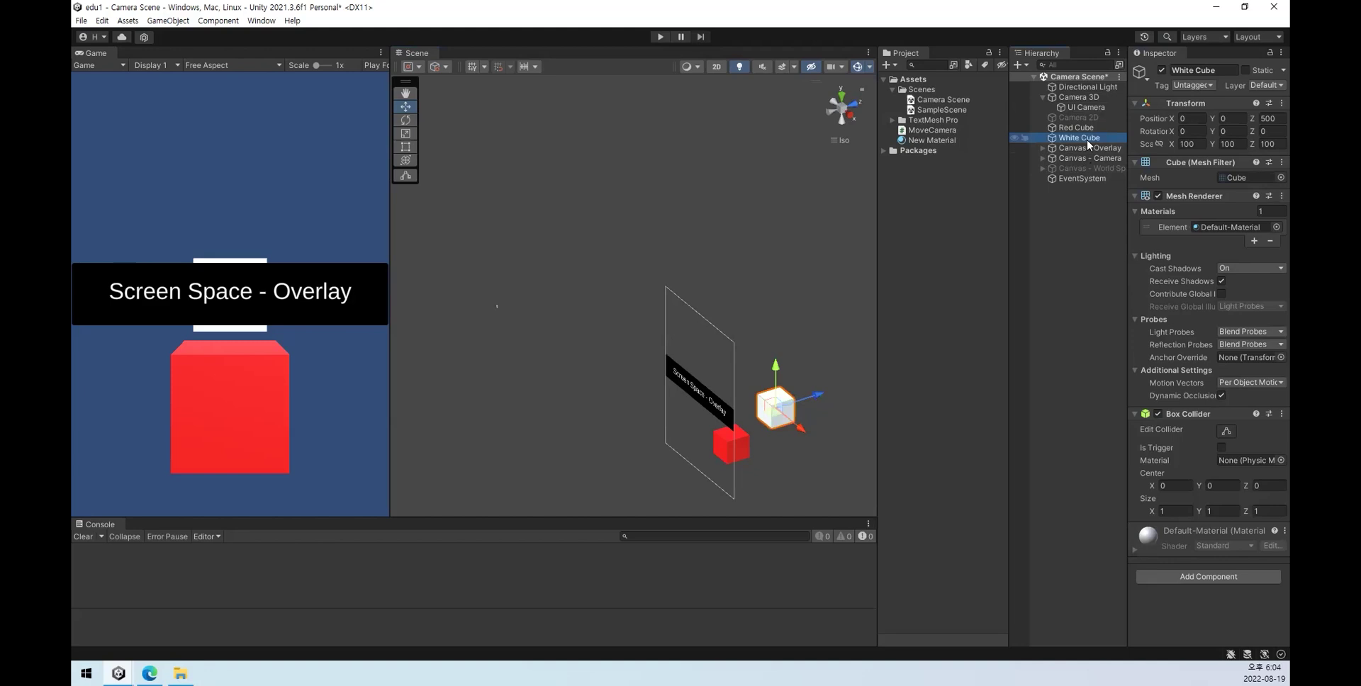
pyautogui.press('f')
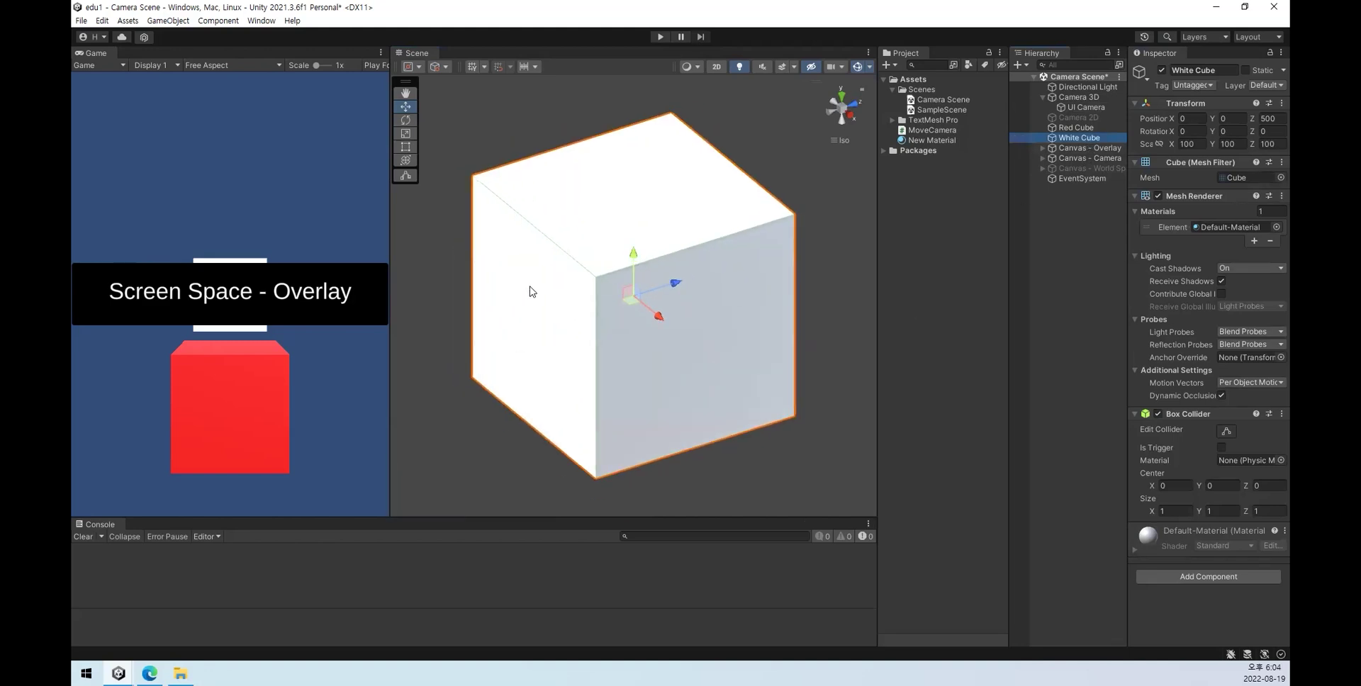
pyautogui.keyDown('ctrl'); pyautogui.click(530, 291); pyautogui.keyUp('ctrl')
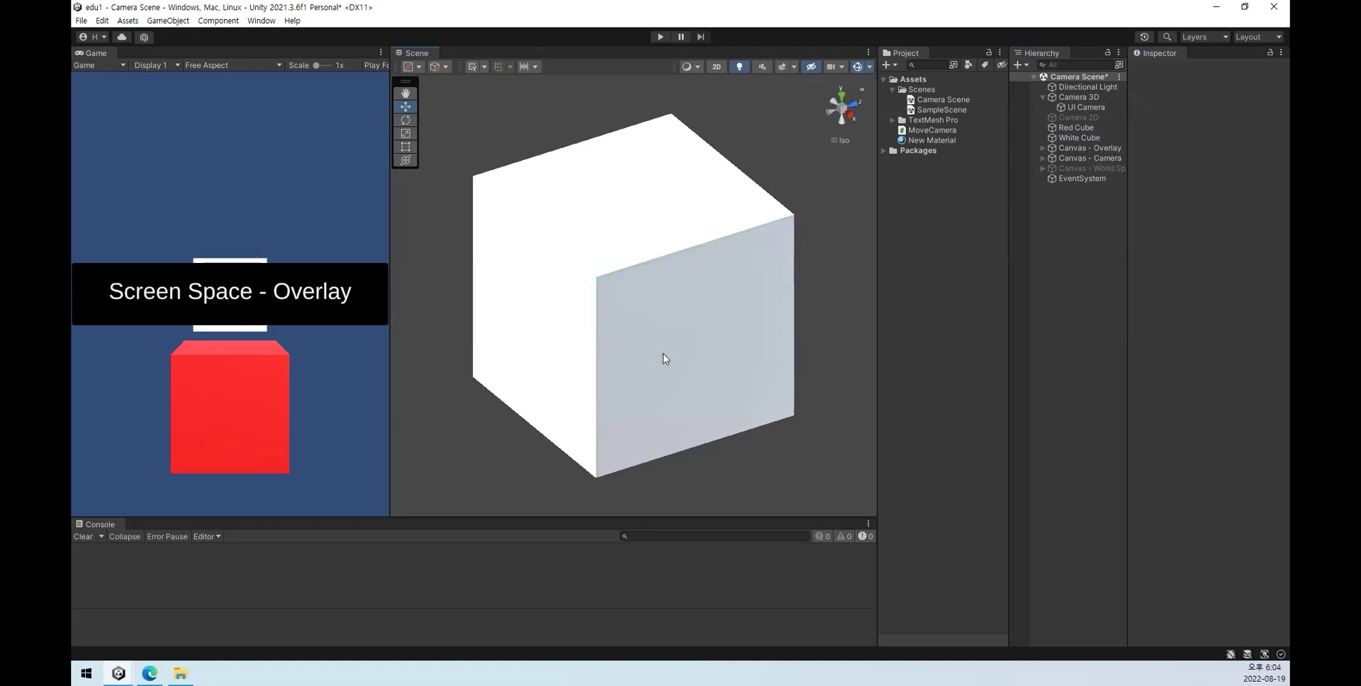
# Step: Assign Camera 3D as the Render Camera of Canvas - Camera
pyautogui.click(1092, 169)
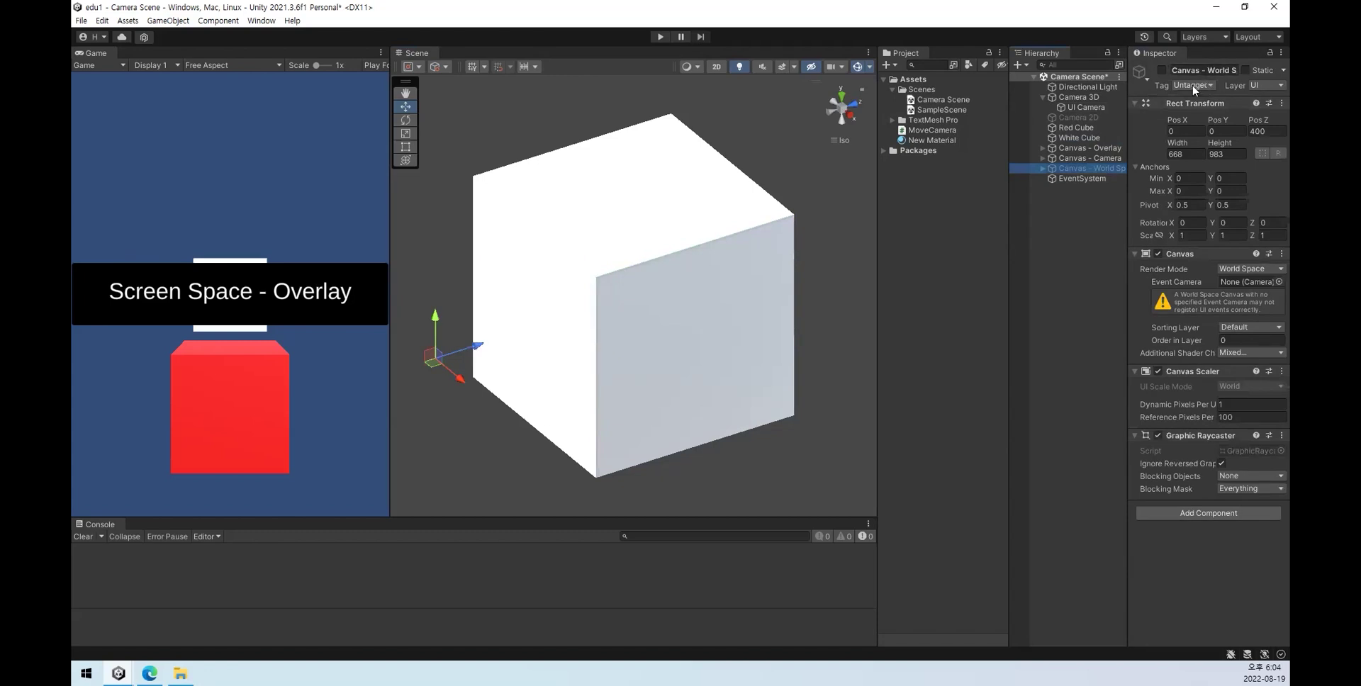
pyautogui.click(1105, 158)
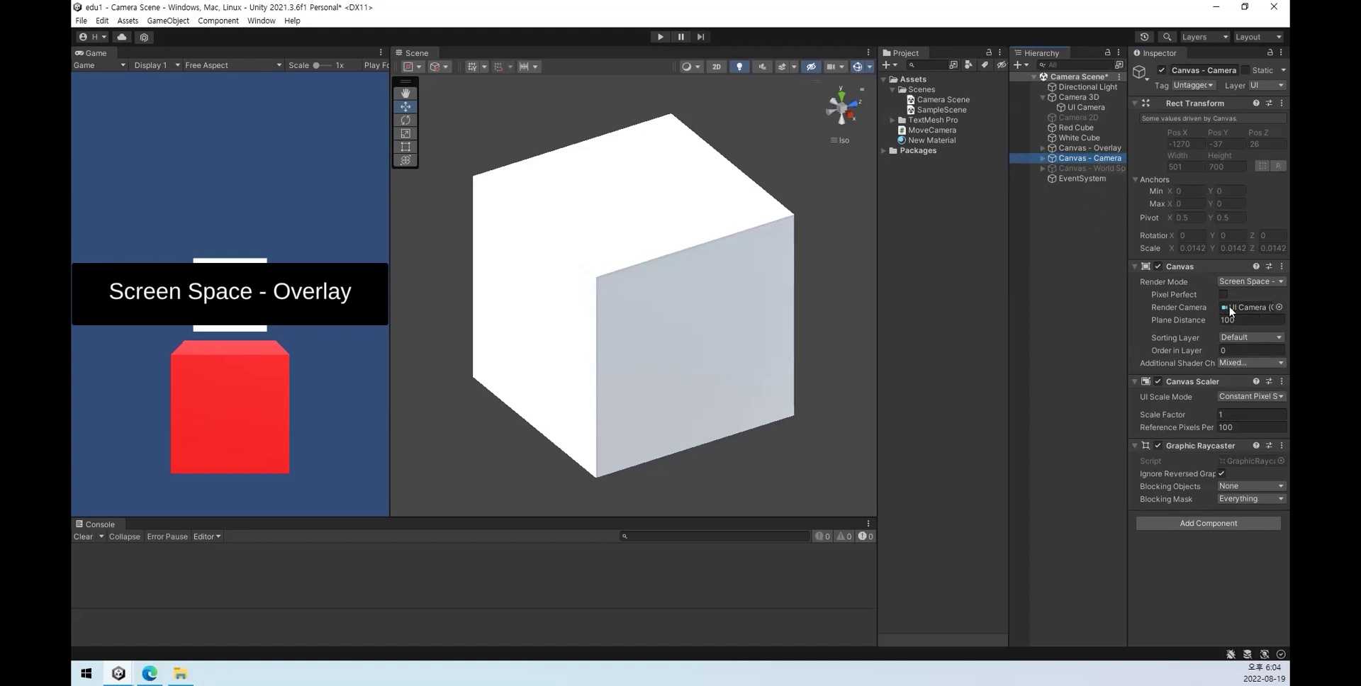
pyautogui.moveTo(1084, 108); pyautogui.dragTo(1237, 317)
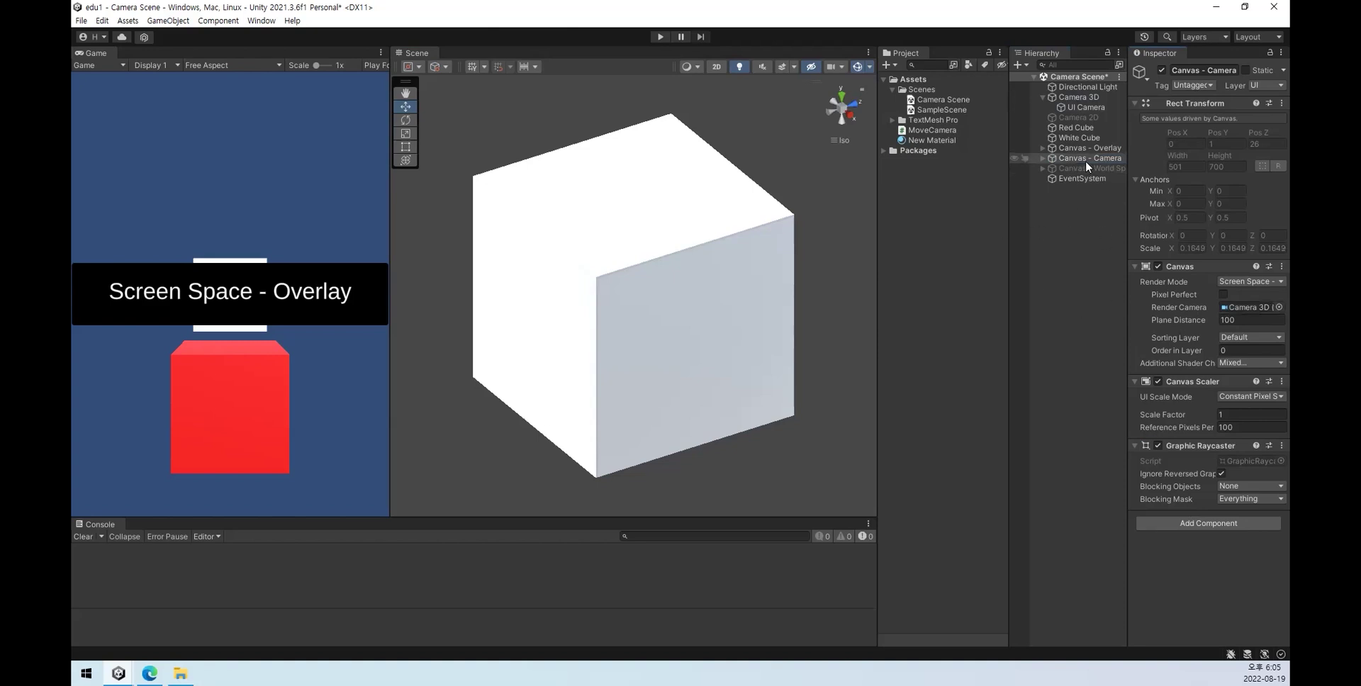
# Step: Move Camera 3D forward along Z to 380, up to White Cube, and back to -142
pyautogui.doubleClick(1086, 98)
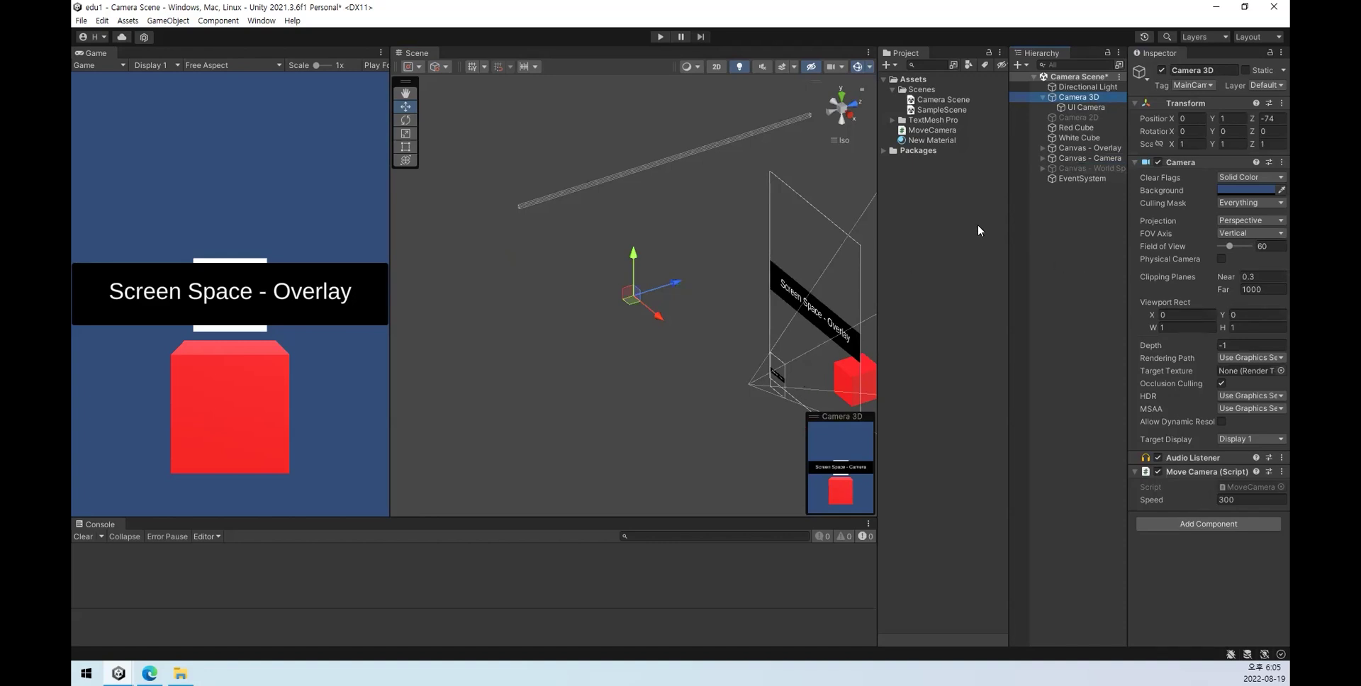
pyautogui.moveTo(780, 399); pyautogui.dragTo(683, 351, button='middle')
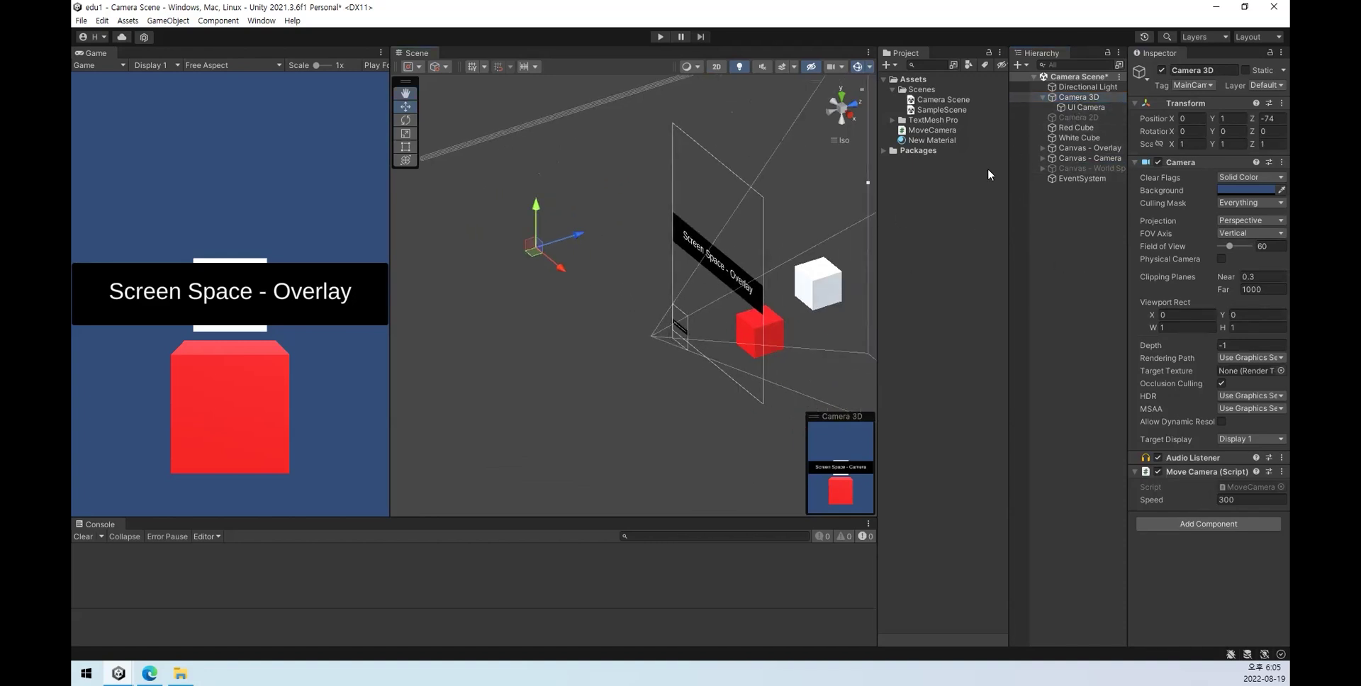
pyautogui.moveTo(580, 234); pyautogui.dragTo(717, 224)
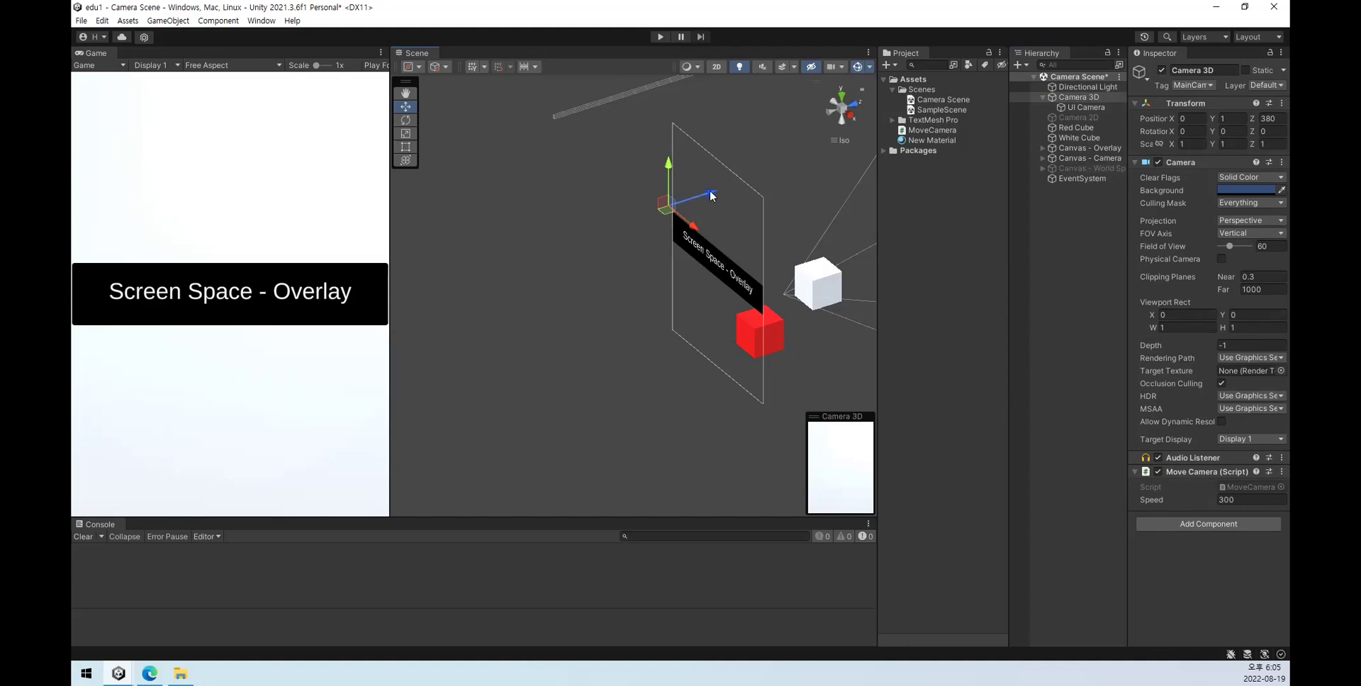
pyautogui.moveTo(712, 196); pyautogui.dragTo(558, 242)
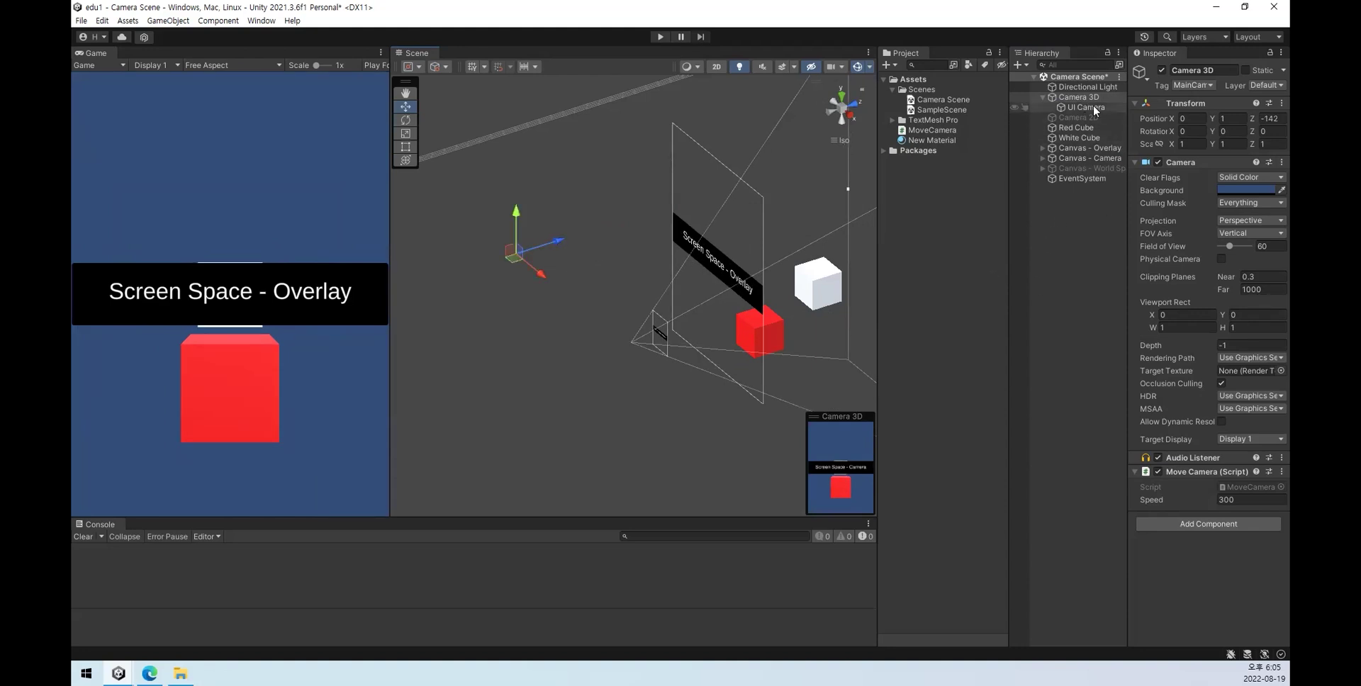
# Step: Assign UI Camera as the Render Camera of Canvas - Camera and clear the selection
pyautogui.click(1089, 158)
pyautogui.moveTo(1074, 105); pyautogui.dragTo(1240, 308)
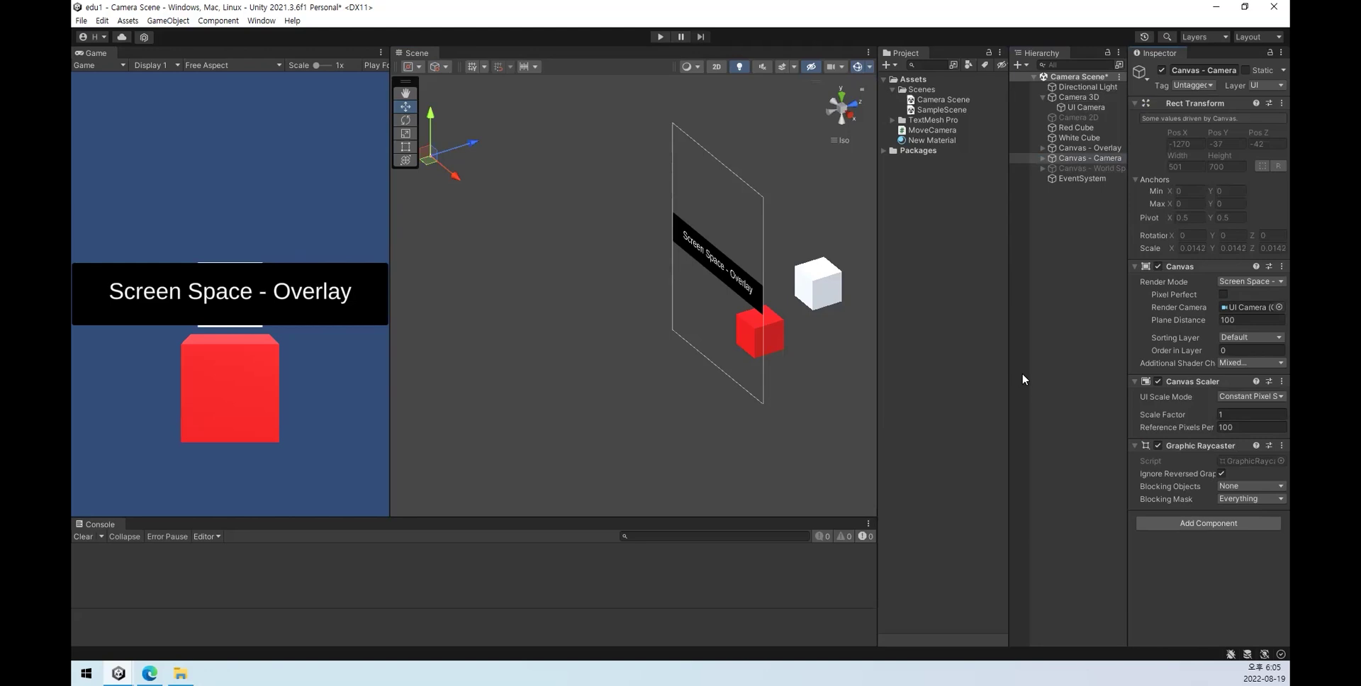
pyautogui.click(1108, 312)
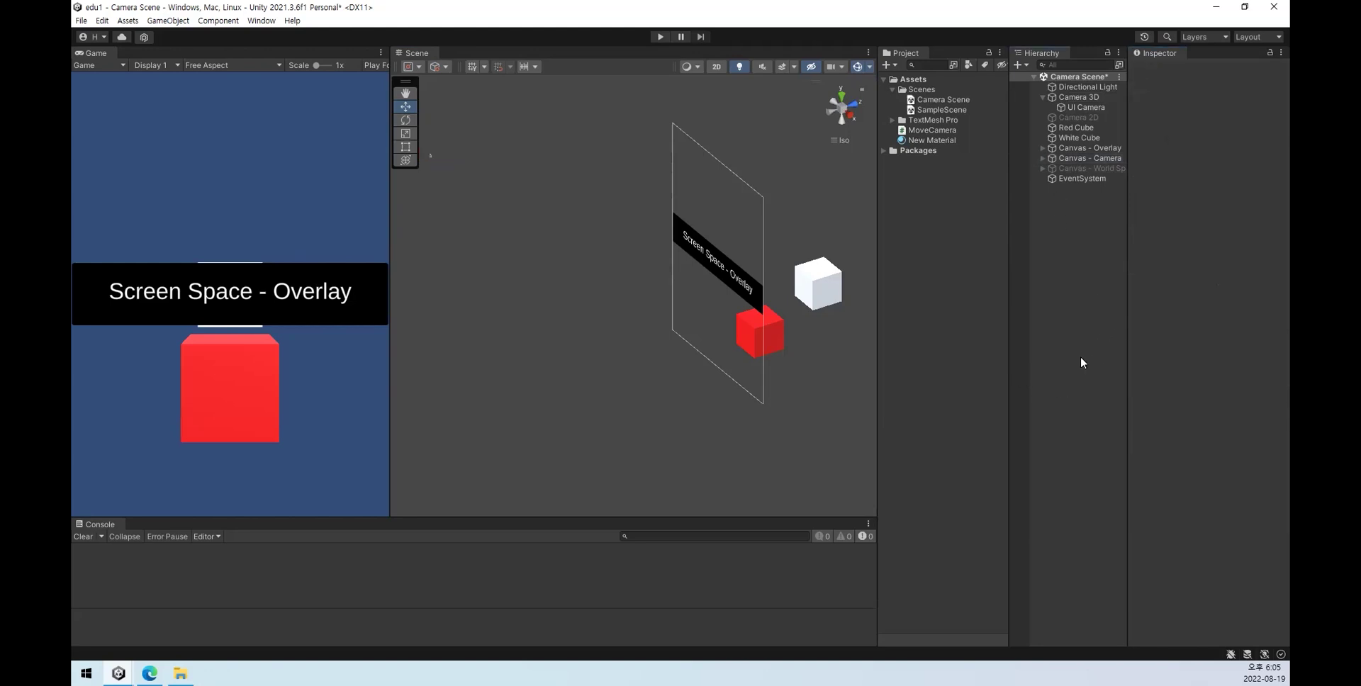
# Step: Switch to the edu project's SampleScene window in Unity and widen its Hierarchy
pyautogui.hotkey('alt', 'Tab')
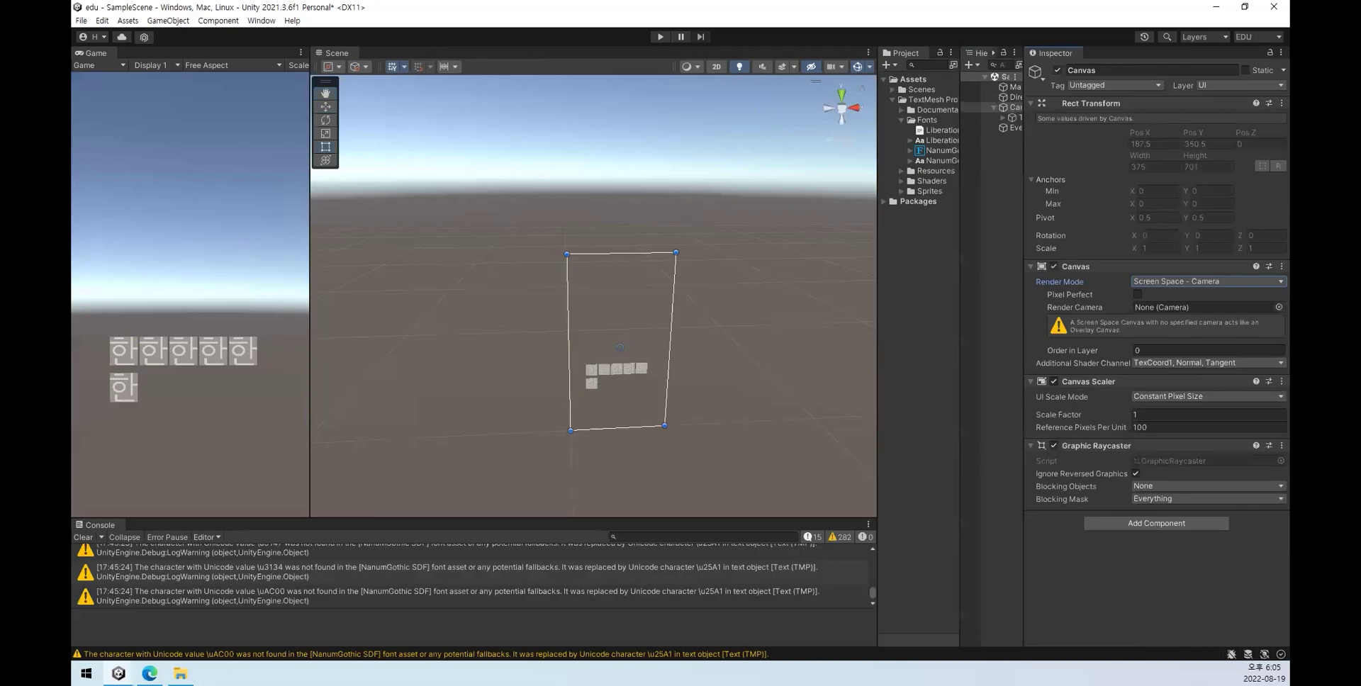
pyautogui.moveTo(1025, 221); pyautogui.dragTo(1118, 223)
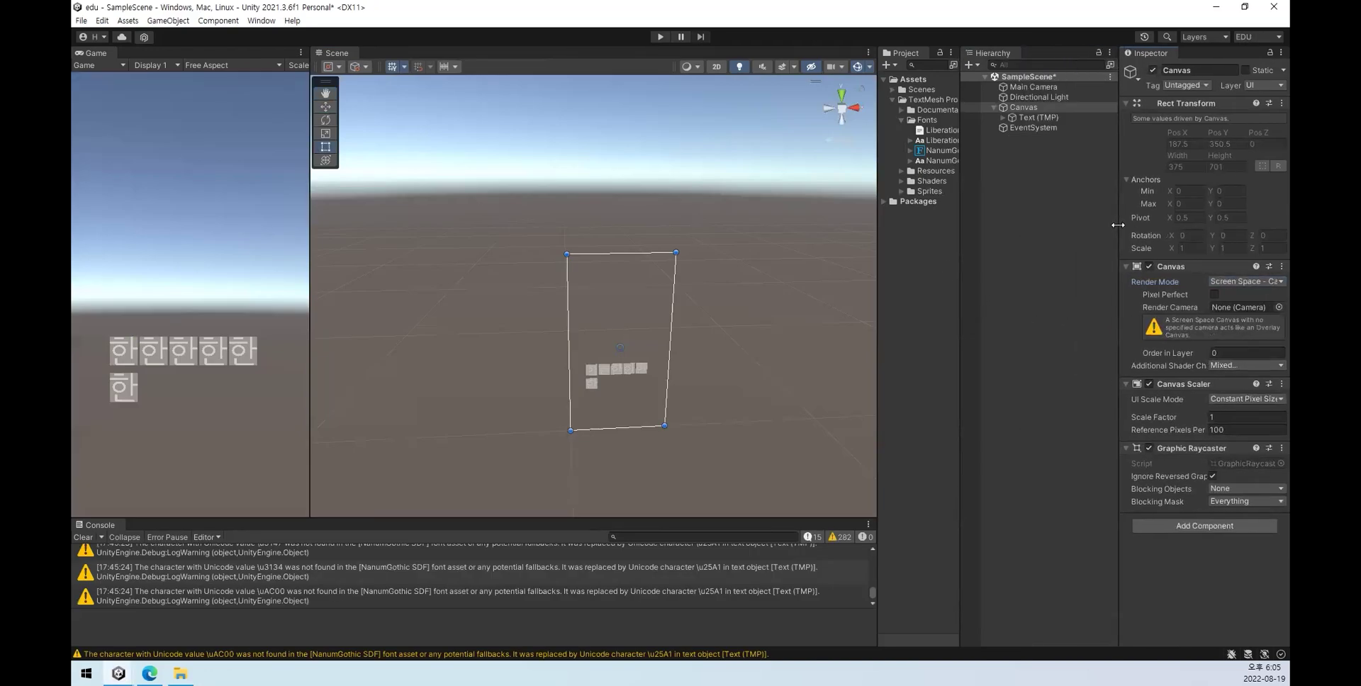
# Step: Review the UI object types that can be created under Canvas, and inspect Main Camera's settings
pyautogui.rightClick(1023, 112)
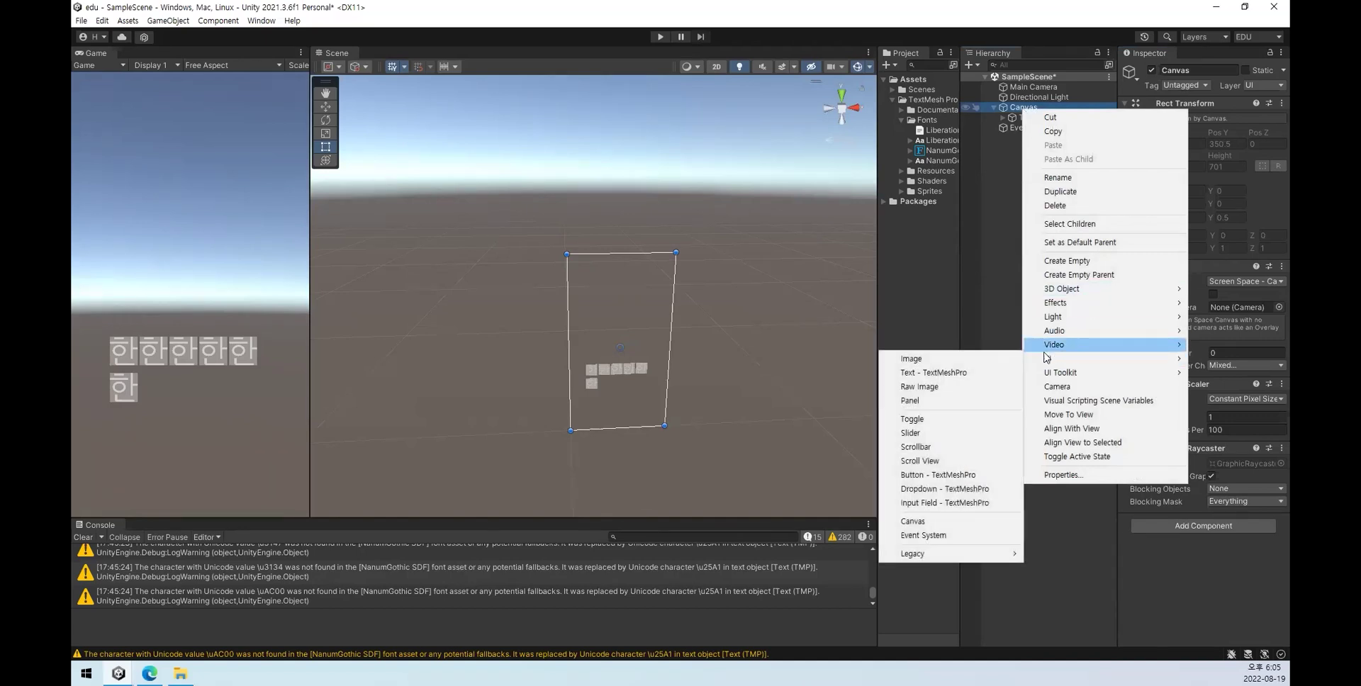
pyautogui.moveTo(1069, 360)
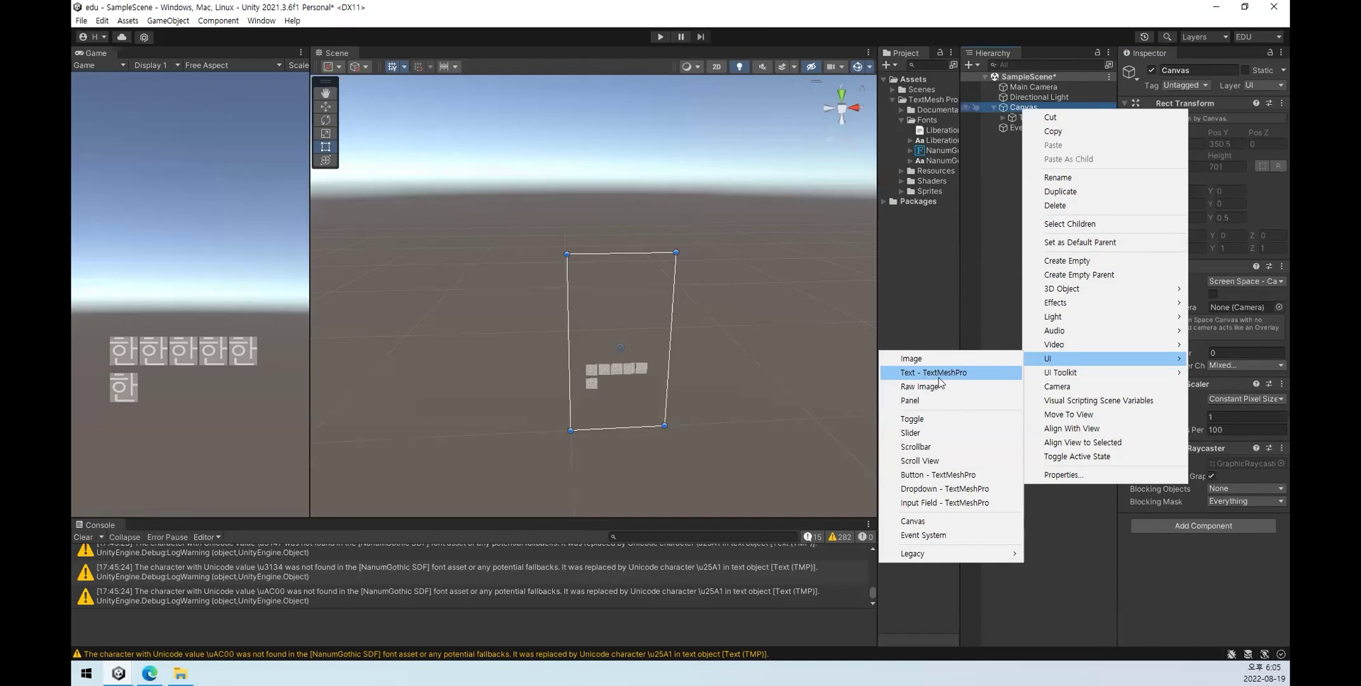
pyautogui.click(1150, 585)
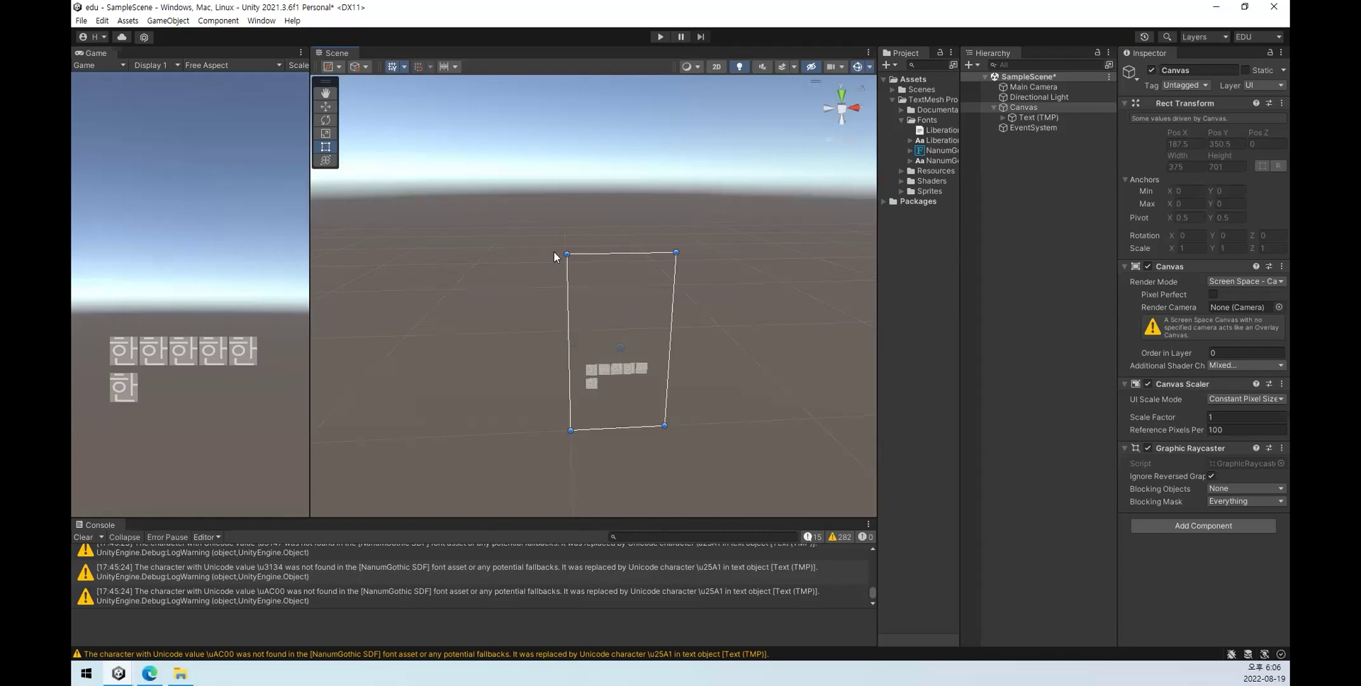
pyautogui.click(1091, 87)
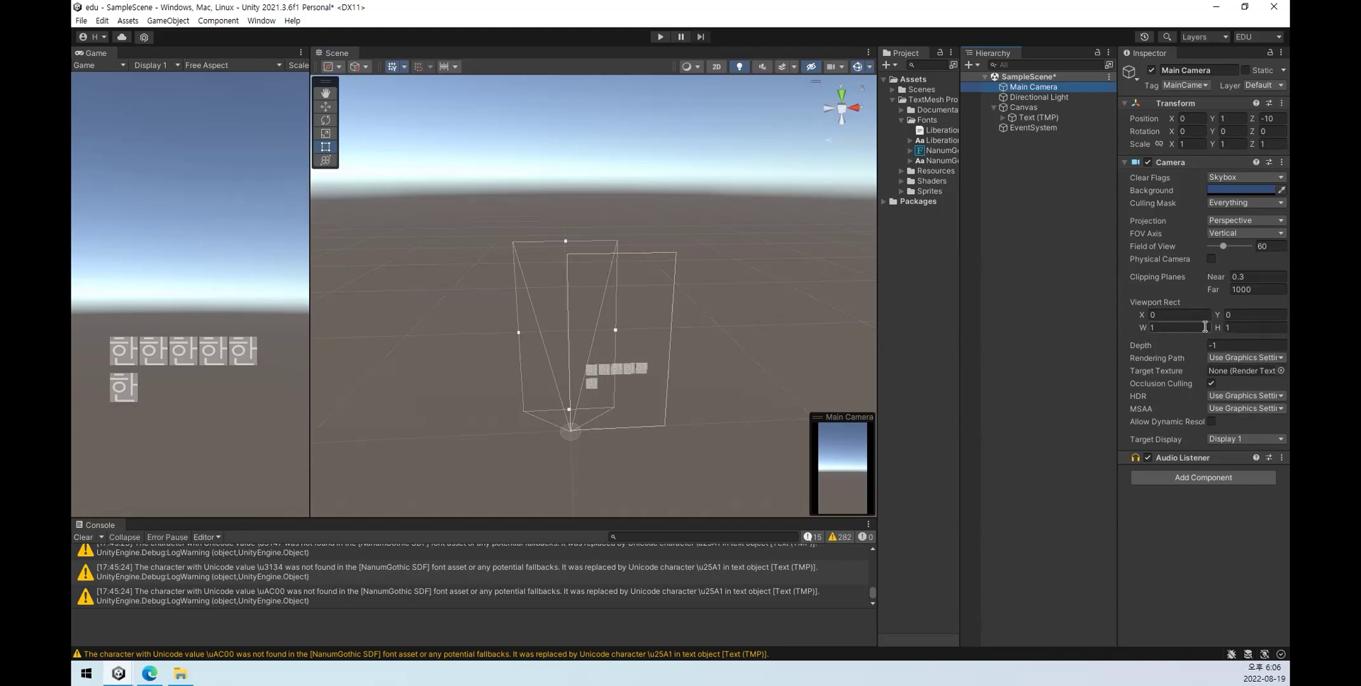
# Step: With Canvas selected, resize the Game view to about 669 by 674 to observe the Canvas's Rect Transform
pyautogui.click(1049, 108)
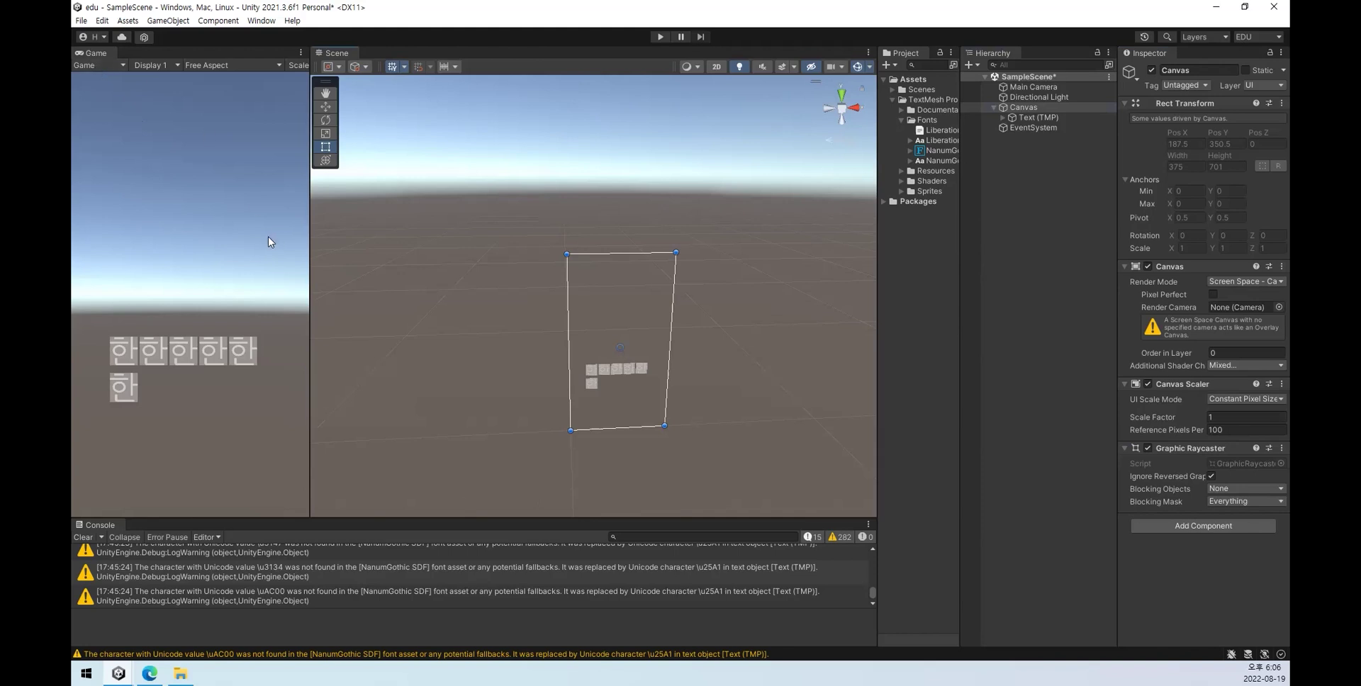
pyautogui.moveTo(310, 282); pyautogui.dragTo(609, 286)
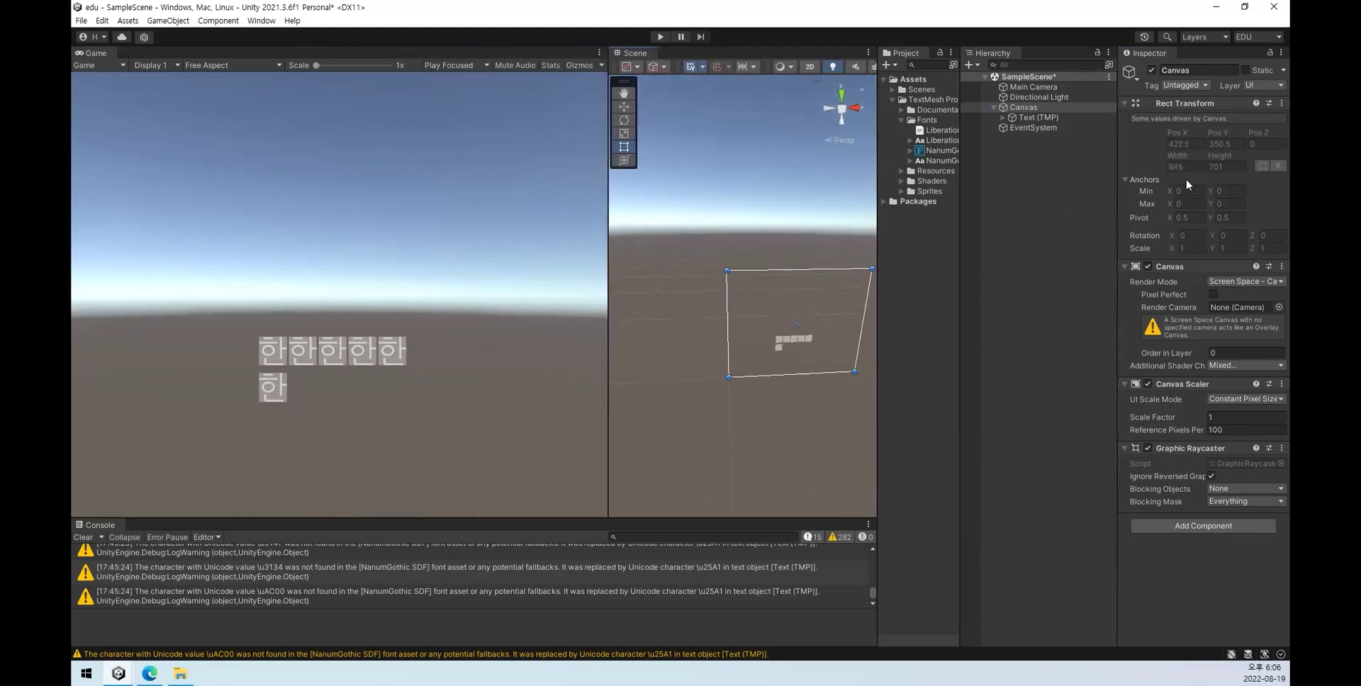
pyautogui.moveTo(600, 248); pyautogui.dragTo(496, 256)
pyautogui.moveTo(414, 519); pyautogui.dragTo(448, 497)
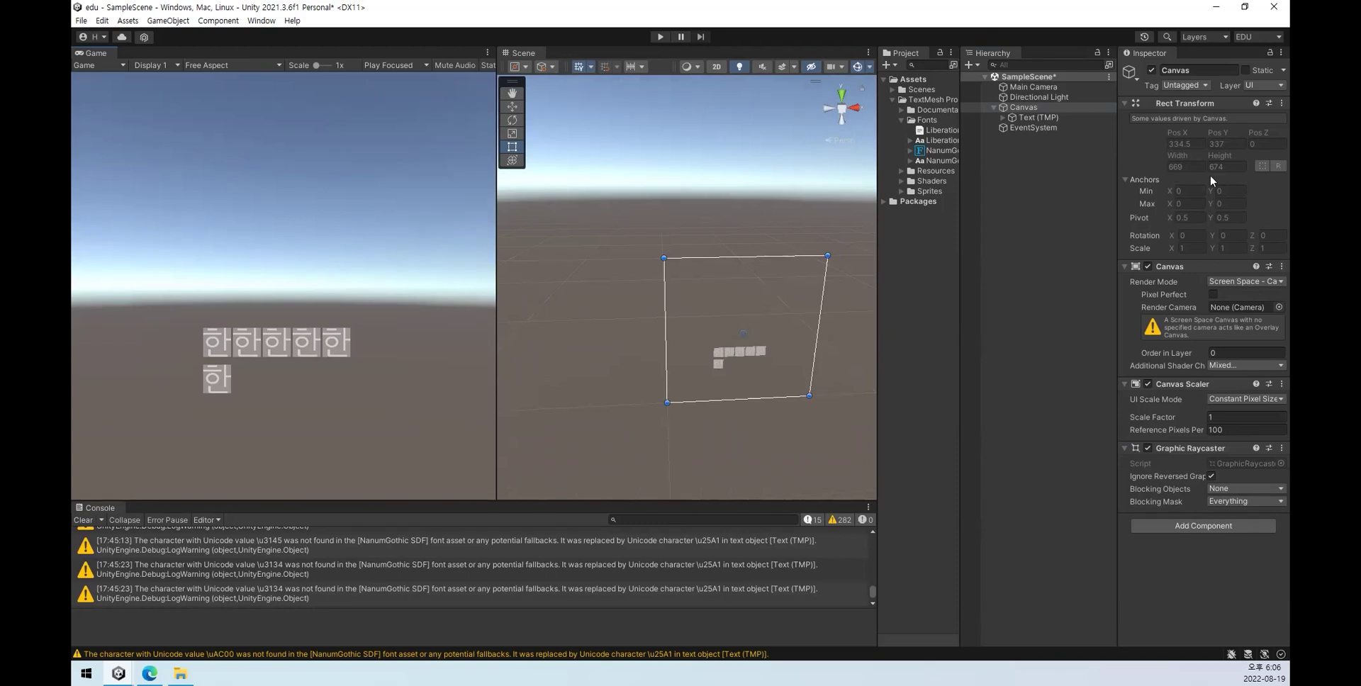
# Step: Select Text (TMP) and shrink and enlarge the Game view's height to examine how the text responds
pyautogui.click(1036, 117)
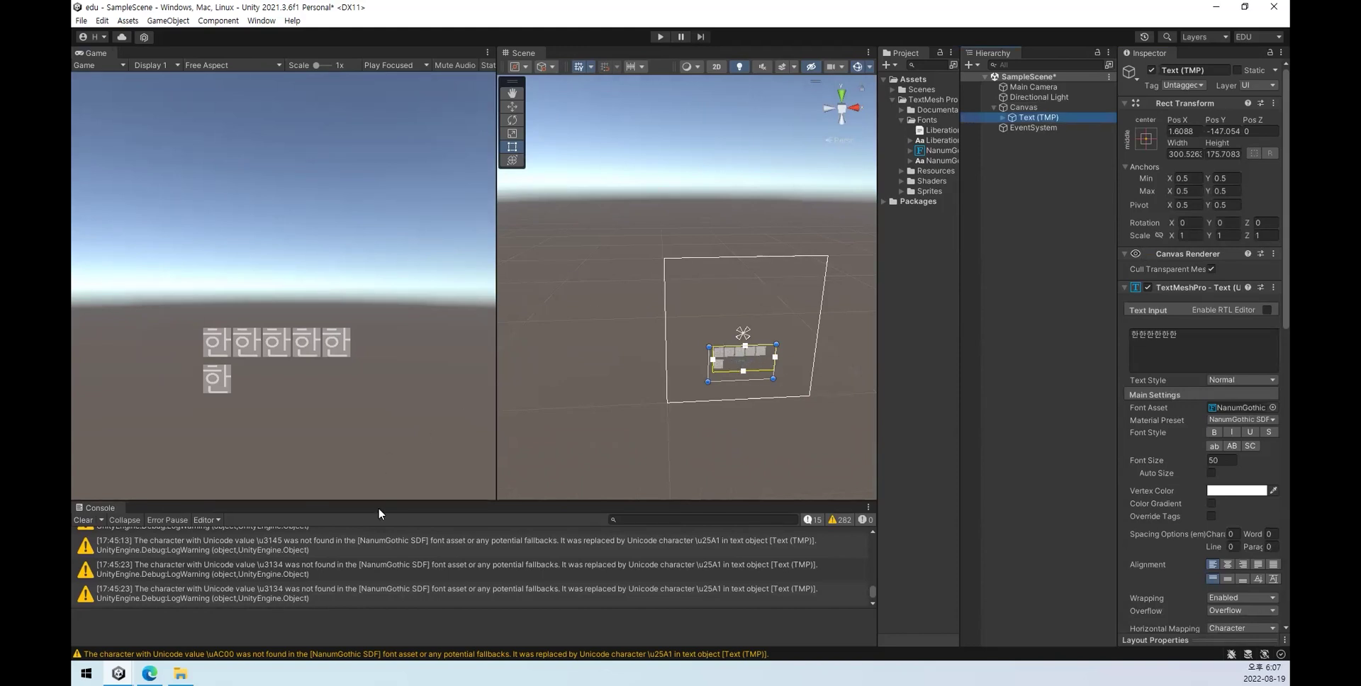
pyautogui.moveTo(377, 500); pyautogui.dragTo(386, 165)
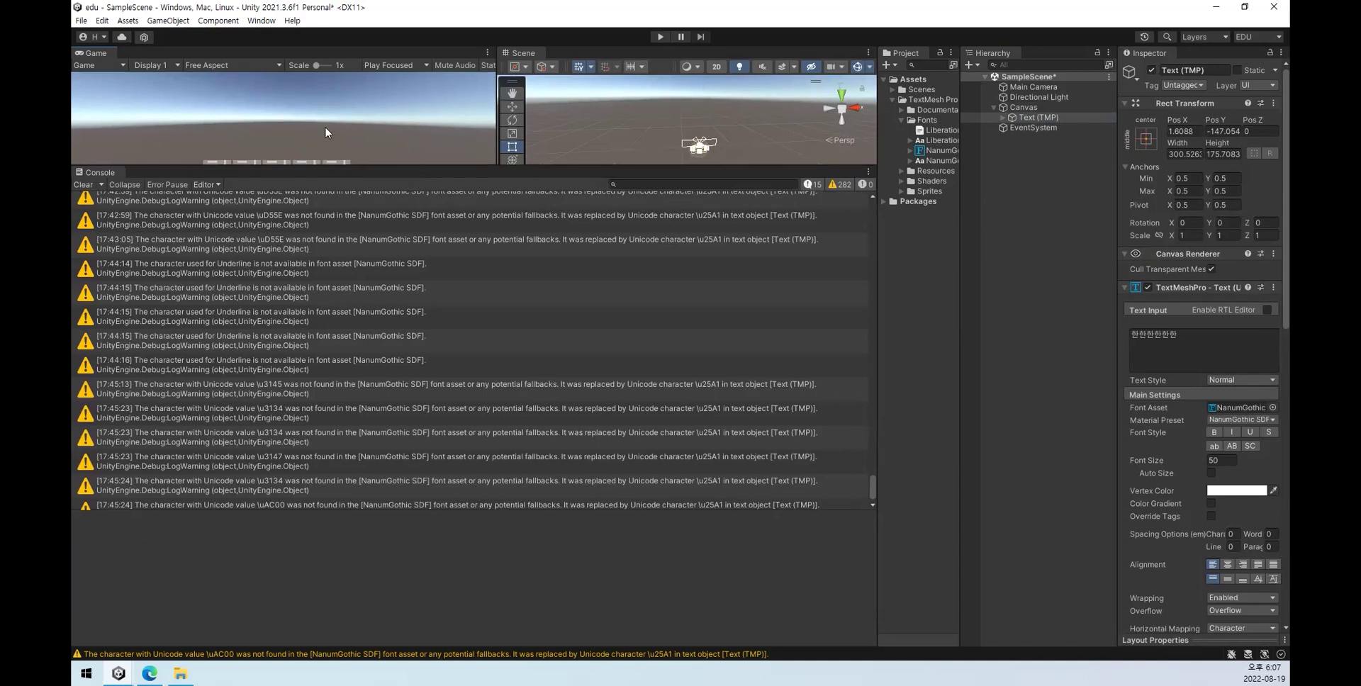
pyautogui.moveTo(467, 167); pyautogui.dragTo(484, 527)
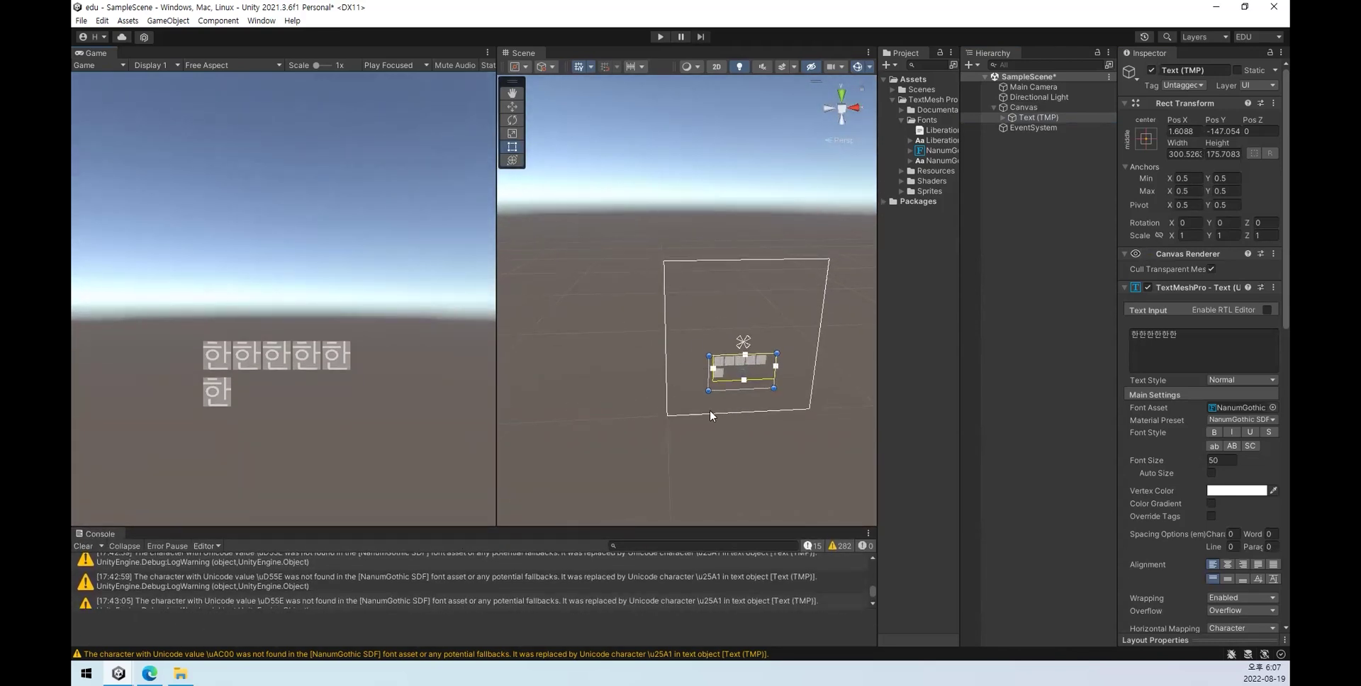
# Step: Set the Canvas's UI Scale Mode to Scale With Screen Size with a reference resolution of 1920 by 1080
pyautogui.click(1034, 108)
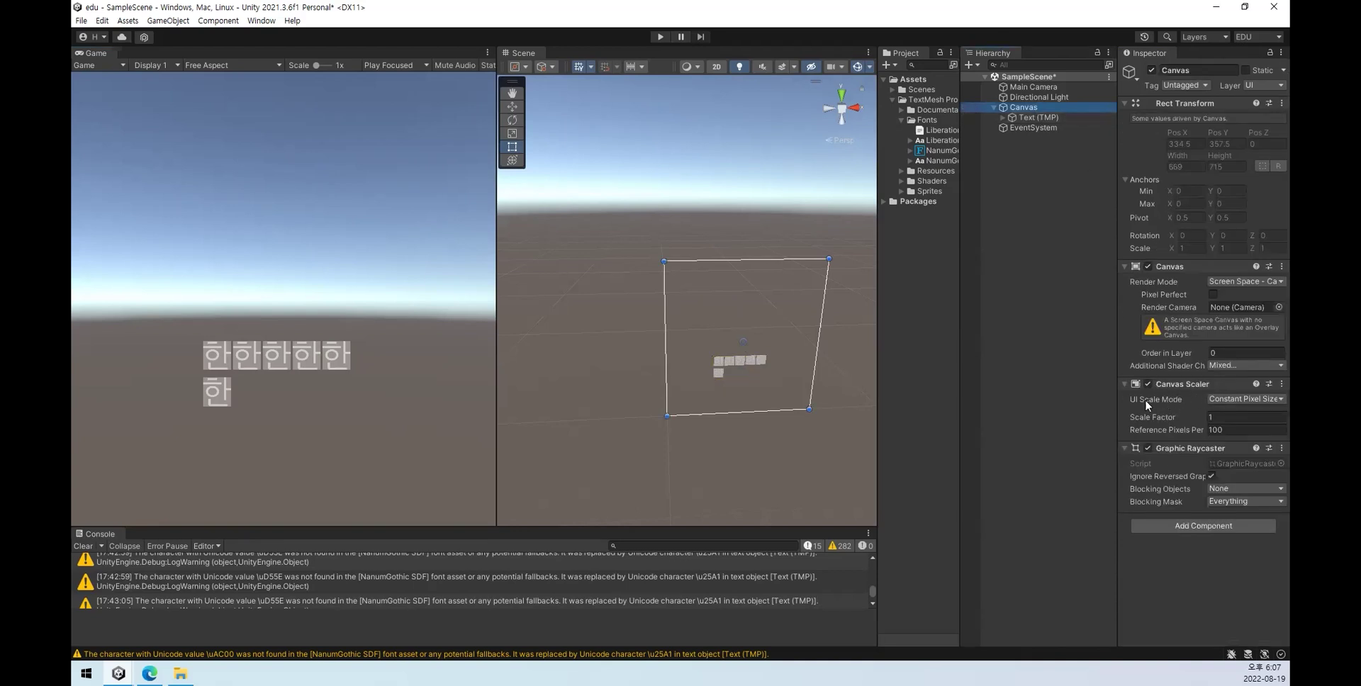
pyautogui.click(1262, 400)
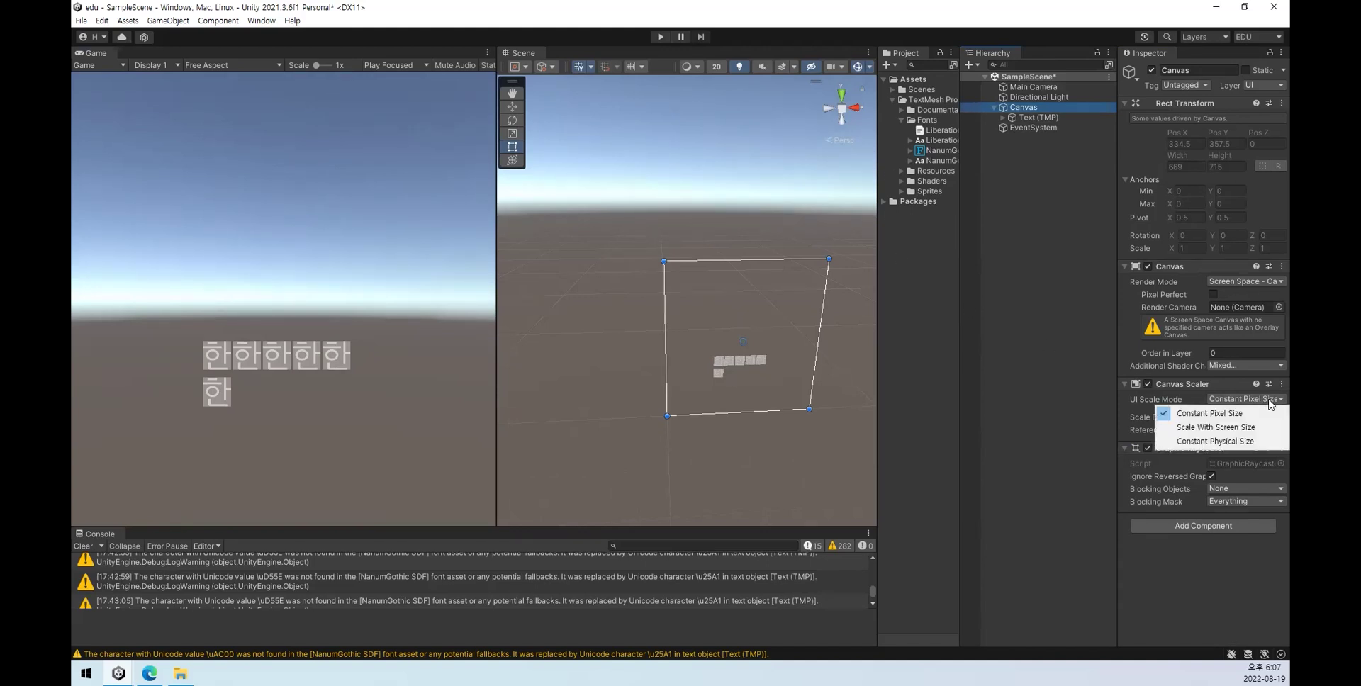
pyautogui.click(1237, 428)
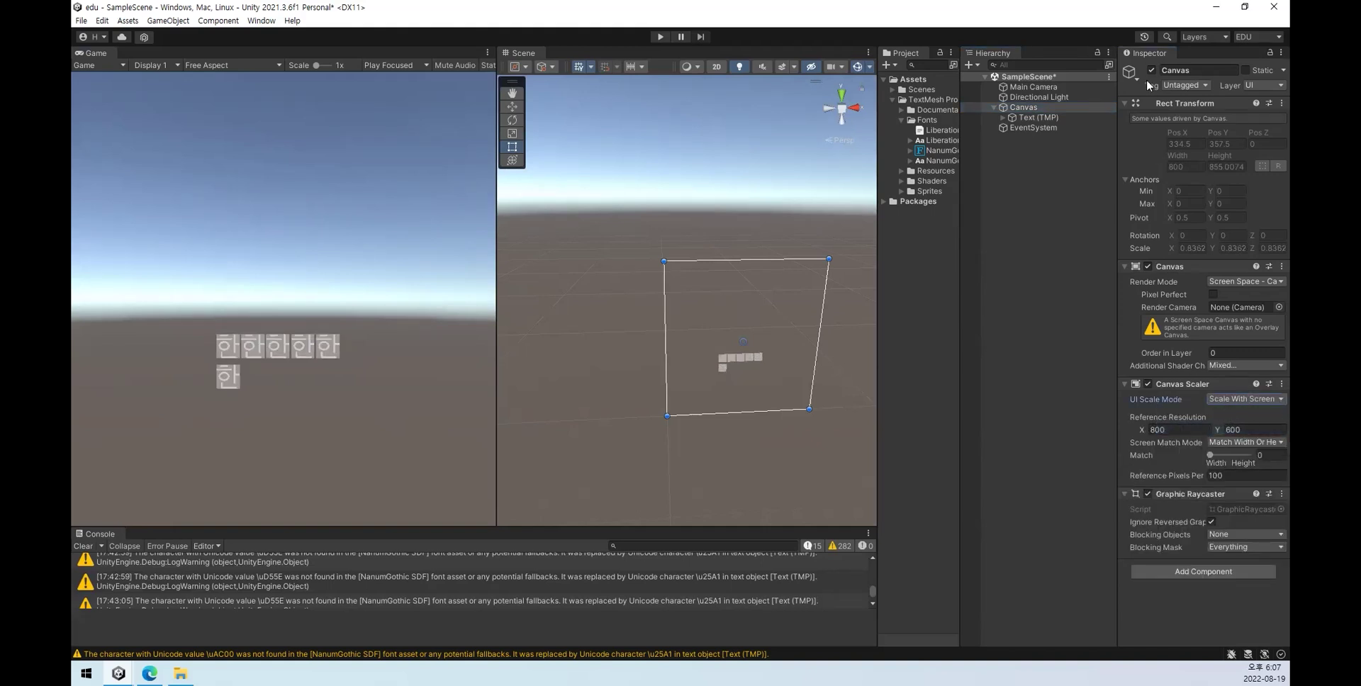
pyautogui.click(1193, 428)
pyautogui.write('1920')
pyautogui.press('Tab')
pyautogui.write('1080')
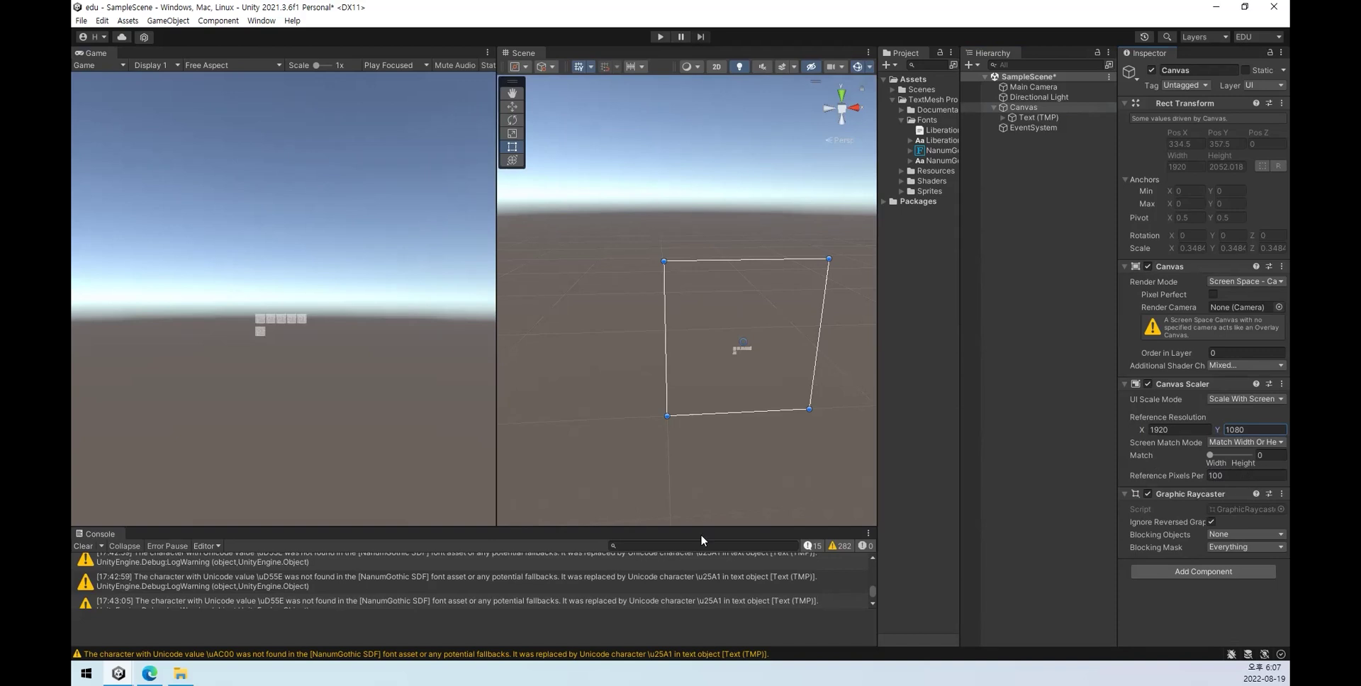
# Step: Change the Game view's height and width to examine how the Canvas and text scale when matching width
pyautogui.moveTo(681, 527); pyautogui.dragTo(693, 136)
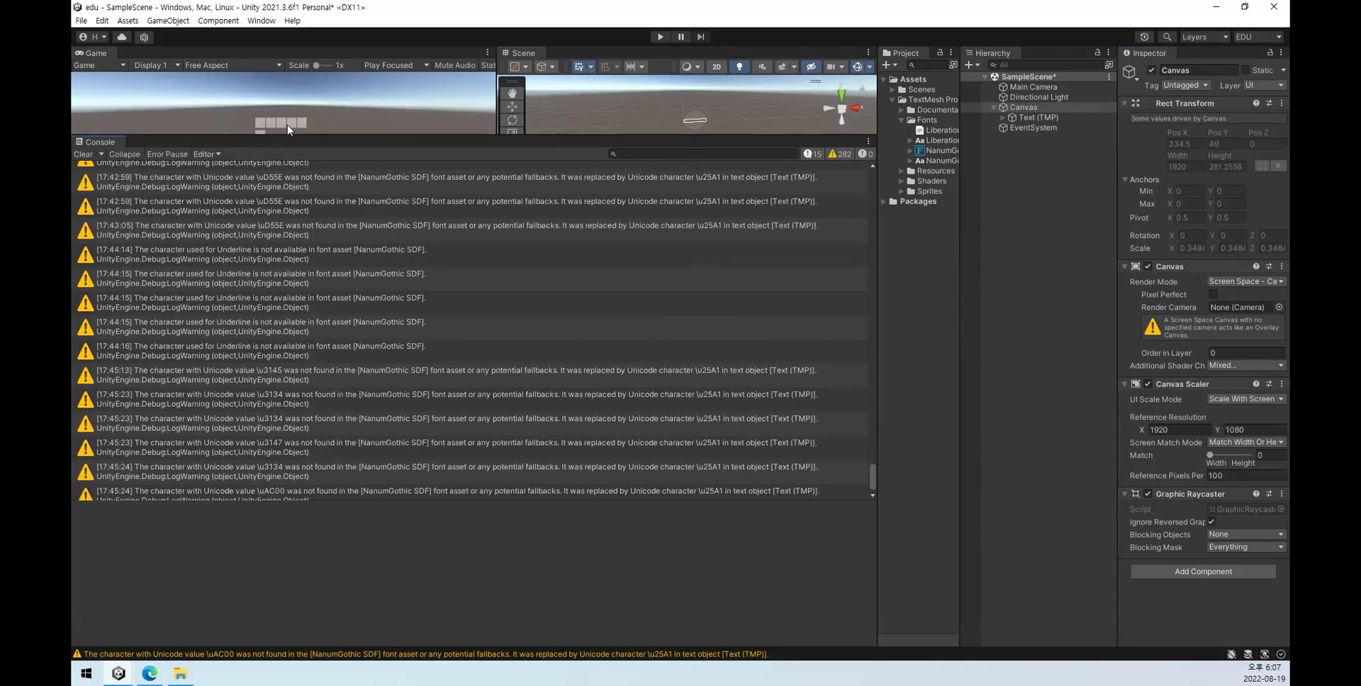
pyautogui.moveTo(397, 137); pyautogui.dragTo(437, 539)
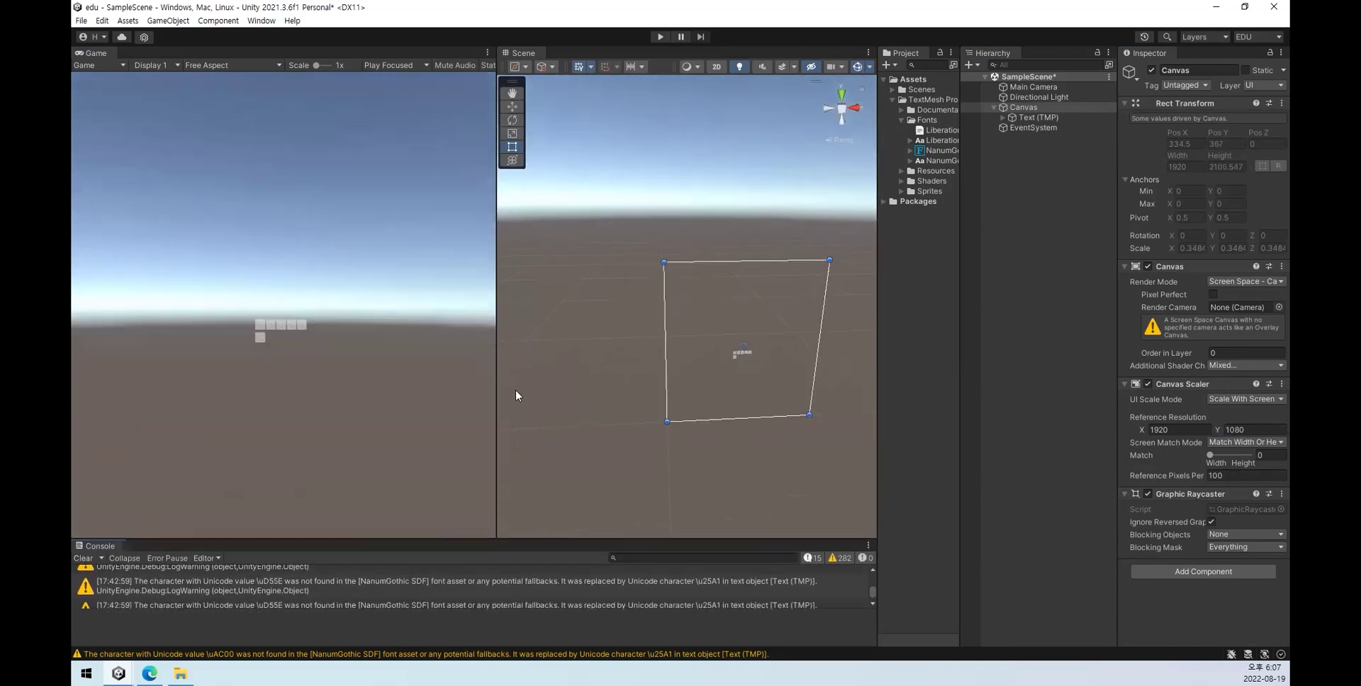
pyautogui.moveTo(496, 387); pyautogui.dragTo(570, 427)
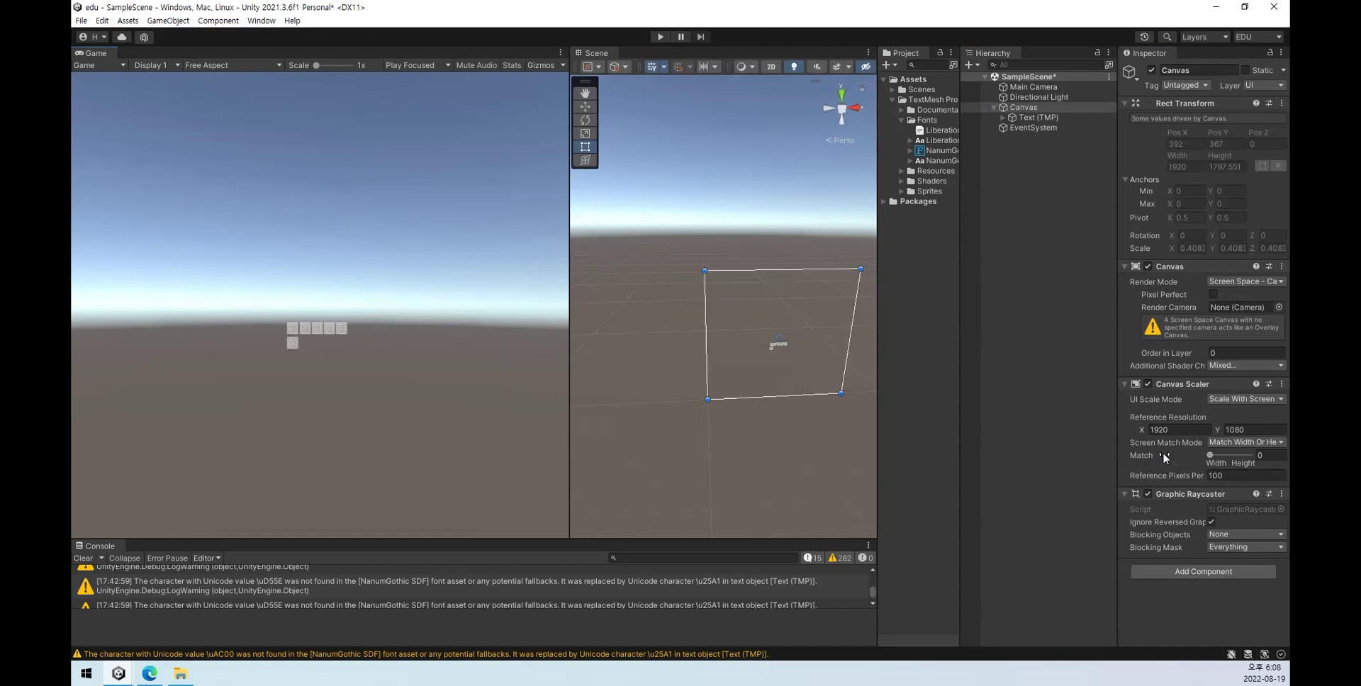
# Step: Set the Canvas Scaler's Match to 1 (Height) and resize the Game view to compare the text scaling
pyautogui.moveTo(1210, 456); pyautogui.dragTo(1254, 455)
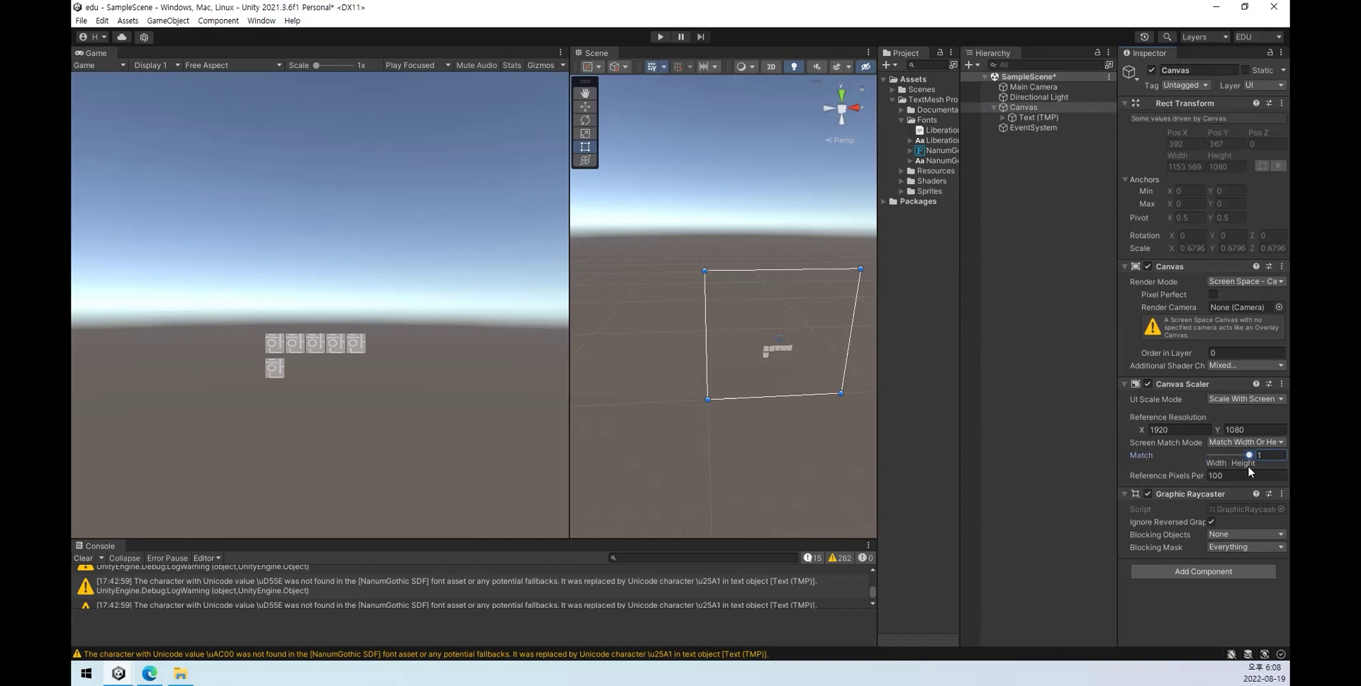
pyautogui.moveTo(573, 268); pyautogui.dragTo(131, 276)
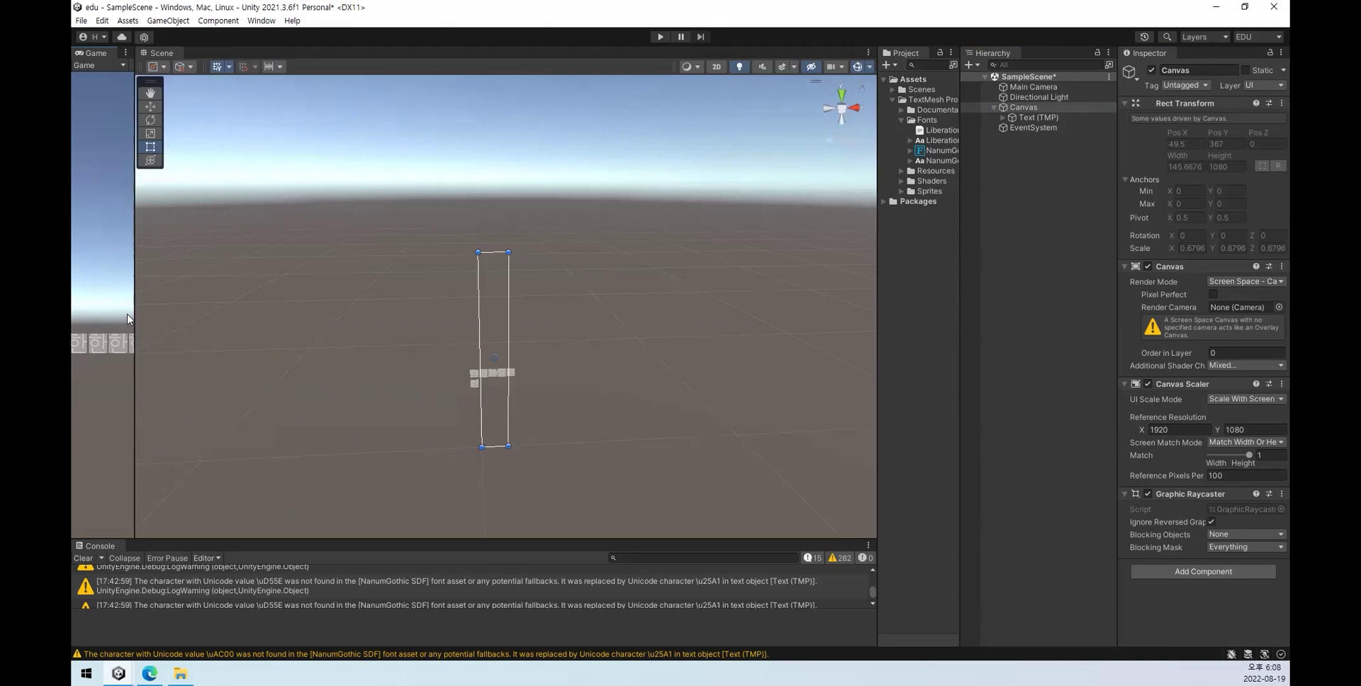
pyautogui.moveTo(134, 313); pyautogui.dragTo(673, 341)
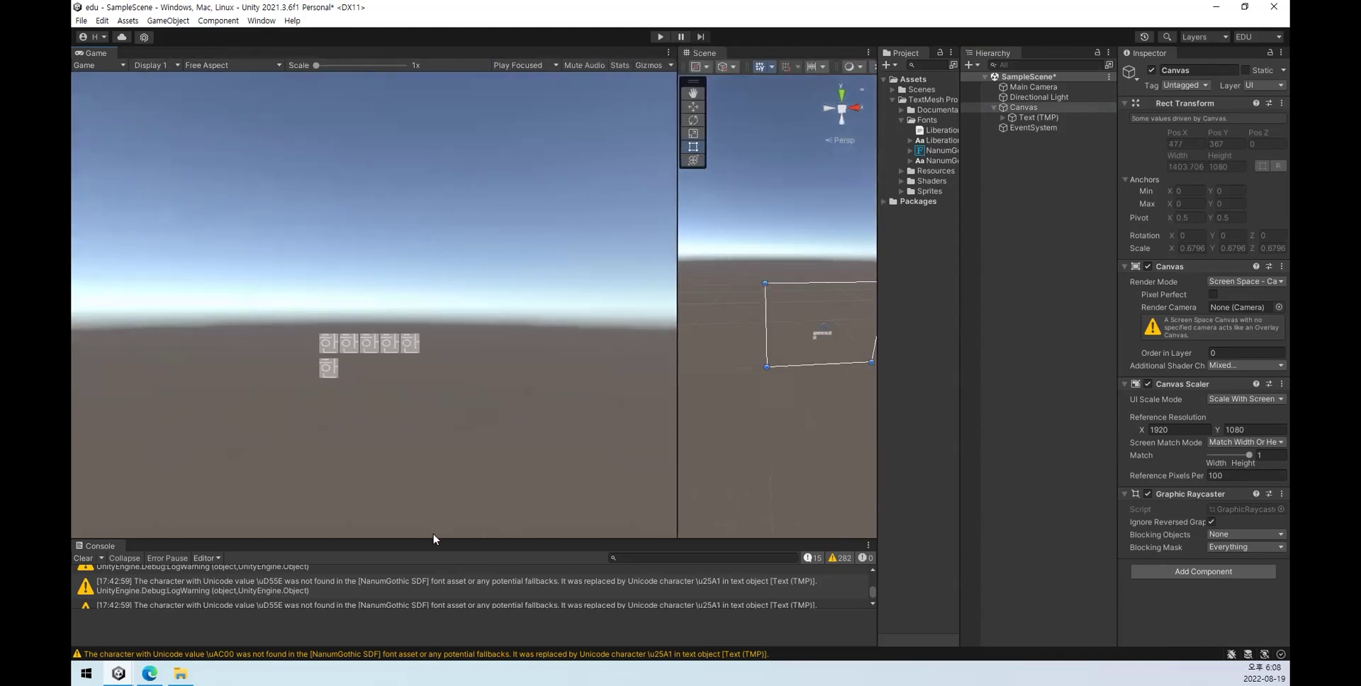
pyautogui.moveTo(429, 539)
pyautogui.mouseDown()
pyautogui.moveTo(455, 220)
pyautogui.moveTo(435, 549)
pyautogui.mouseUp()
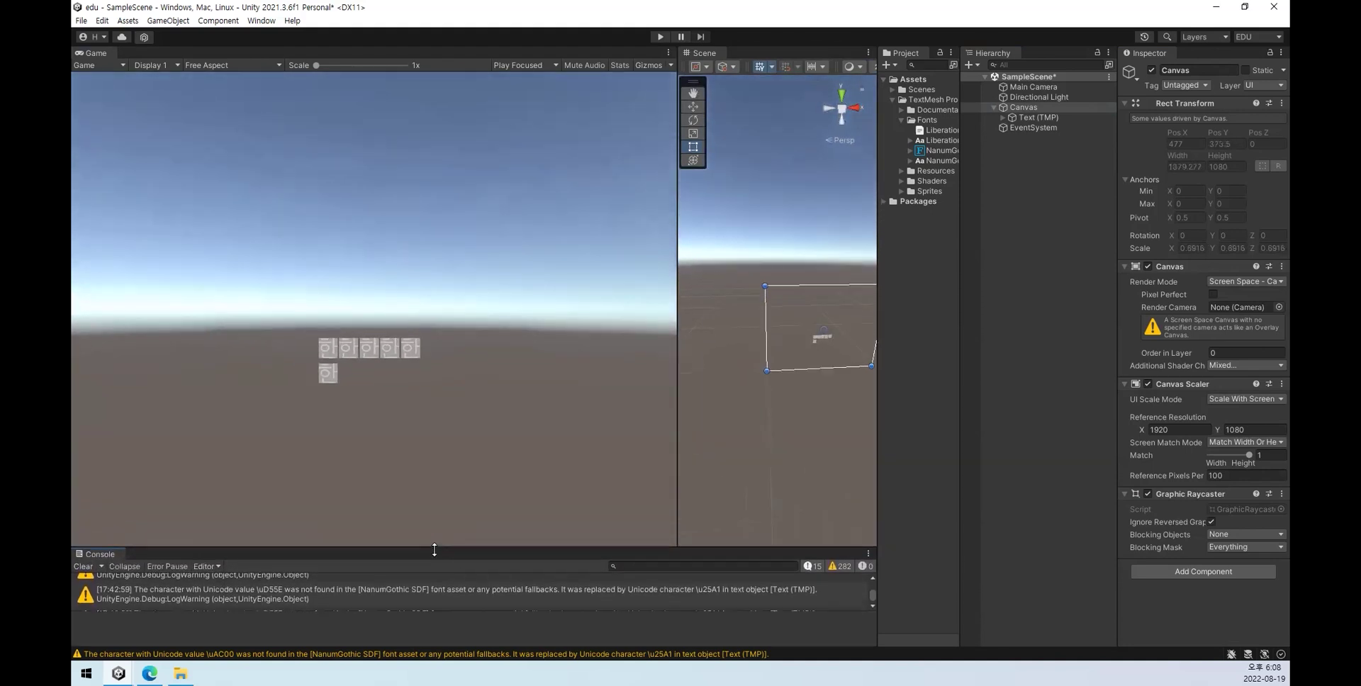
# Step: Return the Canvas Scaler's Match to 0 (Width) and review the available UI Scale Mode options
pyautogui.click(1251, 455)
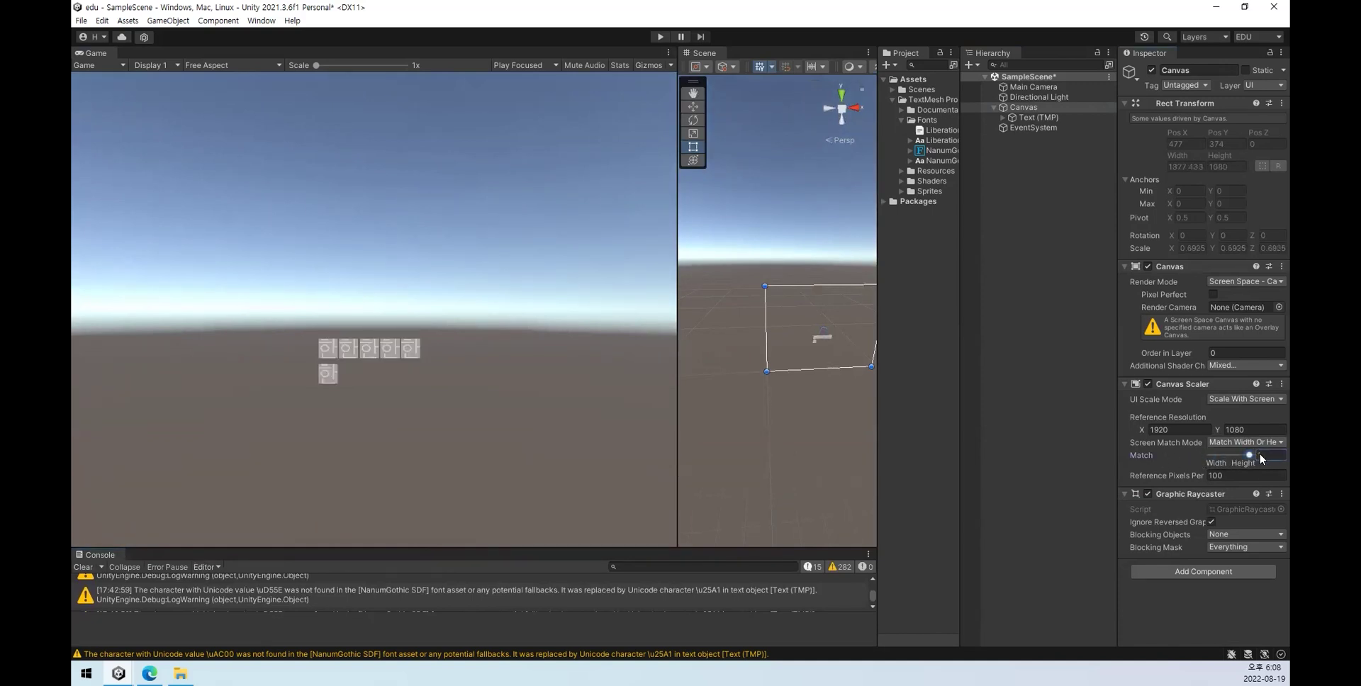
pyautogui.moveTo(1250, 454); pyautogui.dragTo(1121, 453)
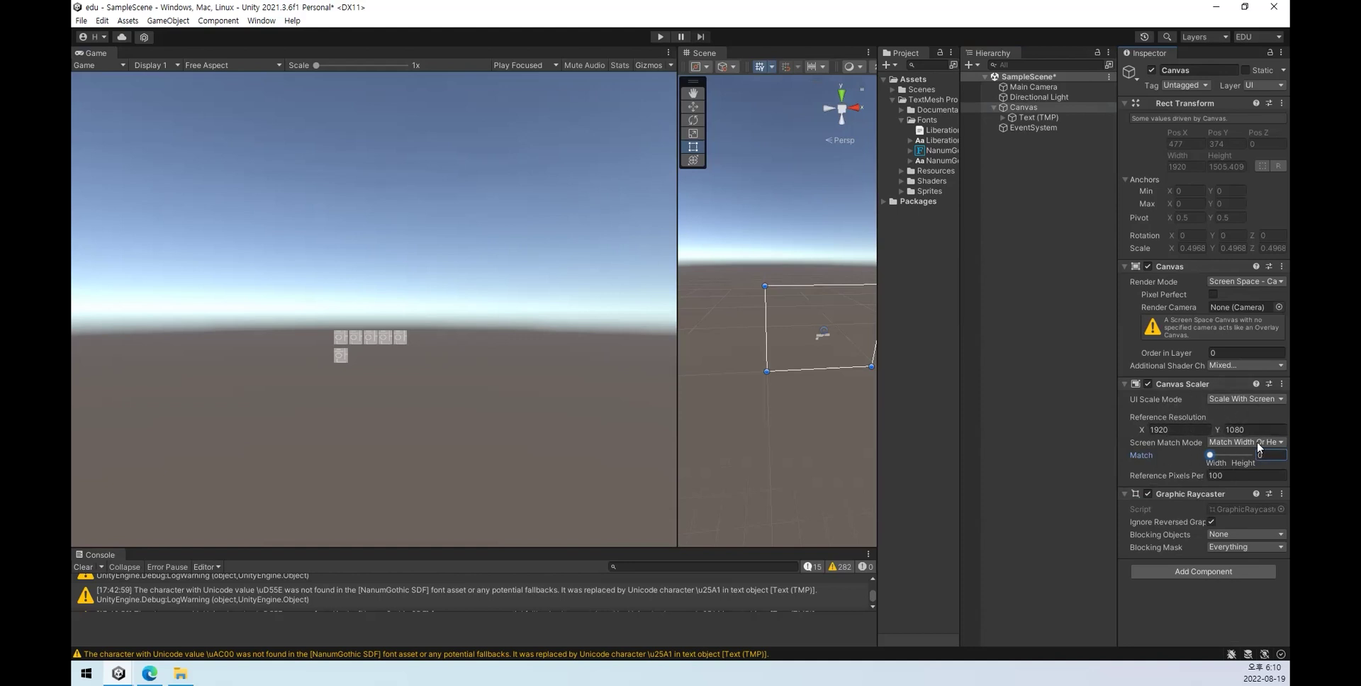
pyautogui.click(1241, 403)
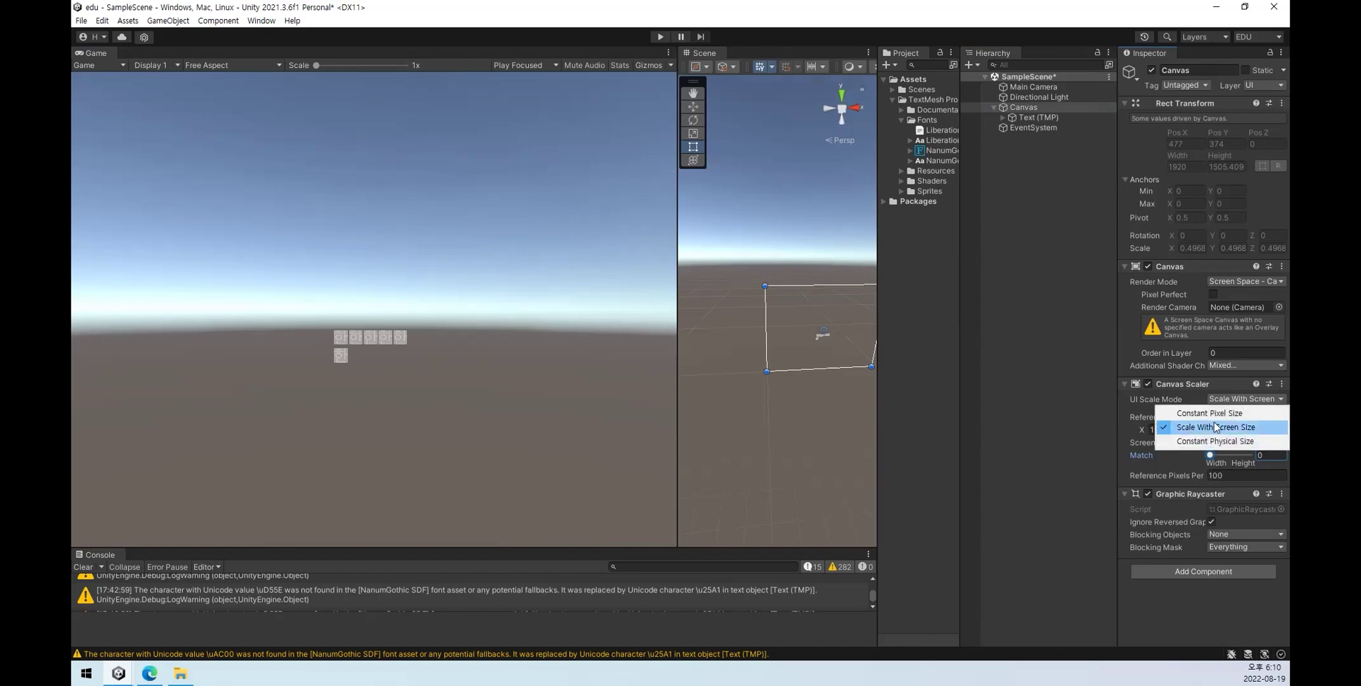
pyautogui.click(1153, 397)
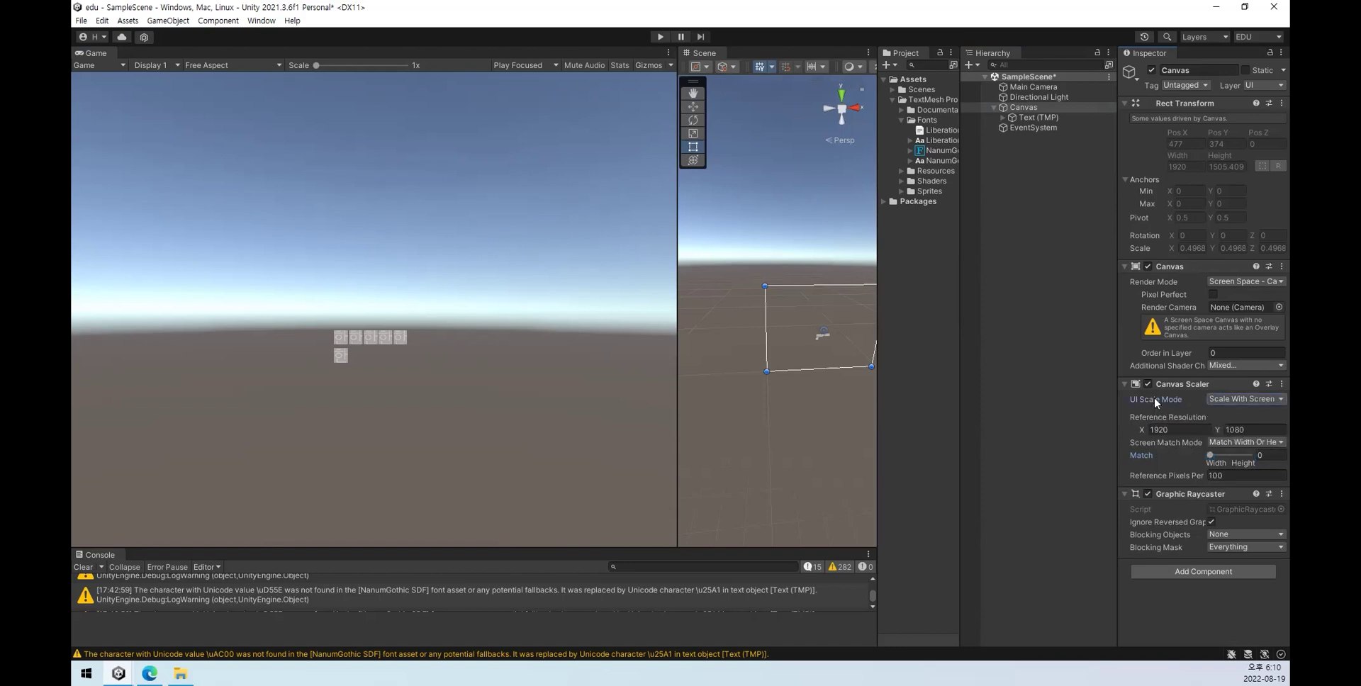
# Step: Check Text (TMP)'s settings and switch the Canvas's UI Scale Mode to Constant Pixel Size
pyautogui.click(1038, 118)
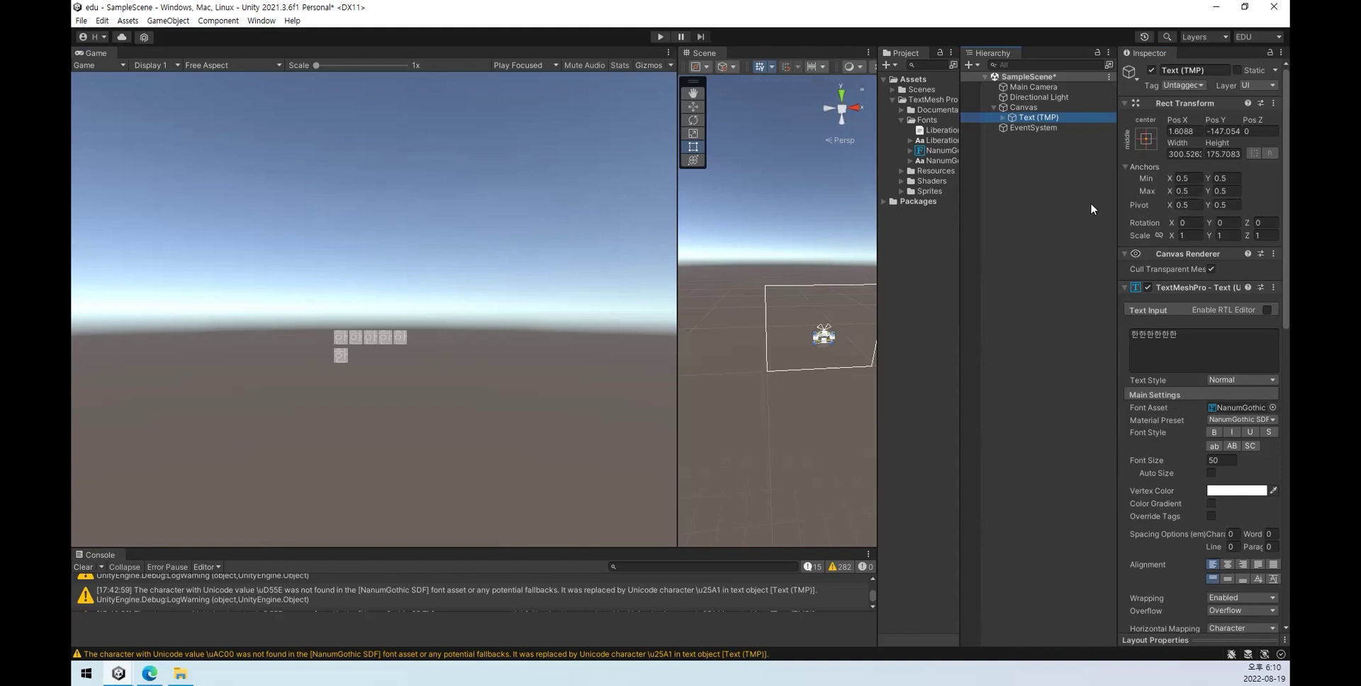
pyautogui.click(1049, 107)
pyautogui.click(1244, 399)
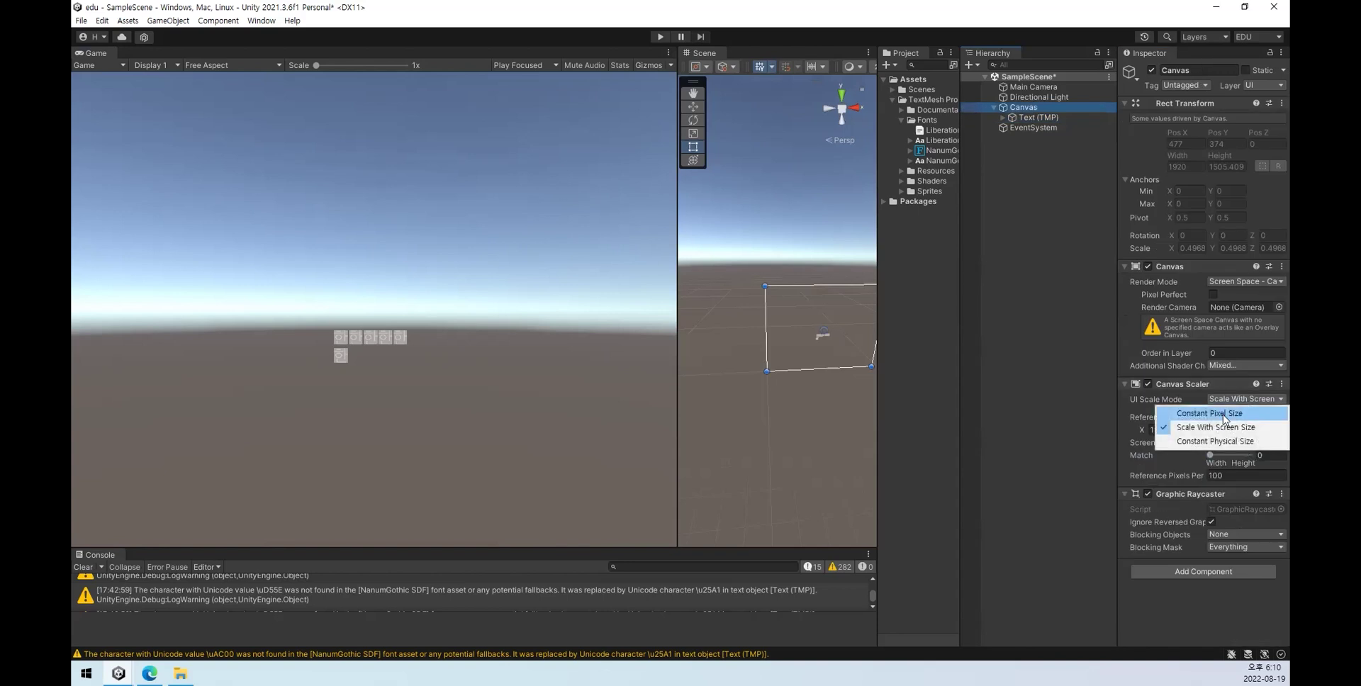
pyautogui.click(1240, 414)
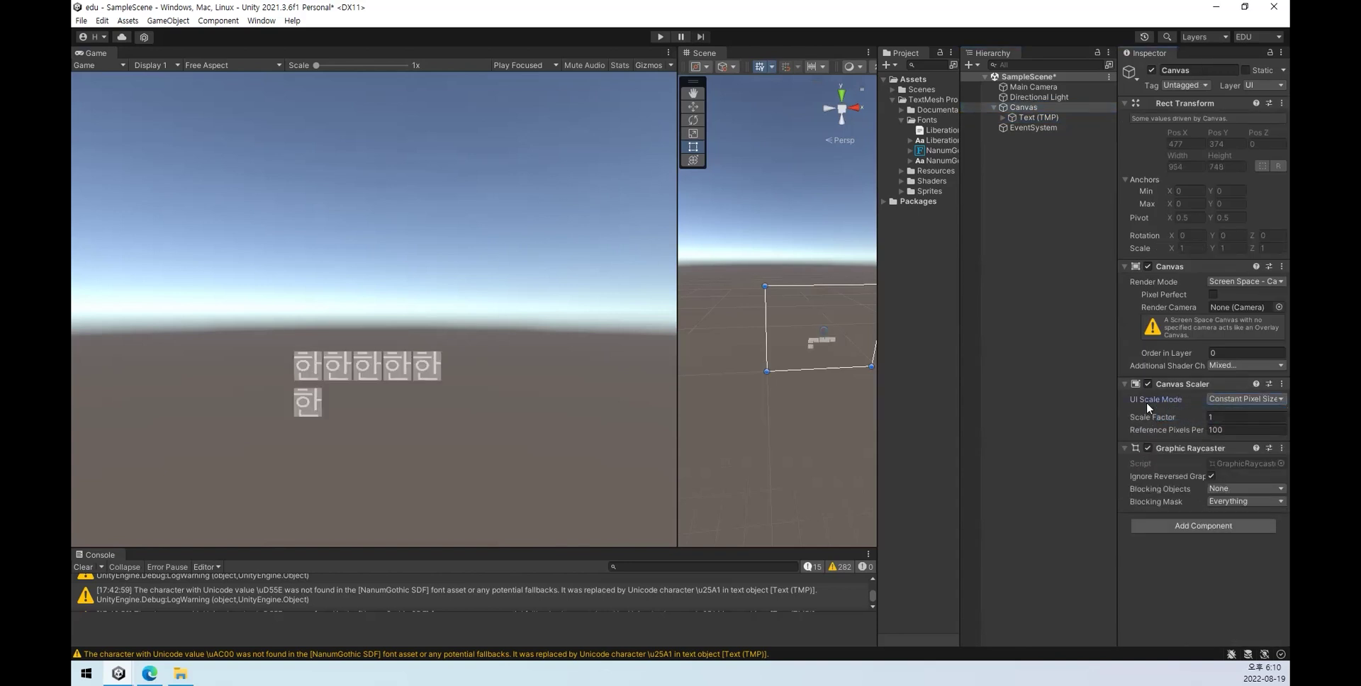
# Step: Review Text (TMP)'s anchor presets and examine its anchor relative to the Canvas bounds in an enlarged Scene view
pyautogui.click(1039, 118)
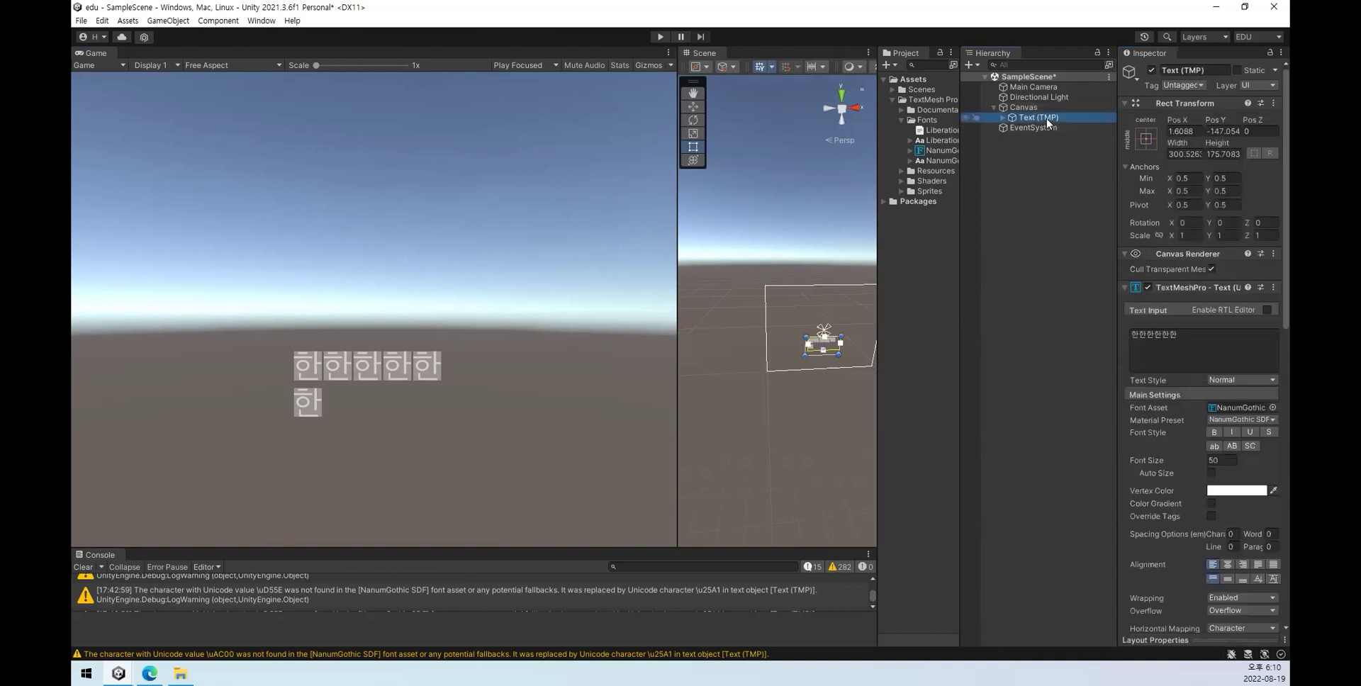
pyautogui.click(1146, 140)
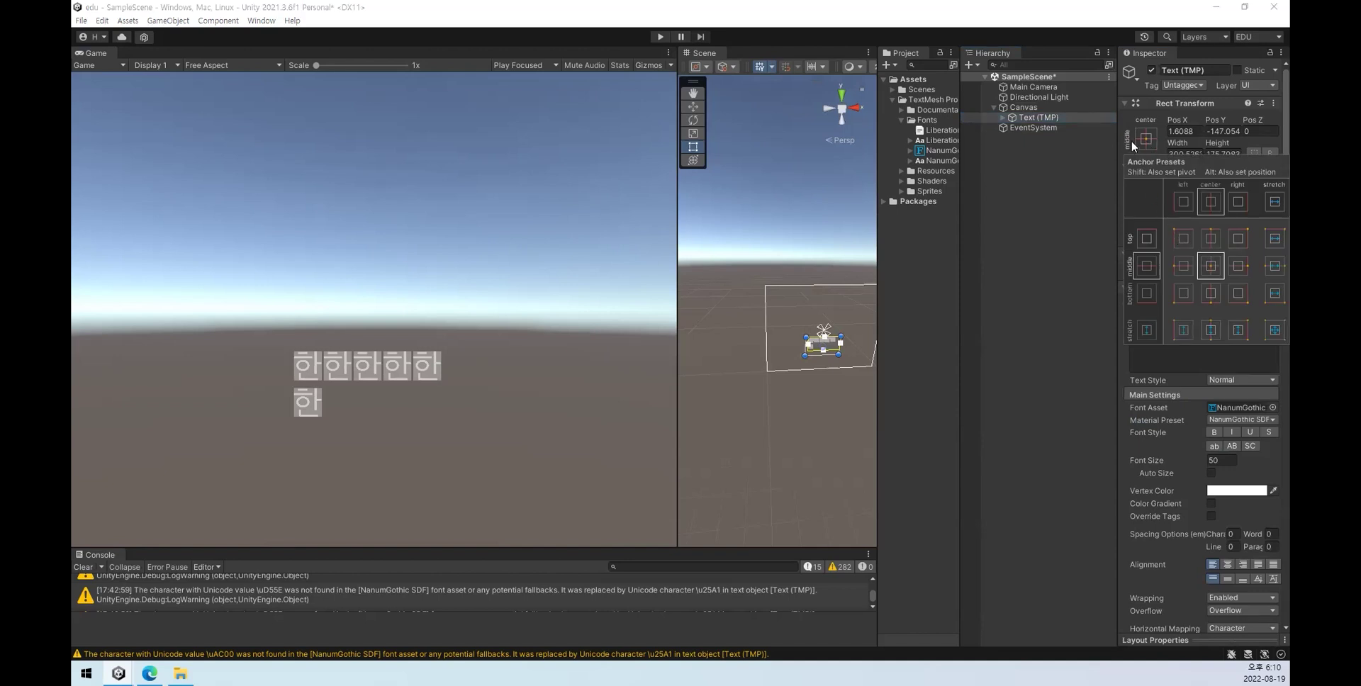
pyautogui.click(1185, 222)
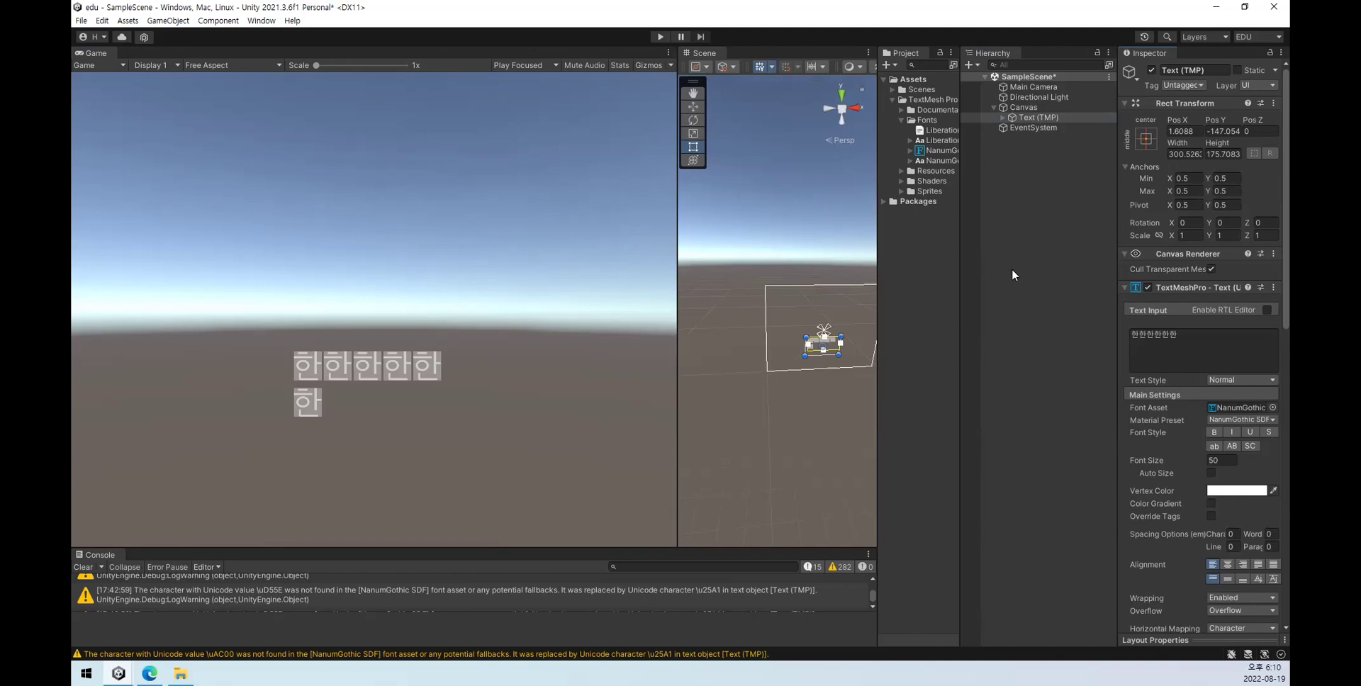
pyautogui.moveTo(685, 308); pyautogui.dragTo(392, 304)
pyautogui.scroll(5, 666, 345)
pyautogui.keyDown('alt'); pyautogui.moveTo(667, 346); pyautogui.dragTo(753, 329); pyautogui.keyUp('alt')
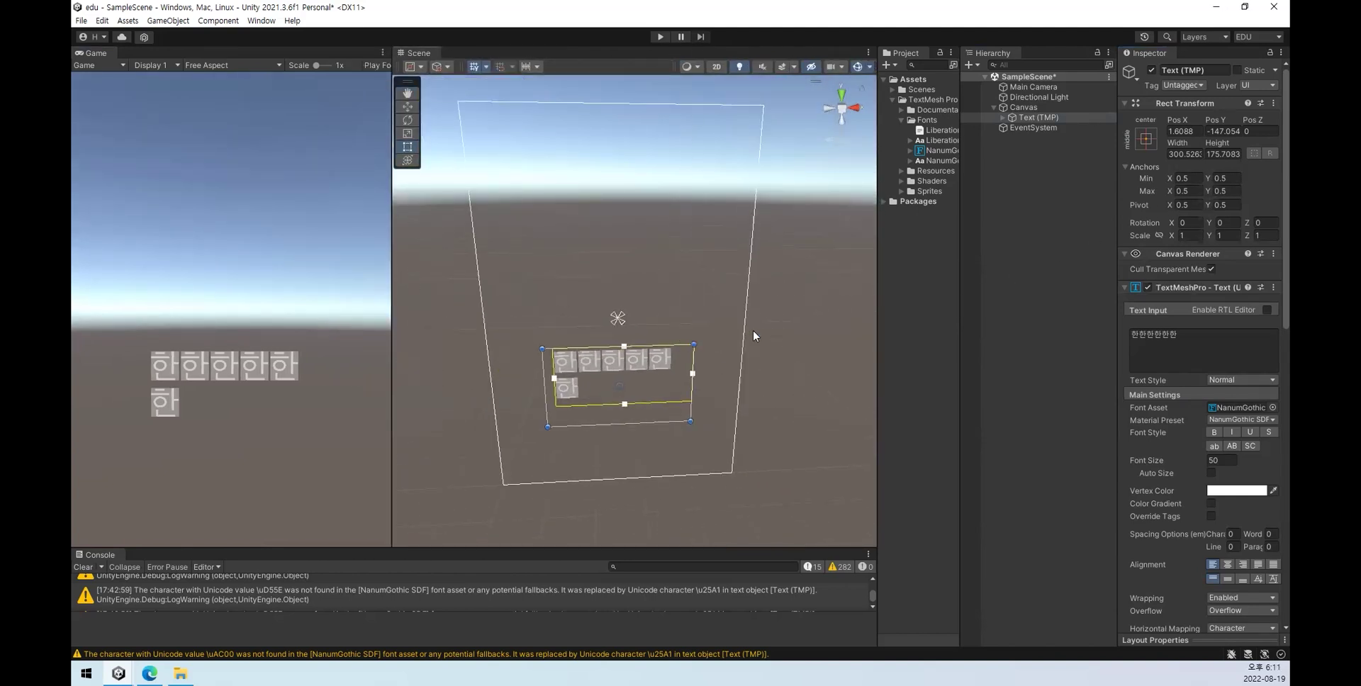
pyautogui.click(1042, 107)
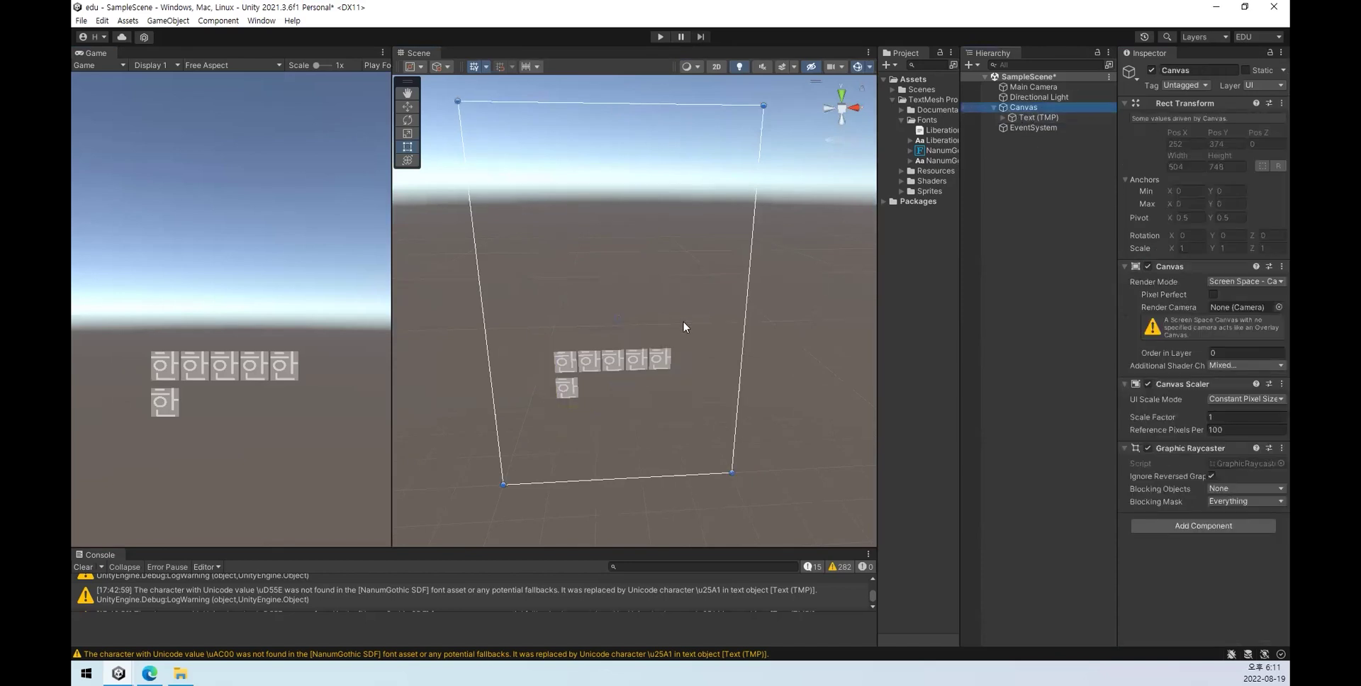
# Step: Set Text (TMP)'s anchor preset to top left
pyautogui.click(1039, 119)
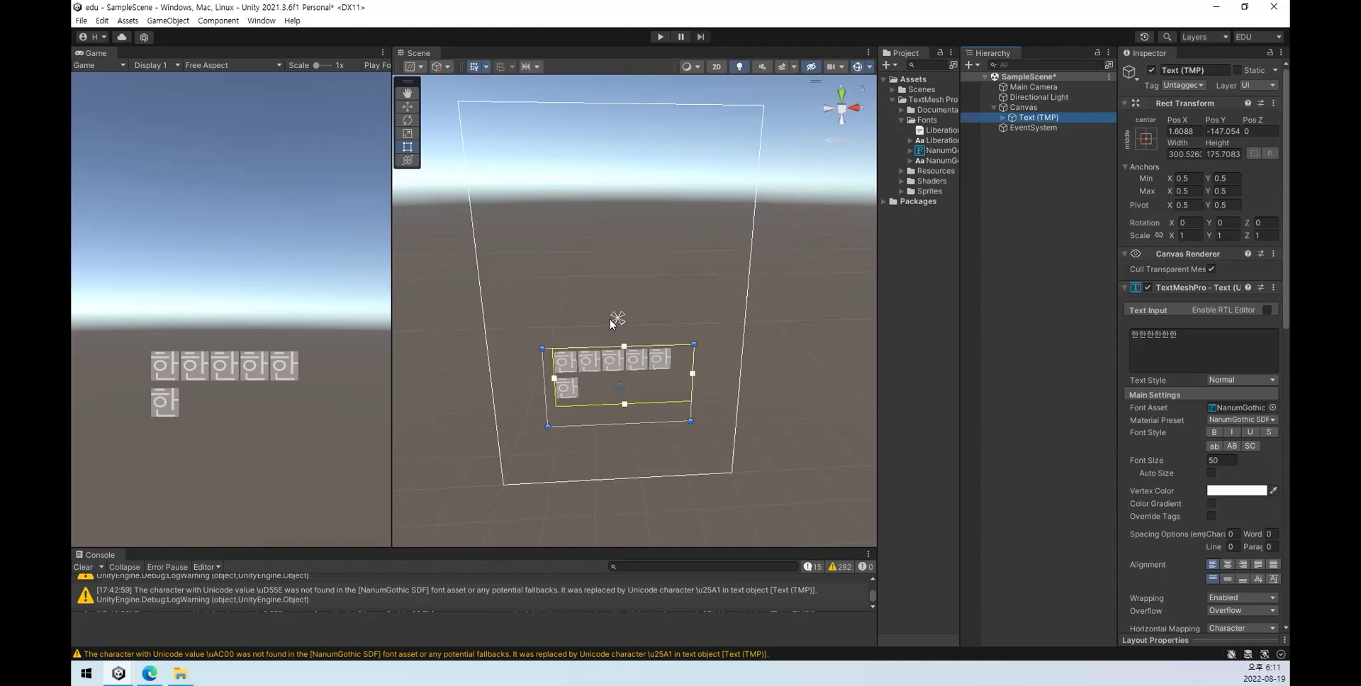
pyautogui.click(1147, 140)
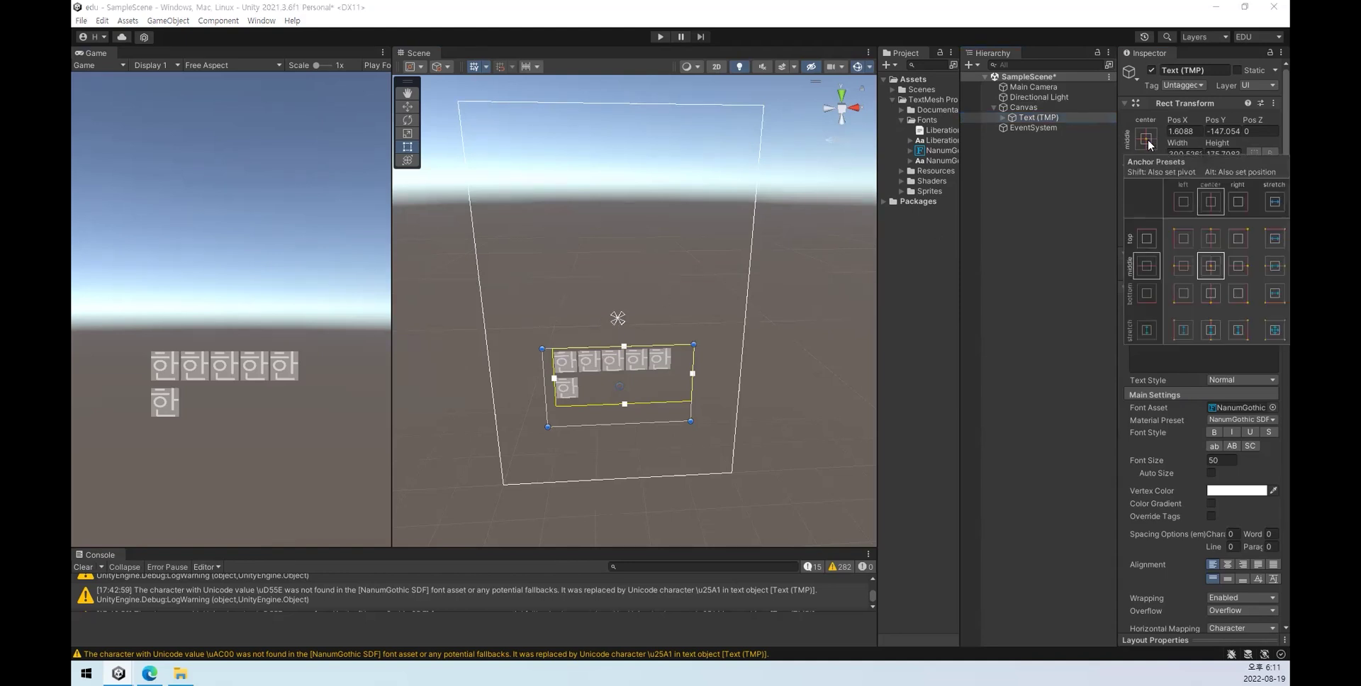
pyautogui.click(1061, 231)
pyautogui.click(1018, 118)
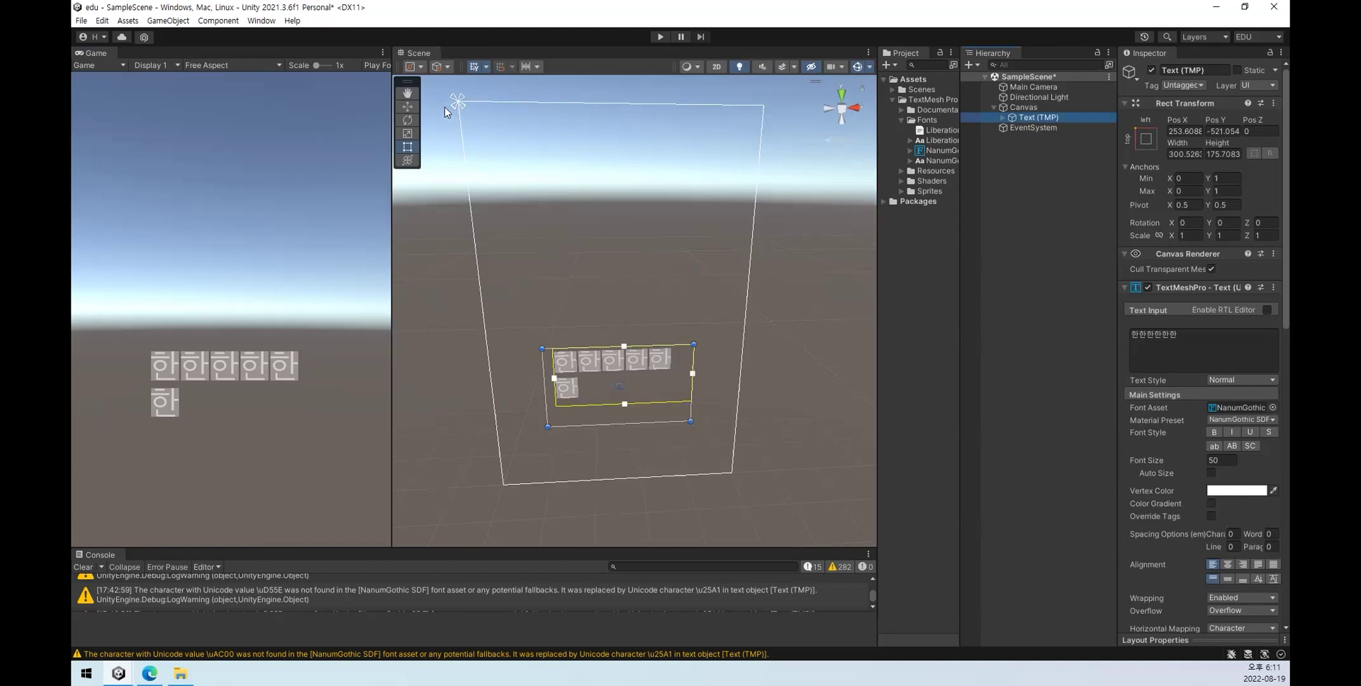
# Step: Reshape Text (TMP)'s rectangle to about 375 by 344 near the Canvas's upper-left corner
pyautogui.click(642, 346)
pyautogui.moveTo(642, 347); pyautogui.dragTo(624, 159)
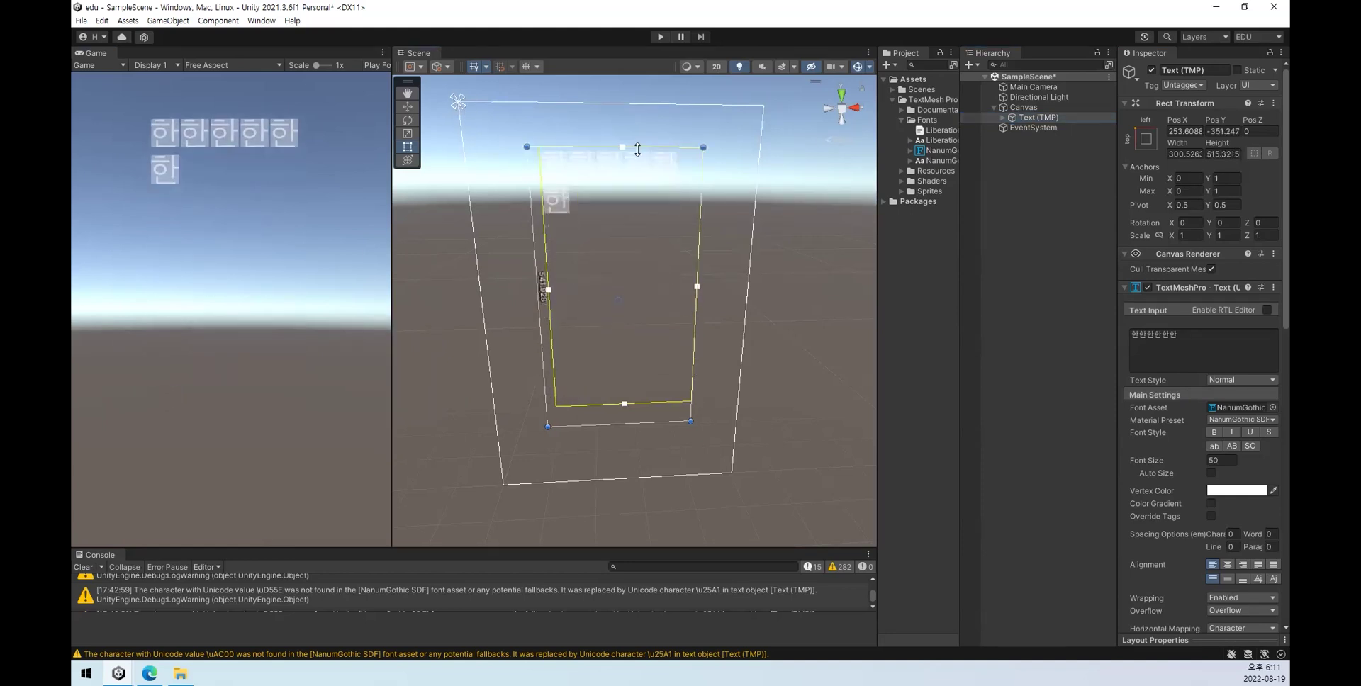
pyautogui.moveTo(526, 211); pyautogui.dragTo(486, 213)
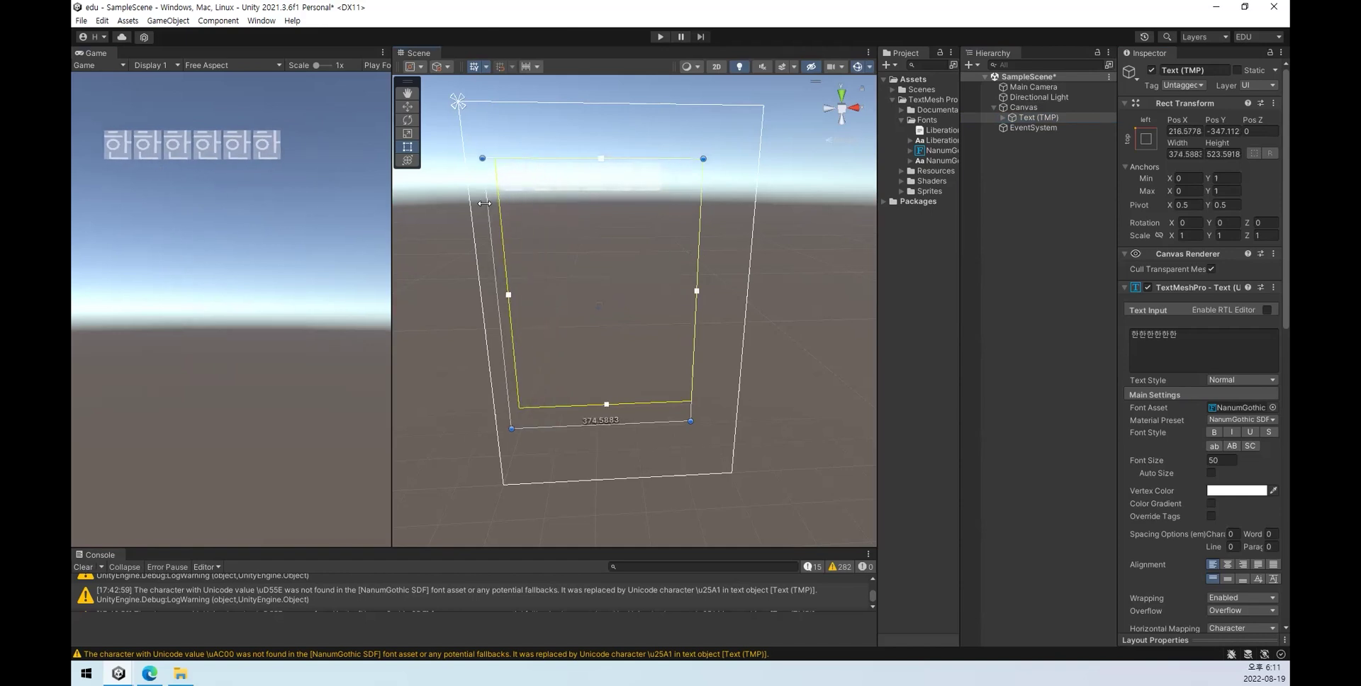
pyautogui.moveTo(533, 159); pyautogui.dragTo(533, 117)
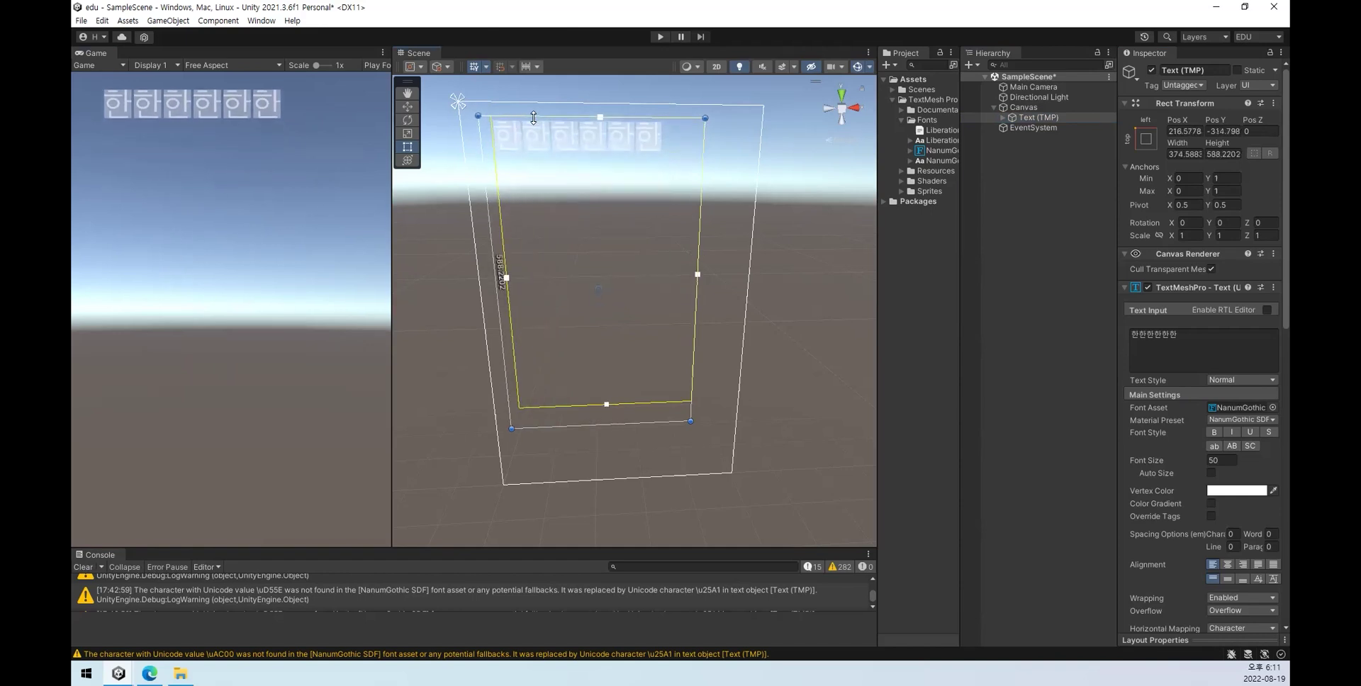
pyautogui.moveTo(652, 424); pyautogui.dragTo(664, 310)
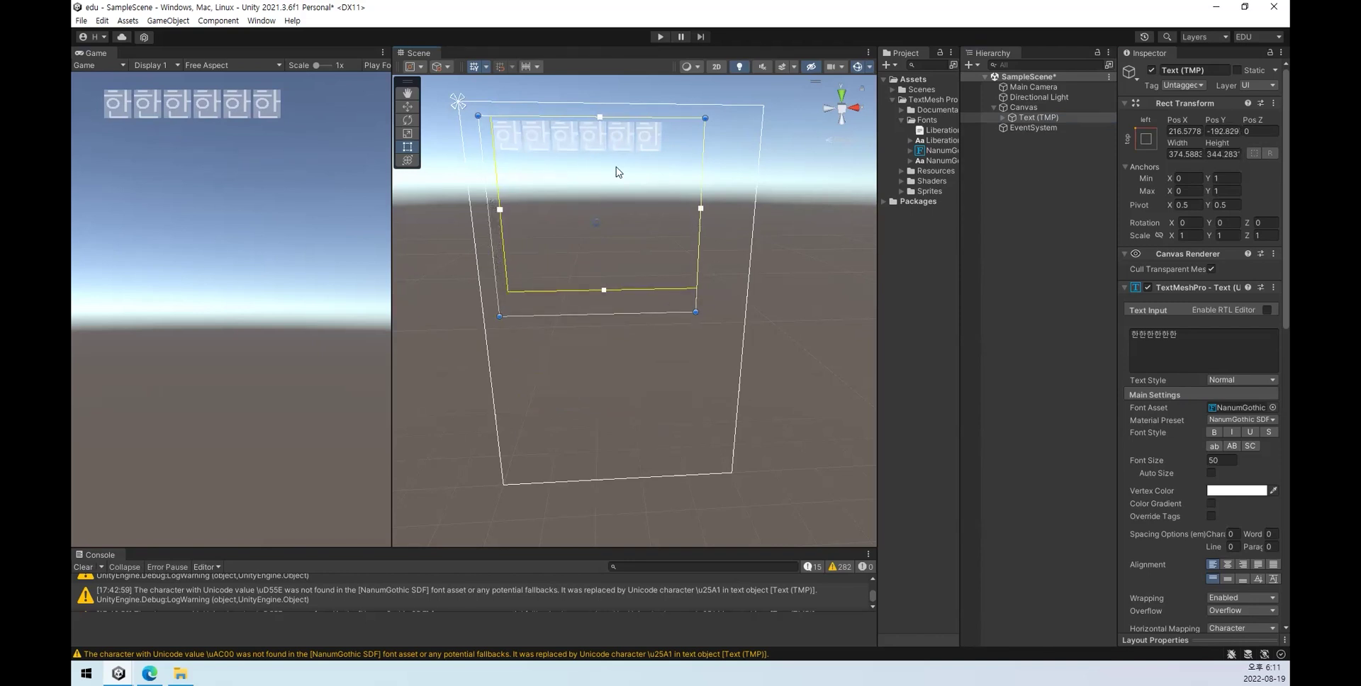
# Step: Make the Game view wider and shorter to check the anchored text, and set the Canvas's UI Scale Mode to Scale With Screen Size
pyautogui.moveTo(392, 216); pyautogui.dragTo(628, 284)
pyautogui.moveTo(362, 547); pyautogui.dragTo(398, 414)
pyautogui.click(1019, 106)
pyautogui.click(1244, 399)
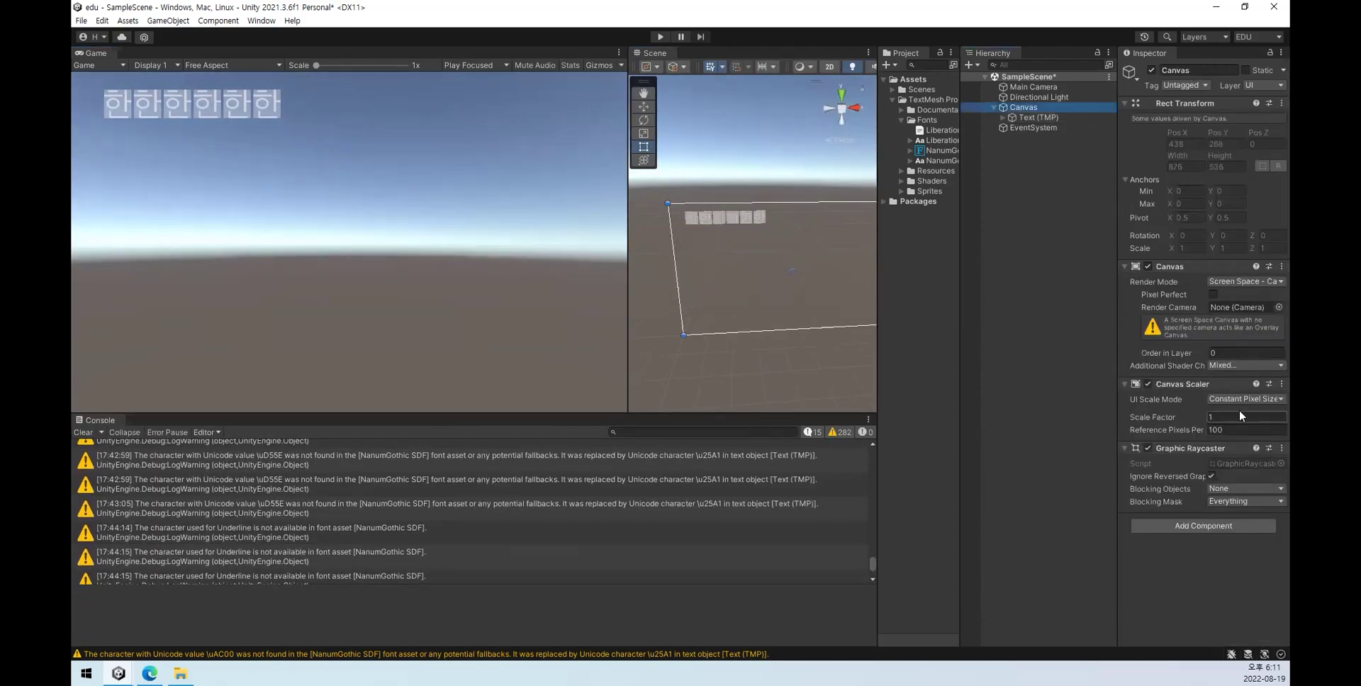
pyautogui.click(1227, 427)
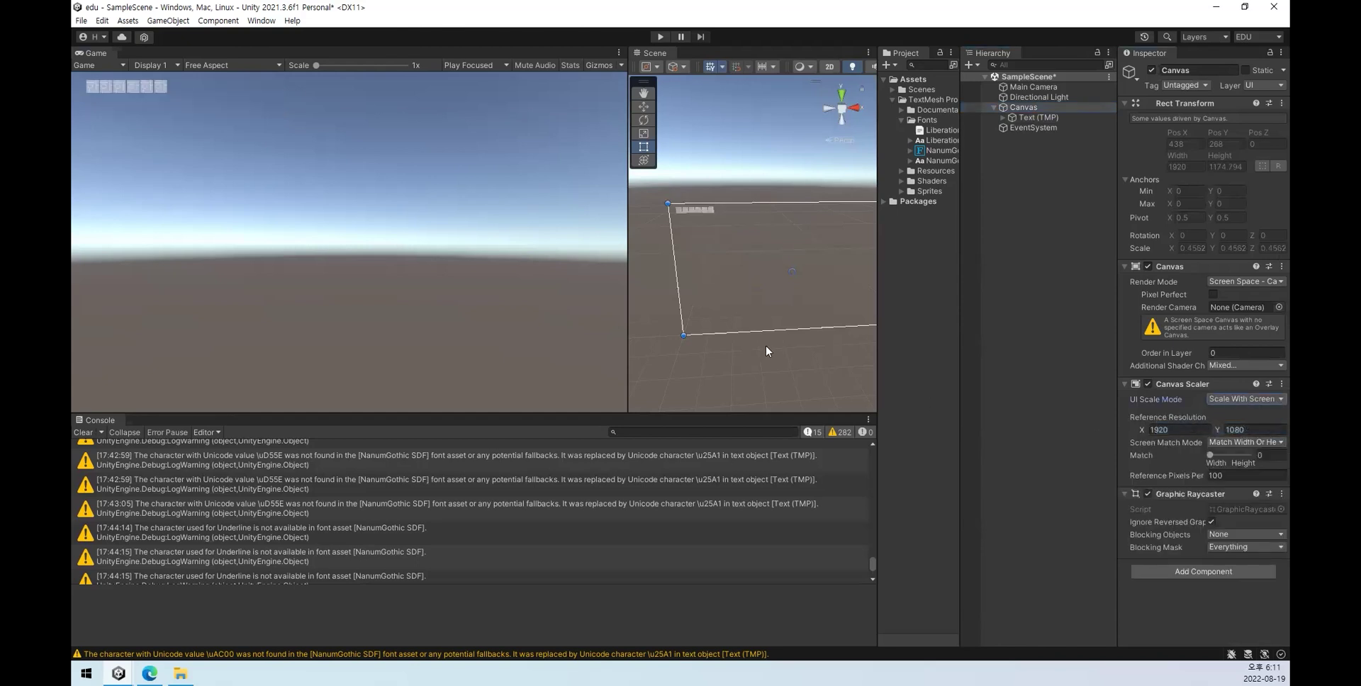
# Step: Enlarge the Game view to check text scaling, set the Canvas's UI Scale Mode to Constant Pixel Size, and resize the view again
pyautogui.moveTo(448, 414); pyautogui.dragTo(471, 482)
pyautogui.moveTo(628, 269); pyautogui.dragTo(696, 328)
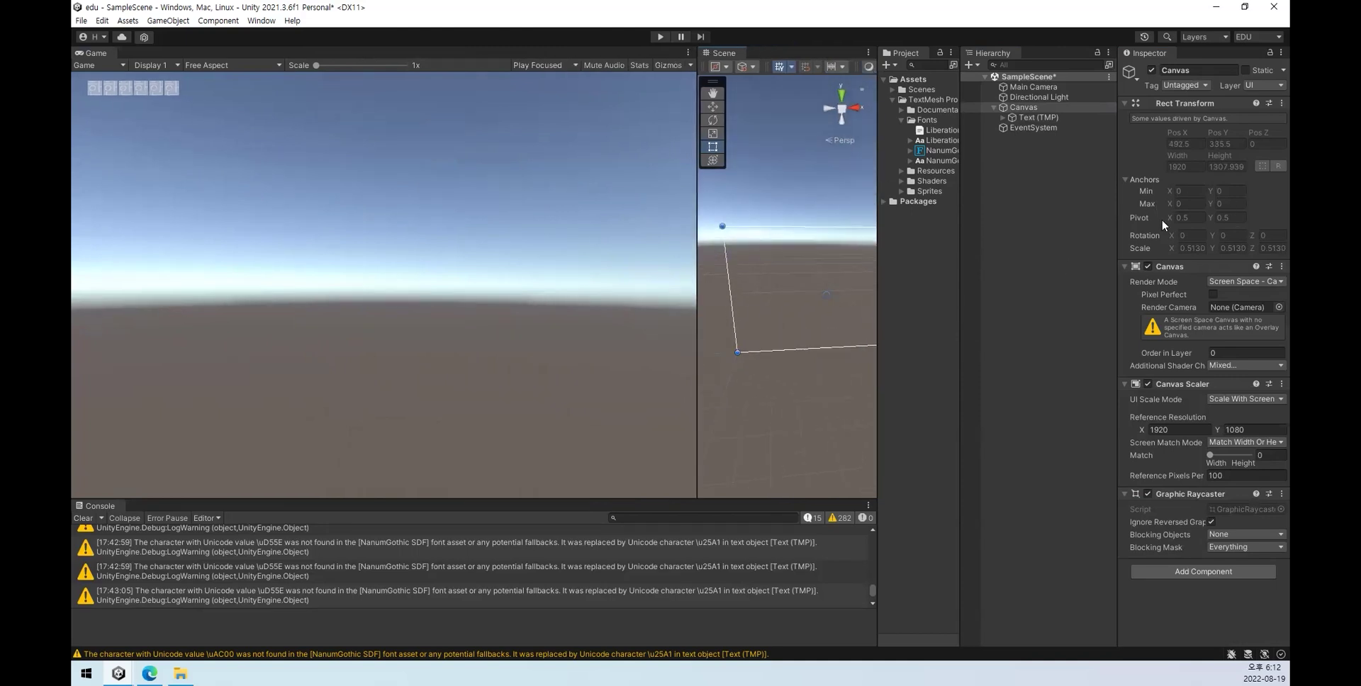
pyautogui.click(1245, 399)
pyautogui.click(1214, 413)
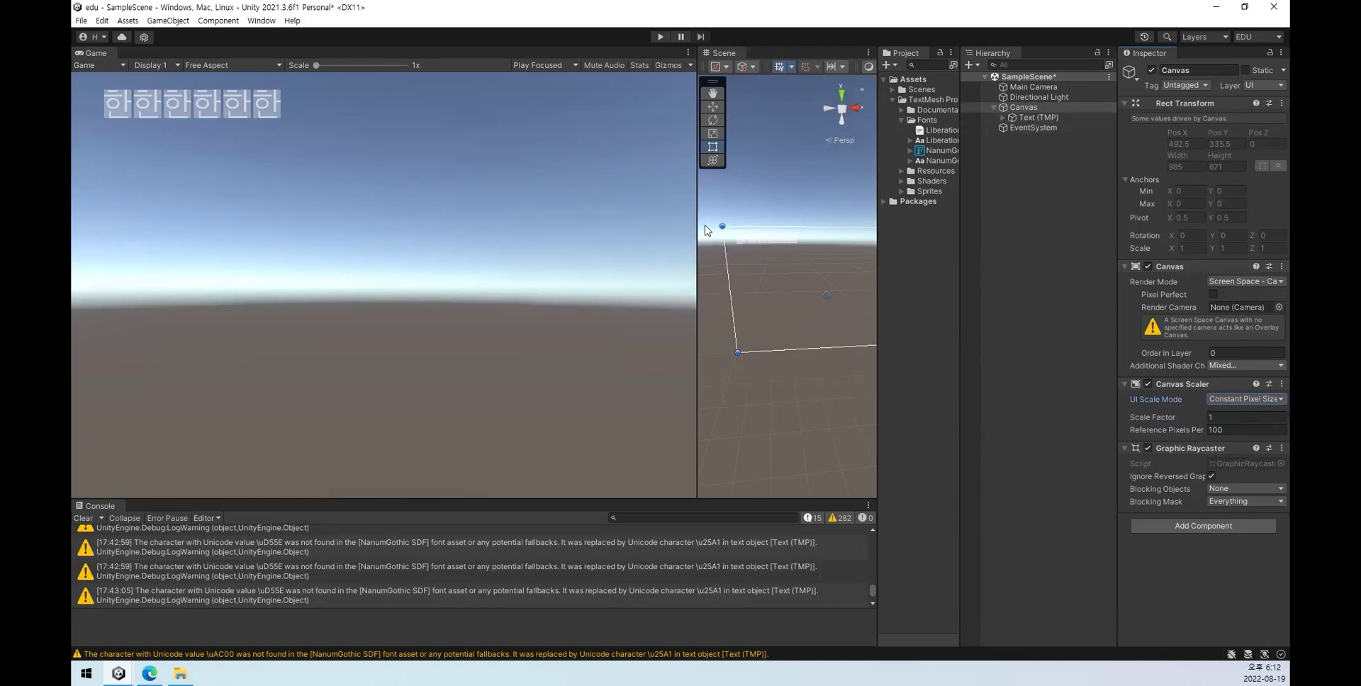
pyautogui.moveTo(697, 229); pyautogui.dragTo(597, 255)
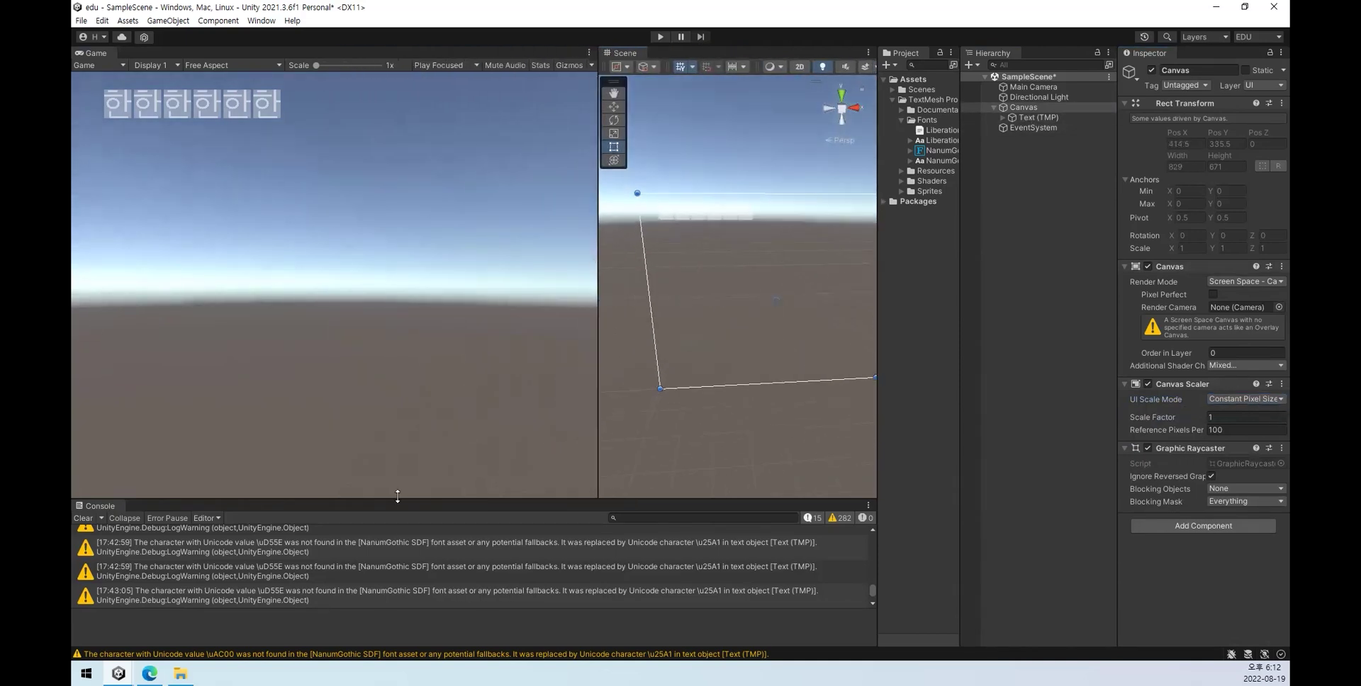
pyautogui.moveTo(396, 499); pyautogui.dragTo(480, 468)
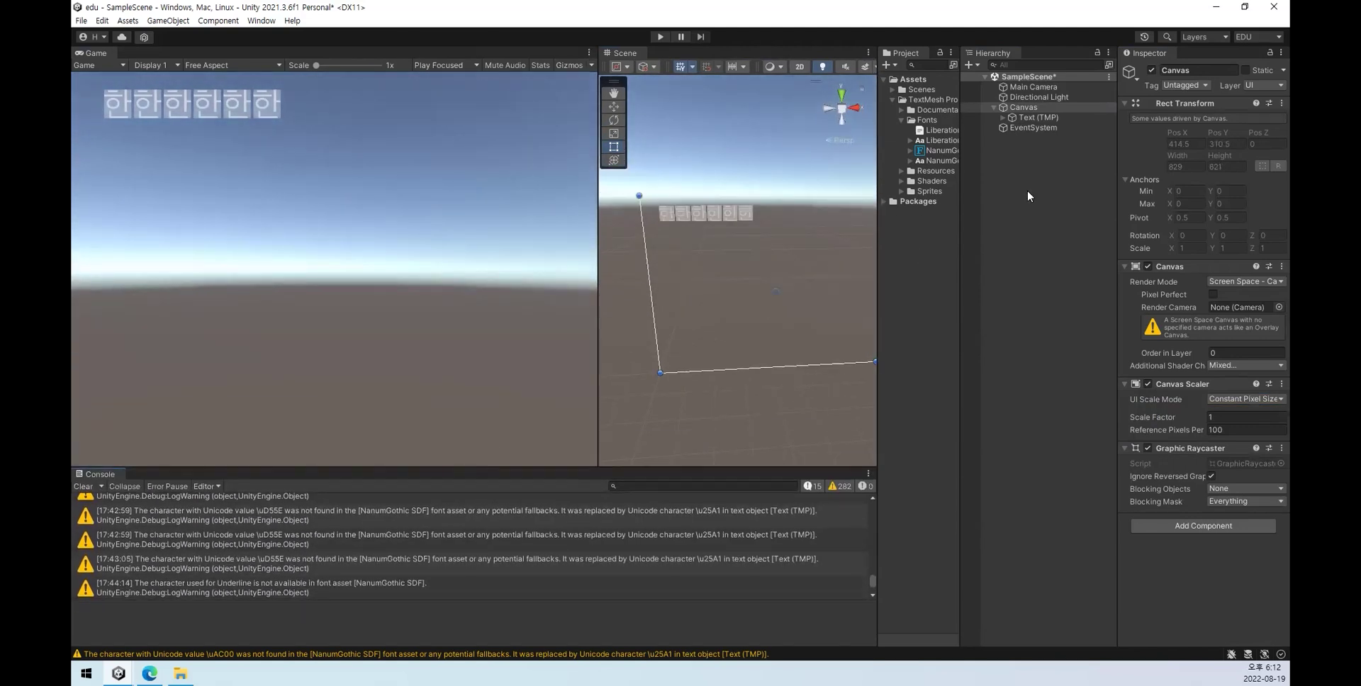
# Step: Set Text (TMP)'s anchor preset to top right and widen the Game view to check how the text follows
pyautogui.click(1056, 117)
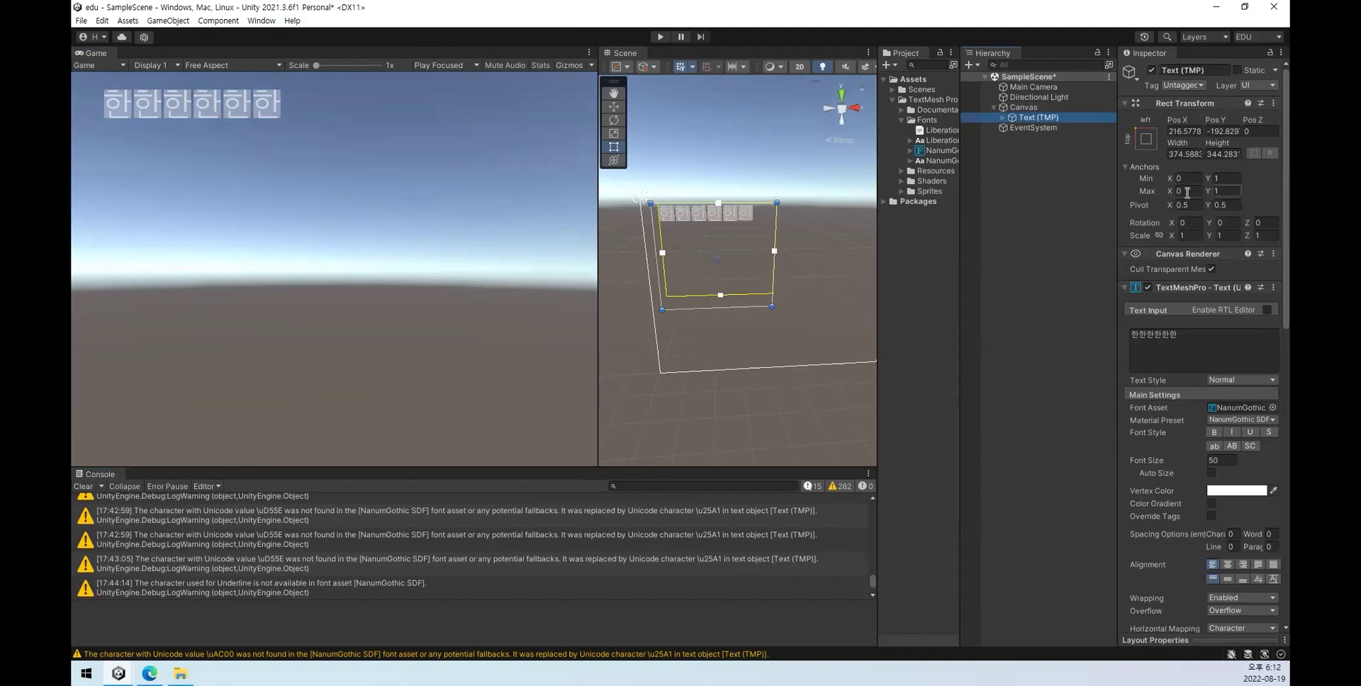
pyautogui.click(1147, 141)
pyautogui.click(1238, 239)
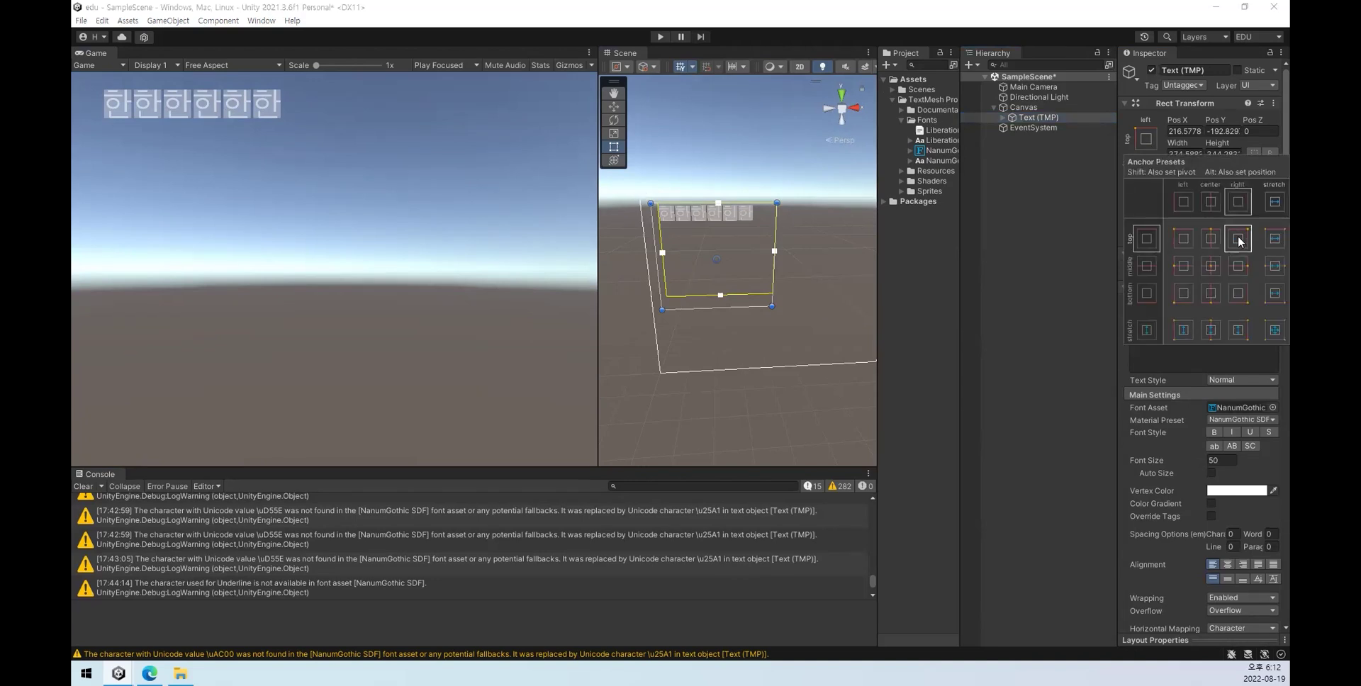
pyautogui.click(1147, 150)
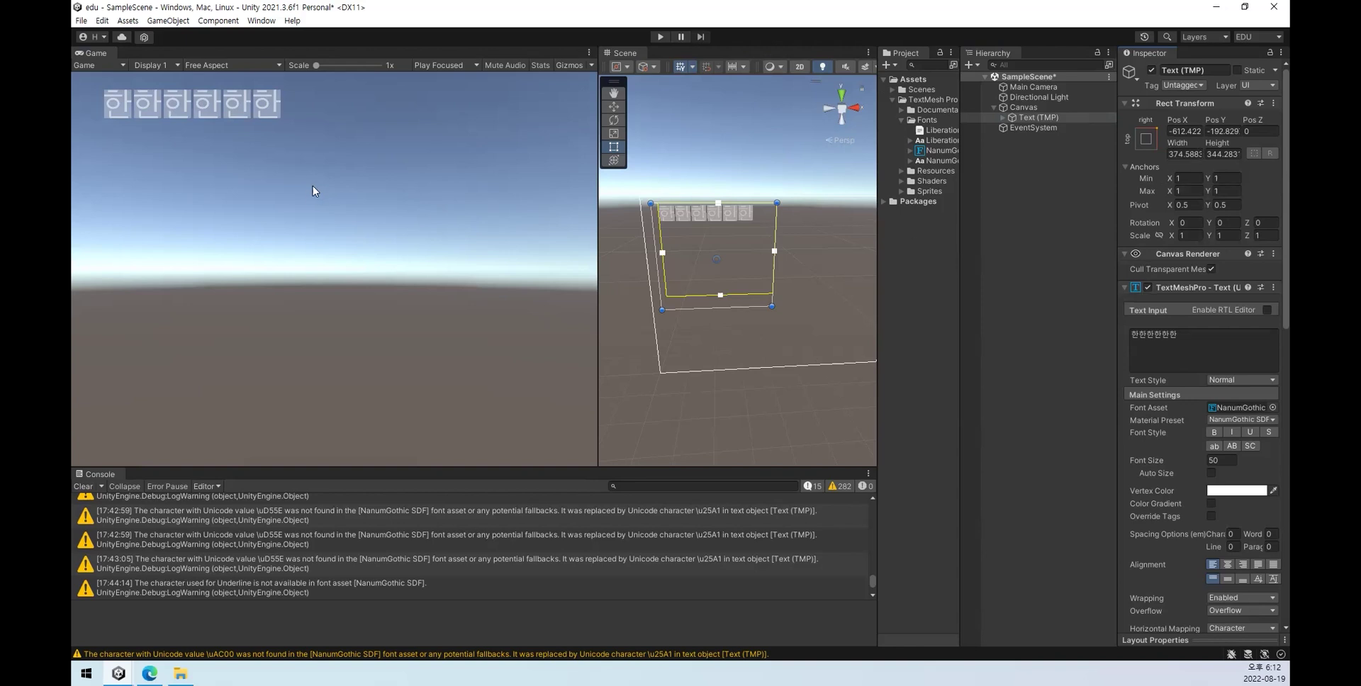
pyautogui.moveTo(594, 265); pyautogui.dragTo(692, 306)
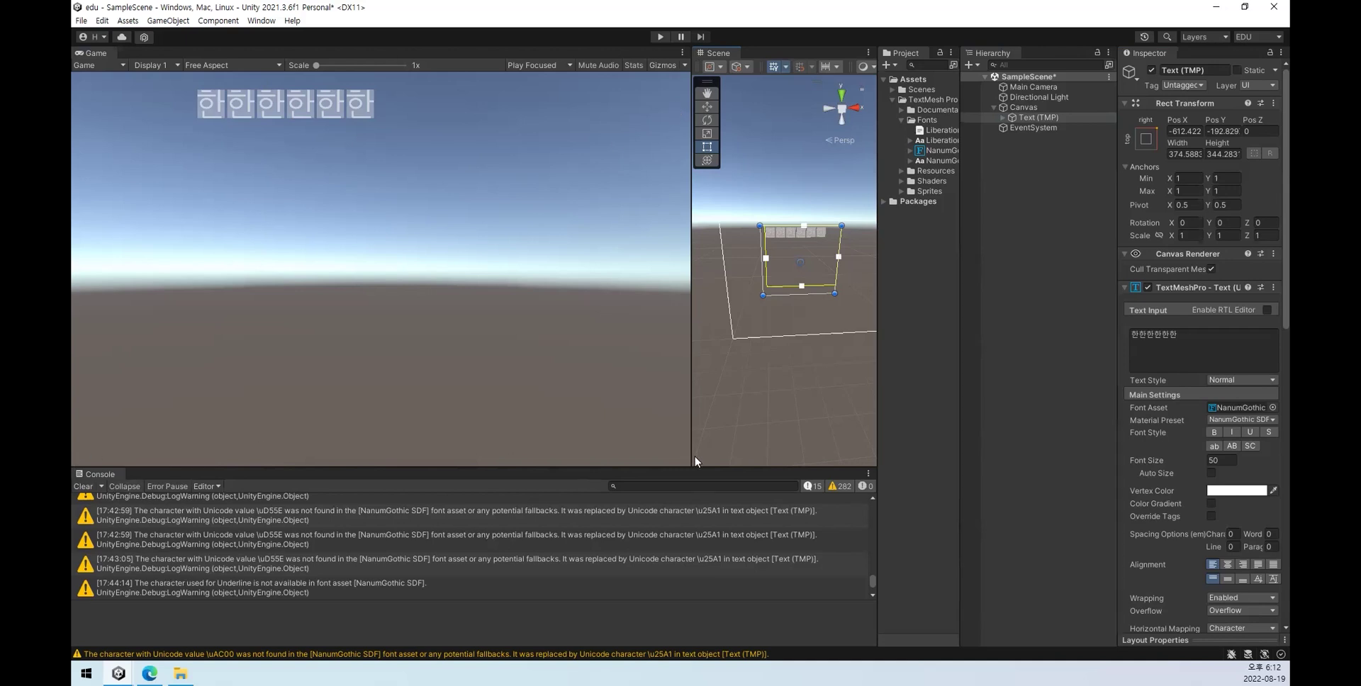
pyautogui.click(1146, 140)
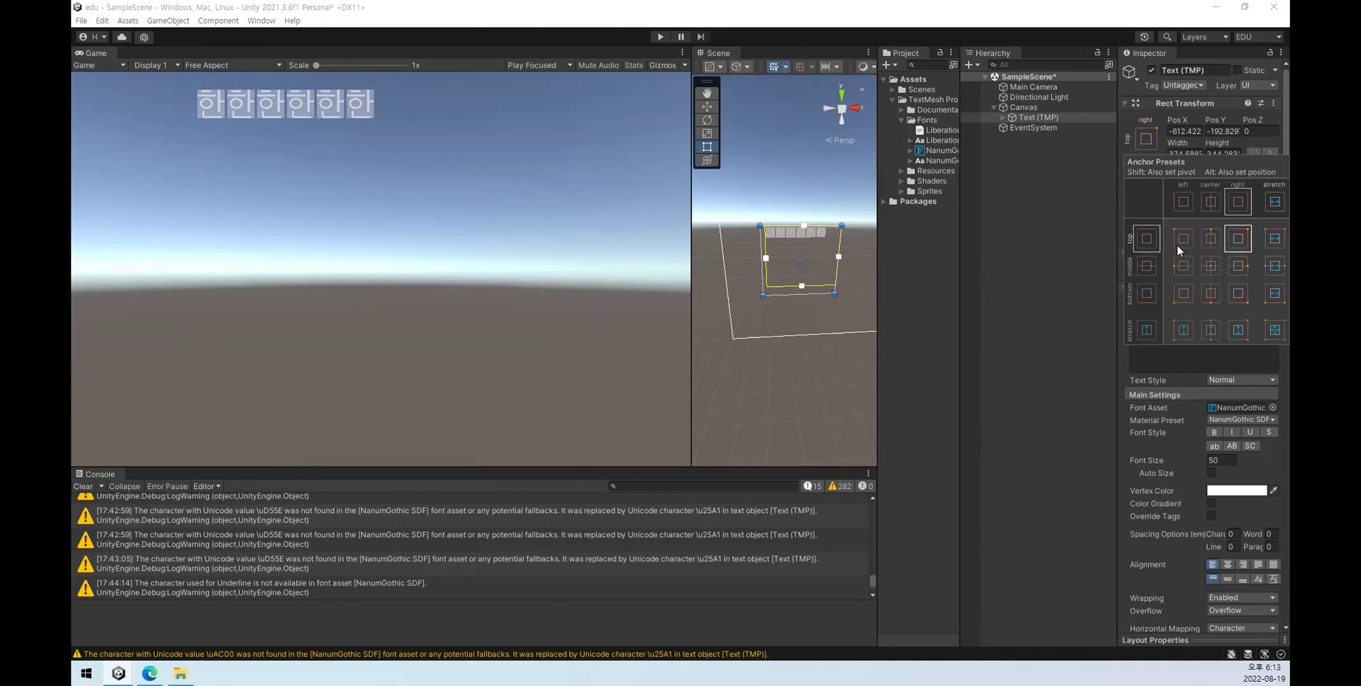
pyautogui.click(1146, 140)
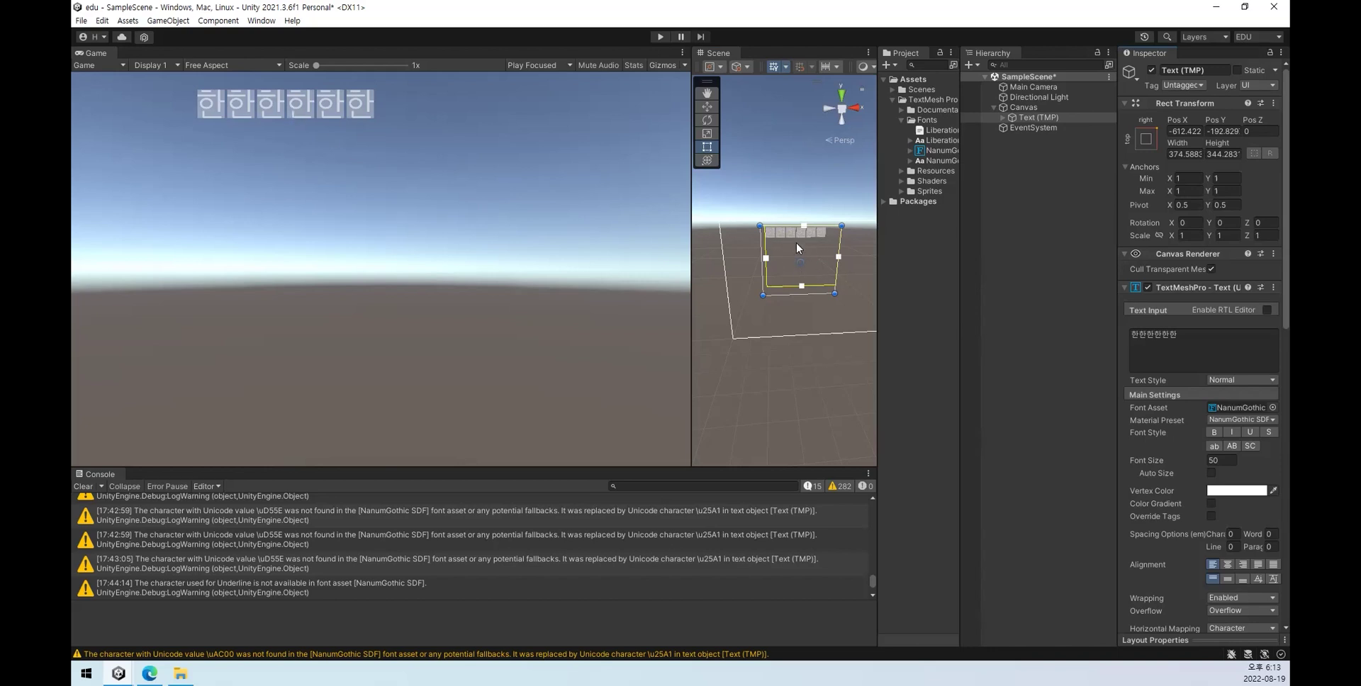
# Step: Narrow the Game view and move Text (TMP) inside the Canvas to about Pos X -288, Pos Y -256
pyautogui.moveTo(687, 277); pyautogui.dragTo(416, 271)
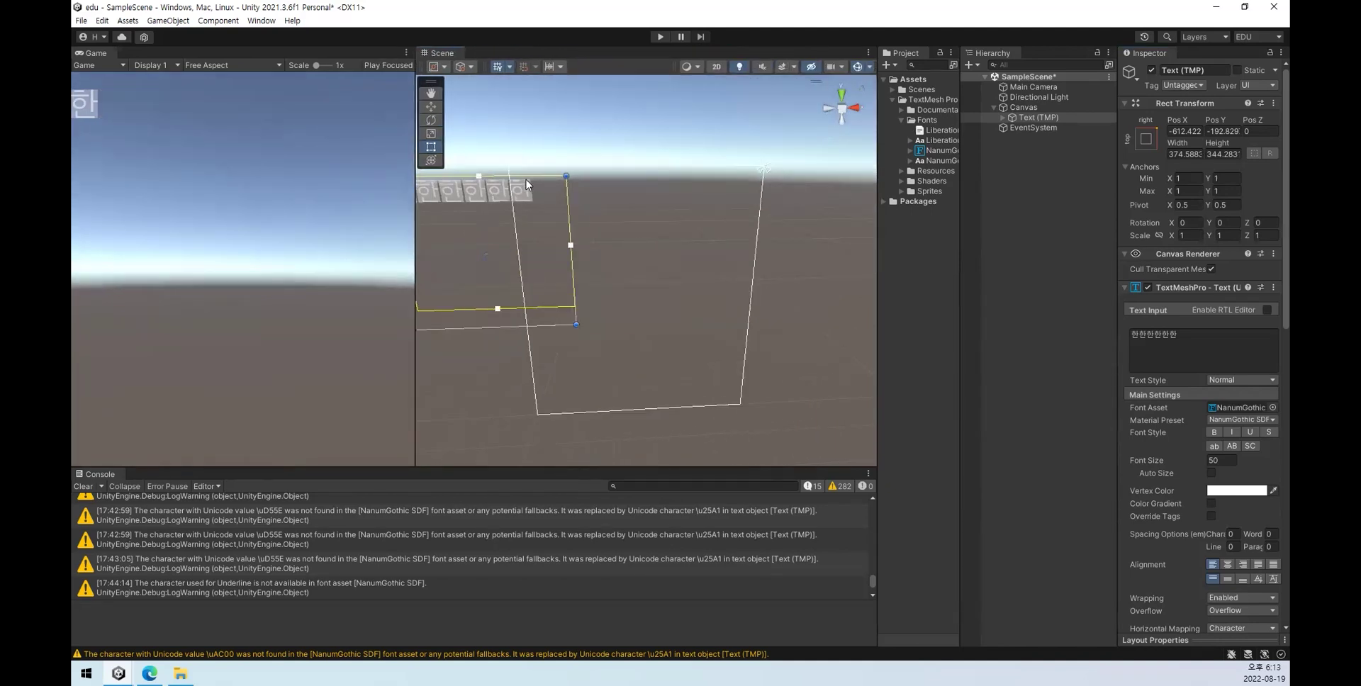
pyautogui.click(431, 106)
pyautogui.moveTo(501, 249); pyautogui.dragTo(626, 274)
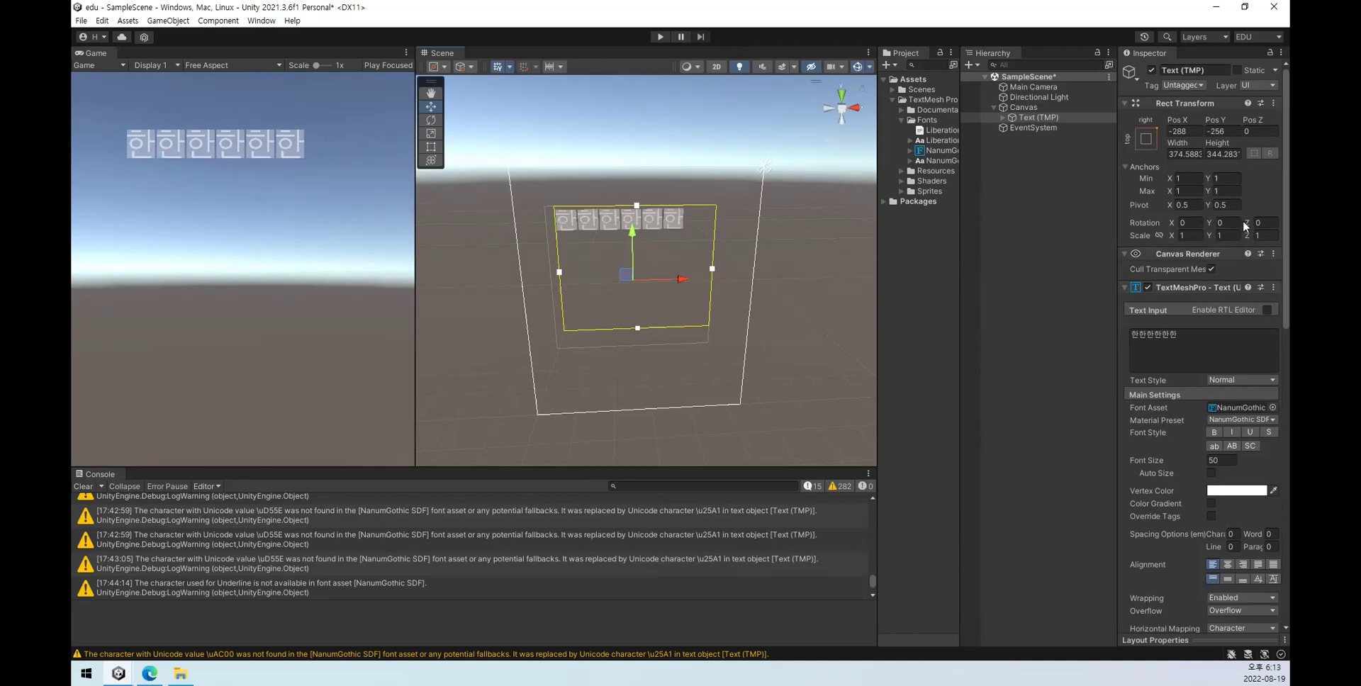
# Step: Try rotating Text (TMP) about Z around its centered pivot, and reset the Z rotation to 0
pyautogui.moveTo(1244, 221); pyautogui.dragTo(611, 317)
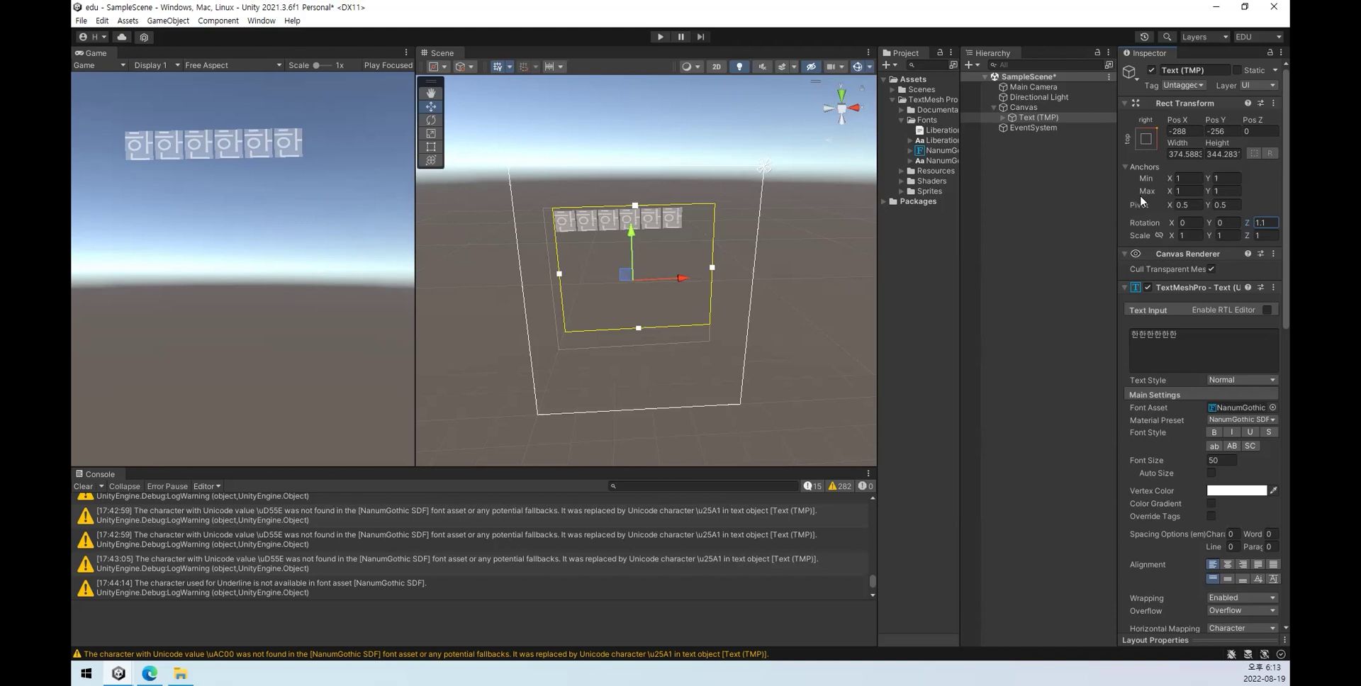
pyautogui.moveTo(1246, 222); pyautogui.dragTo(1162, 236)
pyautogui.click(1267, 223)
pyautogui.write('0')
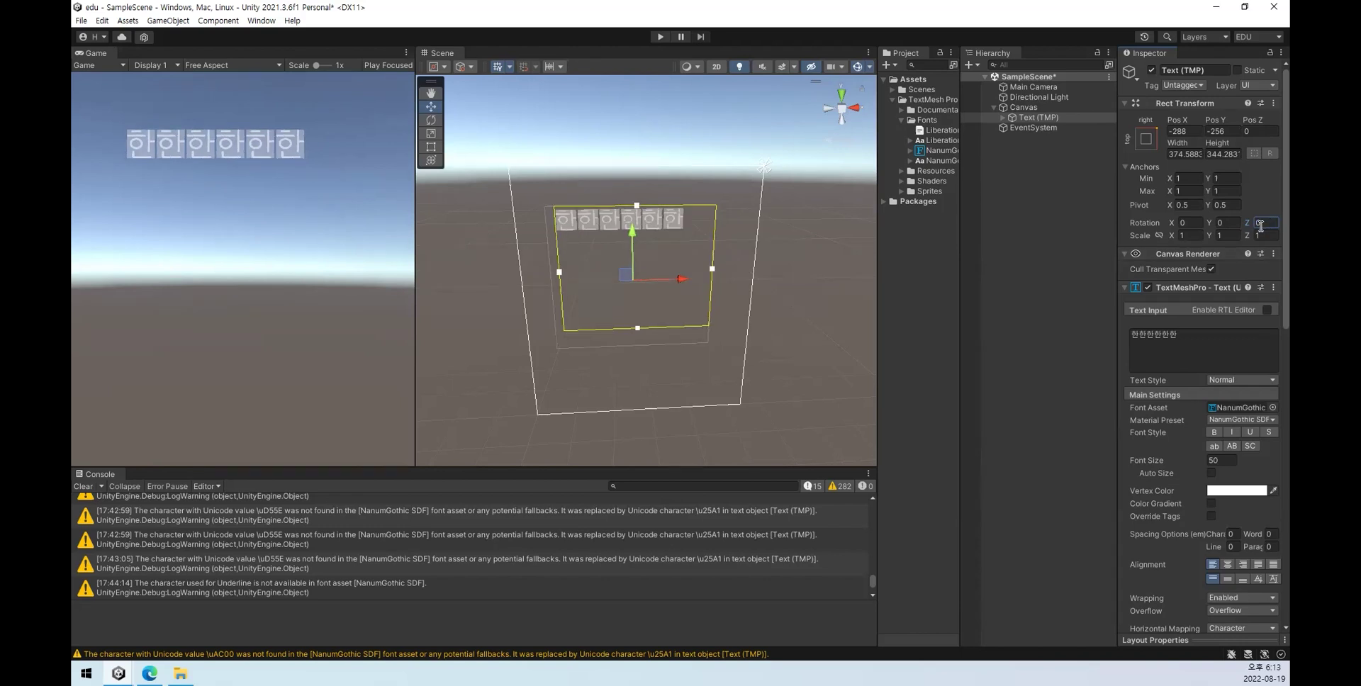
# Step: Set Text (TMP)'s pivot to X 1 and Y 1
pyautogui.click(1191, 204)
pyautogui.write('1')
pyautogui.click(1237, 206)
pyautogui.write('1')
# Step: Test Text (TMP)'s Z rotation and X scale around the corner pivot, resetting them to 0 and 1
pyautogui.moveTo(1246, 225); pyautogui.dragTo(1282, 229)
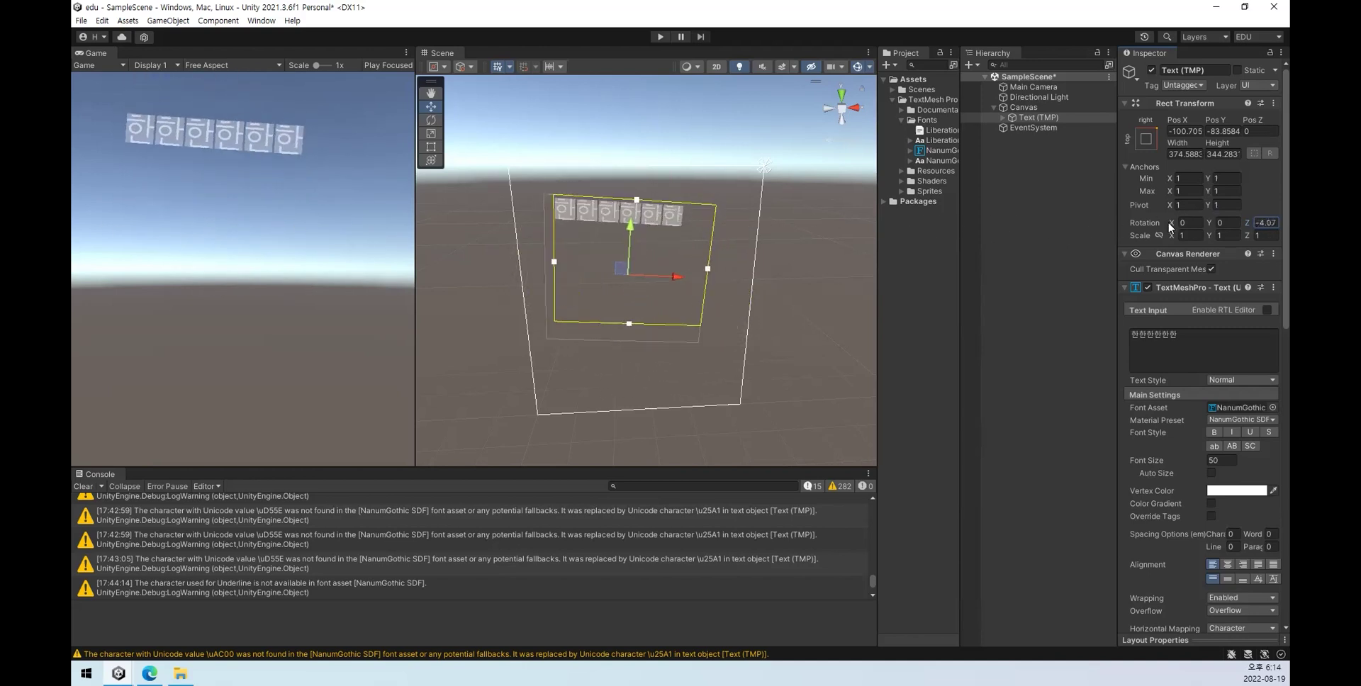
pyautogui.click(1265, 222)
pyautogui.write('0')
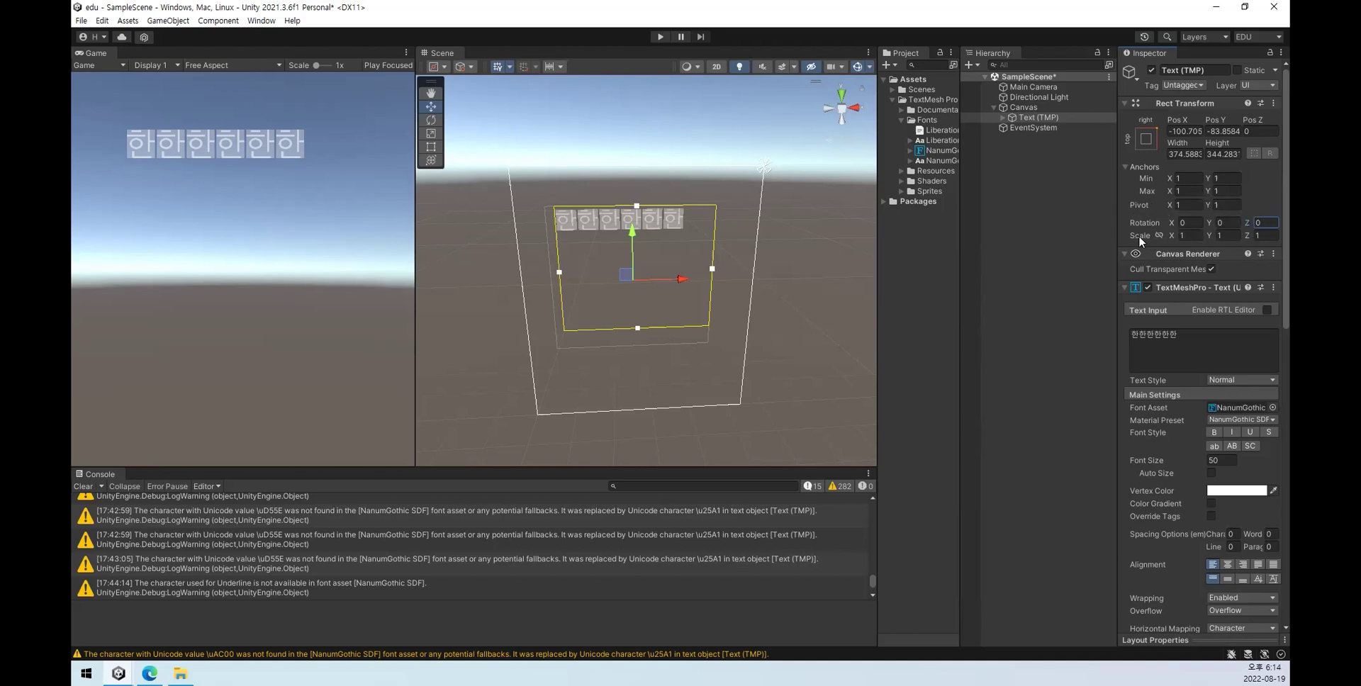
pyautogui.moveTo(1172, 237)
pyautogui.mouseDown()
pyautogui.moveTo(1184, 236)
pyautogui.moveTo(1162, 248)
pyautogui.mouseUp()
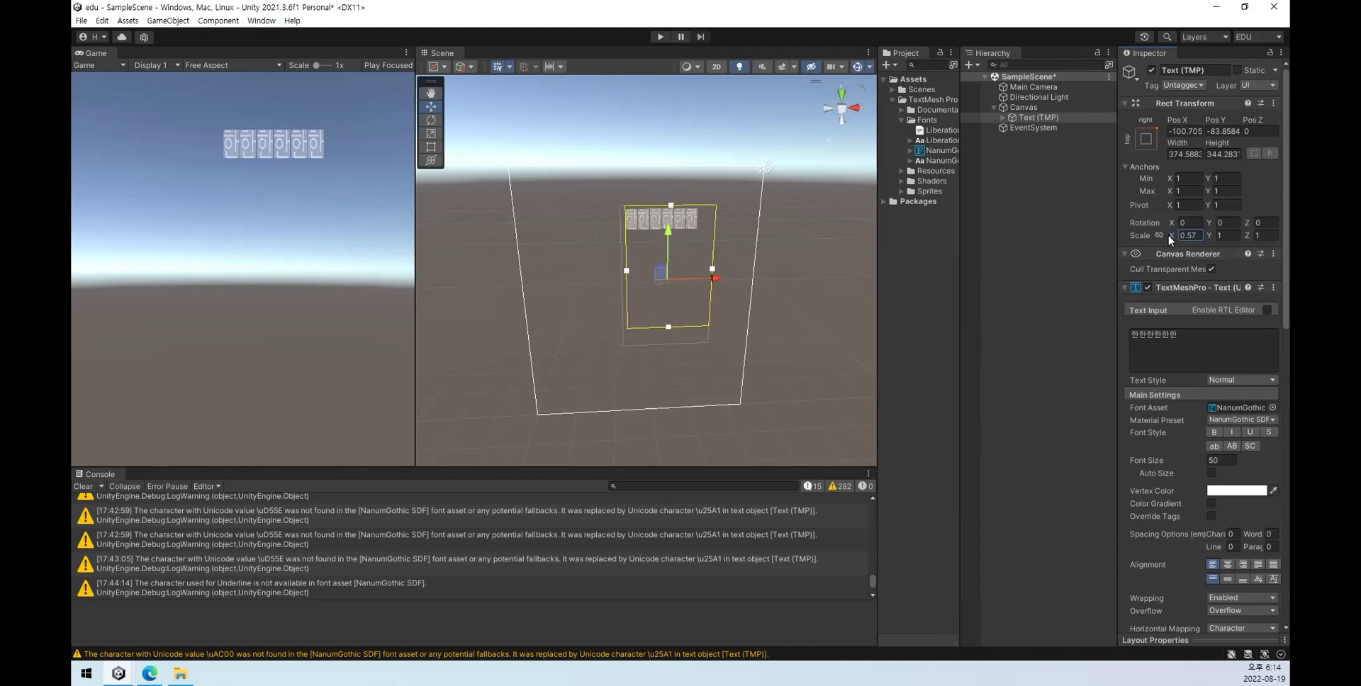
pyautogui.moveTo(1182, 239)
pyautogui.mouseDown()
pyautogui.moveTo(1167, 235)
pyautogui.moveTo(1200, 239)
pyautogui.mouseUp()
pyautogui.write('1')
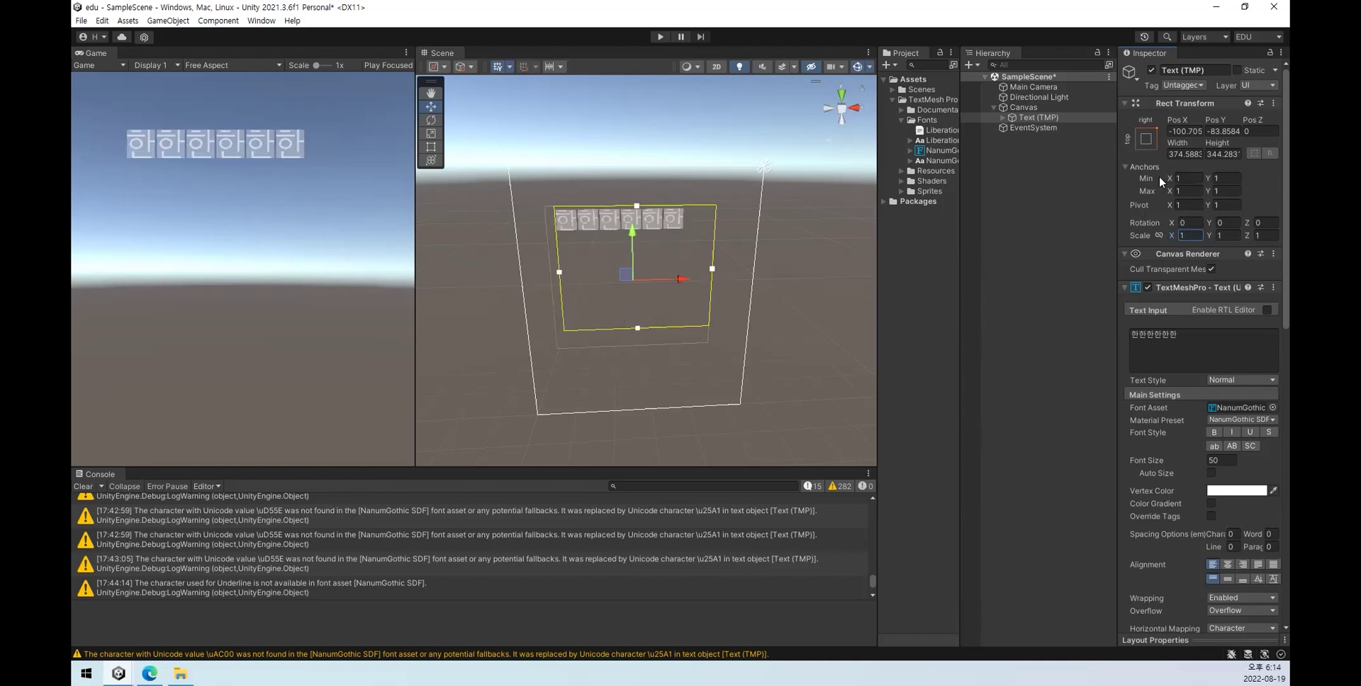
# Step: Apply the full stretch anchor preset to Text (TMP), also setting its pivot and position to fill the Canvas
pyautogui.click(1145, 140)
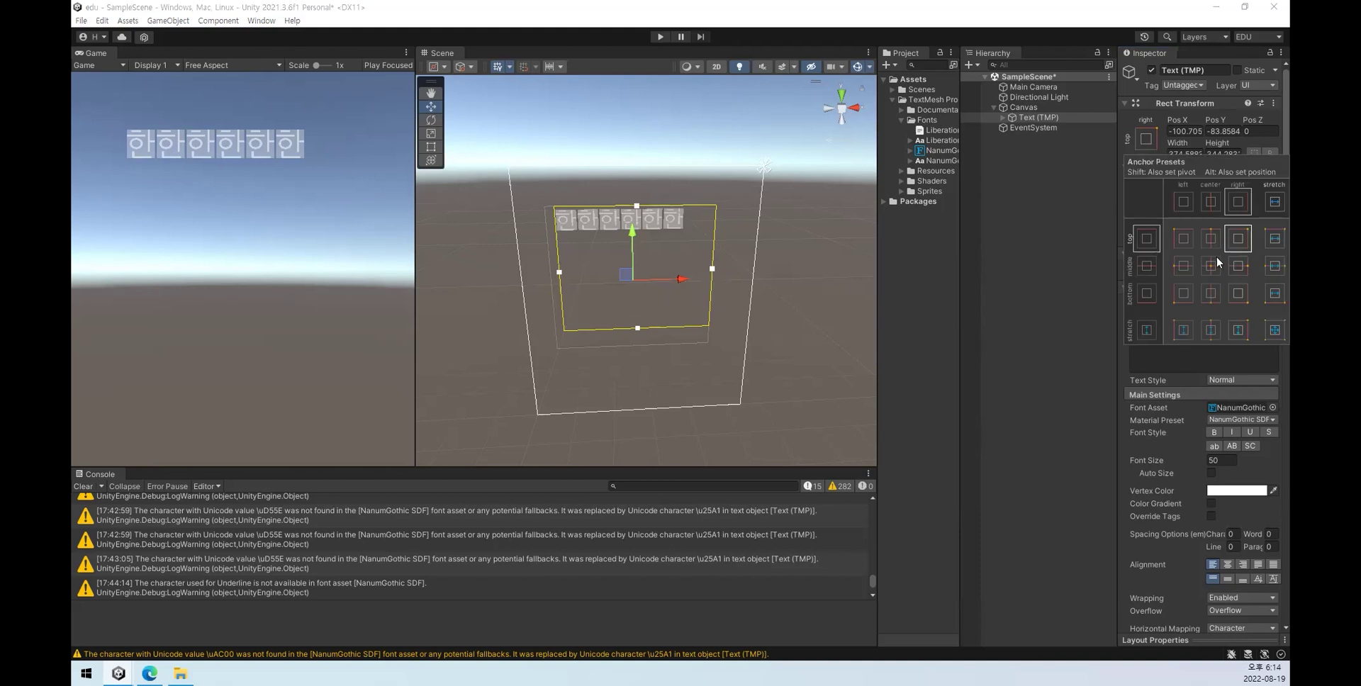
pyautogui.keyDown('alt'); pyautogui.keyDown('shift'); pyautogui.click(1274, 329); pyautogui.keyUp('shift'); pyautogui.keyUp('alt')
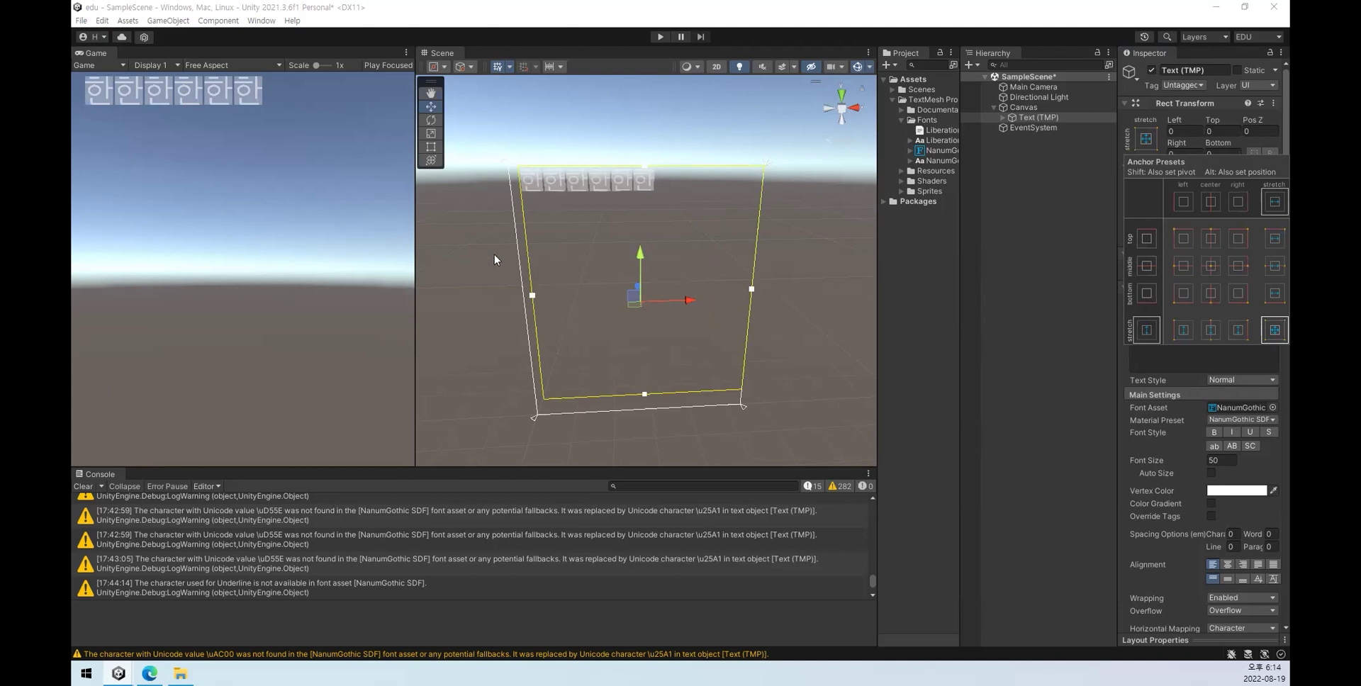
pyautogui.click(1152, 135)
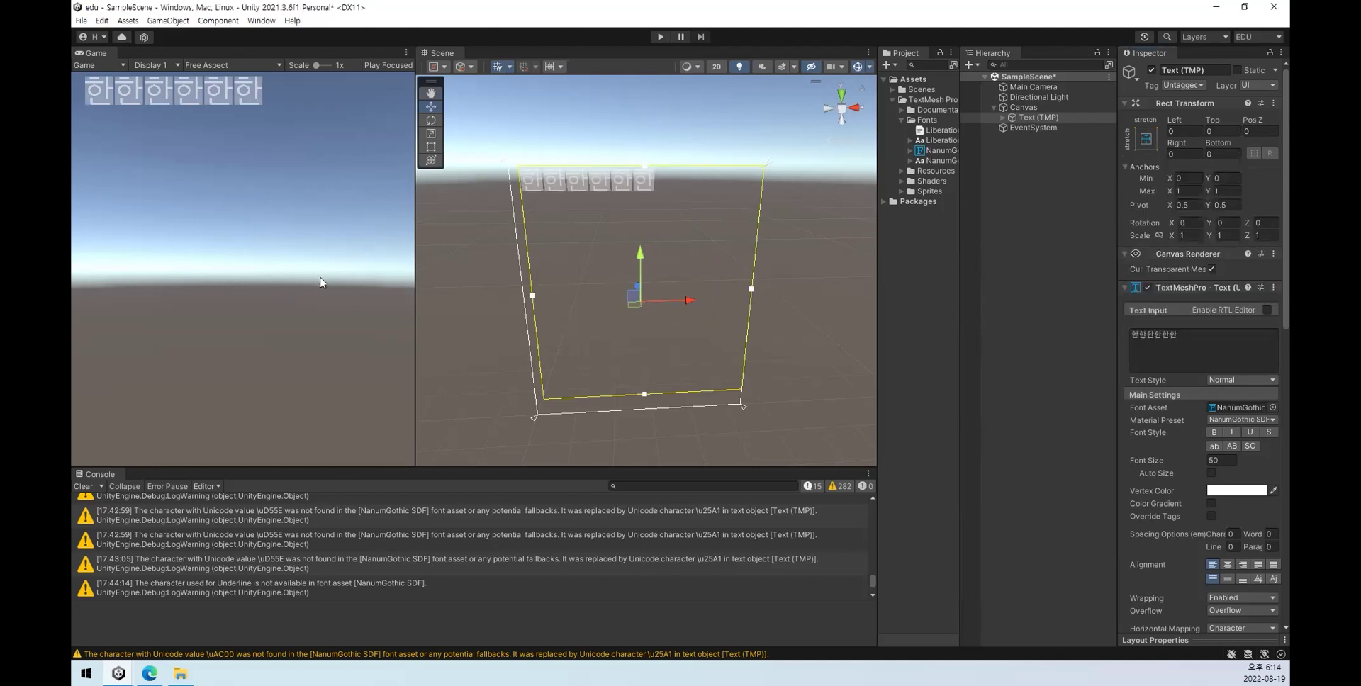
# Step: Resize the Game view in width and height to examine how the fully stretched Text (TMP) rectangle follows the Canvas
pyautogui.moveTo(413, 280); pyautogui.dragTo(488, 285)
pyautogui.moveTo(286, 467); pyautogui.dragTo(355, 603)
pyautogui.moveTo(484, 392); pyautogui.dragTo(545, 370)
pyautogui.moveTo(326, 585); pyautogui.dragTo(326, 376)
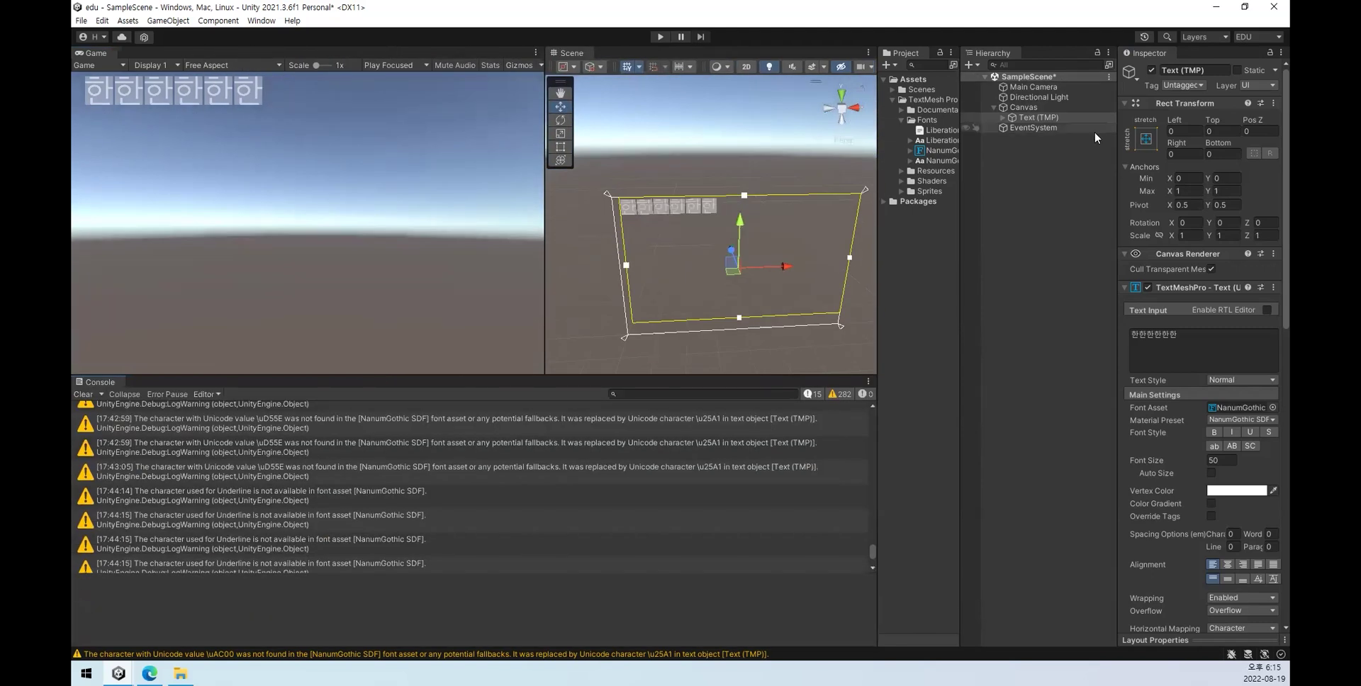
pyautogui.click(1146, 139)
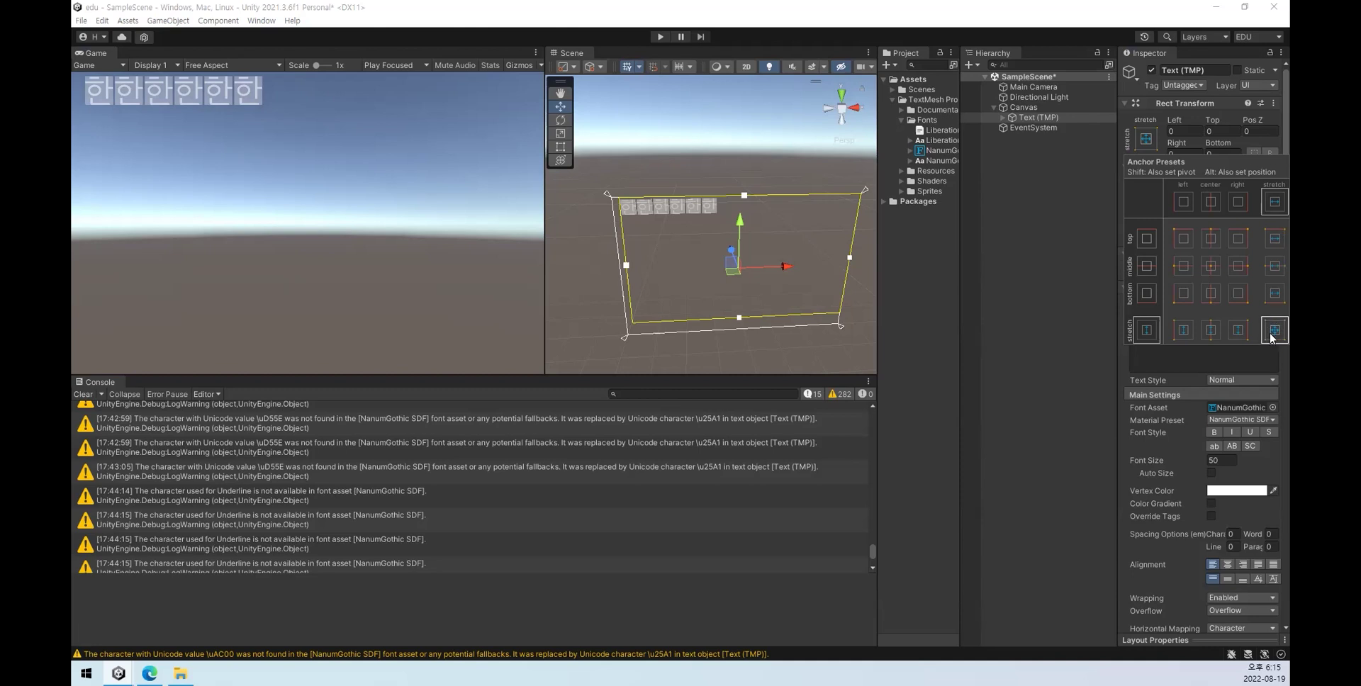
pyautogui.click(988, 316)
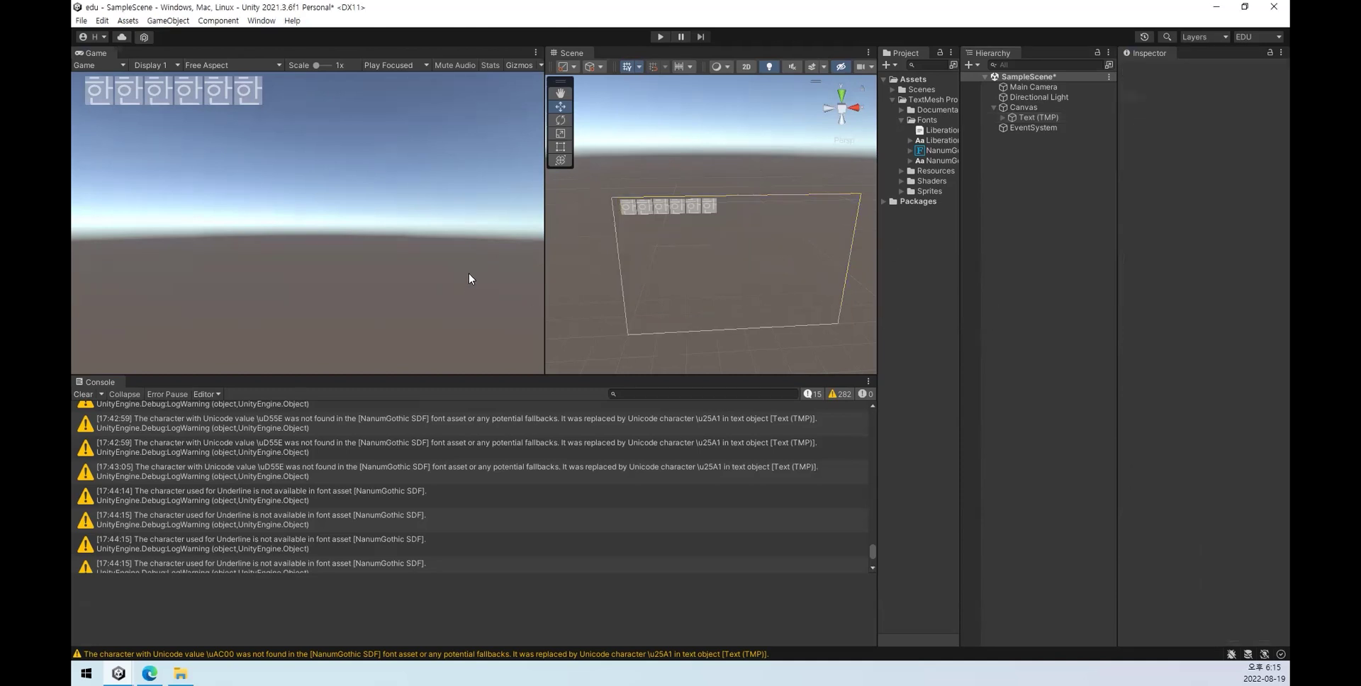
pyautogui.moveTo(544, 259); pyautogui.dragTo(472, 260)
pyautogui.click(1038, 117)
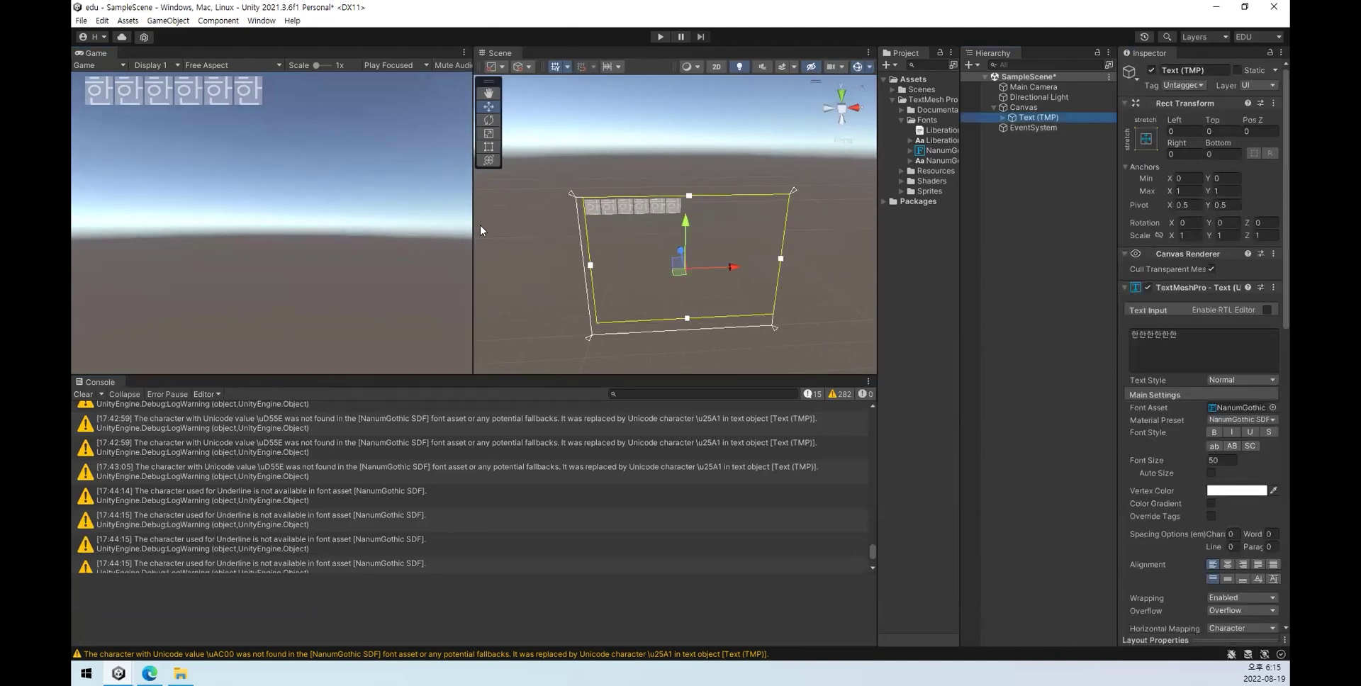
pyautogui.moveTo(473, 218); pyautogui.dragTo(432, 333)
pyautogui.moveTo(340, 376); pyautogui.dragTo(331, 425)
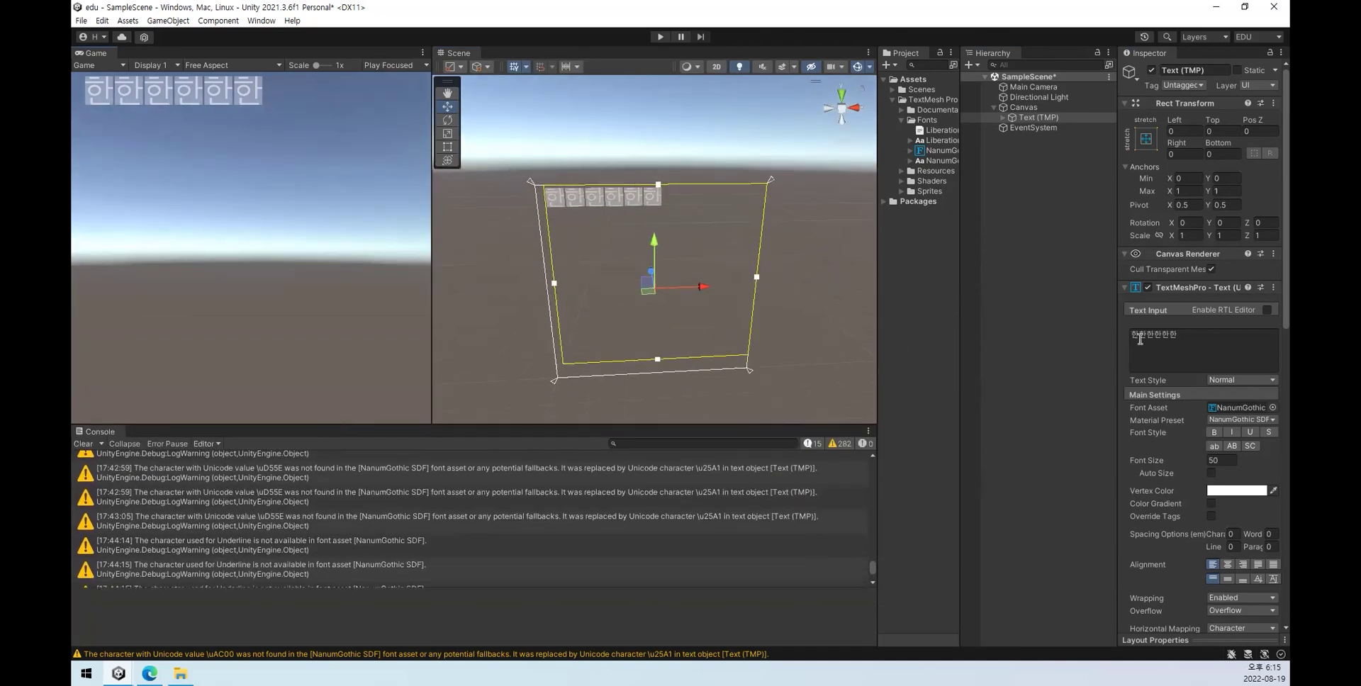
# Step: Compare the anchor preset modifiers and apply the top stretch preset to Text (TMP), also setting its pivot and position
pyautogui.click(1140, 138)
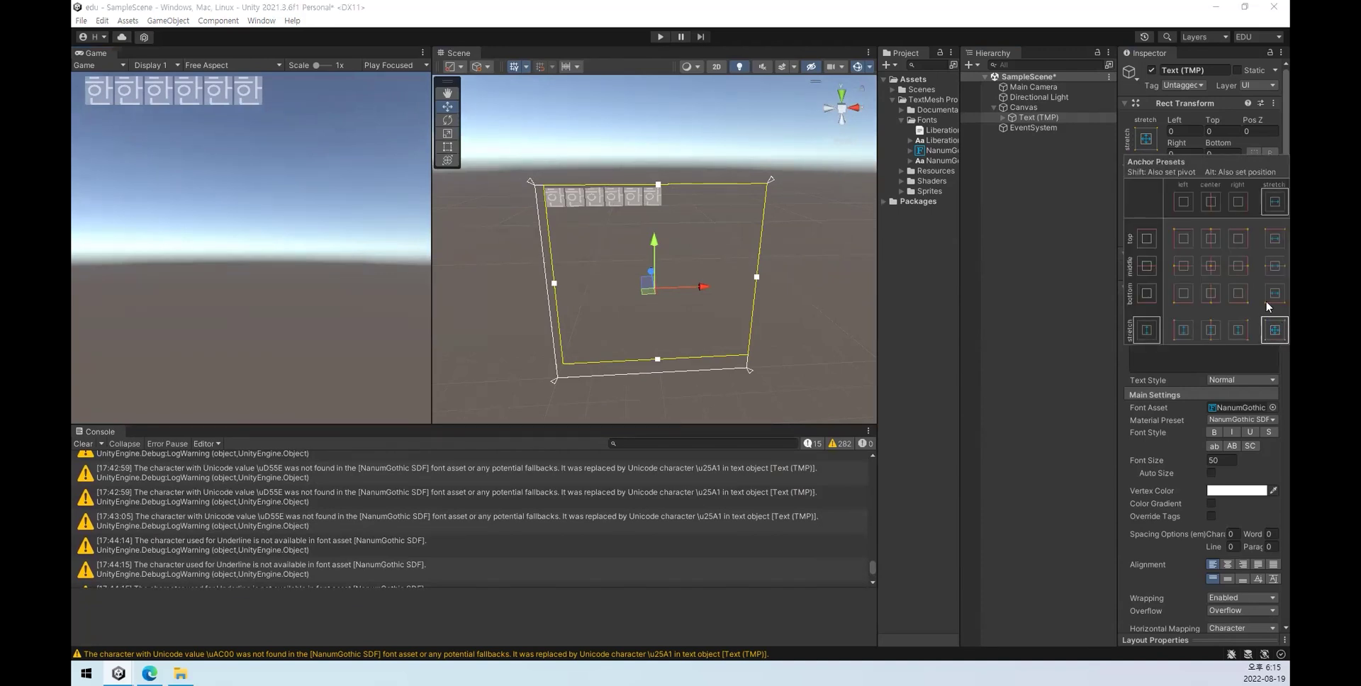
pyautogui.press('alt')
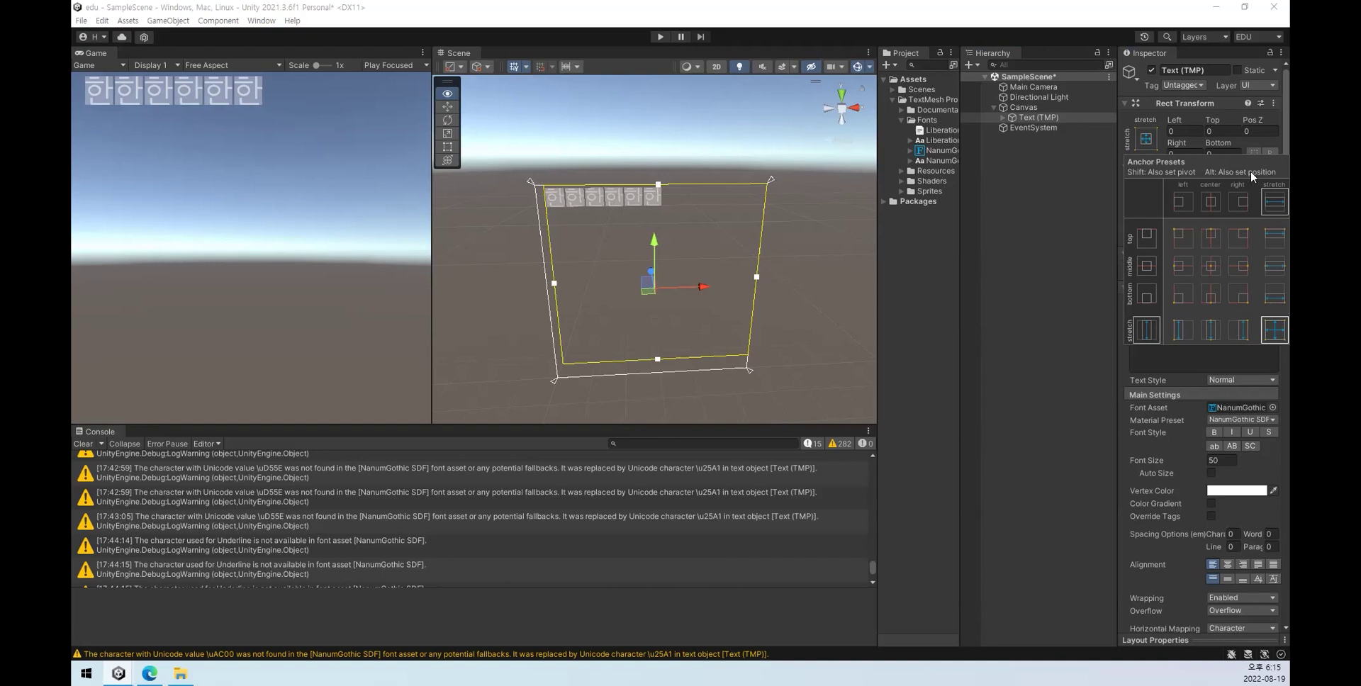
pyautogui.press('shift')
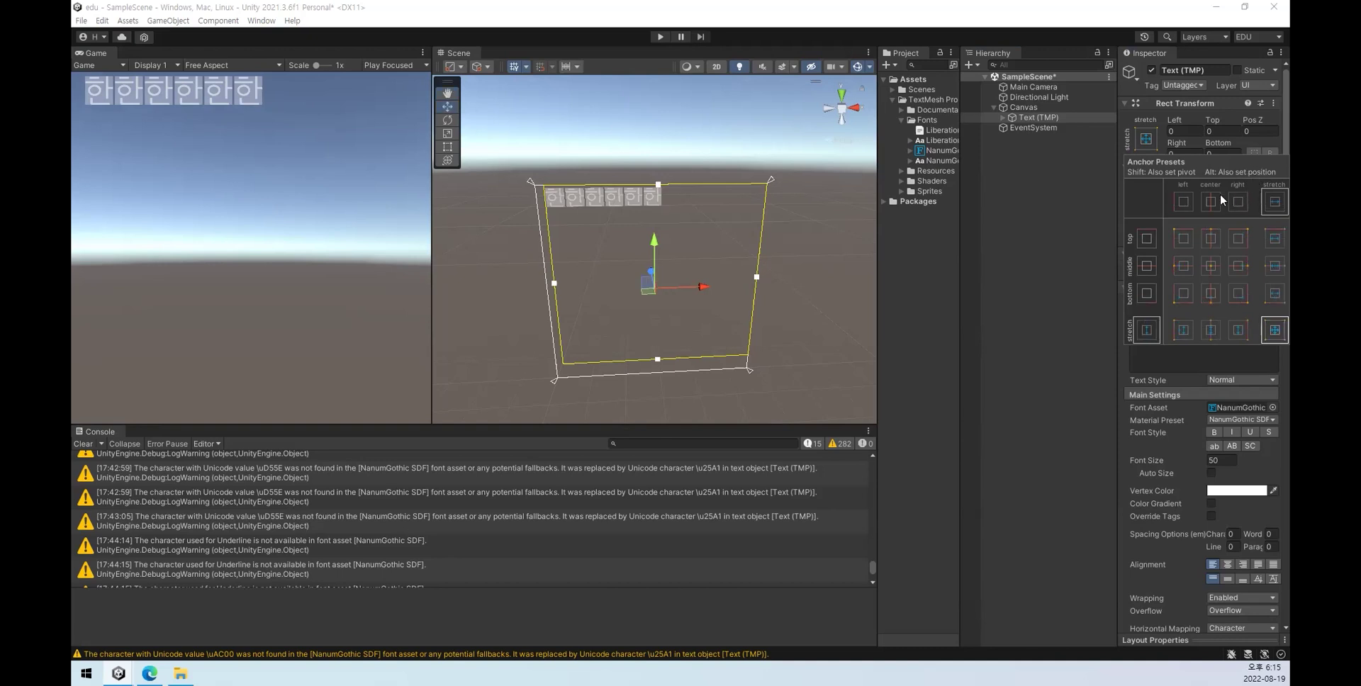
pyautogui.press('shift')
pyautogui.hotkey('shift', 'alt')
pyautogui.keyDown('alt'); pyautogui.keyDown('shift'); pyautogui.click(1275, 241); pyautogui.keyUp('shift'); pyautogui.keyUp('alt')
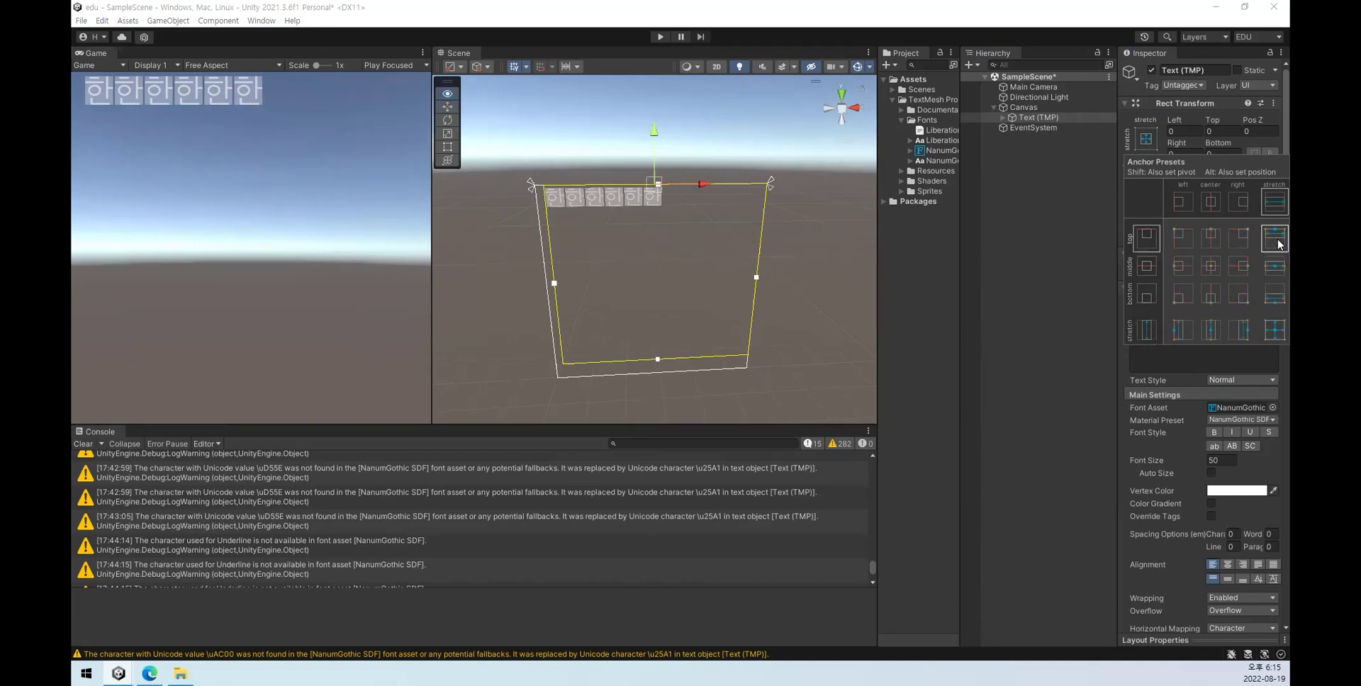
pyautogui.click(1153, 149)
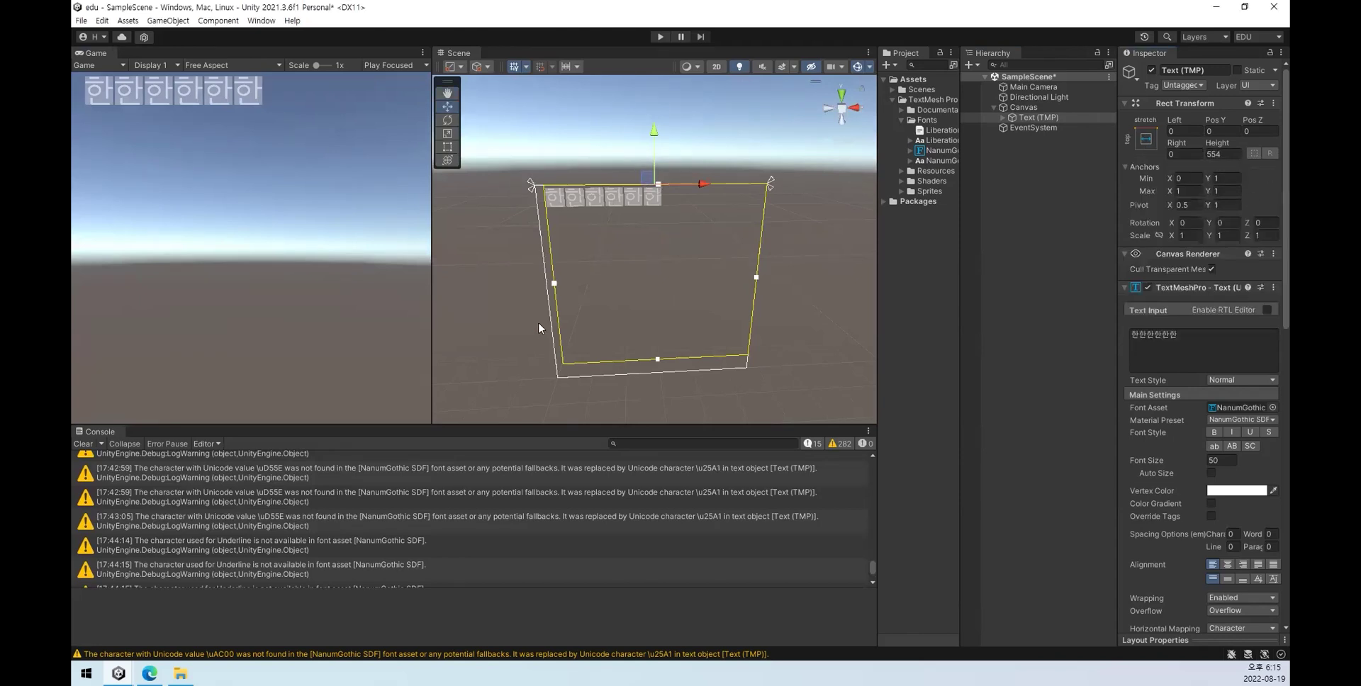
# Step: Resize the Game view, mainly in height, to compare the Canvas bounds with the top-stretched Text (TMP) rectangle
pyautogui.moveTo(433, 369); pyautogui.dragTo(406, 397)
pyautogui.moveTo(300, 424); pyautogui.dragTo(269, 144)
pyautogui.moveTo(275, 251); pyautogui.dragTo(274, 312)
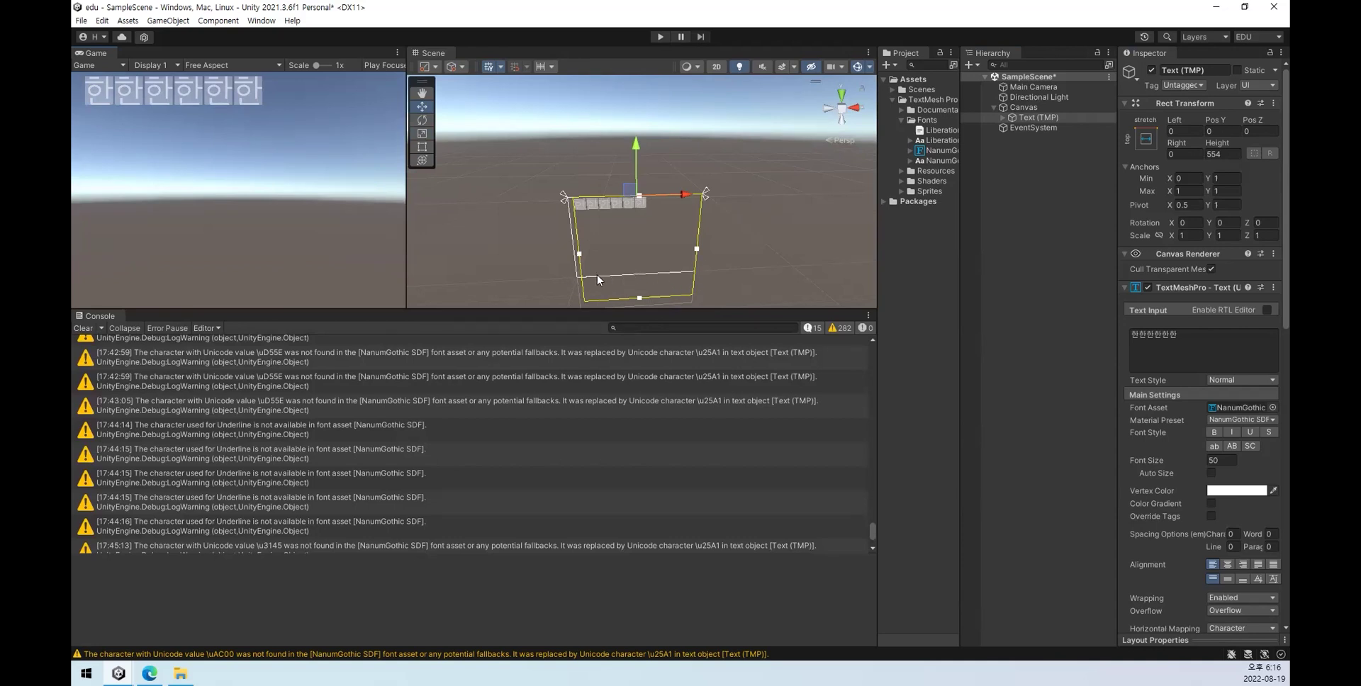
pyautogui.click(1023, 107)
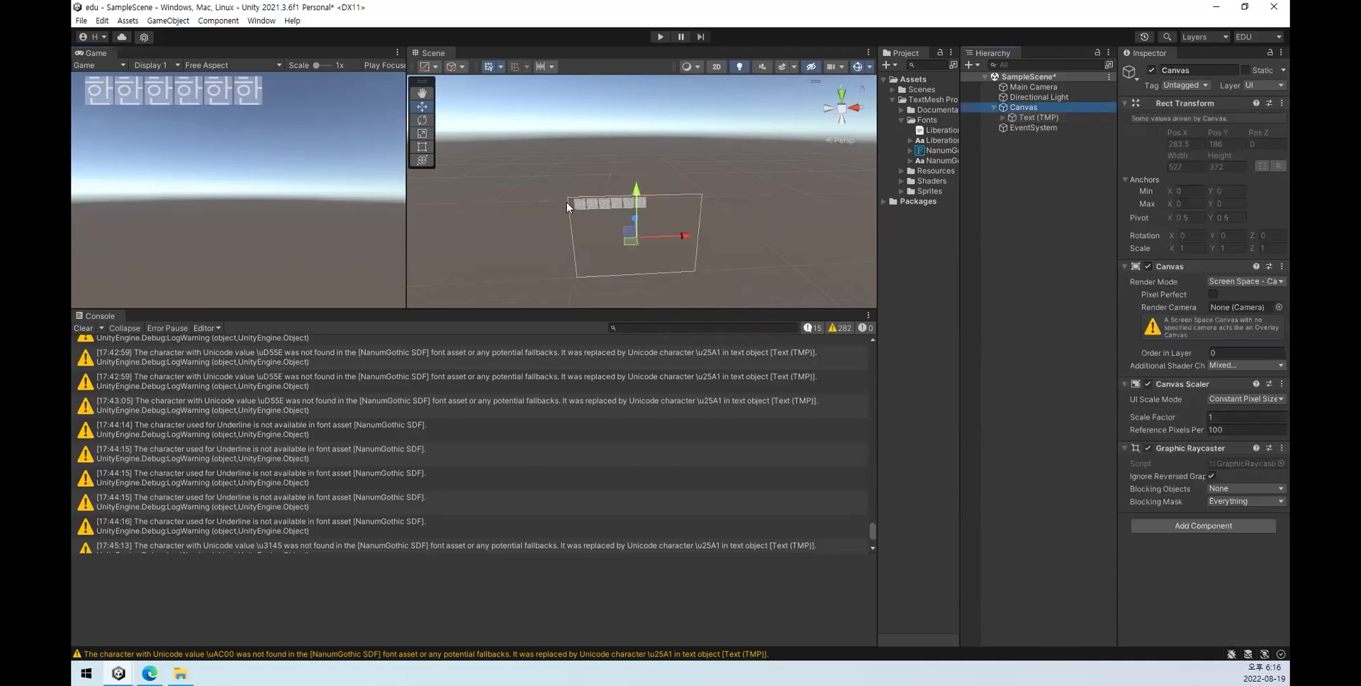
pyautogui.click(1036, 118)
pyautogui.moveTo(366, 311)
pyautogui.mouseDown()
pyautogui.moveTo(366, 269)
pyautogui.moveTo(366, 295)
pyautogui.mouseUp()
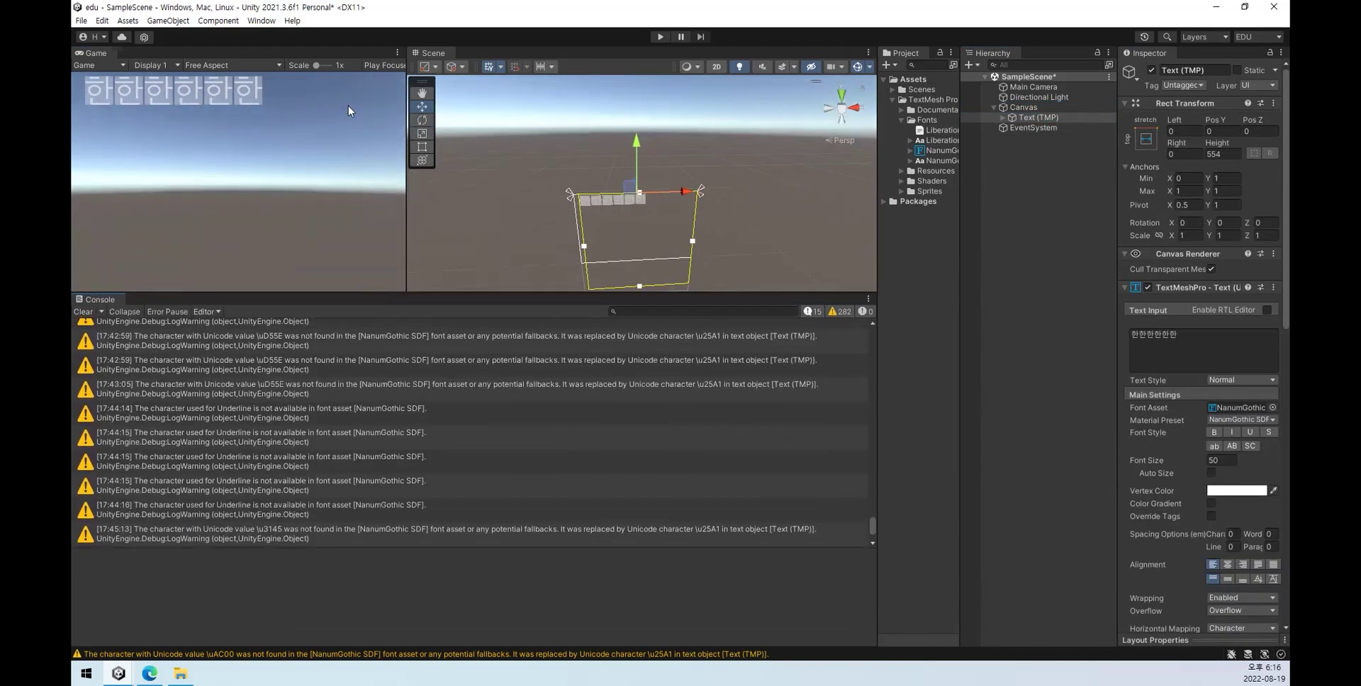
pyautogui.moveTo(332, 293); pyautogui.dragTo(322, 445)
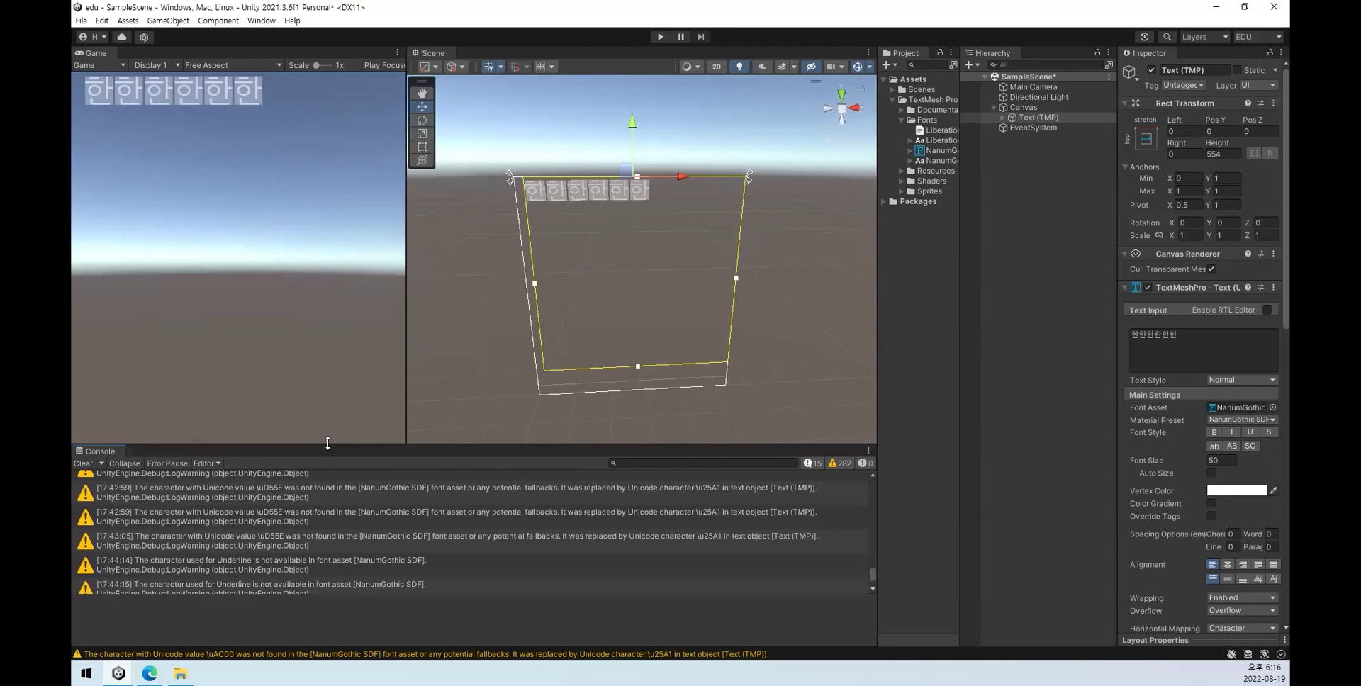
# Step: Reduce the Game view's height and inspect White Cube in the edu1 project before returning to edu
pyautogui.moveTo(327, 443); pyautogui.dragTo(326, 357)
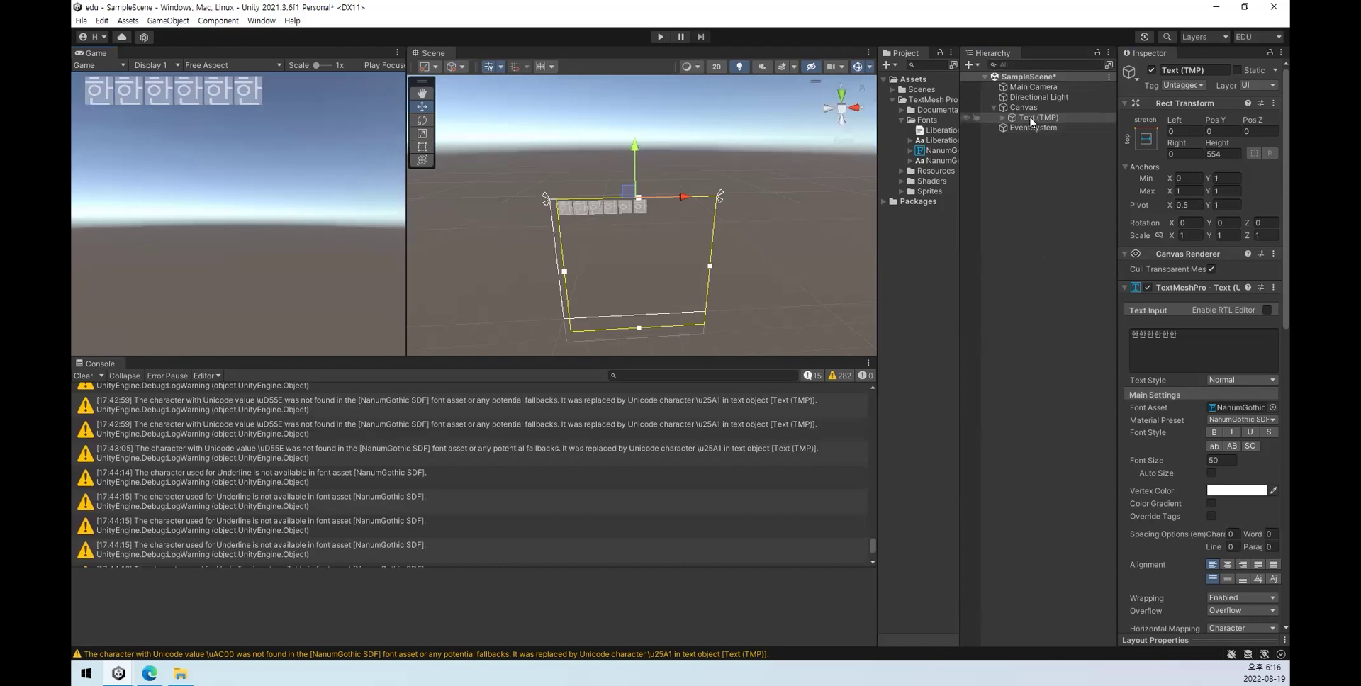
pyautogui.click(1036, 181)
pyautogui.moveTo(118, 673)
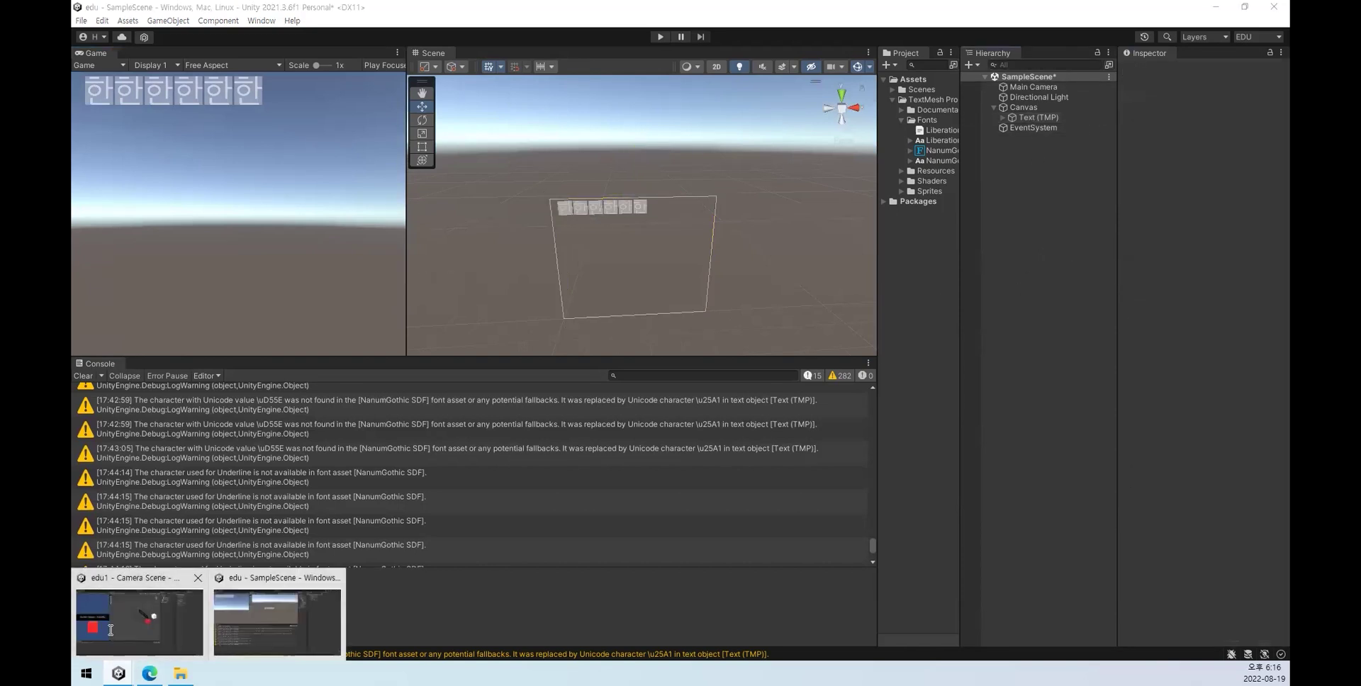
pyautogui.click(138, 613)
pyautogui.click(1072, 137)
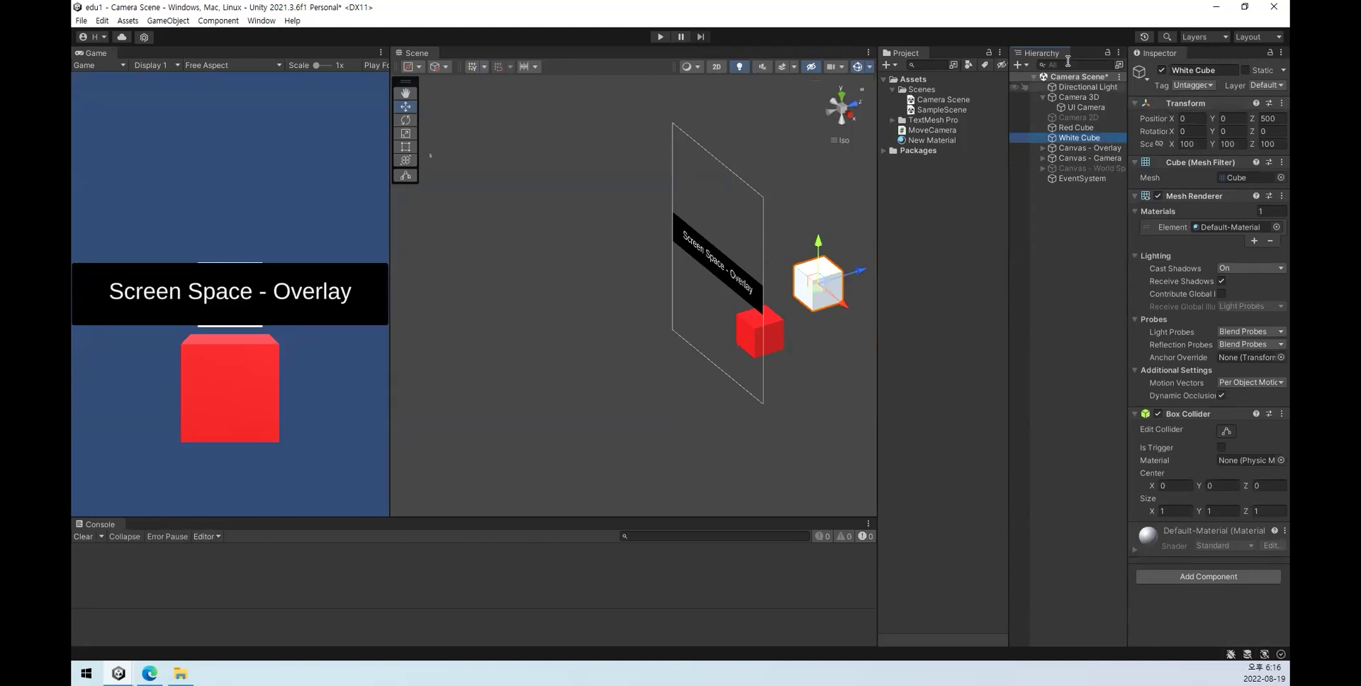
pyautogui.hotkey('alt', 'Tab')
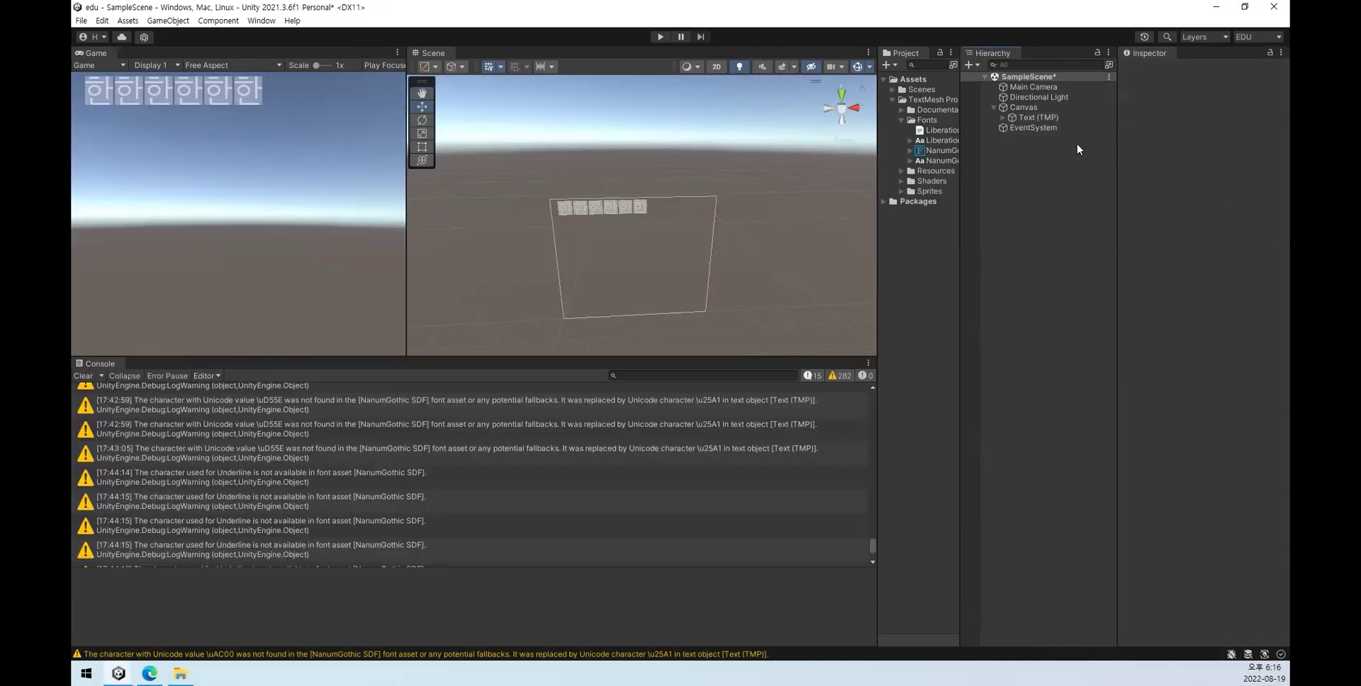
# Step: Compare the Rect Transform of Text (TMP) with the Transform of Directional Light
pyautogui.click(1036, 117)
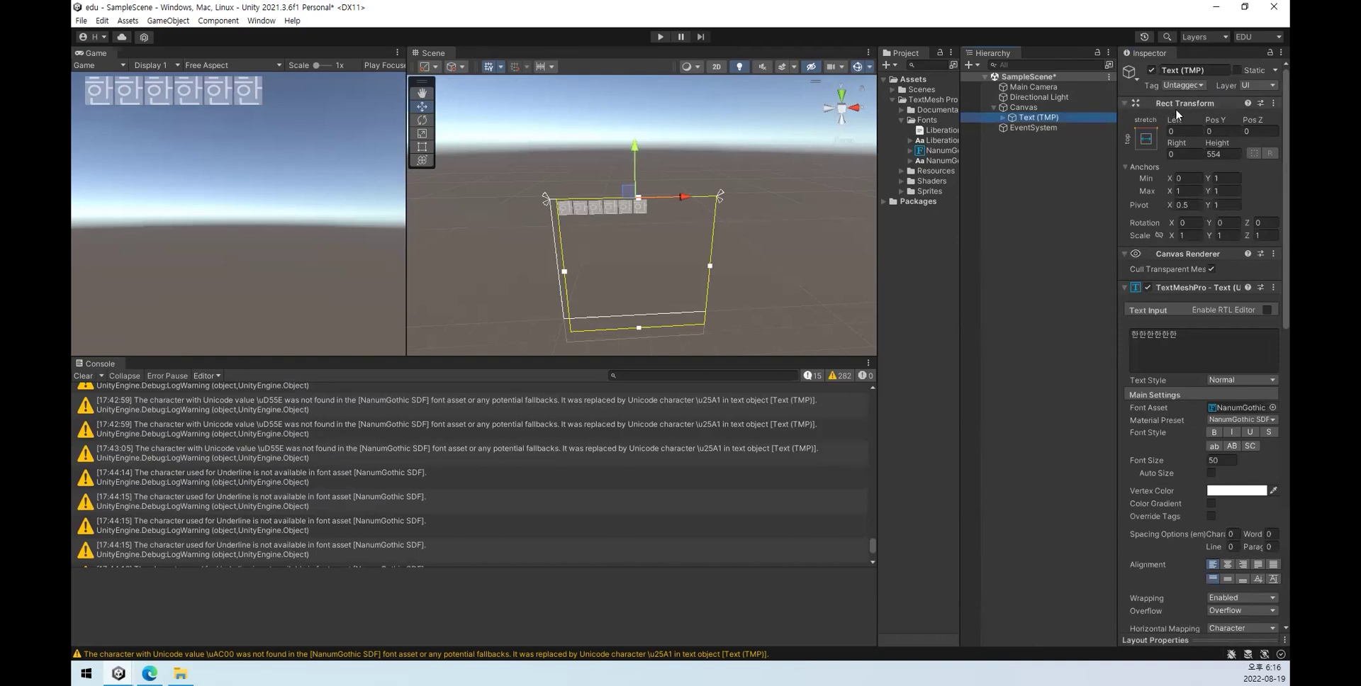
pyautogui.click(1041, 97)
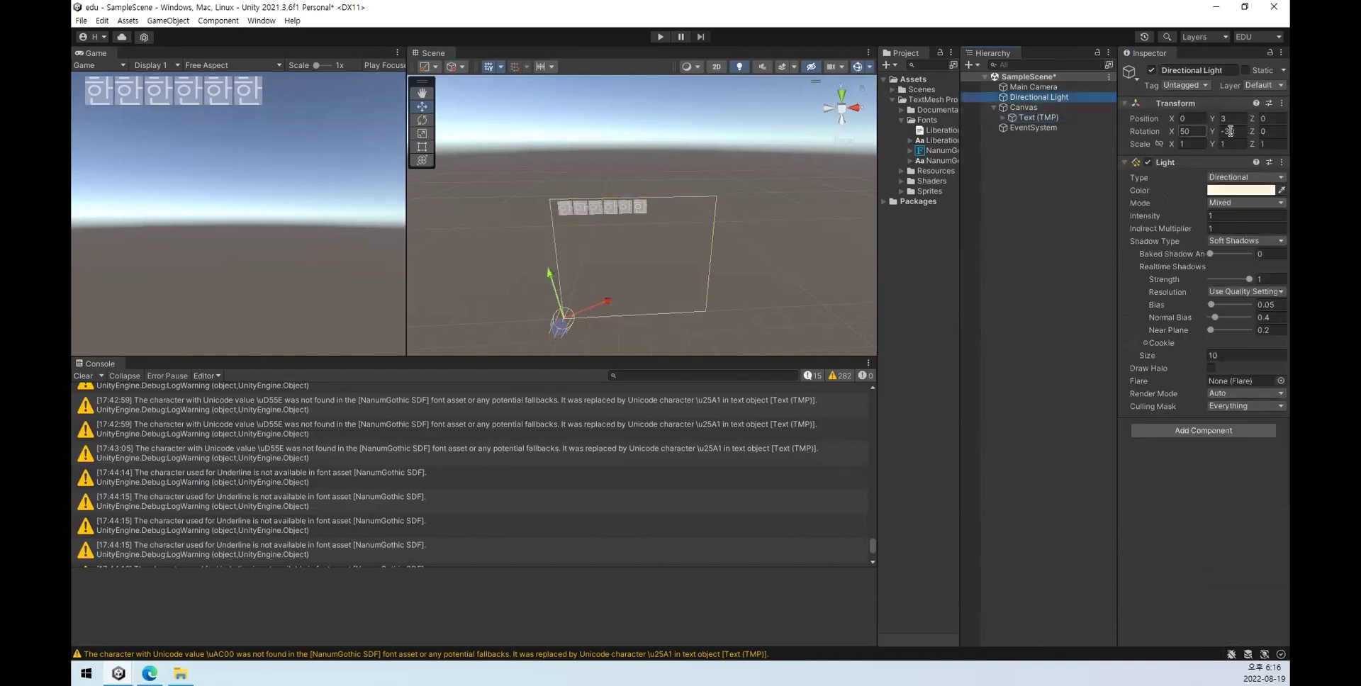
pyautogui.click(1039, 117)
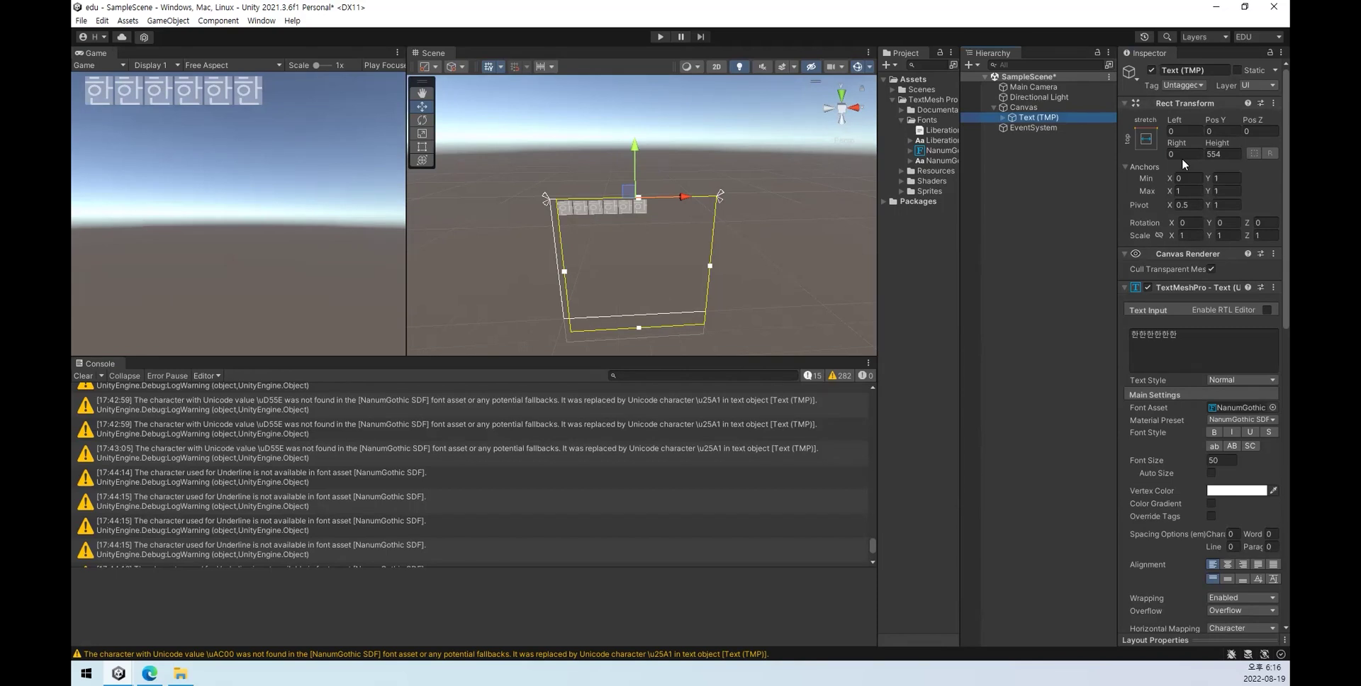
# Step: Create a 3D Cube in the scene and move it outside the Canvas to about X 634, Y 411
pyautogui.rightClick(1059, 173)
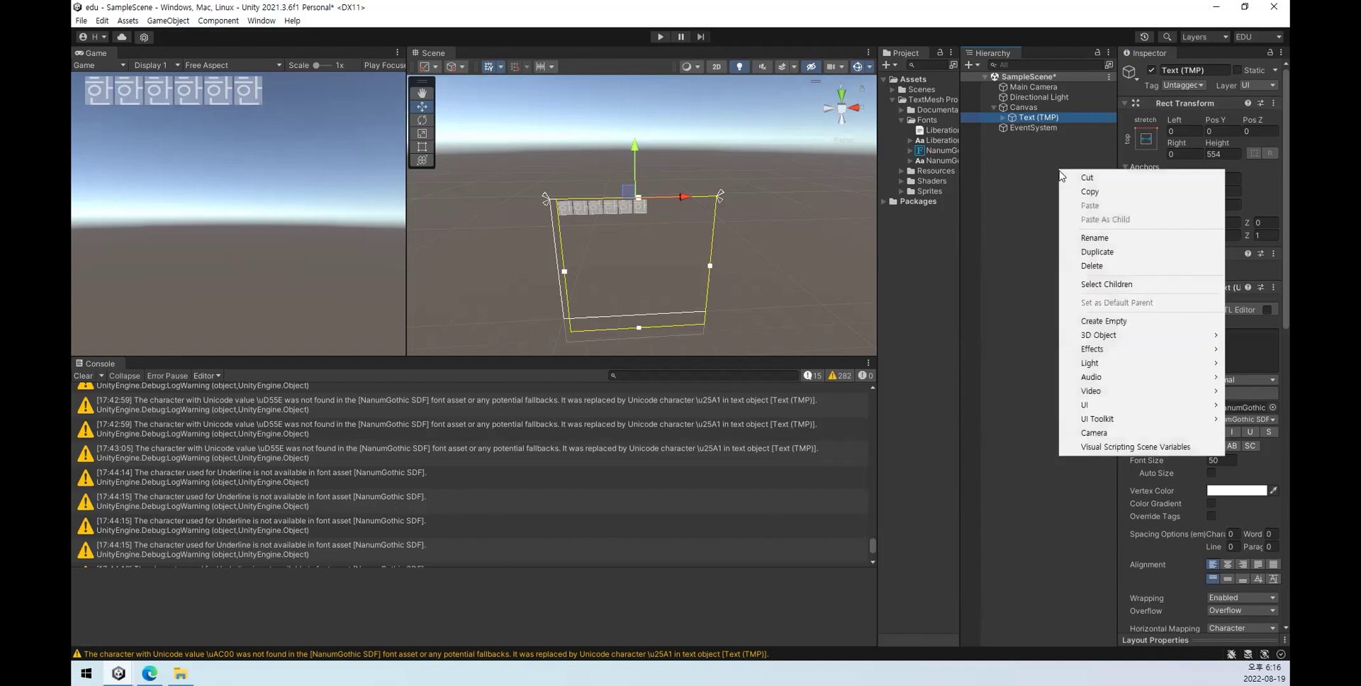
pyautogui.moveTo(1133, 337)
pyautogui.click(974, 339)
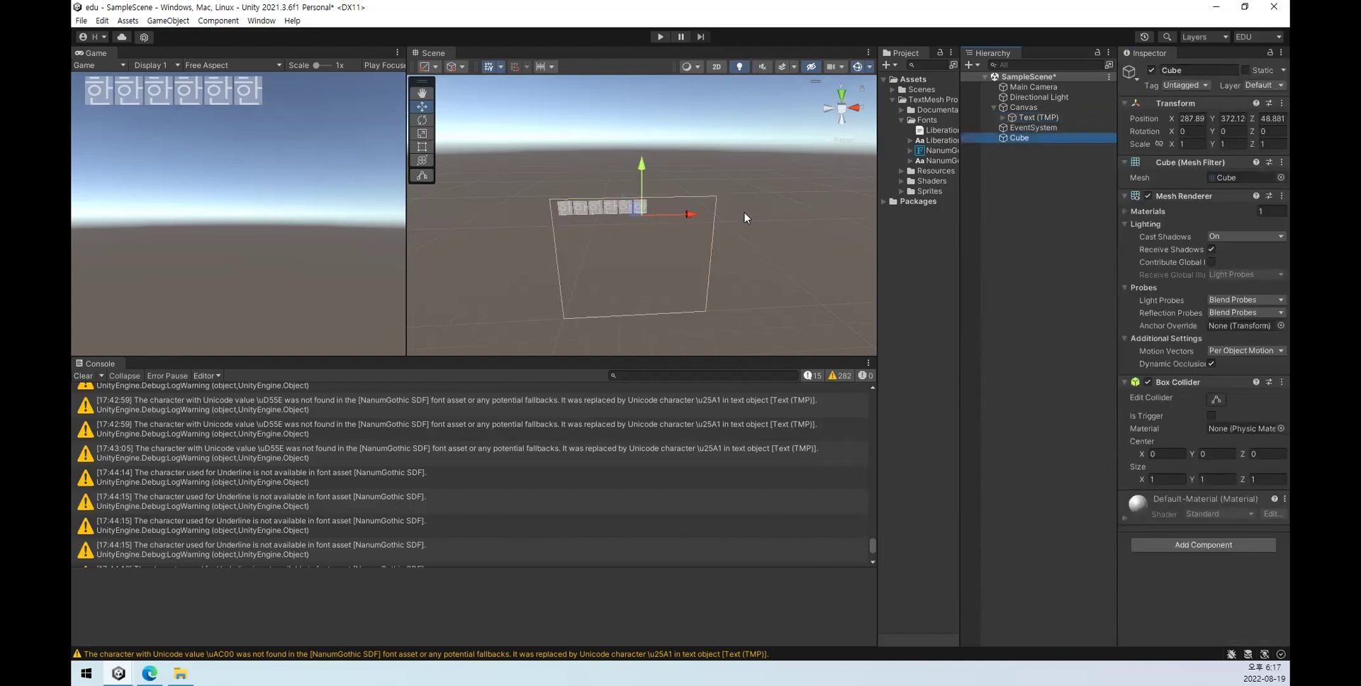
pyautogui.moveTo(759, 207); pyautogui.dragTo(778, 156, button='right')
pyautogui.moveTo(779, 156); pyautogui.dragTo(603, 156, button='middle')
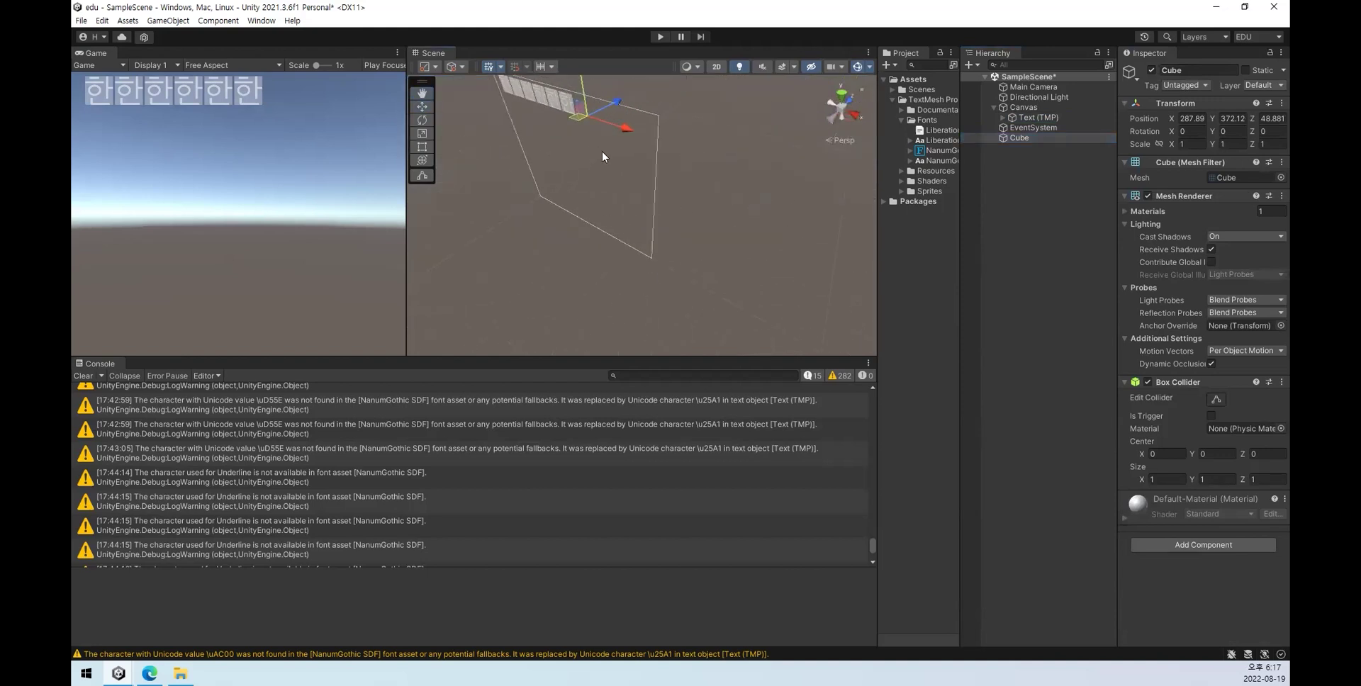
pyautogui.moveTo(594, 112); pyautogui.dragTo(750, 156)
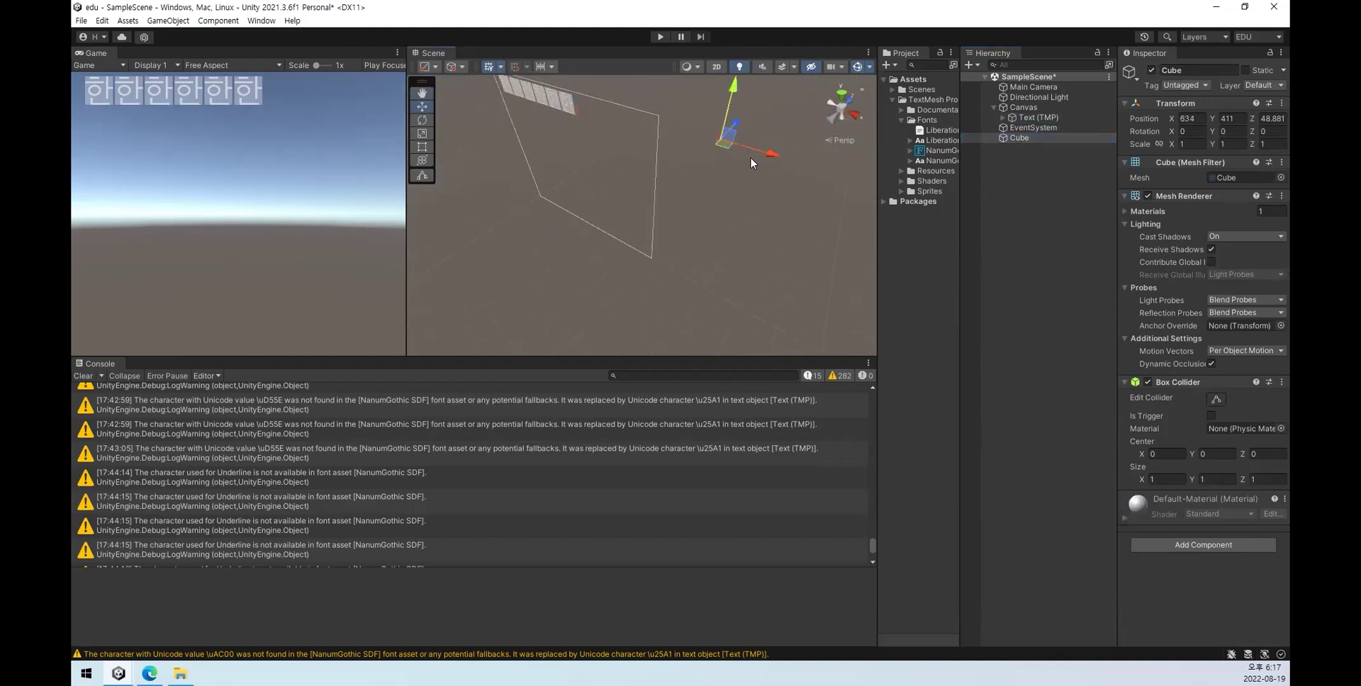
# Step: Compare the Cube's Transform with the Rect Transform of the Canvas
pyautogui.click(1052, 216)
pyautogui.click(1041, 137)
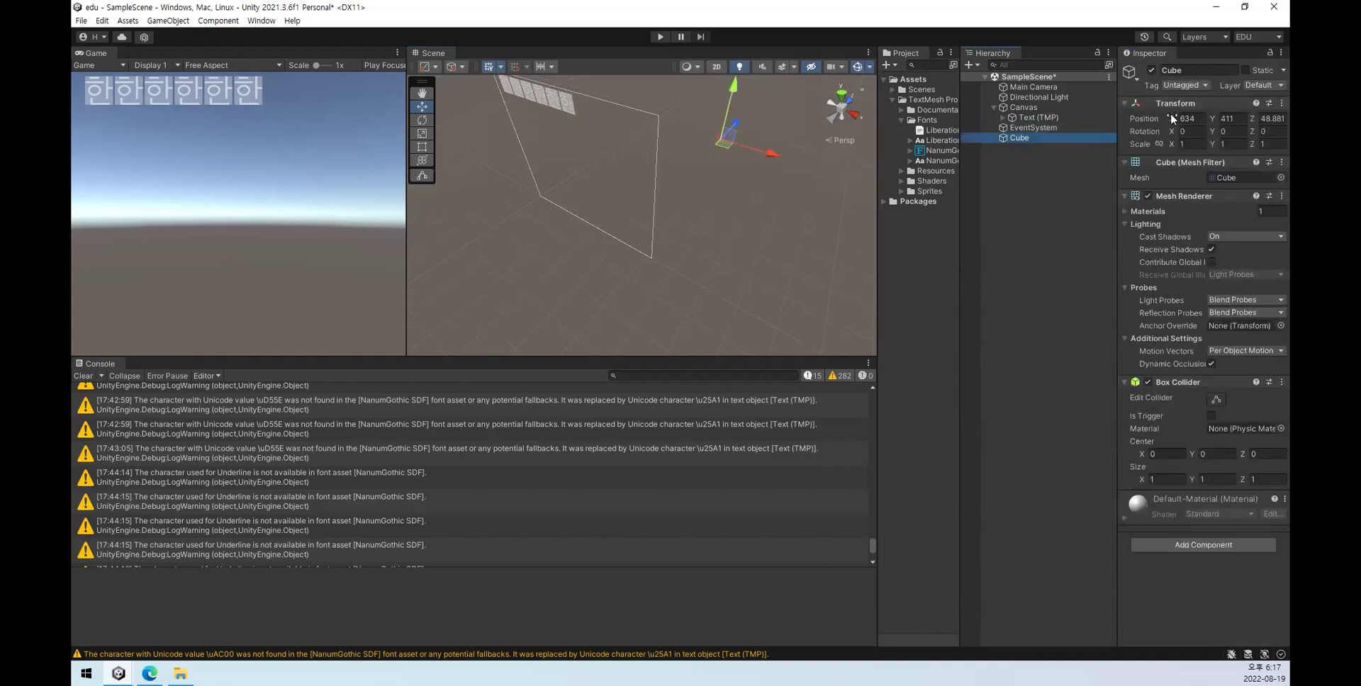
pyautogui.click(1037, 106)
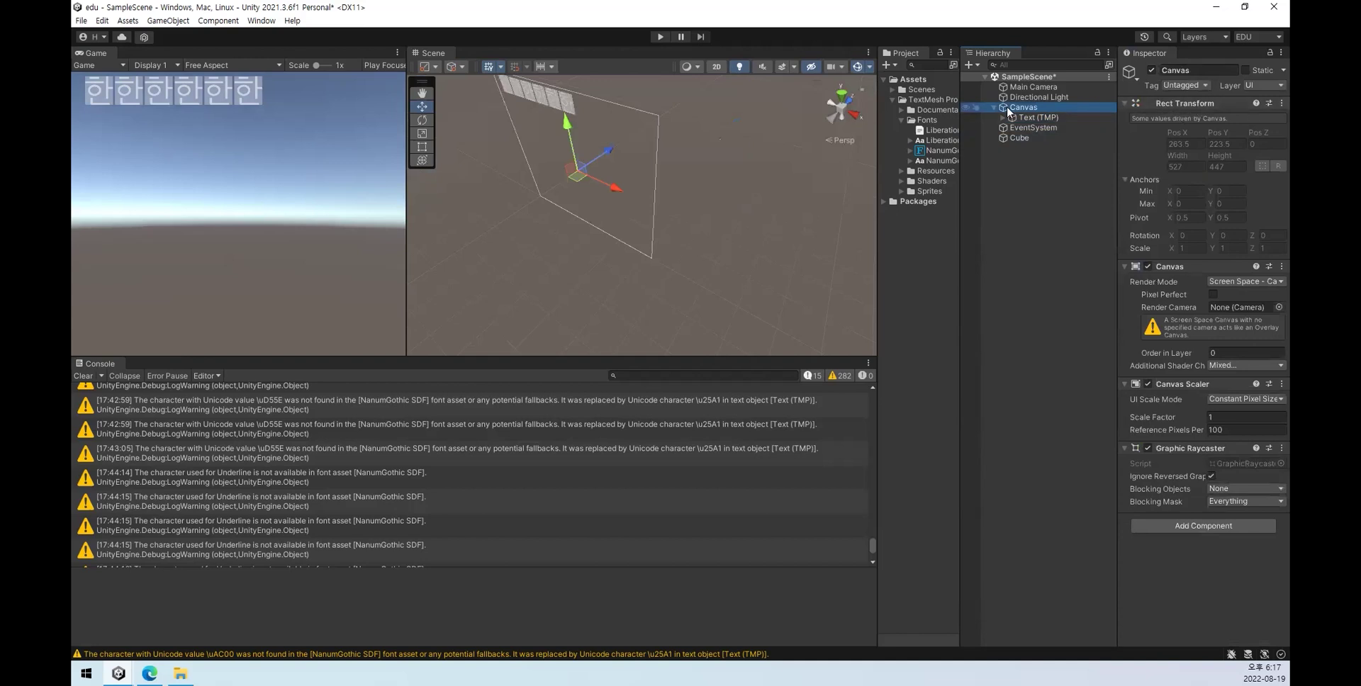
pyautogui.click(1054, 207)
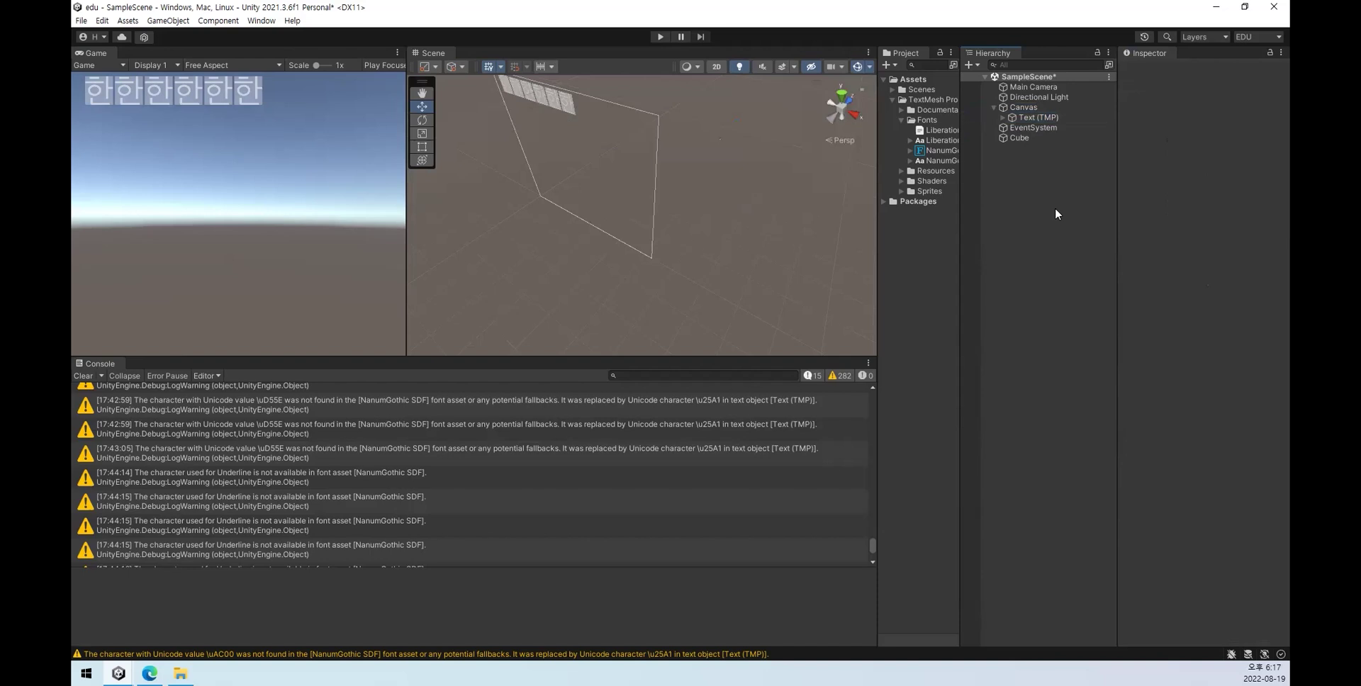
# Step: Examine the Canvas's Graphic Raycaster alongside the Event System and Standalone Input Module components of EventSystem
pyautogui.click(1036, 106)
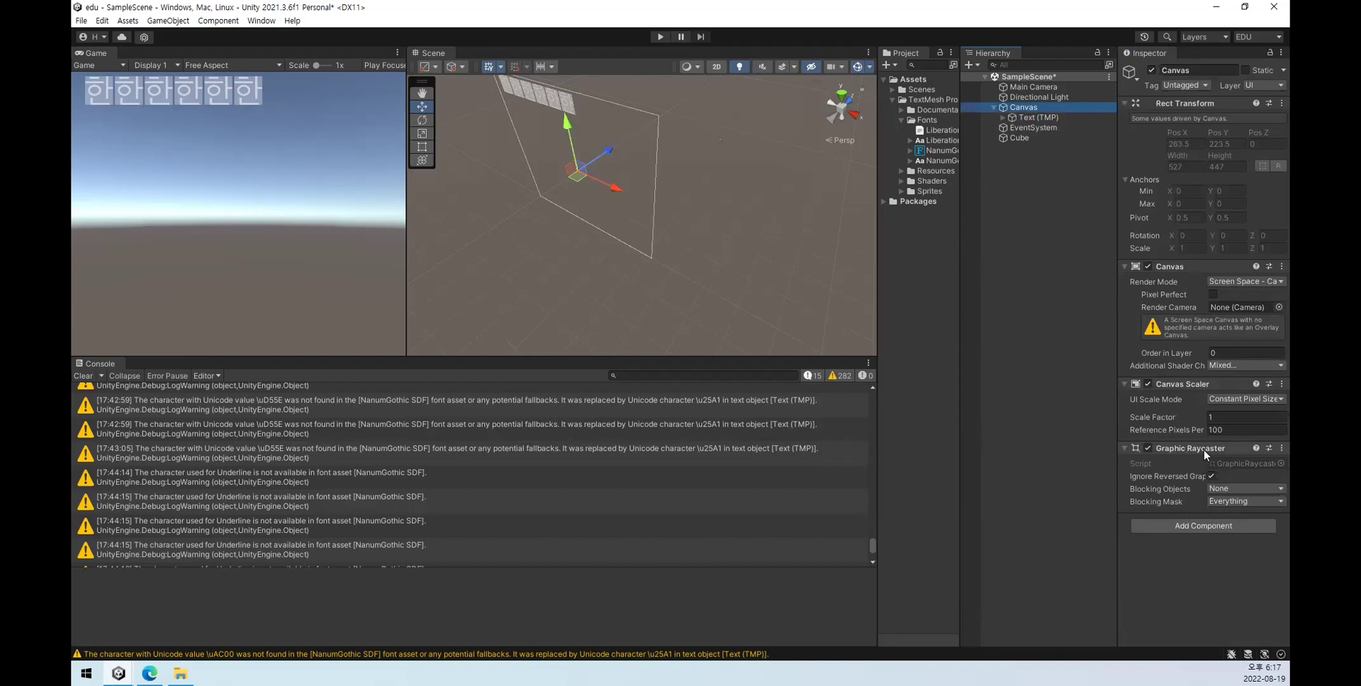
pyautogui.click(1033, 127)
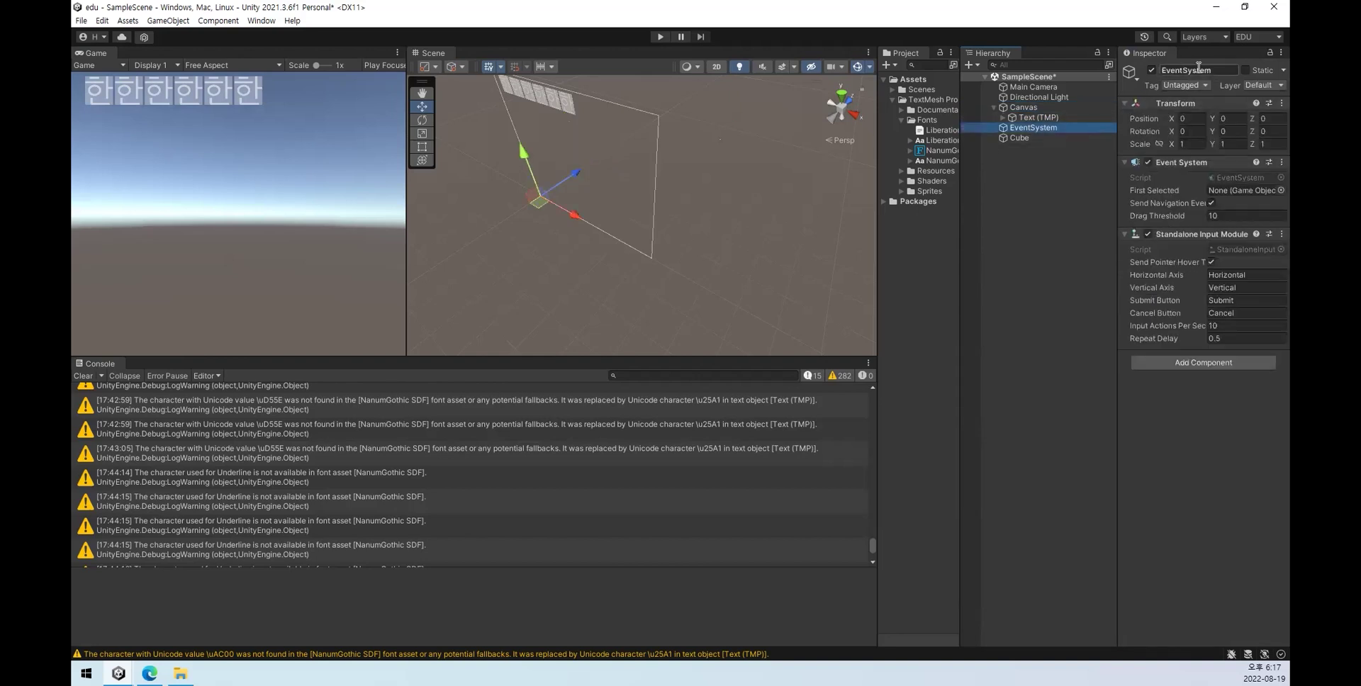
pyautogui.click(1024, 107)
pyautogui.click(1040, 128)
pyautogui.click(1036, 106)
pyautogui.click(1039, 129)
pyautogui.click(1029, 110)
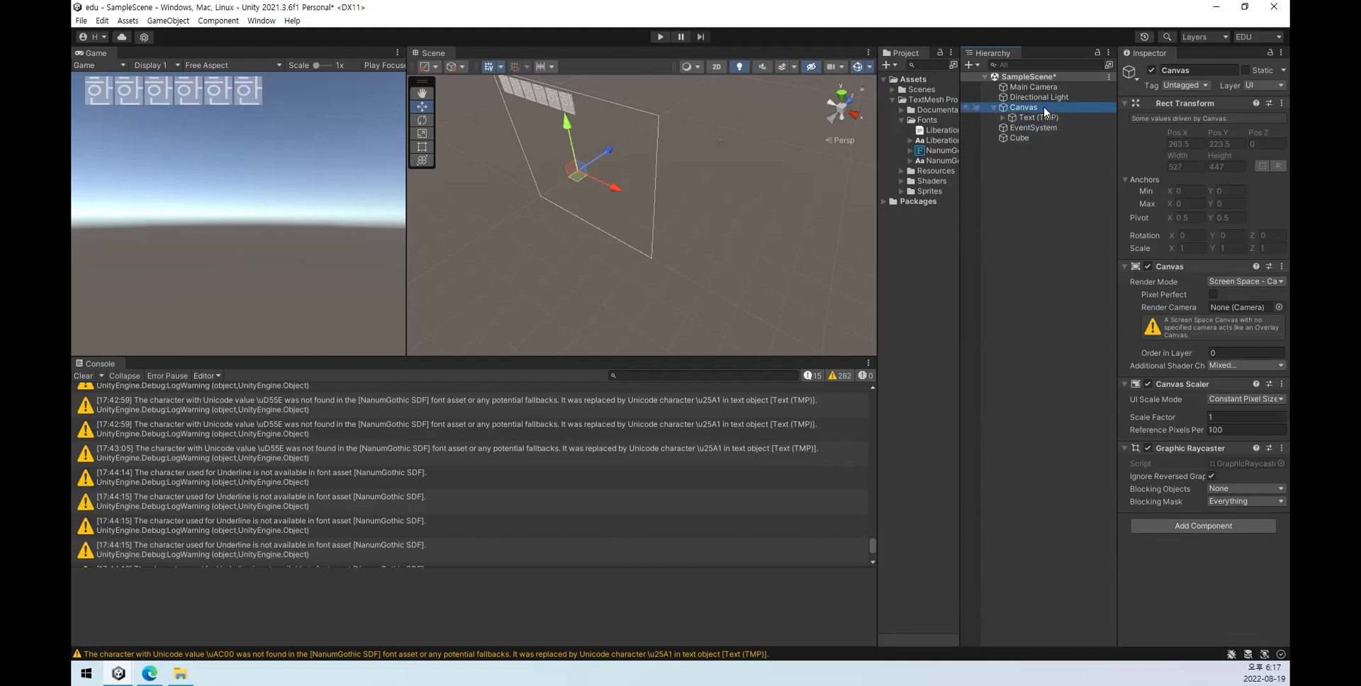
pyautogui.click(1043, 127)
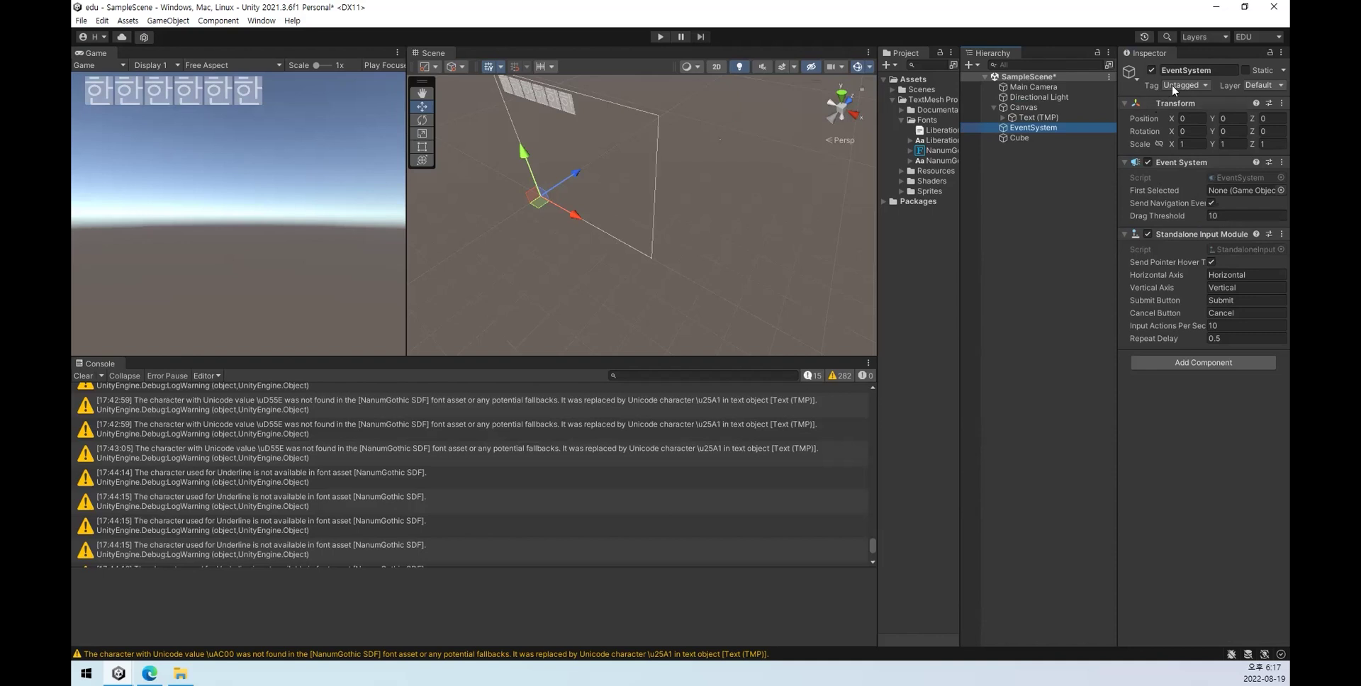
pyautogui.click(1025, 108)
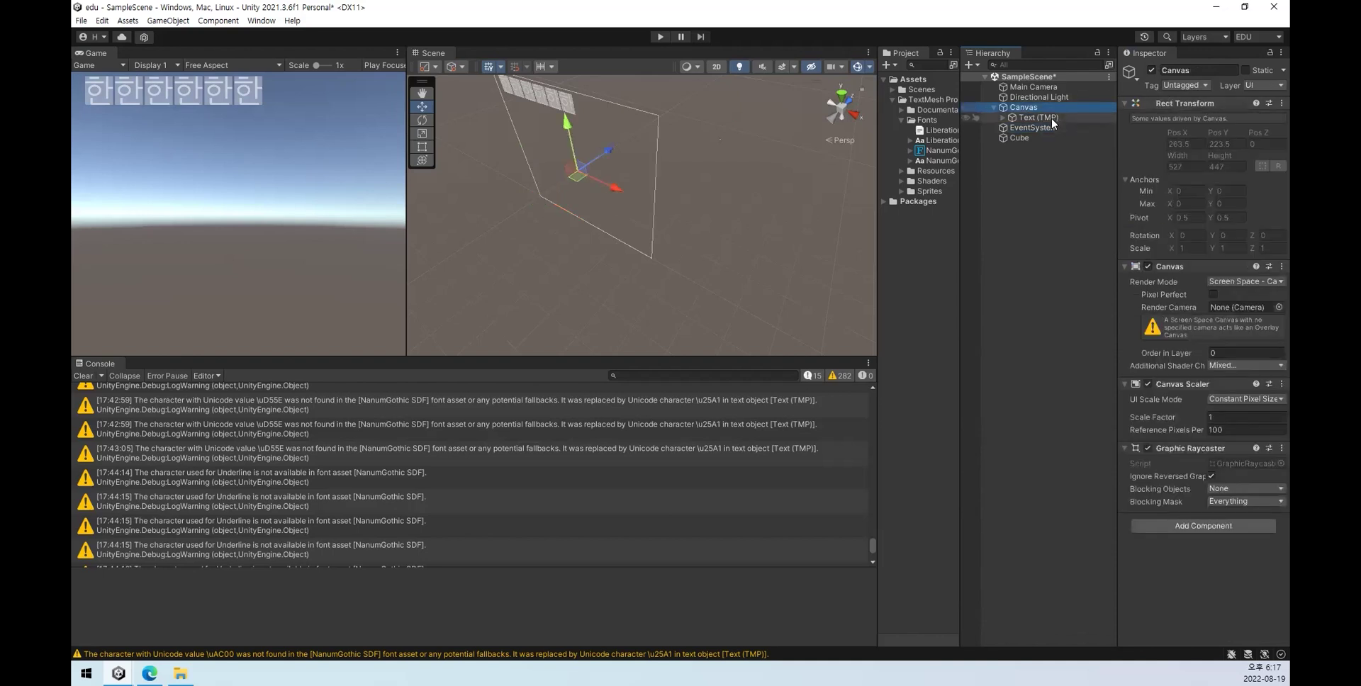
# Step: Toggle the EventSystem object and the Canvas's Graphic Raycaster off and back on
pyautogui.click(1032, 129)
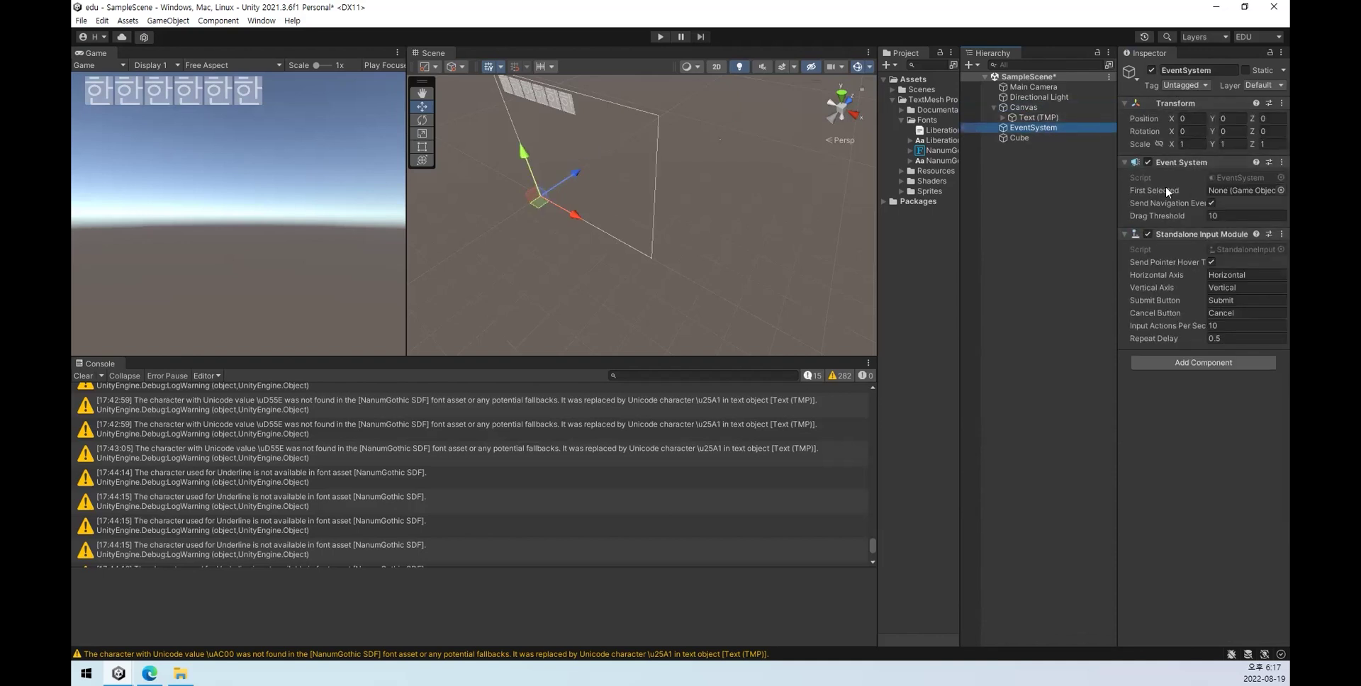
pyautogui.click(1024, 108)
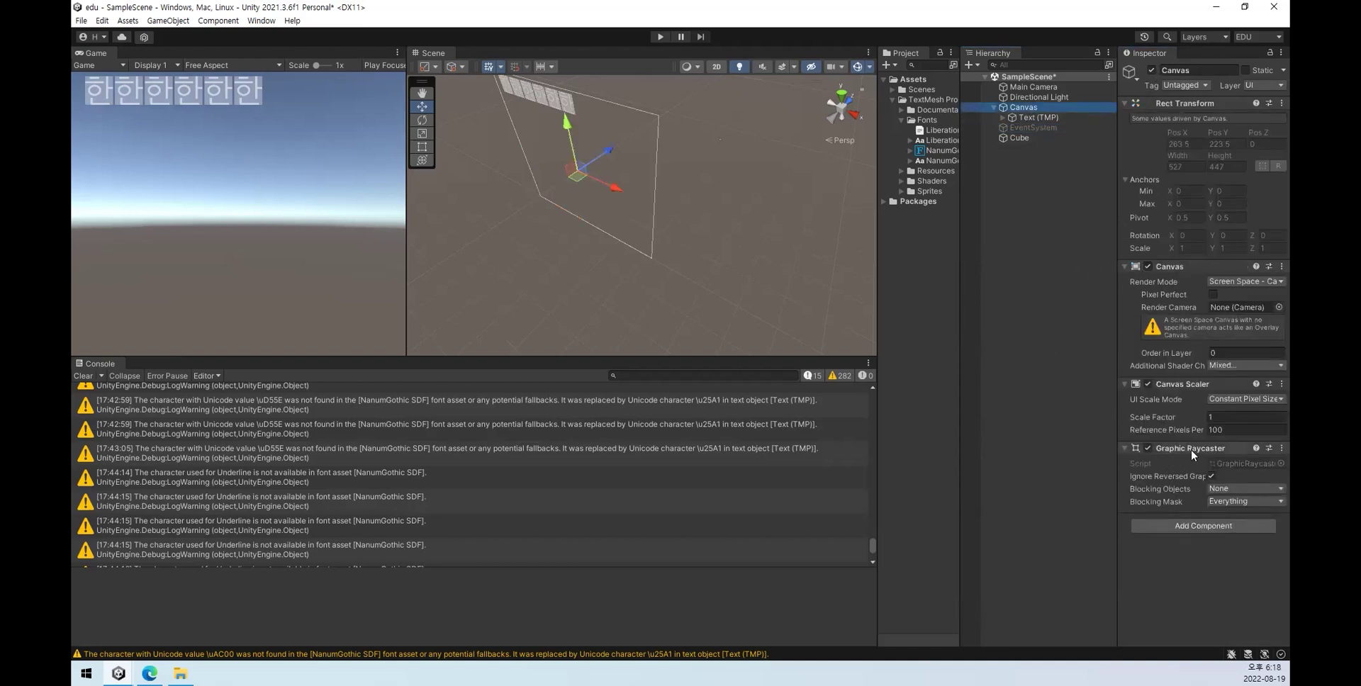
pyautogui.click(1149, 449)
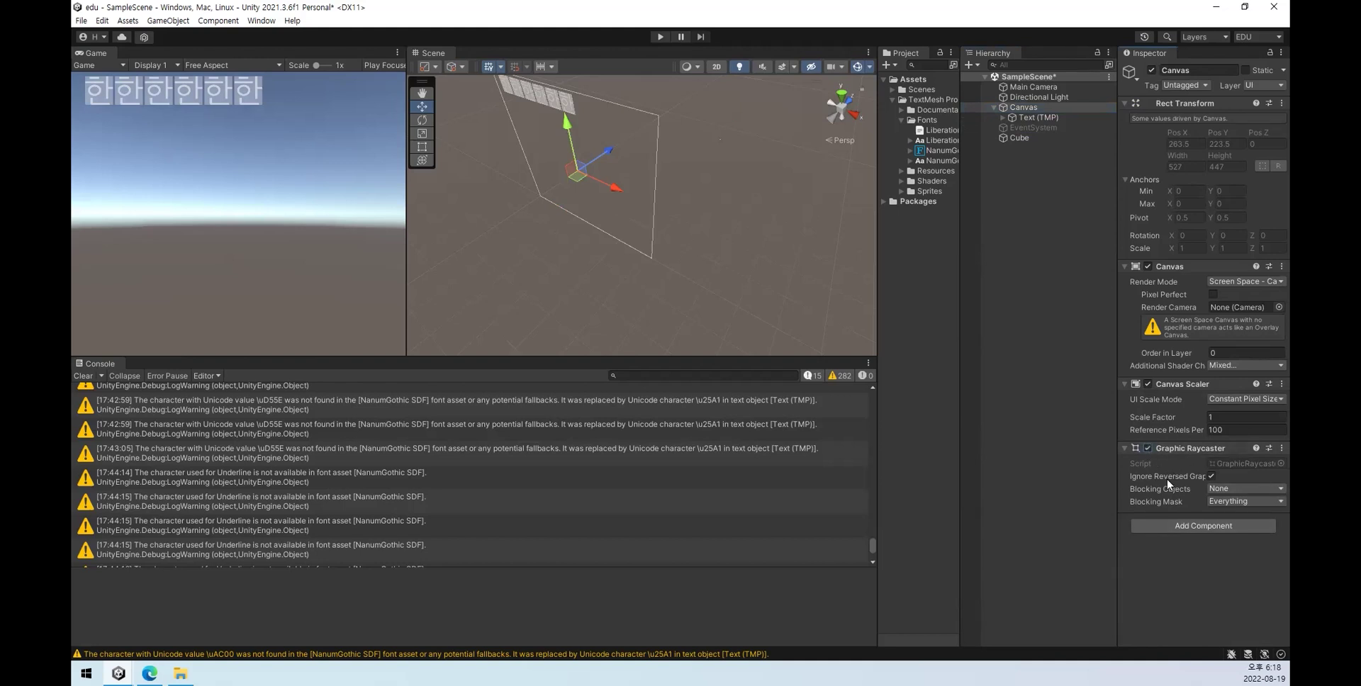
pyautogui.click(1033, 128)
pyautogui.click(1153, 73)
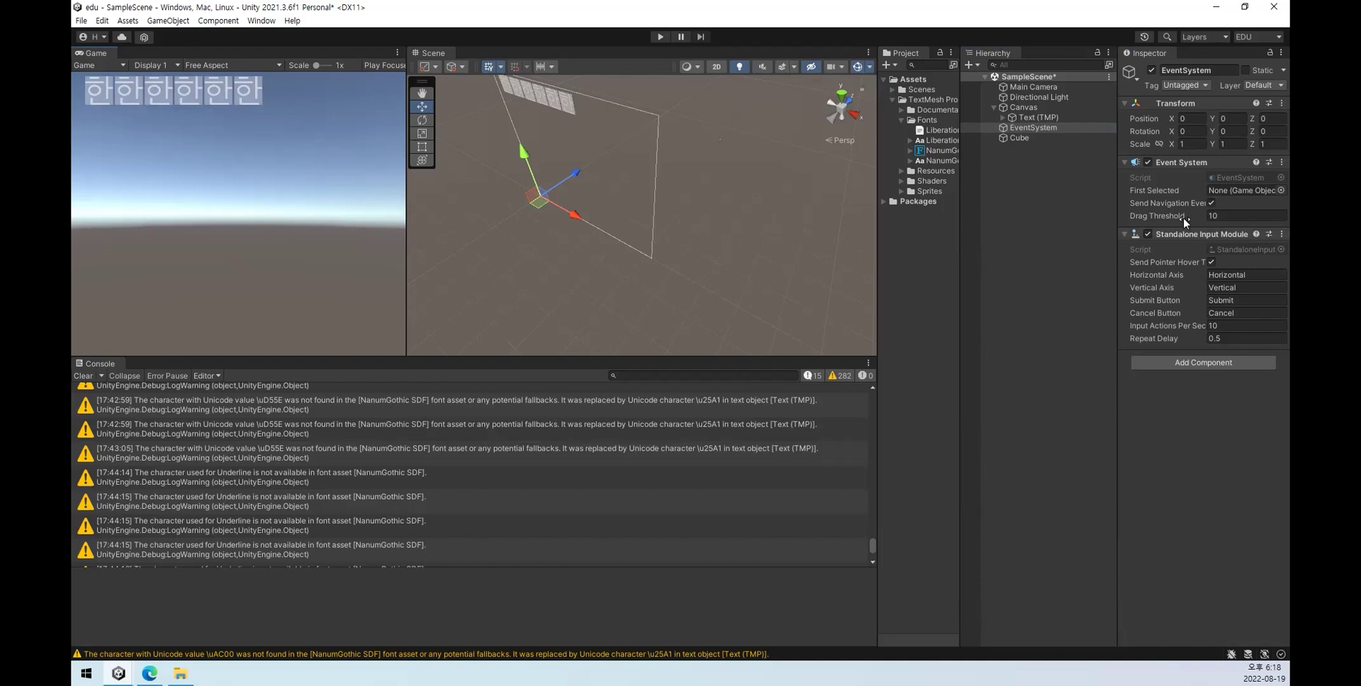
# Step: Review the Canvas and Text (TMP) components and add a Button - TextMeshPro element under Canvas
pyautogui.click(1060, 108)
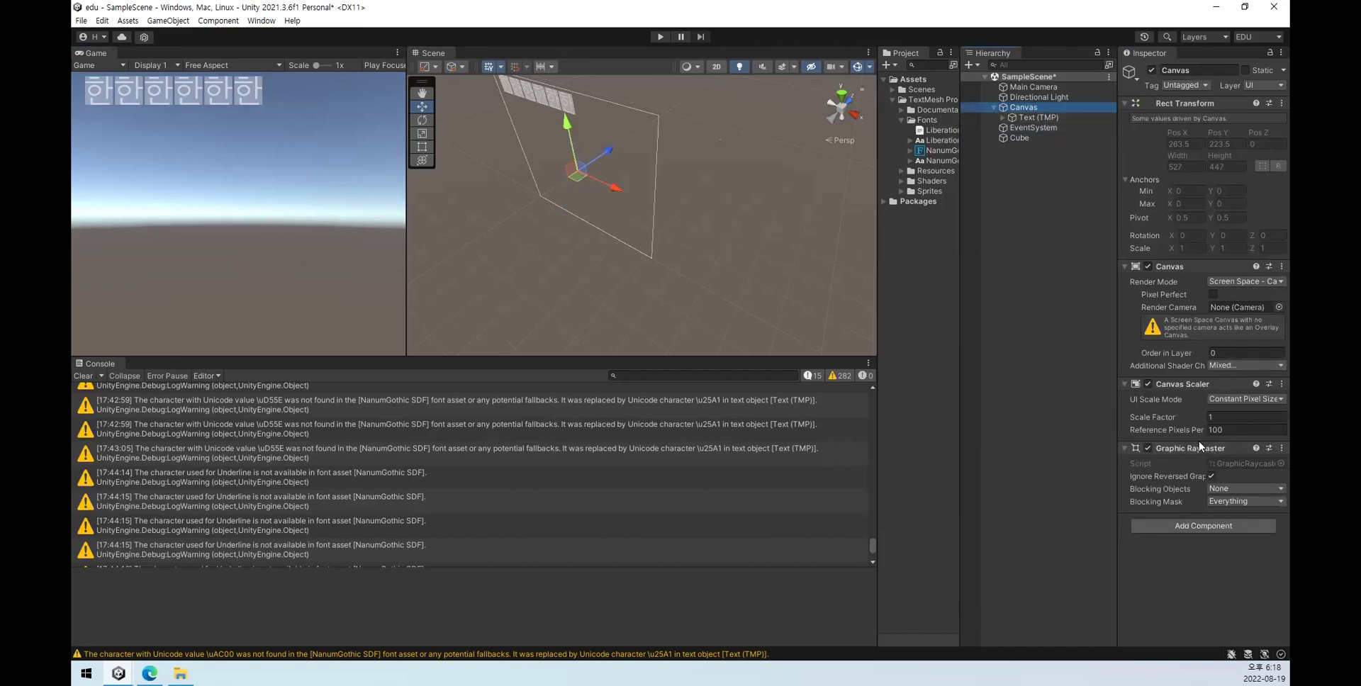
pyautogui.click(1046, 117)
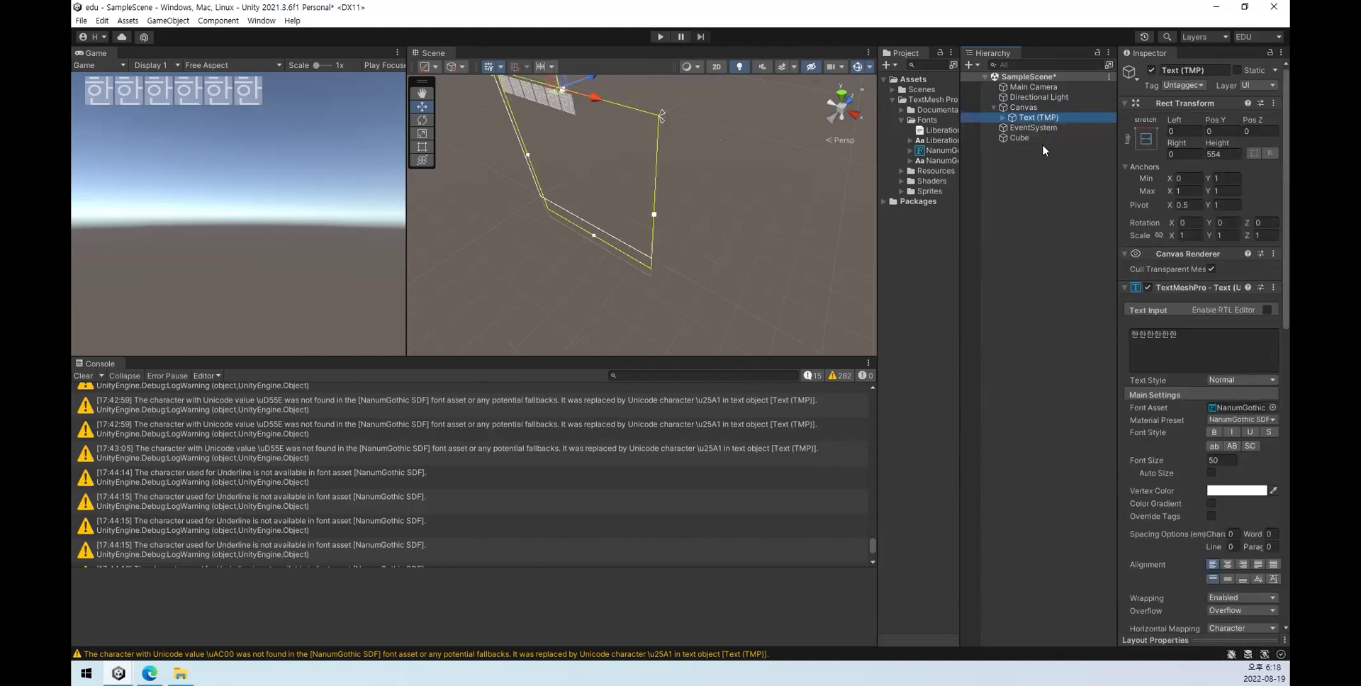
pyautogui.rightClick(1030, 108)
pyautogui.moveTo(1123, 362)
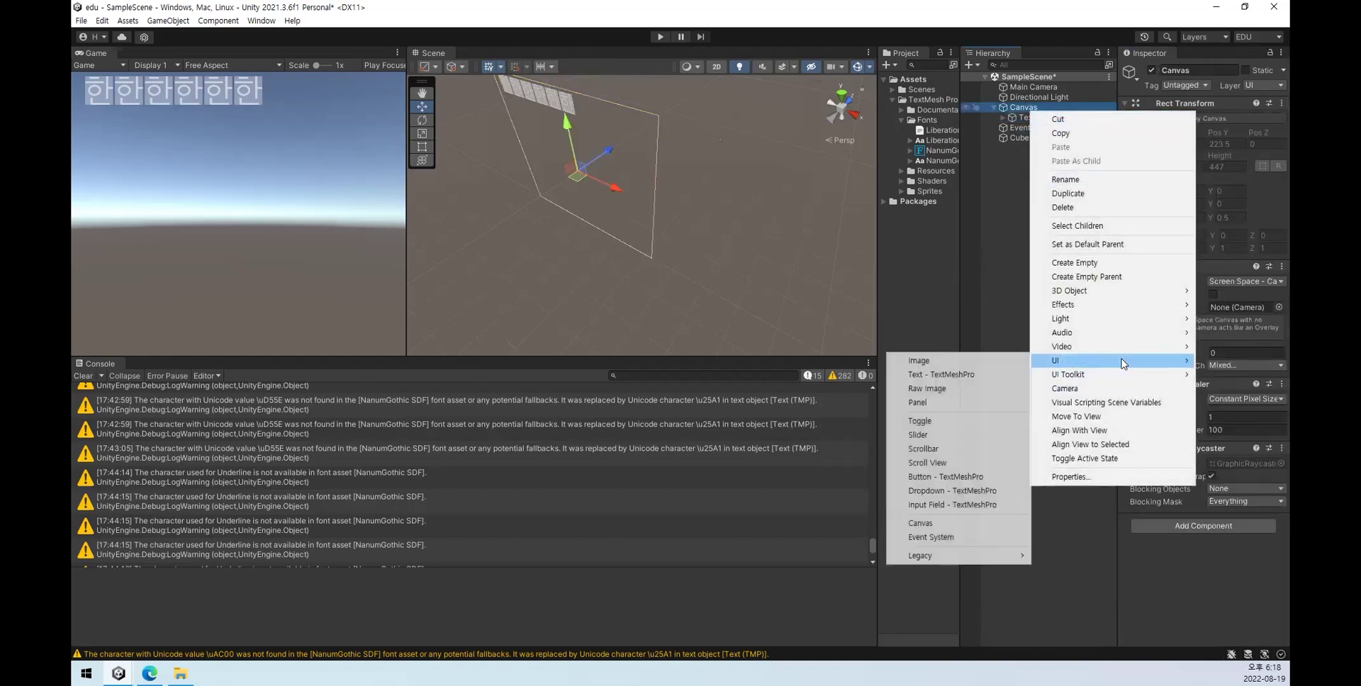
pyautogui.click(949, 477)
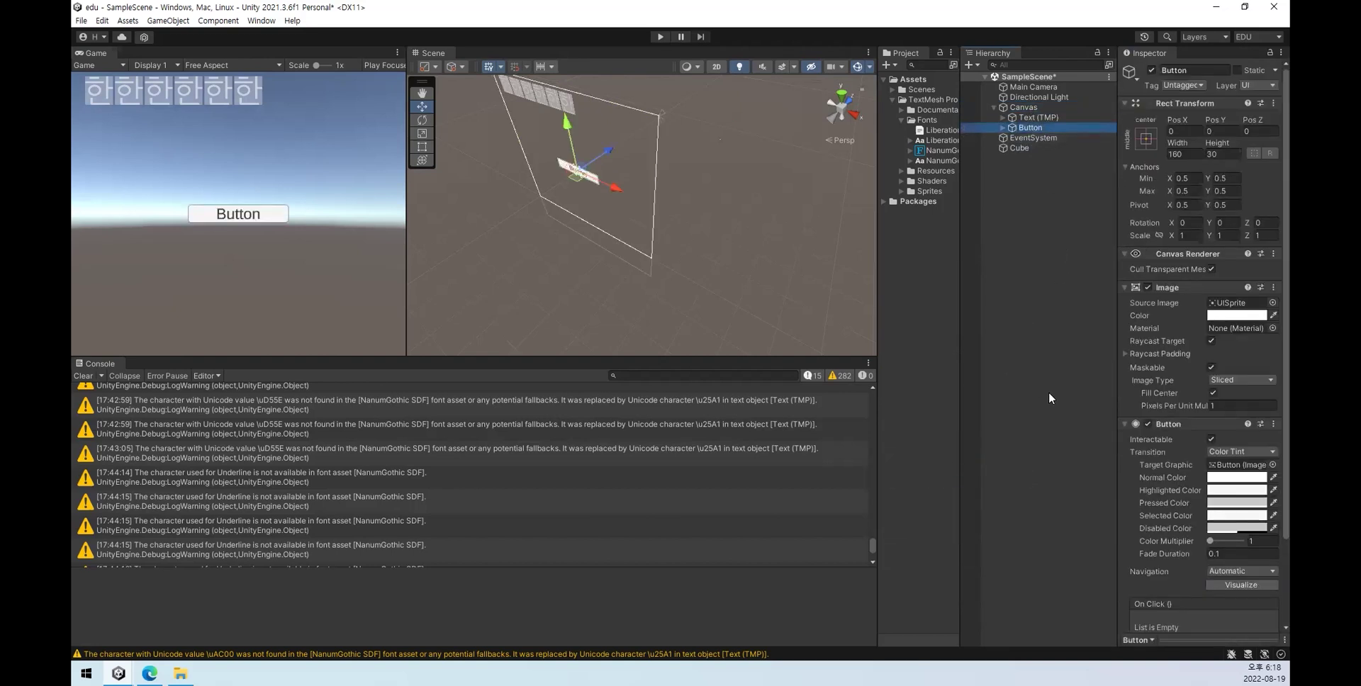
# Step: Run the scene, test the Button repeatedly in the Game view, and stop Play mode
pyautogui.click(660, 36)
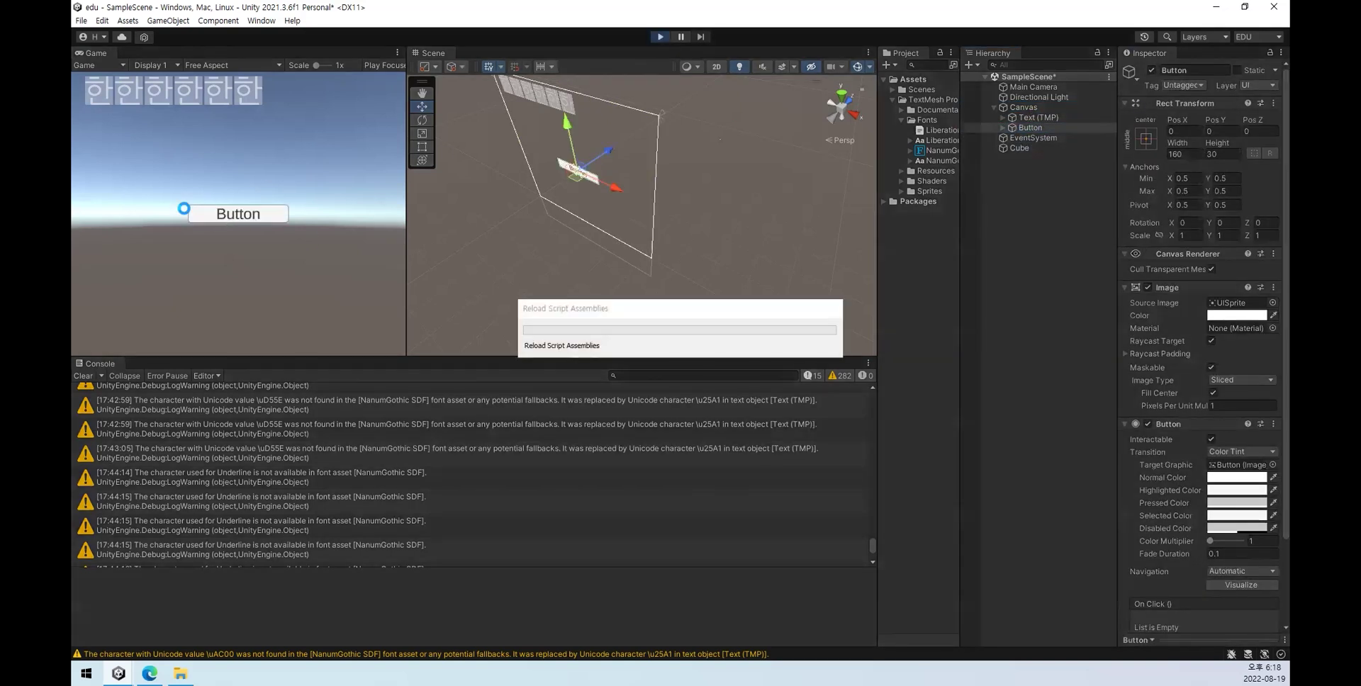
pyautogui.click(249, 216)
pyautogui.click(249, 216)
pyautogui.click(250, 216)
pyautogui.click(254, 220)
pyautogui.click(256, 222)
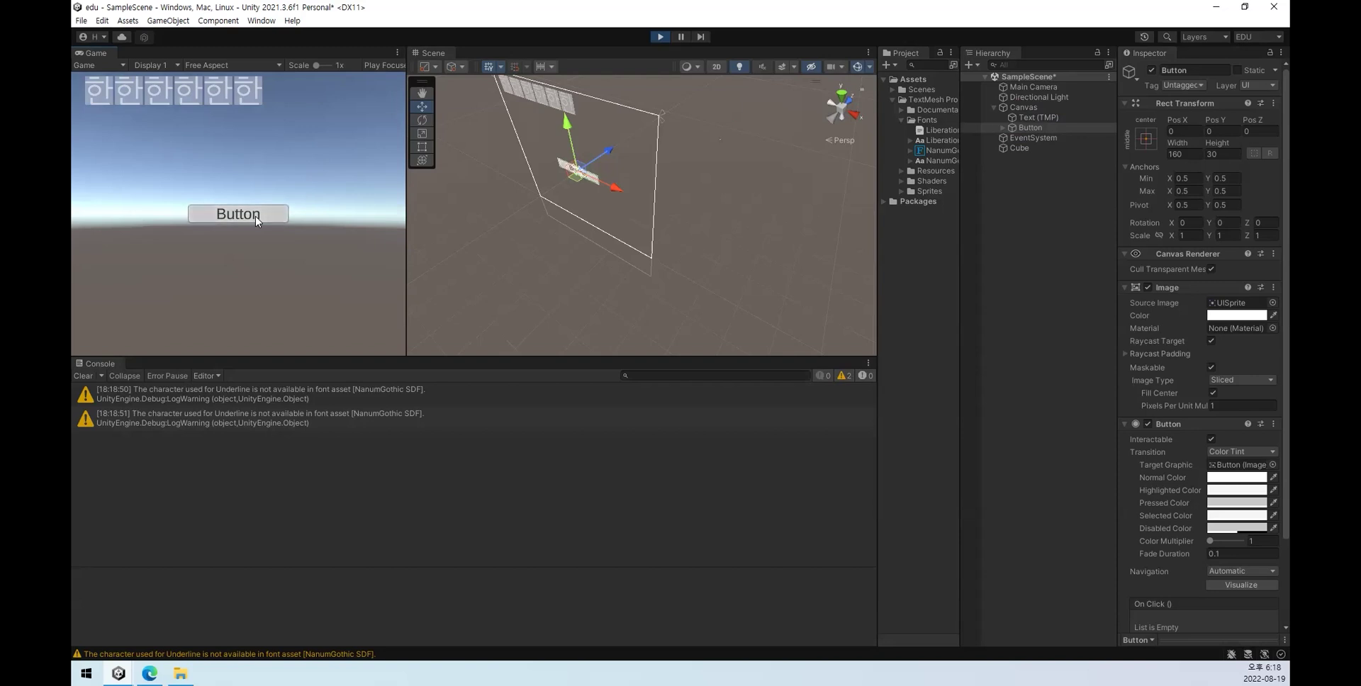
pyautogui.click(257, 221)
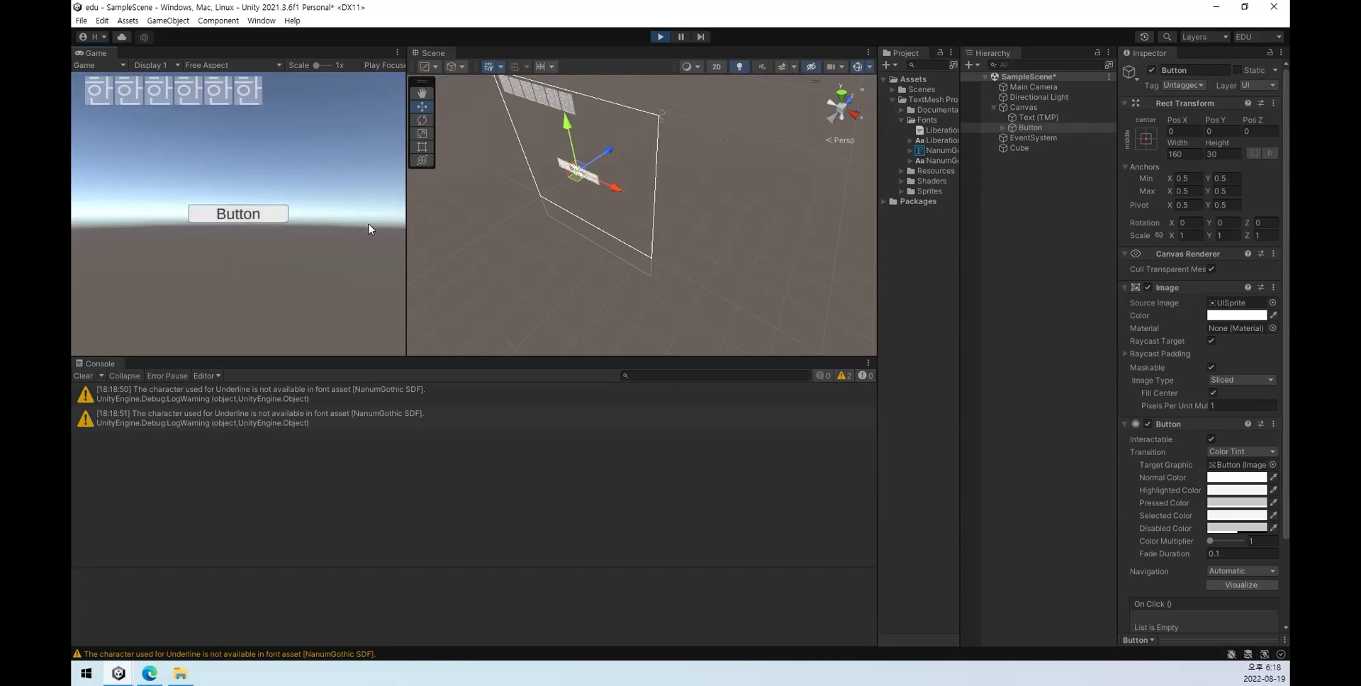
pyautogui.click(660, 36)
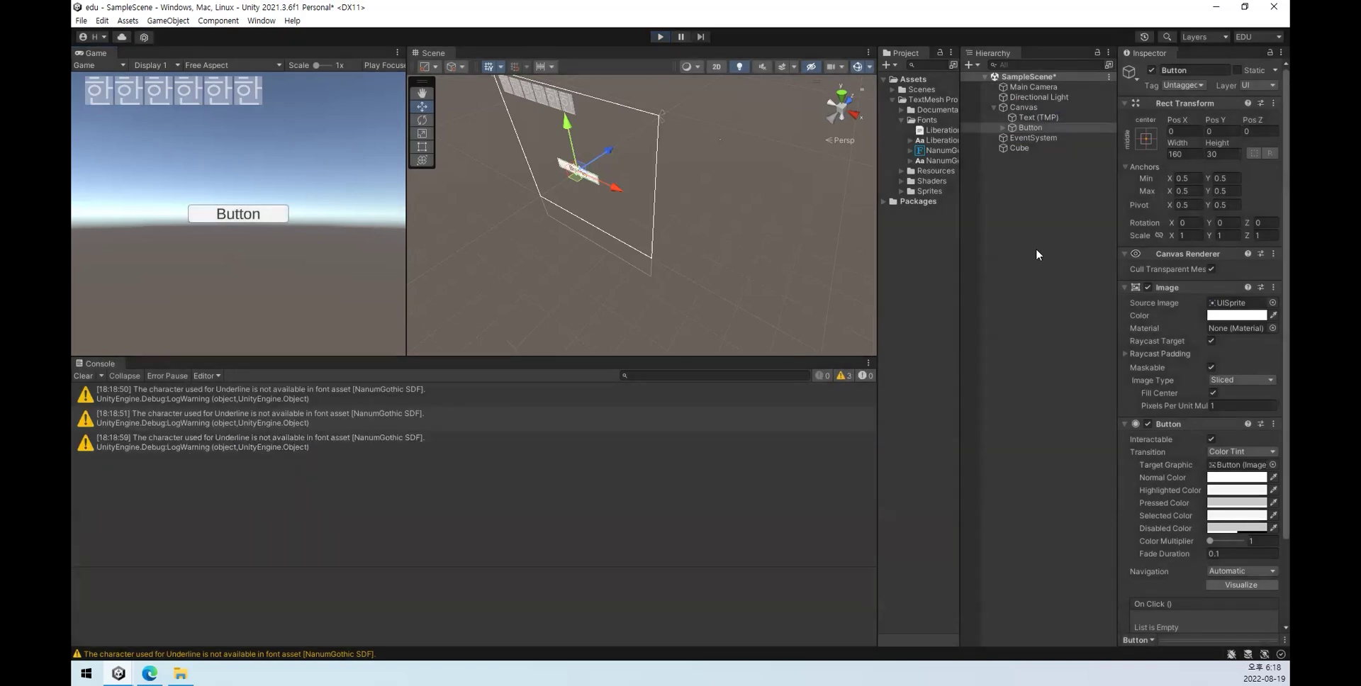
# Step: Frame the Cube in the Scene view and move it along Z to about 49.57
pyautogui.click(1043, 127)
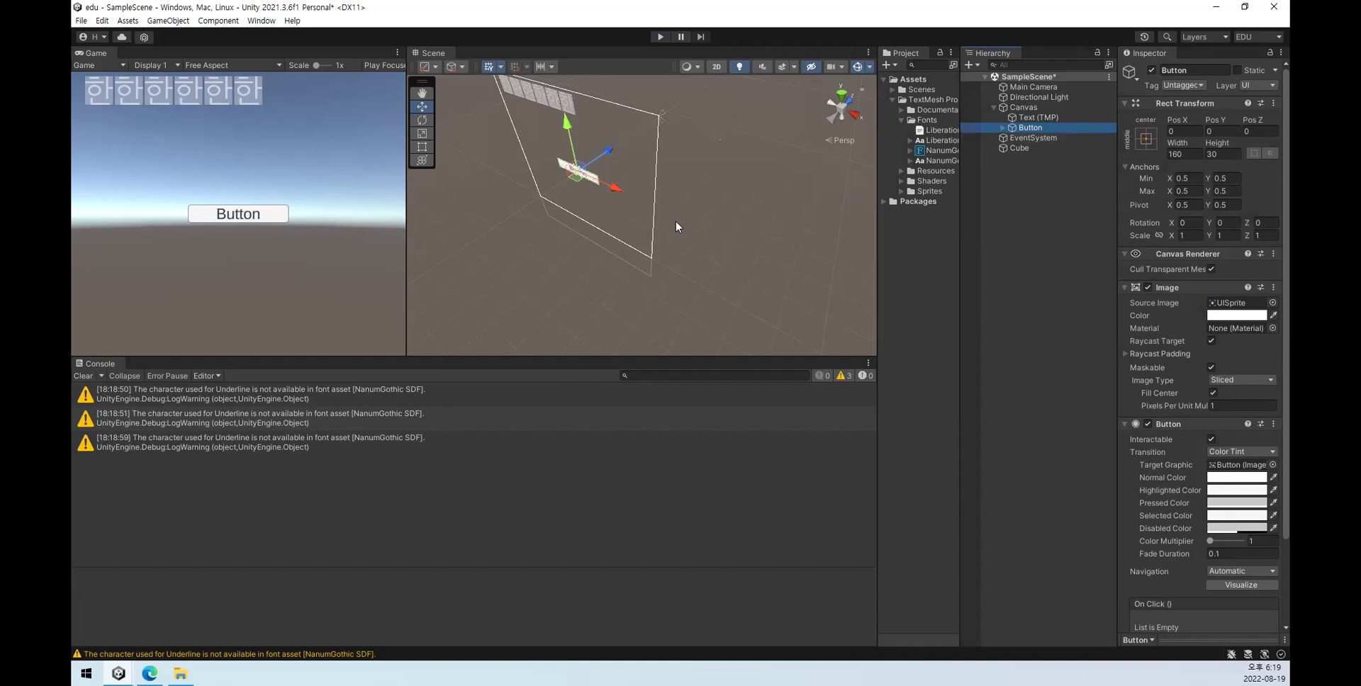
pyautogui.doubleClick(1018, 148)
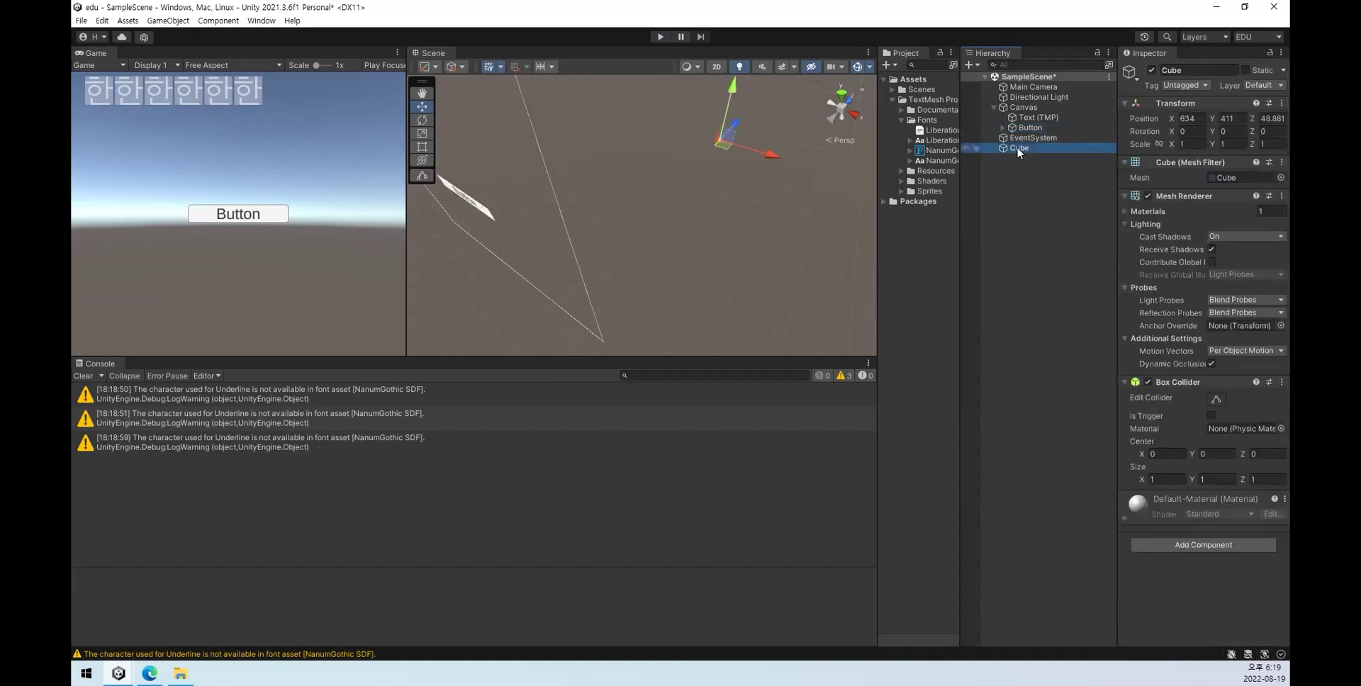
pyautogui.scroll(-5, 698, 220)
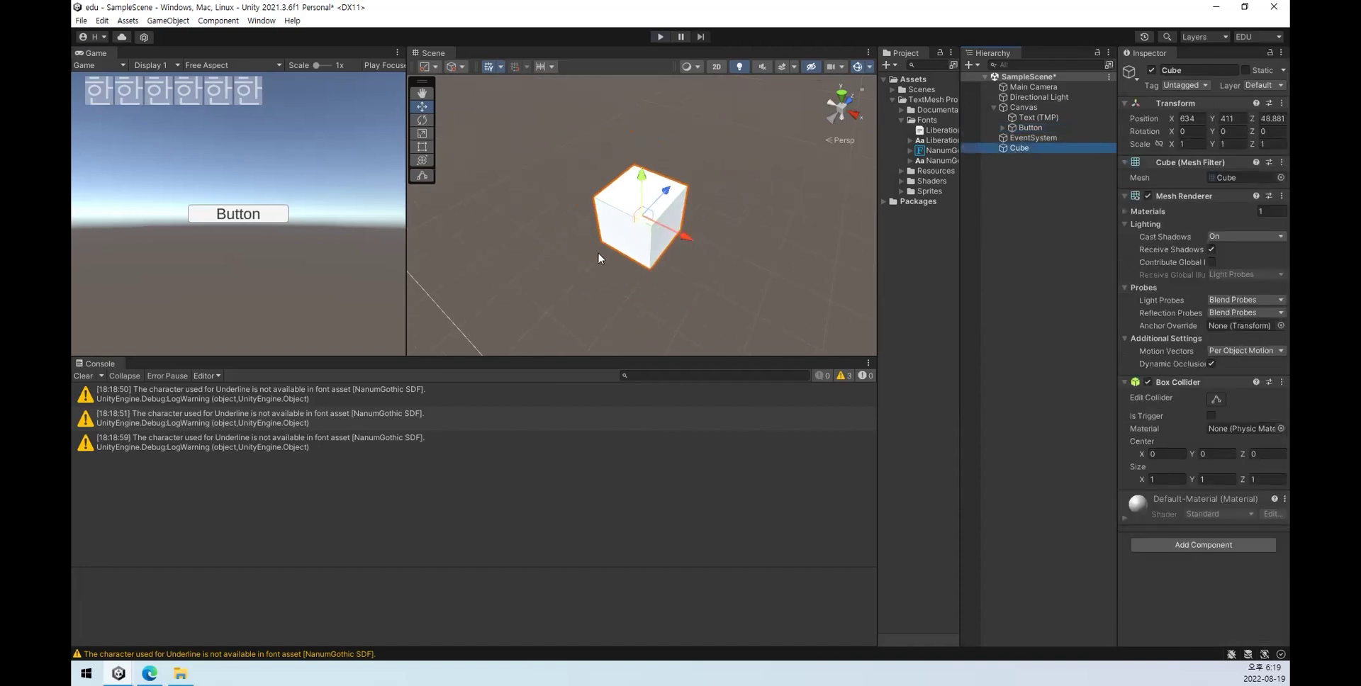
pyautogui.scroll(-2, 651, 262)
pyautogui.moveTo(649, 263); pyautogui.dragTo(580, 329, button='right')
pyautogui.moveTo(573, 307)
pyautogui.mouseDown()
pyautogui.moveTo(627, 209)
pyautogui.moveTo(578, 298)
pyautogui.moveTo(618, 258)
pyautogui.moveTo(585, 339)
pyautogui.moveTo(644, 177)
pyautogui.moveTo(661, 190)
pyautogui.moveTo(567, 394)
pyautogui.moveTo(592, 316)
pyautogui.mouseUp()
pyautogui.keyDown('alt'); pyautogui.moveTo(696, 280); pyautogui.dragTo(733, 207); pyautogui.keyUp('alt')
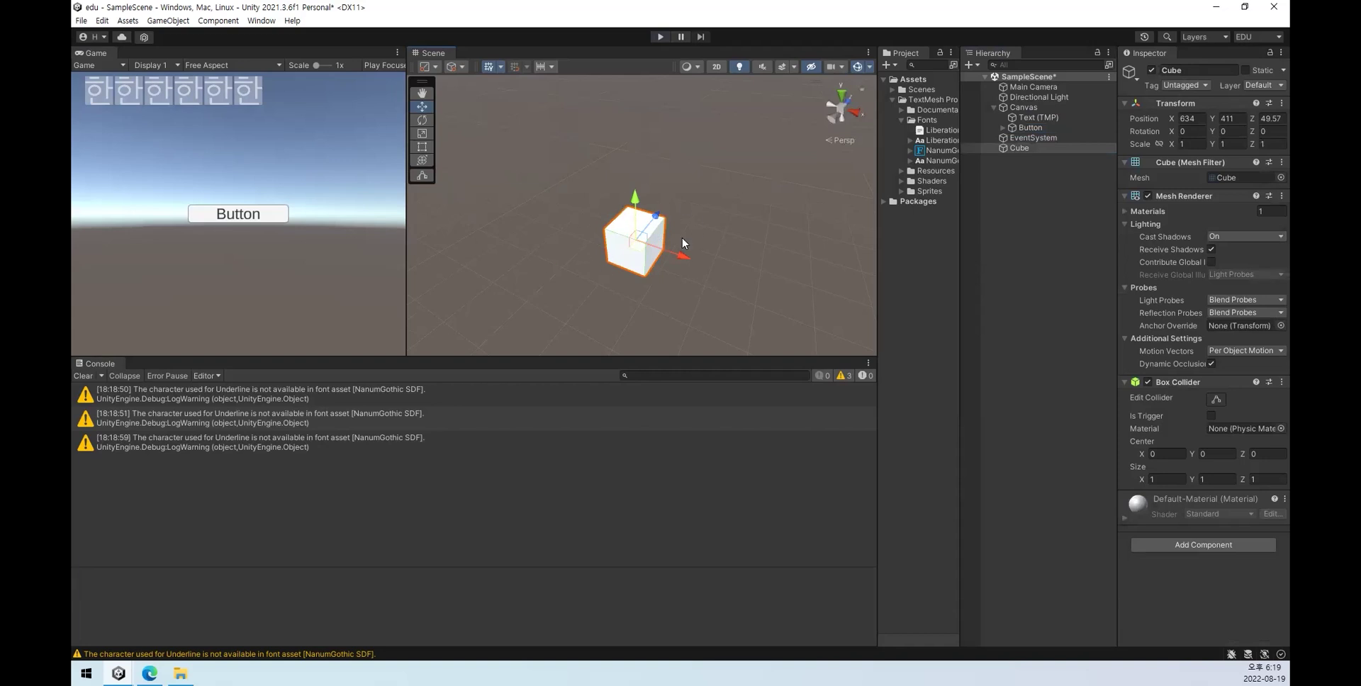
# Step: Compare the components of the EventSystem, Cube and Canvas objects
pyautogui.doubleClick(1036, 137)
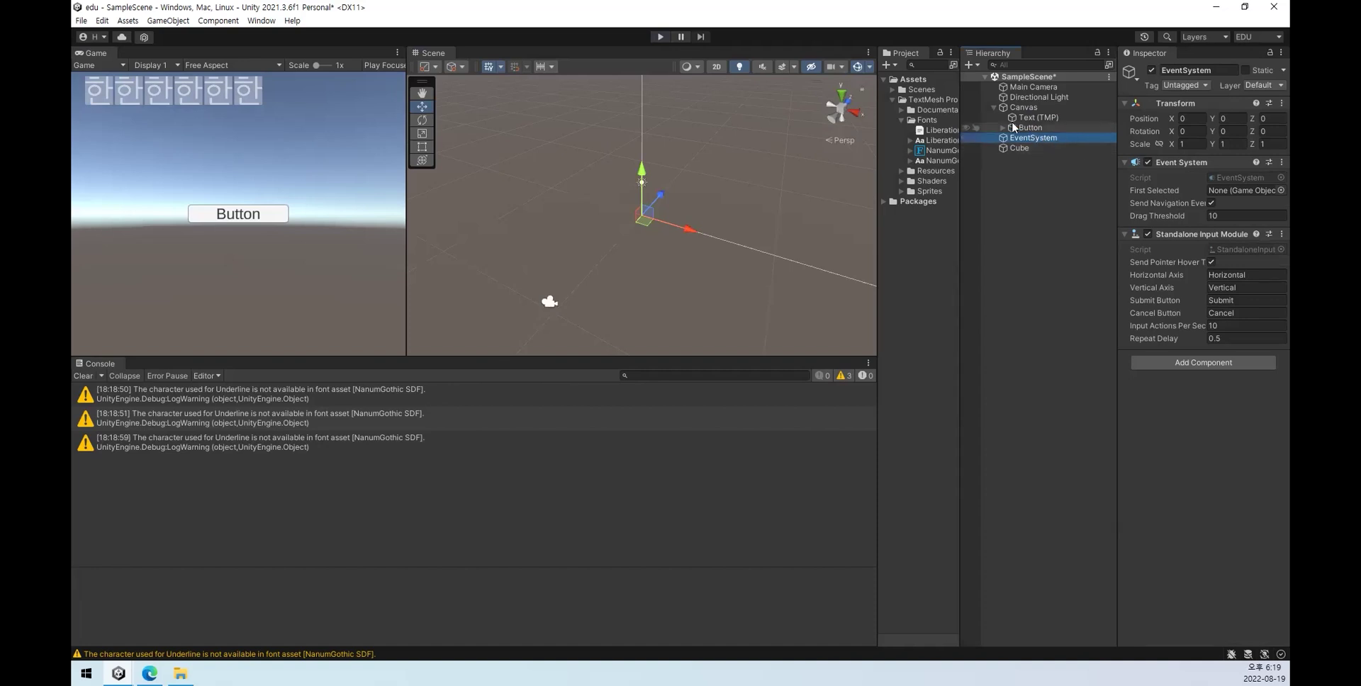
pyautogui.click(1028, 148)
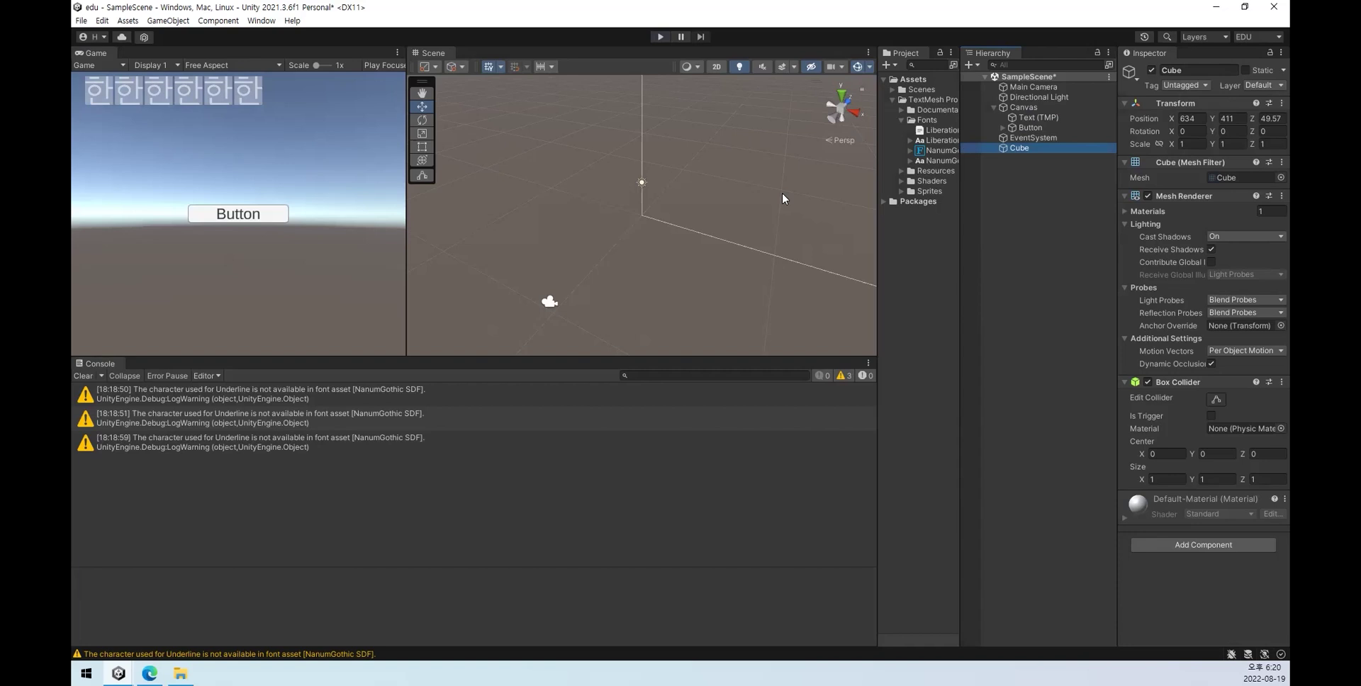
pyautogui.click(1014, 226)
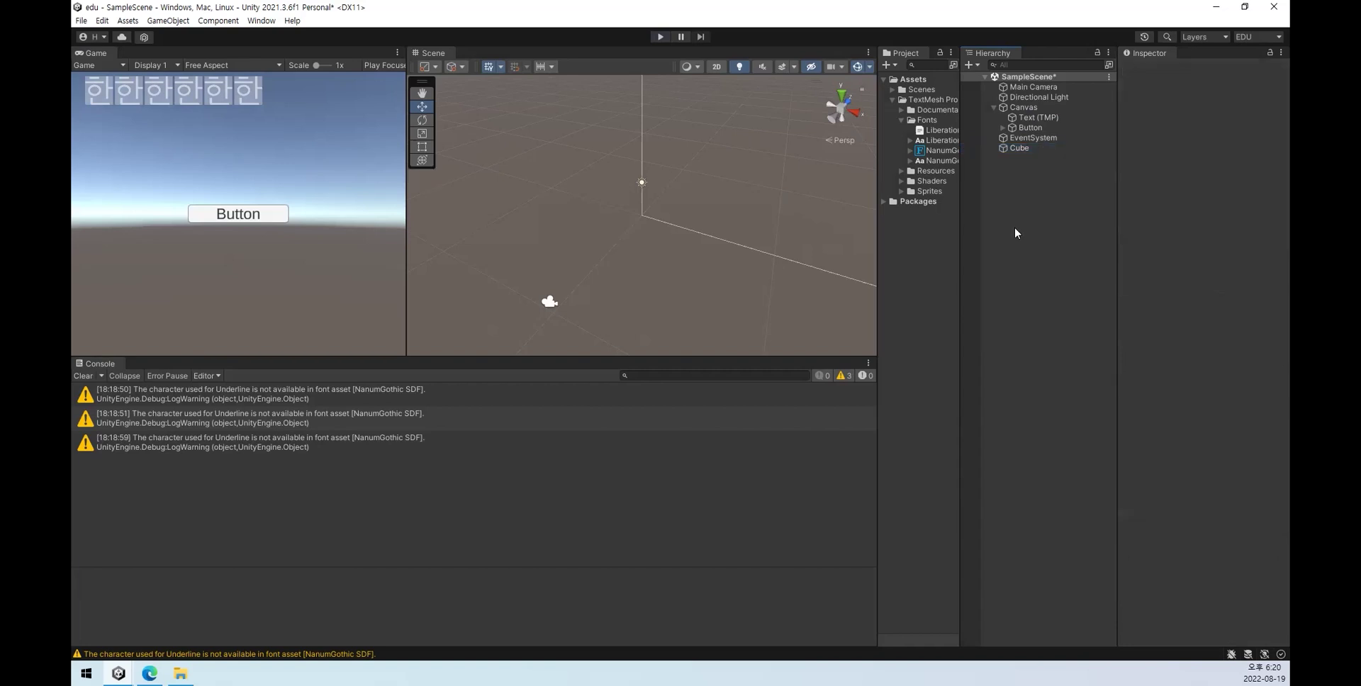
pyautogui.click(1029, 138)
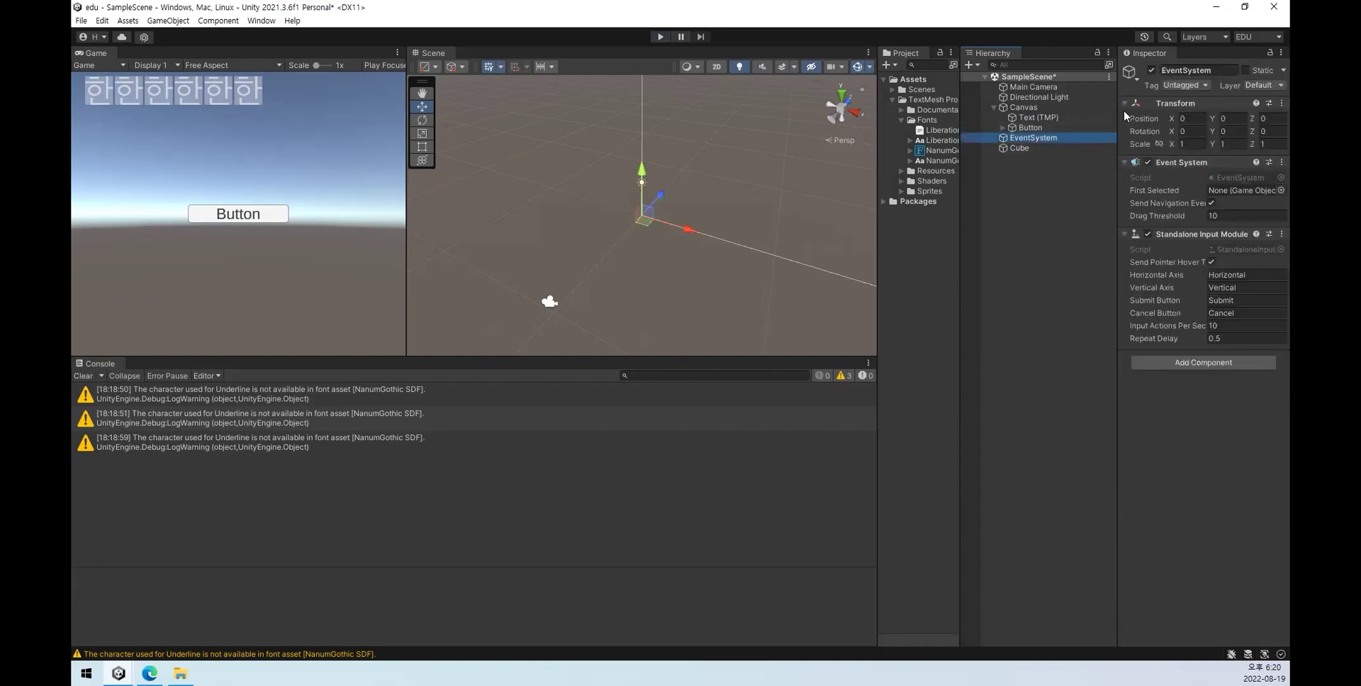
pyautogui.click(1045, 106)
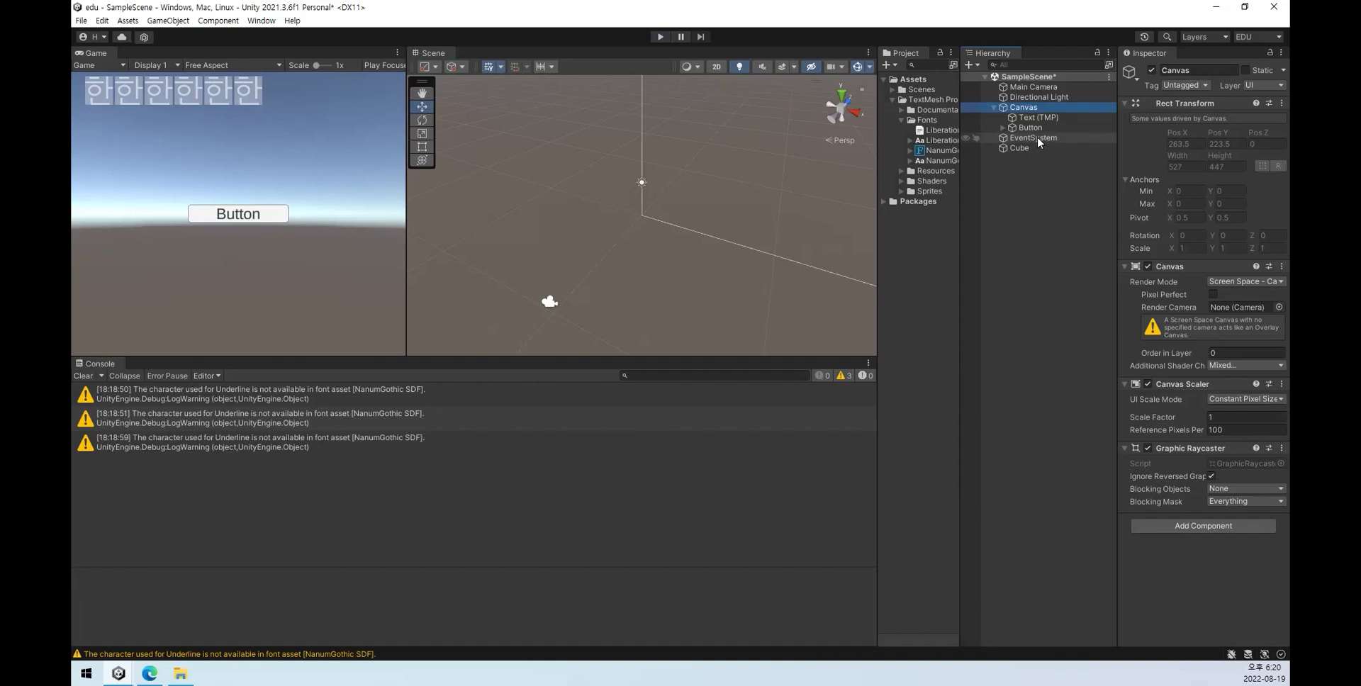
pyautogui.click(1036, 137)
pyautogui.click(1039, 108)
# Step: Search the components that can be added to the Canvas for "ui" without adding any
pyautogui.click(1200, 526)
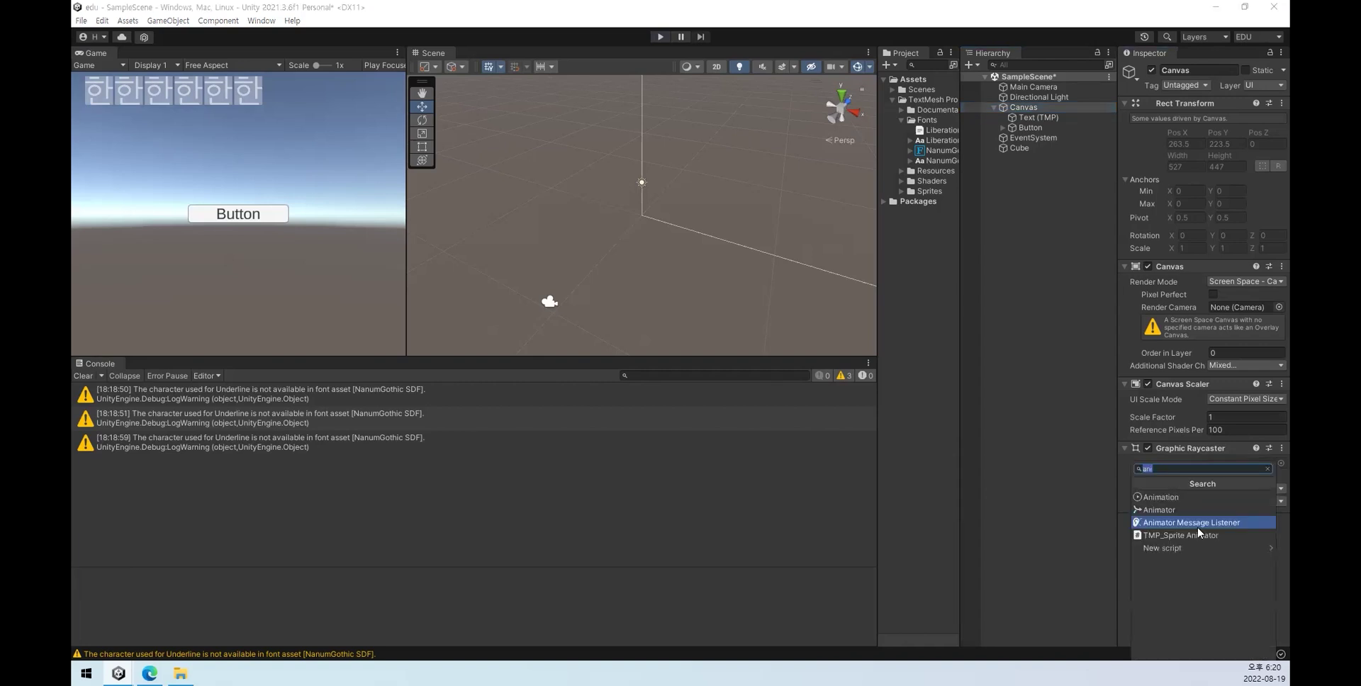
pyautogui.press('BackSpace')
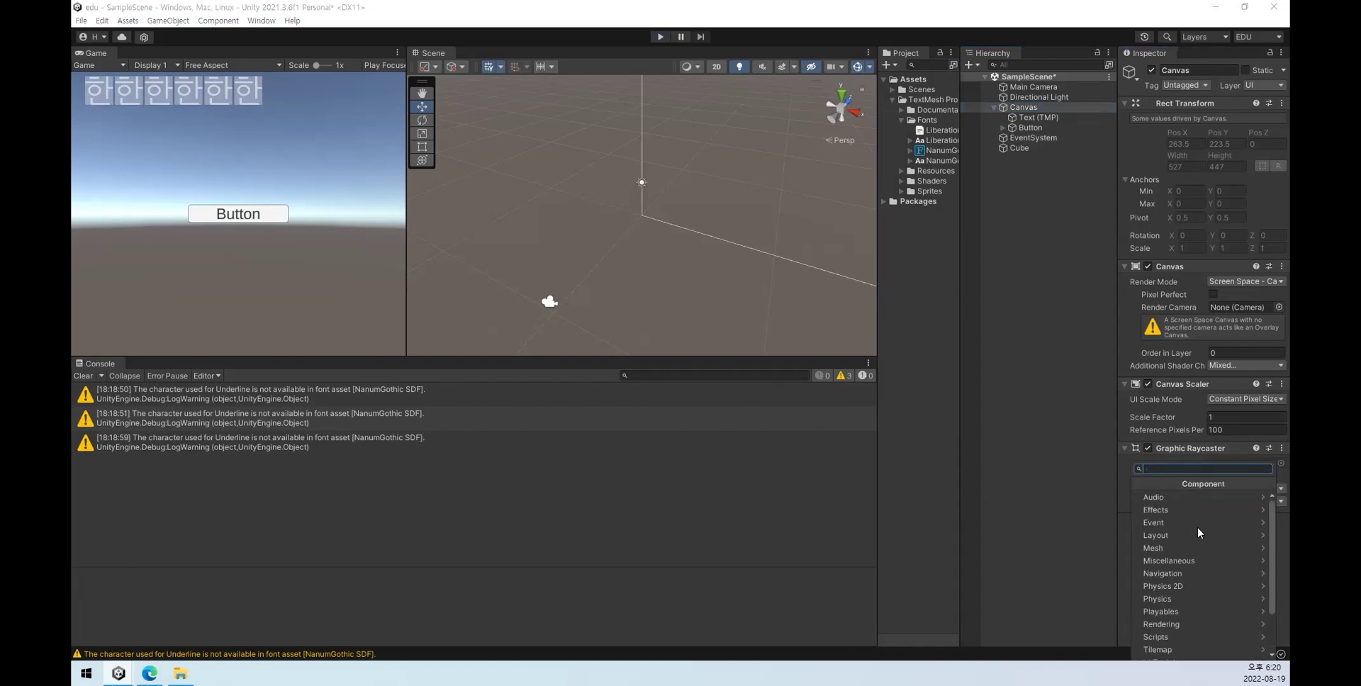
pyautogui.write('ui')
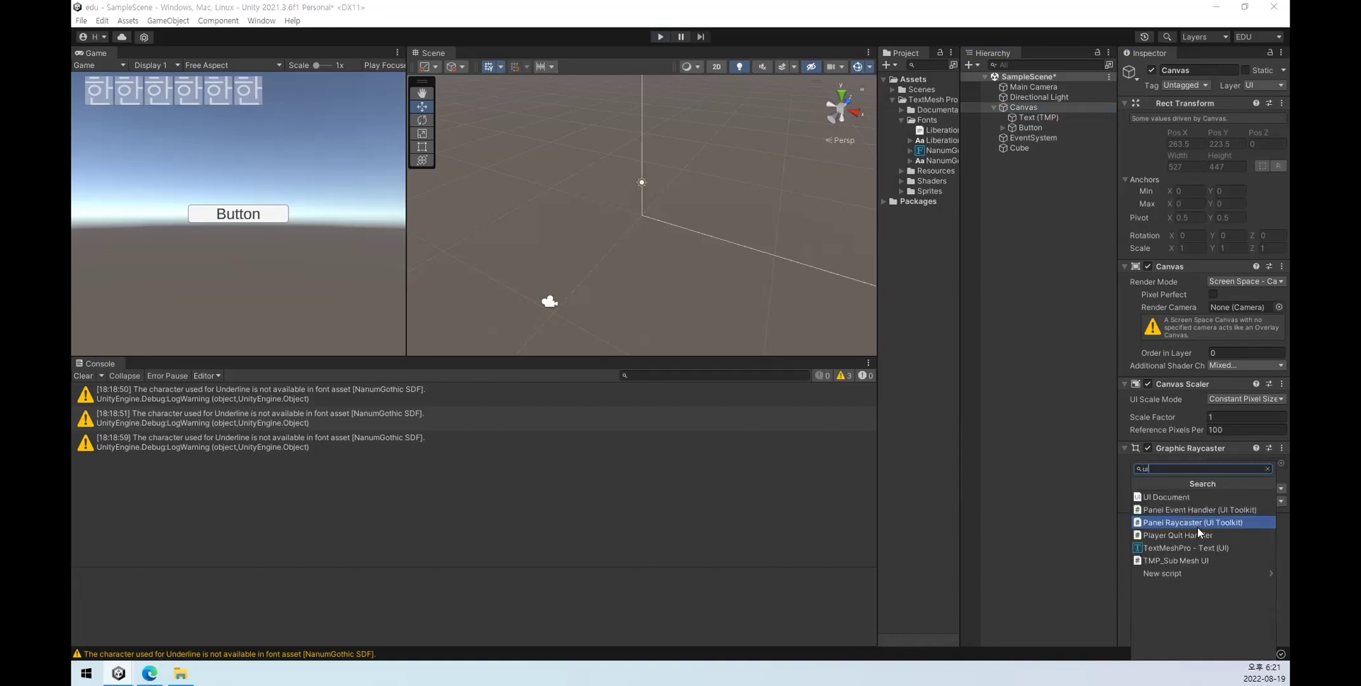
pyautogui.press('BackSpace')
pyautogui.press('BackSpace')
pyautogui.press('Escape')
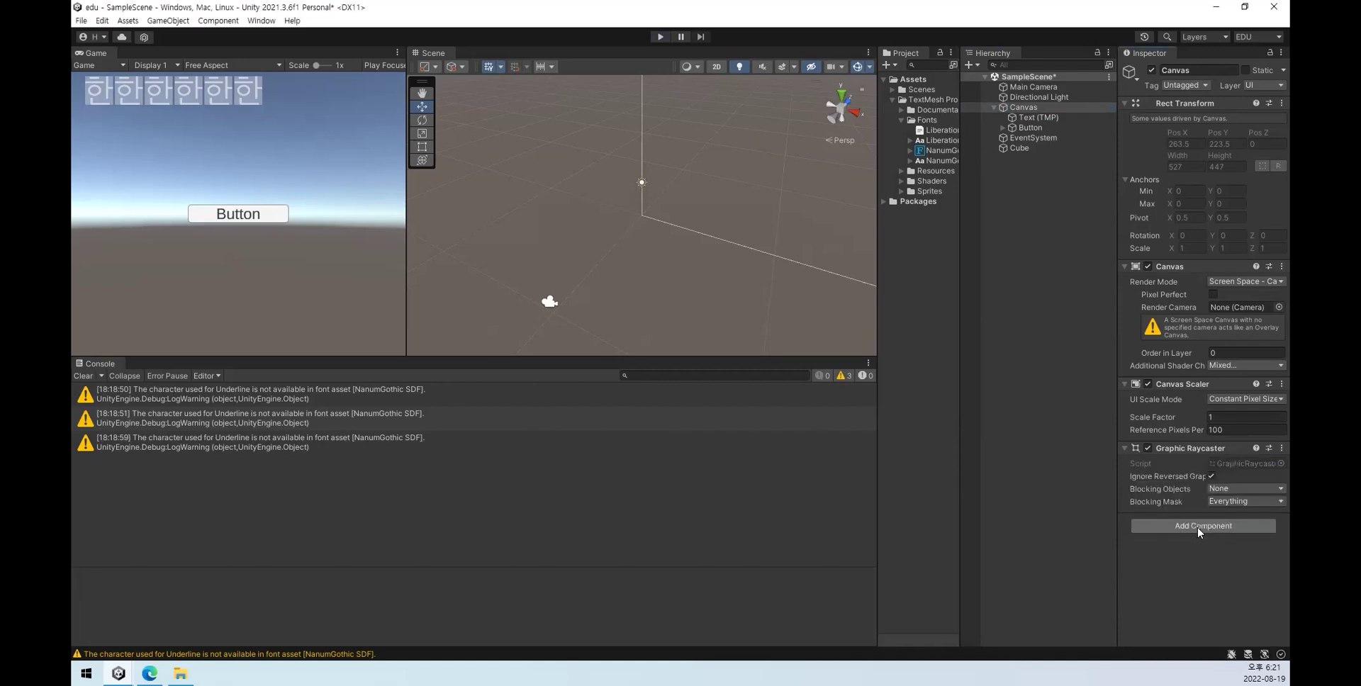
pyautogui.click(1048, 288)
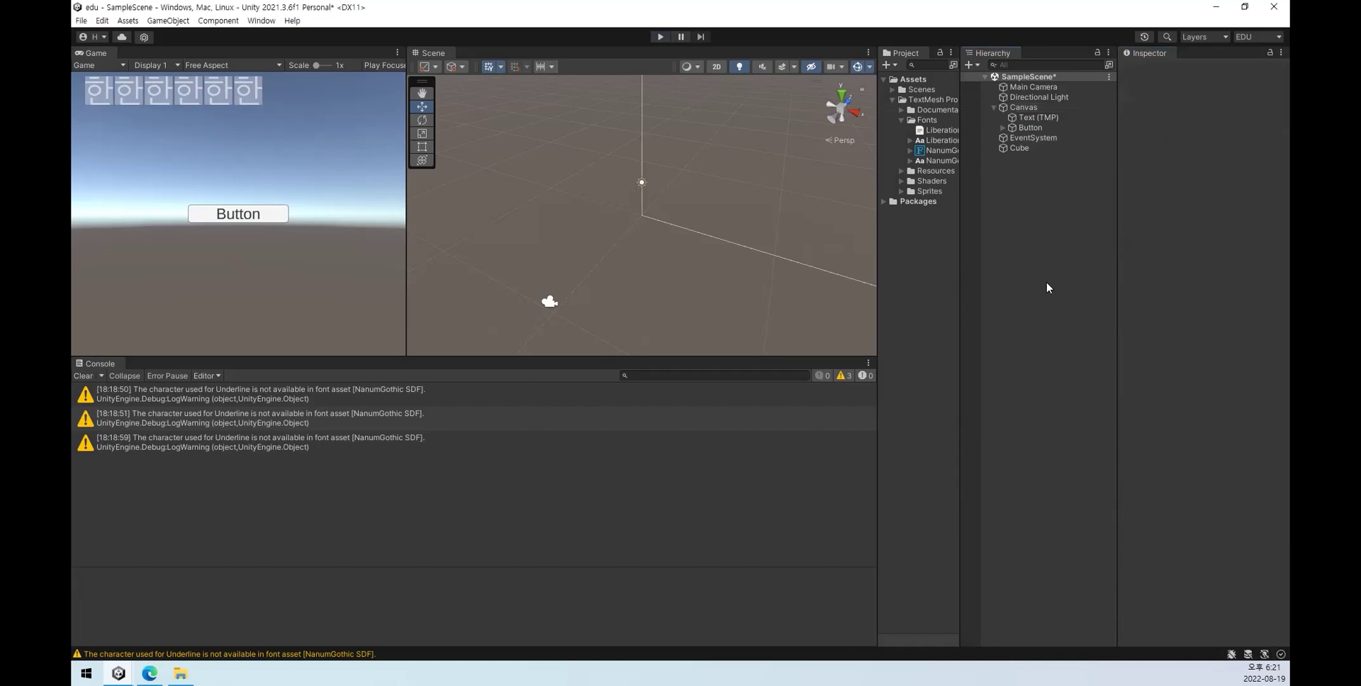
# Step: Review the components of the Canvas and its Button, including the Button's On Click list
pyautogui.click(1034, 108)
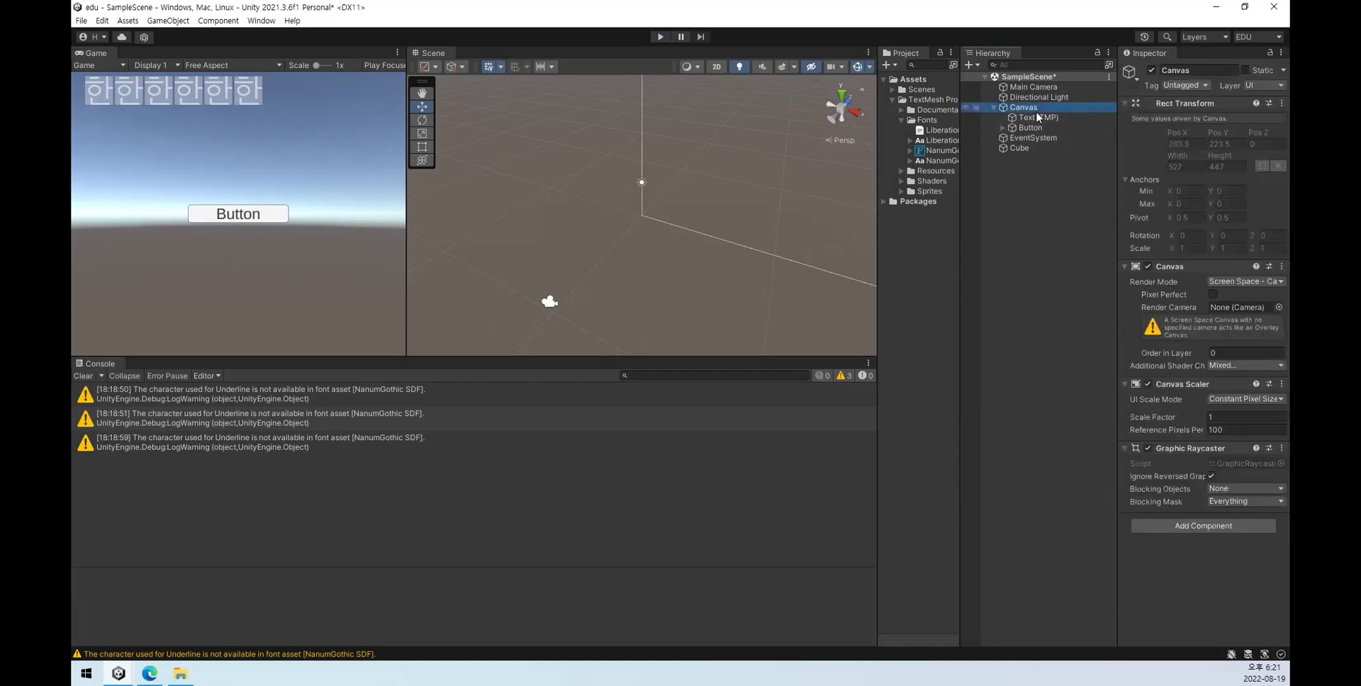
pyautogui.click(1028, 127)
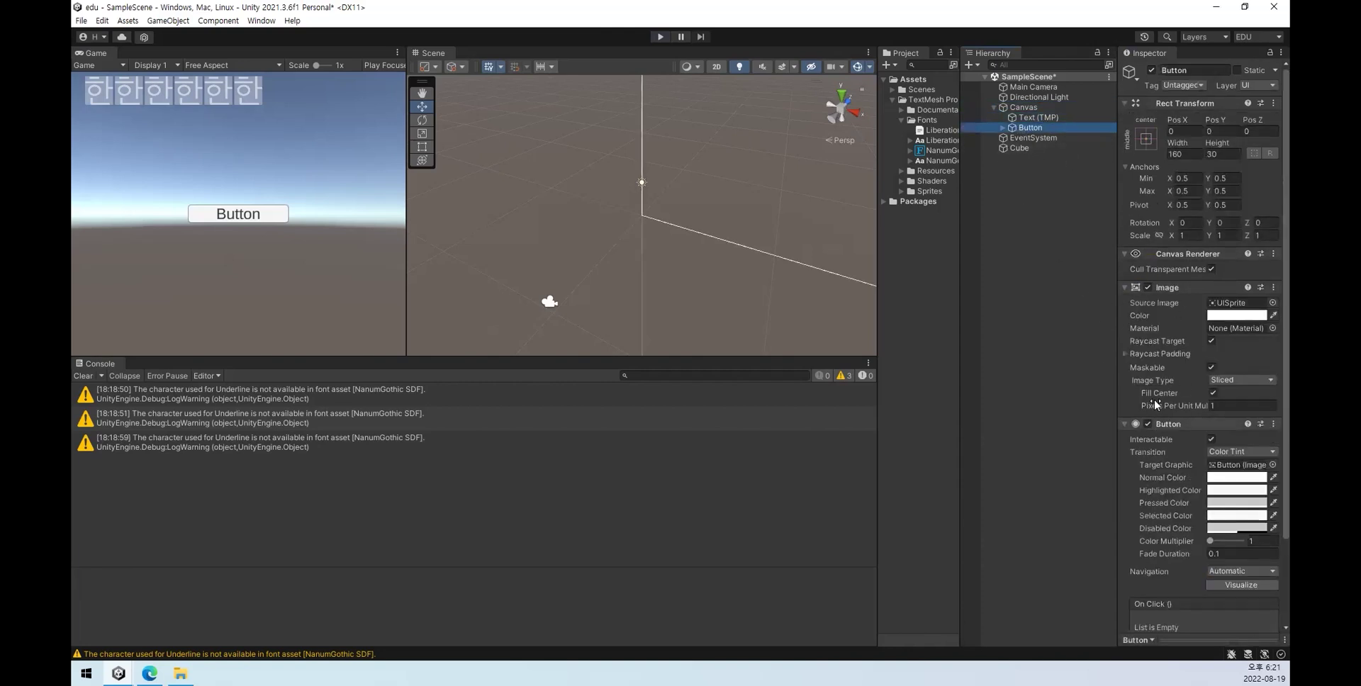
pyautogui.scroll(-3, 1175, 473)
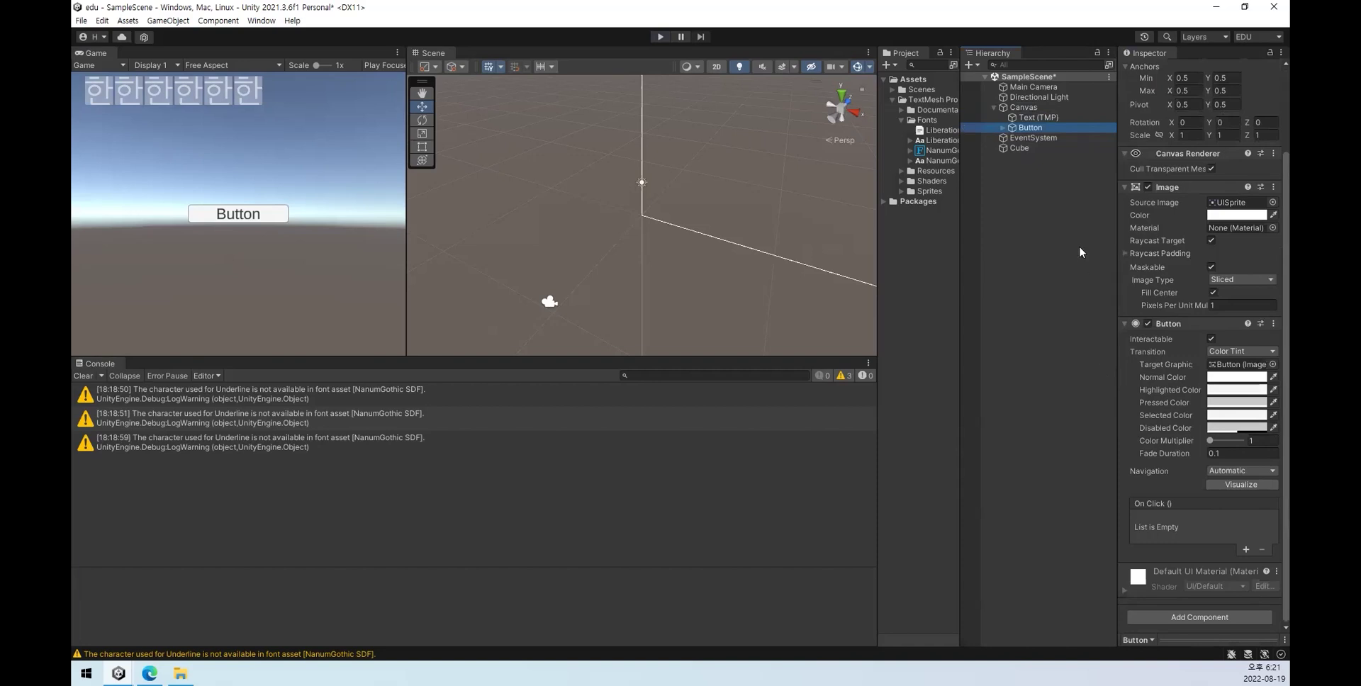
pyautogui.click(1023, 107)
pyautogui.rightClick(1027, 107)
pyautogui.click(1011, 173)
pyautogui.click(1031, 106)
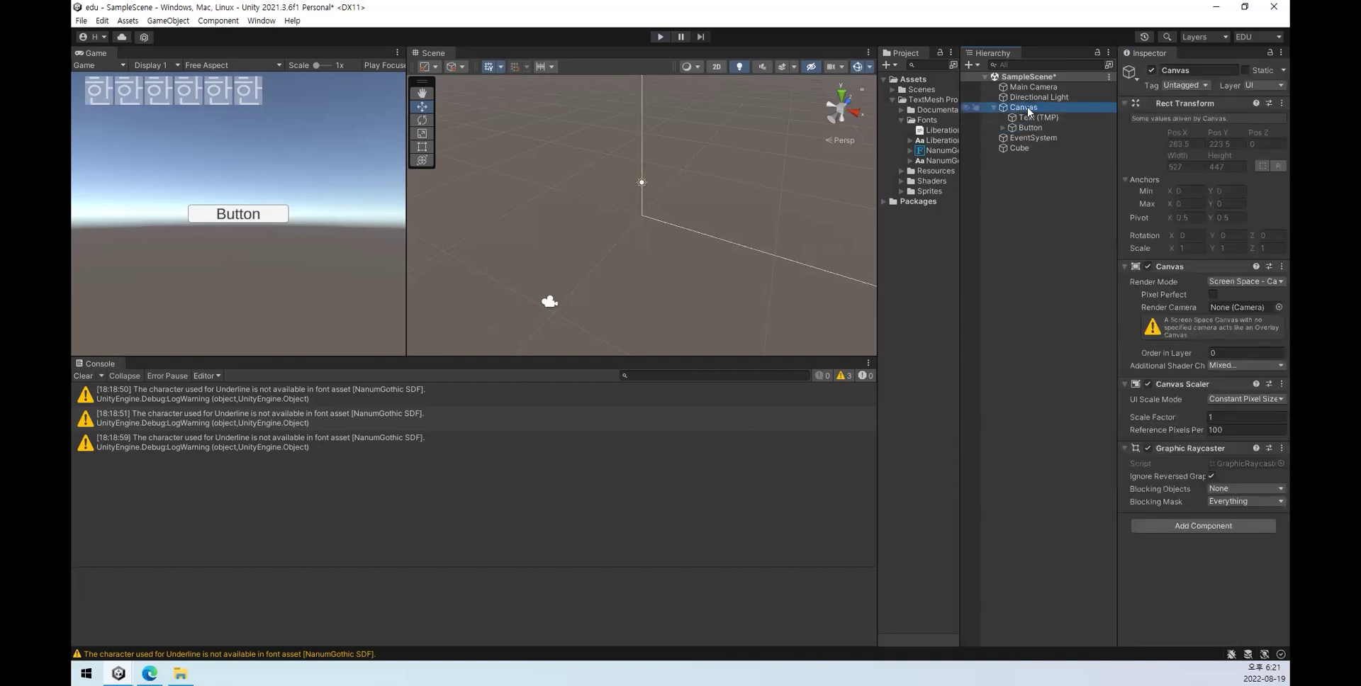
# Step: Create a second Canvas at the root of the scene
pyautogui.click(1044, 187)
pyautogui.rightClick(1045, 187)
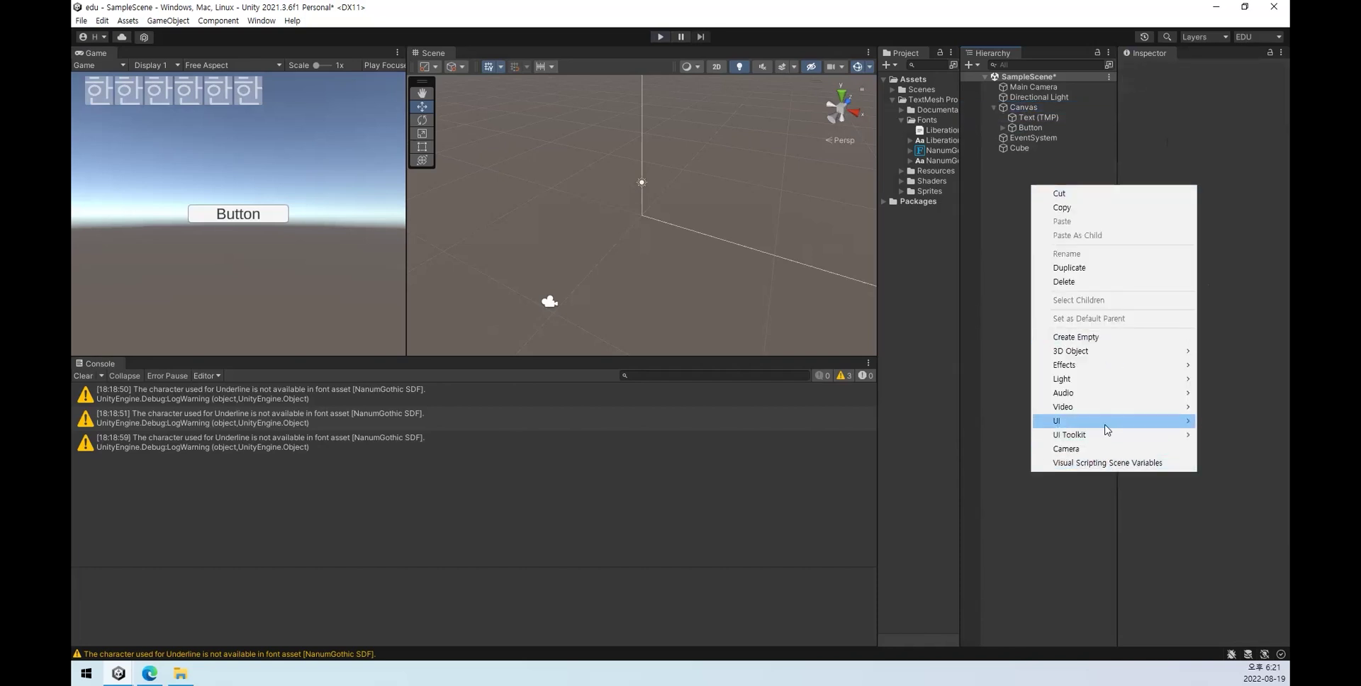
pyautogui.moveTo(1106, 421)
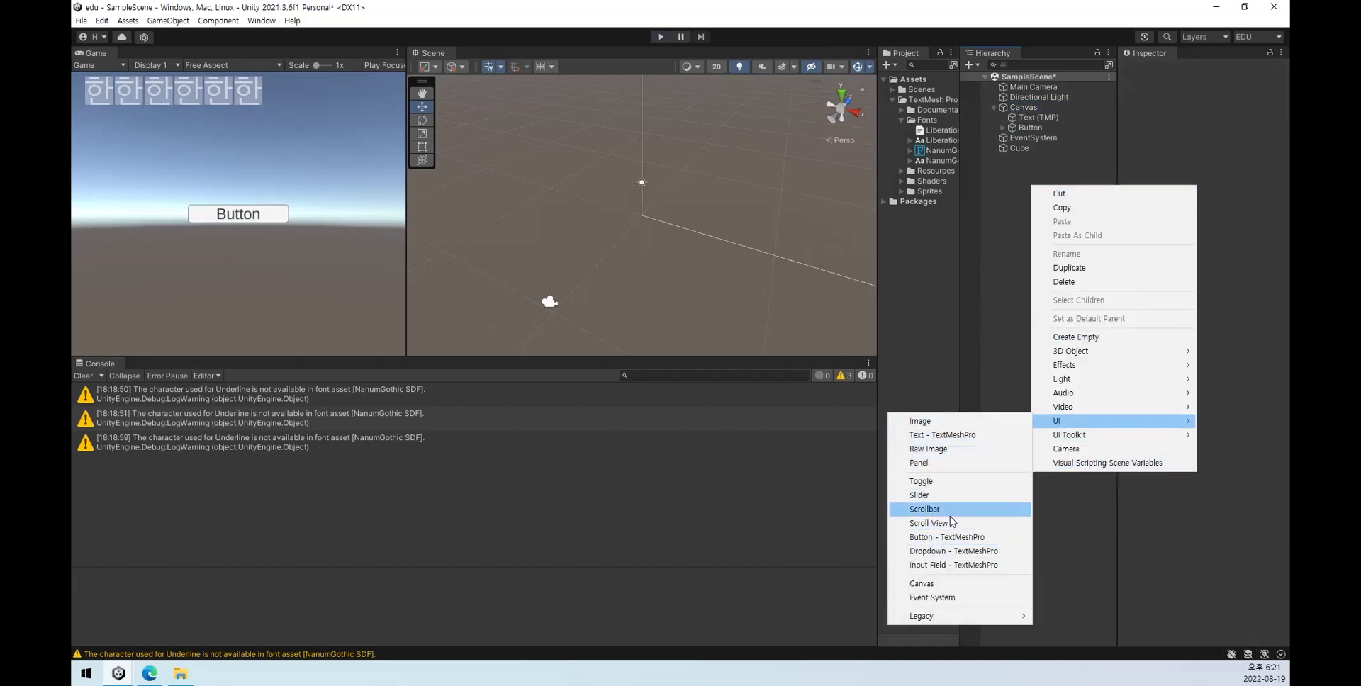
pyautogui.click(921, 583)
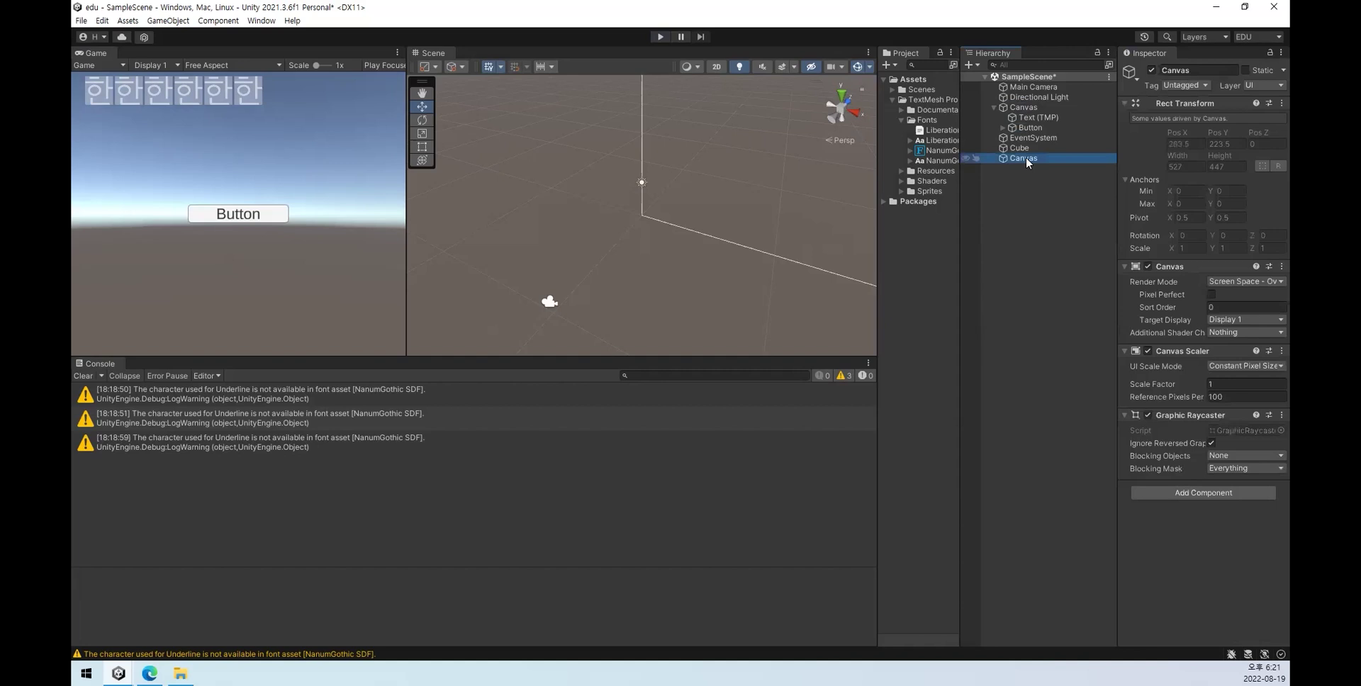
# Step: Move the Button from the first Canvas into the second Canvas and review the components of both objects
pyautogui.click(1029, 128)
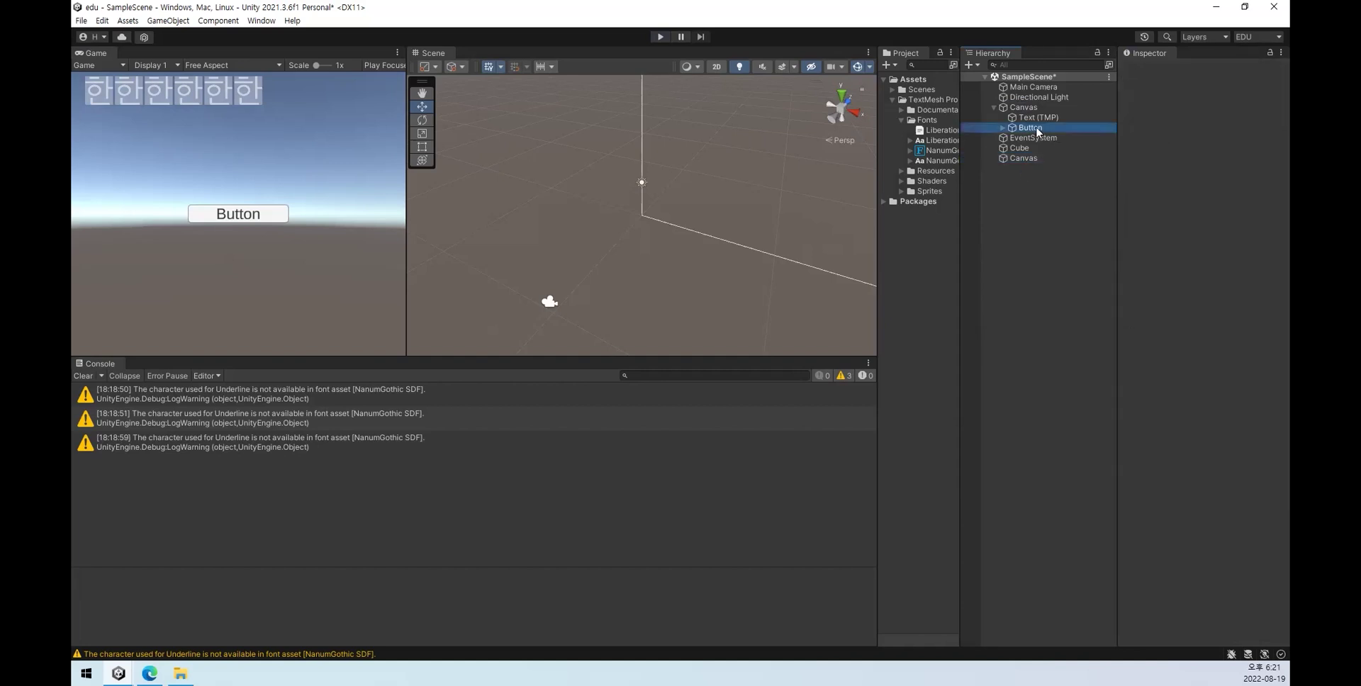
pyautogui.click(1021, 106)
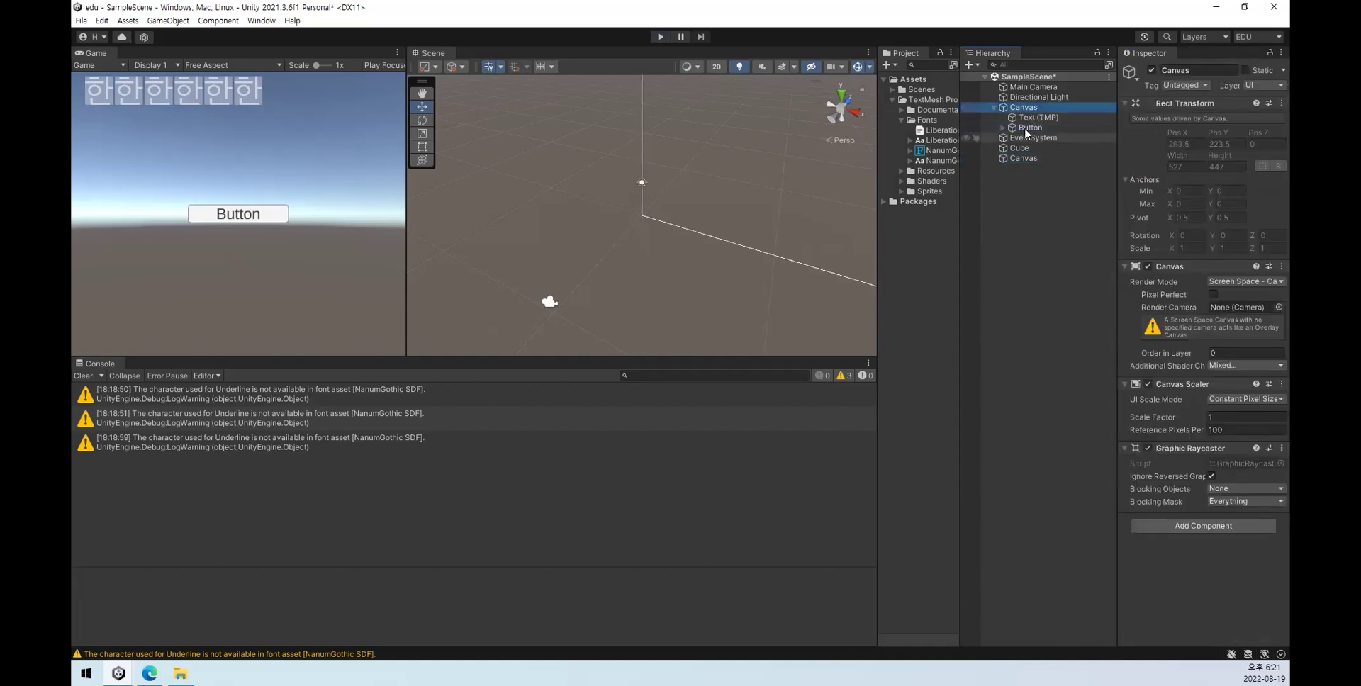
pyautogui.click(1024, 128)
pyautogui.moveTo(1024, 128)
pyautogui.mouseDown()
pyautogui.moveTo(1010, 166)
pyautogui.moveTo(1024, 170)
pyautogui.moveTo(1034, 148)
pyautogui.mouseUp()
pyautogui.click(1033, 299)
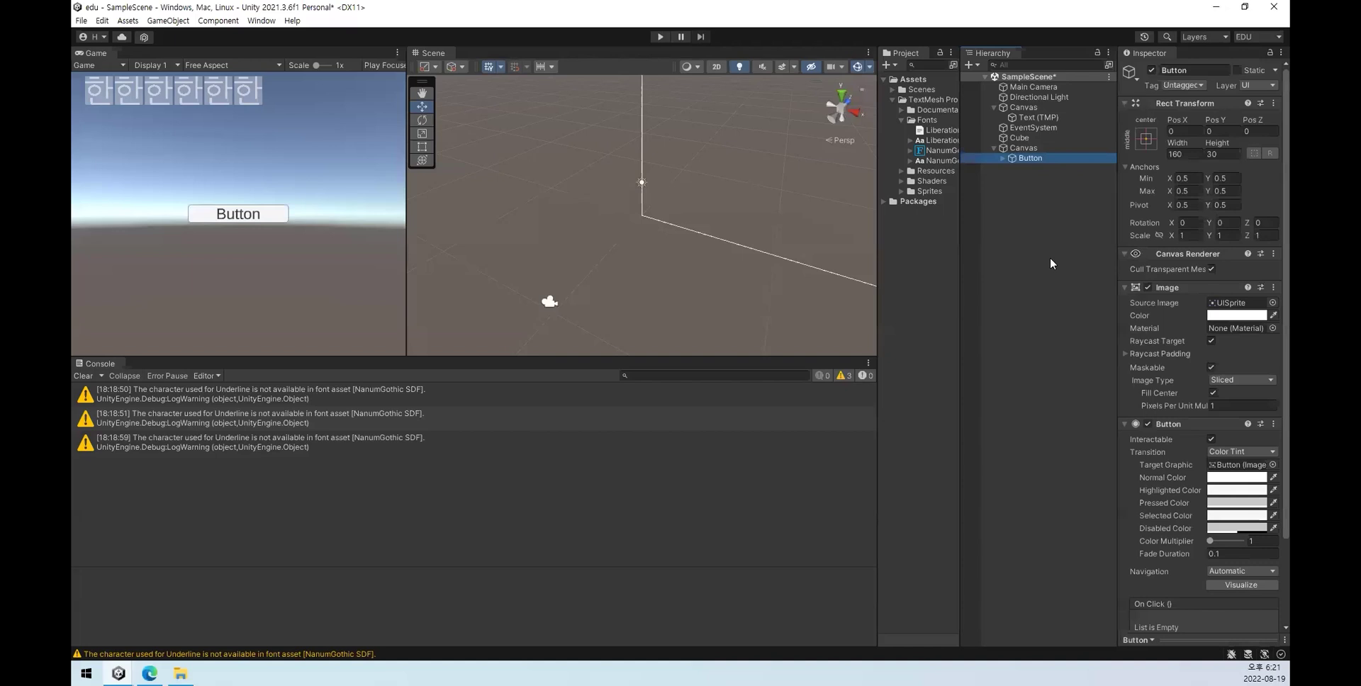
pyautogui.click(1024, 147)
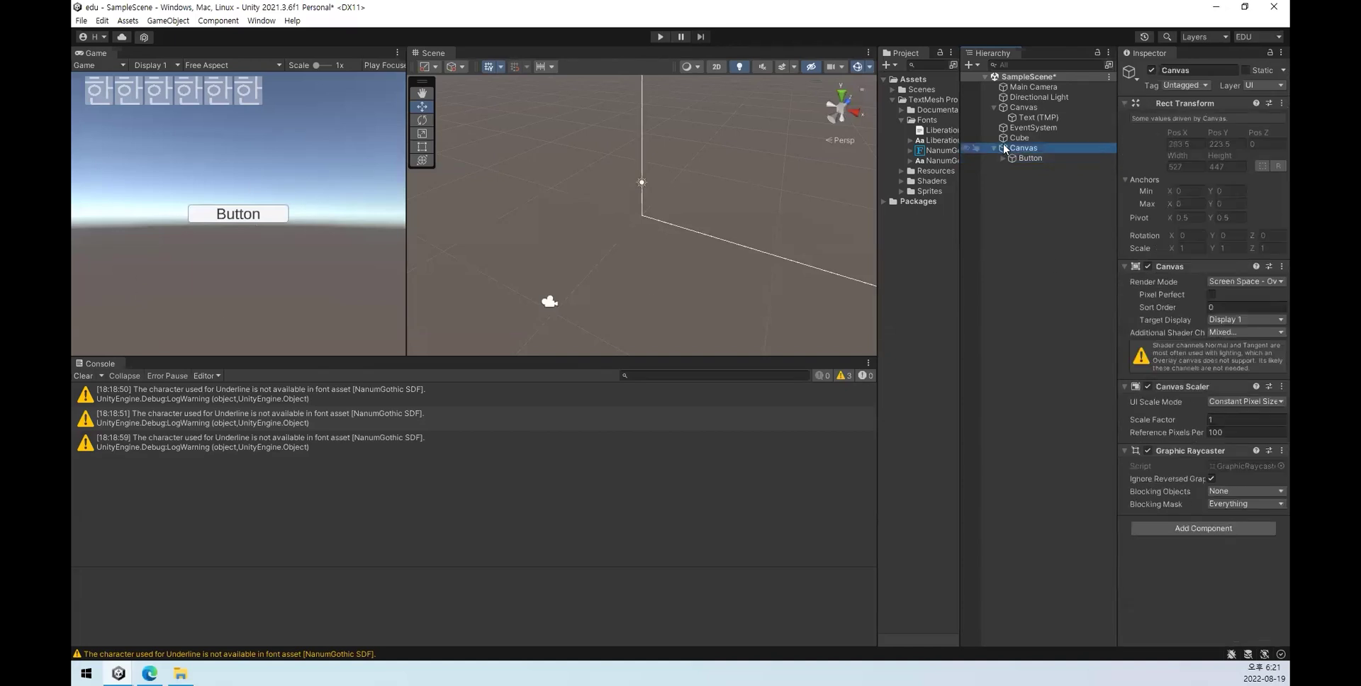
pyautogui.click(1021, 159)
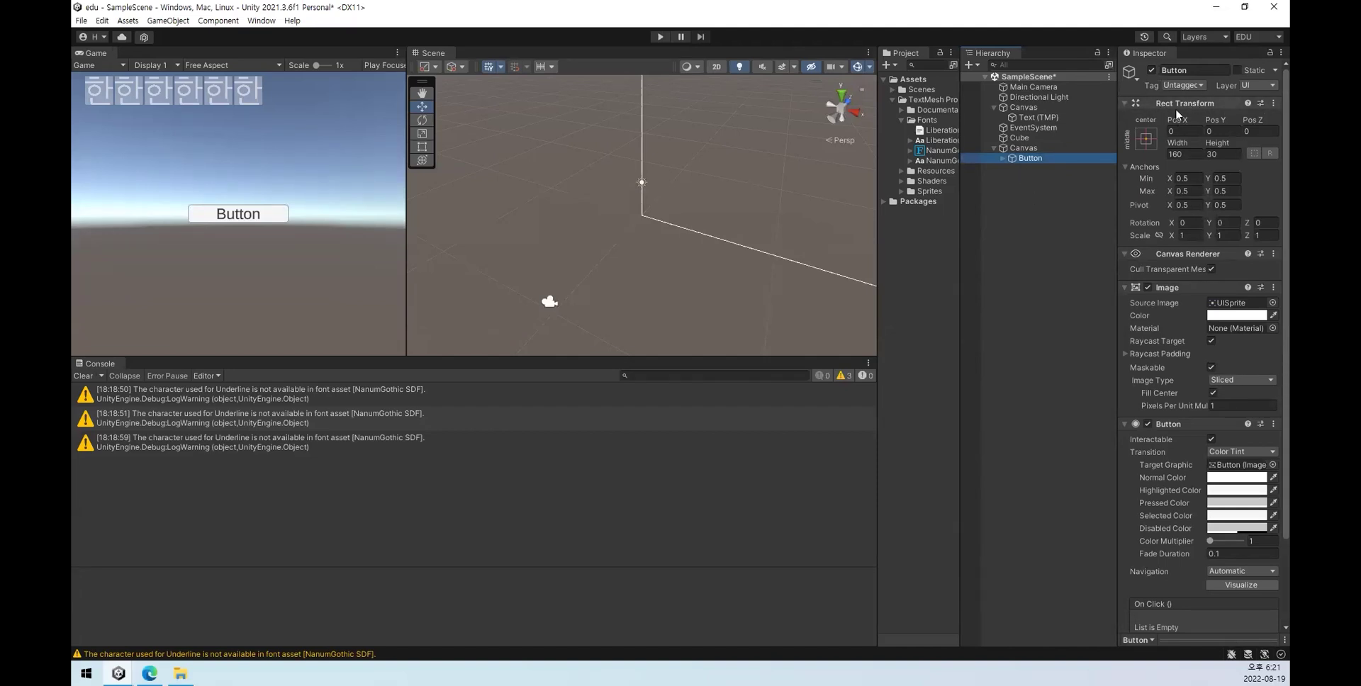
pyautogui.click(1023, 149)
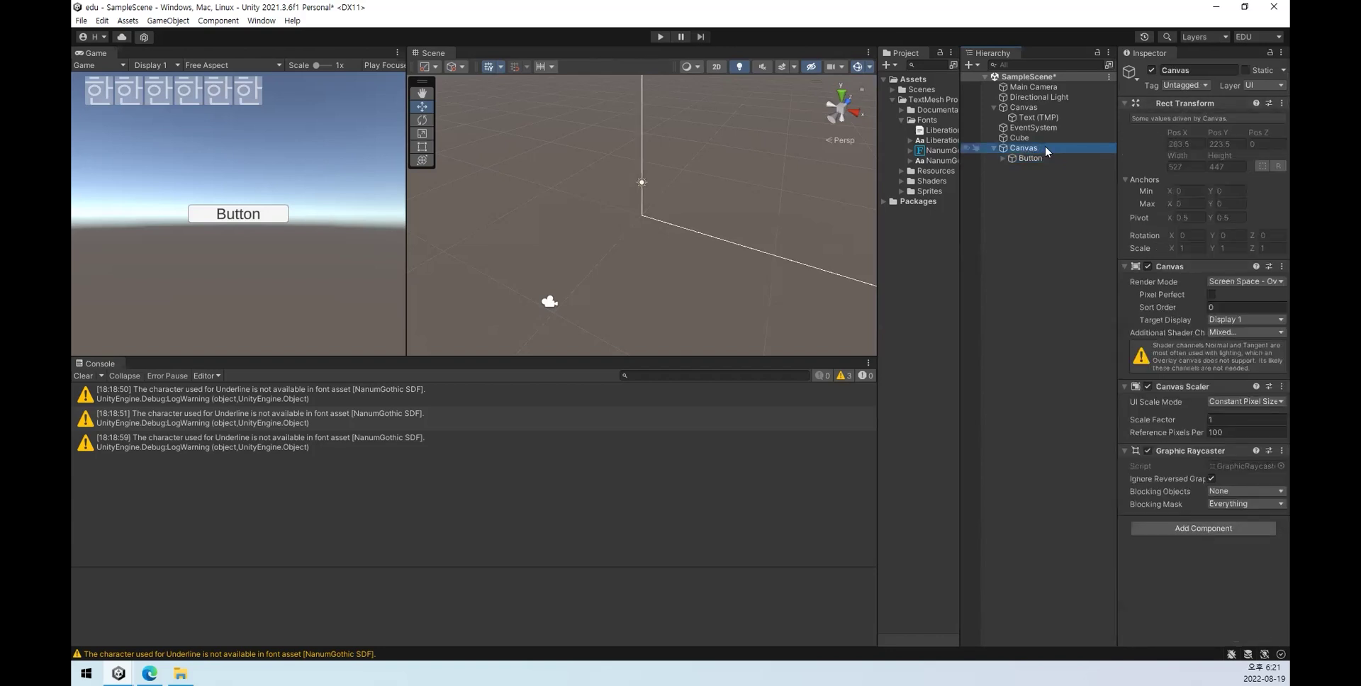
pyautogui.click(1031, 158)
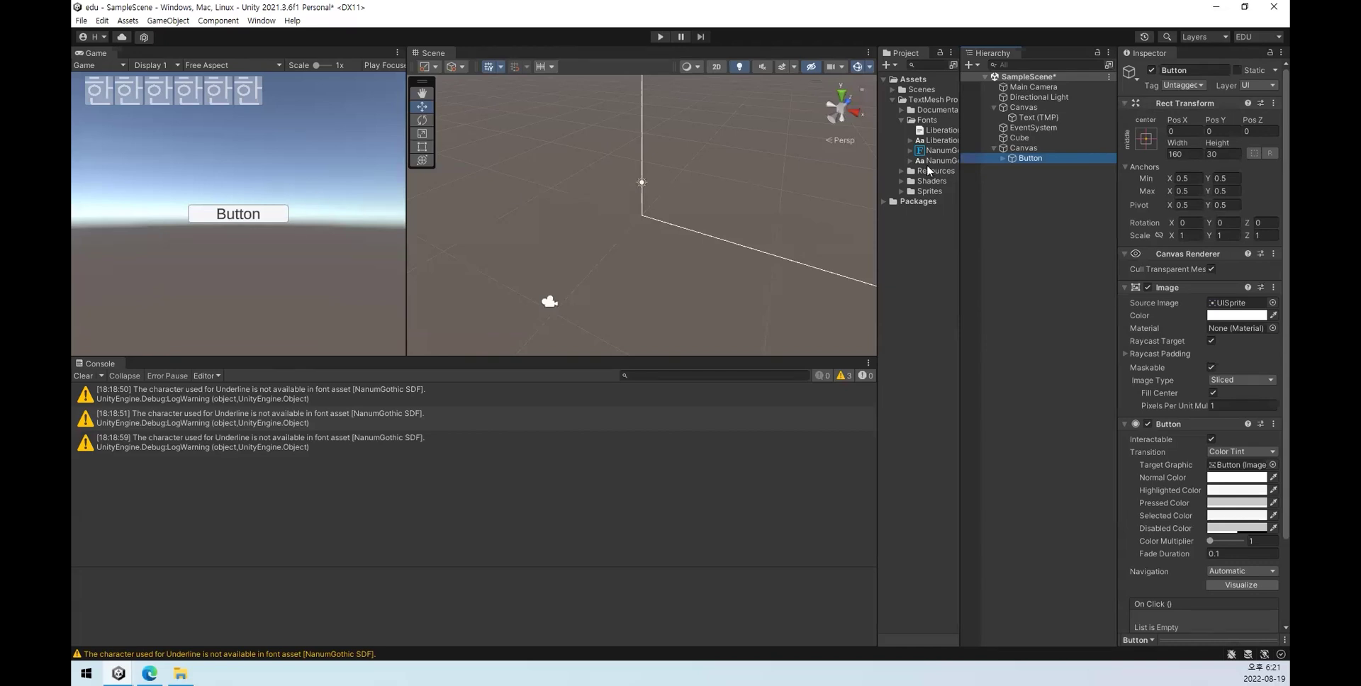
# Step: Try to add another Event System to the scene and inspect the EventSystem object
pyautogui.click(1028, 268)
pyautogui.rightClick(1027, 267)
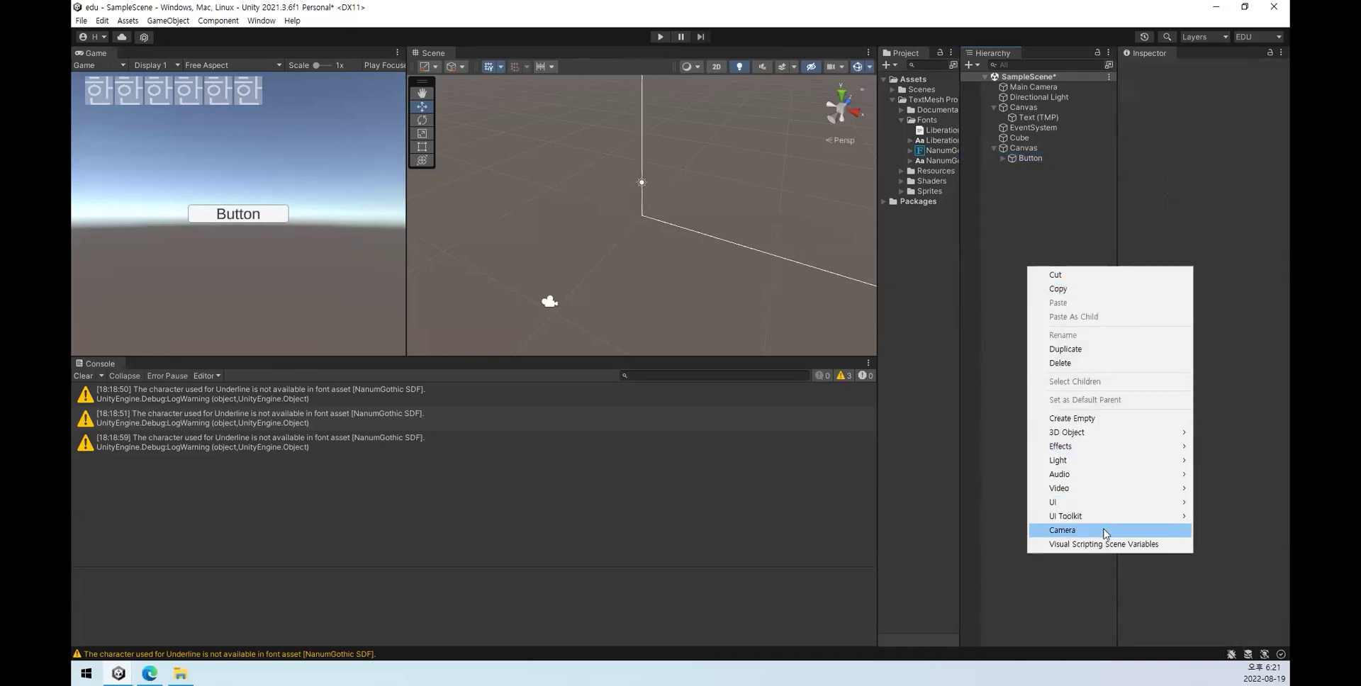
pyautogui.moveTo(1104, 503)
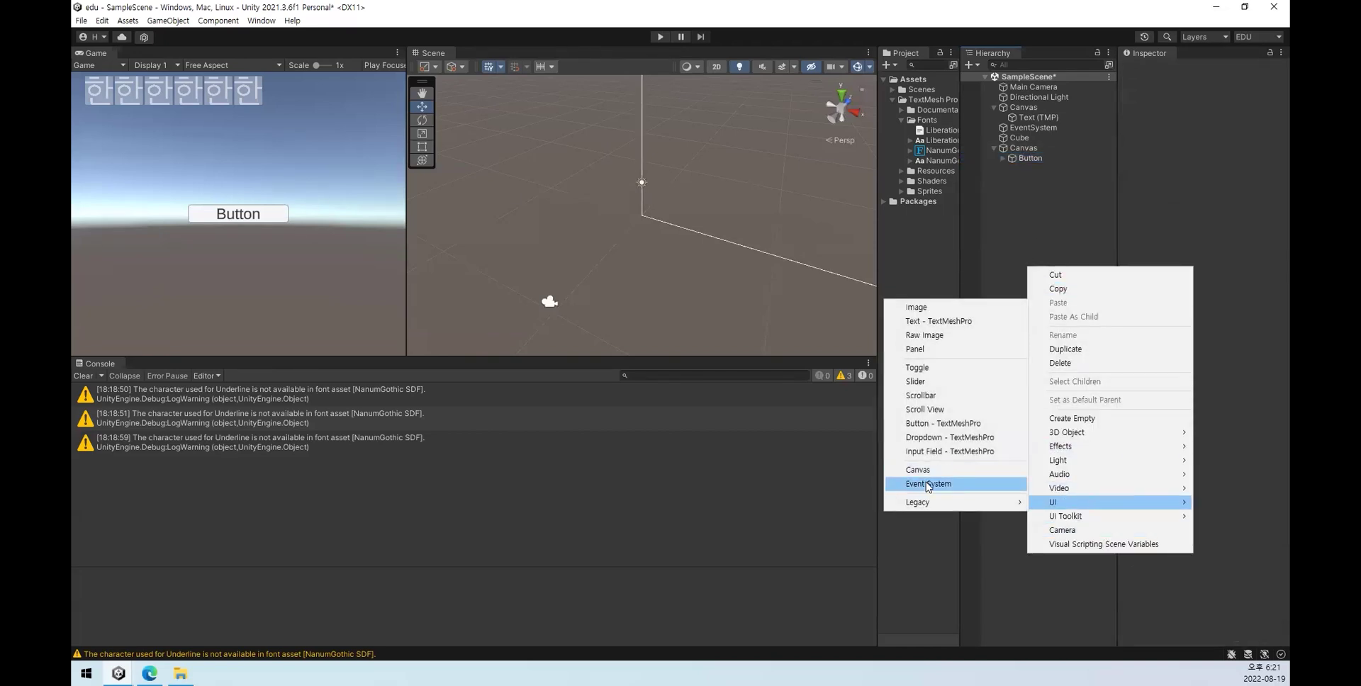
pyautogui.click(1015, 280)
pyautogui.click(1037, 128)
pyautogui.rightClick(1016, 260)
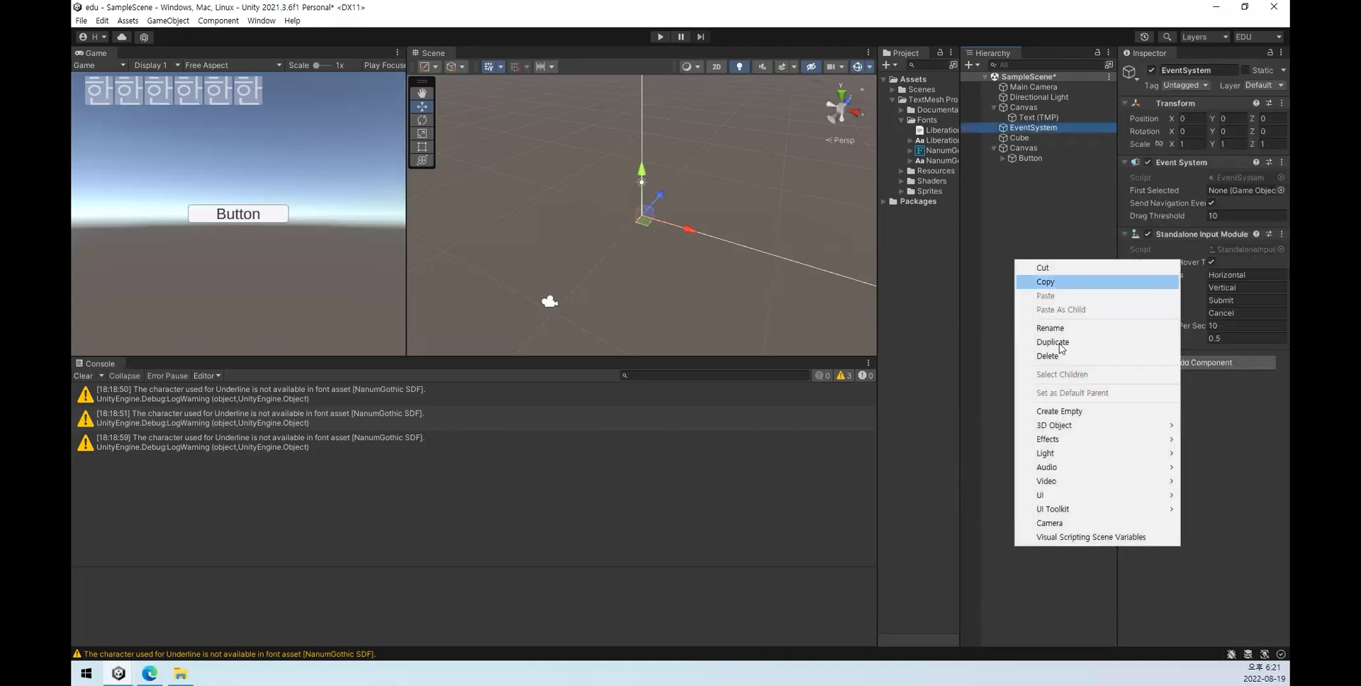
pyautogui.moveTo(1043, 496)
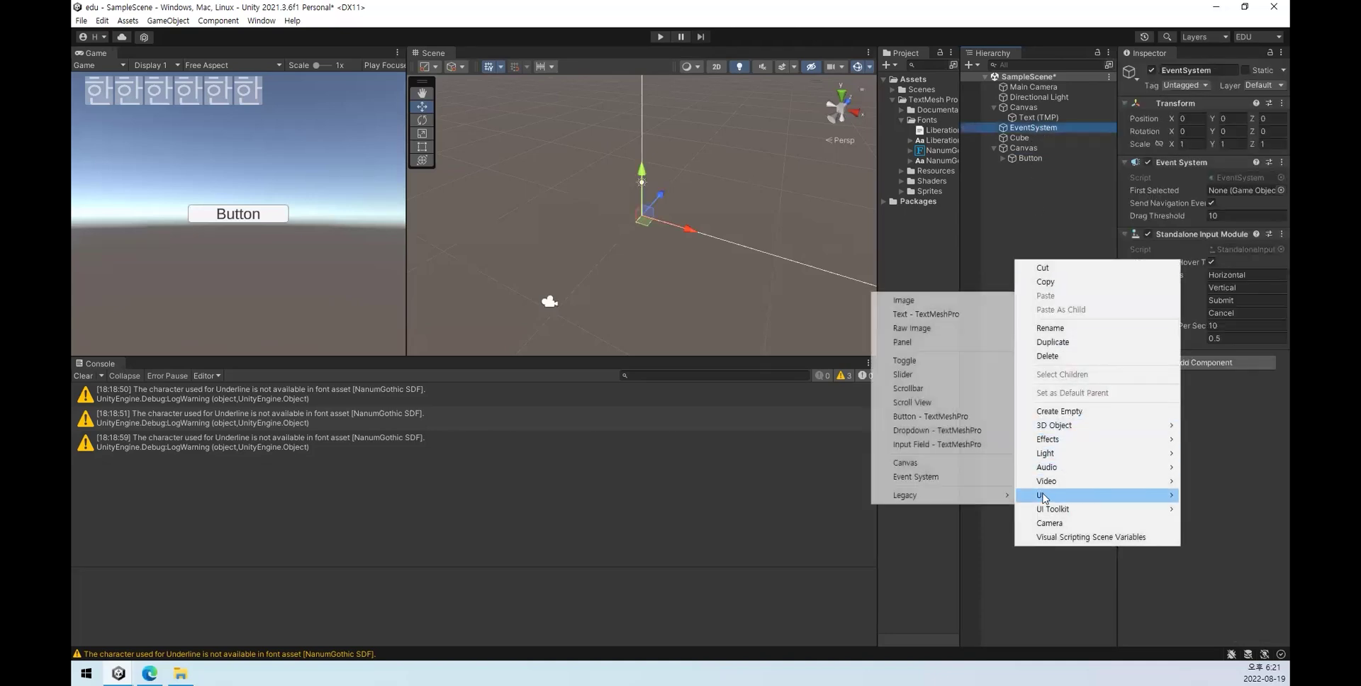
pyautogui.click(936, 479)
pyautogui.click(1057, 127)
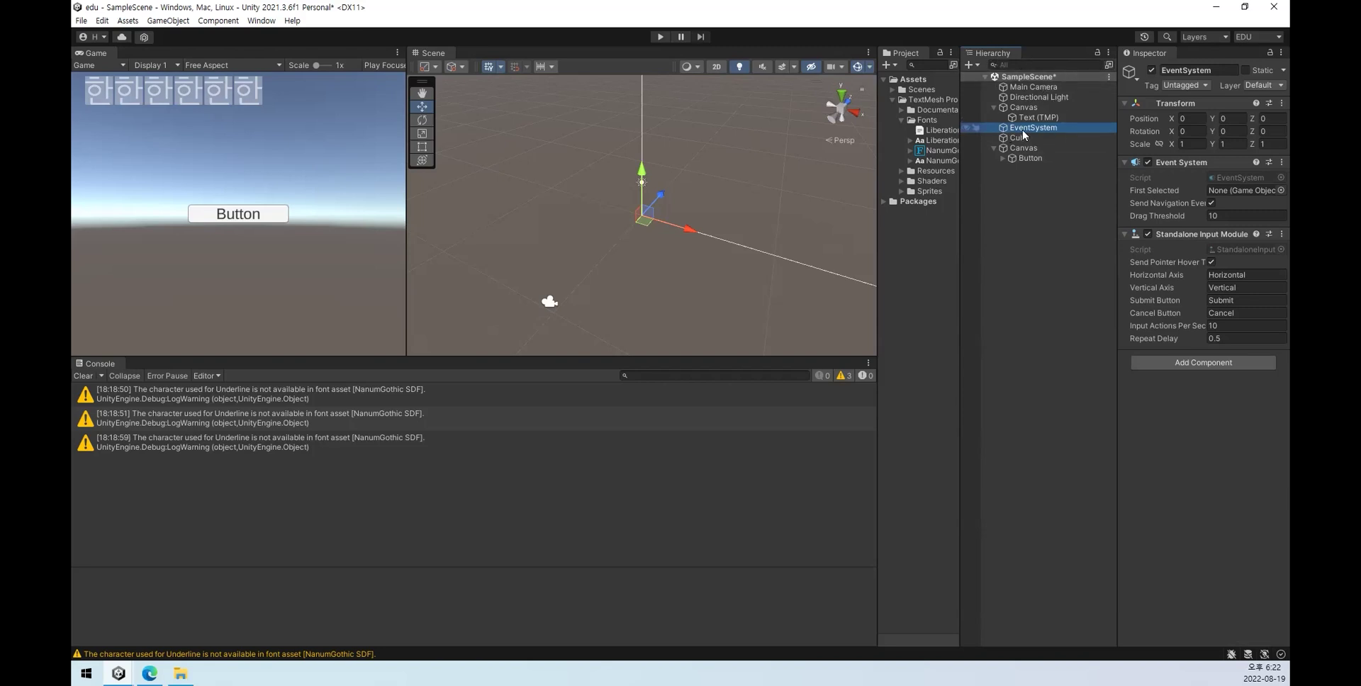
pyautogui.click(1024, 148)
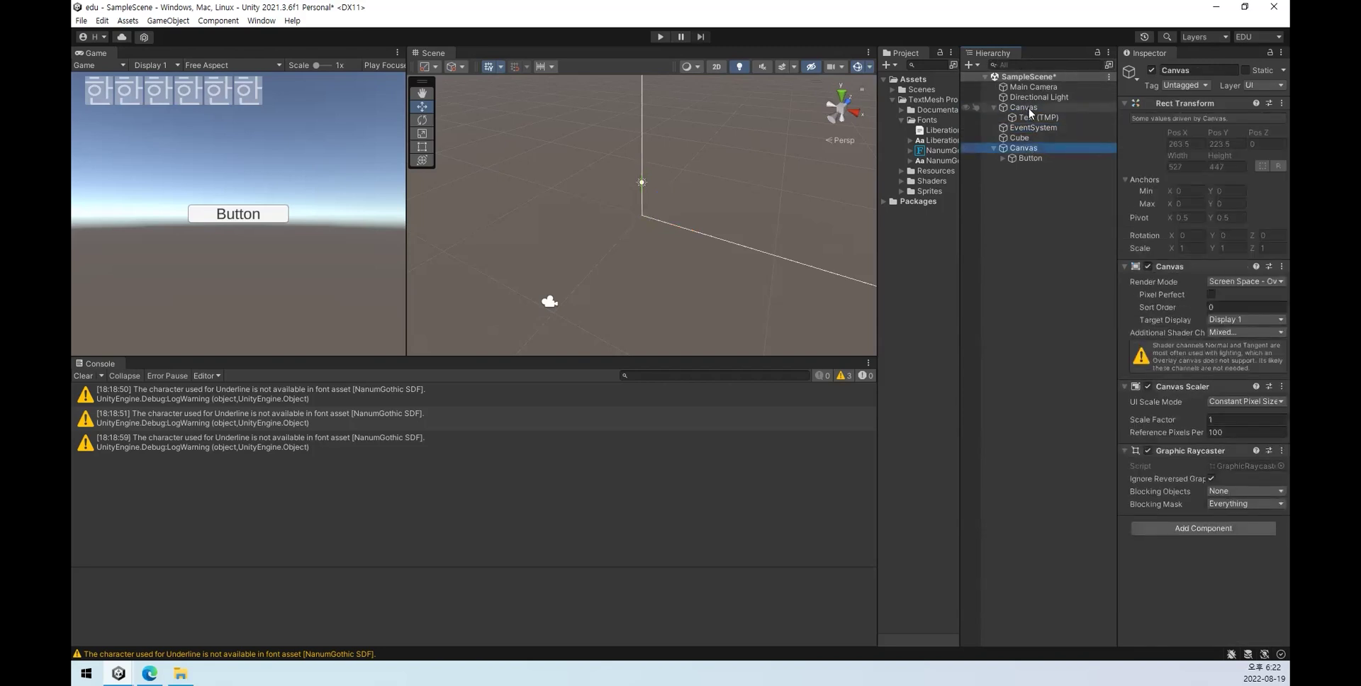
pyautogui.rightClick(1011, 228)
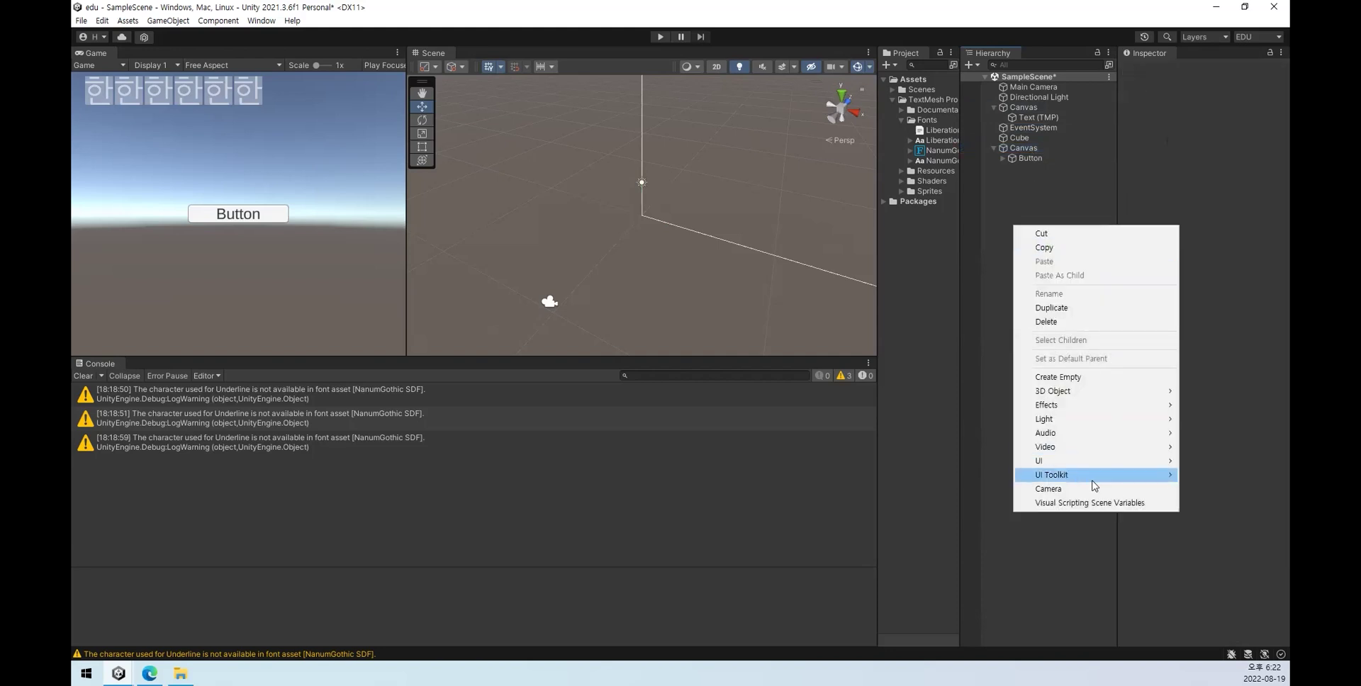
pyautogui.moveTo(1094, 460)
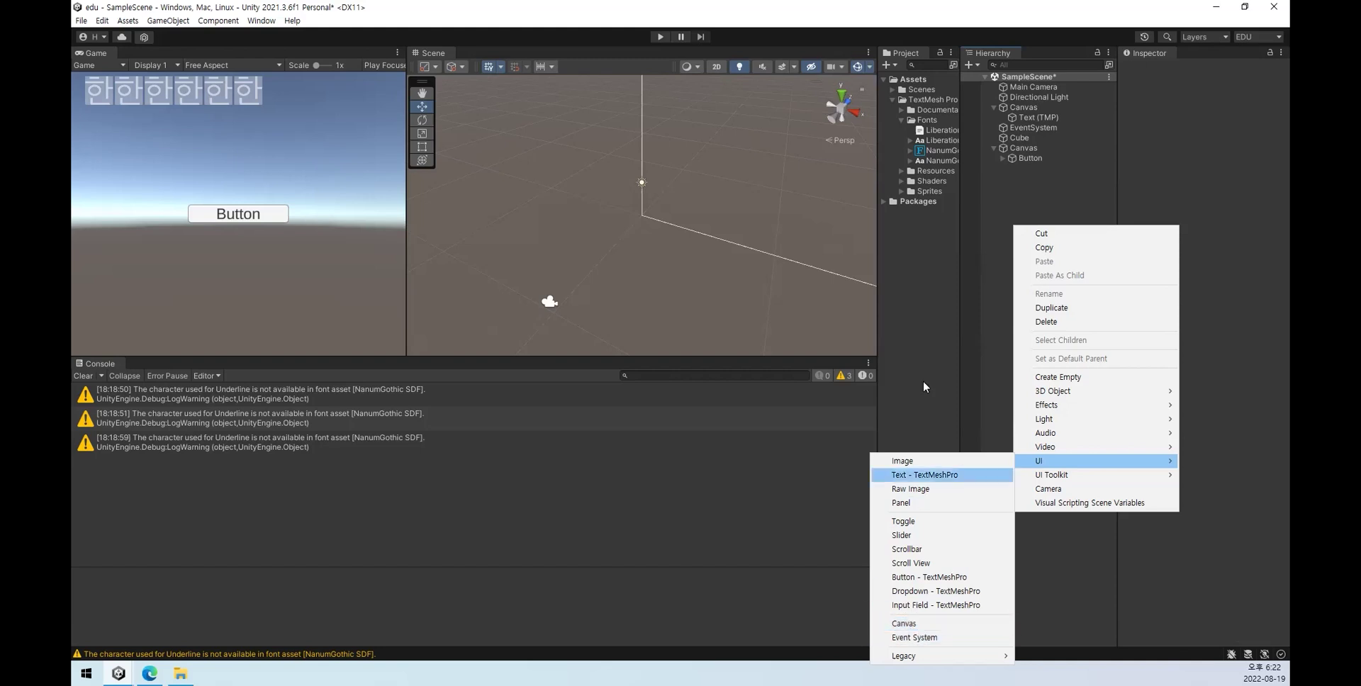
pyautogui.click(1018, 194)
# Step: Delete the second Canvas with its Button, the original Canvas with its text, and the EventSystem
pyautogui.click(1021, 146)
pyautogui.press('Delete')
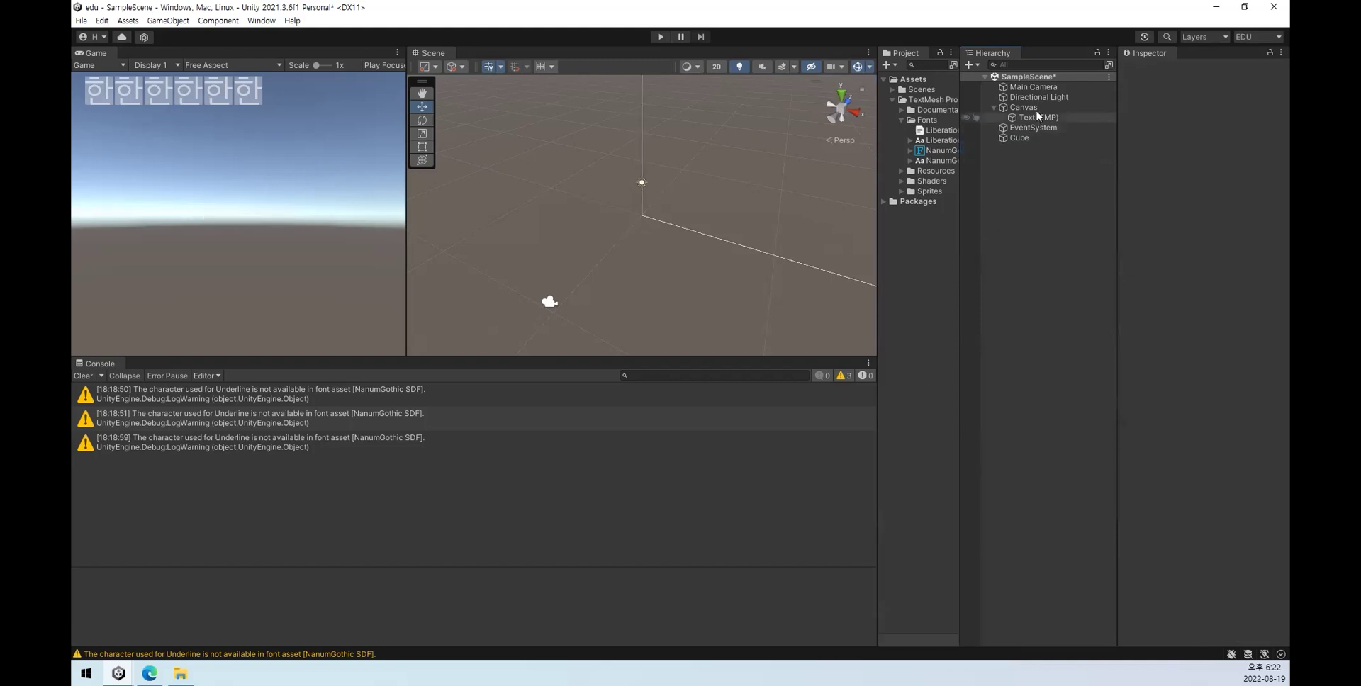
pyautogui.click(1036, 108)
pyautogui.press('Delete')
pyautogui.click(1036, 107)
pyautogui.press('Delete')
# Step: Add a Text - TextMeshPro element to the scene and select its parent Canvas
pyautogui.rightClick(1021, 152)
pyautogui.moveTo(1099, 387)
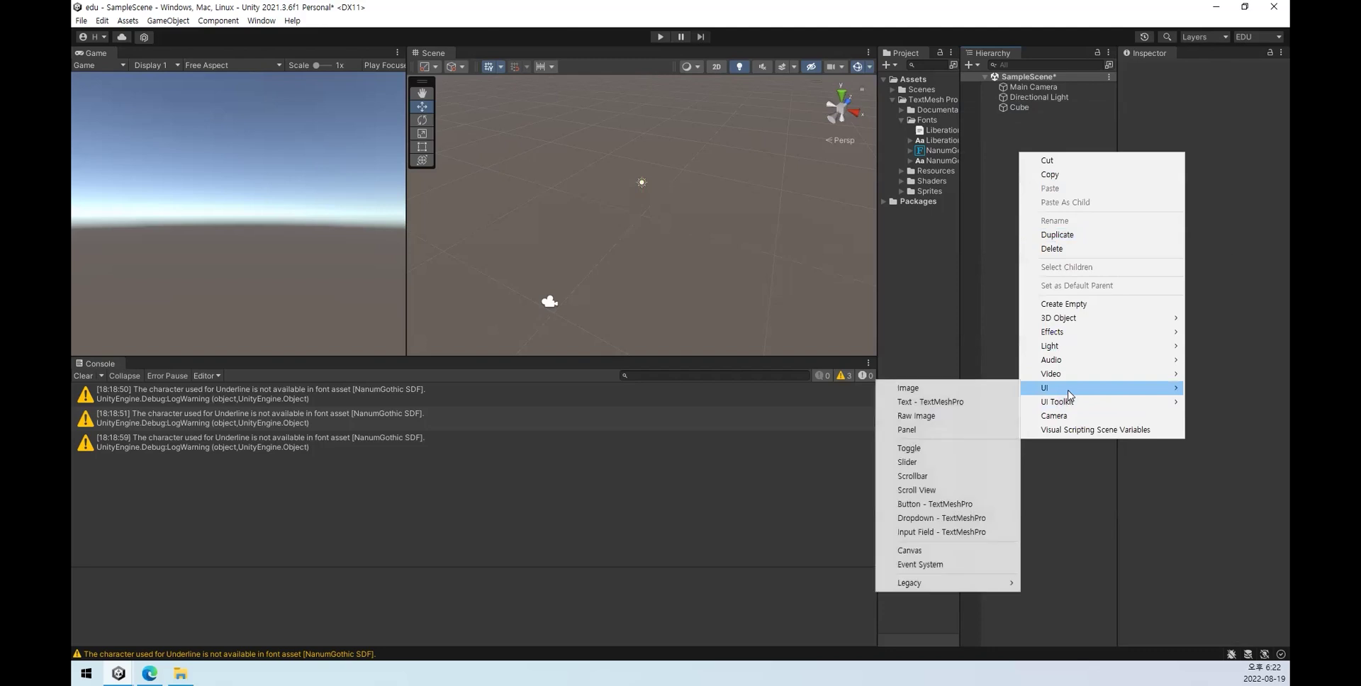
pyautogui.click(922, 403)
pyautogui.click(1031, 118)
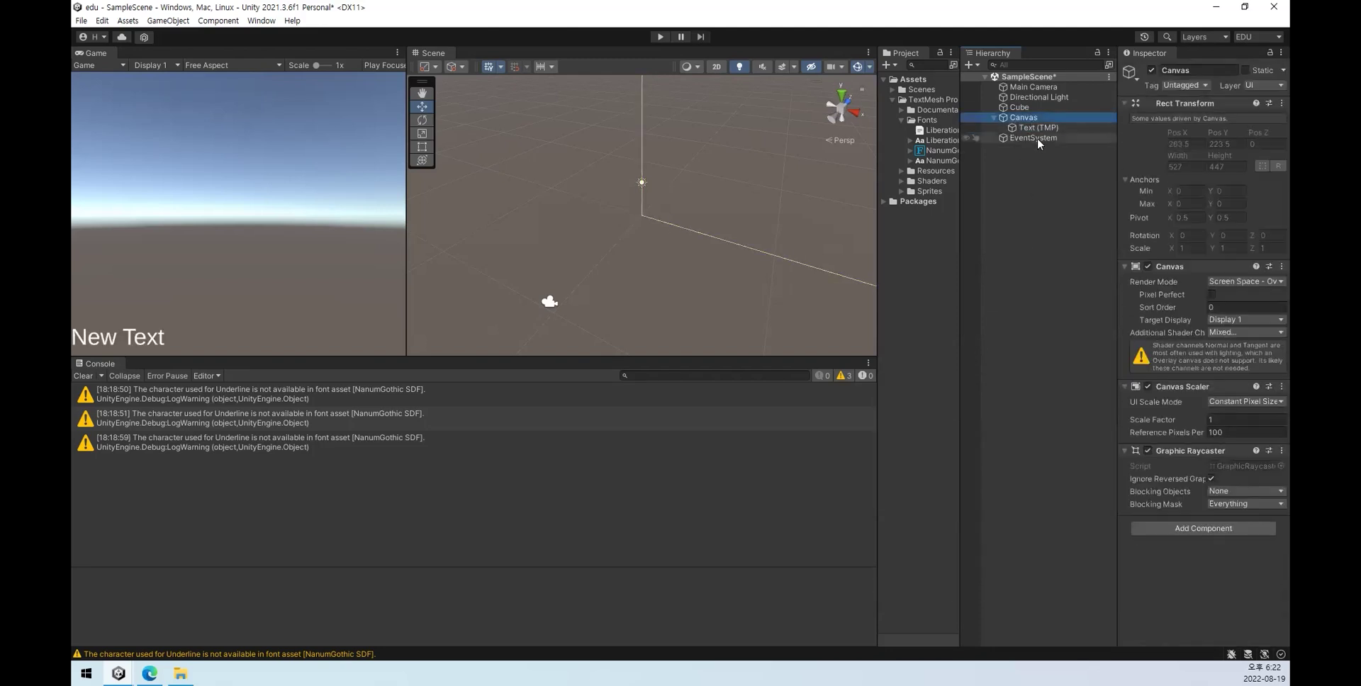
# Step: Add a Button - TextMeshPro to the scene's existing Canvas and inspect the Canvas and the new Button
pyautogui.click(1034, 138)
pyautogui.click(1044, 207)
pyautogui.rightClick(1029, 224)
pyautogui.moveTo(1094, 459)
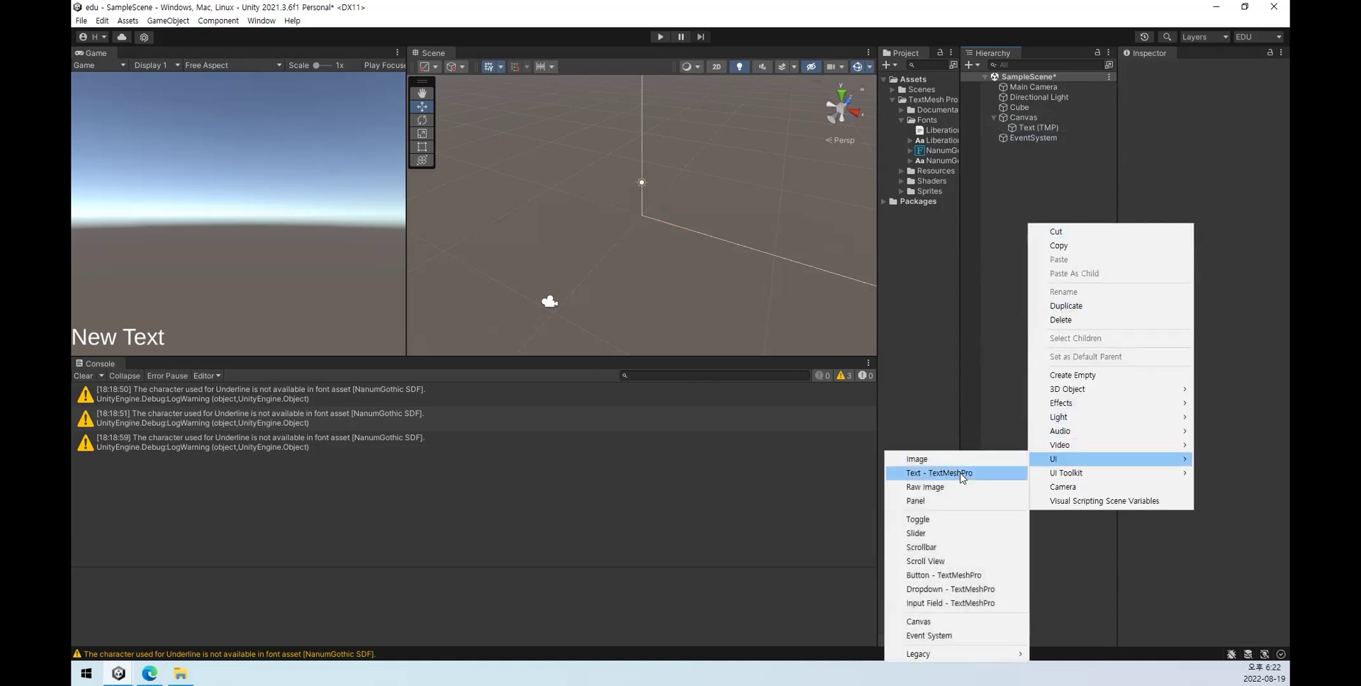
pyautogui.click(957, 577)
pyautogui.click(1018, 117)
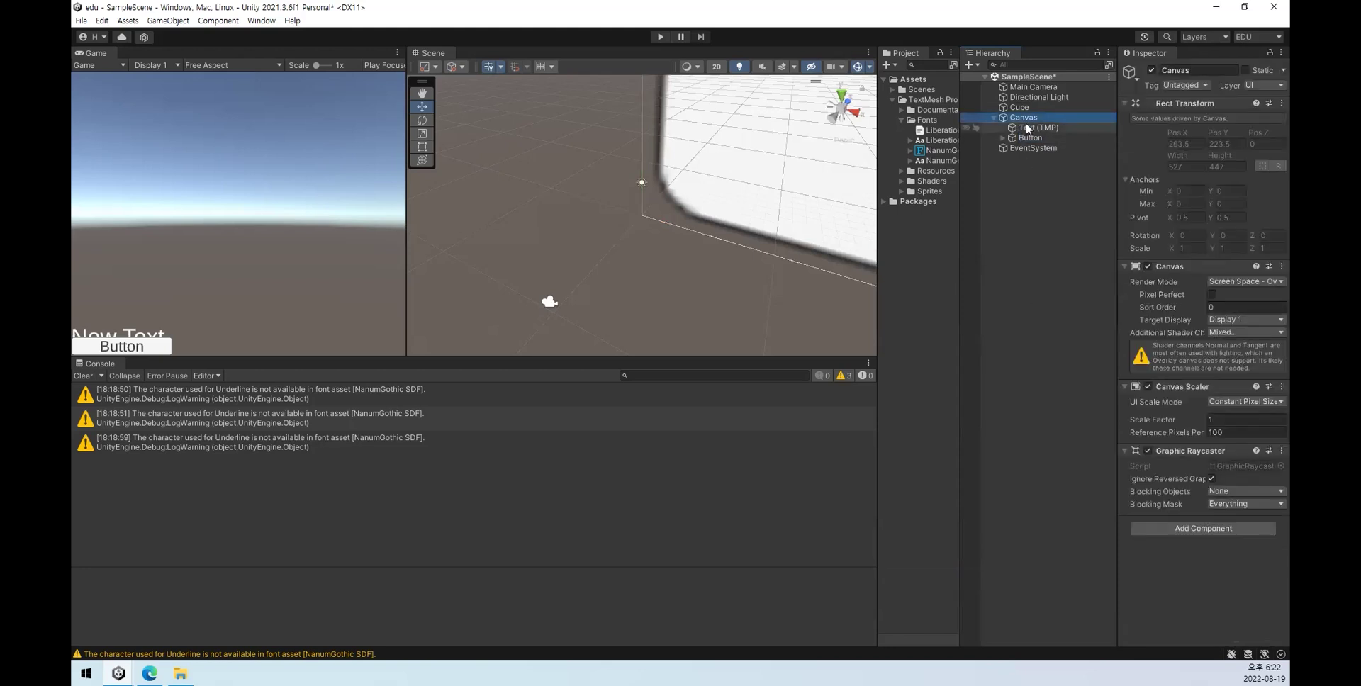
pyautogui.click(1032, 139)
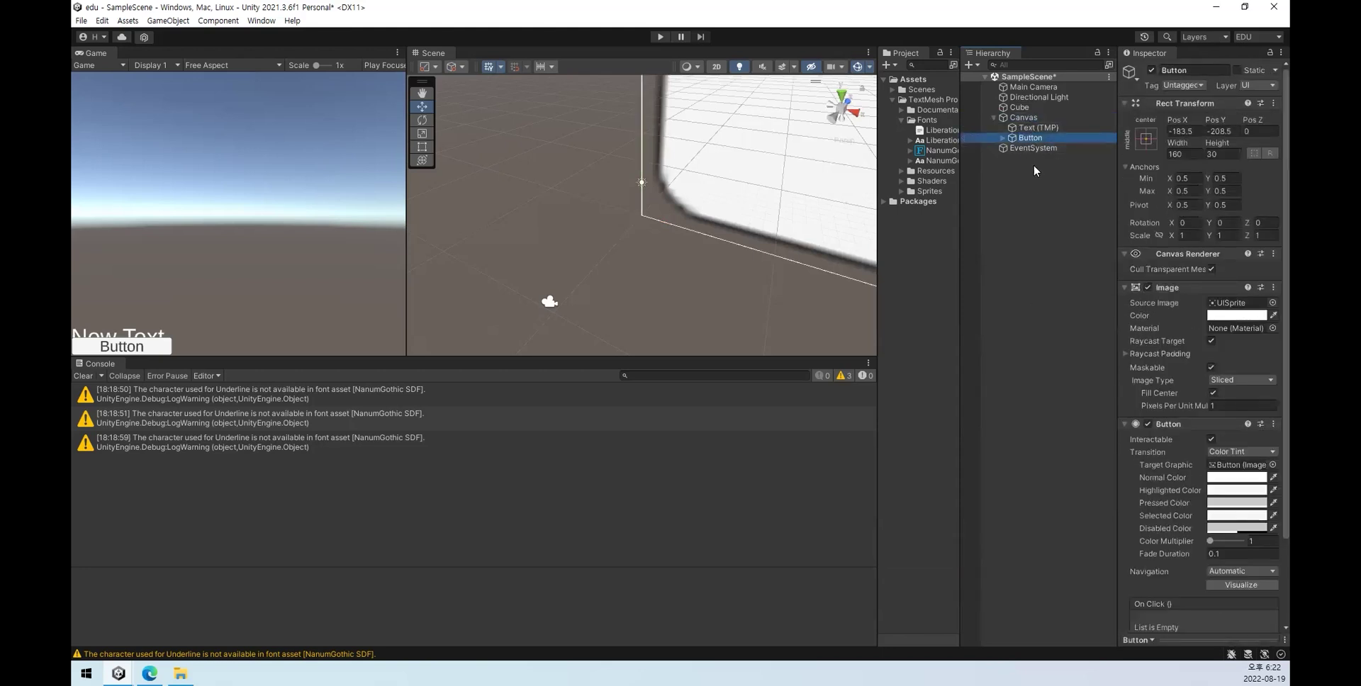
# Step: Create a second Canvas in the scene and add a Button - TextMeshPro inside it
pyautogui.rightClick(1029, 245)
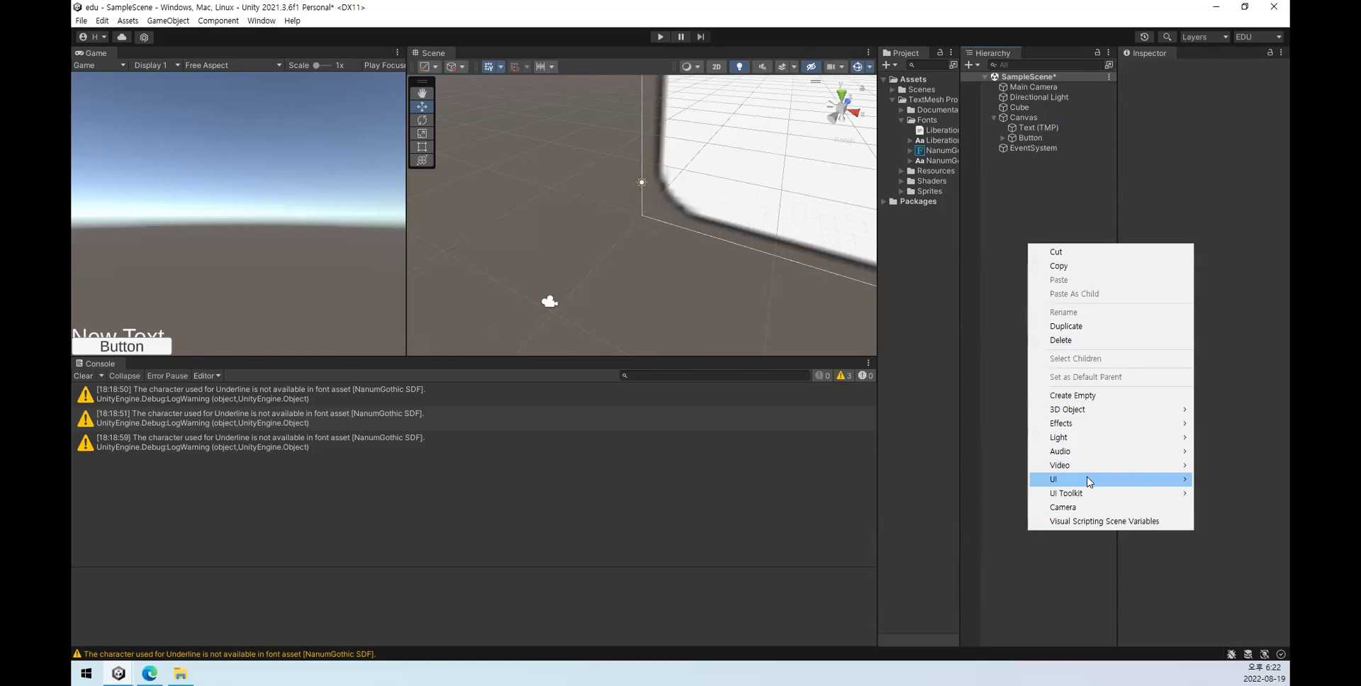
pyautogui.moveTo(1088, 480)
pyautogui.click(919, 642)
pyautogui.rightClick(1025, 160)
pyautogui.moveTo(1095, 415)
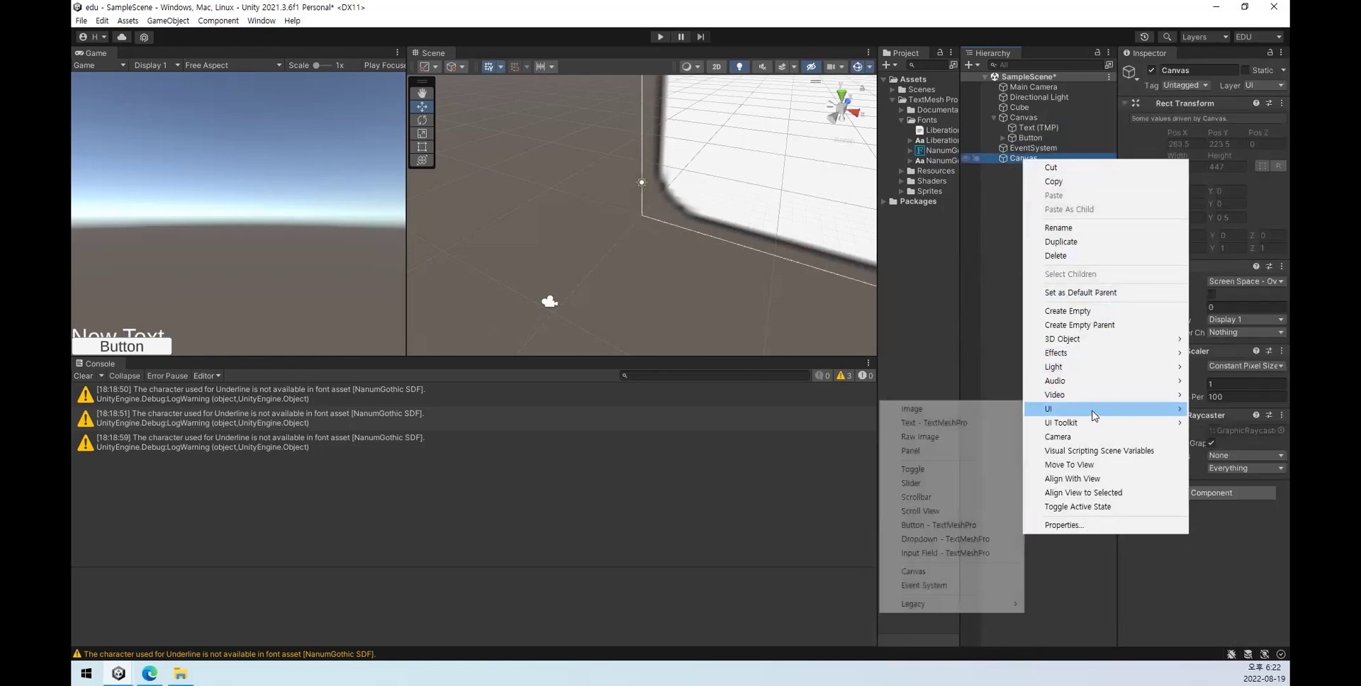
pyautogui.click(943, 525)
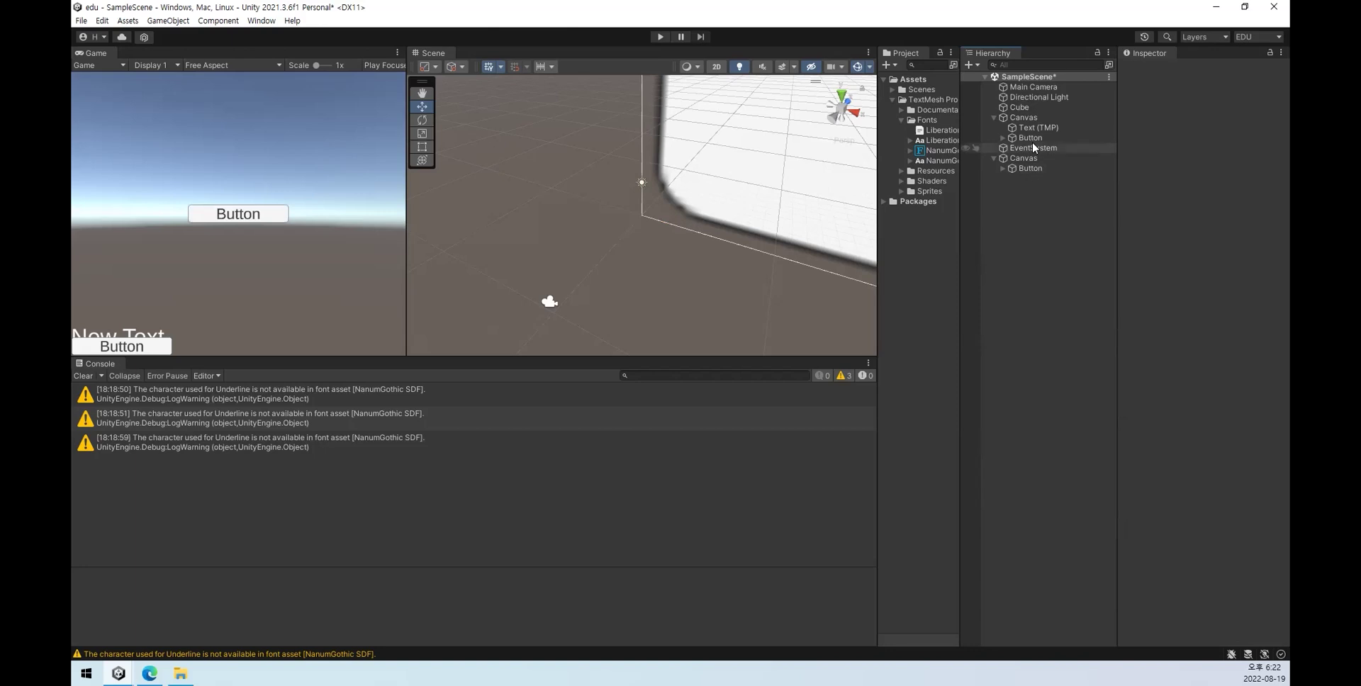
# Step: Compare the components of the two Canvases and add a Panel to the first Canvas
pyautogui.click(1026, 119)
pyautogui.click(1025, 158)
pyautogui.click(1027, 119)
pyautogui.click(1025, 158)
pyautogui.rightClick(1032, 117)
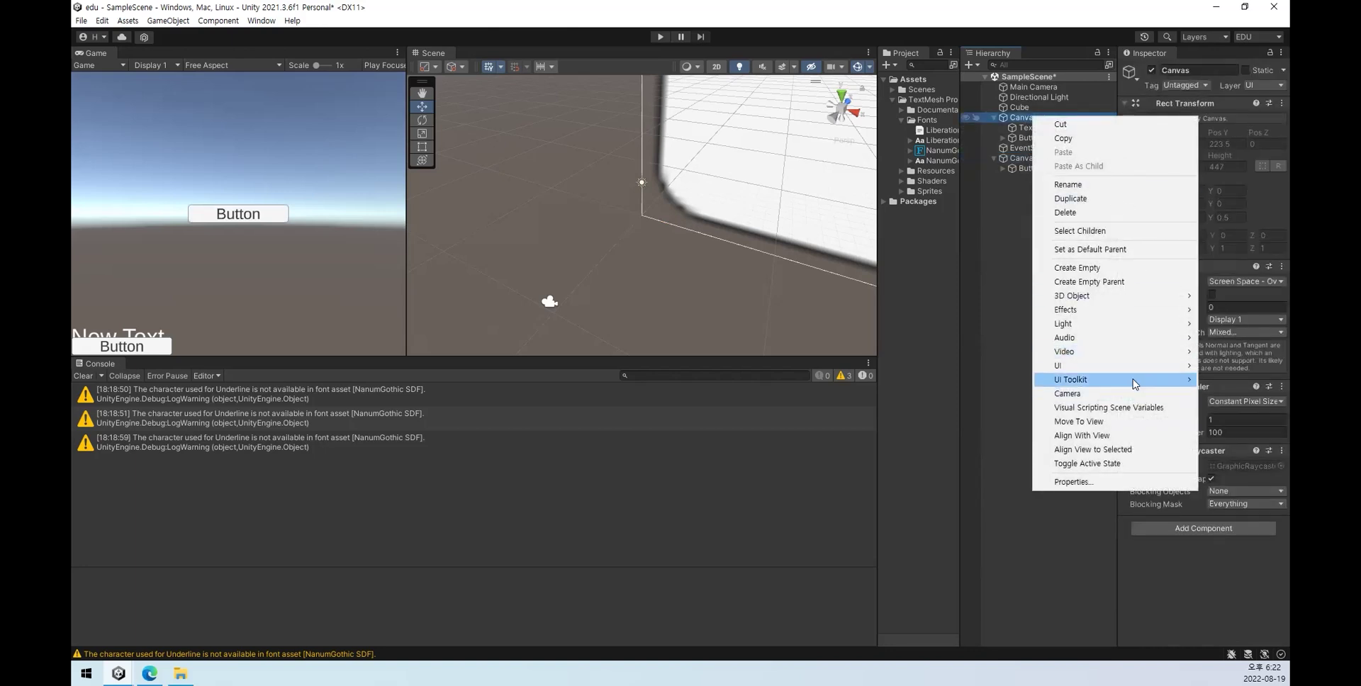
pyautogui.moveTo(1063, 365)
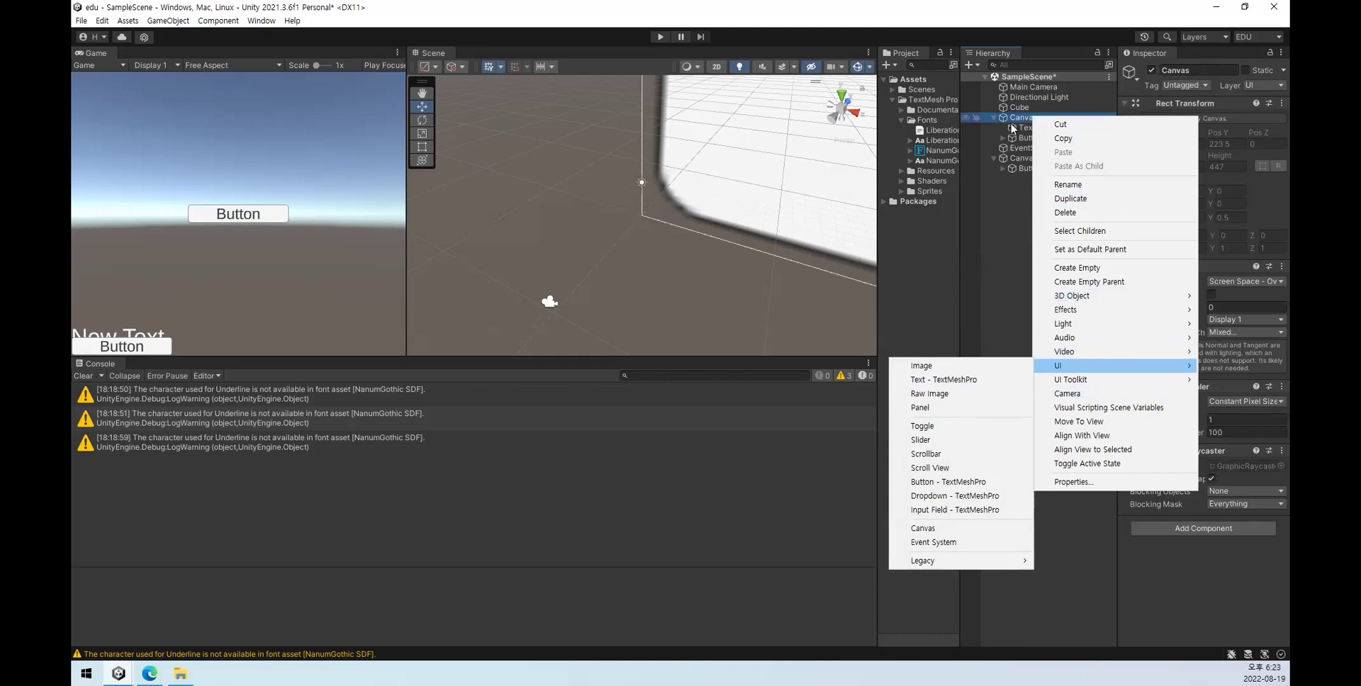
pyautogui.click(947, 408)
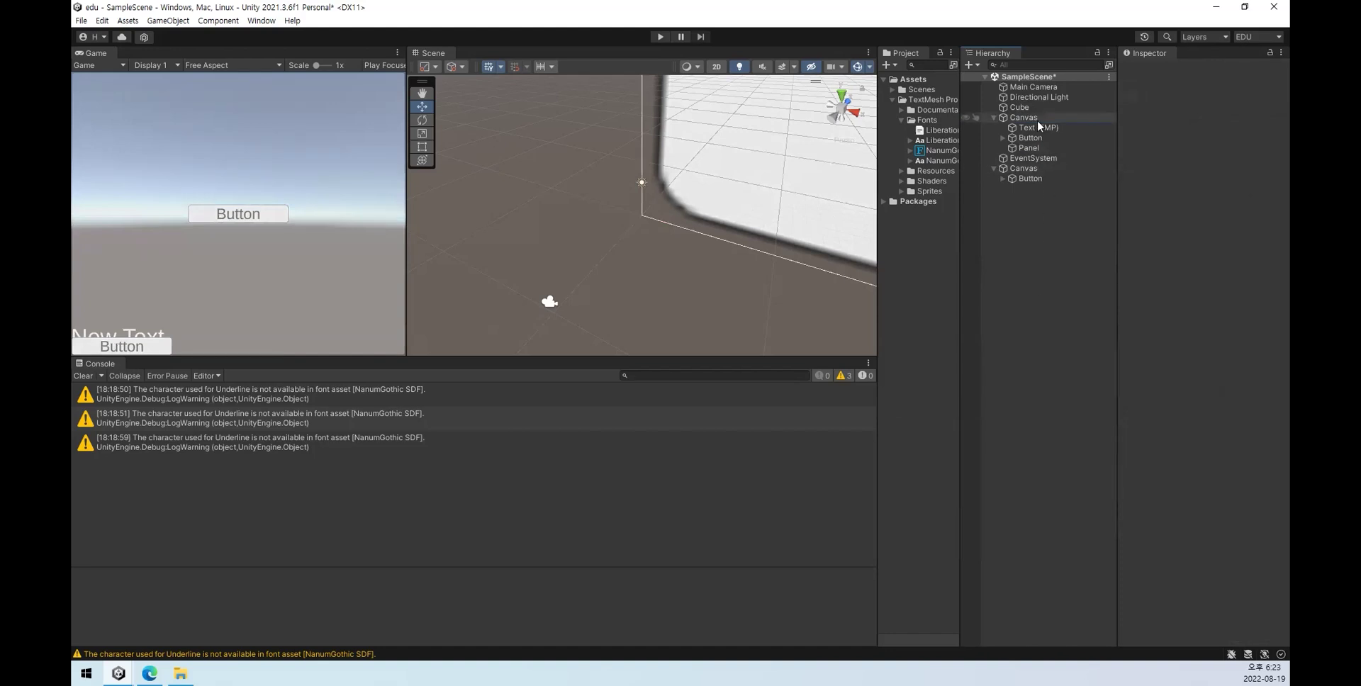
# Step: Add a UI element to the second Canvas
pyautogui.rightClick(1025, 168)
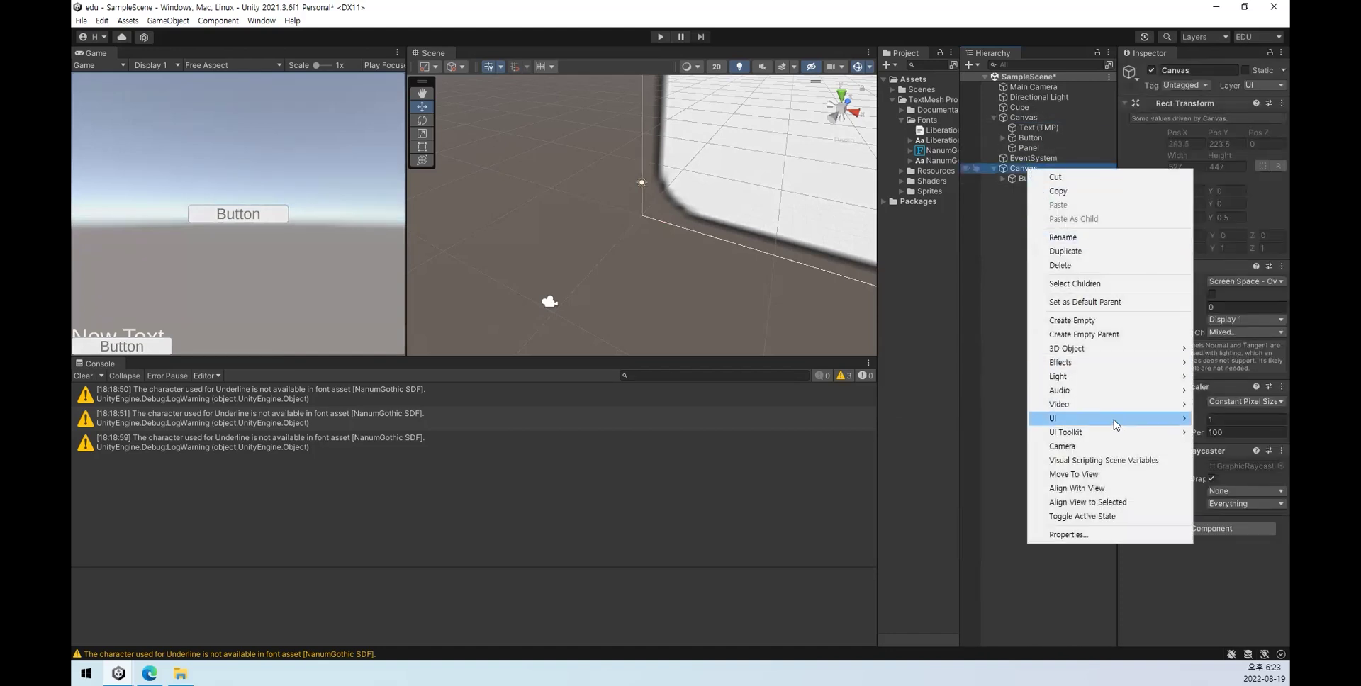
pyautogui.moveTo(1115, 424)
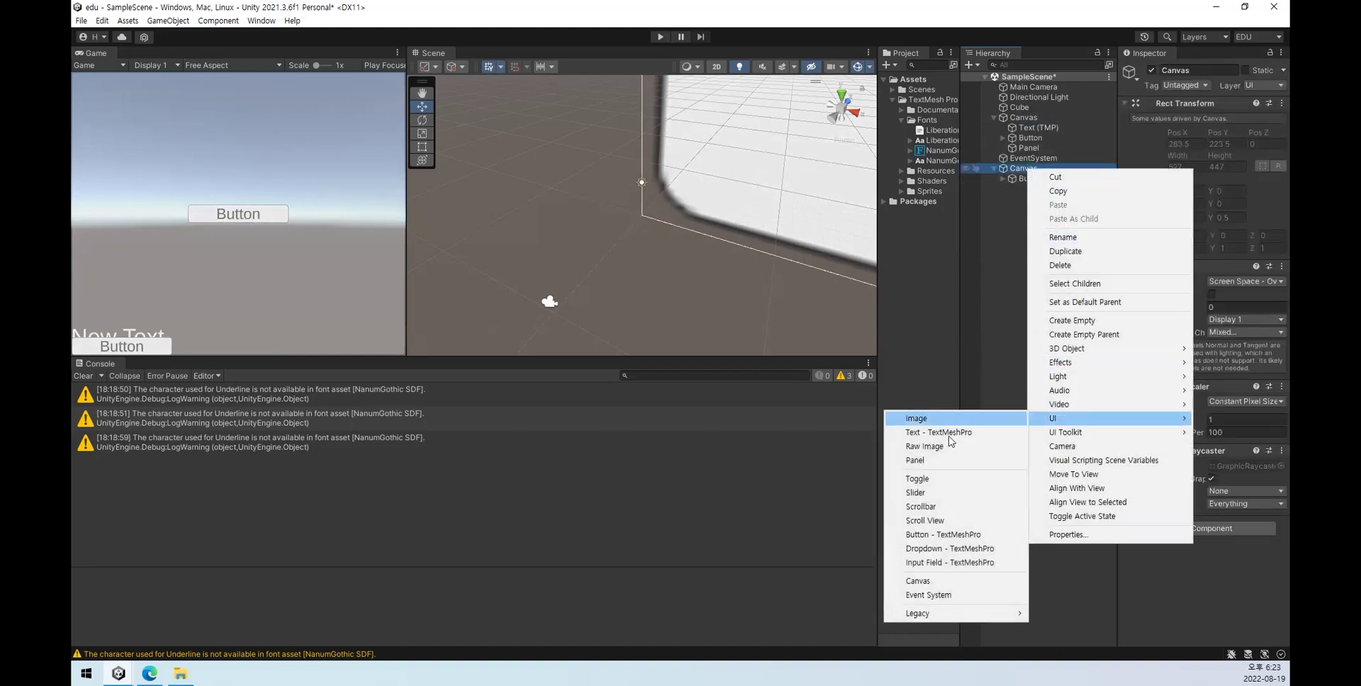
# Step: Try adding a Scrollbar under the second Canvas, and undo the addition
pyautogui.click(954, 509)
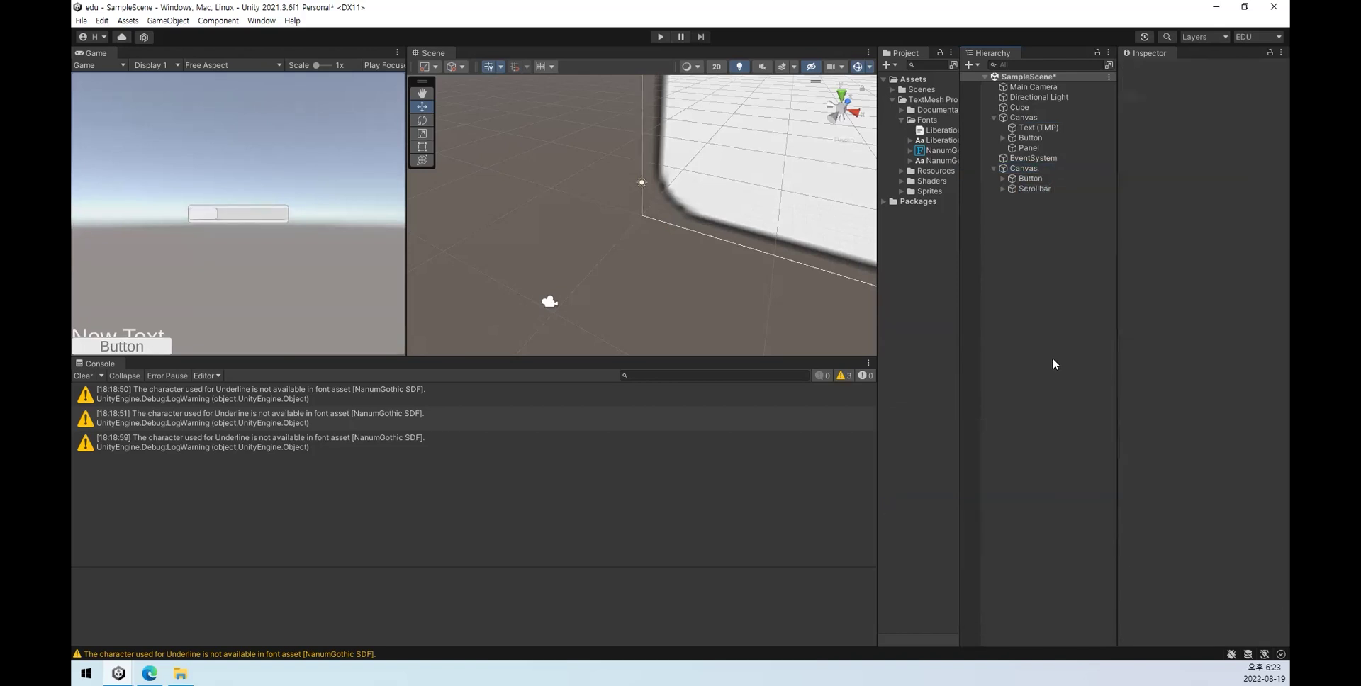
pyautogui.hotkey('ctrl', 'z')
# Step: Delete the Panel under the first Canvas and the entire second Canvas with its button
pyautogui.click(1028, 147)
pyautogui.press('Delete')
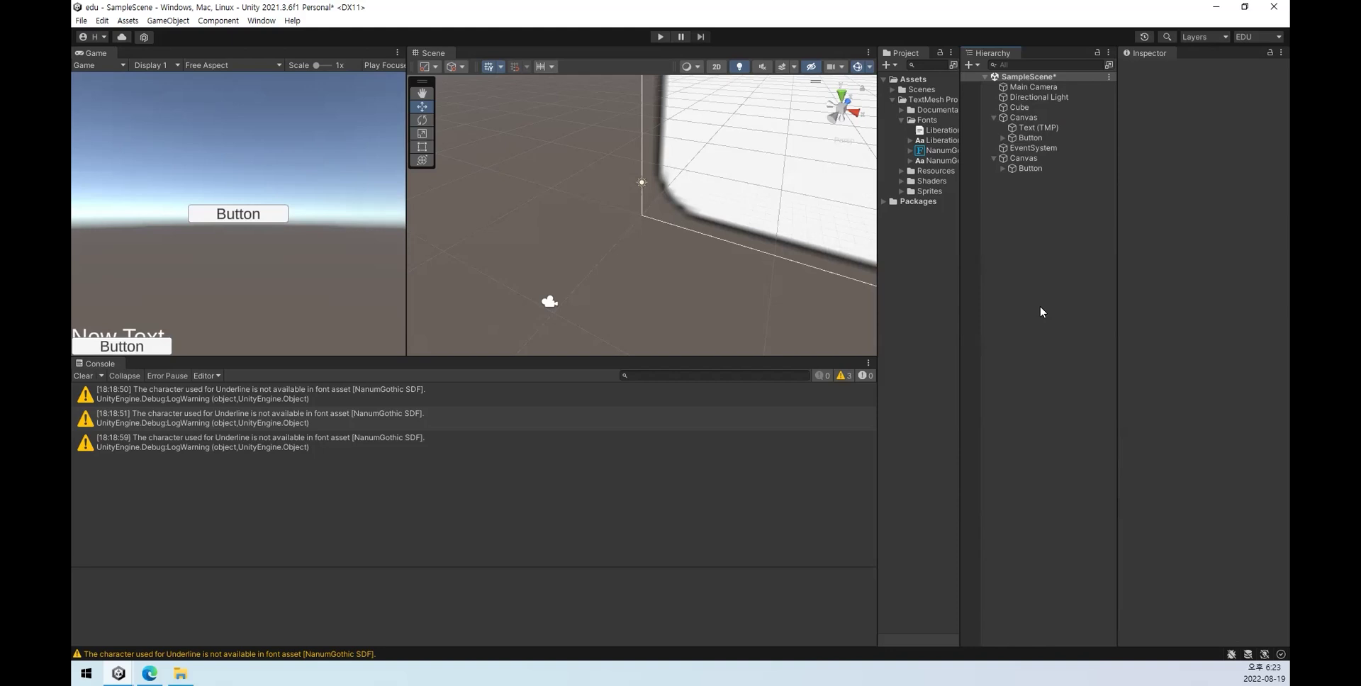
pyautogui.click(1057, 139)
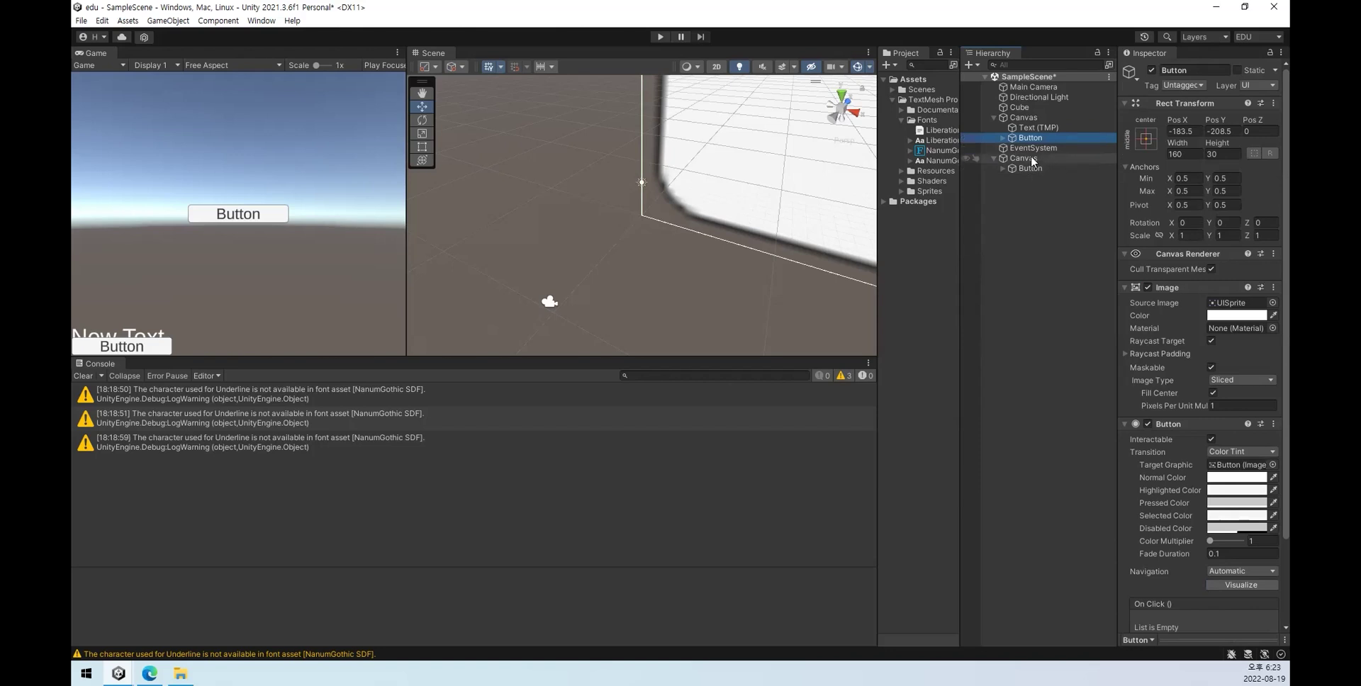
pyautogui.click(1030, 157)
pyautogui.press('Delete')
# Step: Run the scene in Play mode with the Button selected, and enlarge the Game view to test the button
pyautogui.click(1041, 139)
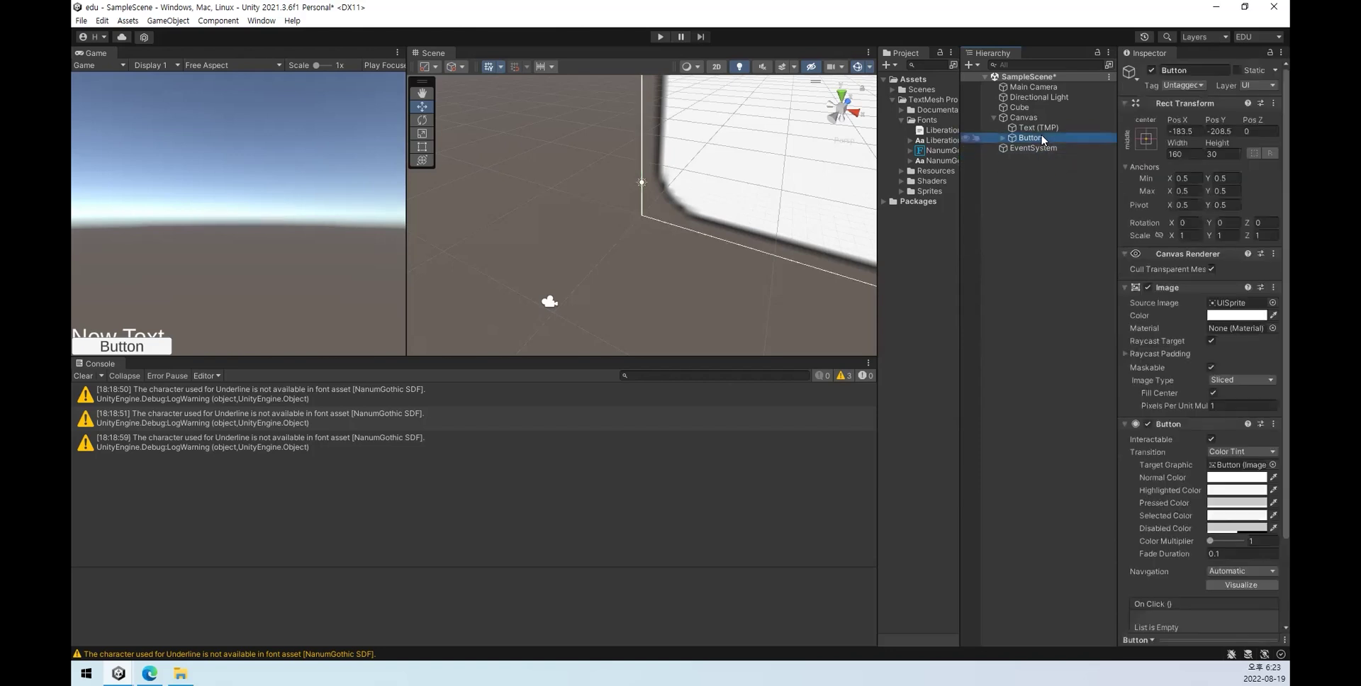
pyautogui.click(660, 37)
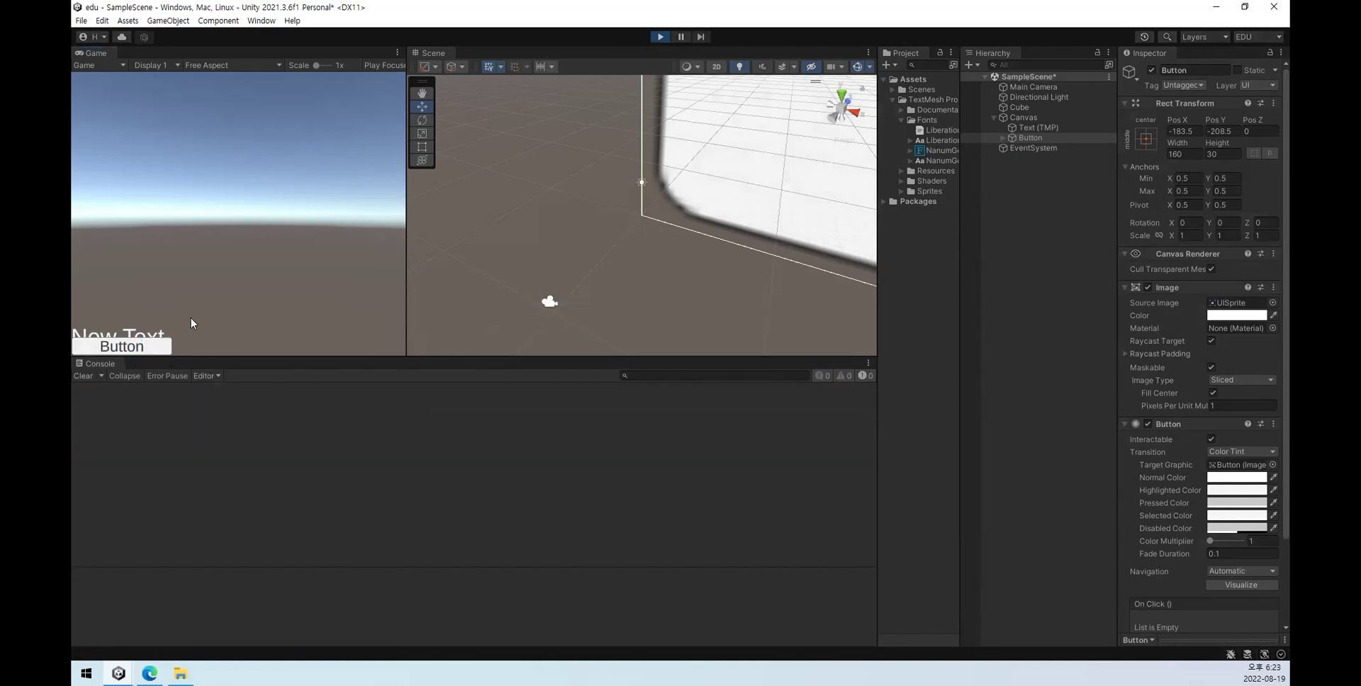
pyautogui.moveTo(212, 358); pyautogui.dragTo(209, 410)
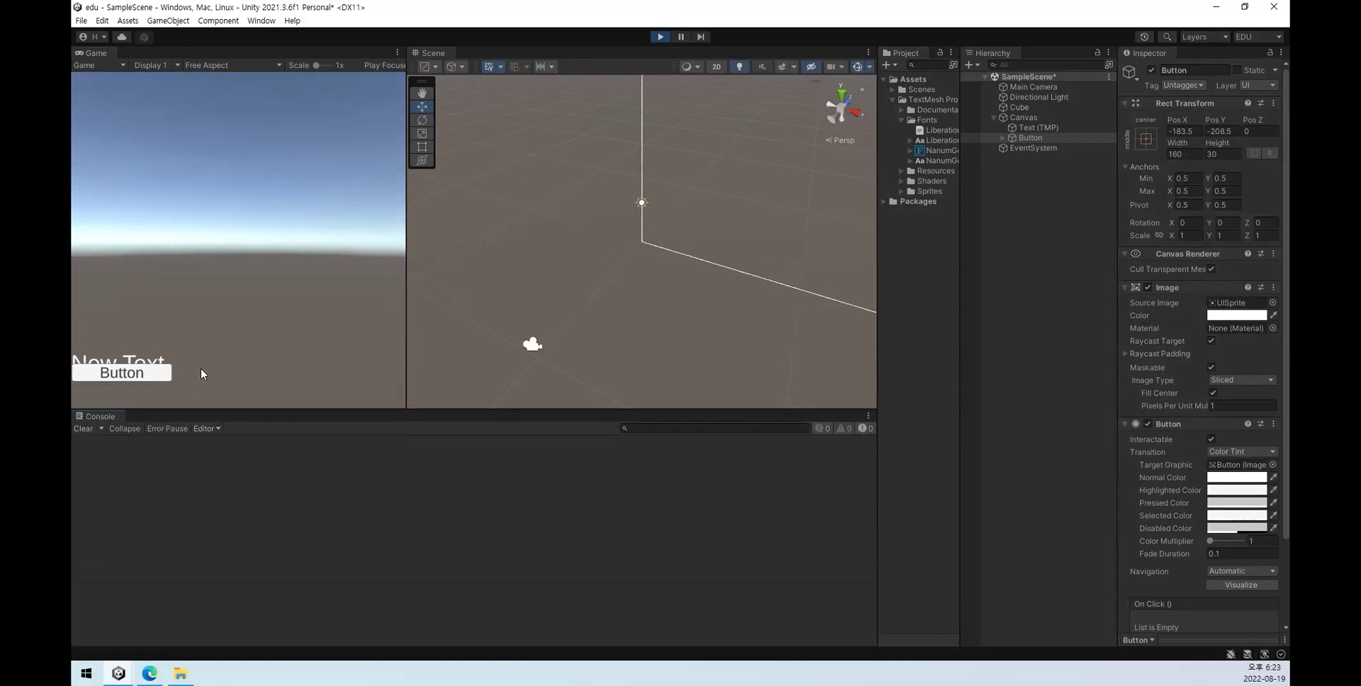
pyautogui.click(158, 379)
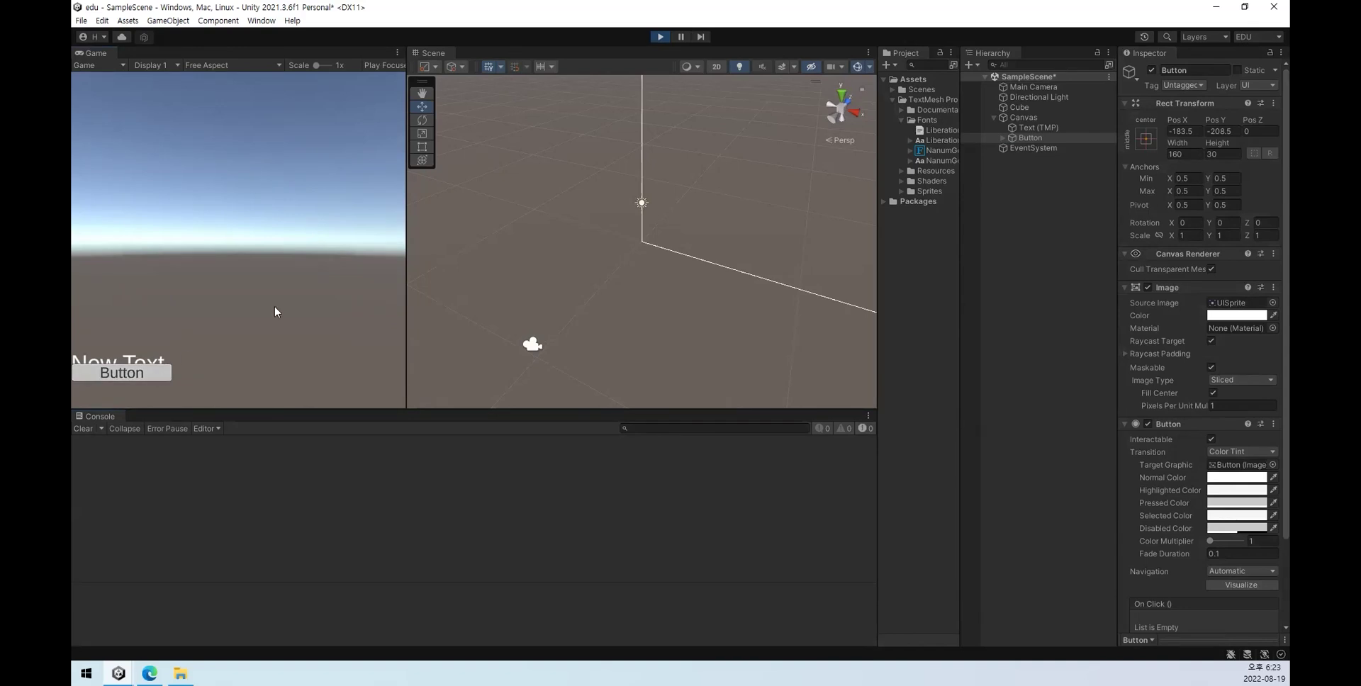
# Step: Set the running Button's Highlighted Color to pure red and test the button in the Game view
pyautogui.click(1230, 478)
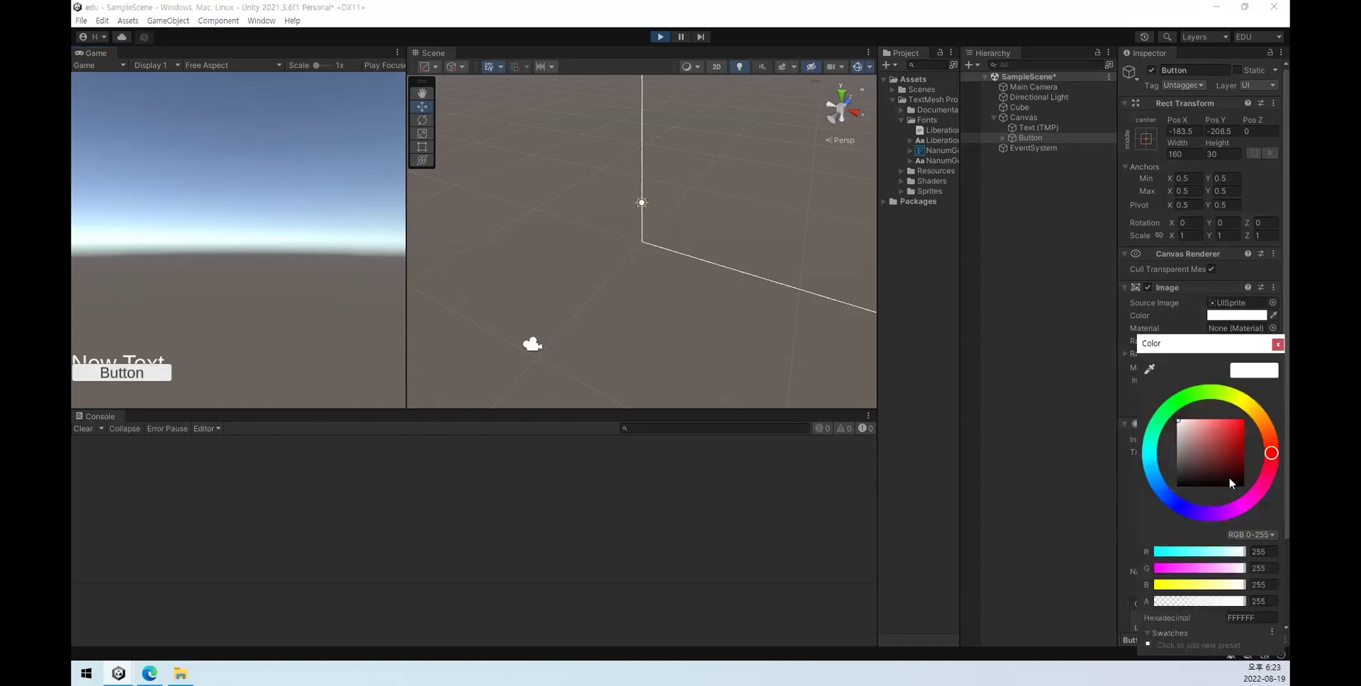
pyautogui.click(1277, 345)
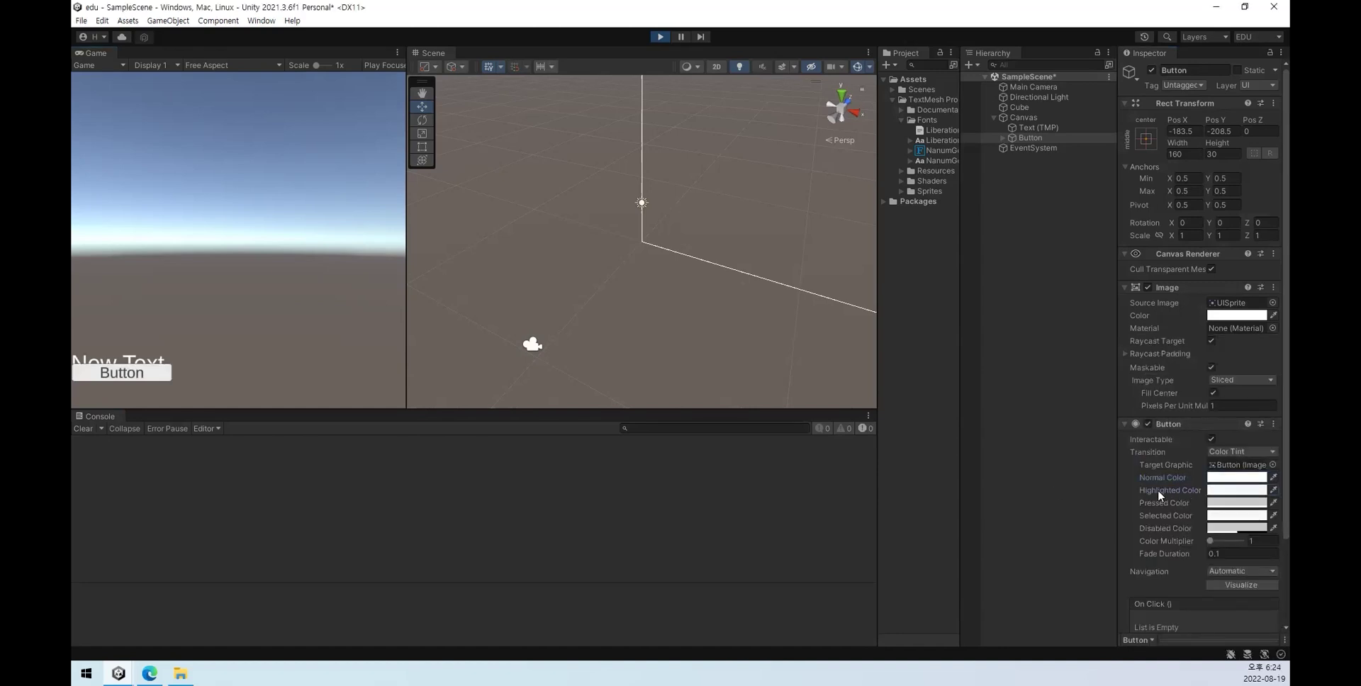
pyautogui.click(1234, 490)
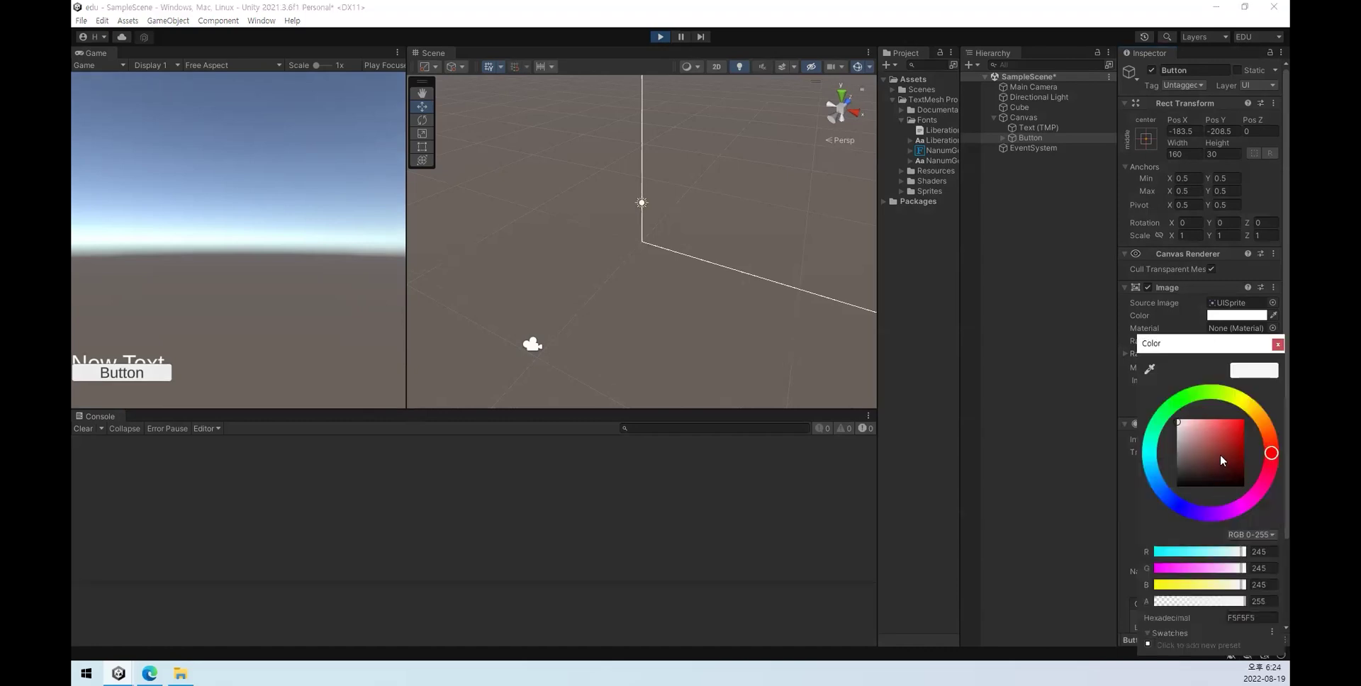
pyautogui.moveTo(1219, 454); pyautogui.dragTo(1256, 428)
pyautogui.click(1277, 345)
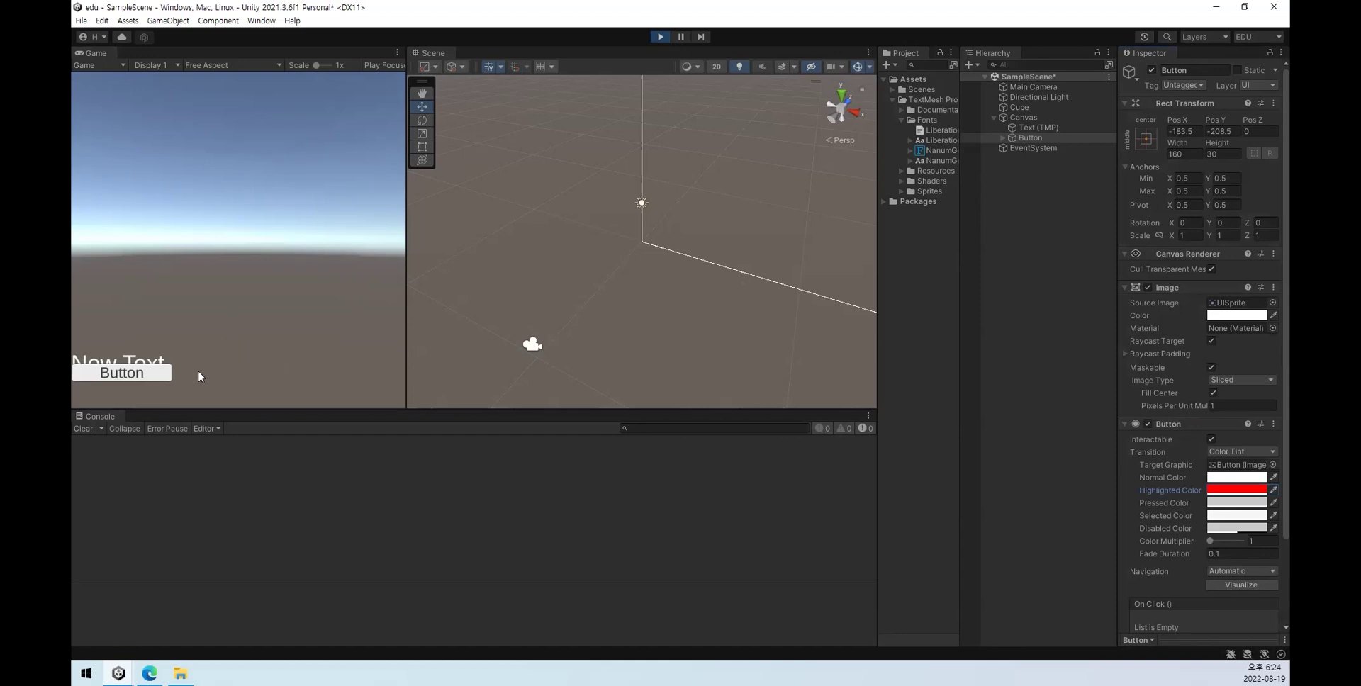
pyautogui.click(151, 371)
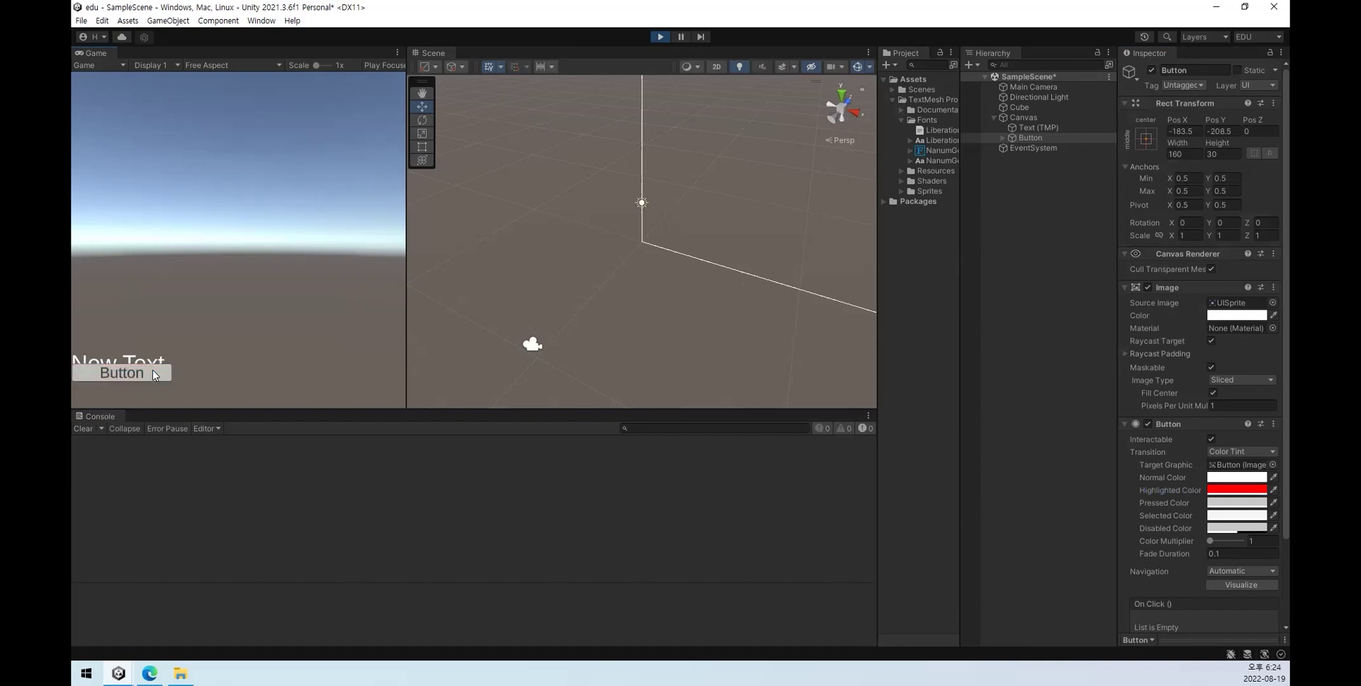
# Step: Set the Button's Pressed Color to bright green (00FF23) and test it with repeated presses in the Game view
pyautogui.click(1220, 503)
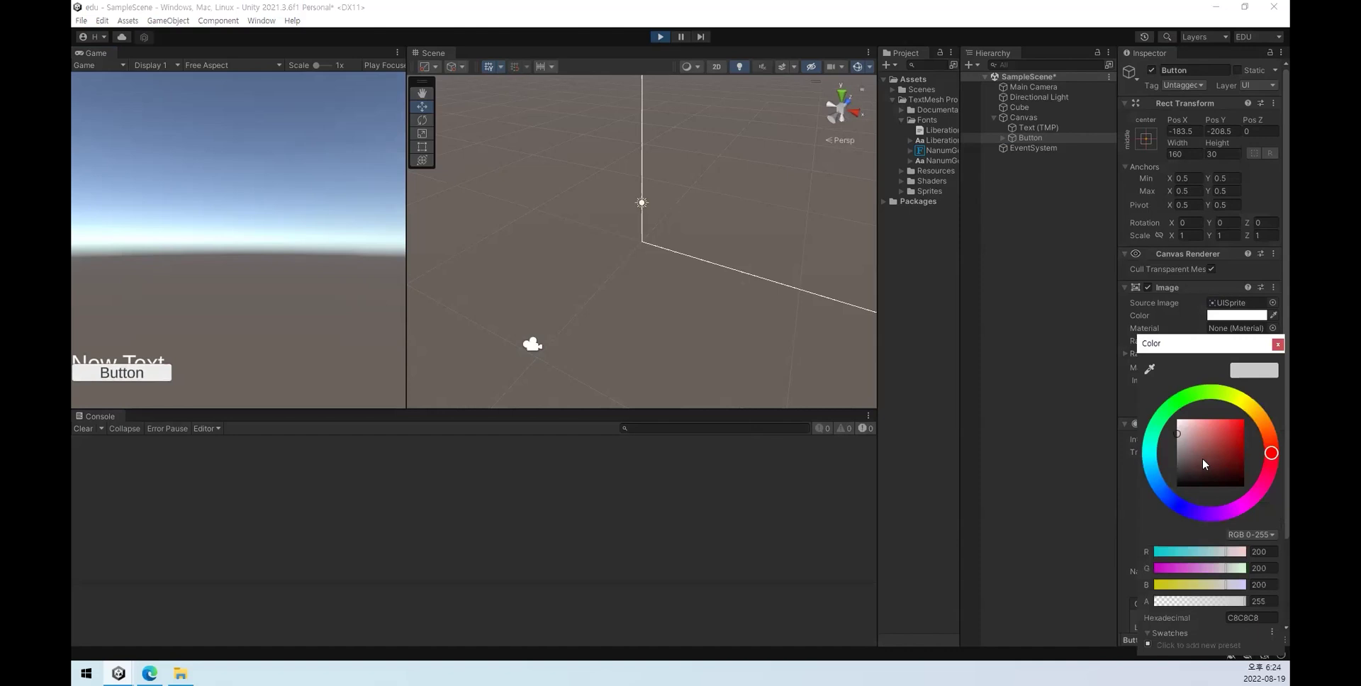
pyautogui.moveTo(1216, 399); pyautogui.dragTo(1173, 405)
pyautogui.moveTo(1187, 449); pyautogui.dragTo(1242, 420)
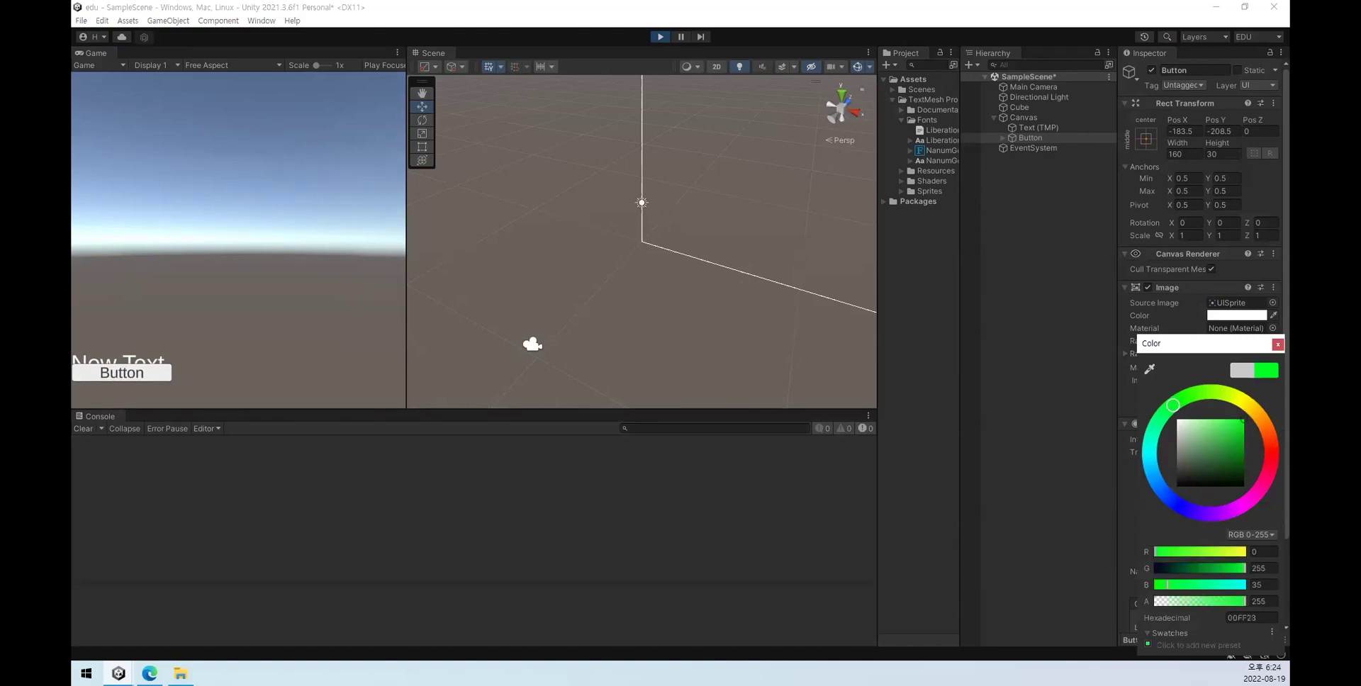
pyautogui.click(1278, 345)
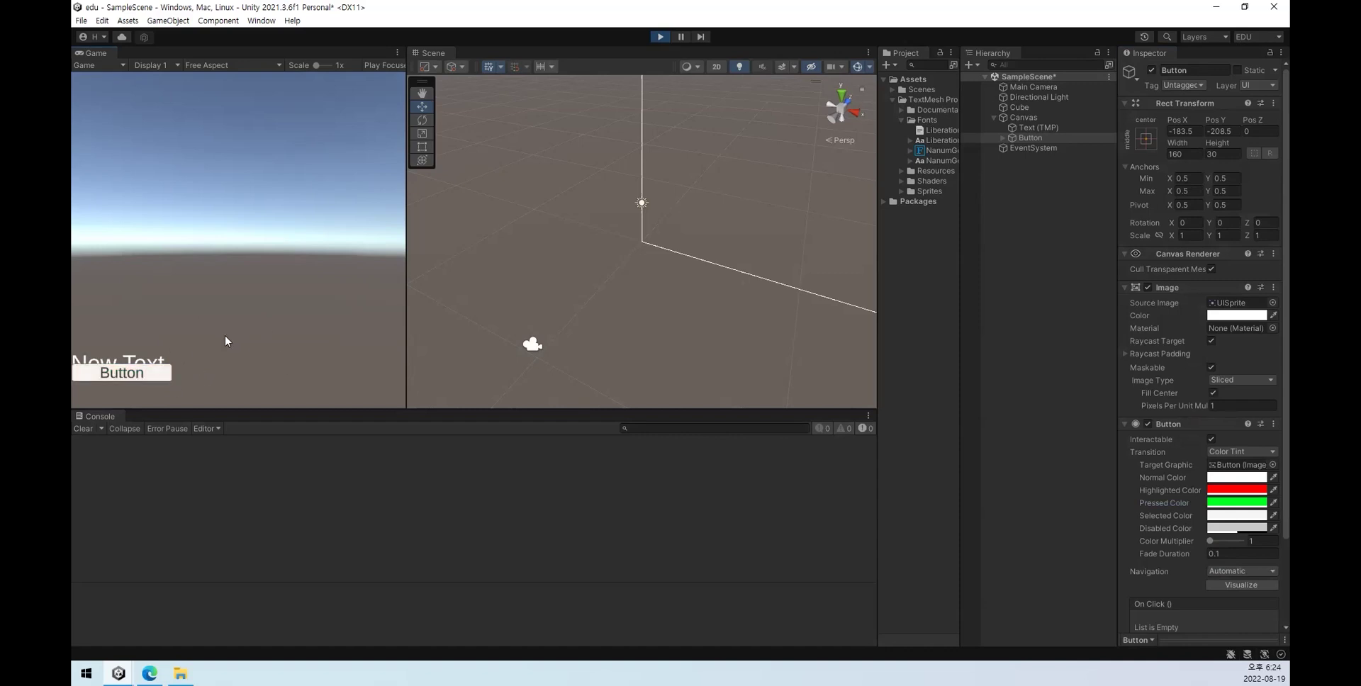
pyautogui.click(158, 376)
pyautogui.click(157, 375)
pyautogui.click(158, 376)
pyautogui.click(158, 376)
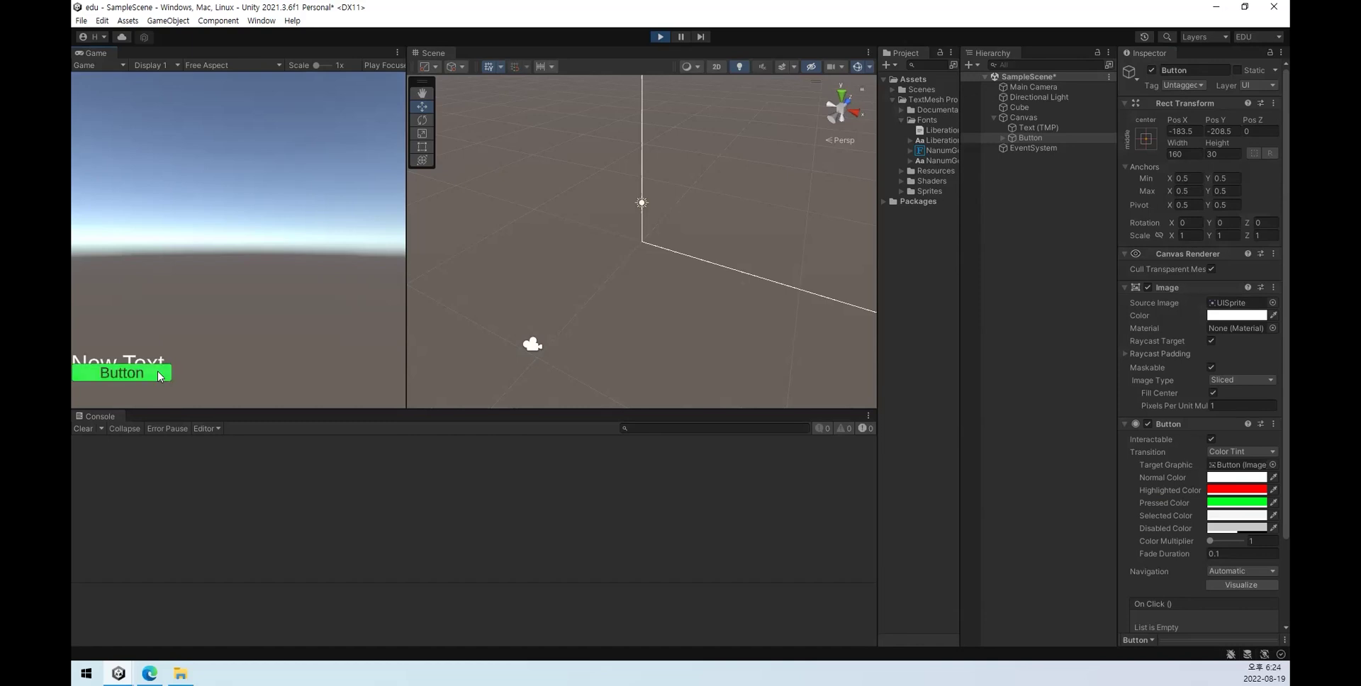
# Step: Set the Button's Selected Color to black and test selecting and deselecting the button in the Game view
pyautogui.click(1224, 516)
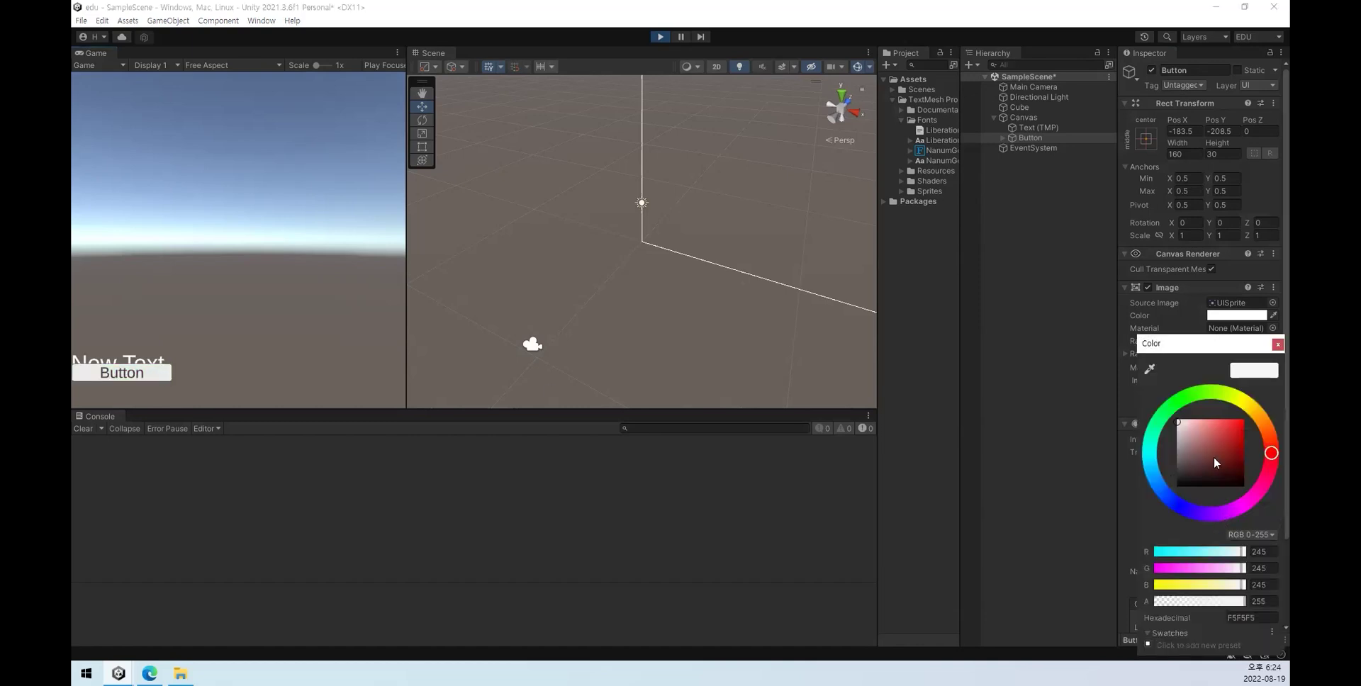
pyautogui.moveTo(1215, 465); pyautogui.dragTo(1213, 486)
pyautogui.click(1277, 344)
pyautogui.click(156, 374)
pyautogui.click(162, 380)
pyautogui.click(227, 343)
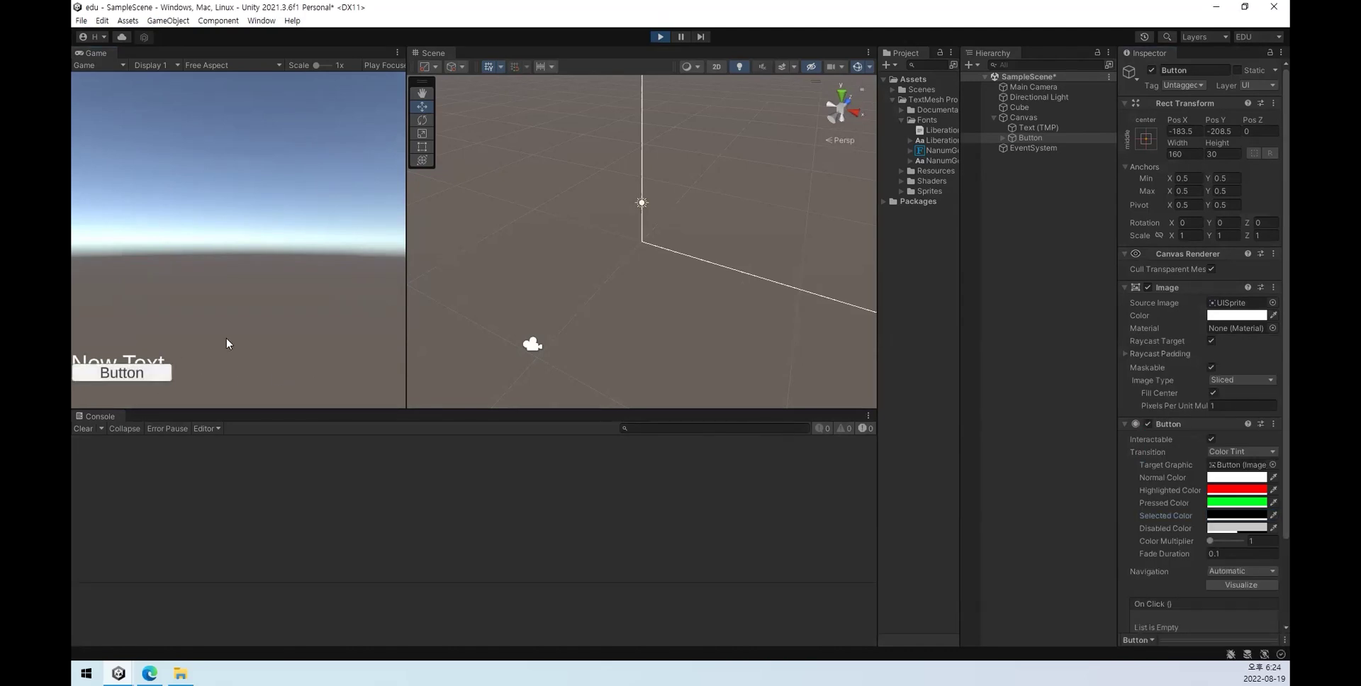
pyautogui.click(152, 374)
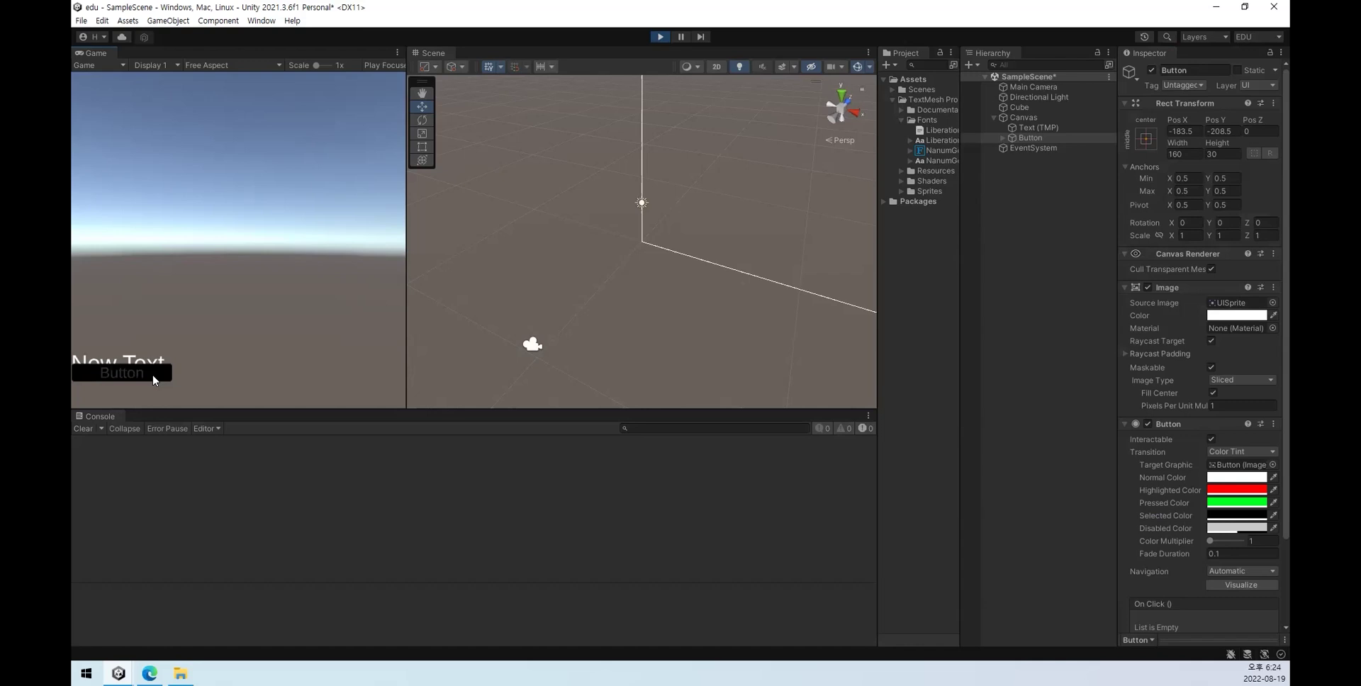
# Step: Set the Button's Disabled Color to magenta-pink and test the button in the Game view
pyautogui.click(1218, 529)
pyautogui.moveTo(1219, 484); pyautogui.dragTo(1251, 501)
pyautogui.click(1245, 433)
pyautogui.click(1277, 344)
pyautogui.click(229, 317)
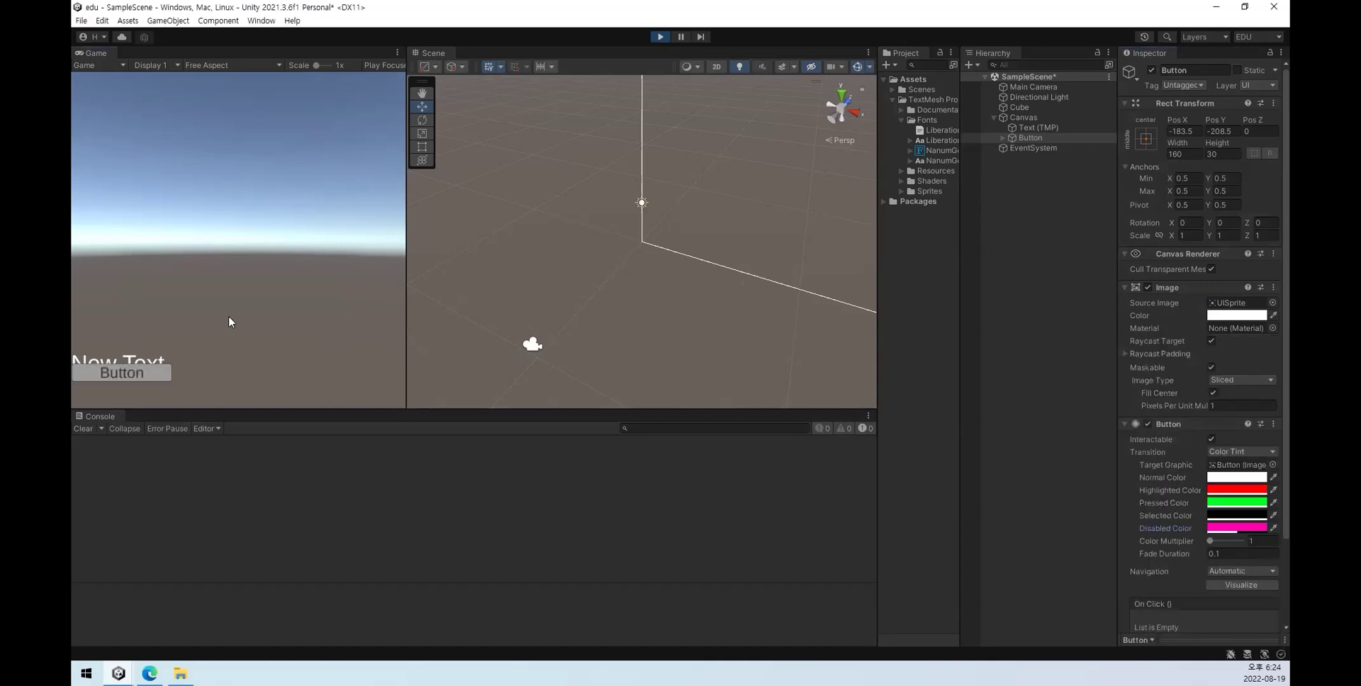
pyautogui.click(162, 372)
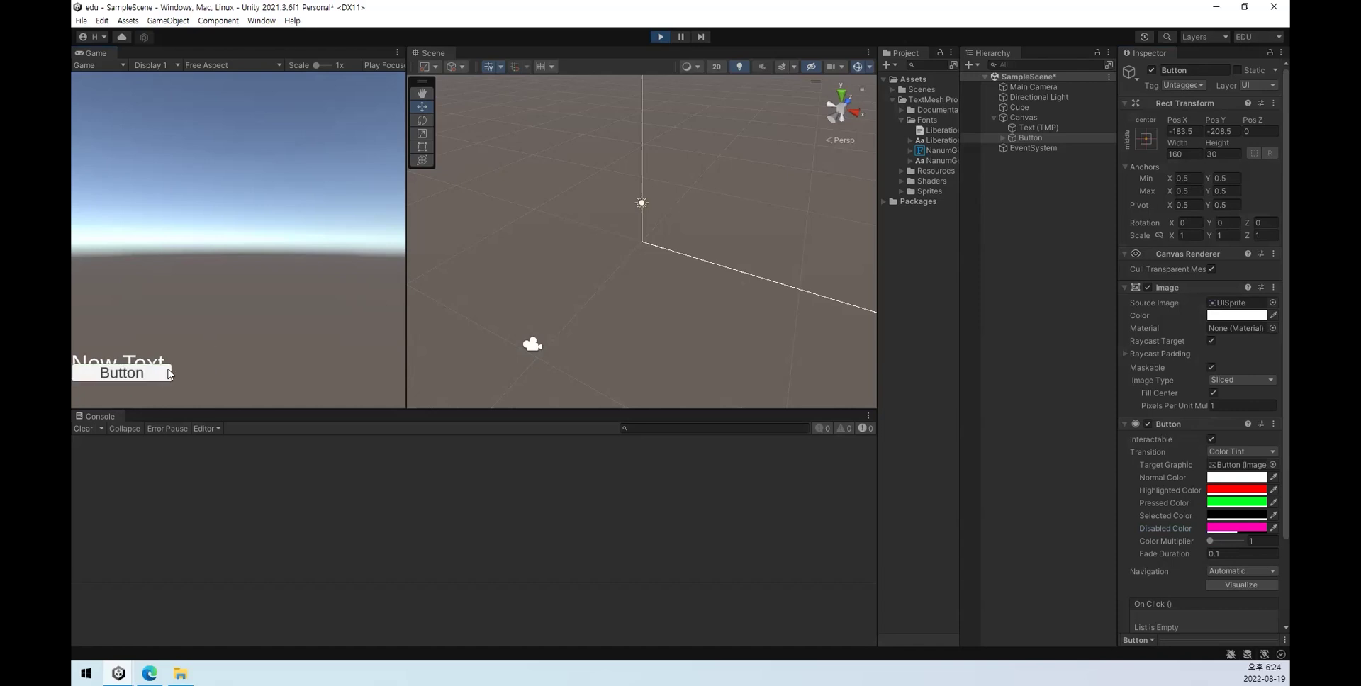
pyautogui.click(139, 376)
# Step: Toggle the Button object's active state and its Interactable option off and on to preview the disabled colour
pyautogui.click(1151, 69)
pyautogui.click(1151, 70)
pyautogui.click(1211, 440)
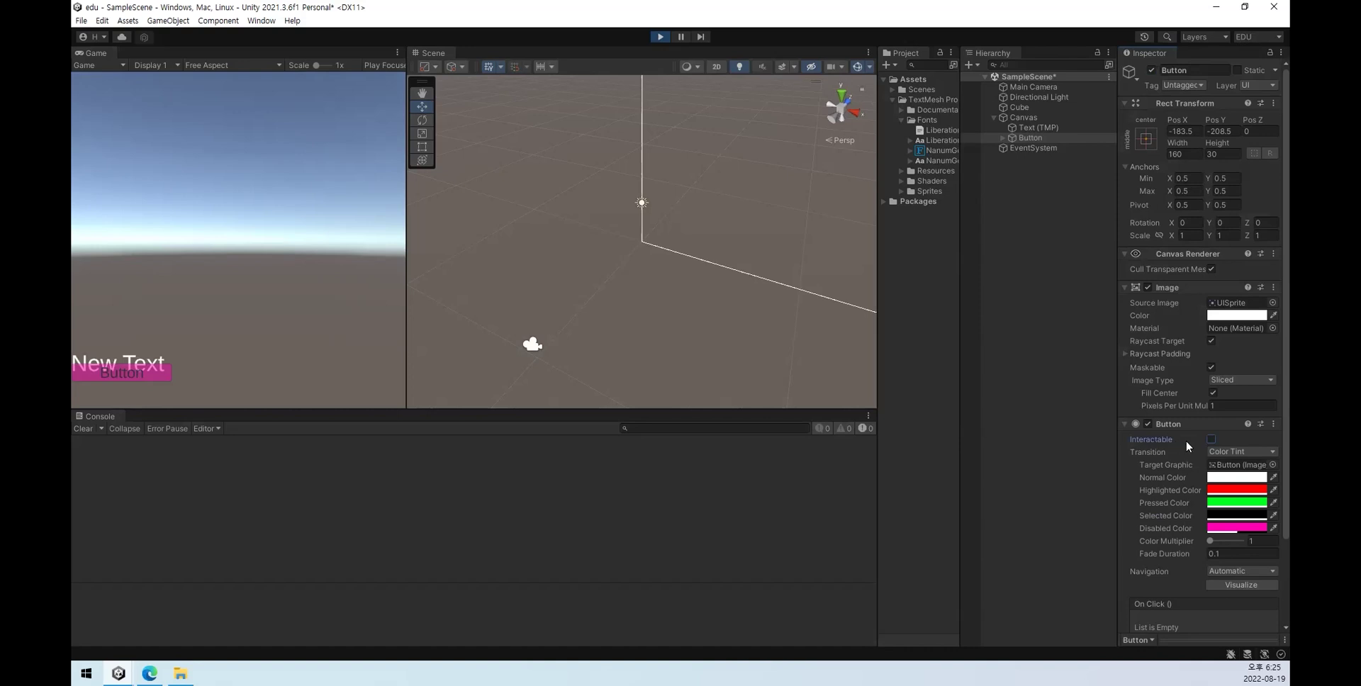
pyautogui.click(1211, 439)
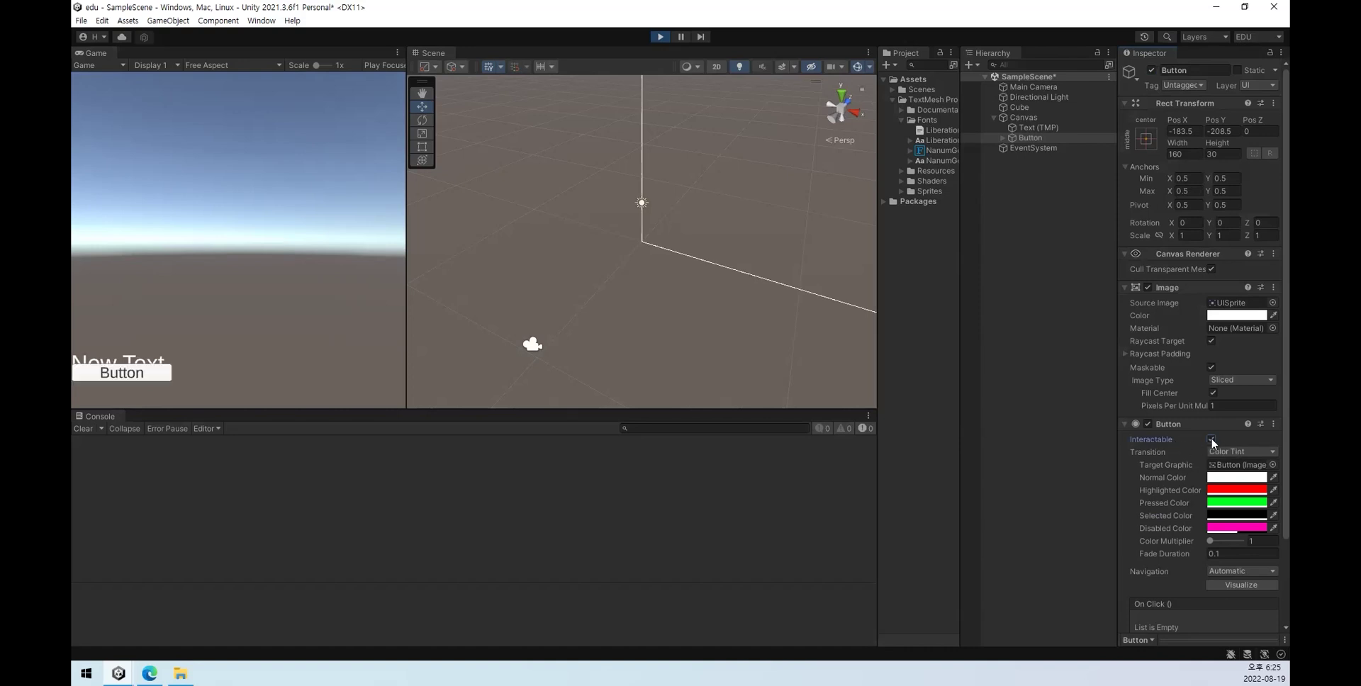
pyautogui.click(1211, 440)
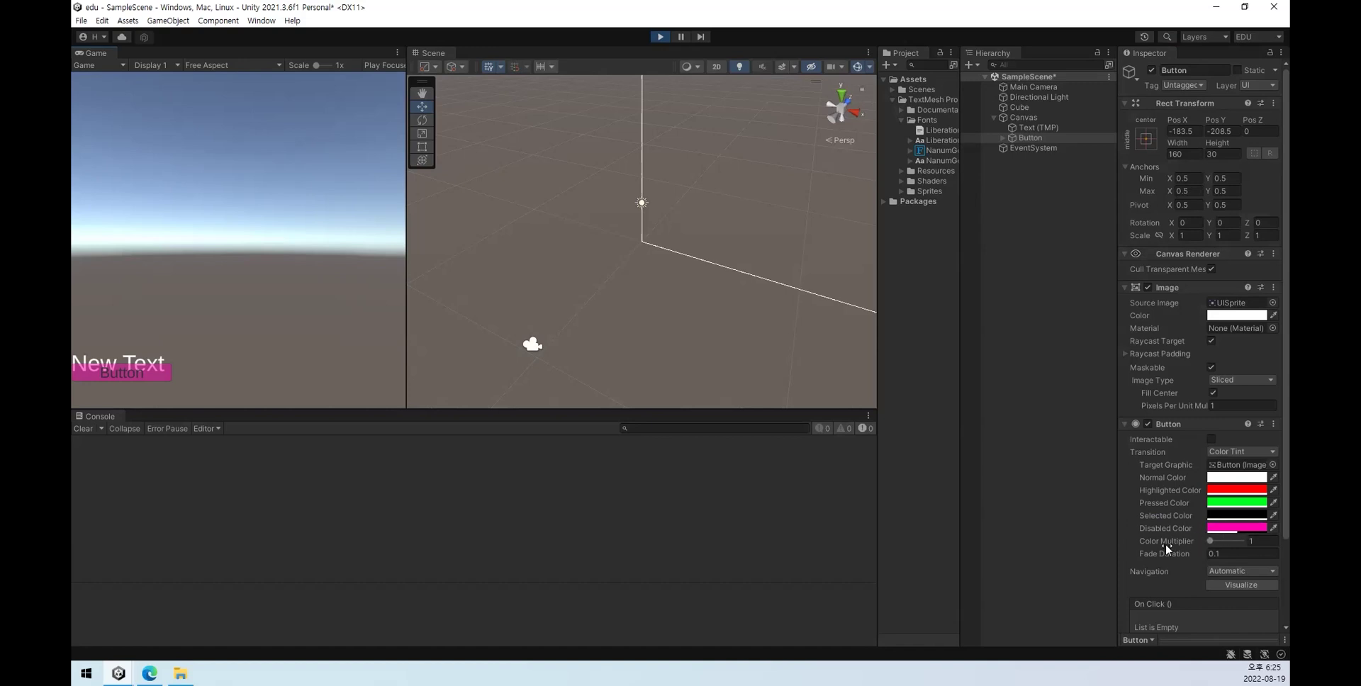
pyautogui.click(1211, 439)
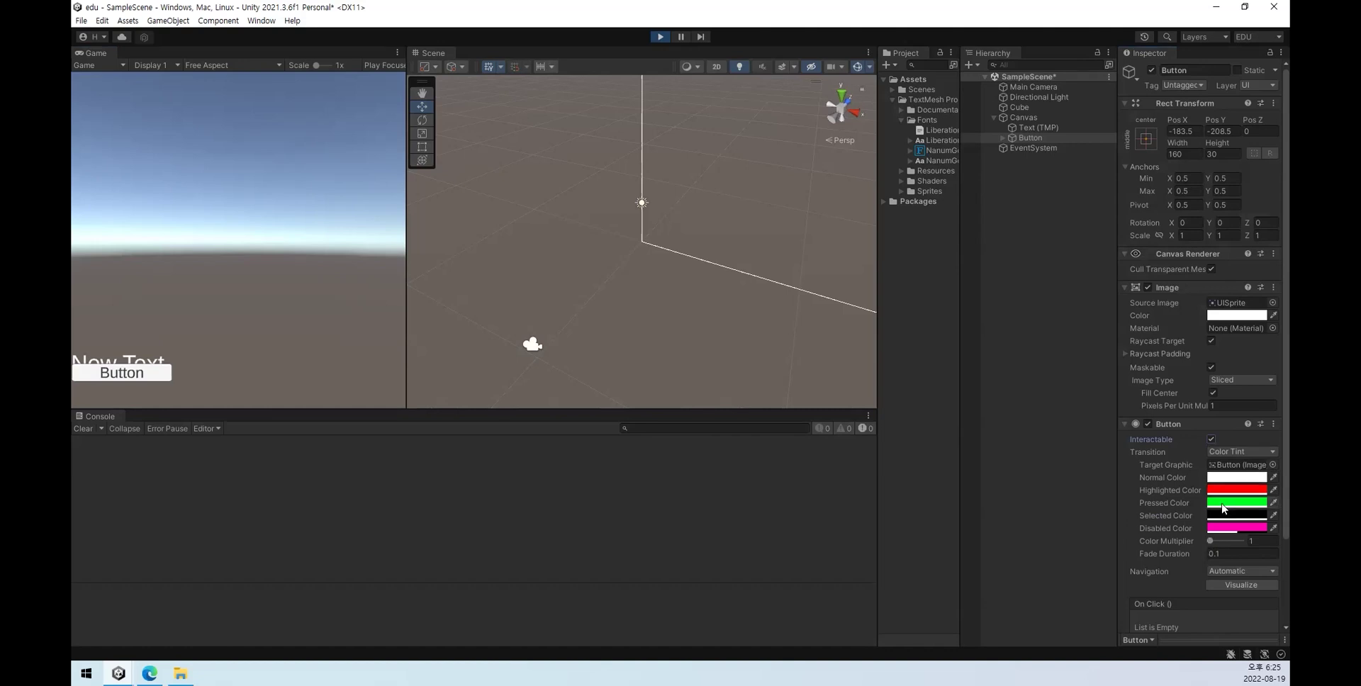
# Step: Try different Color Multiplier and Fade Duration values on the Button, testing it in the Game view, and undo the last change
pyautogui.moveTo(1210, 540); pyautogui.dragTo(1220, 541)
pyautogui.click(165, 380)
pyautogui.click(165, 378)
pyautogui.click(180, 351)
pyautogui.moveTo(1221, 543); pyautogui.dragTo(1044, 552)
pyautogui.moveTo(1185, 553); pyautogui.dragTo(1188, 555)
pyautogui.click(228, 318)
pyautogui.hotkey('ctrl', 'z')
pyautogui.click(138, 372)
# Step: Duplicate the Button three times under the Canvas while the scene is running
pyautogui.click(1027, 138)
pyautogui.hotkey('ctrl', 'd')
pyautogui.hotkey('ctrl', 'd')
pyautogui.hotkey('ctrl', 'd')
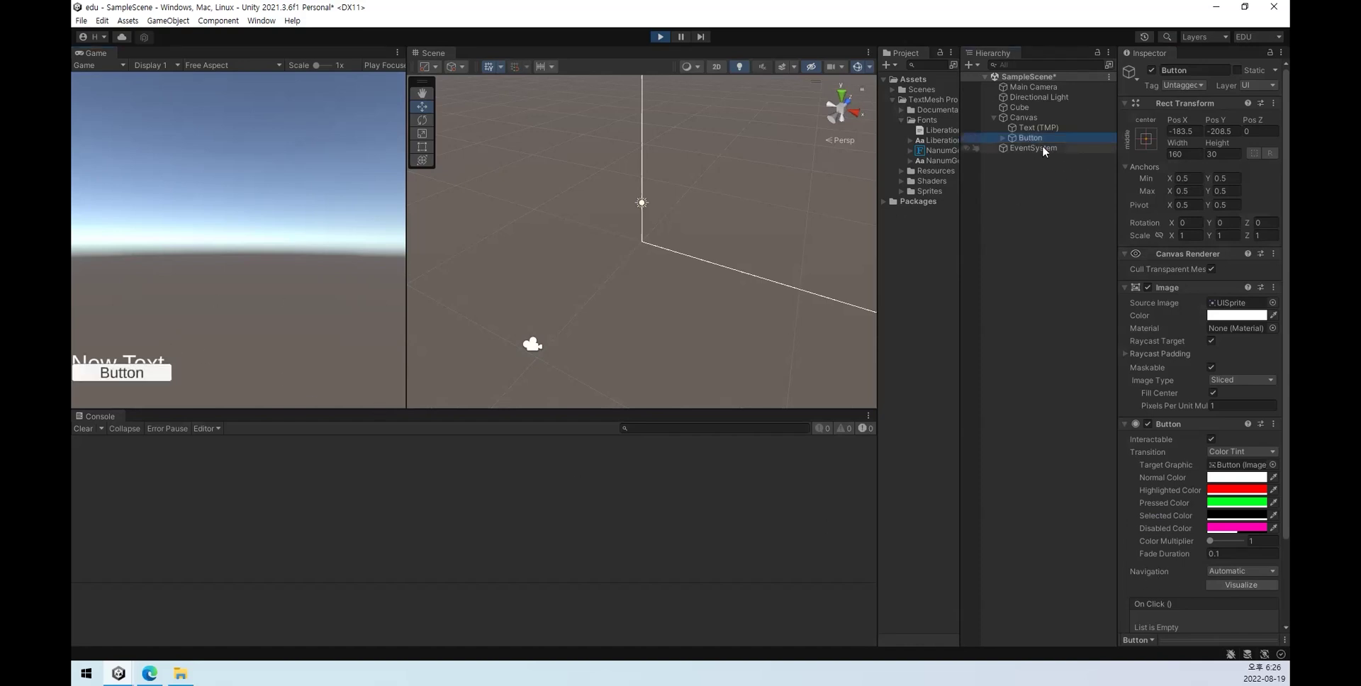
# Step: Move Button (1) along X to sit beside the original button, at about Pos X -19.8
pyautogui.click(1032, 138)
pyautogui.click(1036, 148)
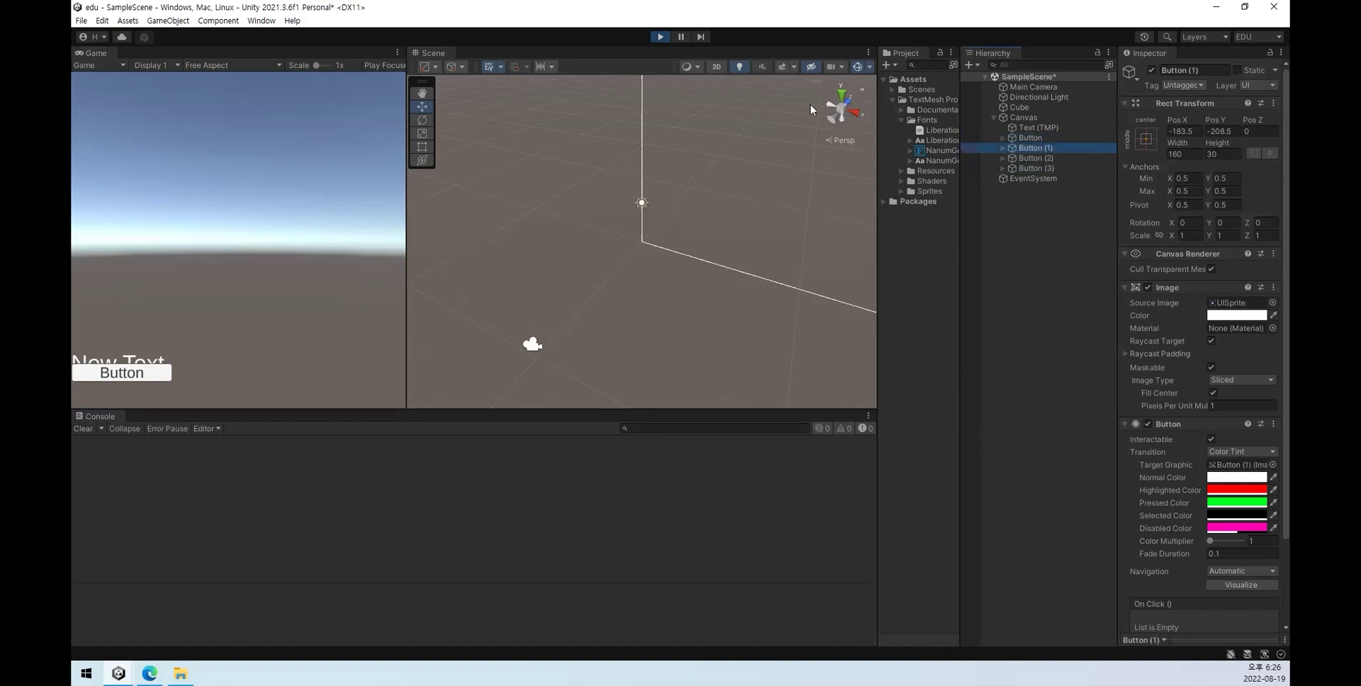
pyautogui.press('f')
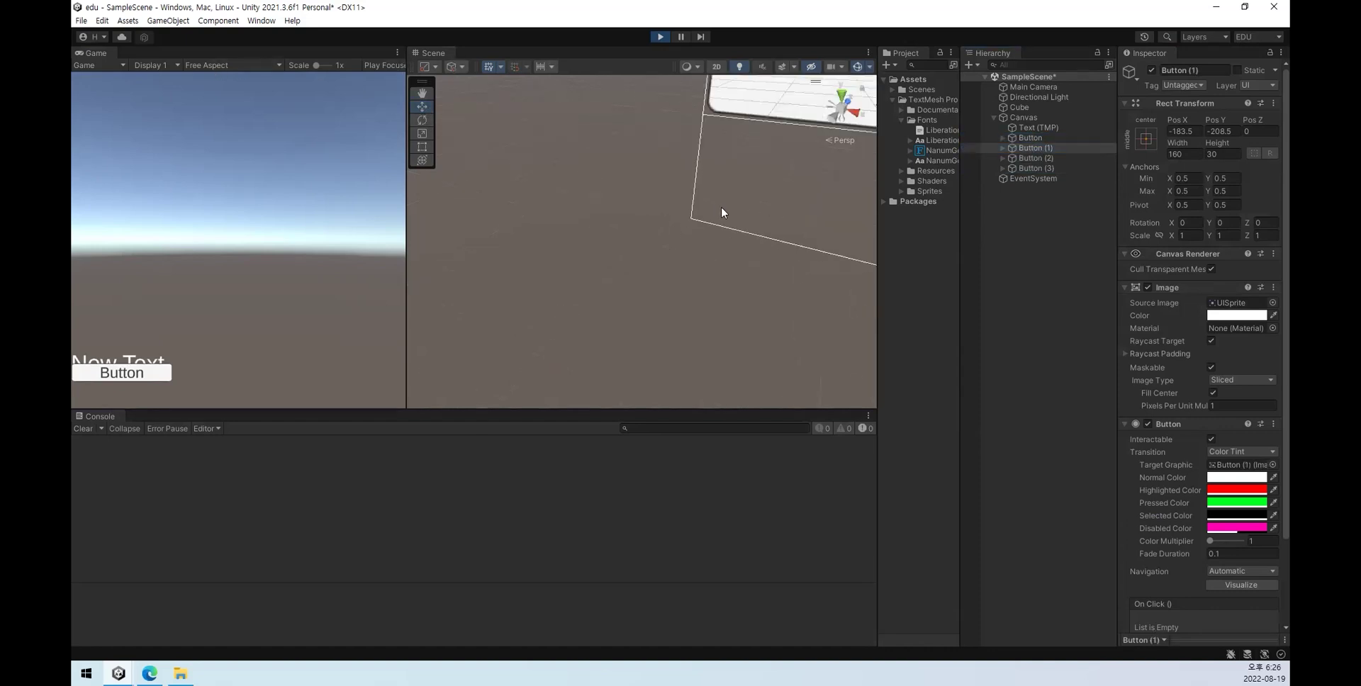
pyautogui.doubleClick(1052, 147)
pyautogui.moveTo(691, 257); pyautogui.dragTo(820, 282)
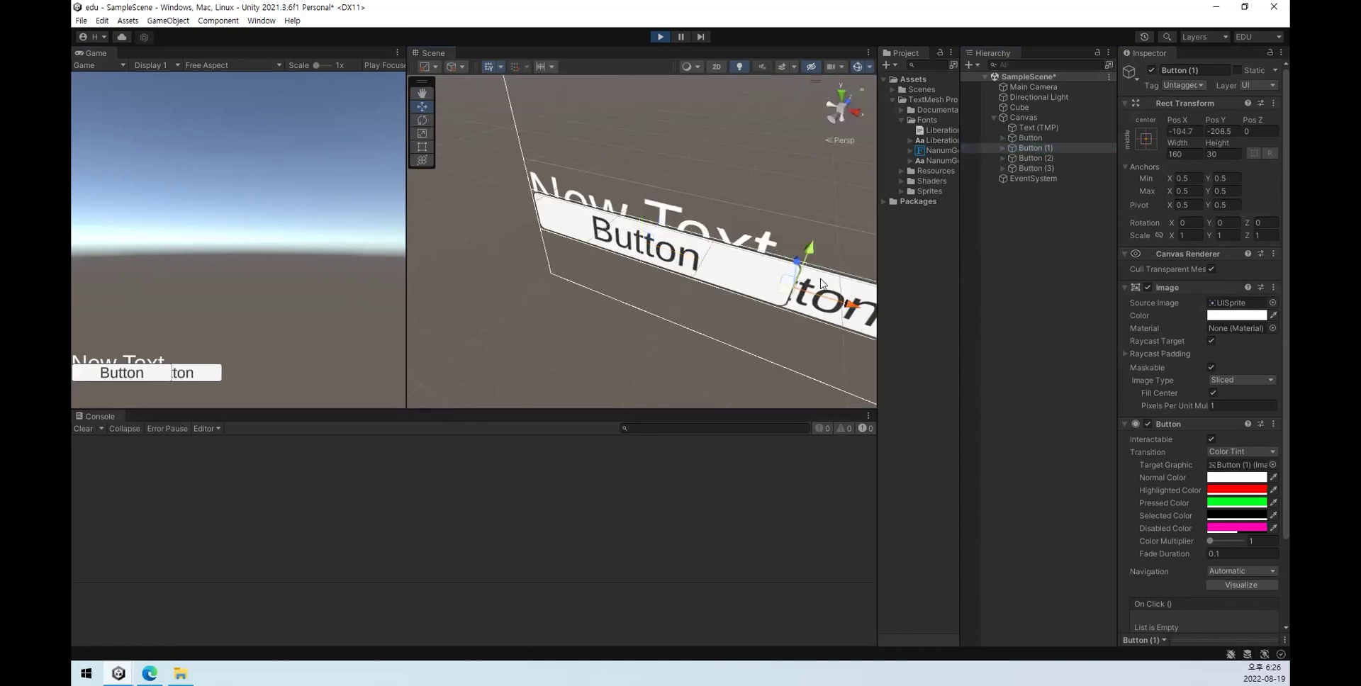
pyautogui.moveTo(662, 147); pyautogui.dragTo(514, 86, button='middle')
pyautogui.moveTo(485, 168); pyautogui.dragTo(638, 204)
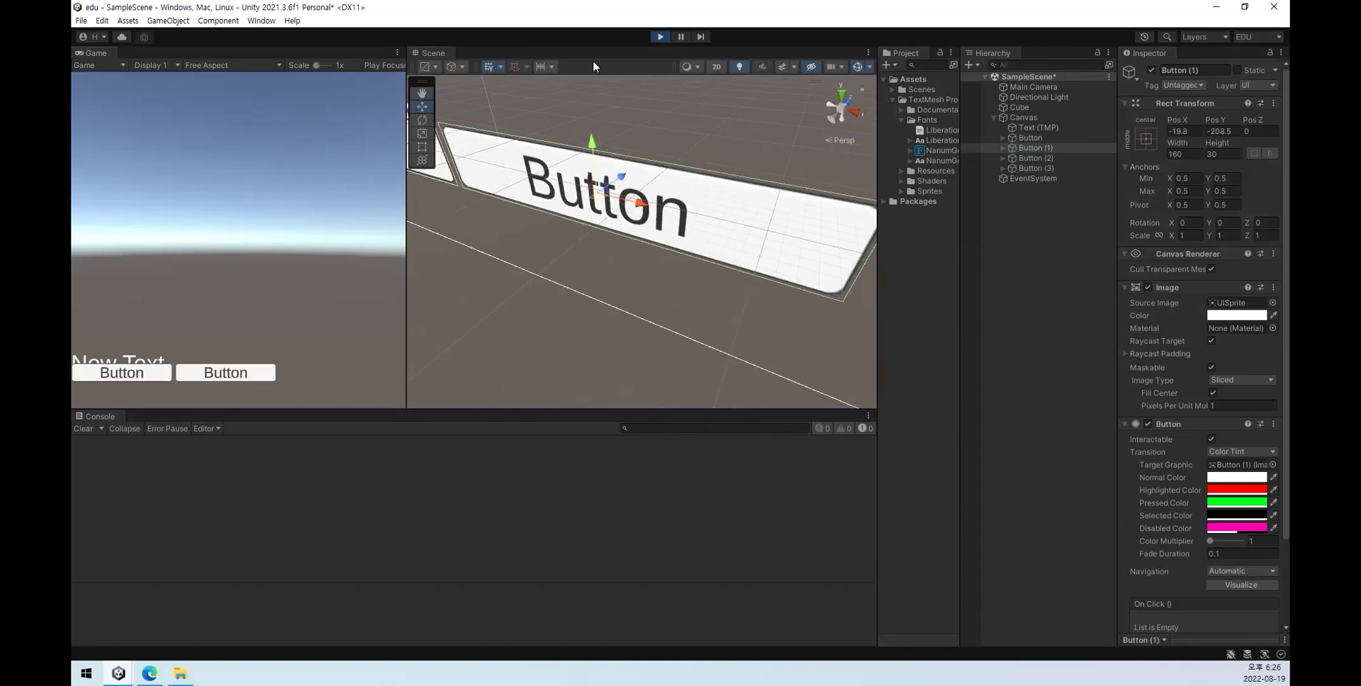
# Step: Exit Play mode and make three duplicates of the Button under the Canvas in the edited scene
pyautogui.click(659, 37)
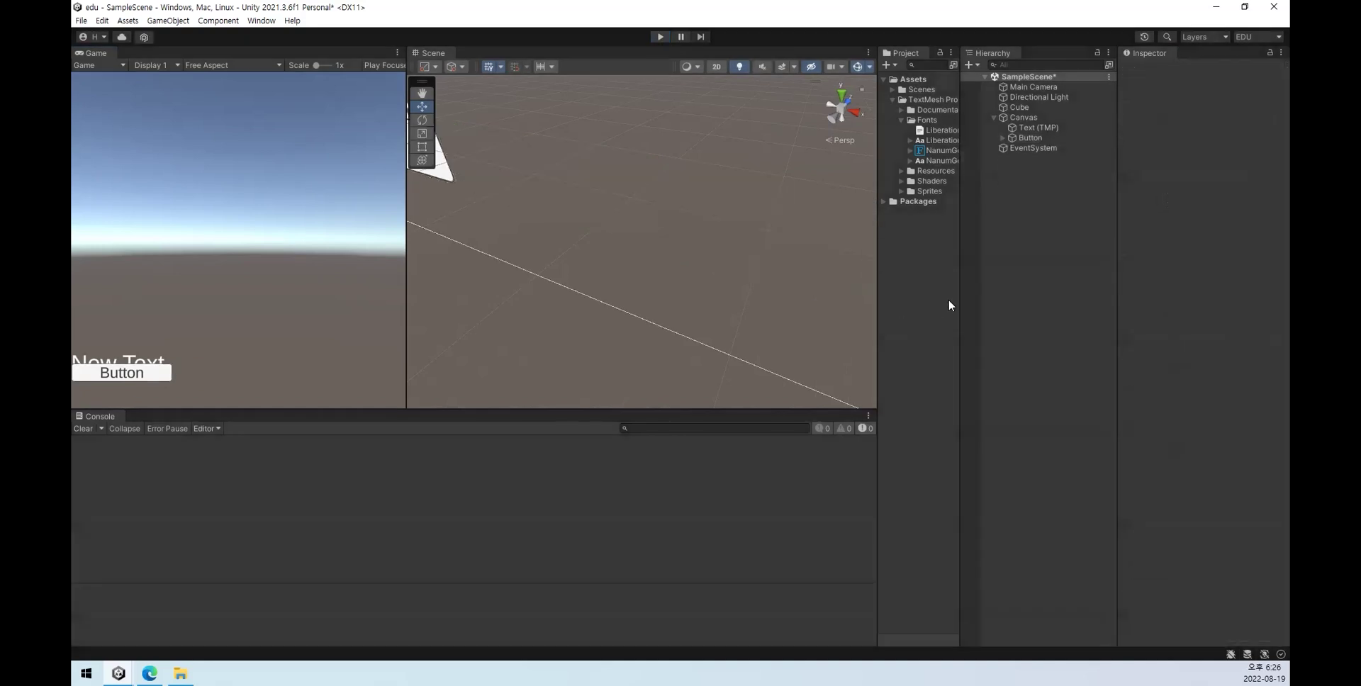
pyautogui.click(1030, 138)
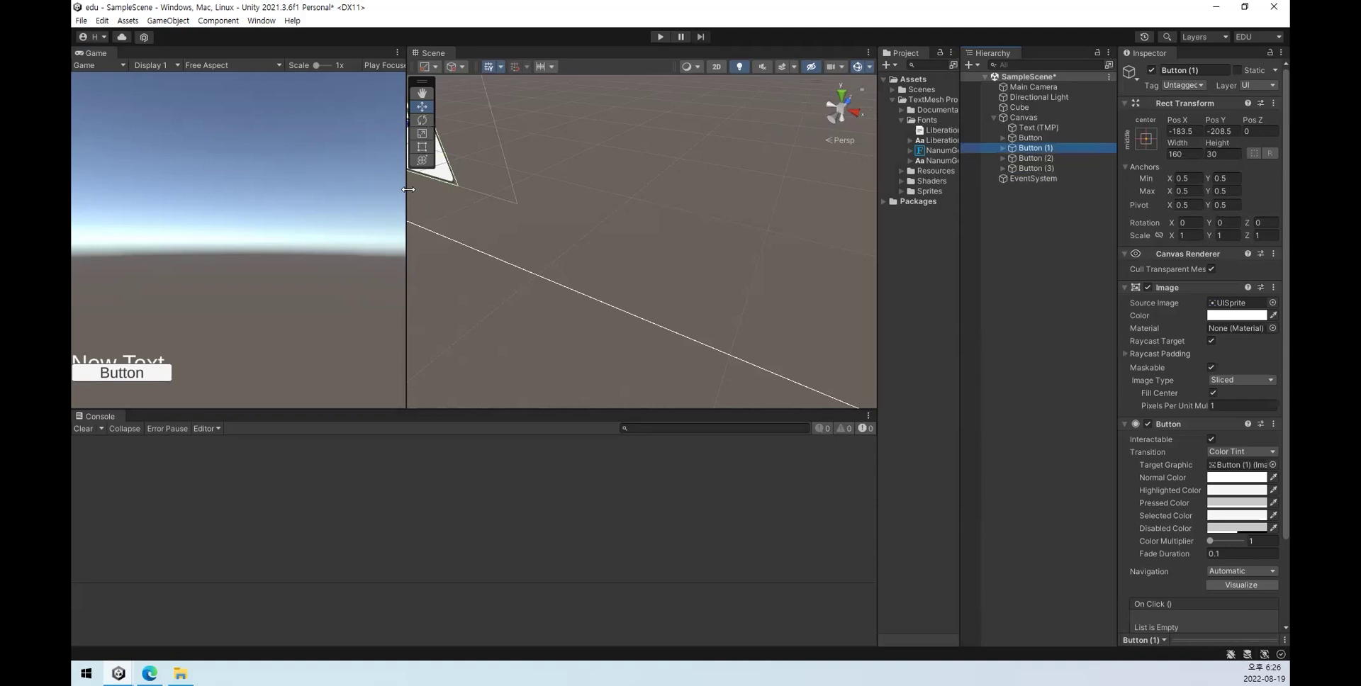
# Step: Move Button (1) to the right of the original button, at about Pos X -12 and Pos Y -209
pyautogui.press('f')
pyautogui.moveTo(574, 142); pyautogui.dragTo(858, 161)
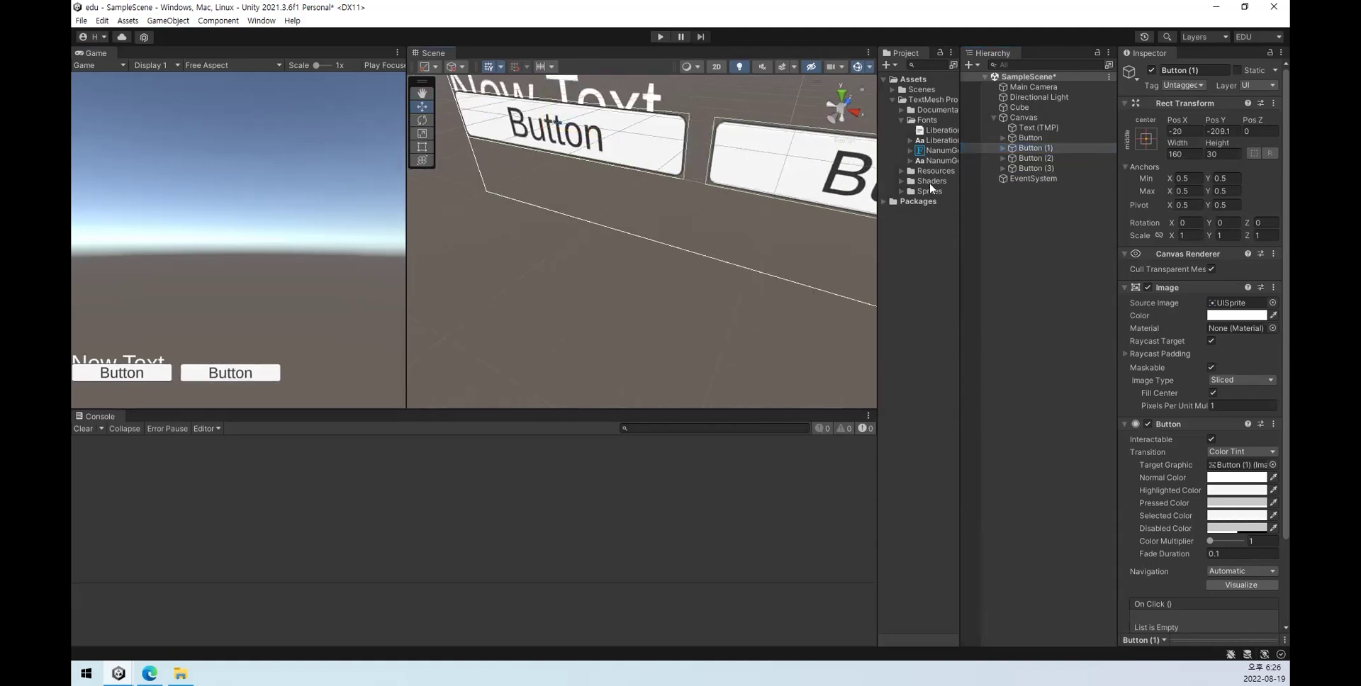
pyautogui.click(1107, 492)
# Step: Review the Navigation modes of Button (1), keep Automatic, and visualize its navigation links between the buttons in the scene
pyautogui.click(1048, 148)
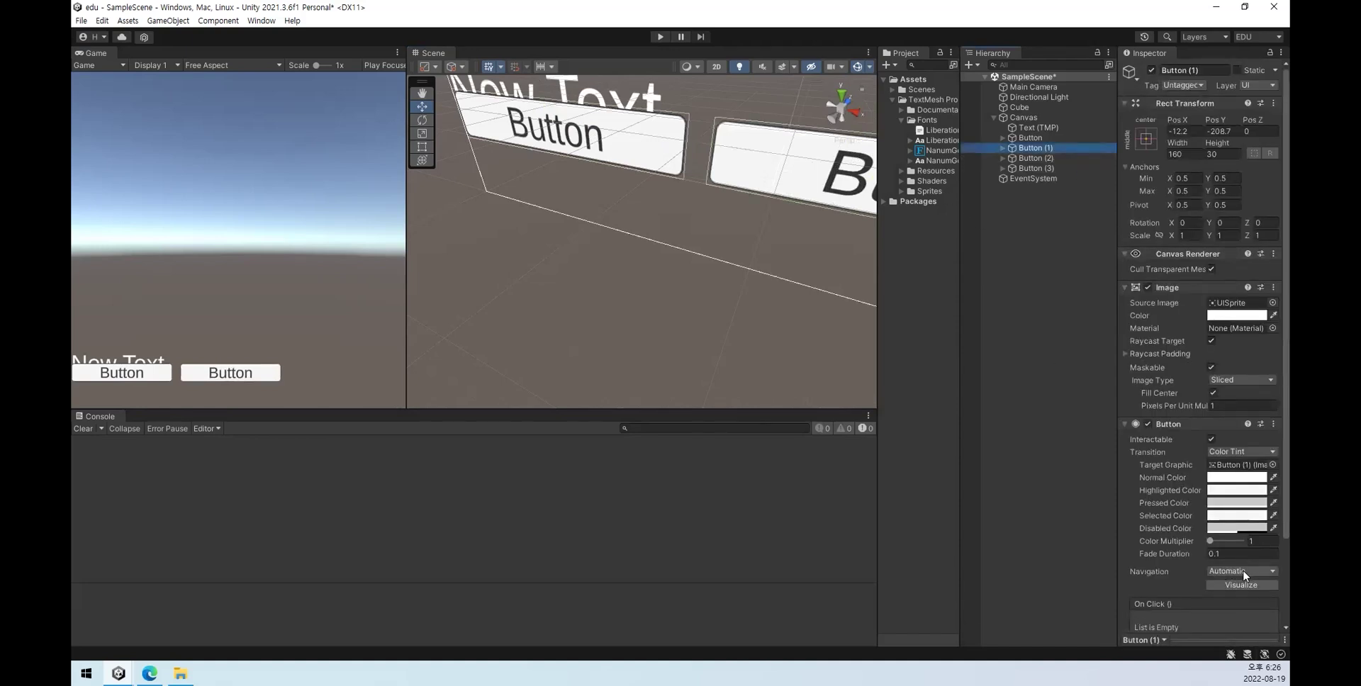
pyautogui.click(1239, 569)
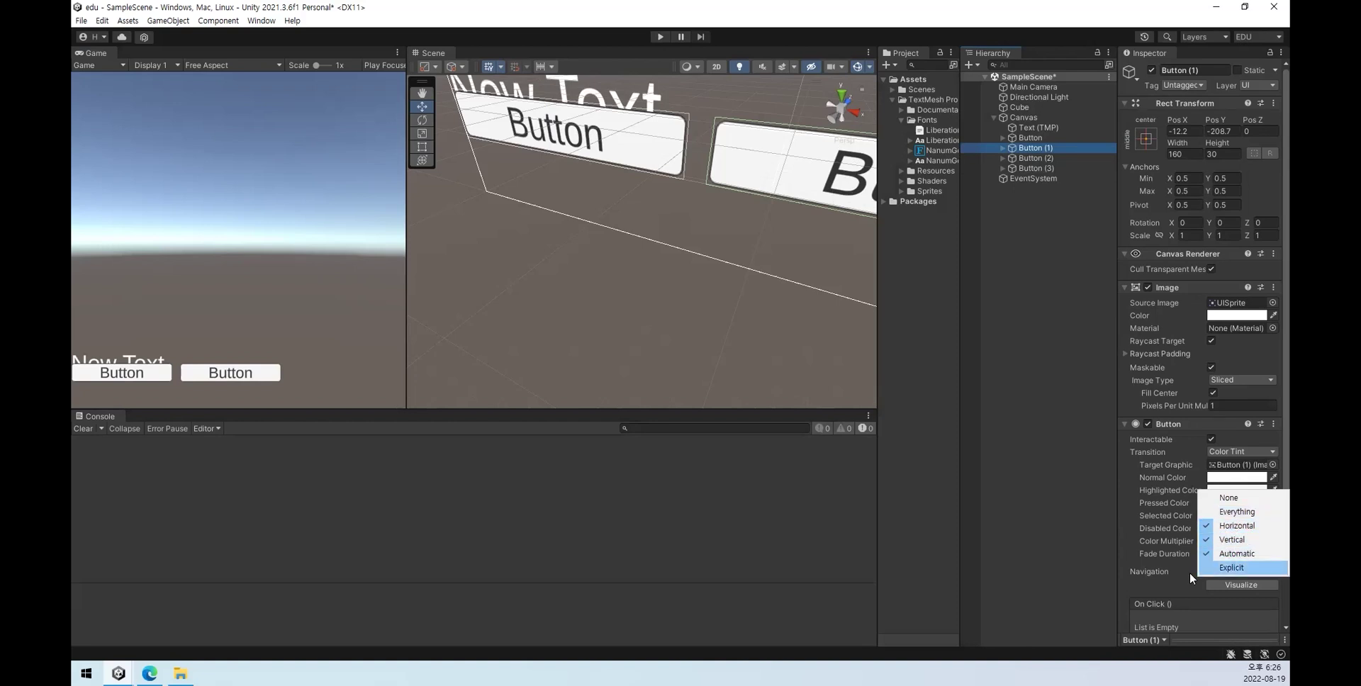
pyautogui.click(1161, 583)
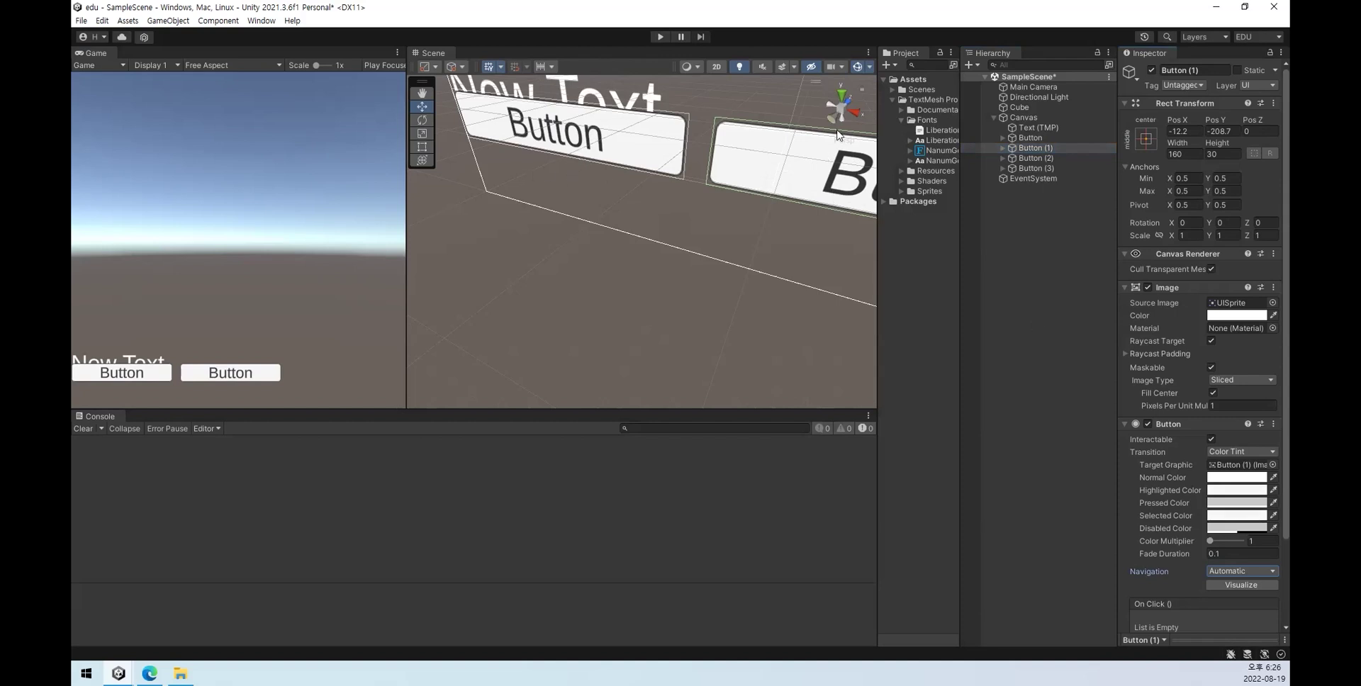
pyautogui.click(1241, 587)
pyautogui.scroll(-8, 760, 164)
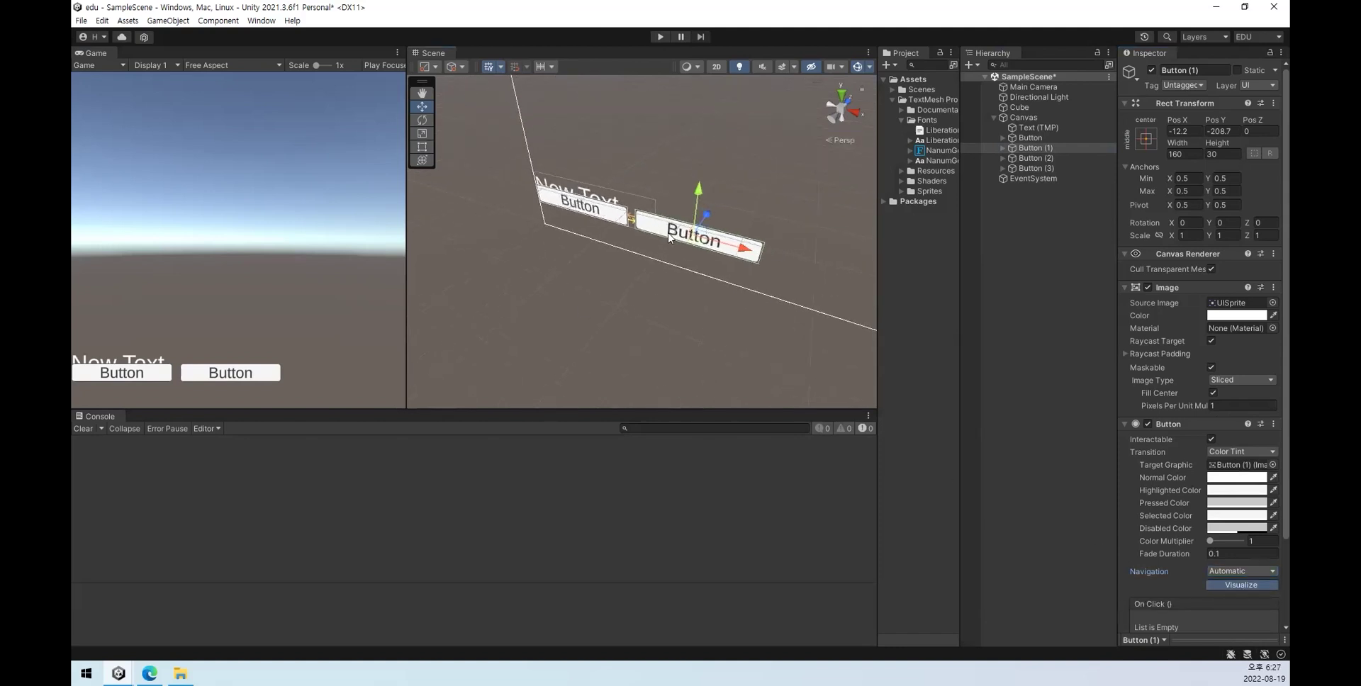
pyautogui.scroll(4, 656, 235)
pyautogui.scroll(4, 604, 272)
pyautogui.keyDown('alt'); pyautogui.moveTo(642, 262); pyautogui.dragTo(762, 186); pyautogui.keyUp('alt')
pyautogui.moveTo(670, 240); pyautogui.dragTo(709, 236, button='middle')
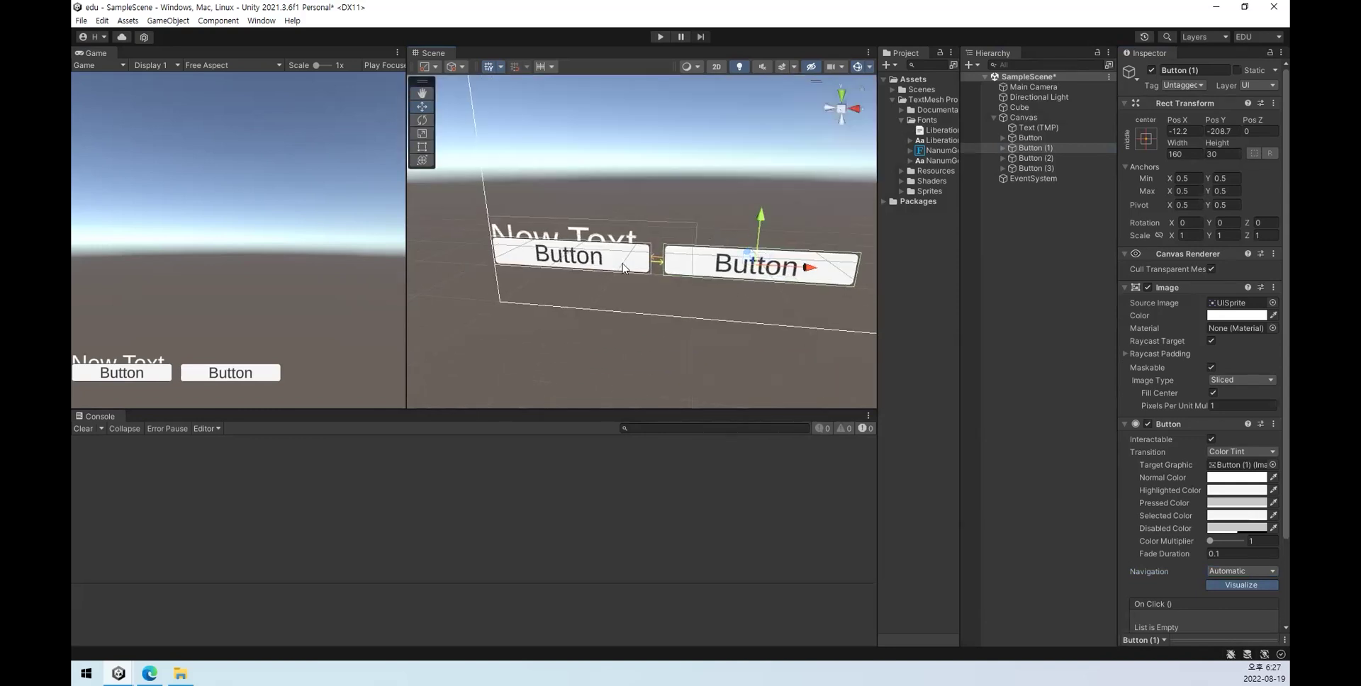
# Step: Raise the New Text object to about Pos Y -115 and Button to about Pos Y -146, above the row of buttons
pyautogui.click(580, 262)
pyautogui.moveTo(585, 197); pyautogui.dragTo(586, 113)
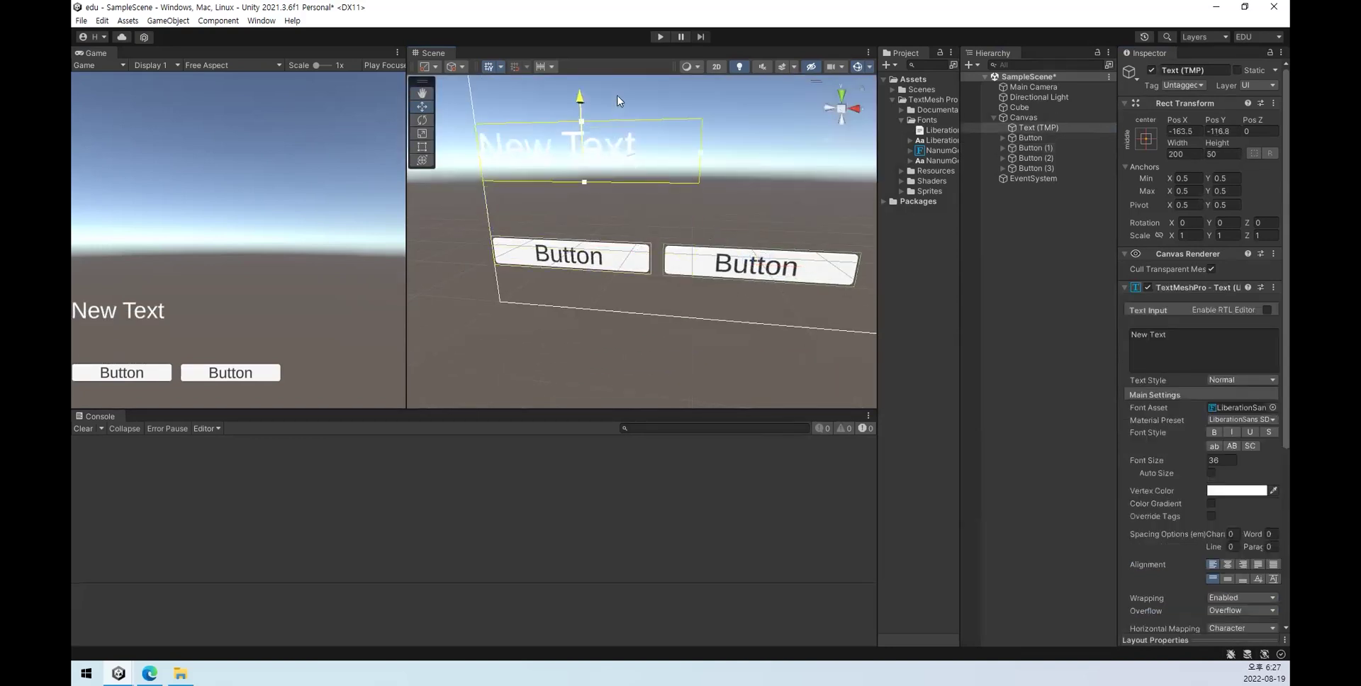
pyautogui.click(592, 249)
pyautogui.moveTo(563, 207); pyautogui.dragTo(580, 141)
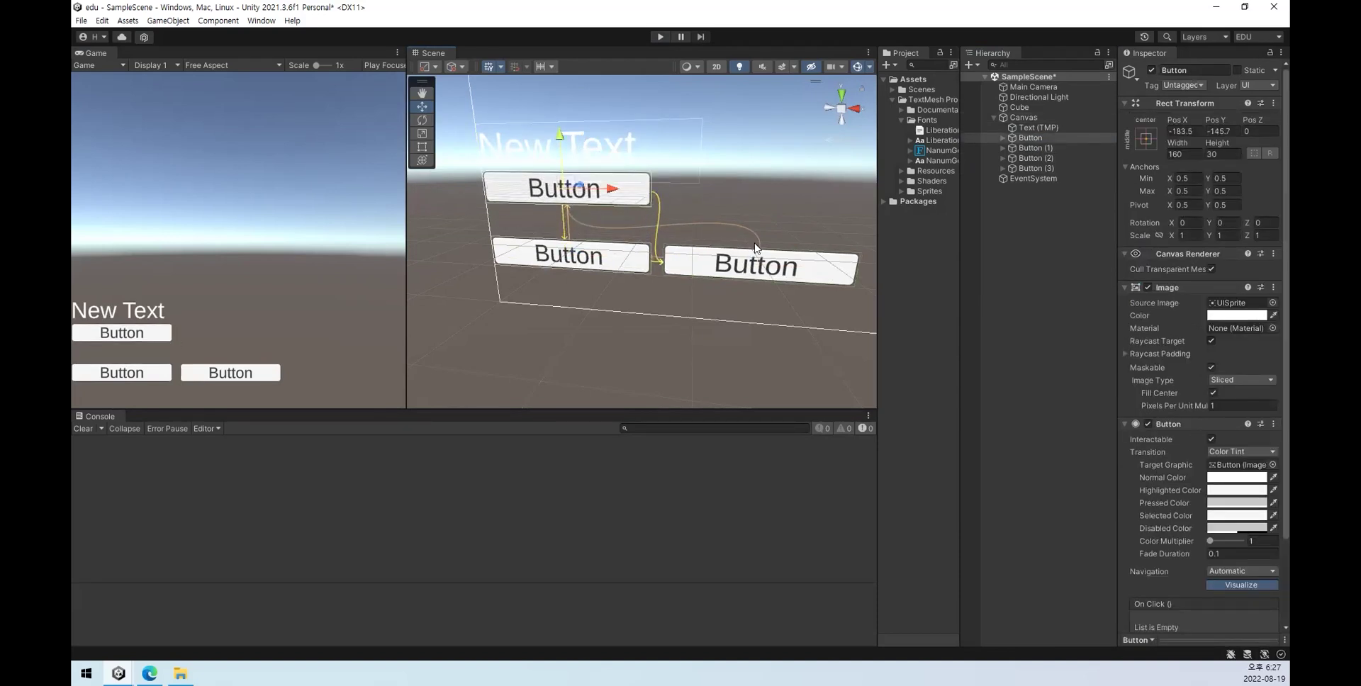
# Step: Move Button (2) along X to the right of Button (1), at about Pos X 172
pyautogui.click(587, 255)
pyautogui.click(597, 262)
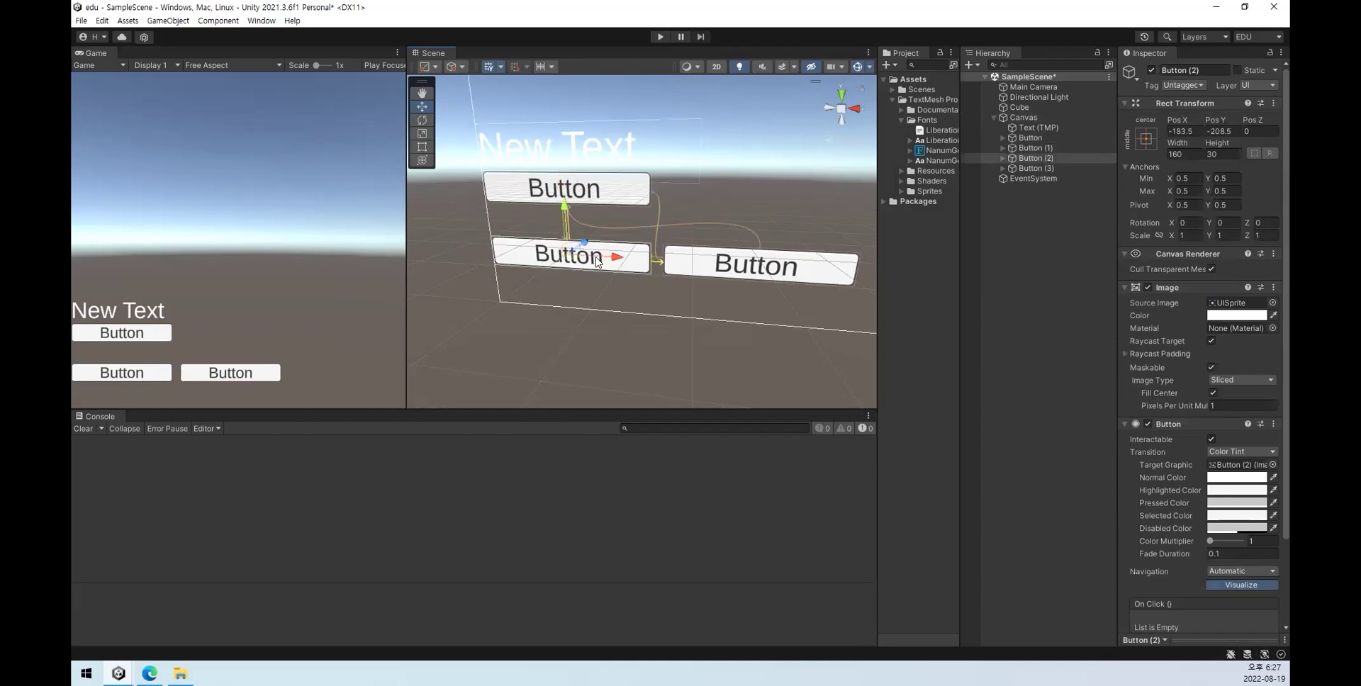
pyautogui.moveTo(613, 259); pyautogui.dragTo(847, 267)
pyautogui.press('f')
pyautogui.click(663, 256)
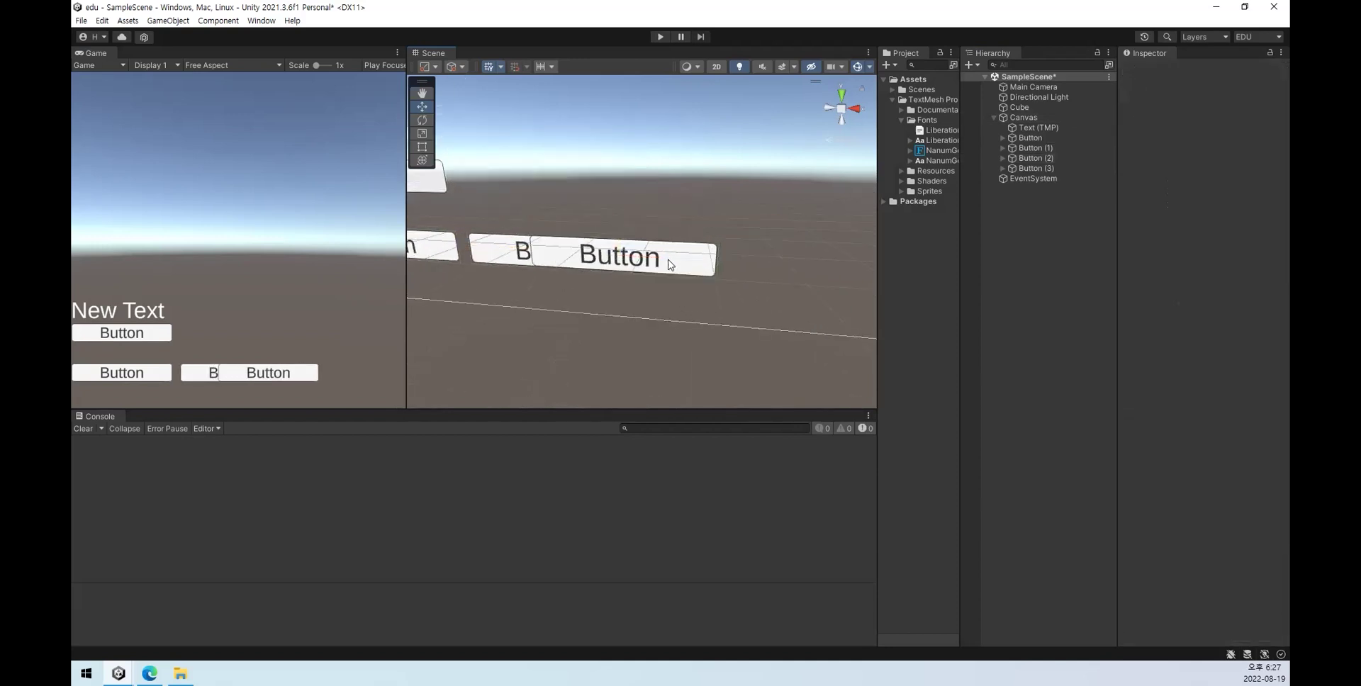
pyautogui.click(663, 256)
pyautogui.moveTo(663, 256); pyautogui.dragTo(685, 270)
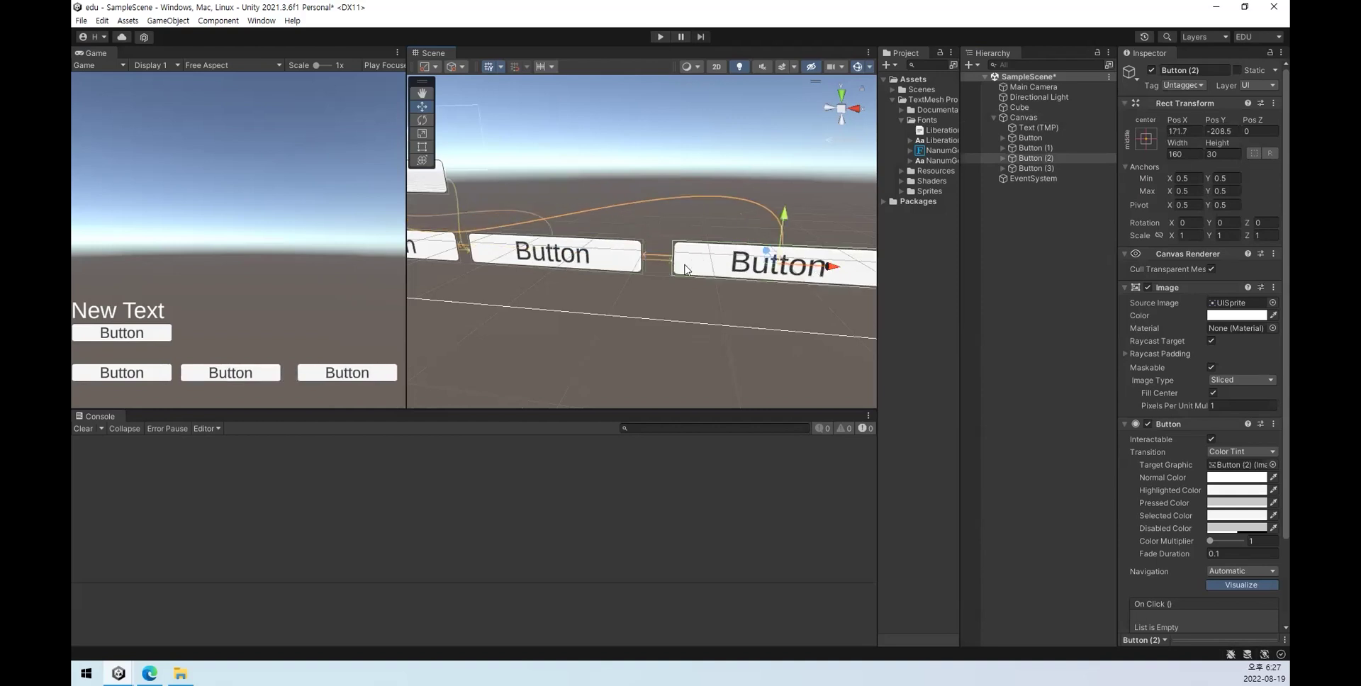
pyautogui.click(1056, 312)
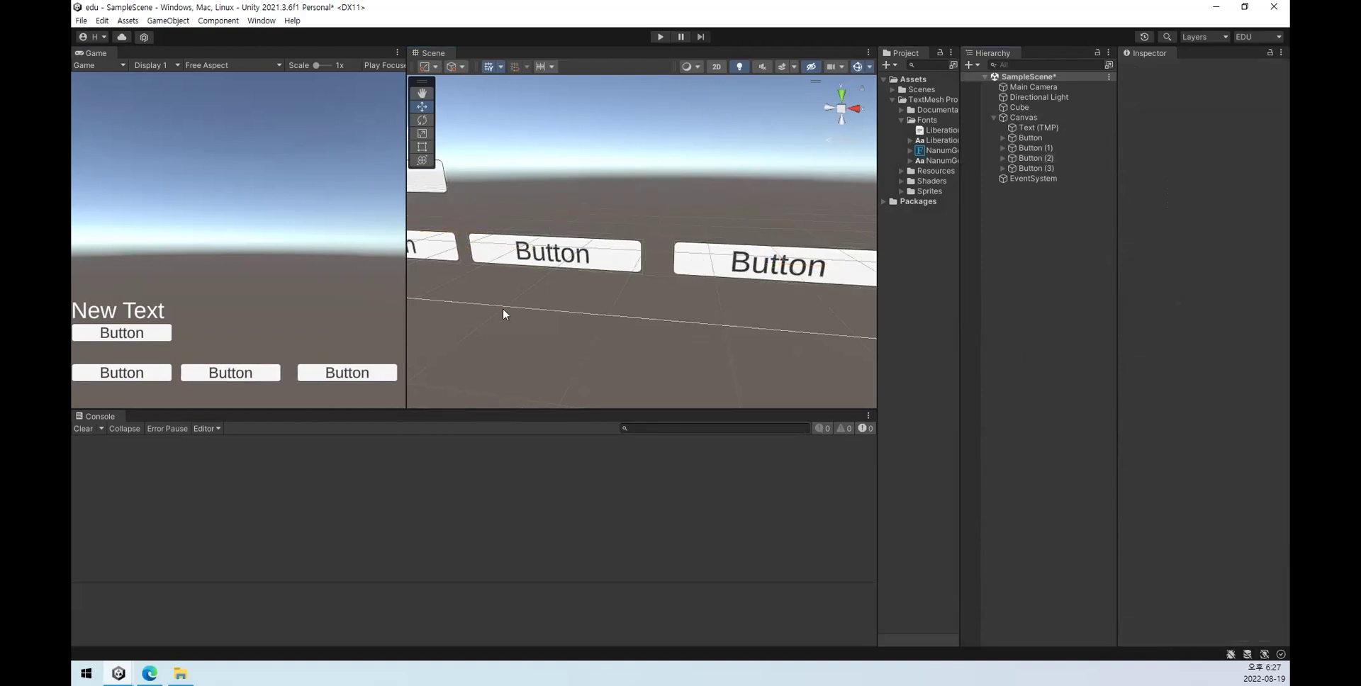
# Step: Turn off the navigation visualization on Button, run the scene to view the four buttons, and exit Play mode
pyautogui.scroll(-5, 603, 228)
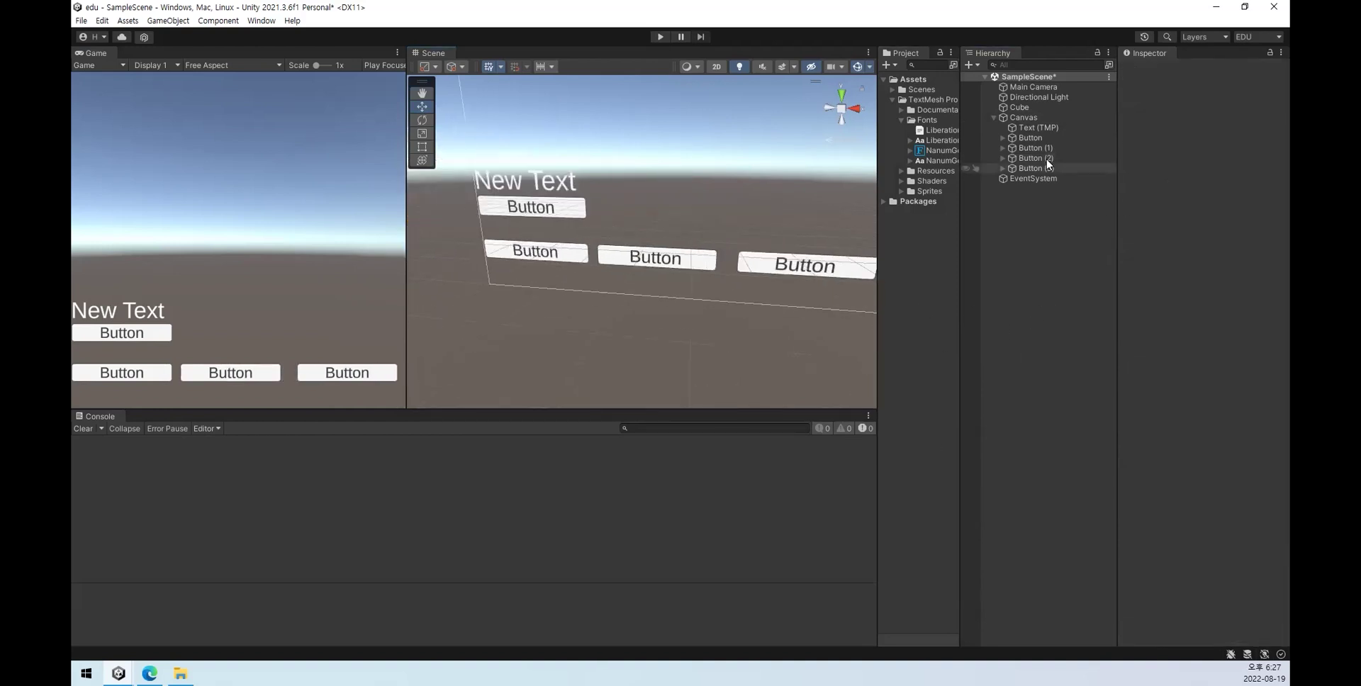
pyautogui.click(1047, 140)
pyautogui.click(1225, 584)
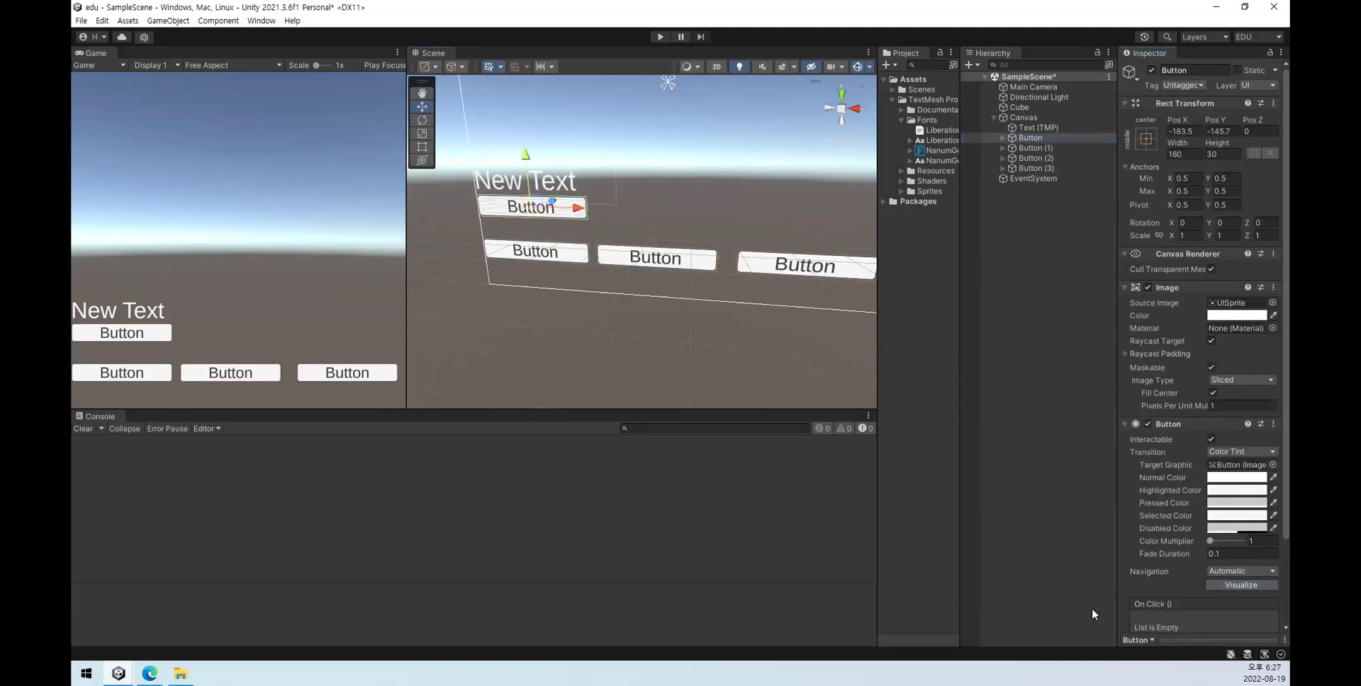
pyautogui.click(1232, 586)
pyautogui.click(1231, 585)
pyautogui.click(660, 36)
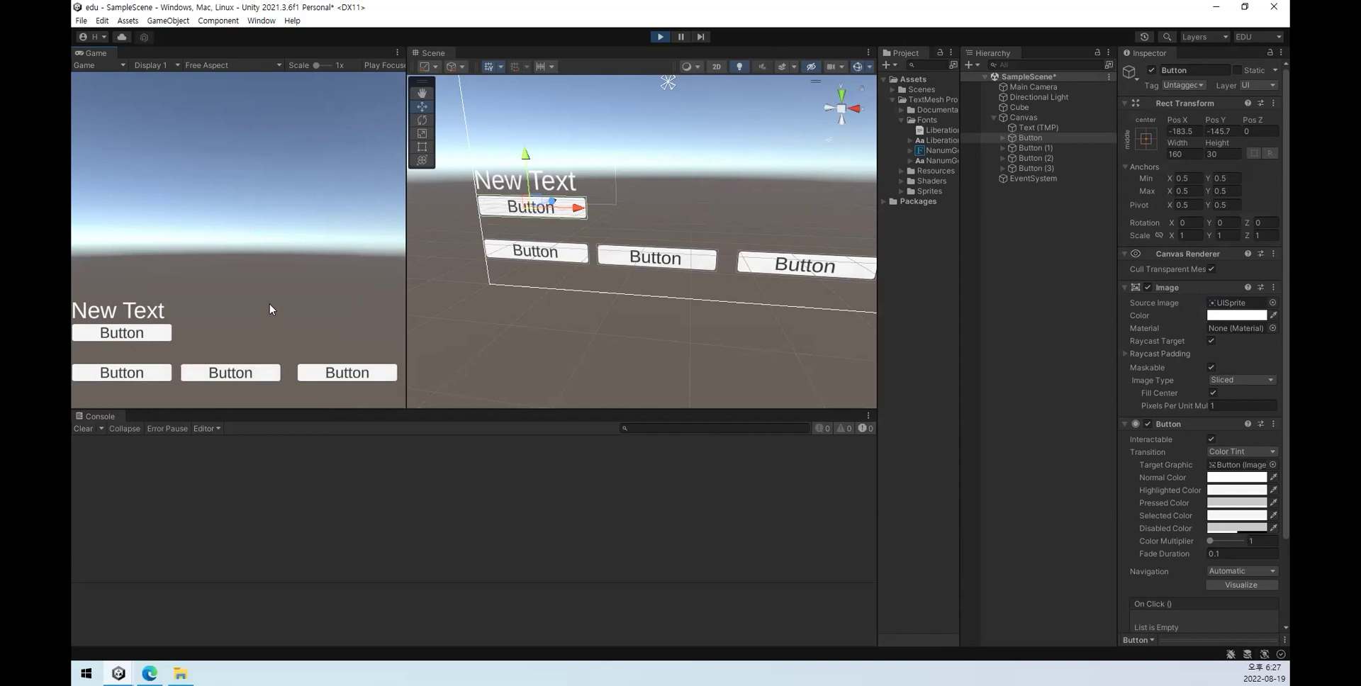
pyautogui.click(655, 39)
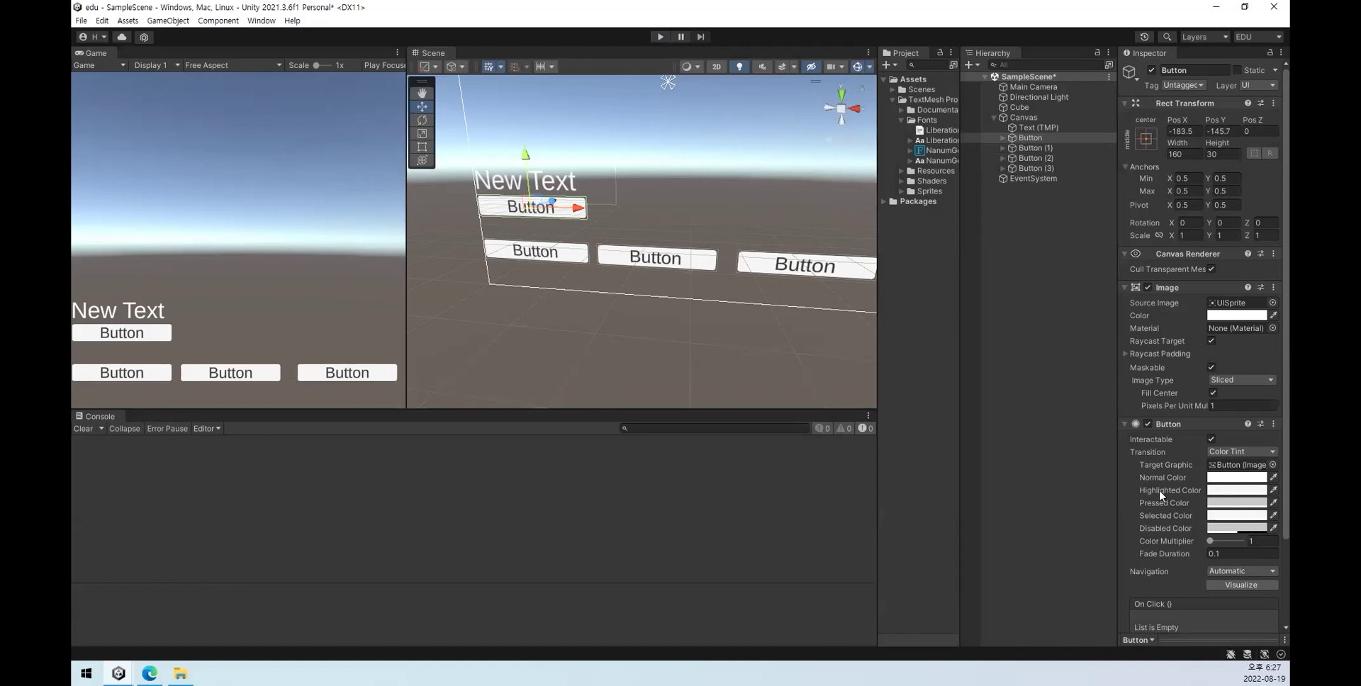
# Step: Visualize Button's navigation links and move it above Button (1), at about Pos X 12 and Pos Y -161
pyautogui.click(1227, 584)
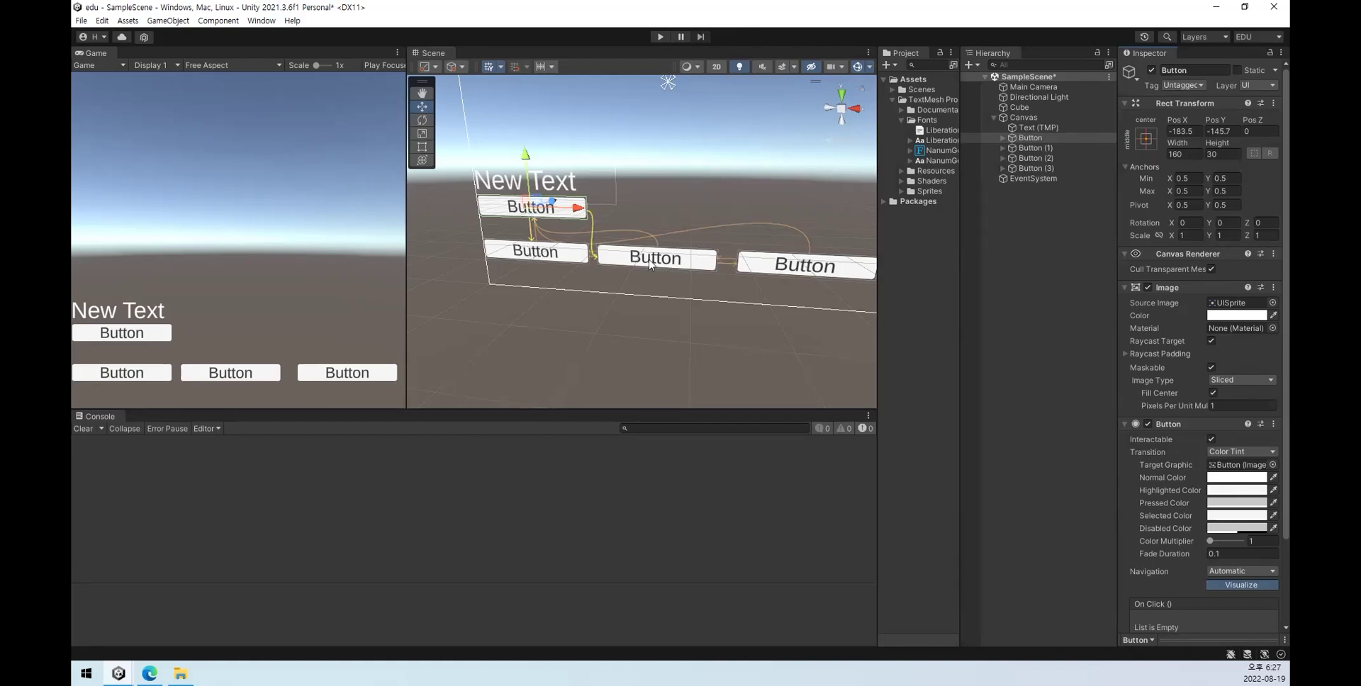
pyautogui.moveTo(543, 204); pyautogui.dragTo(696, 133)
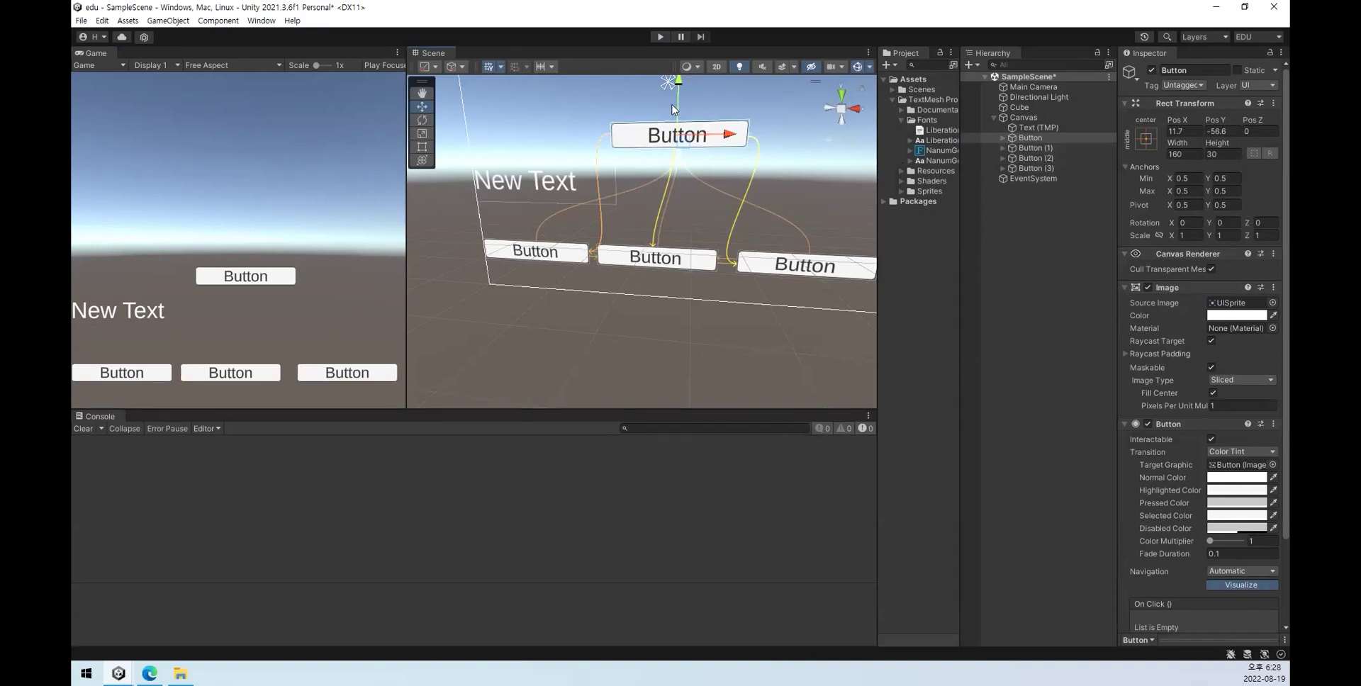
pyautogui.moveTo(679, 89); pyautogui.dragTo(682, 177)
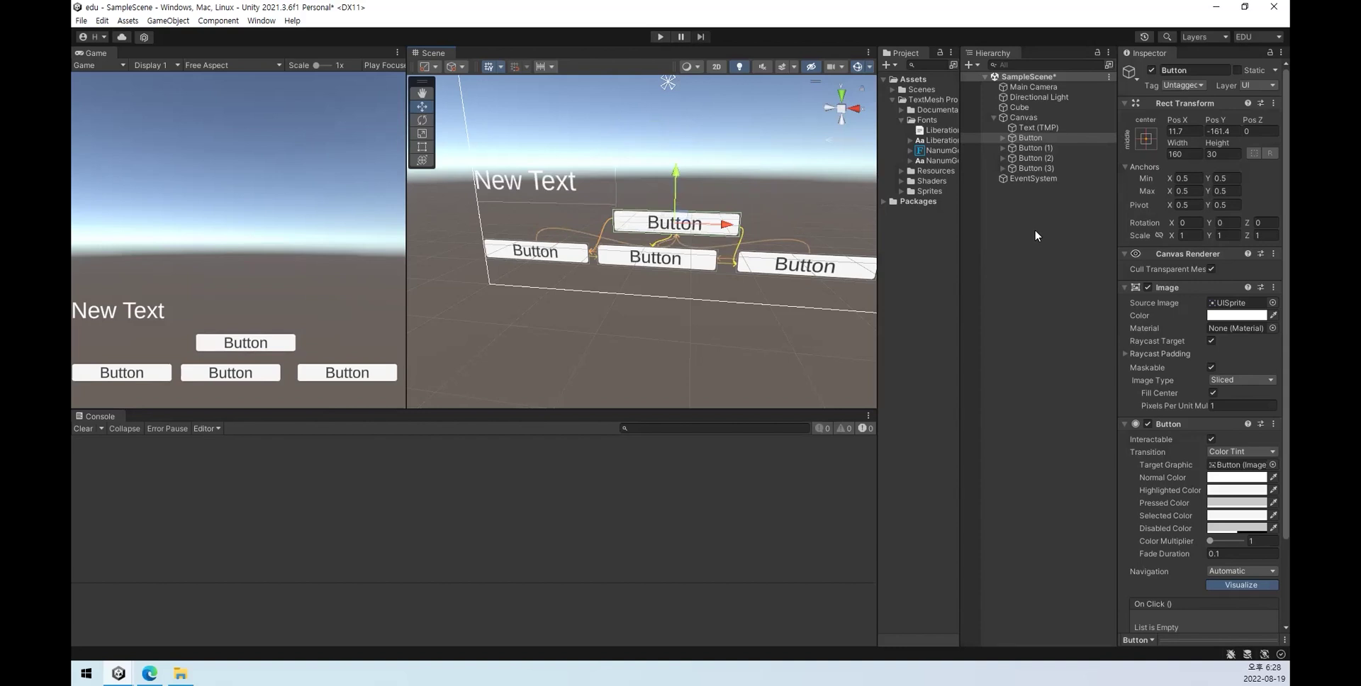
# Step: Set the New Text object's Vertex Color to red (FF0000) and move it behind Button, at about Pos X 28 and Pos Y -146
pyautogui.click(1036, 127)
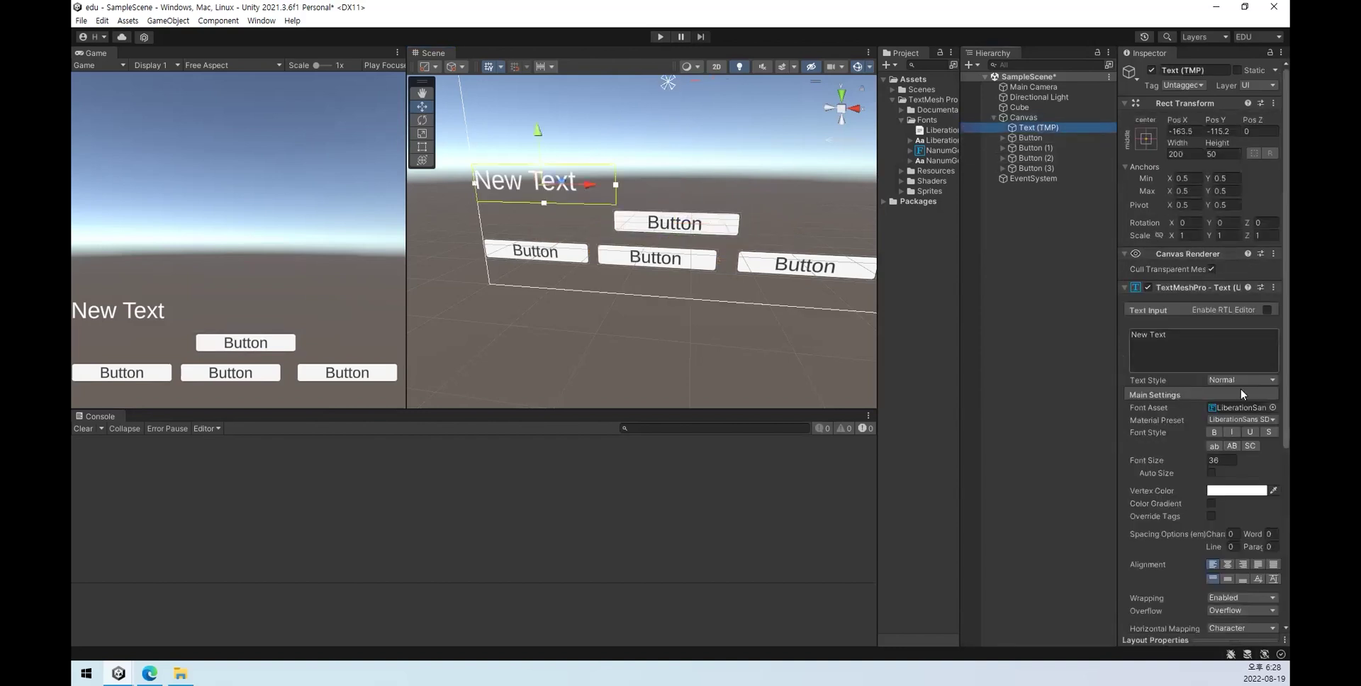
pyautogui.click(1220, 491)
pyautogui.moveTo(1180, 472); pyautogui.dragTo(1276, 413)
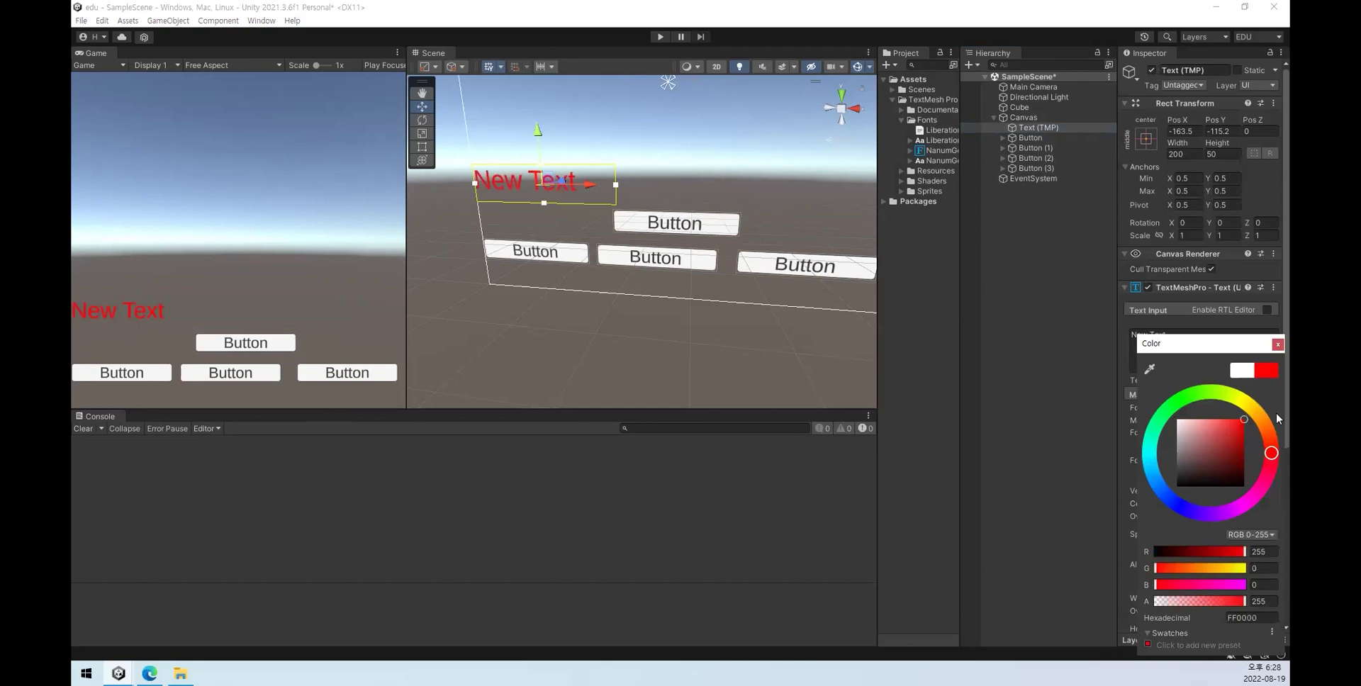
pyautogui.click(1277, 345)
pyautogui.moveTo(542, 182); pyautogui.dragTo(693, 205)
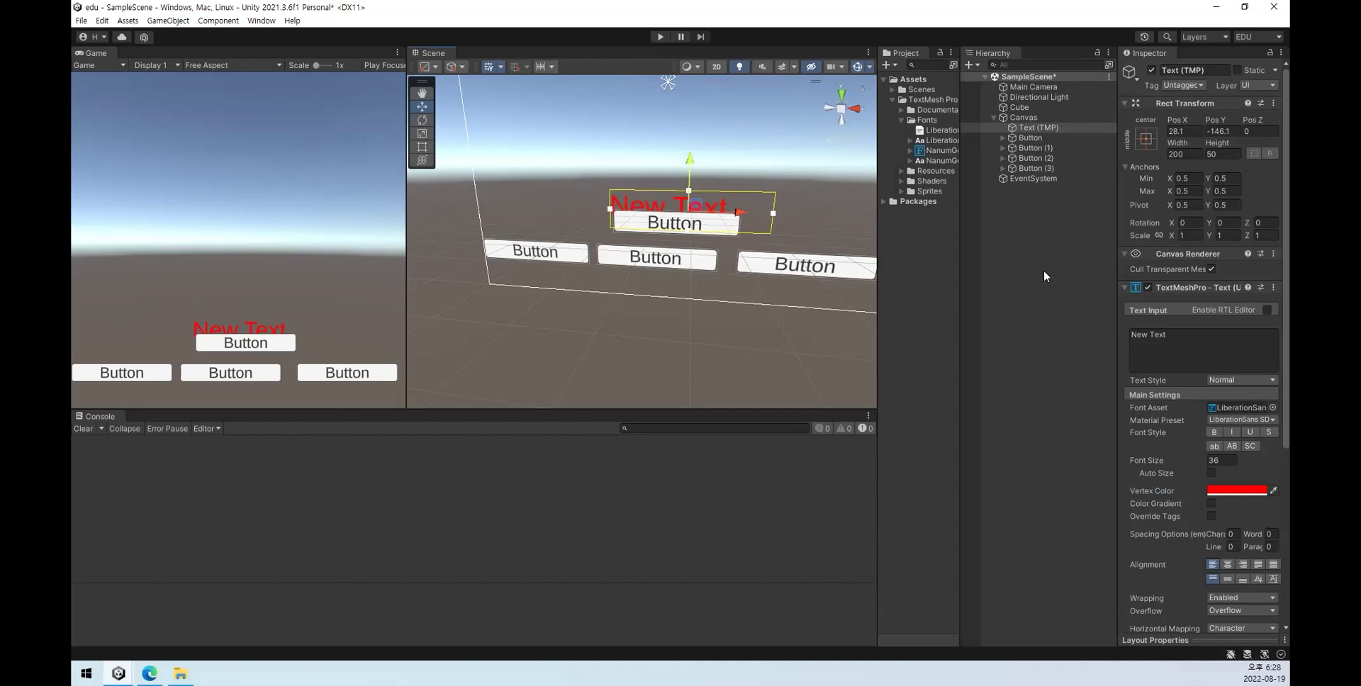
# Step: Compare the hierarchy order of the text and Button, and turn off Button's navigation visualization
pyautogui.click(1043, 270)
pyautogui.click(1044, 127)
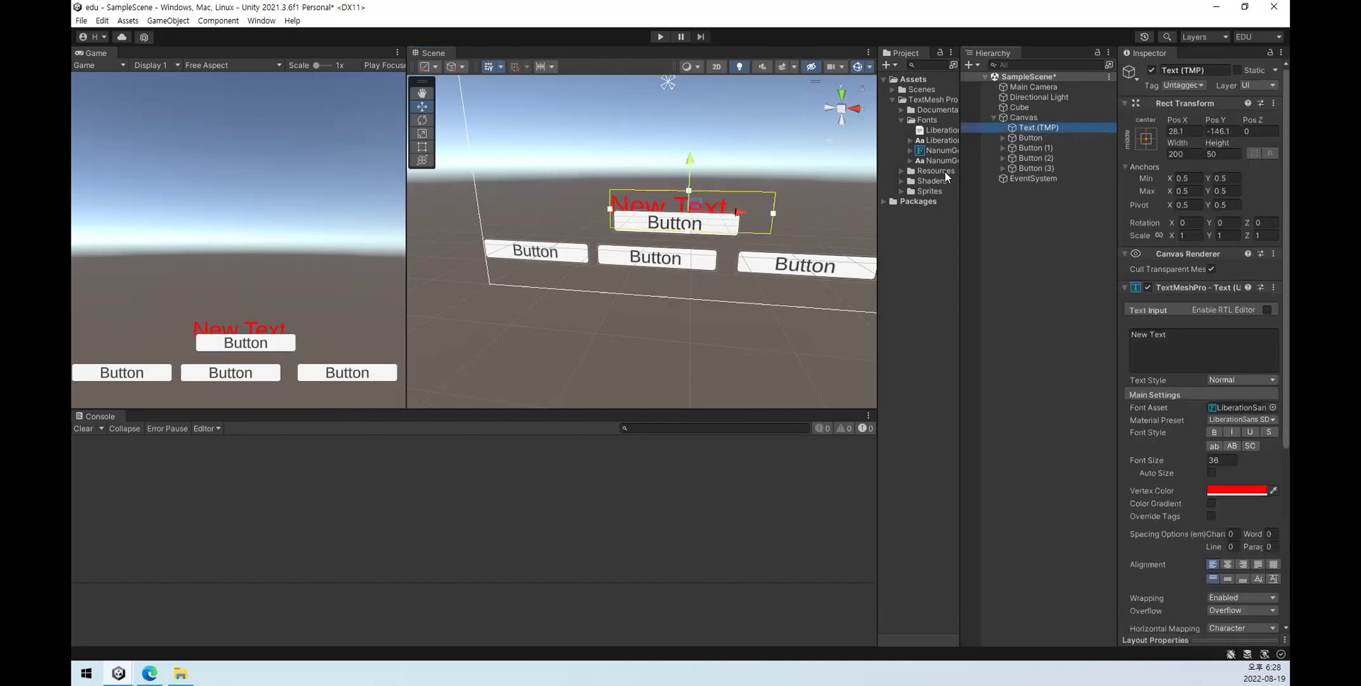
pyautogui.click(1047, 138)
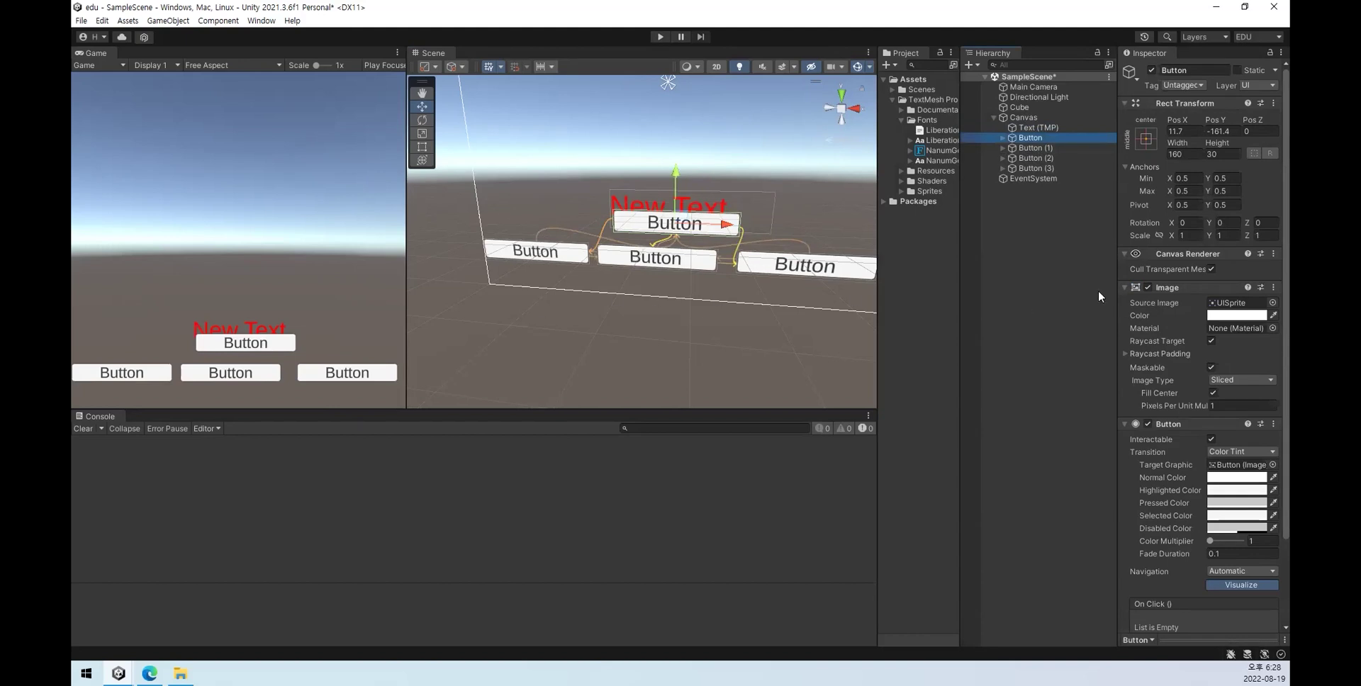
pyautogui.click(1229, 587)
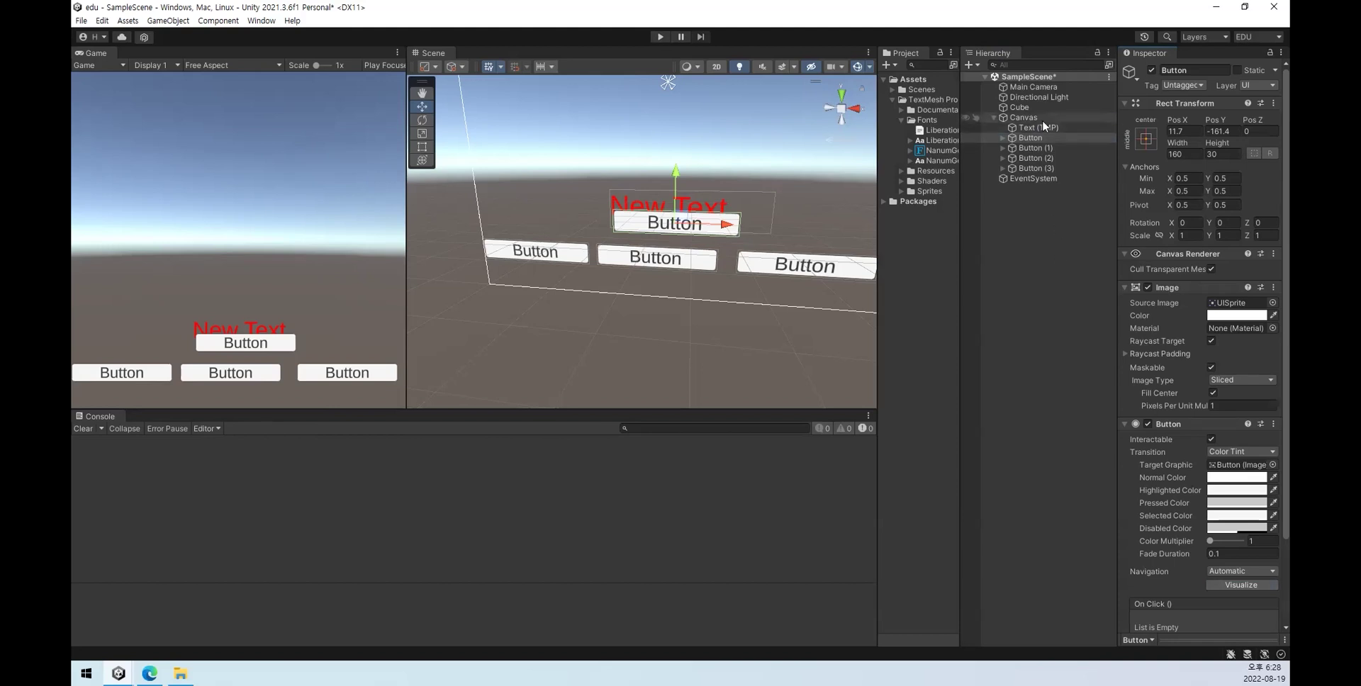
# Step: Step through the Canvas children in hierarchy order and move Button (1) directly beneath Button, at about Pos X 11 and Pos Y -184
pyautogui.moveTo(1036, 127)
pyautogui.mouseDown()
pyautogui.moveTo(1042, 150)
pyautogui.moveTo(1040, 122)
pyautogui.mouseUp()
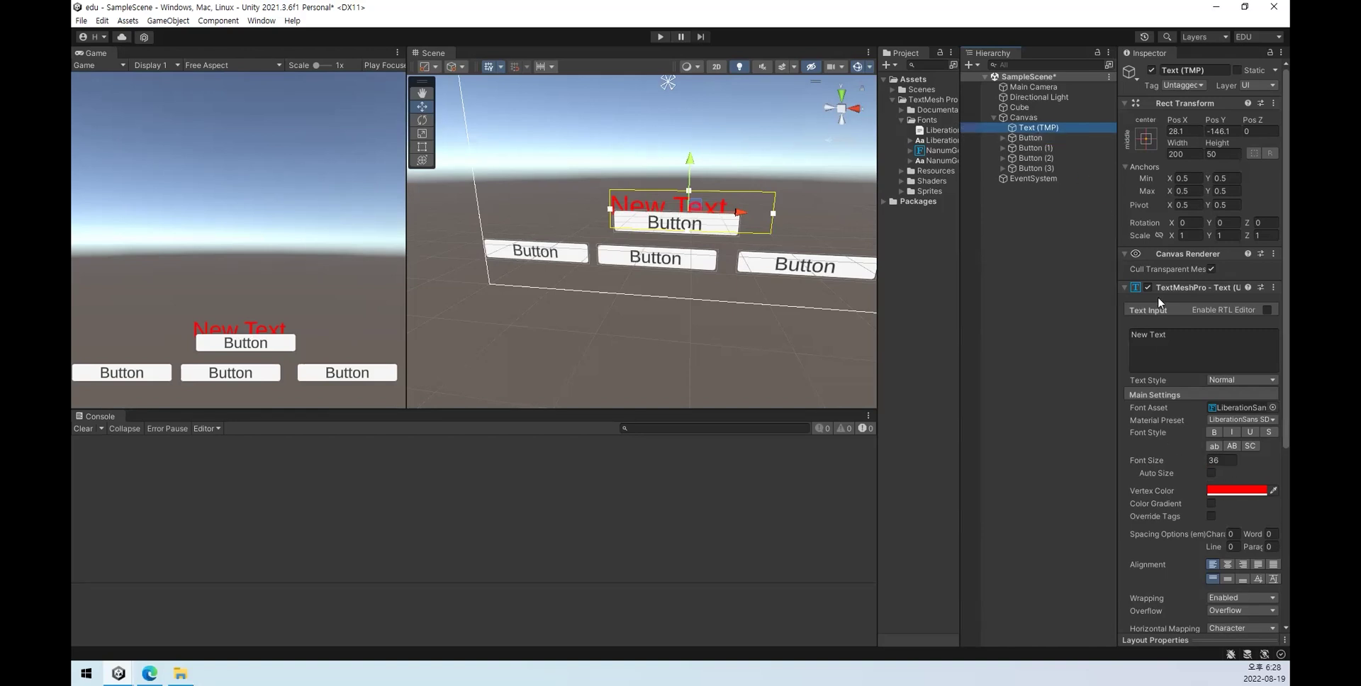
pyautogui.click(1028, 118)
pyautogui.click(1033, 129)
pyautogui.click(1029, 139)
pyautogui.click(1033, 148)
pyautogui.click(1037, 158)
pyautogui.click(1035, 148)
pyautogui.moveTo(659, 211); pyautogui.dragTo(680, 194)
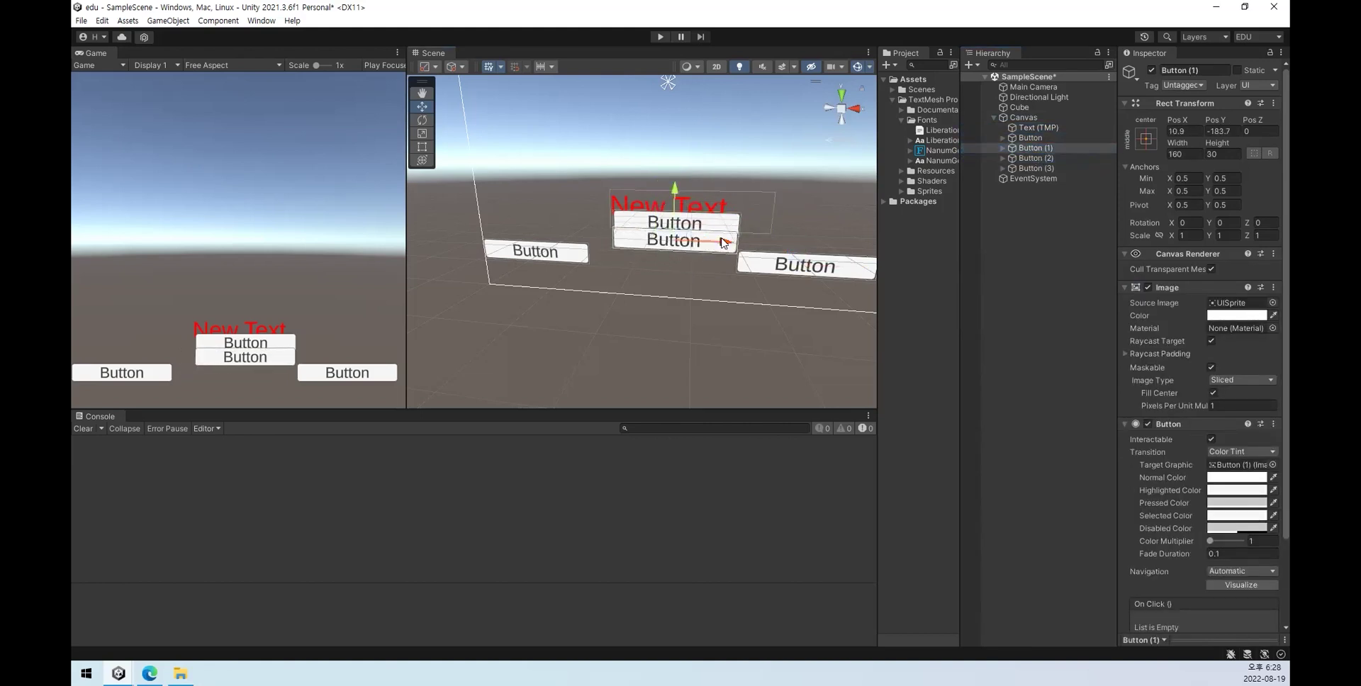
# Step: Swap Button and Button (1) in the Canvas hierarchy to compare the drawing order, and swap them back
pyautogui.click(1032, 191)
pyautogui.moveTo(1031, 141); pyautogui.dragTo(1036, 153)
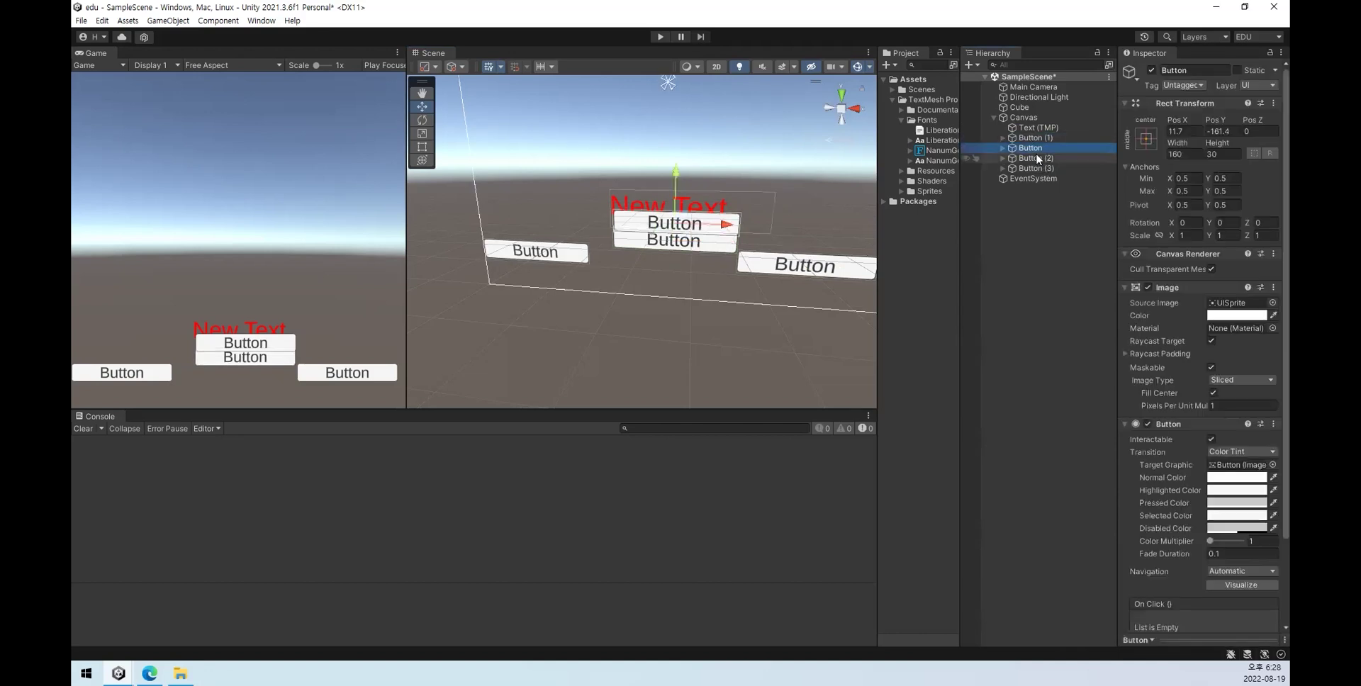
pyautogui.click(1033, 148)
pyautogui.click(1043, 150)
pyautogui.moveTo(1034, 138); pyautogui.dragTo(1048, 153)
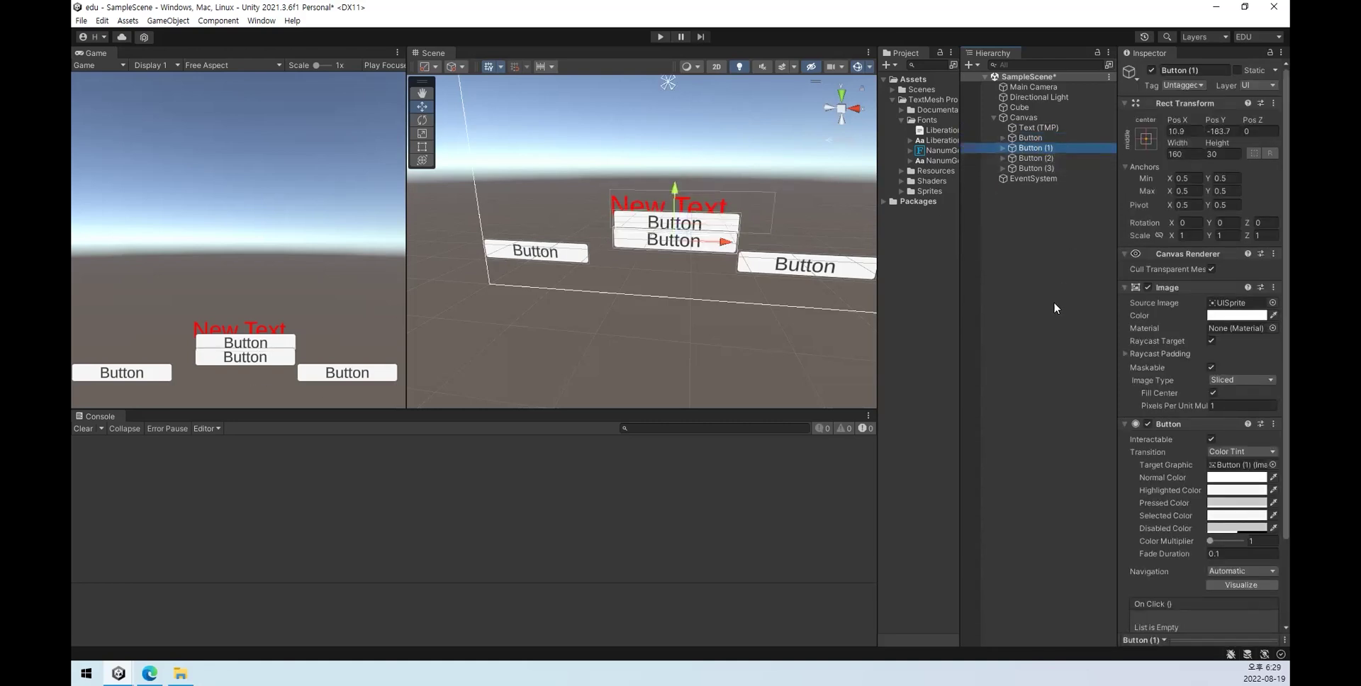
pyautogui.click(1053, 301)
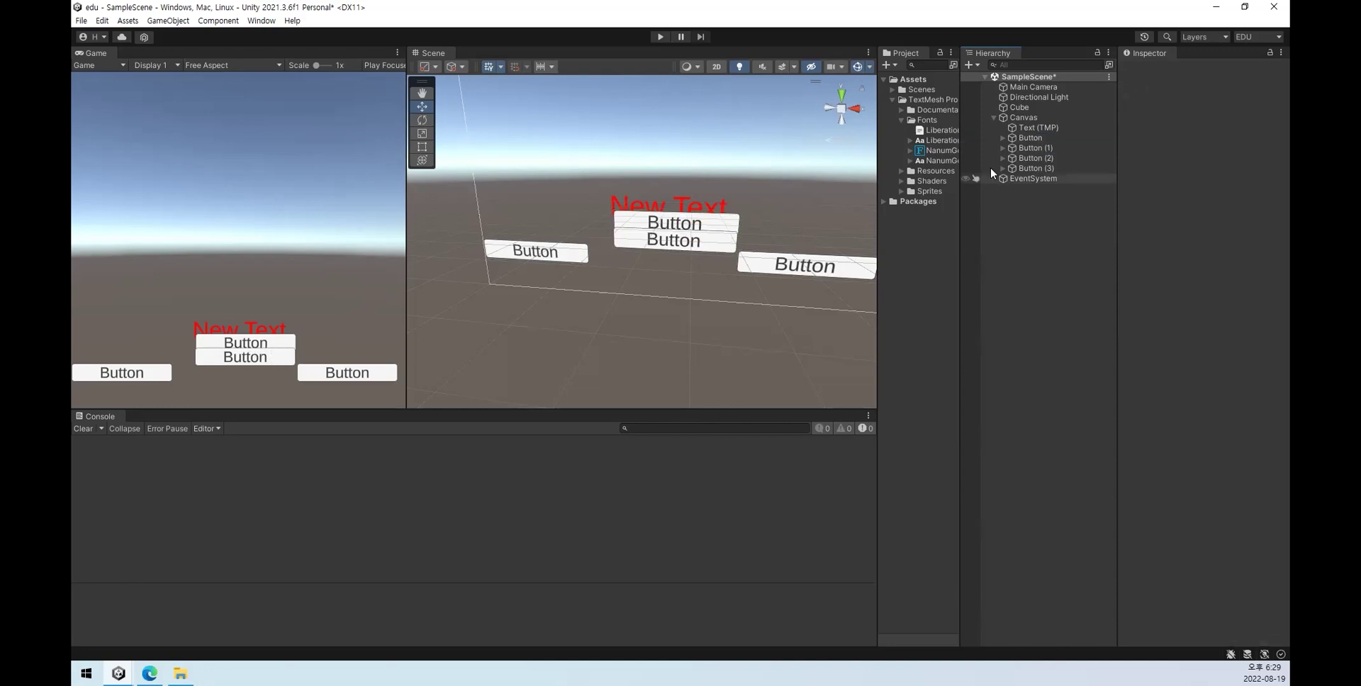
# Step: Set Button (1)'s Normal Color to red (FF0000) and reorder Button to sit below Button (2) in the Canvas hierarchy
pyautogui.click(1060, 150)
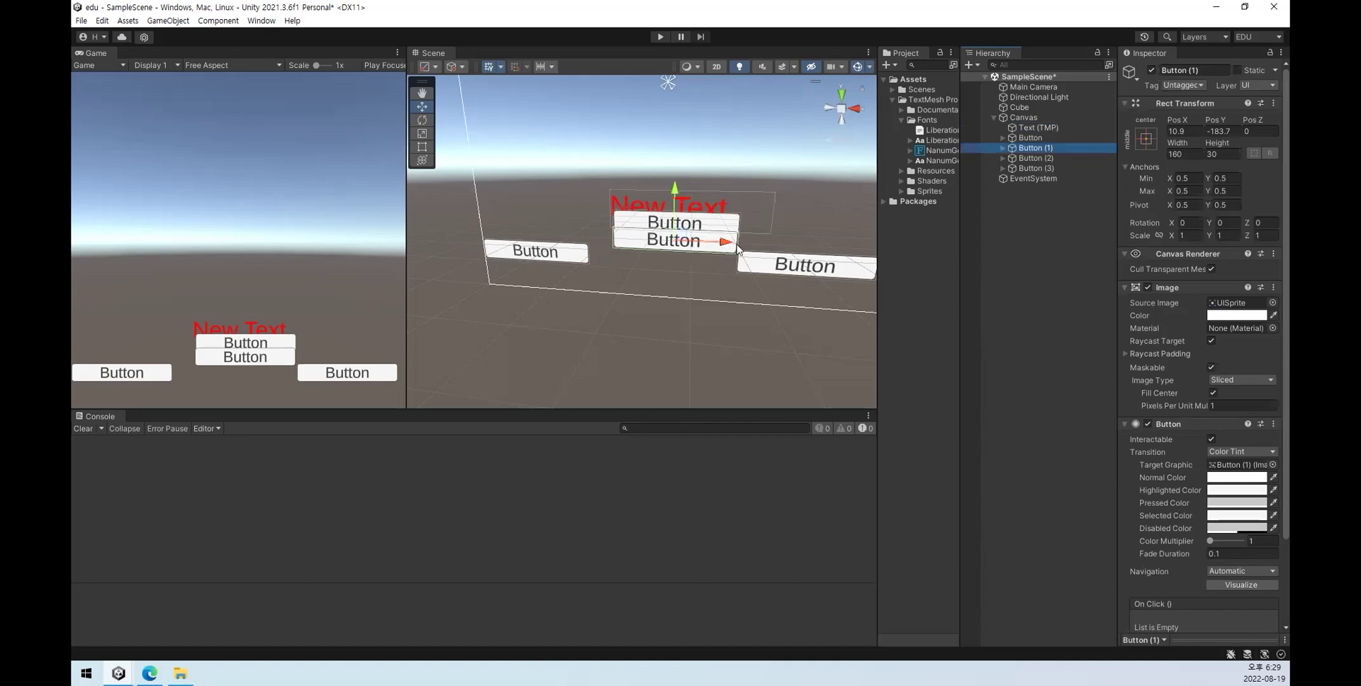
pyautogui.click(1217, 460)
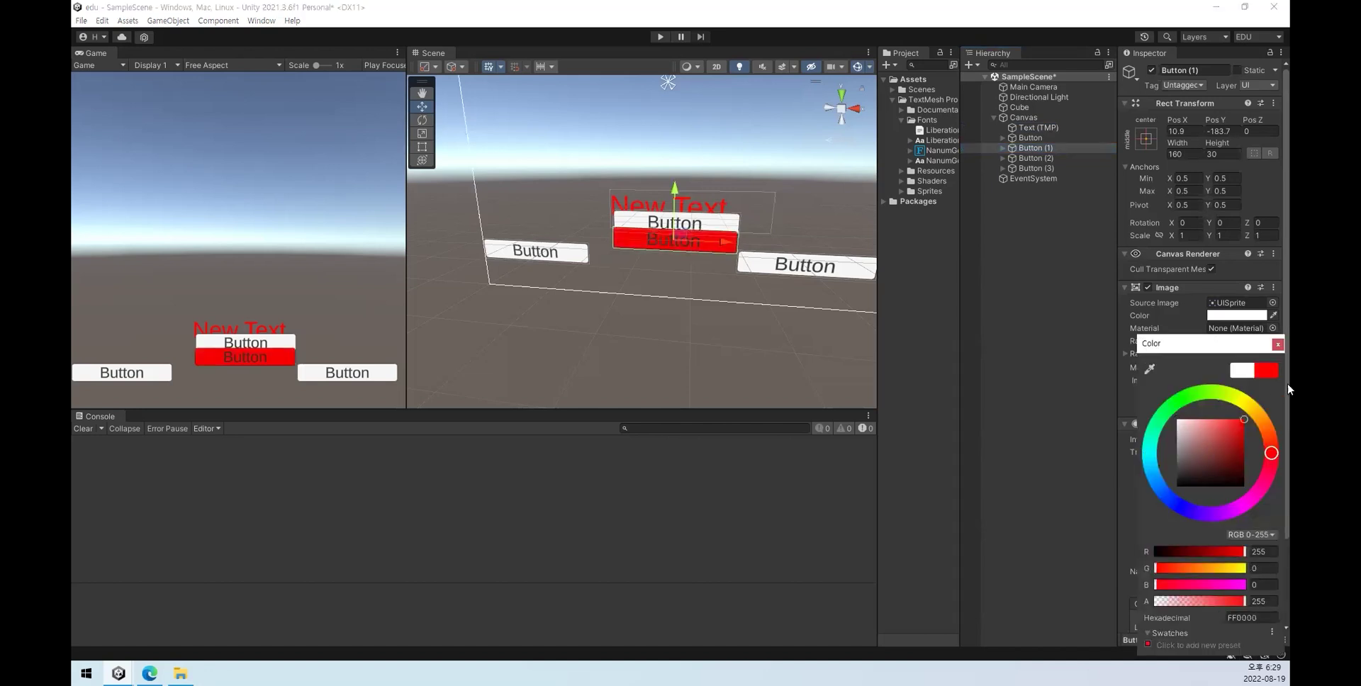
pyautogui.click(1277, 344)
pyautogui.moveTo(1030, 138); pyautogui.dragTo(1036, 164)
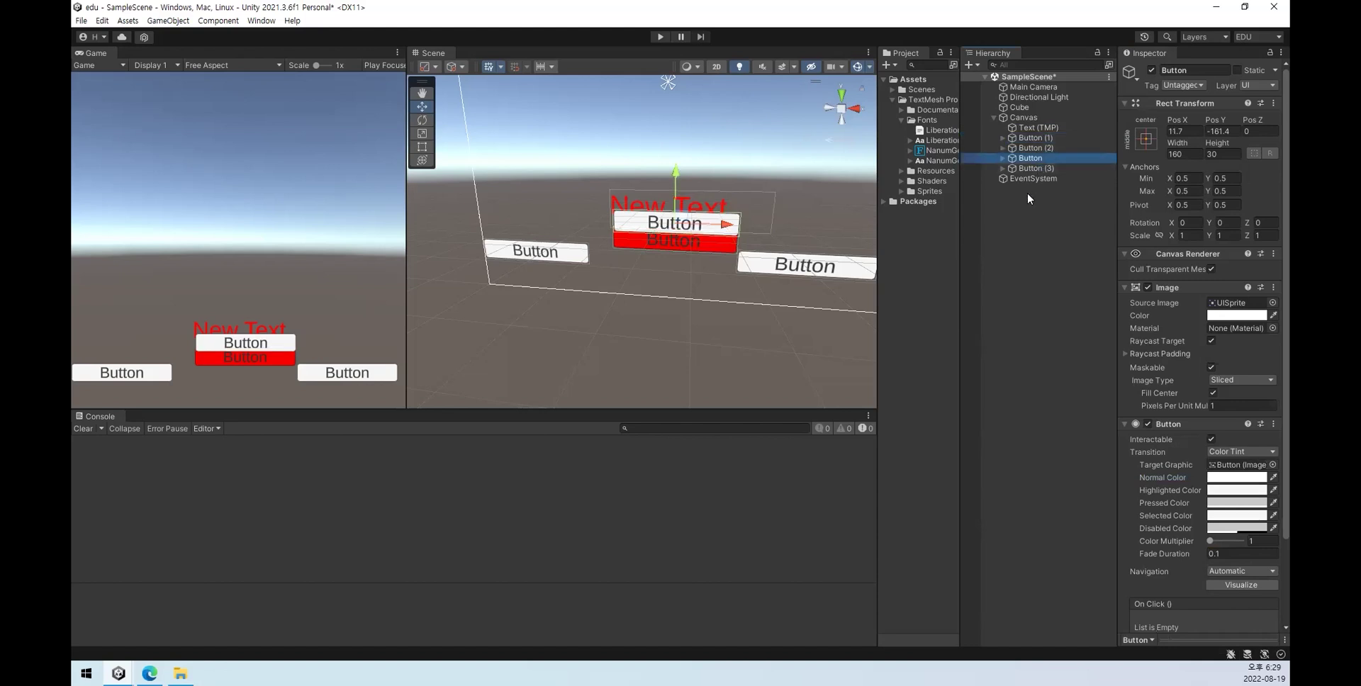
pyautogui.click(1018, 329)
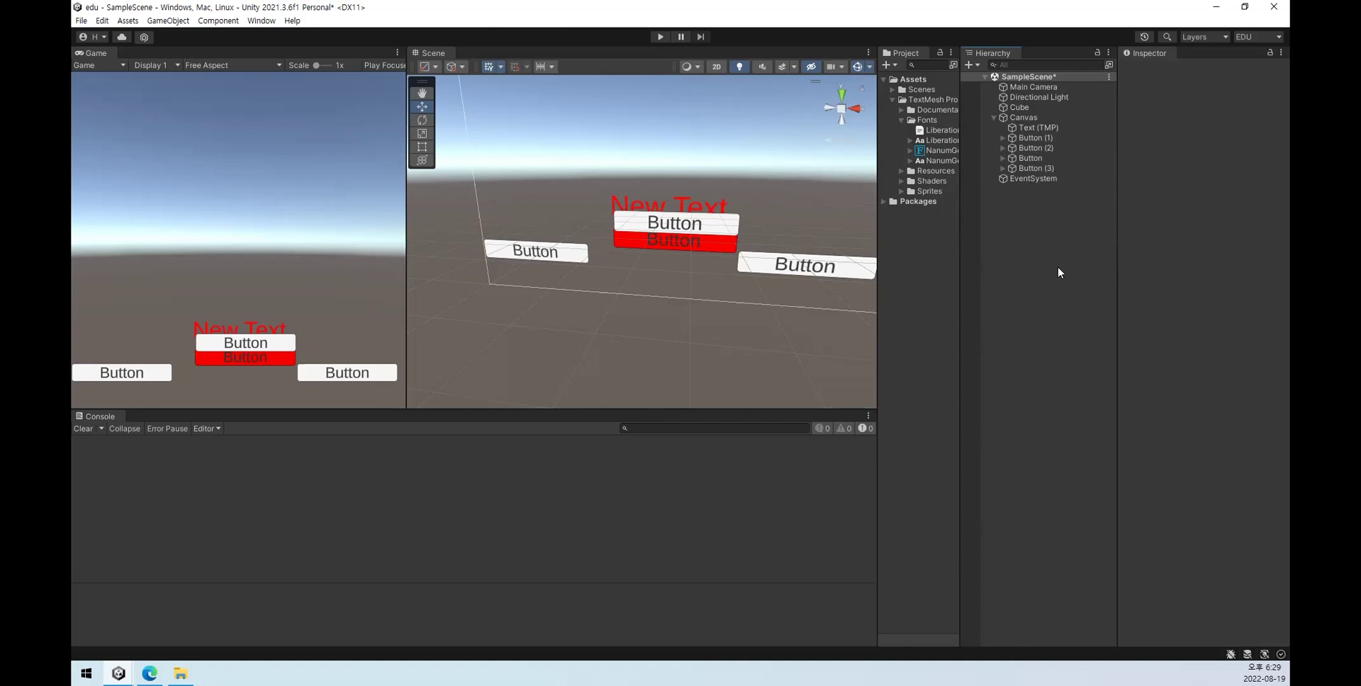
# Step: Add a UI Panel to the Canvas and move it above Text (TMP) as the first child in the hierarchy
pyautogui.click(1023, 117)
pyautogui.rightClick(1025, 119)
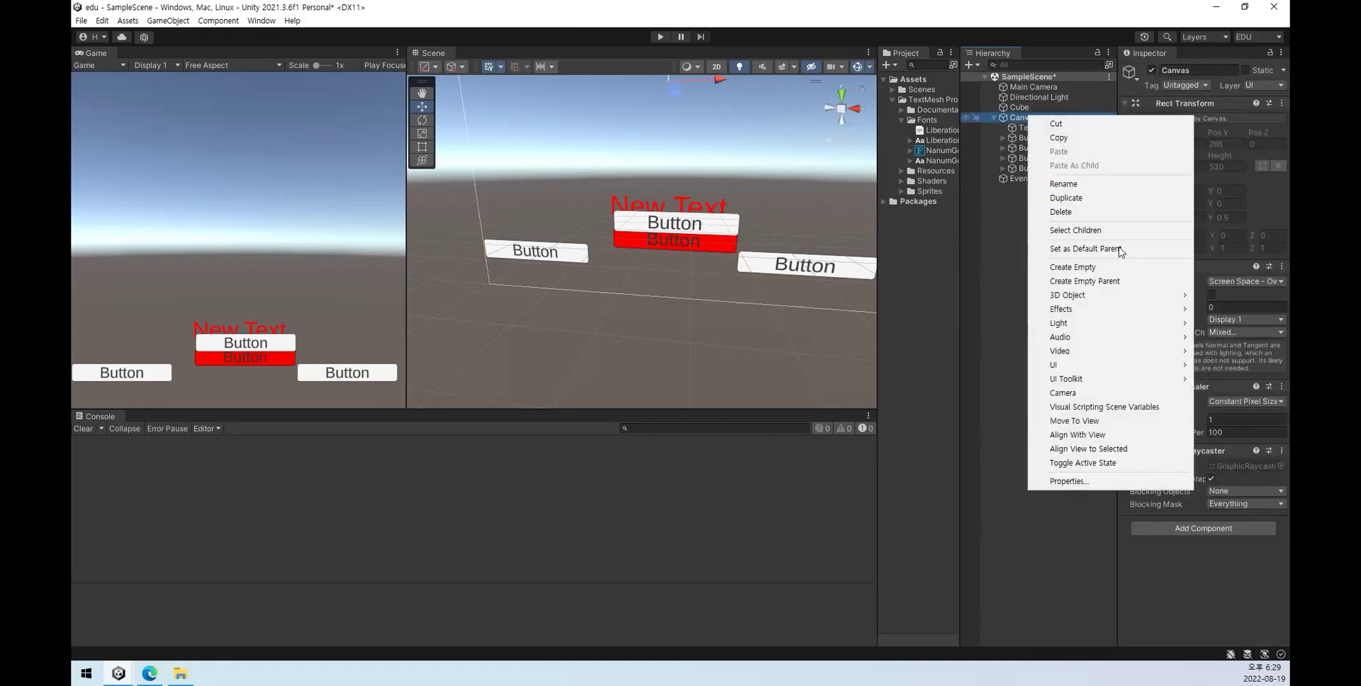
pyautogui.moveTo(1064, 360)
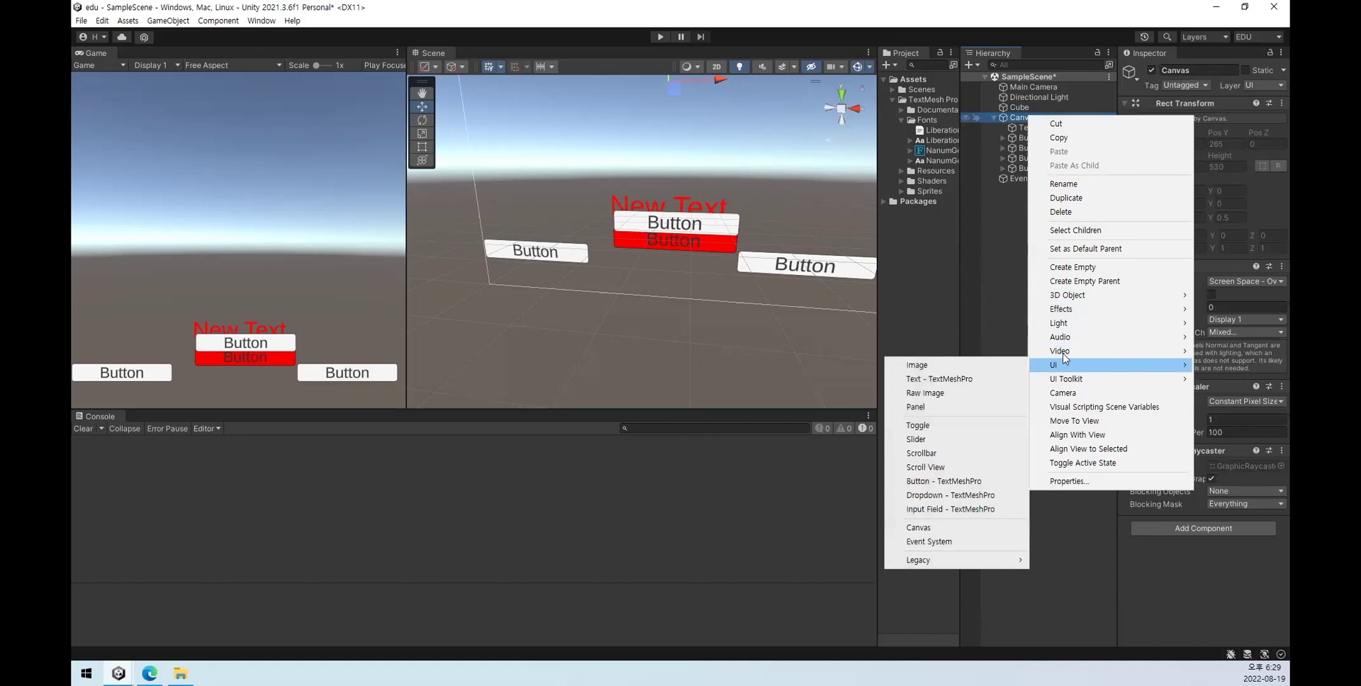
pyautogui.click(916, 407)
pyautogui.moveTo(1031, 178); pyautogui.dragTo(1046, 123)
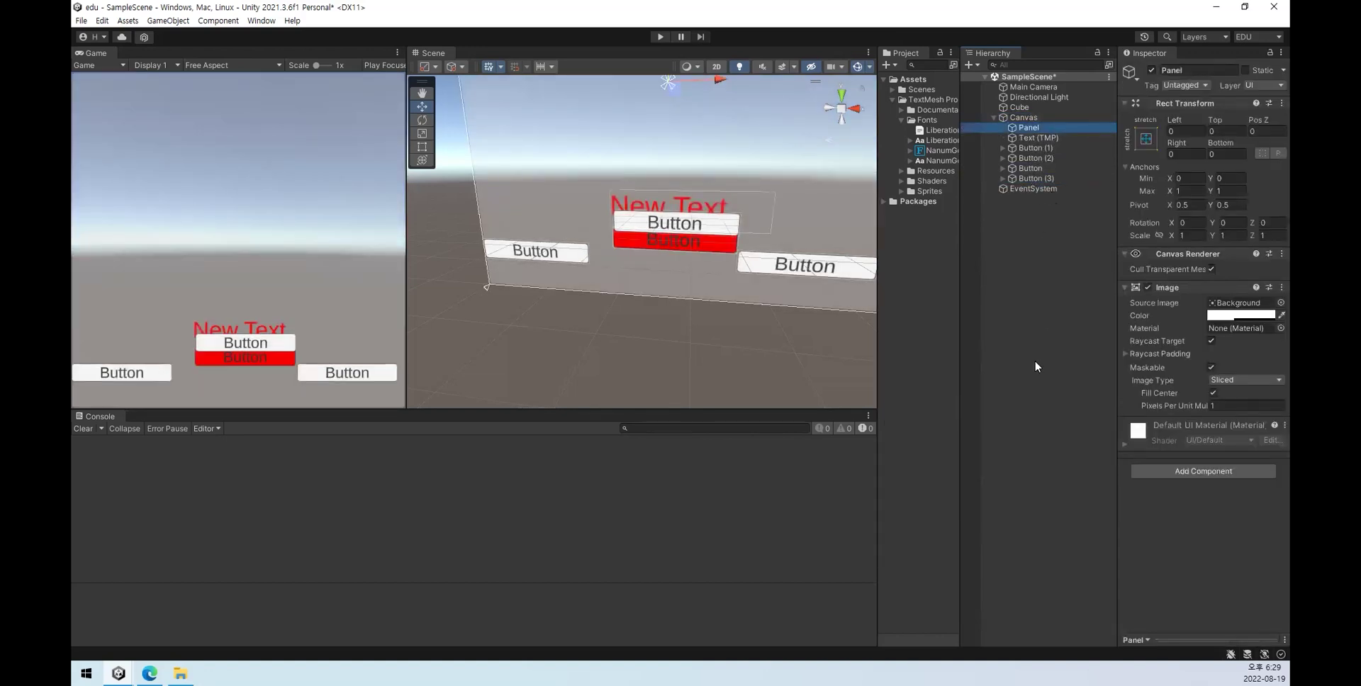
# Step: Set the Panel's Image colour to dark grey (1D1D1D)
pyautogui.click(1241, 315)
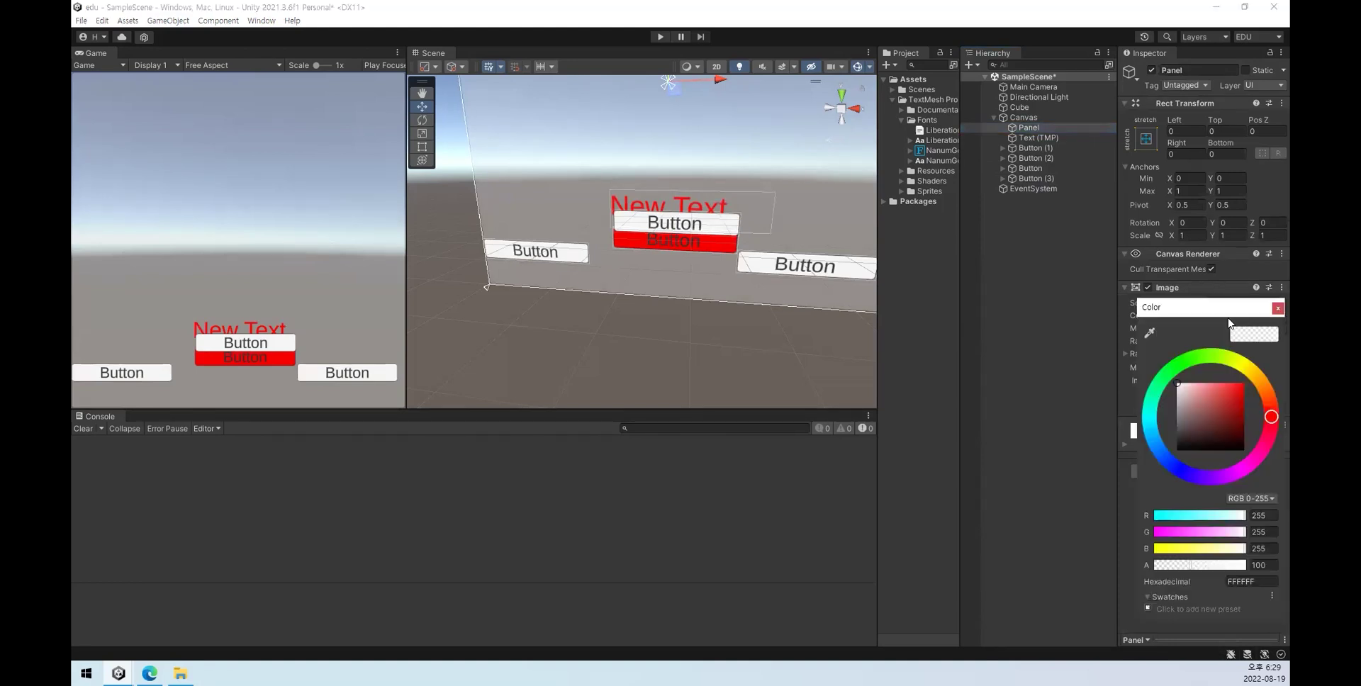
pyautogui.moveTo(1184, 436); pyautogui.dragTo(1159, 448)
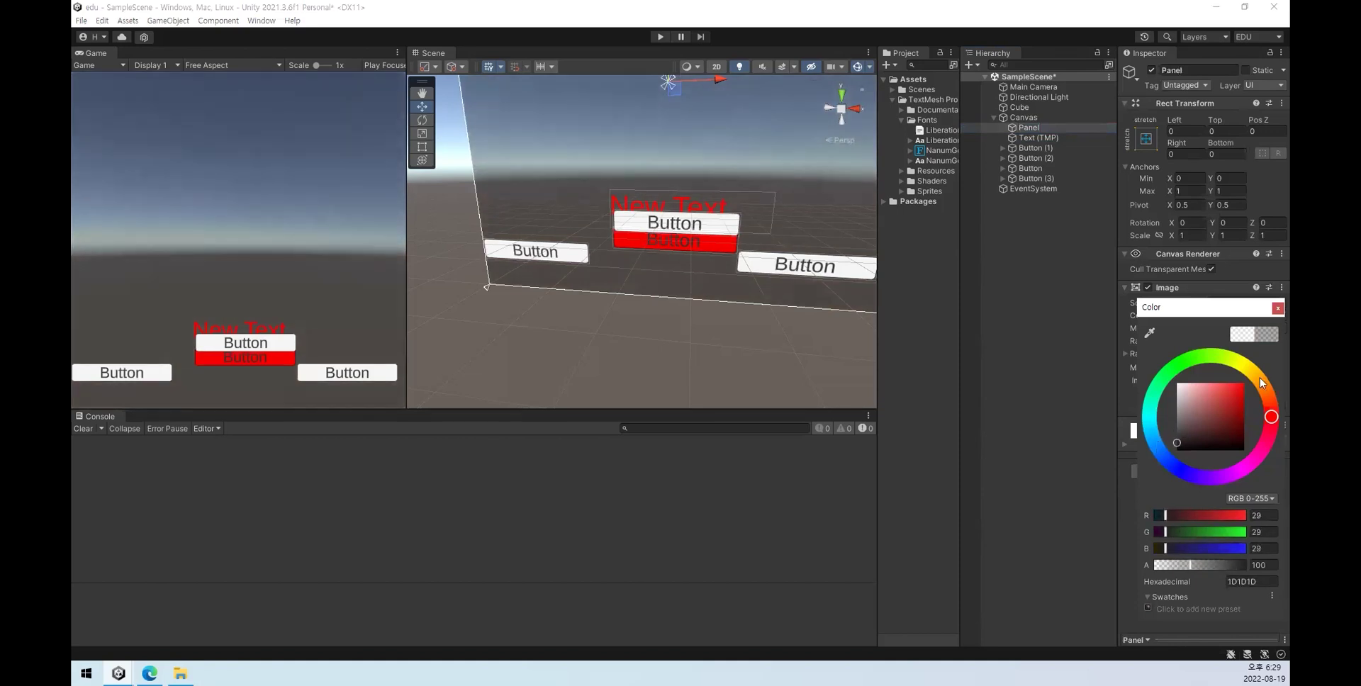
pyautogui.click(1278, 308)
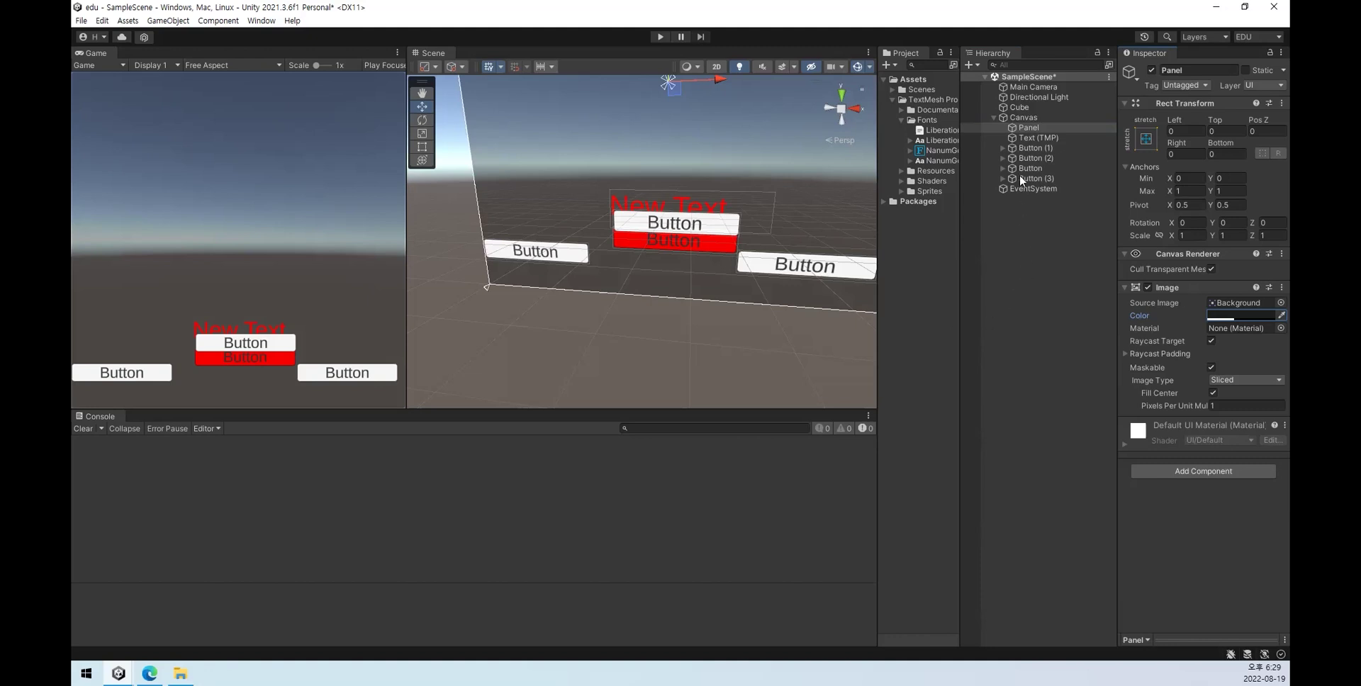
# Step: Frame the Panel in the Scene view and move the Cube over it, to about X 325, Y 160, Z -194
pyautogui.click(1032, 129)
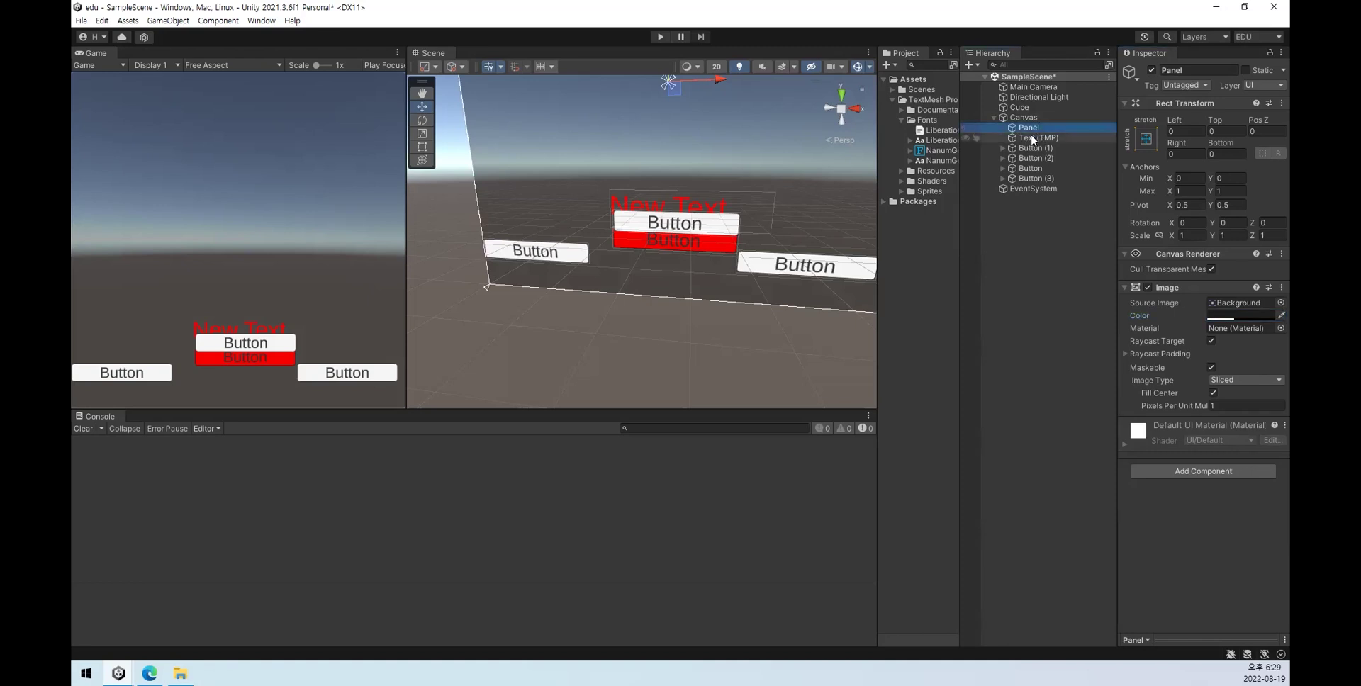
pyautogui.press('f')
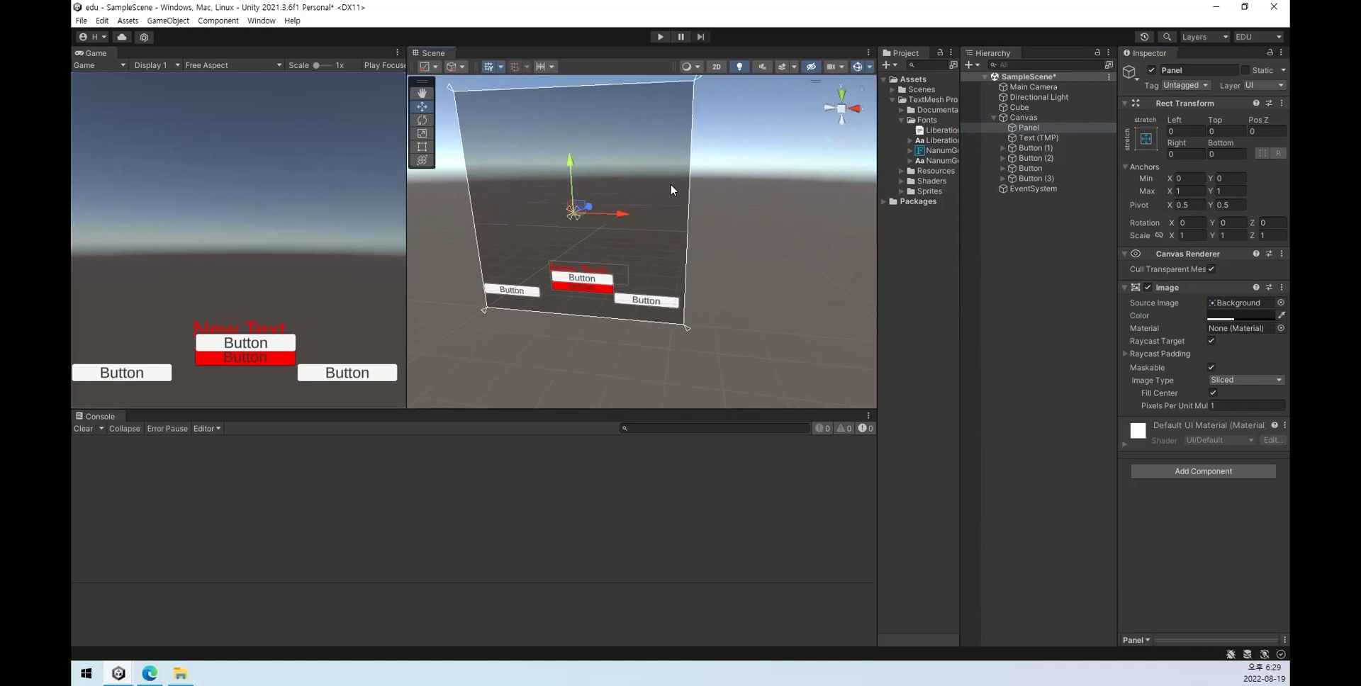
pyautogui.click(1026, 251)
pyautogui.click(1021, 108)
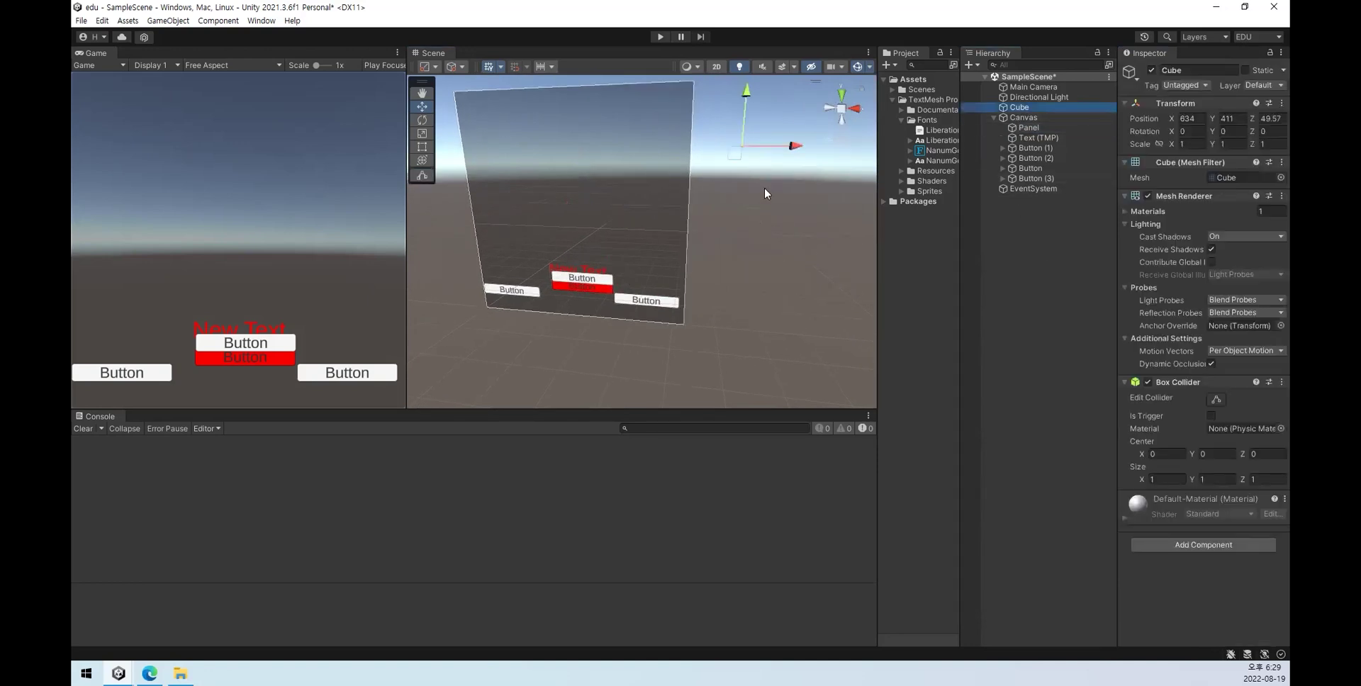
pyautogui.moveTo(737, 156); pyautogui.dragTo(574, 264)
pyautogui.click(560, 236)
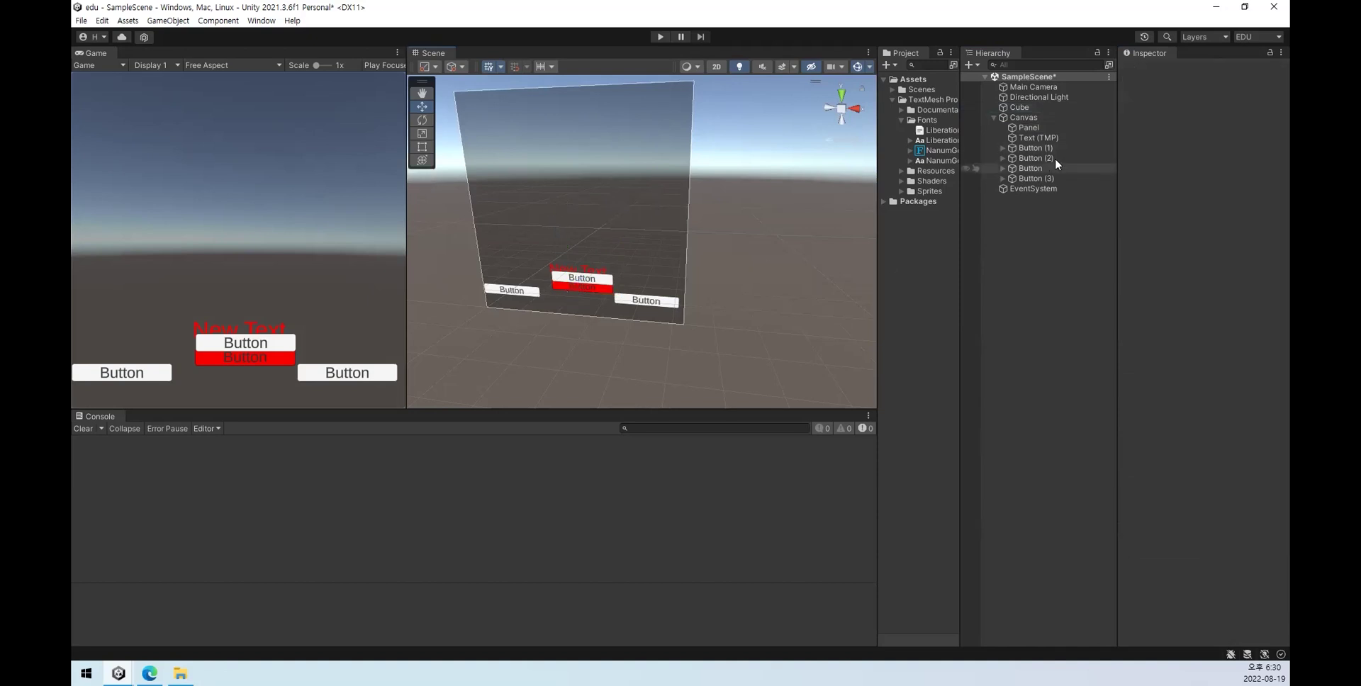
# Step: Review the Panel, Canvas and Main Camera, and reset the Cube's position to 0, 0, 0
pyautogui.click(1025, 128)
pyautogui.click(1024, 117)
pyautogui.click(1033, 86)
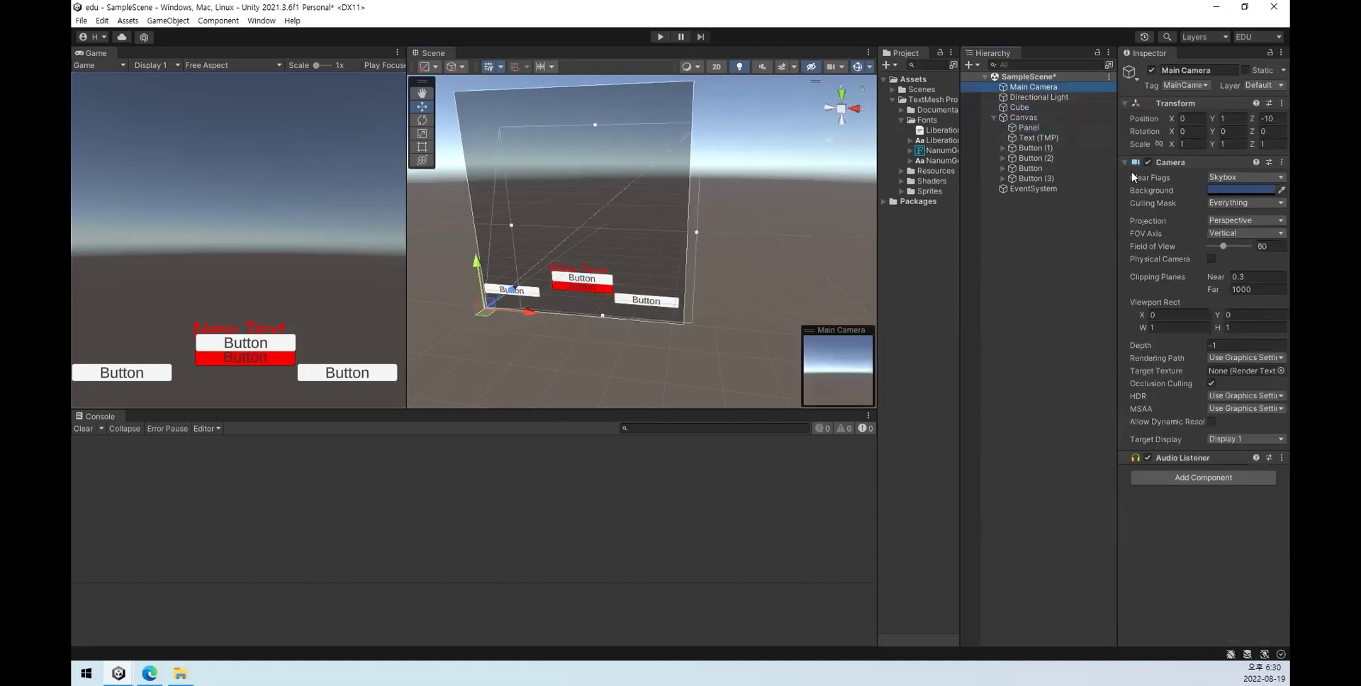
pyautogui.click(1020, 107)
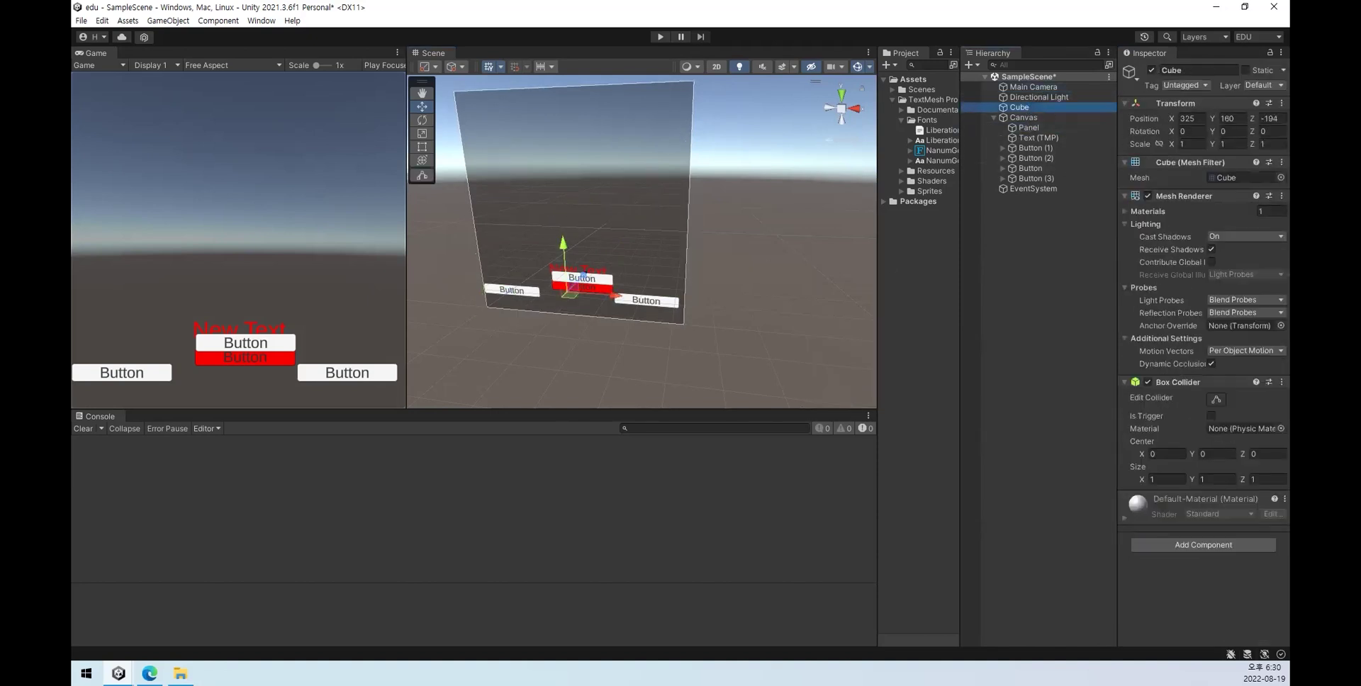
pyautogui.click(1282, 103)
pyautogui.click(1179, 117)
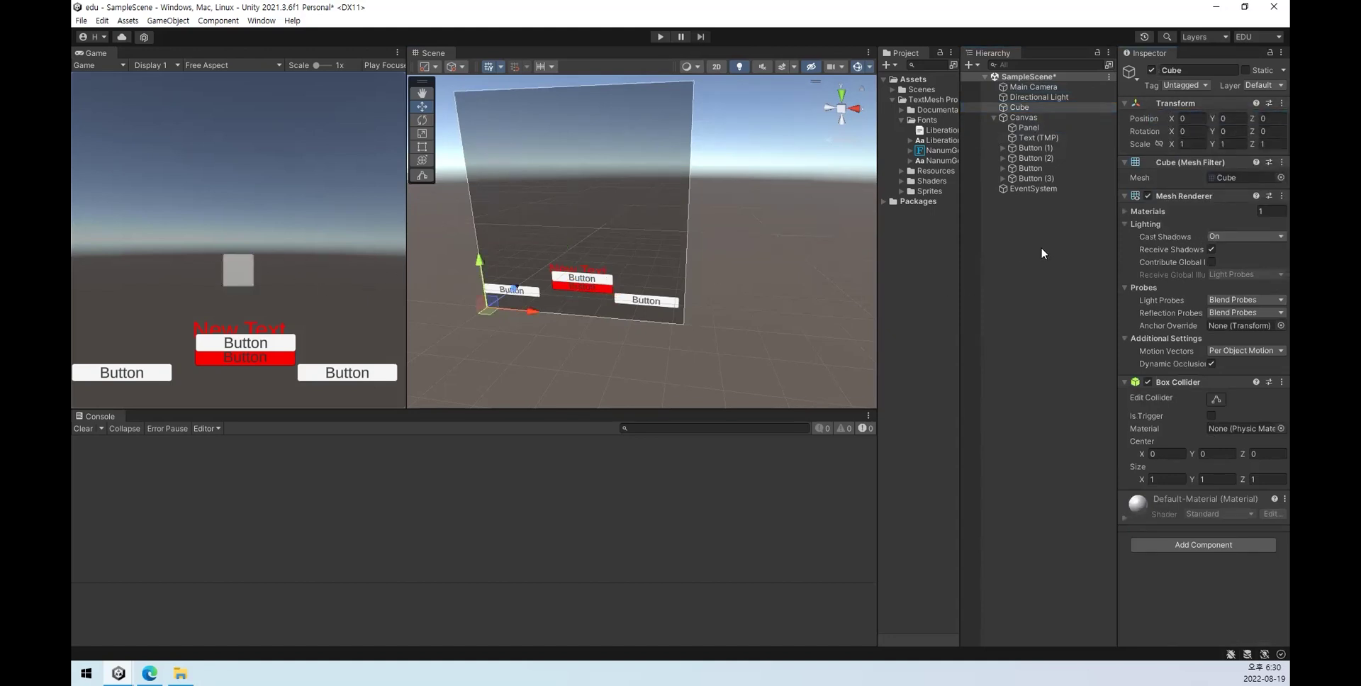
# Step: Try placing the Cube inside the Canvas between Panel and Text (TMP), and move it back above the Canvas
pyautogui.click(1029, 128)
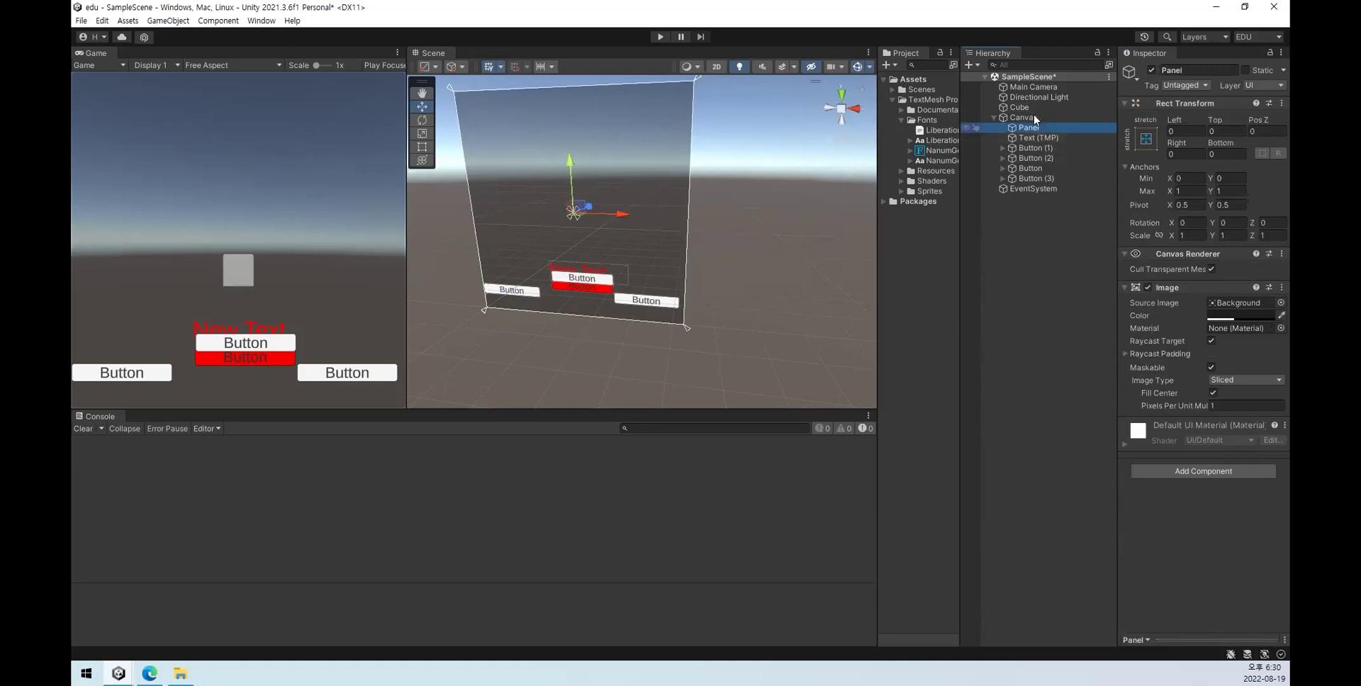
pyautogui.click(1018, 107)
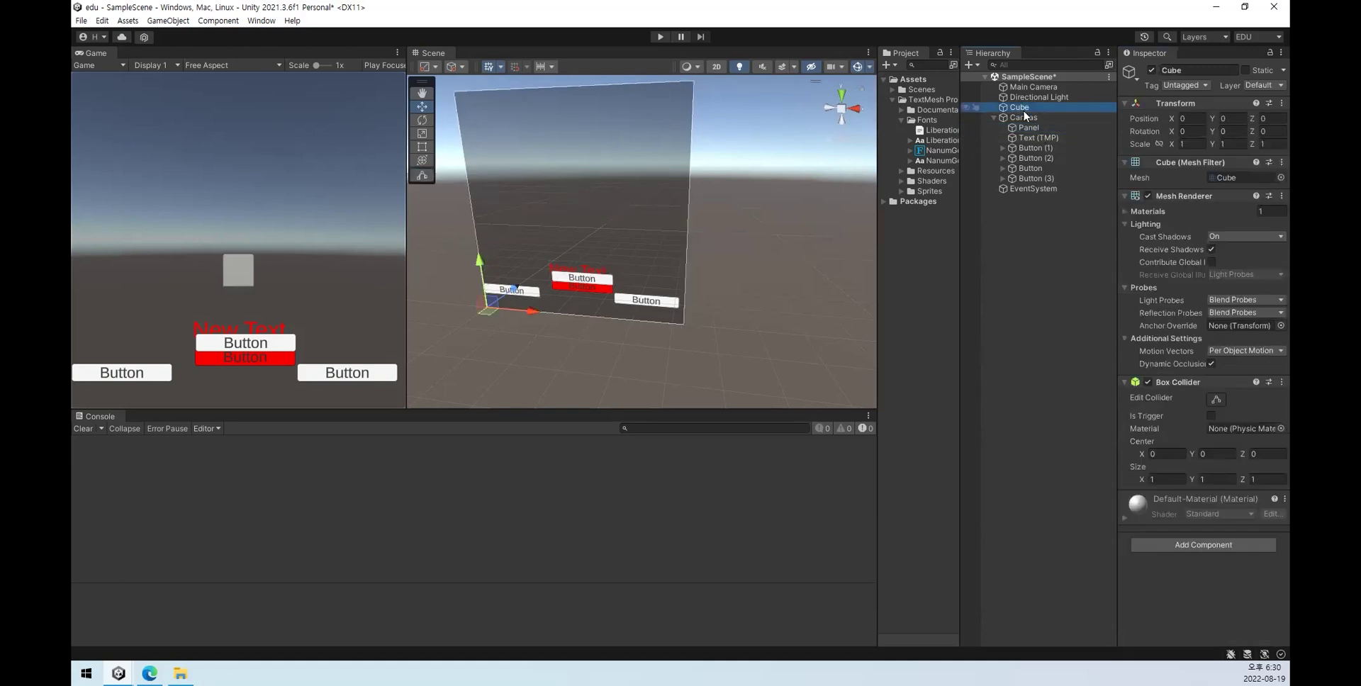
pyautogui.moveTo(1018, 108); pyautogui.dragTo(1057, 133)
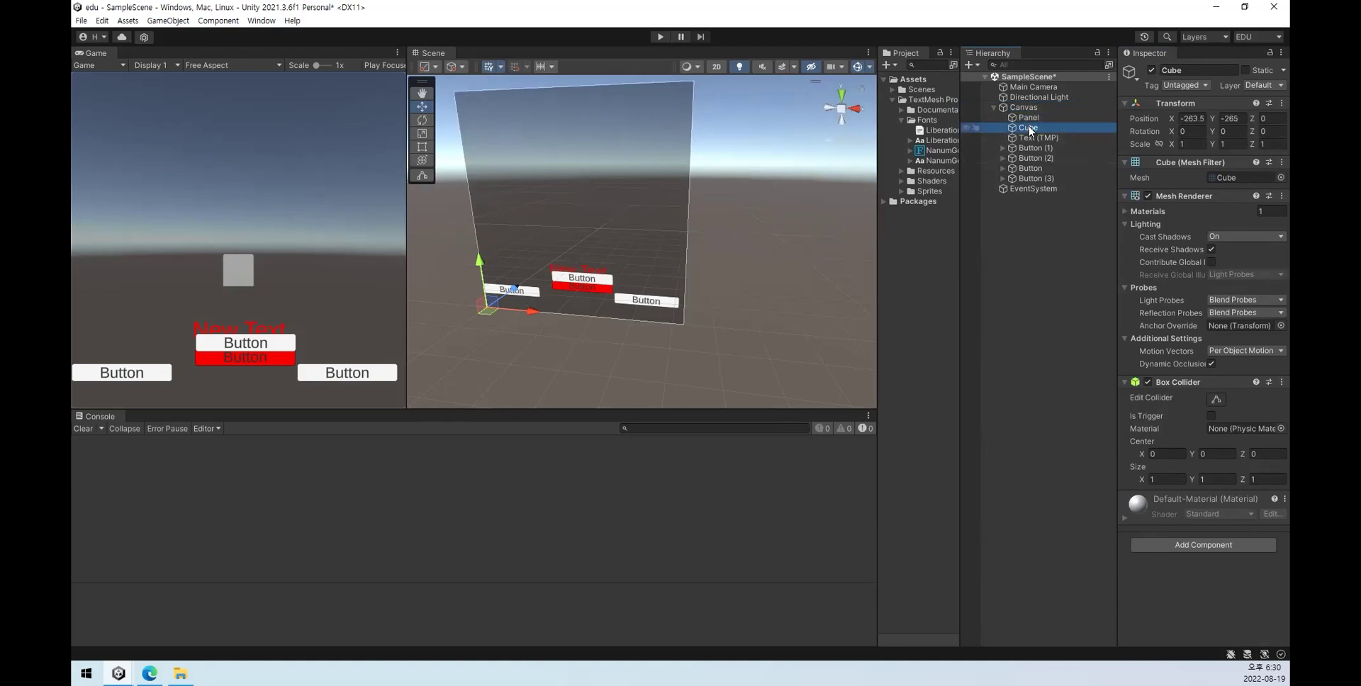
pyautogui.moveTo(1029, 130); pyautogui.dragTo(1033, 100)
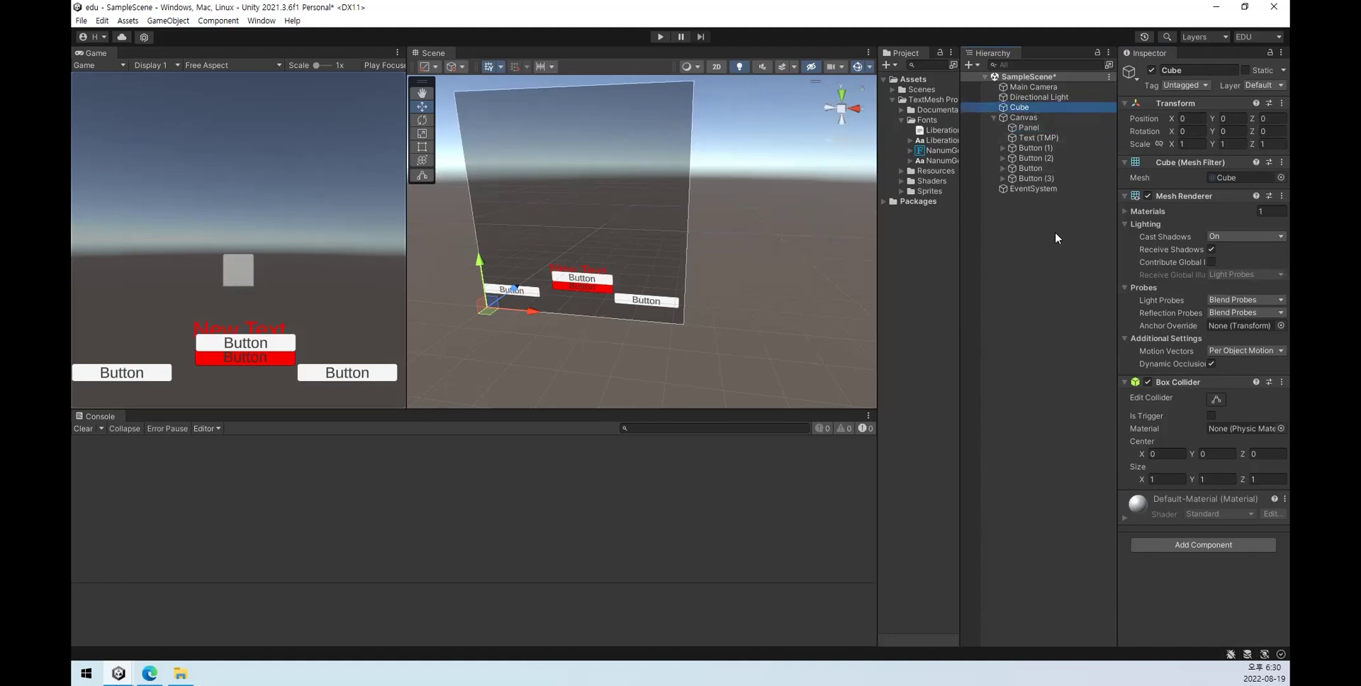
# Step: Review the Canvas's Render Mode options and compare the Panel with the Cube in the hierarchy
pyautogui.click(1070, 119)
pyautogui.click(1237, 282)
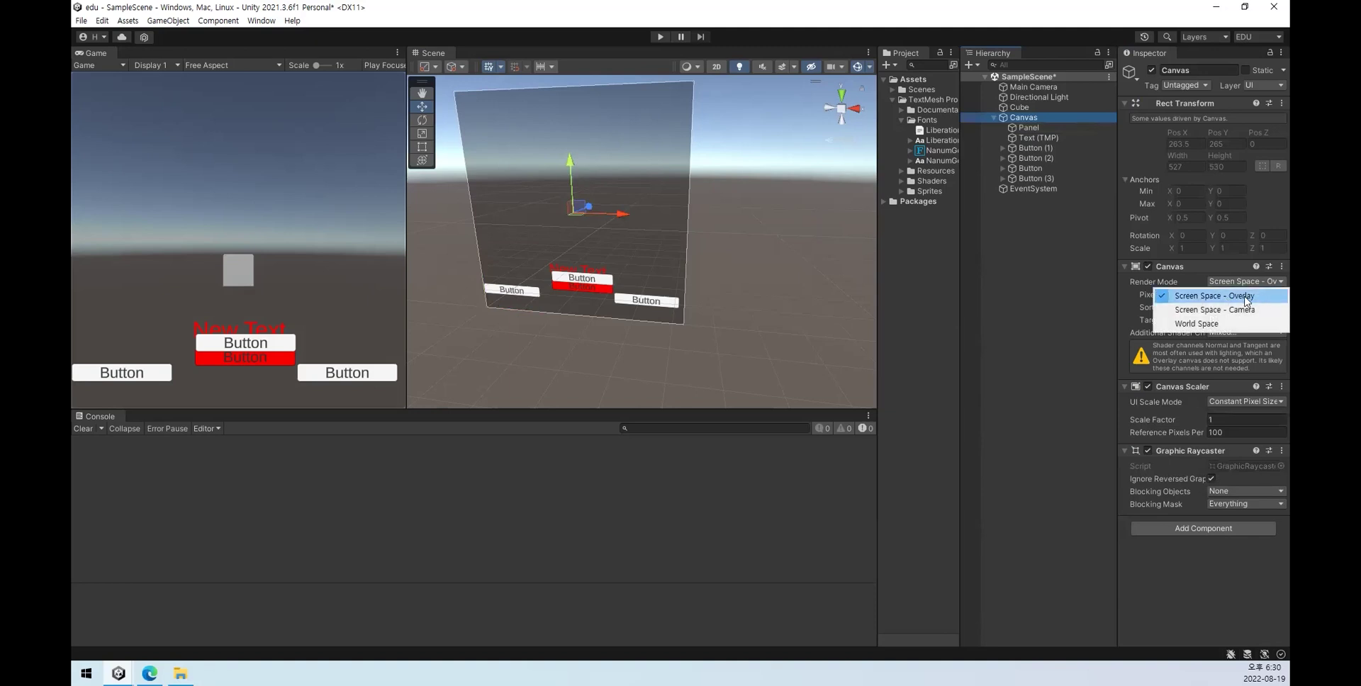
pyautogui.click(1003, 15)
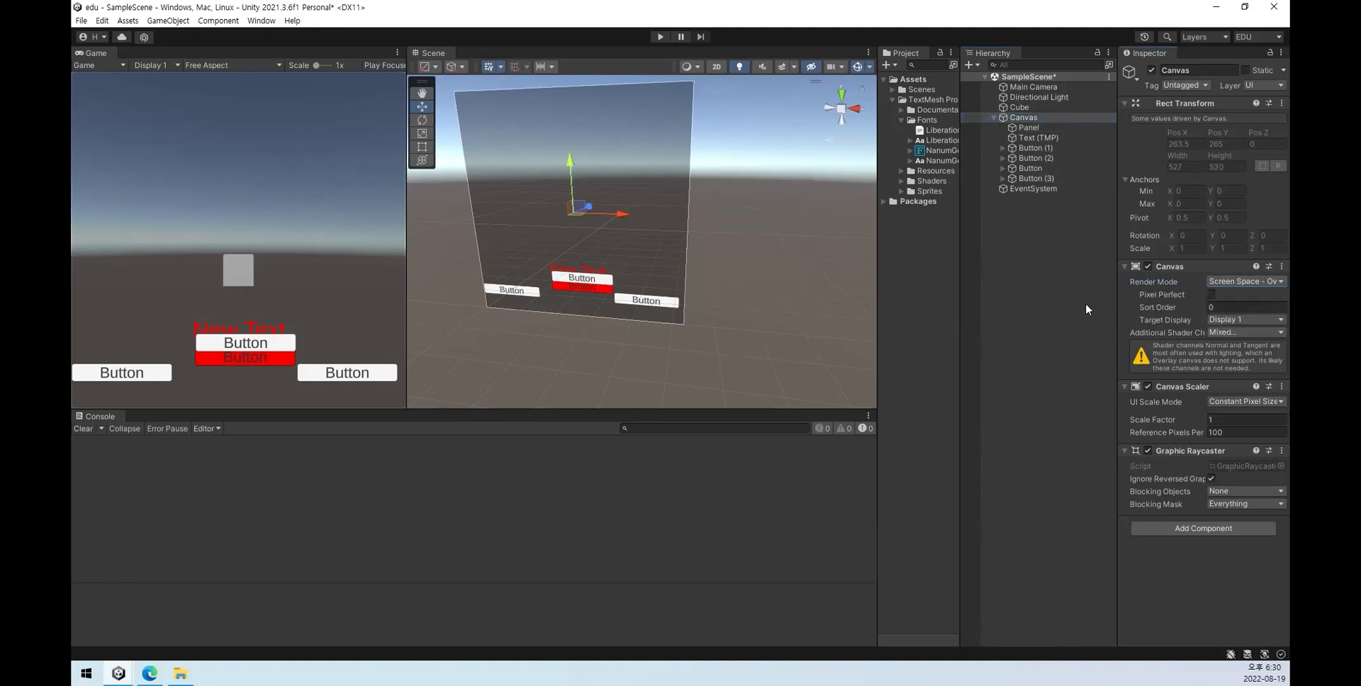
pyautogui.click(1042, 129)
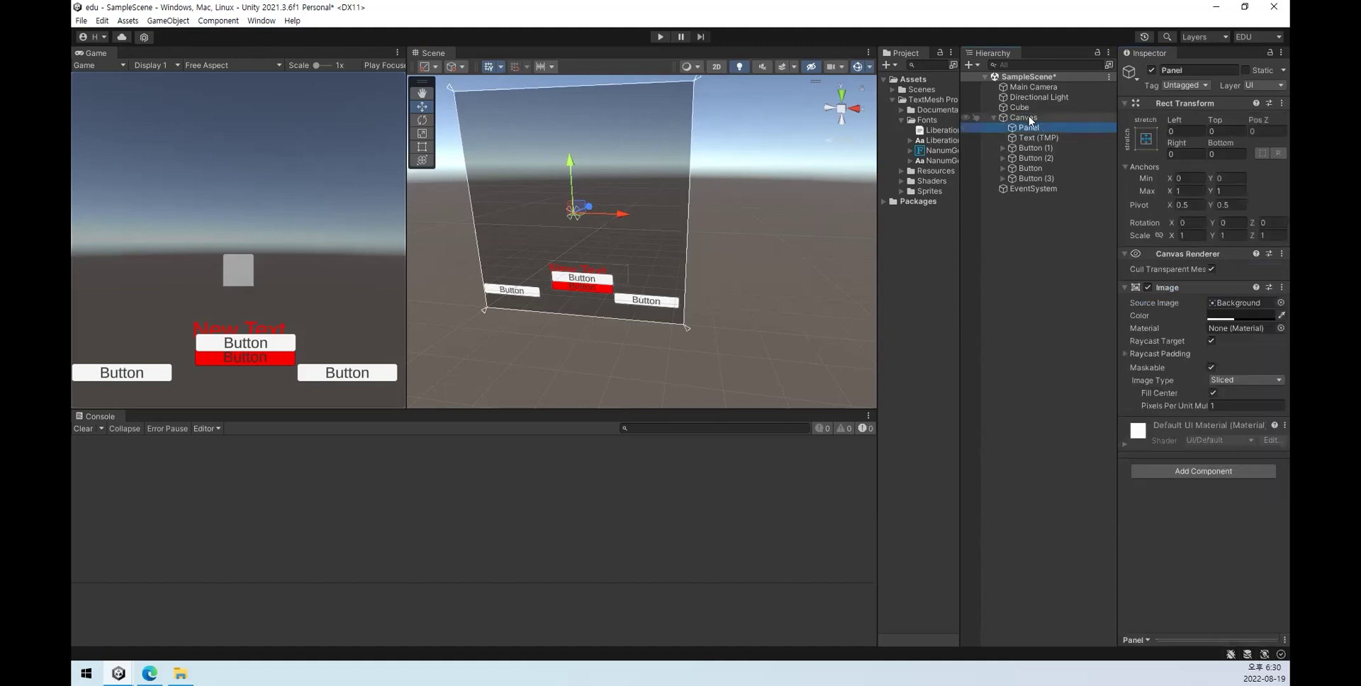
pyautogui.click(1022, 109)
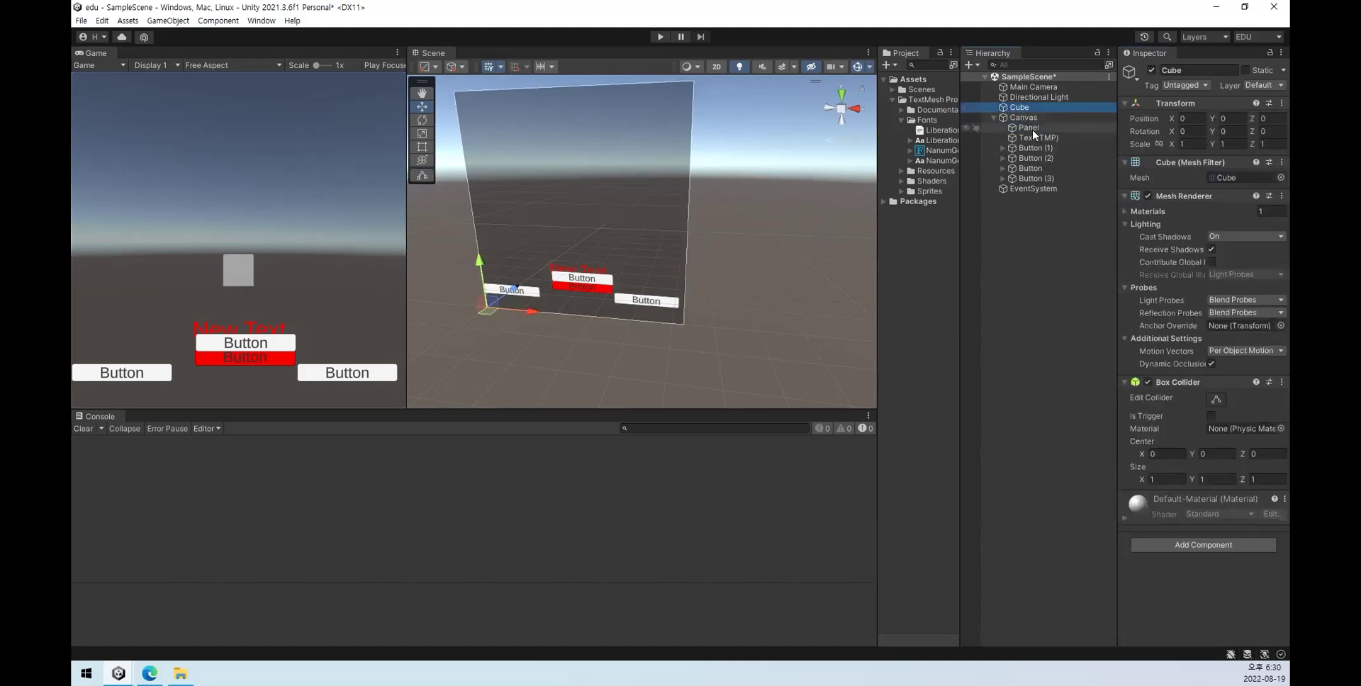
pyautogui.click(1032, 129)
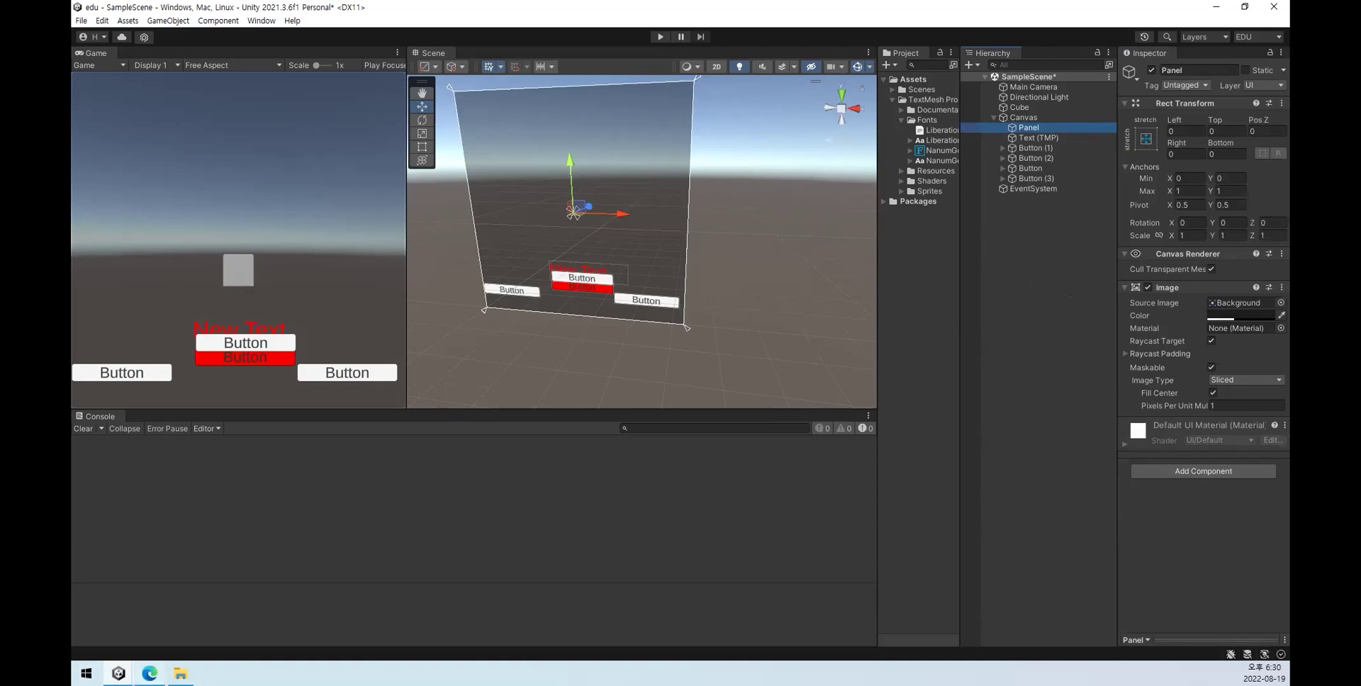
# Step: Switch to the edu1 Unity project, inspect its Camera, Overlay and World Space canvases, and return to the edu project
pyautogui.moveTo(118, 674)
pyautogui.click(138, 623)
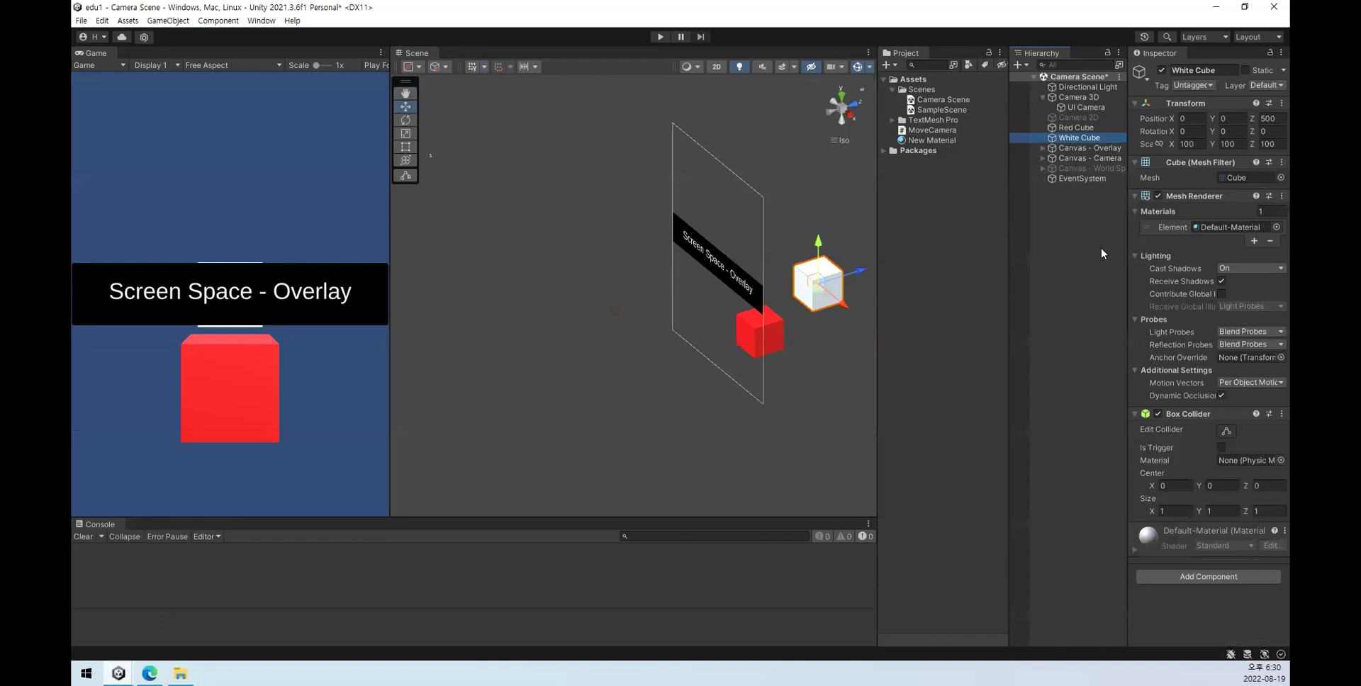
pyautogui.click(1081, 158)
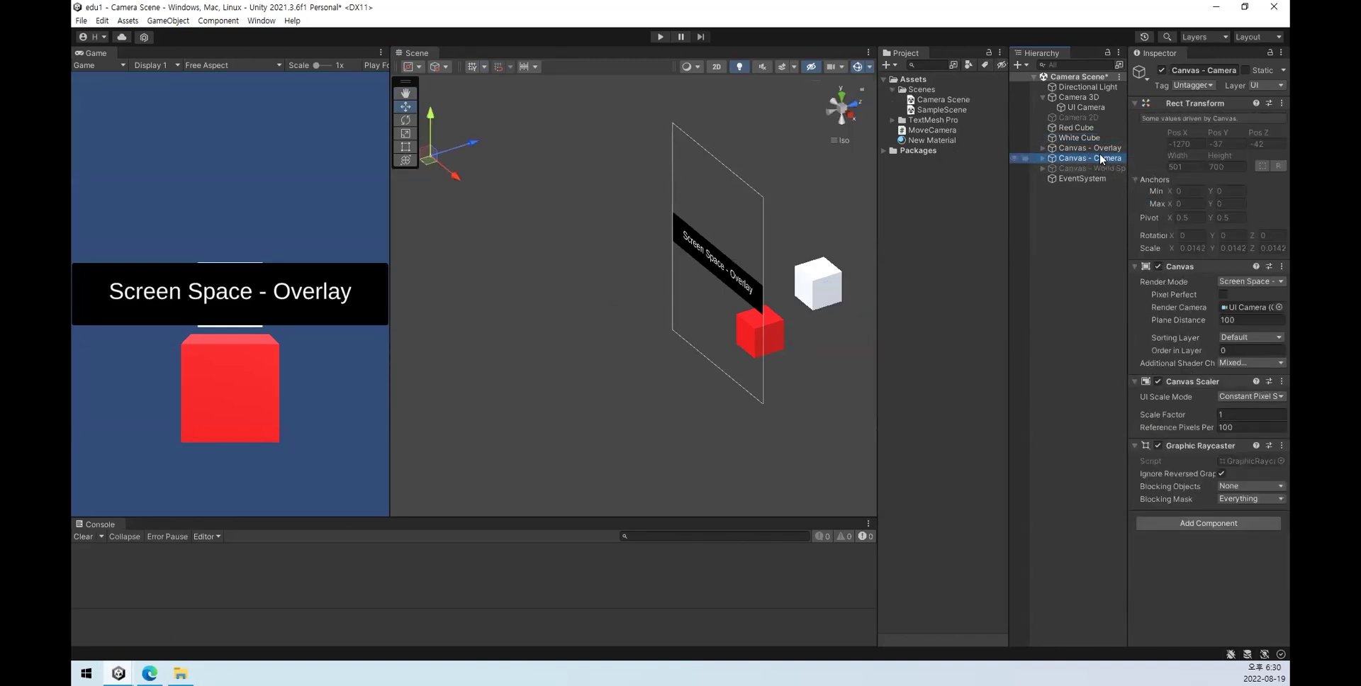
pyautogui.click(1102, 149)
pyautogui.click(1102, 168)
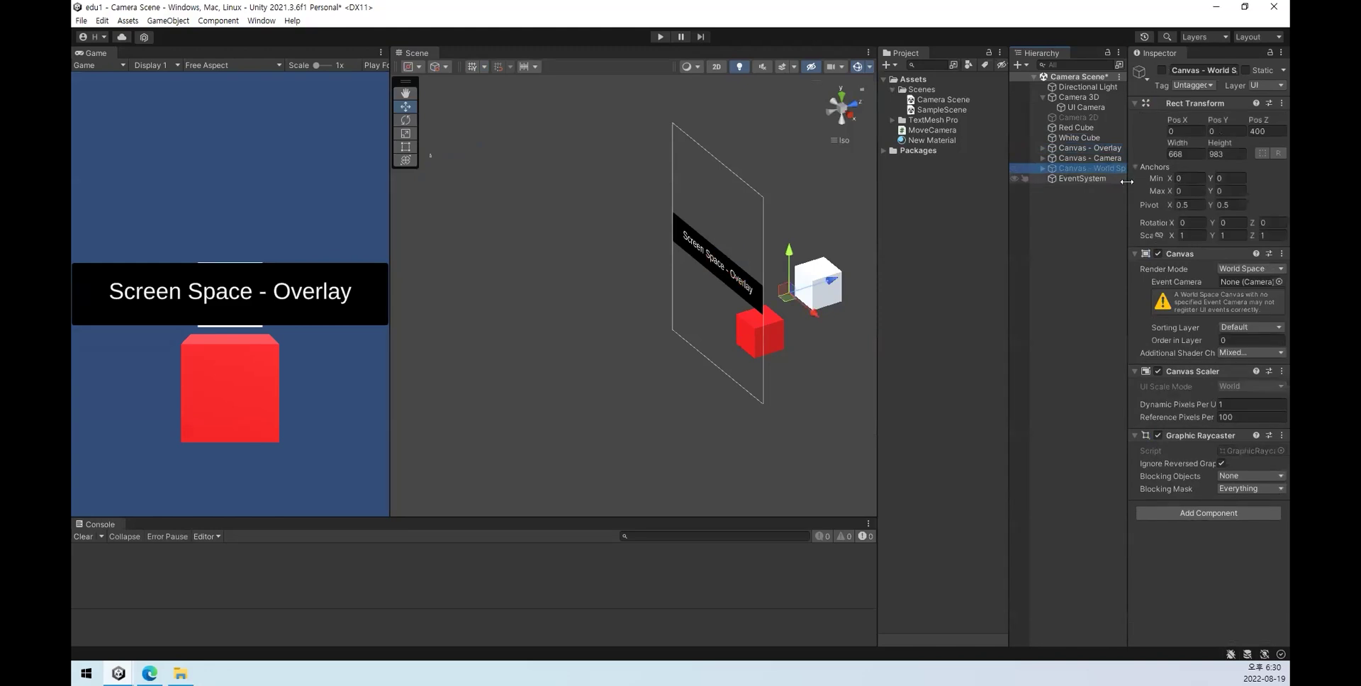
pyautogui.click(1217, 10)
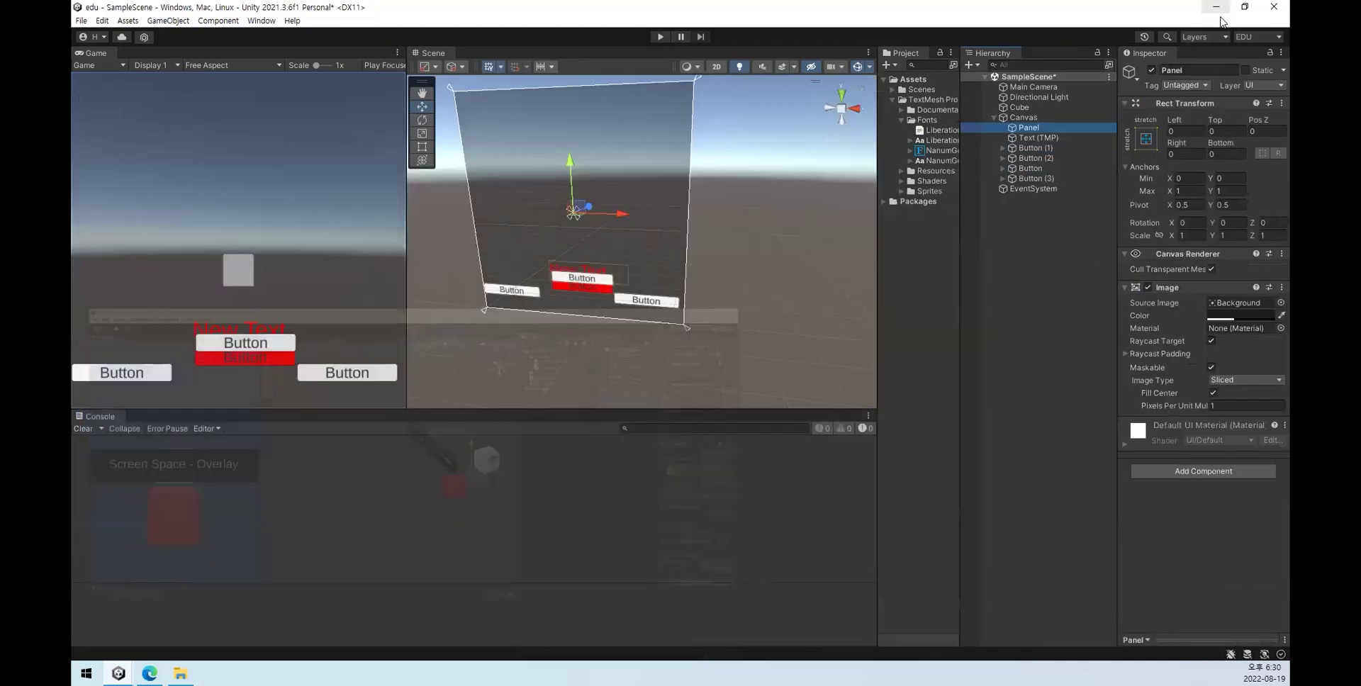
# Step: Compare the Cube with the Panel and raise the Panel's Image colour alpha to 212
pyautogui.click(1020, 292)
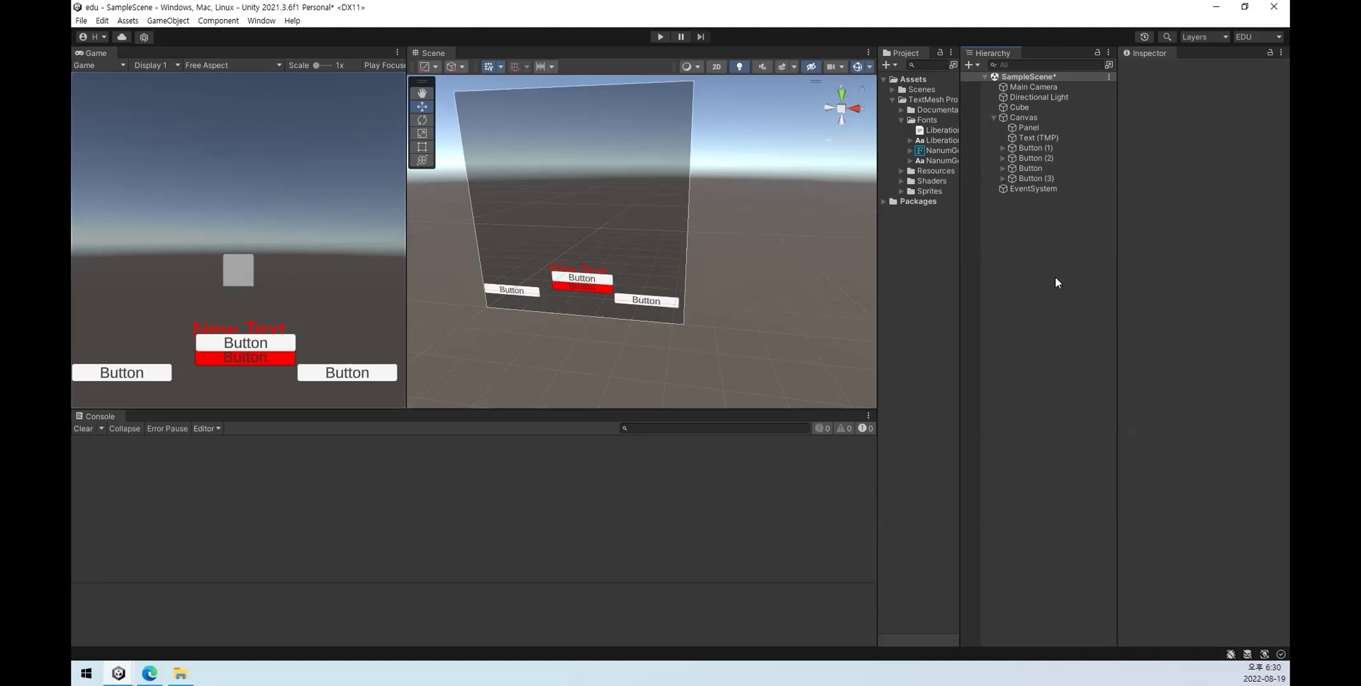
pyautogui.click(1047, 106)
pyautogui.click(1058, 126)
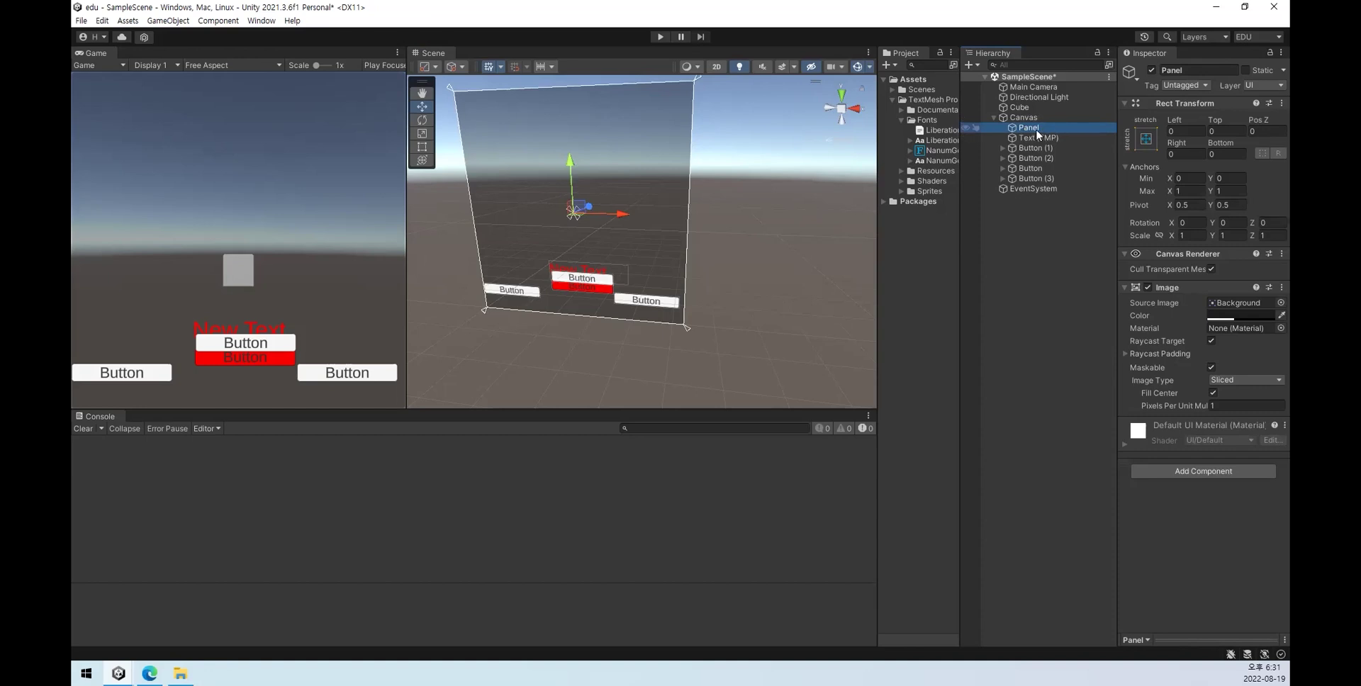
pyautogui.click(1237, 315)
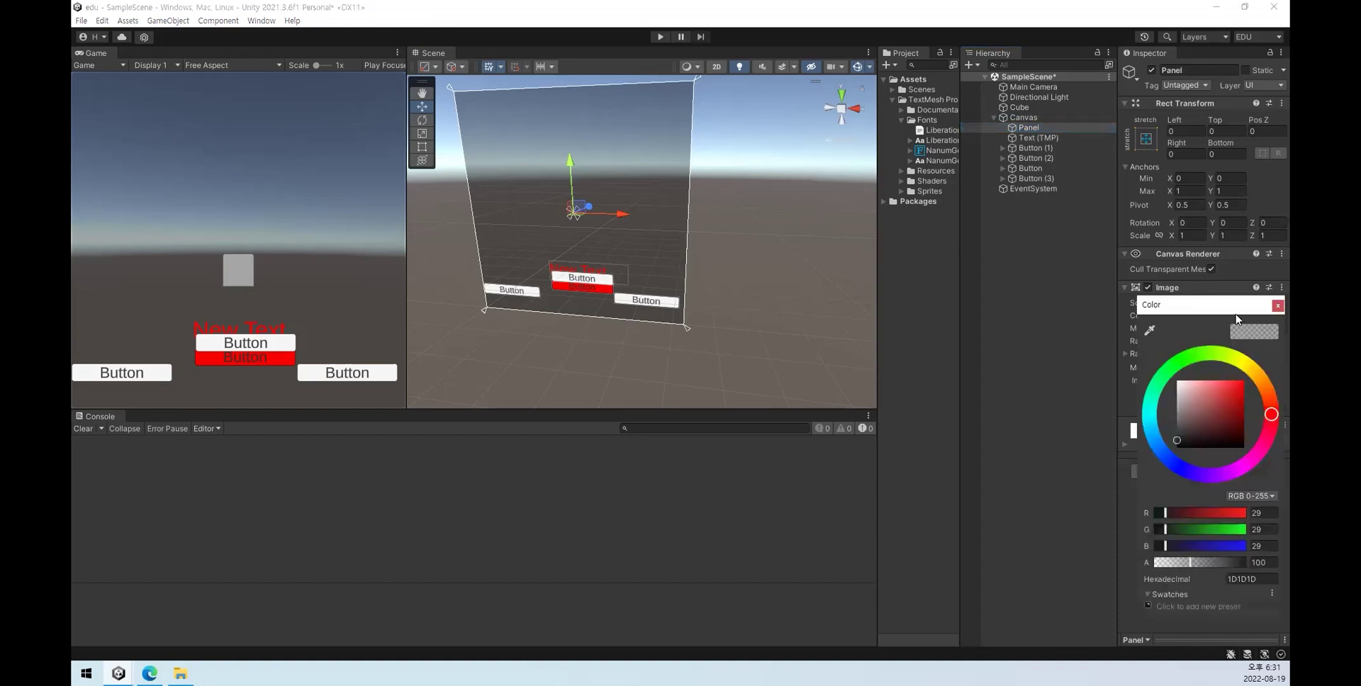
pyautogui.moveTo(1193, 564); pyautogui.dragTo(1229, 573)
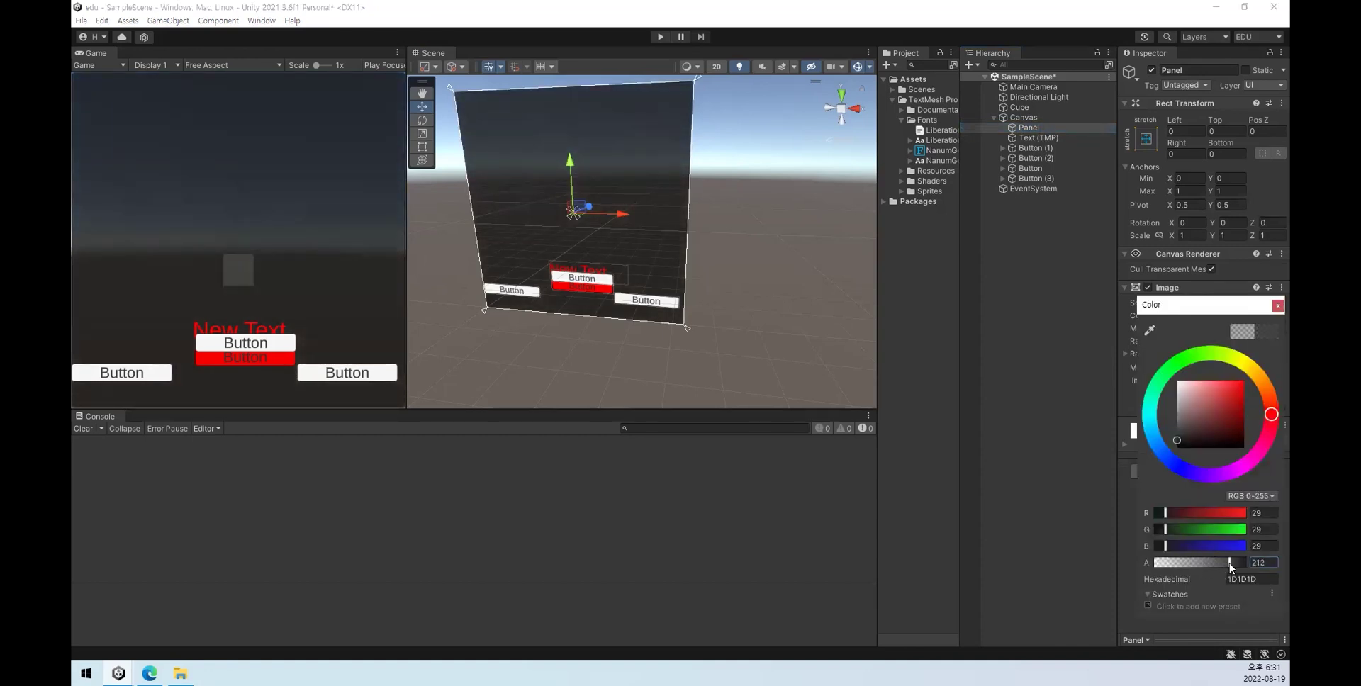
pyautogui.click(1277, 305)
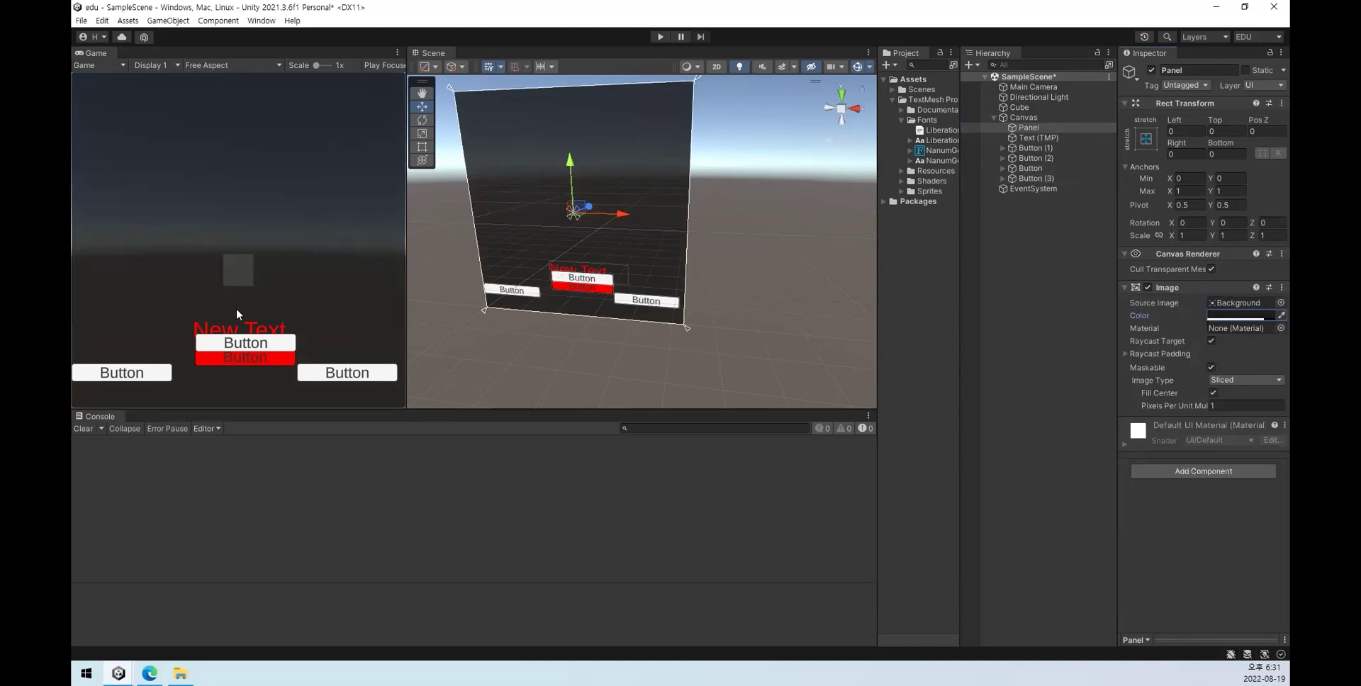
# Step: Delete the dark Panel and add a new default UI Panel as the last child of the Canvas
pyautogui.click(1080, 116)
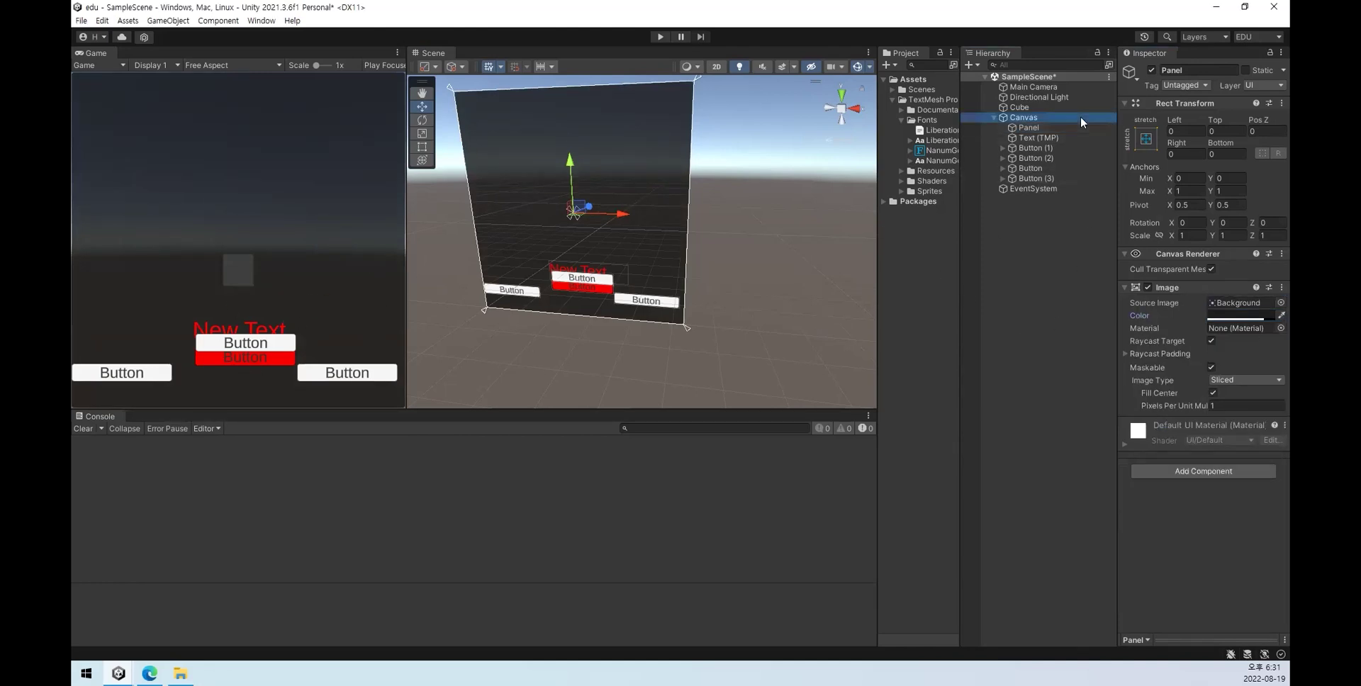
pyautogui.click(1034, 128)
pyautogui.press('Delete')
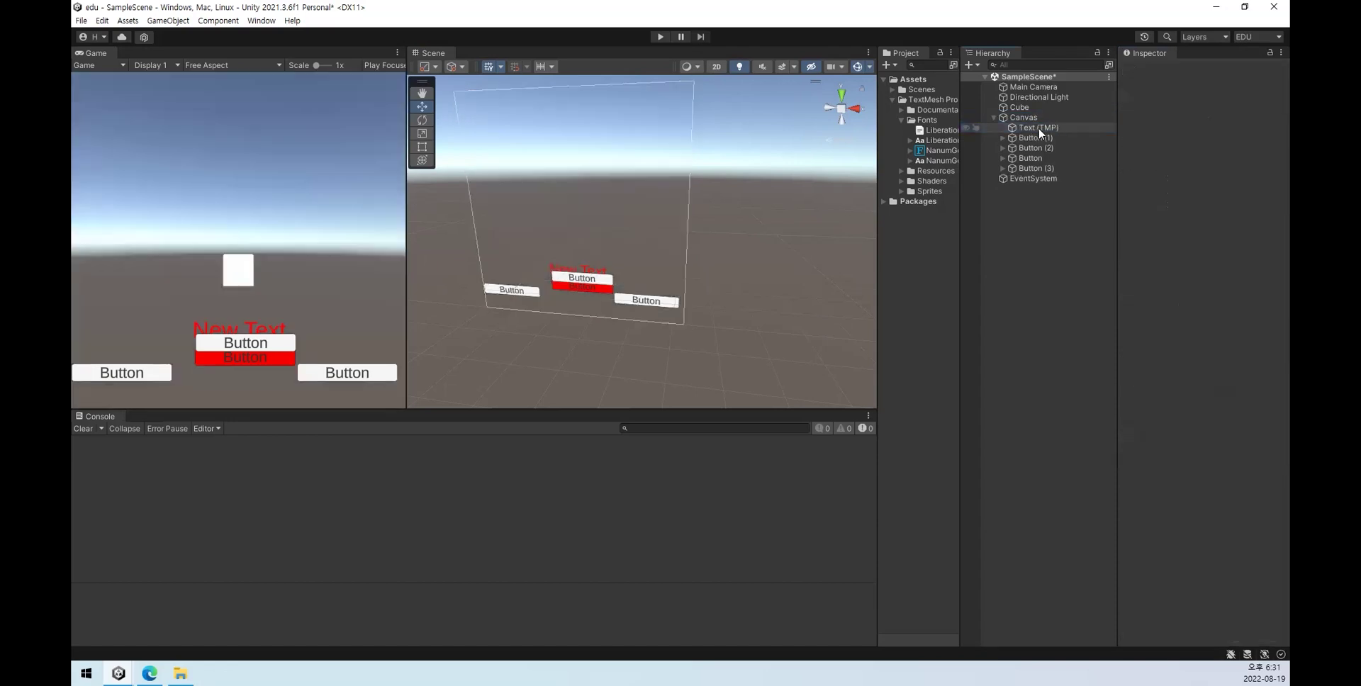
pyautogui.rightClick(1026, 118)
pyautogui.moveTo(1063, 368)
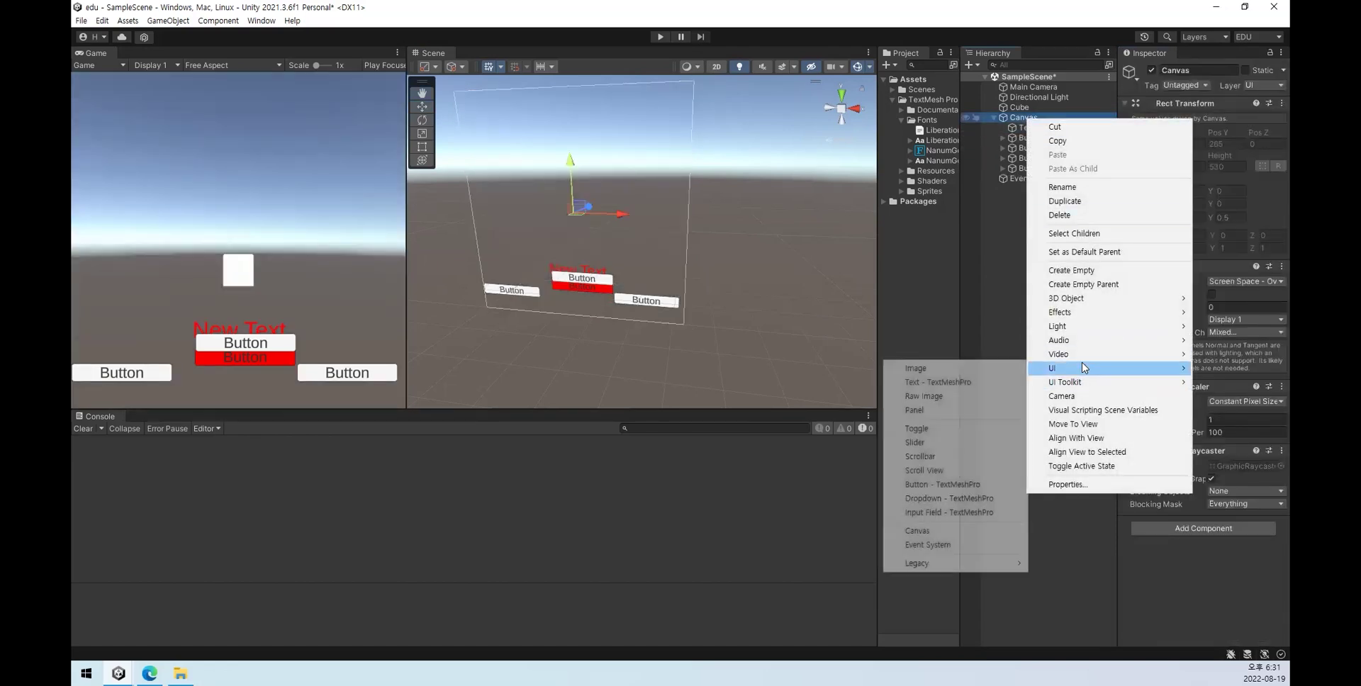
pyautogui.click(928, 410)
pyautogui.click(1049, 178)
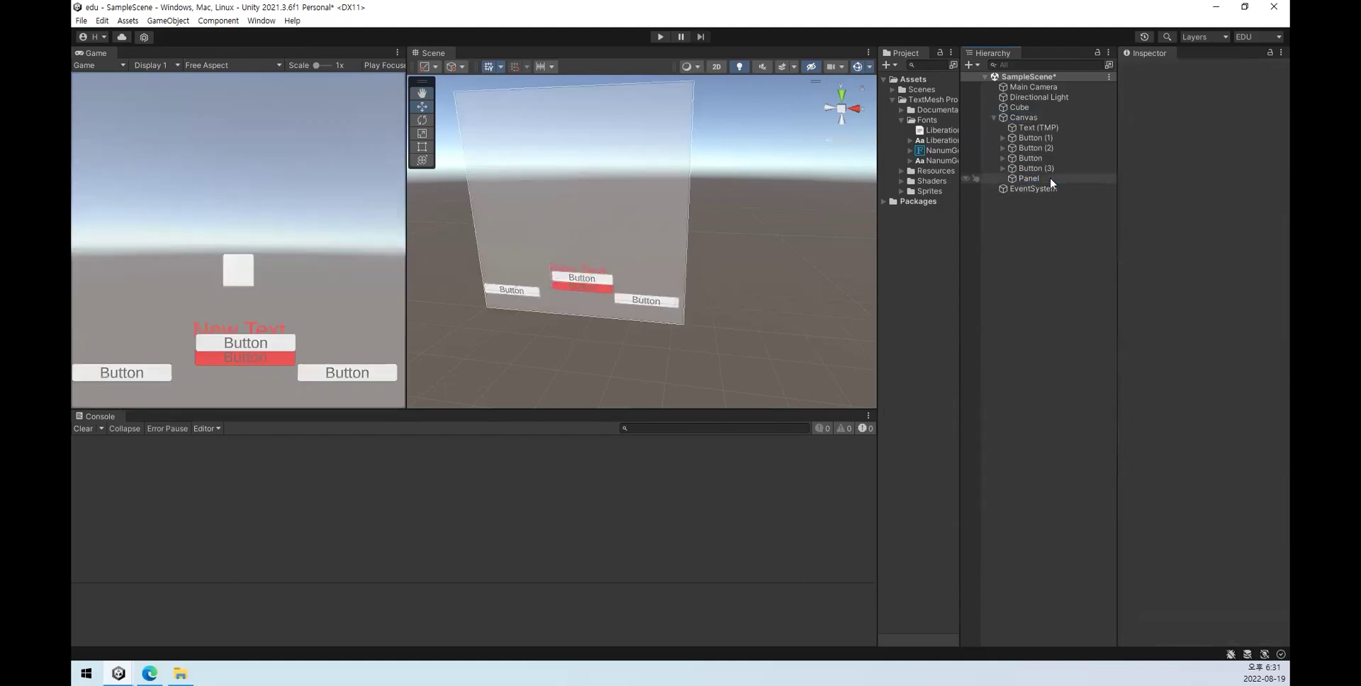
# Step: Darken the new Panel's Image colour to a more opaque black and test the scene in Play mode
pyautogui.click(1238, 316)
pyautogui.moveTo(1178, 381); pyautogui.dragTo(1175, 433)
pyautogui.moveTo(1201, 565); pyautogui.dragTo(1229, 562)
pyautogui.click(1278, 305)
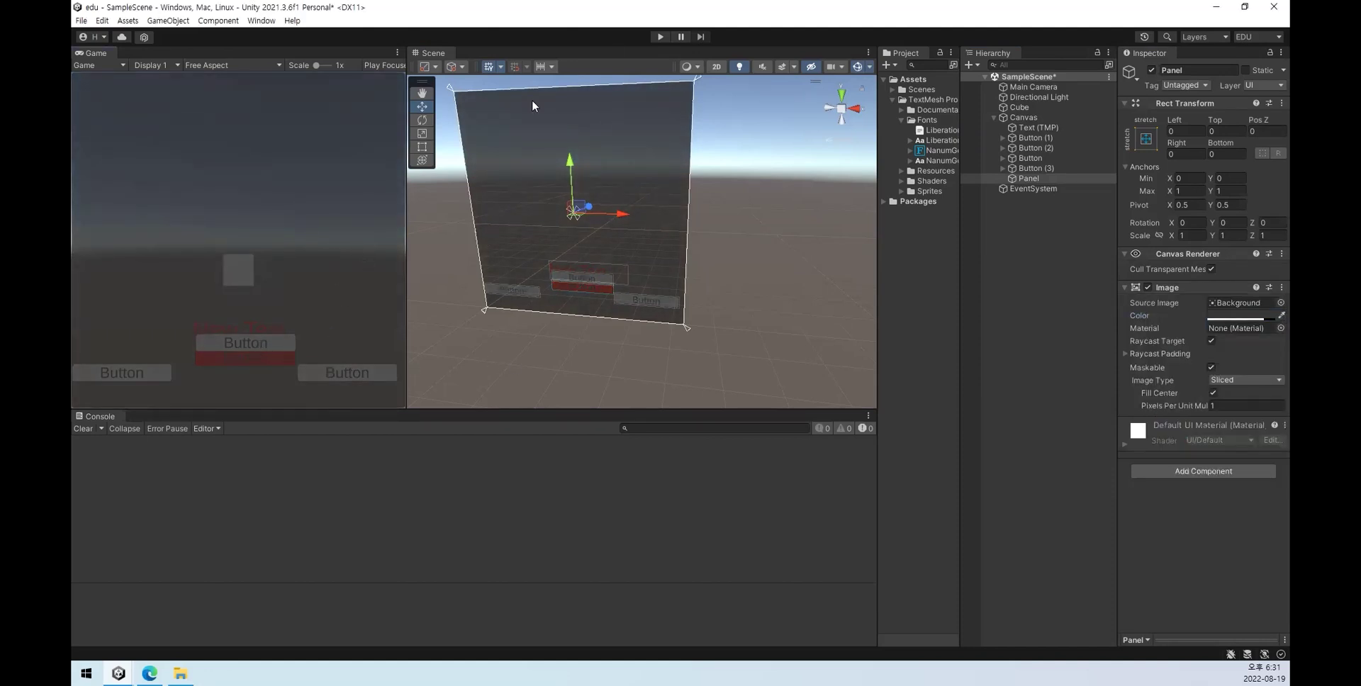
pyautogui.click(653, 36)
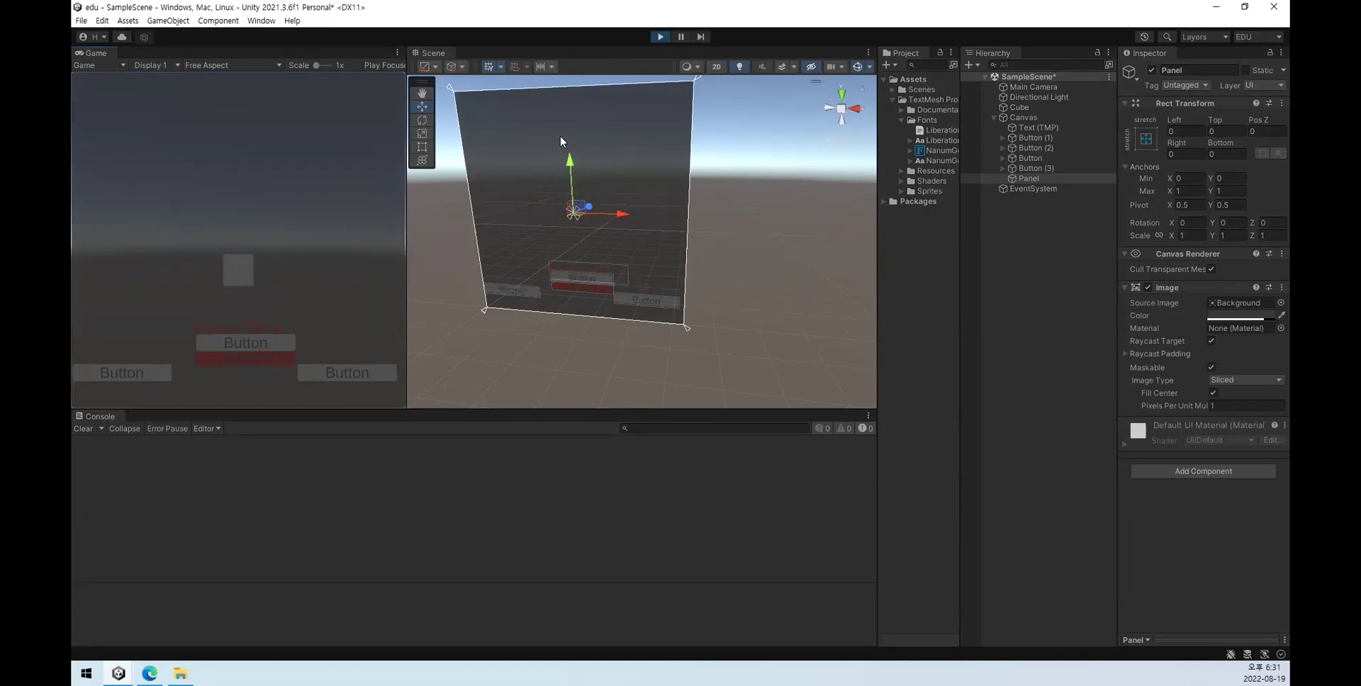
pyautogui.click(660, 36)
# Step: Move the Panel up to be the Canvas's first child and test the buttons in Play mode
pyautogui.click(1027, 179)
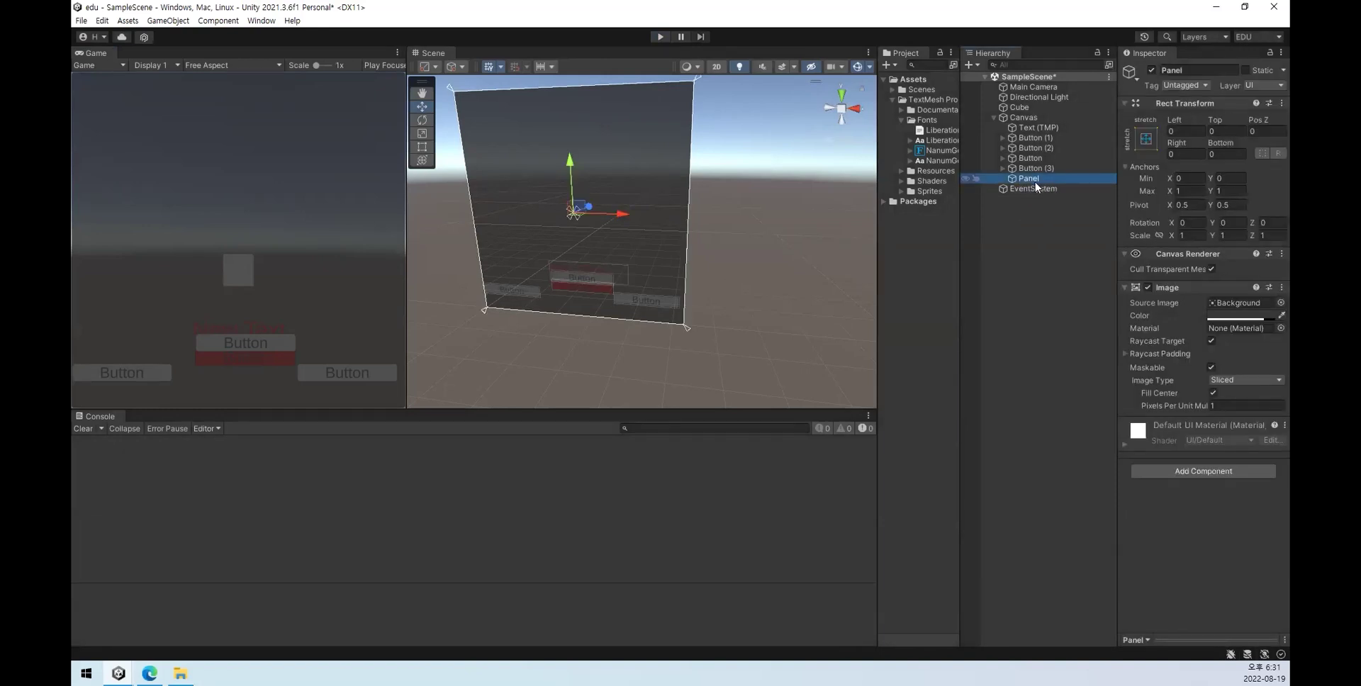
pyautogui.moveTo(1043, 168); pyautogui.dragTo(1061, 121)
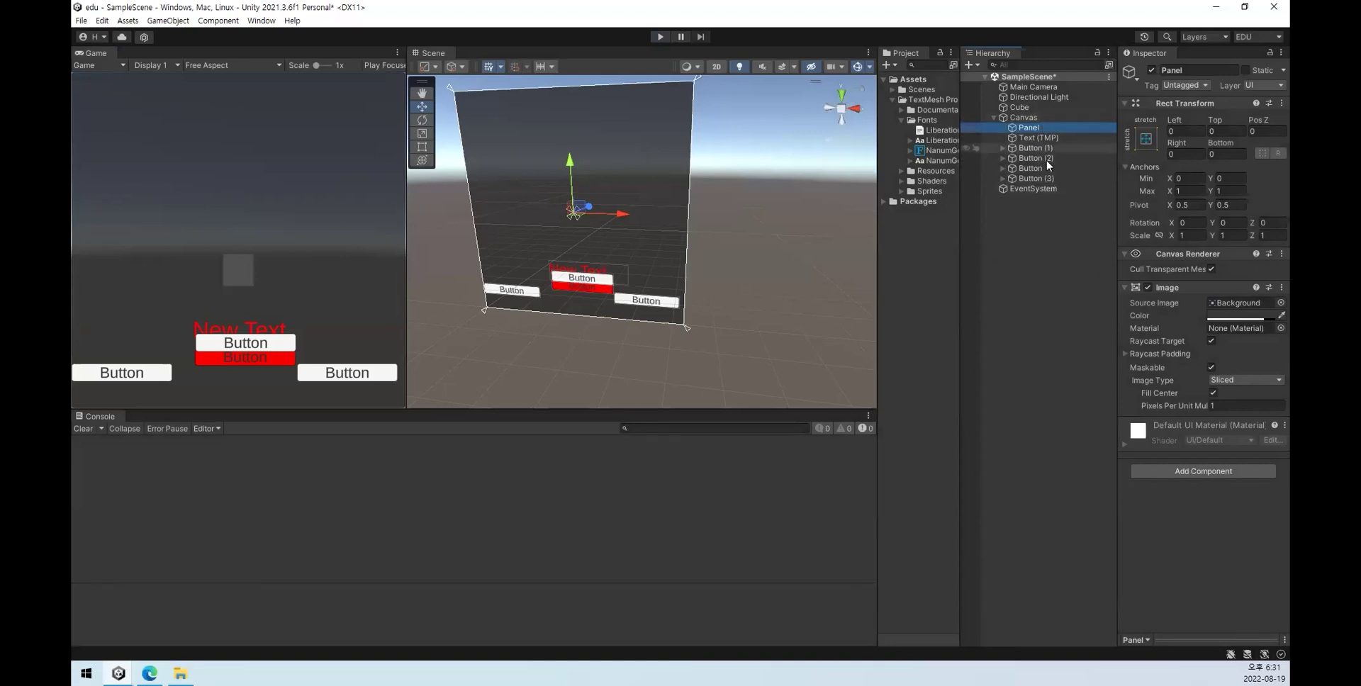
pyautogui.hotkey('ctrl', 'p')
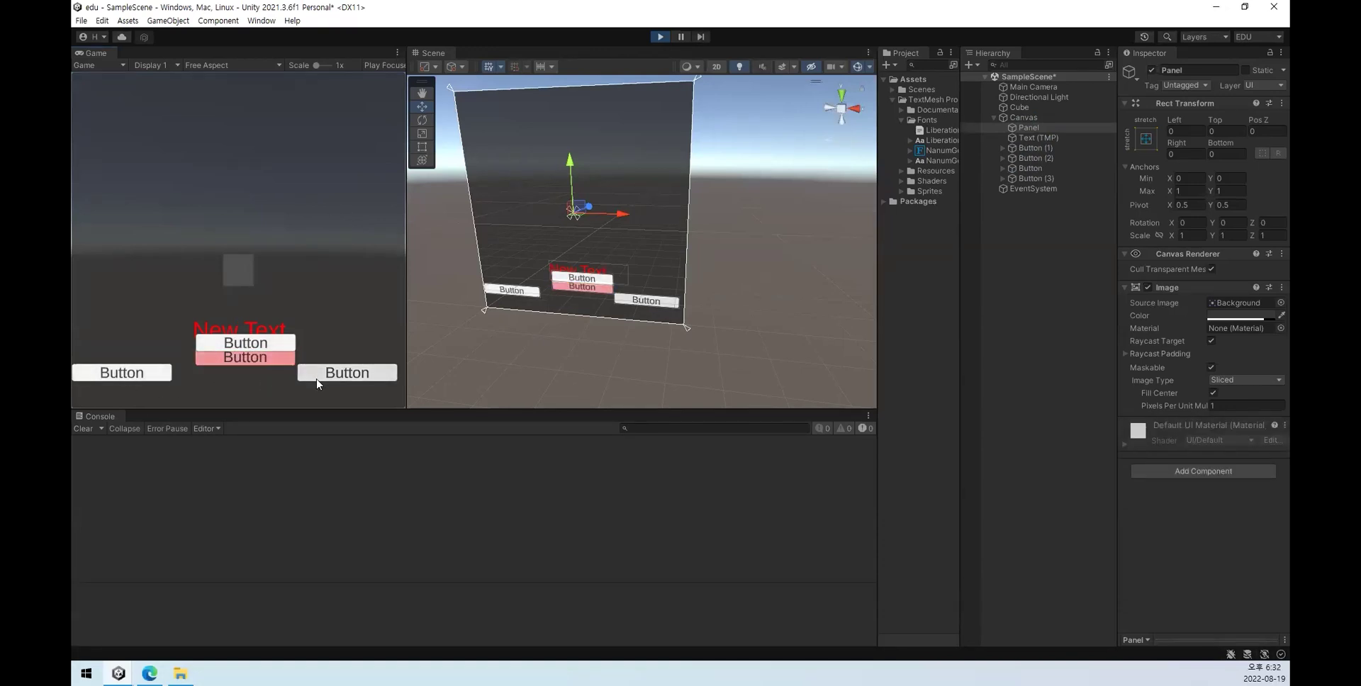
pyautogui.click(658, 37)
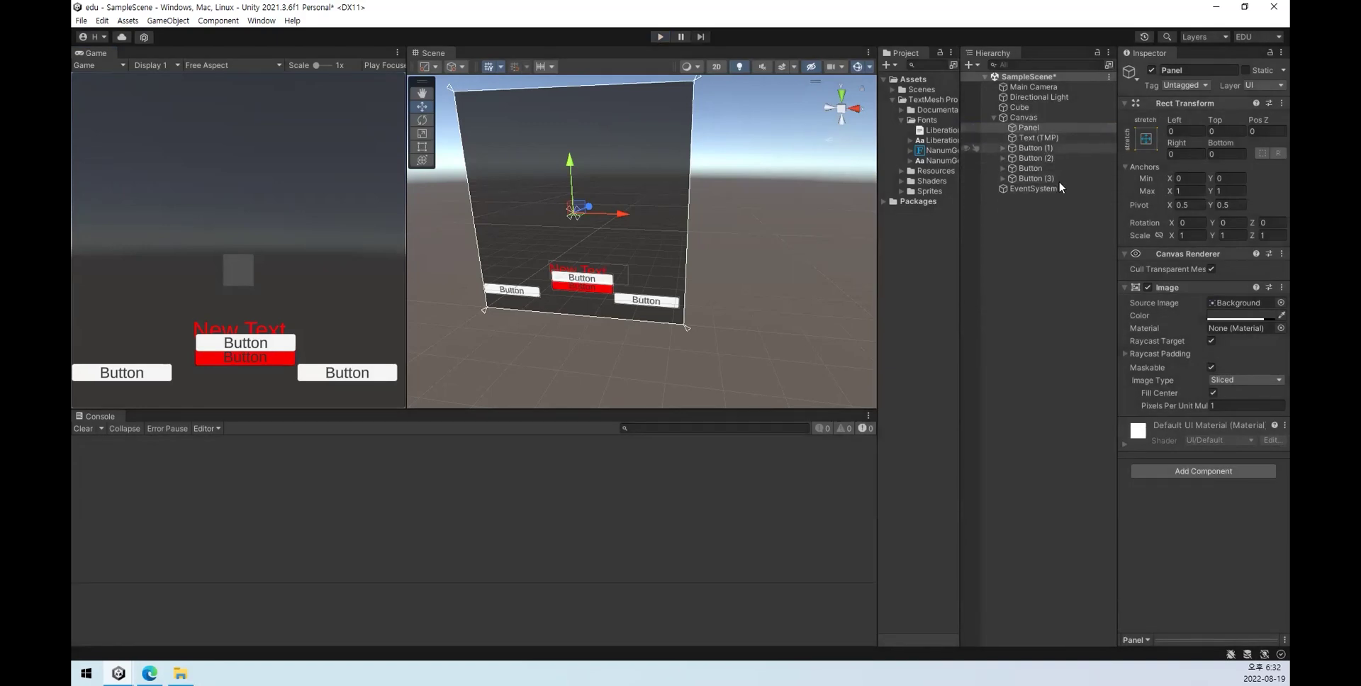
# Step: Step through the Canvas's children from the Panel down to Button (3) to review their draw order
pyautogui.click(1069, 315)
pyautogui.click(1028, 127)
pyautogui.click(1024, 118)
pyautogui.click(1030, 127)
pyautogui.press('Down')
pyautogui.press('Down')
pyautogui.press('Down')
pyautogui.press('Down')
pyautogui.press('Down')
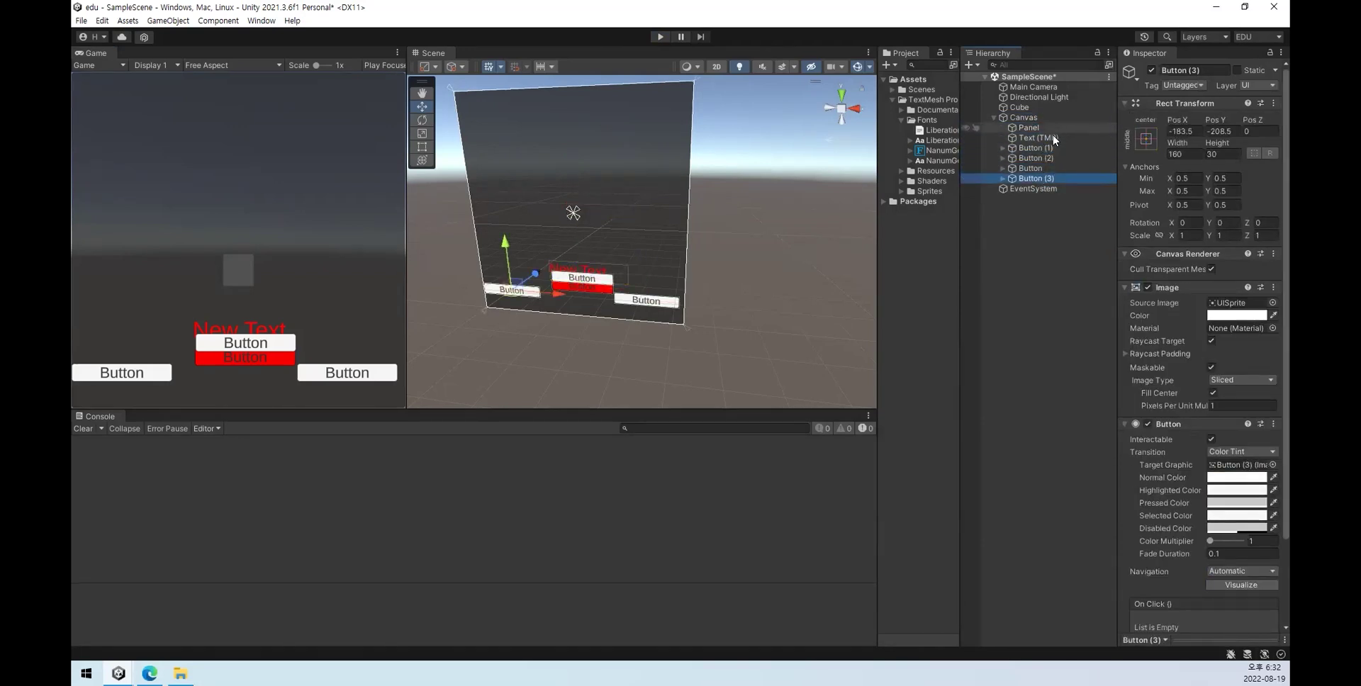
# Step: Add a second UI Panel as the Canvas's last child and create a TextMeshPro Button inside it
pyautogui.rightClick(1027, 118)
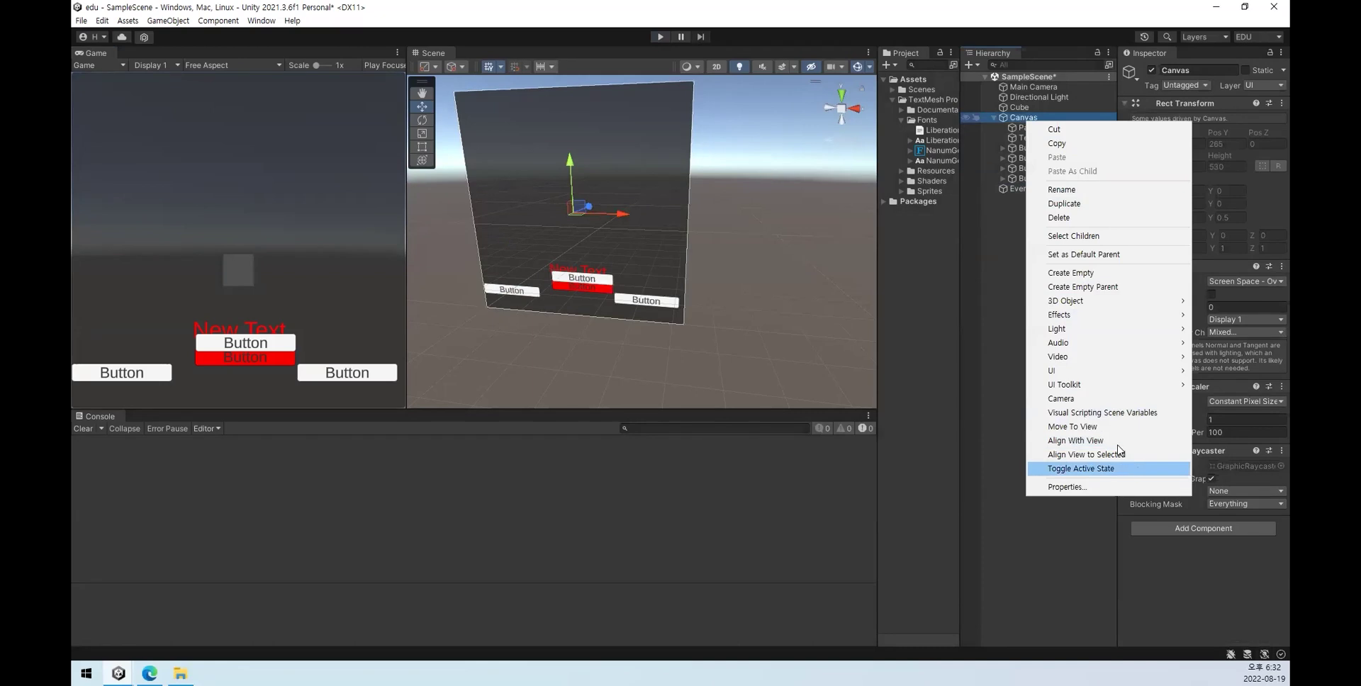
pyautogui.moveTo(1095, 370)
pyautogui.click(922, 414)
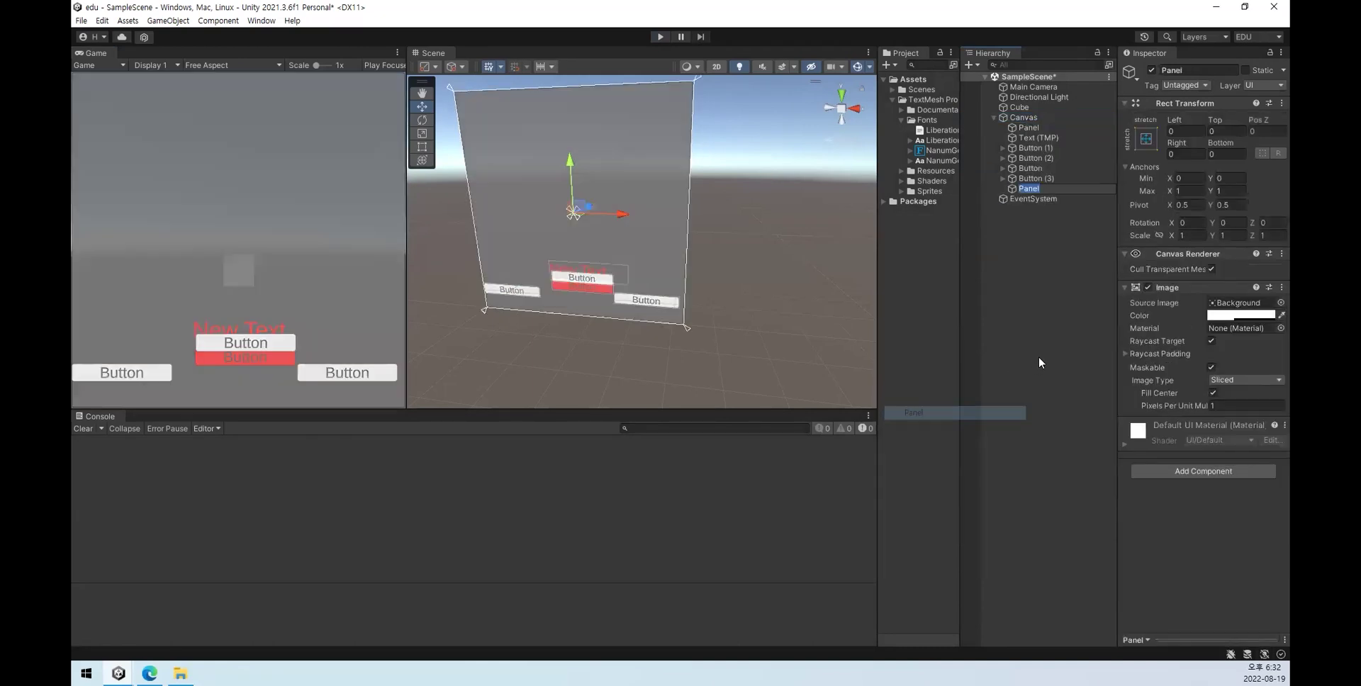
pyautogui.rightClick(1028, 189)
pyautogui.moveTo(1082, 440)
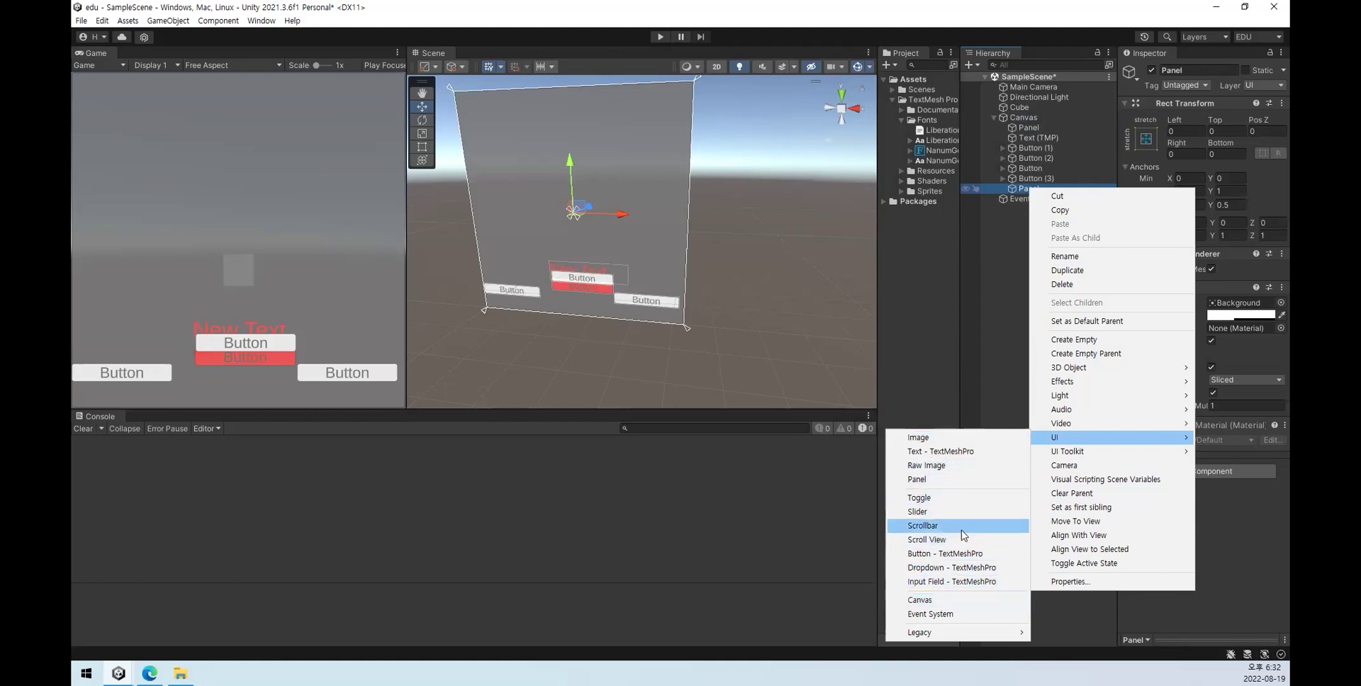
pyautogui.click(945, 554)
pyautogui.click(1036, 190)
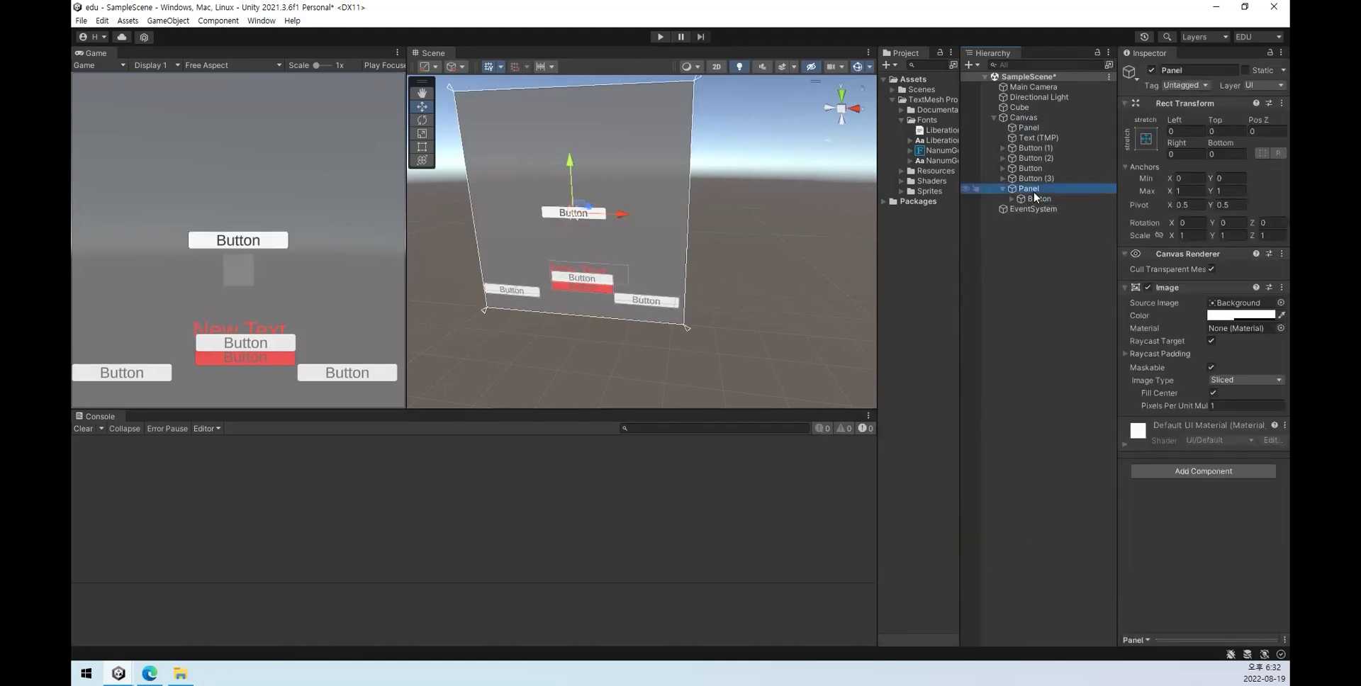
# Step: Run the scene and switch the second Panel's active state off and back on
pyautogui.click(660, 36)
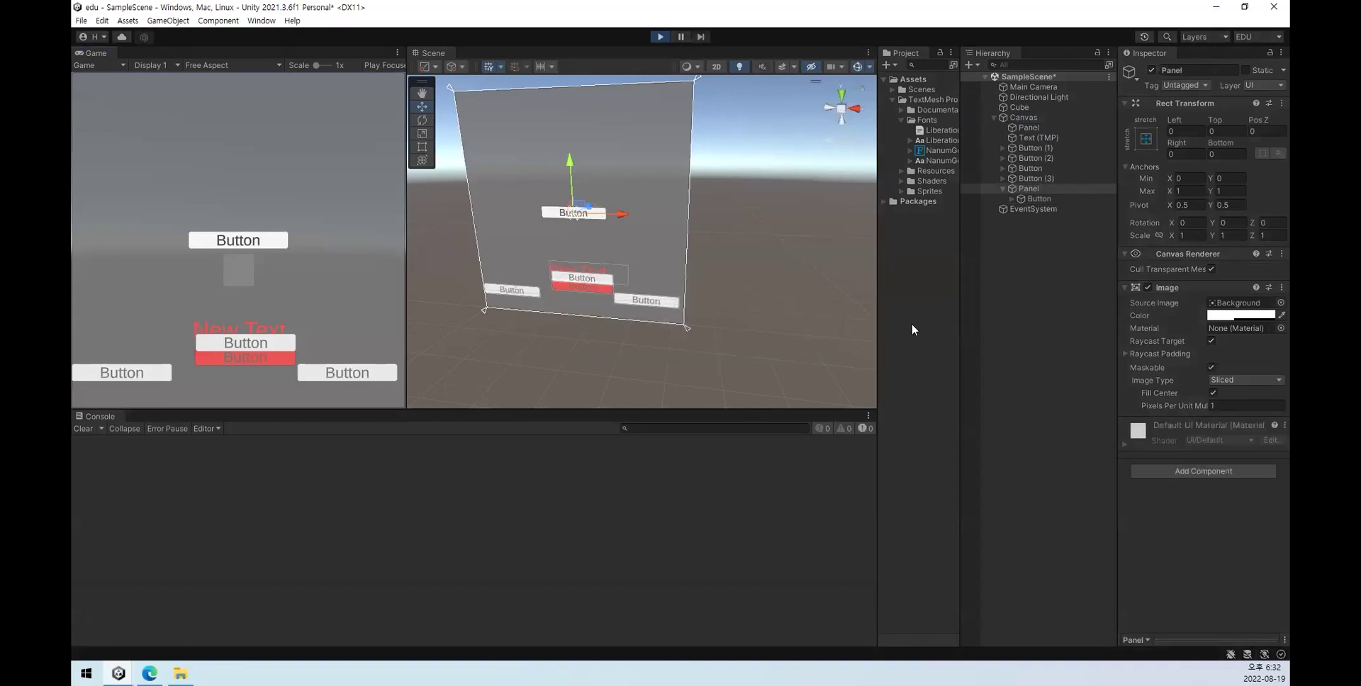
pyautogui.click(1030, 272)
pyautogui.click(1029, 189)
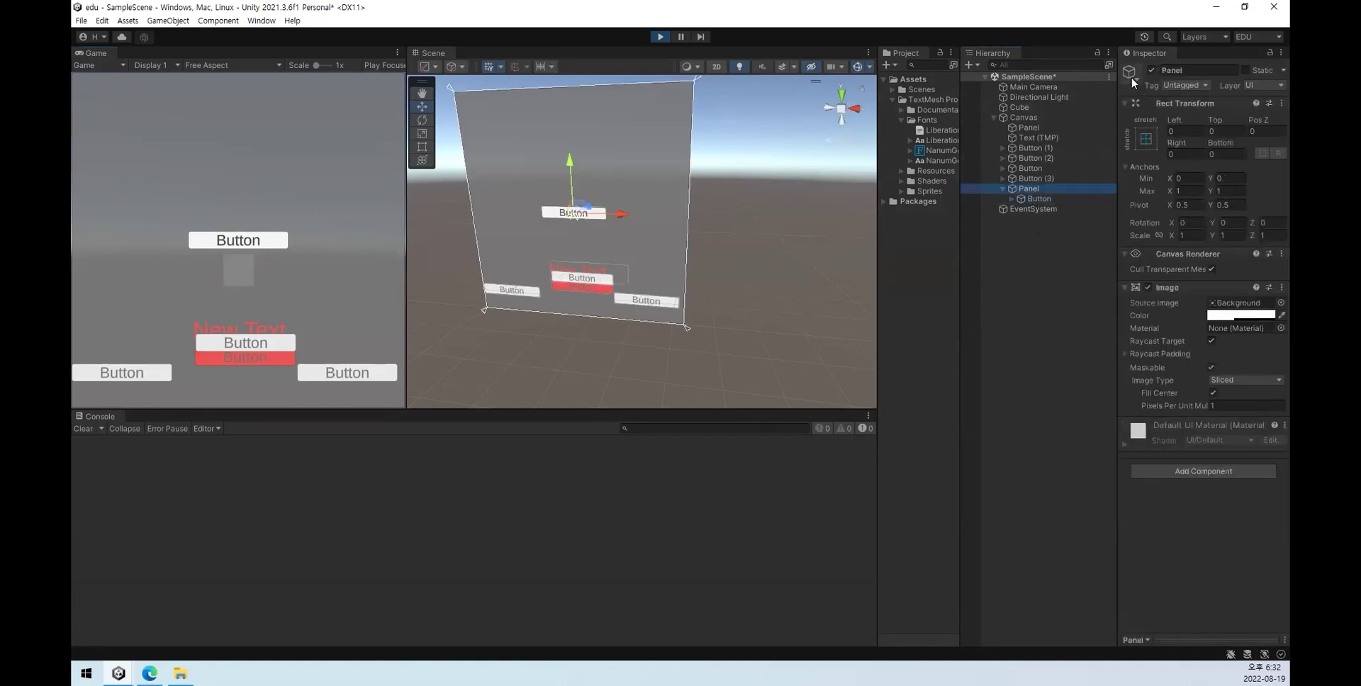
pyautogui.click(1151, 70)
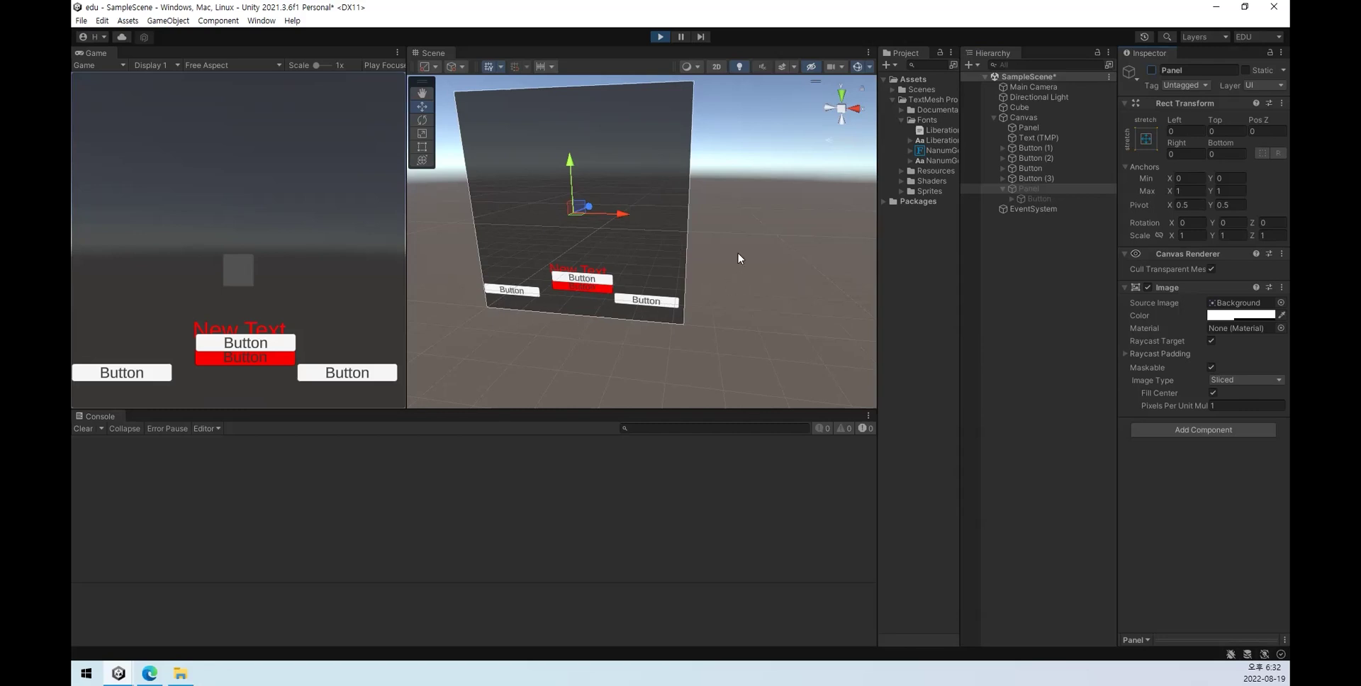
pyautogui.click(1028, 188)
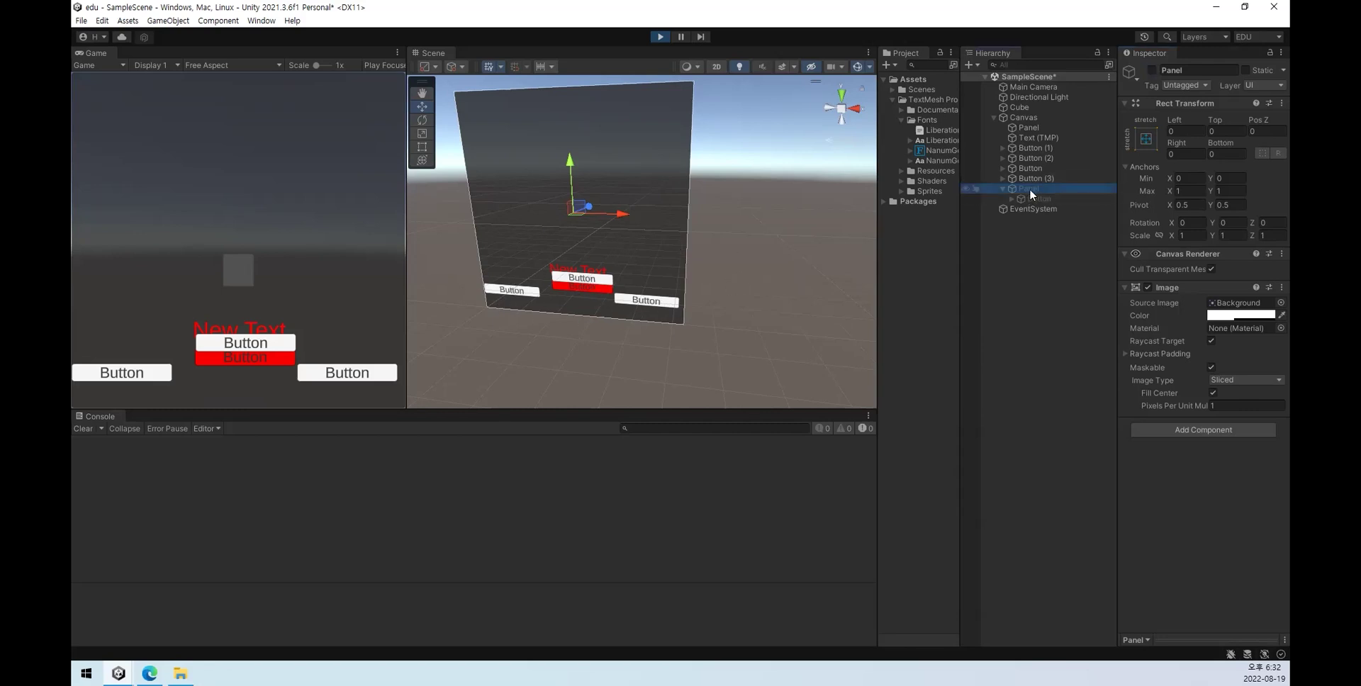
pyautogui.click(1151, 70)
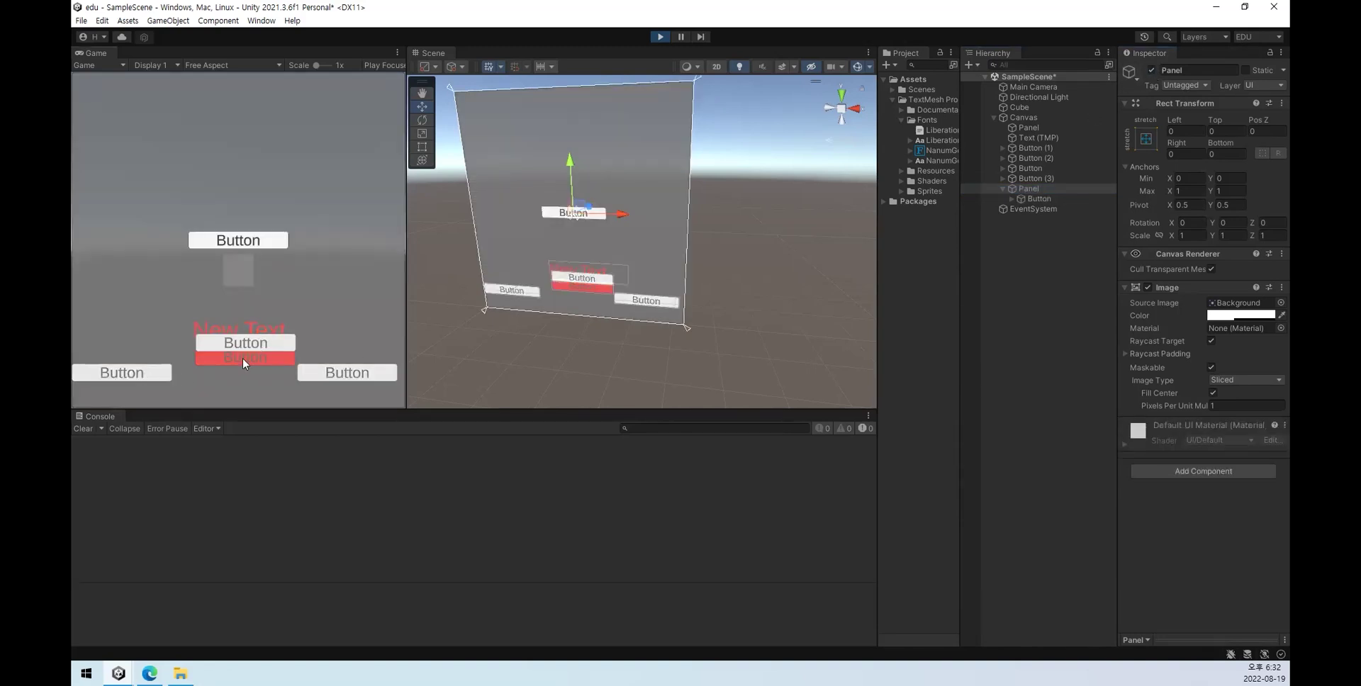
# Step: Test the second Panel's Button in the running game, deactivate that Panel, and leave Play mode
pyautogui.click(243, 242)
pyautogui.click(242, 244)
pyautogui.click(242, 244)
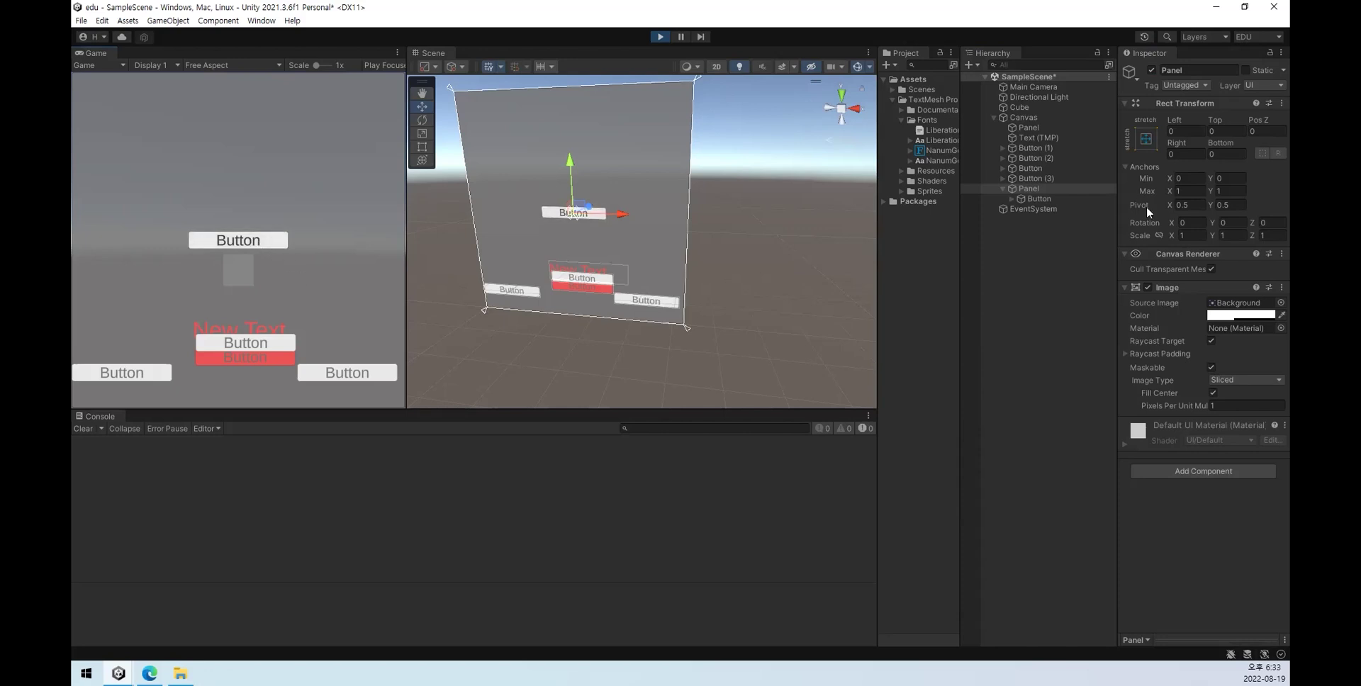
pyautogui.click(1151, 70)
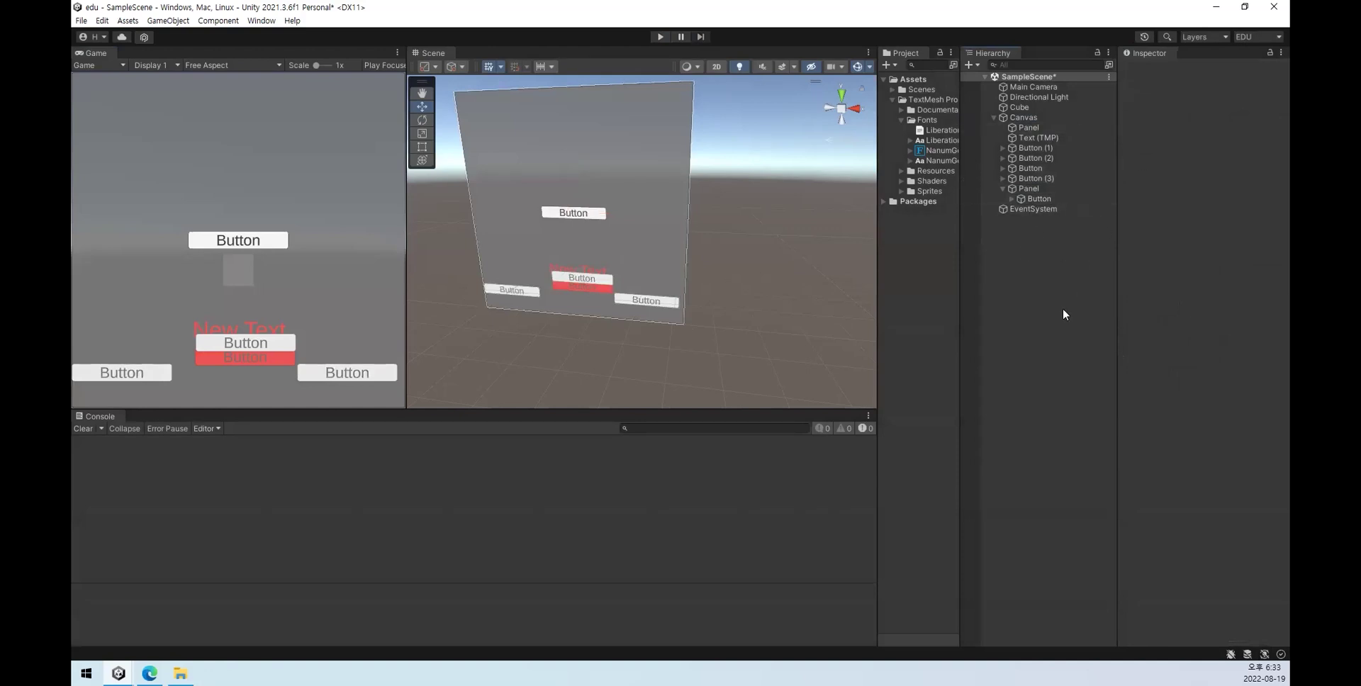
pyautogui.click(1040, 190)
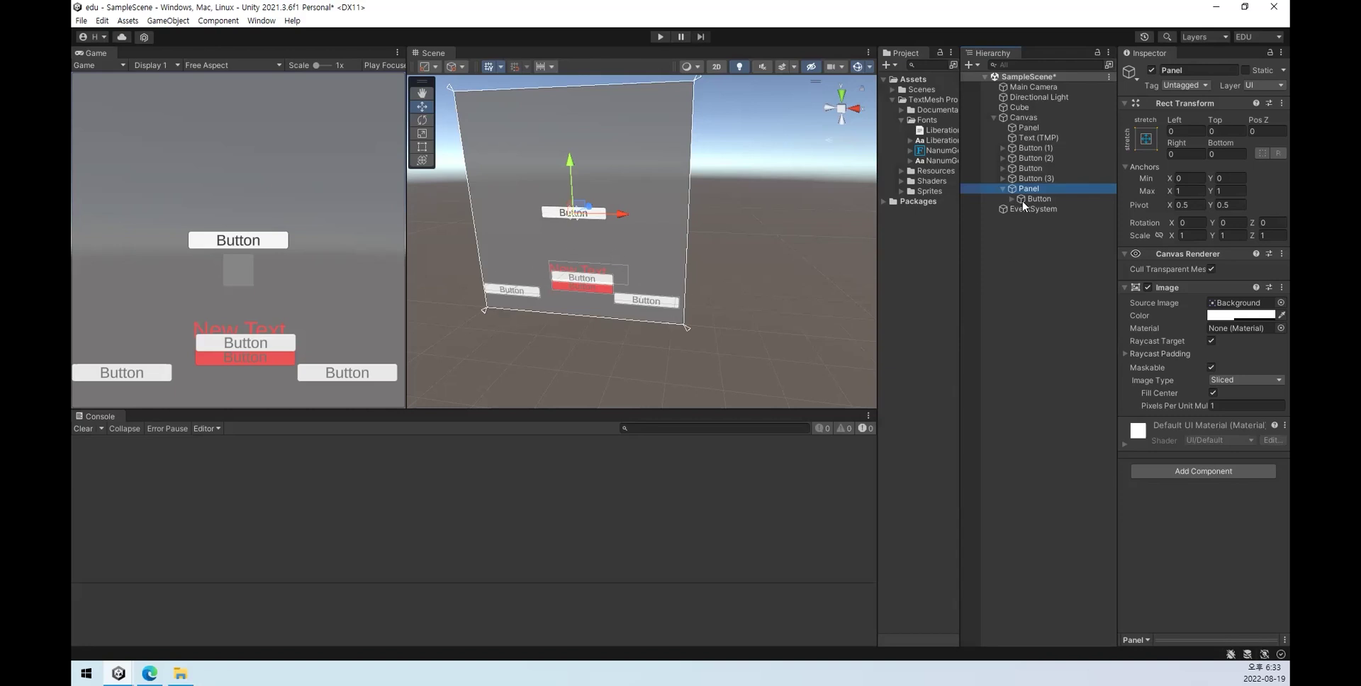
pyautogui.press('F2')
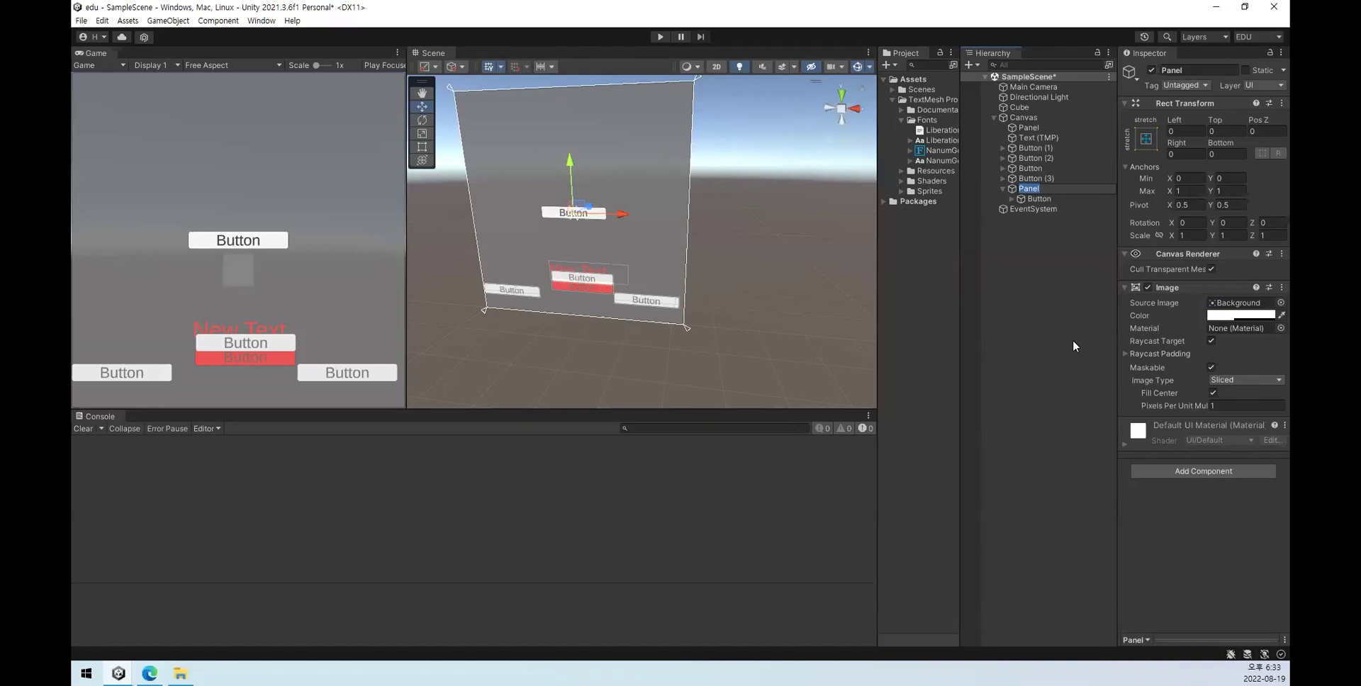
pyautogui.click(1052, 337)
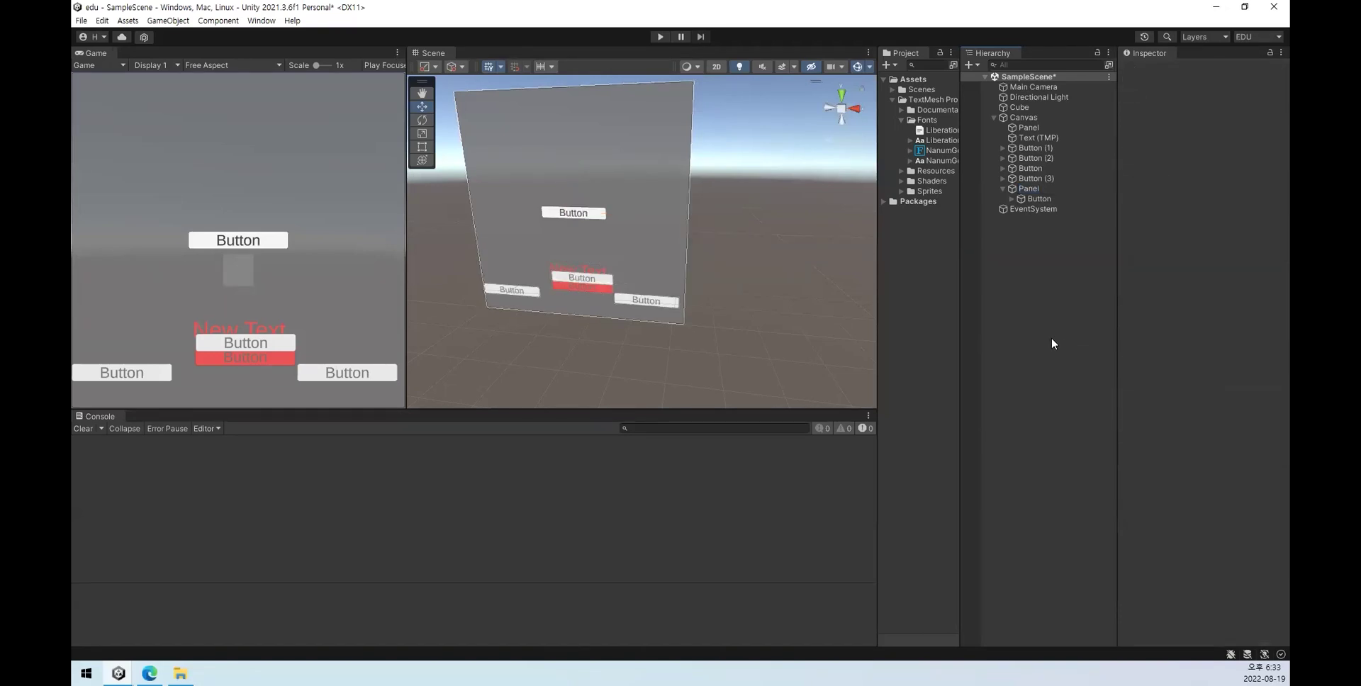
# Step: Raise the second Panel's Image colour alpha to 255
pyautogui.click(1037, 189)
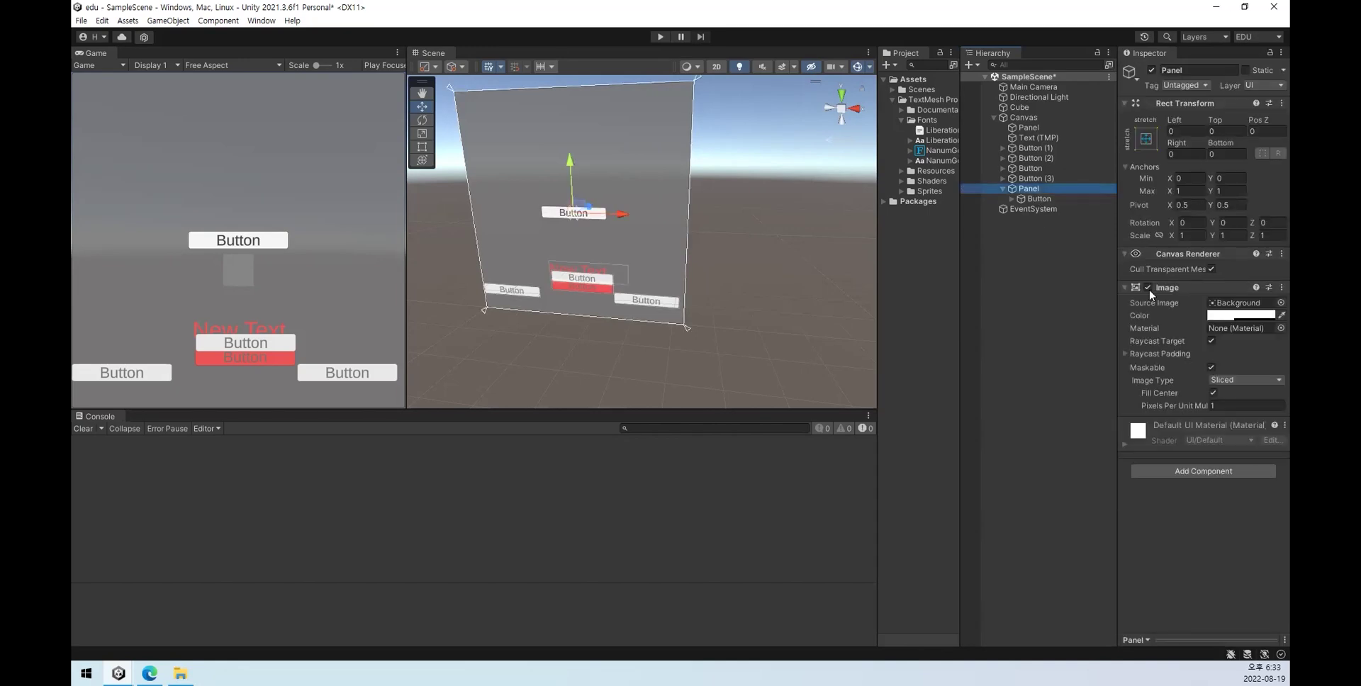
pyautogui.click(1234, 316)
pyautogui.moveTo(1205, 565); pyautogui.dragTo(1276, 565)
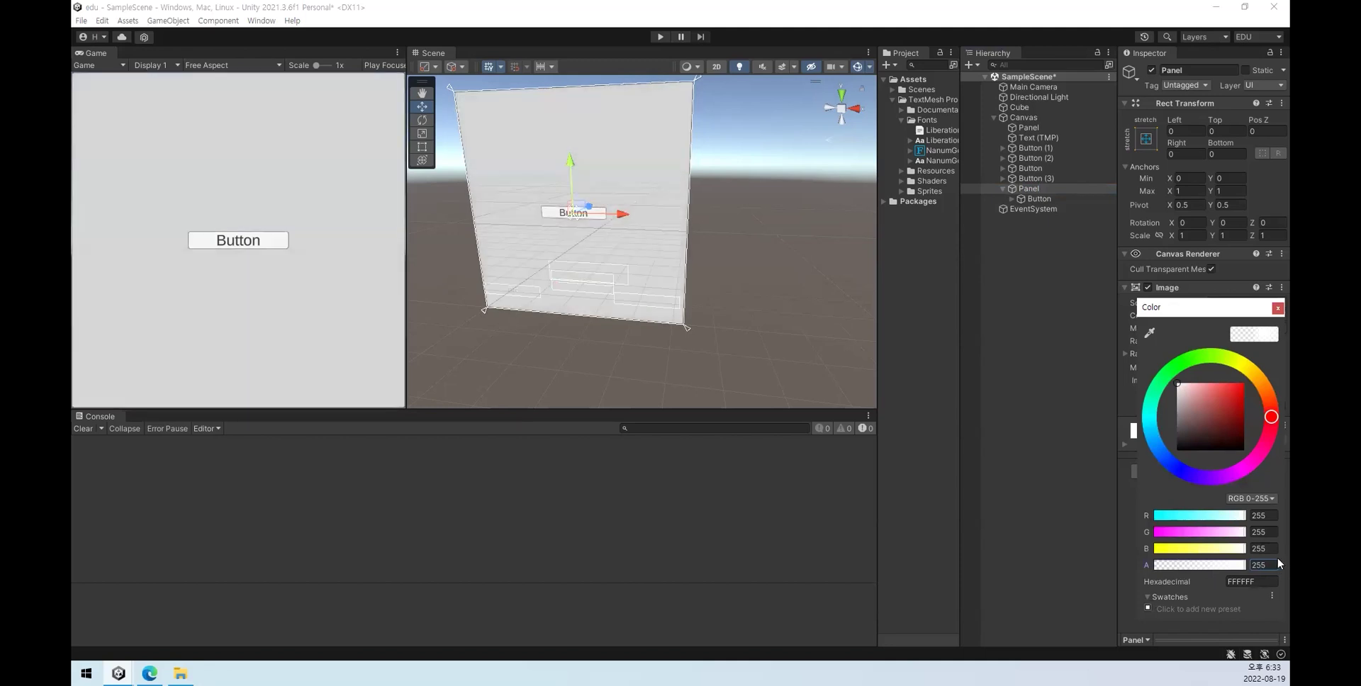
pyautogui.click(1277, 308)
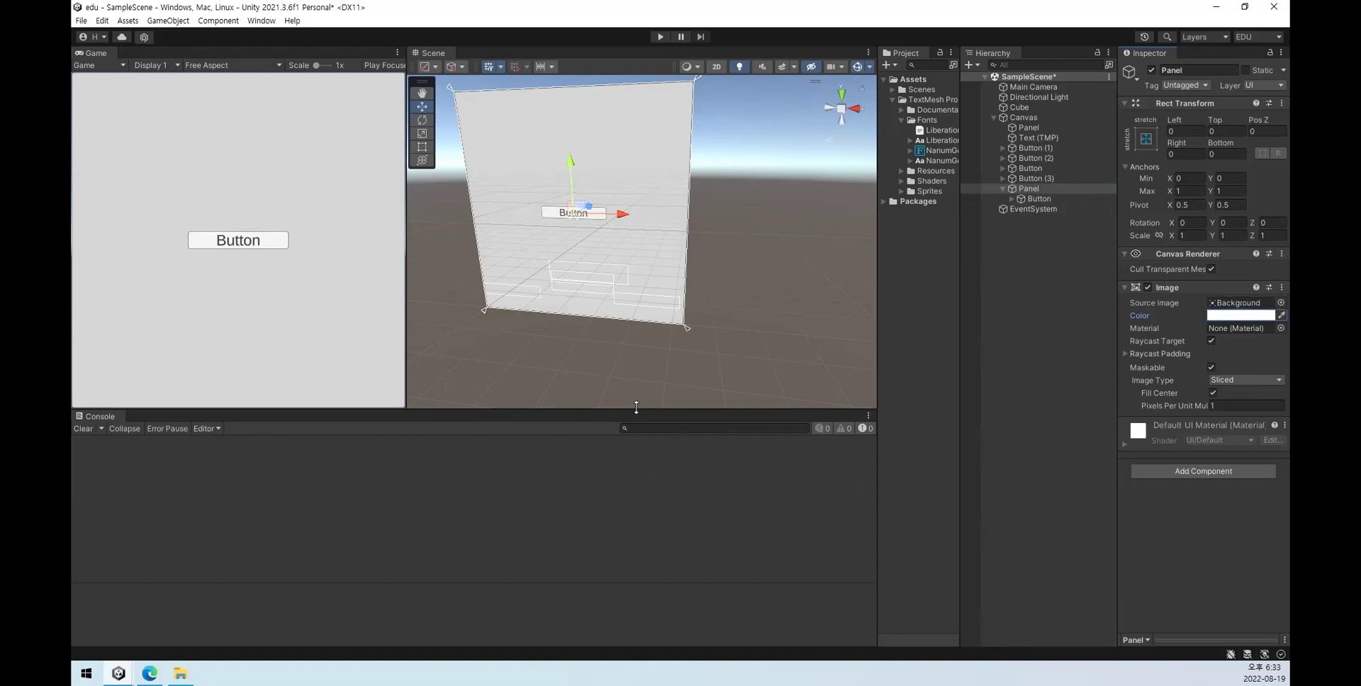
pyautogui.click(1279, 302)
pyautogui.click(1277, 294)
pyautogui.click(1234, 307)
# Step: Anchor the second Panel to middle centre and set its width and height to 300
pyautogui.click(1037, 188)
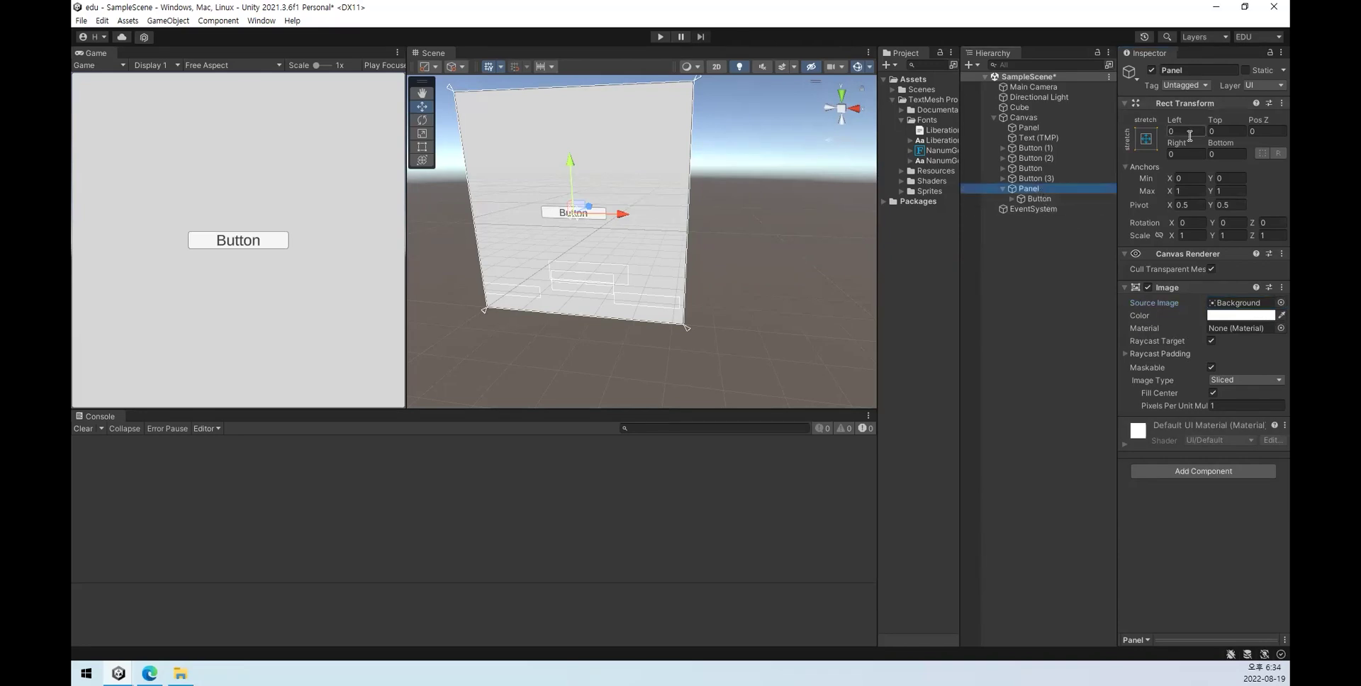
pyautogui.click(1146, 140)
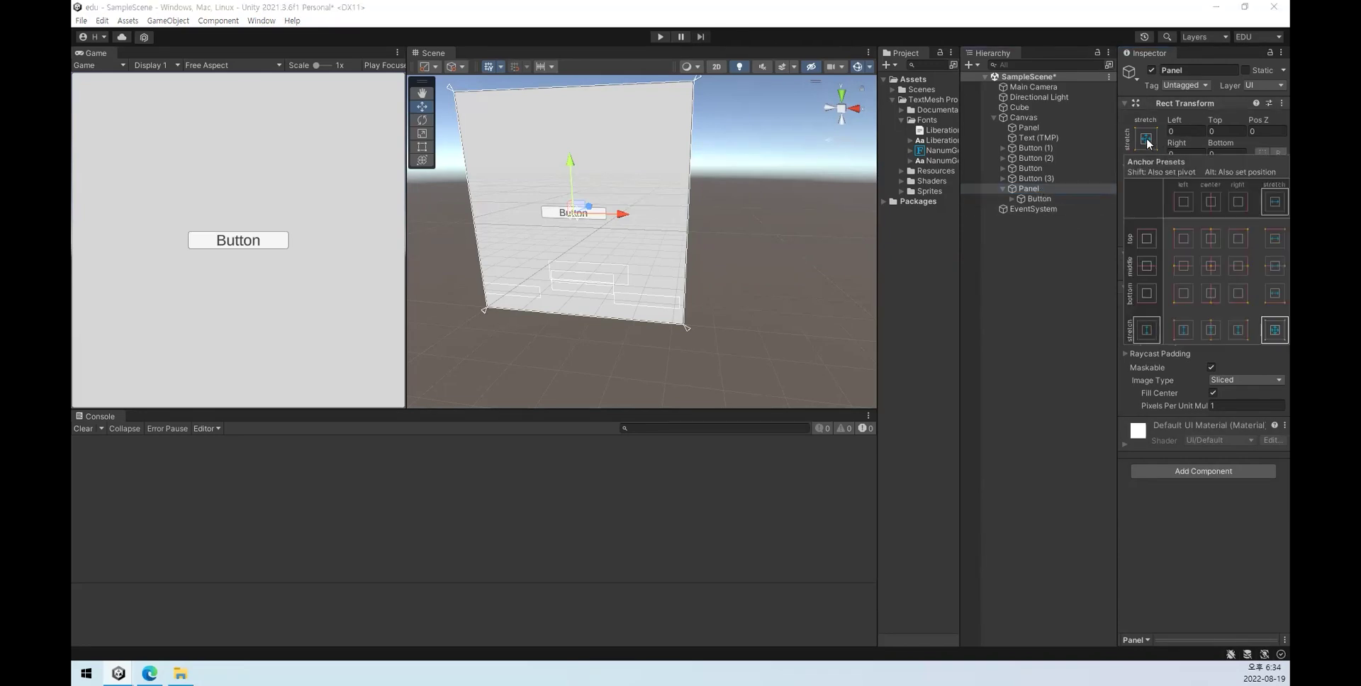
pyautogui.keyDown('alt'); pyautogui.click(1208, 266); pyautogui.keyUp('alt')
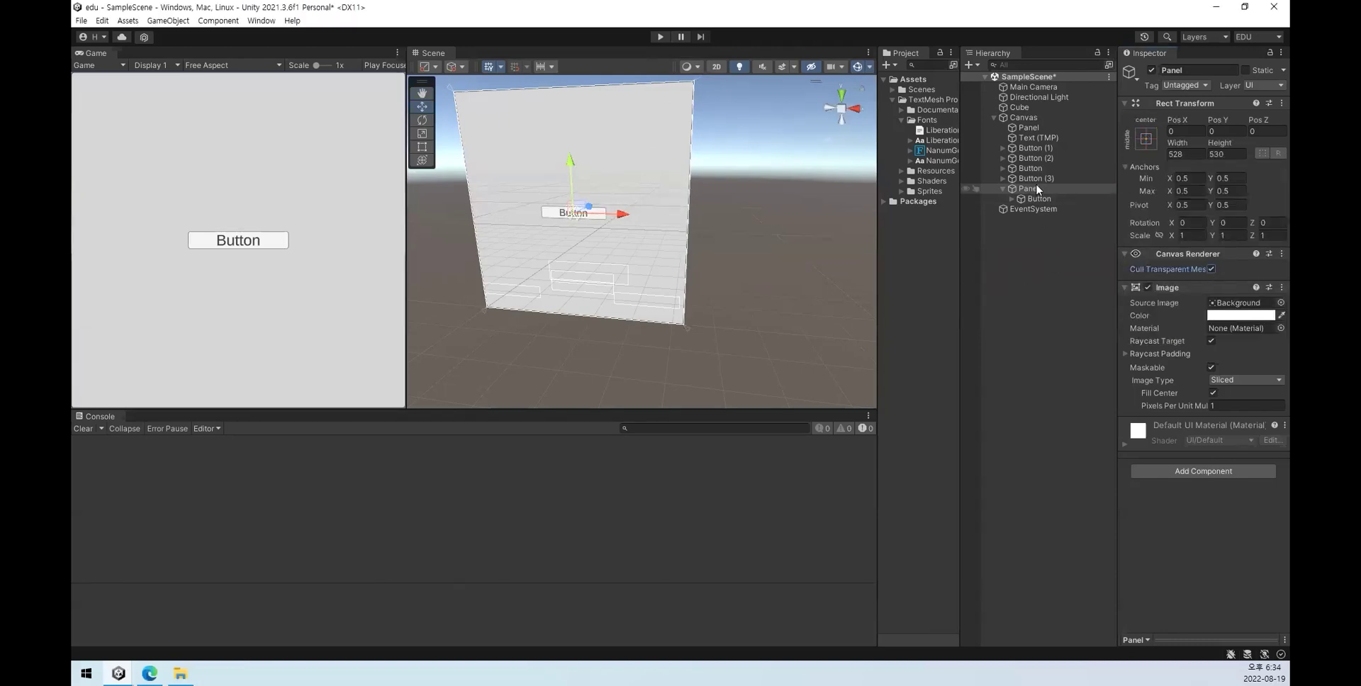
pyautogui.click(1181, 154)
pyautogui.write('300')
pyautogui.press('Tab')
pyautogui.write('300')
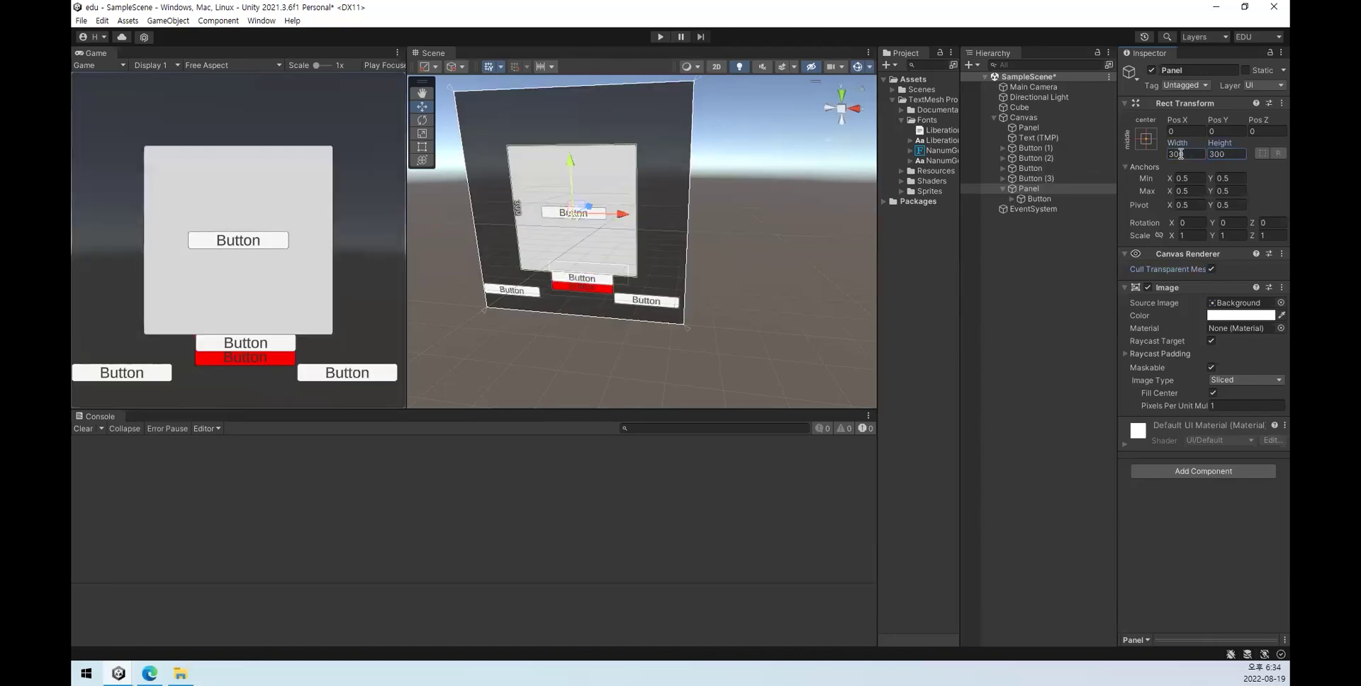
pyautogui.press('Return')
# Step: Play-test the Button inside the 300 by 300 Panel and the Canvas buttons around it, and stop the game
pyautogui.click(660, 36)
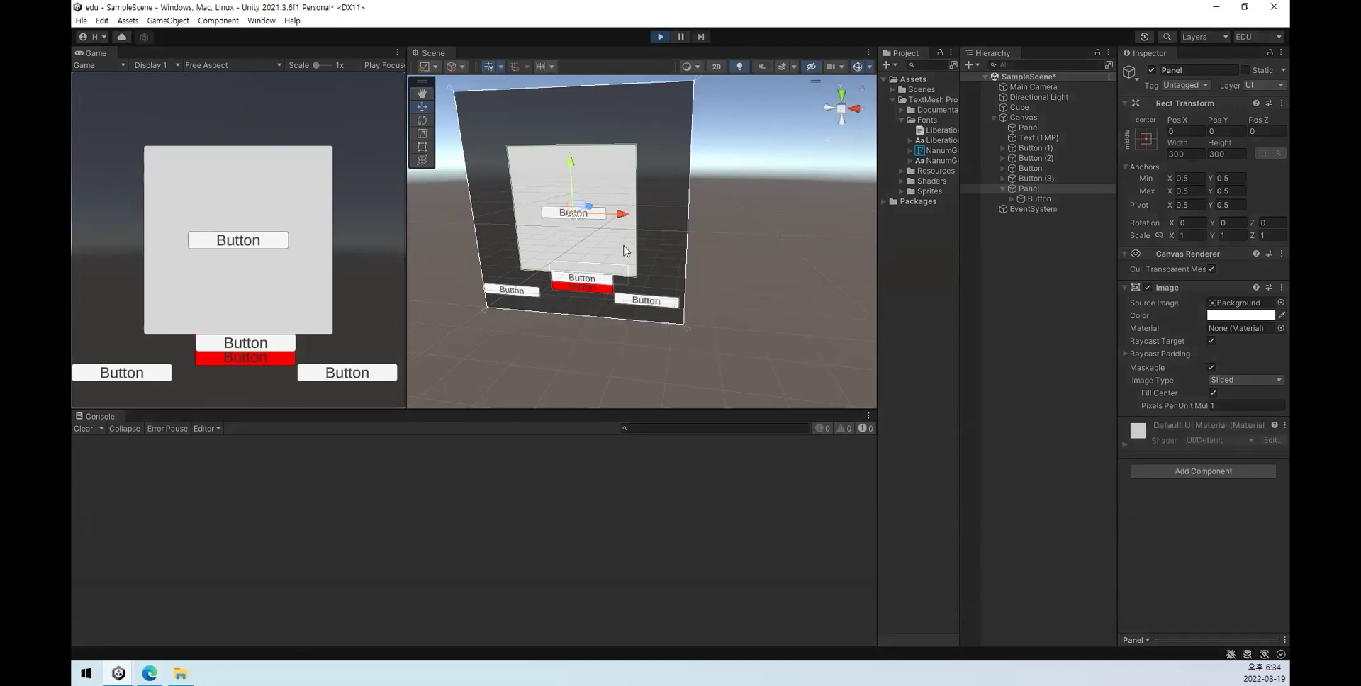
pyautogui.click(238, 240)
pyautogui.click(239, 241)
pyautogui.click(253, 345)
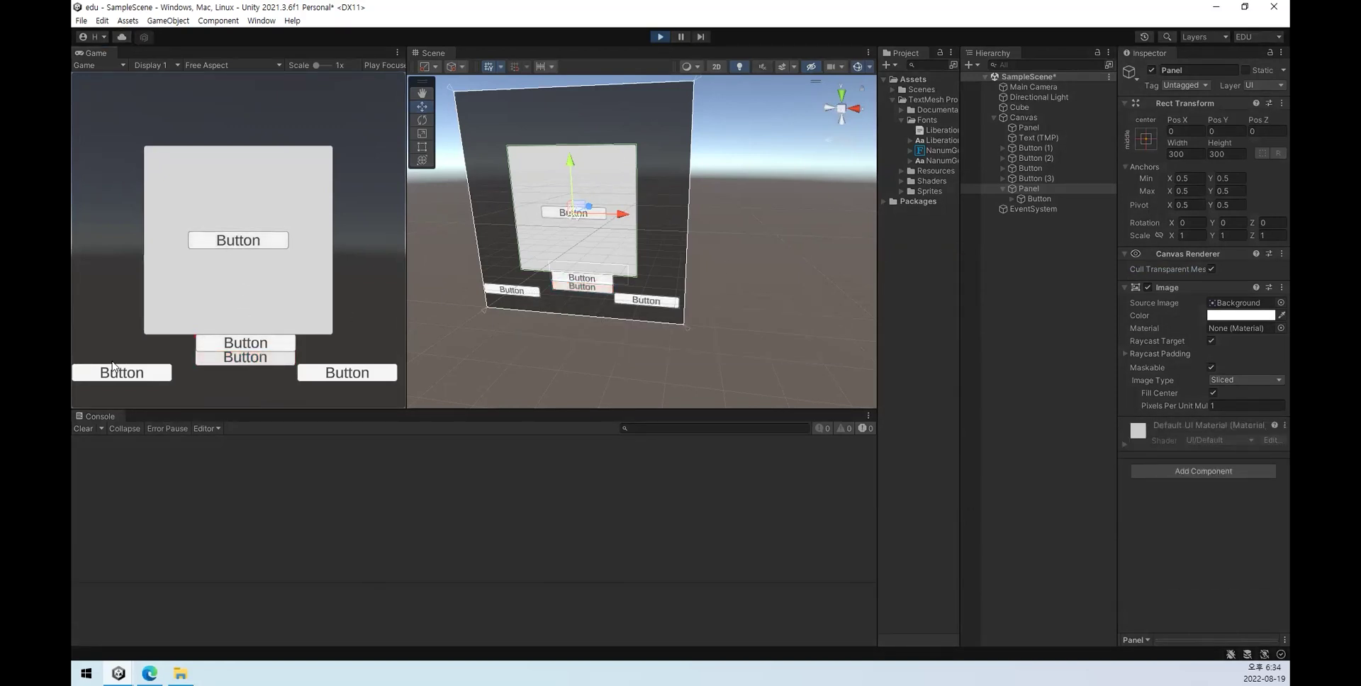
pyautogui.click(327, 373)
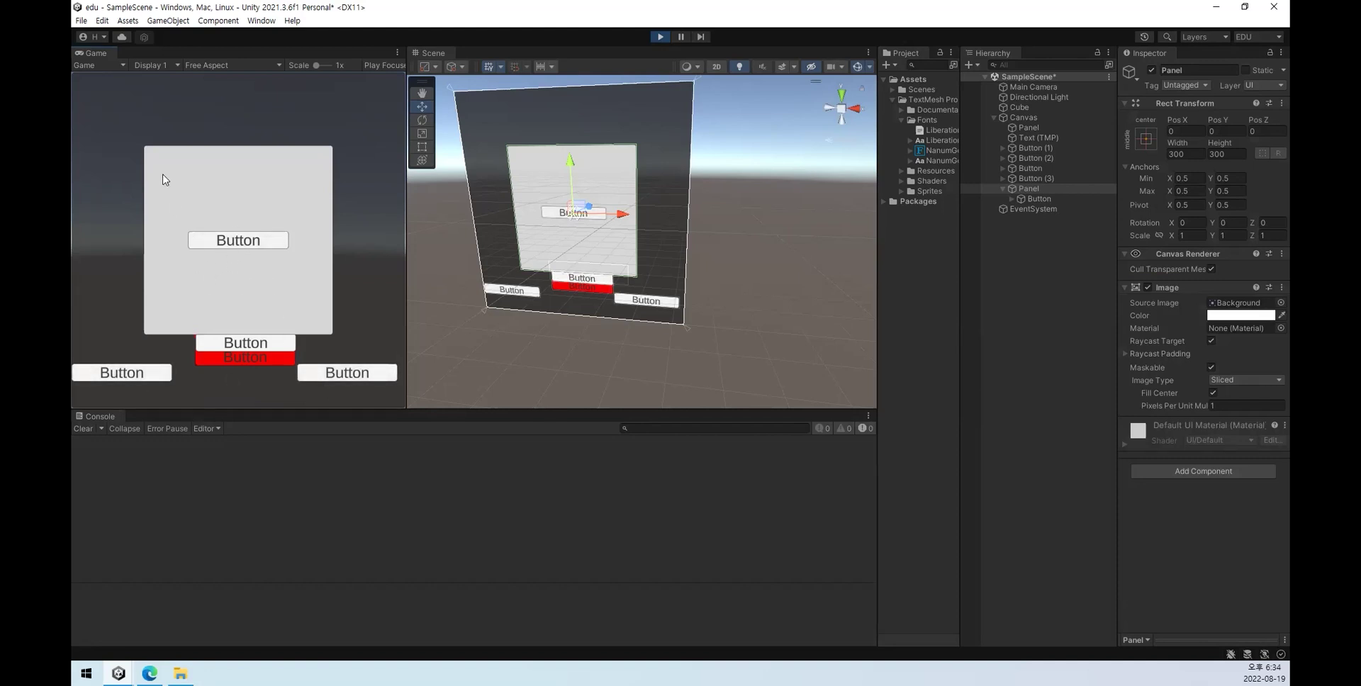
pyautogui.click(659, 37)
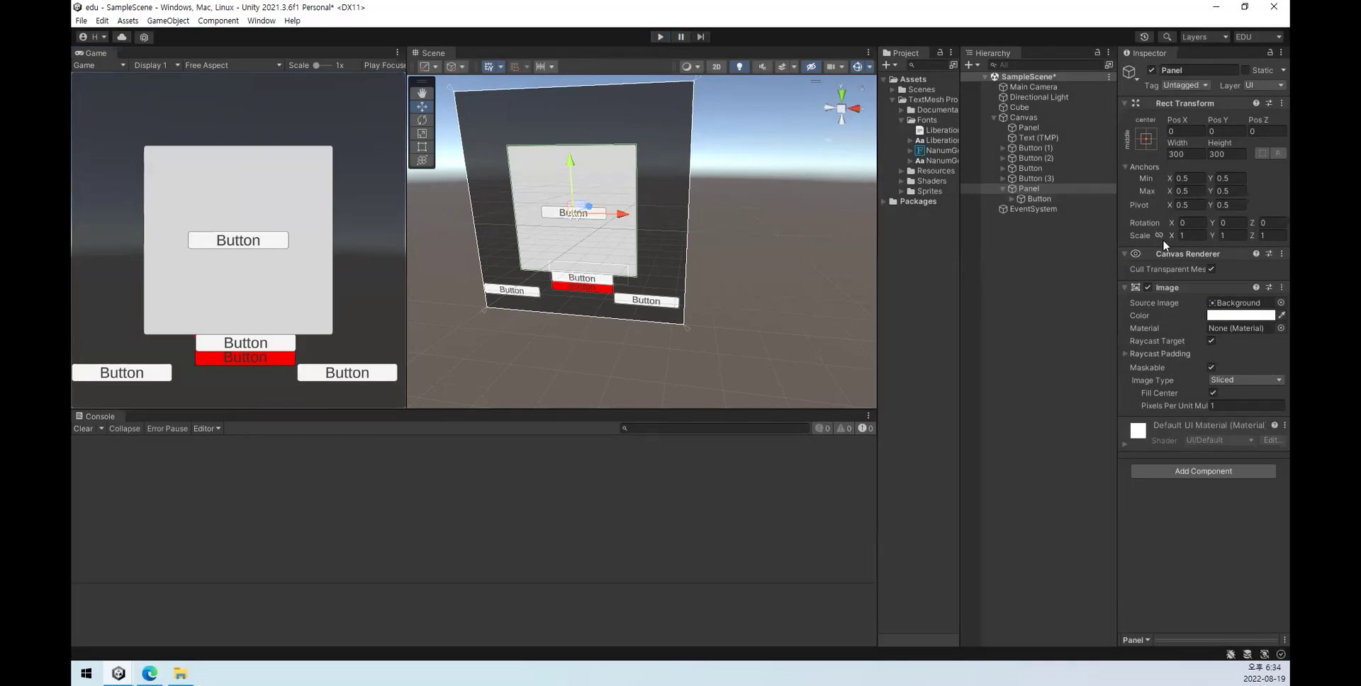
# Step: Add a new UI Panel as a child of the 300 by 300 Panel, below its Button
pyautogui.rightClick(1031, 192)
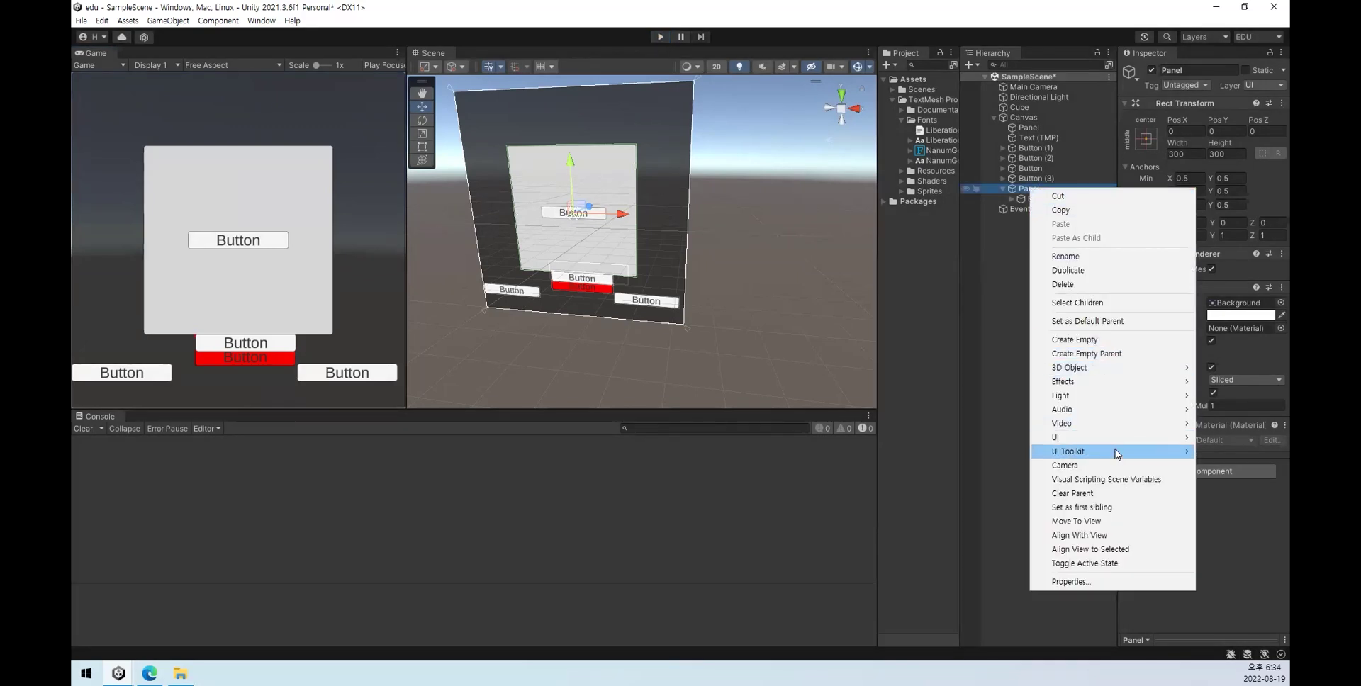
pyautogui.moveTo(1056, 437)
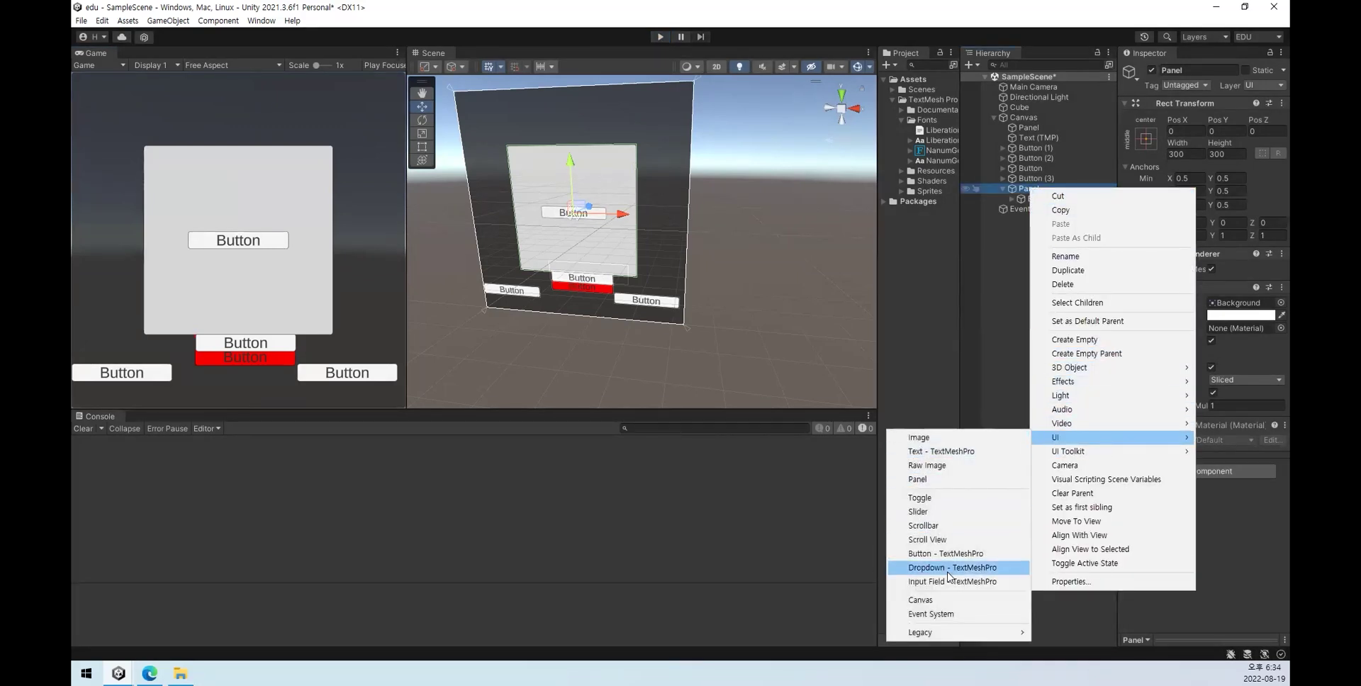
pyautogui.click(959, 485)
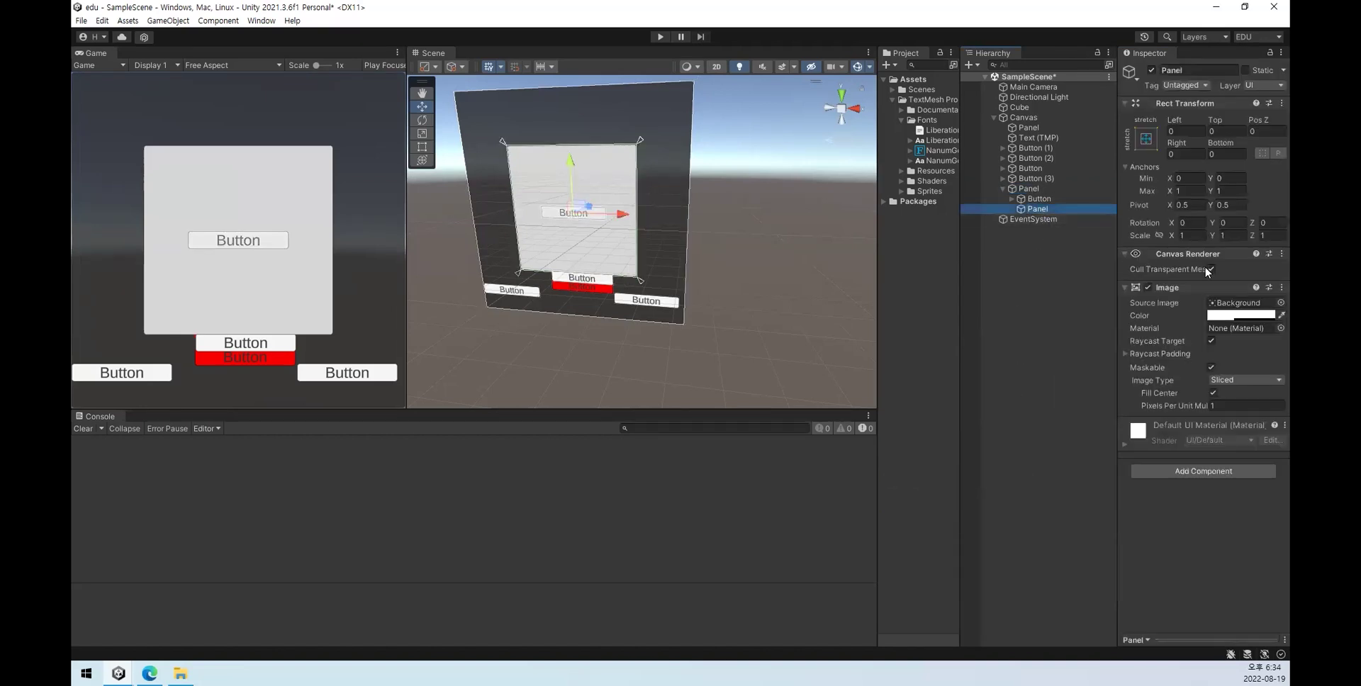
# Step: Move the nested Panel above its sibling Button in the hierarchy of the 300 by 300 Panel
pyautogui.click(1148, 287)
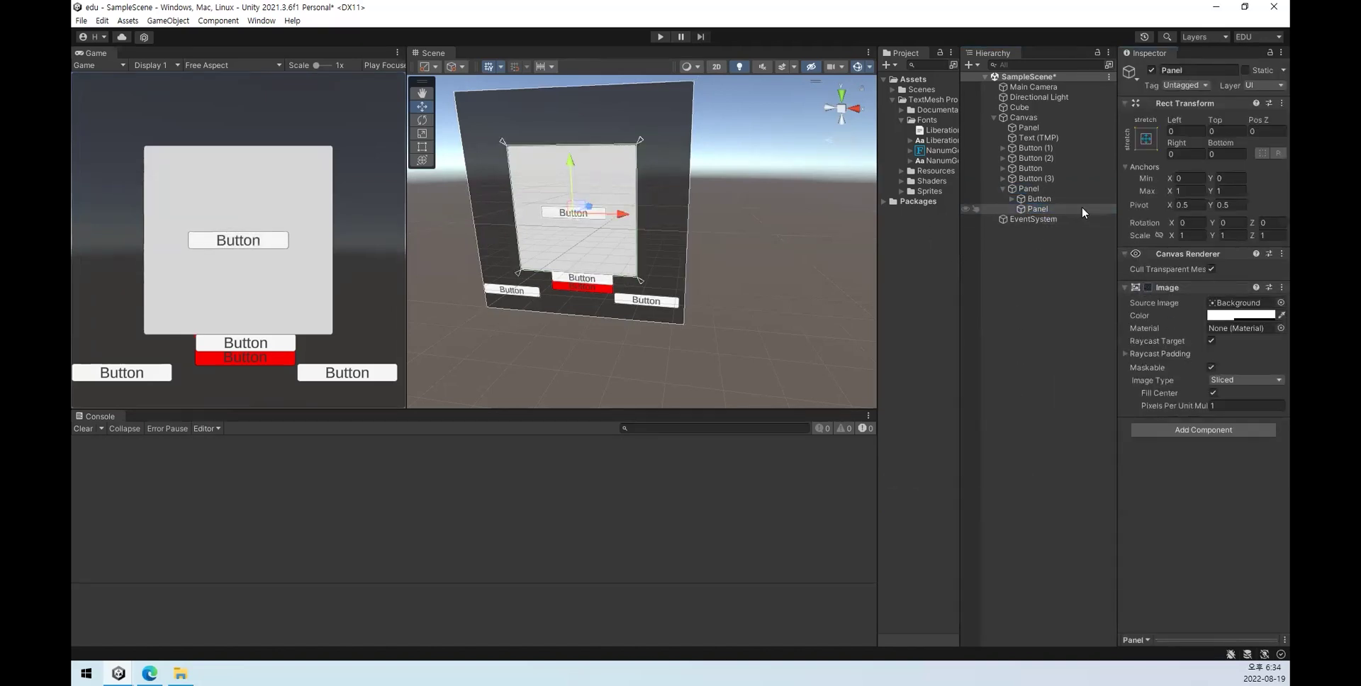
pyautogui.click(1147, 140)
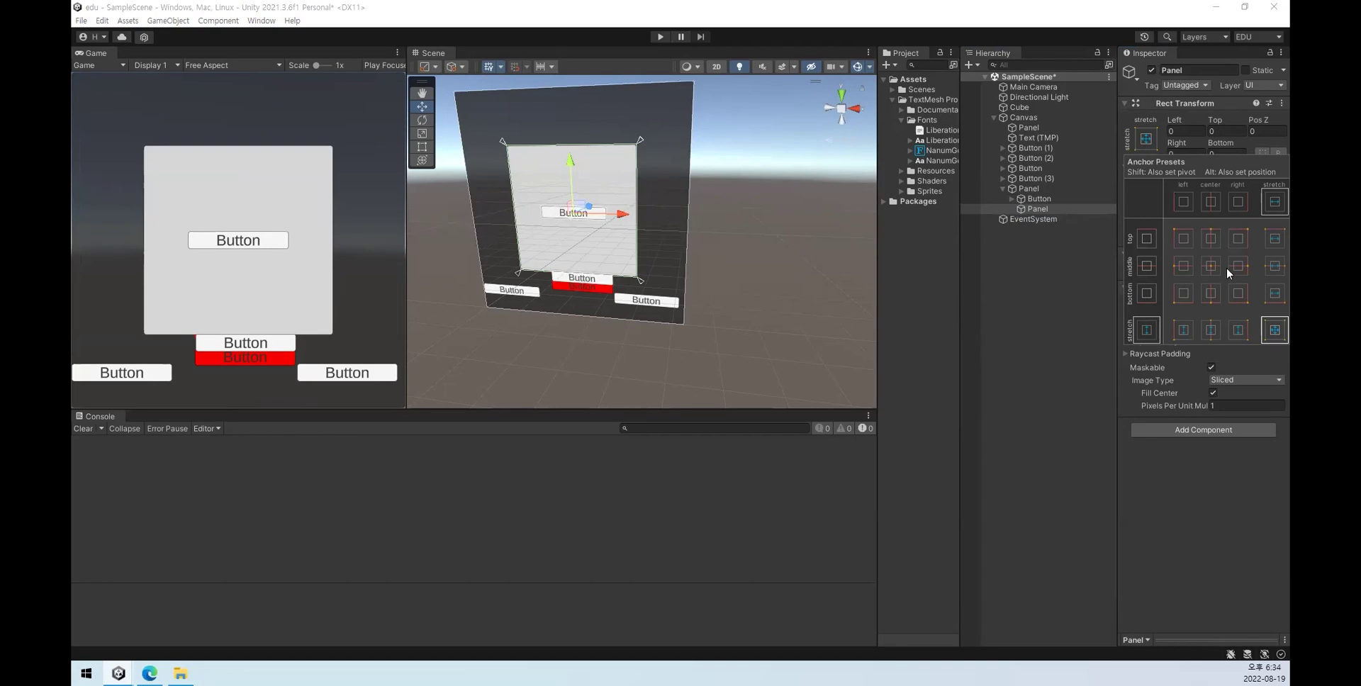
pyautogui.click(1178, 536)
pyautogui.moveTo(1043, 209); pyautogui.dragTo(1043, 195)
pyautogui.click(1051, 318)
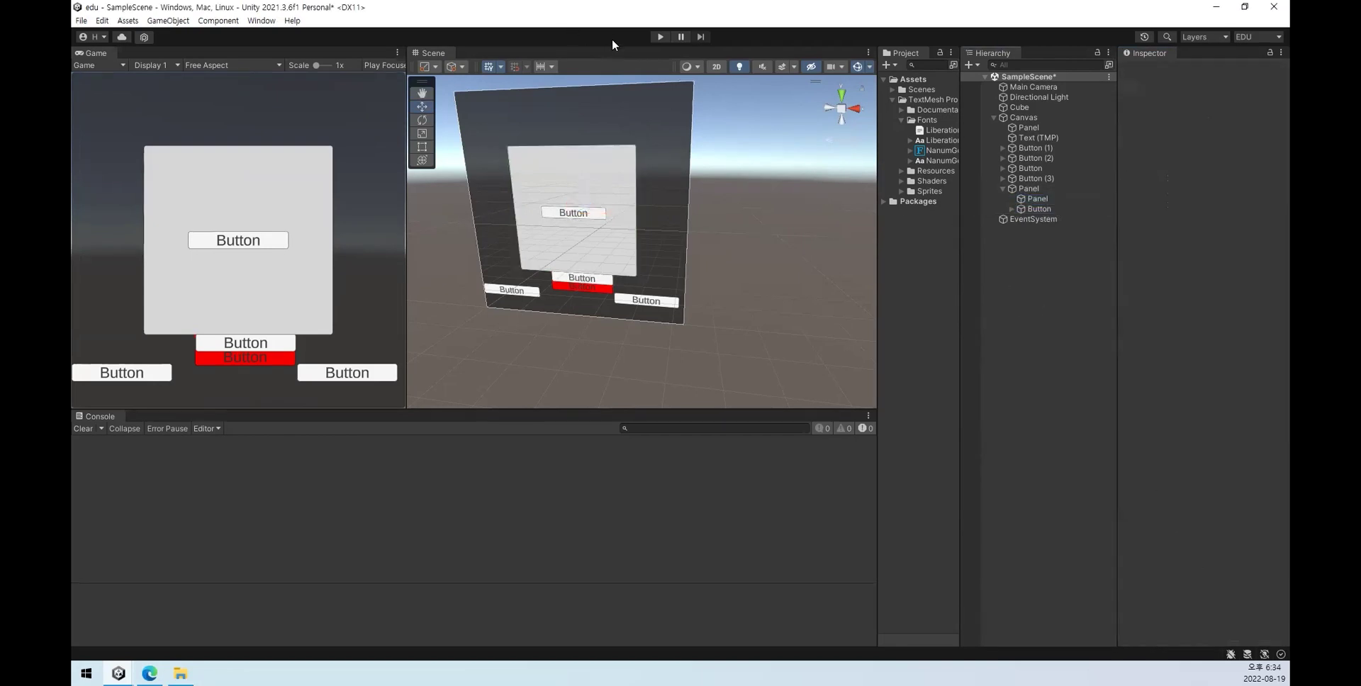
# Step: Play-test the Button in front of the nested Panel and the Canvas buttons around it, and stop the game
pyautogui.click(659, 37)
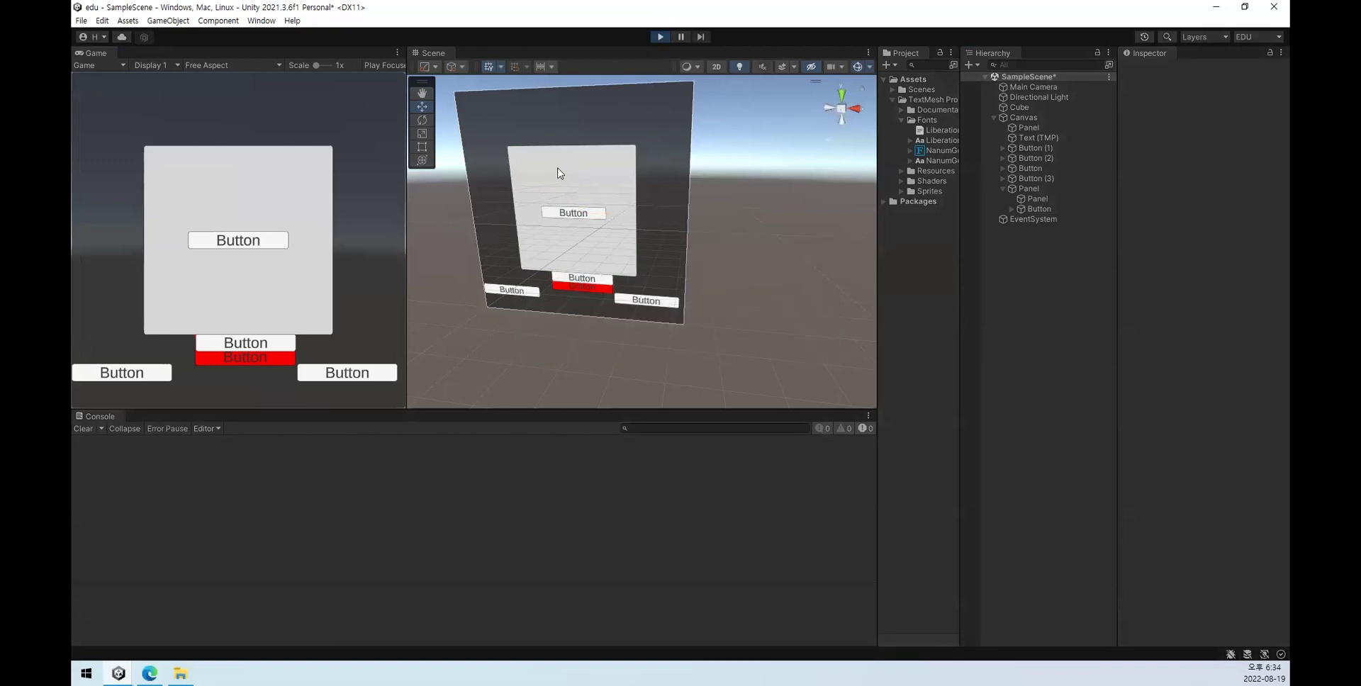
pyautogui.click(235, 247)
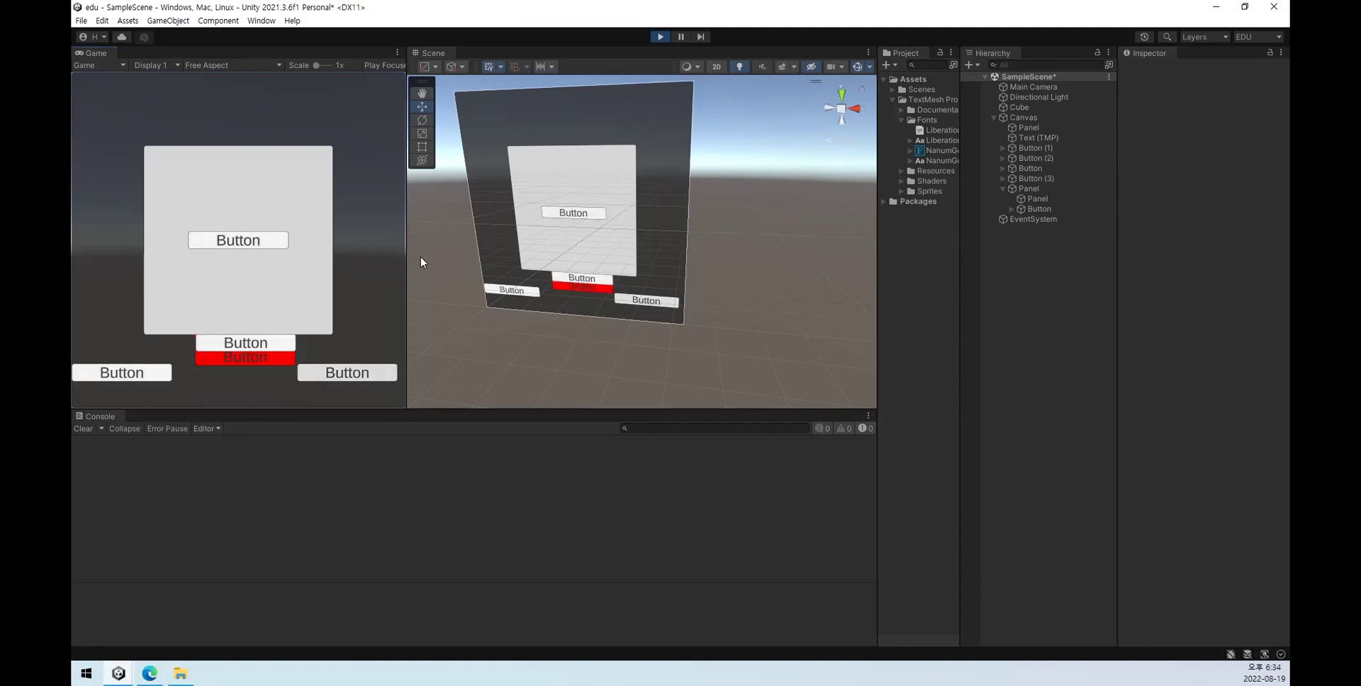
pyautogui.click(660, 37)
# Step: Set the nested Panel's Image colour alpha to 0 and run a short play test of the buttons
pyautogui.click(1029, 189)
pyautogui.click(1041, 210)
pyautogui.click(1049, 197)
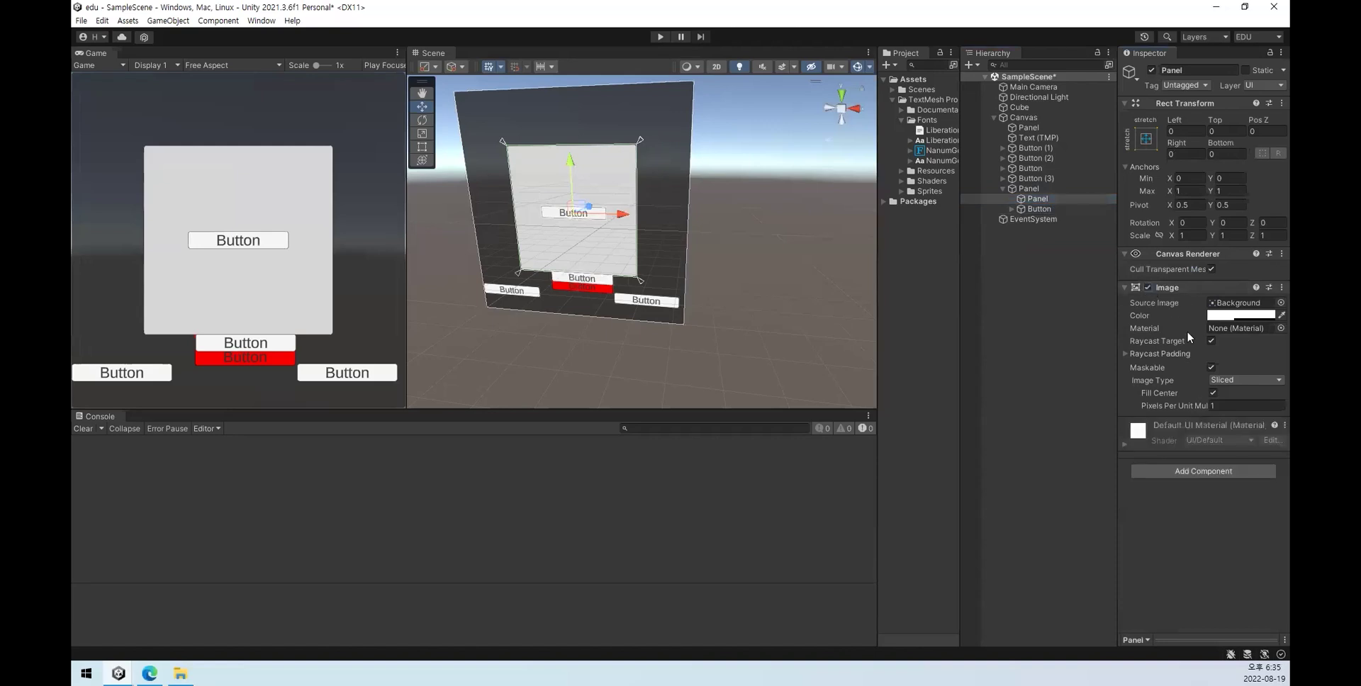
pyautogui.click(1241, 316)
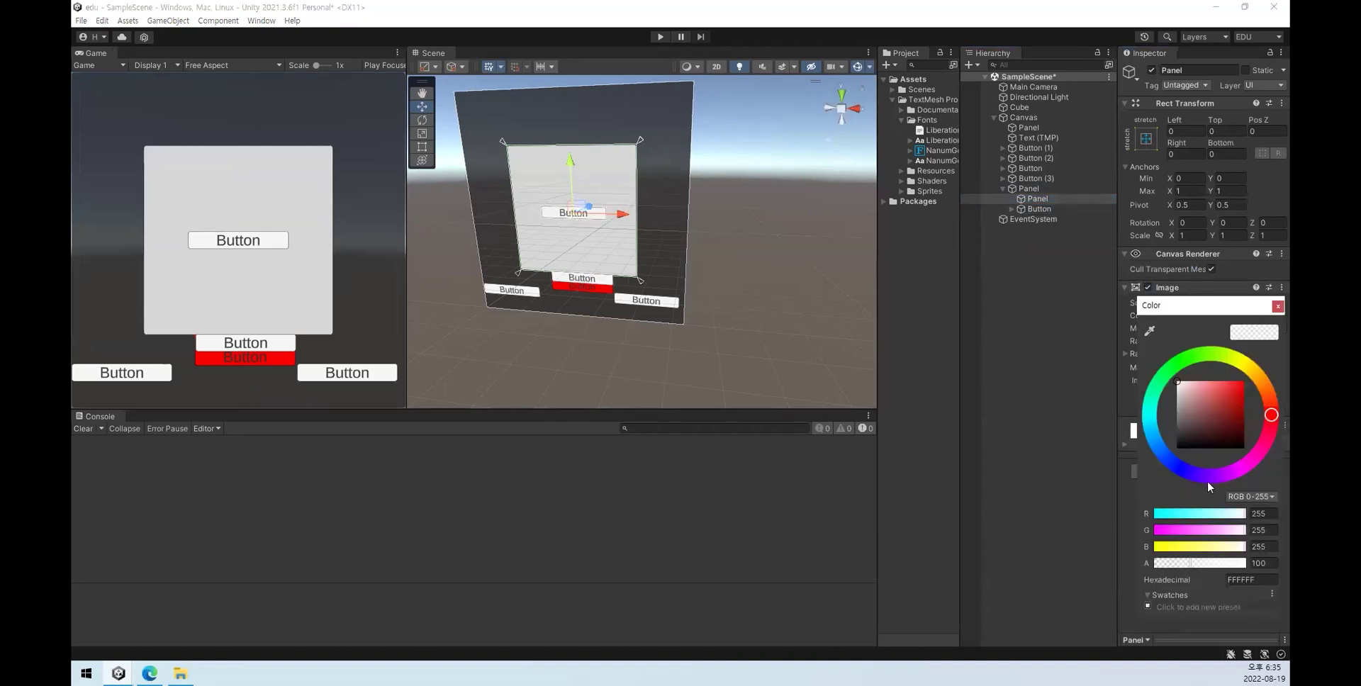
pyautogui.moveTo(1220, 564); pyautogui.dragTo(1066, 564)
pyautogui.click(1277, 306)
pyautogui.click(655, 35)
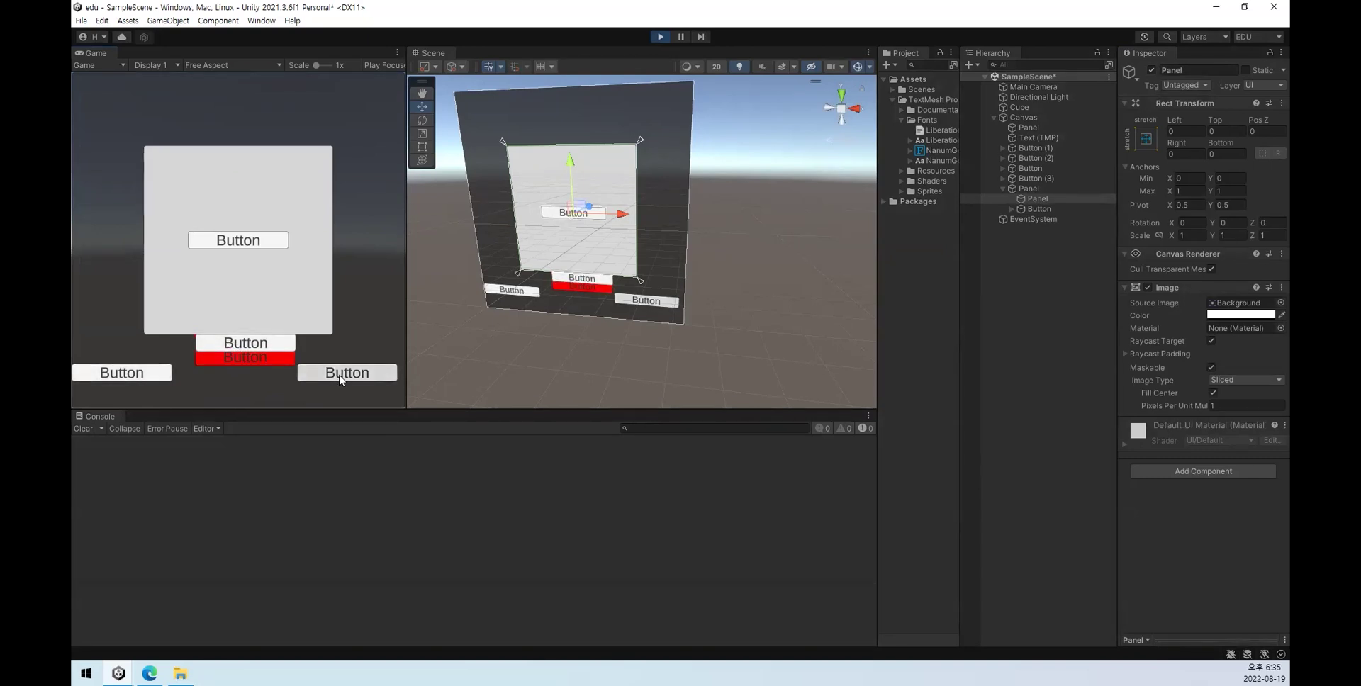
pyautogui.click(655, 38)
# Step: Raise the nested Panel's Image colour alpha back to full opacity
pyautogui.click(1024, 199)
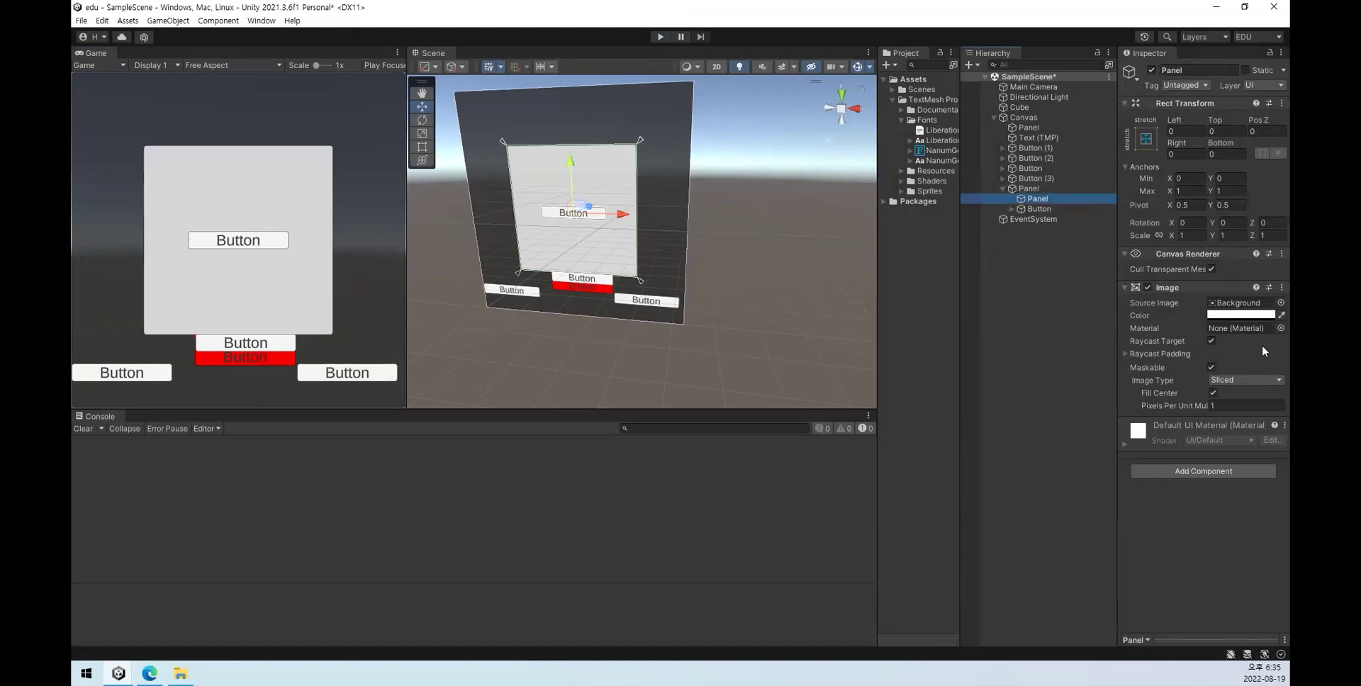
pyautogui.click(1241, 314)
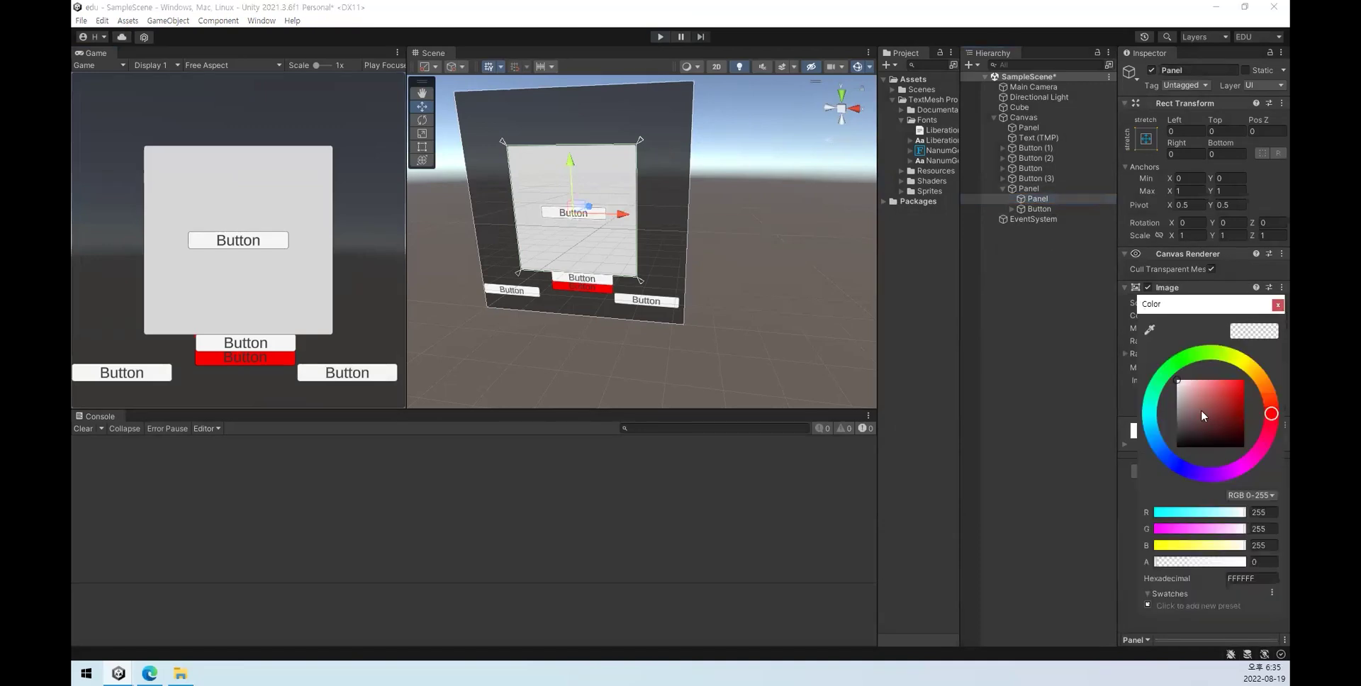
pyautogui.click(1277, 304)
pyautogui.click(1224, 317)
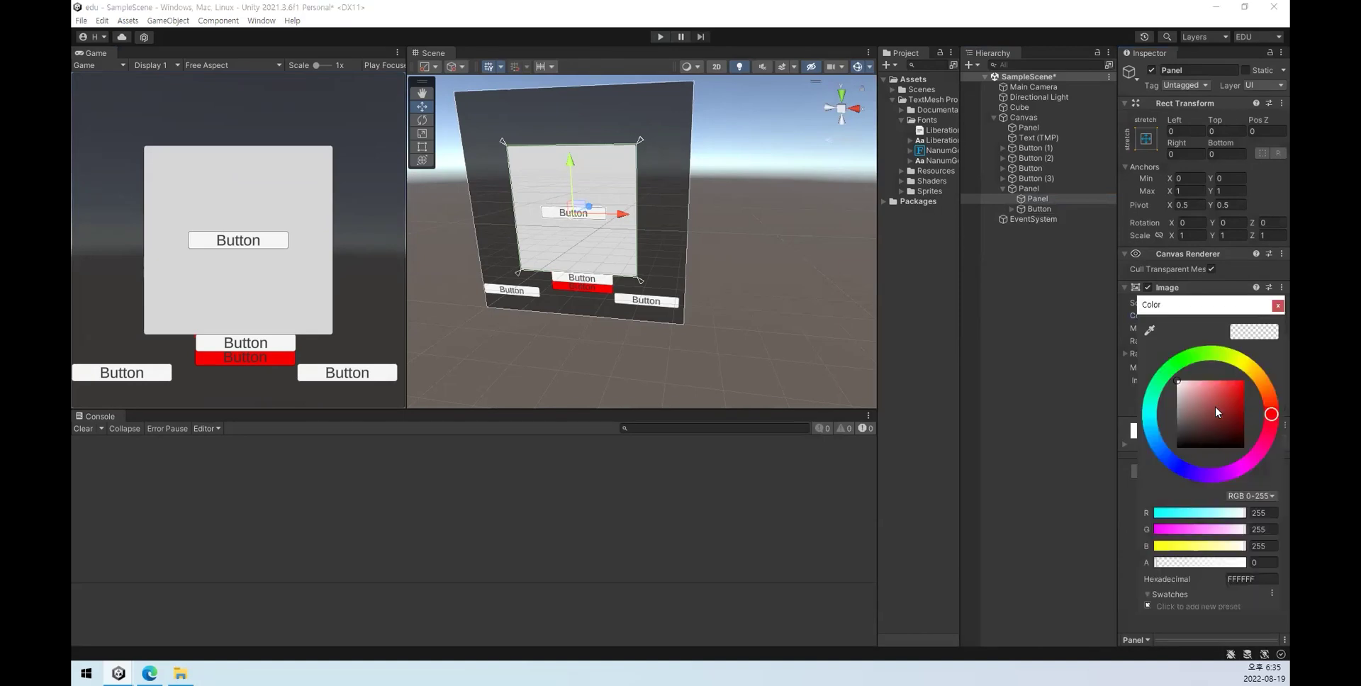
pyautogui.click(1277, 305)
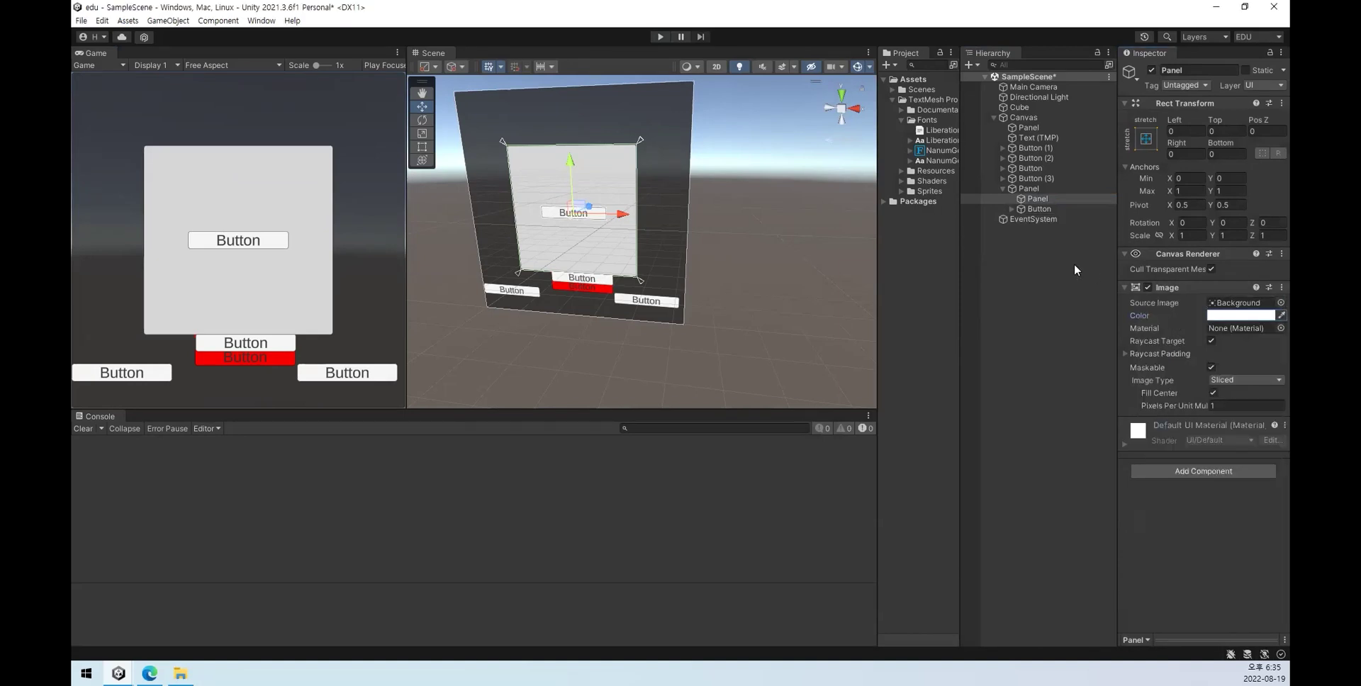
# Step: Stretch the outer Panel across the whole Canvas in both directions and make its Image colour fully transparent
pyautogui.click(1039, 190)
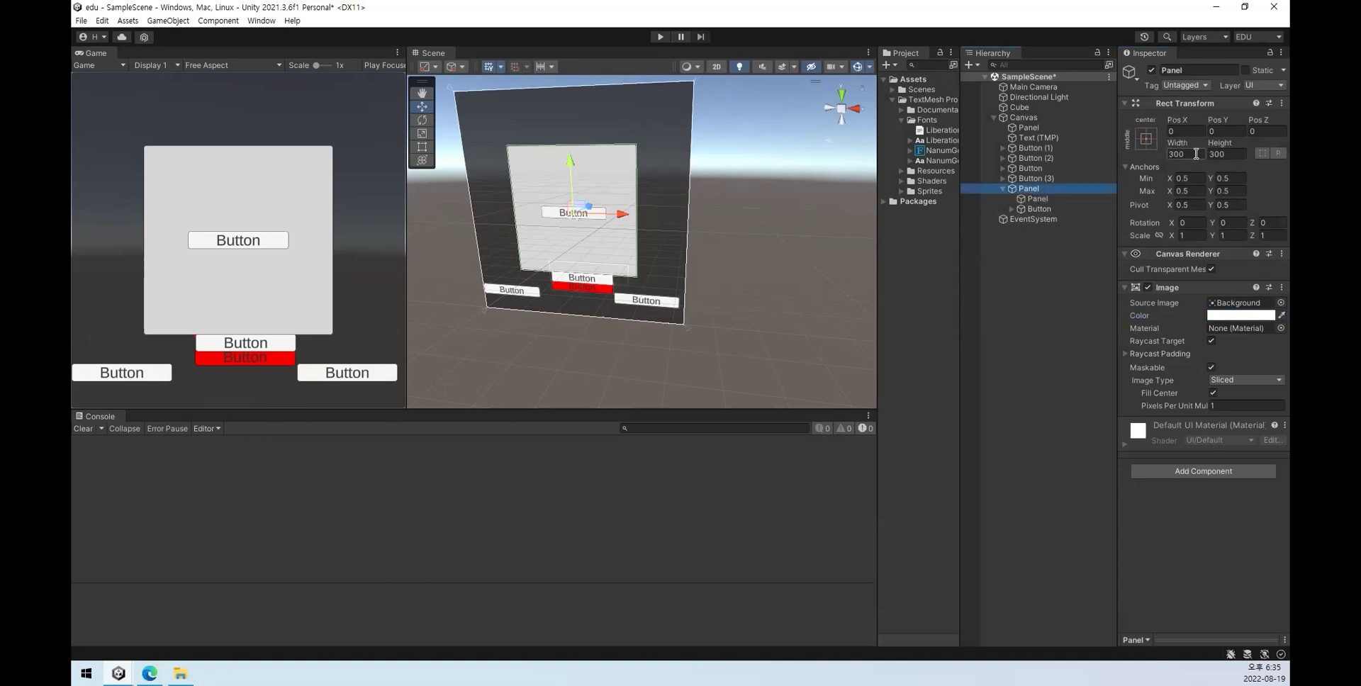
pyautogui.click(1146, 139)
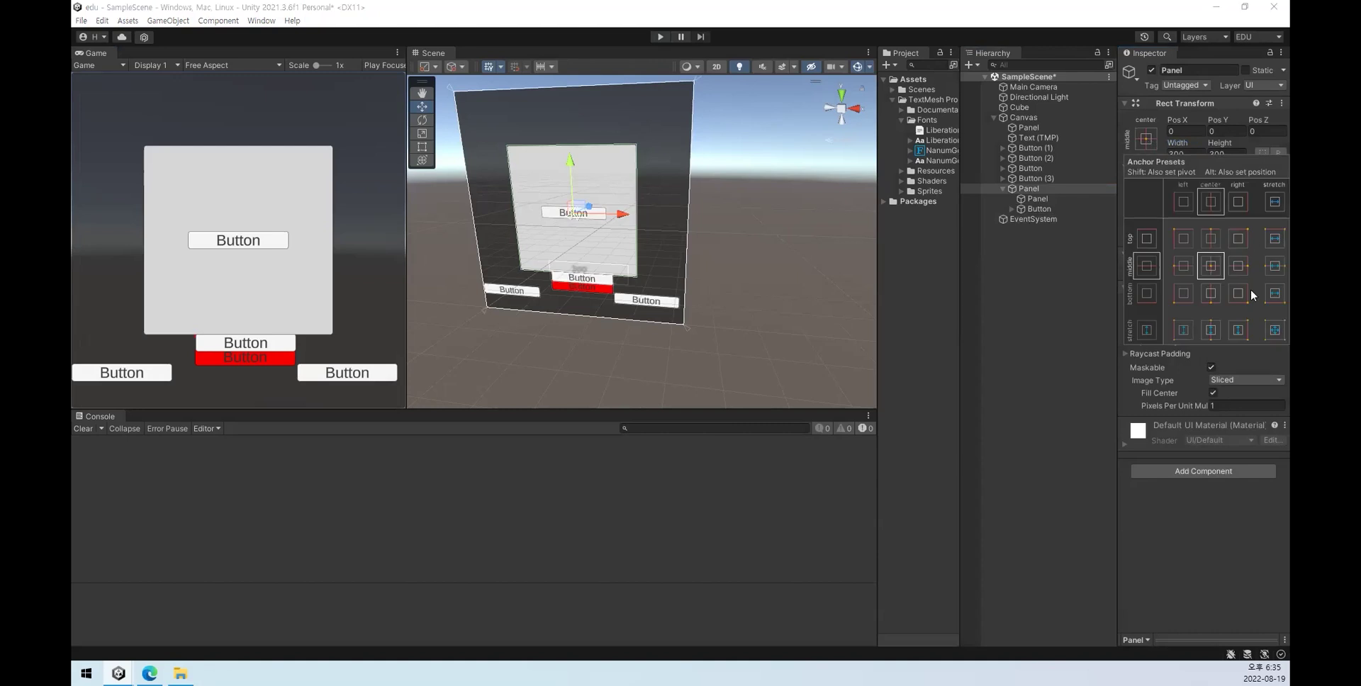
pyautogui.keyDown('alt'); pyautogui.keyDown('shift'); pyautogui.click(1275, 332); pyautogui.keyUp('shift'); pyautogui.keyUp('alt')
pyautogui.click(1147, 142)
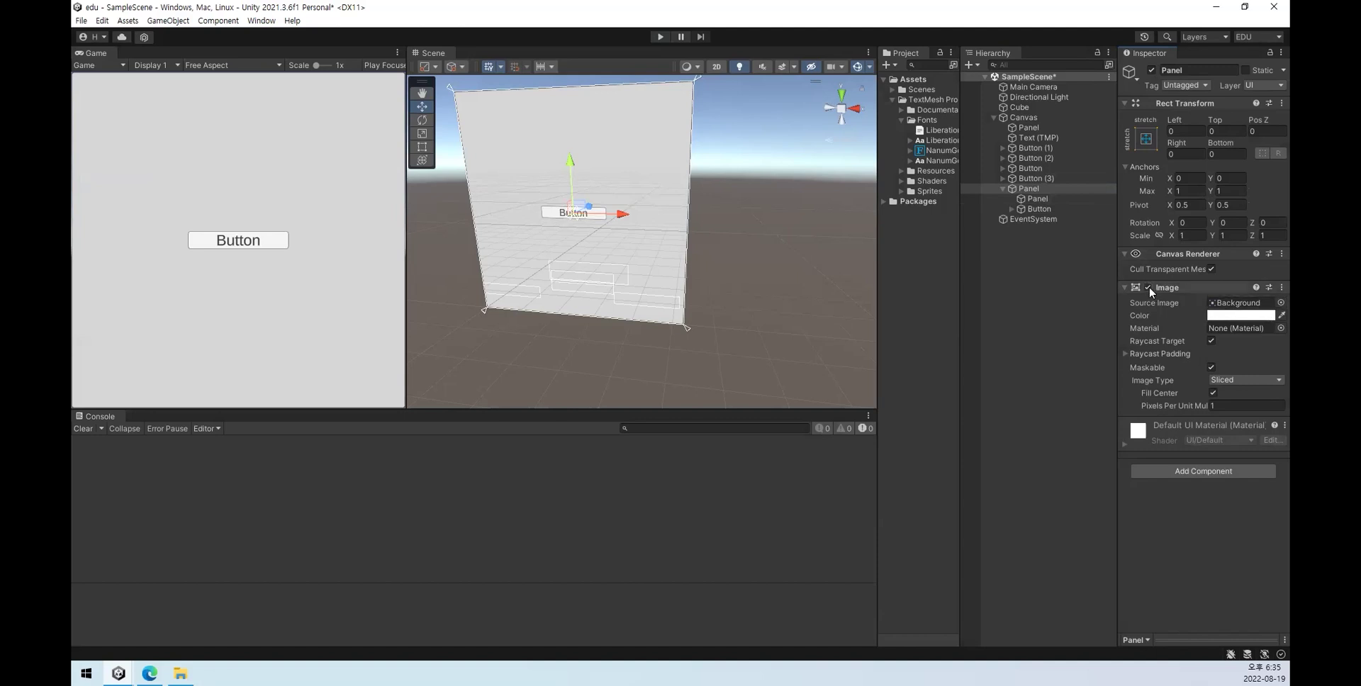
pyautogui.click(1238, 315)
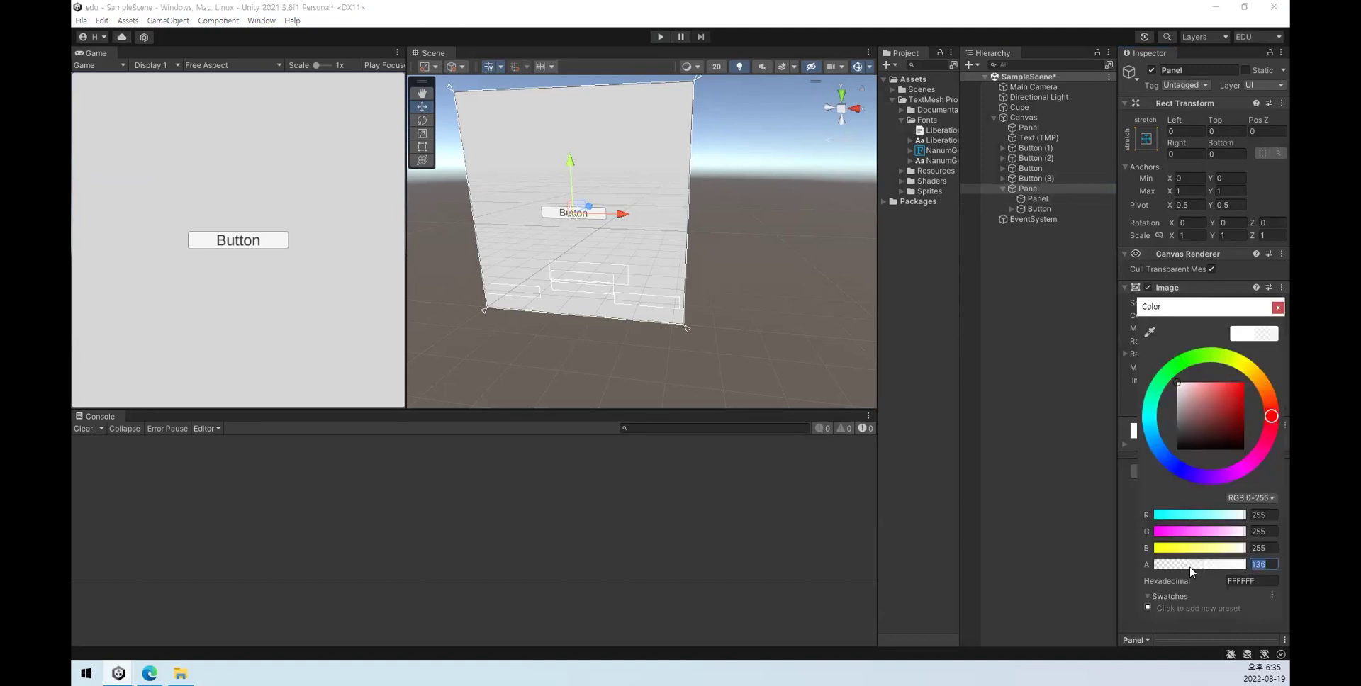
pyautogui.click(1277, 306)
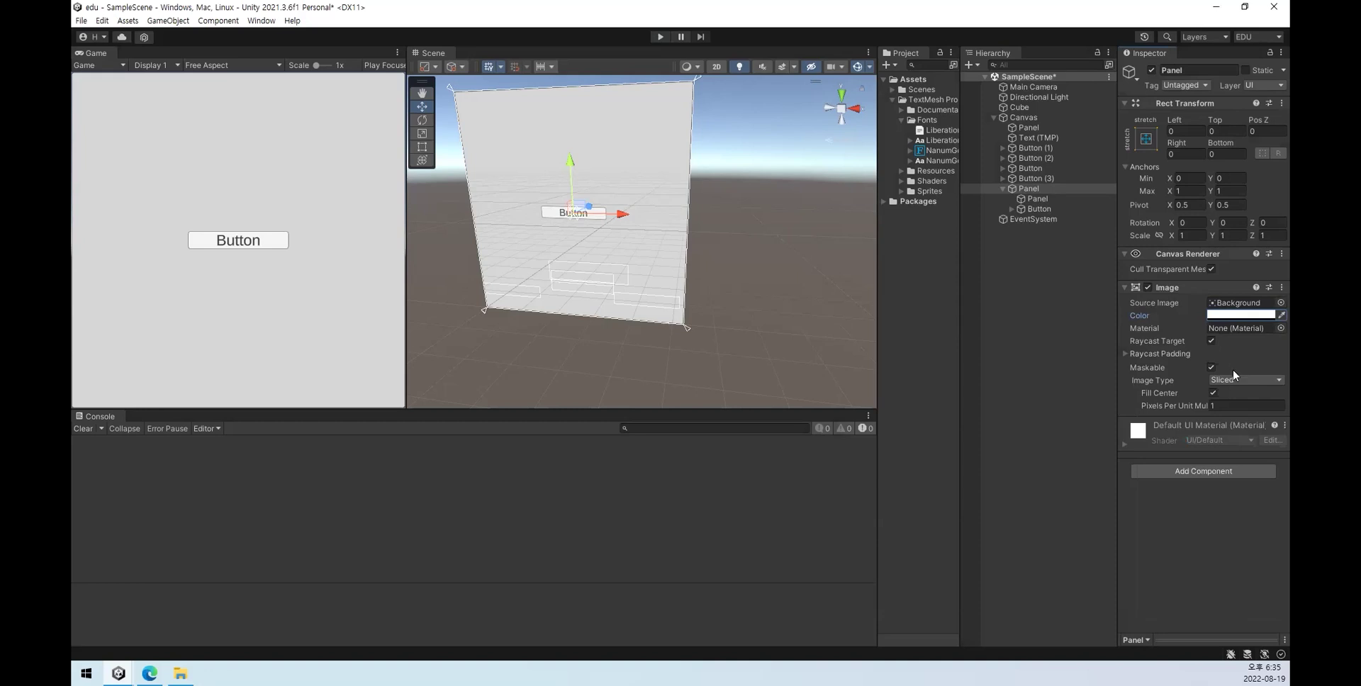
# Step: Anchor the nested Panel to middle centre and set its width and height to 300
pyautogui.click(1035, 199)
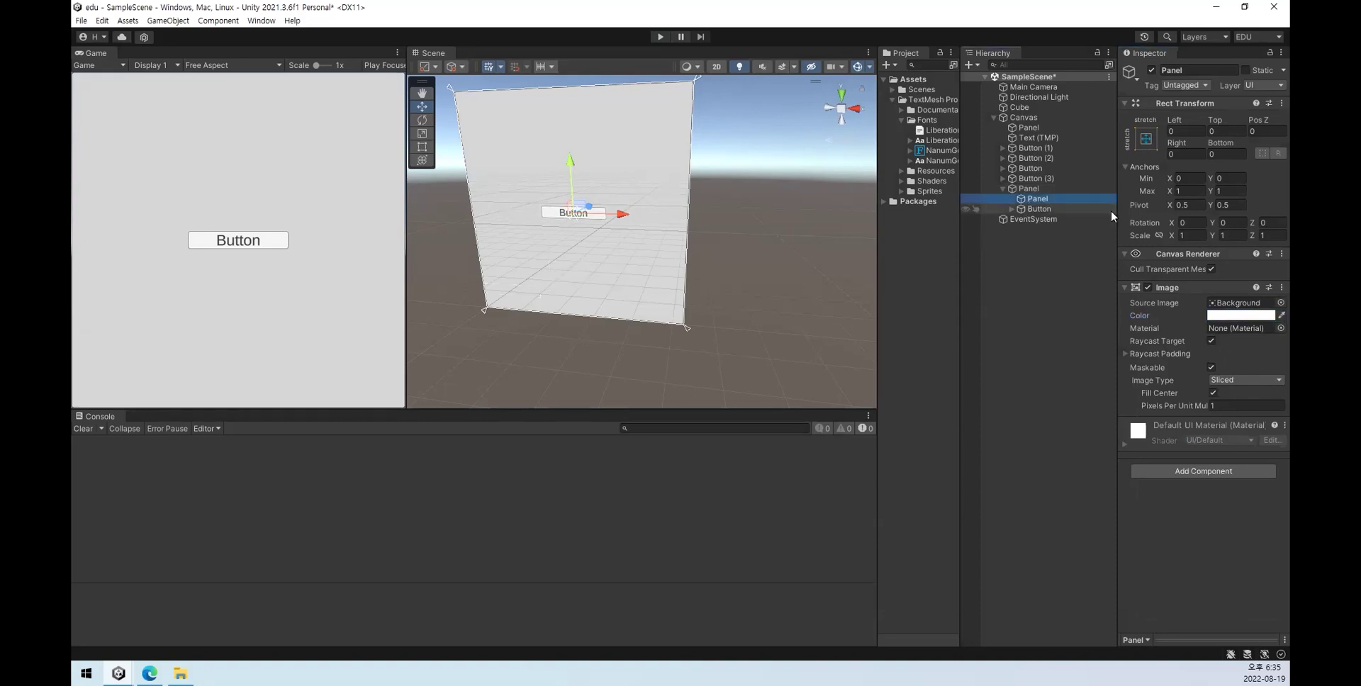
pyautogui.click(1146, 139)
pyautogui.click(1210, 267)
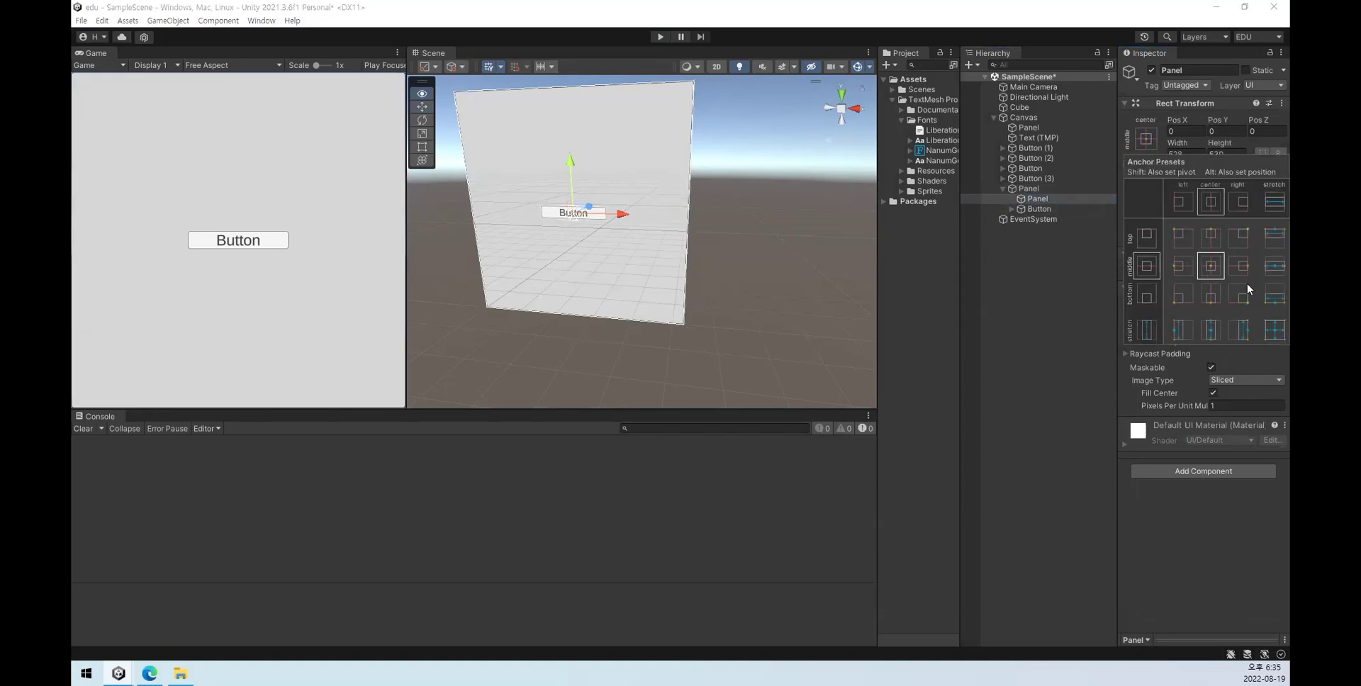
pyautogui.click(1183, 153)
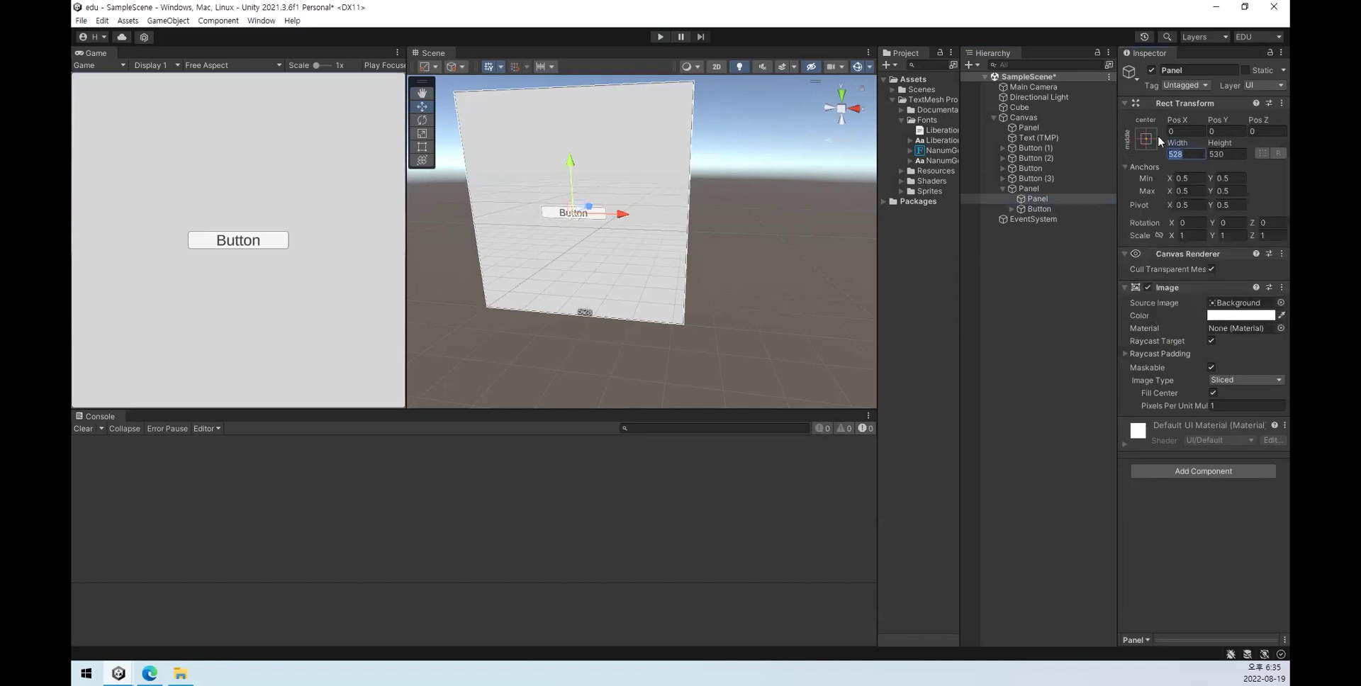
pyautogui.write('33')
pyautogui.write('00')
pyautogui.press('Tab')
pyautogui.write('300')
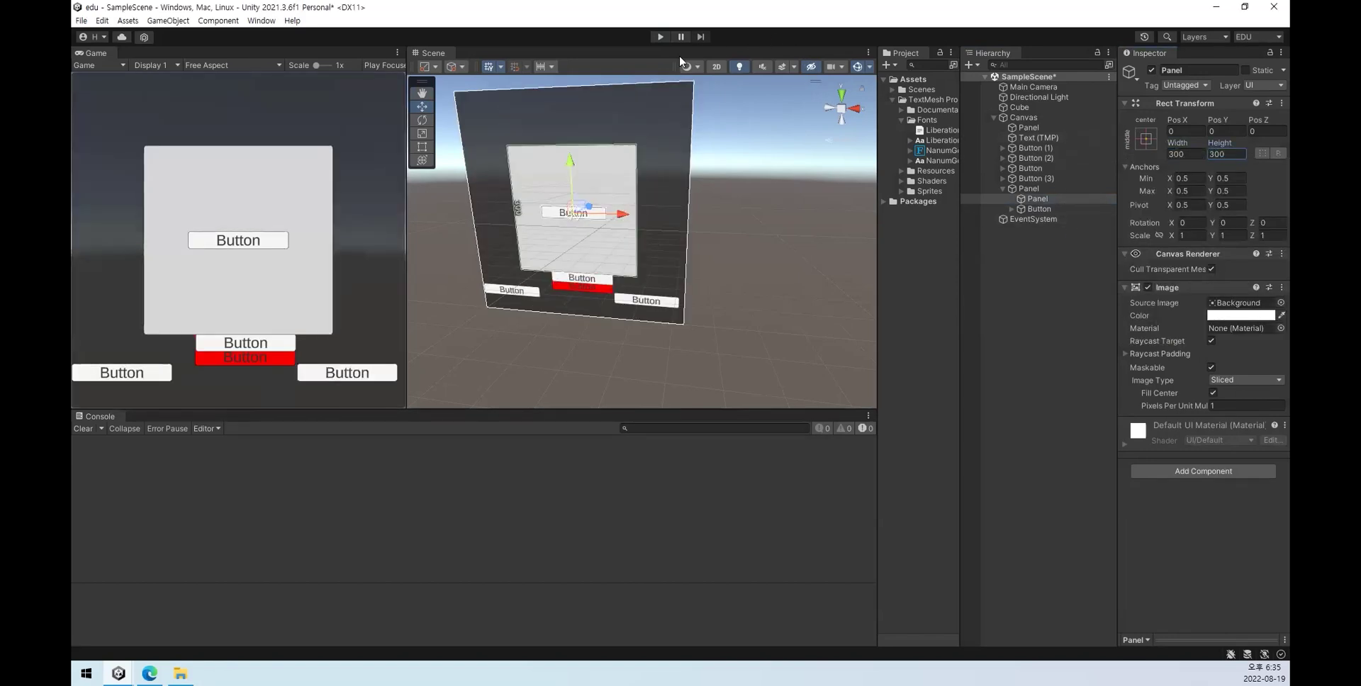
# Step: Play-test the popup by deactivating and reactivating the outer Panel and trying its Button while the game runs
pyautogui.click(660, 37)
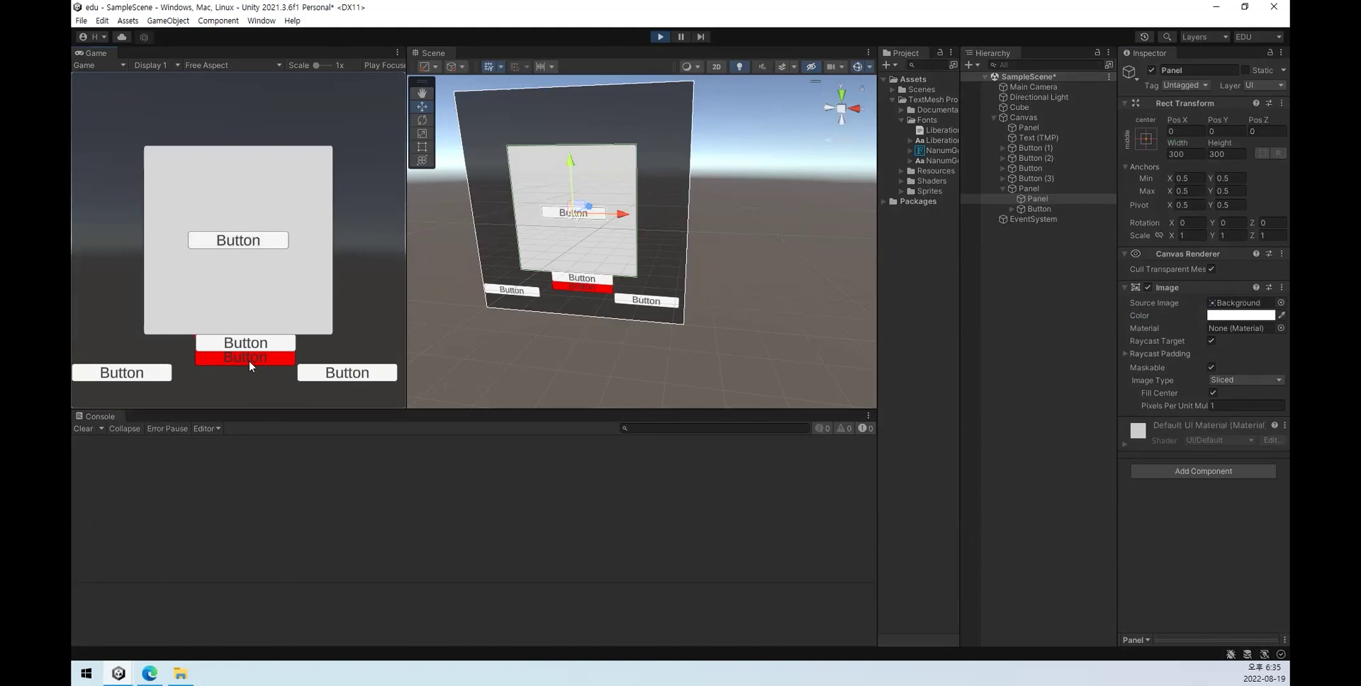
pyautogui.click(1042, 190)
pyautogui.click(1151, 70)
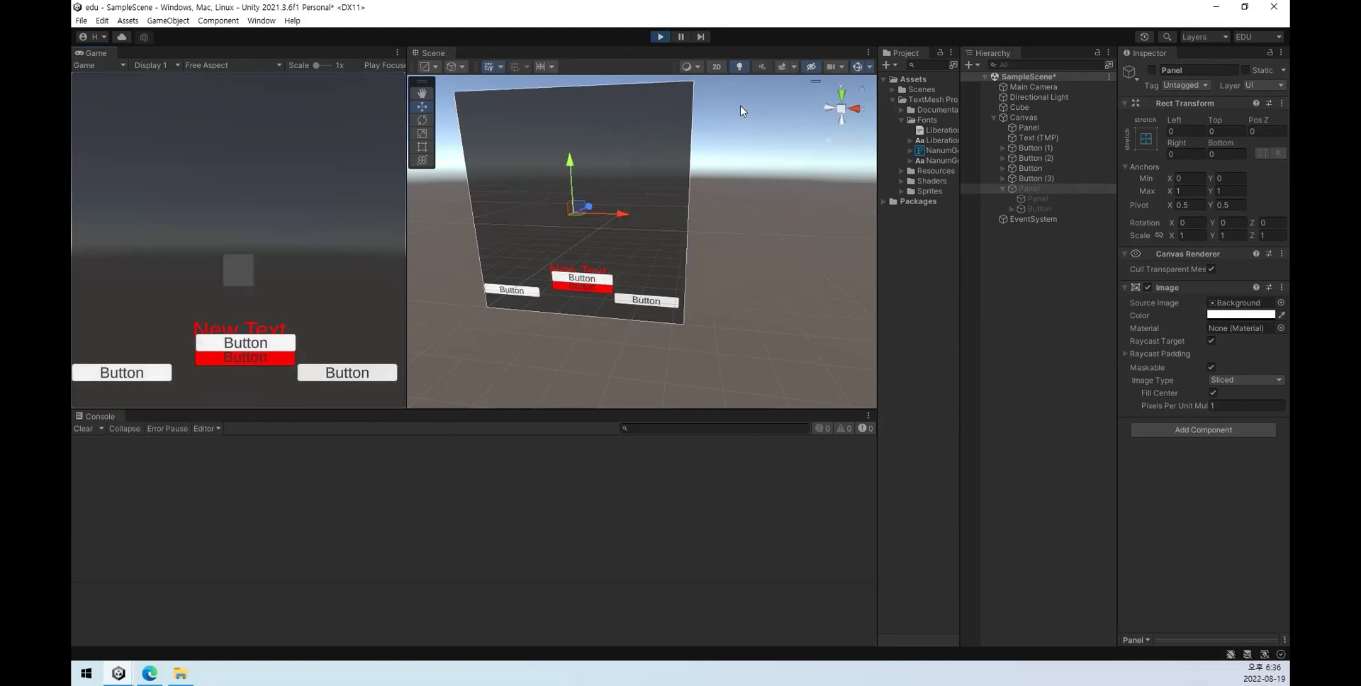
pyautogui.click(1151, 70)
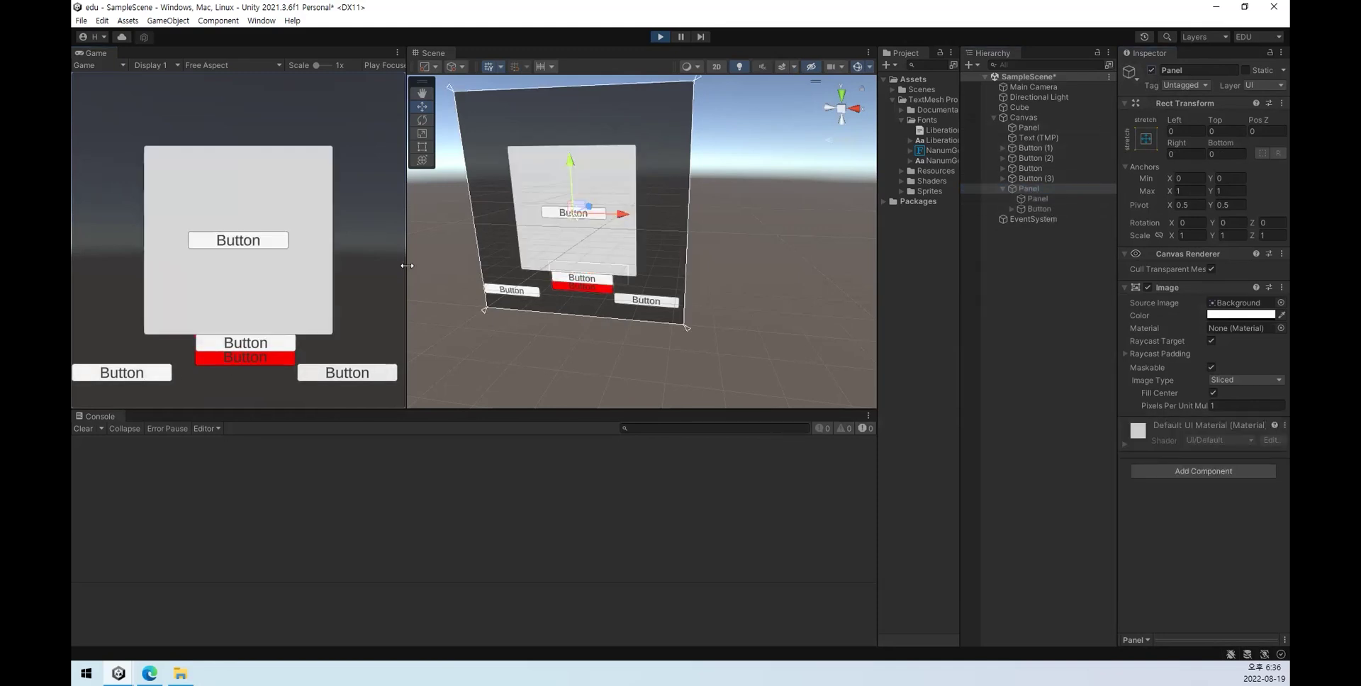
pyautogui.click(234, 254)
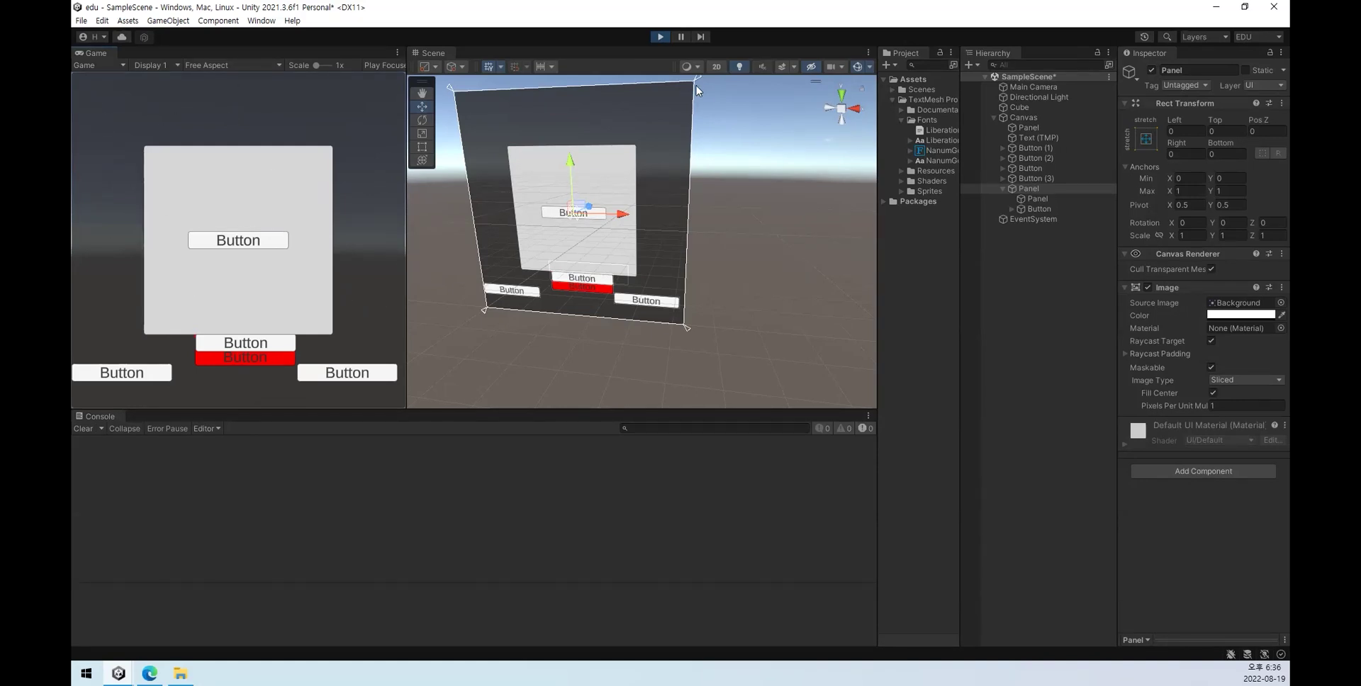
# Step: Tint the outer Panel's Image black with alpha 109 during play mode, try the Button, and stop the game
pyautogui.click(1240, 315)
pyautogui.click(1189, 559)
pyautogui.moveTo(1179, 383); pyautogui.dragTo(1176, 447)
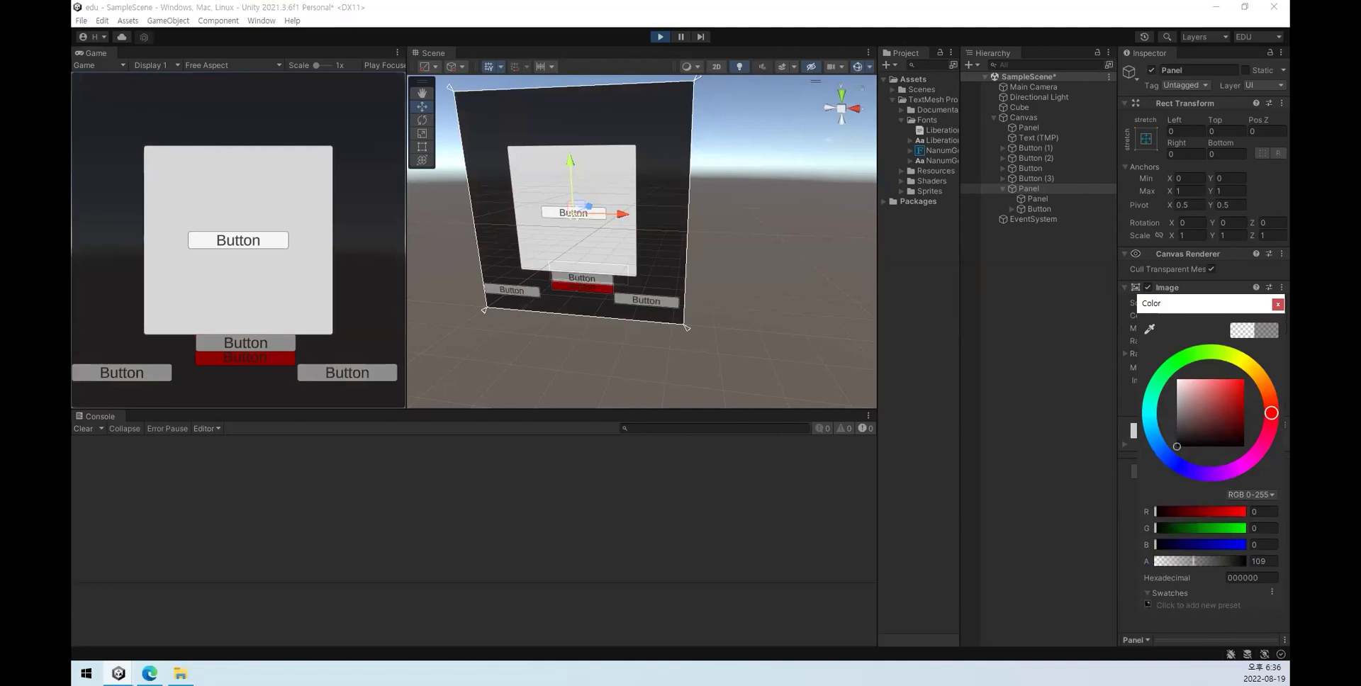
pyautogui.click(1277, 303)
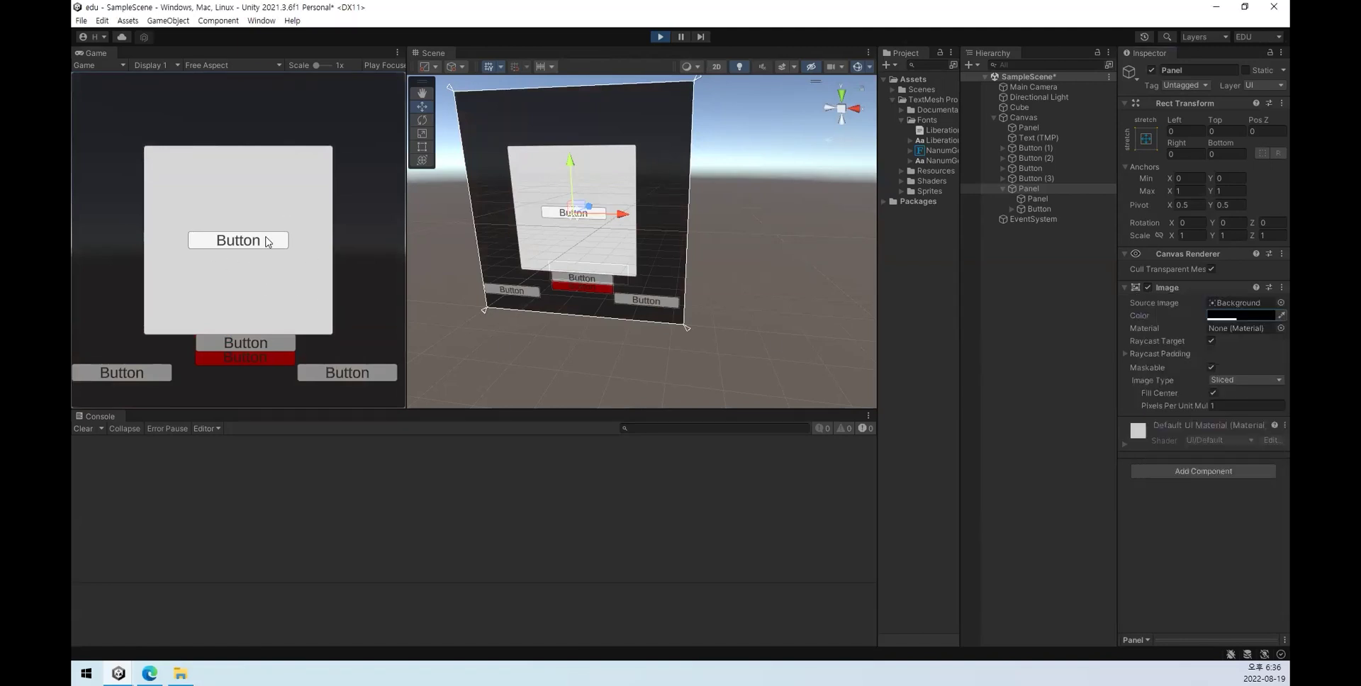
pyautogui.click(661, 38)
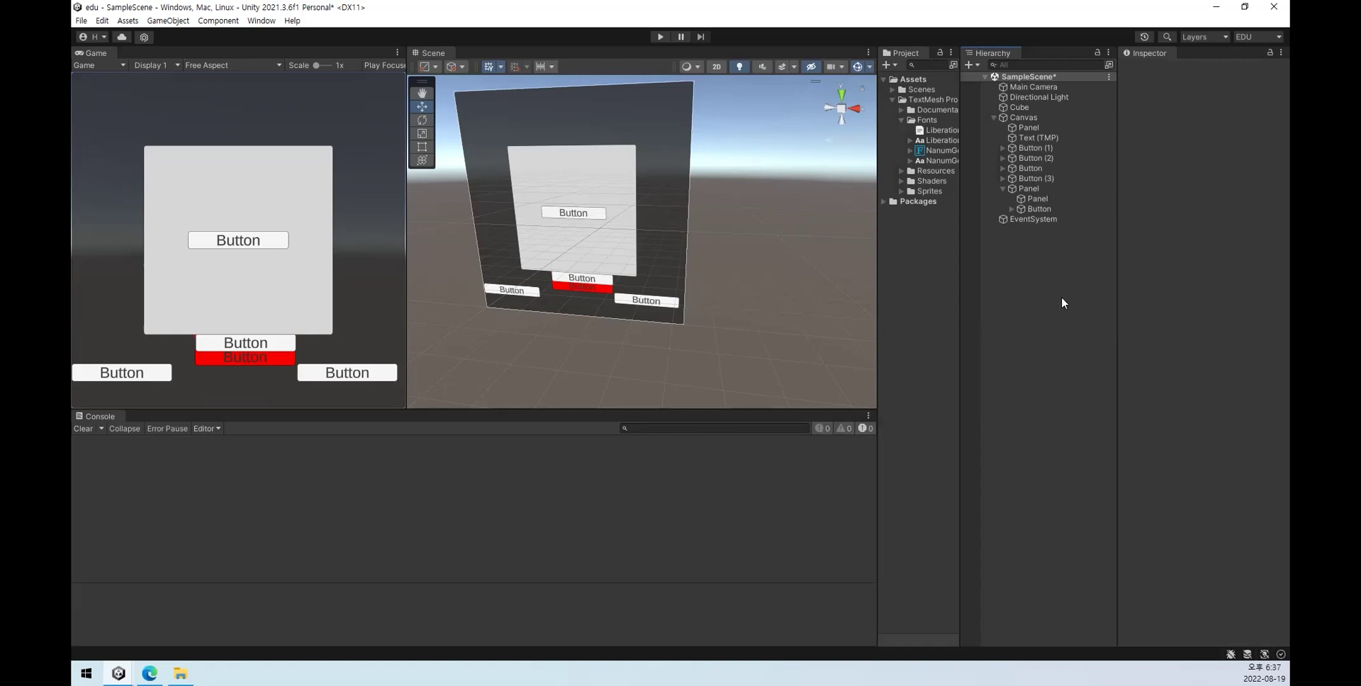
# Step: Review the outer Panel and its child Panel and Button, and save the scene
pyautogui.click(1035, 198)
pyautogui.click(1034, 190)
pyautogui.click(1037, 208)
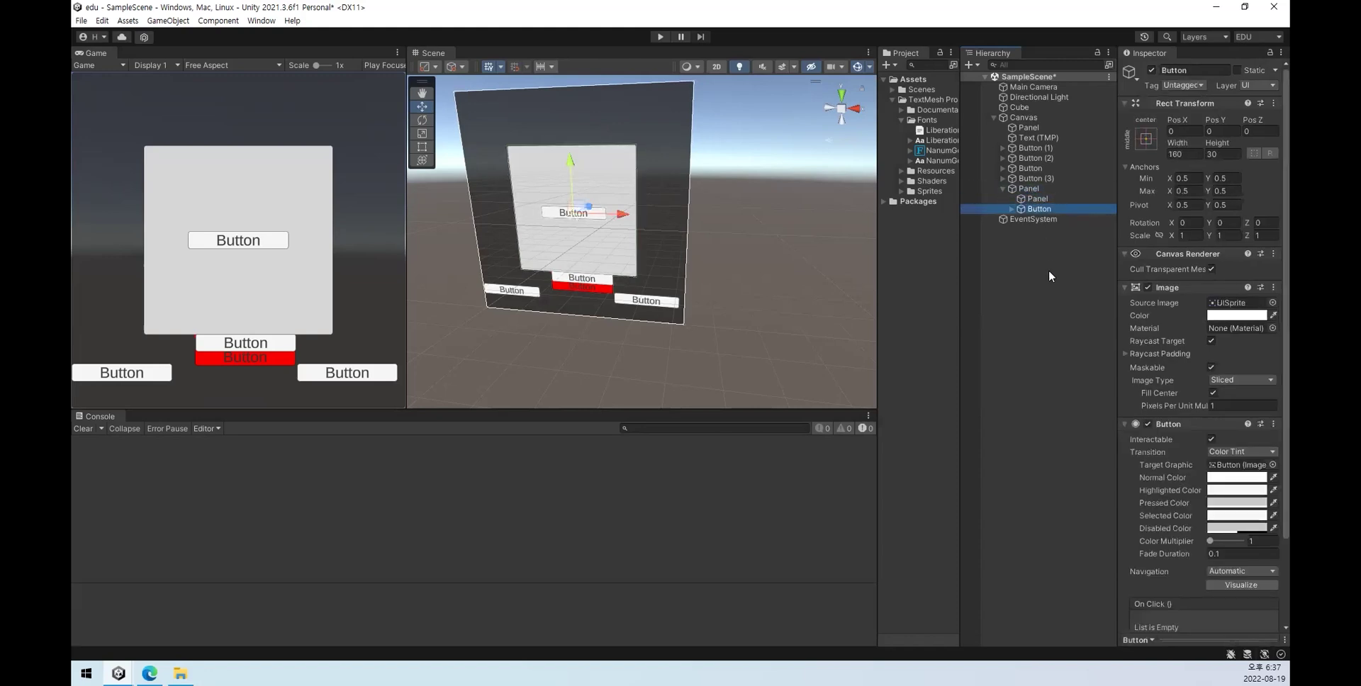
pyautogui.click(1054, 298)
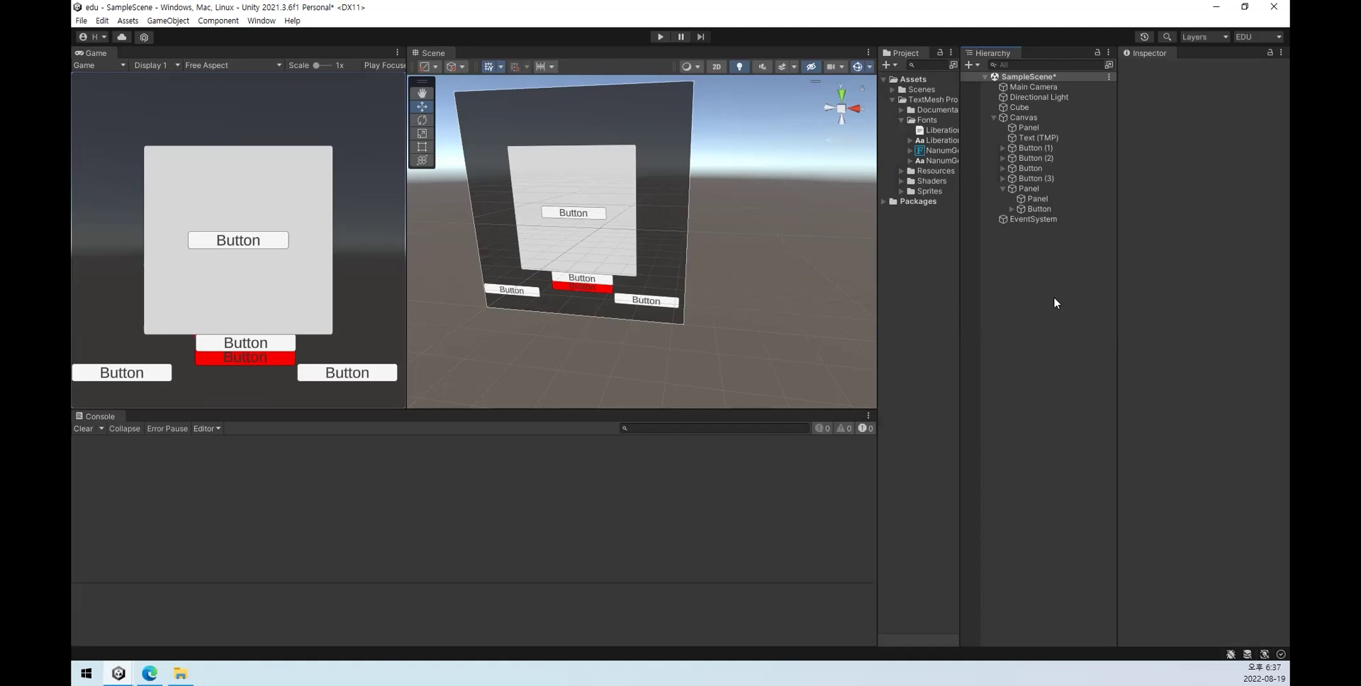
pyautogui.hotkey('ctrl', 's')
# Step: Switch to File Explorer and import img_sec01_1.jpg.crdownload from the Downloads folder into the project's Assets
pyautogui.click(1028, 190)
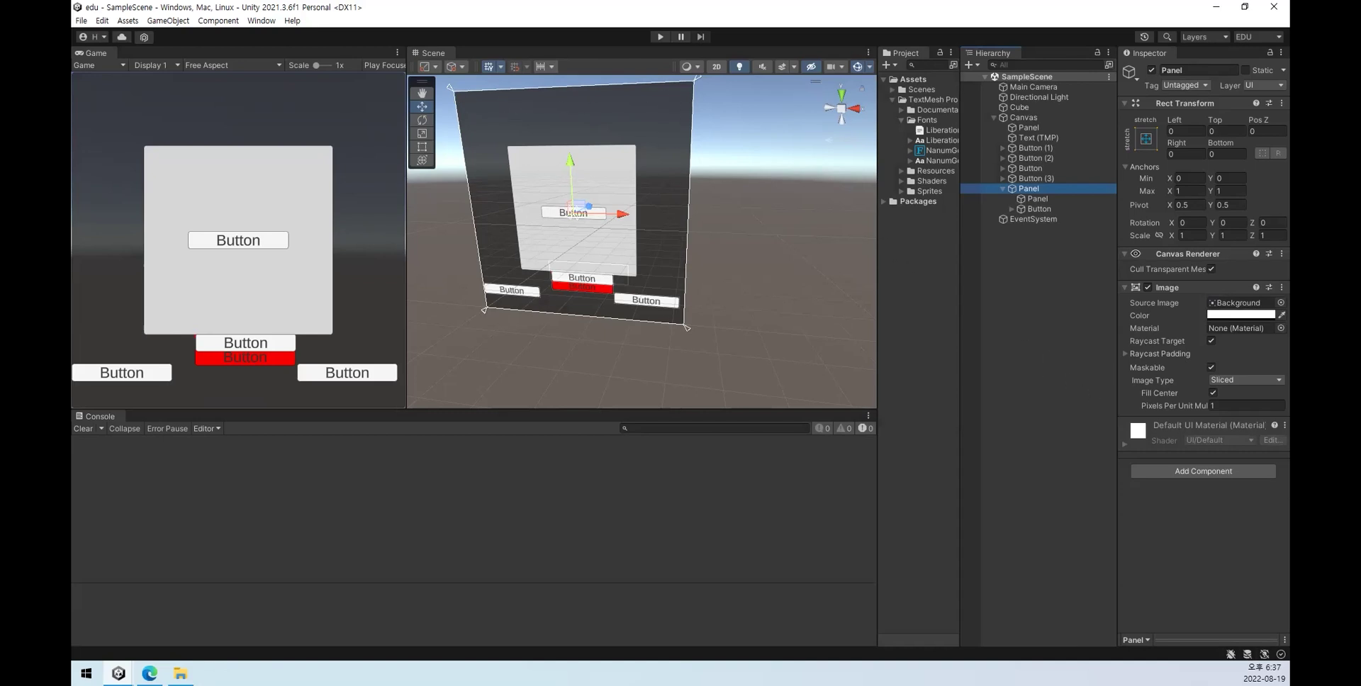
pyautogui.hotkey('alt', 'Tab')
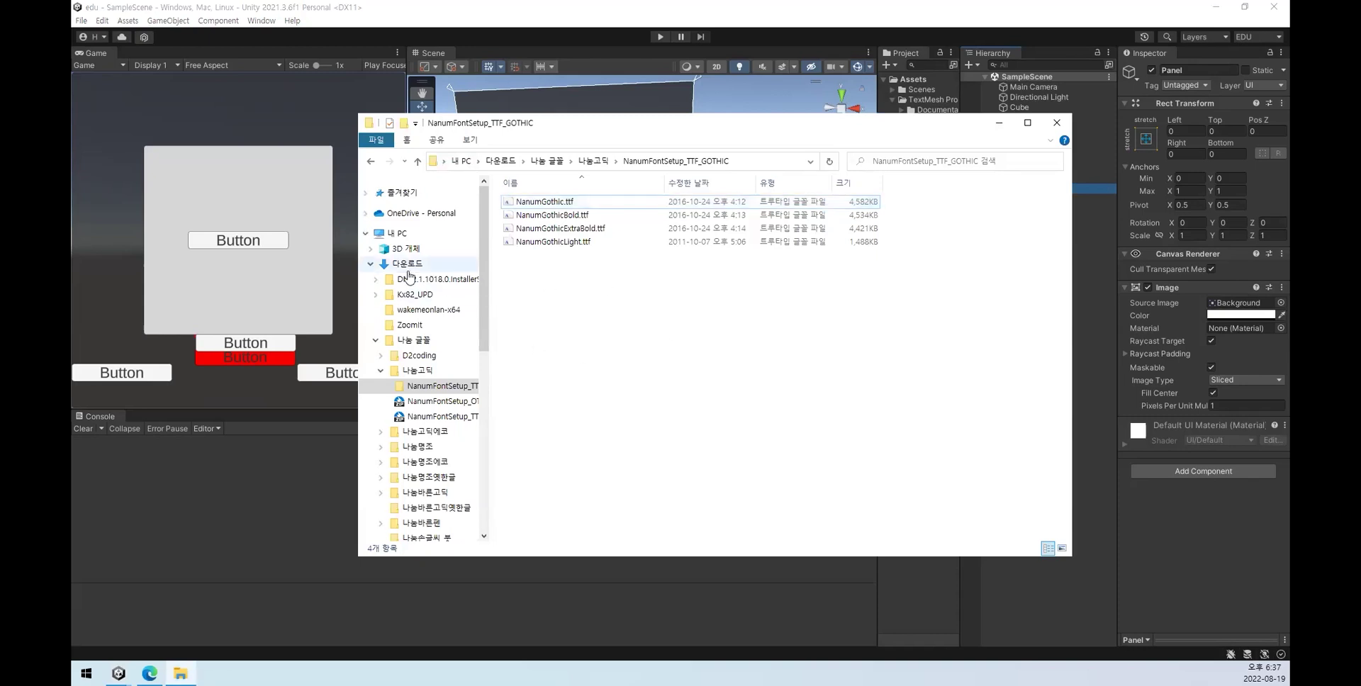
pyautogui.click(407, 265)
pyautogui.scroll(-5, 598, 277)
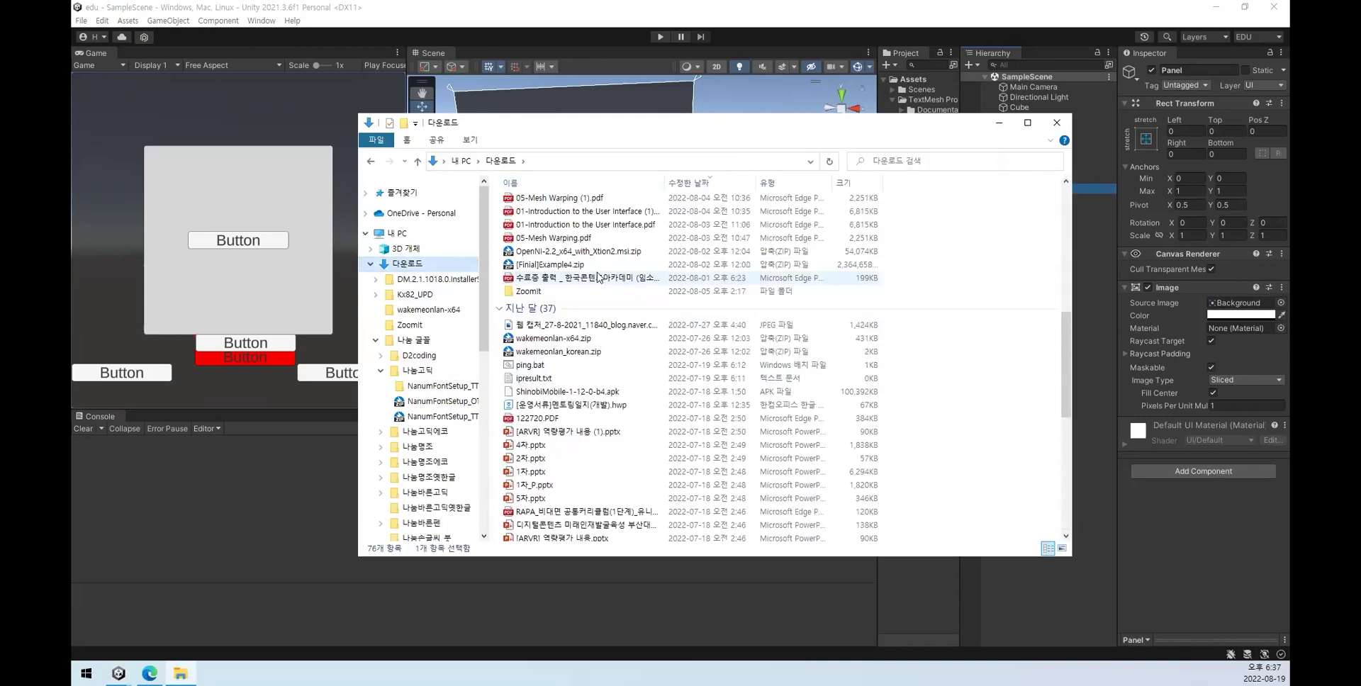
pyautogui.scroll(5, 598, 276)
pyautogui.click(578, 246)
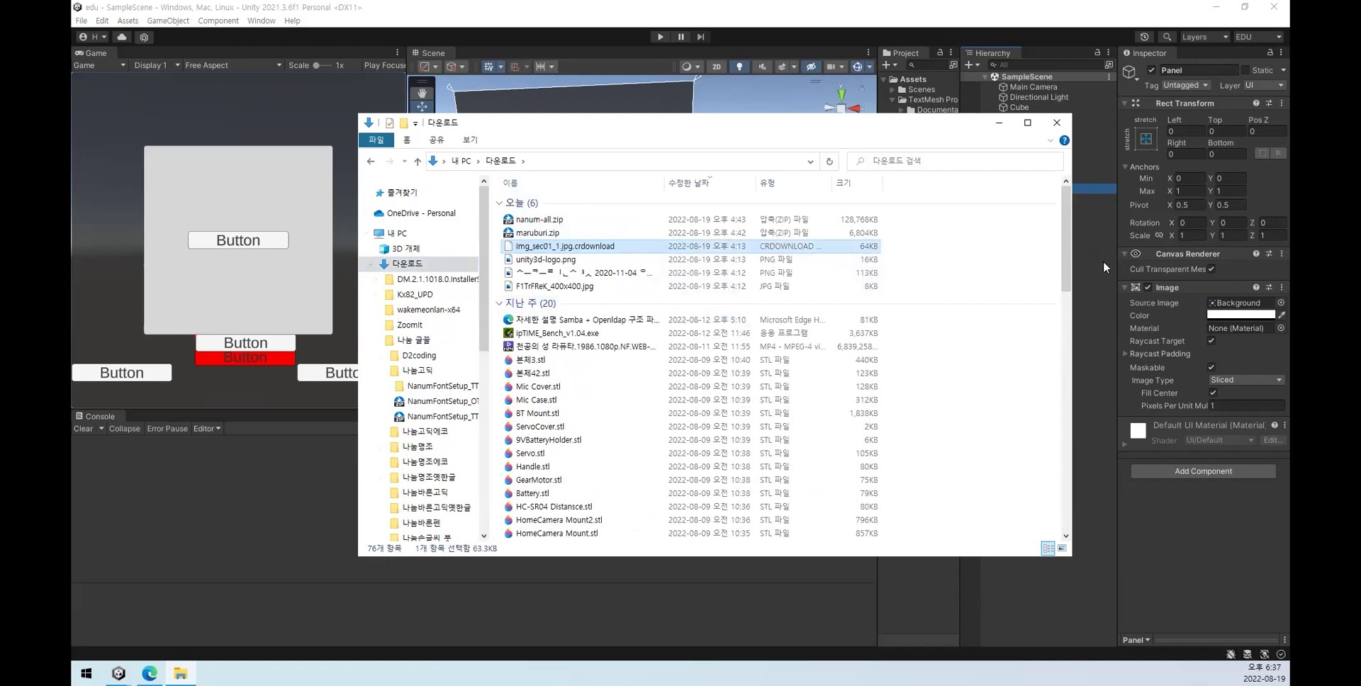
pyautogui.click(916, 592)
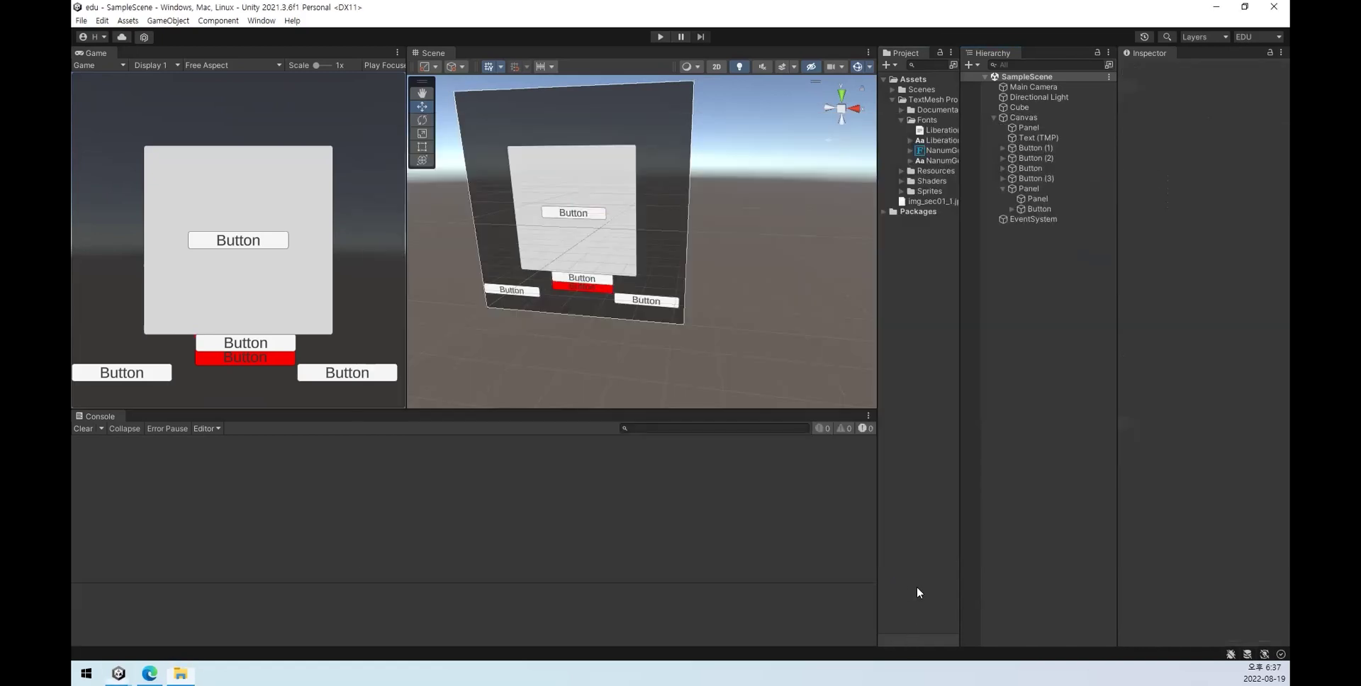
# Step: Reveal the project's Assets folder in File Explorer and import unity3d-logo.png from the Downloads folder into Assets
pyautogui.click(931, 204)
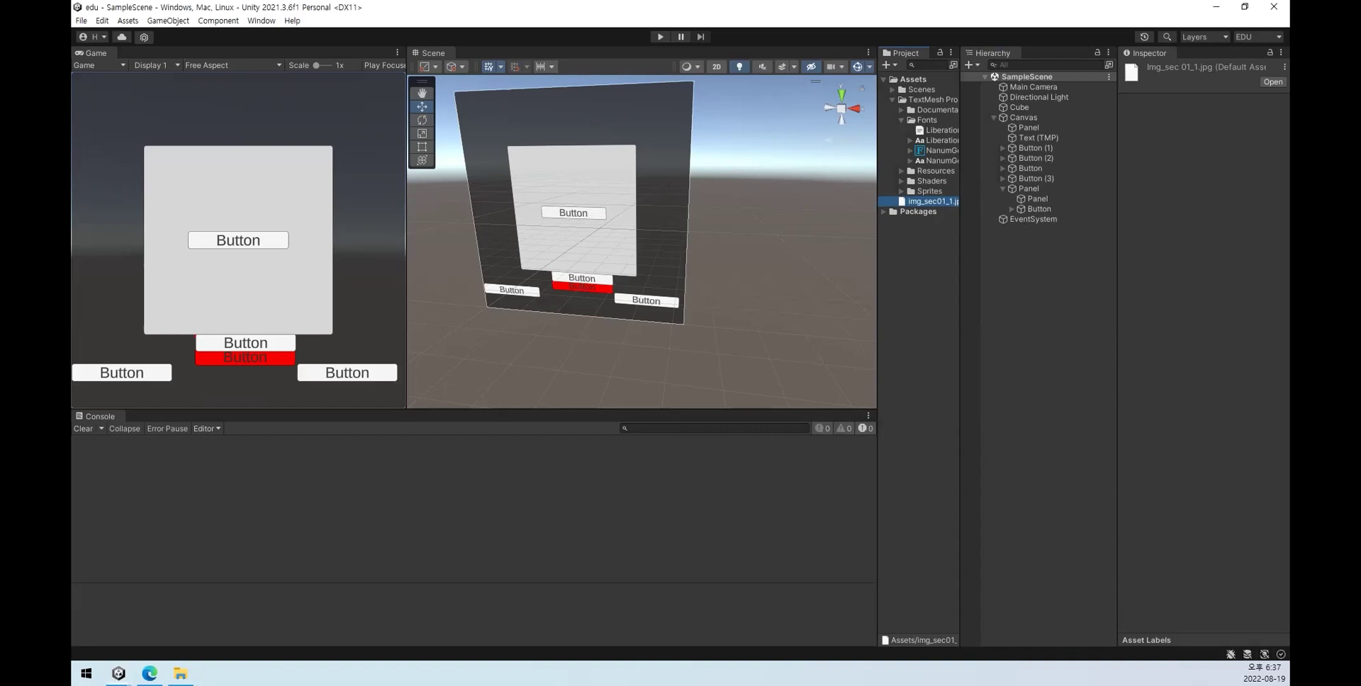
pyautogui.rightClick(934, 201)
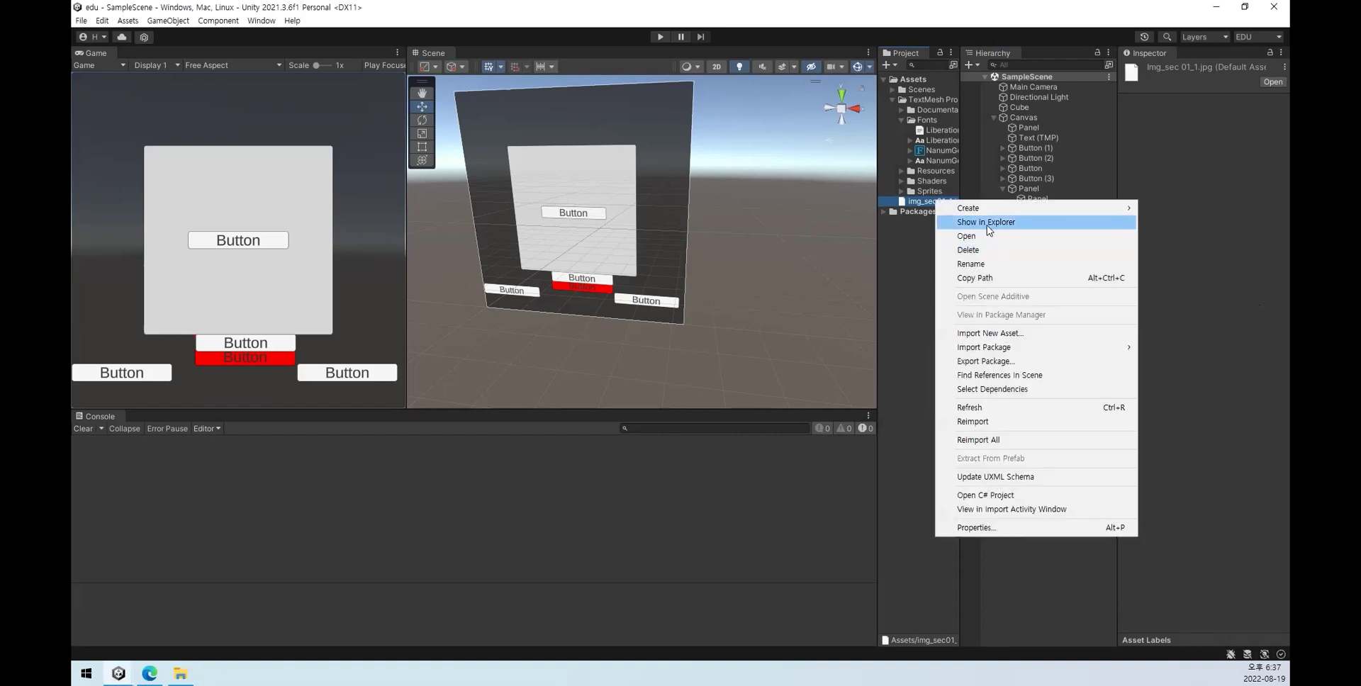
pyautogui.click(964, 220)
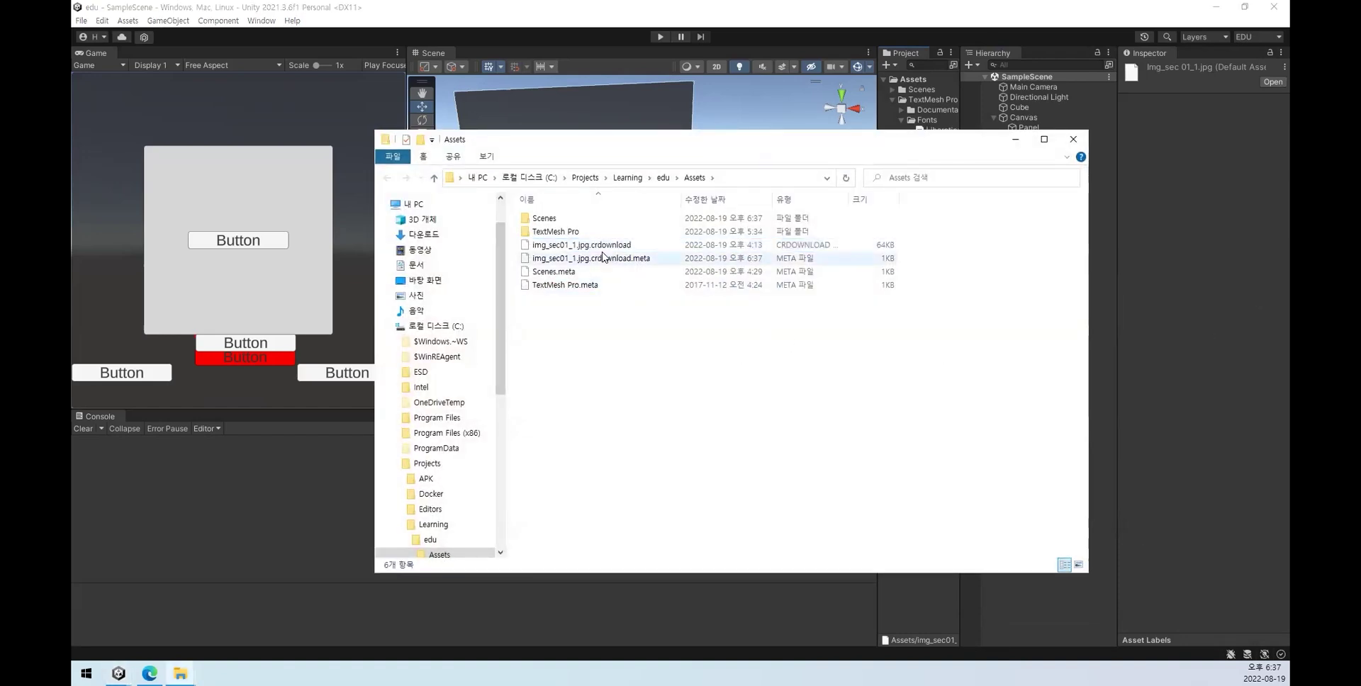
pyautogui.click(691, 354)
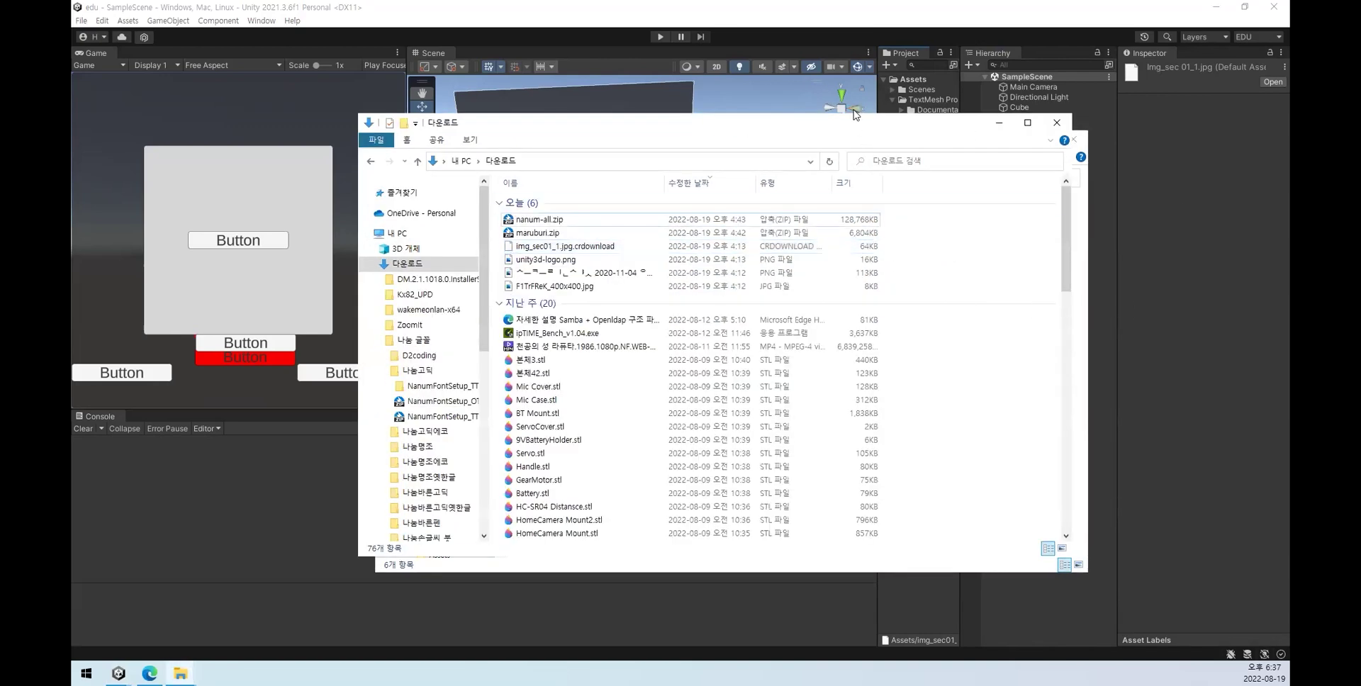
pyautogui.click(1057, 122)
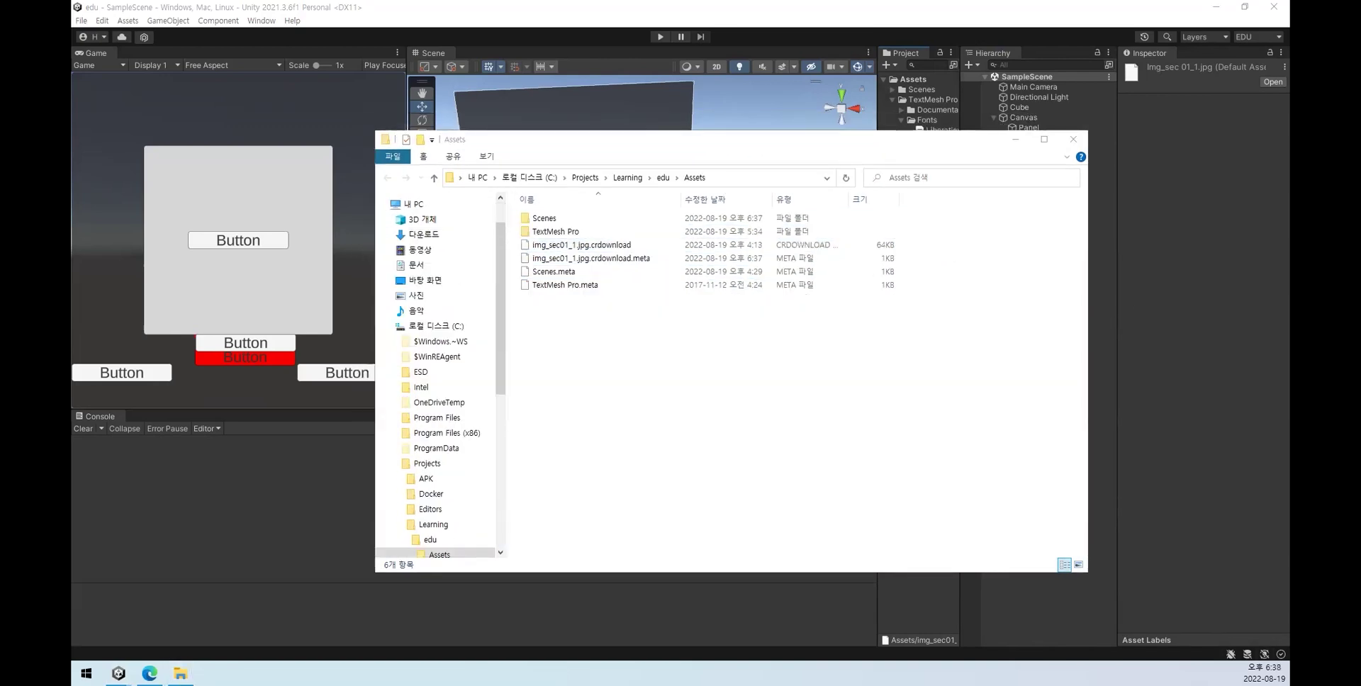
pyautogui.moveTo(749, 358); pyautogui.dragTo(655, 372)
pyautogui.click(924, 95)
pyautogui.click(925, 340)
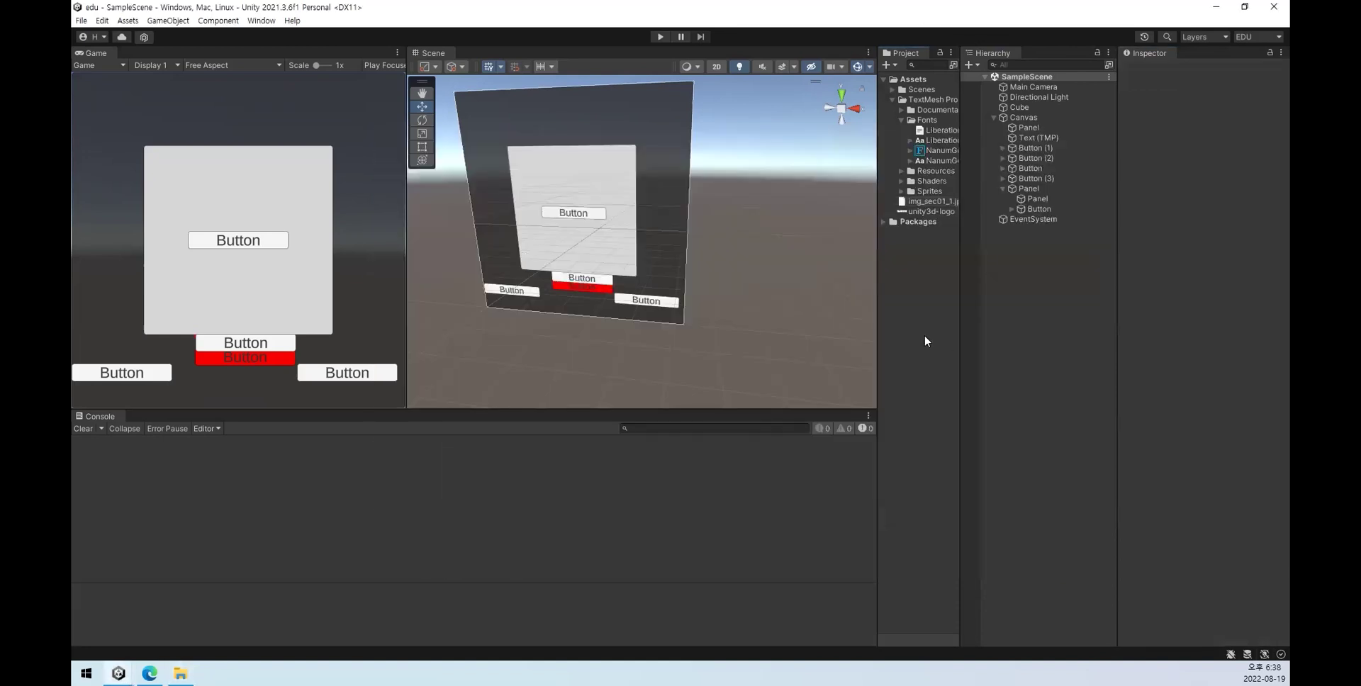
# Step: Delete the incomplete img_sec01_1.jpg.crdownload file from the project's Assets
pyautogui.click(928, 204)
pyautogui.press('Delete')
pyautogui.press('Return')
# Step: Try to assign the unity3d-logo texture as the Source Image of the outer Panel's child Panel
pyautogui.click(929, 202)
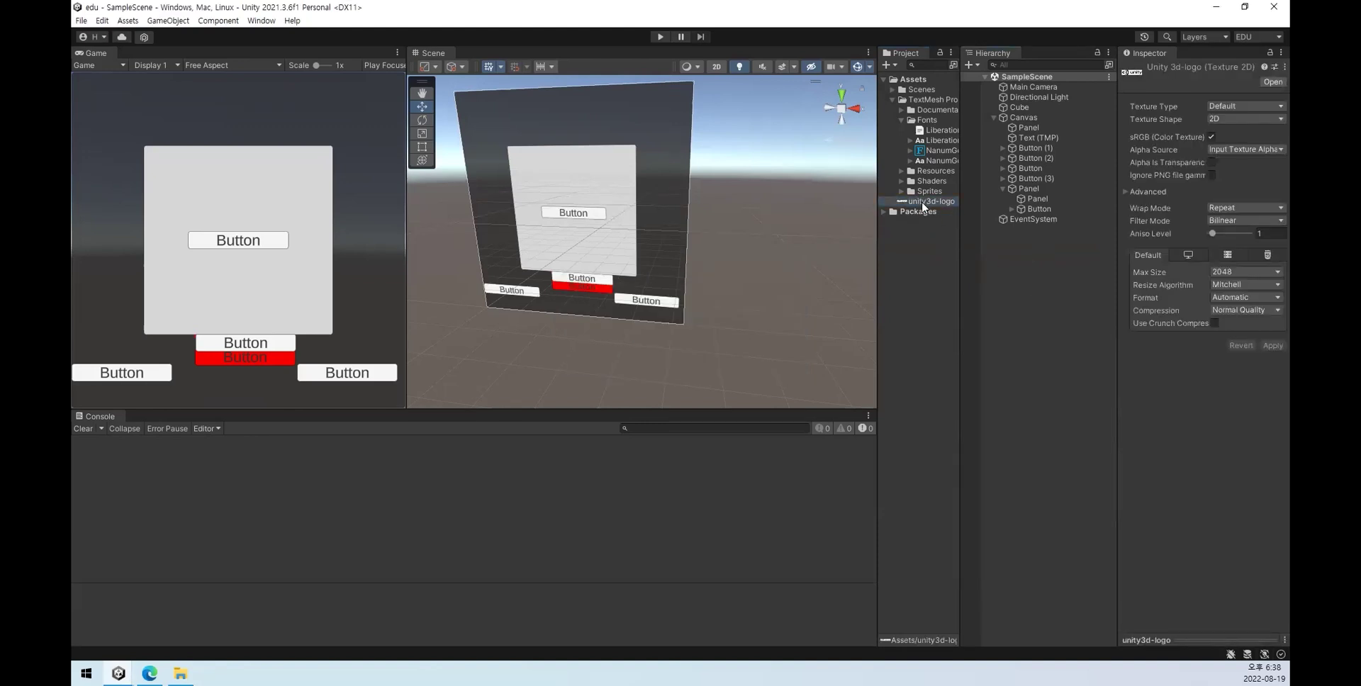
pyautogui.click(1037, 199)
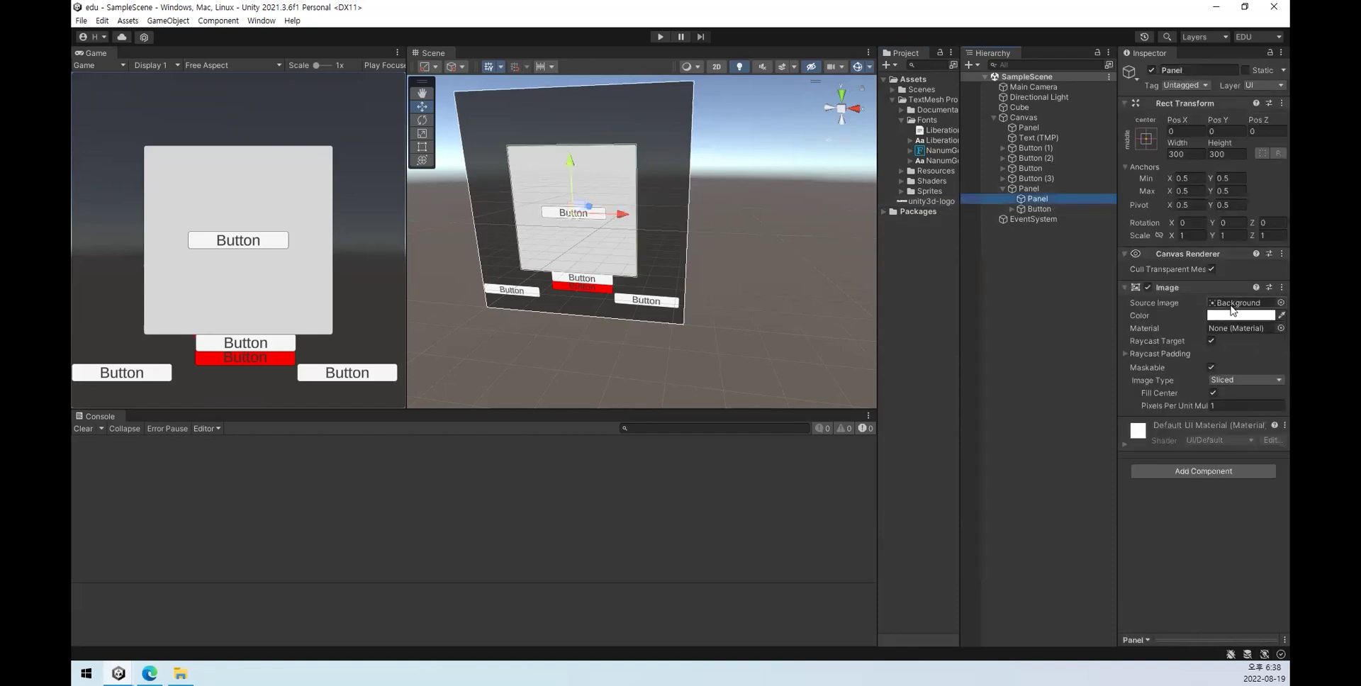
pyautogui.moveTo(911, 205); pyautogui.dragTo(1234, 307)
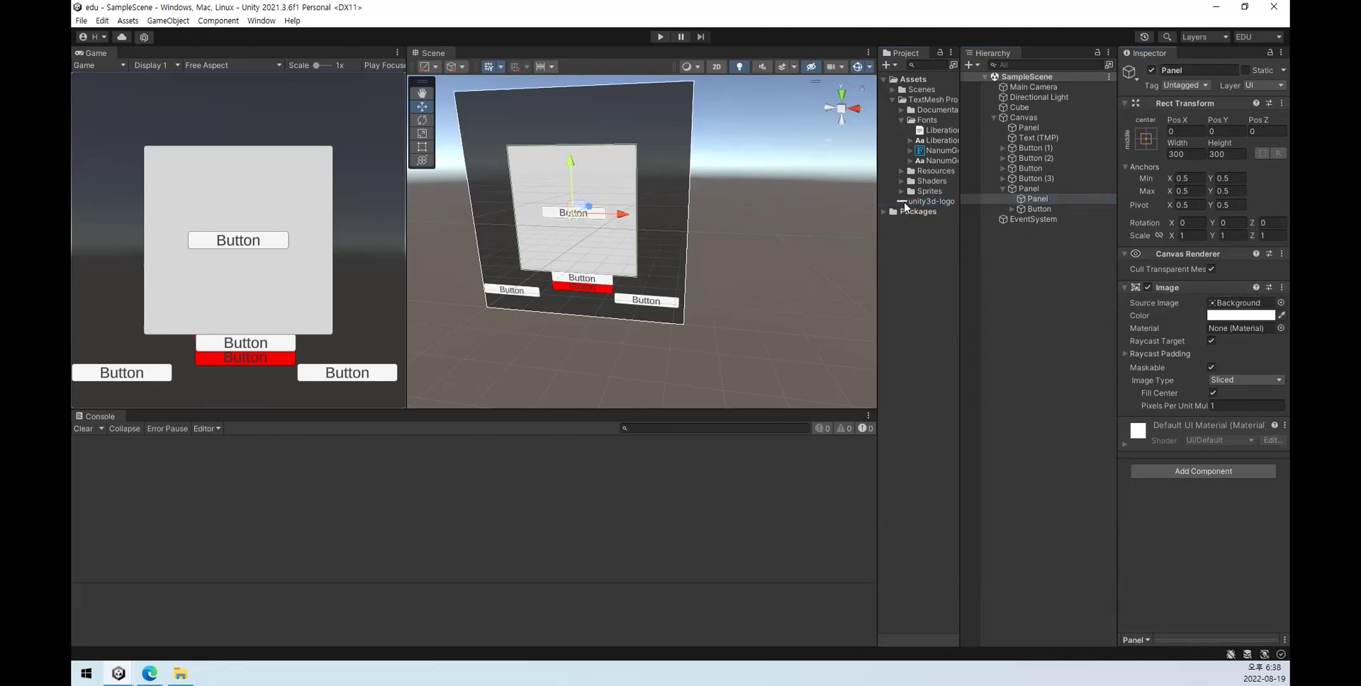
pyautogui.moveTo(920, 204); pyautogui.dragTo(1233, 306)
# Step: Open the unity3d-logo asset in the image viewer to check the picture, and close the viewer
pyautogui.click(928, 201)
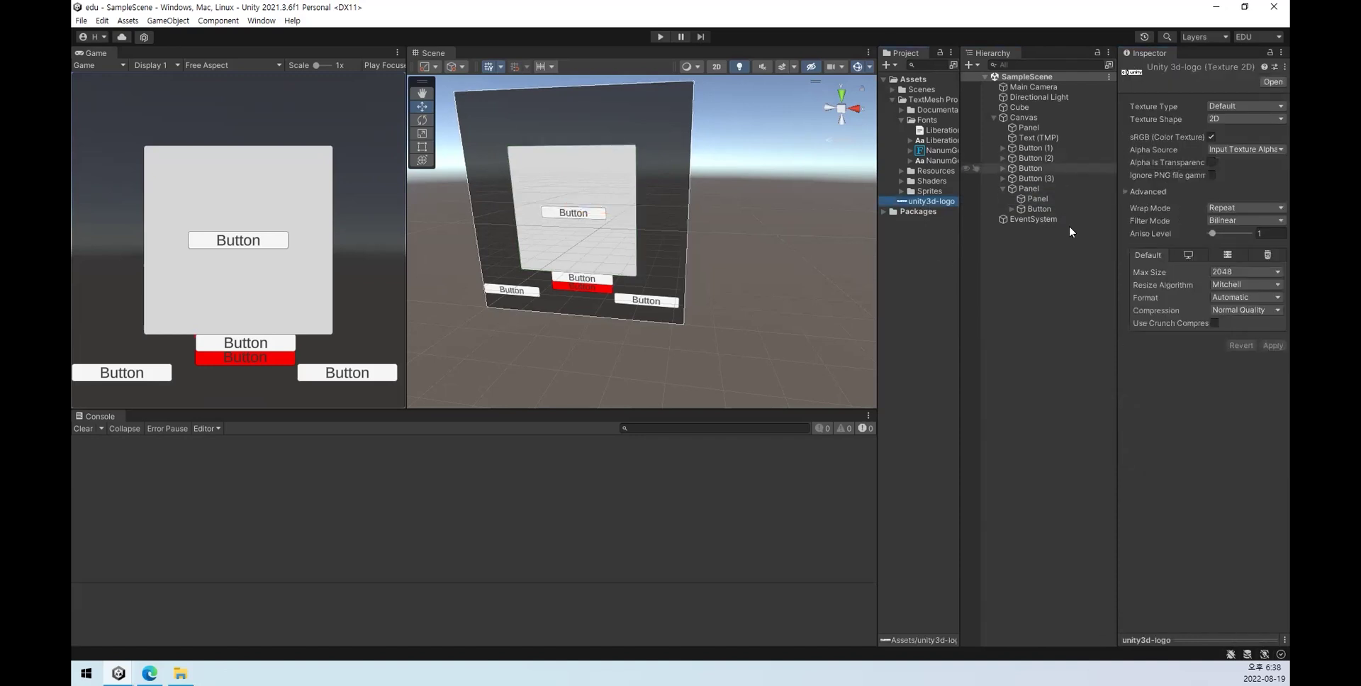
pyautogui.click(942, 231)
pyautogui.click(938, 203)
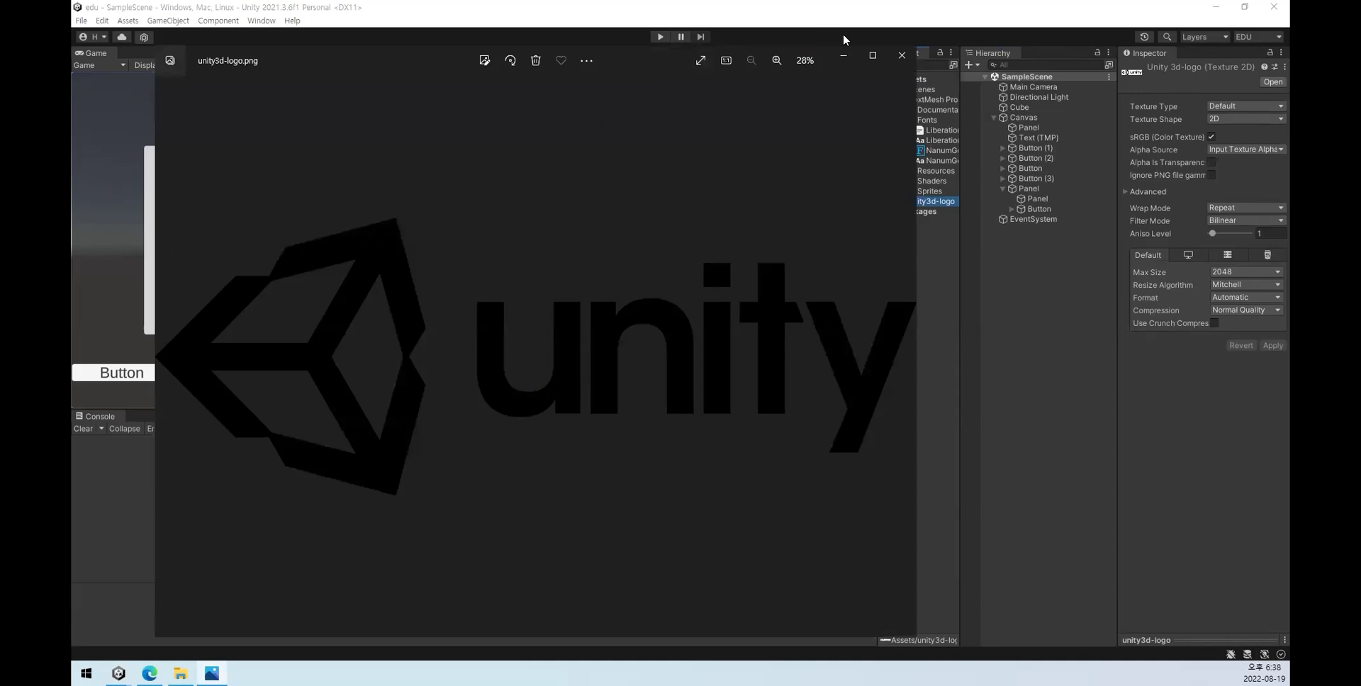
pyautogui.click(902, 56)
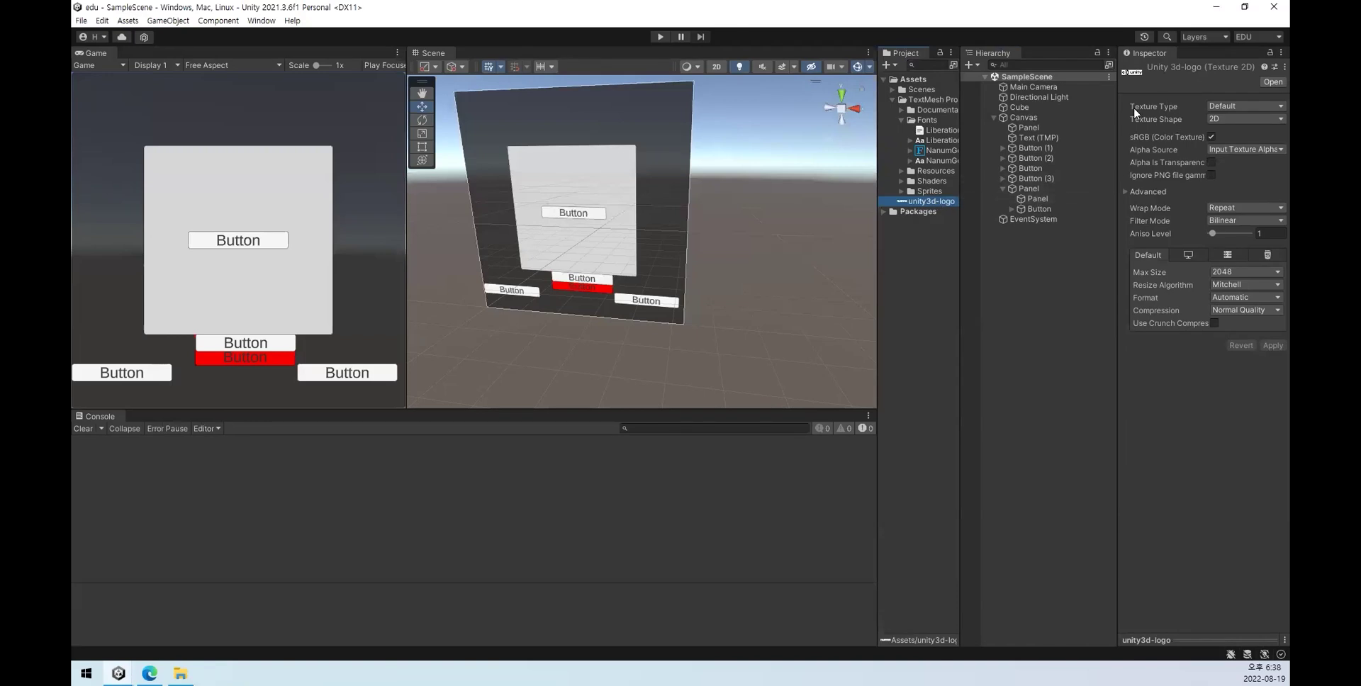
# Step: Set the unity3d-logo Texture Type to Sprite (2D and UI), apply it, and check the sprite nested under the asset
pyautogui.click(1226, 105)
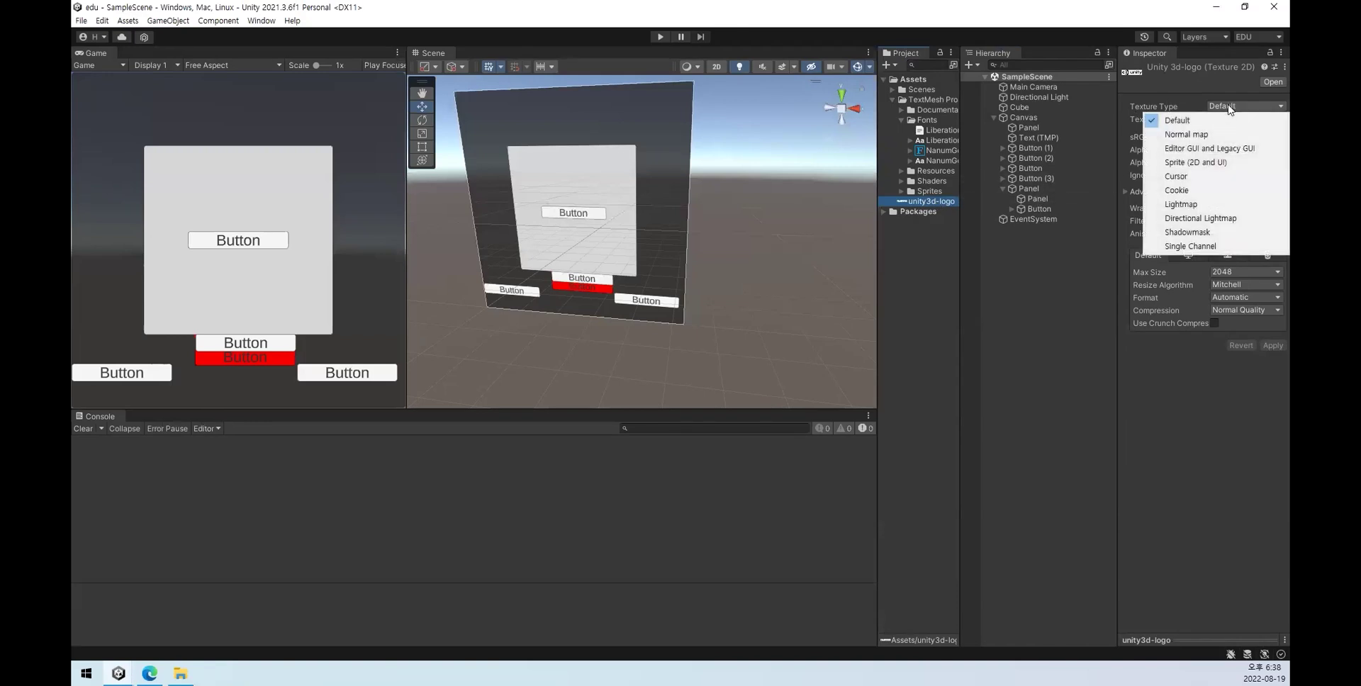
pyautogui.click(1196, 163)
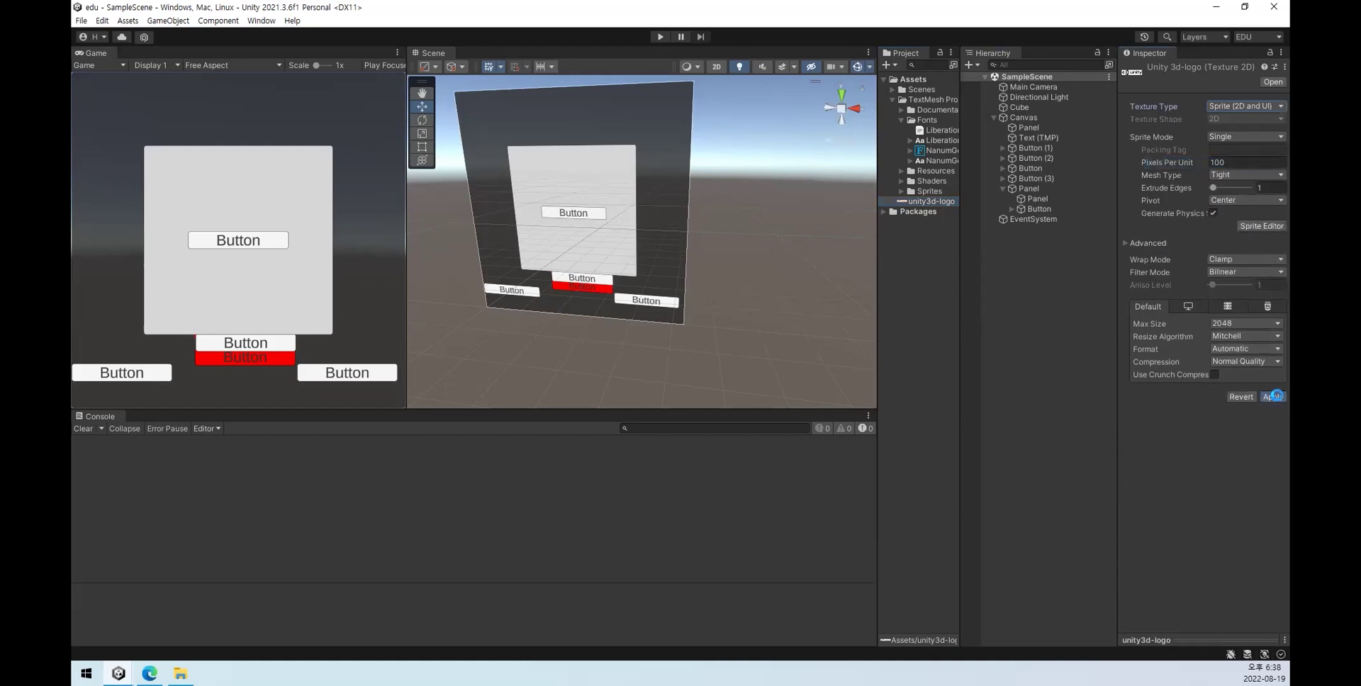
pyautogui.click(1274, 395)
pyautogui.click(892, 201)
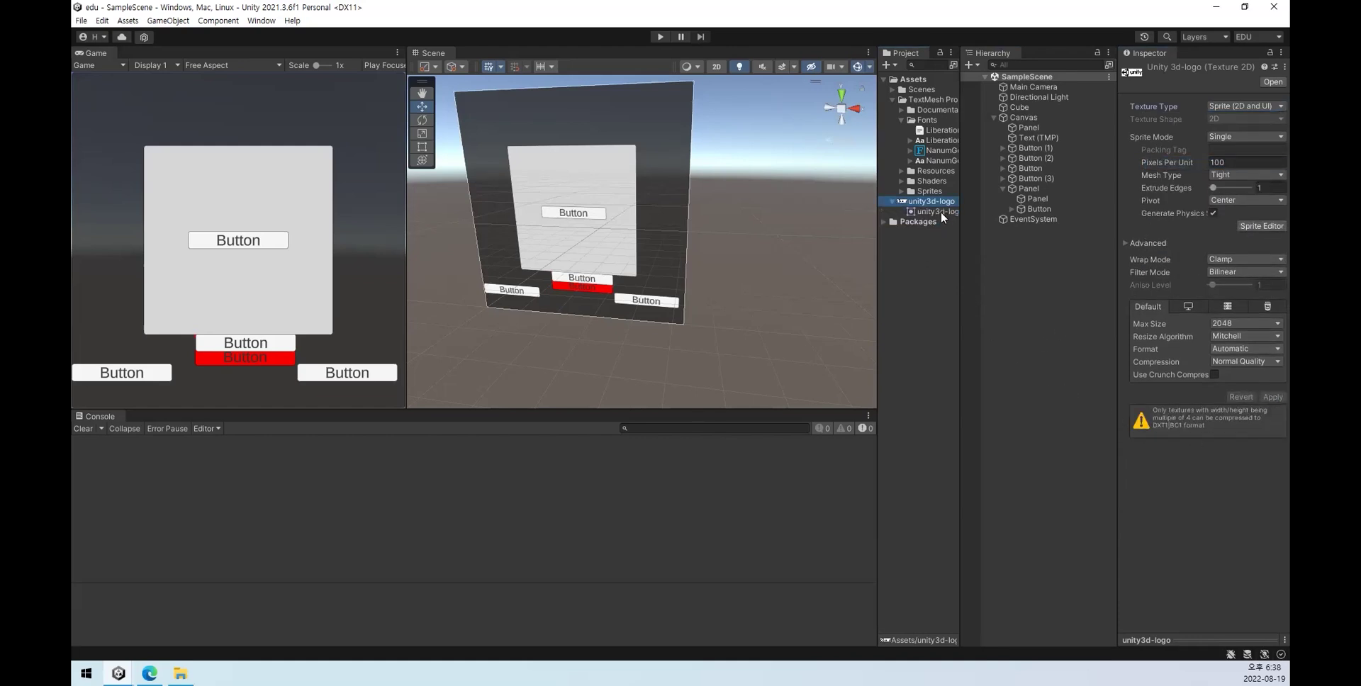
pyautogui.click(892, 201)
# Step: Assign the unity3d-logo sprite as the child Panel's Source Image and enable Preserve Aspect
pyautogui.click(1043, 200)
pyautogui.moveTo(921, 202); pyautogui.dragTo(1237, 303)
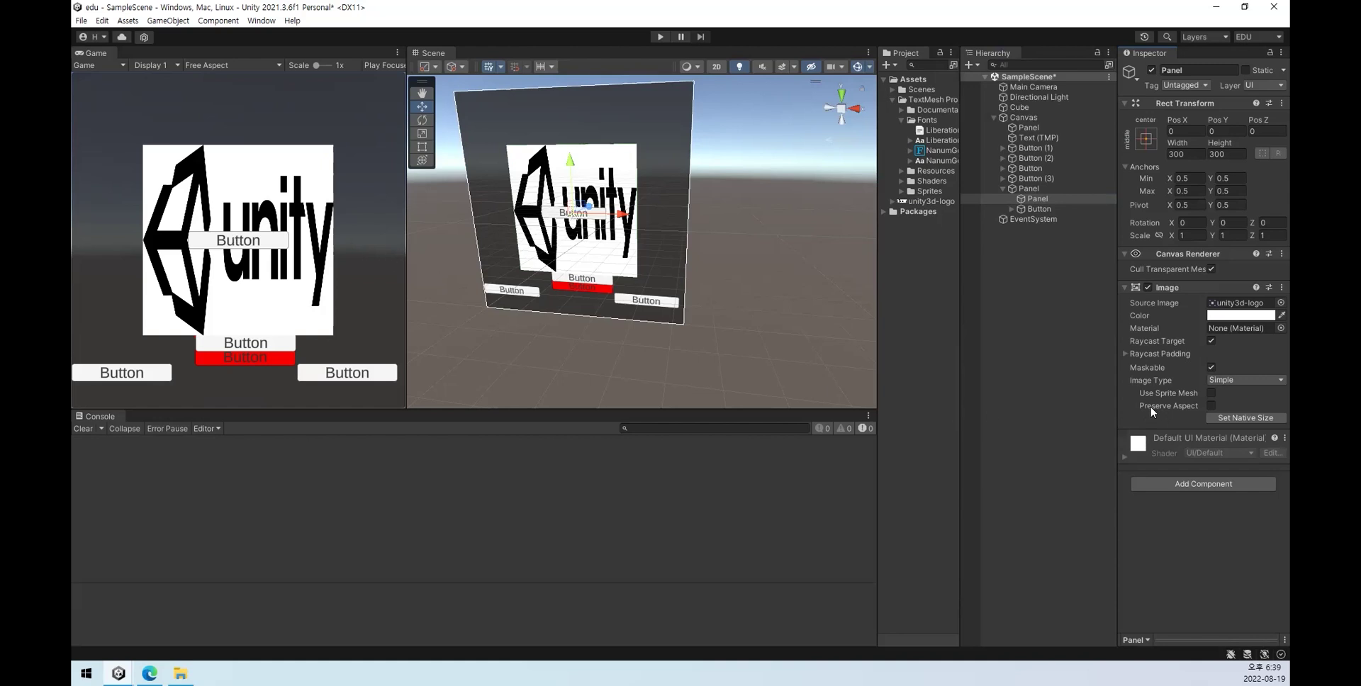
pyautogui.click(1211, 406)
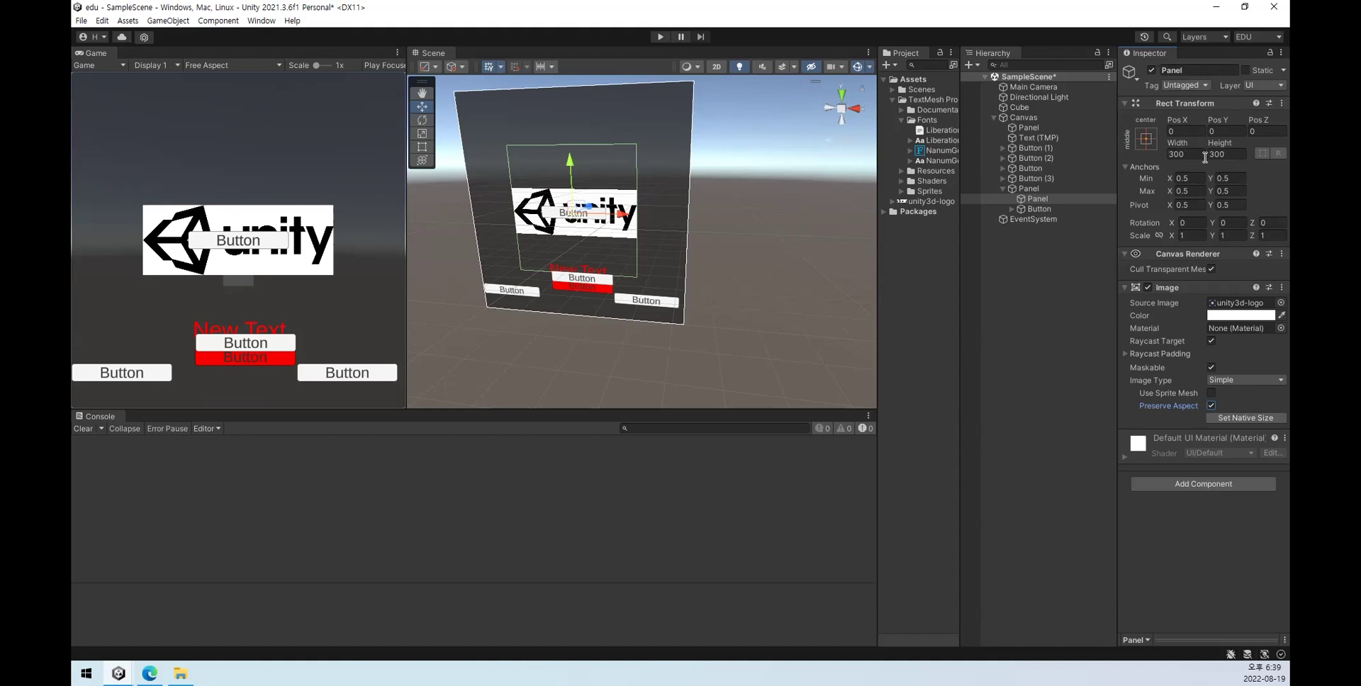
# Step: Expand the preview of the unity3d-logo asset to check its image dimensions
pyautogui.rightClick(931, 202)
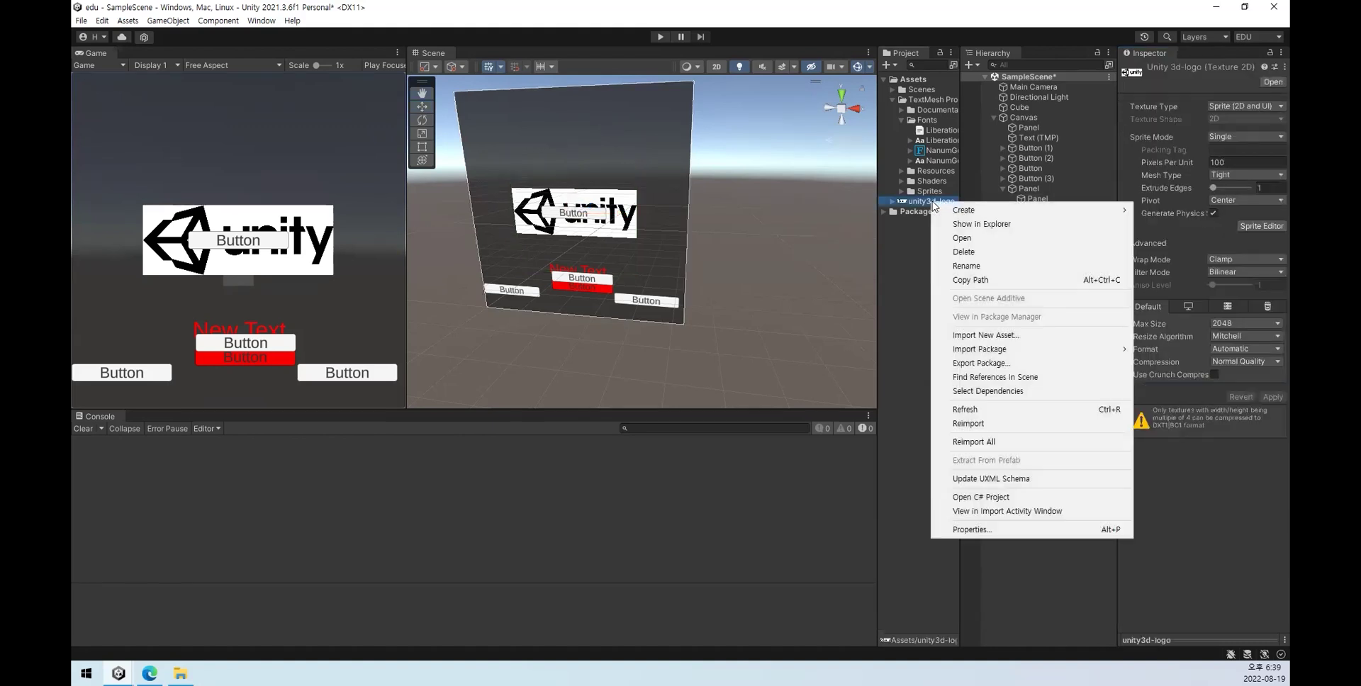
pyautogui.click(1134, 462)
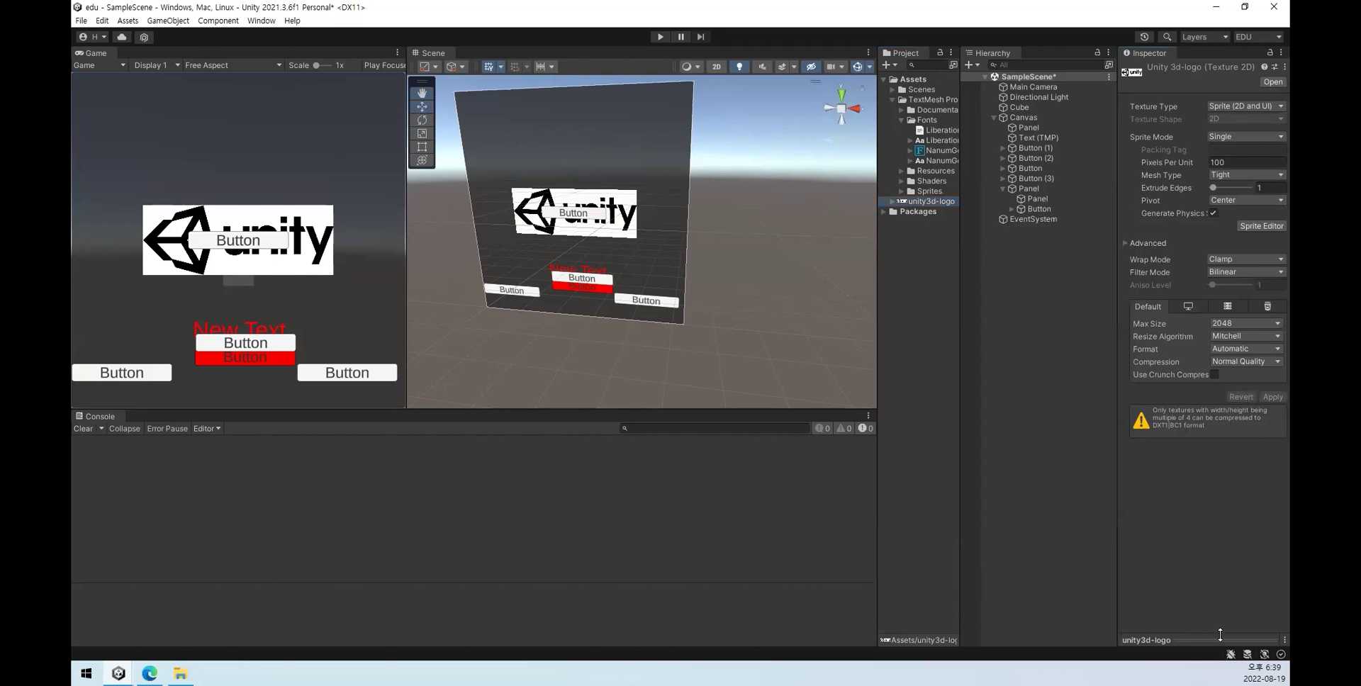
pyautogui.click(1205, 638)
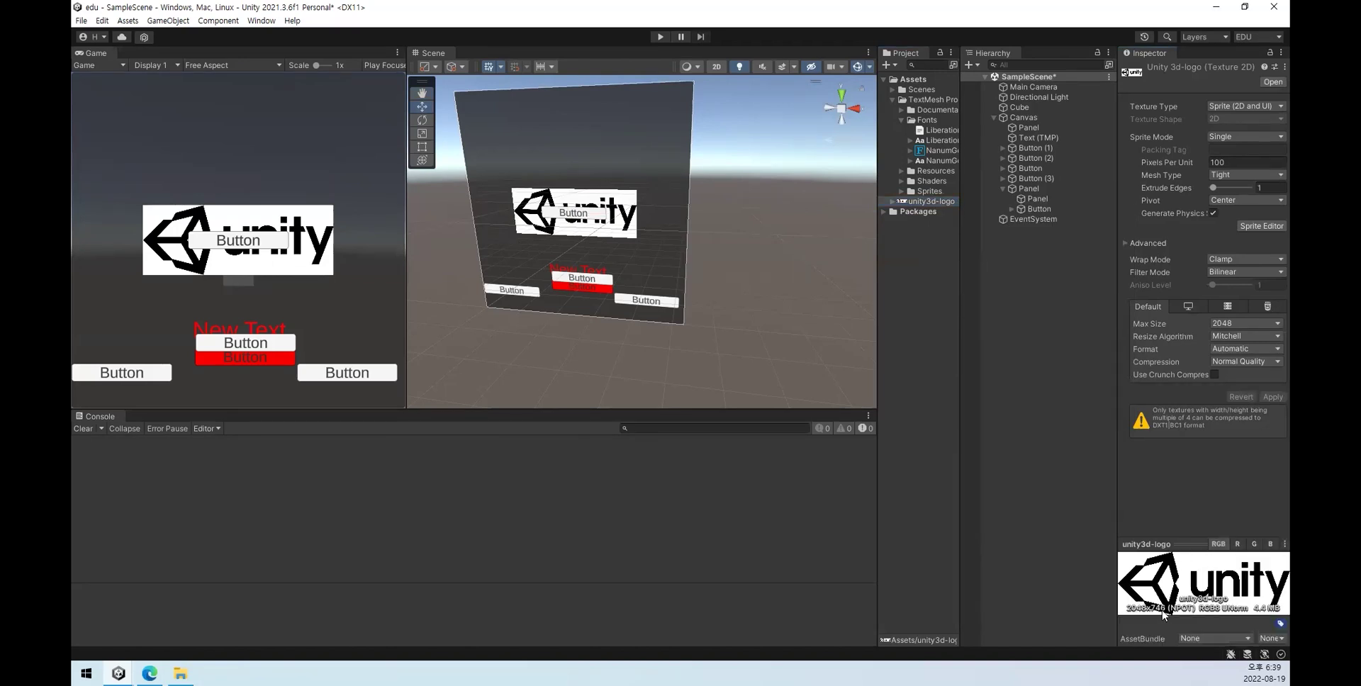
# Step: Set the child Panel's logo image to its native size, view it in the scene, and undo the resize
pyautogui.click(1042, 199)
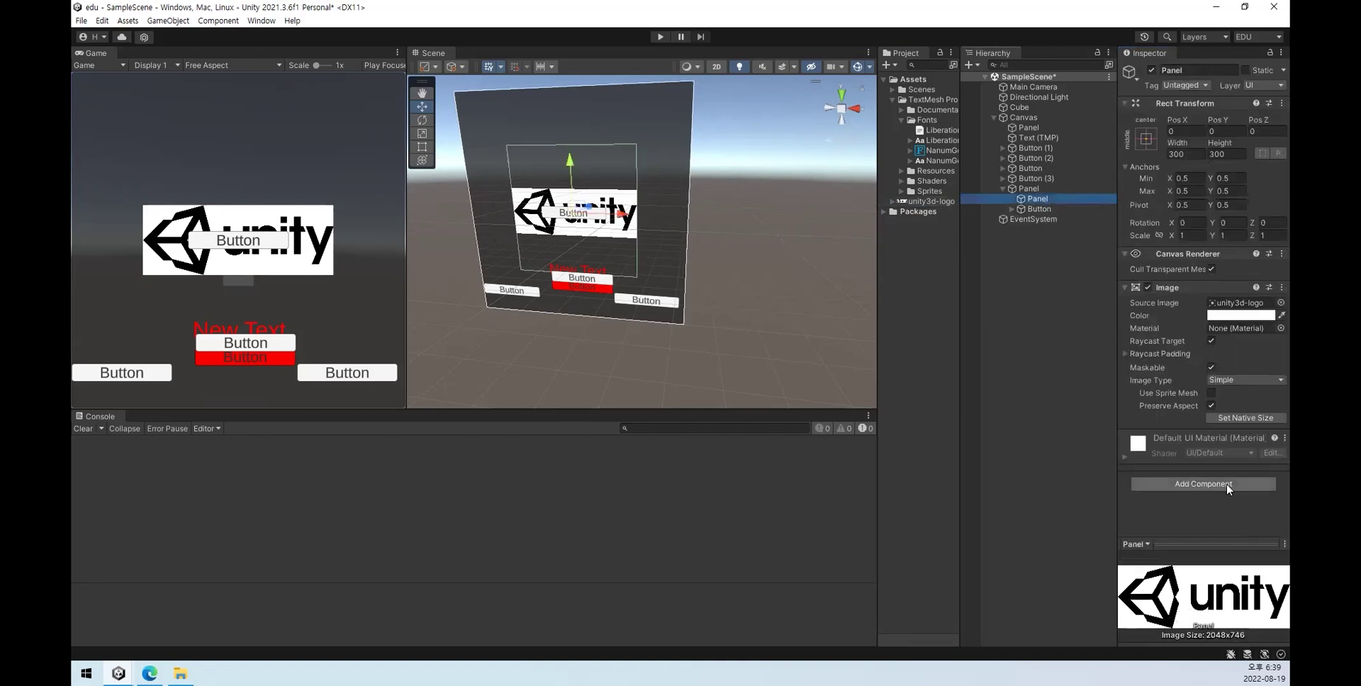
pyautogui.click(1244, 418)
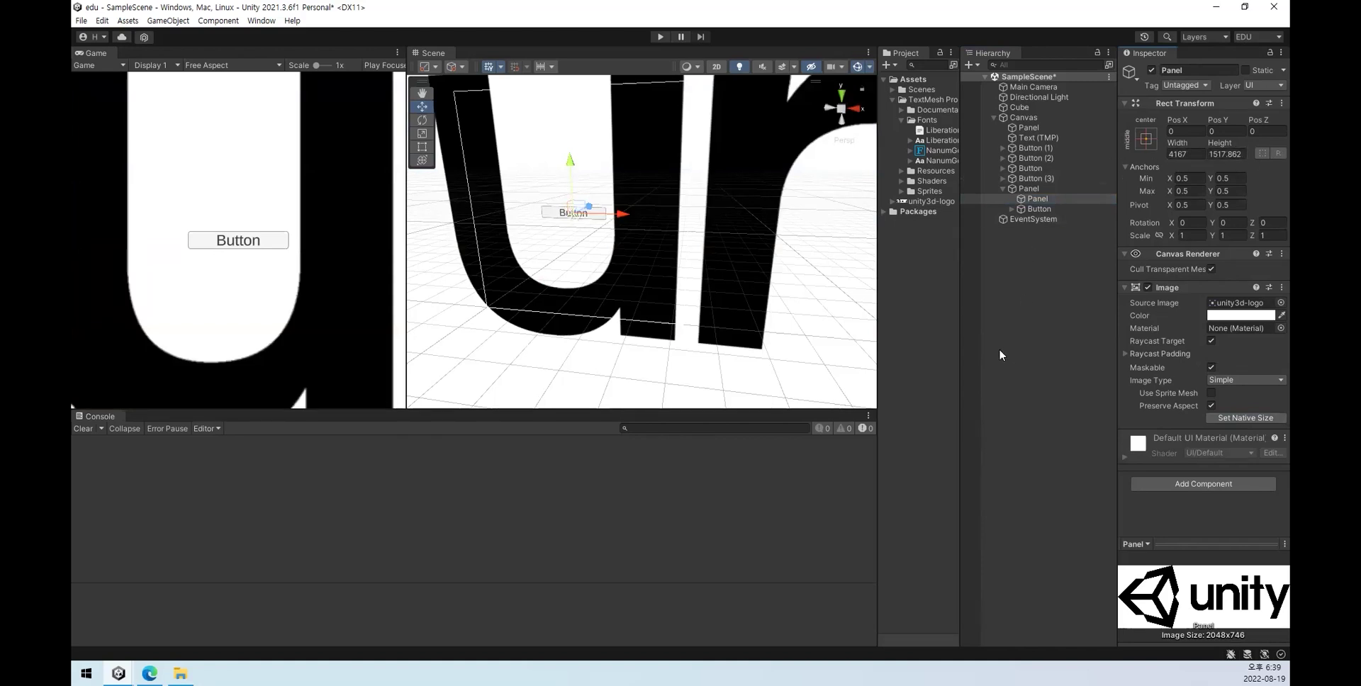
pyautogui.scroll(-3, 686, 272)
pyautogui.scroll(-5, 686, 267)
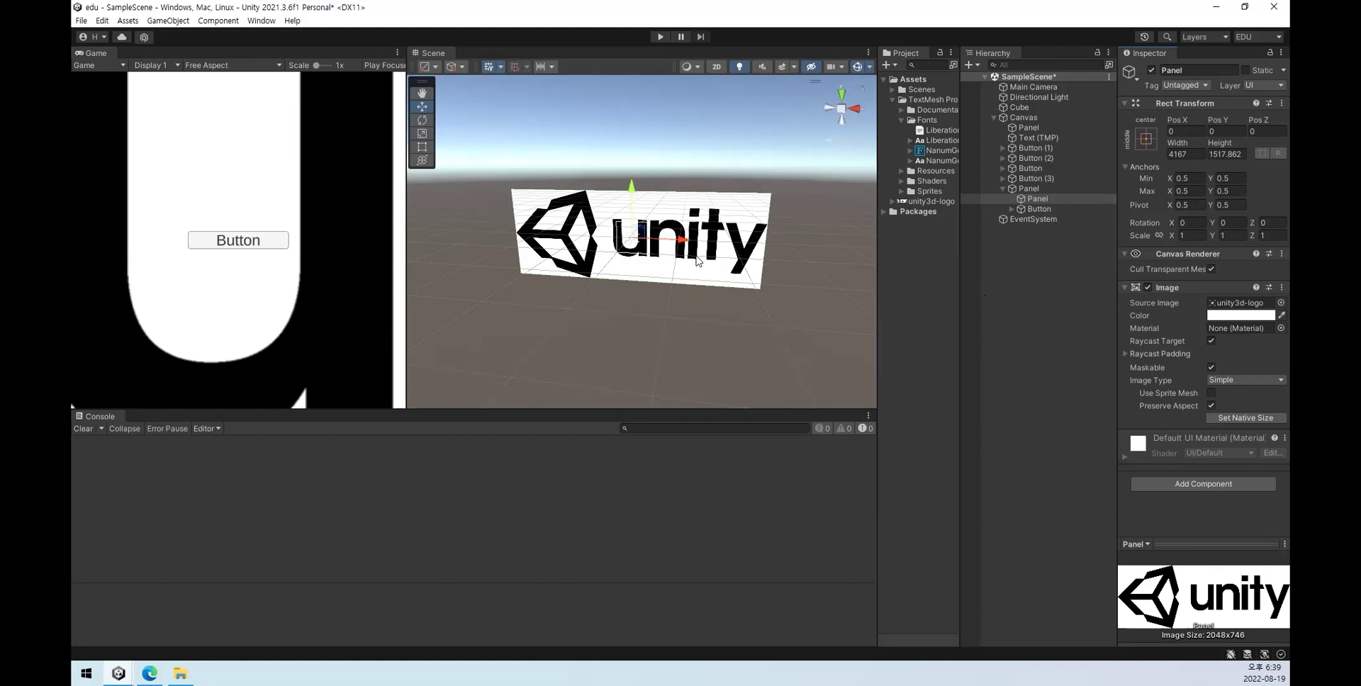
pyautogui.hotkey('ctrl', 'z')
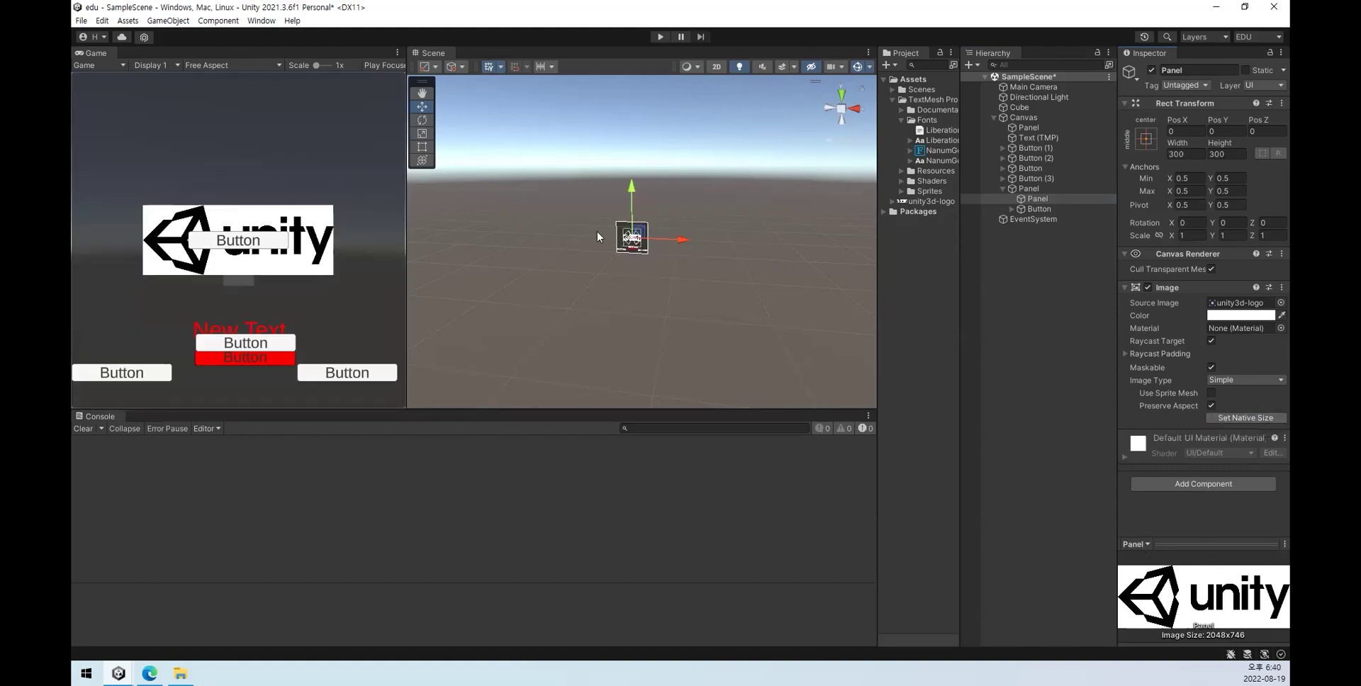
# Step: Frame the child Panel in the Scene view, apply Set Native Size once more, and undo it
pyautogui.doubleClick(1052, 200)
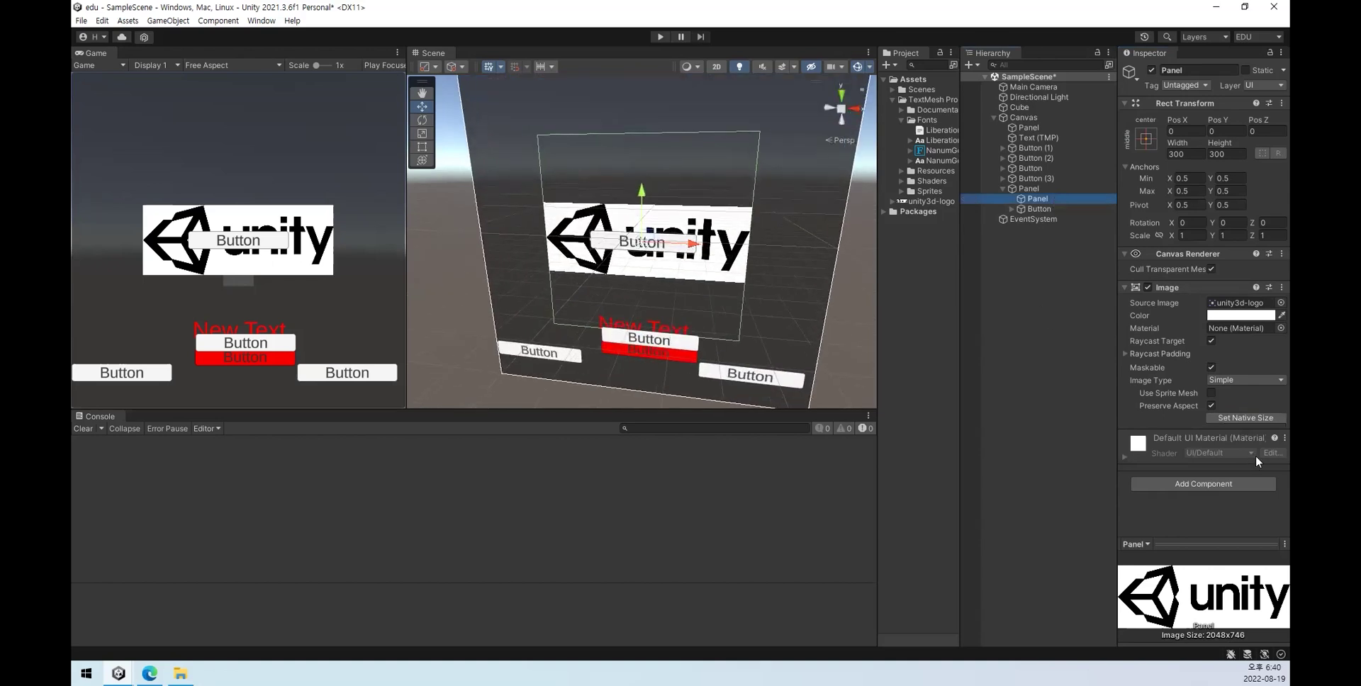
pyautogui.click(1222, 419)
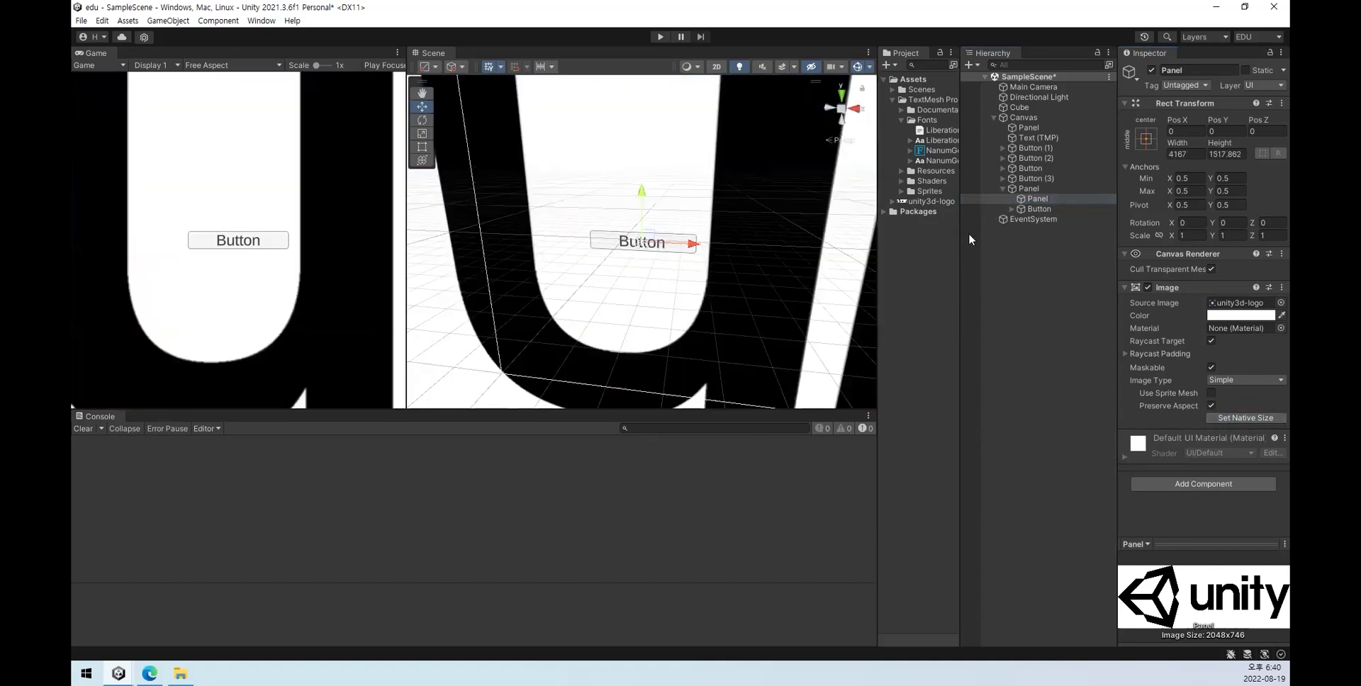
pyautogui.doubleClick(1036, 199)
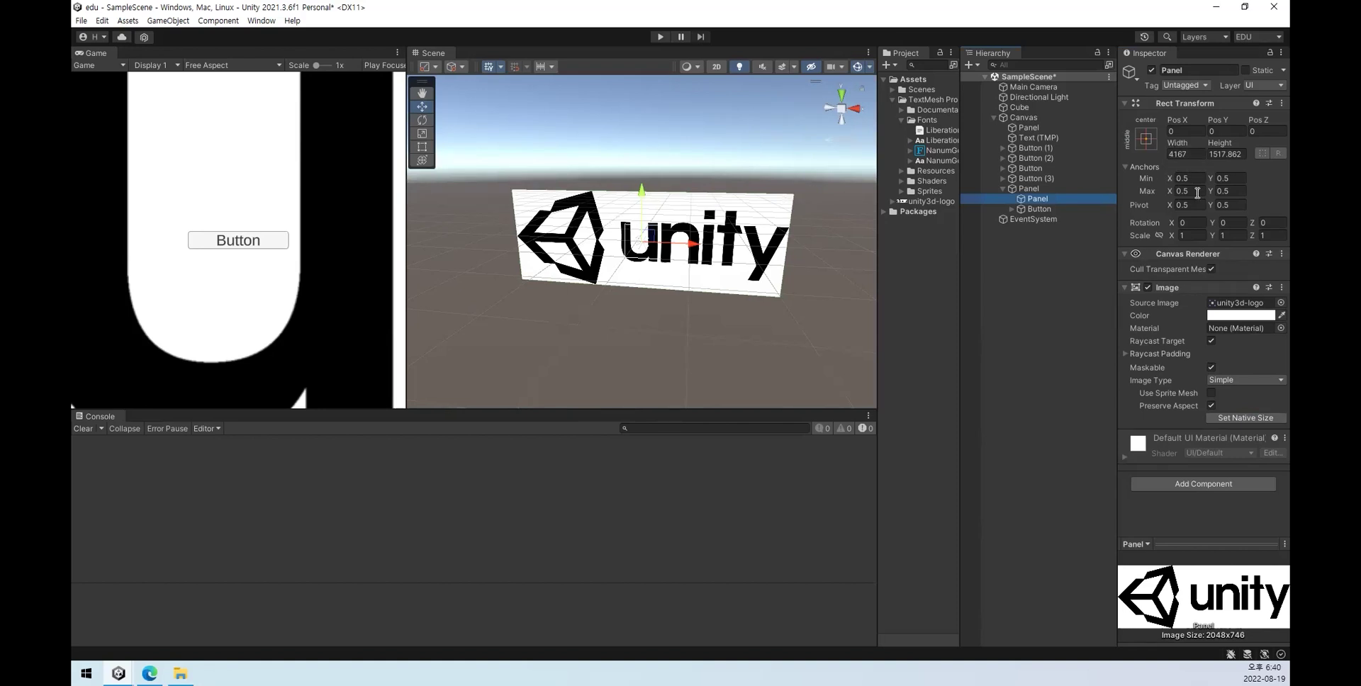
pyautogui.hotkey('ctrl', 'z')
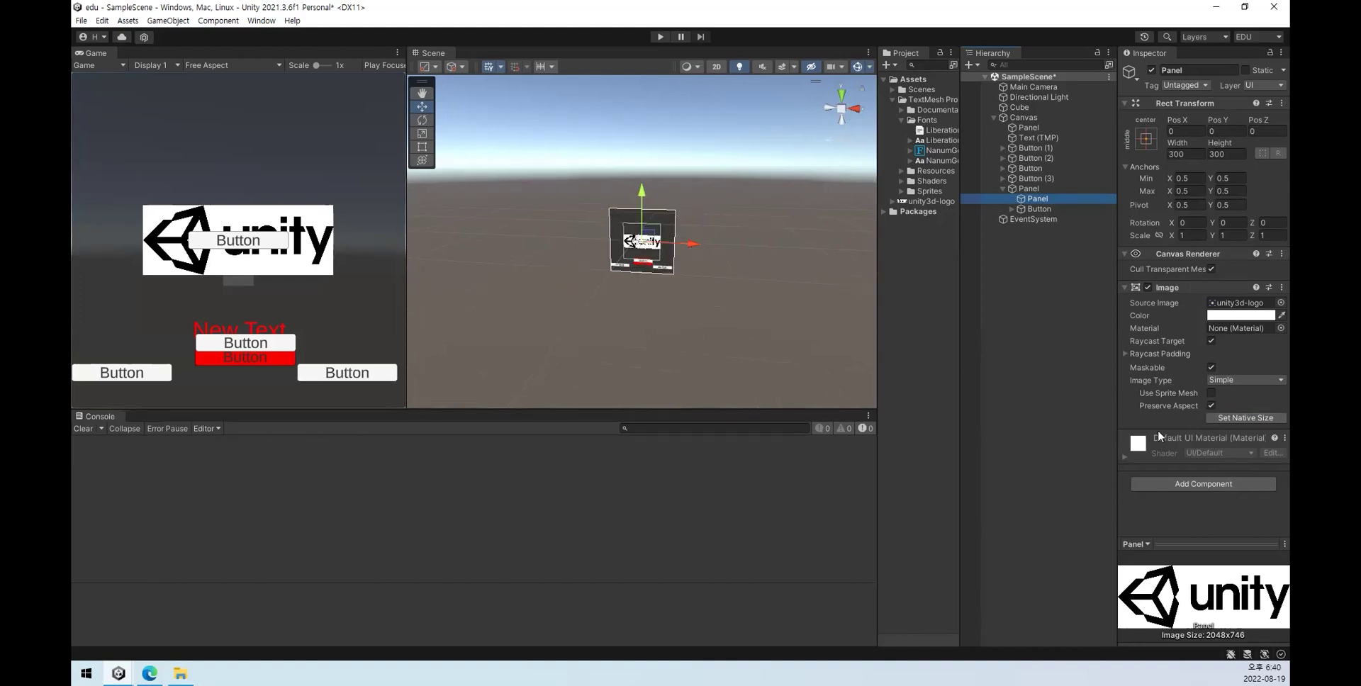
# Step: Try the native size on the child Panel with Preserve Aspect off, undo the resize, and re-enable Preserve Aspect
pyautogui.click(1210, 406)
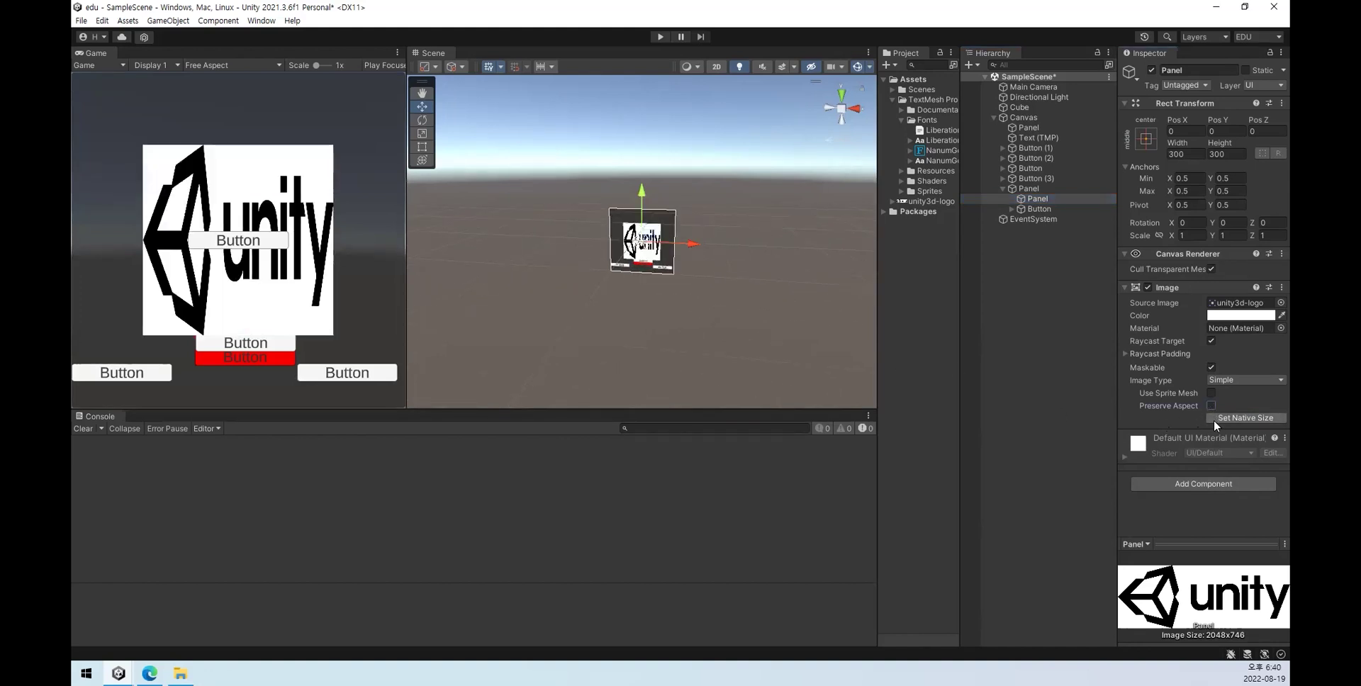
pyautogui.click(1251, 418)
pyautogui.scroll(-3, 771, 289)
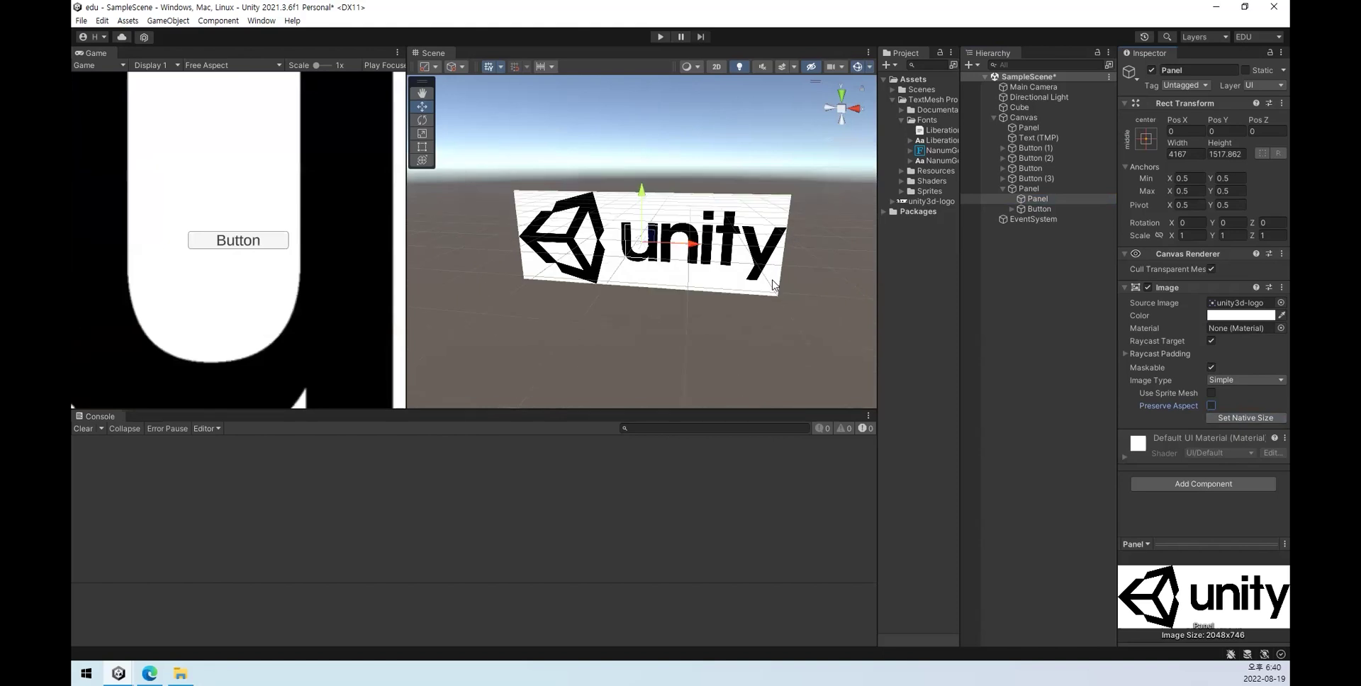
pyautogui.hotkey('ctrl', 'z')
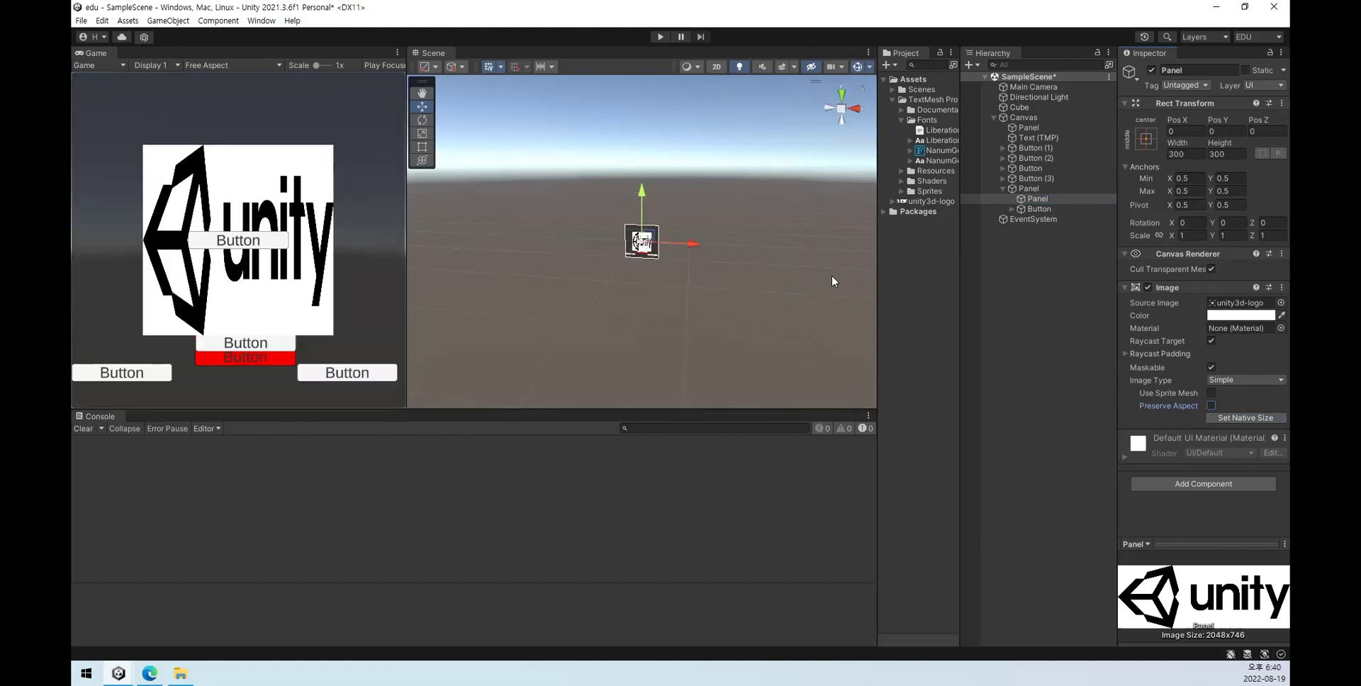
pyautogui.click(1210, 406)
# Step: Frame the outer Panel in the Scene view and select its child Panel to review the Image settings
pyautogui.click(1037, 198)
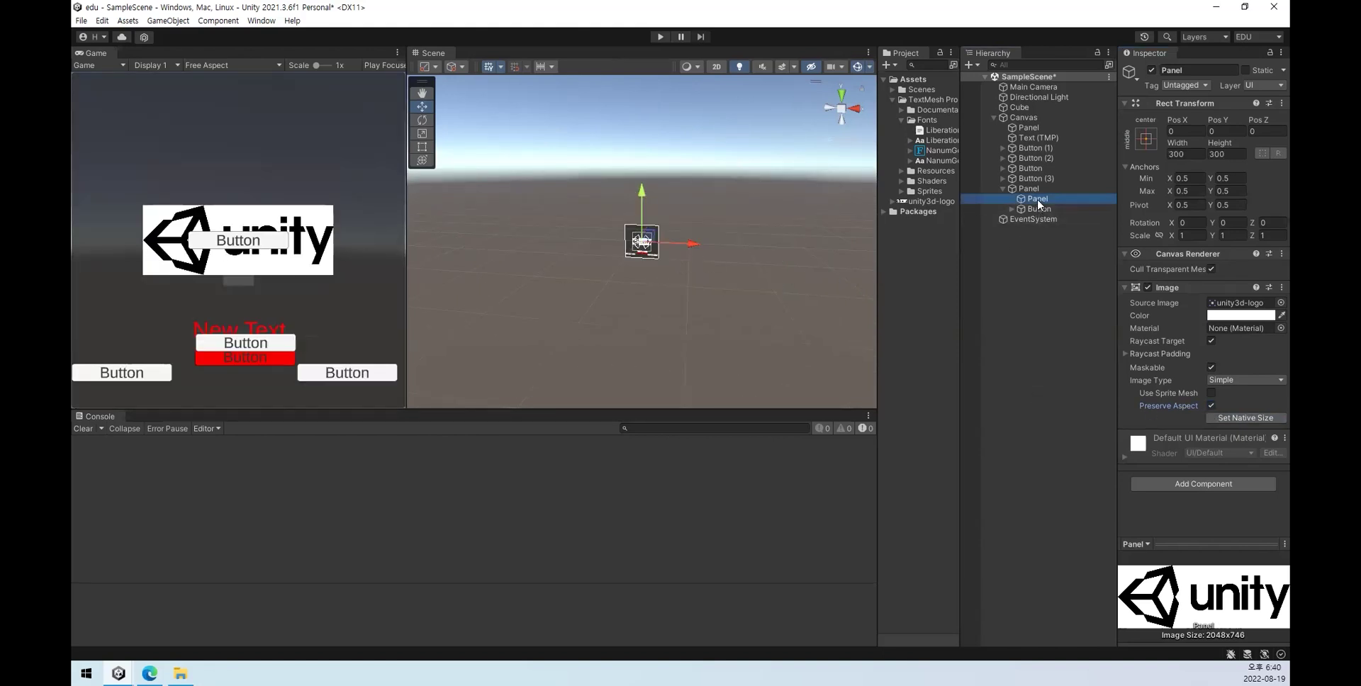
pyautogui.doubleClick(1036, 198)
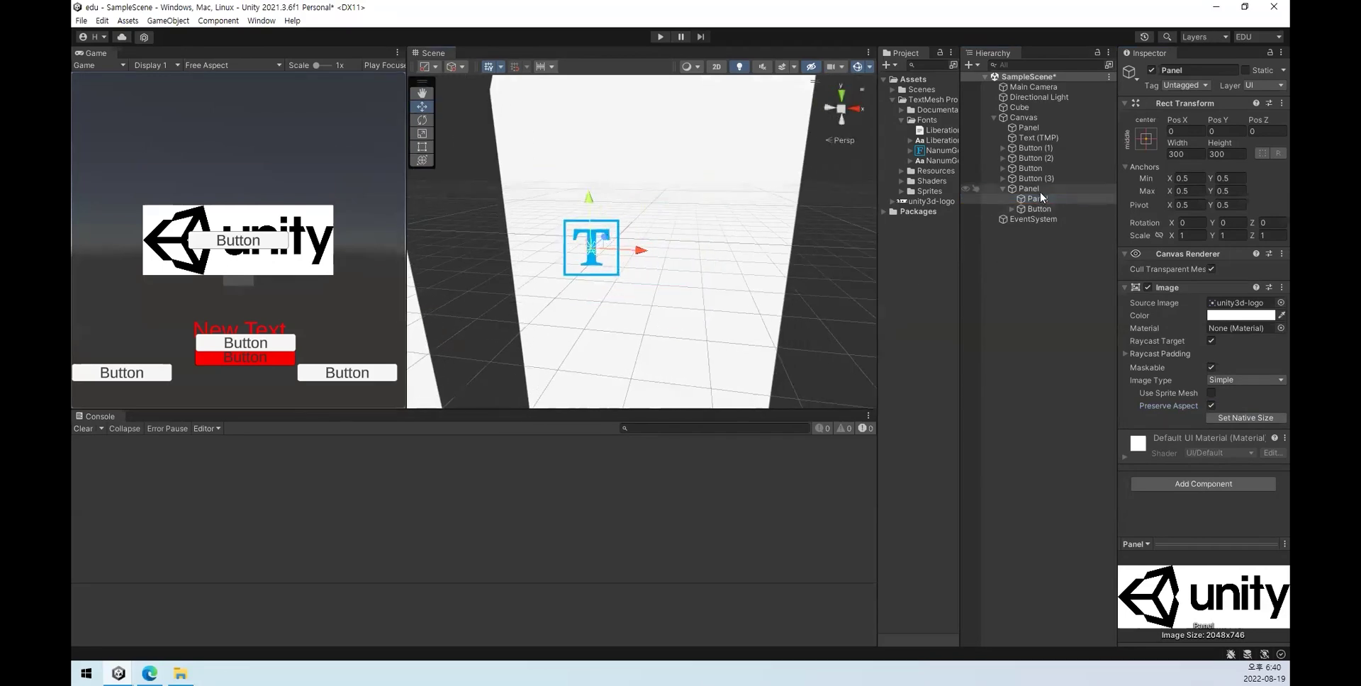
pyautogui.doubleClick(1029, 189)
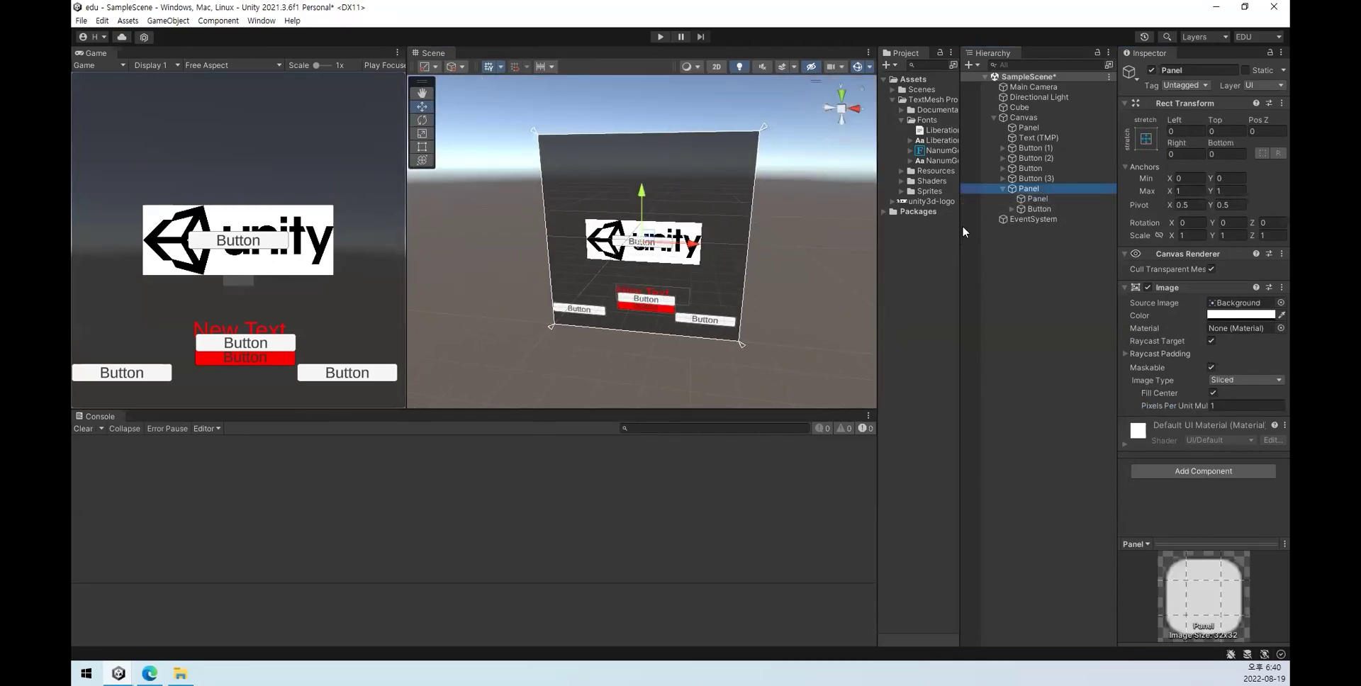
pyautogui.click(982, 199)
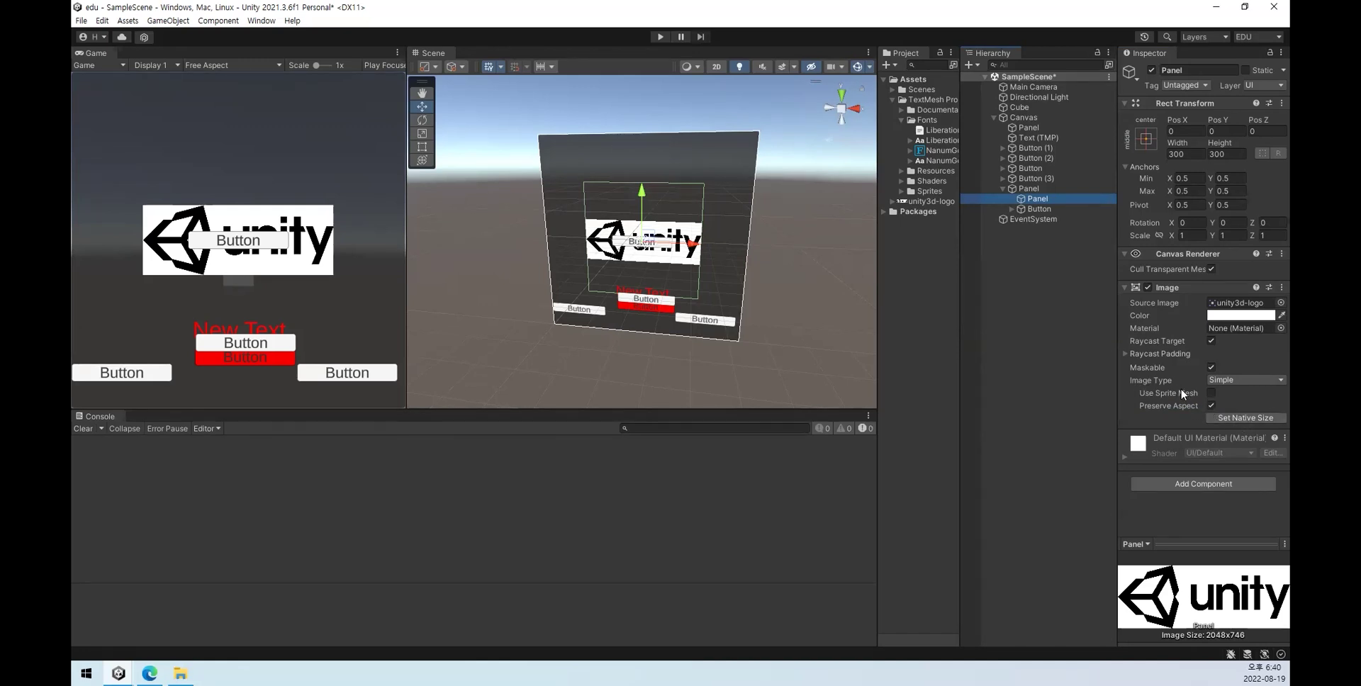
# Step: Set the child Panel's Image Type to Sliced
pyautogui.click(1225, 383)
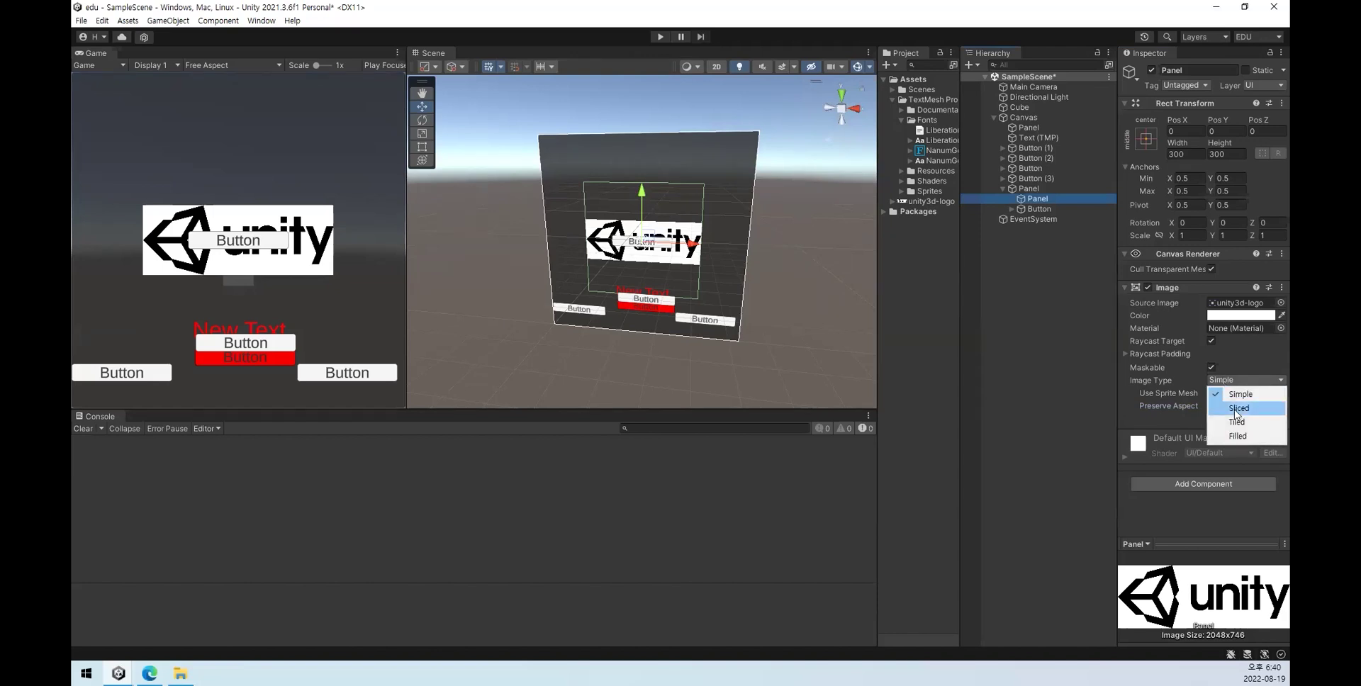
pyautogui.click(1238, 408)
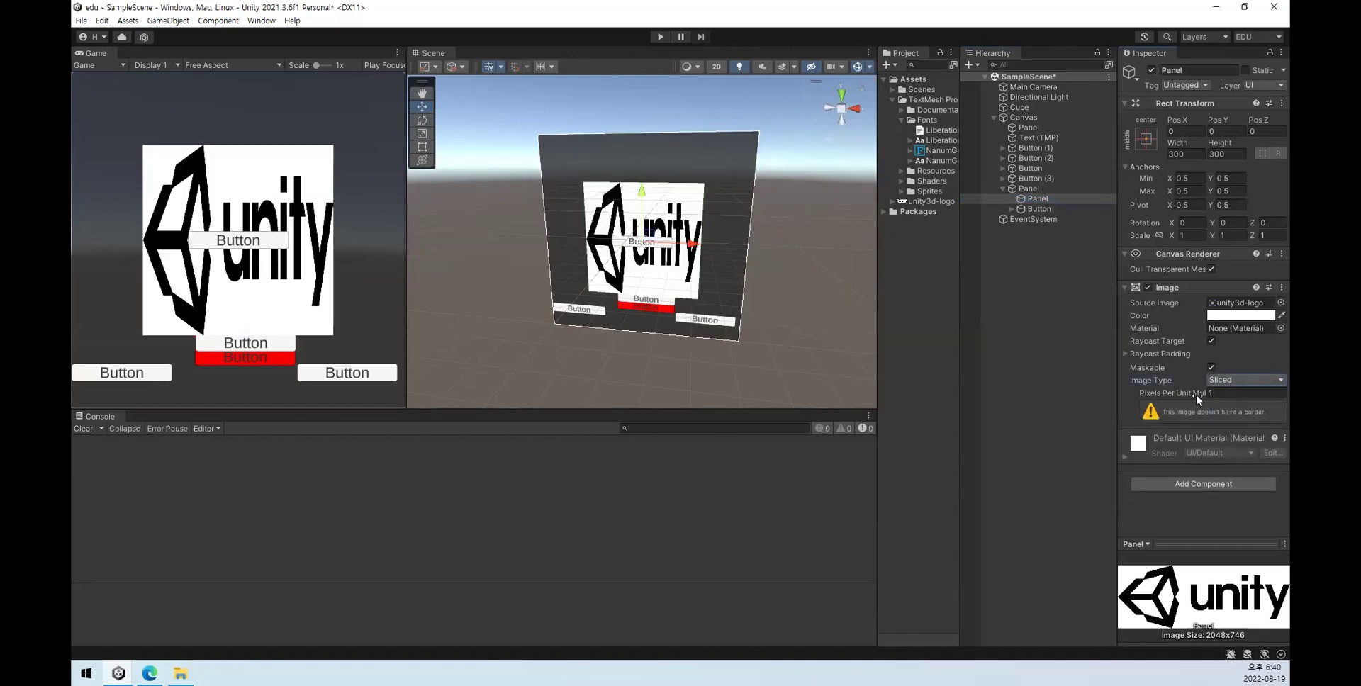
# Step: Select the unity3d-logo texture in the project assets and try to open it in the Sprite Editor
pyautogui.click(931, 201)
pyautogui.click(892, 202)
pyautogui.click(945, 212)
pyautogui.rightClick(940, 204)
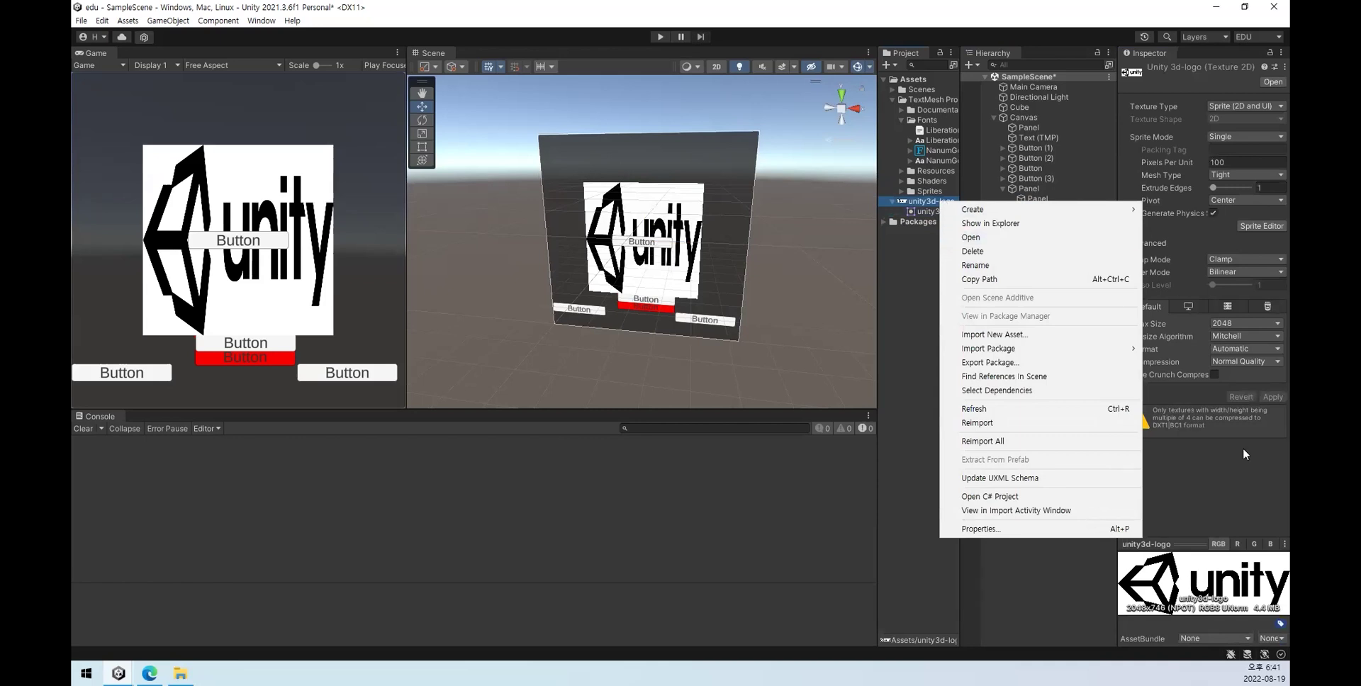
pyautogui.click(1254, 481)
pyautogui.click(1264, 225)
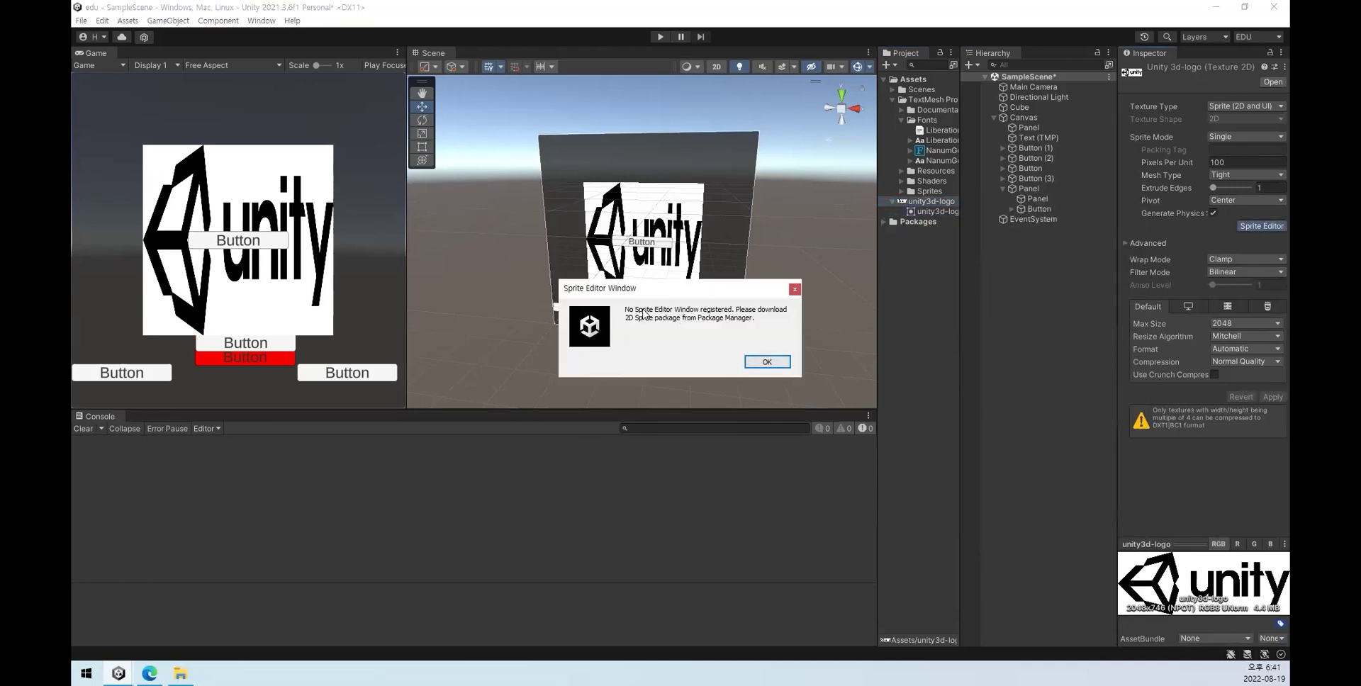
pyautogui.click(767, 362)
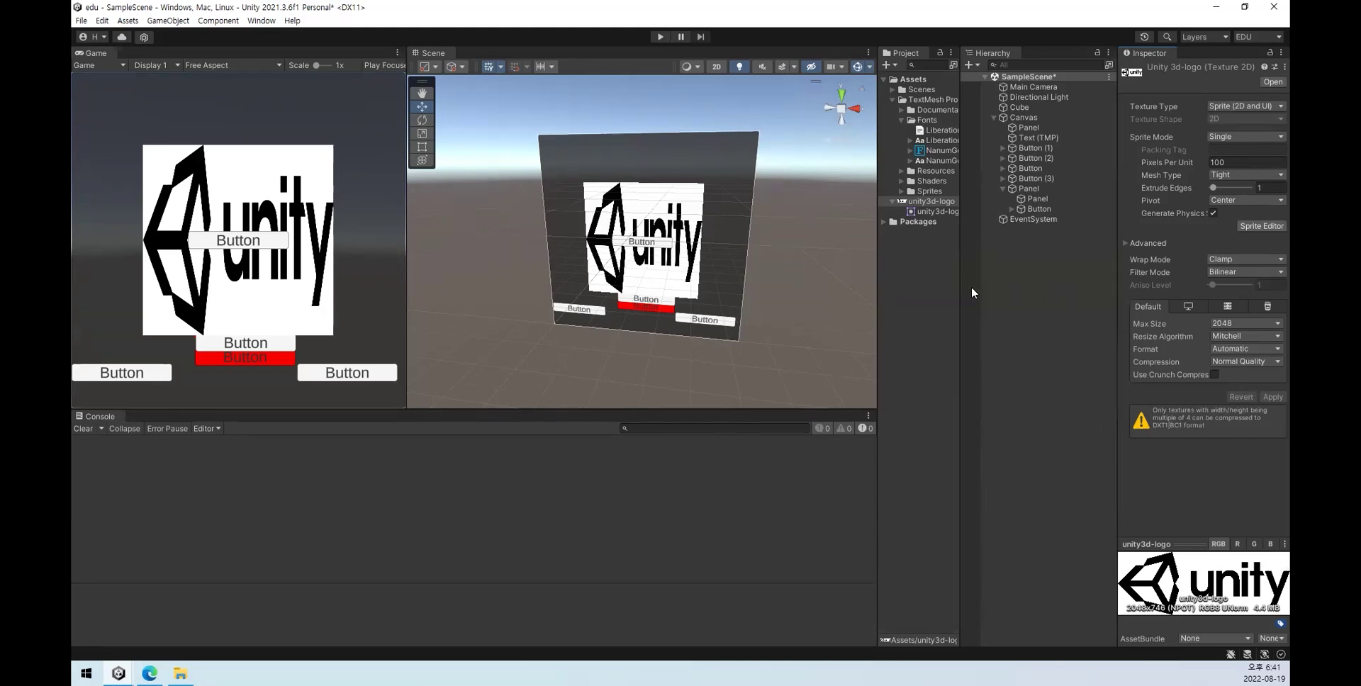
# Step: Set the width of the Canvas's object named Button to 300 and frame it in the Scene view
pyautogui.click(1036, 178)
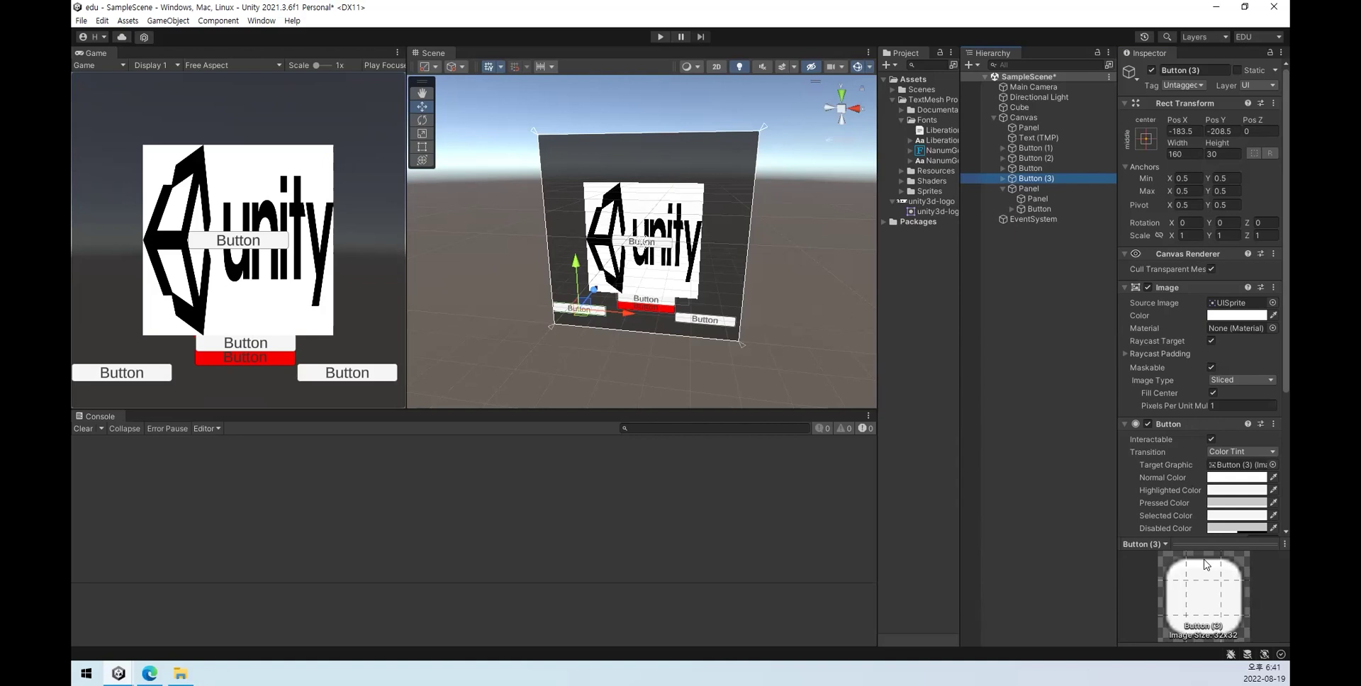
pyautogui.doubleClick(1032, 169)
pyautogui.keyDown('alt'); pyautogui.moveTo(693, 241); pyautogui.dragTo(557, 287); pyautogui.keyUp('alt')
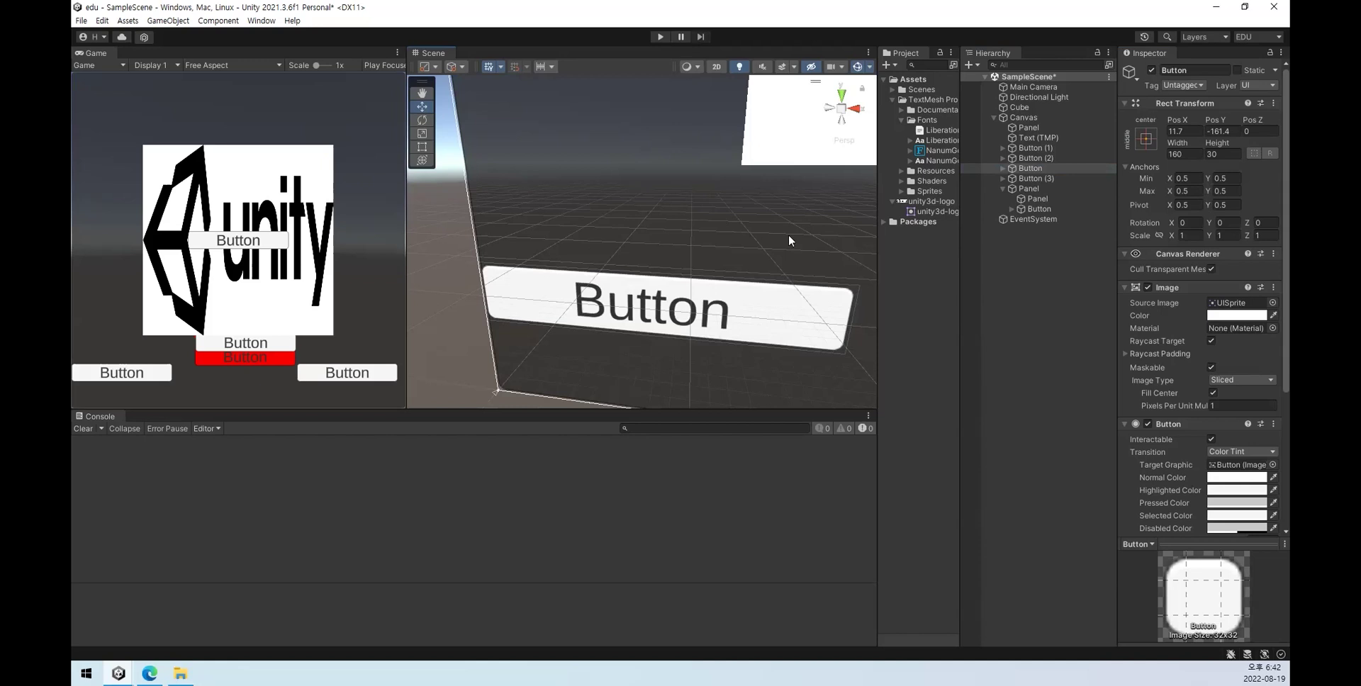
pyautogui.click(1188, 152)
pyautogui.write('300')
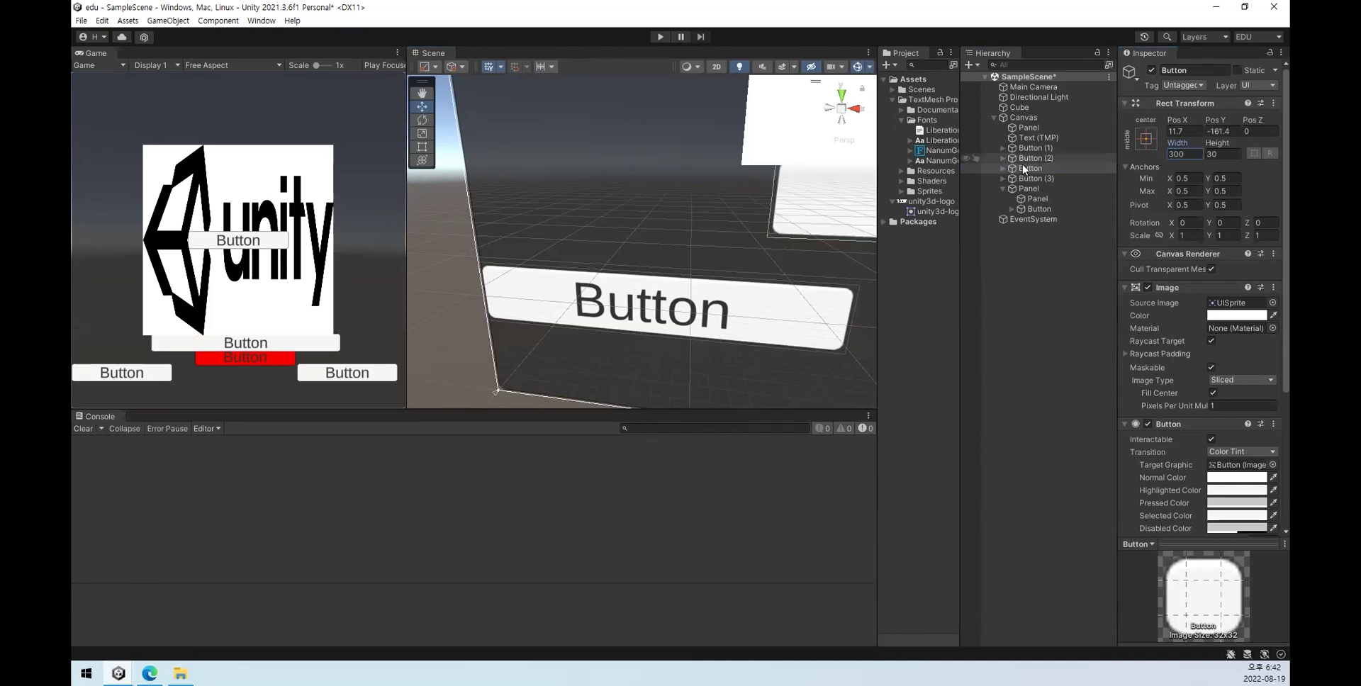
pyautogui.doubleClick(1031, 169)
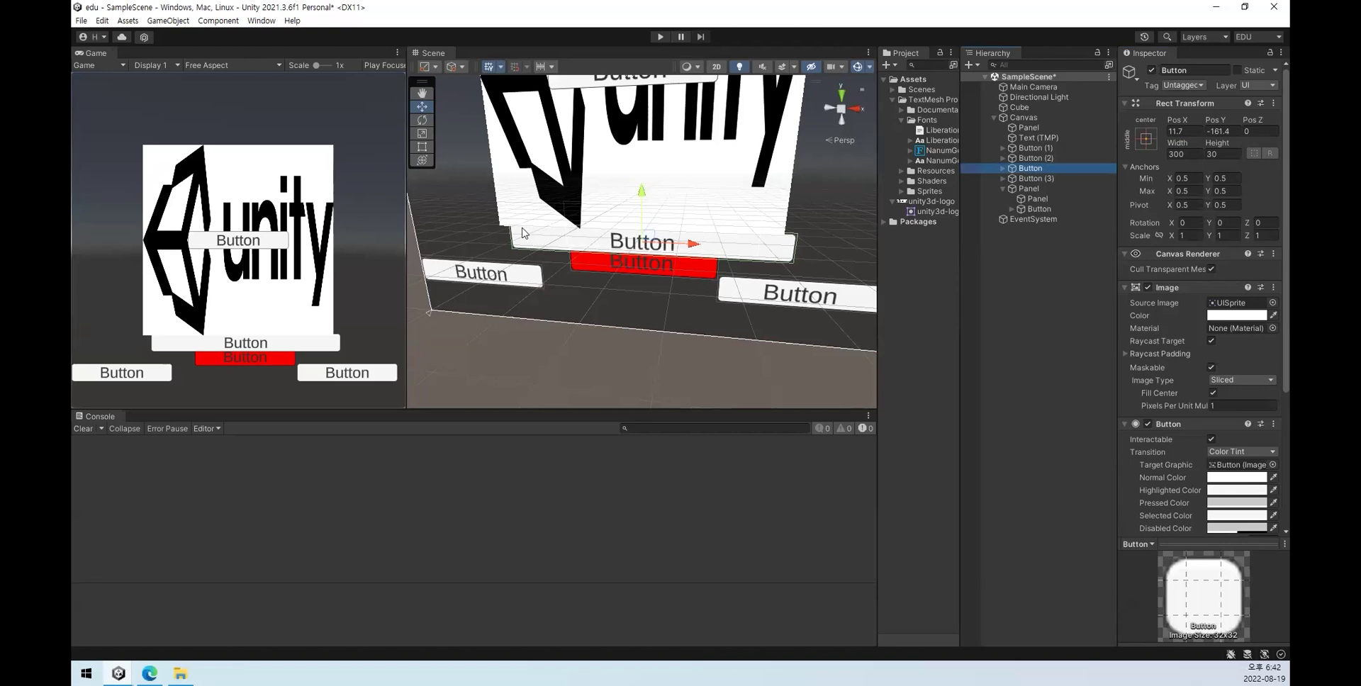
# Step: Compare the sliced buttons in the Scene view and review the child Panel's Image Type setting
pyautogui.click(826, 296)
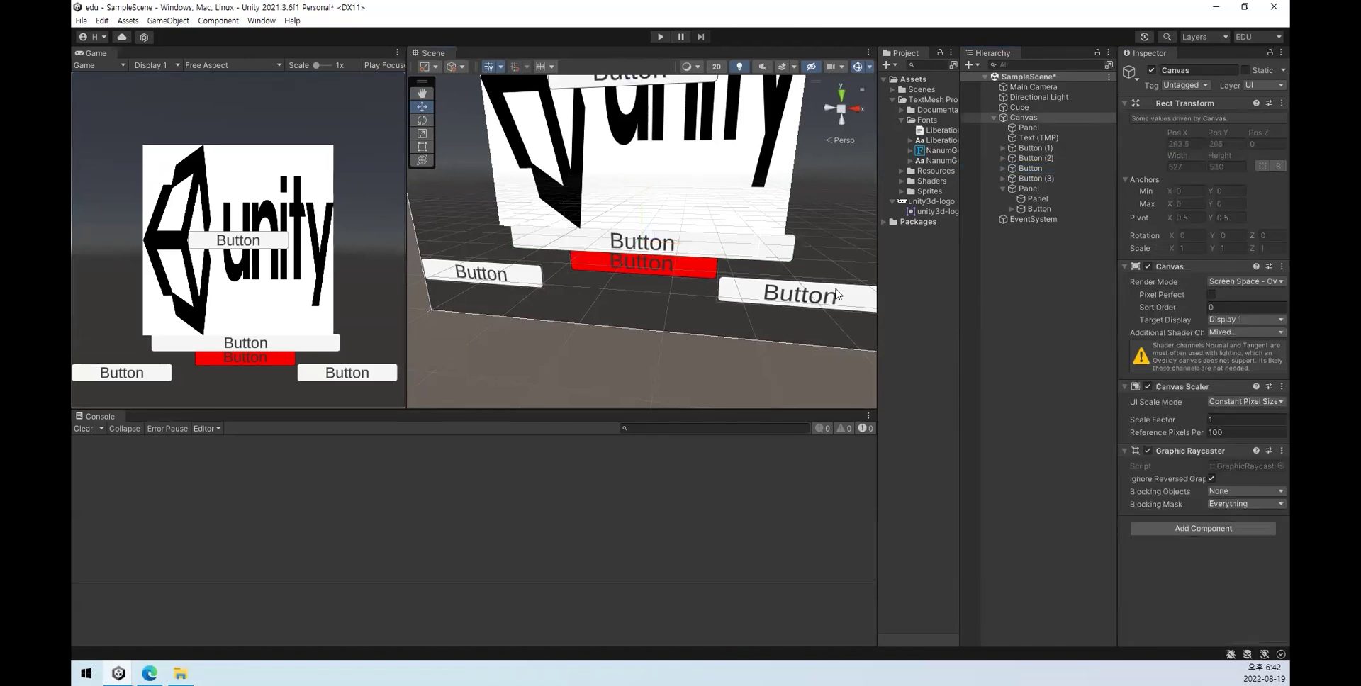
pyautogui.click(493, 277)
pyautogui.click(744, 247)
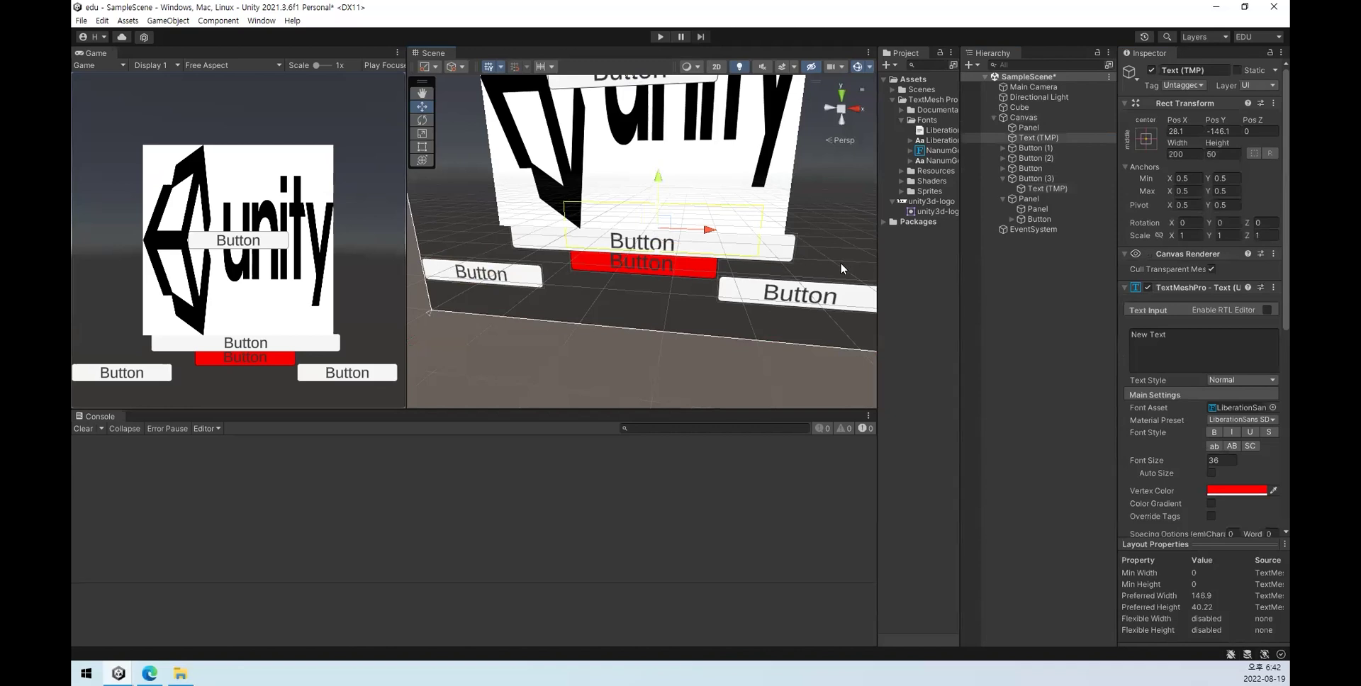
pyautogui.click(526, 278)
pyautogui.click(496, 277)
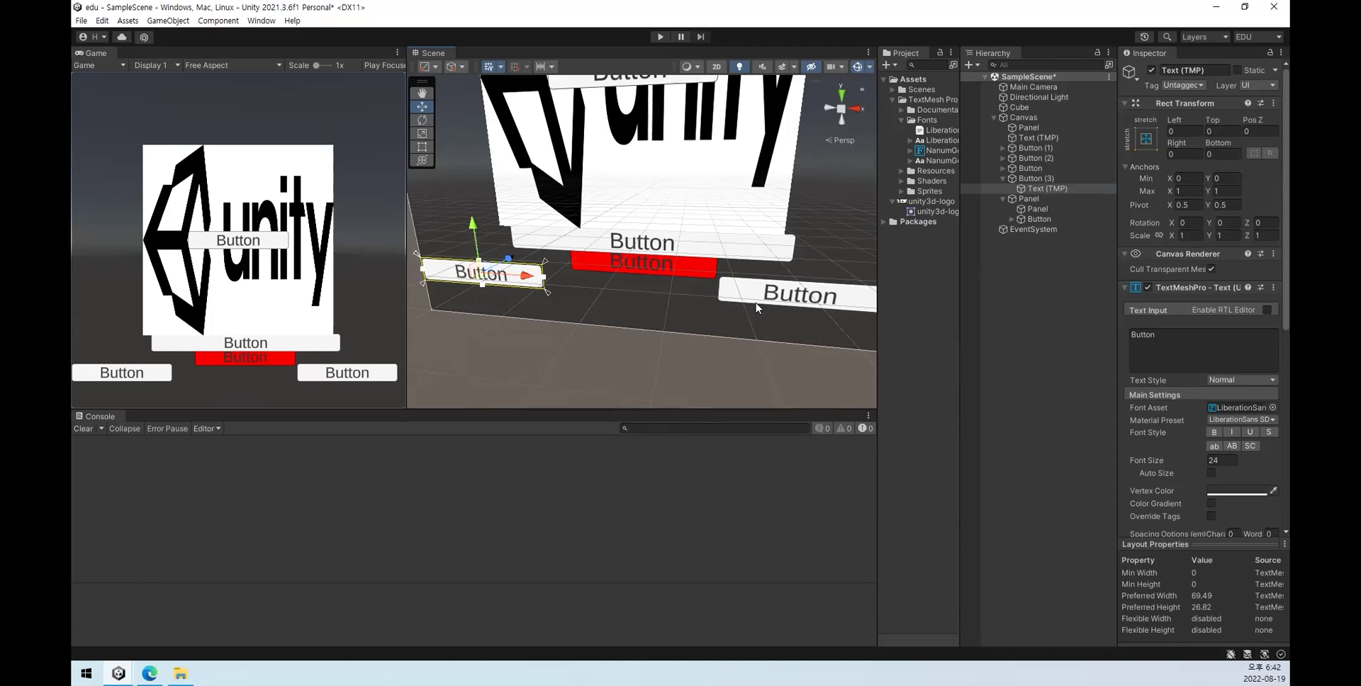
pyautogui.click(1054, 282)
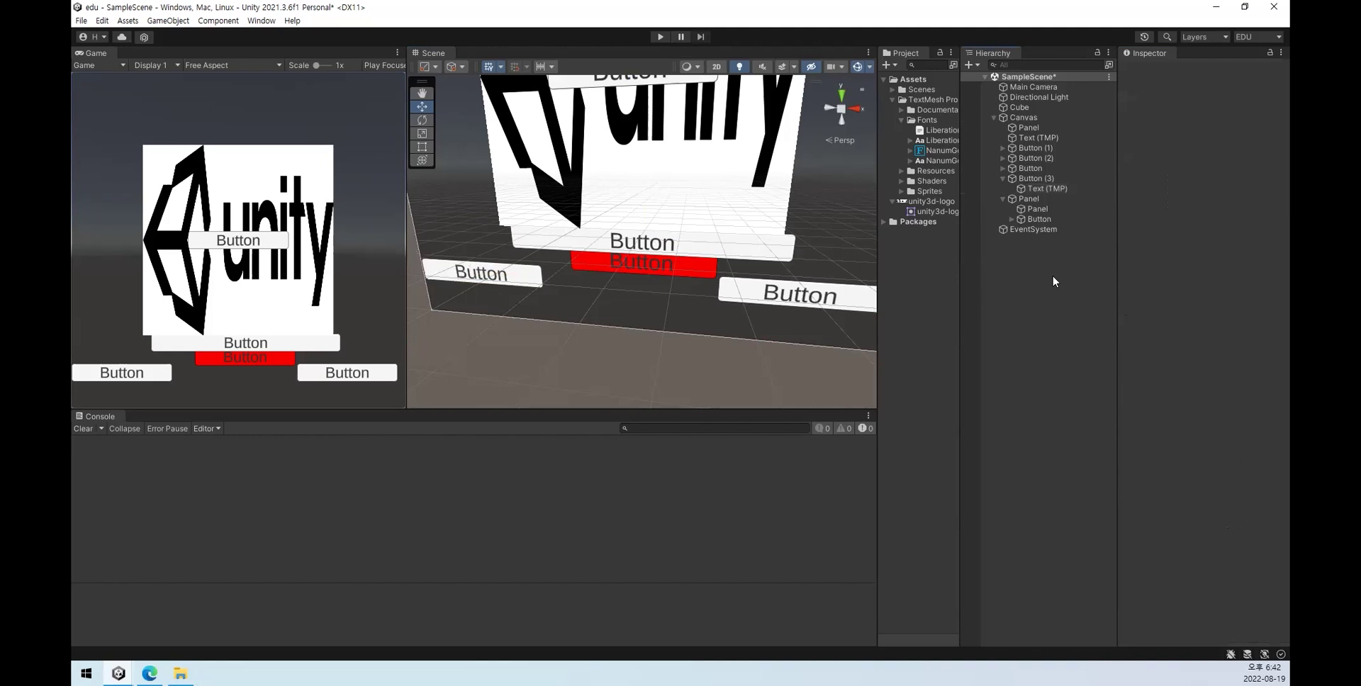
pyautogui.click(1036, 210)
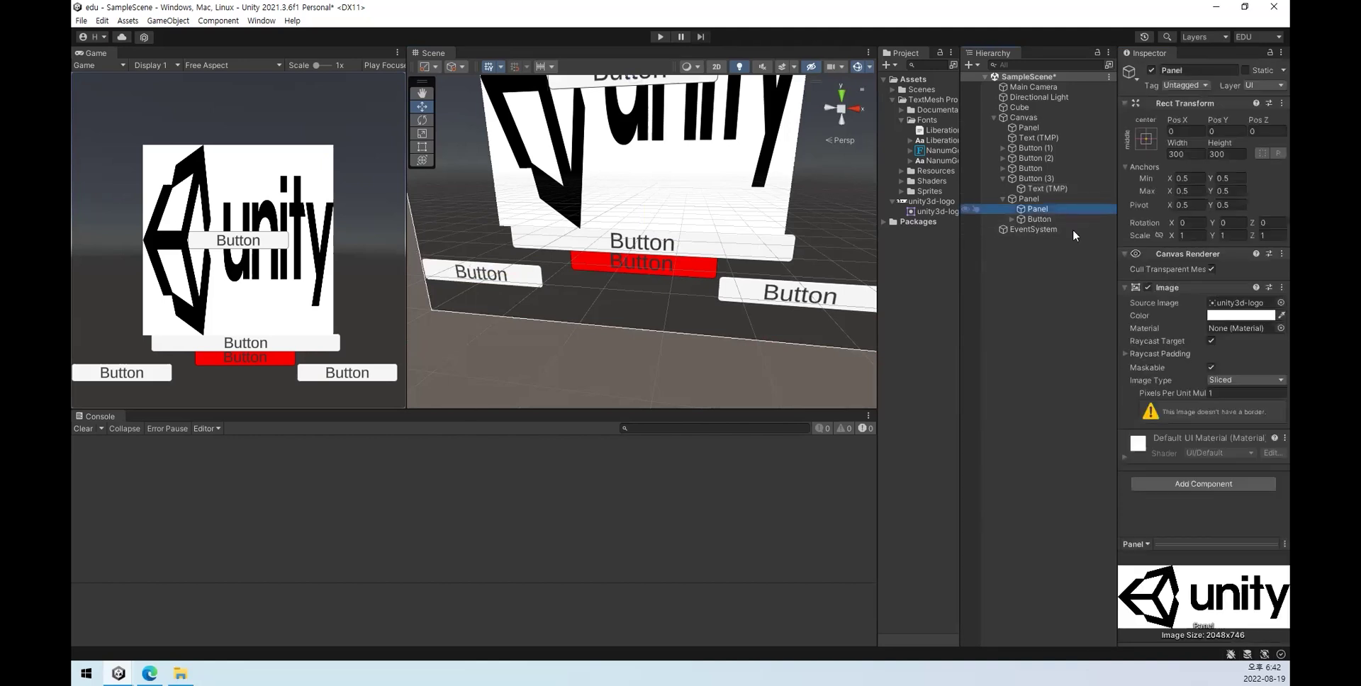
pyautogui.click(1242, 381)
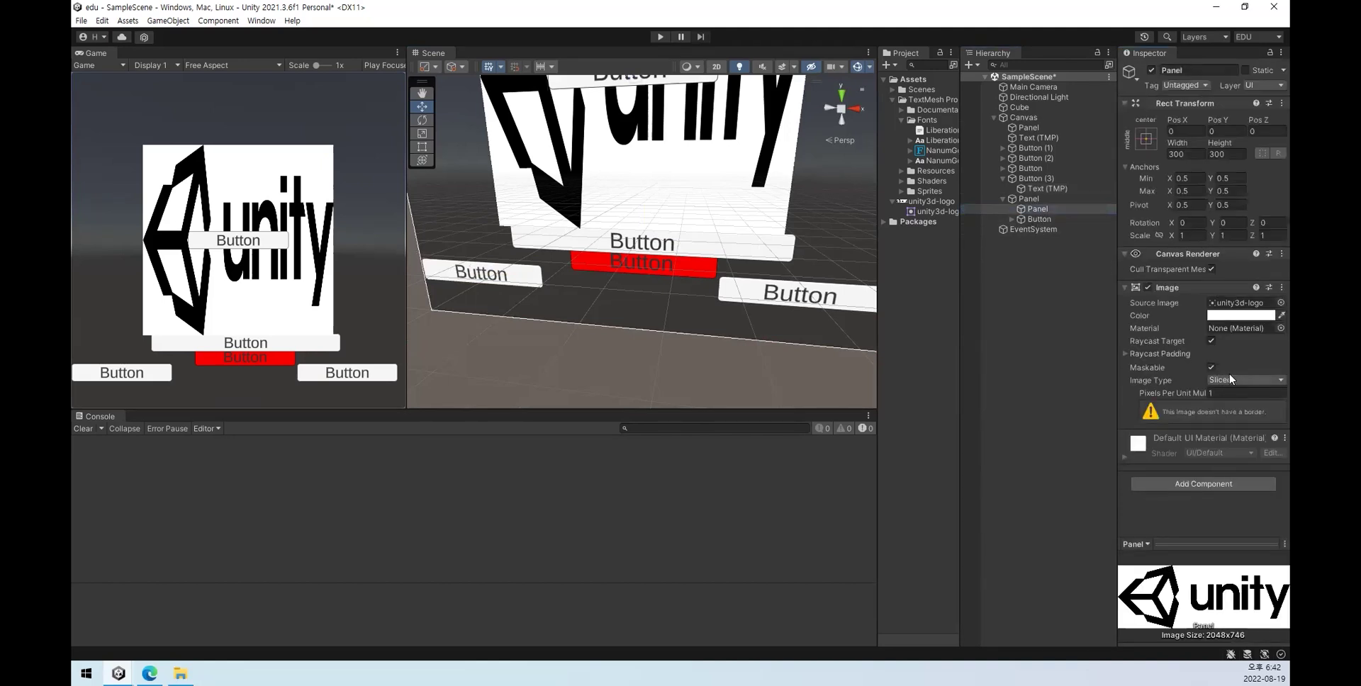
# Step: Open the Package Manager, list the Unity Registry packages, and select the 2D Sprite package
pyautogui.click(883, 203)
pyautogui.click(893, 202)
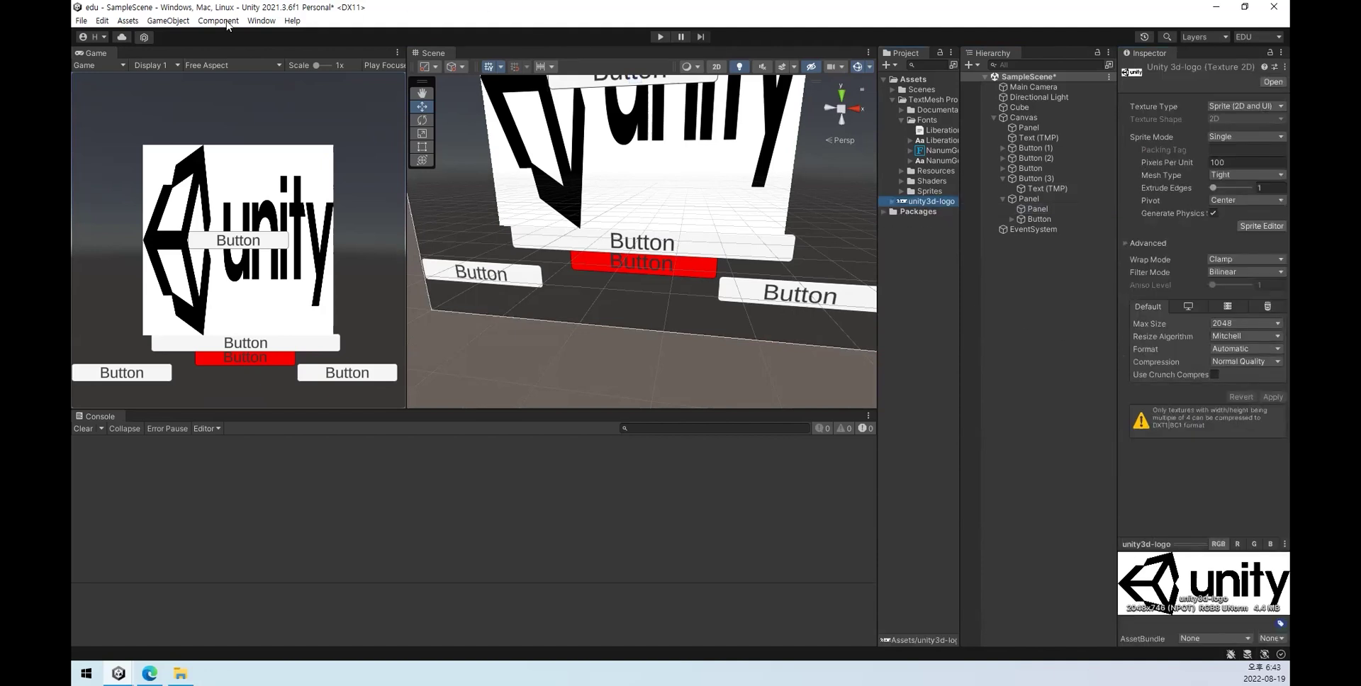
pyautogui.click(261, 20)
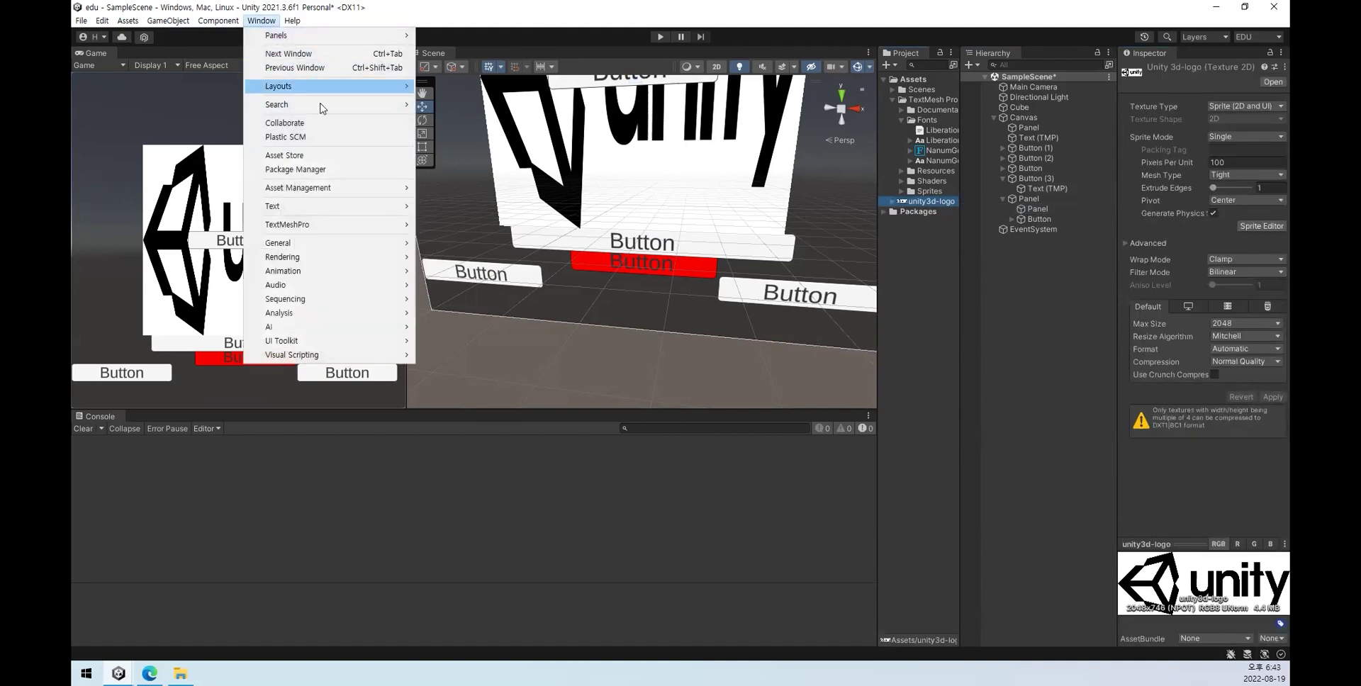
pyautogui.click(336, 171)
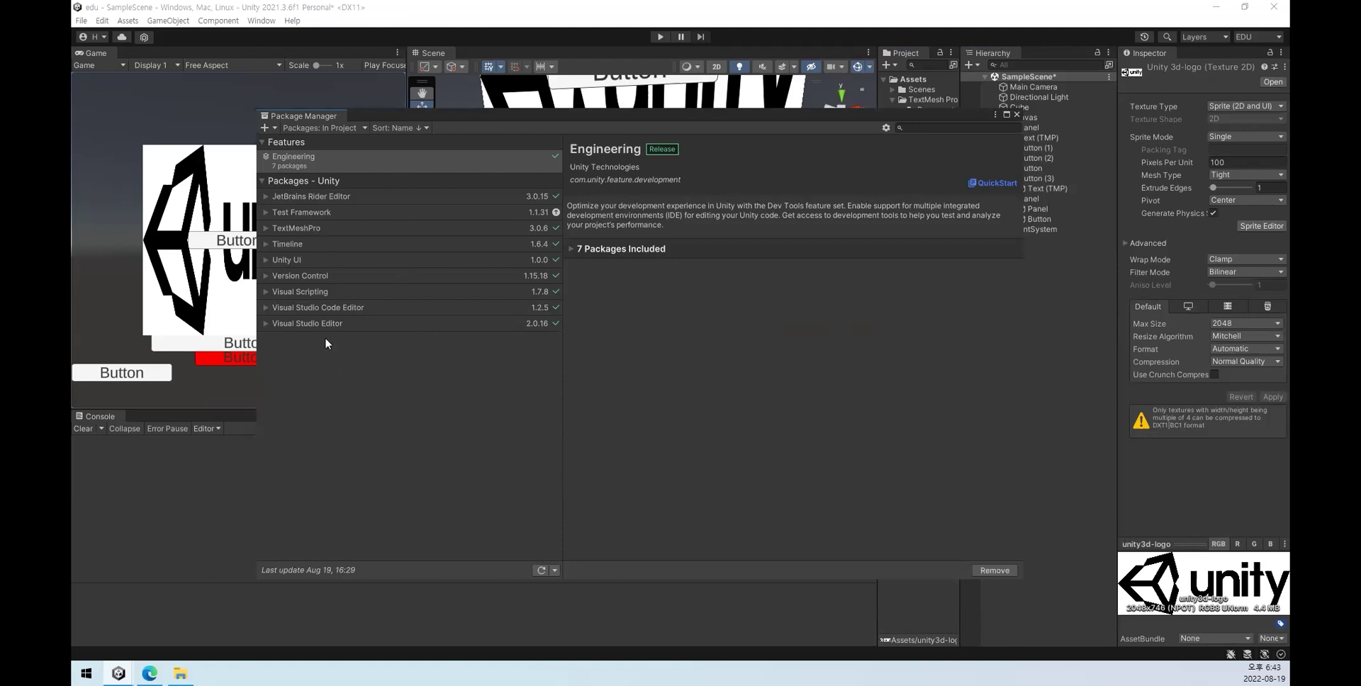
pyautogui.click(351, 129)
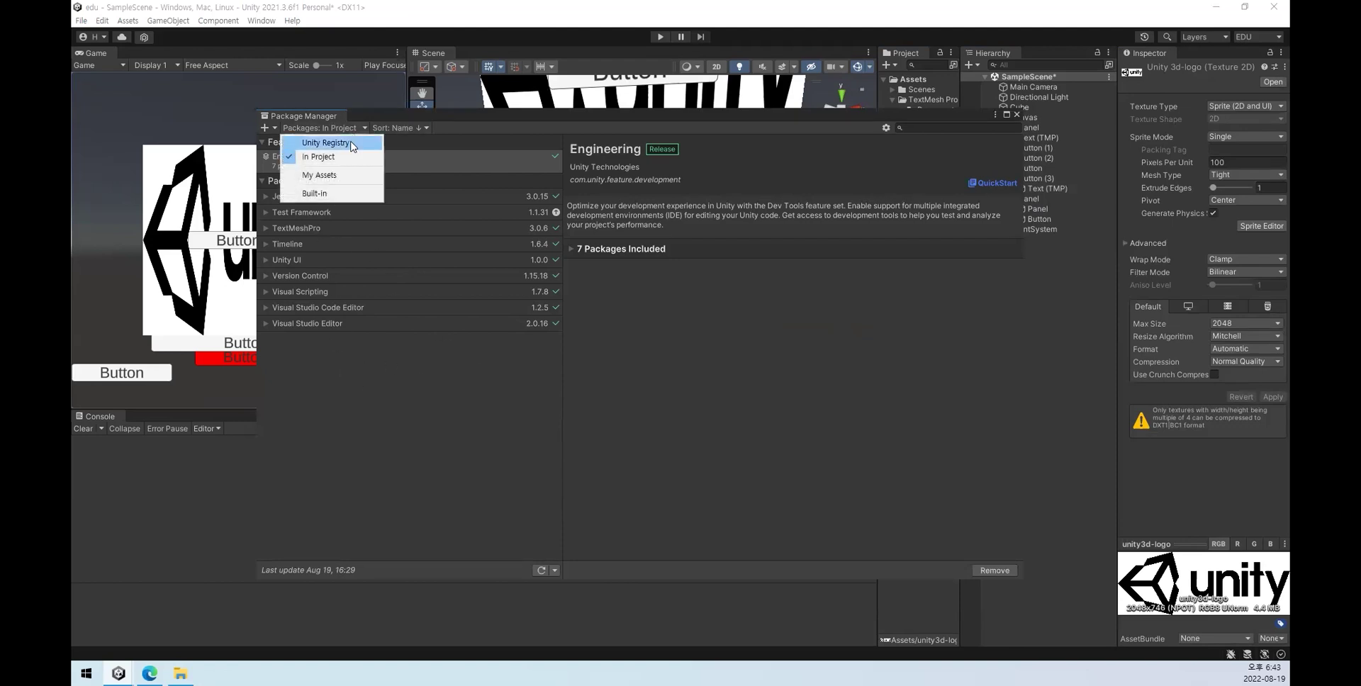
pyautogui.click(315, 143)
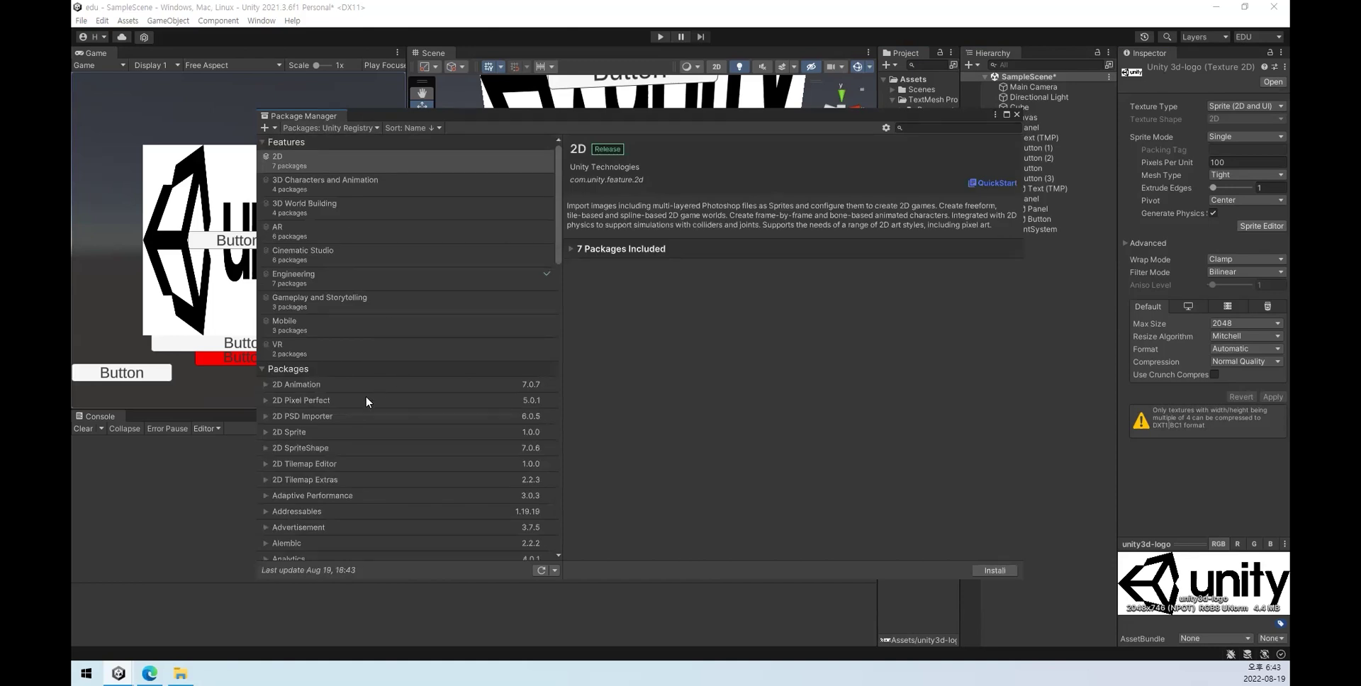
pyautogui.click(302, 435)
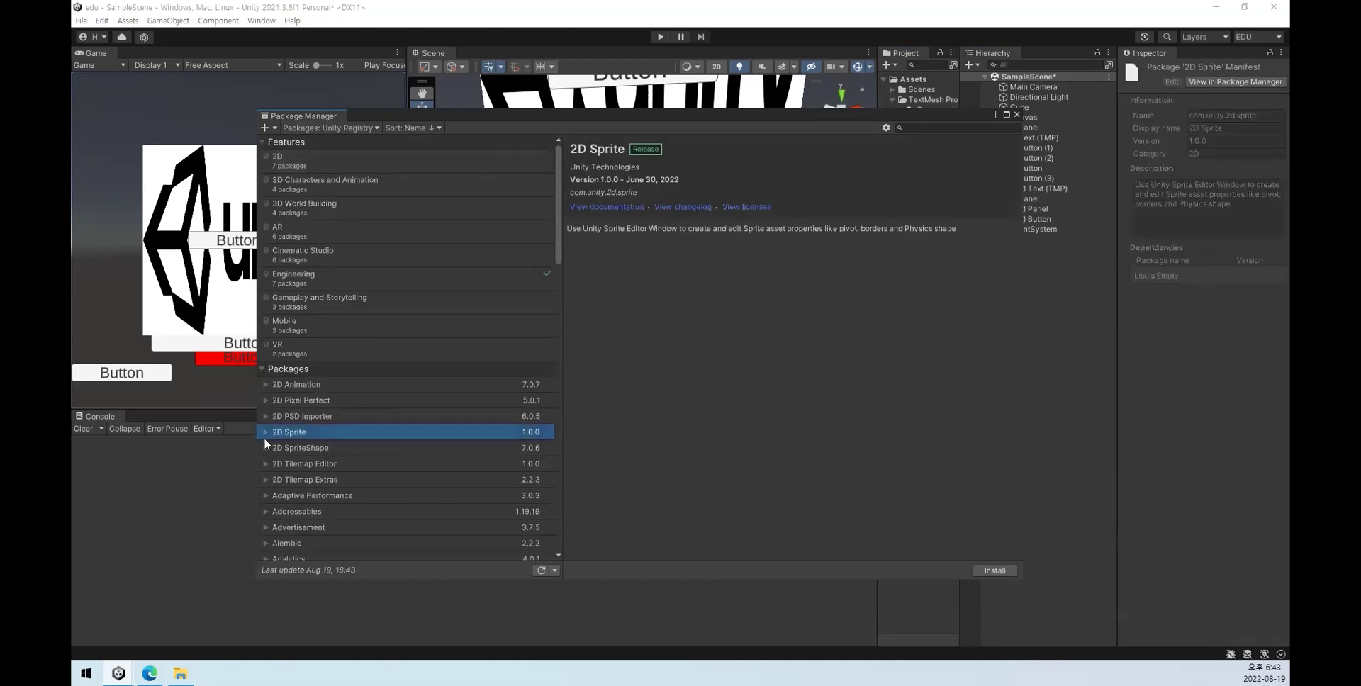
pyautogui.moveTo(838, 116); pyautogui.dragTo(658, 134)
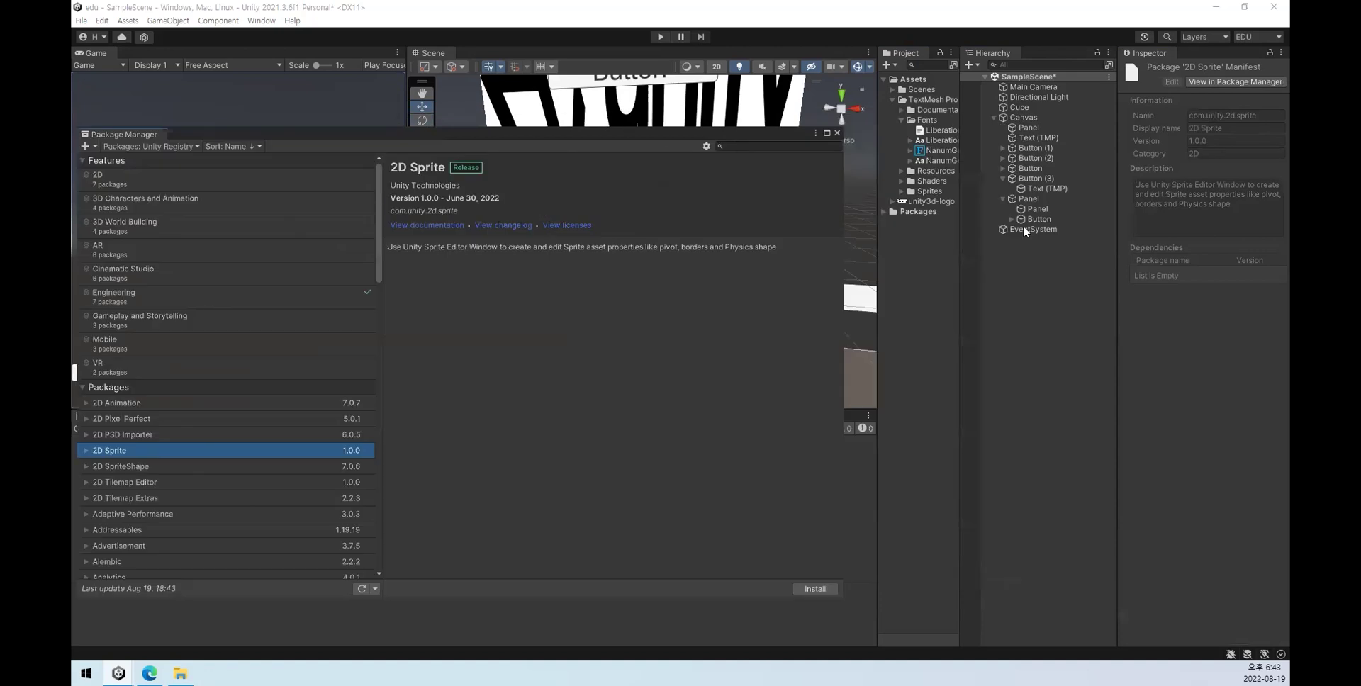
# Step: Retry opening the unity3d-logo texture in the Sprite Editor to read which package it requires
pyautogui.click(934, 201)
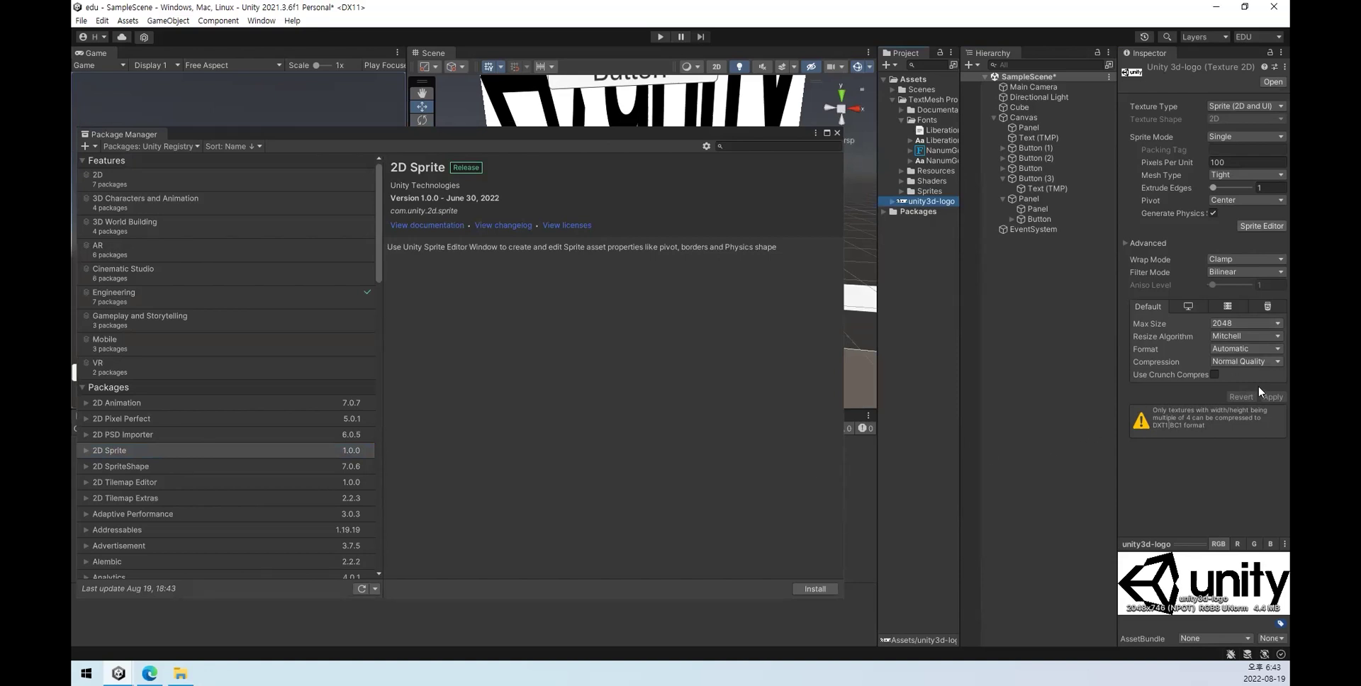
pyautogui.click(1258, 226)
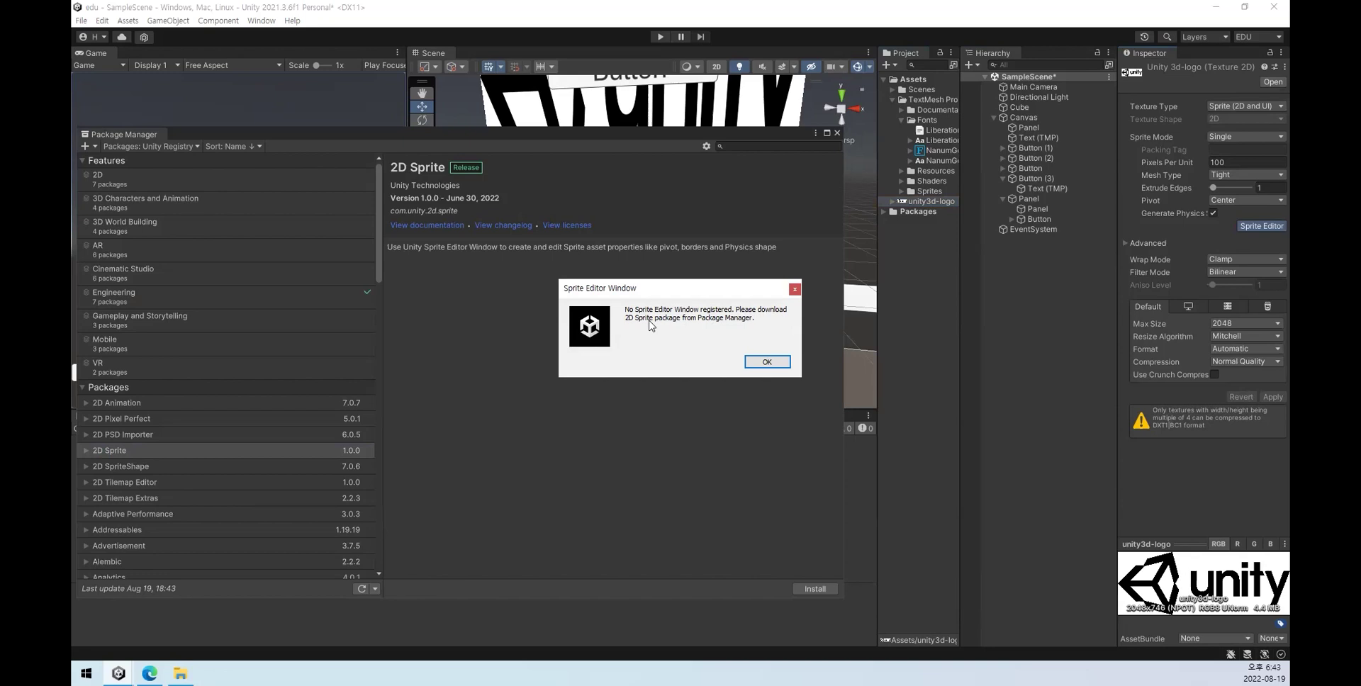
pyautogui.click(767, 362)
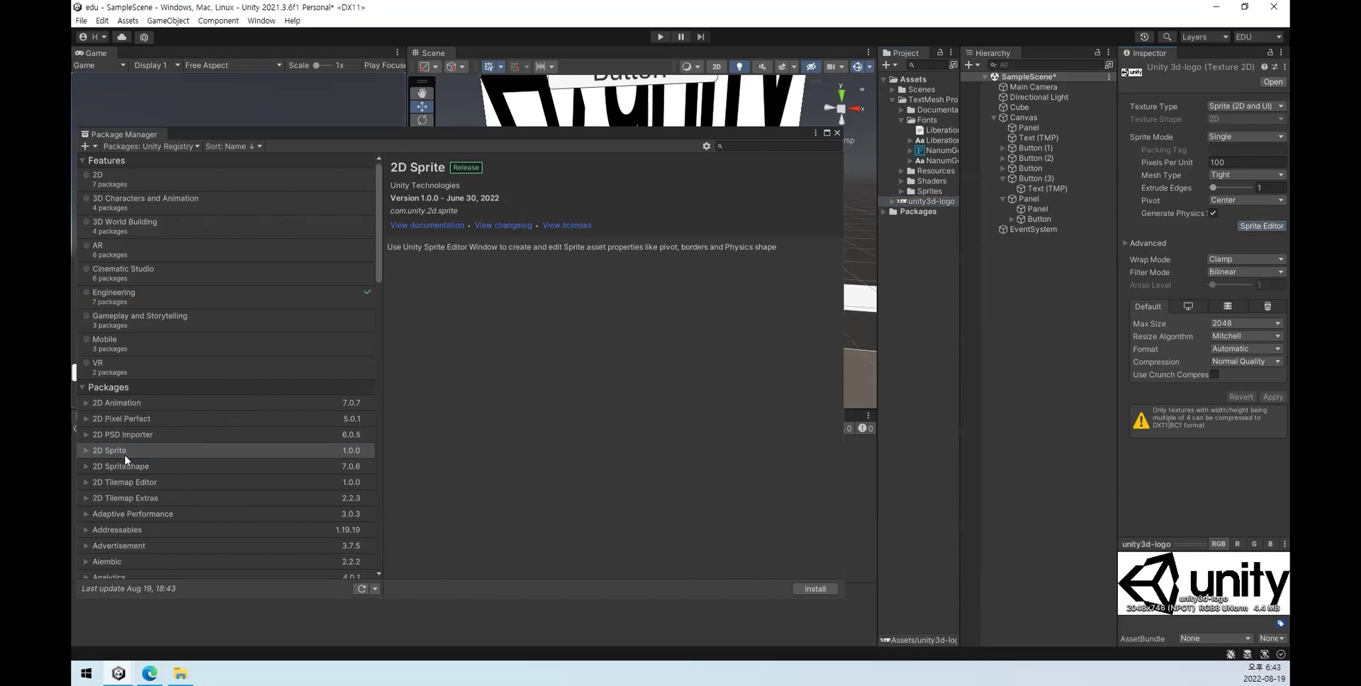
# Step: Install the 2D Sprite package and close the Package Manager
pyautogui.click(147, 451)
pyautogui.click(813, 592)
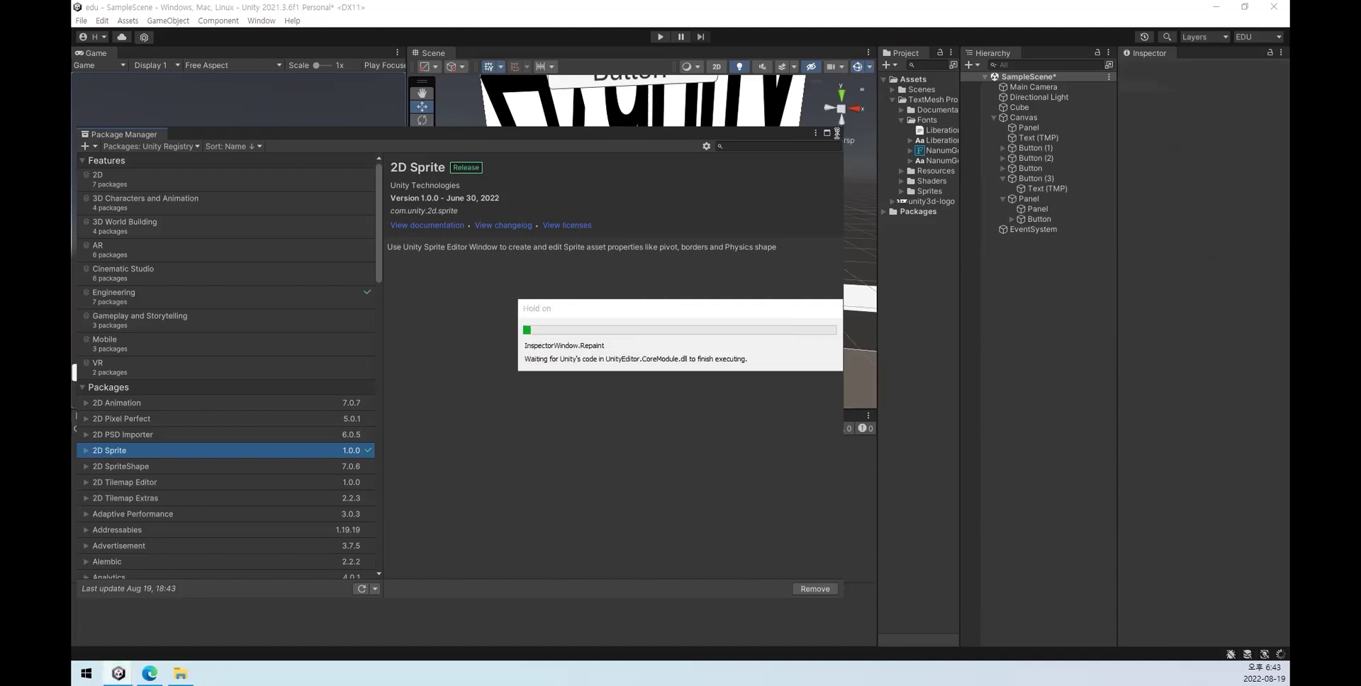
pyautogui.click(838, 133)
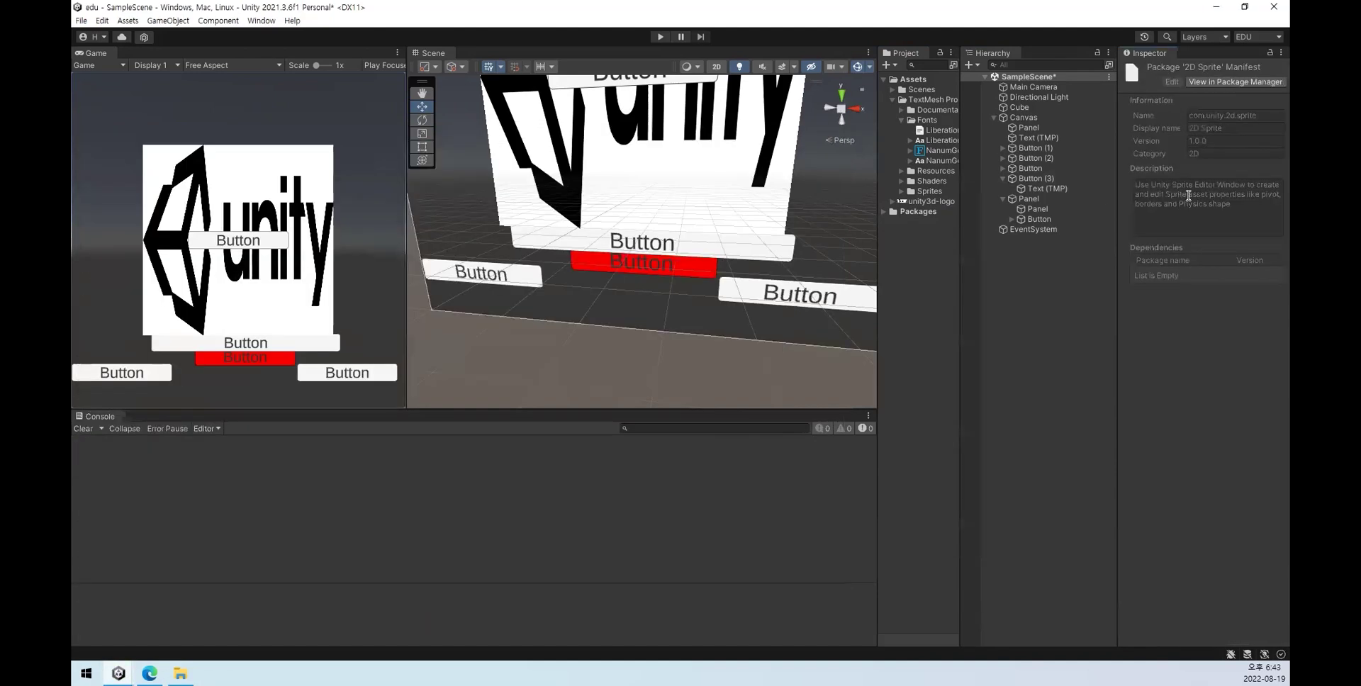
# Step: Open unity3d-logo in the Sprite Editor, widen the window, and review its Pivot Unit Mode and editor modes
pyautogui.click(933, 201)
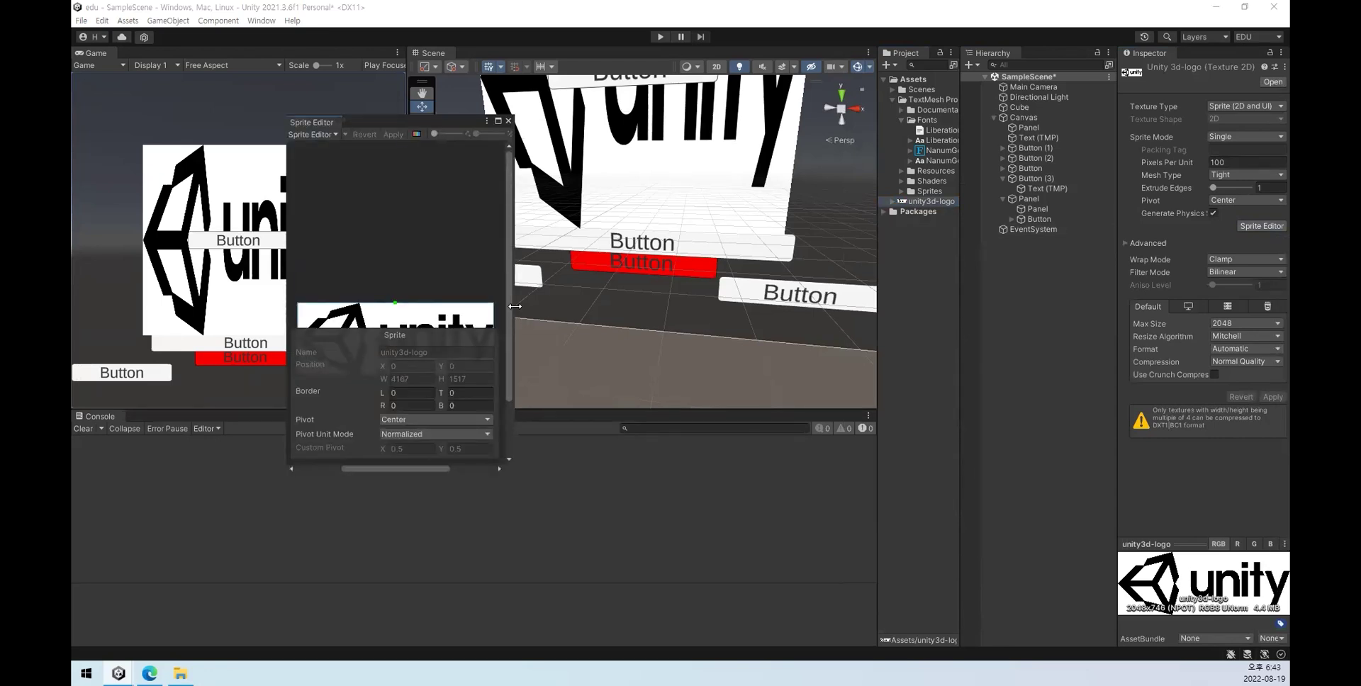
pyautogui.moveTo(515, 307); pyautogui.dragTo(901, 312)
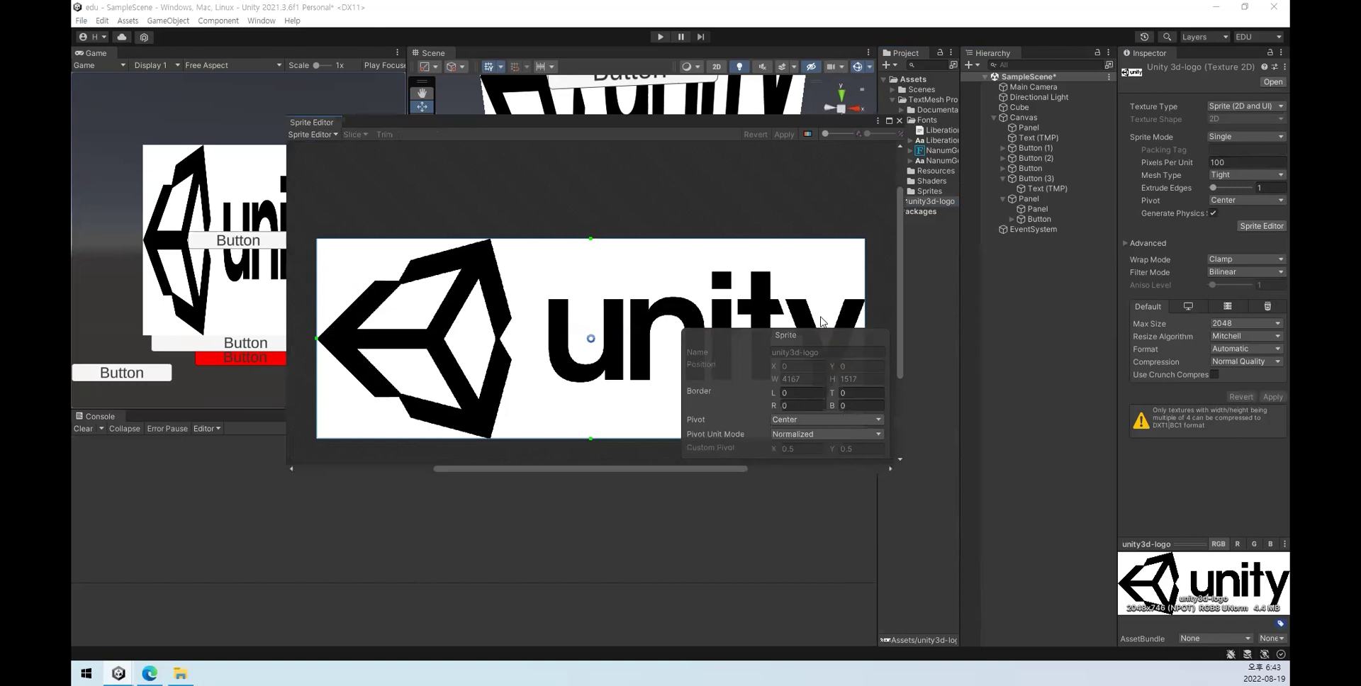
pyautogui.click(805, 427)
pyautogui.click(805, 429)
pyautogui.click(810, 434)
pyautogui.click(737, 440)
pyautogui.click(321, 134)
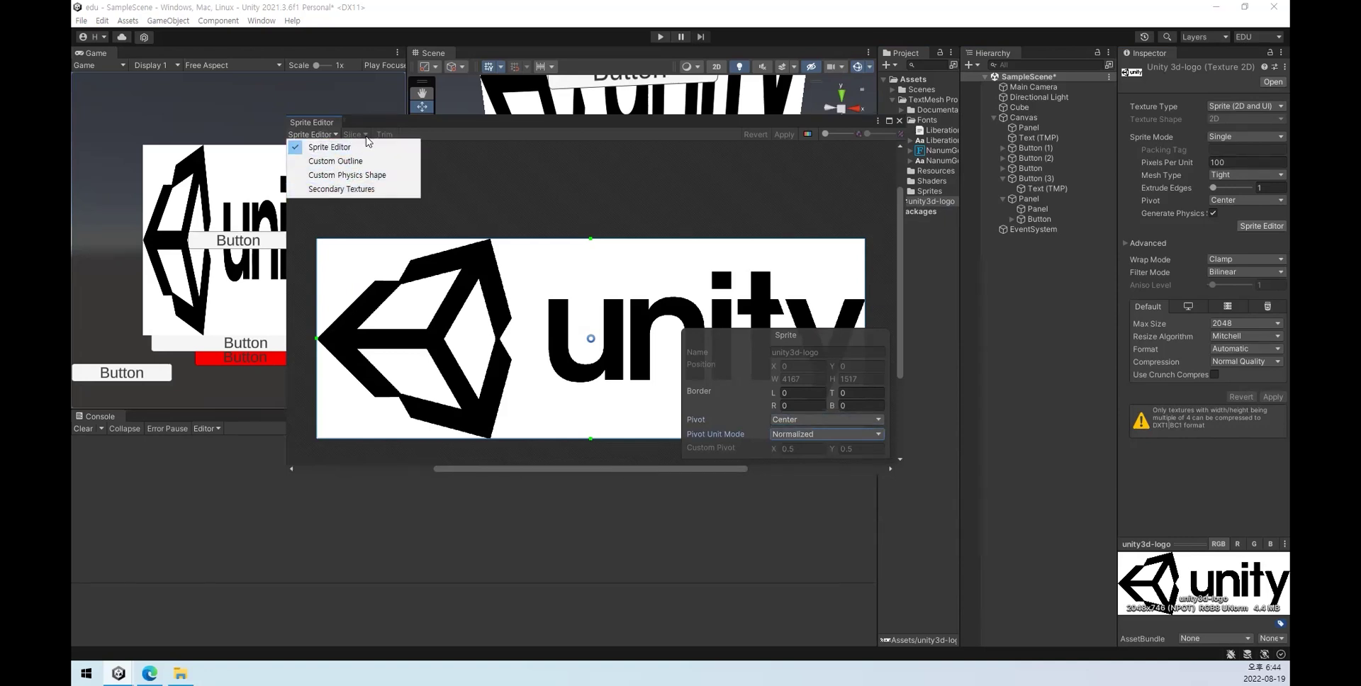
pyautogui.click(471, 125)
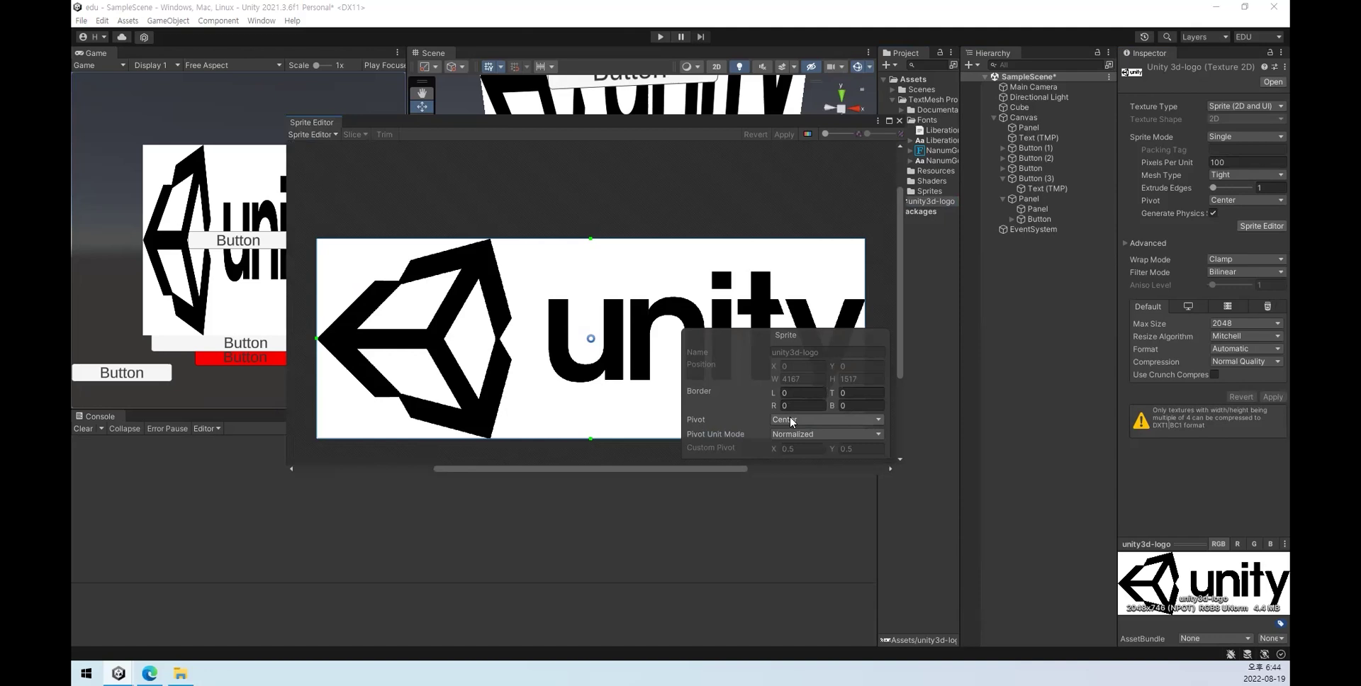
# Step: Set the unity3d-logo sprite's L, T, R and B borders to 50 each
pyautogui.click(798, 392)
pyautogui.write('10')
pyautogui.press('BackSpace')
pyautogui.press('BackSpace')
pyautogui.write('50')
pyautogui.press('Tab')
pyautogui.write('50')
pyautogui.press('Tab')
pyautogui.write('50')
pyautogui.press('Tab')
pyautogui.write('50')
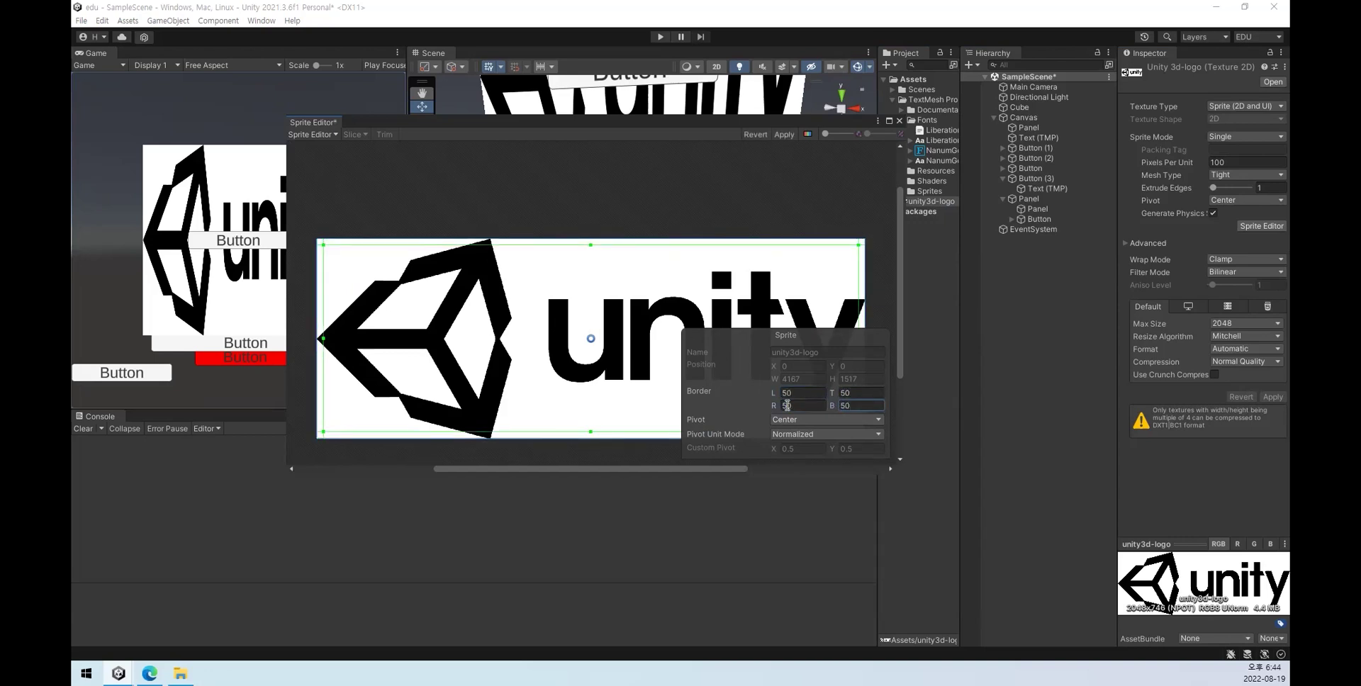
# Step: Enlarge the Sprite Editor window to show the whole logo and apply the border changes
pyautogui.moveTo(901, 366); pyautogui.dragTo(903, 428)
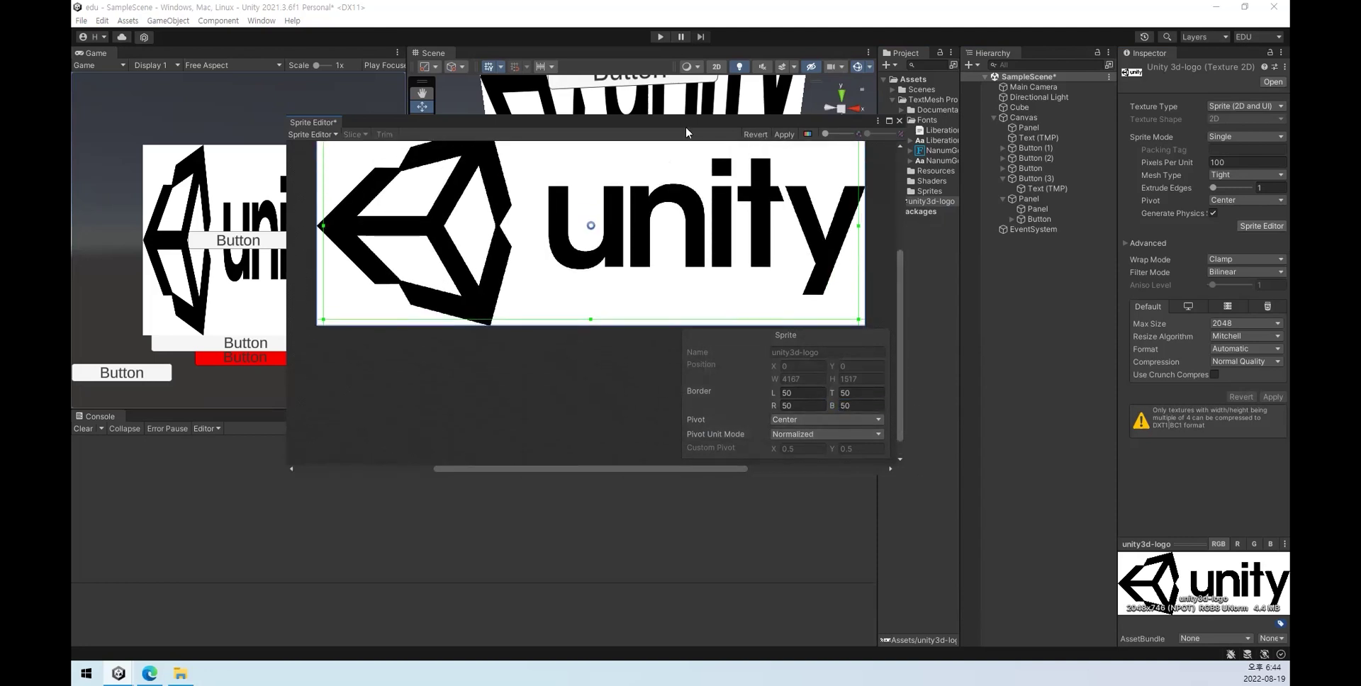
pyautogui.moveTo(671, 118); pyautogui.dragTo(670, 51)
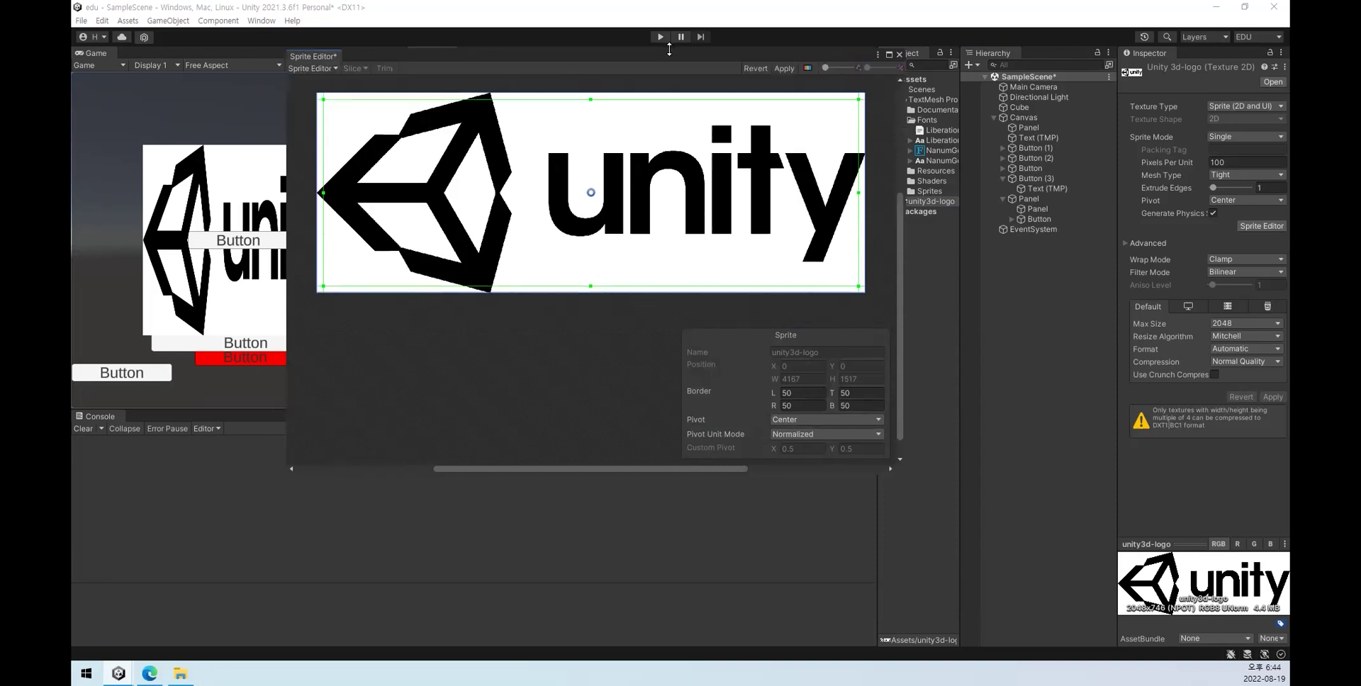
pyautogui.moveTo(905, 269); pyautogui.dragTo(954, 269)
pyautogui.click(831, 69)
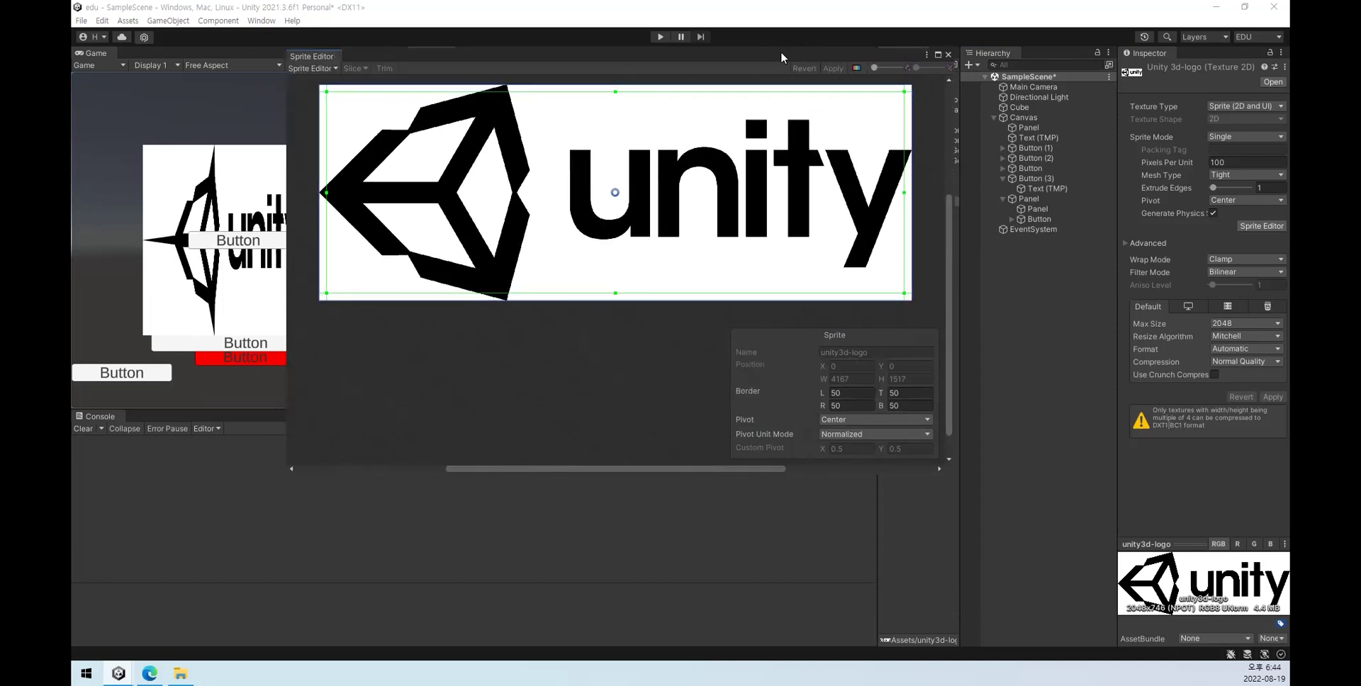
# Step: Close the Sprite Editor, try a higher Pixels Per Unit Multiplier on the inner logo Panel's Image, and reset it to 1
pyautogui.click(947, 55)
pyautogui.click(1031, 210)
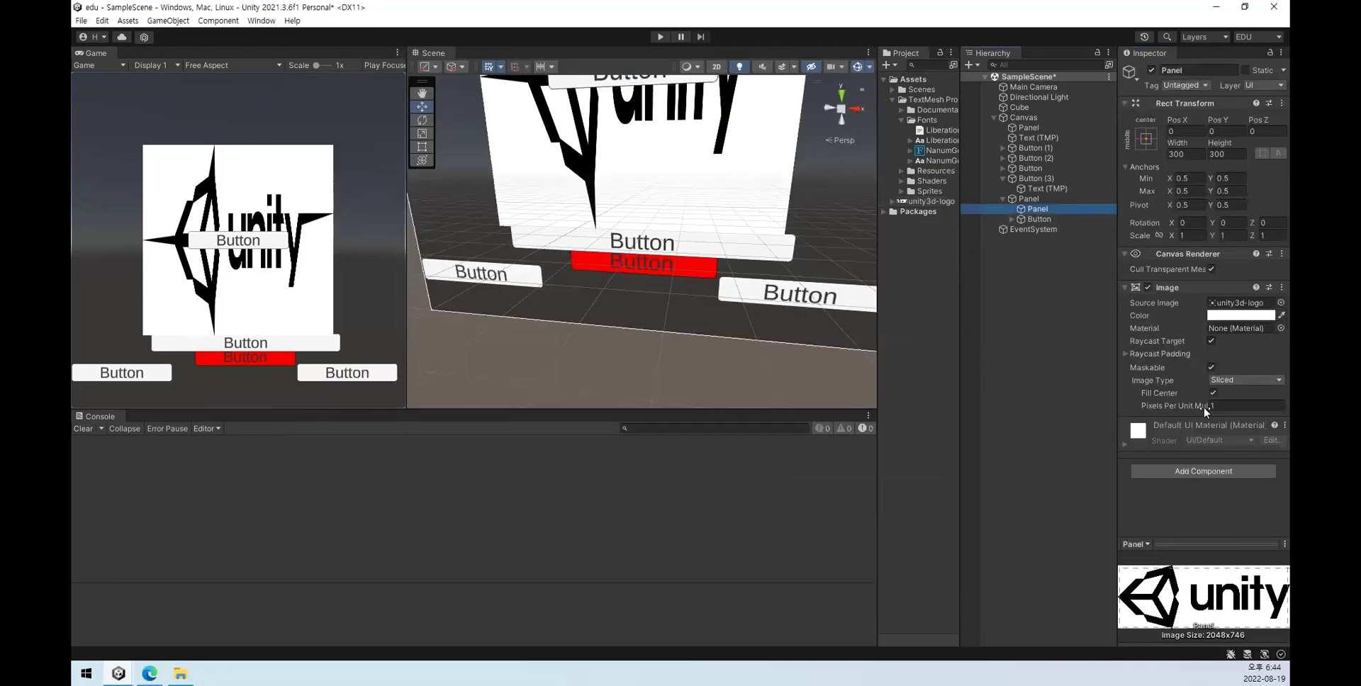
pyautogui.moveTo(1190, 407)
pyautogui.mouseDown()
pyautogui.moveTo(1177, 407)
pyautogui.moveTo(1203, 407)
pyautogui.mouseUp()
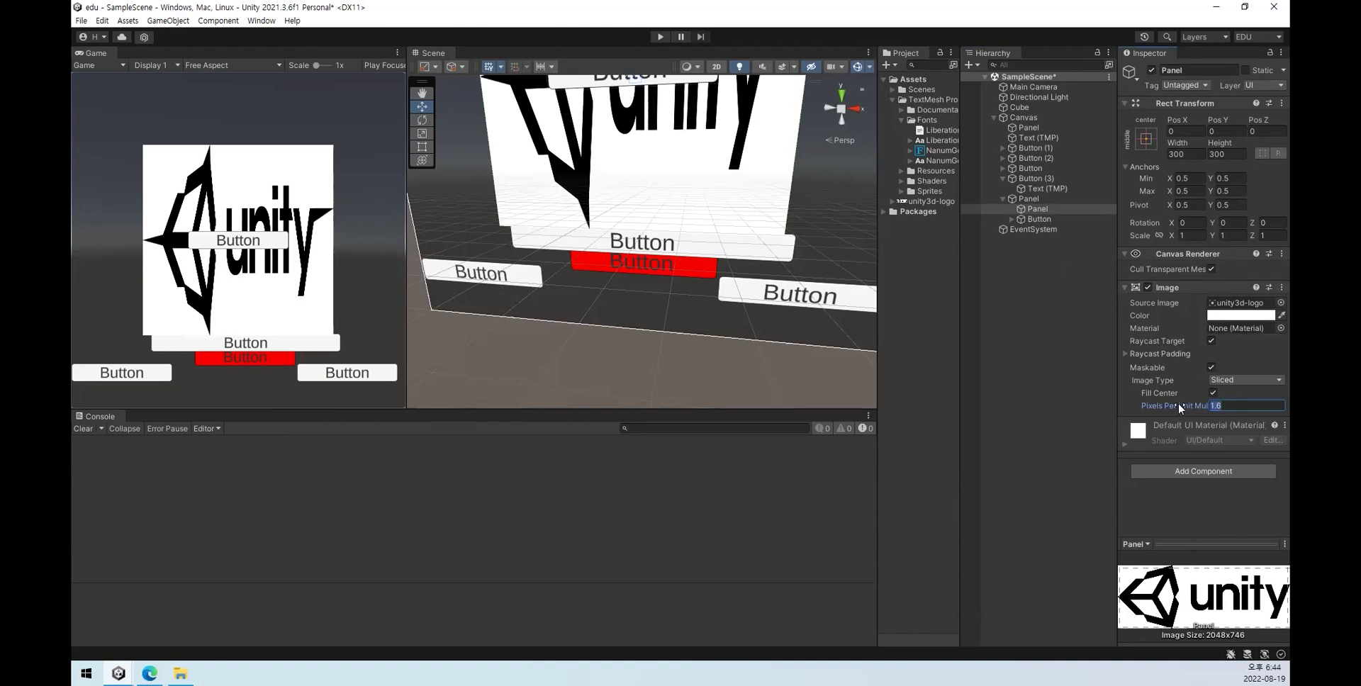
pyautogui.write('1')
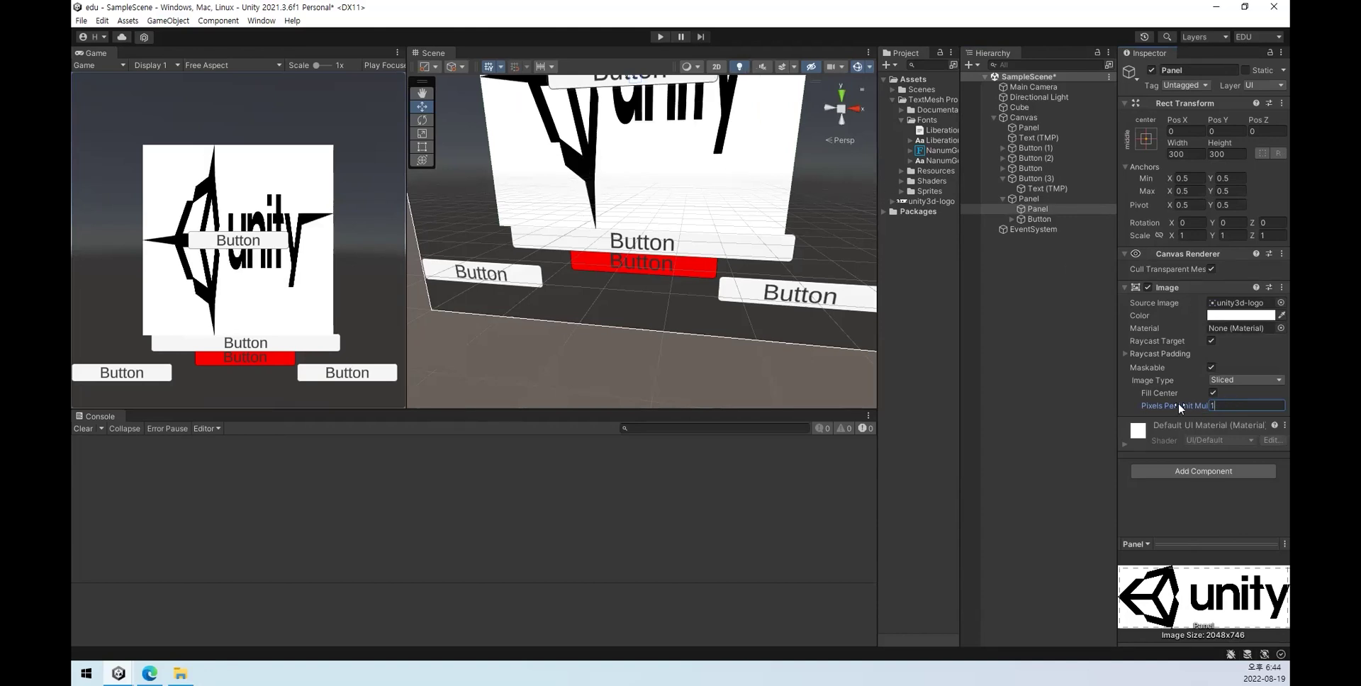
pyautogui.click(1225, 381)
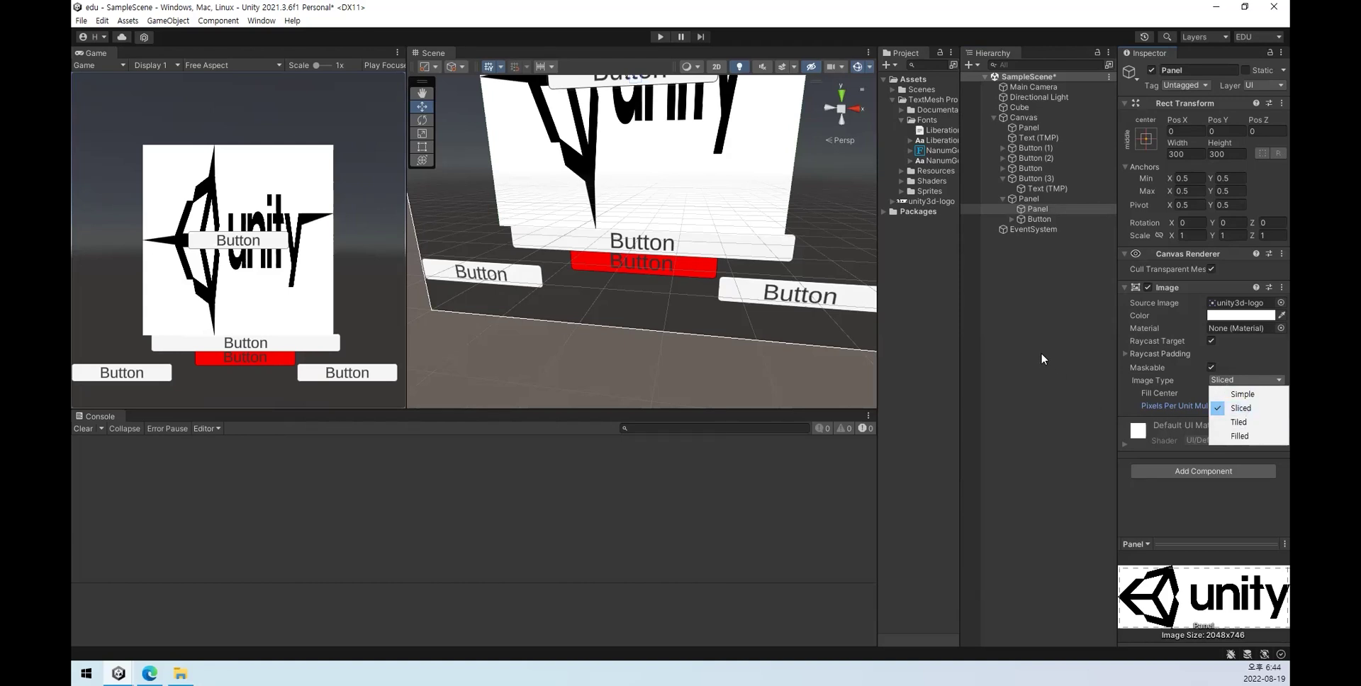
pyautogui.click(1226, 457)
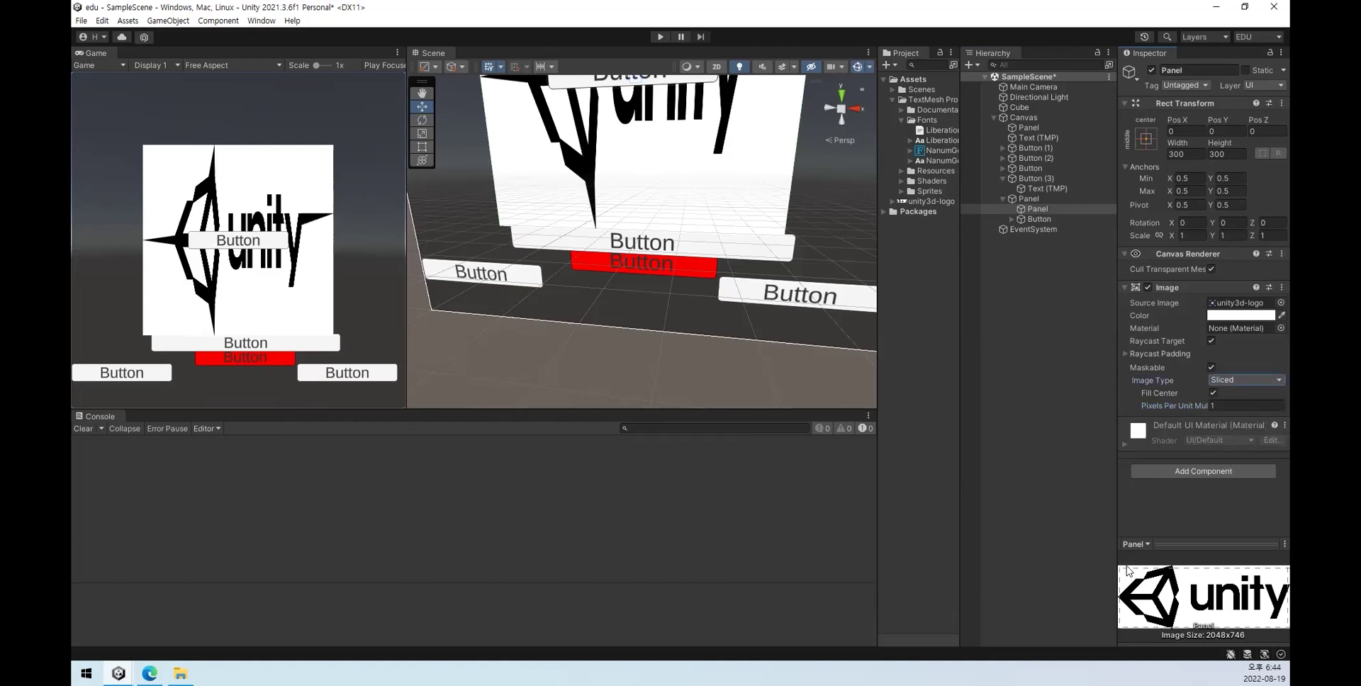
# Step: Switch the logo Panel's Image Type to Tiled and vary its Pixels Per Unit Multiplier
pyautogui.click(1237, 383)
pyautogui.click(1245, 423)
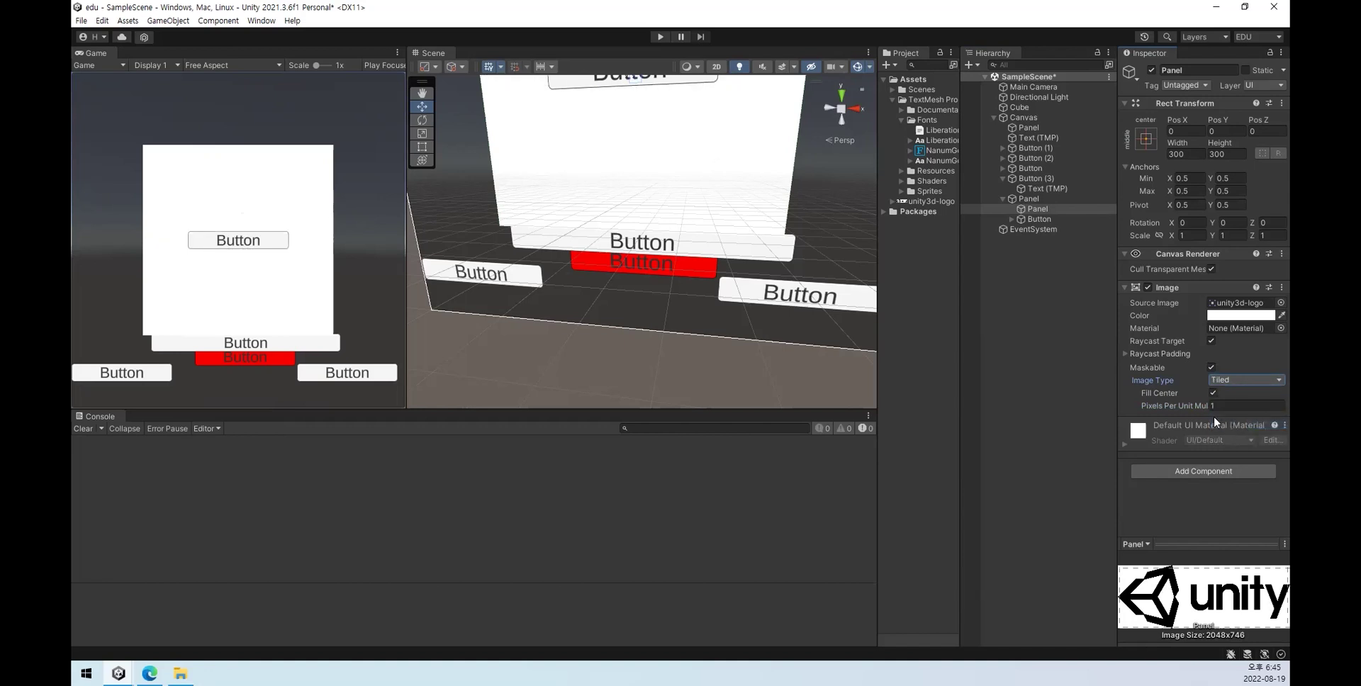
pyautogui.moveTo(1174, 406); pyautogui.dragTo(100, 435)
# Step: Set the logo Panel's Image Type to Filled and try out its Fill Amount
pyautogui.click(1247, 380)
pyautogui.click(1242, 441)
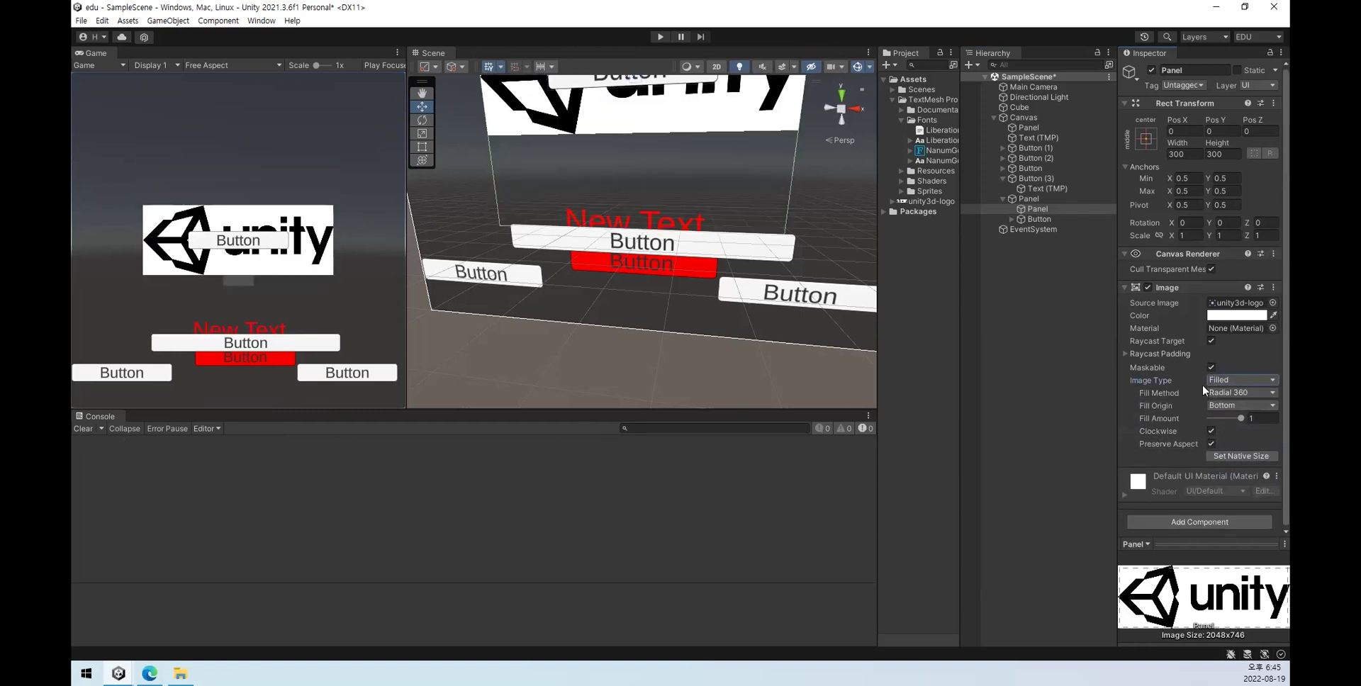
pyautogui.press('f')
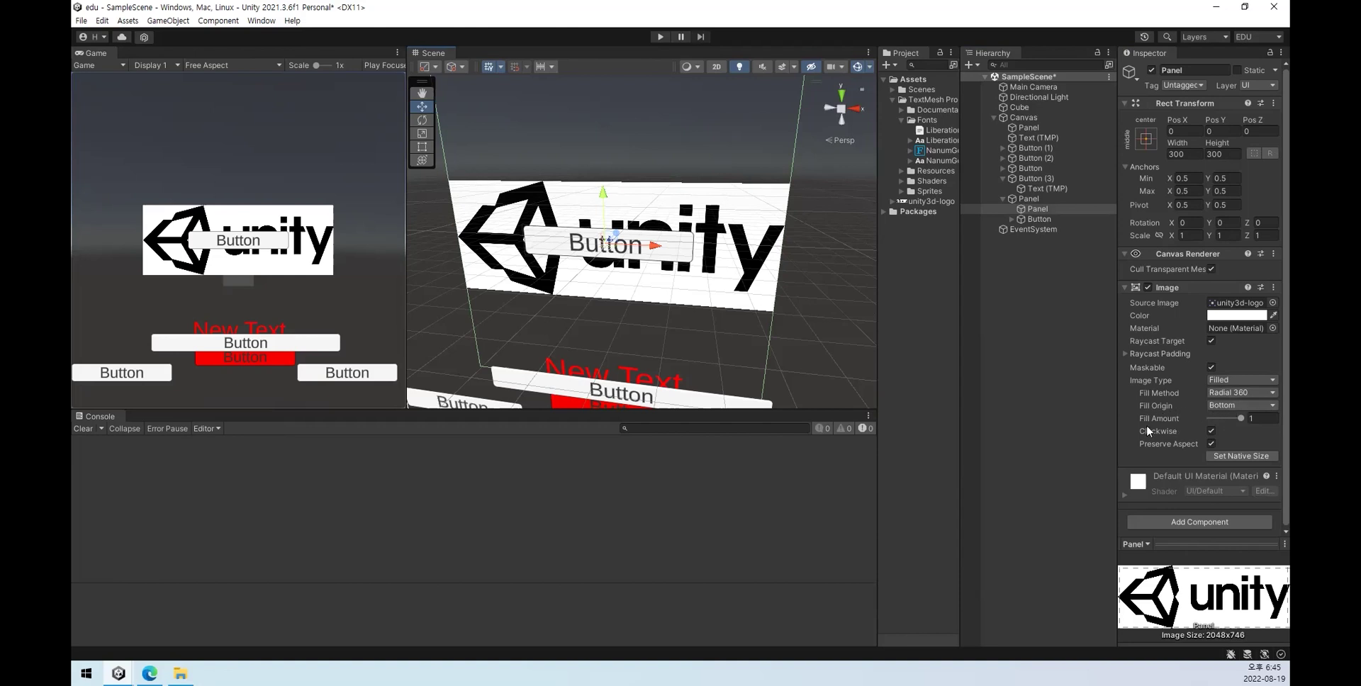
pyautogui.moveTo(1239, 418)
pyautogui.mouseDown()
pyautogui.moveTo(1209, 421)
pyautogui.moveTo(1251, 428)
pyautogui.mouseUp()
# Step: Duplicate the inner logo Panel and move the Button beside it under Button (3) in the hierarchy
pyautogui.click(1046, 212)
pyautogui.hotkey('ctrl', 'd')
pyautogui.moveTo(1039, 229); pyautogui.dragTo(1051, 196)
# Step: Open the color picker for the inner logo Panel's Image component
pyautogui.click(1045, 220)
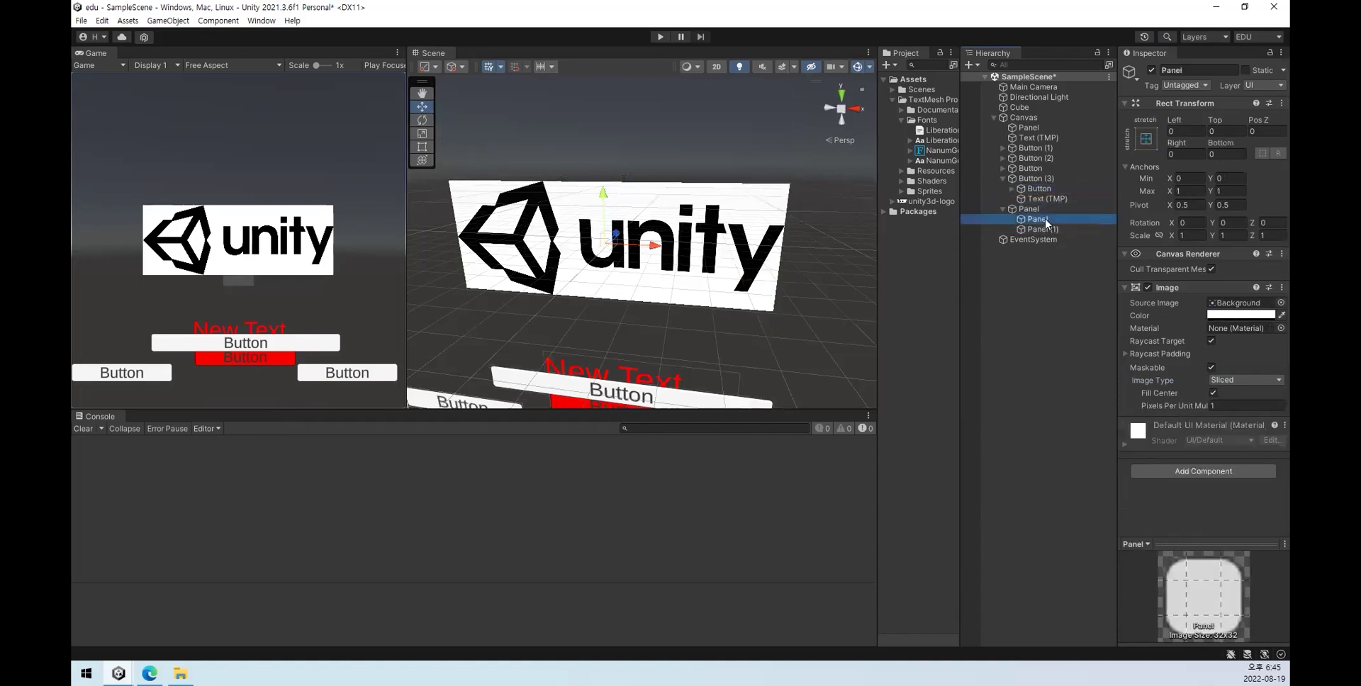
pyautogui.click(1234, 316)
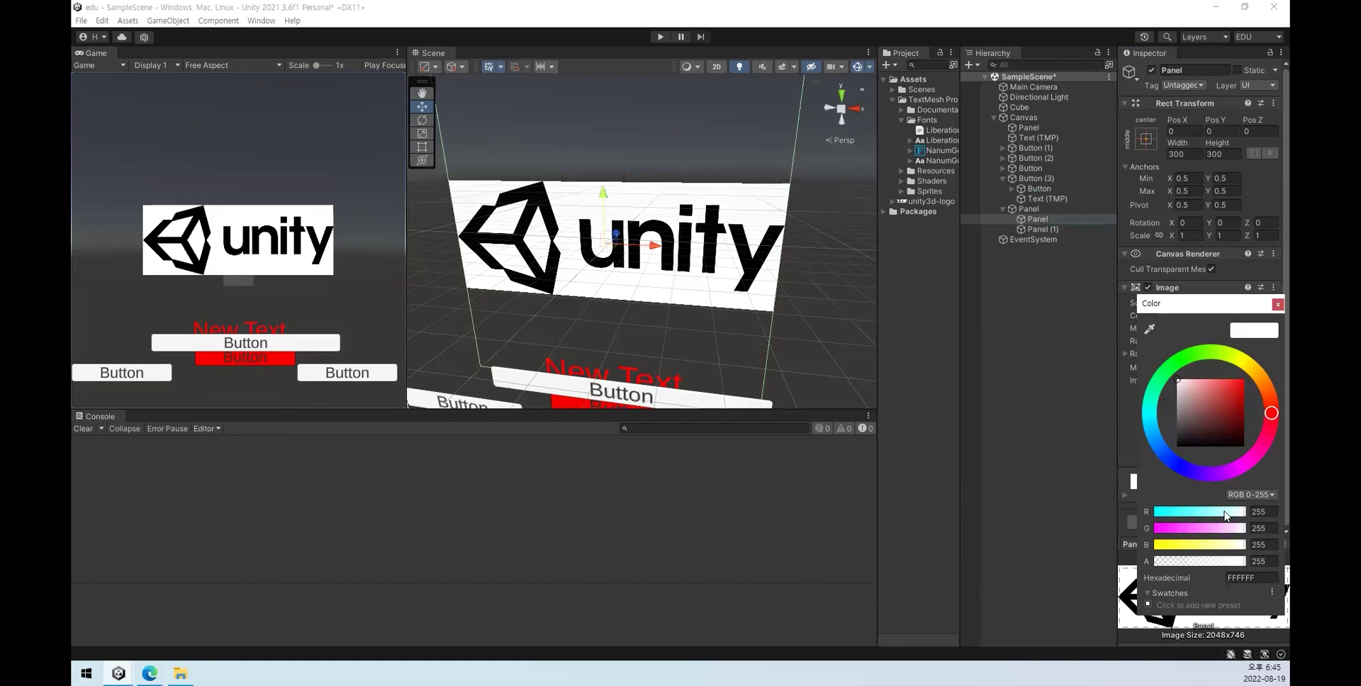
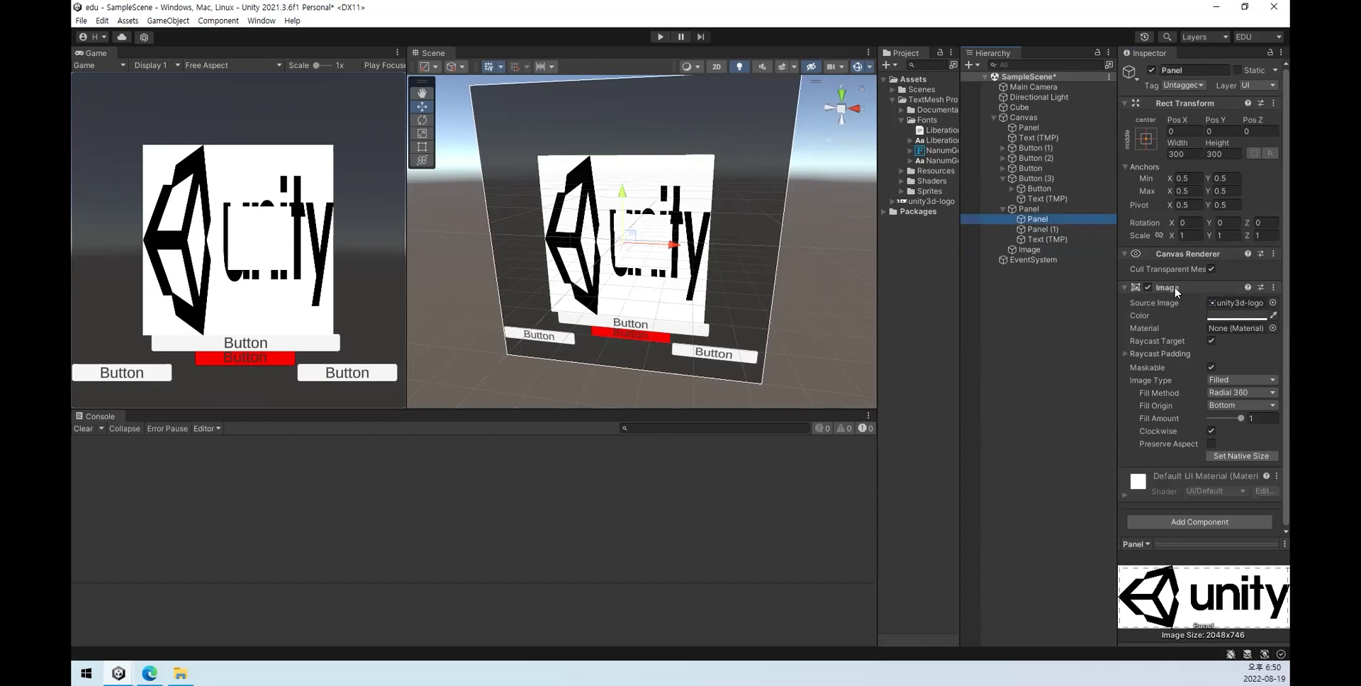
# Step: Compare the component settings of the Image object with those of the inner logo Panel
pyautogui.click(1029, 249)
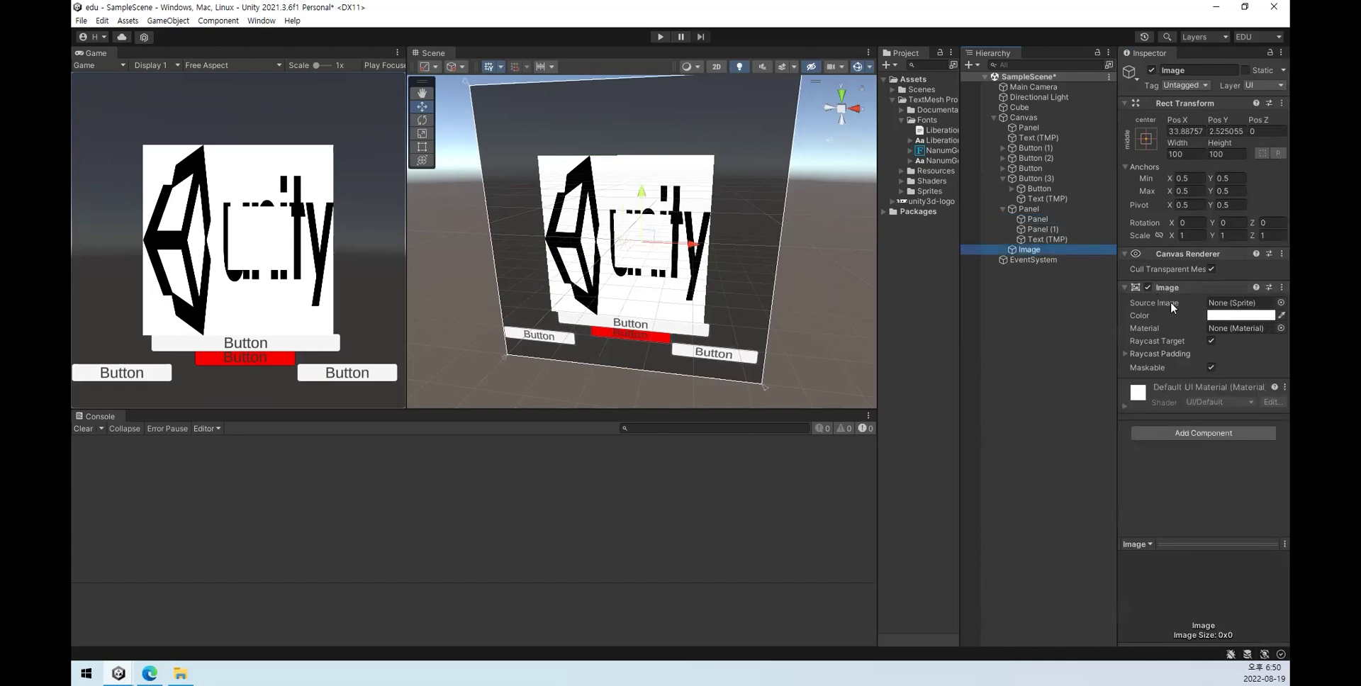
pyautogui.click(1049, 218)
pyautogui.click(1049, 253)
pyautogui.click(1060, 219)
pyautogui.click(1053, 249)
pyautogui.click(1061, 221)
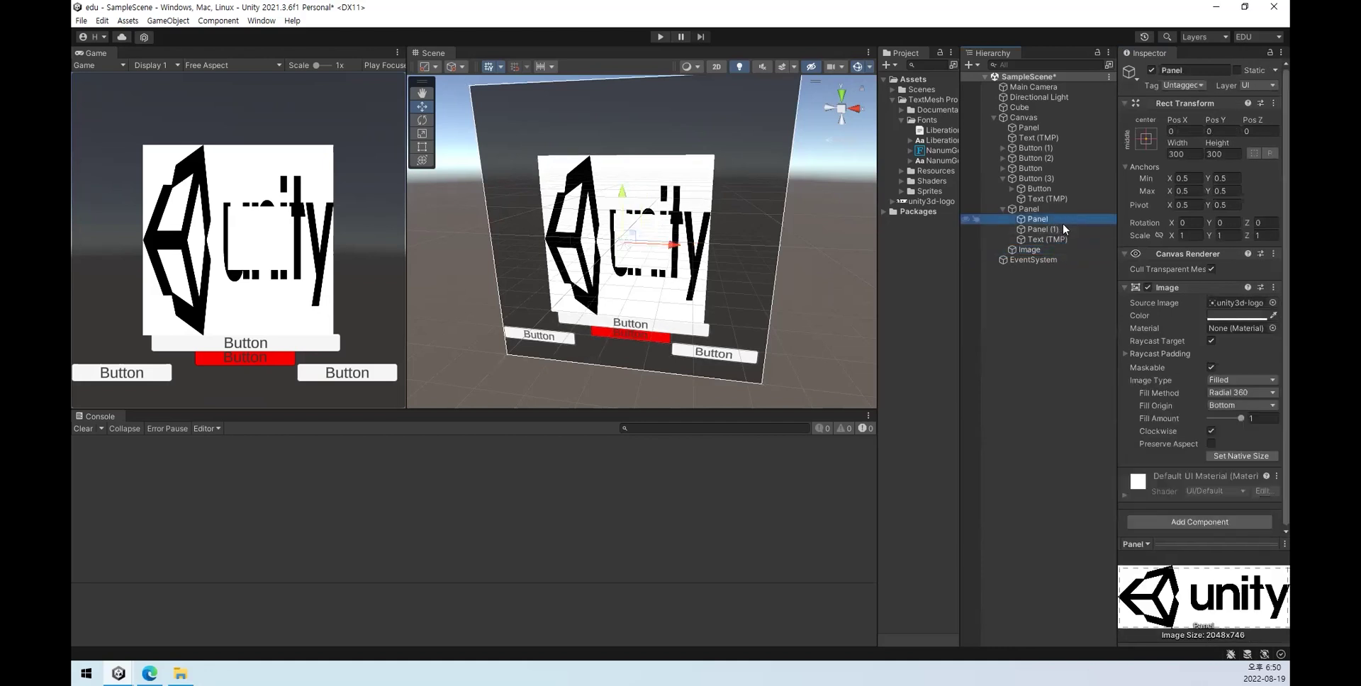
# Step: Apply the stretch-stretch anchor preset to the inner logo Panel so it fills its parent in both directions
pyautogui.click(1146, 138)
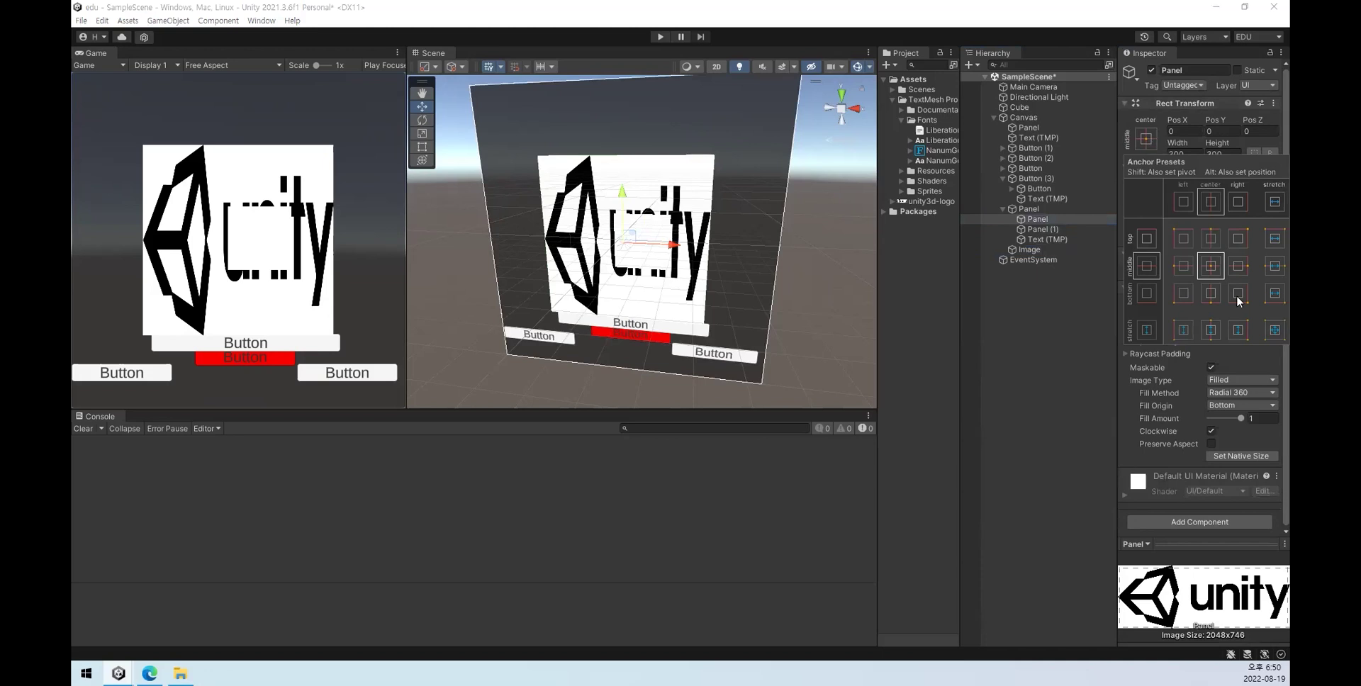
pyautogui.click(1273, 327)
pyautogui.click(1042, 250)
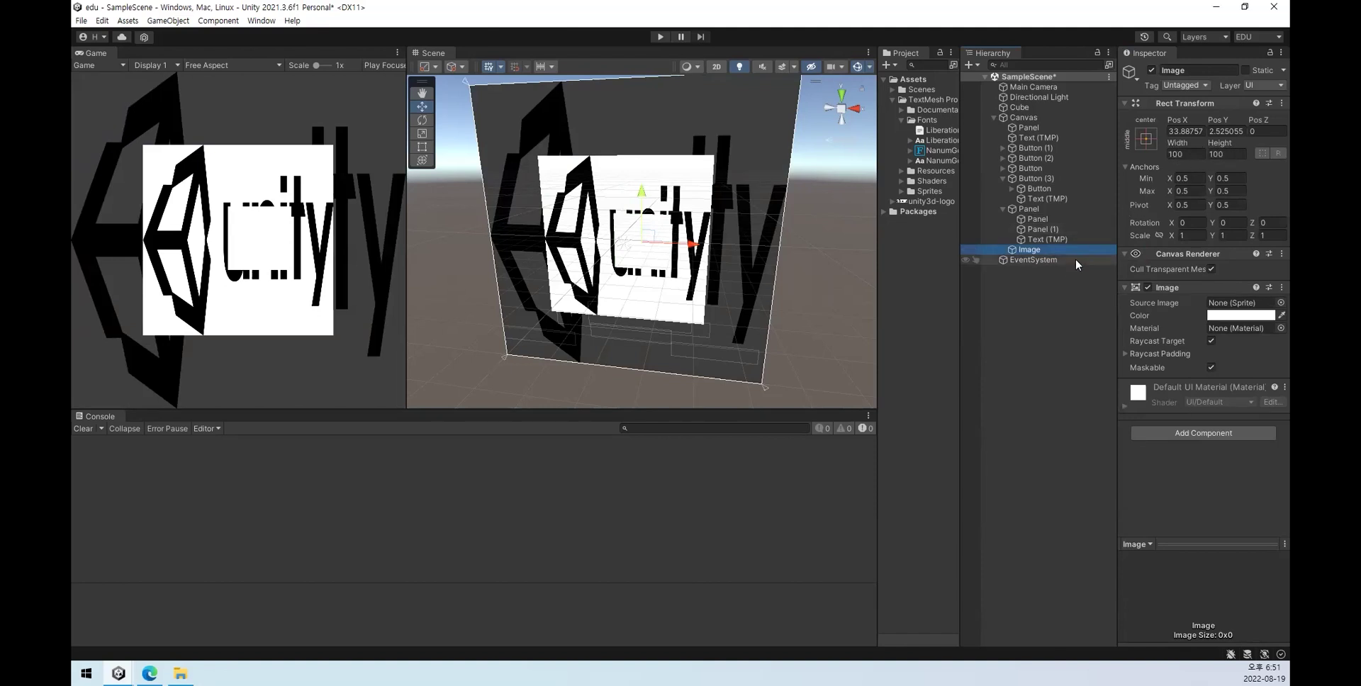
# Step: Add a new UI Panel and a new UI Image to the Canvas
pyautogui.rightClick(1032, 323)
pyautogui.moveTo(1102, 572)
pyautogui.click(971, 424)
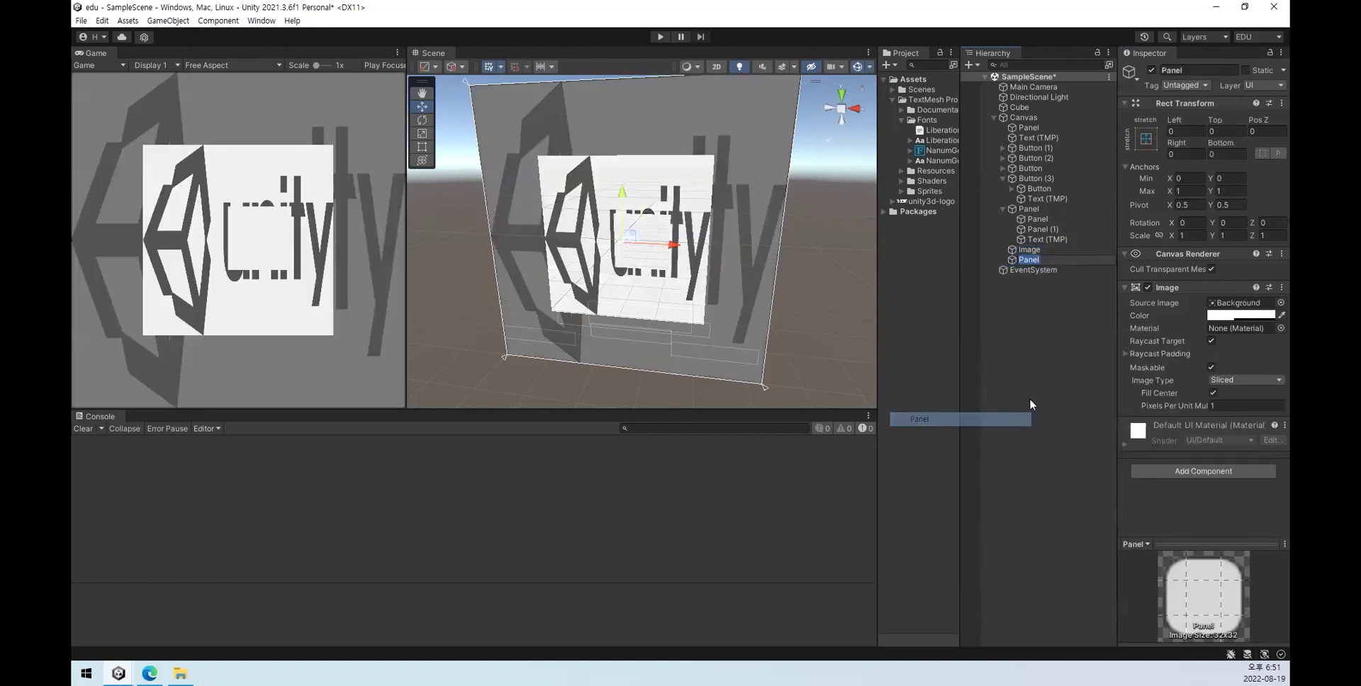
pyautogui.rightClick(1082, 428)
pyautogui.moveTo(1073, 324)
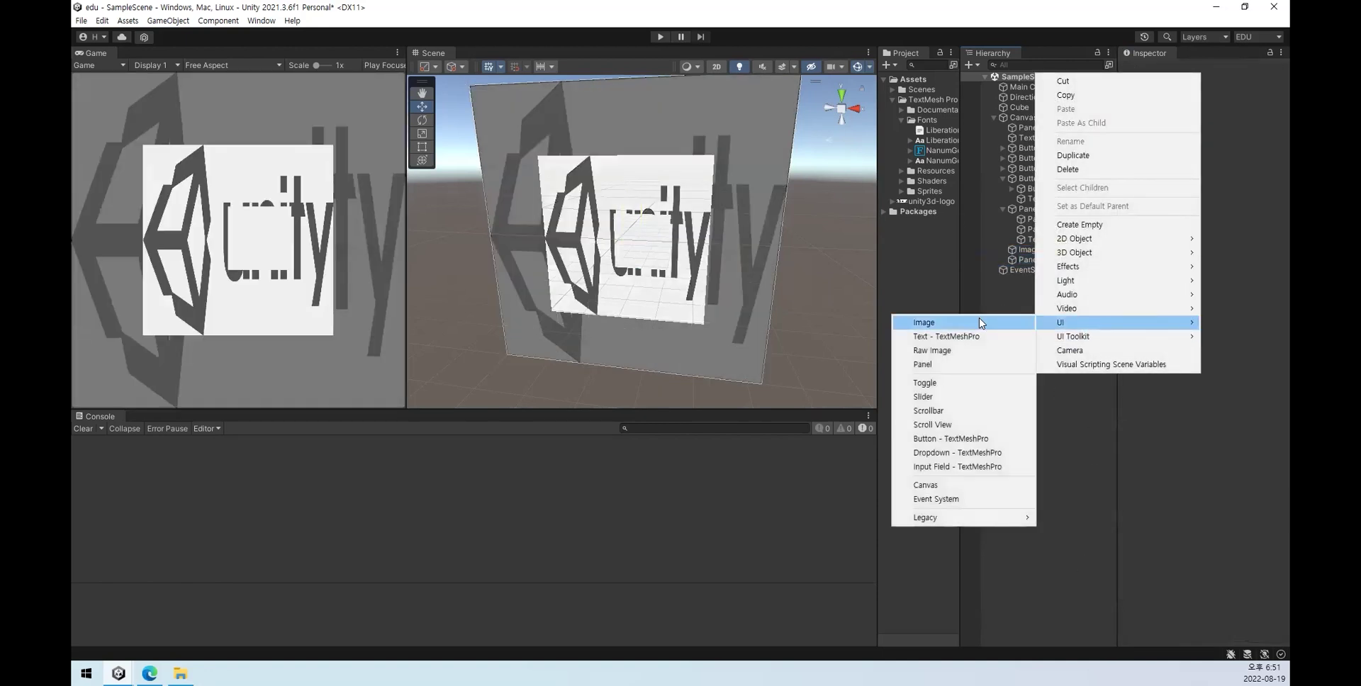
pyautogui.click(923, 323)
# Step: Compare the default Rect Transform and Image settings of the new Panel and the new Image
pyautogui.click(1036, 261)
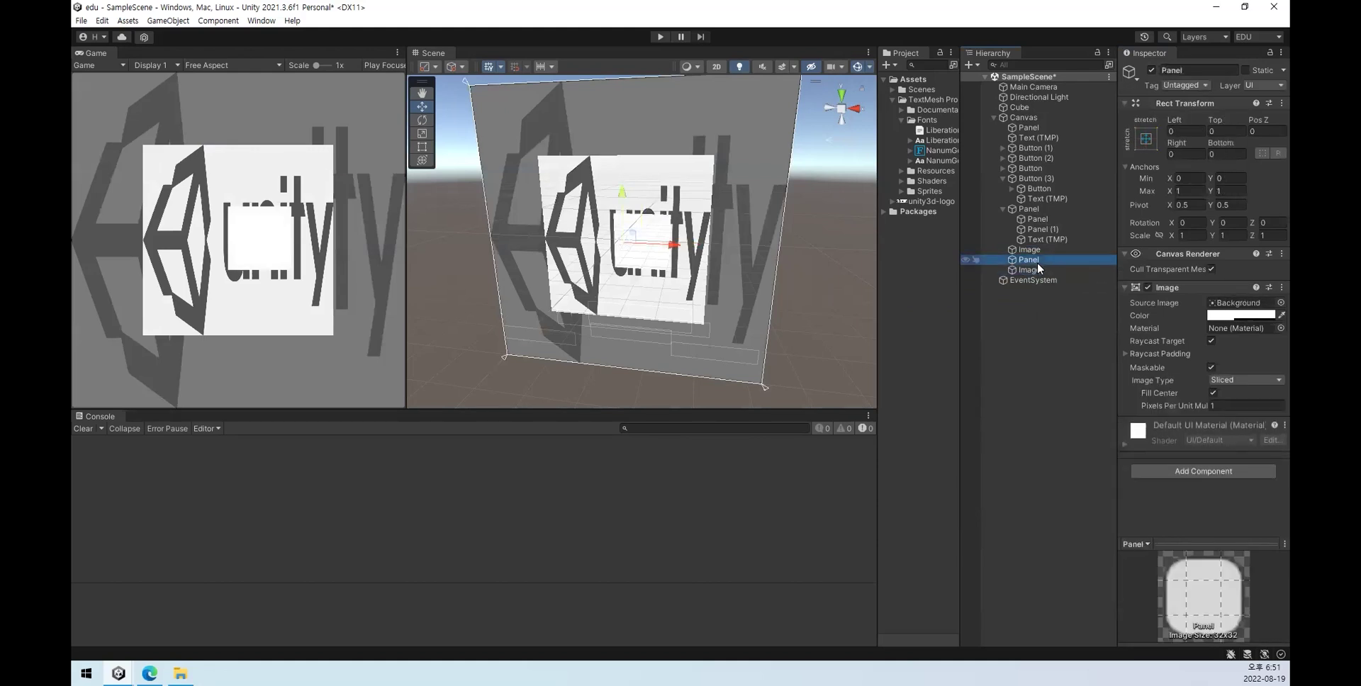
pyautogui.press('Down')
pyautogui.press('Down')
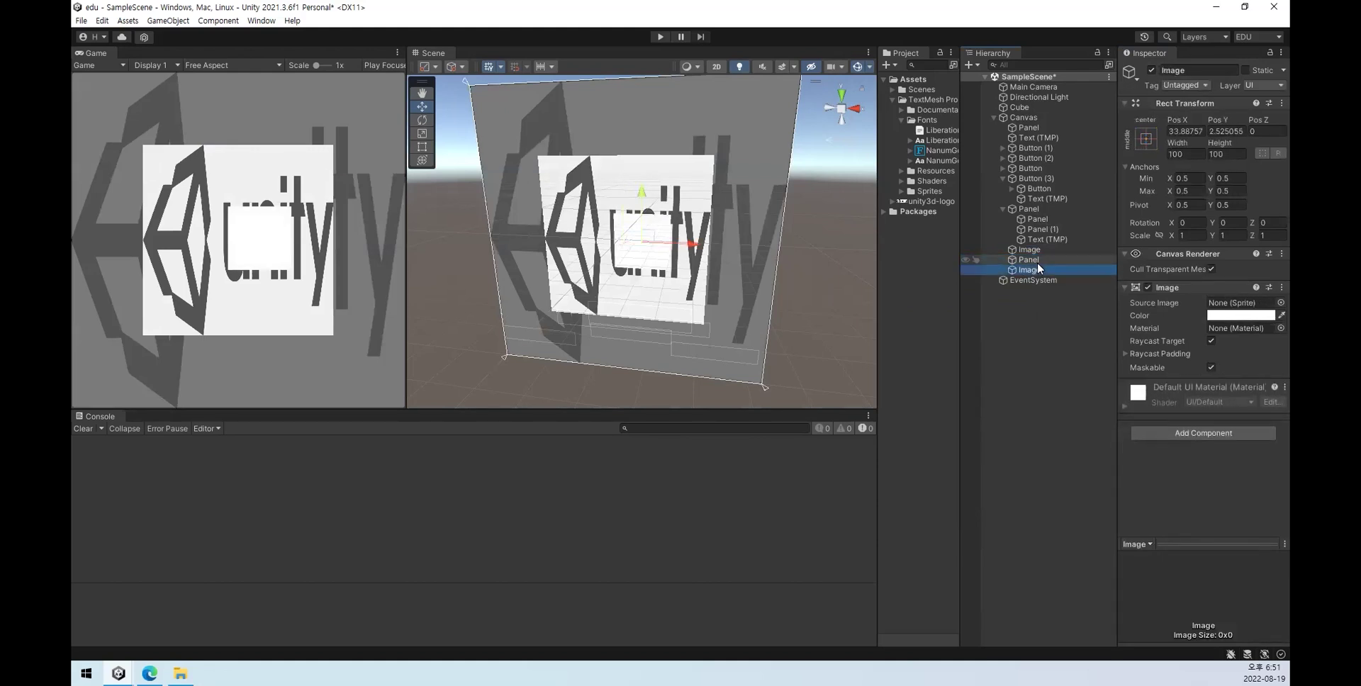
pyautogui.click(1036, 263)
# Step: Add a UI Toggle to the Canvas and move it up above the inner panel to about Pos Y 189
pyautogui.rightClick(1053, 353)
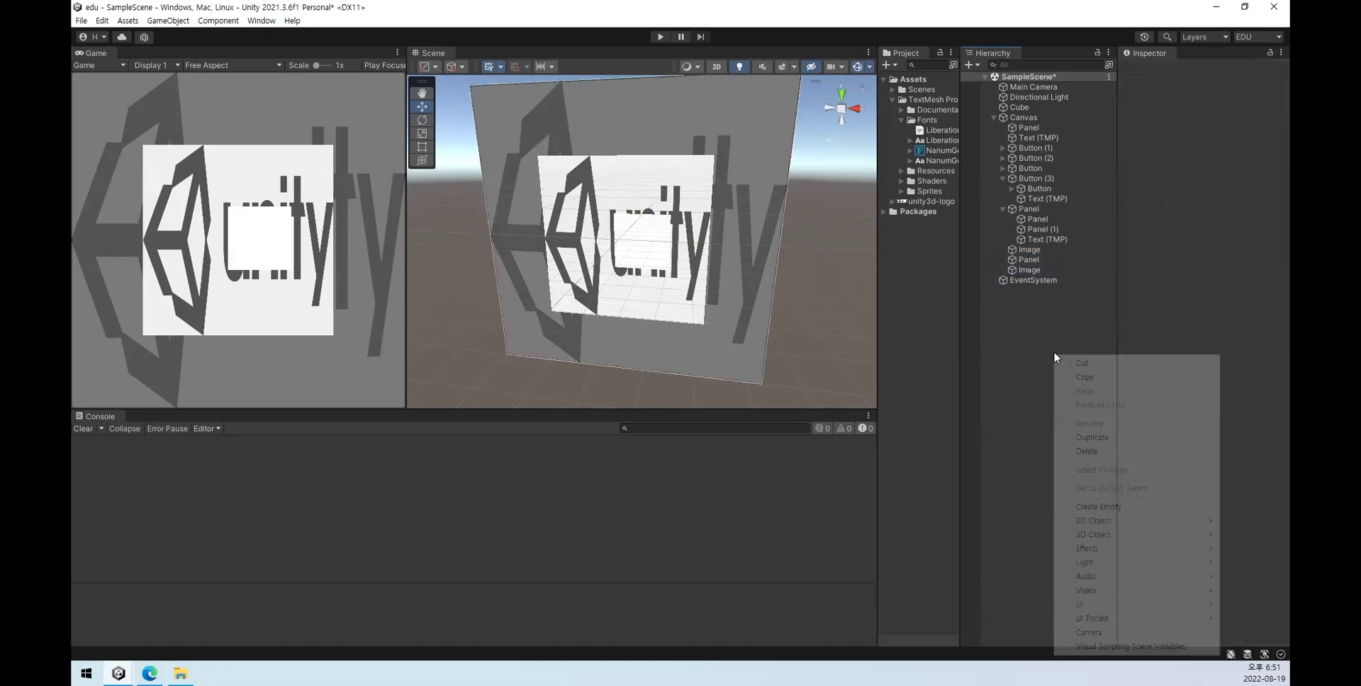
pyautogui.moveTo(1116, 611)
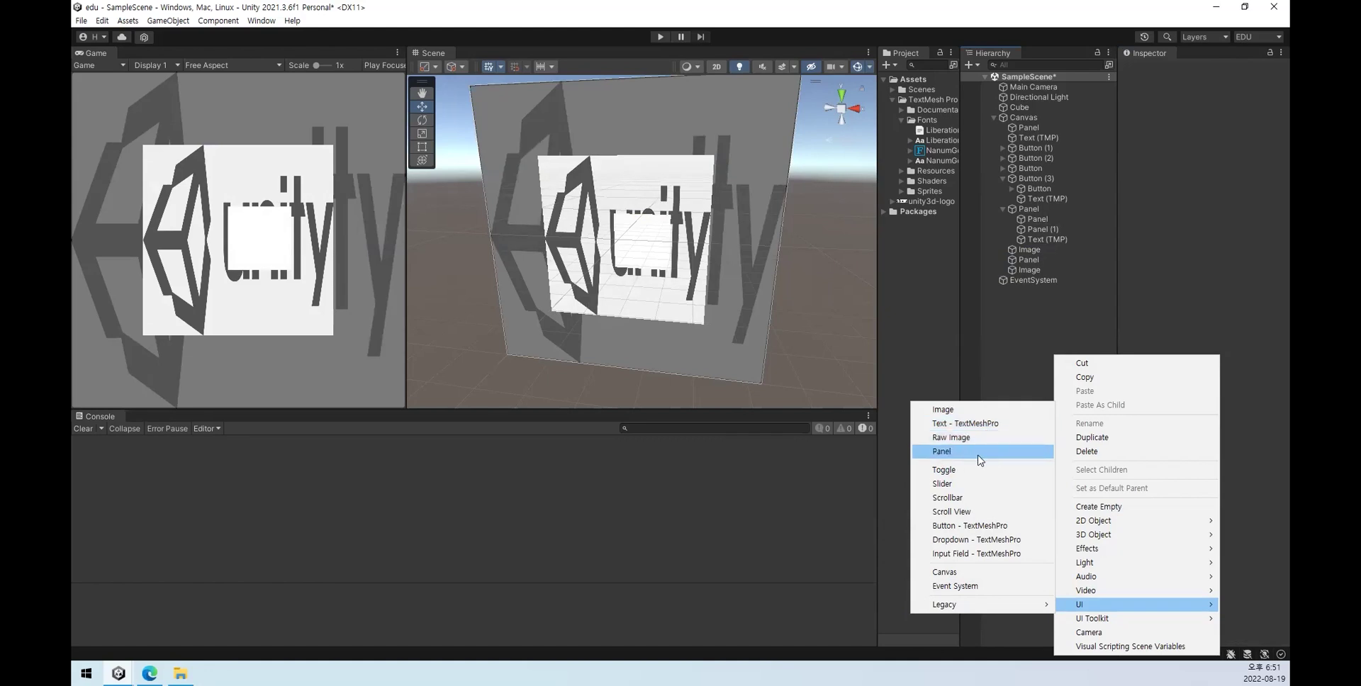
pyautogui.click(979, 469)
pyautogui.doubleClick(1027, 282)
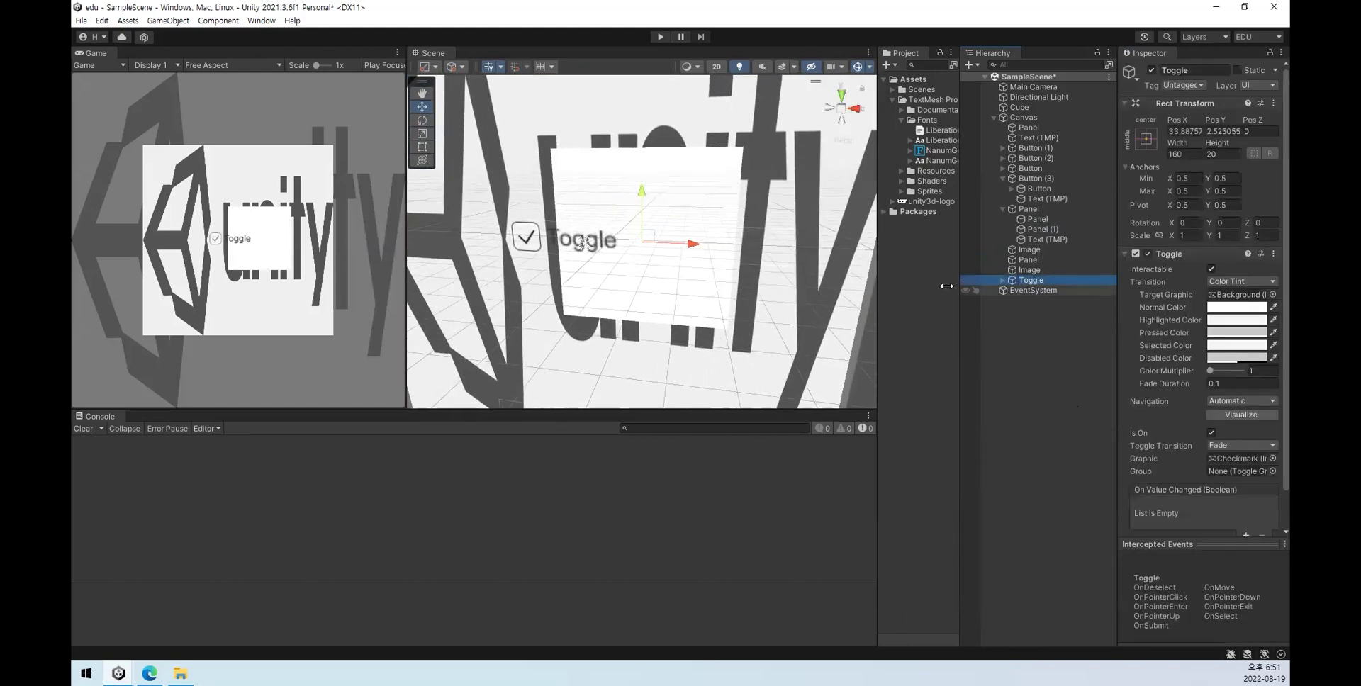
pyautogui.moveTo(651, 202); pyautogui.dragTo(634, 75)
pyautogui.scroll(-4, 638, 187)
pyautogui.scroll(-2, 631, 142)
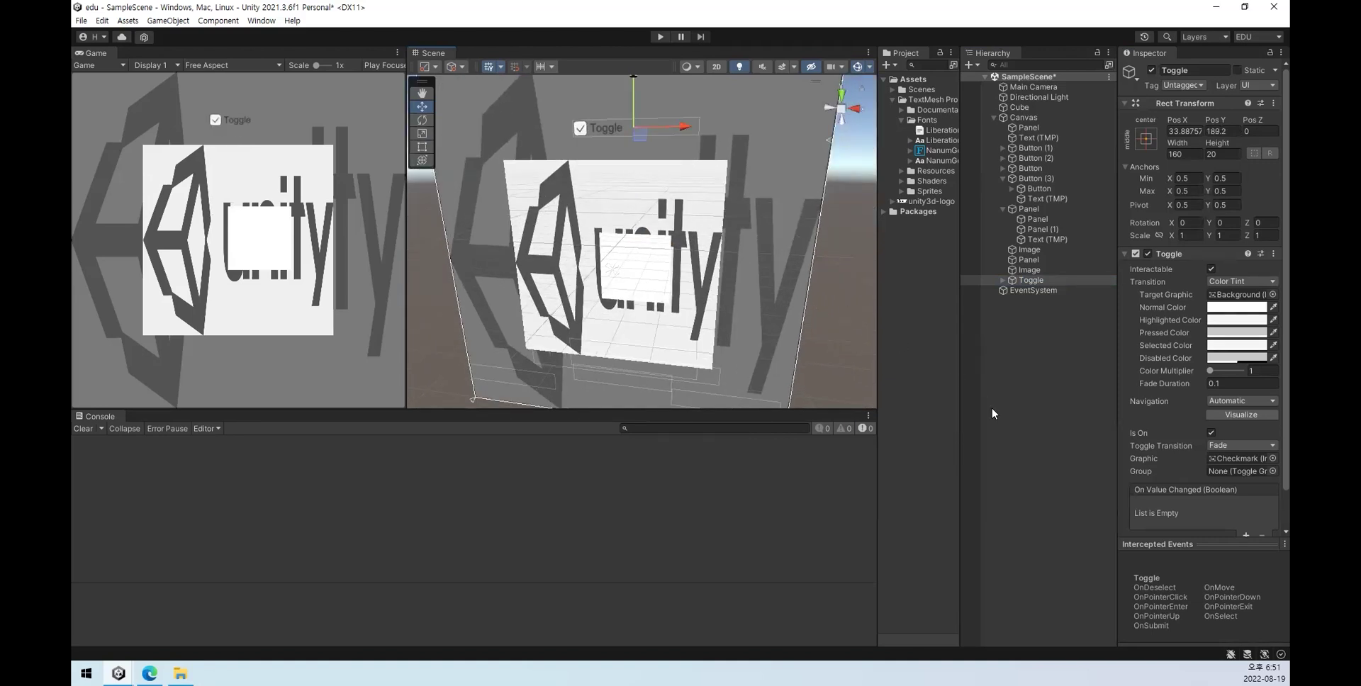
# Step: Add a UI Slider to the Canvas and move it up just below the Toggle, to about Pos Y 165
pyautogui.rightClick(1033, 420)
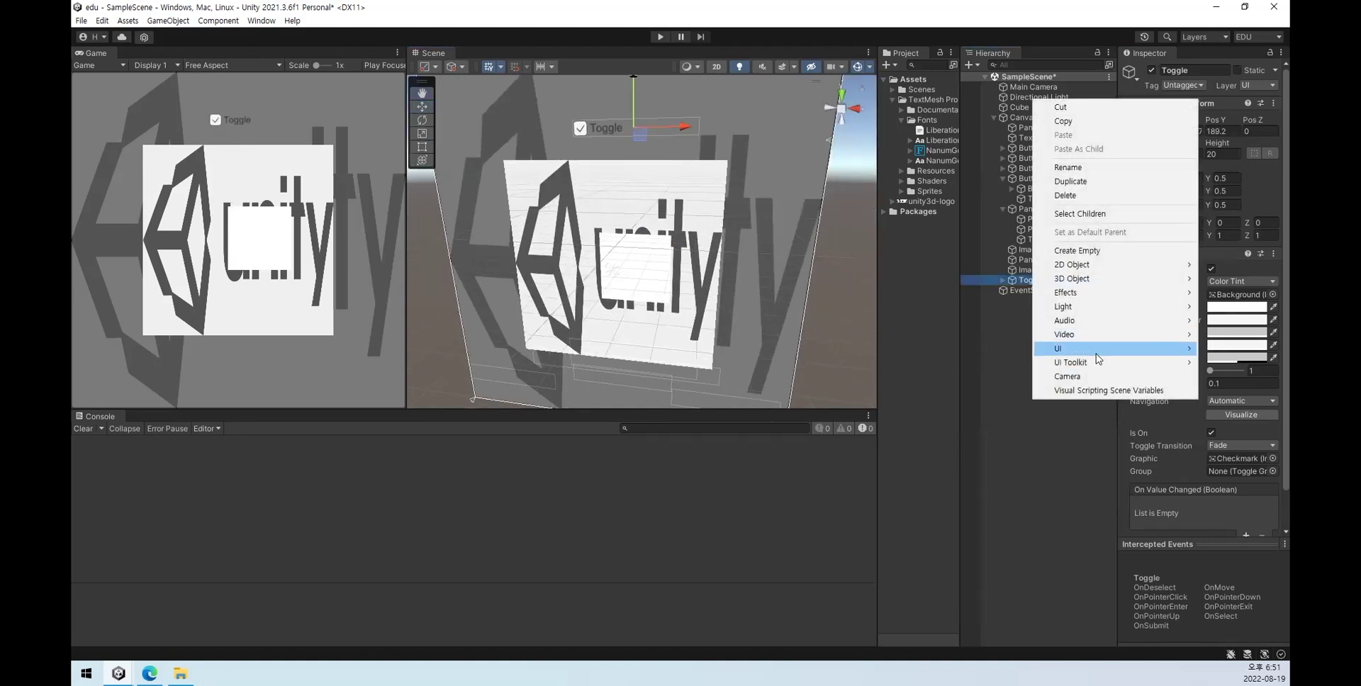
pyautogui.moveTo(1091, 348)
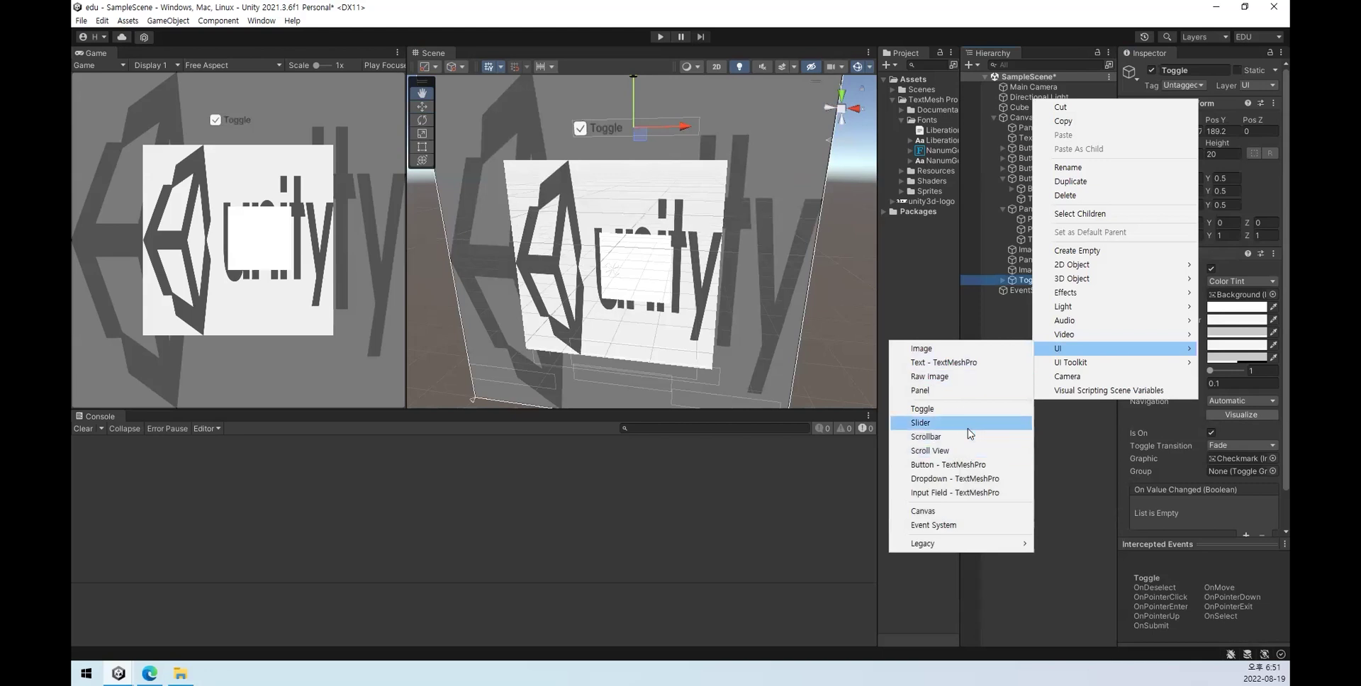
pyautogui.click(965, 424)
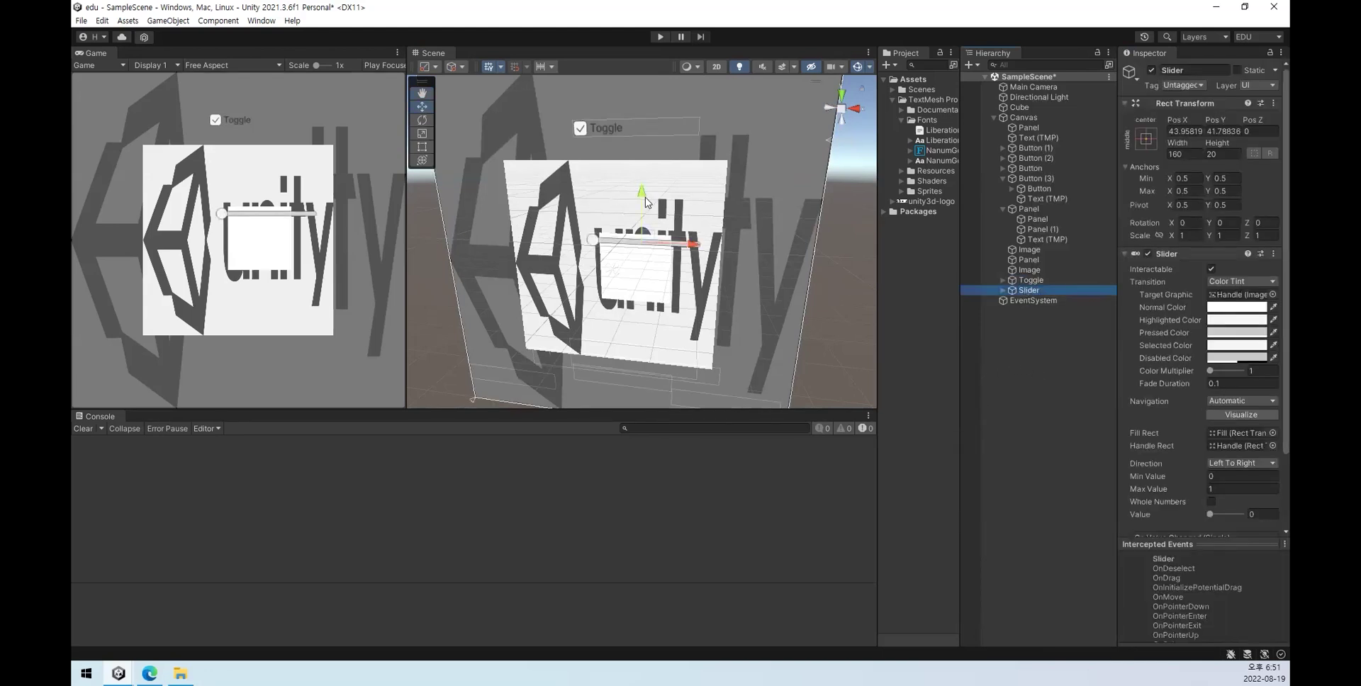
pyautogui.moveTo(640, 188); pyautogui.dragTo(641, 98)
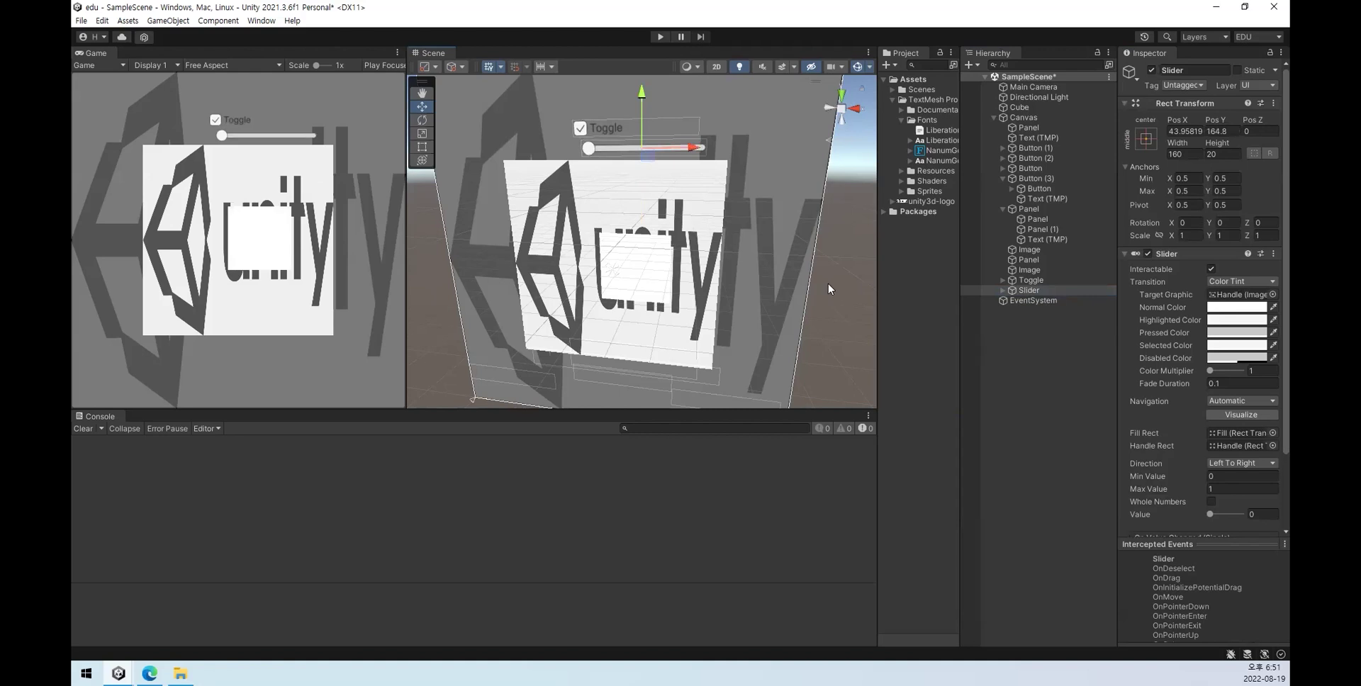
pyautogui.click(1039, 435)
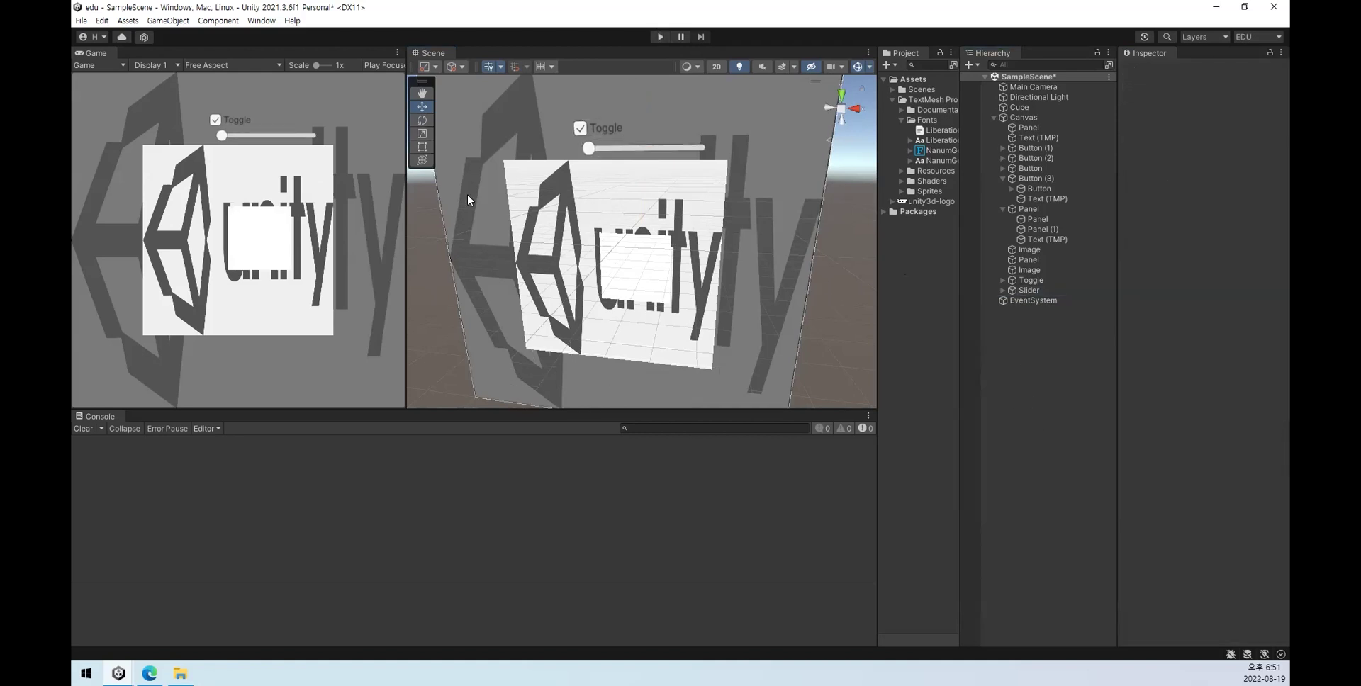
# Step: Run the scene, test the Slider by moving its handle to the maximum end, and stop play mode
pyautogui.click(659, 37)
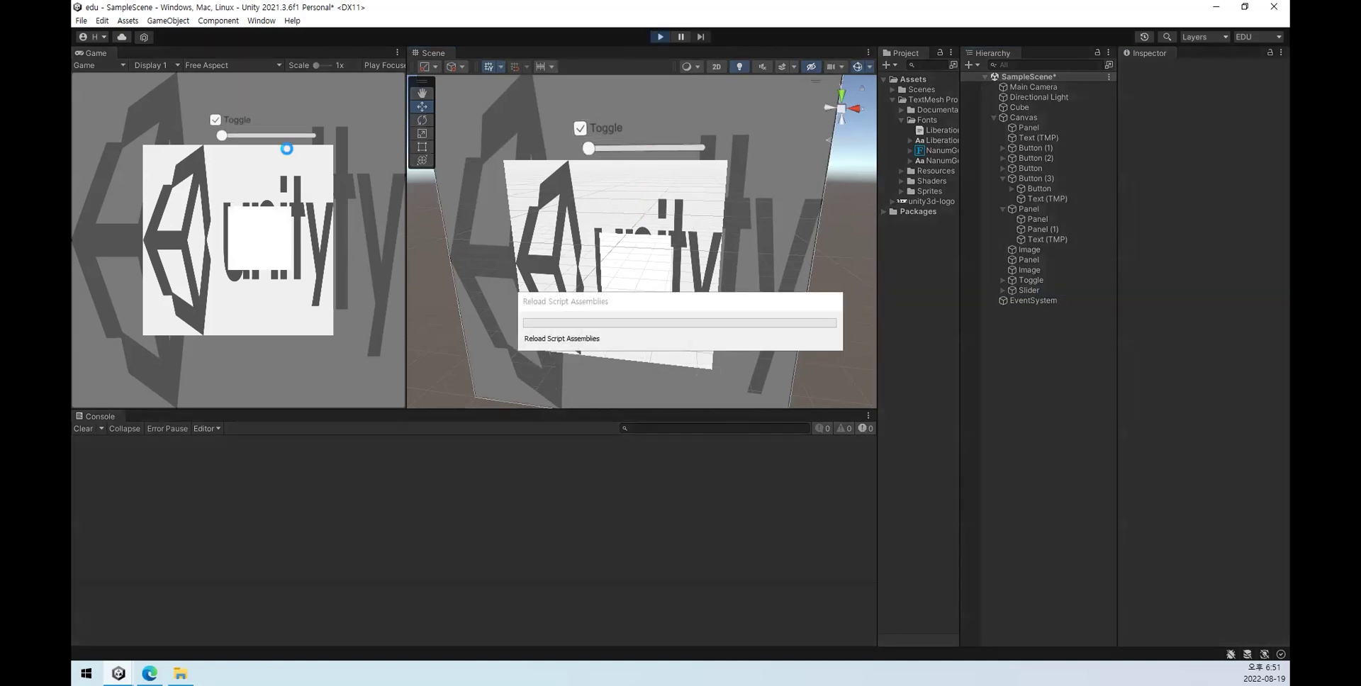
pyautogui.moveTo(288, 141)
pyautogui.mouseDown()
pyautogui.moveTo(223, 141)
pyautogui.moveTo(306, 140)
pyautogui.moveTo(220, 139)
pyautogui.moveTo(312, 139)
pyautogui.mouseUp()
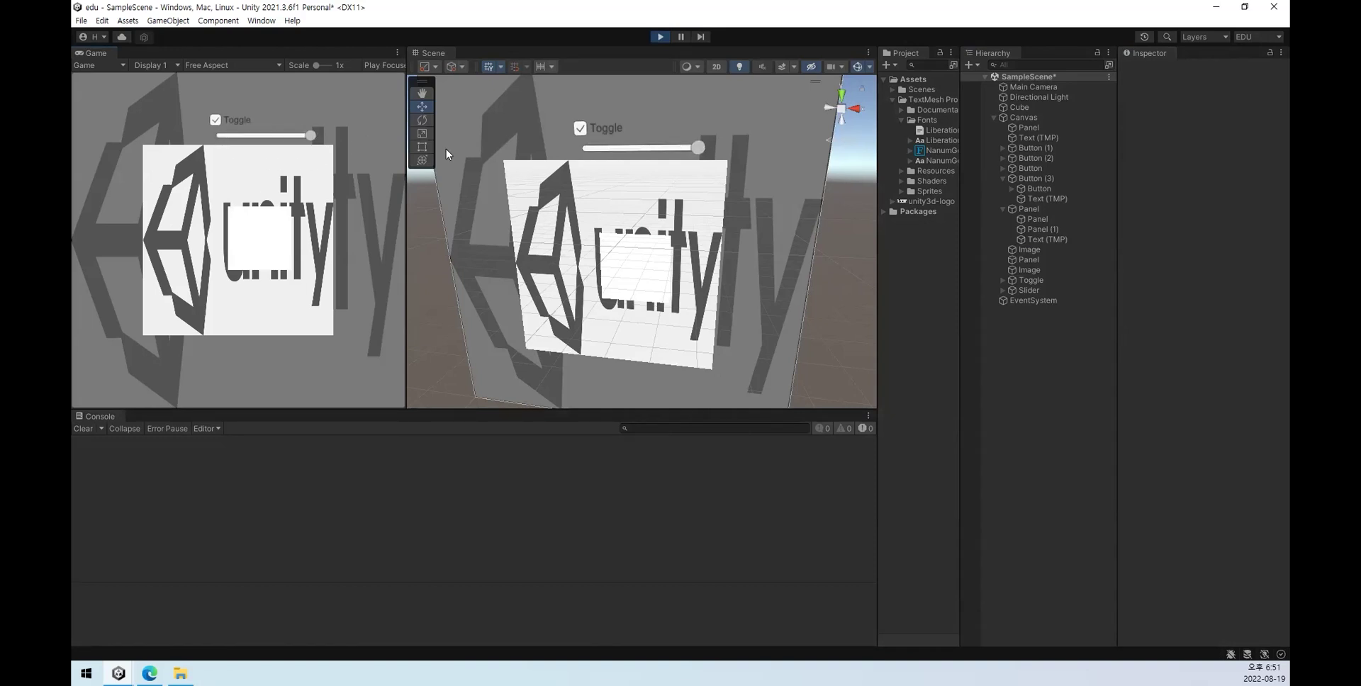
pyautogui.click(660, 37)
# Step: Add a UI Scroll View to the Canvas and place it near the upper-left corner, at about Pos X -145, Pos Y 143
pyautogui.rightClick(1014, 362)
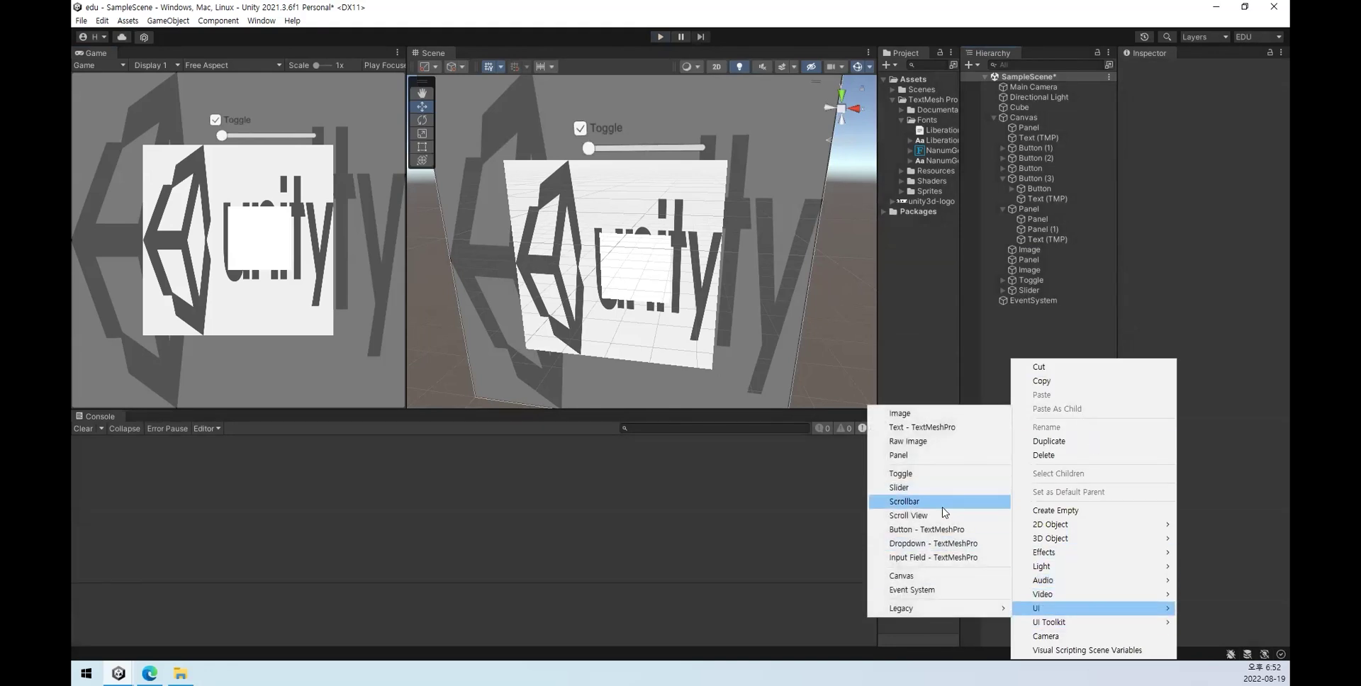
pyautogui.click(933, 522)
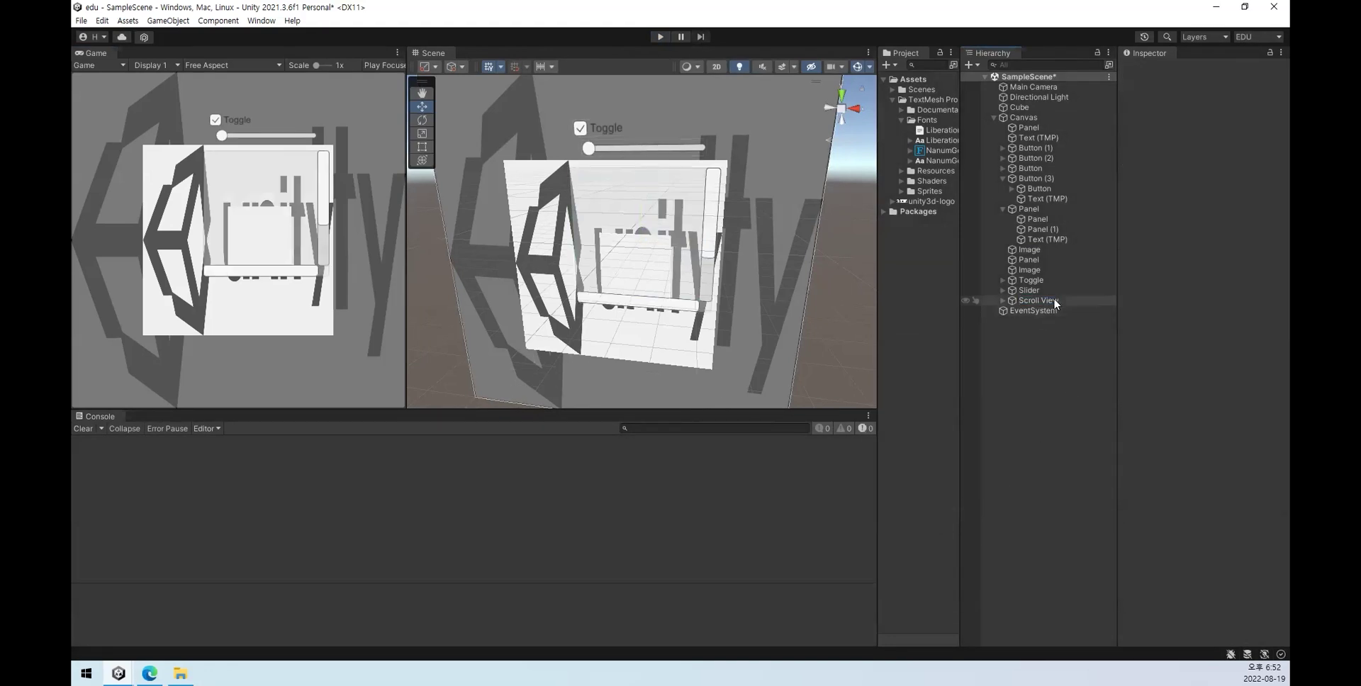
pyautogui.moveTo(649, 245); pyautogui.dragTo(528, 95)
pyautogui.scroll(-3, 616, 227)
pyautogui.scroll(-1, 624, 188)
pyautogui.moveTo(651, 229); pyautogui.dragTo(669, 168)
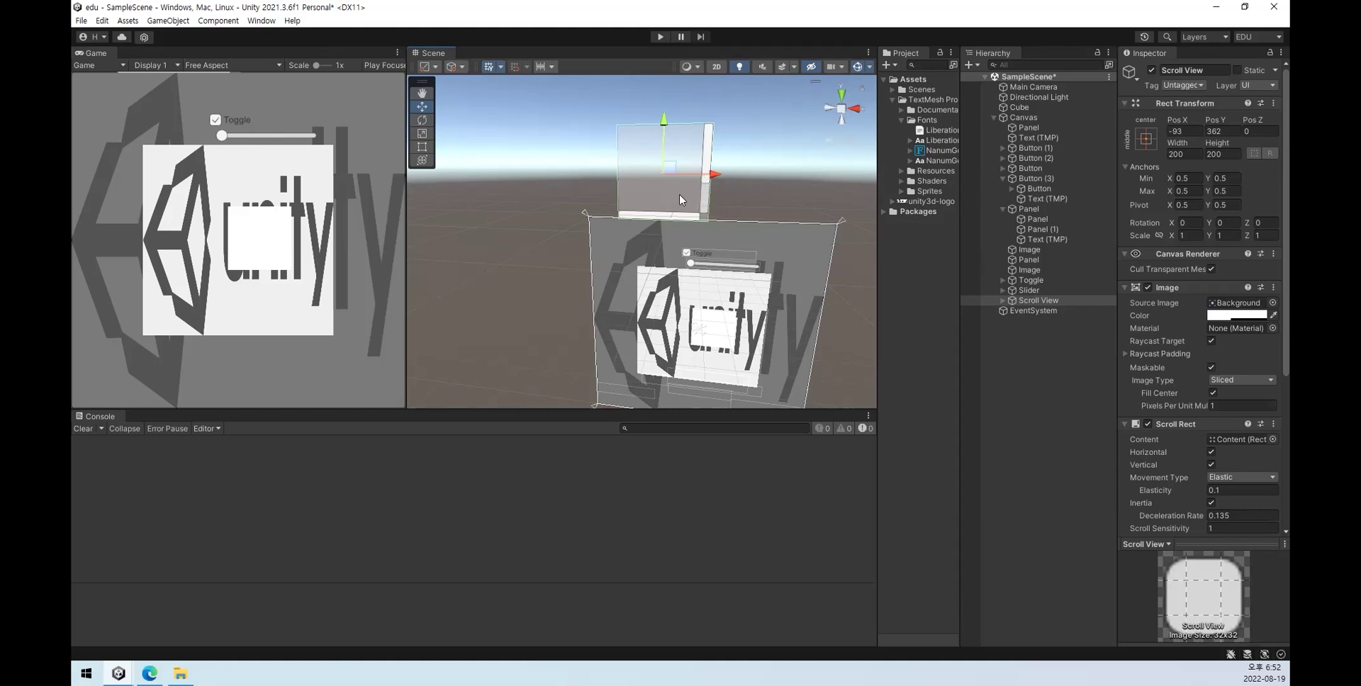
pyautogui.moveTo(658, 147); pyautogui.dragTo(635, 245)
# Step: Run the scene, test the Scroll View by dragging its content area, and stop play mode
pyautogui.click(659, 36)
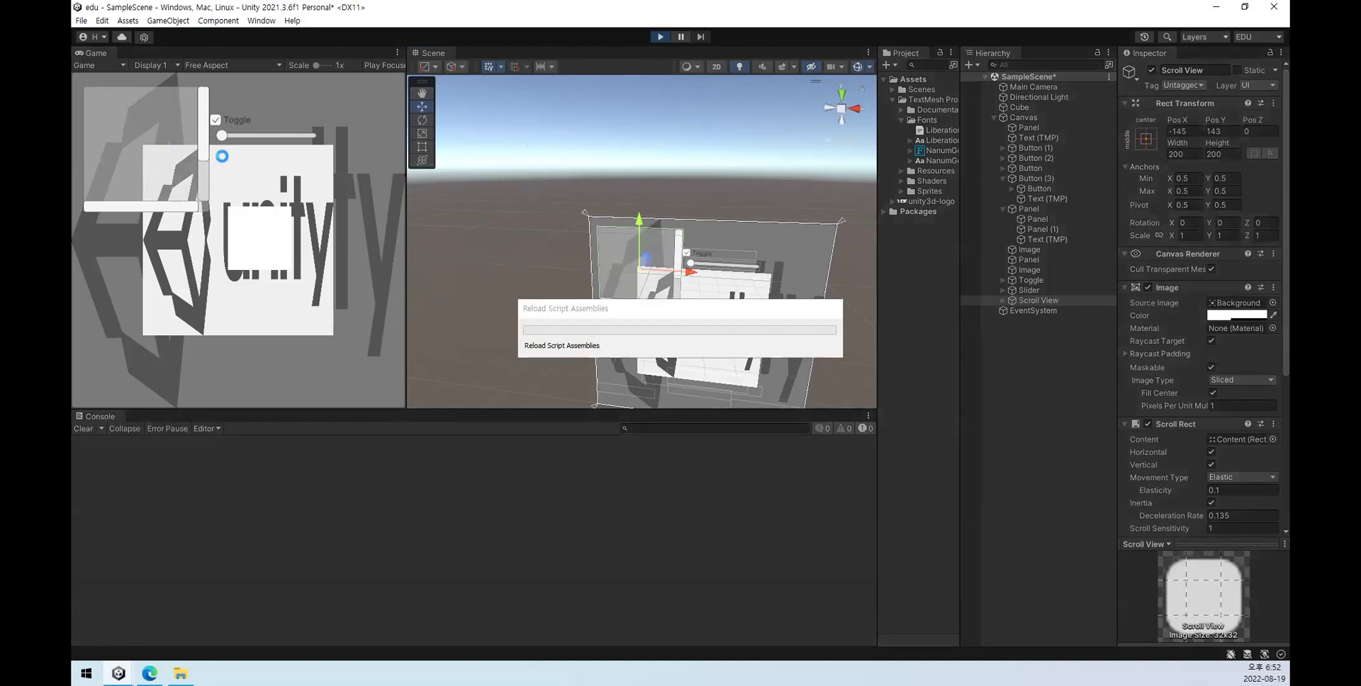
pyautogui.moveTo(200, 117); pyautogui.dragTo(145, 142)
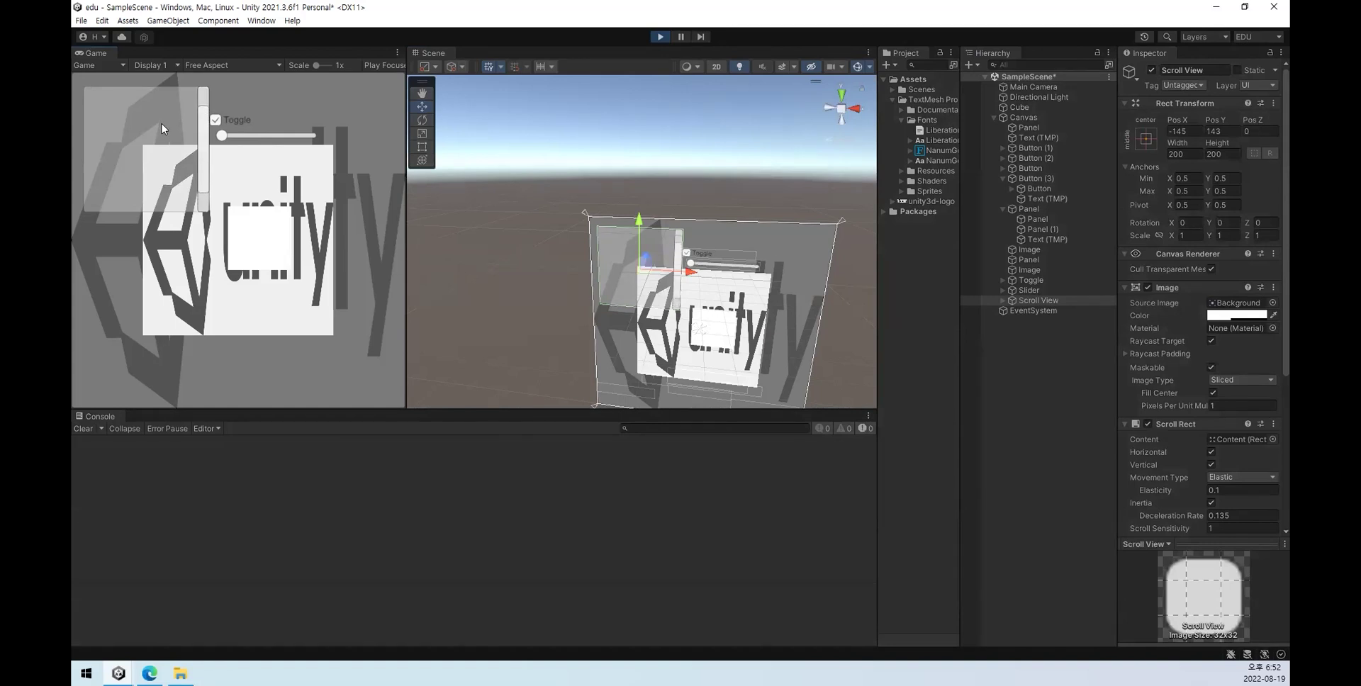
pyautogui.click(660, 36)
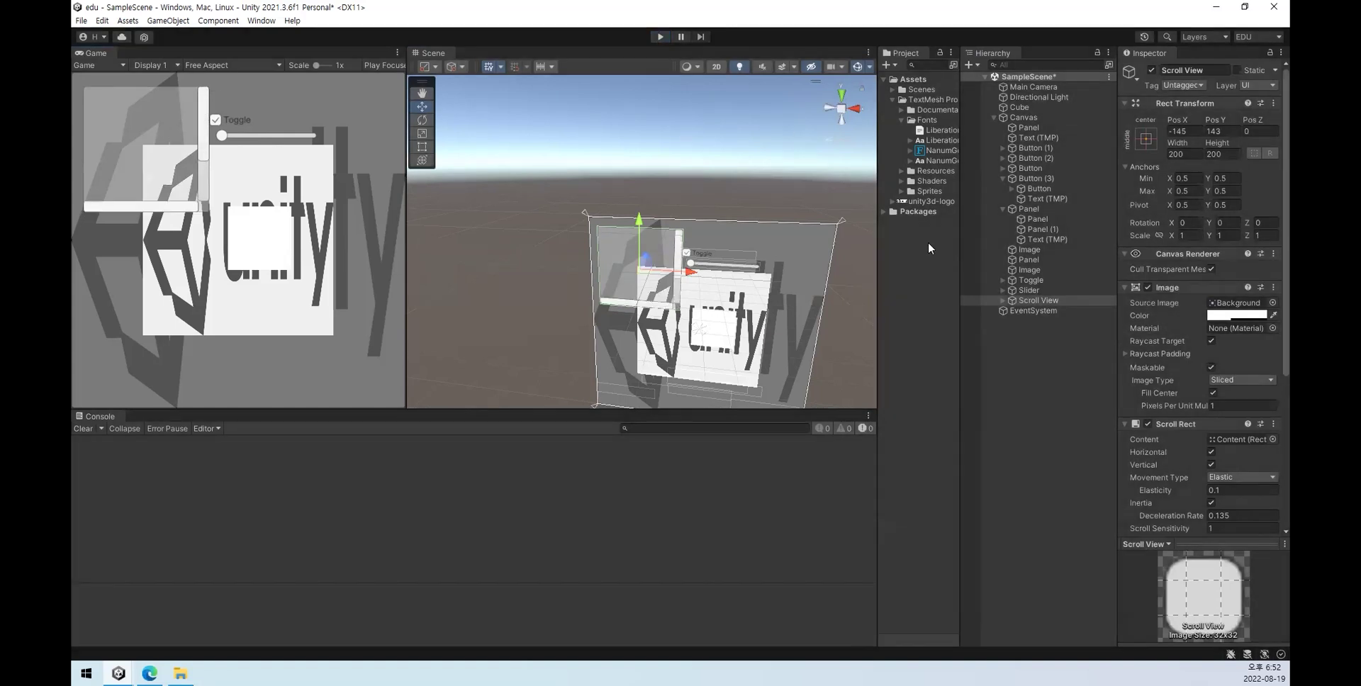
# Step: Add a TextMeshPro Dropdown to the Canvas and leave it at its default place over the Scroll View
pyautogui.rightClick(1021, 415)
pyautogui.moveTo(1063, 609)
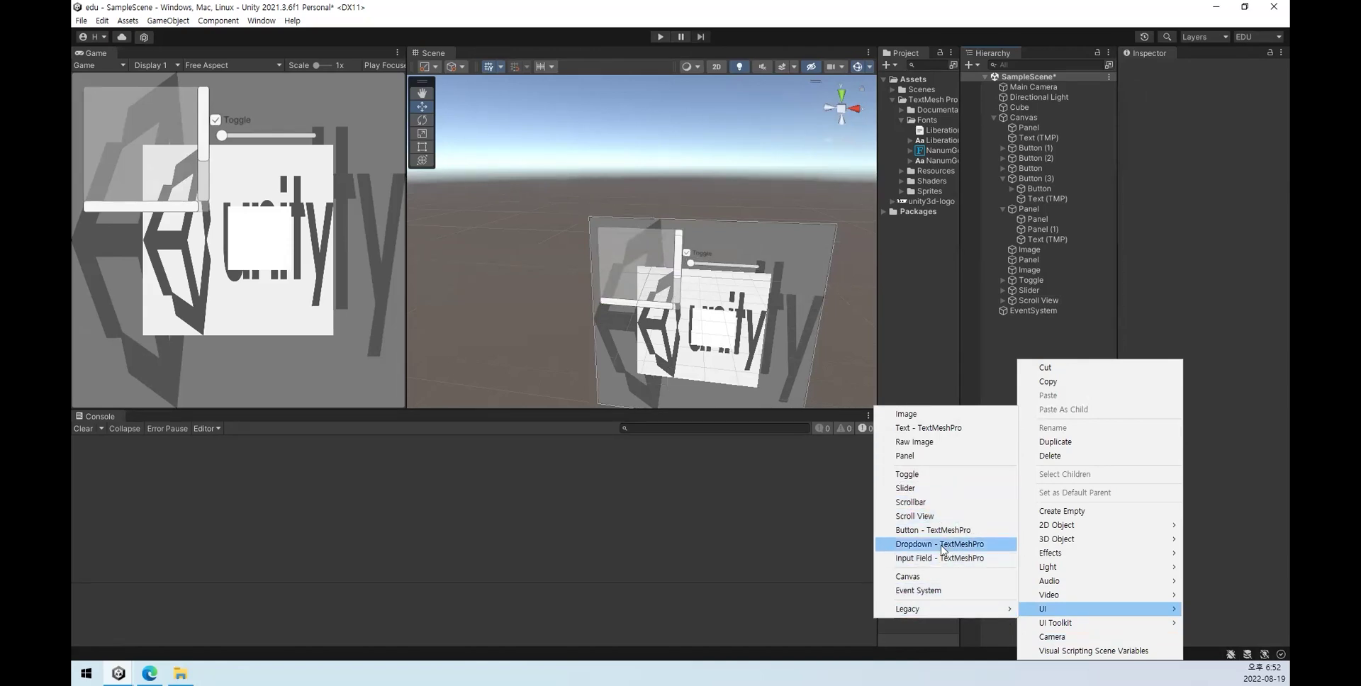
pyautogui.click(939, 544)
pyautogui.click(981, 384)
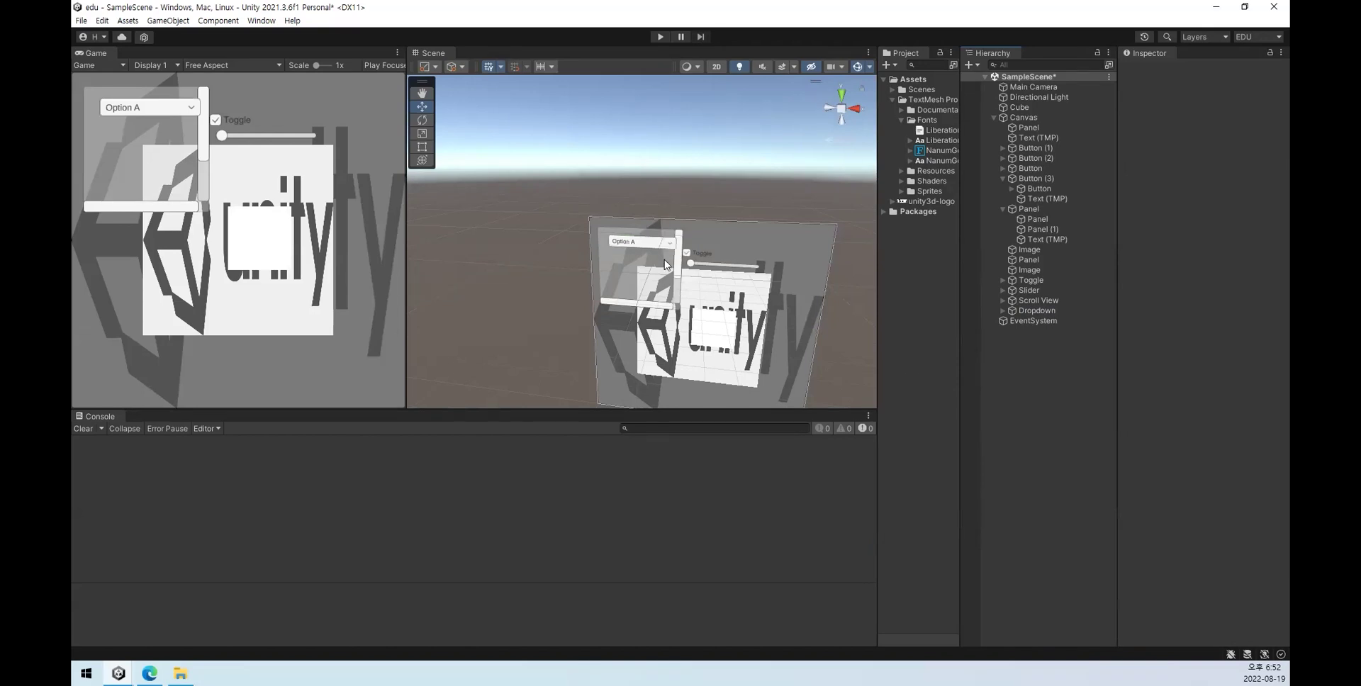
# Step: Run the scene, test the Dropdown by opening its list and choosing Option B and Option C, and stop play mode
pyautogui.click(660, 36)
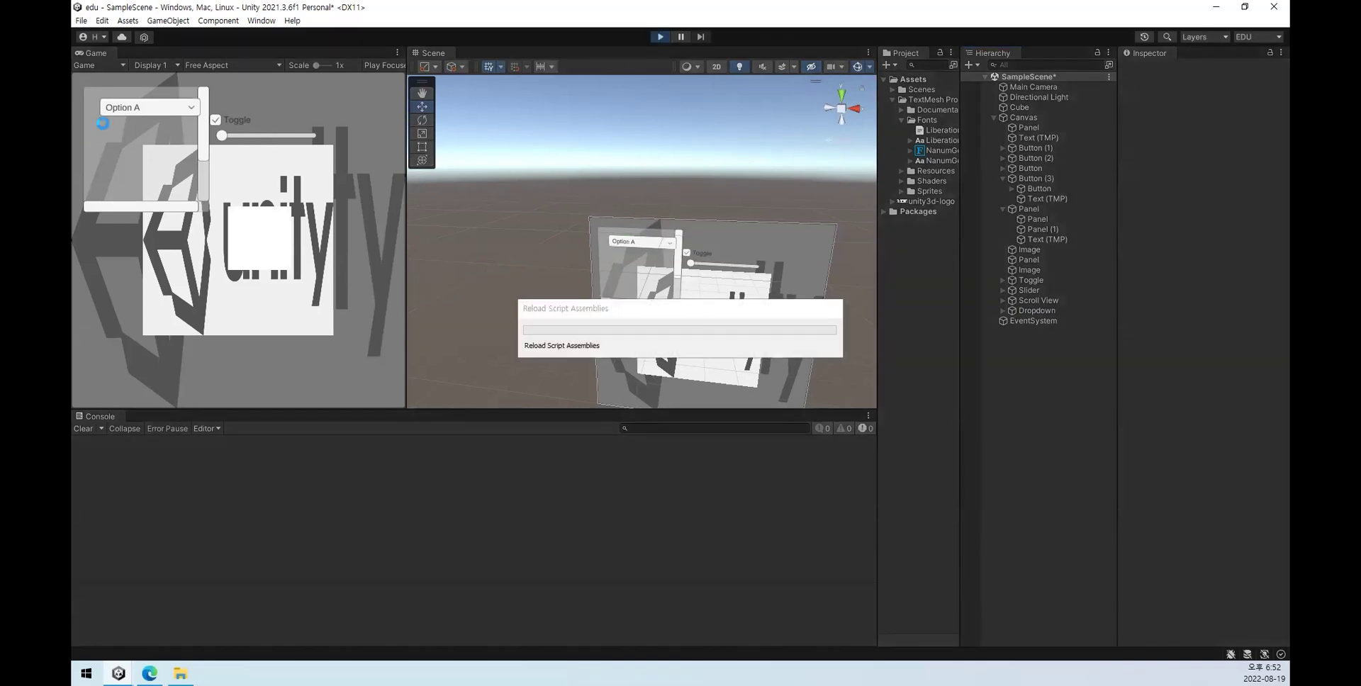
pyautogui.click(157, 108)
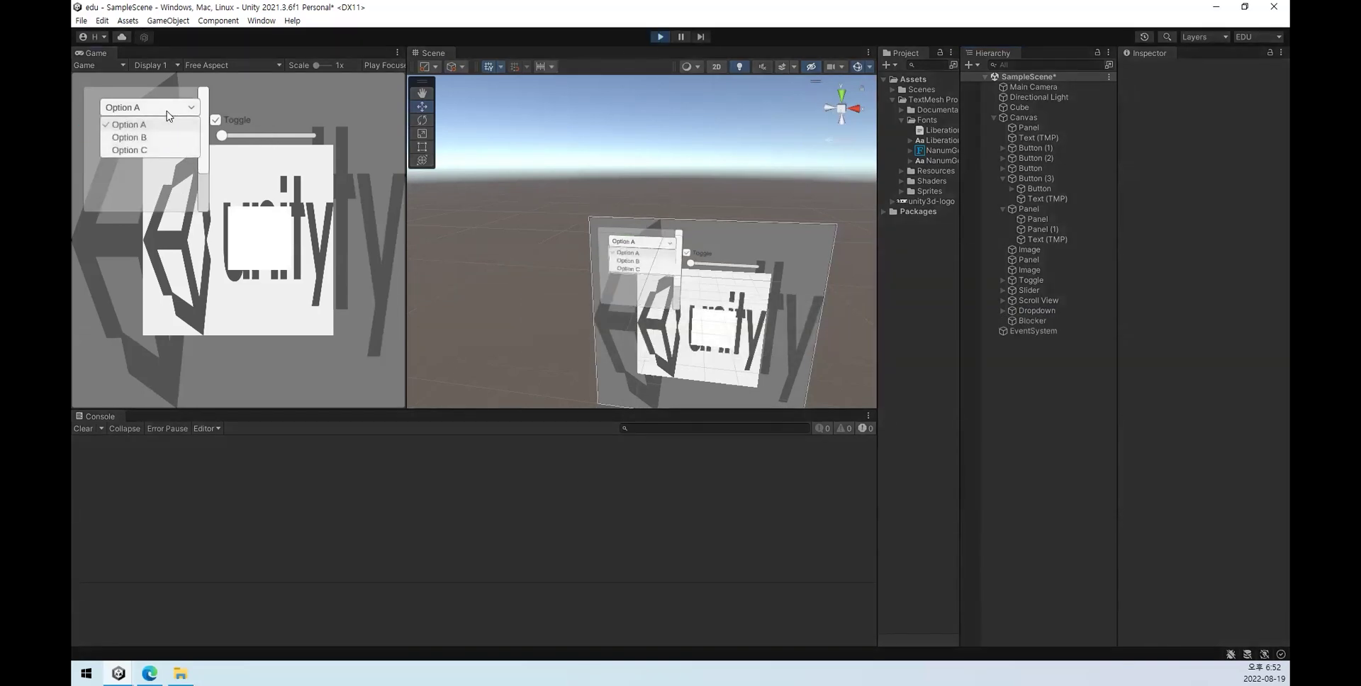
pyautogui.click(163, 107)
pyautogui.click(163, 107)
pyautogui.click(159, 142)
pyautogui.click(149, 107)
pyautogui.click(160, 150)
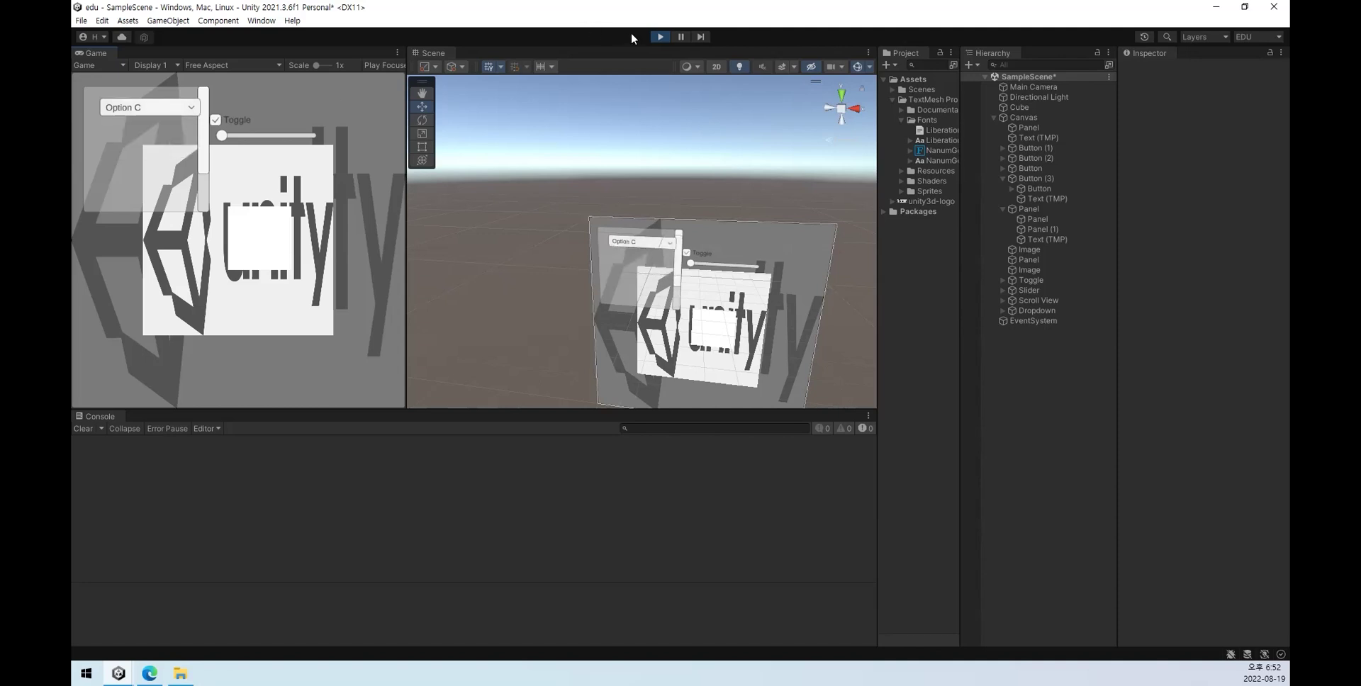
pyautogui.click(660, 36)
# Step: Add a TextMeshPro Input Field to the Canvas and place it near the upper-right corner, at about Pos X 128, Pos Y 216
pyautogui.rightClick(1016, 417)
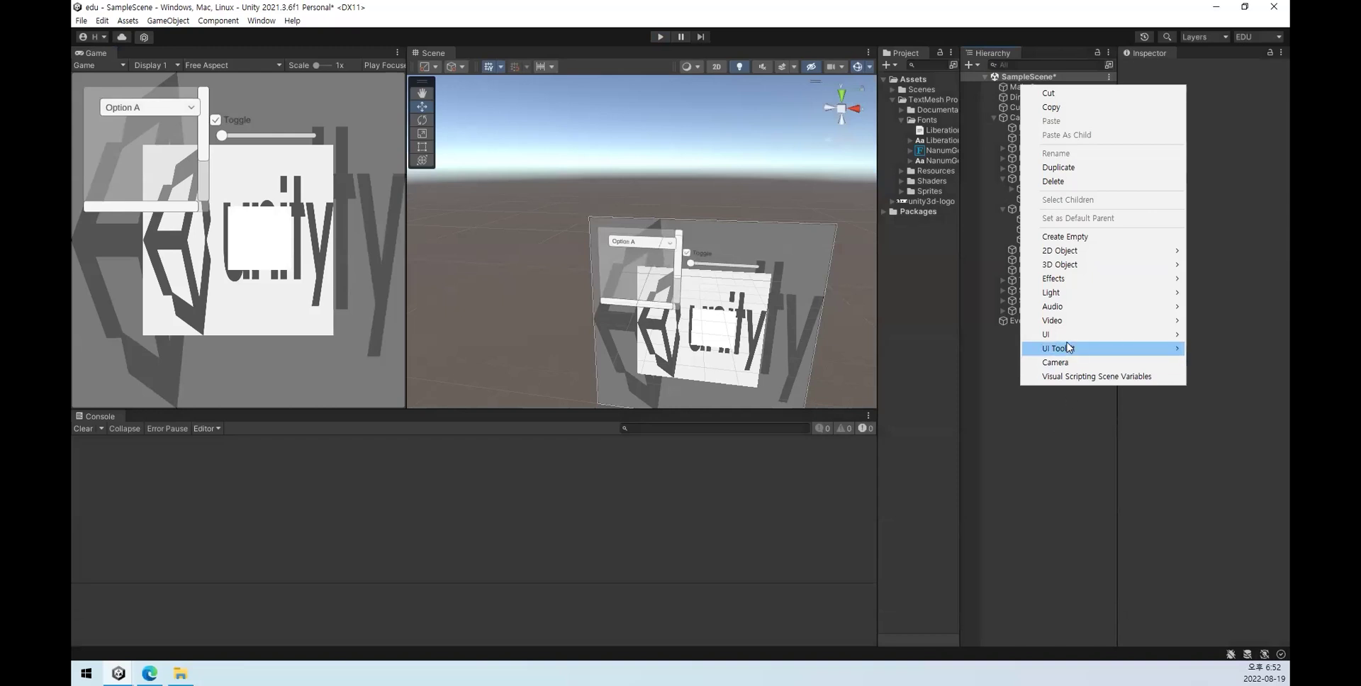
pyautogui.moveTo(1066, 334)
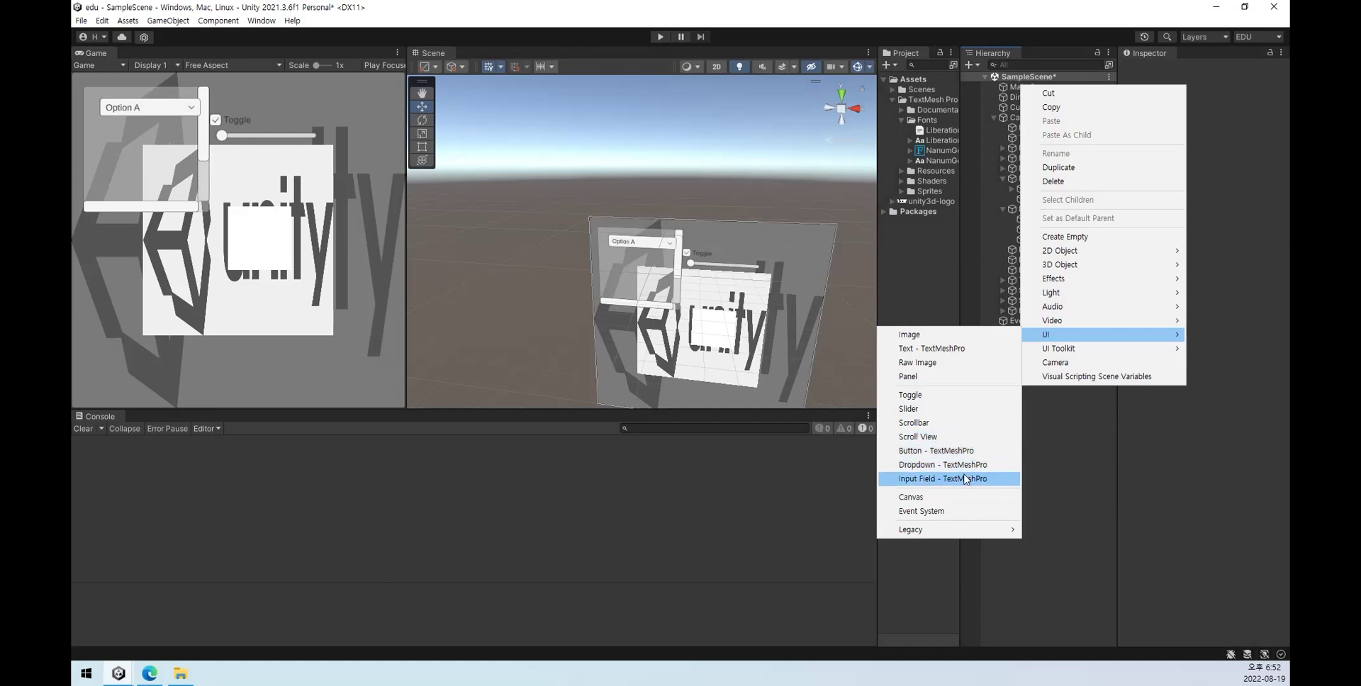
pyautogui.click(965, 479)
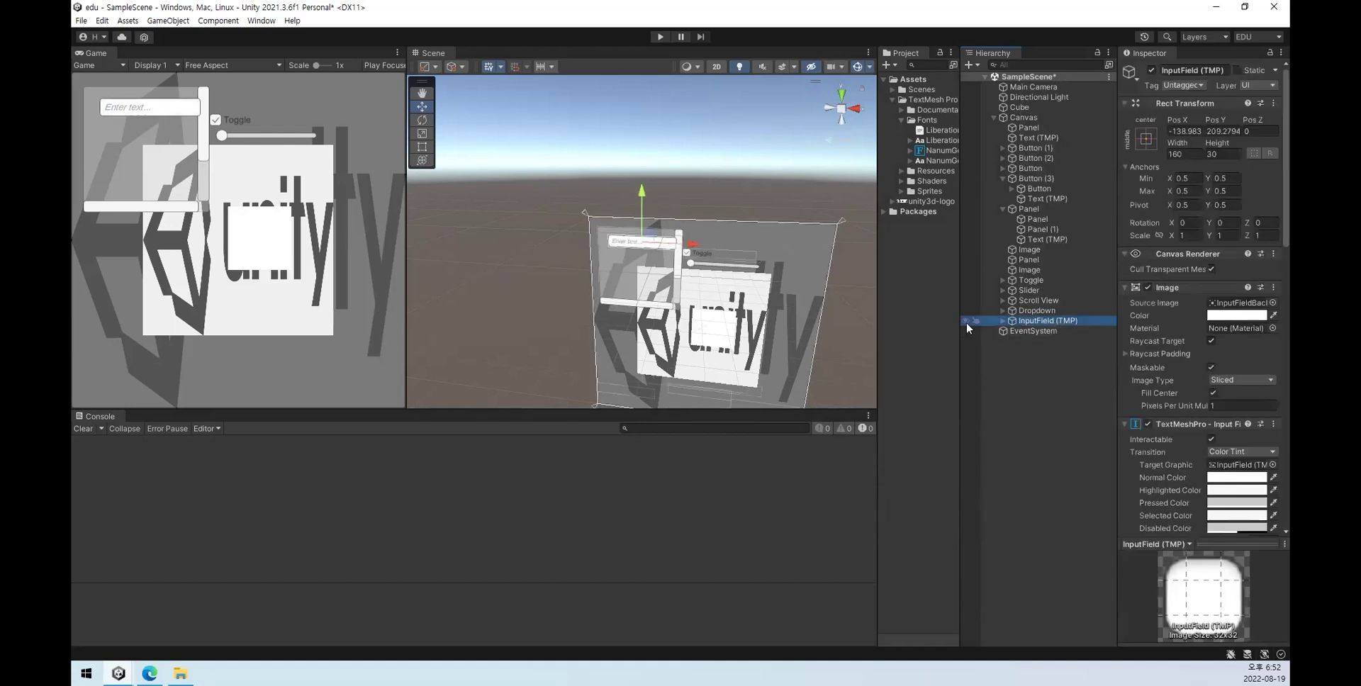
pyautogui.moveTo(669, 253); pyautogui.dragTo(800, 236)
pyautogui.click(778, 203)
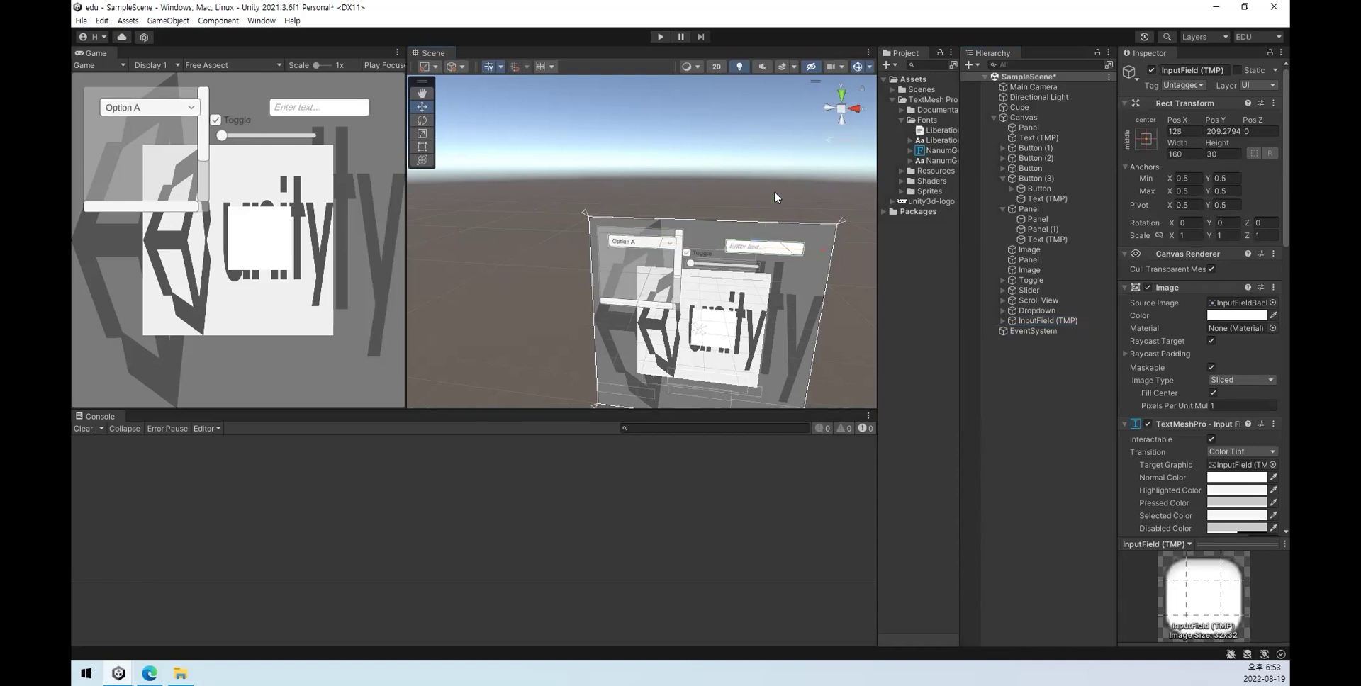
pyautogui.click(794, 261)
pyautogui.click(1053, 343)
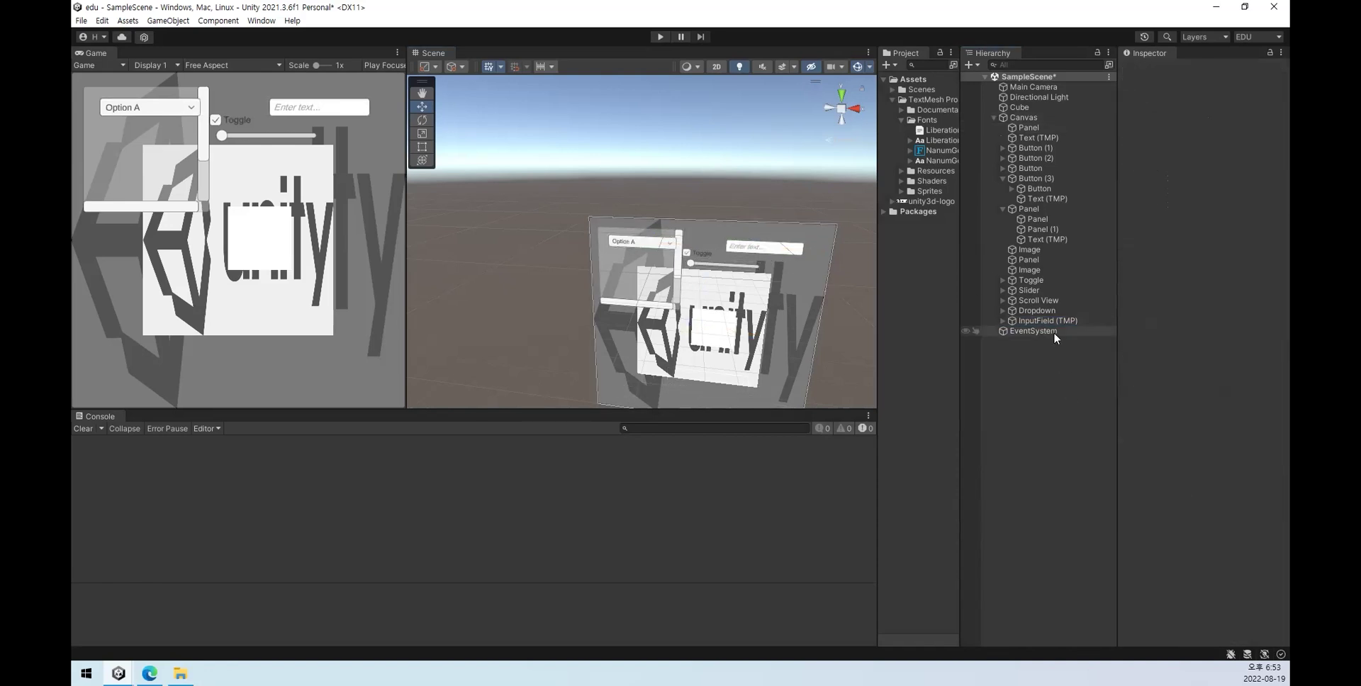
pyautogui.click(1048, 322)
pyautogui.moveTo(770, 198); pyautogui.dragTo(771, 195)
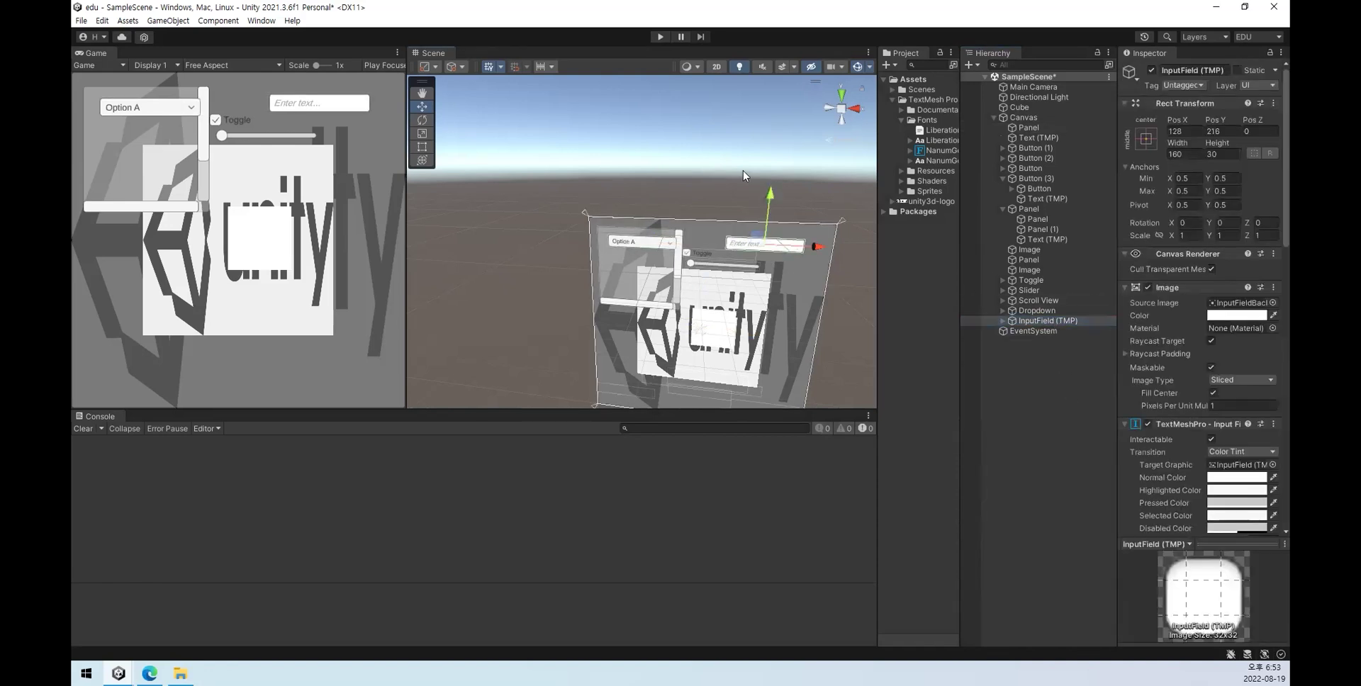
# Step: Run the scene, test the Input Field with the Korean text "타이핑" and the Latin text "asbsdfwidmcif", and stop play mode
pyautogui.click(659, 37)
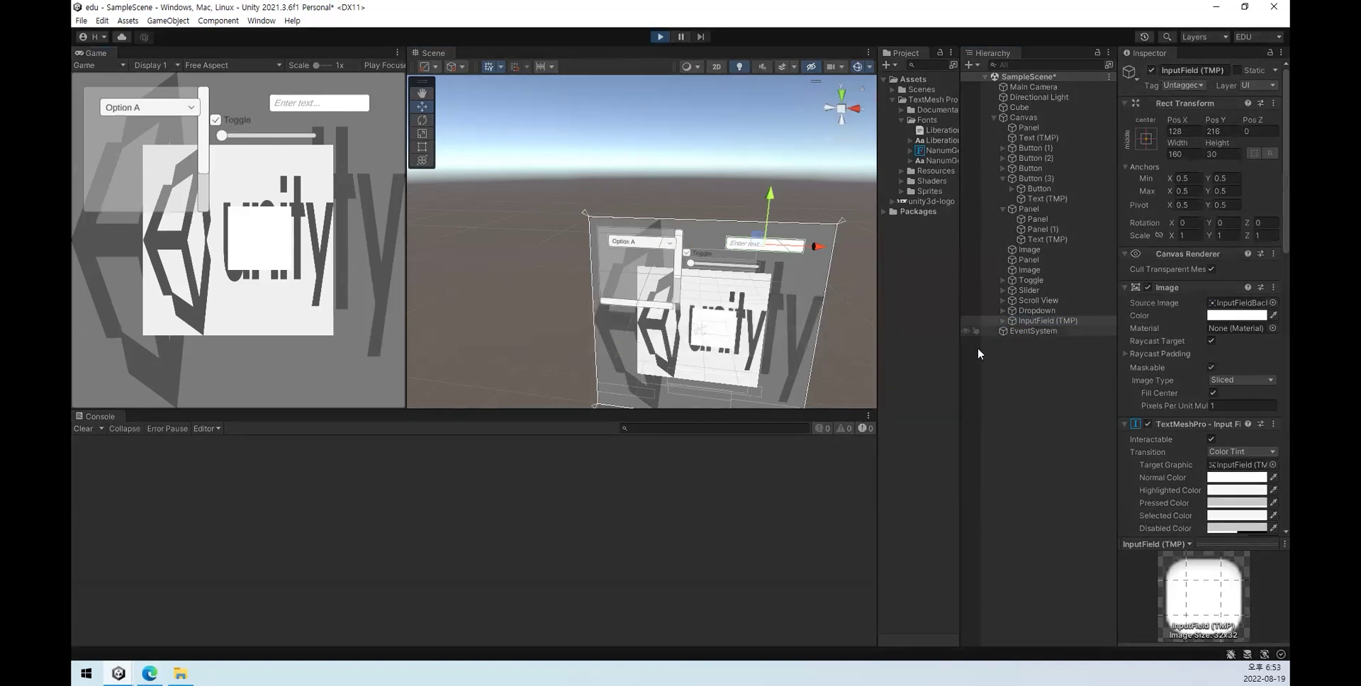
pyautogui.click(293, 104)
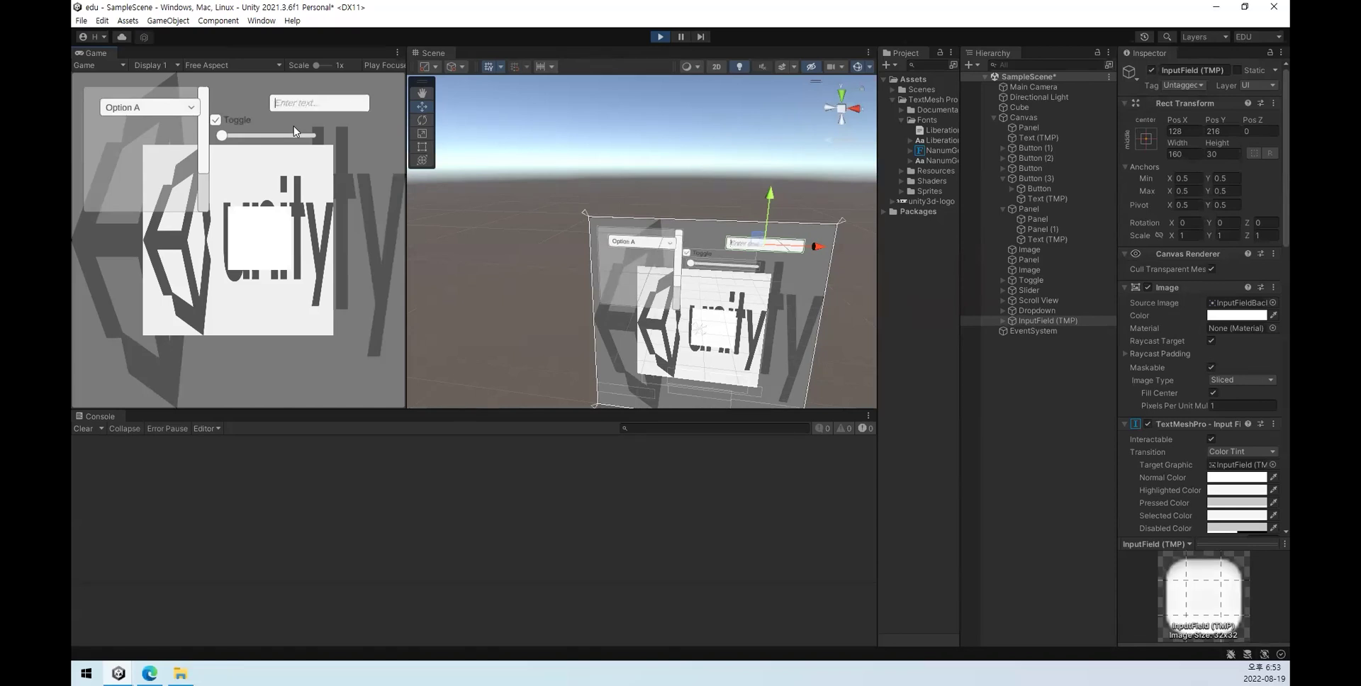
pyautogui.write('타이핑')
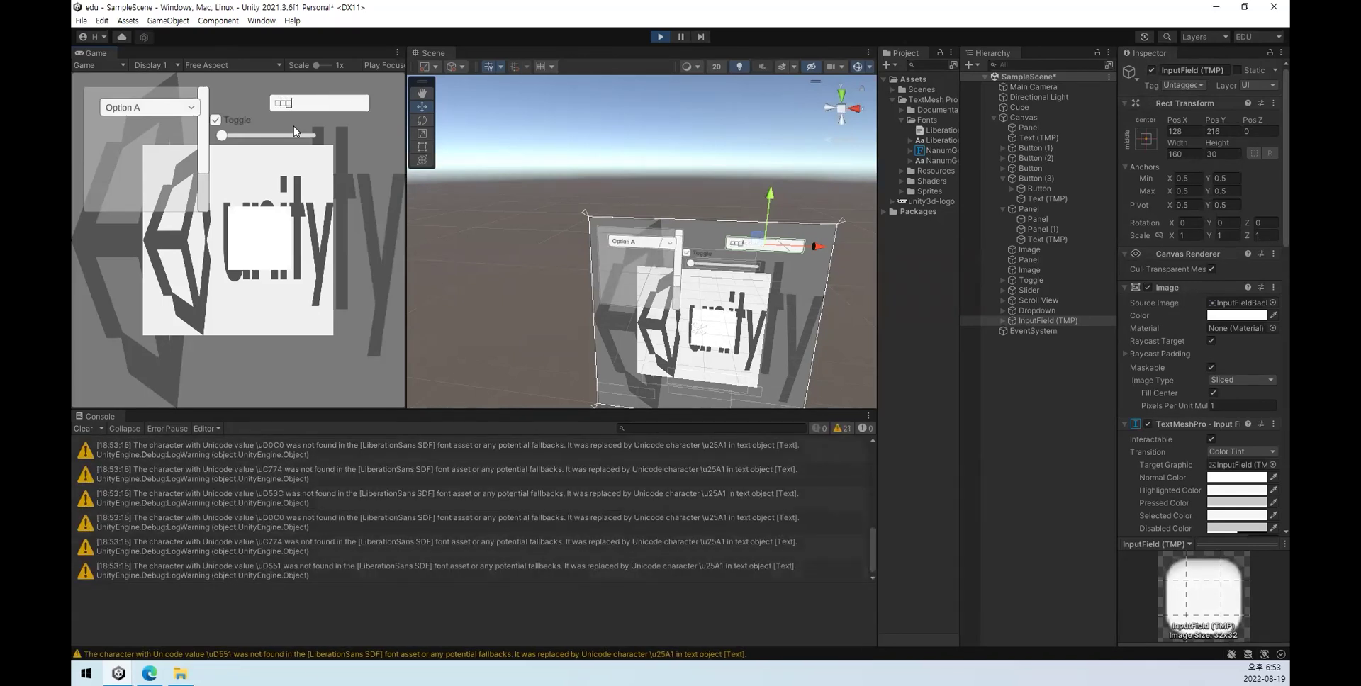
pyautogui.press('BackSpace')
pyautogui.press('BackSpace')
pyautogui.write('asbsdfwidmcif')
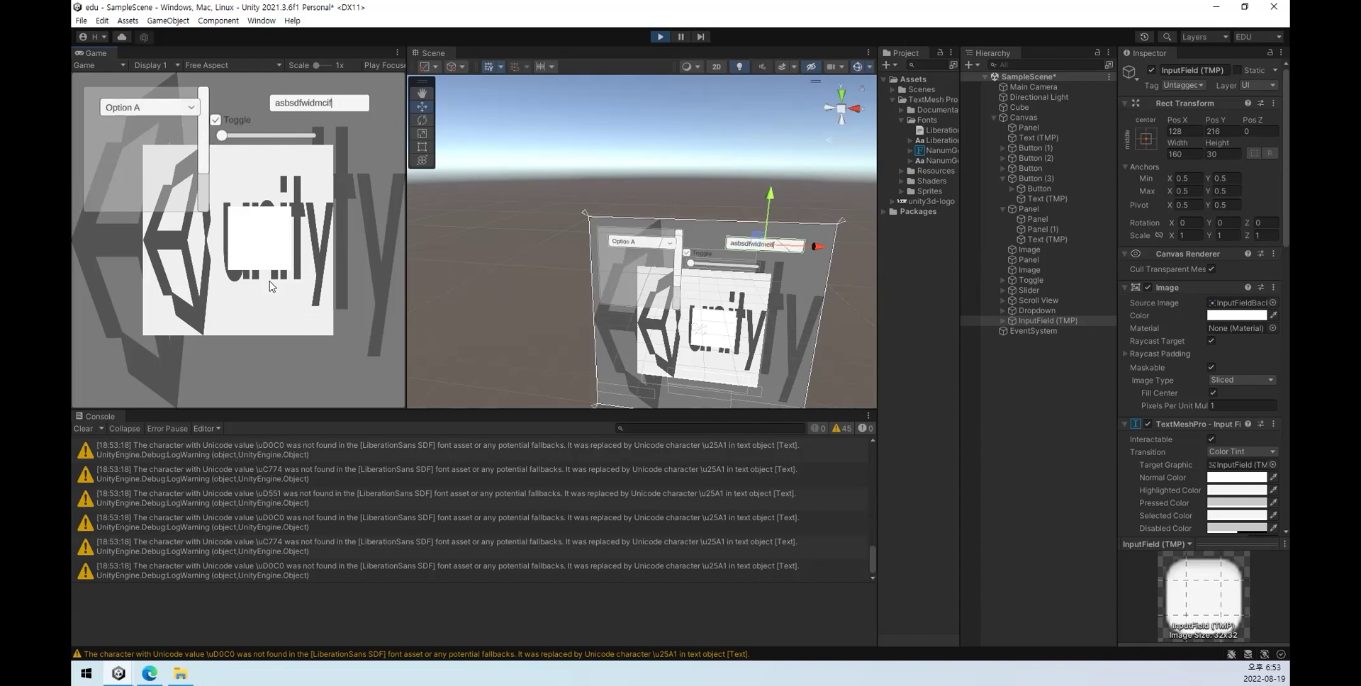
pyautogui.click(662, 36)
pyautogui.click(1030, 402)
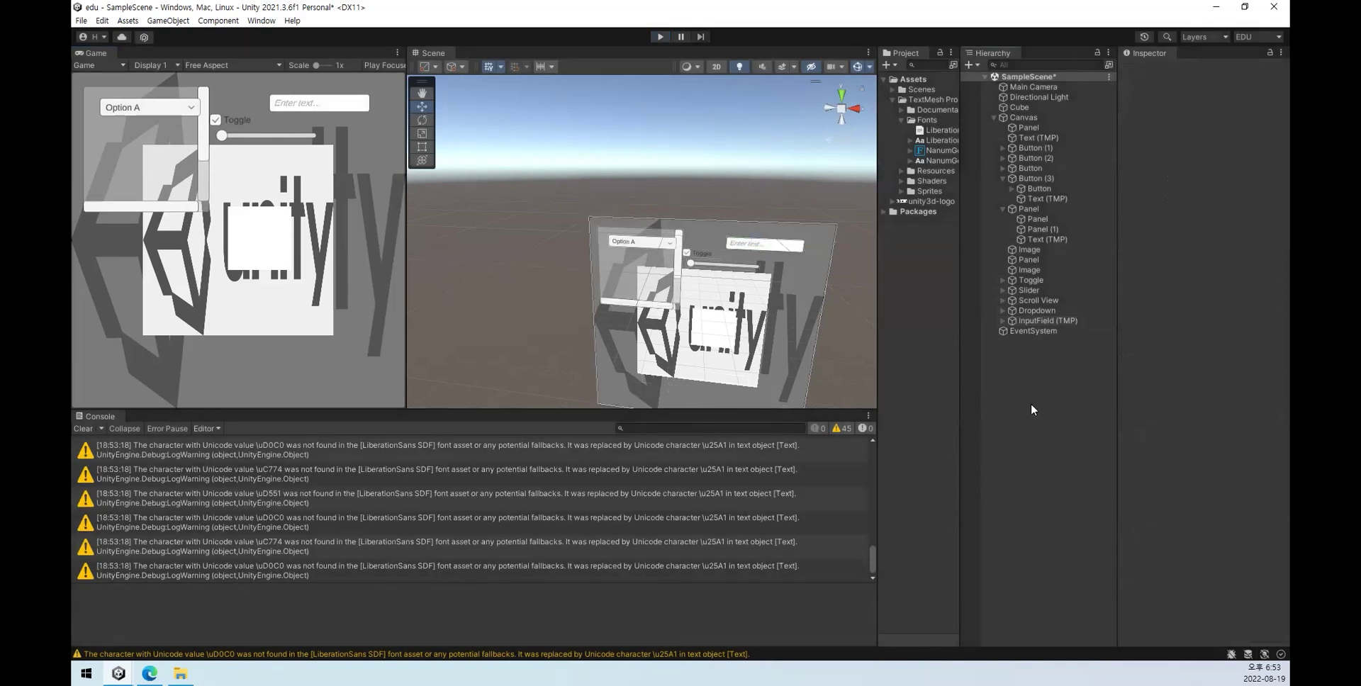
pyautogui.rightClick(1030, 403)
pyautogui.moveTo(1100, 353)
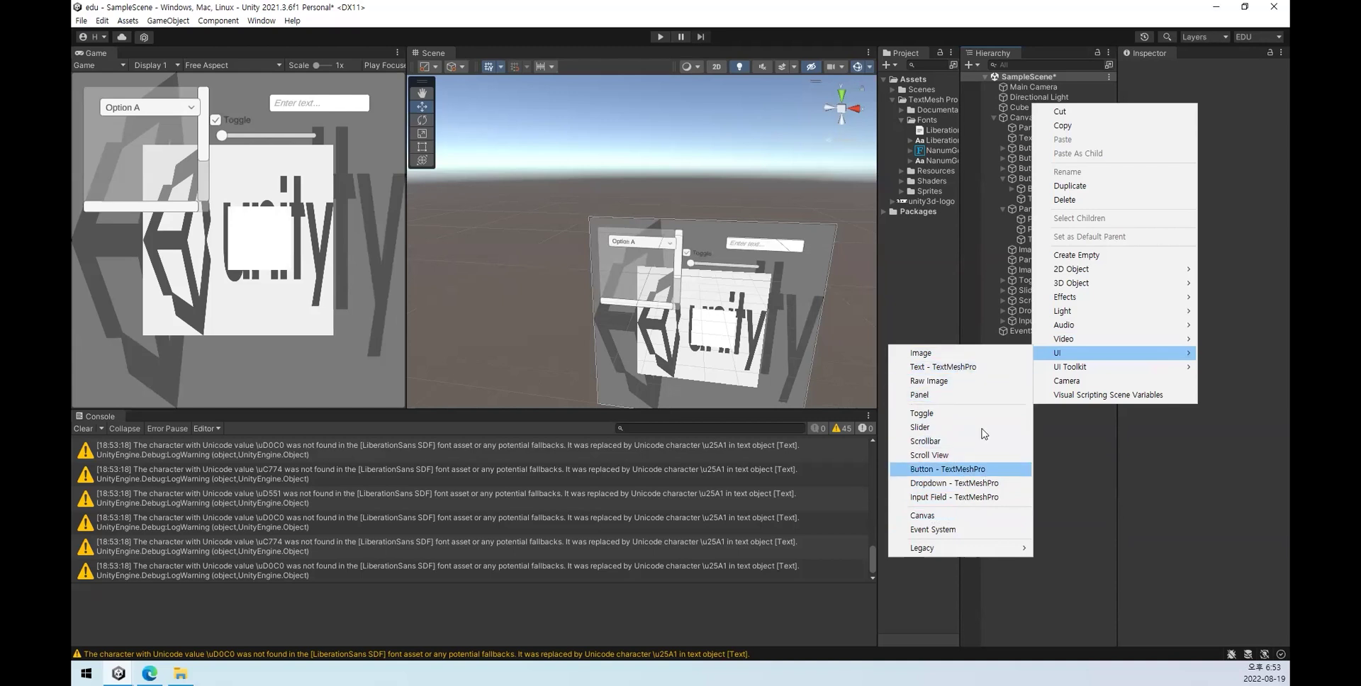
pyautogui.click(1090, 467)
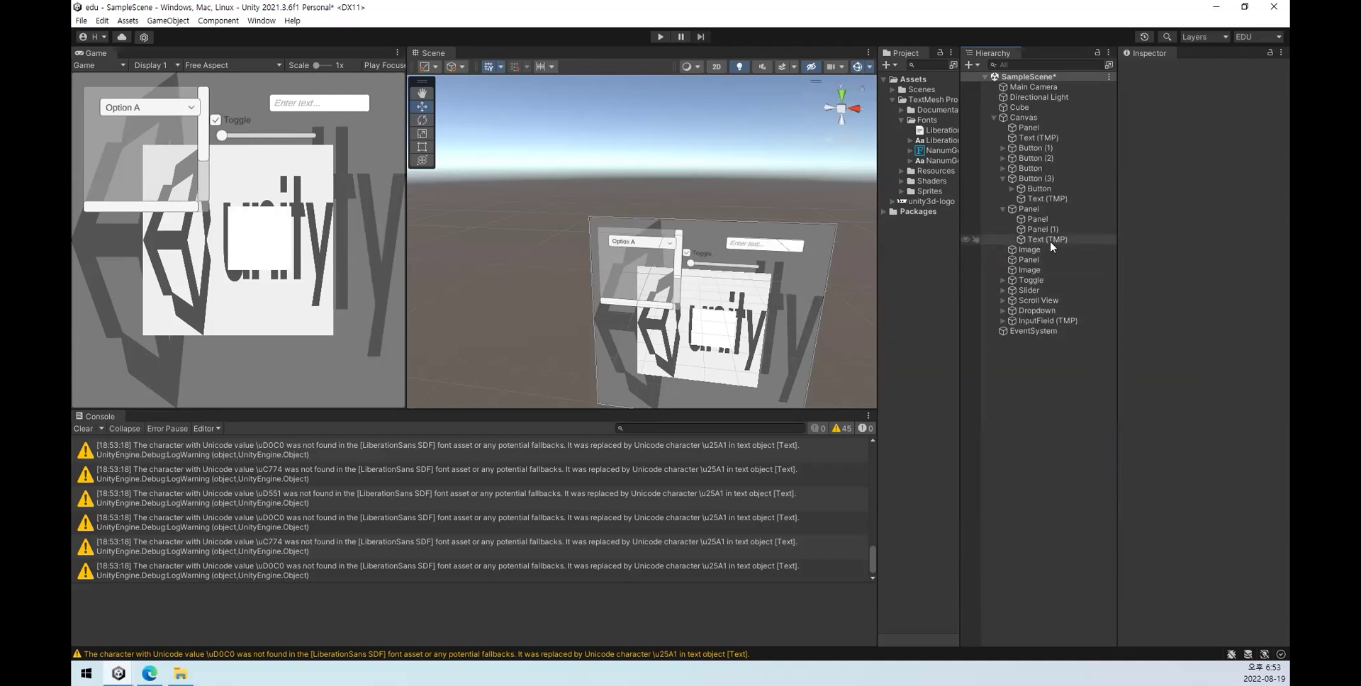
pyautogui.click(1043, 283)
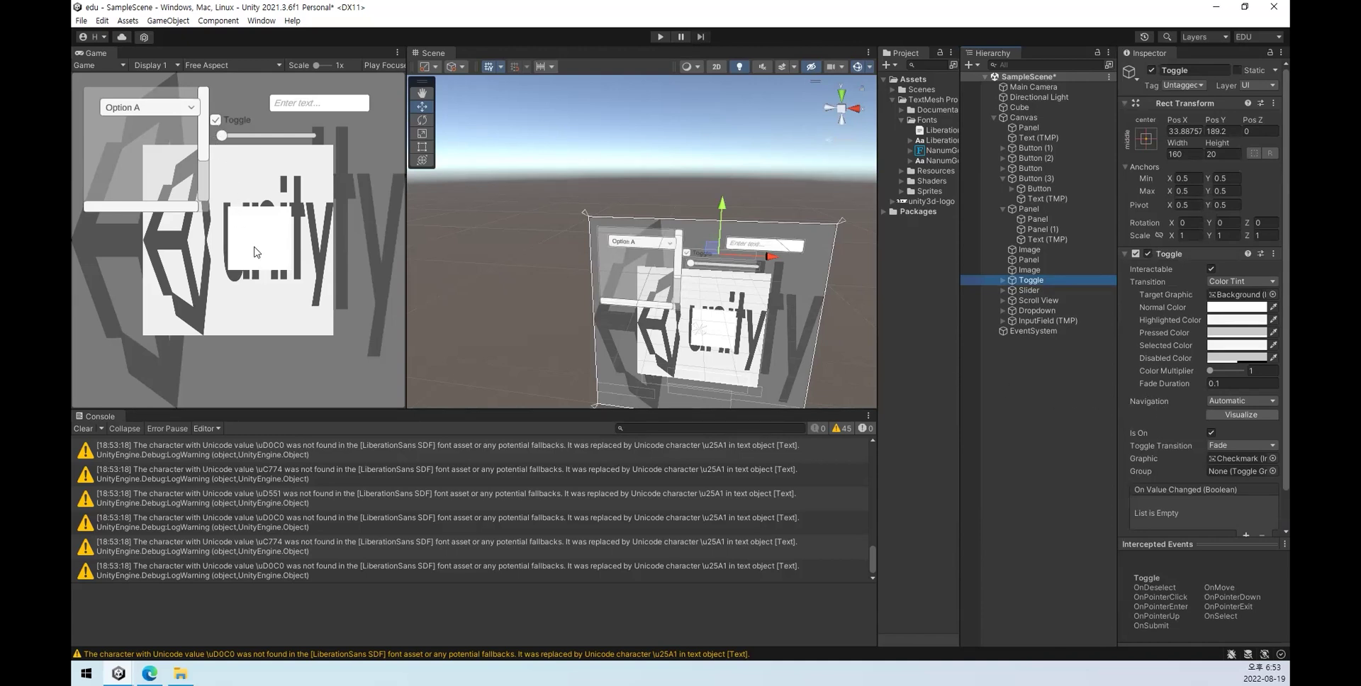
pyautogui.click(1048, 452)
# Step: Add a Legacy Text element to the Canvas and set its font to NanumGothic
pyautogui.rightClick(1043, 409)
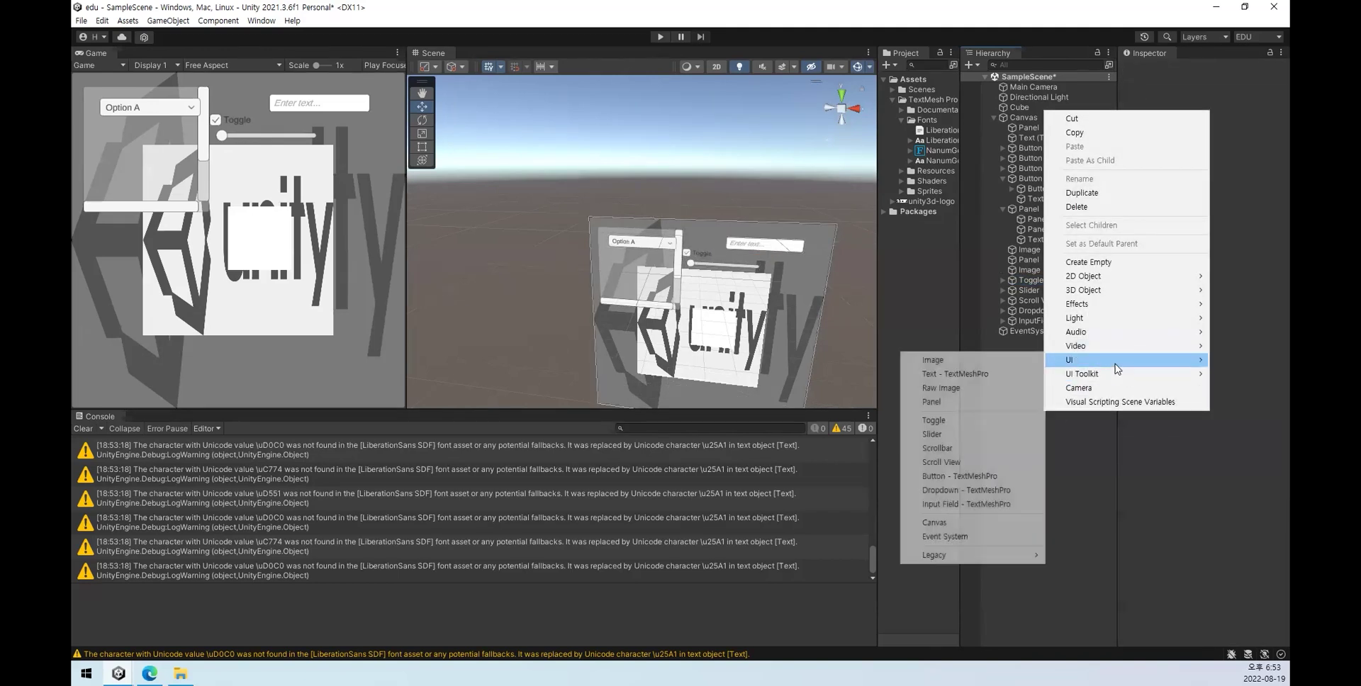
pyautogui.moveTo(981, 555)
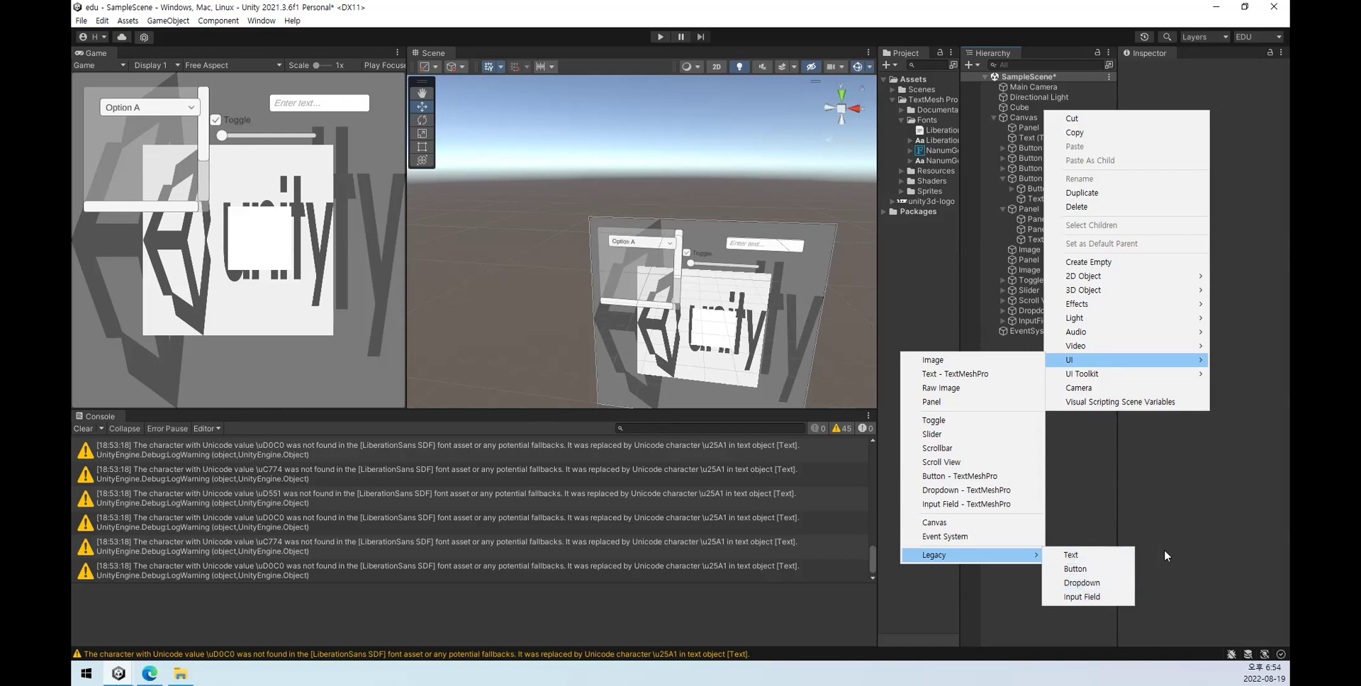
pyautogui.click(1099, 559)
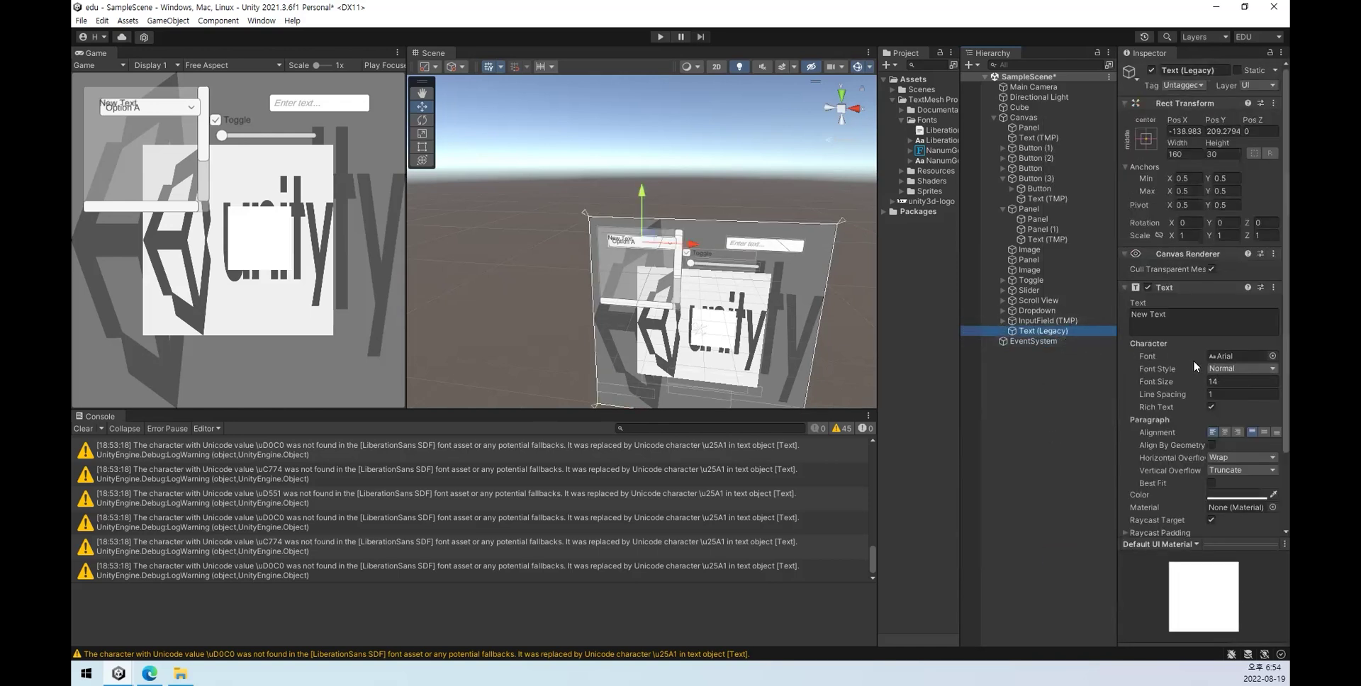
pyautogui.click(1272, 356)
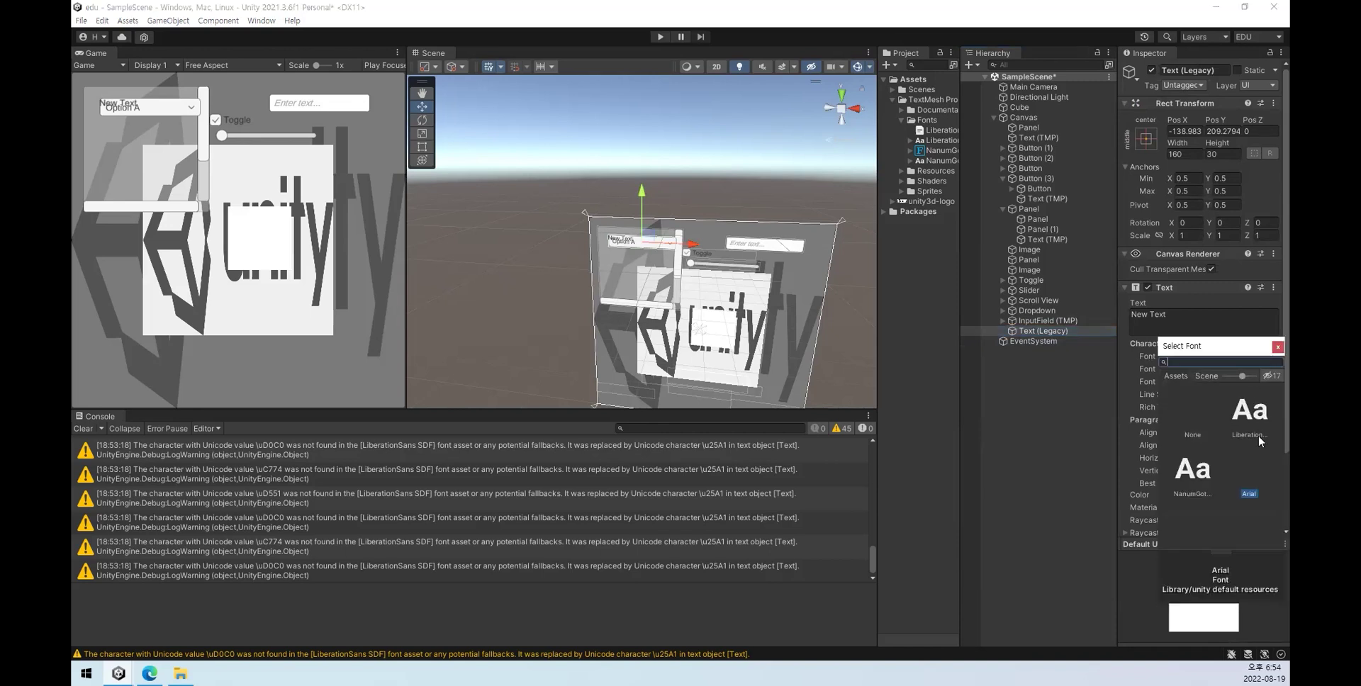
pyautogui.click(1198, 496)
pyautogui.click(1278, 347)
# Step: Set the Legacy Text's content to "한글" and move it up above the Dropdown, to about Pos Y 247
pyautogui.click(1206, 318)
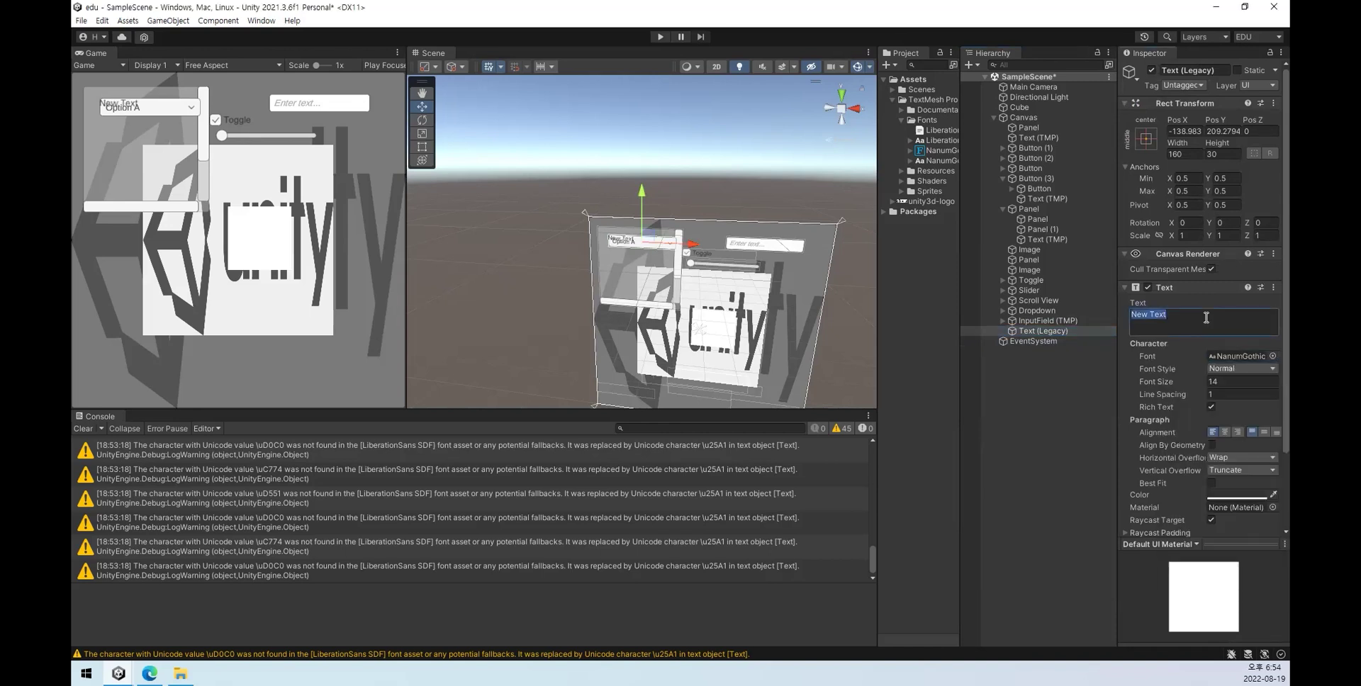
pyautogui.write('한글')
pyautogui.click(1058, 417)
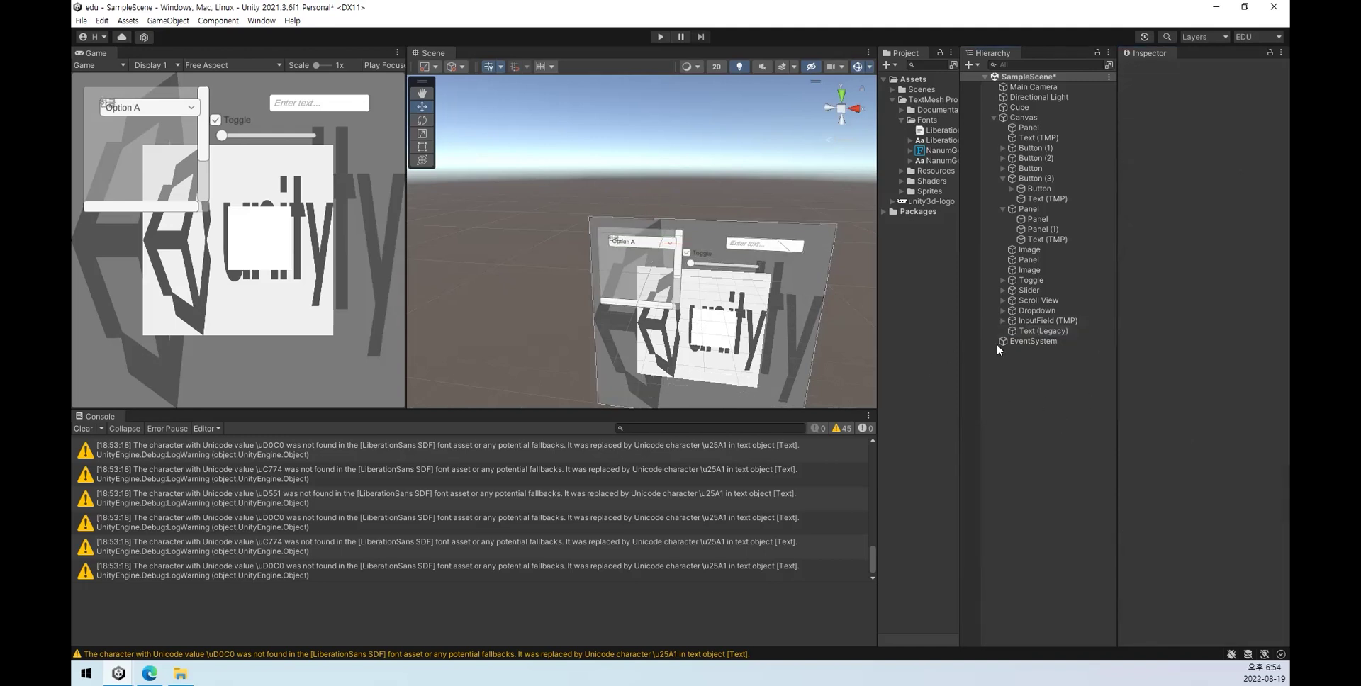
pyautogui.doubleClick(1026, 331)
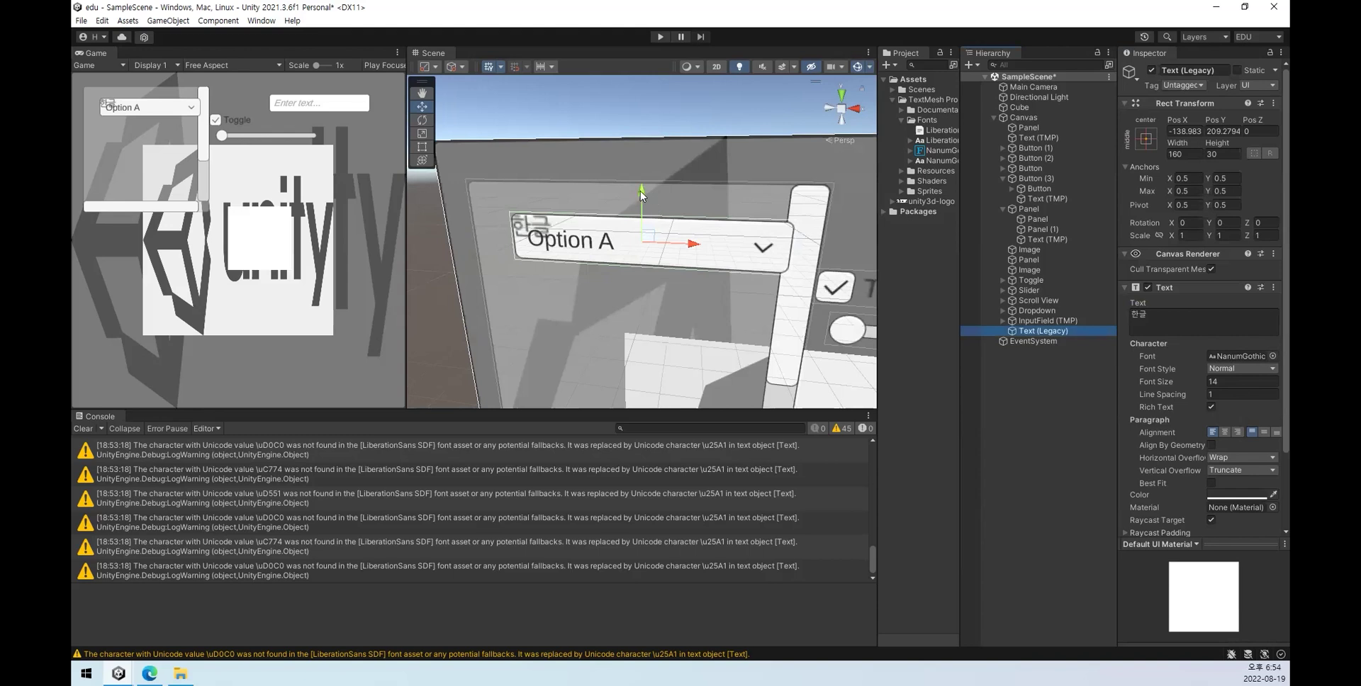
pyautogui.moveTo(640, 194); pyautogui.dragTo(641, 125)
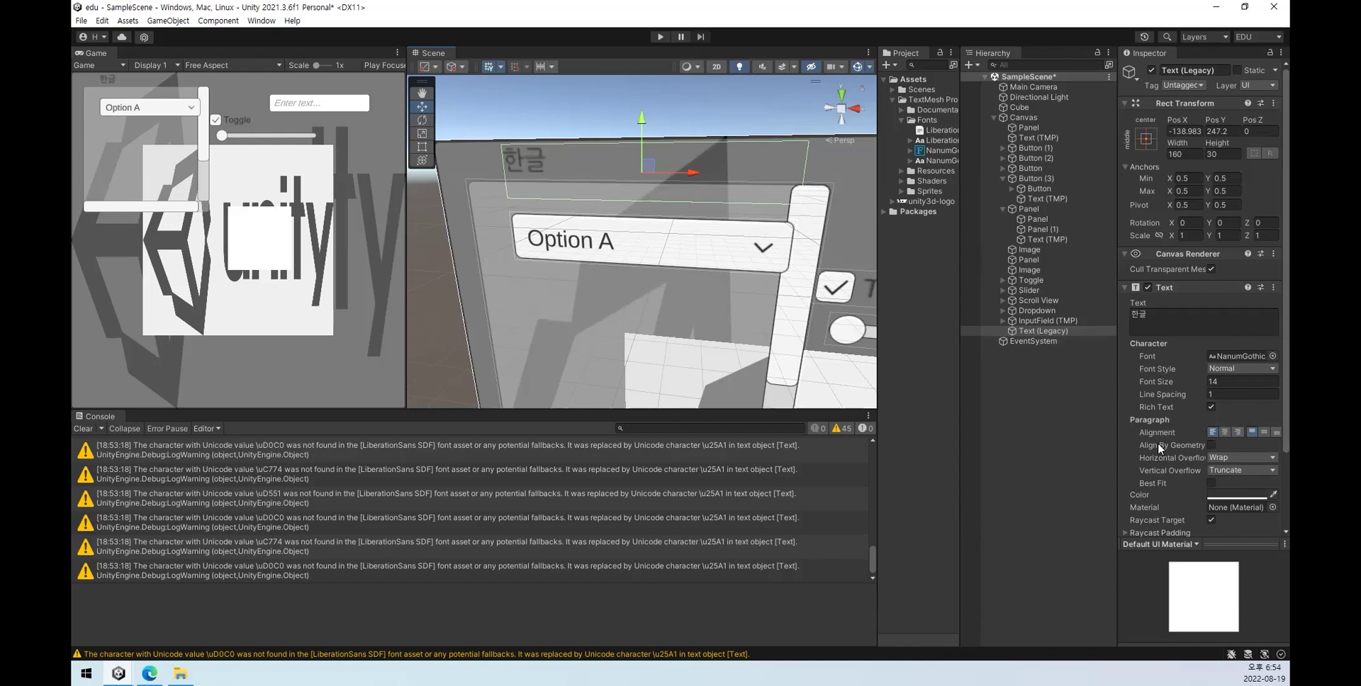
# Step: Examine the Legacy Text's settings and compare them with those of the TextMeshPro text inside the Panel
pyautogui.scroll(-3, 1158, 458)
pyautogui.scroll(3, 1158, 464)
pyautogui.click(1040, 252)
pyautogui.click(1047, 239)
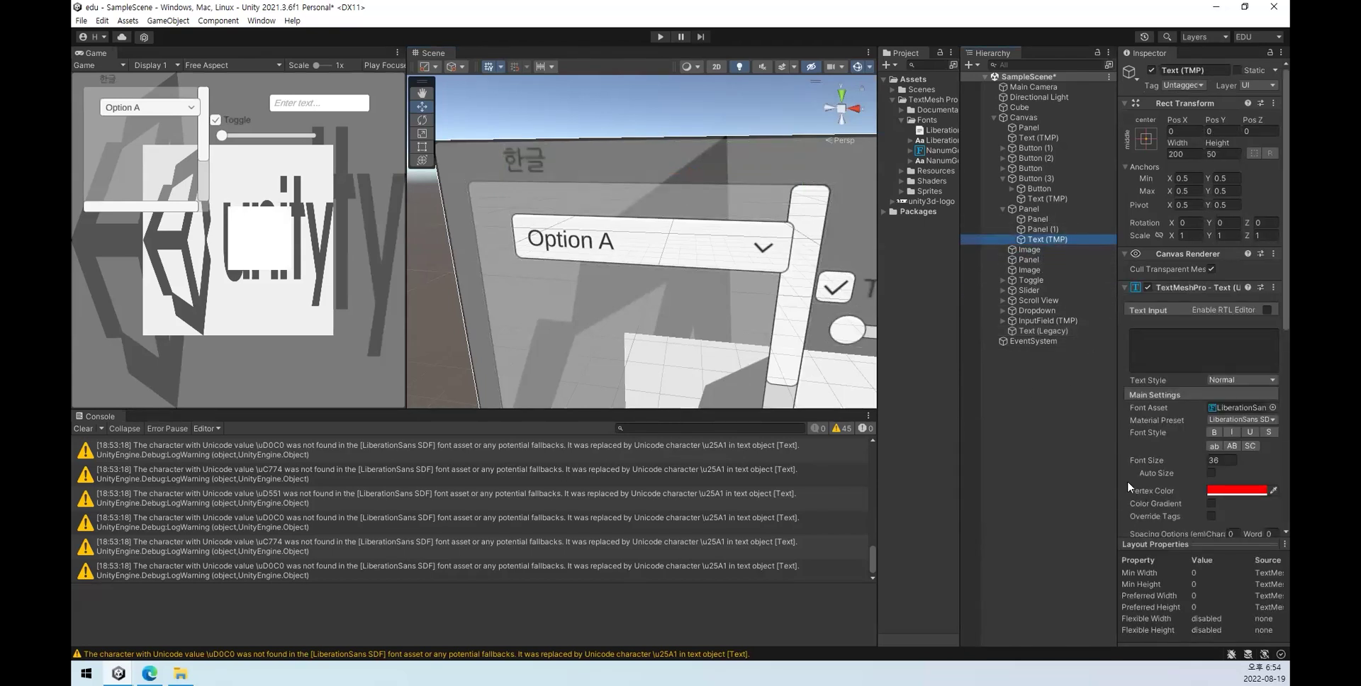
pyautogui.scroll(-3, 1165, 446)
pyautogui.scroll(-4, 1148, 482)
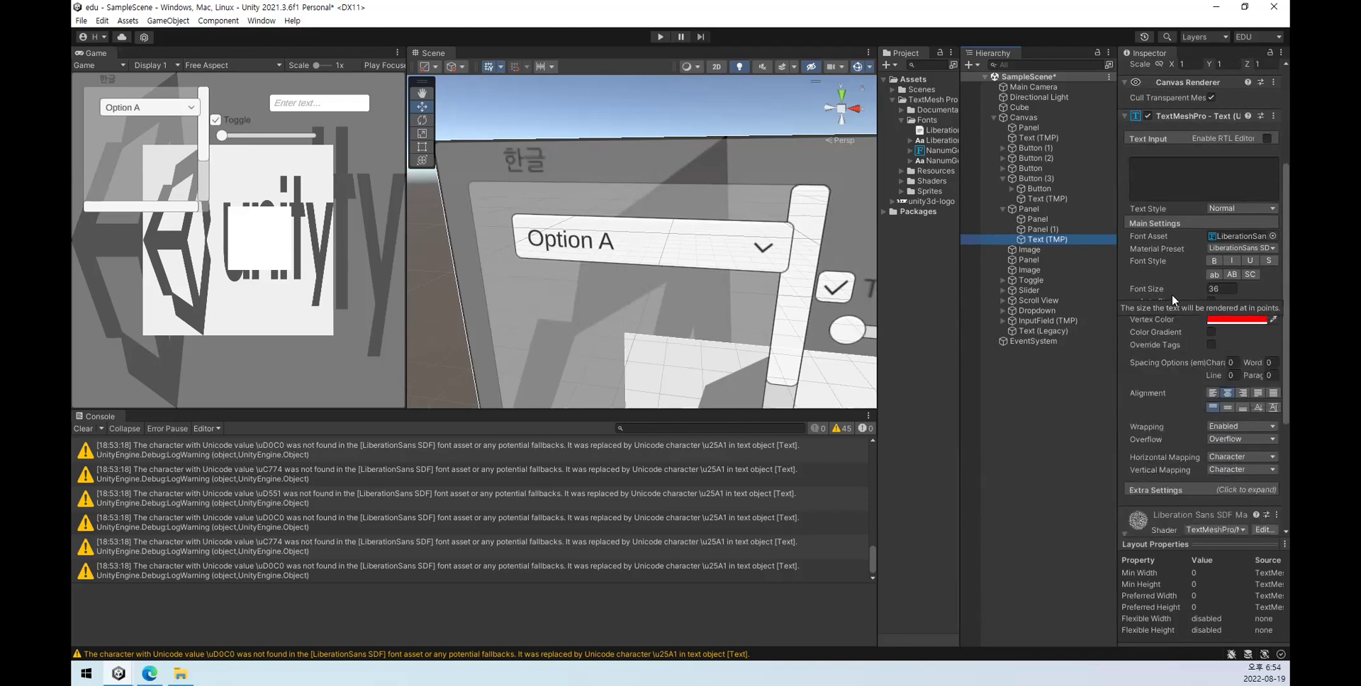
# Step: Open TextMeshPro's Font Asset Creator
pyautogui.click(261, 20)
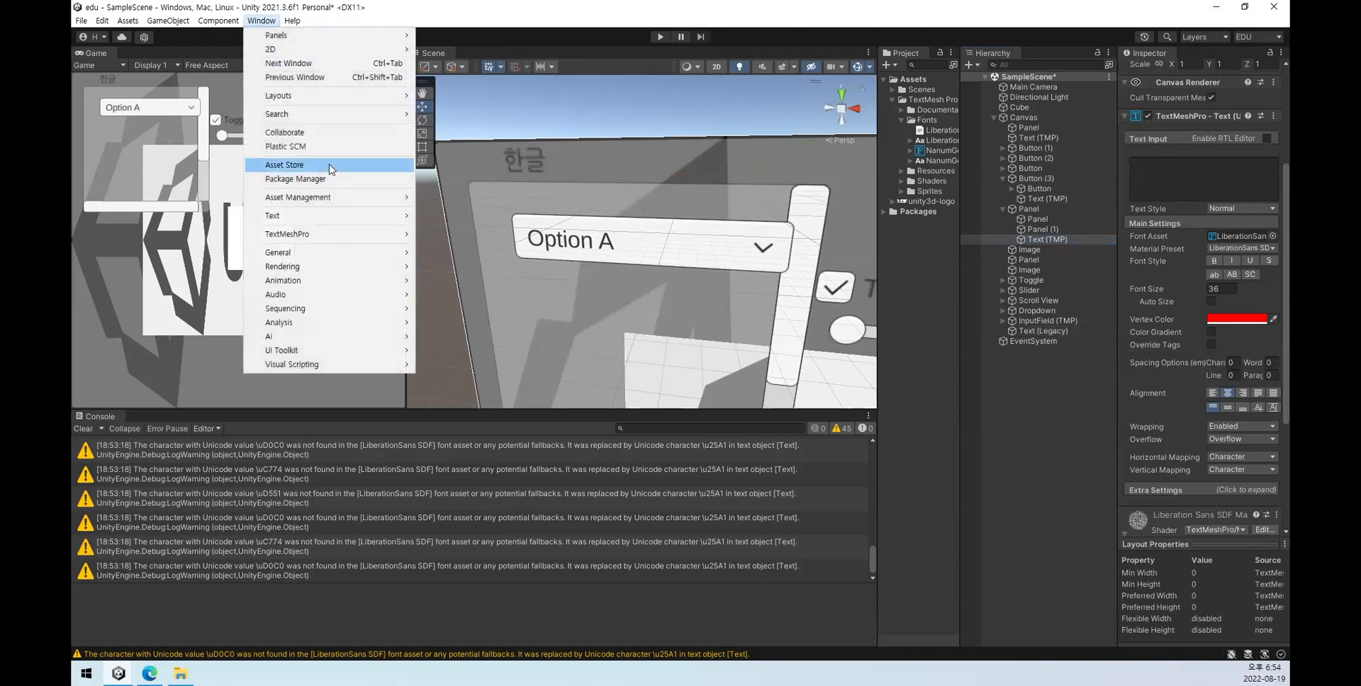
pyautogui.moveTo(338, 204)
pyautogui.moveTo(343, 234)
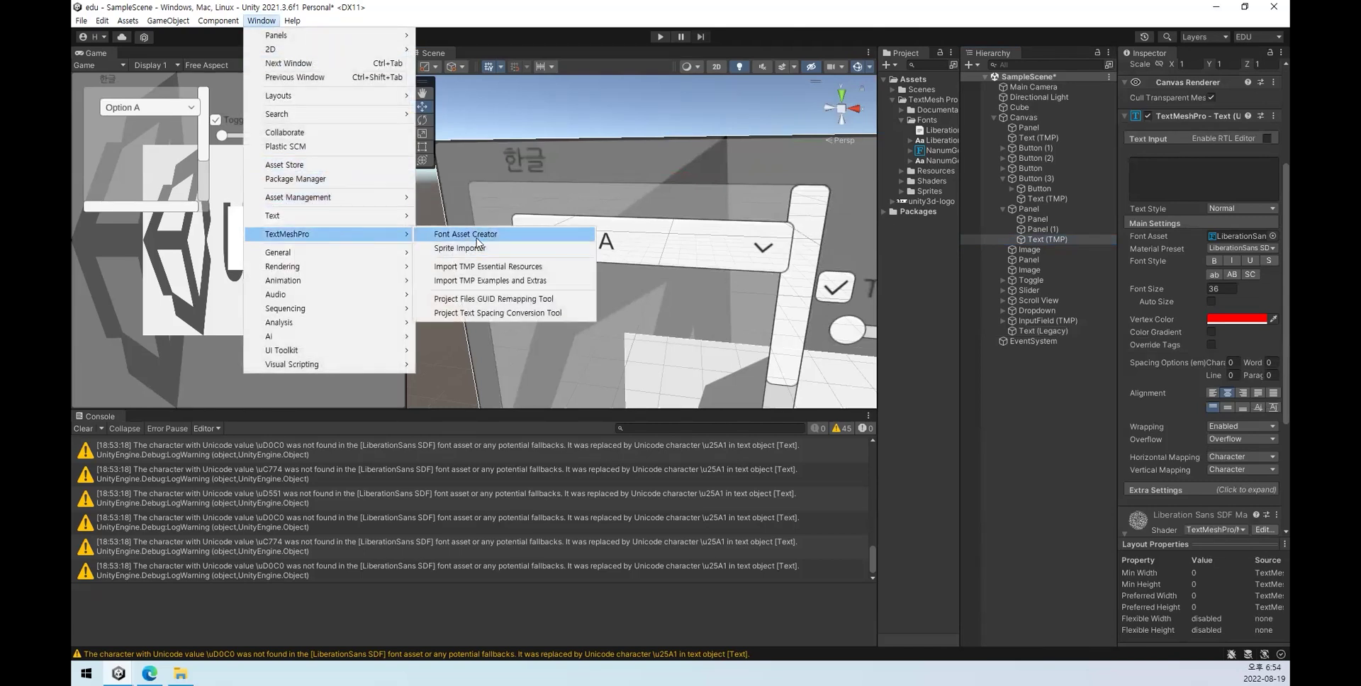
pyautogui.click(461, 234)
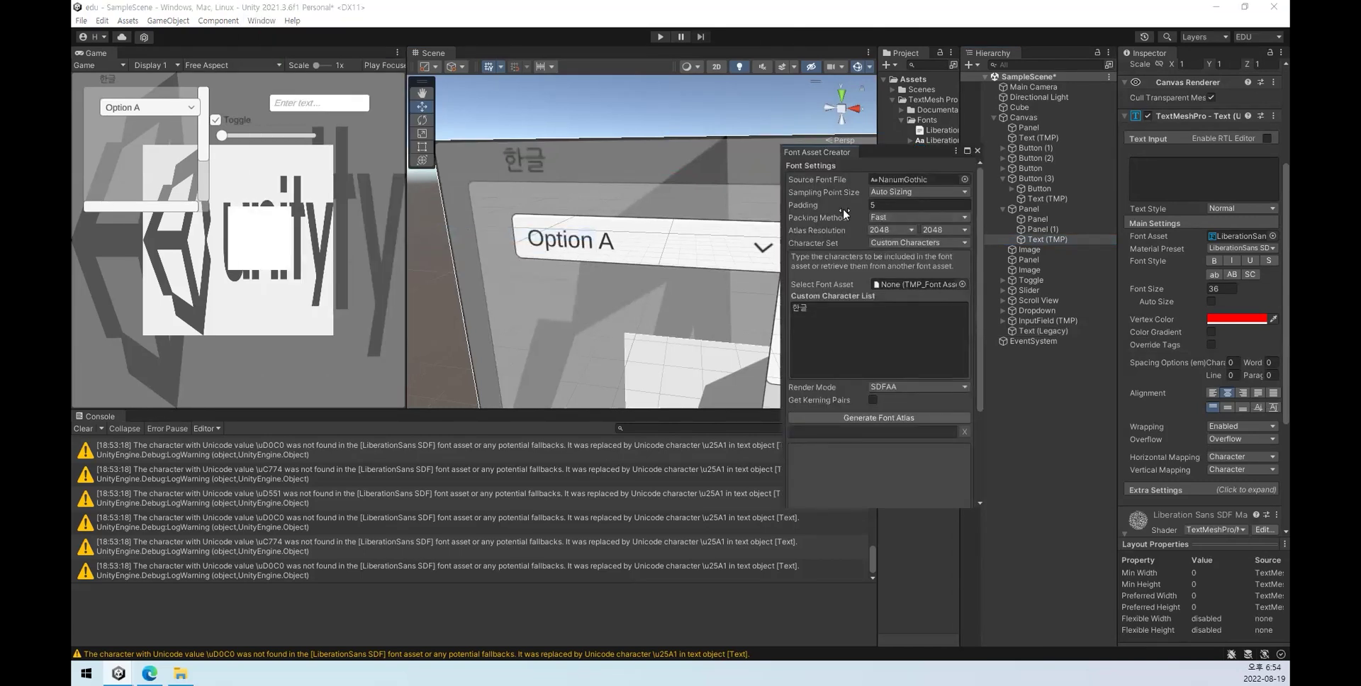
# Step: Try Custom Size for the font asset's sampling point size, restore Auto Sizing and close the Font Asset Creator
pyautogui.click(888, 192)
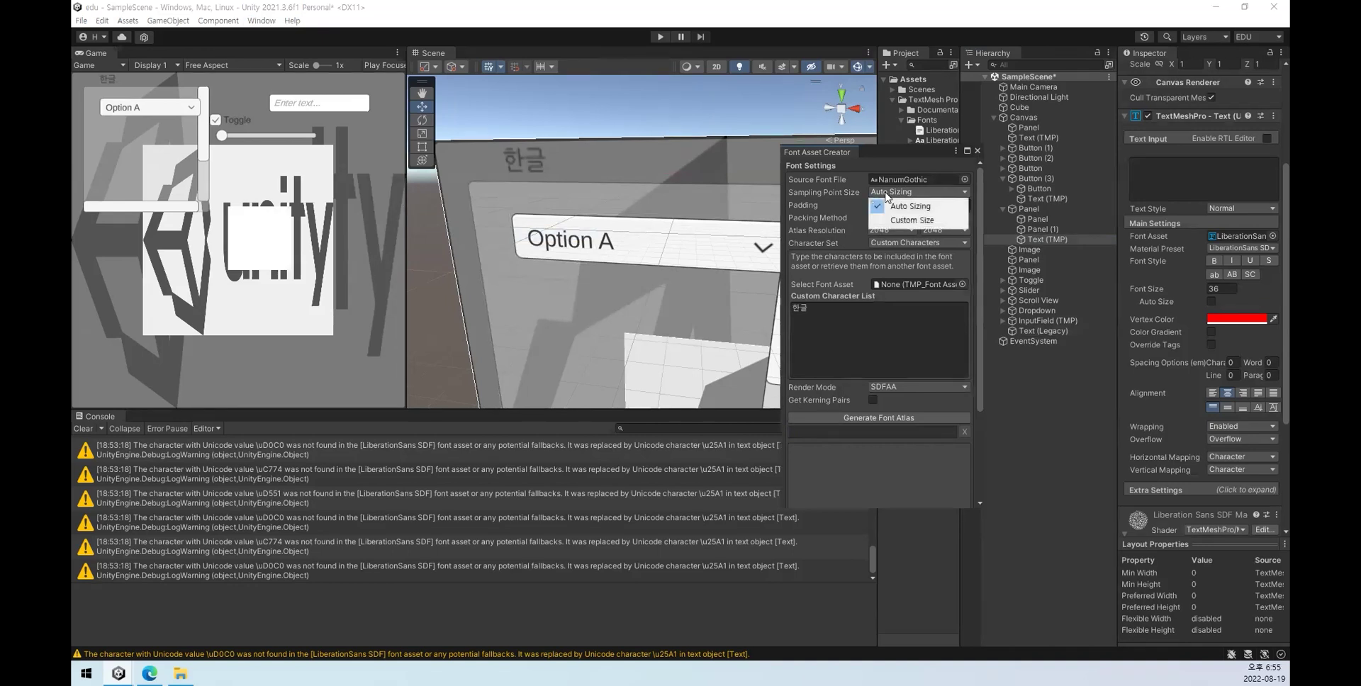
pyautogui.click(911, 220)
pyautogui.click(894, 192)
pyautogui.click(914, 208)
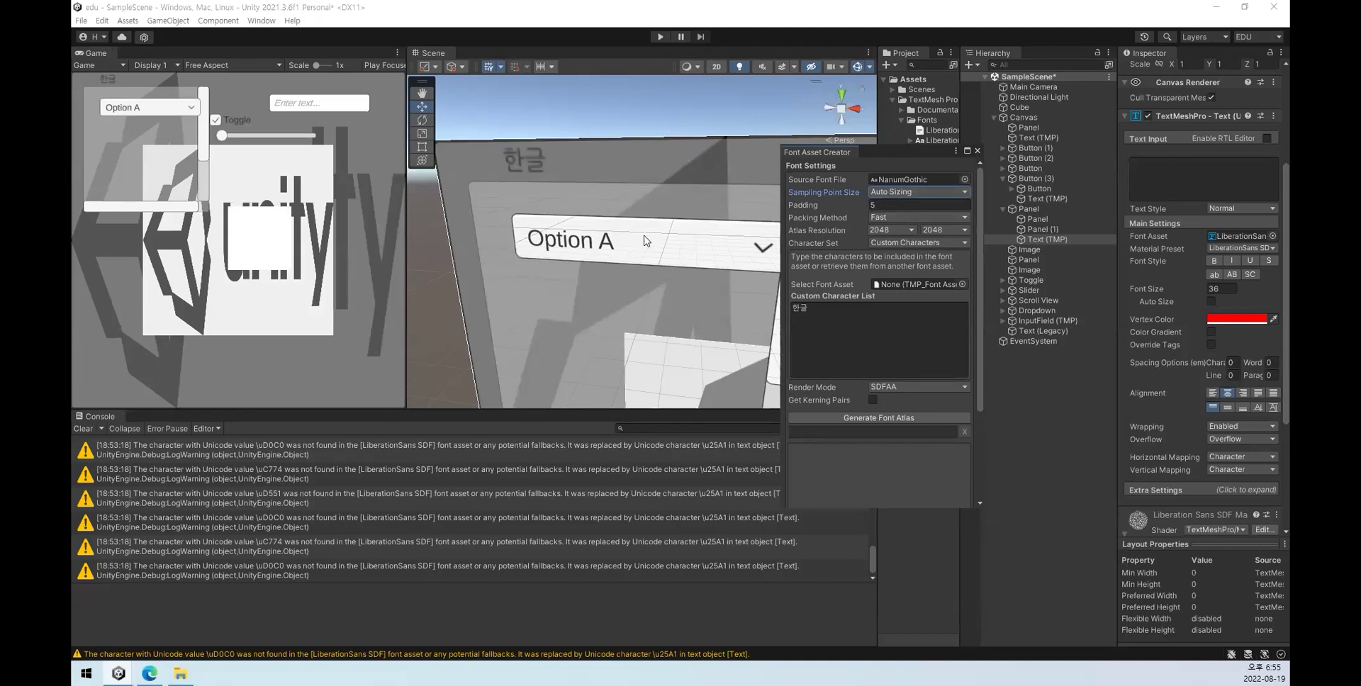
pyautogui.click(977, 150)
# Step: Delete the Legacy Text element from the Canvas
pyautogui.scroll(-3, 848, 302)
pyautogui.scroll(-3, 848, 303)
pyautogui.keyDown('alt'); pyautogui.moveTo(715, 351); pyautogui.dragTo(749, 307); pyautogui.keyUp('alt')
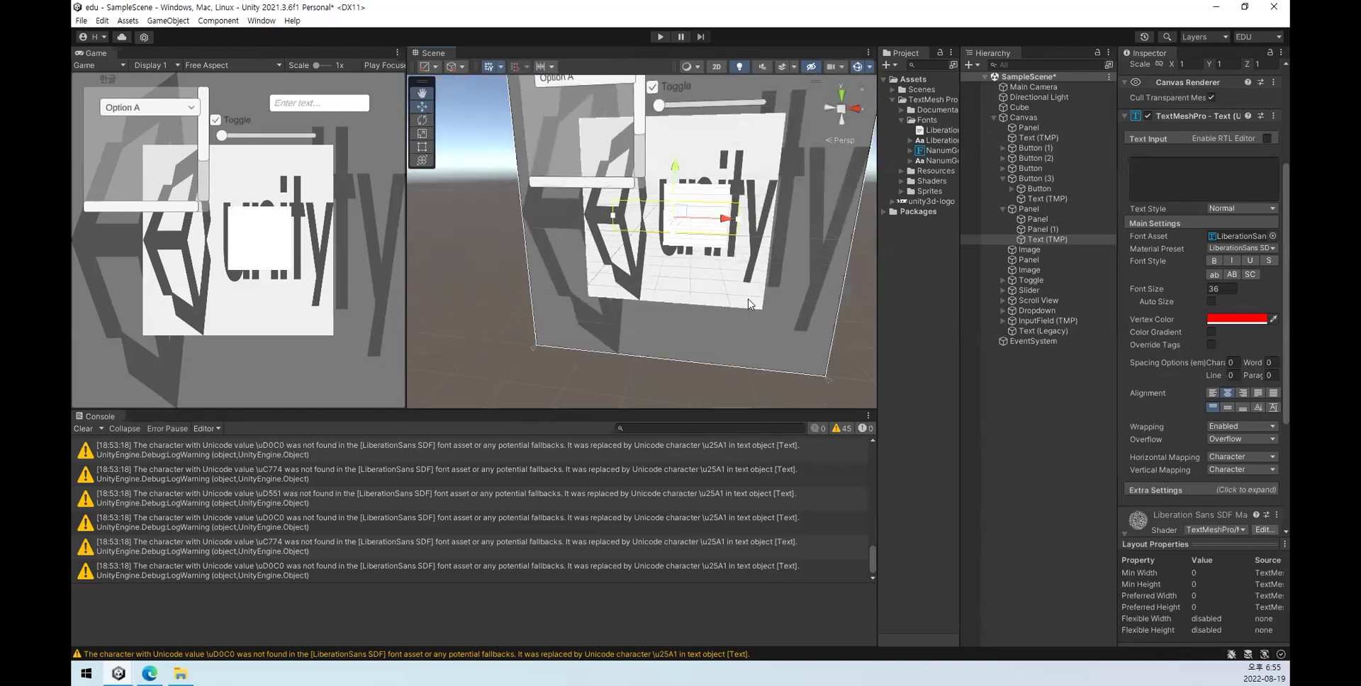
pyautogui.scroll(-5, 748, 305)
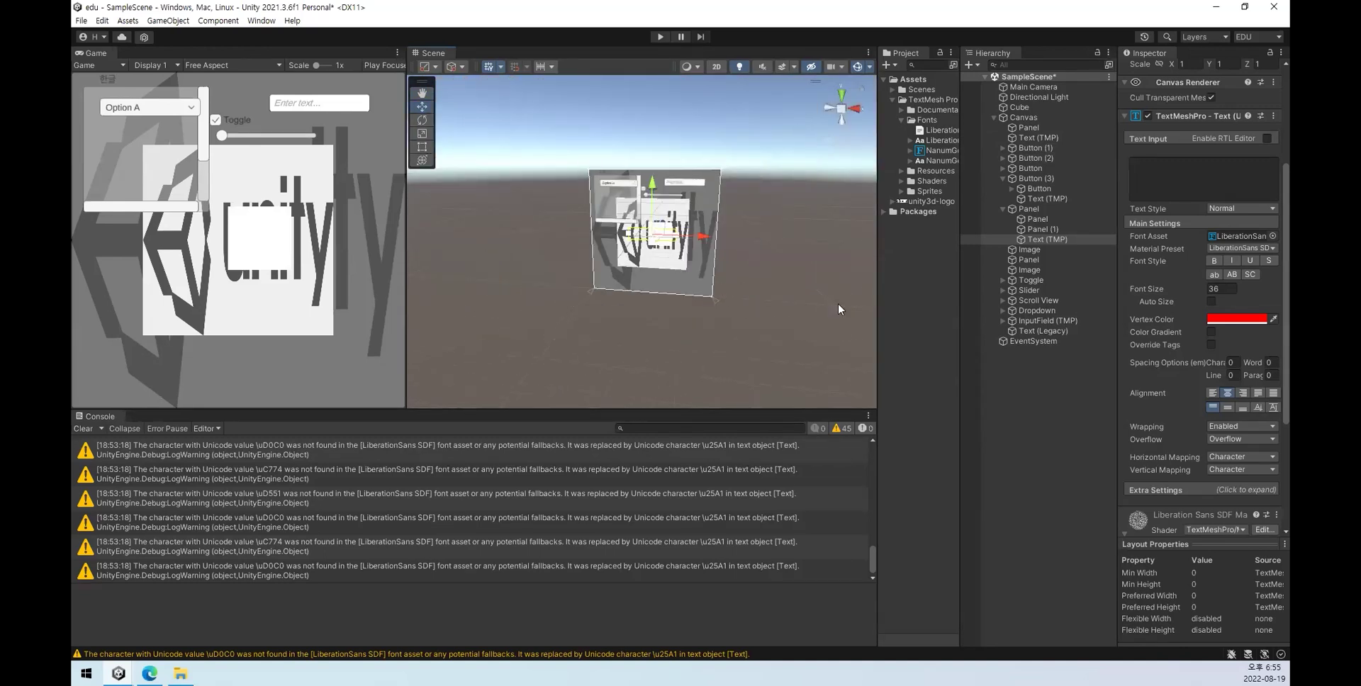
pyautogui.click(1039, 467)
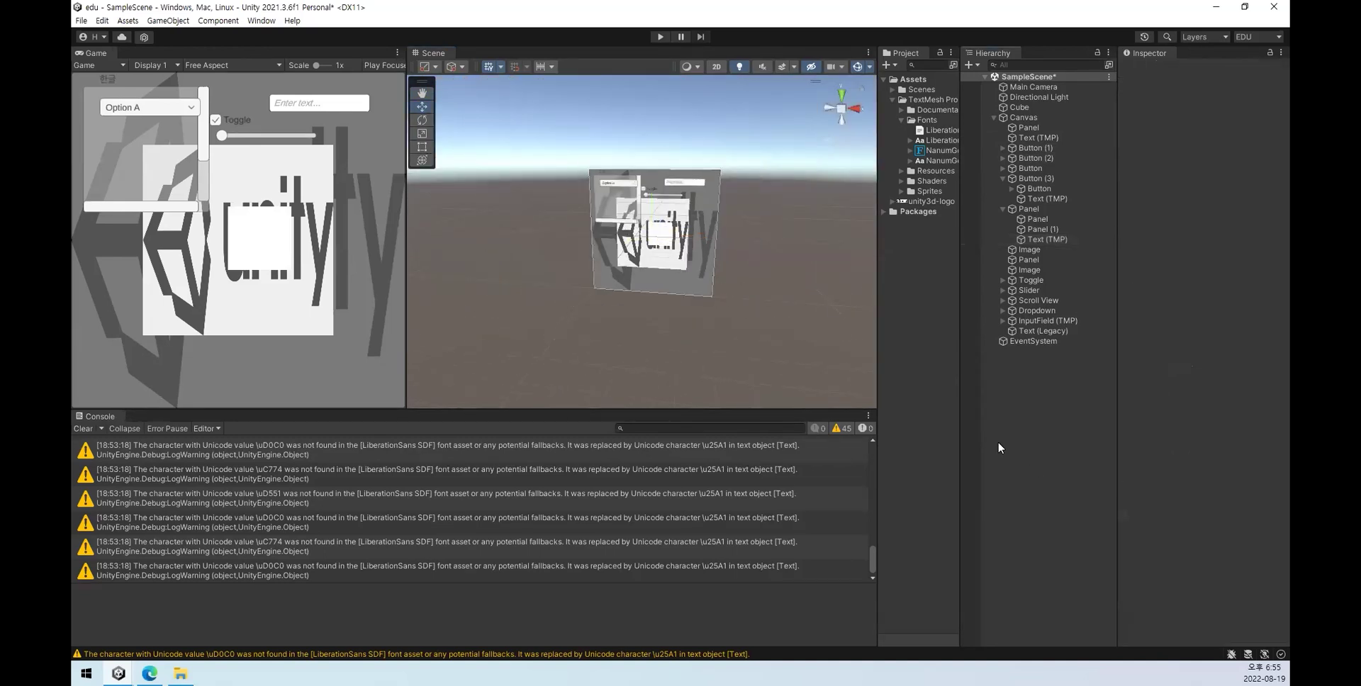
pyautogui.scroll(5, 613, 213)
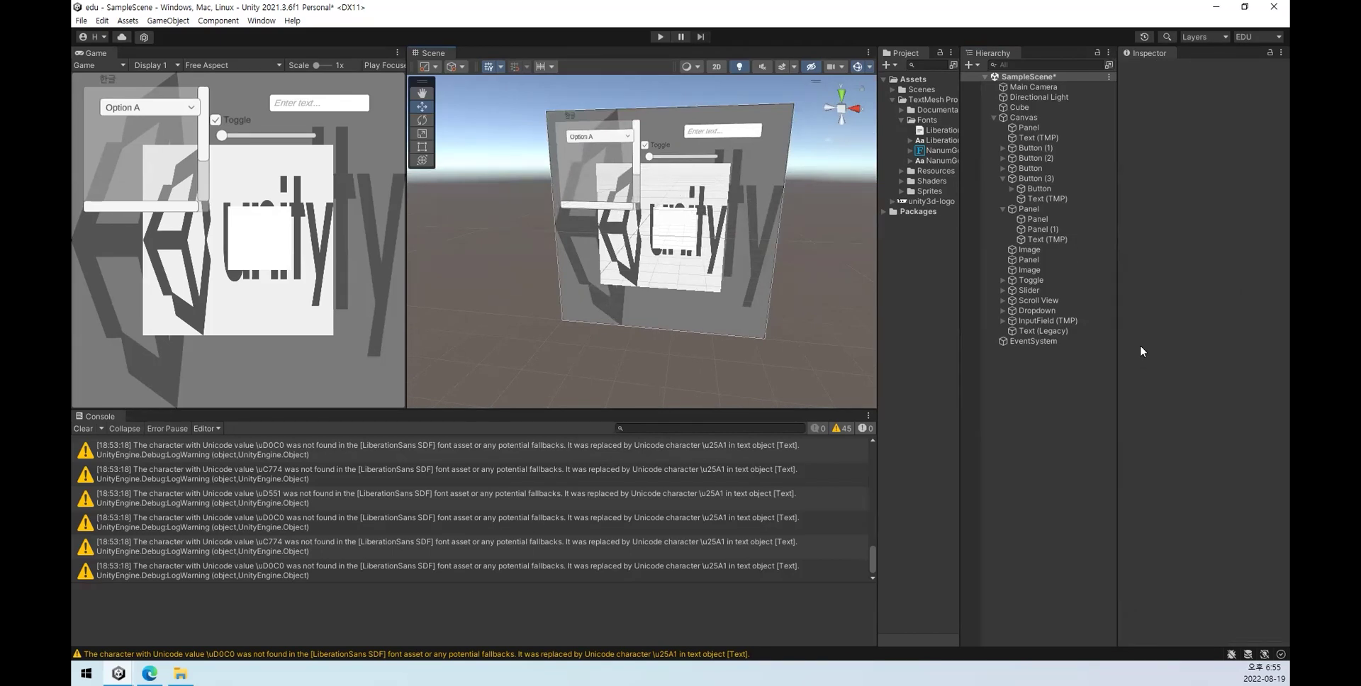
pyautogui.click(1049, 330)
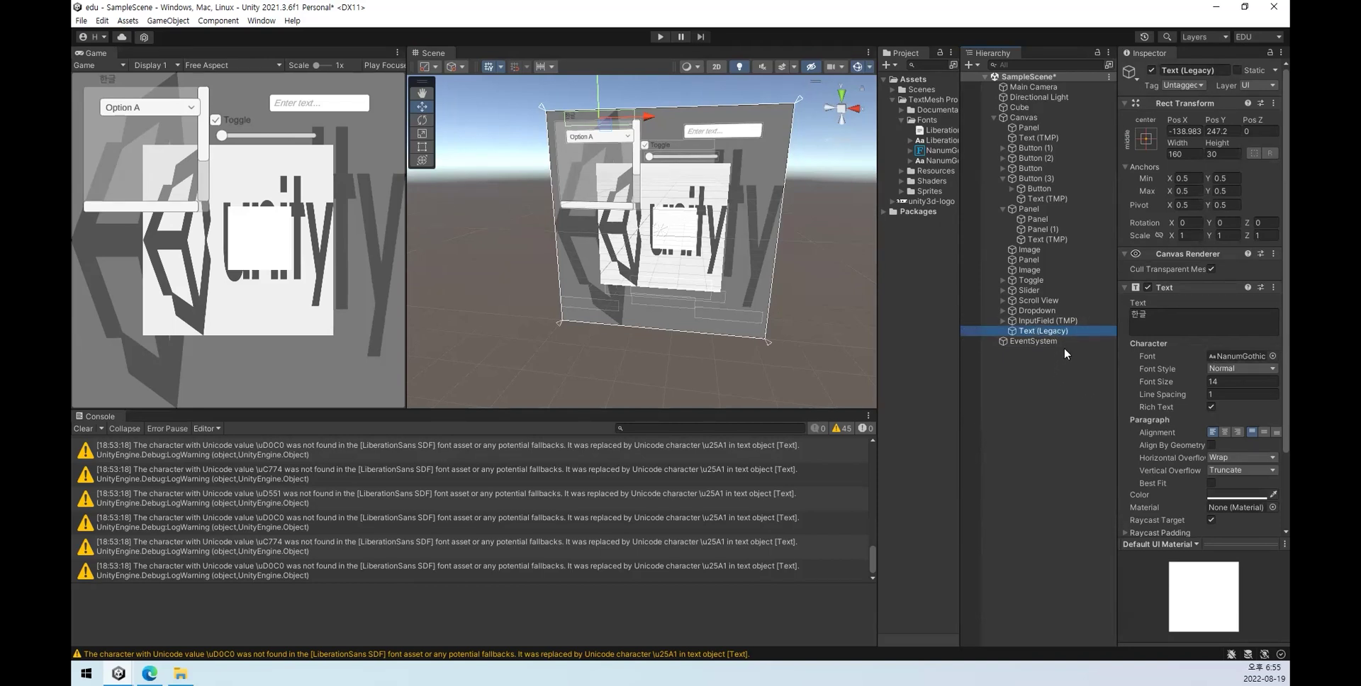
pyautogui.click(1061, 320)
pyautogui.click(1060, 330)
pyautogui.press('Delete')
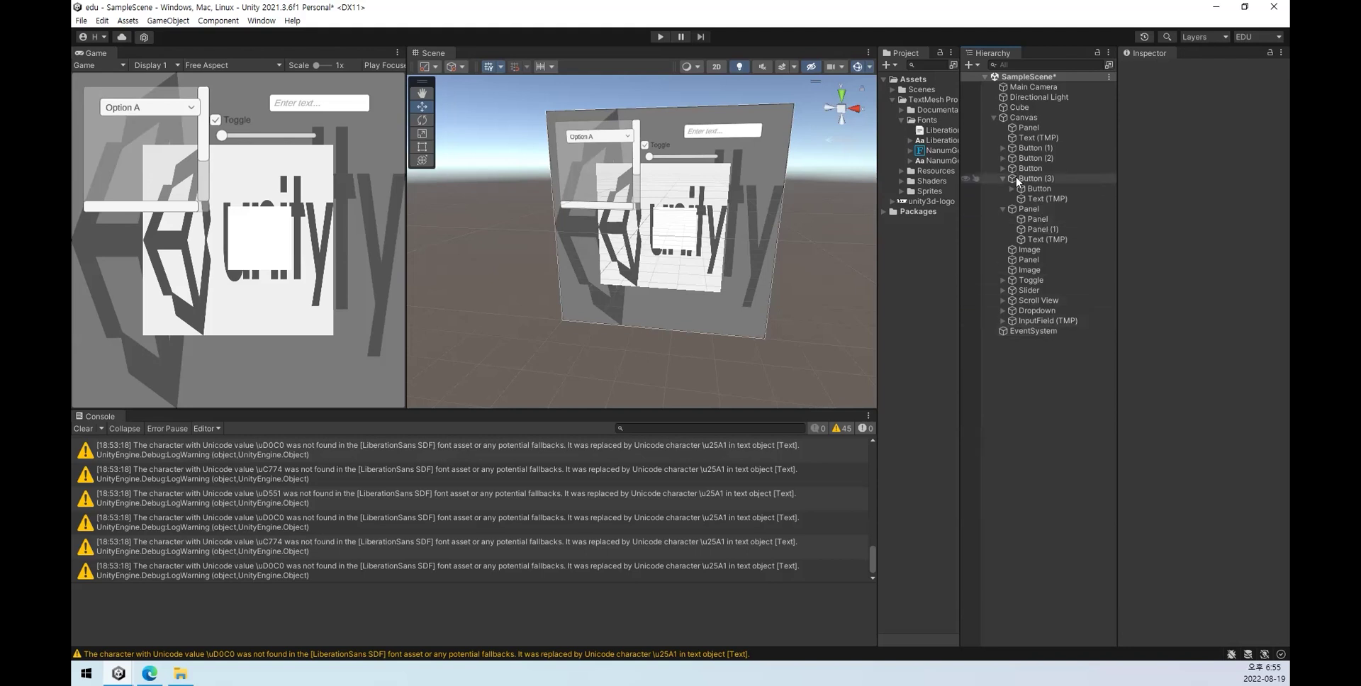
# Step: Reopen TextMeshPro's Font Asset Creator
pyautogui.click(261, 20)
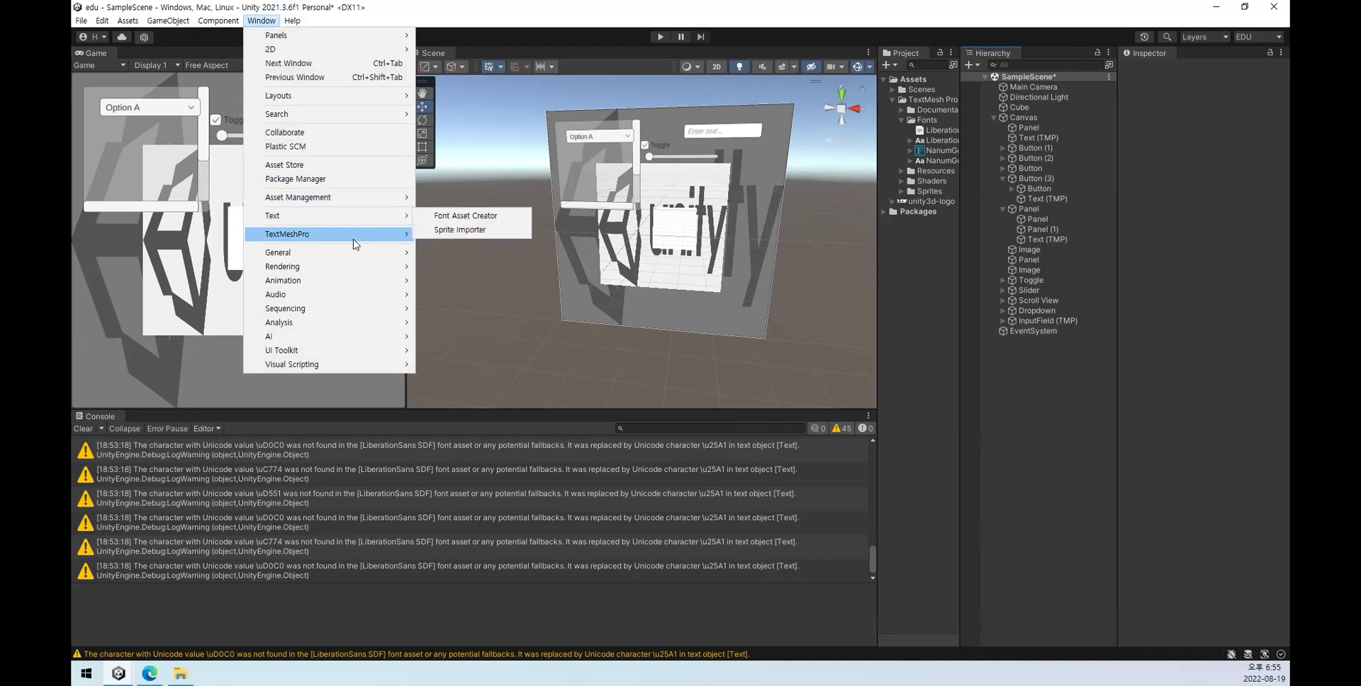
pyautogui.click(467, 233)
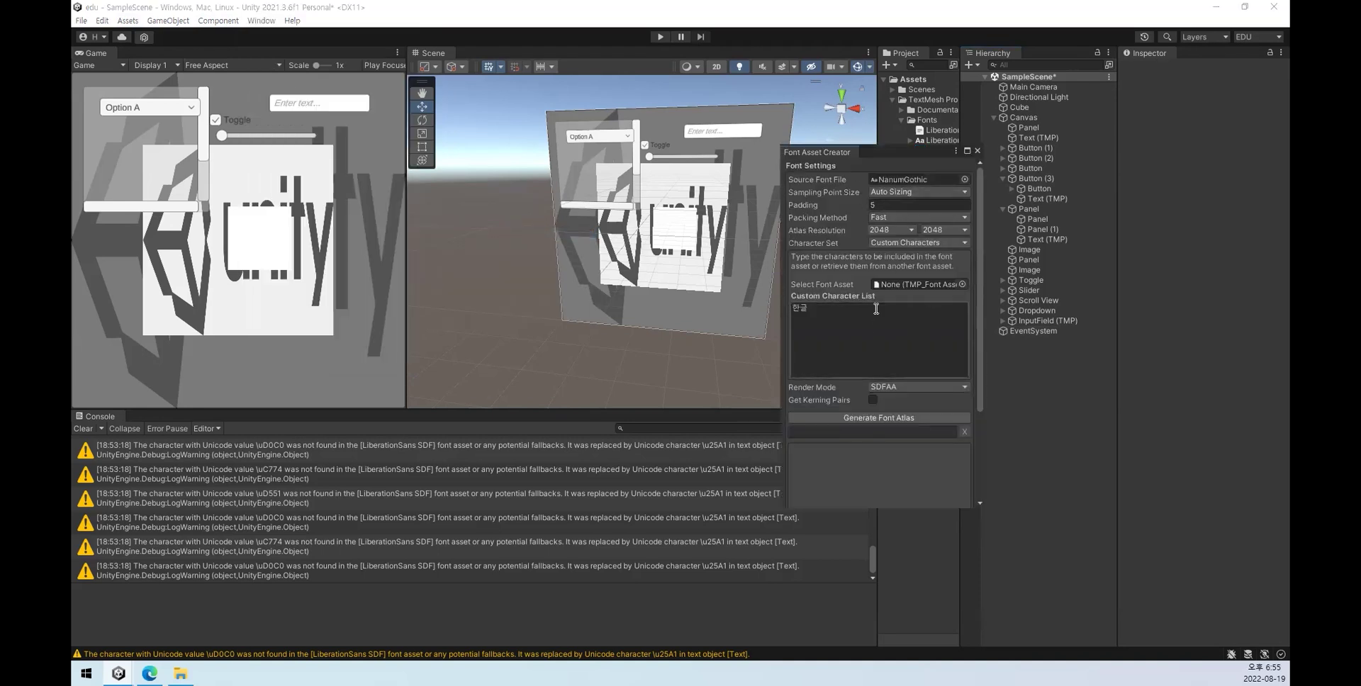
pyautogui.click(896, 319)
pyautogui.press('BackSpace')
pyautogui.hotkey('ctrl', 'v')
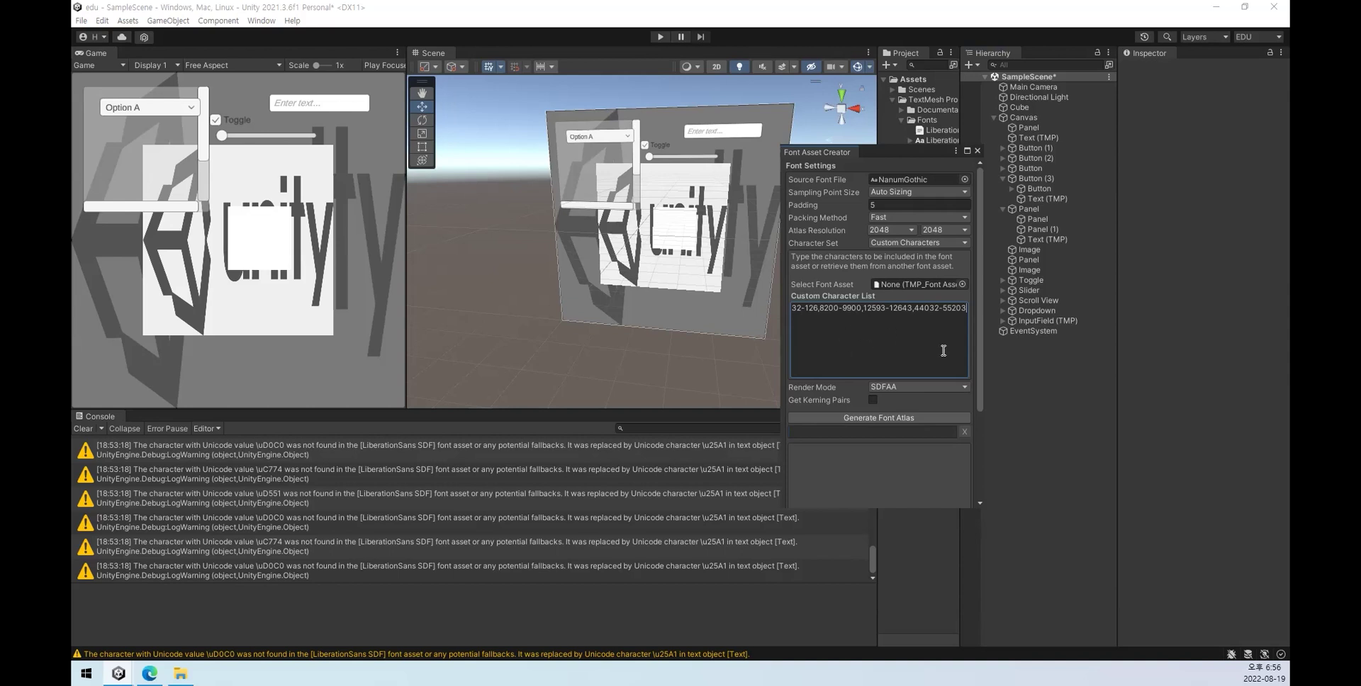
pyautogui.click(913, 416)
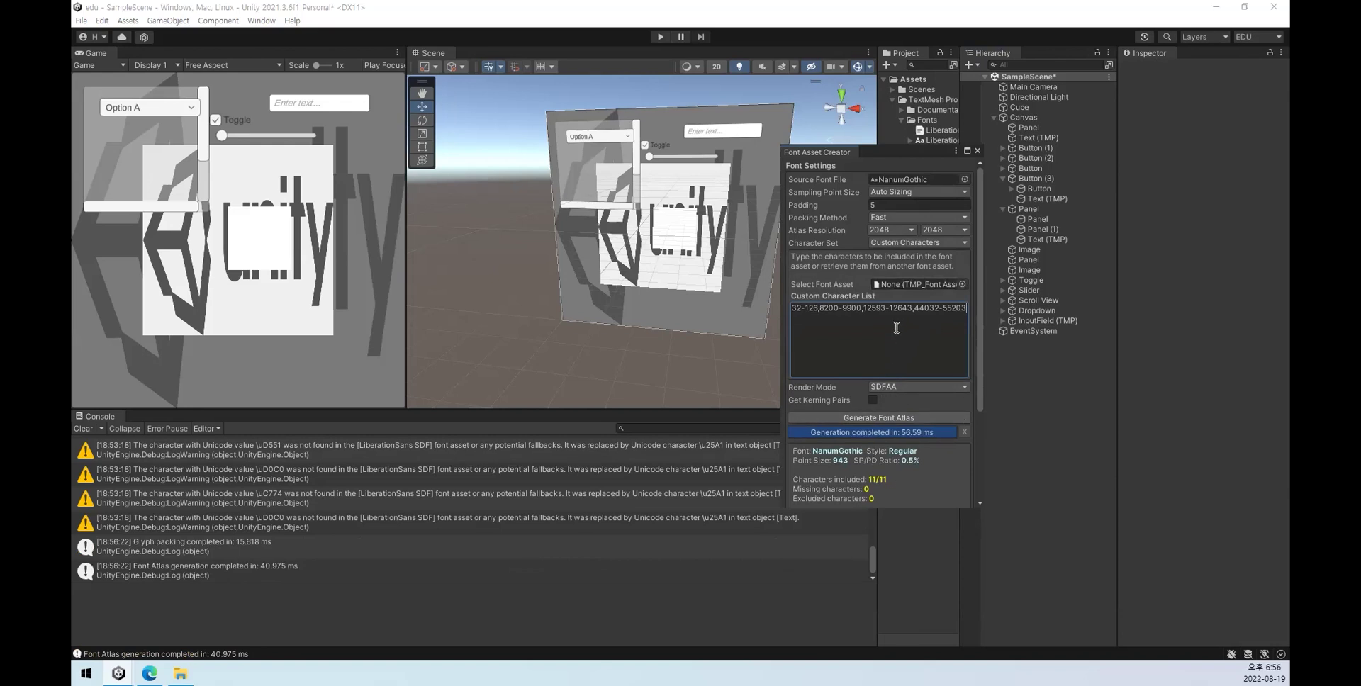
pyautogui.click(918, 243)
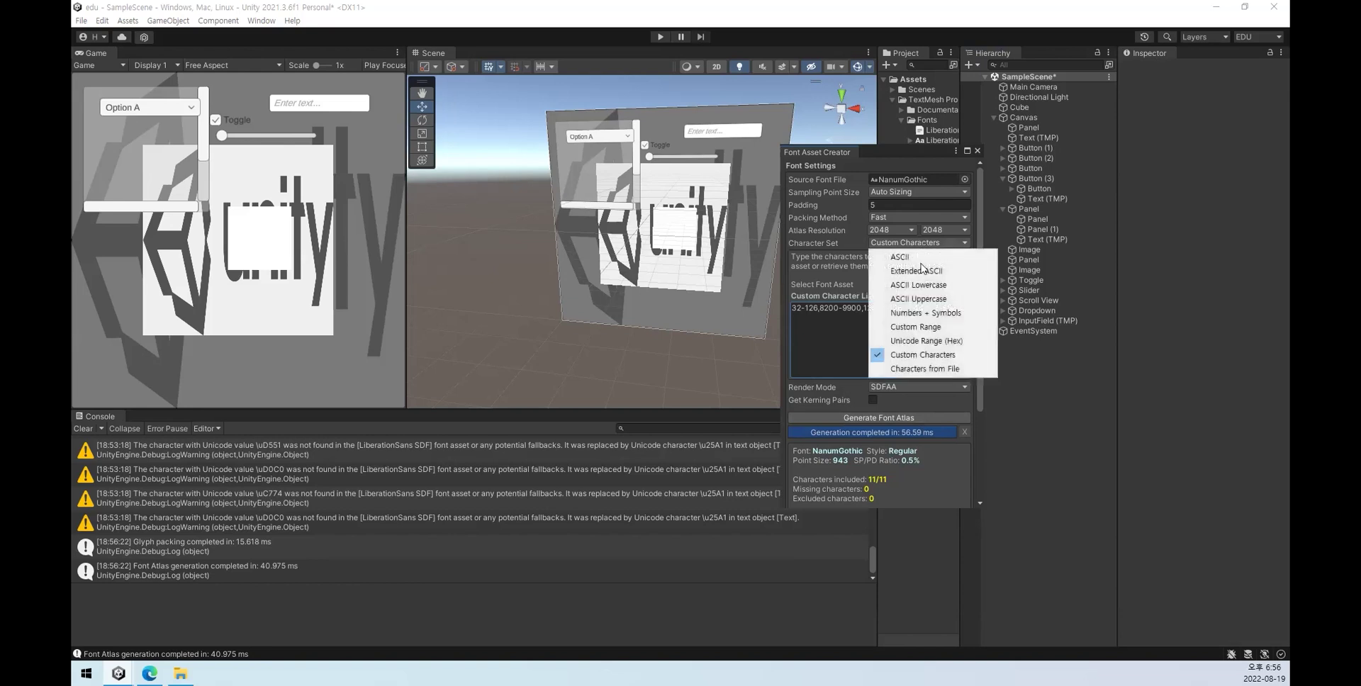
pyautogui.click(937, 328)
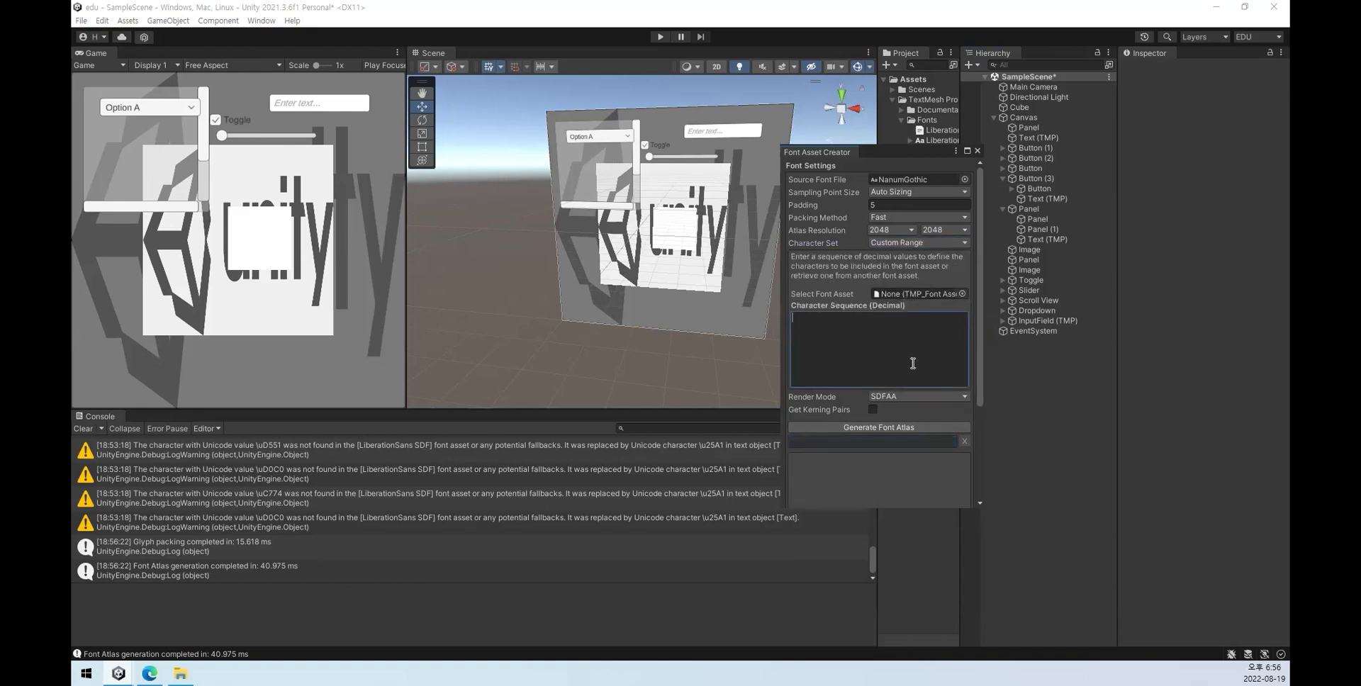
pyautogui.click(918, 396)
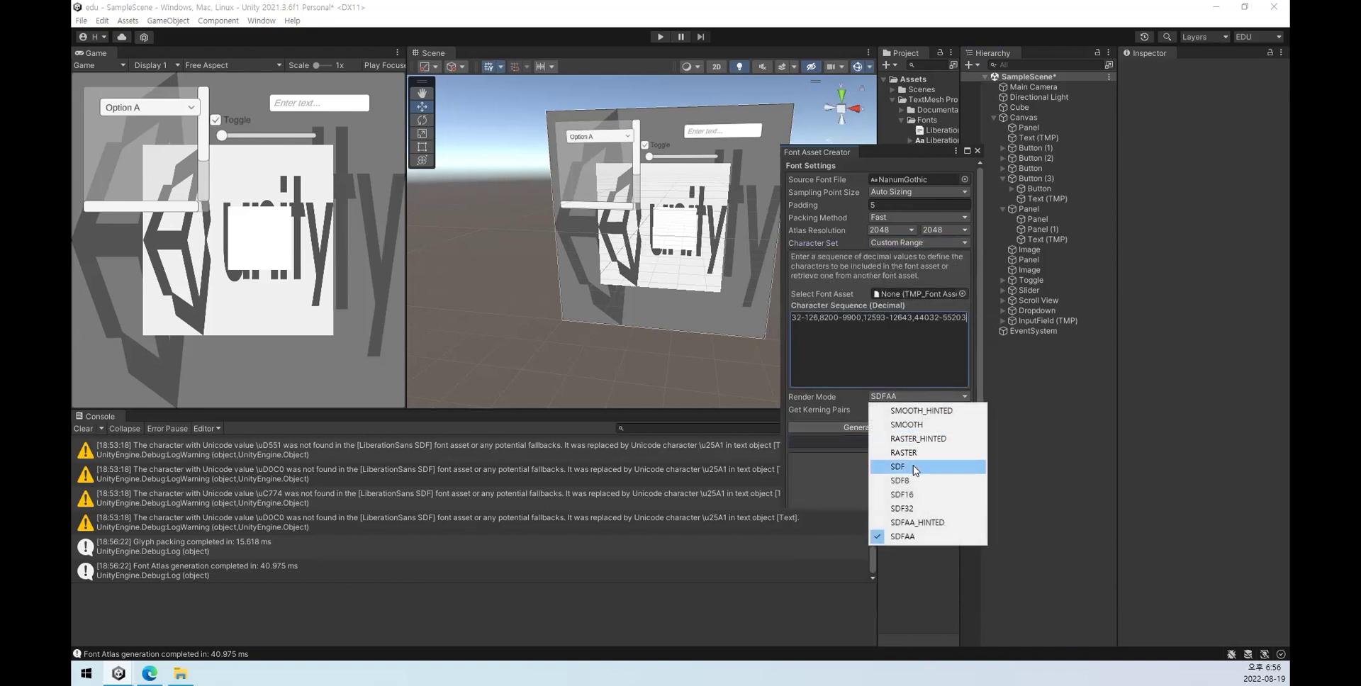
pyautogui.click(946, 413)
pyautogui.click(912, 426)
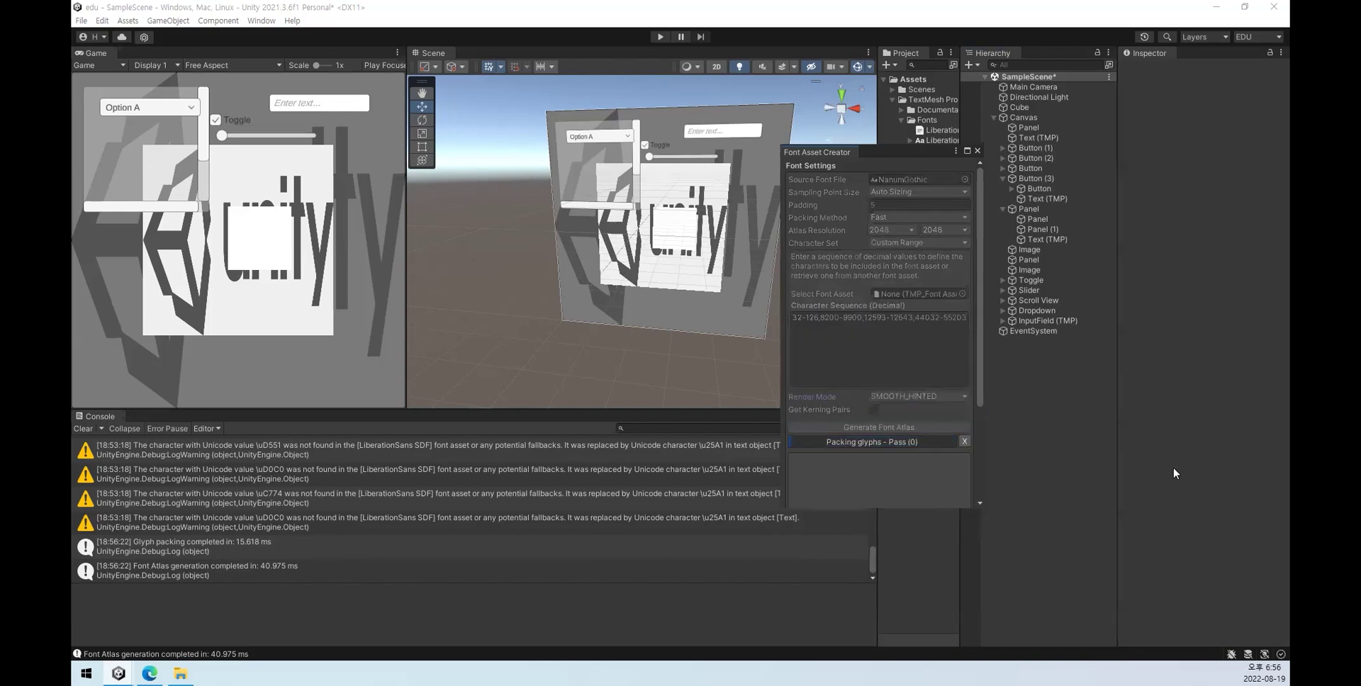